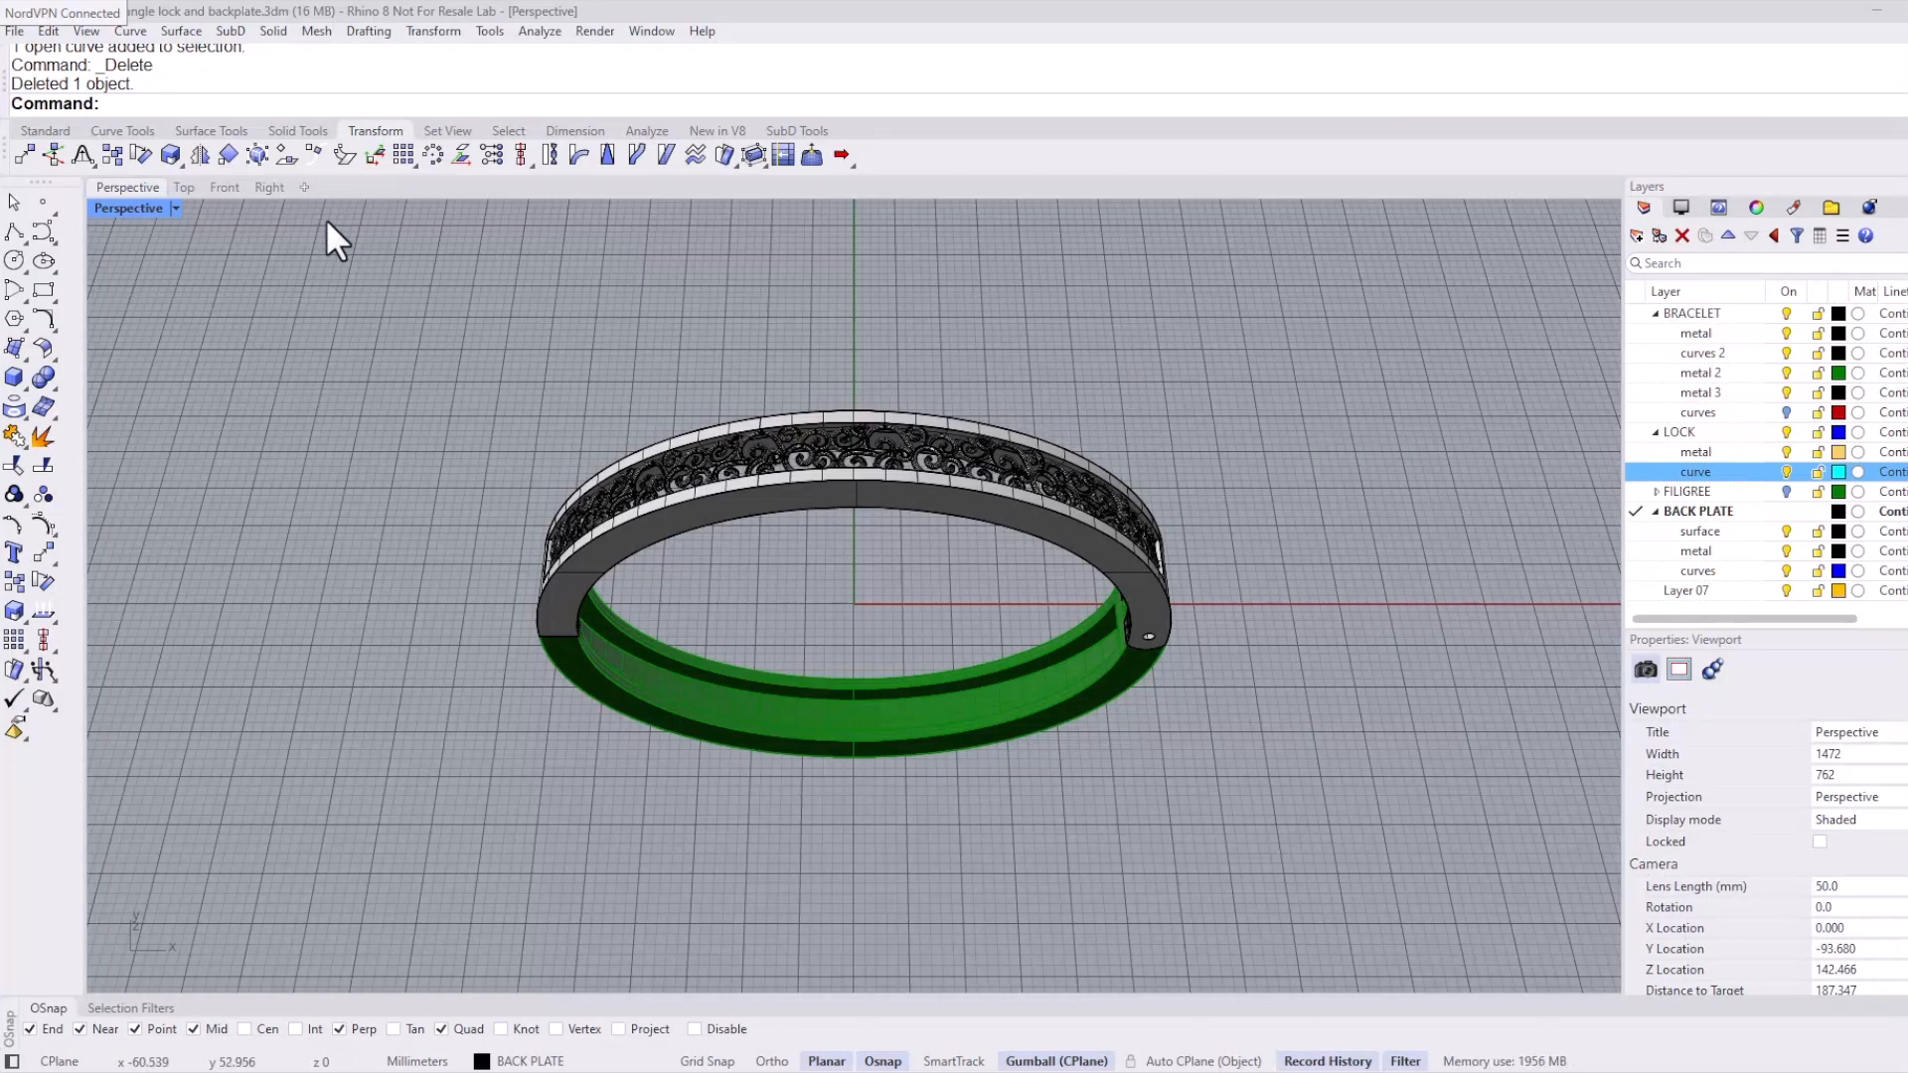
Step: In the Front view, draw a line about 36 mm long from the origin (0), crossing the upper bangle half just below the filigree's end
click(231, 187)
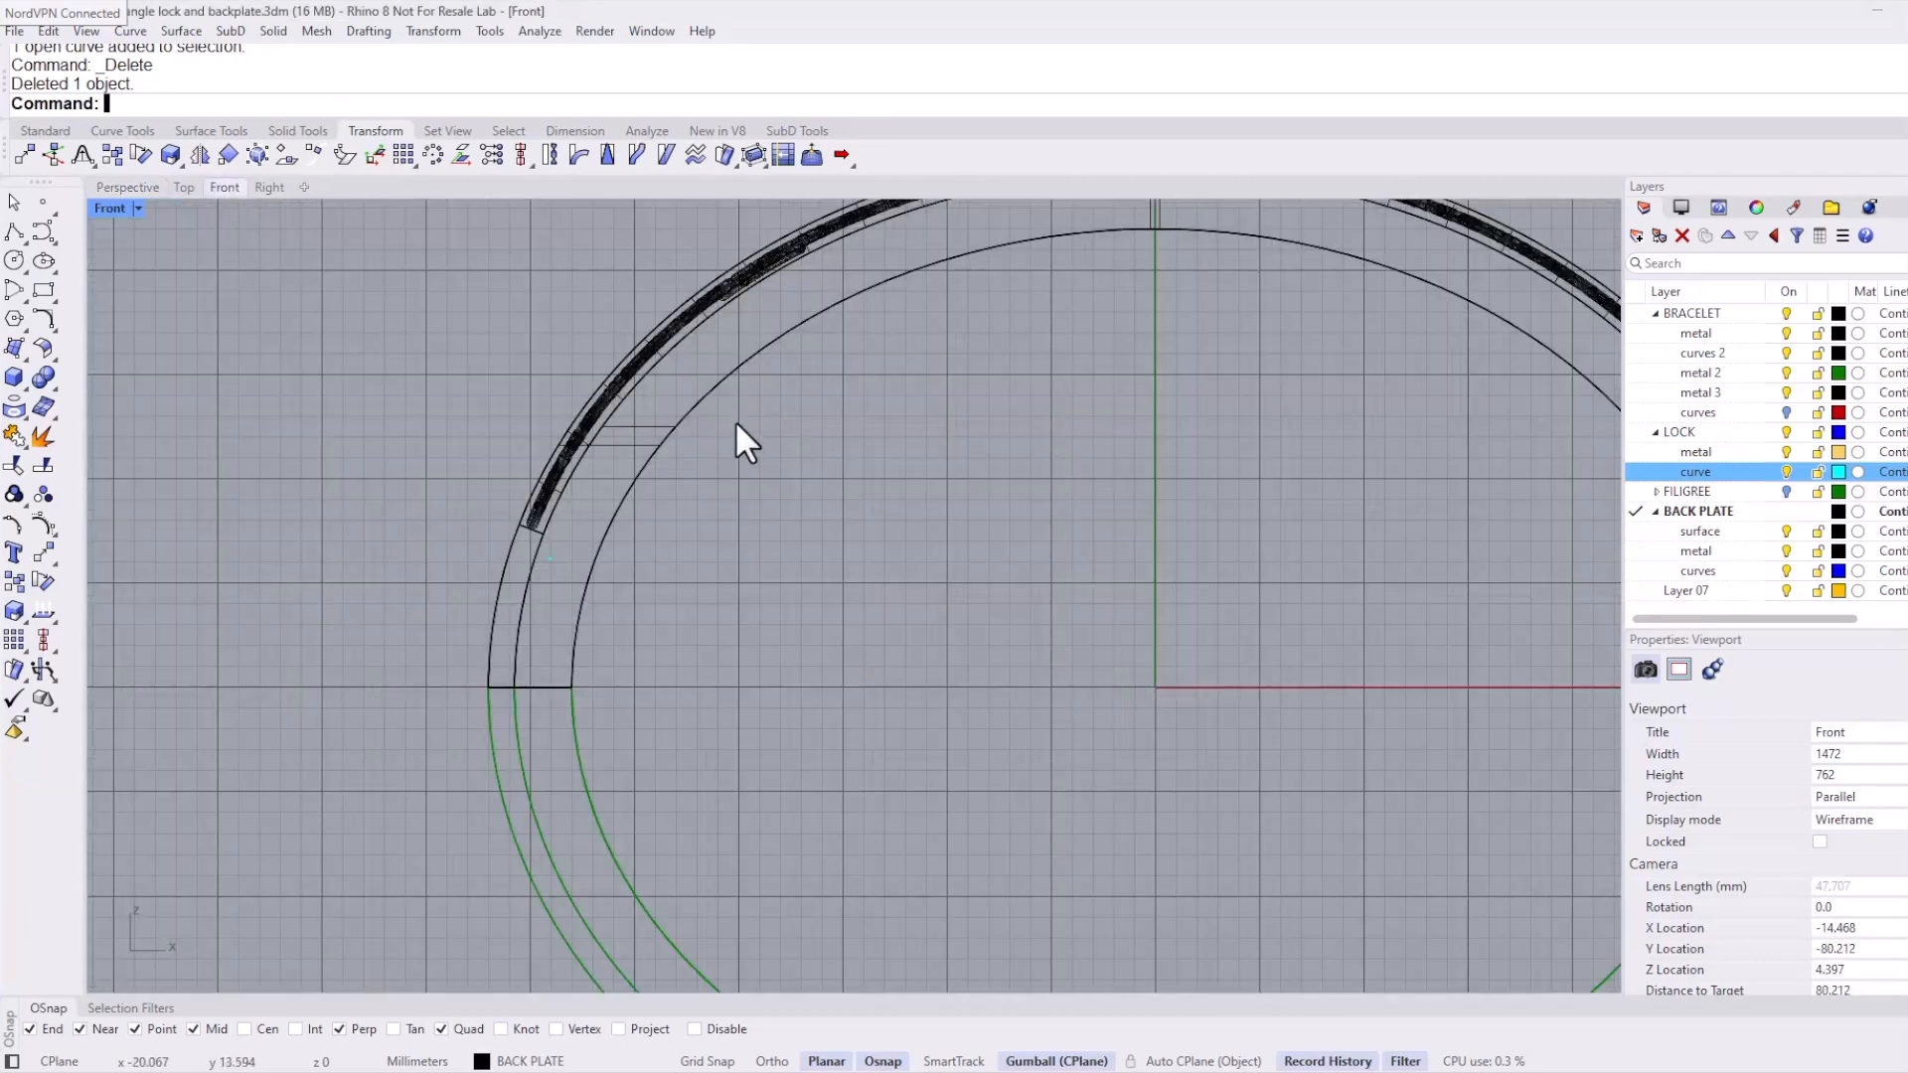
scroll(770, 461, down, 6)
right_drag(607, 434, 536, 468)
click(18, 238)
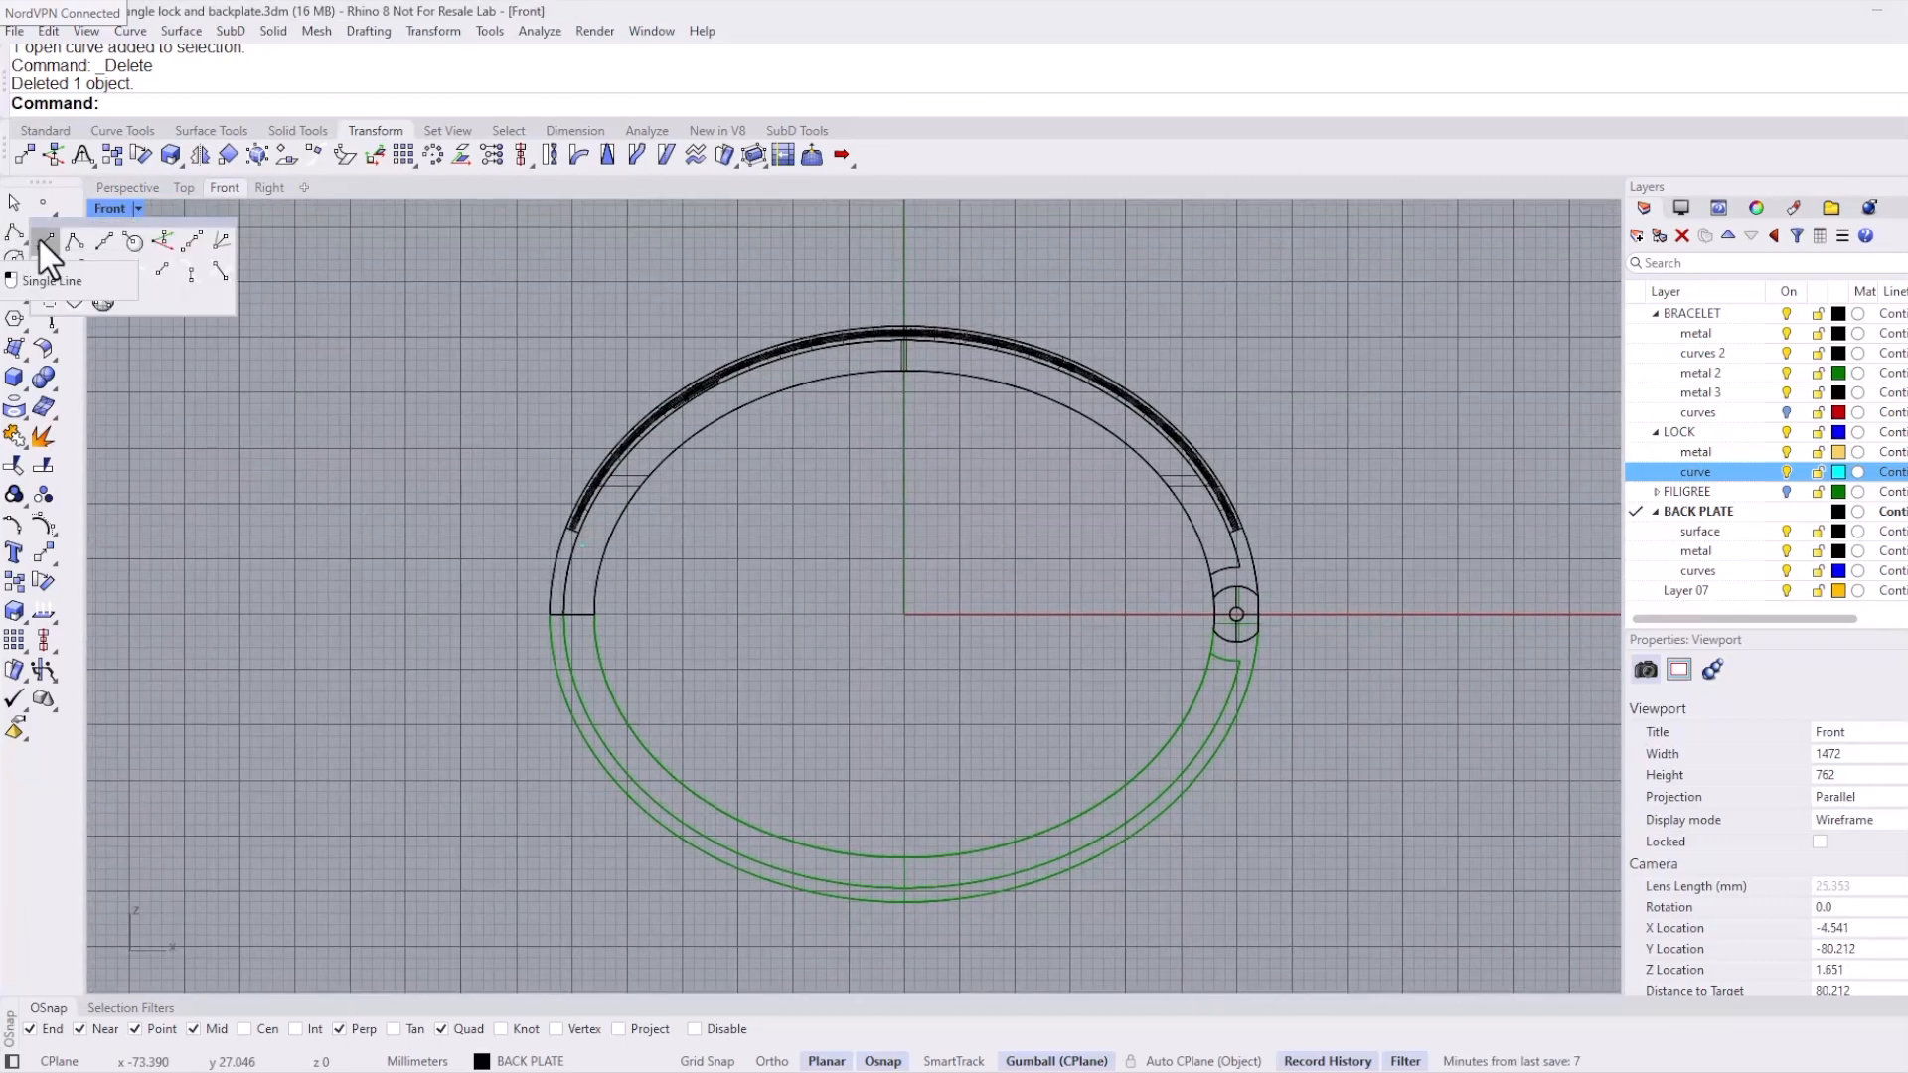
click(44, 241)
text(0)
key(Return)
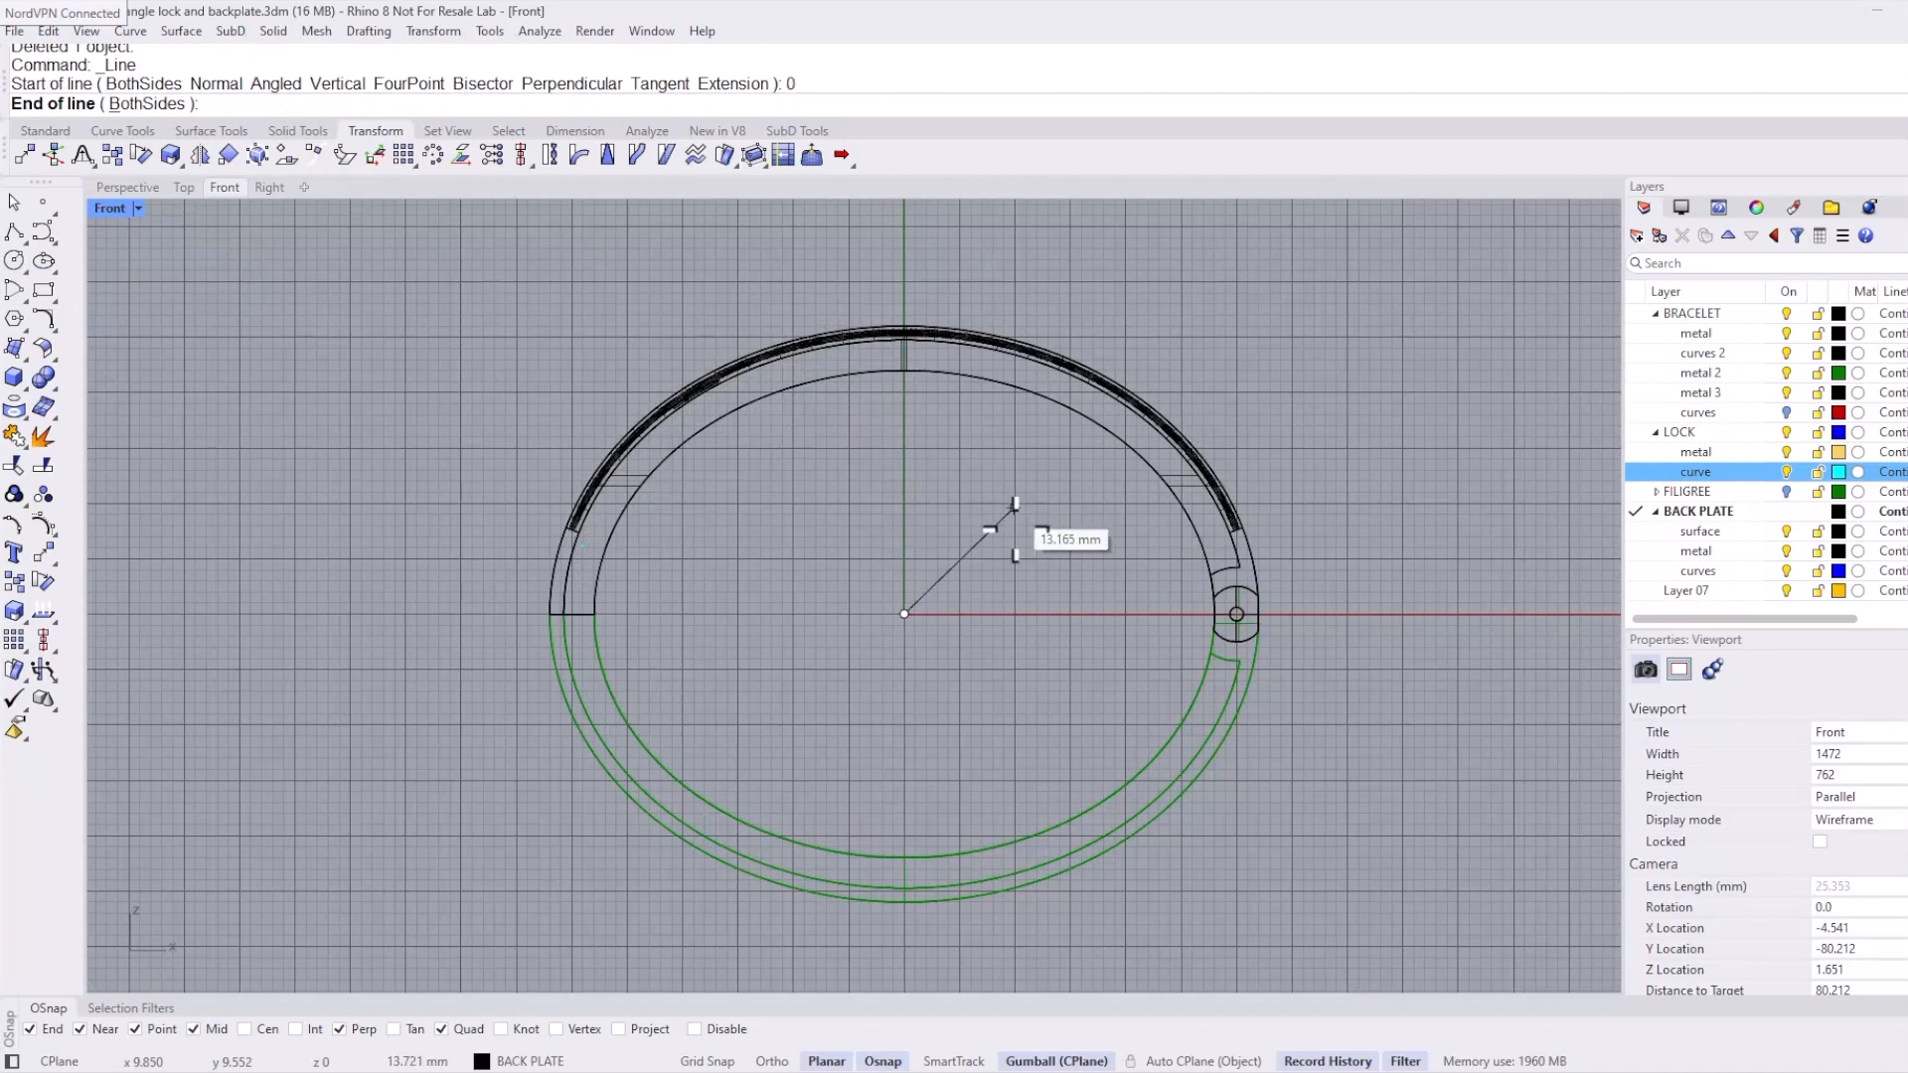
scroll(510, 534, up, 2)
scroll(511, 534, up, 3)
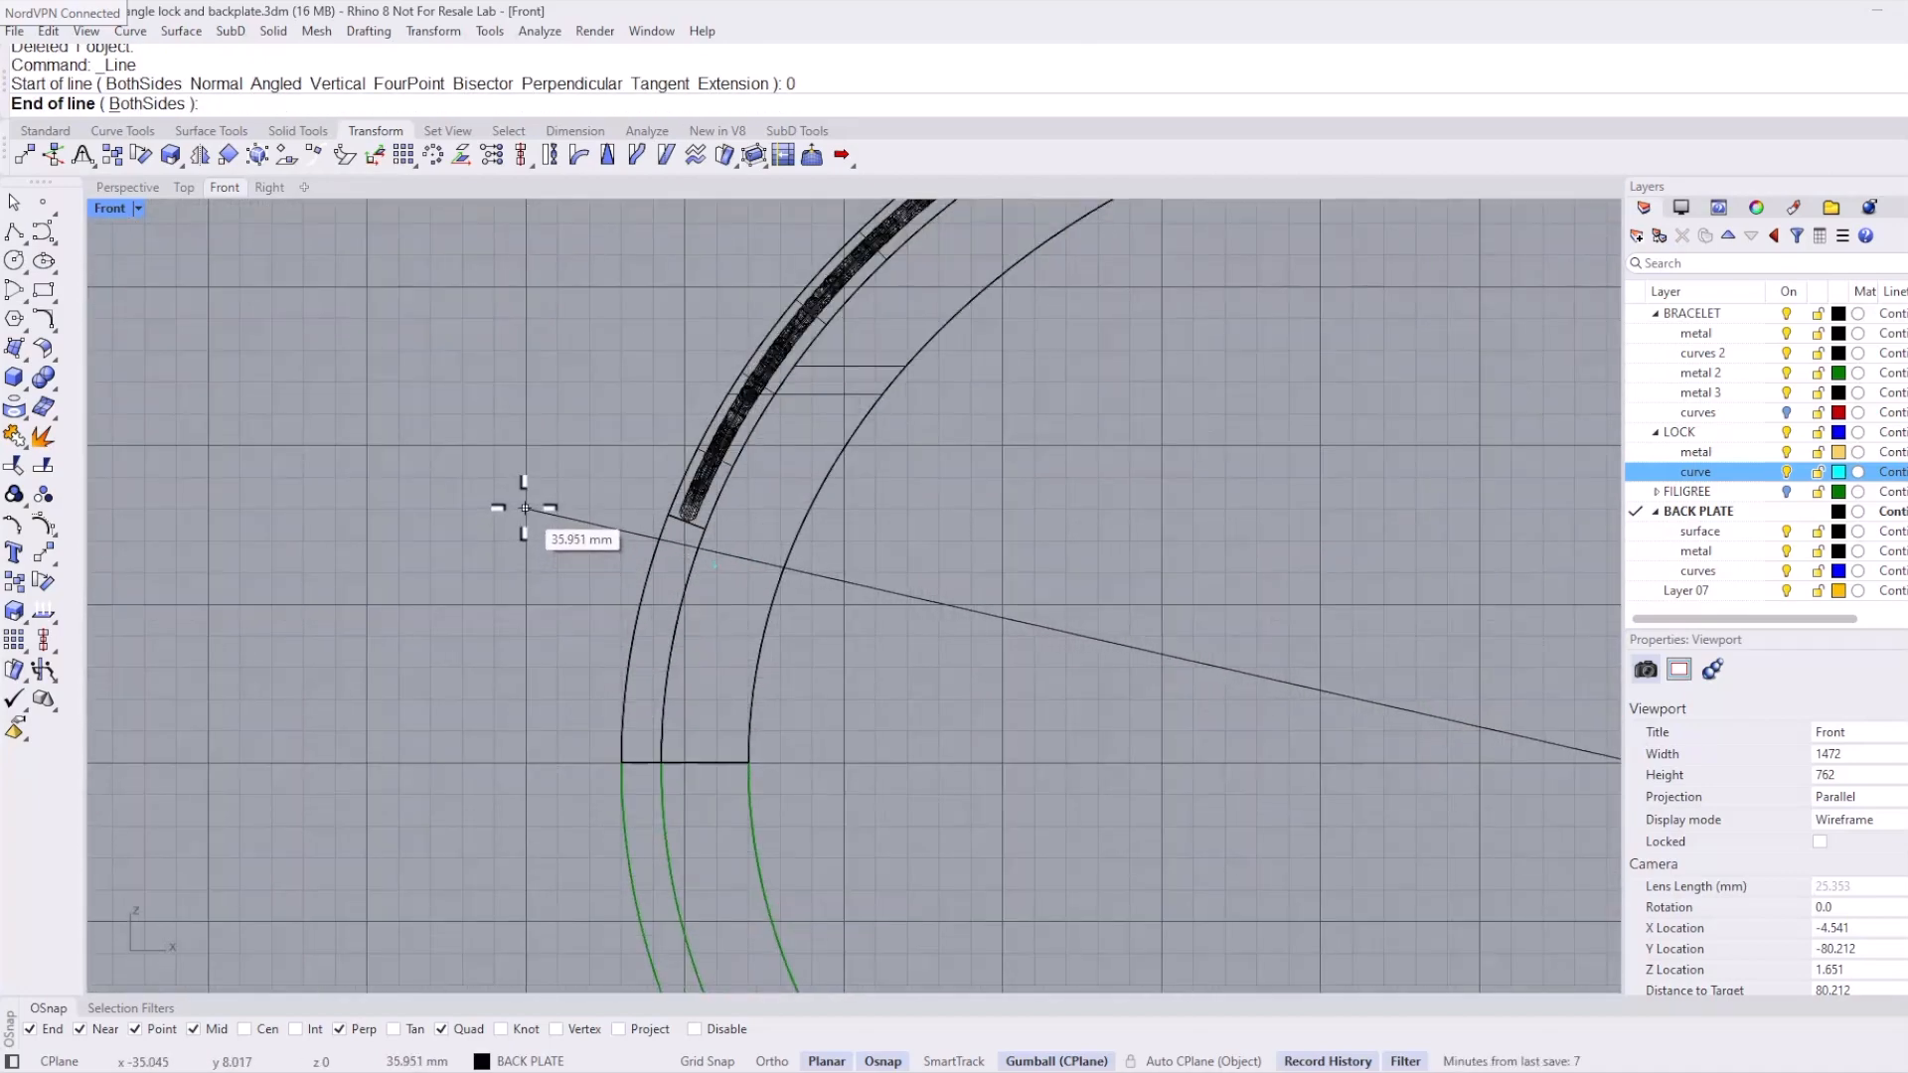
click(524, 509)
Step: Extrude the line to both sides into a cutting surface wider than the bangle
click(127, 187)
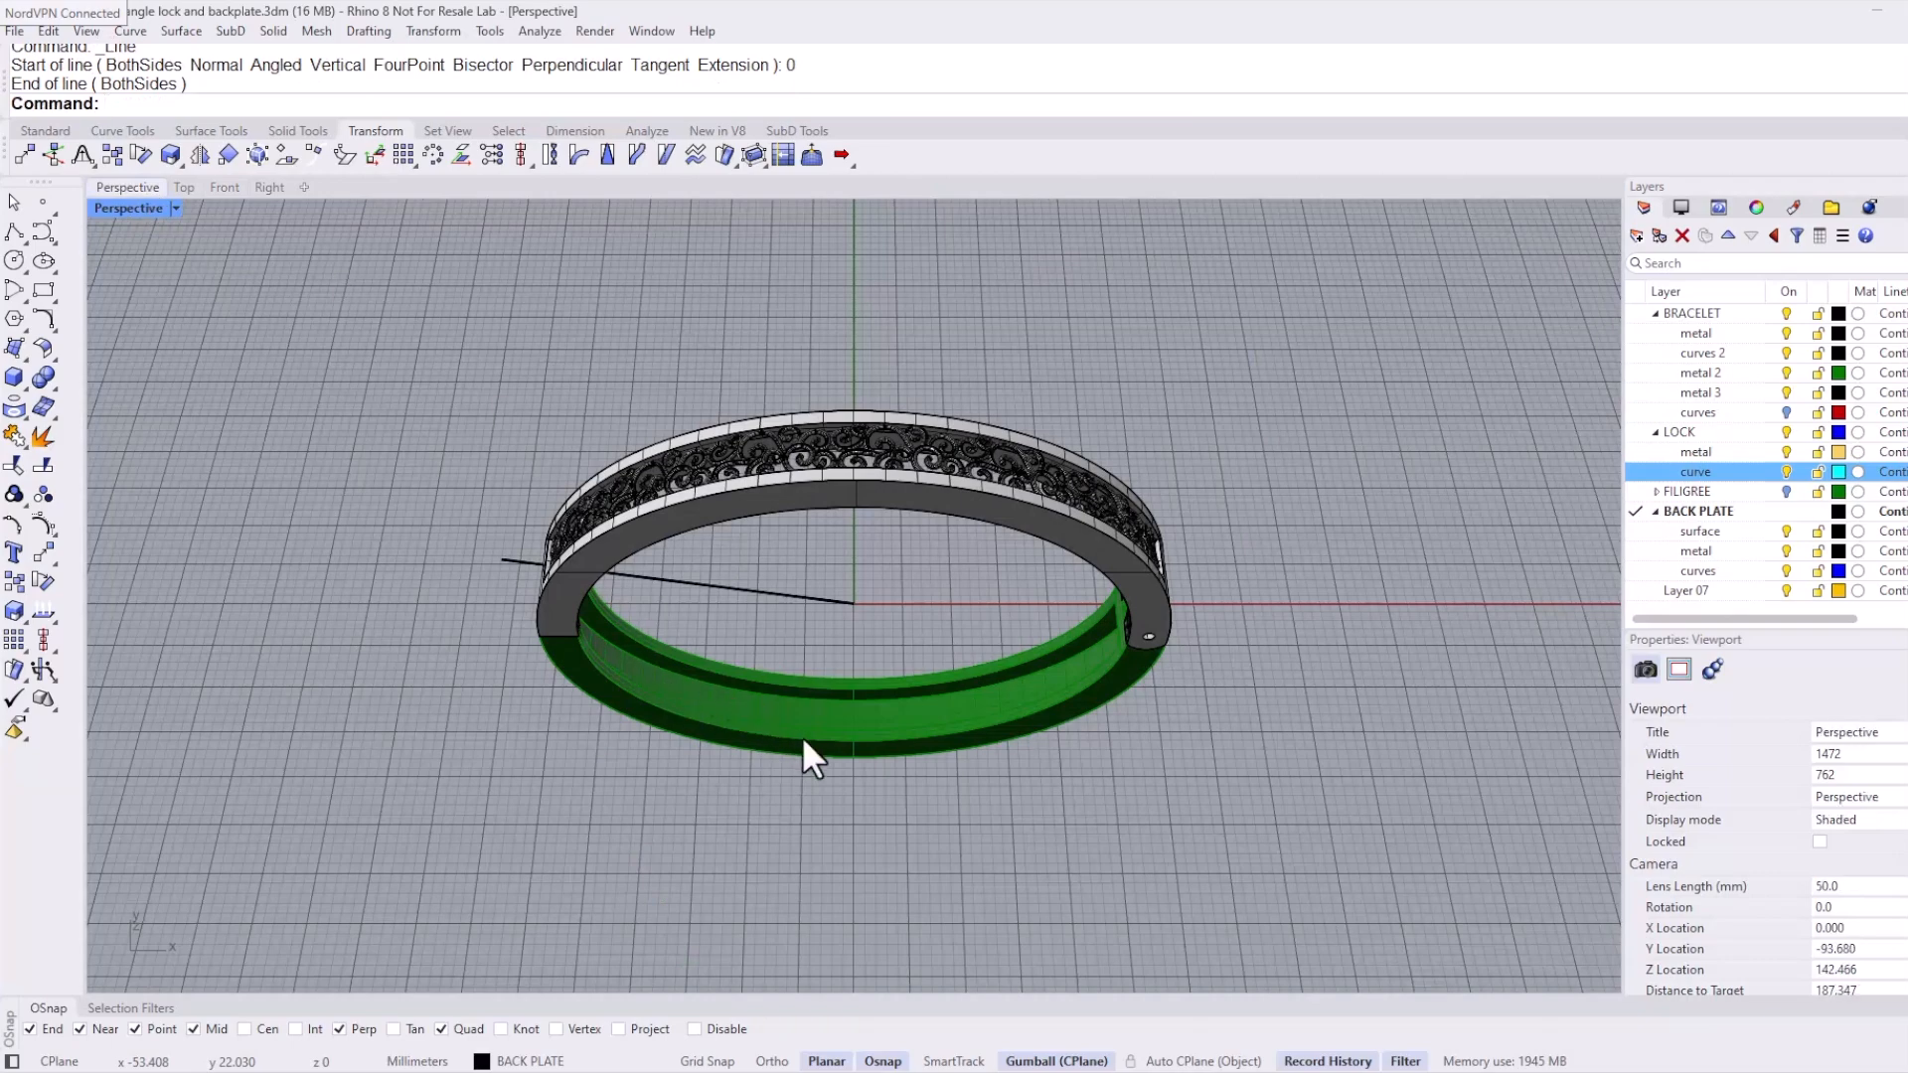
right_drag(802, 737, 703, 664)
click(747, 624)
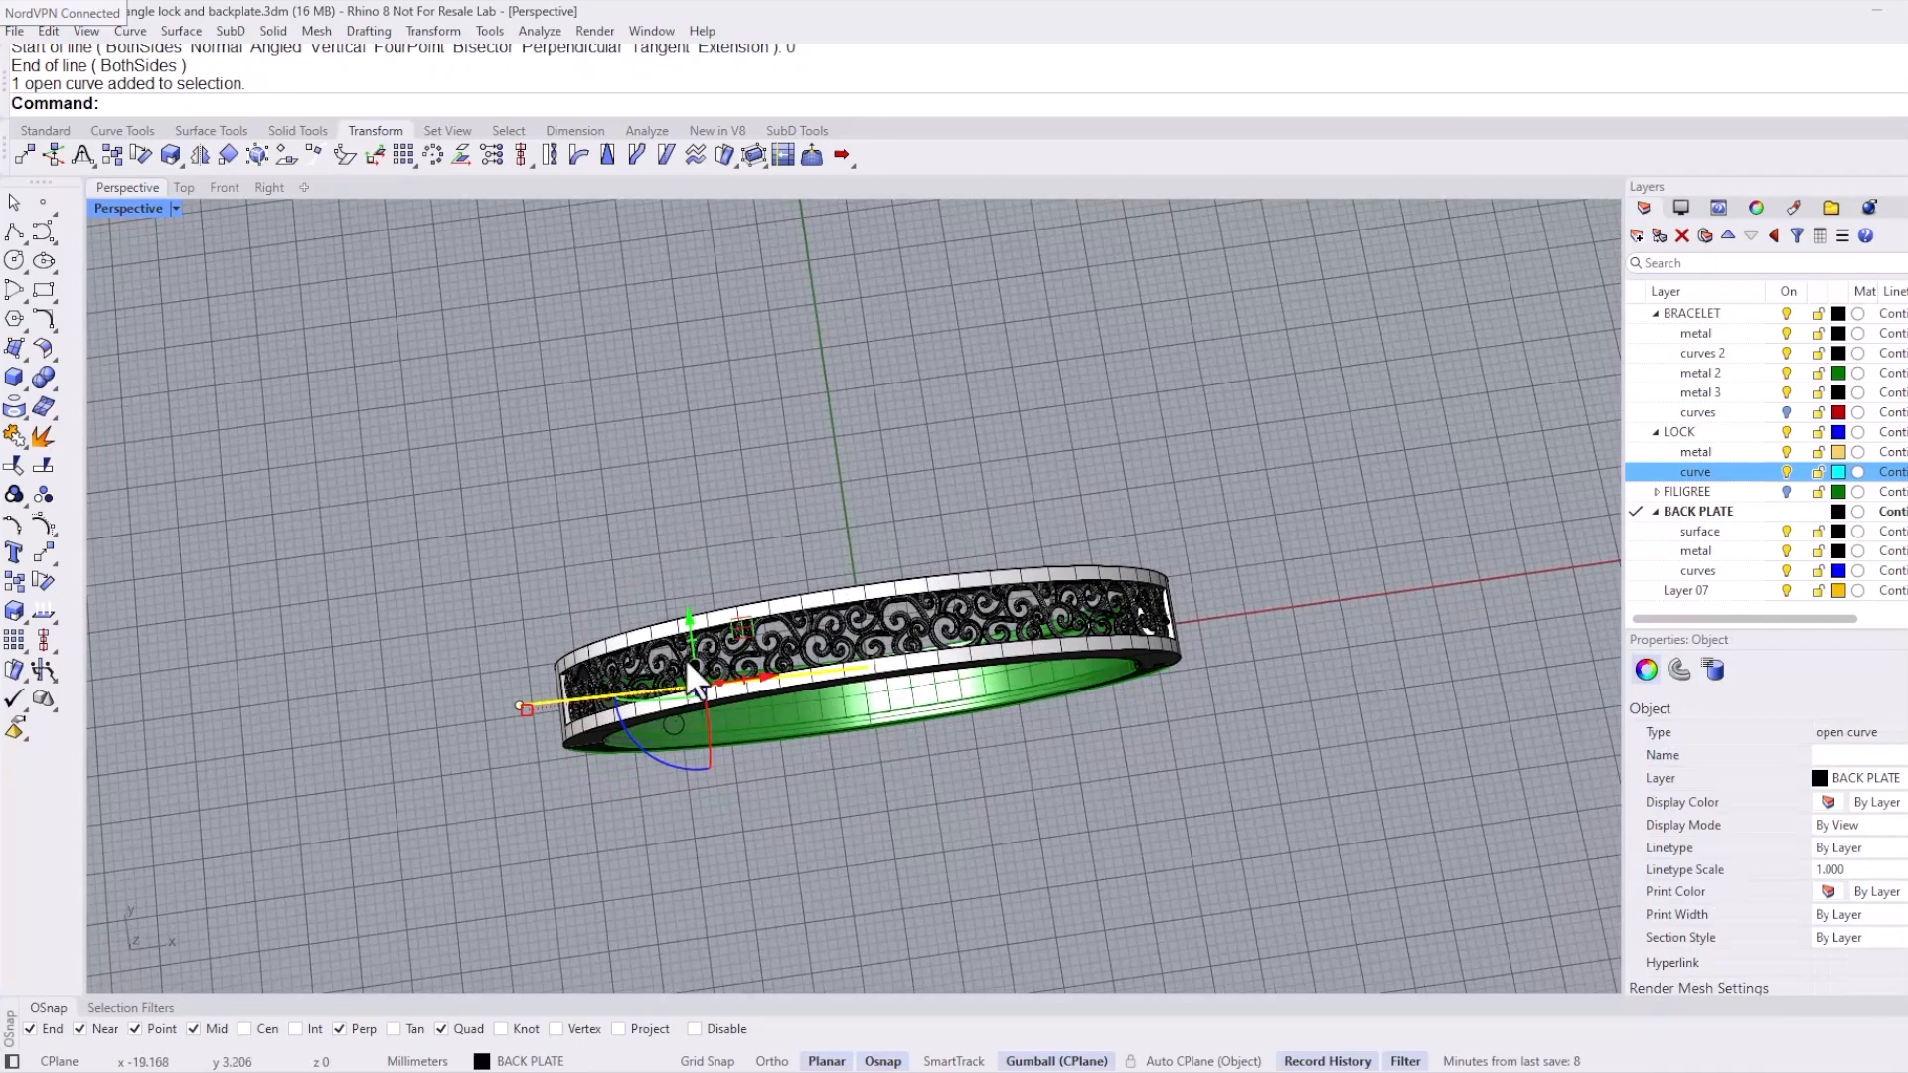
drag(702, 660, 696, 498)
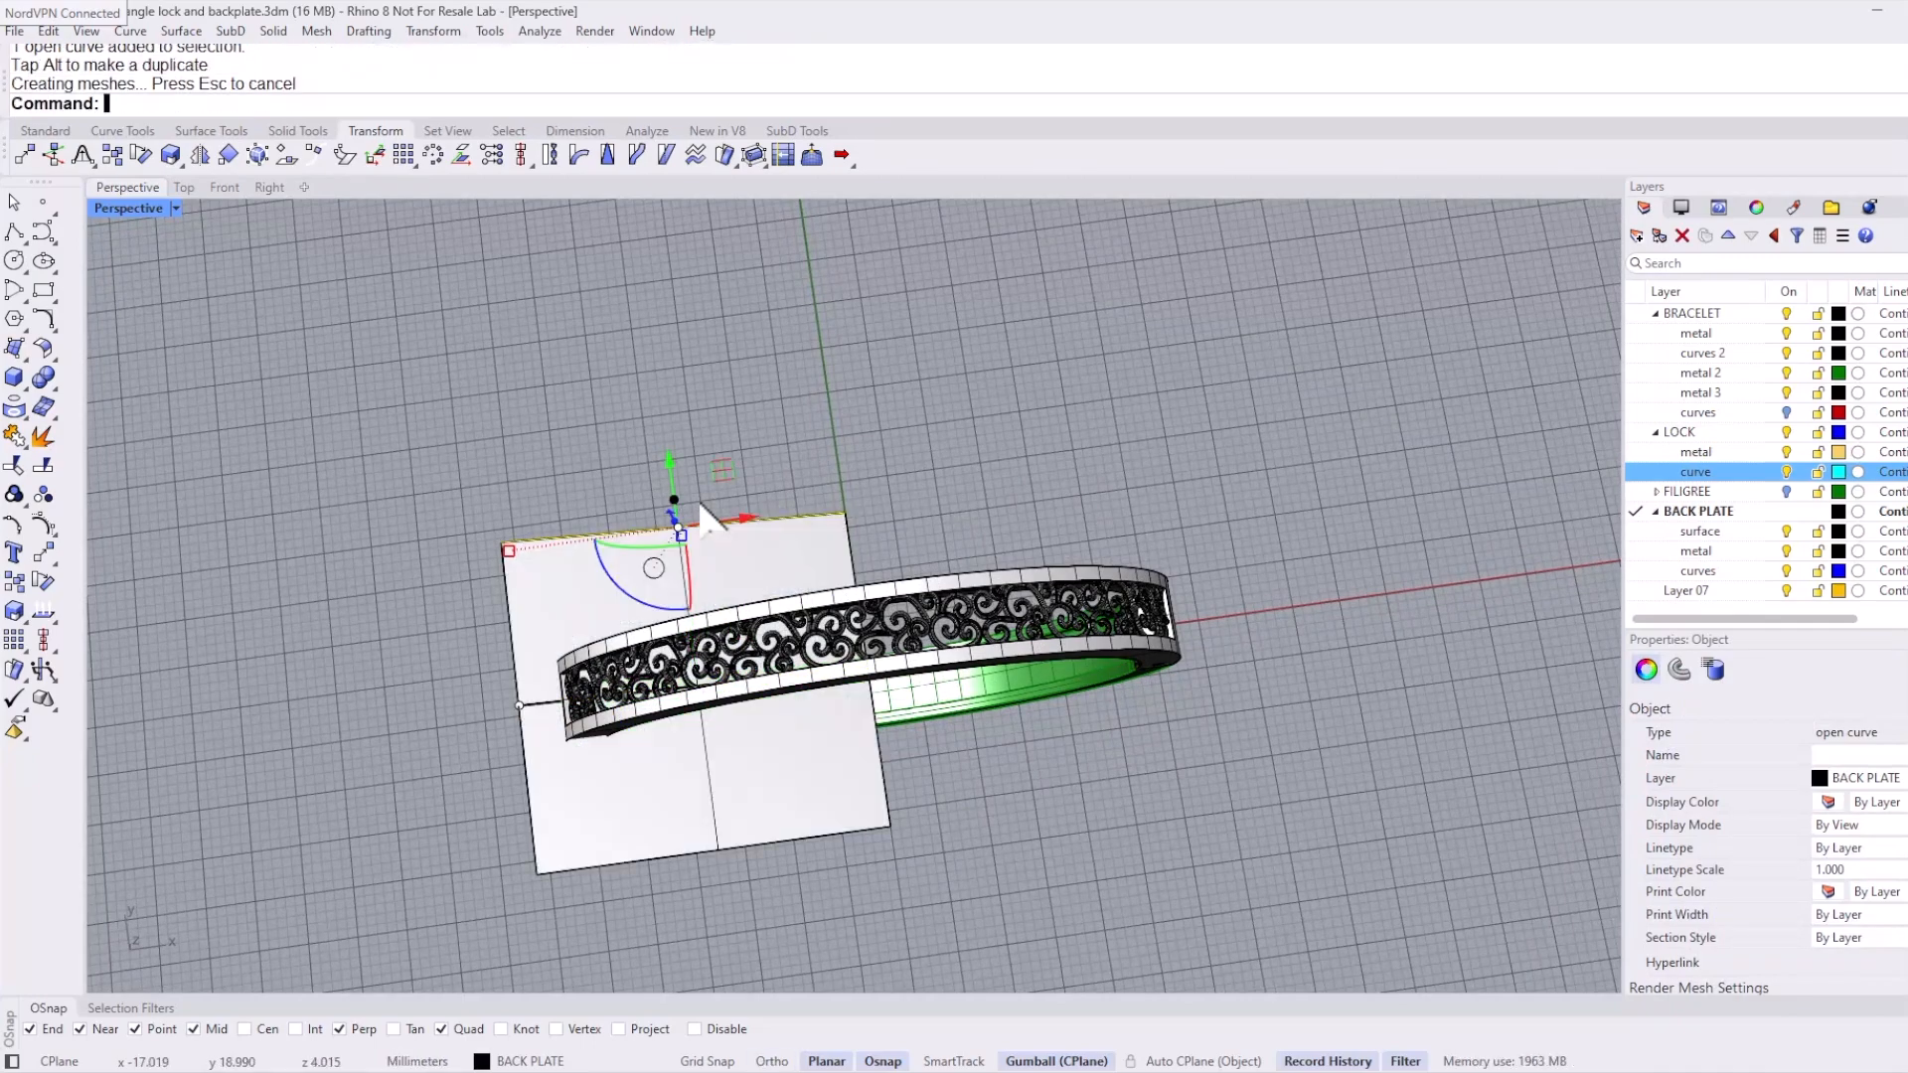
click(1065, 439)
right_drag(1028, 495, 975, 422)
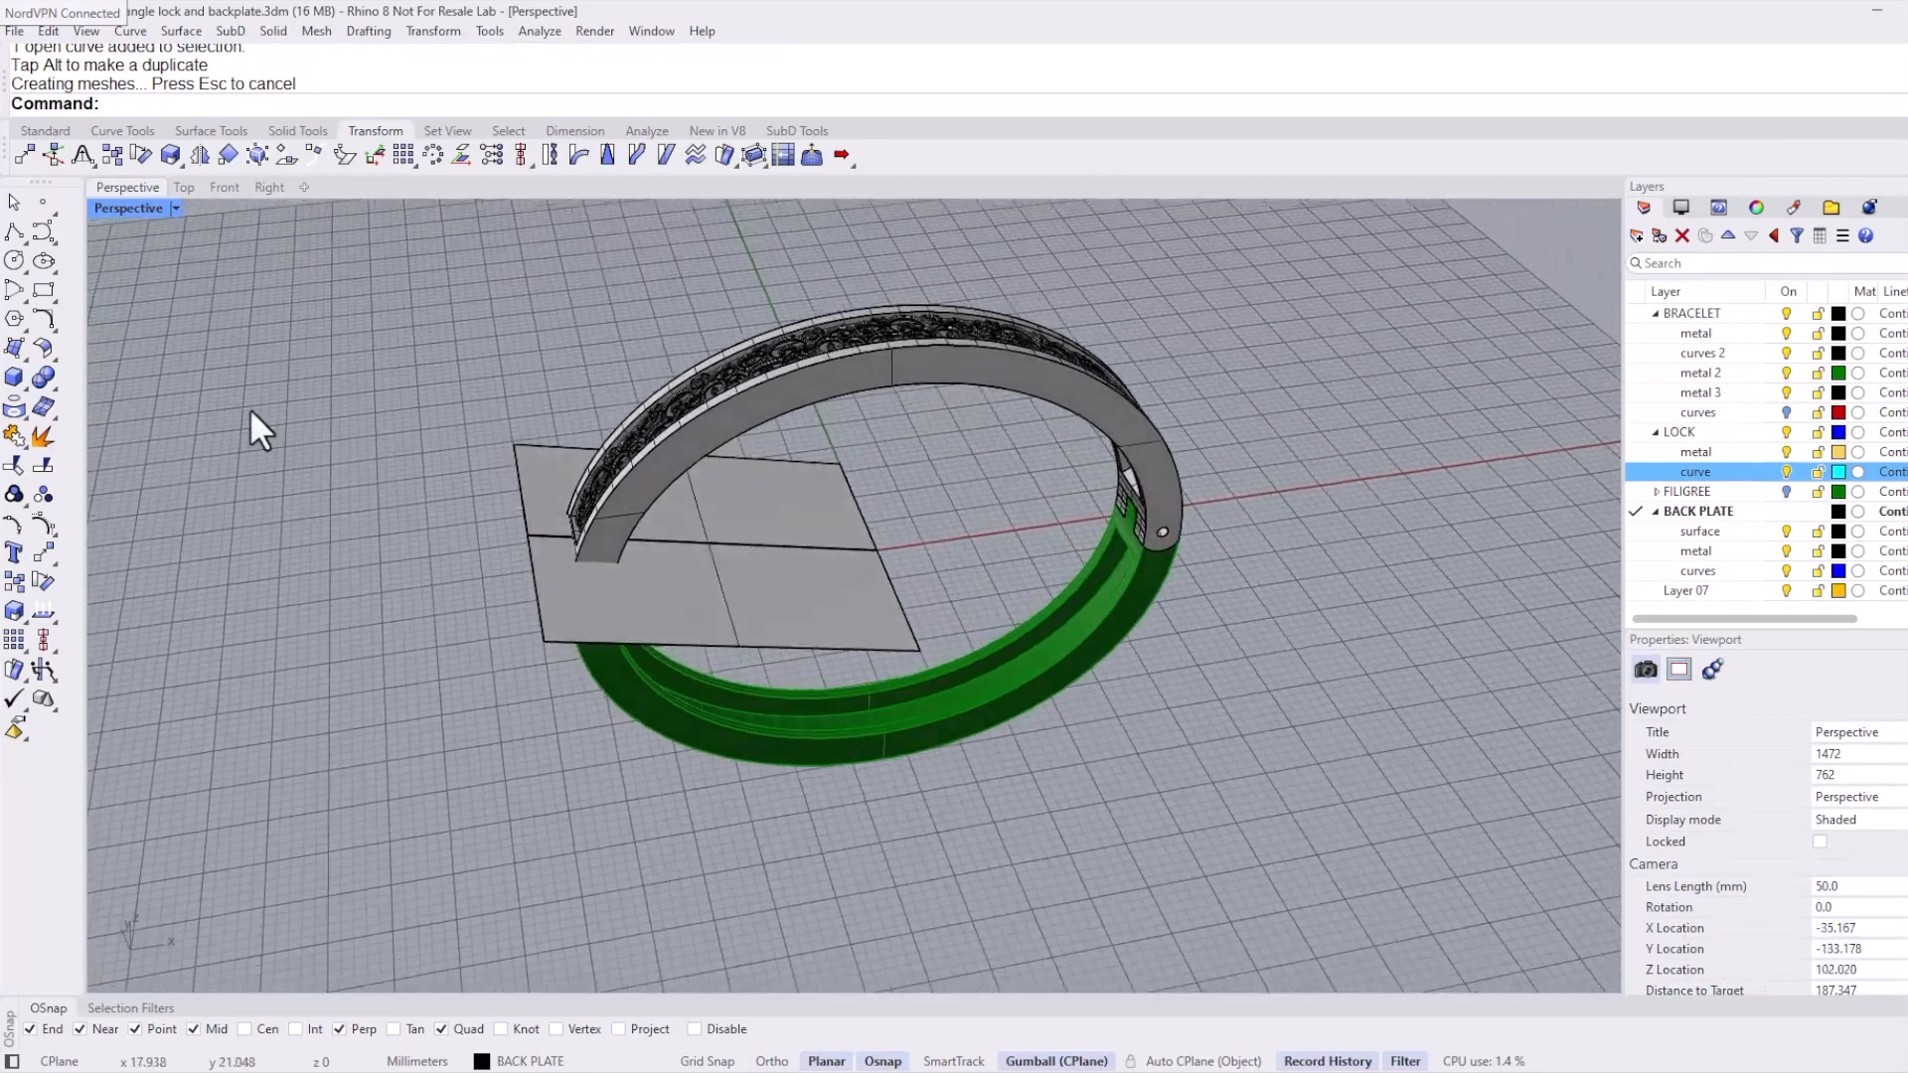
Step: Boolean split the upper bangle half's metal with the extruded surface, and delete that surface
click(285, 129)
click(113, 153)
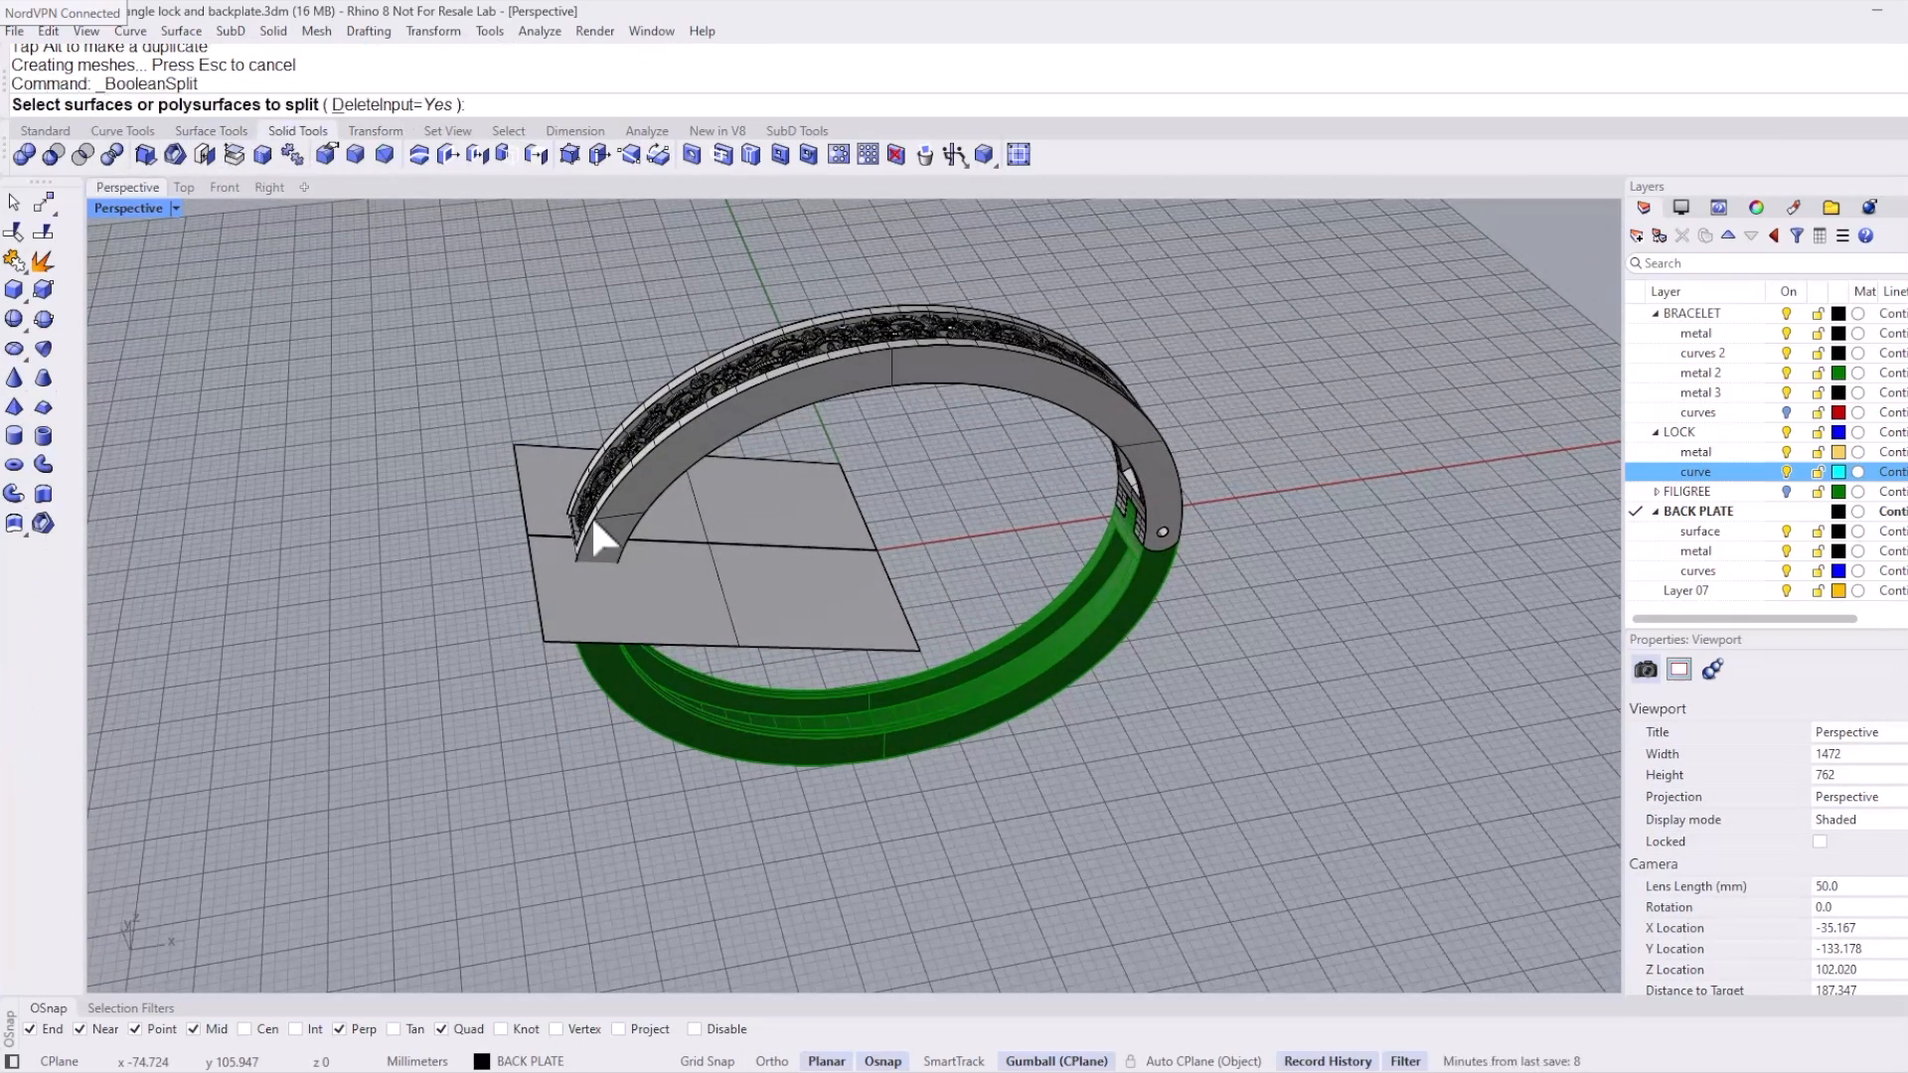
click(602, 519)
key(Return)
click(714, 563)
key(Return)
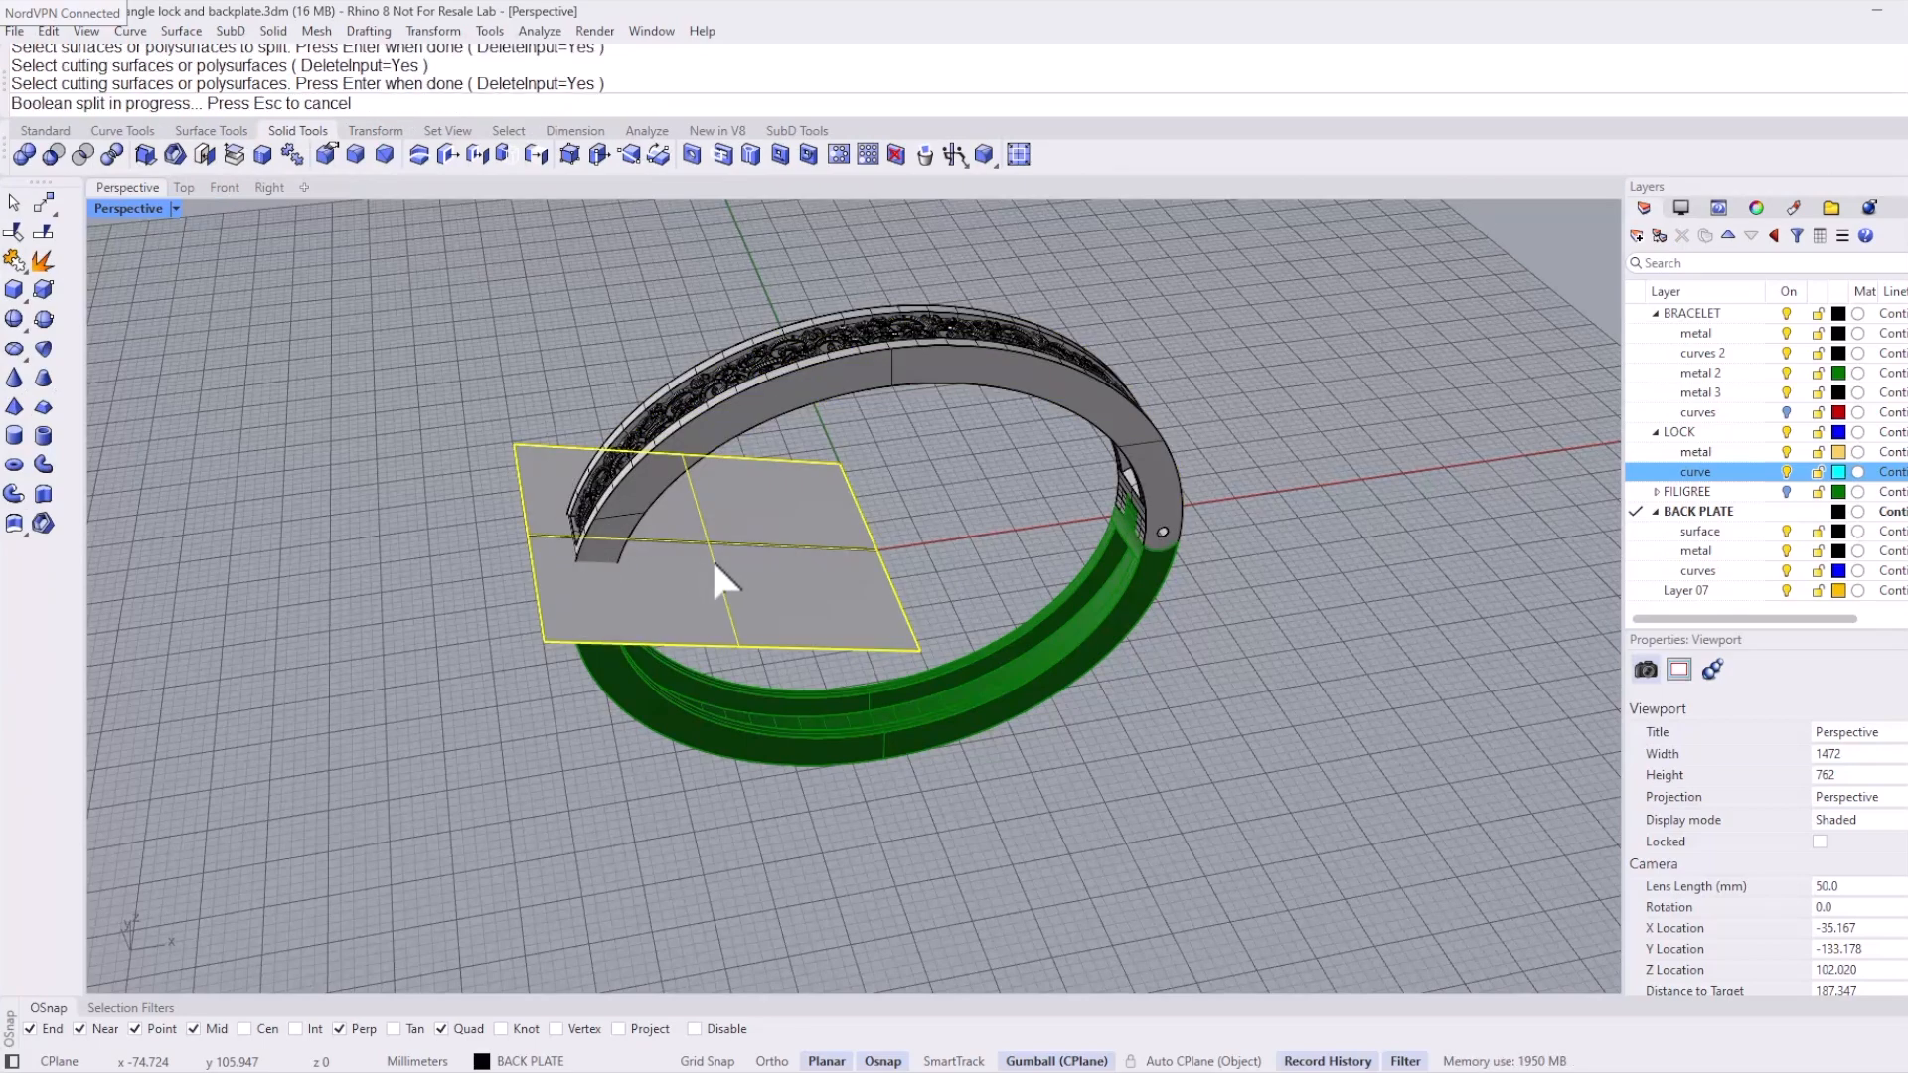
key(Delete)
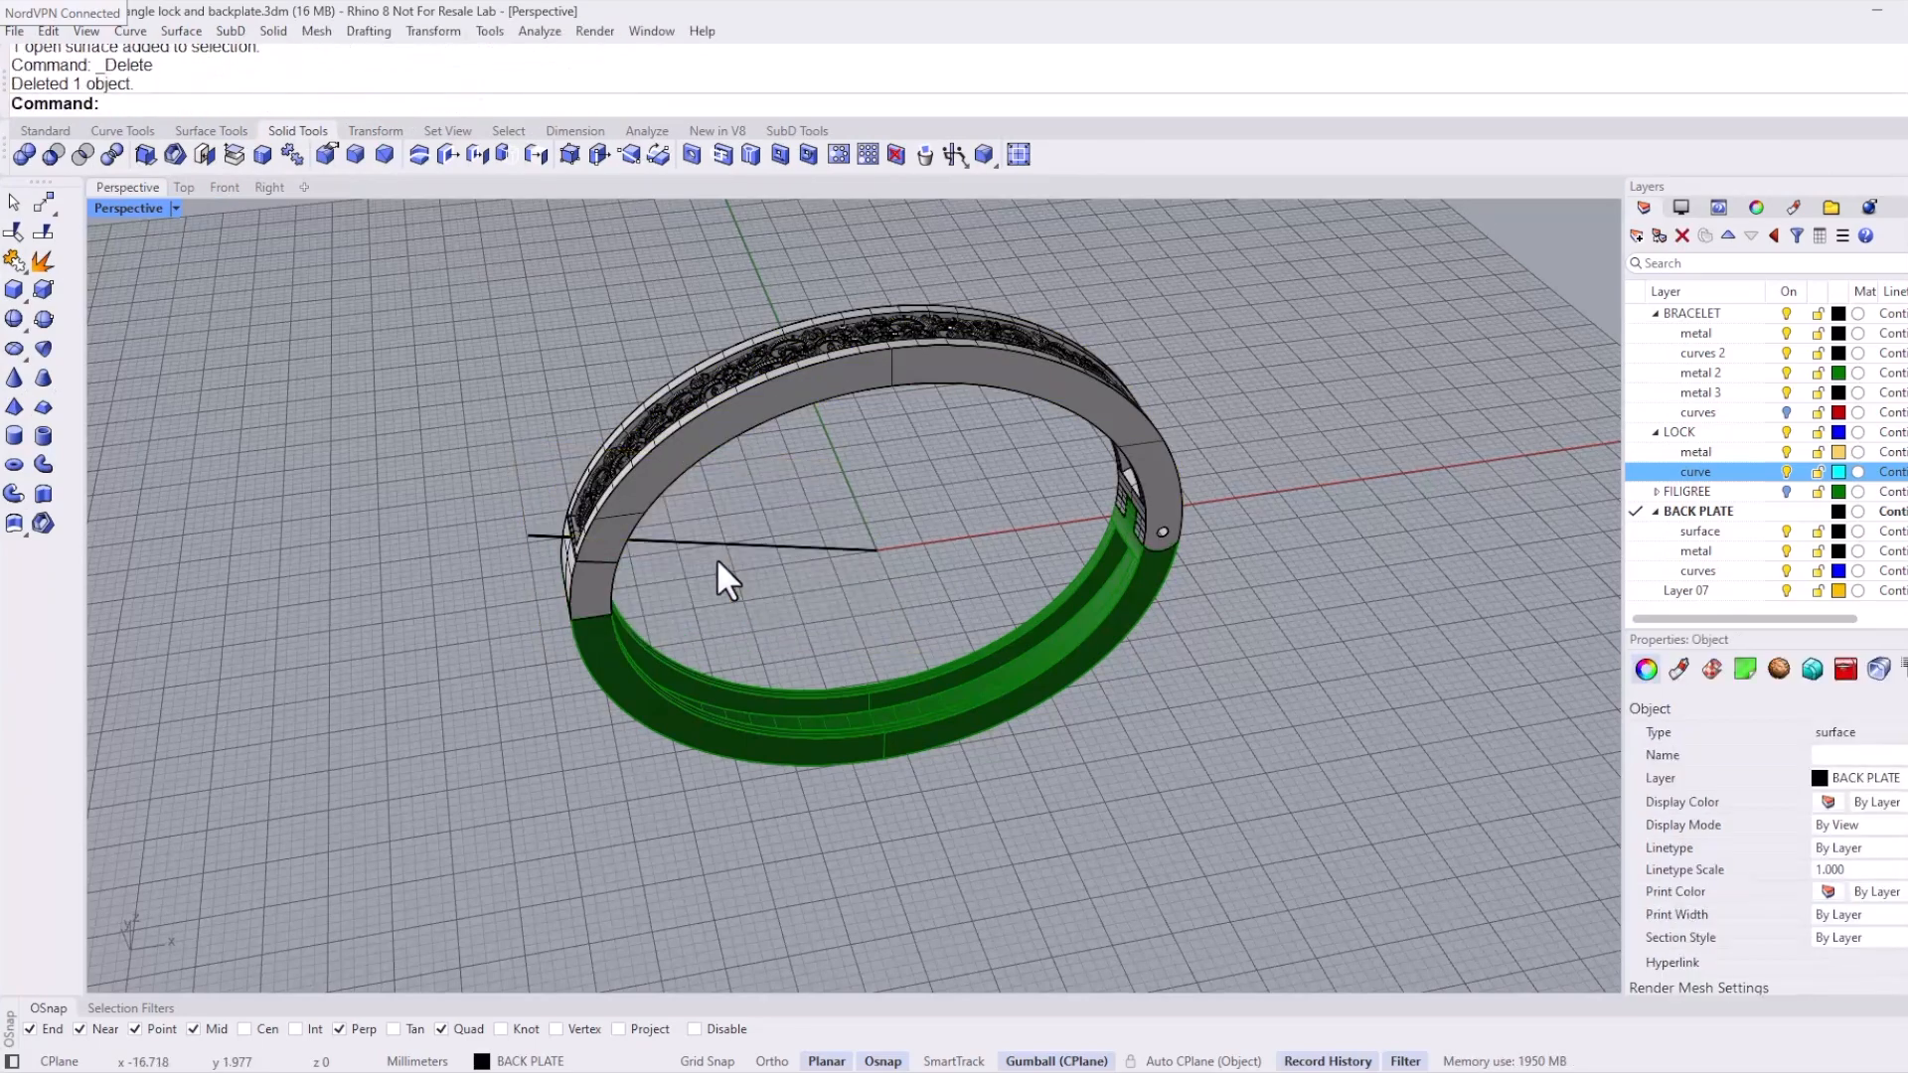
Step: Isolate the split-off metal pieces at the open end of the upper bangle half
right_drag(726, 547, 588, 525)
scroll(568, 543, up, 5)
click(585, 532)
click(588, 525)
middle_click(785, 617)
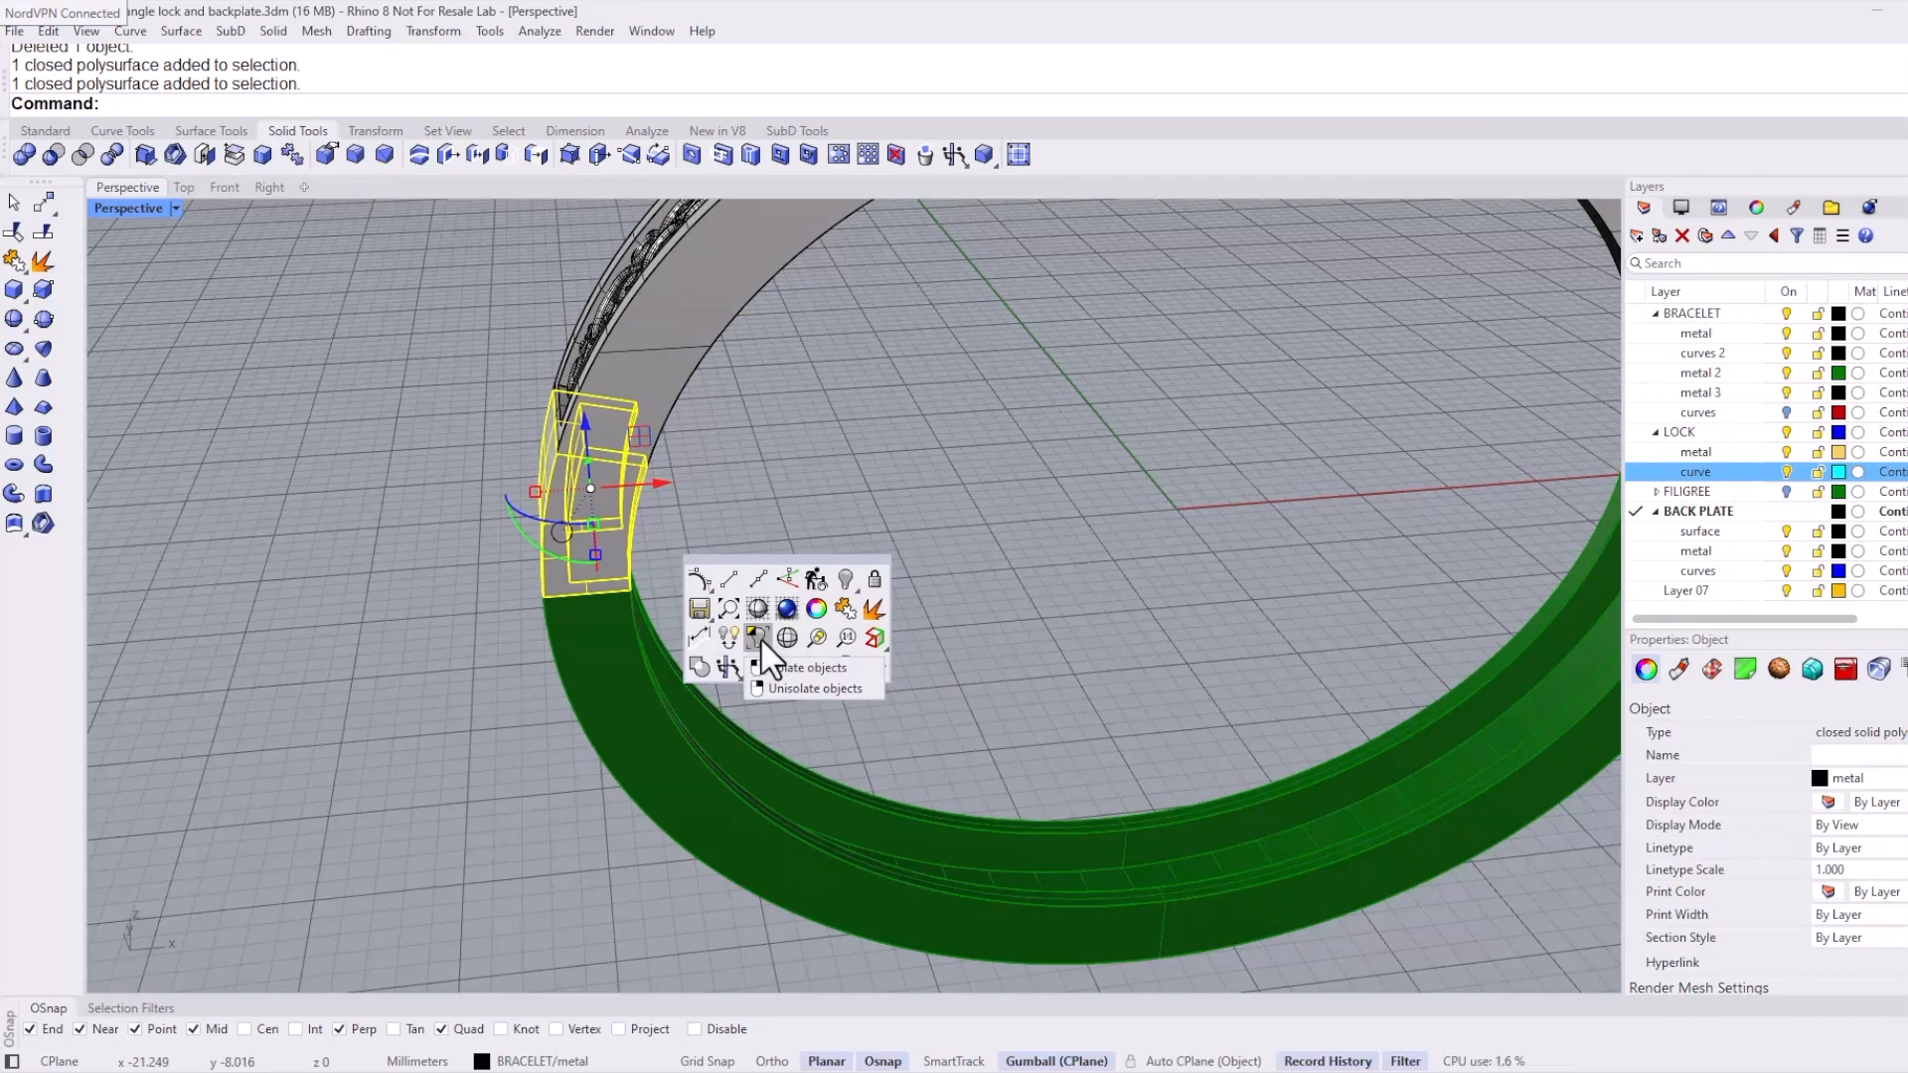
click(761, 641)
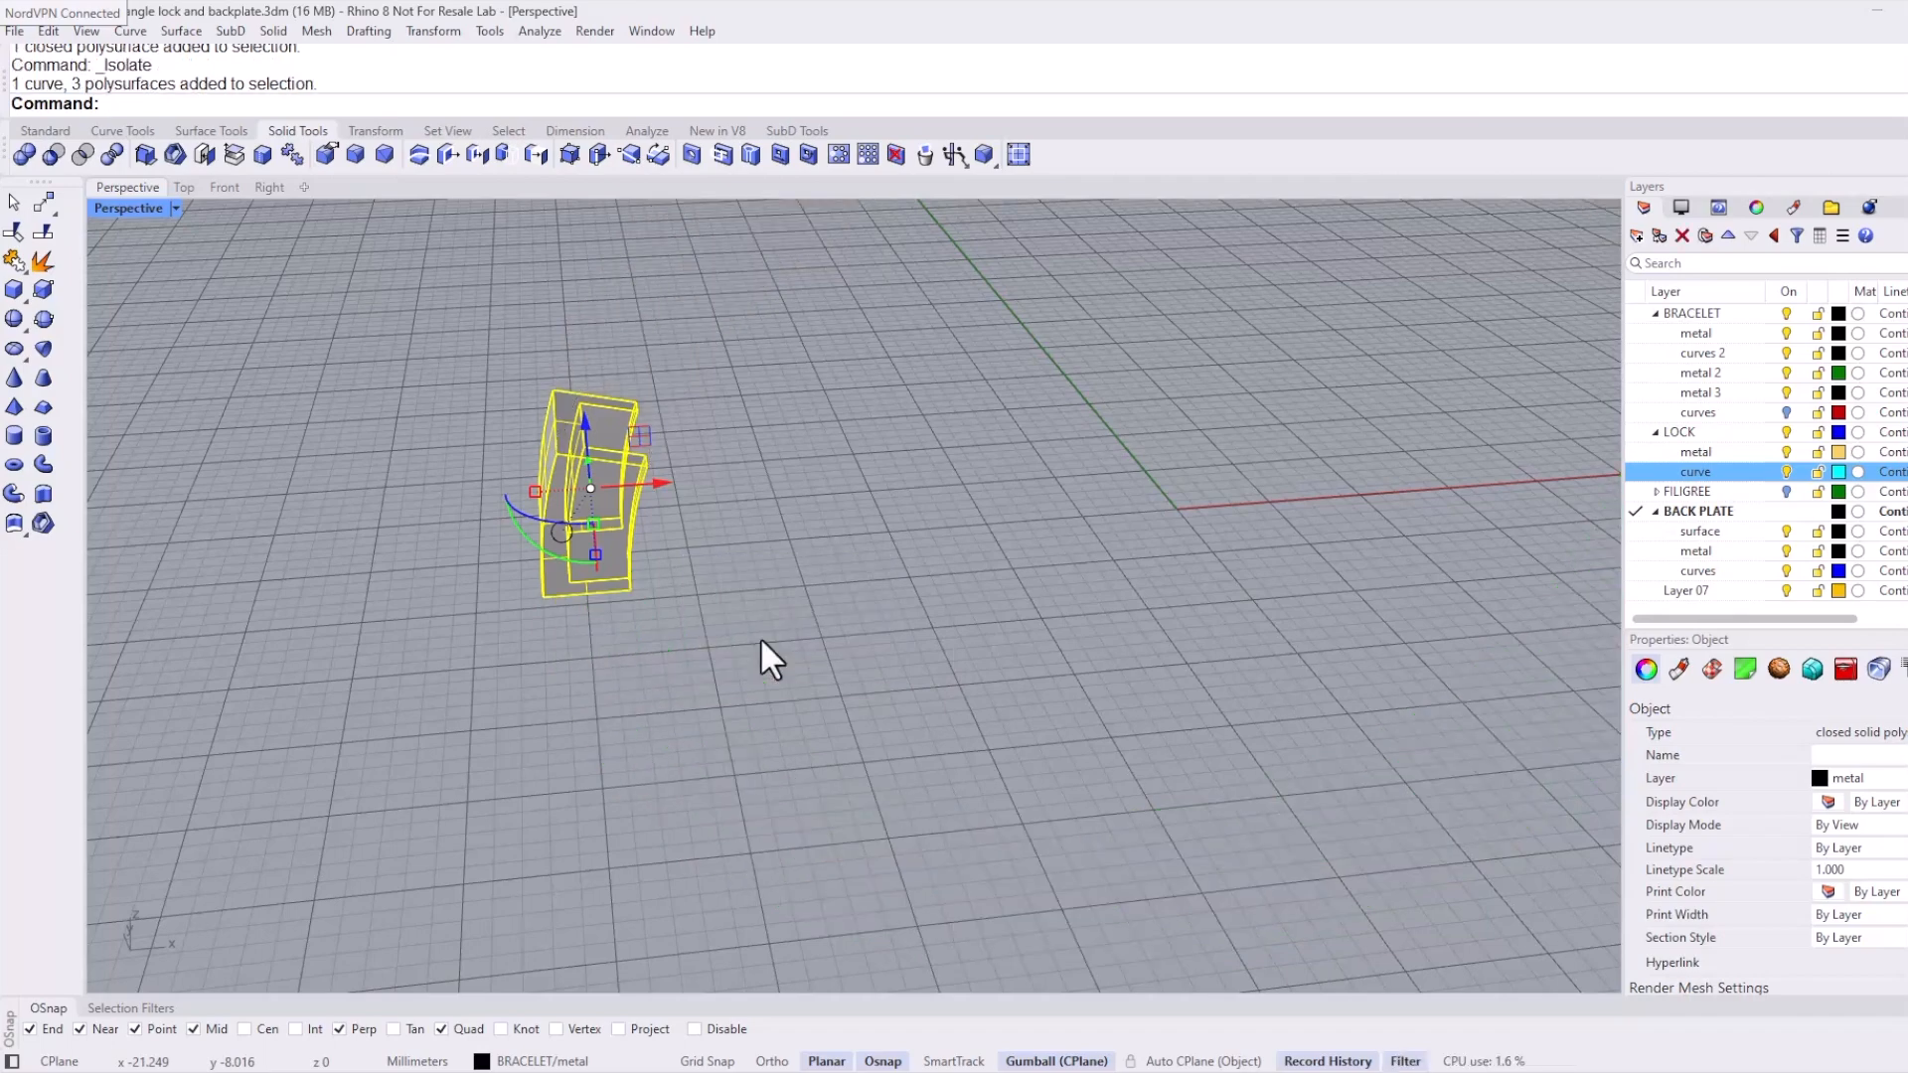
click(767, 600)
right_drag(767, 600, 701, 497)
scroll(698, 497, up, 3)
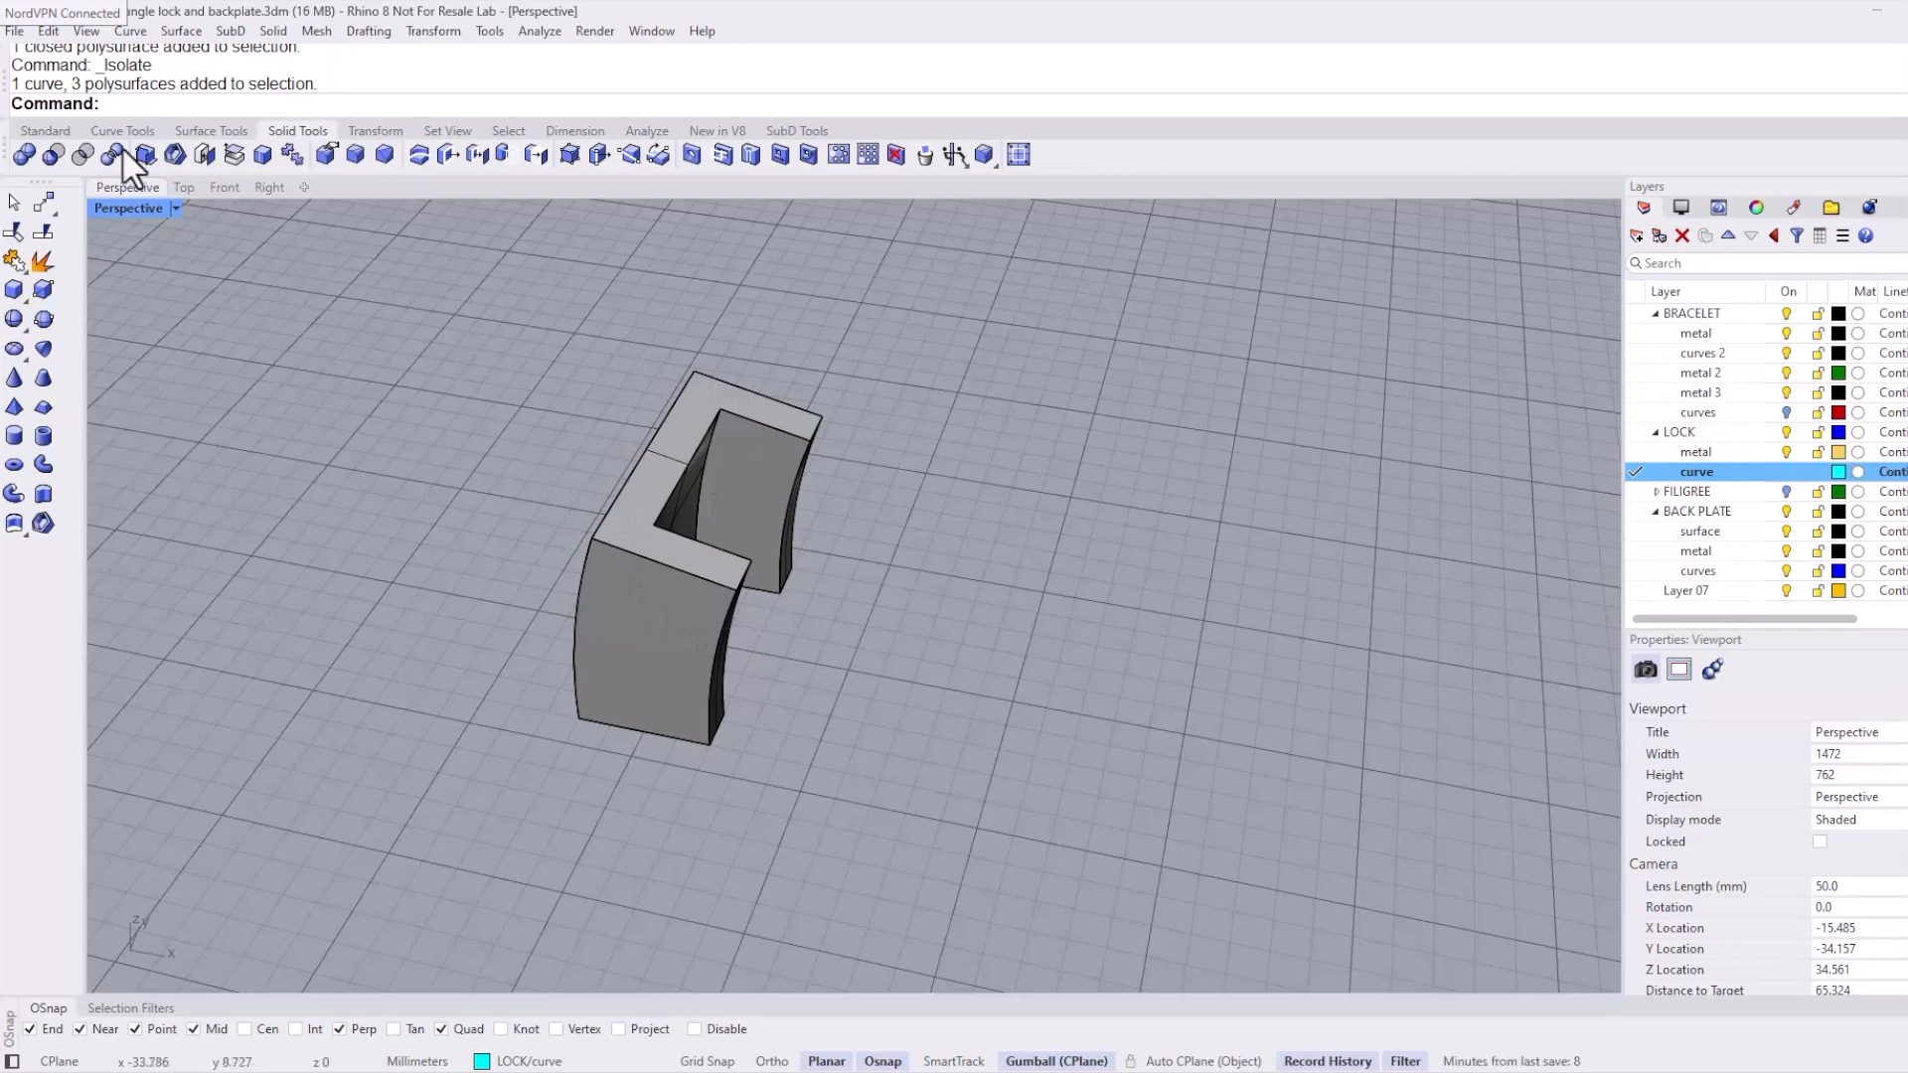
Step: Duplicate the three outer edges of the isolated end piece's upper face
click(62, 129)
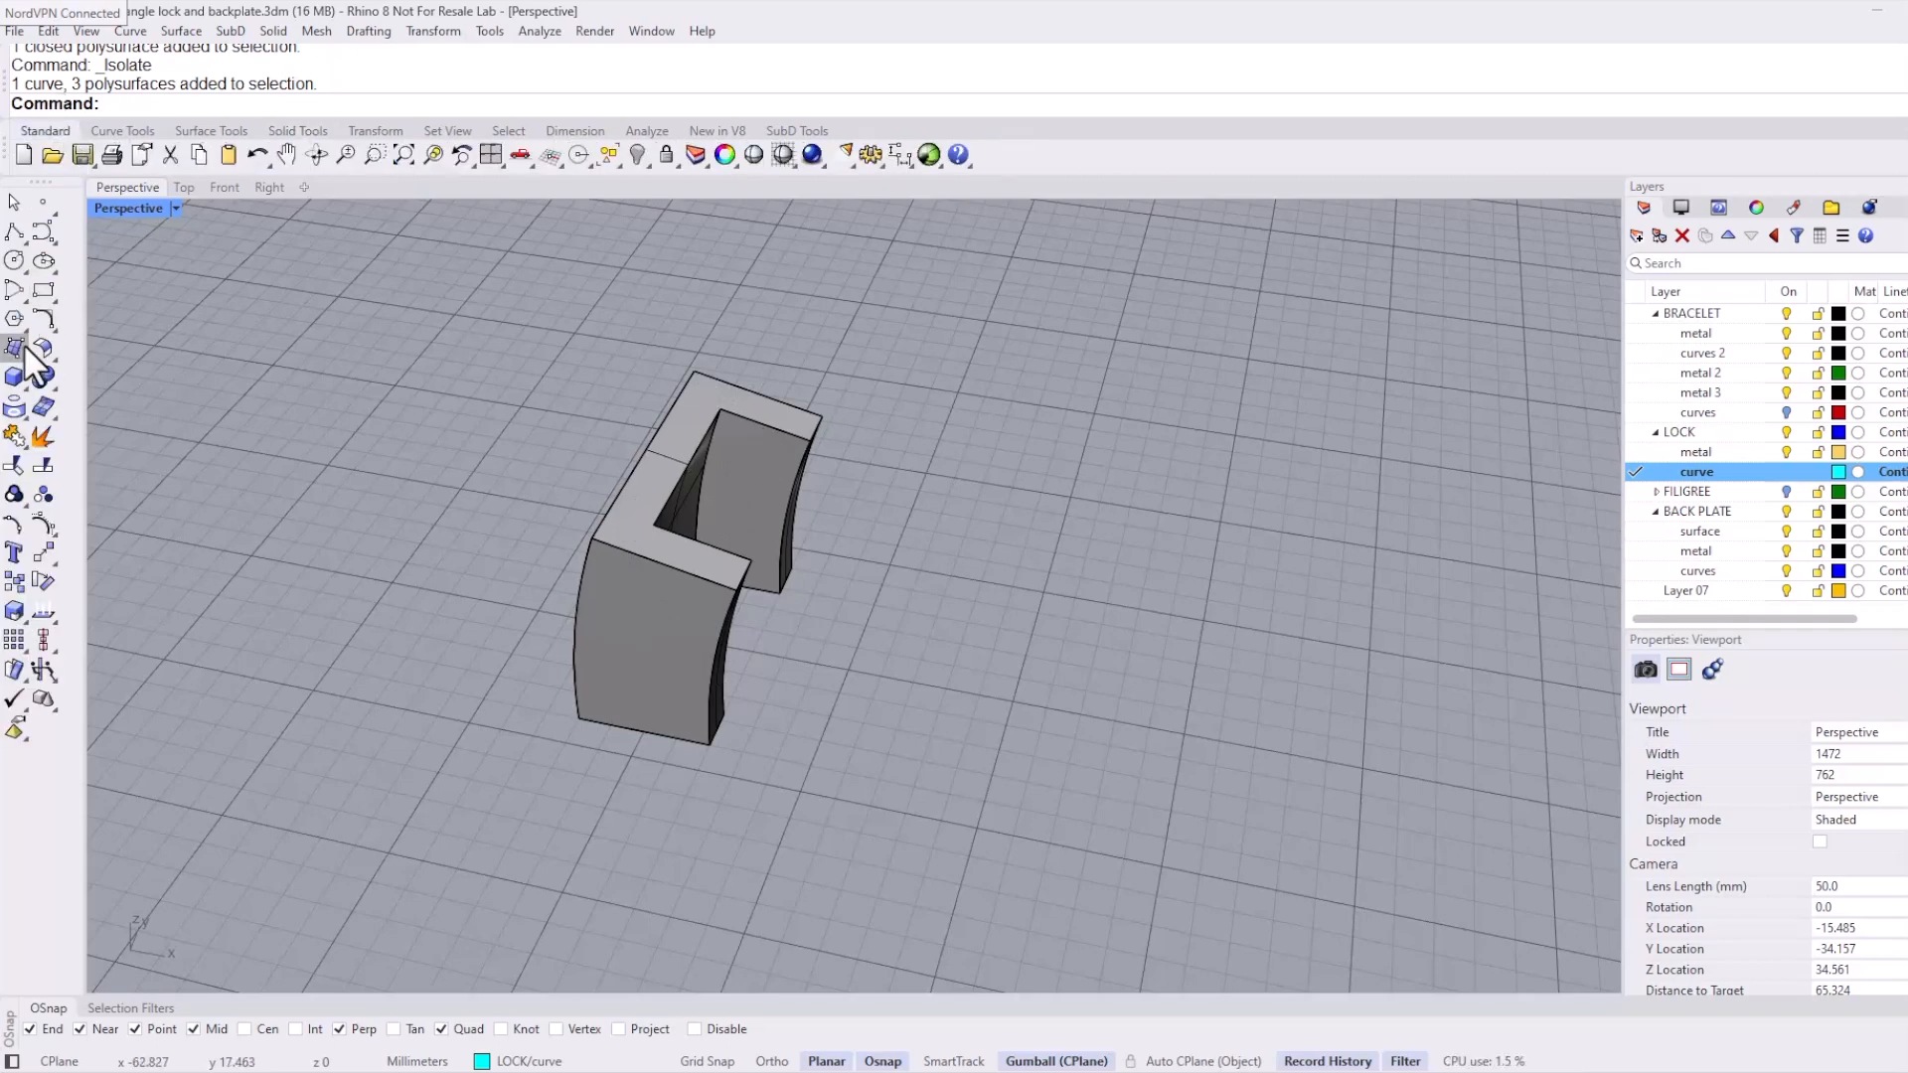
click(22, 417)
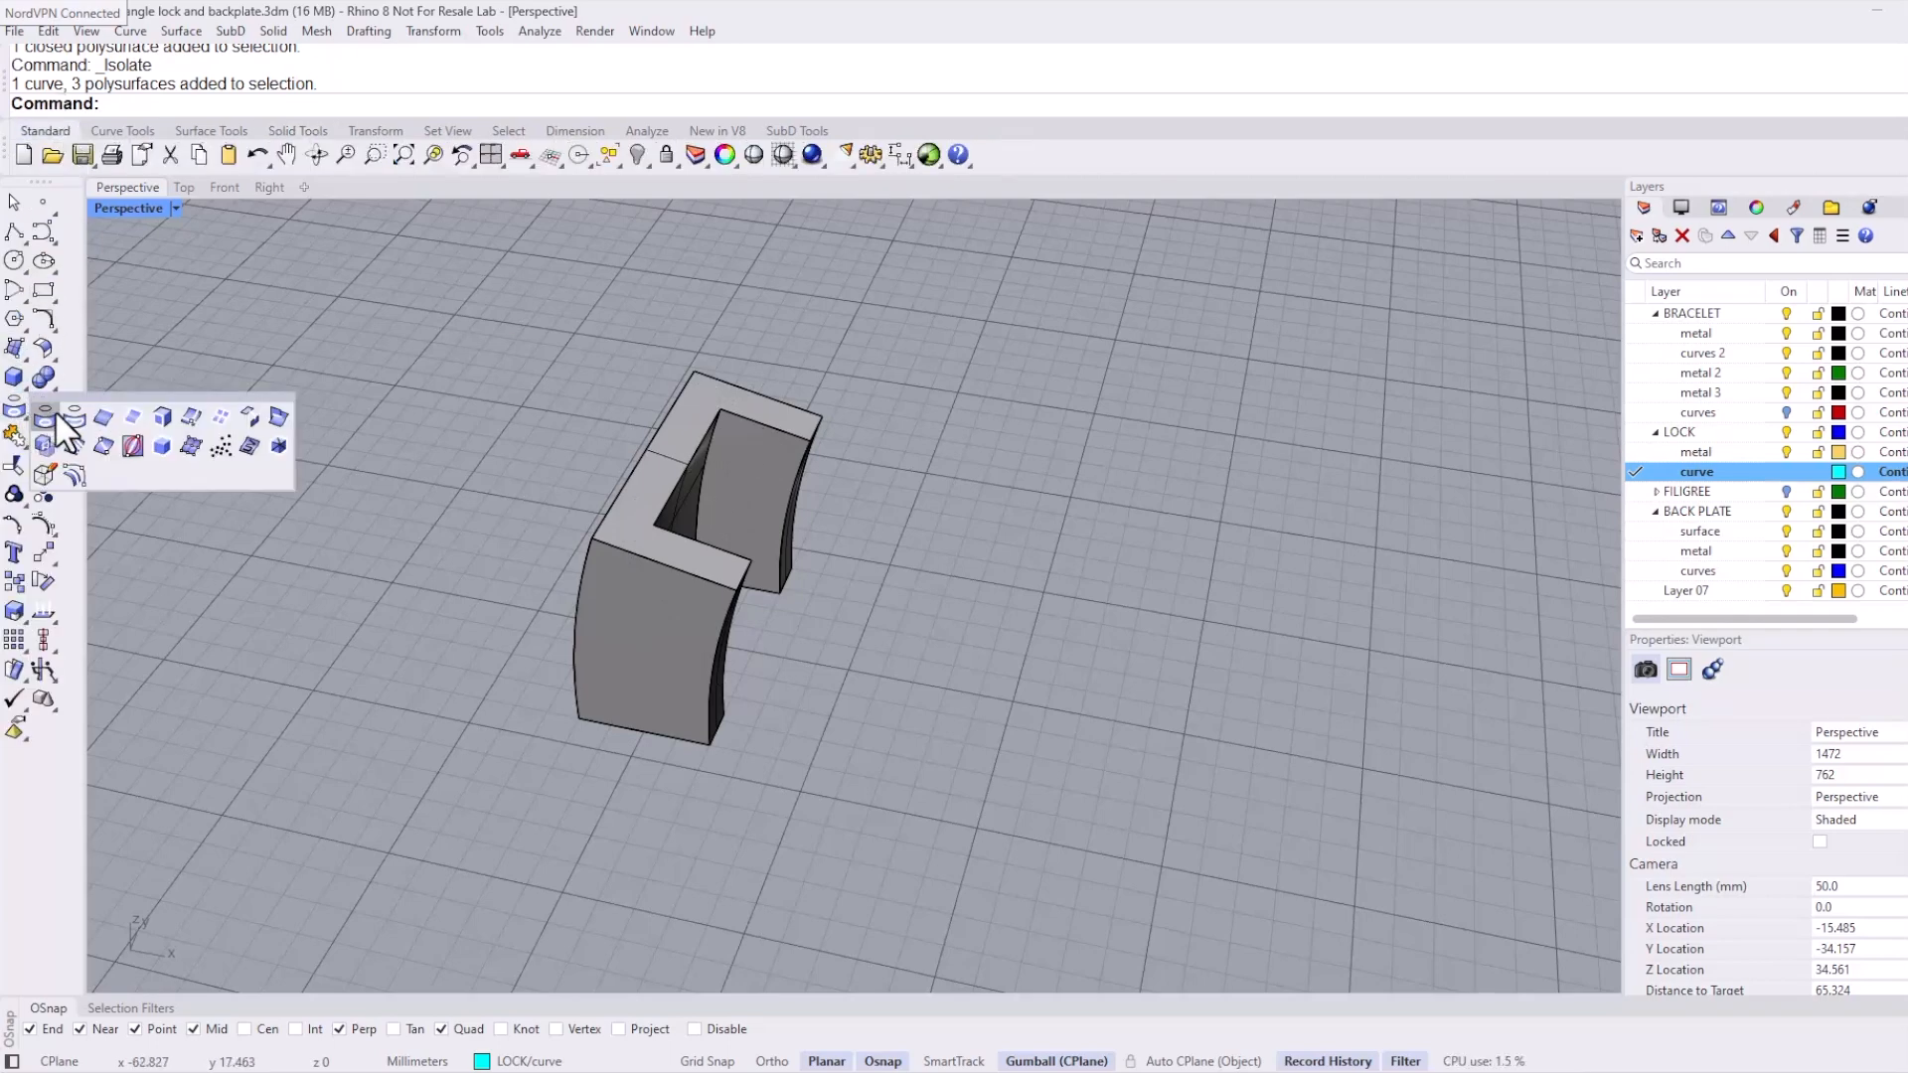
click(104, 419)
click(792, 404)
click(673, 402)
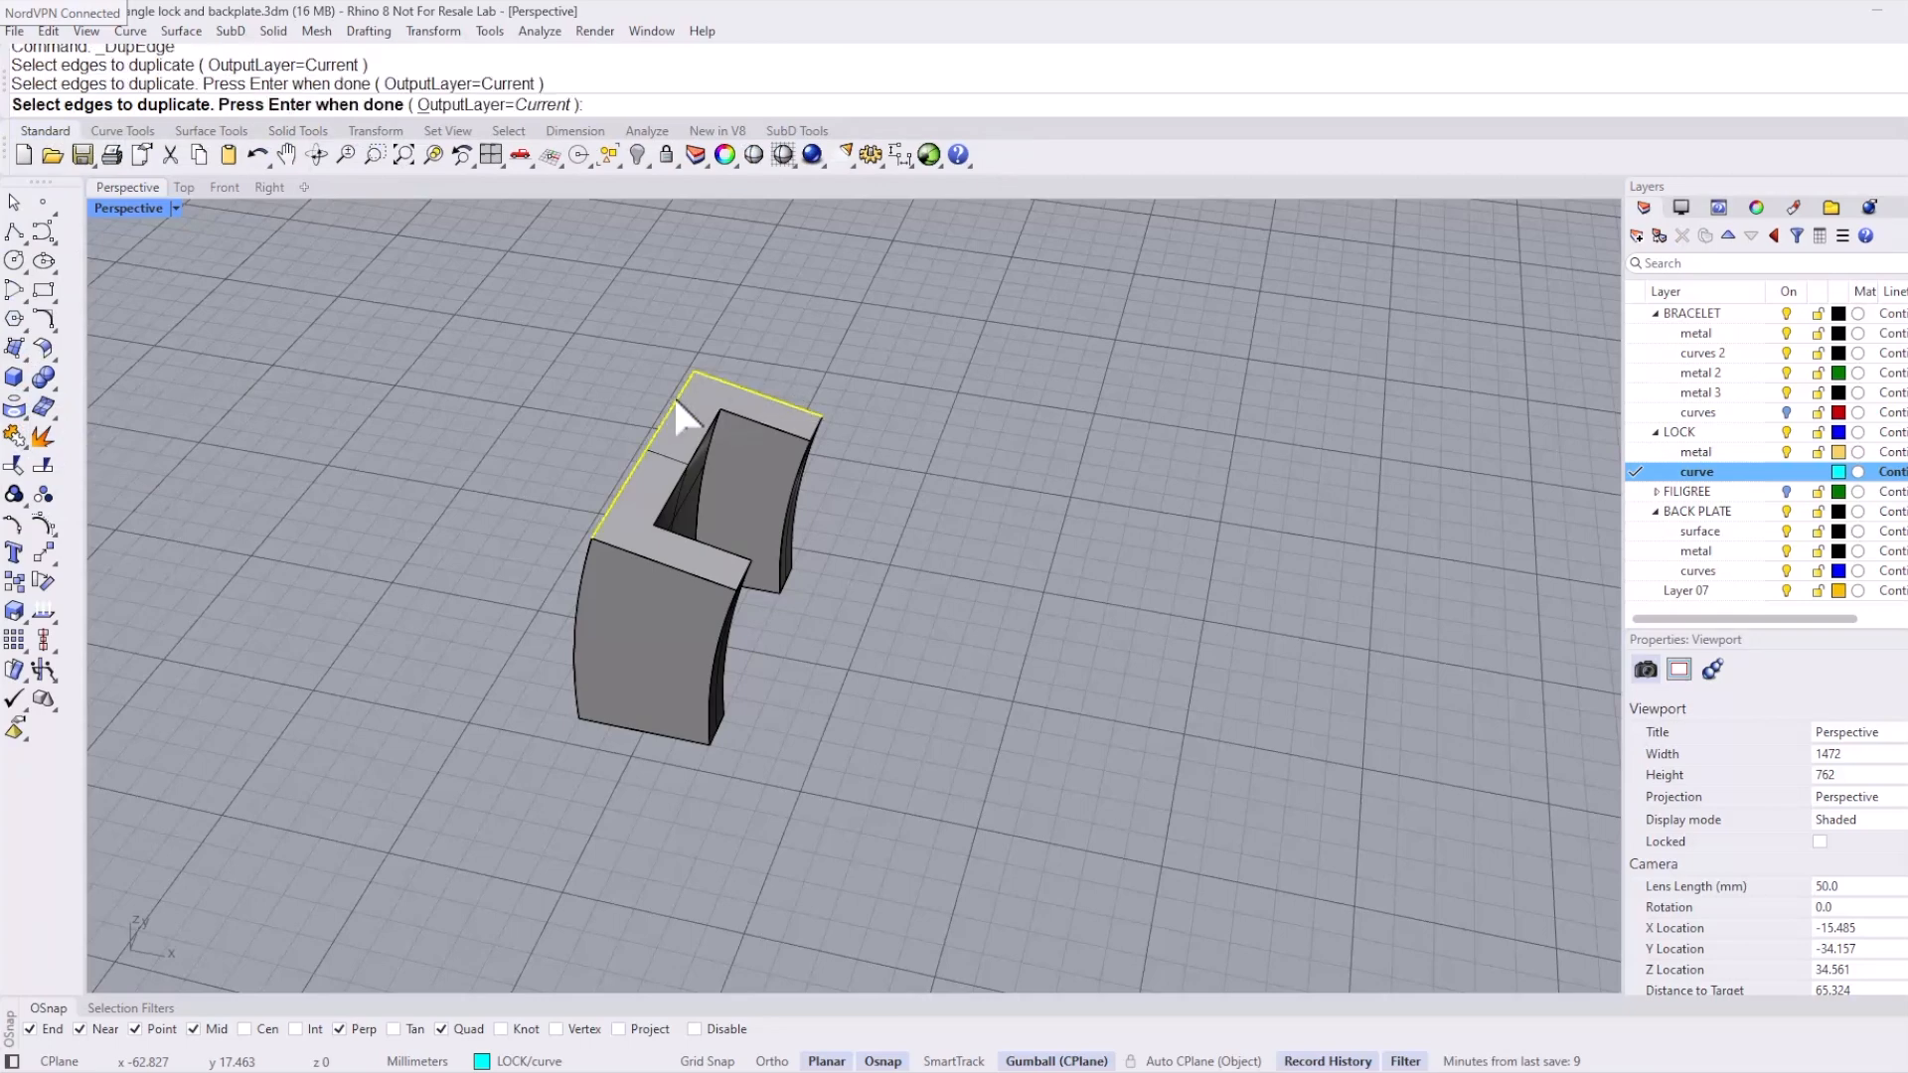
click(668, 562)
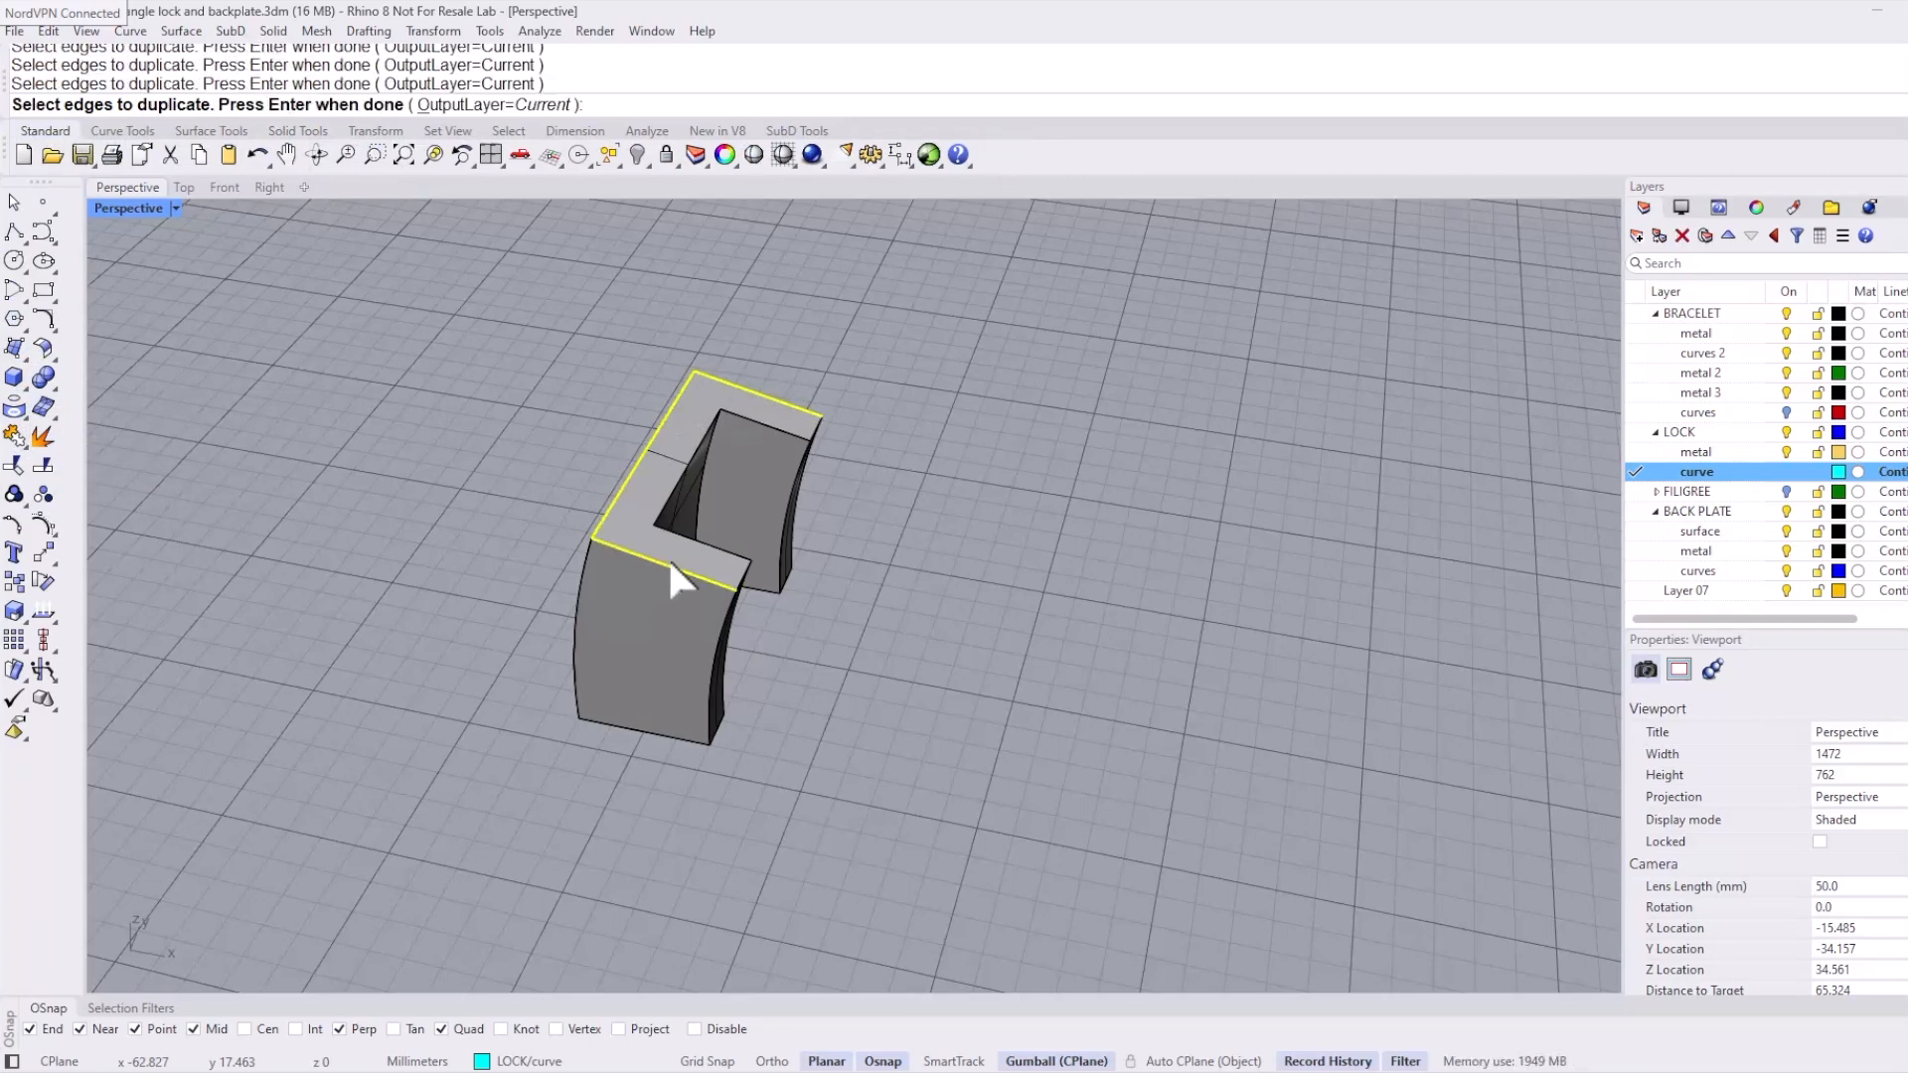
key(Return)
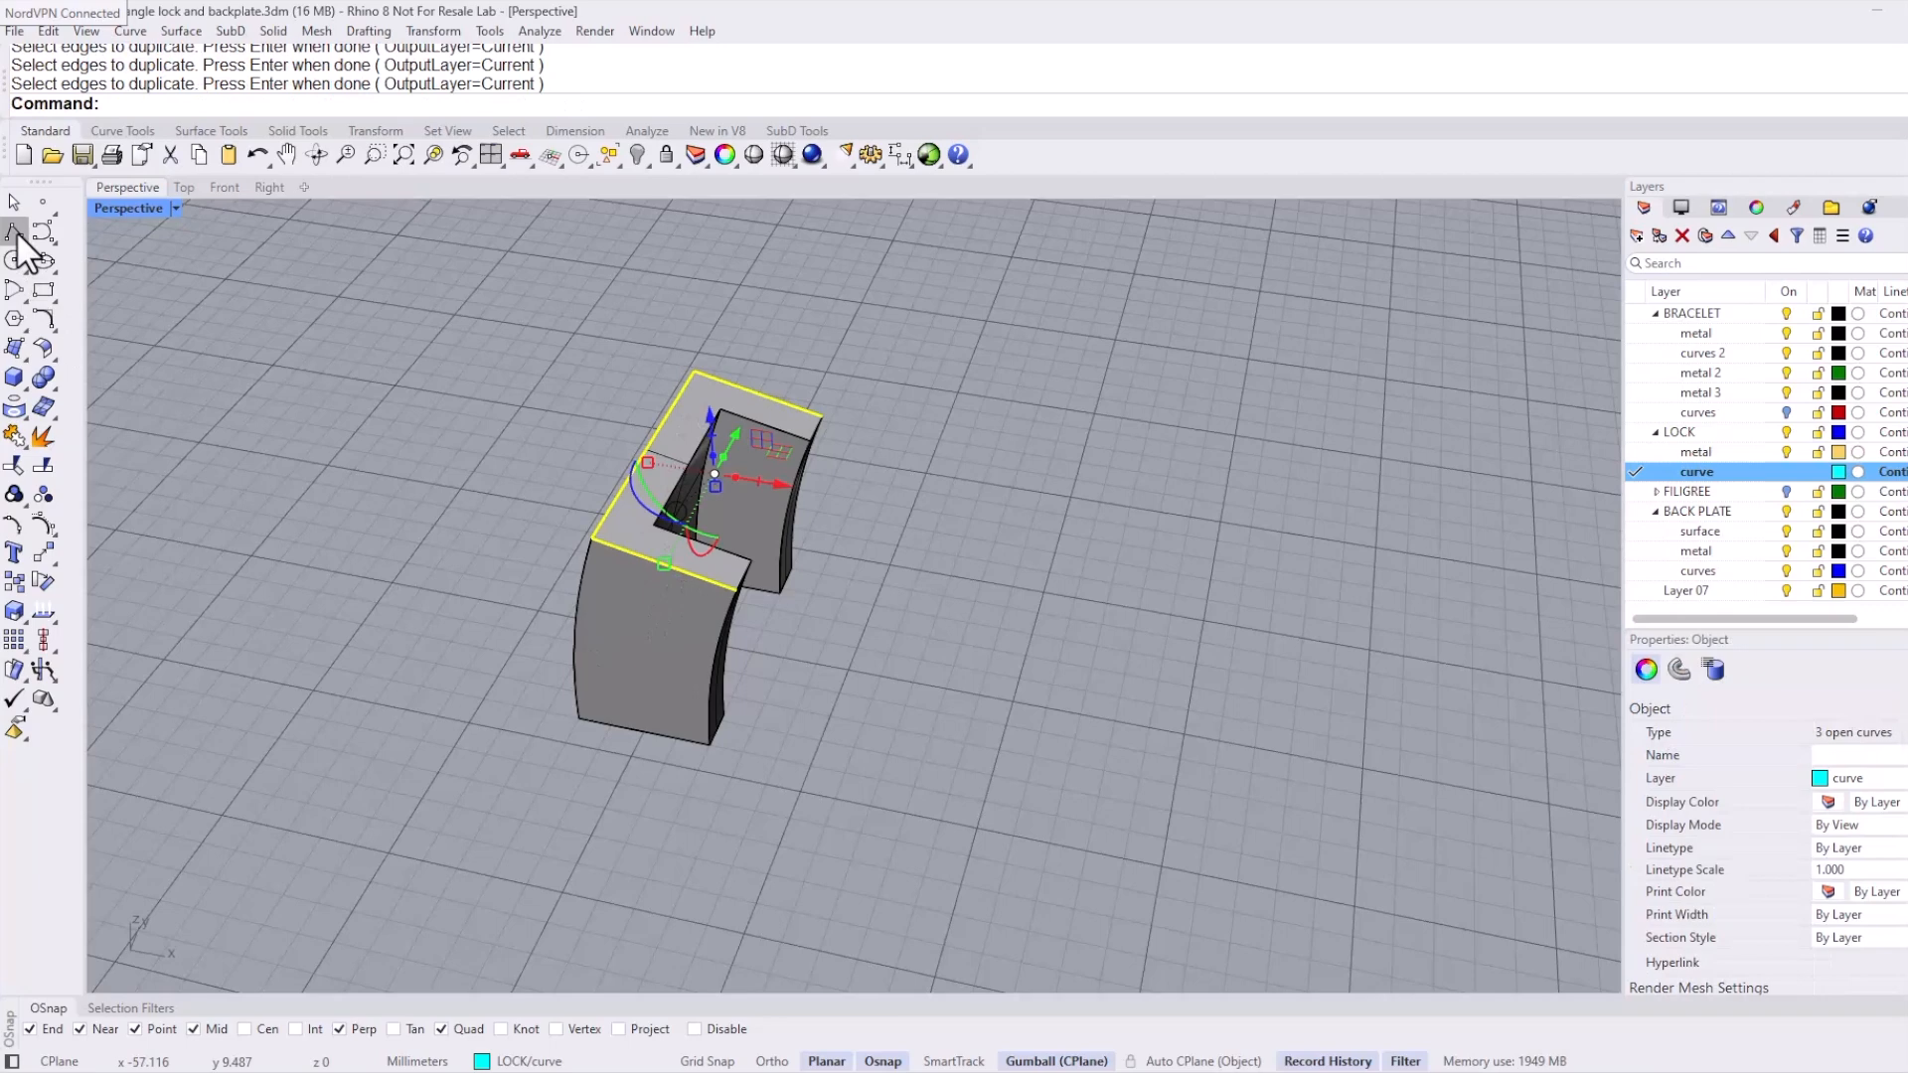
Step: Draw a line across the open side of the upper face, connecting the free ends of the duplicated edges
click(18, 237)
drag(58, 224, 384, 242)
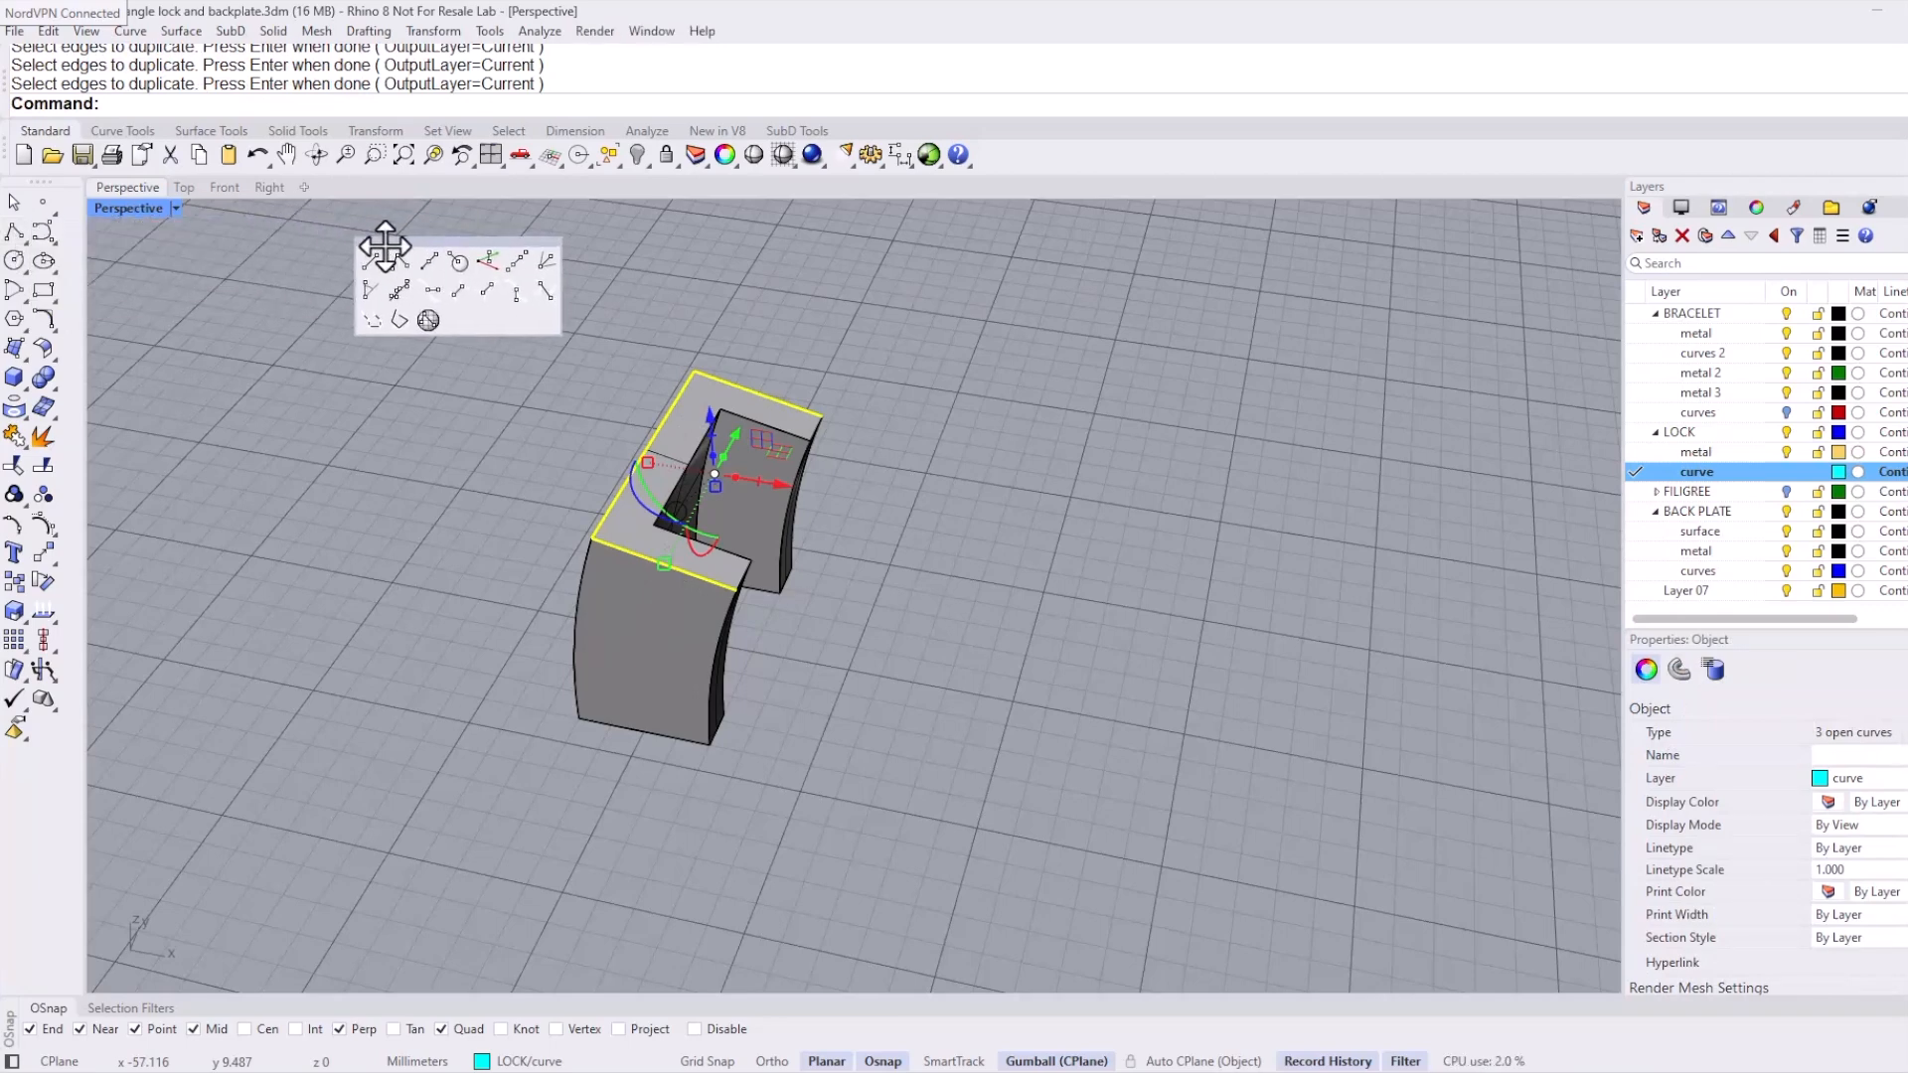
click(376, 269)
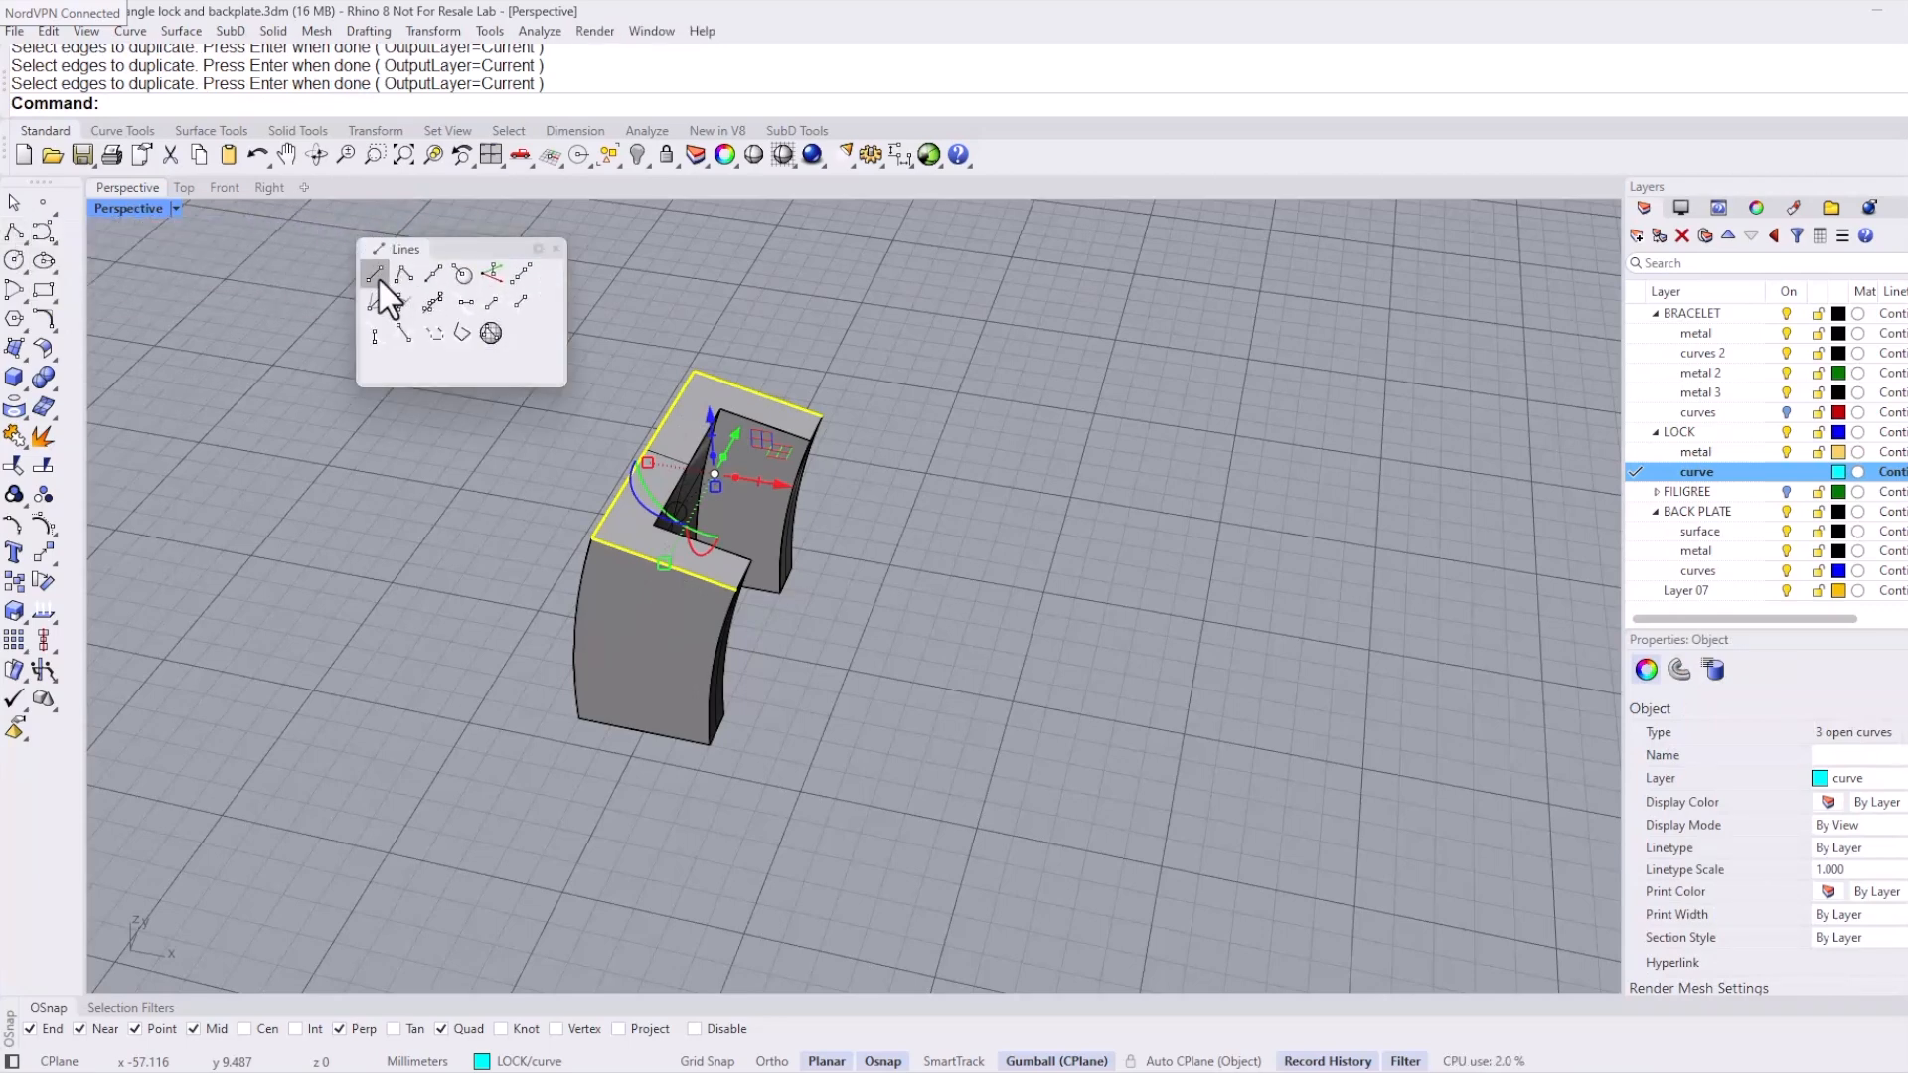
click(737, 590)
click(821, 415)
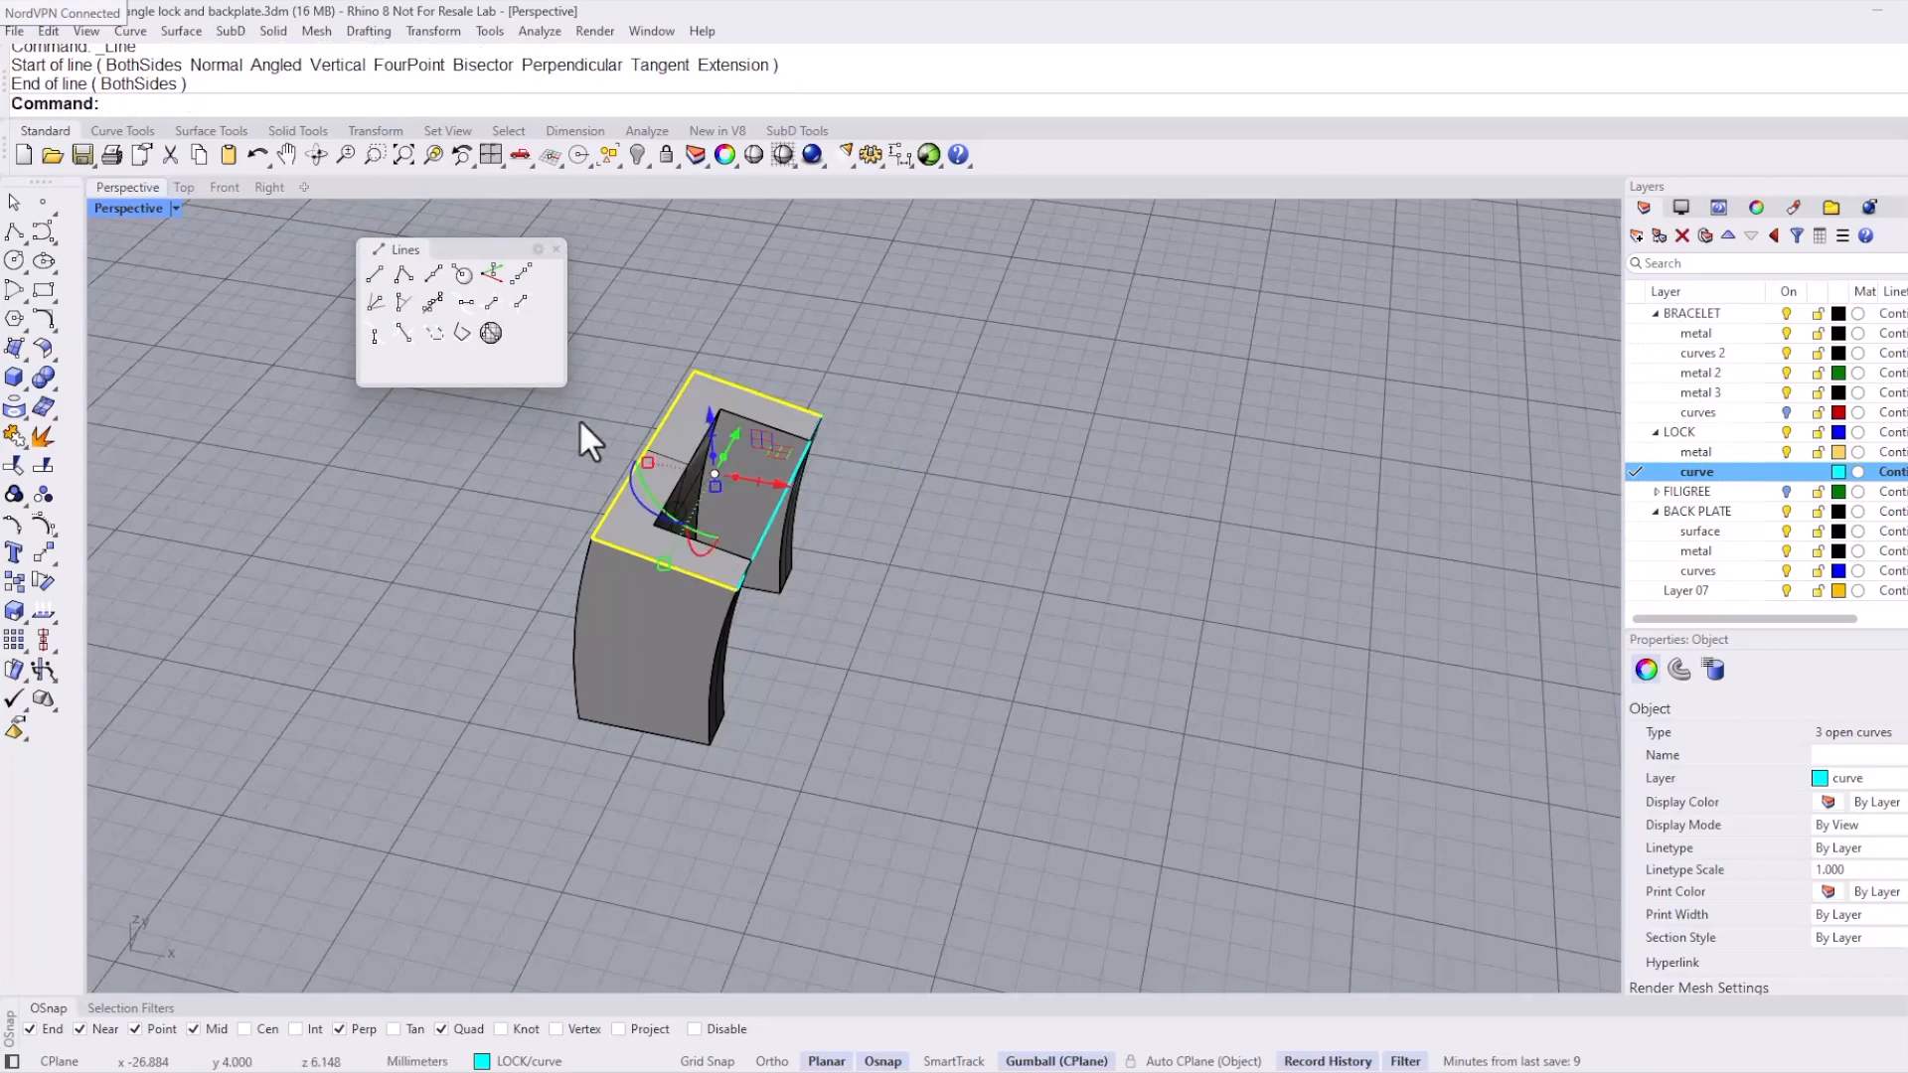
Step: Join the upper face's three duplicated edges and the connecting line into one closed curve
double_click(14, 435)
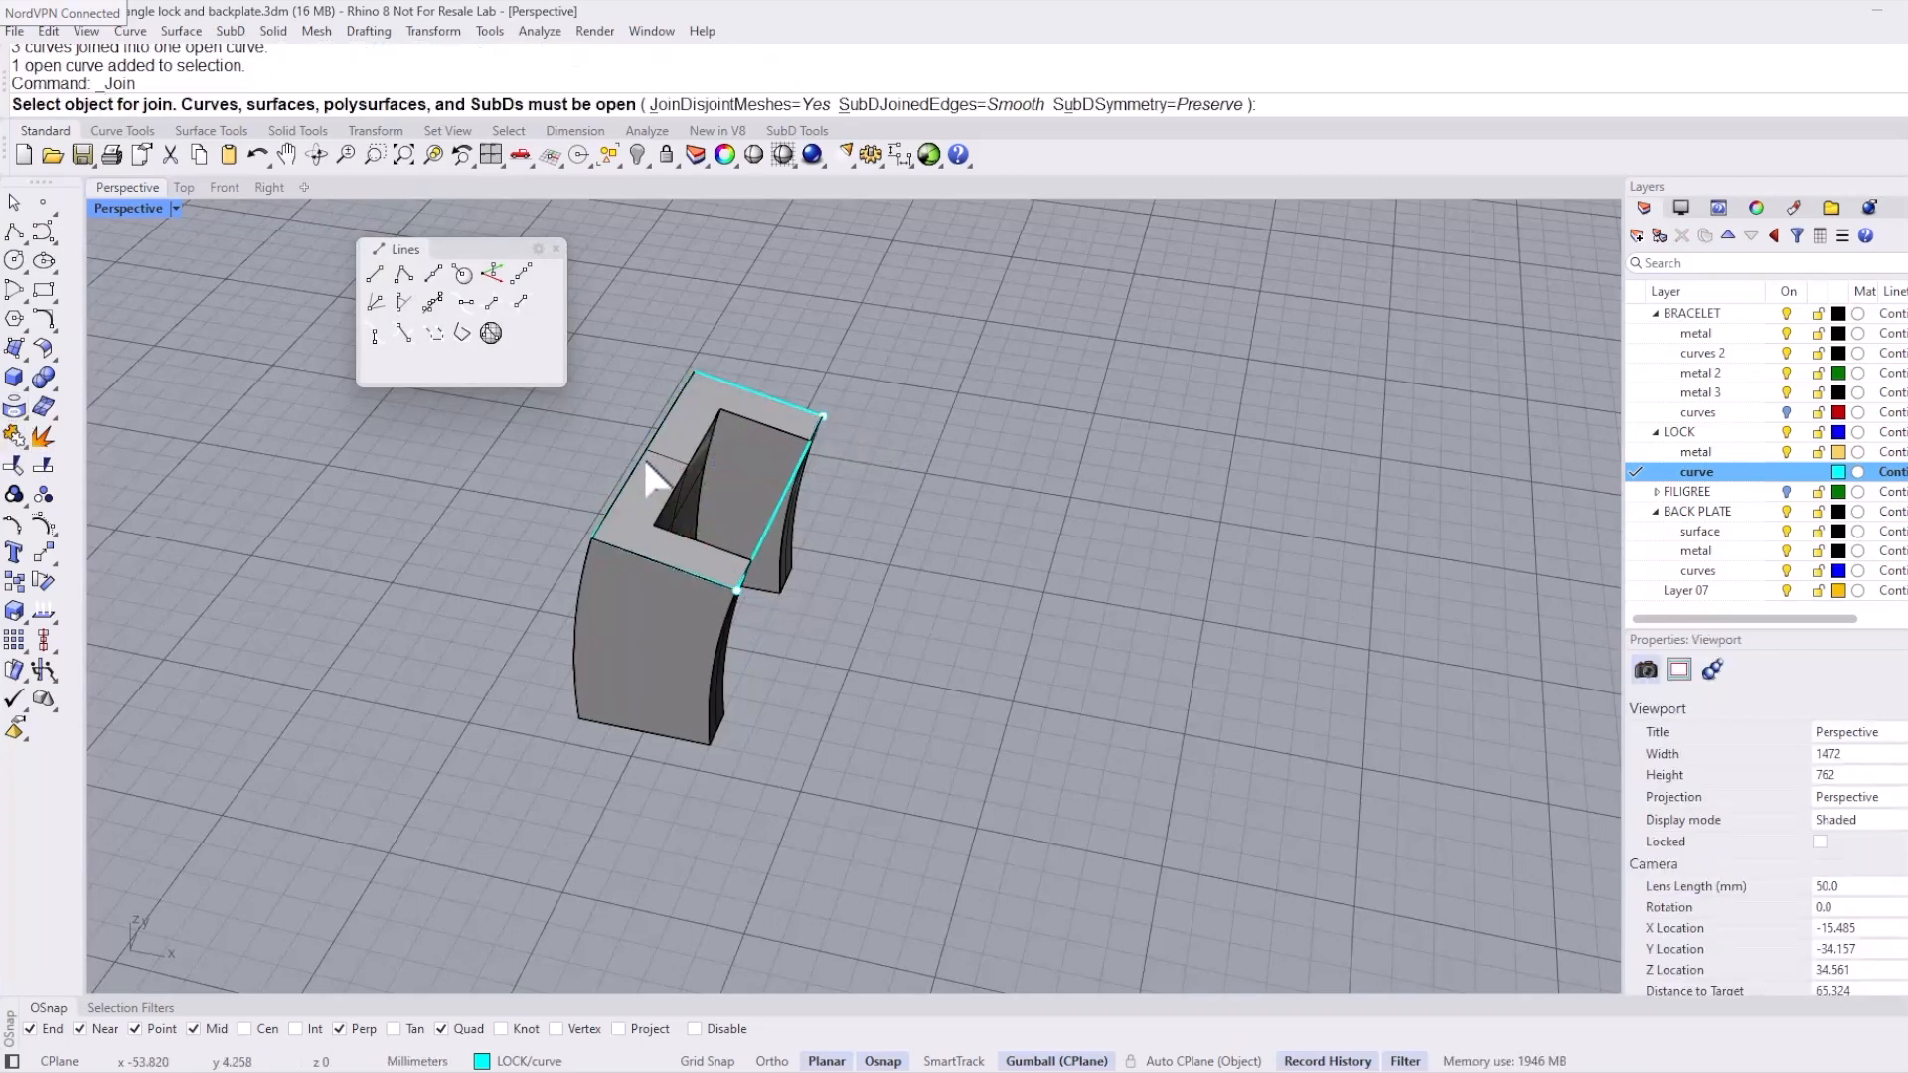
click(768, 393)
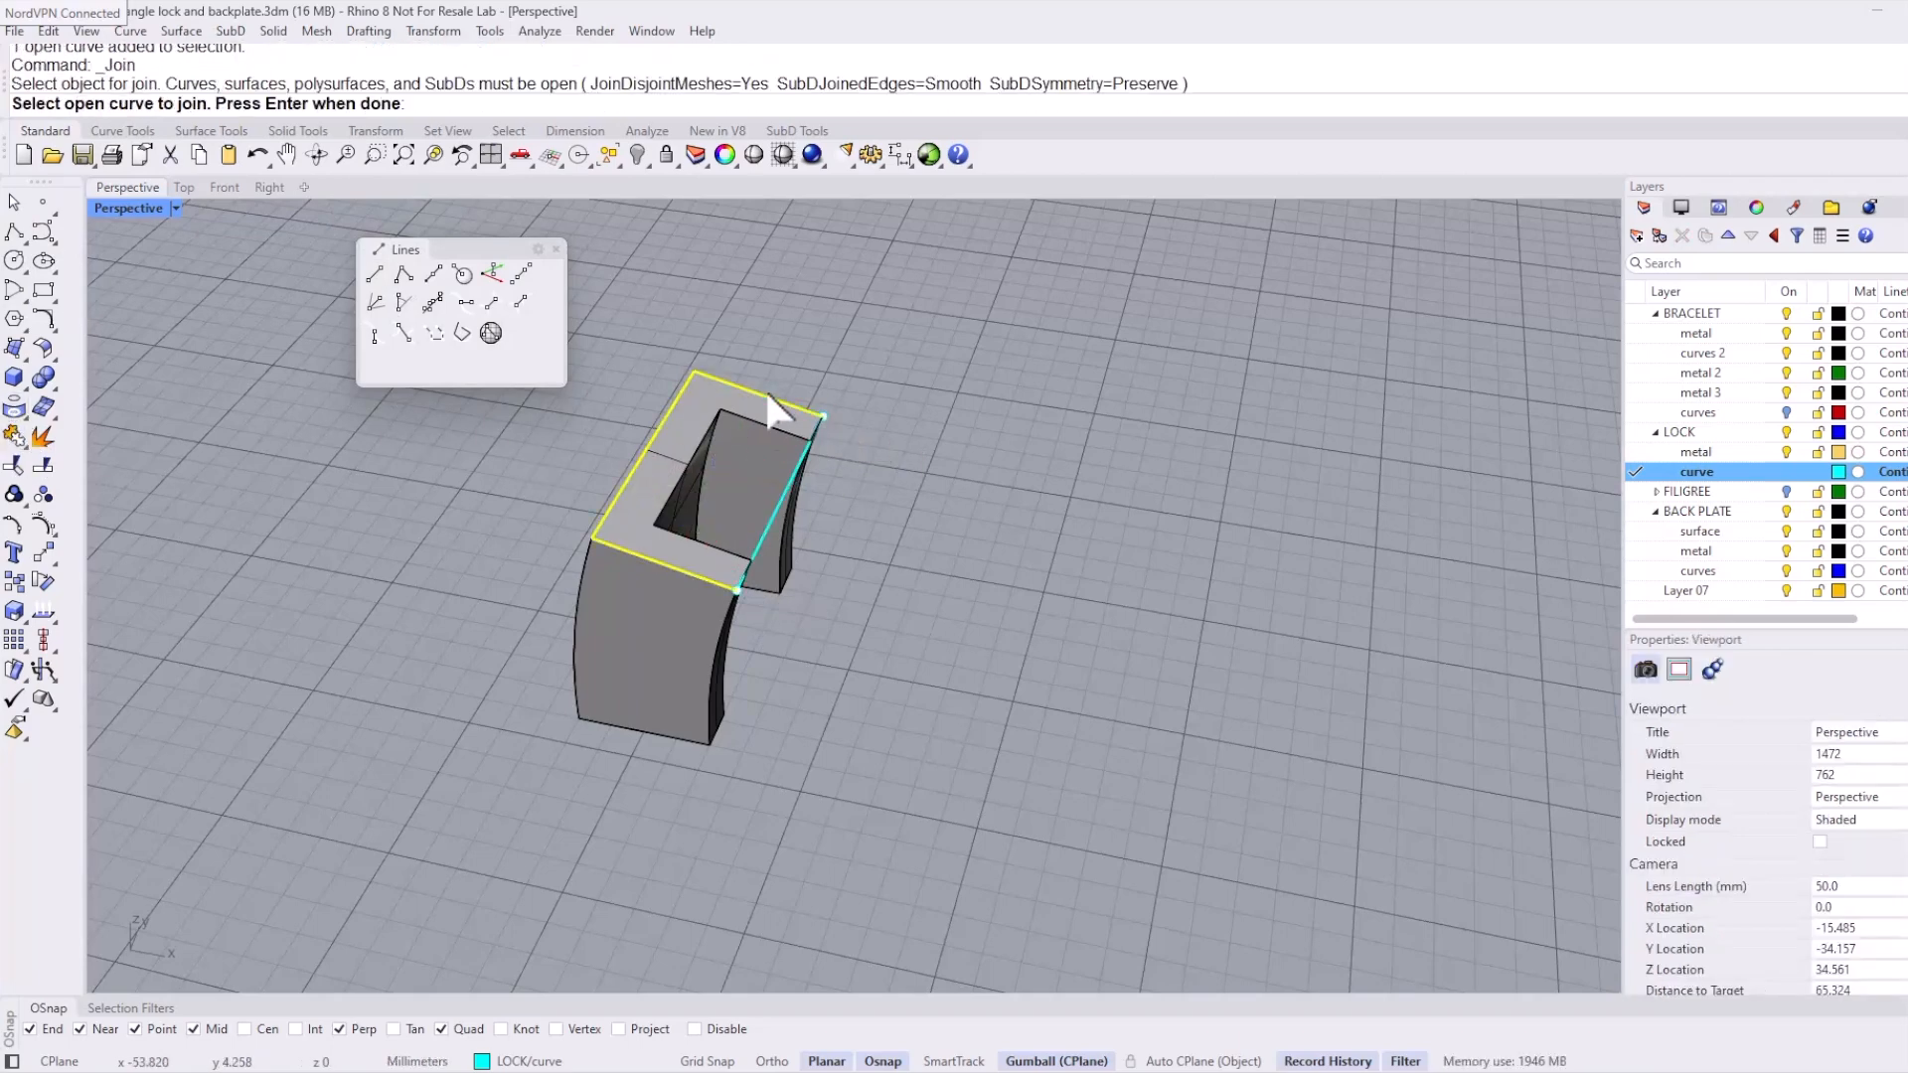
click(784, 475)
click(784, 509)
click(784, 507)
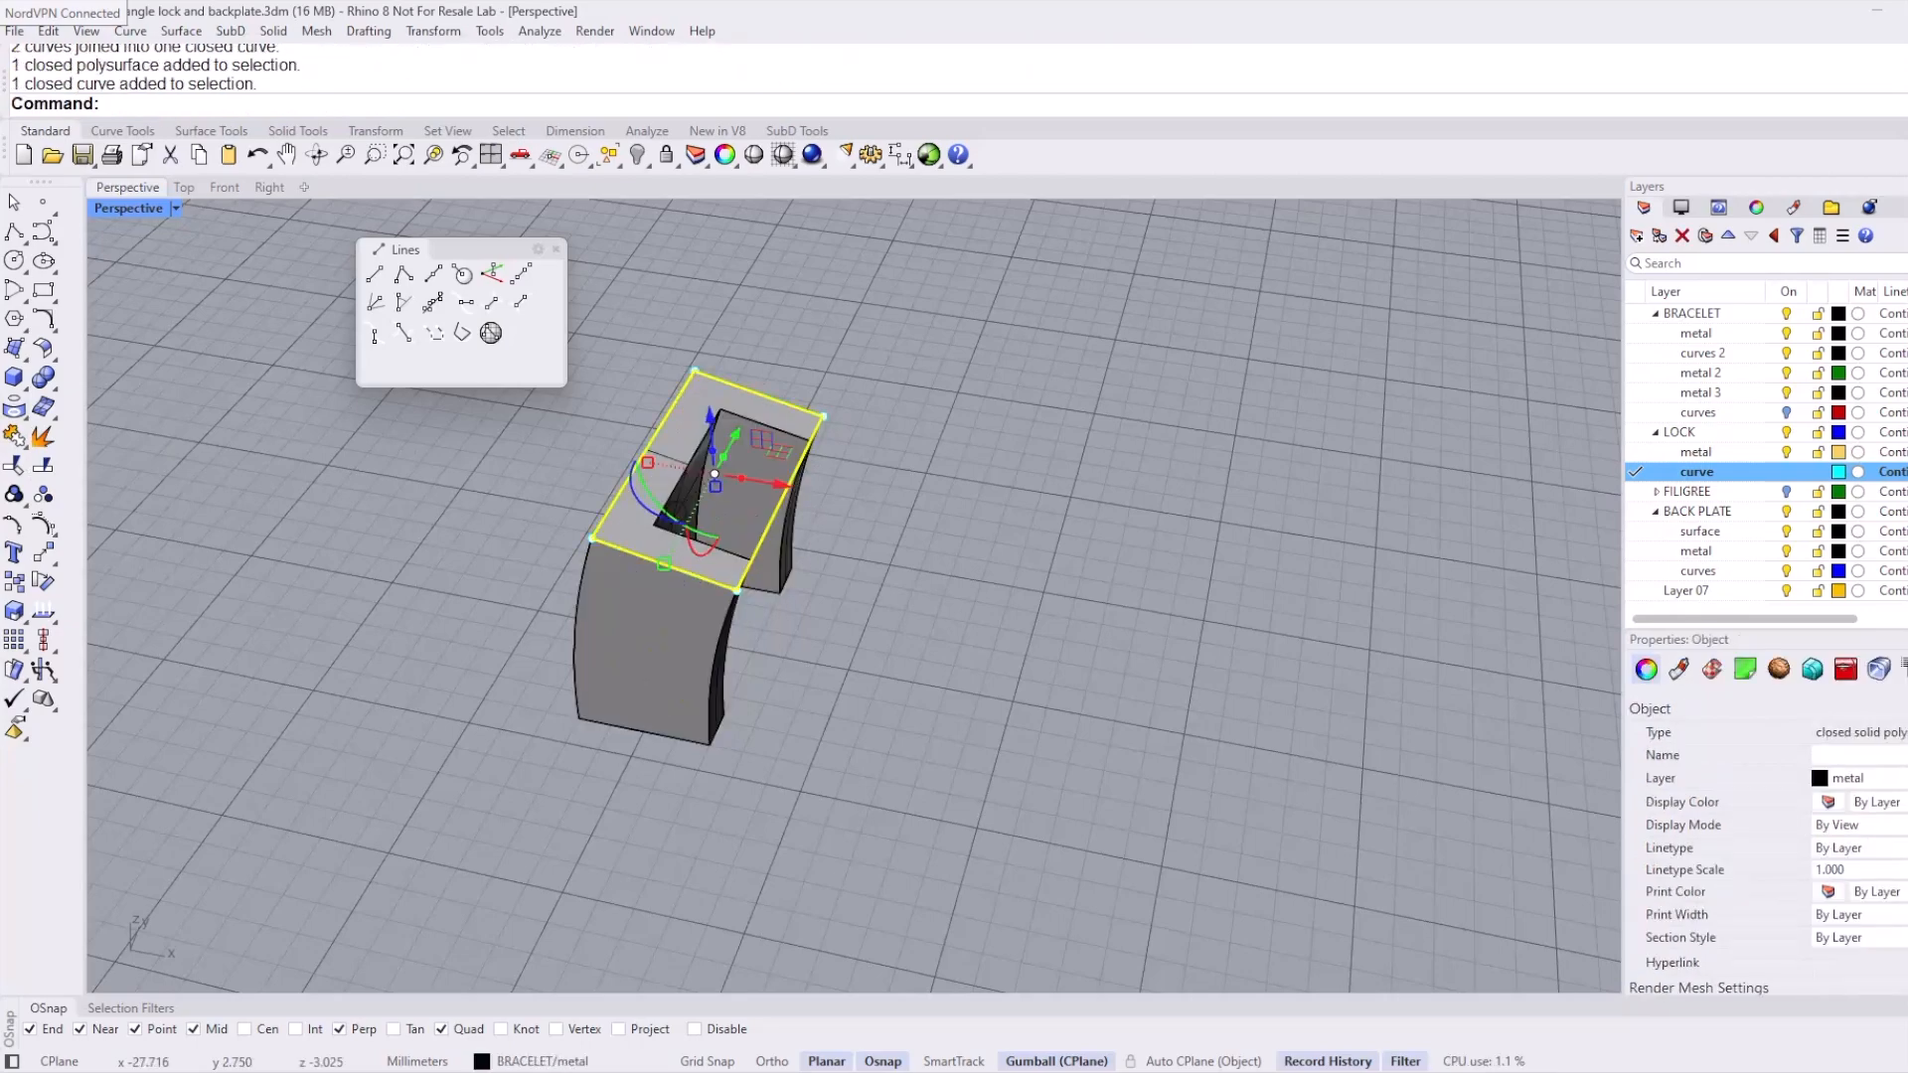
Step: Duplicate the three outer edges of the end piece's lower face
right_drag(785, 507, 835, 527)
click(20, 411)
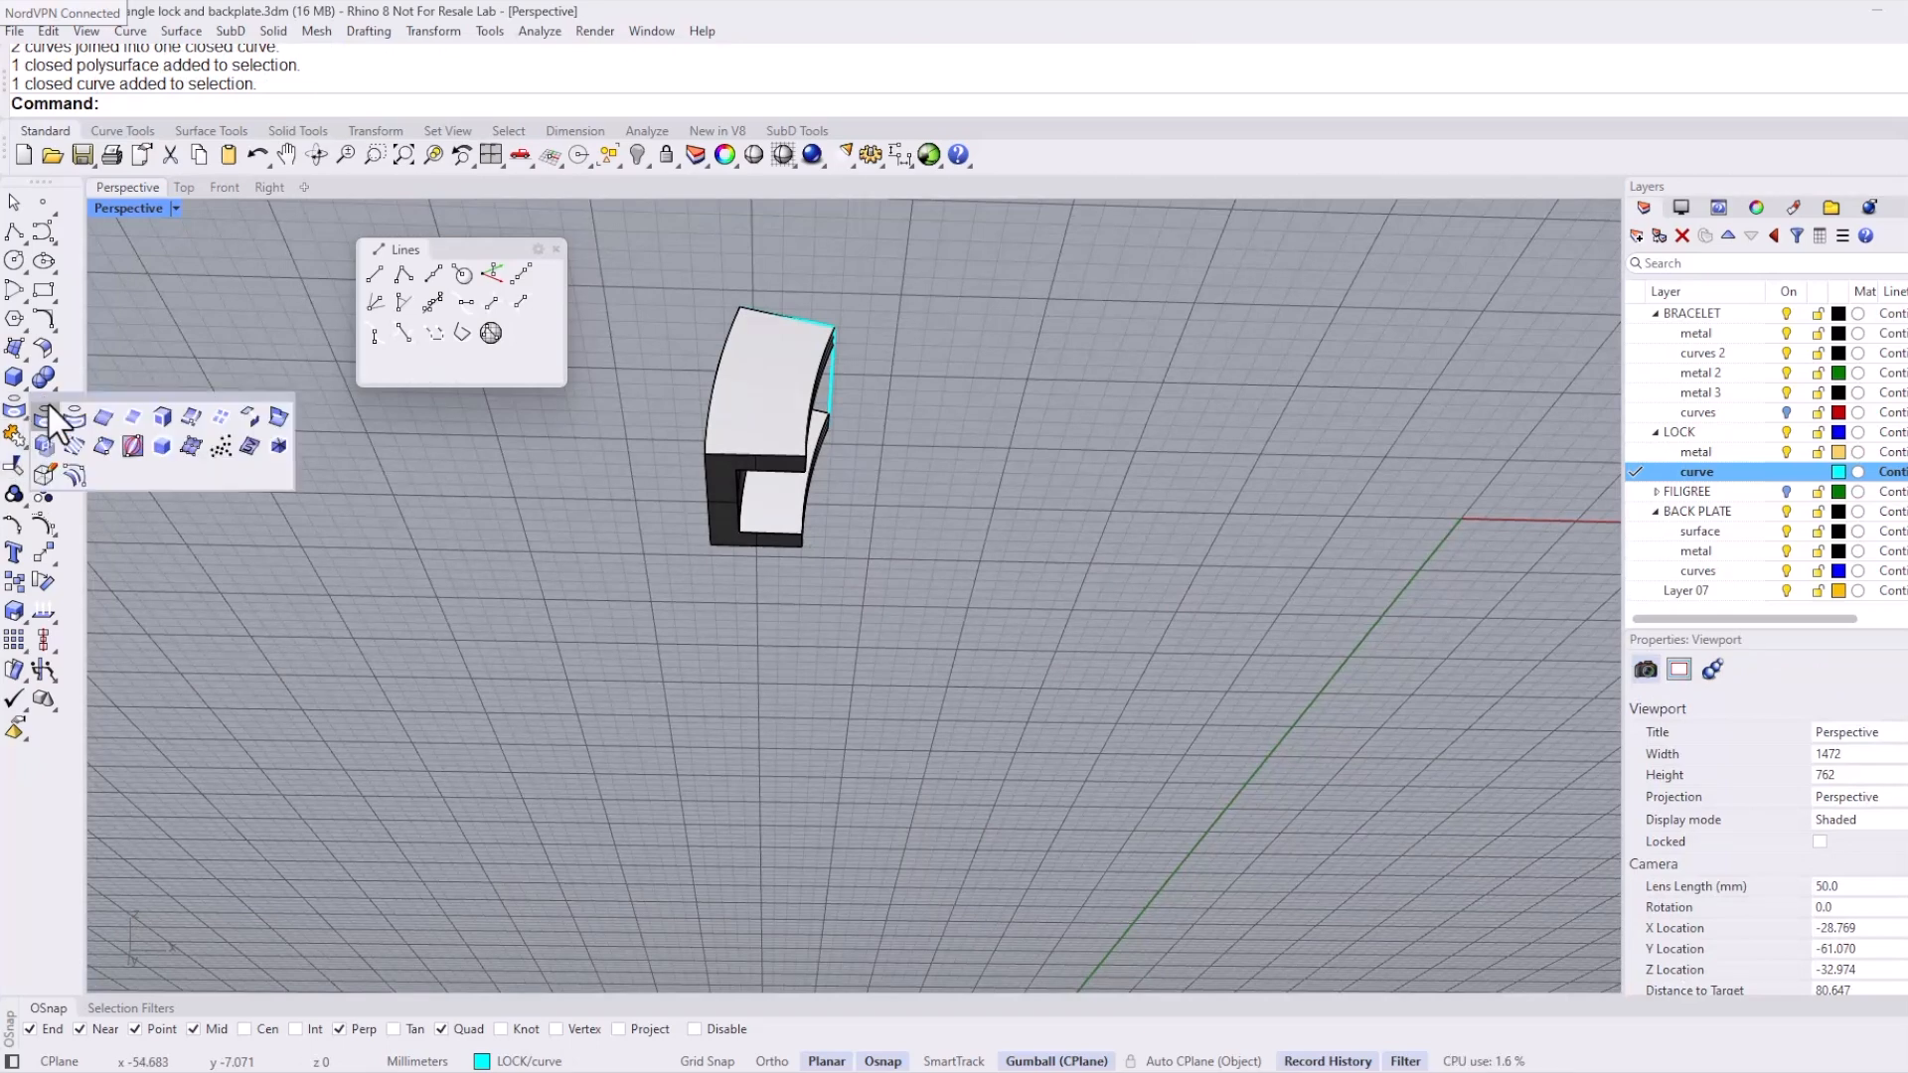
drag(68, 401, 151, 406)
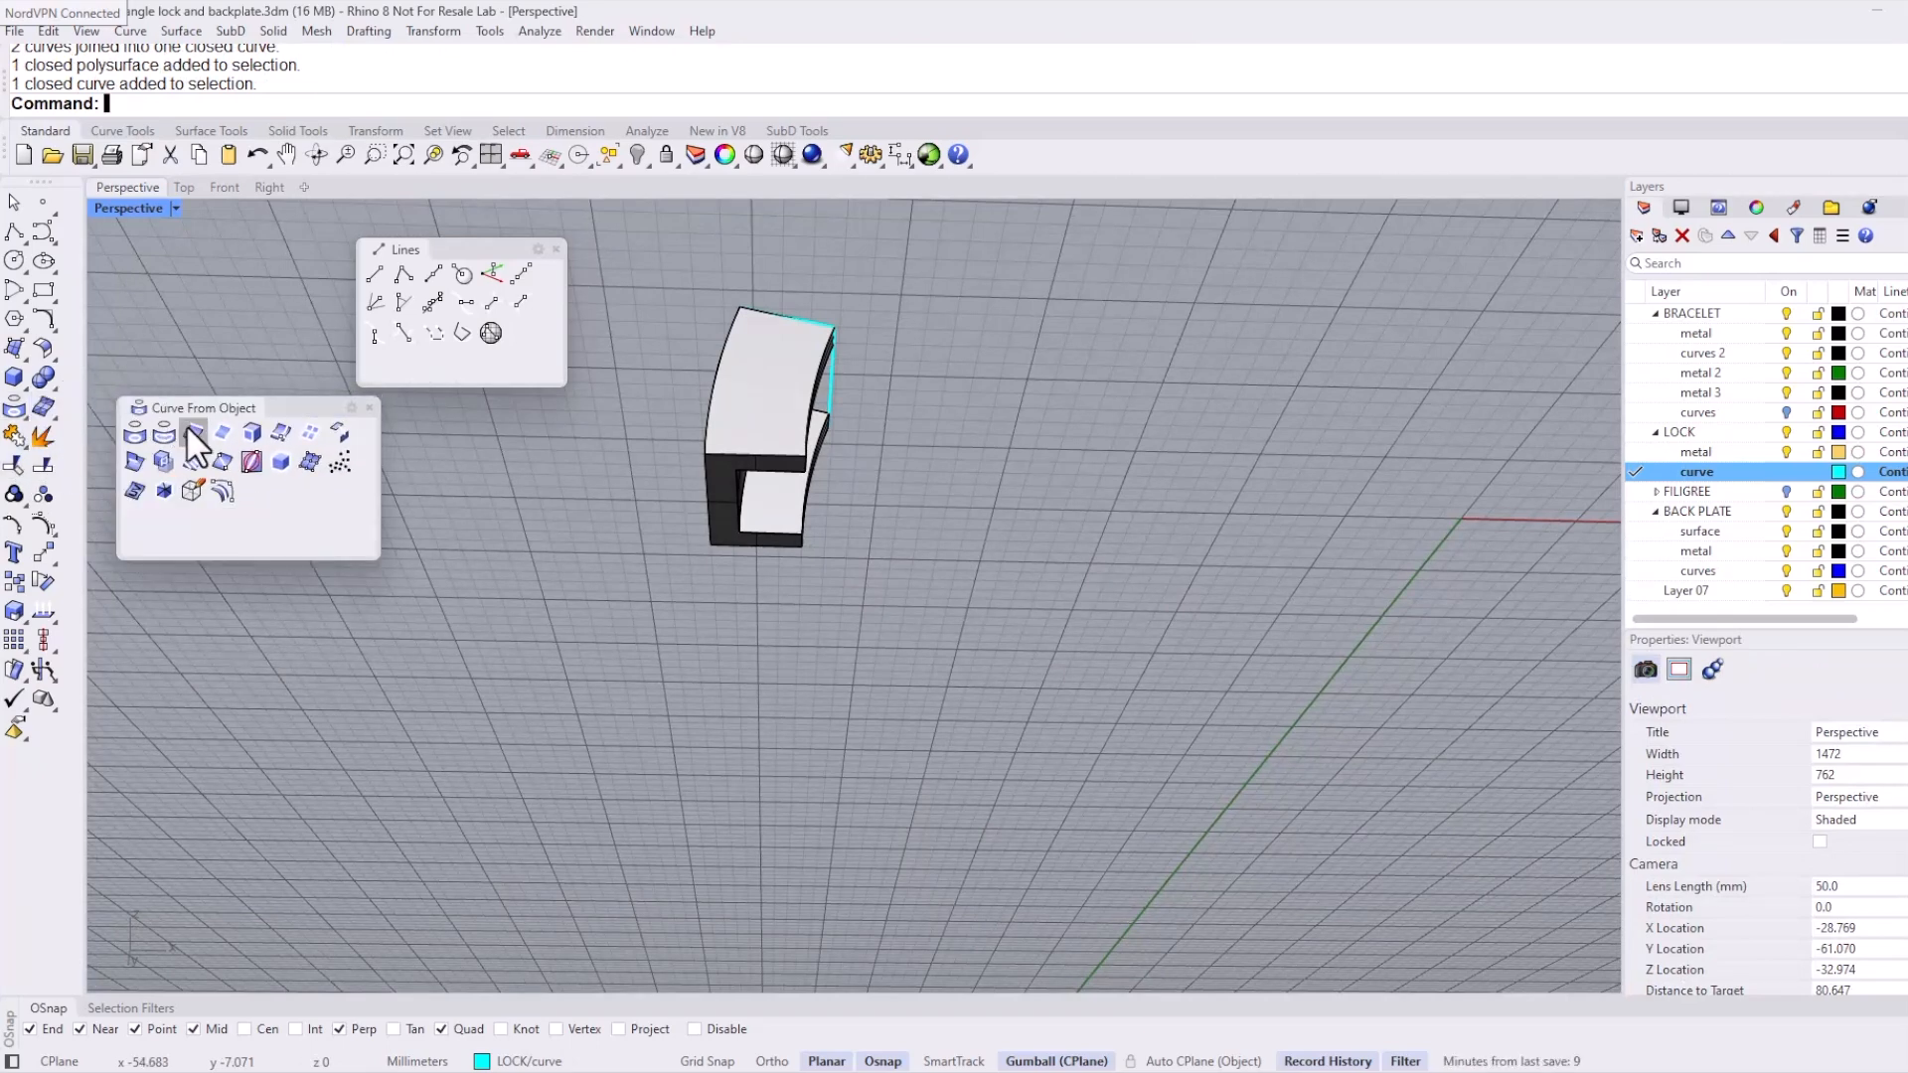
click(332, 461)
click(768, 455)
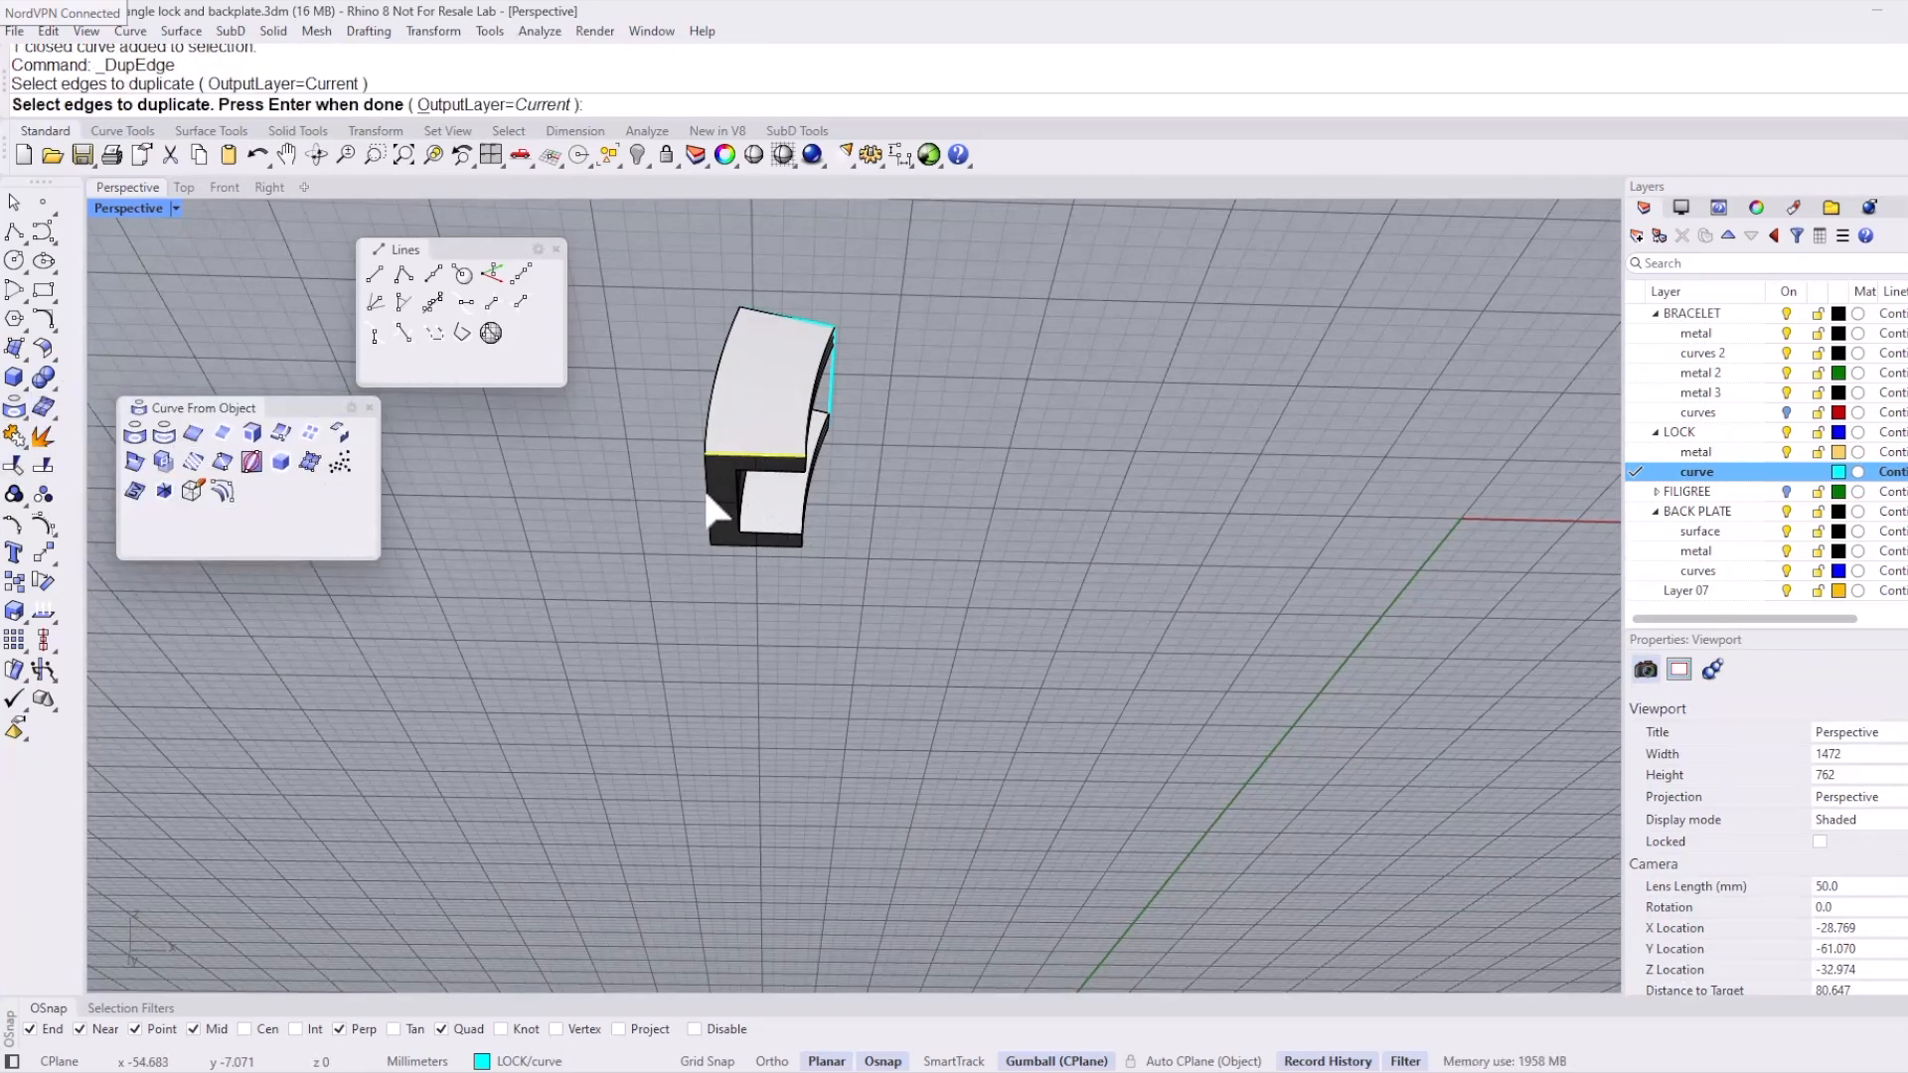
click(709, 502)
click(740, 542)
right_click(844, 547)
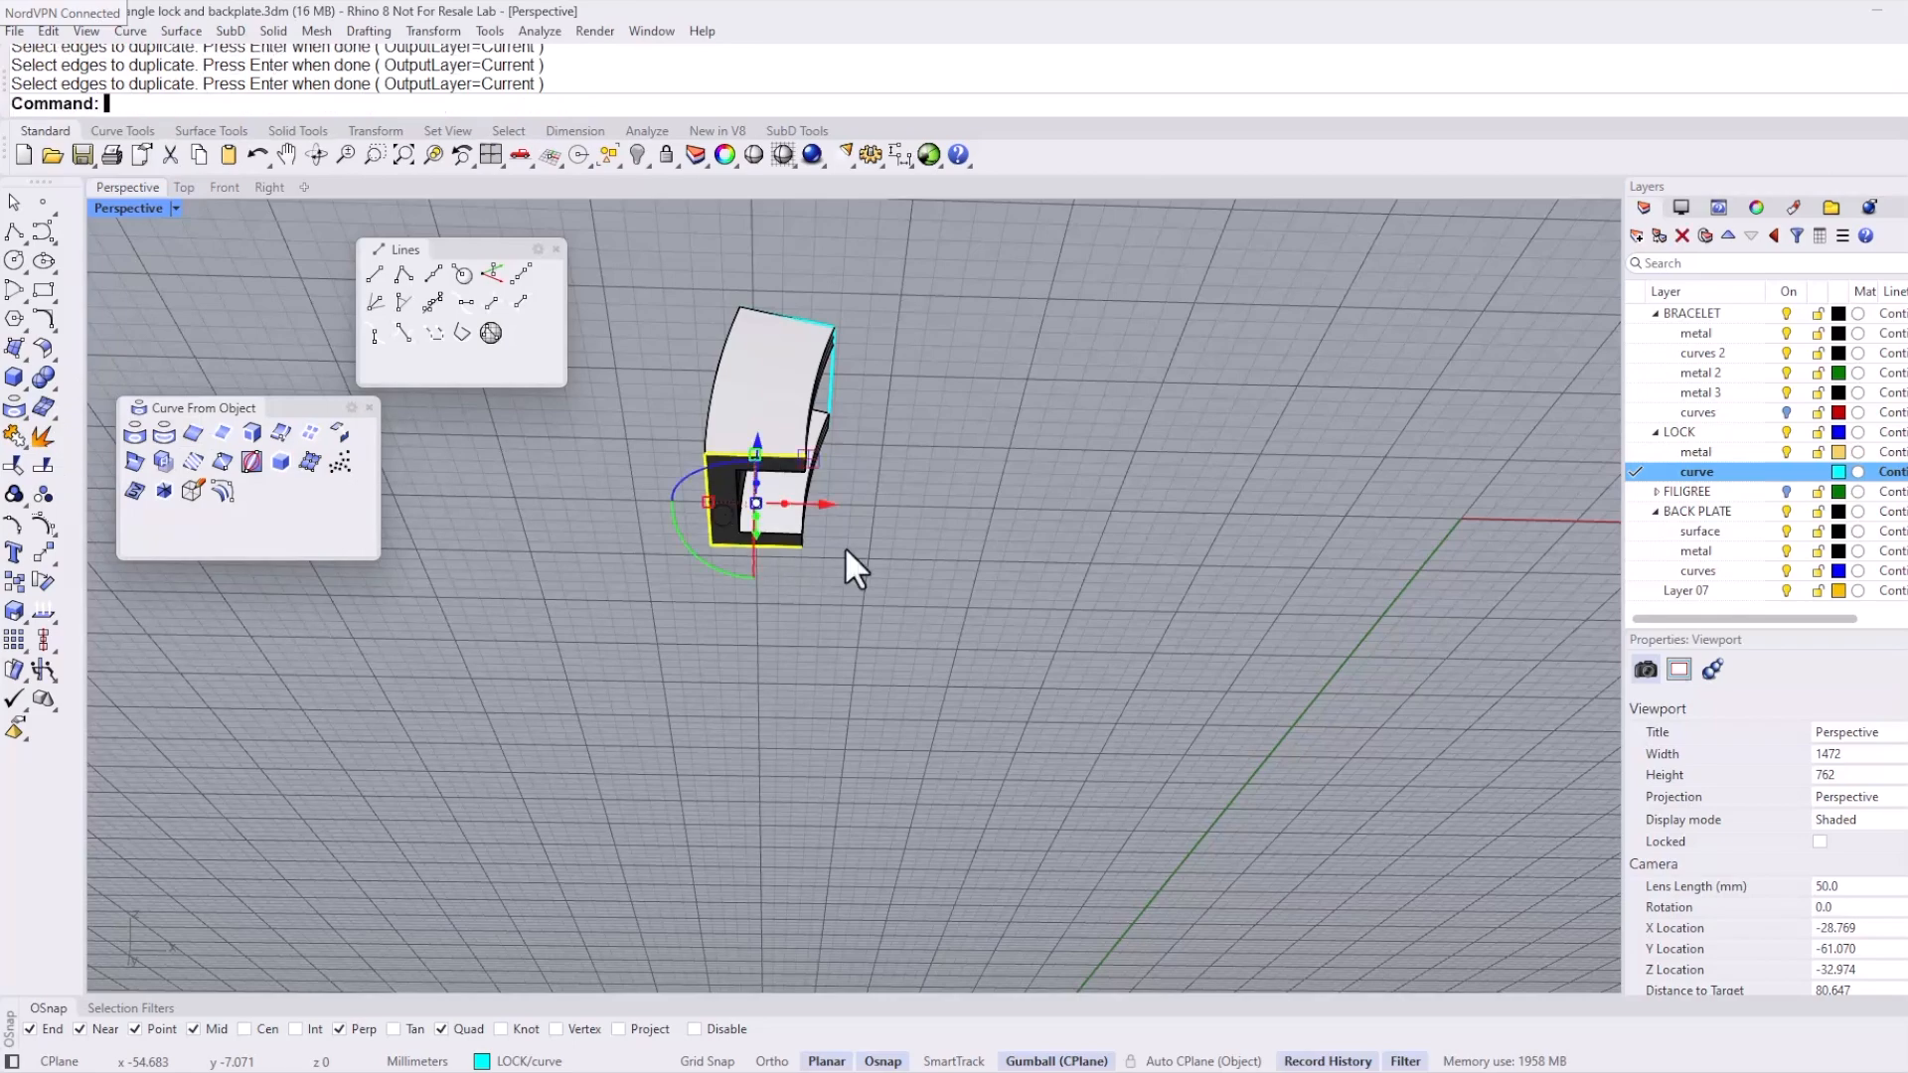
Step: Join the lower face's three duplicated edges and draw a line across their open side
right_drag(845, 546, 843, 505)
scroll(843, 505, up, 2)
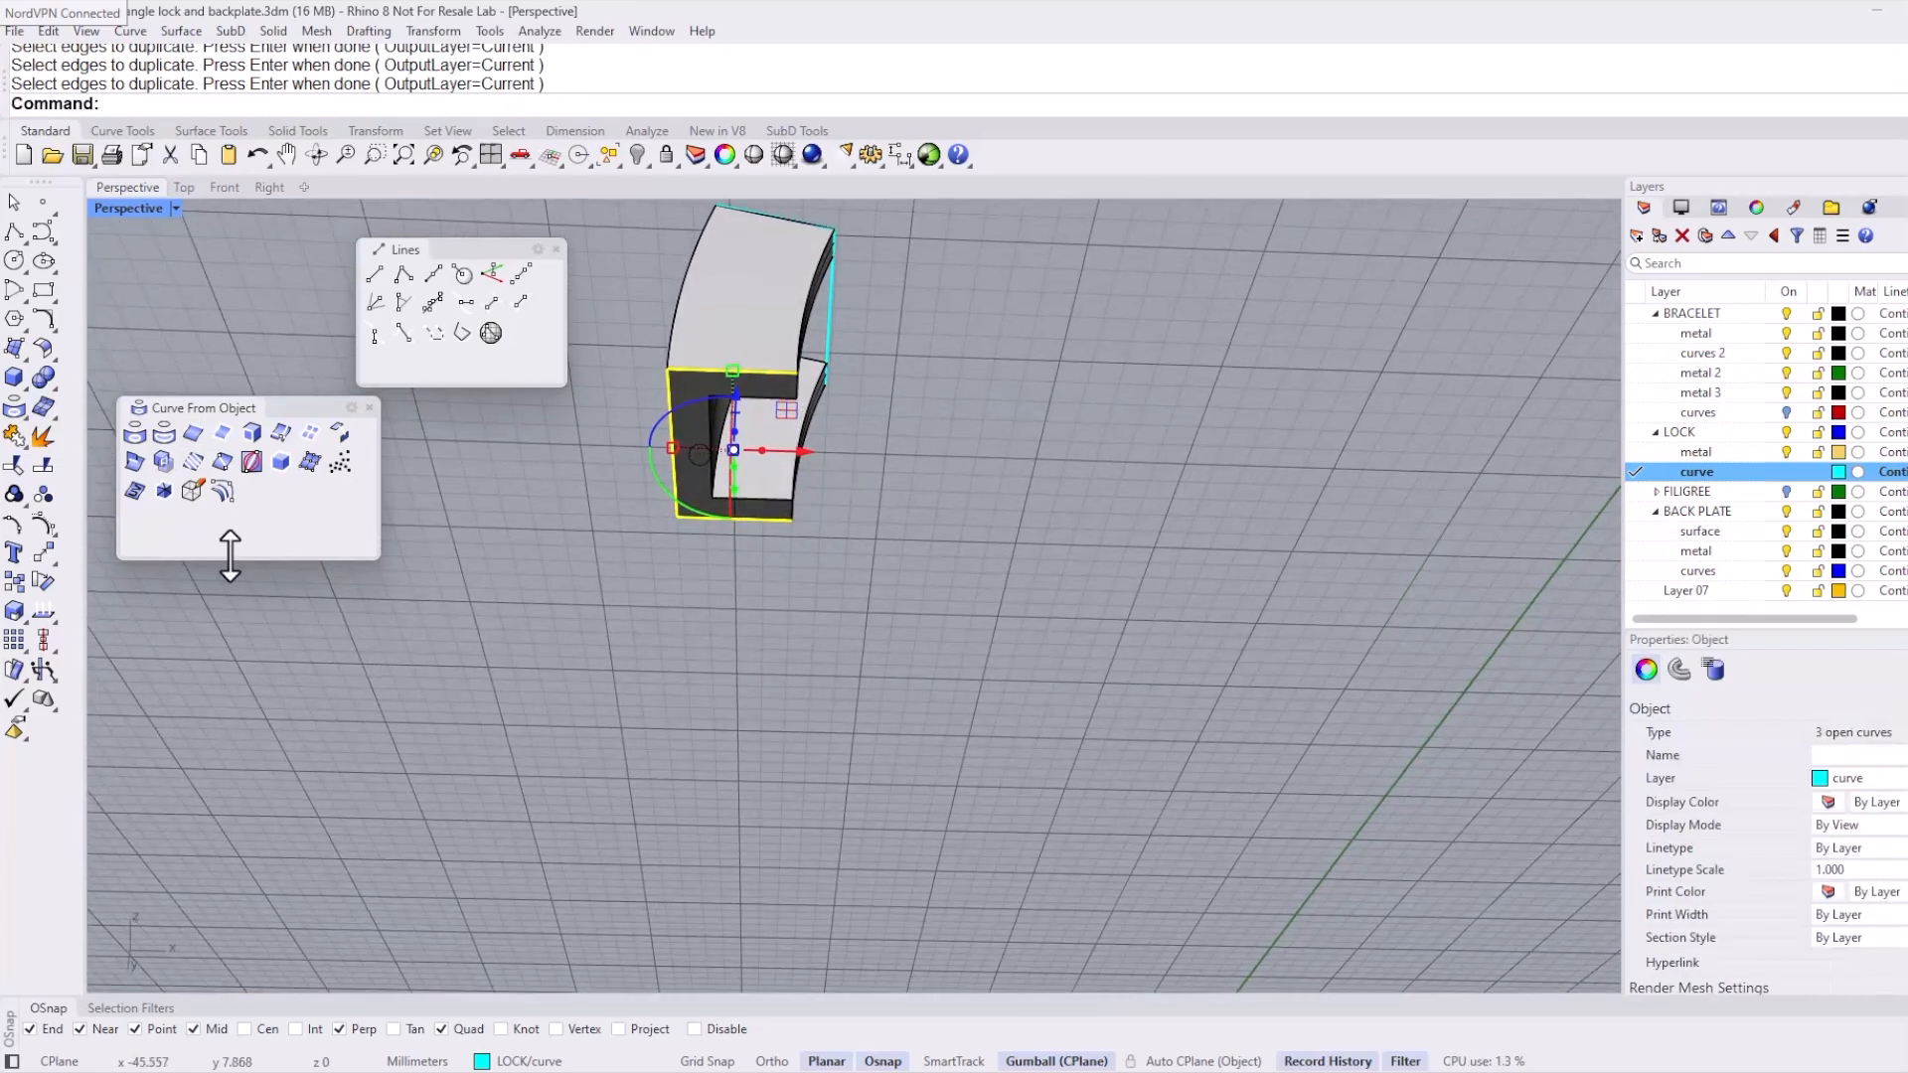
click(38, 440)
click(374, 274)
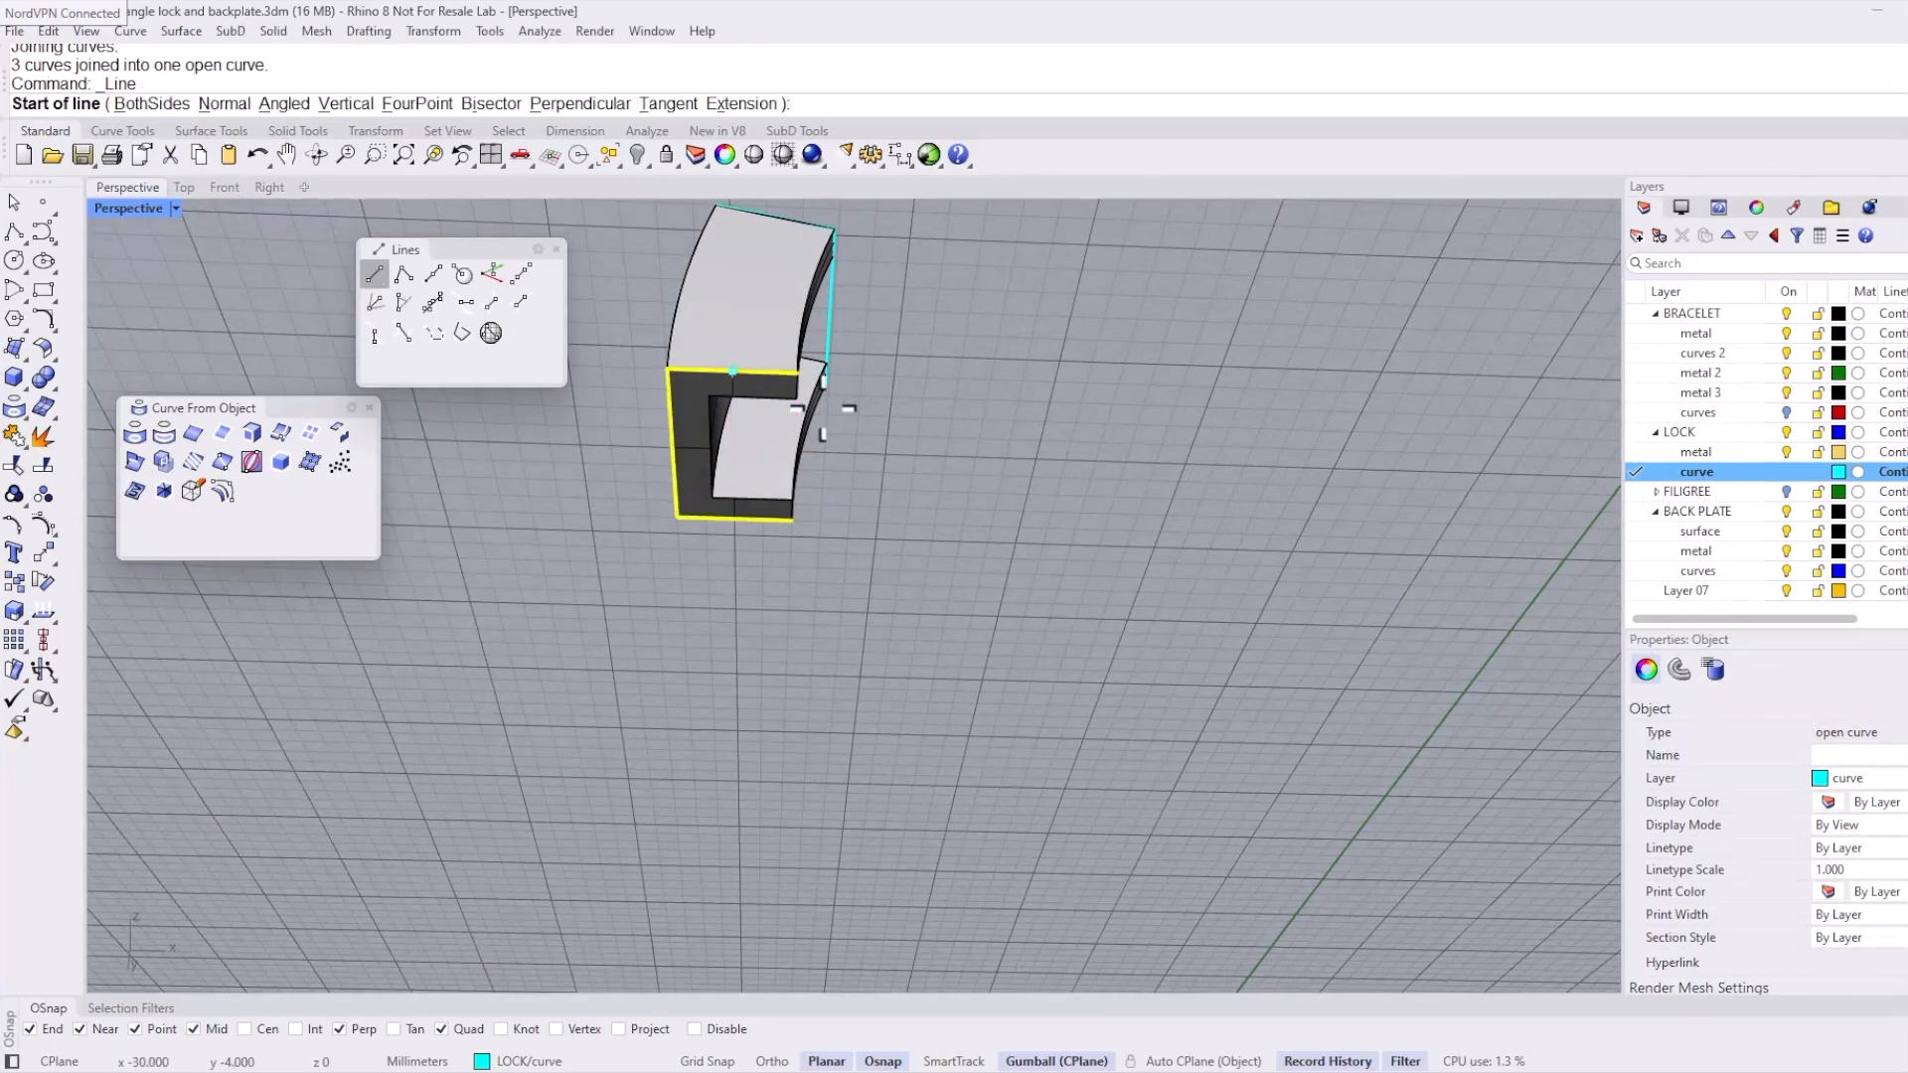
scroll(823, 408, up, 3)
click(777, 347)
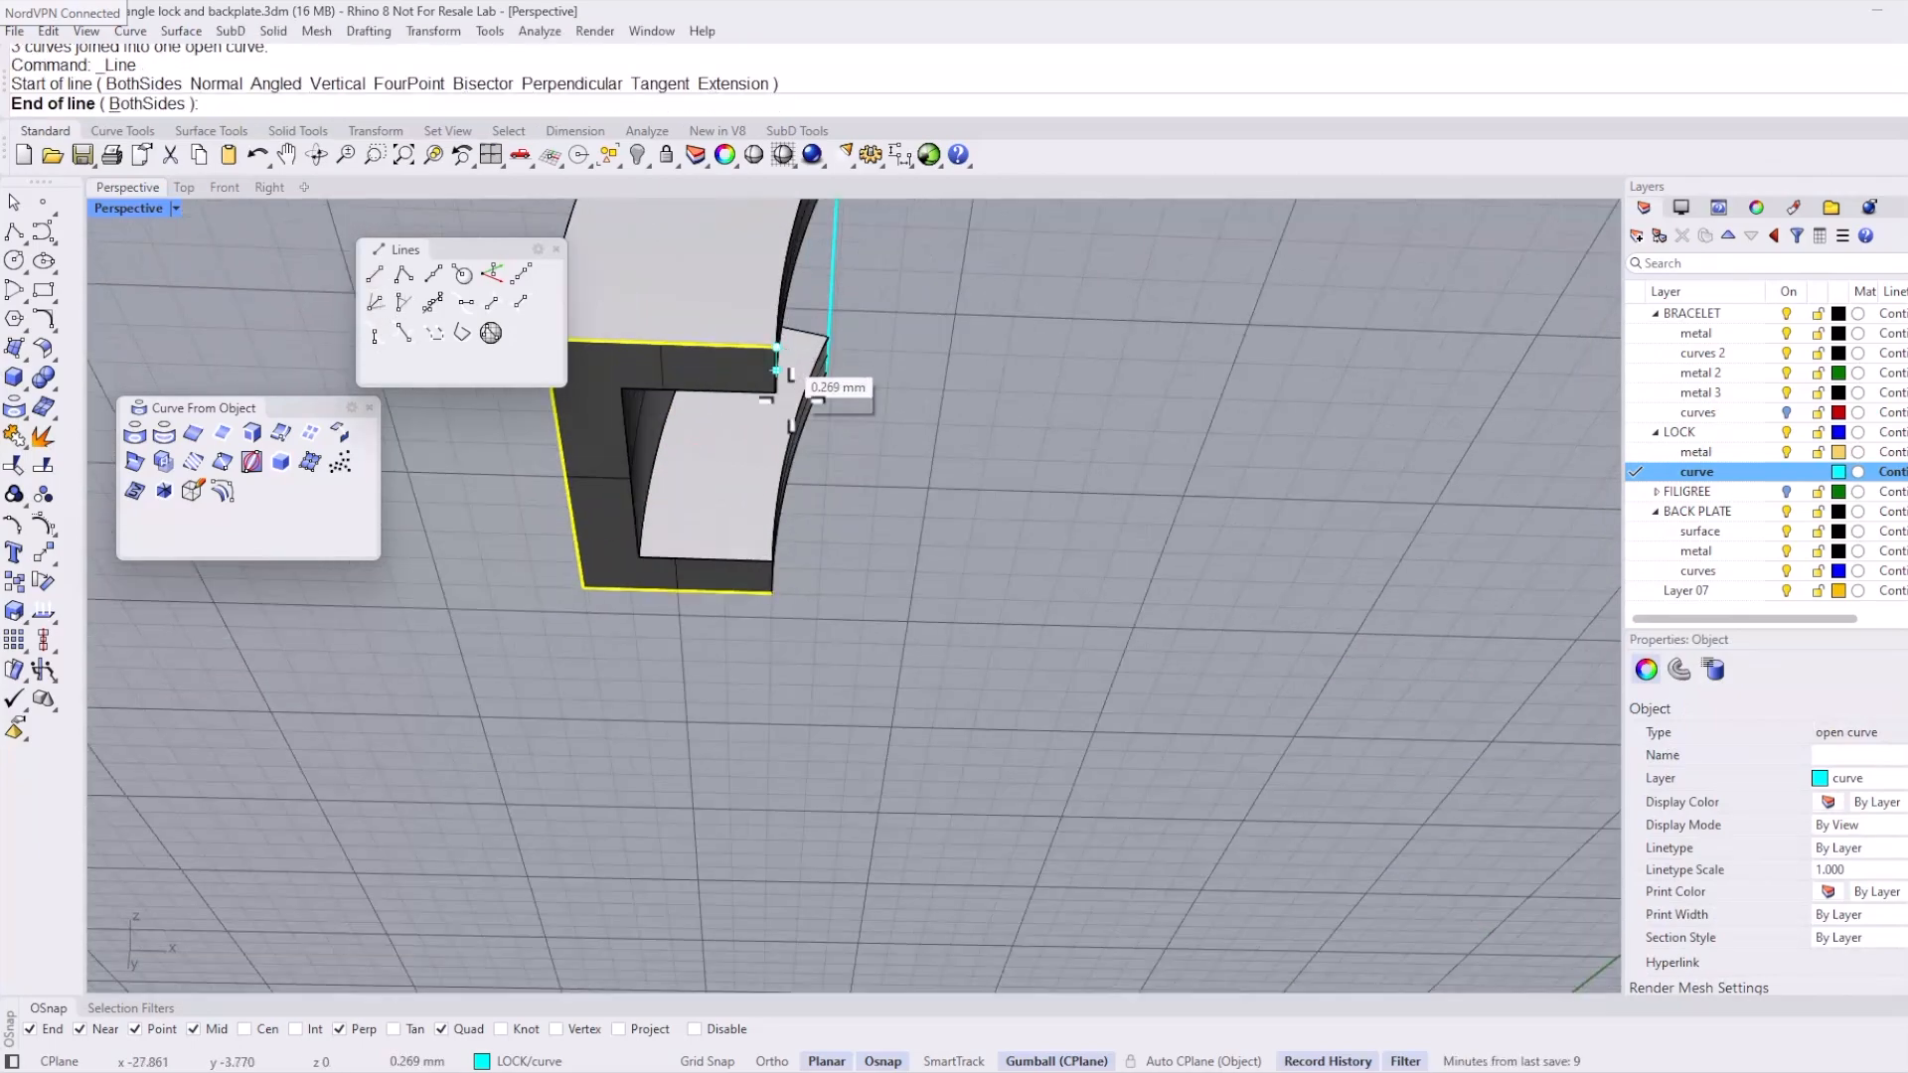
click(791, 596)
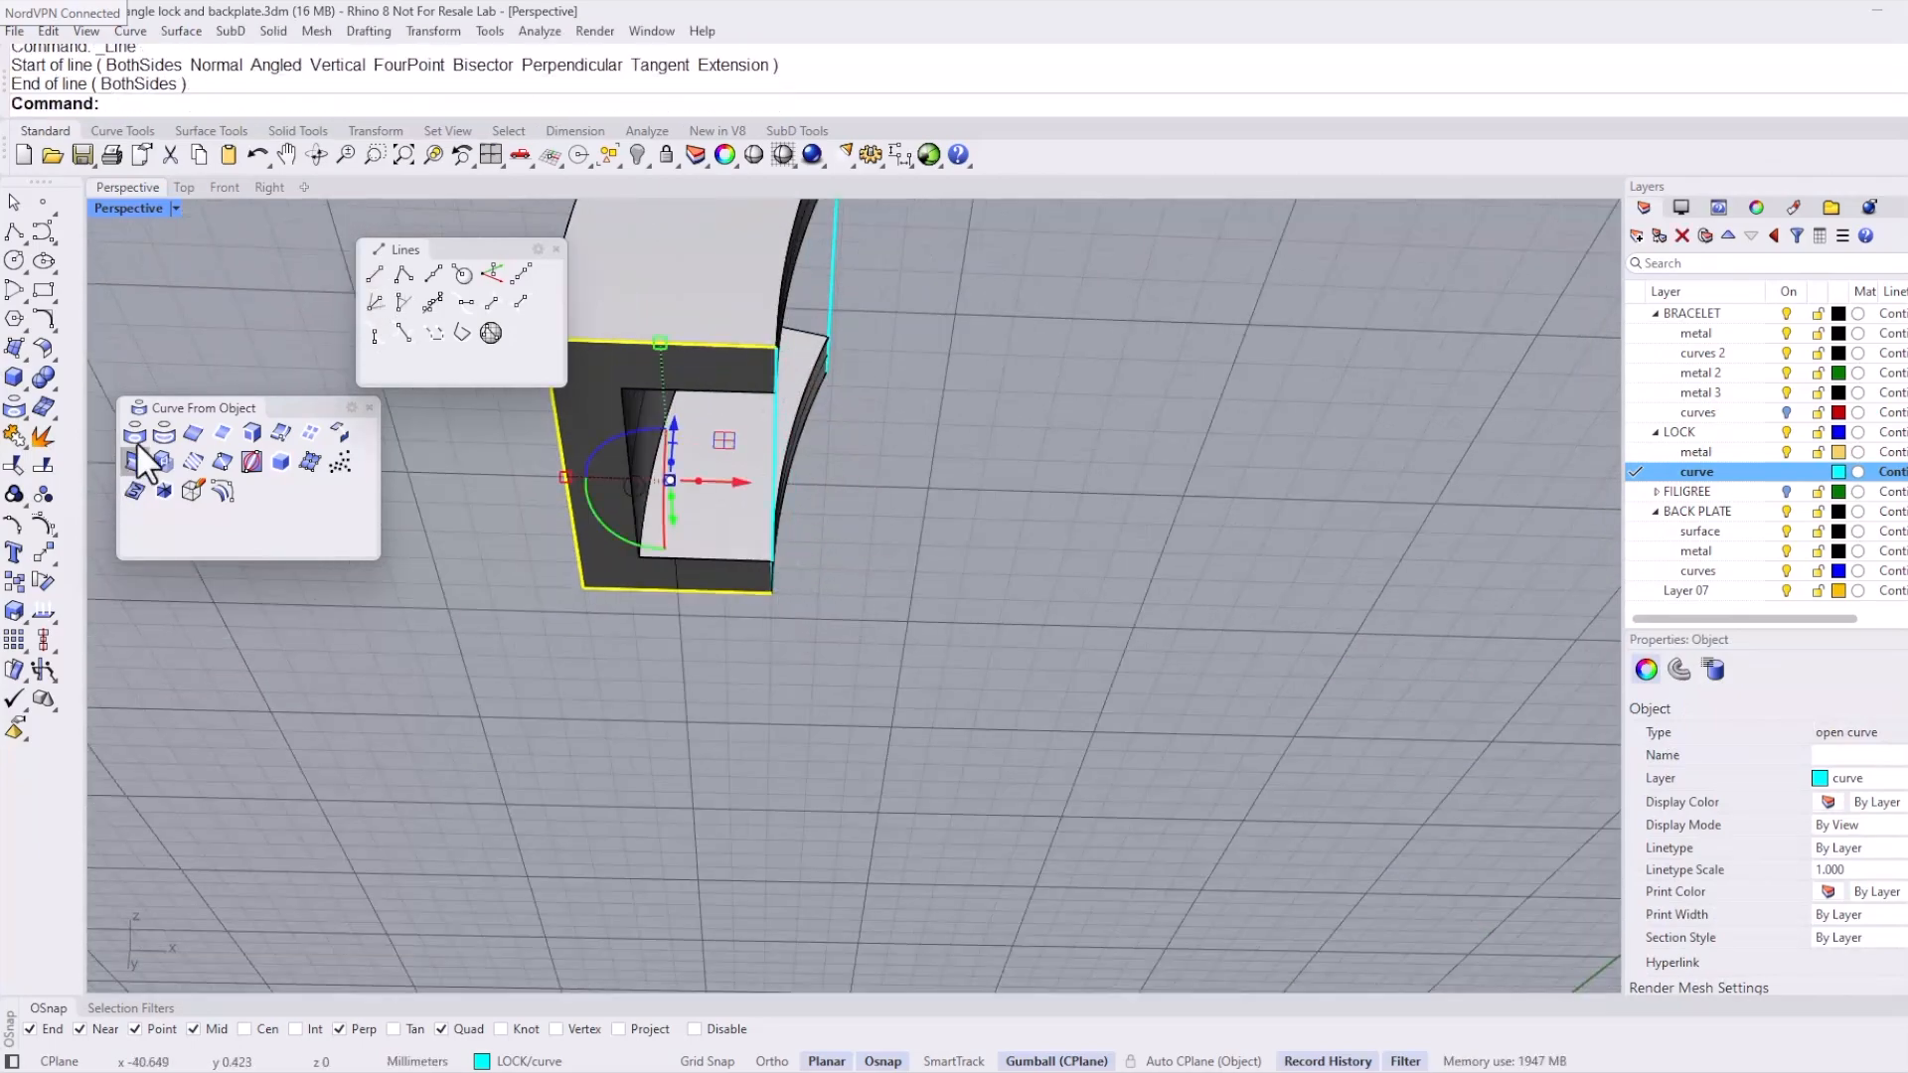
Step: Join the lower face's edge curve with its connecting line into one closed curve
click(38, 439)
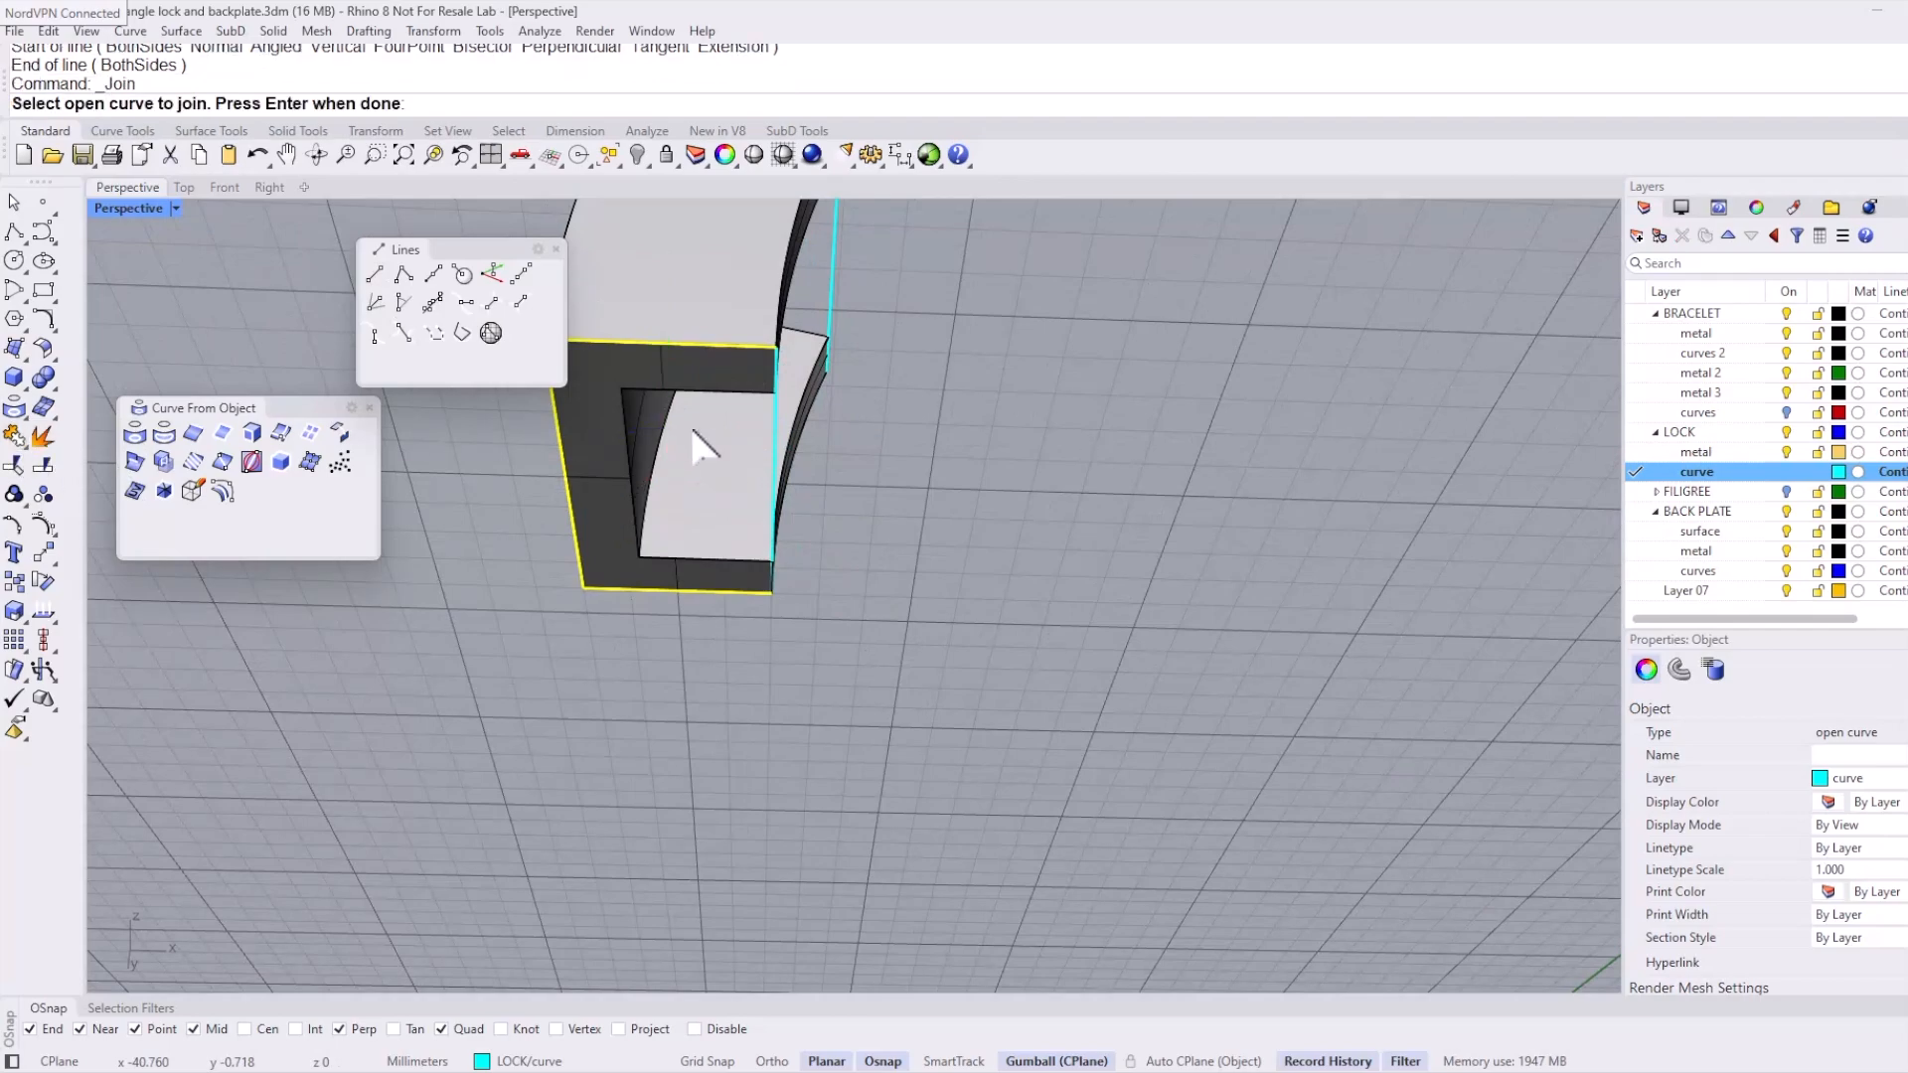
click(773, 416)
right_click(773, 416)
scroll(824, 403, down, 4)
right_drag(824, 402, 745, 527)
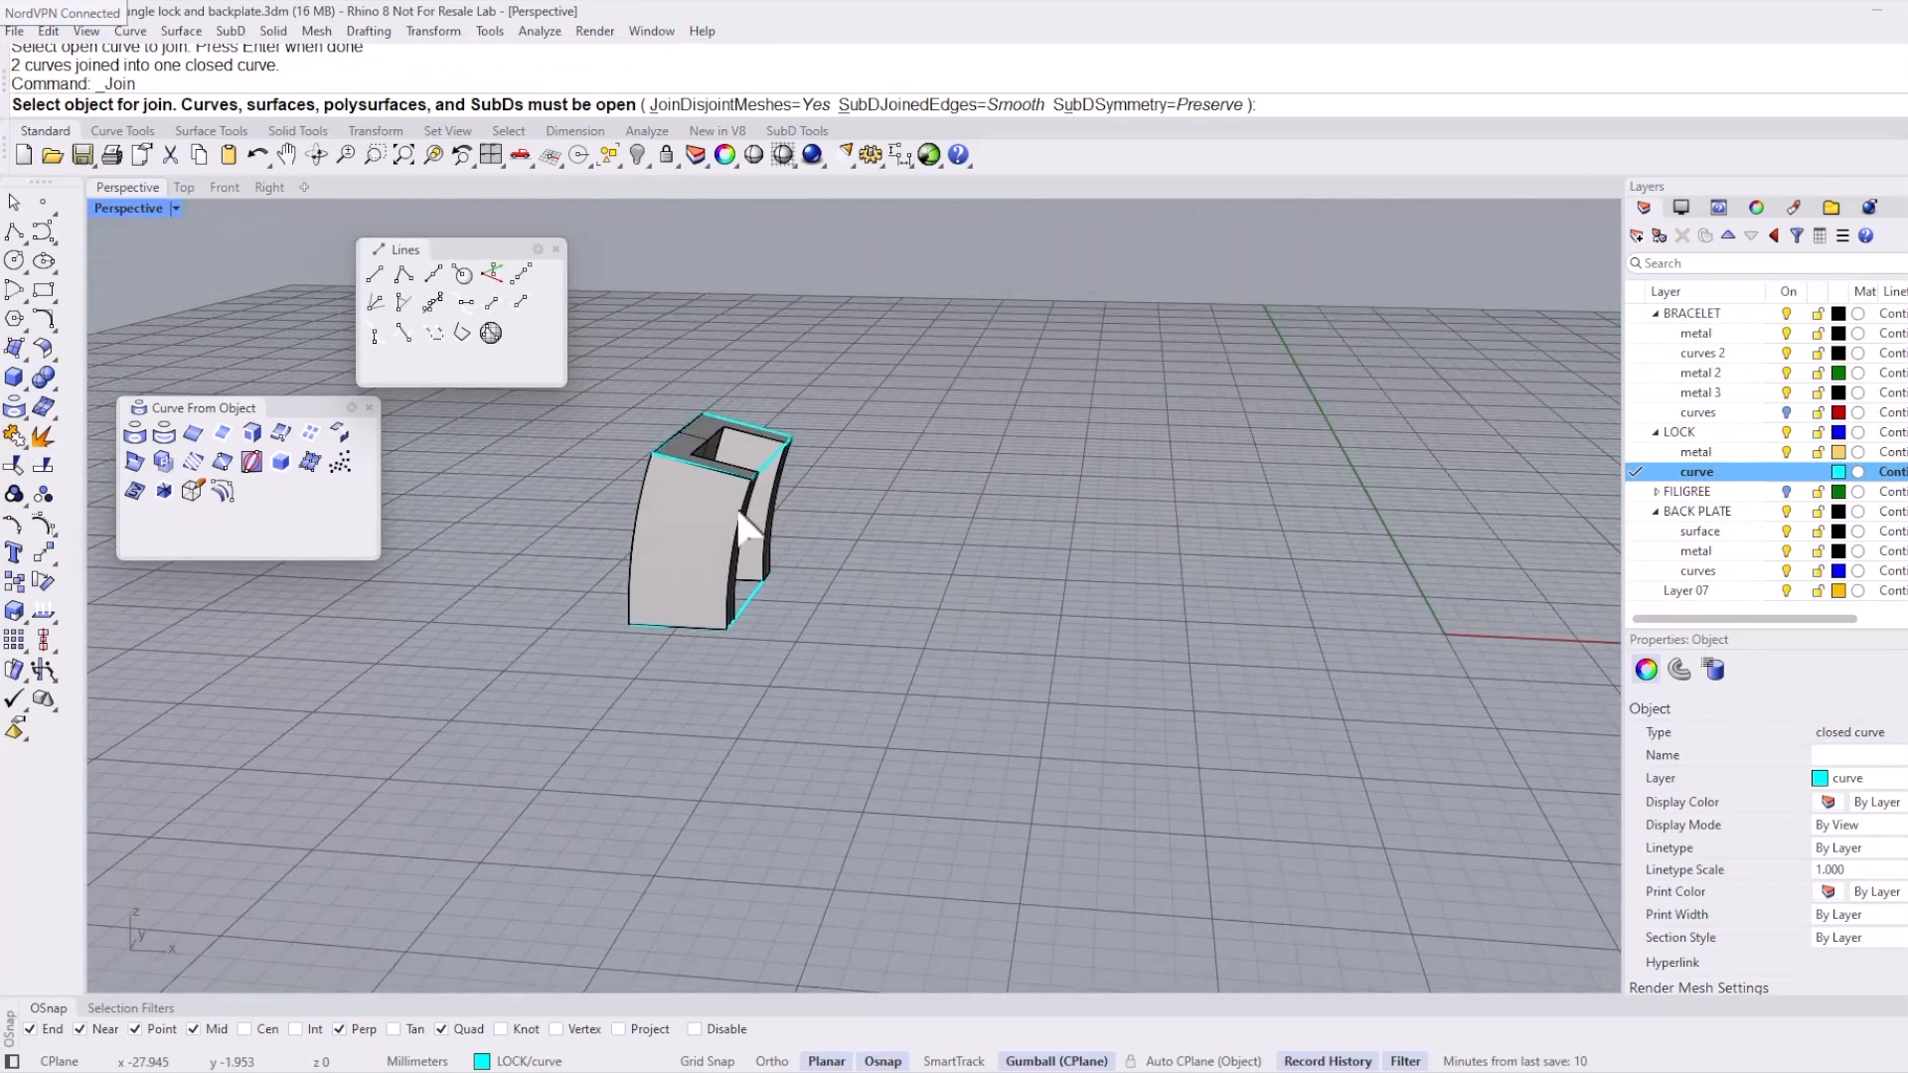
Step: Duplicate the curved outer edge that connects the end piece's upper and lower faces on its open side
scroll(746, 527, up, 1)
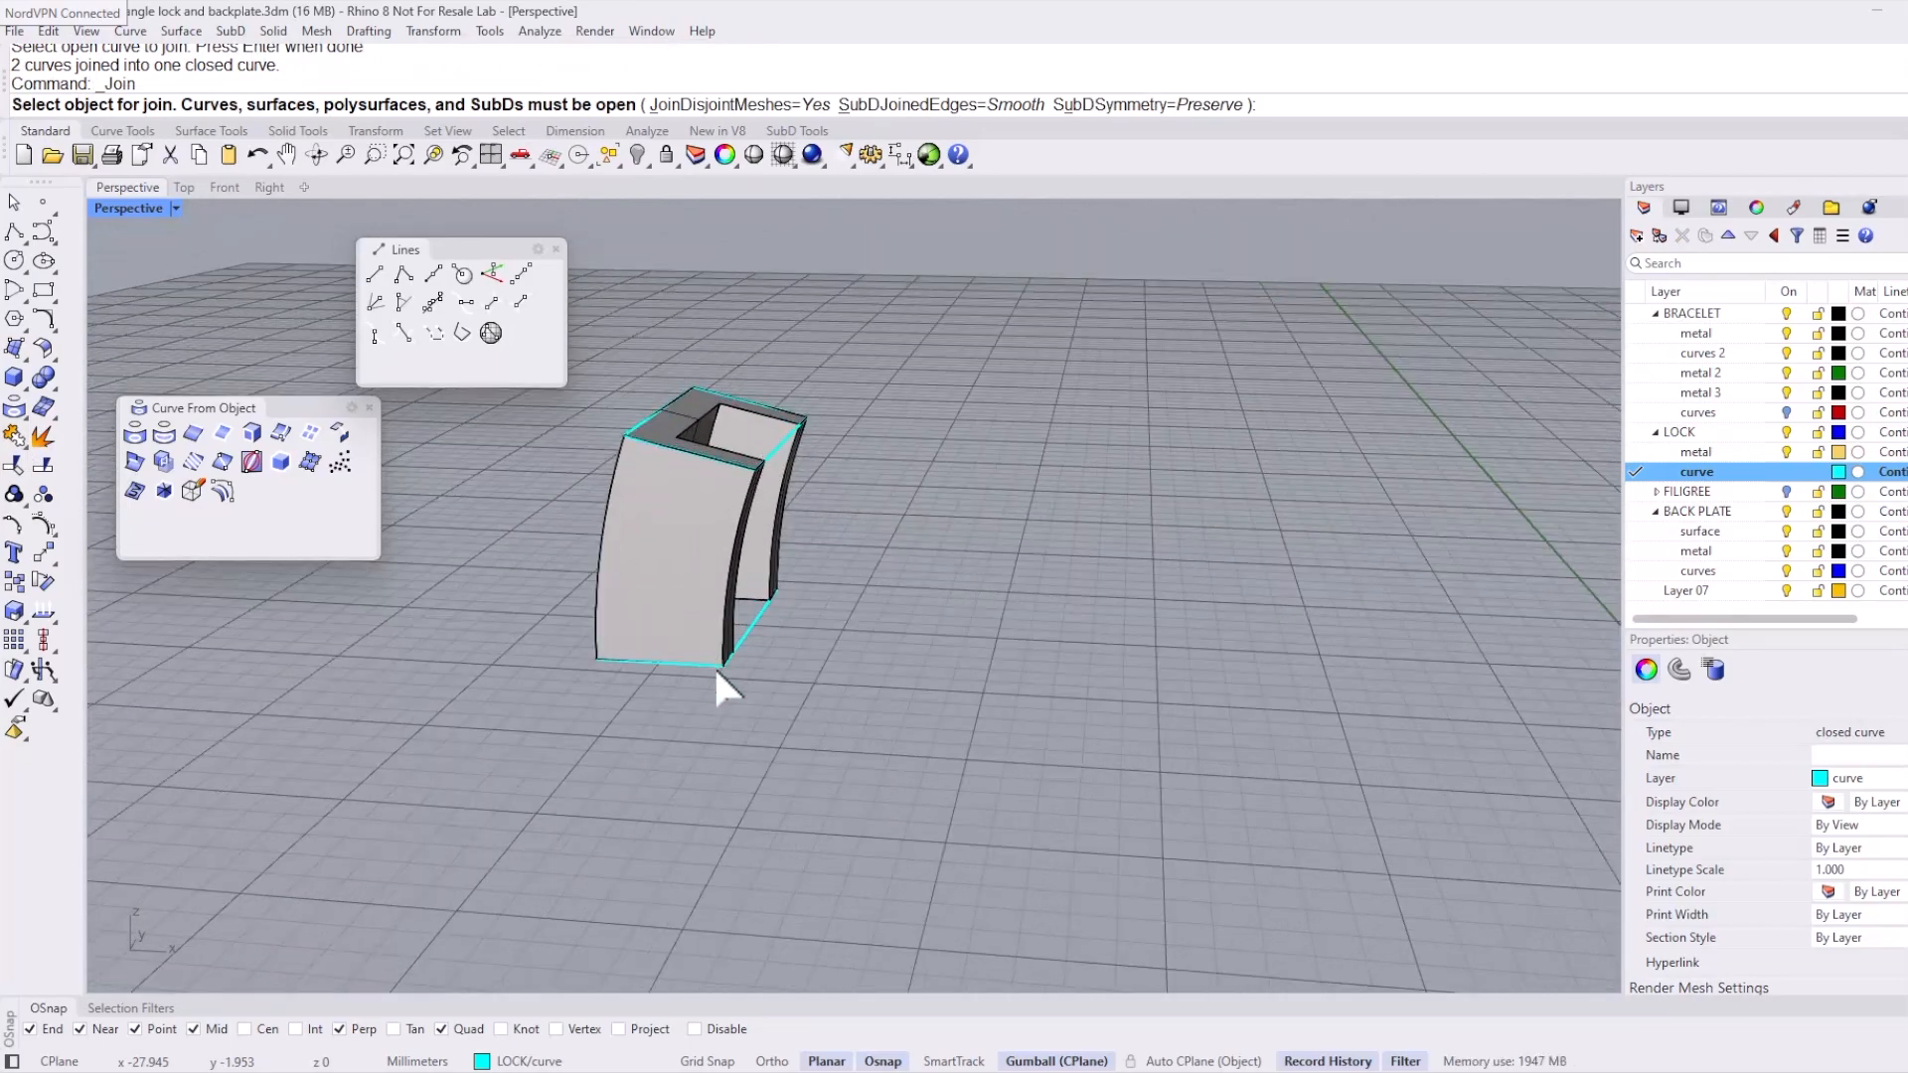
right_drag(752, 637, 764, 623)
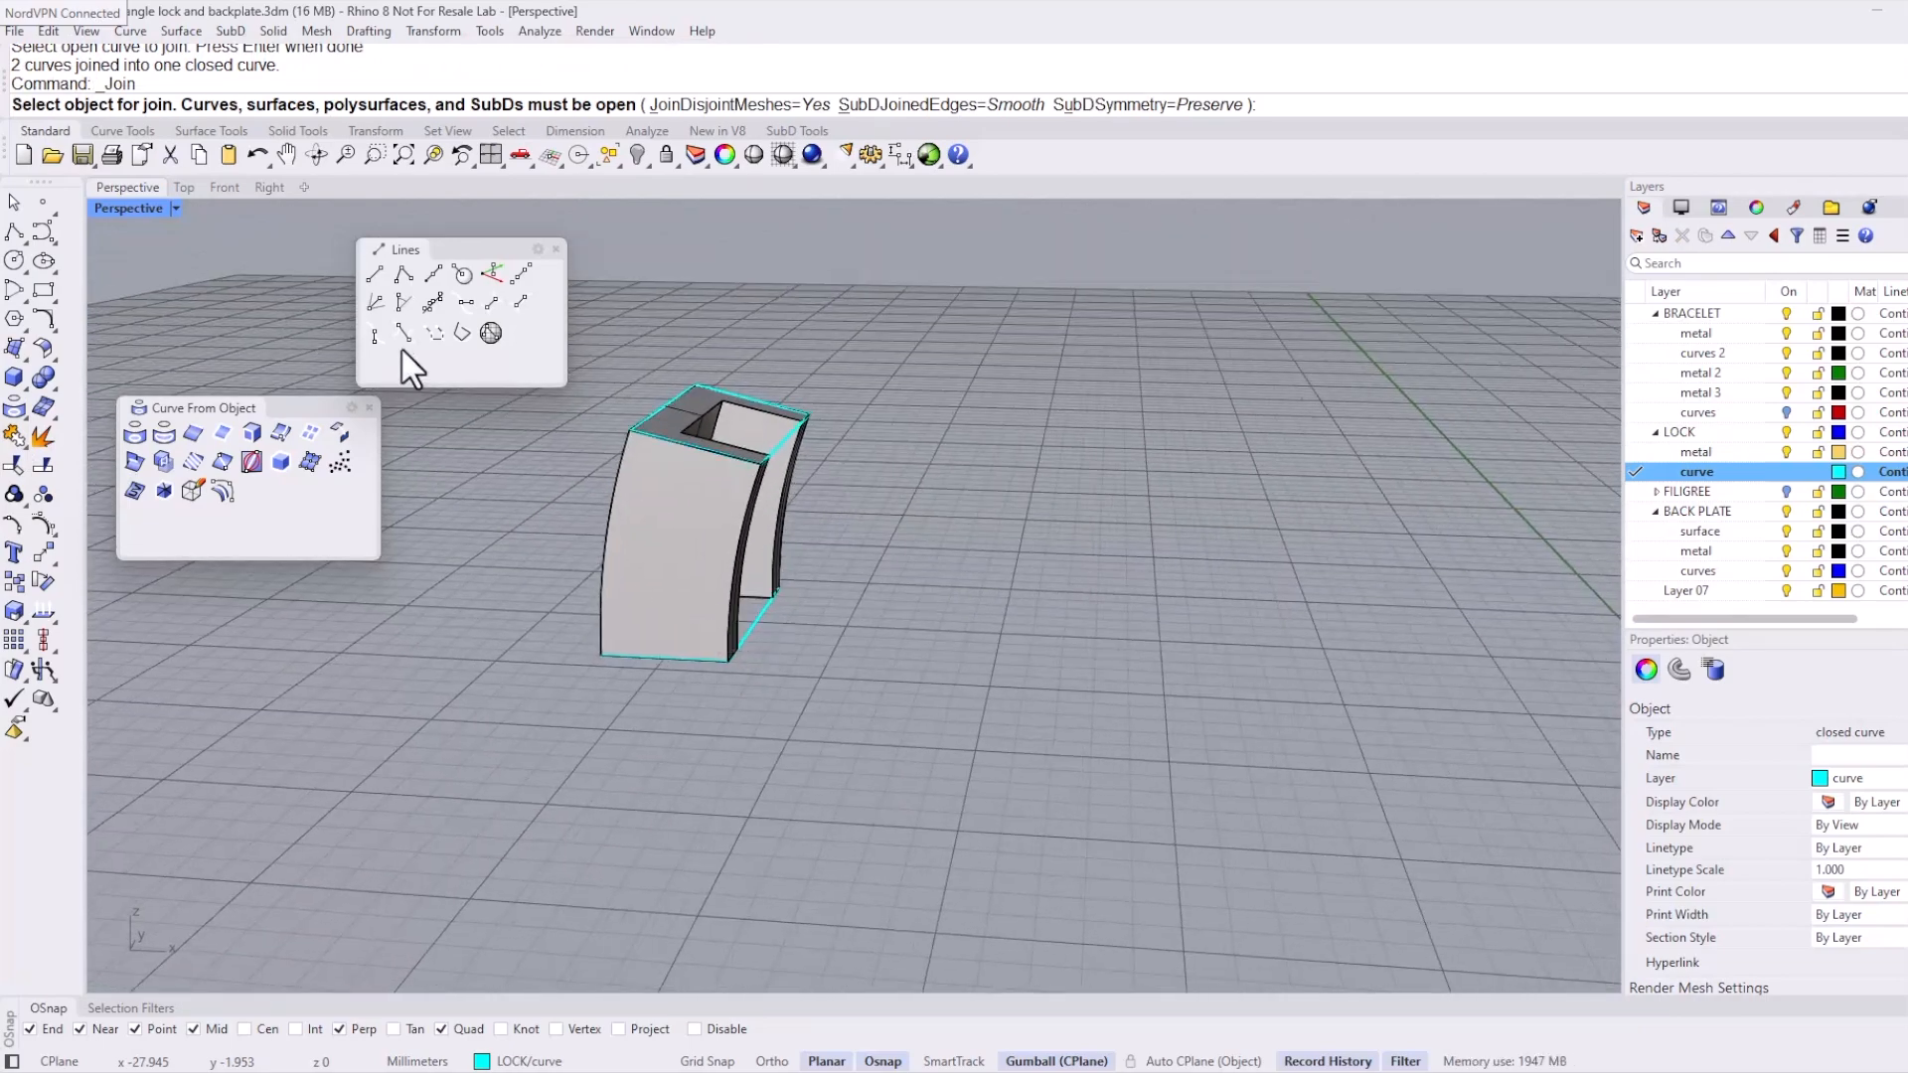
click(135, 434)
scroll(708, 559, up, 2)
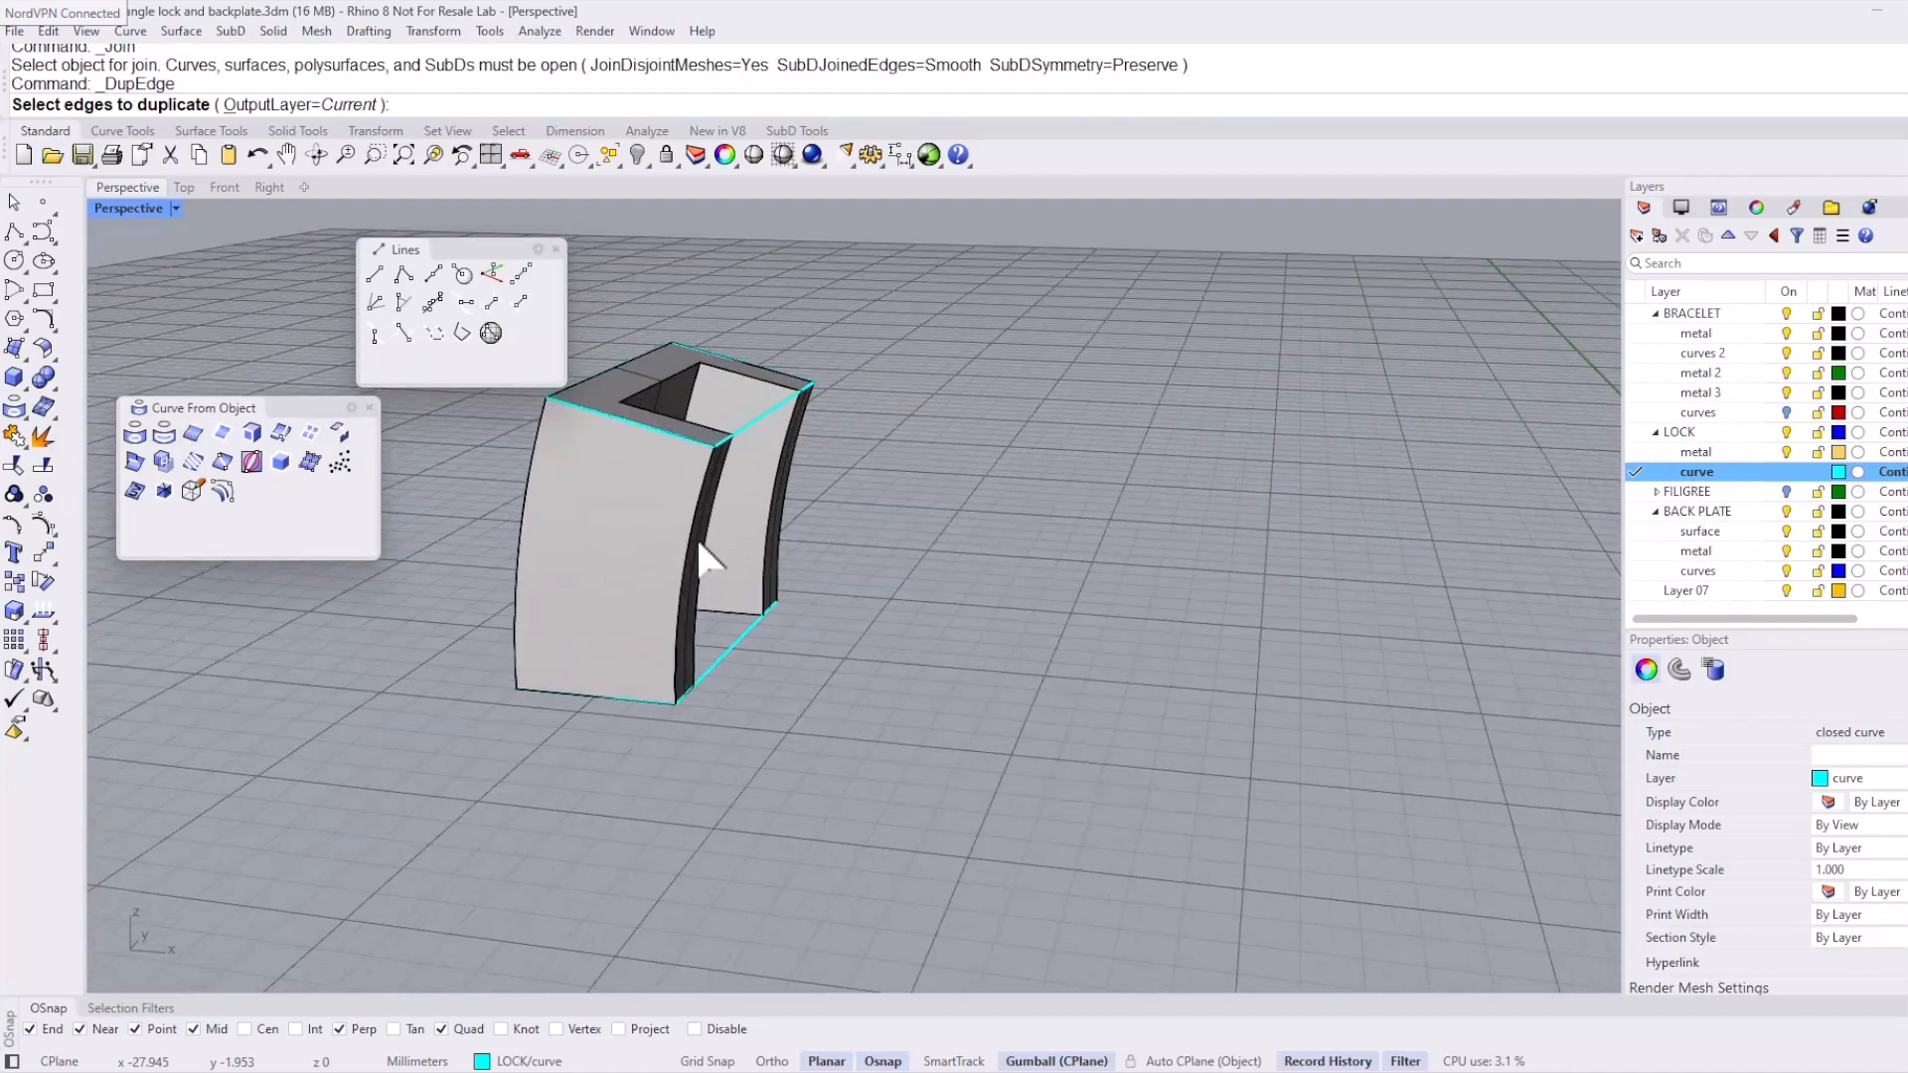
scroll(707, 560, up, 1)
click(693, 527)
key(Return)
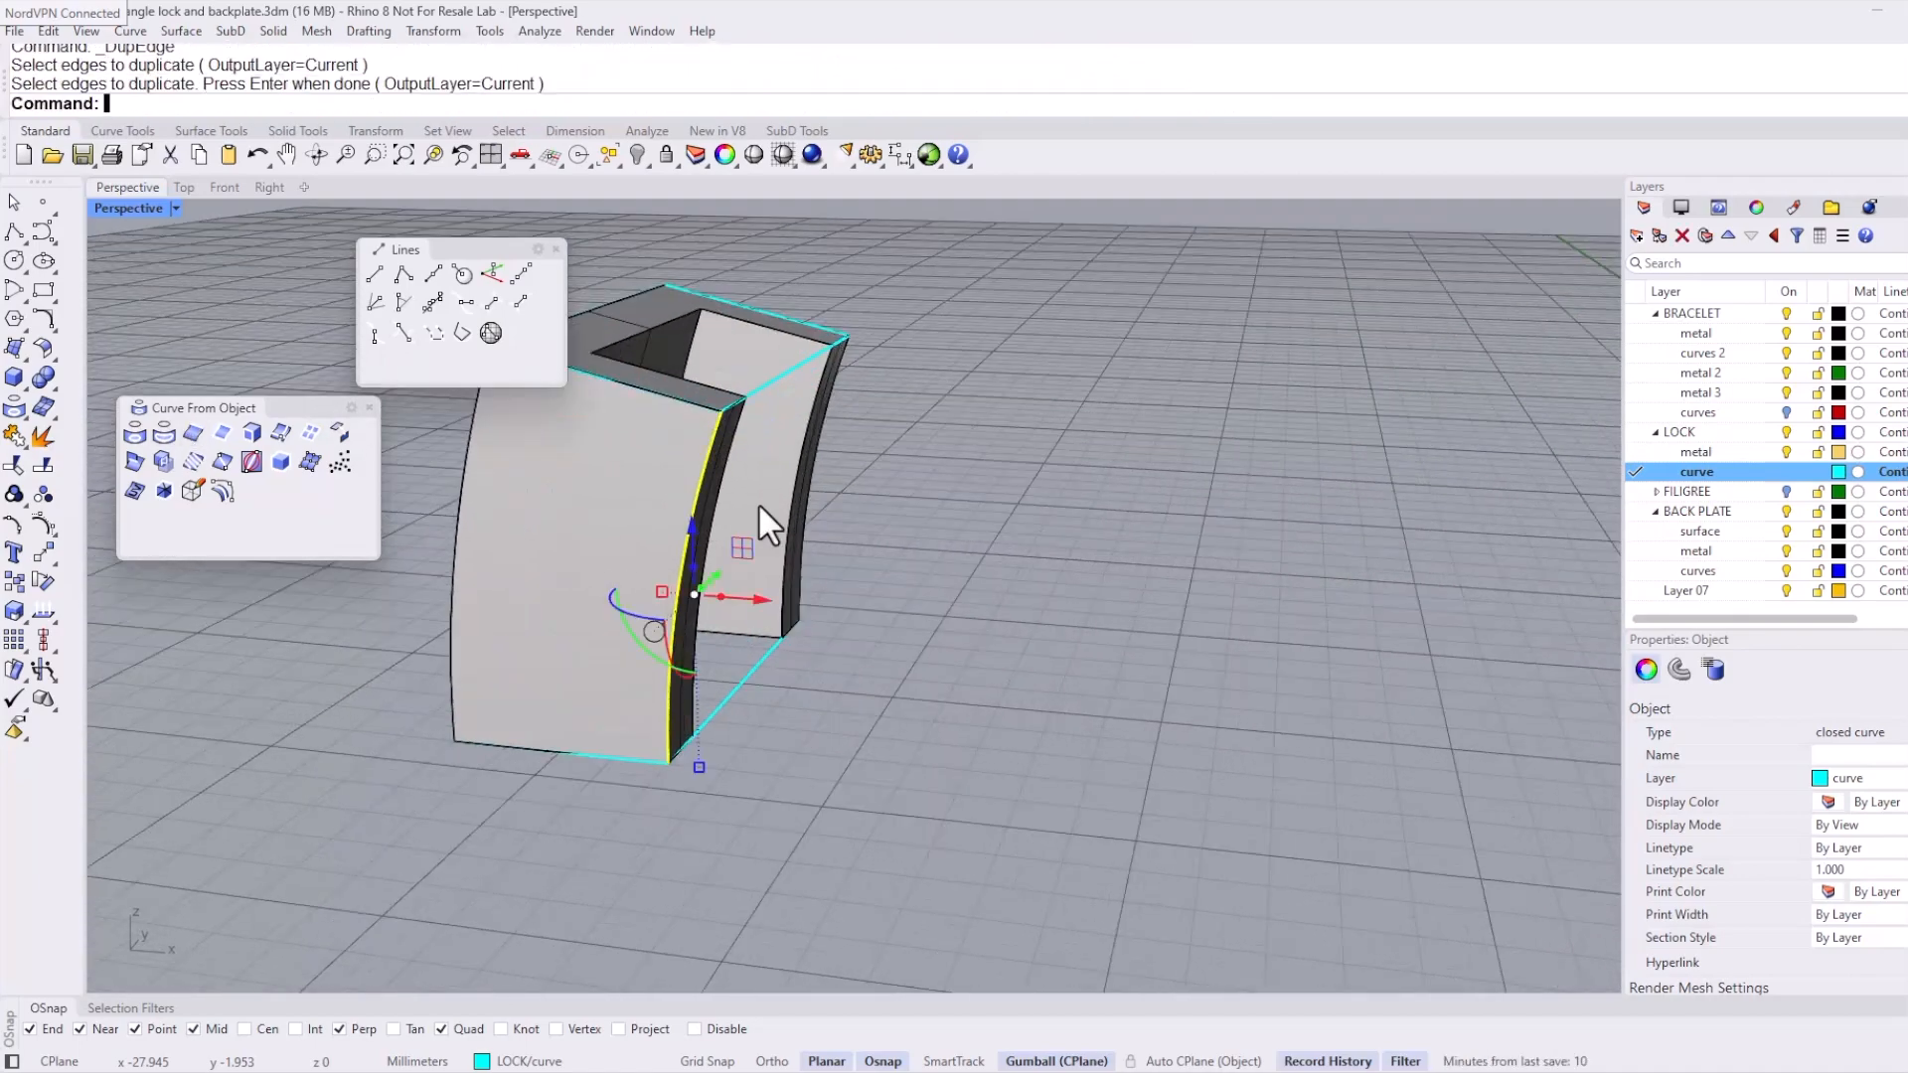
click(972, 486)
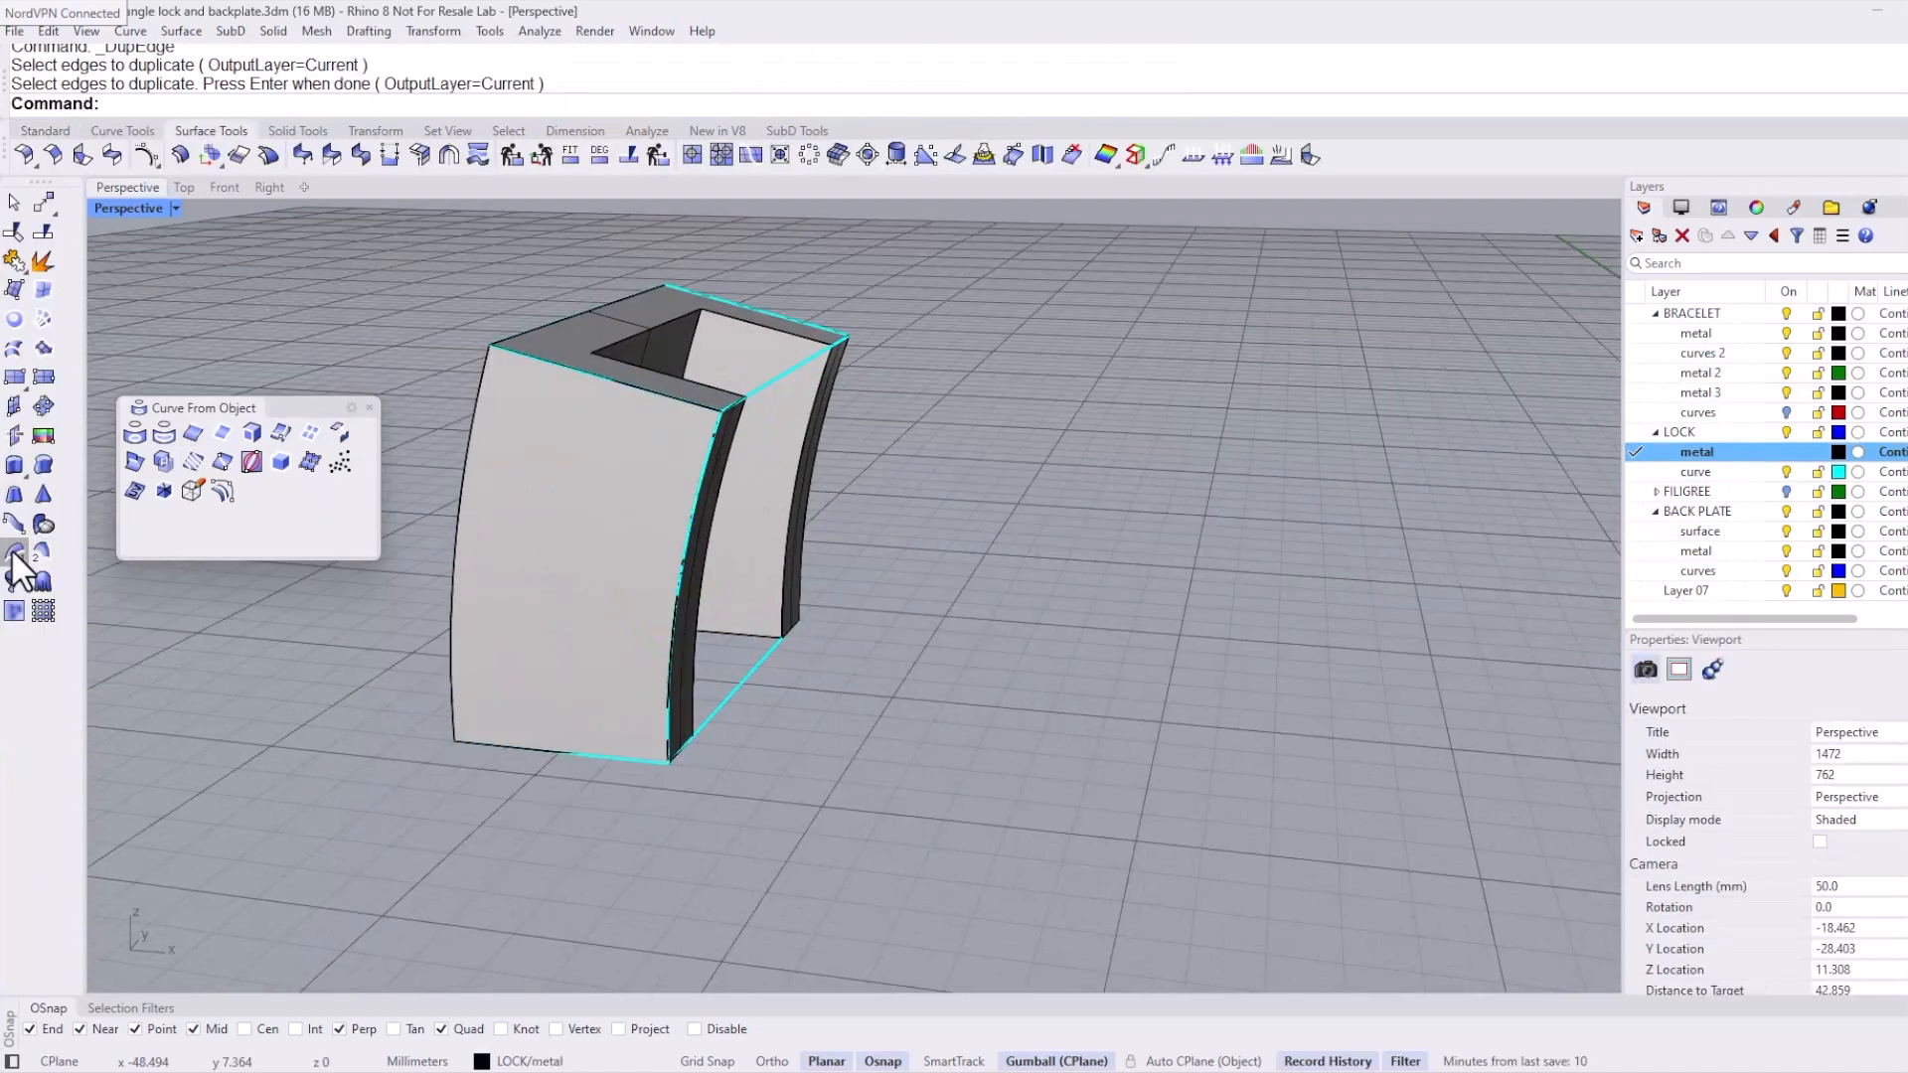
Step: Sweep the two closed profile curves along the duplicated curved edge with Sweep1 on the LOCK metal layer
click(14, 524)
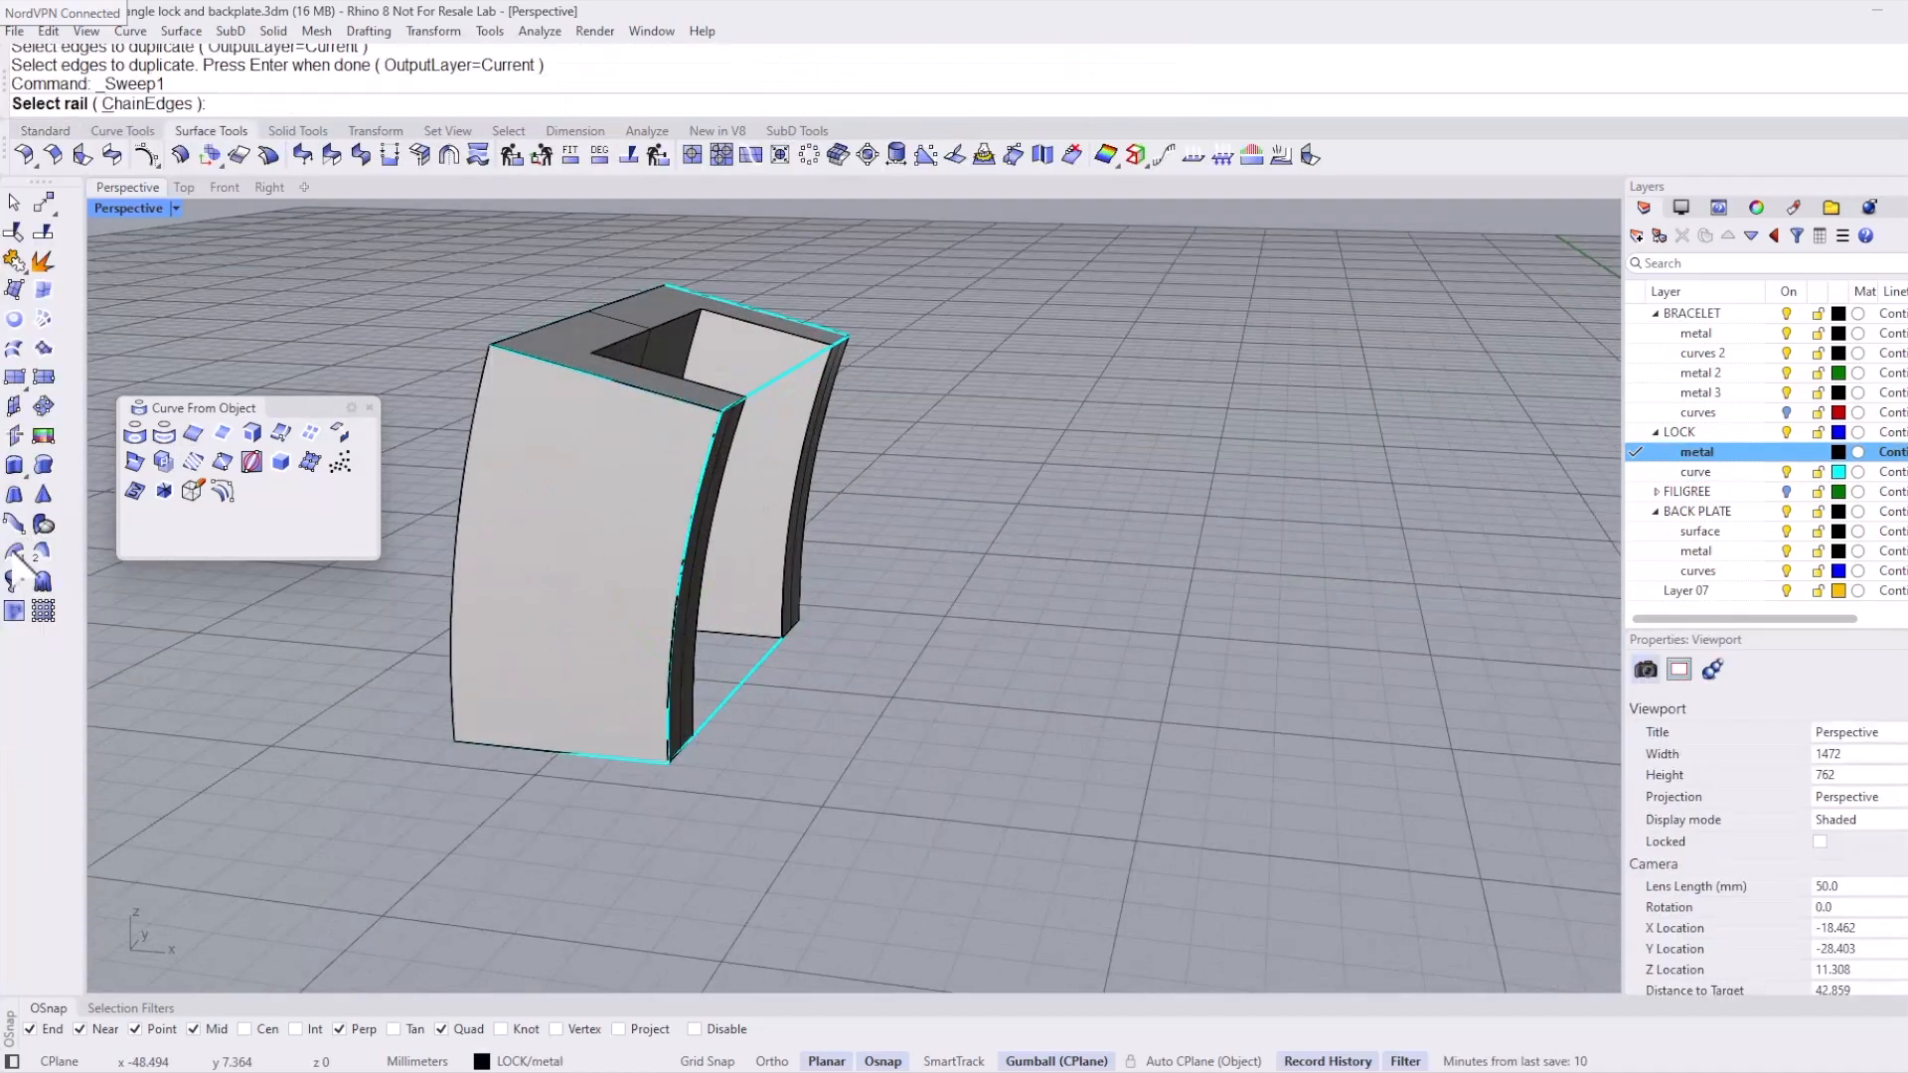
click(708, 483)
click(756, 534)
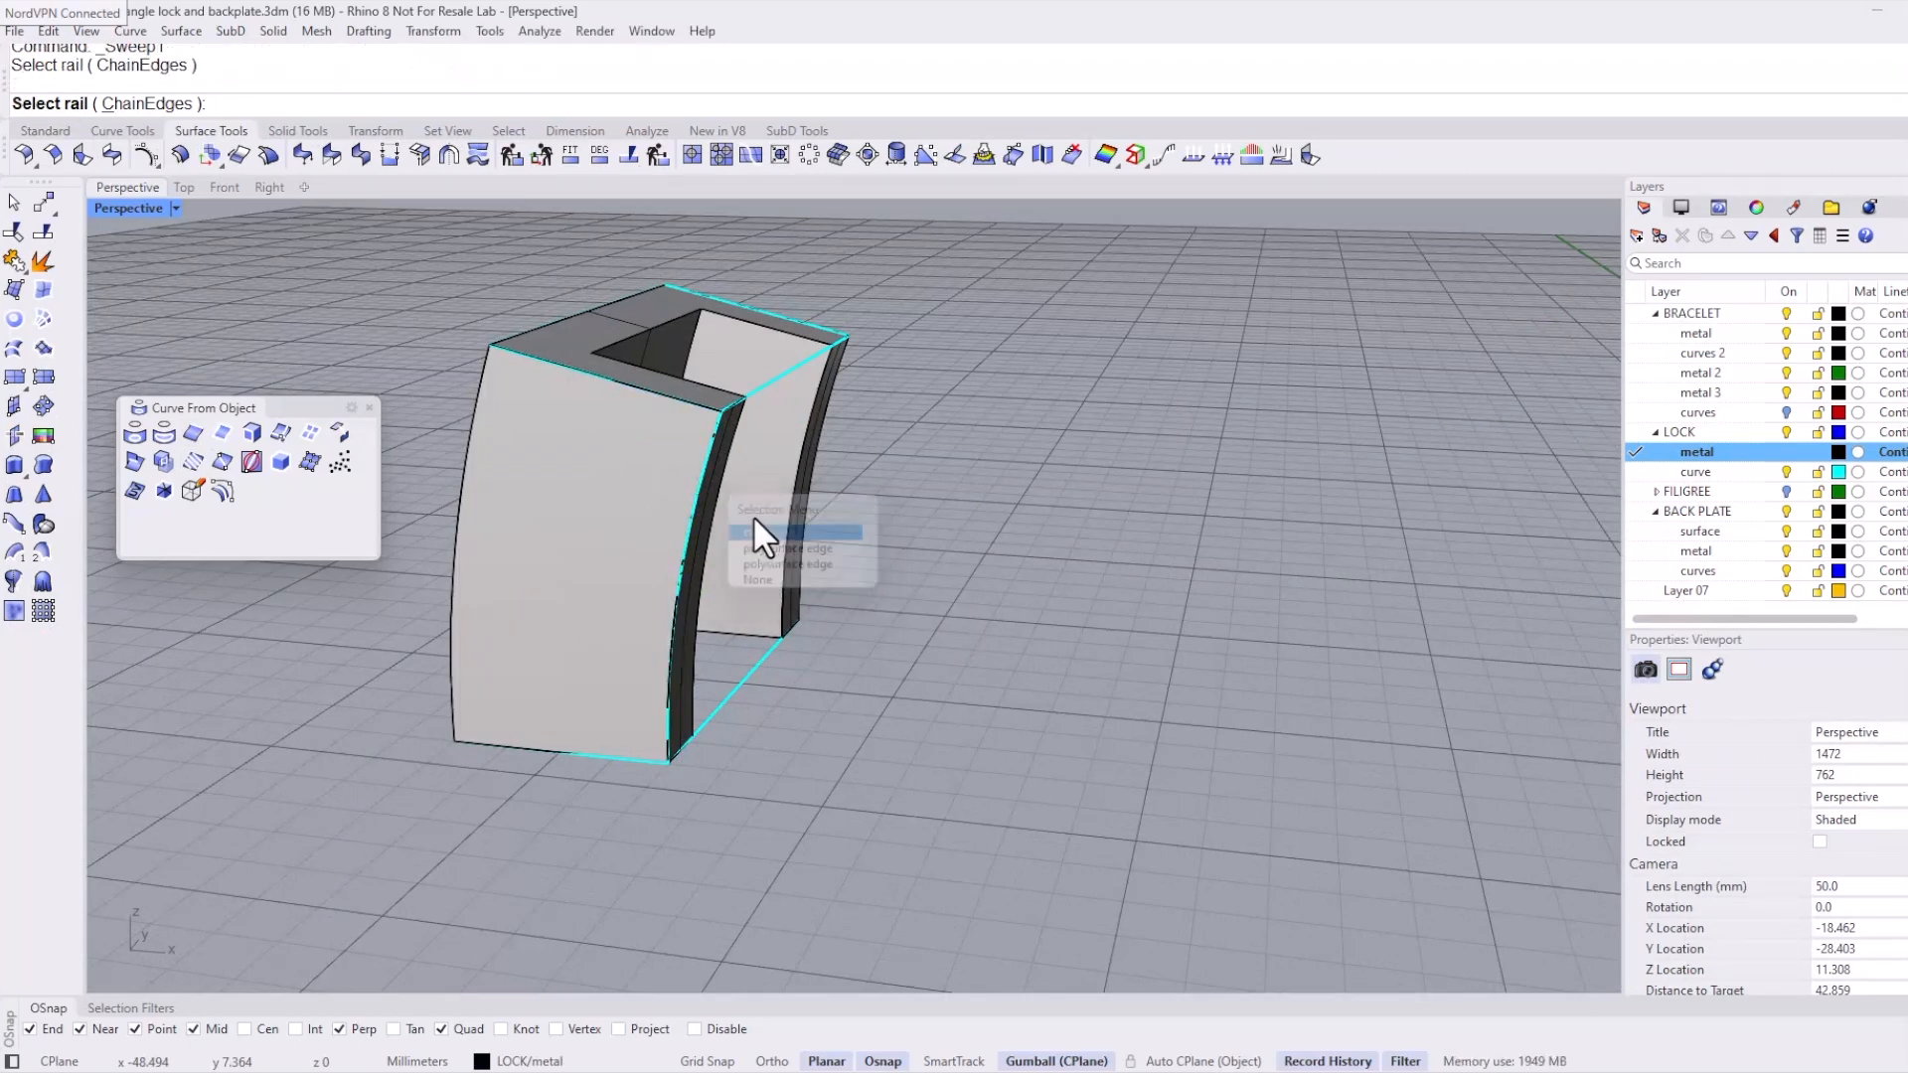
click(762, 654)
key(Return)
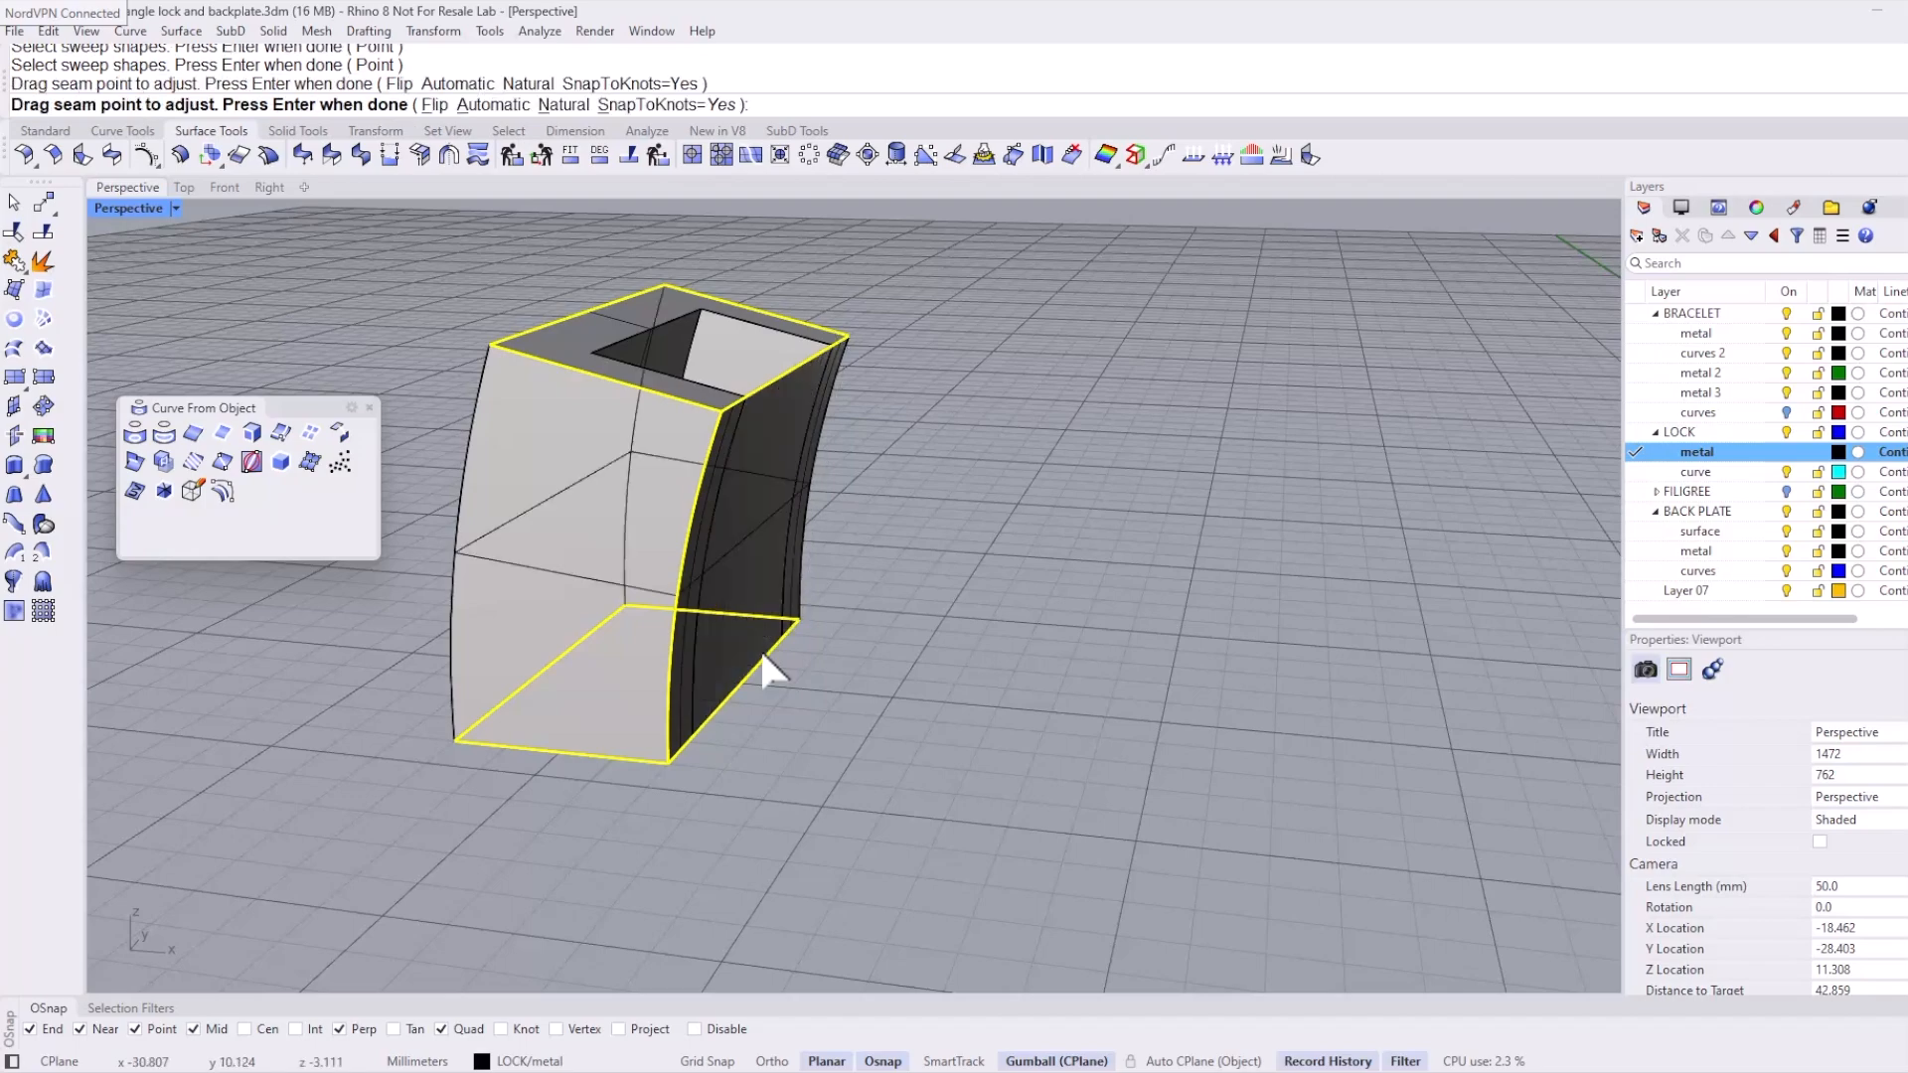
key(Return)
click(1098, 731)
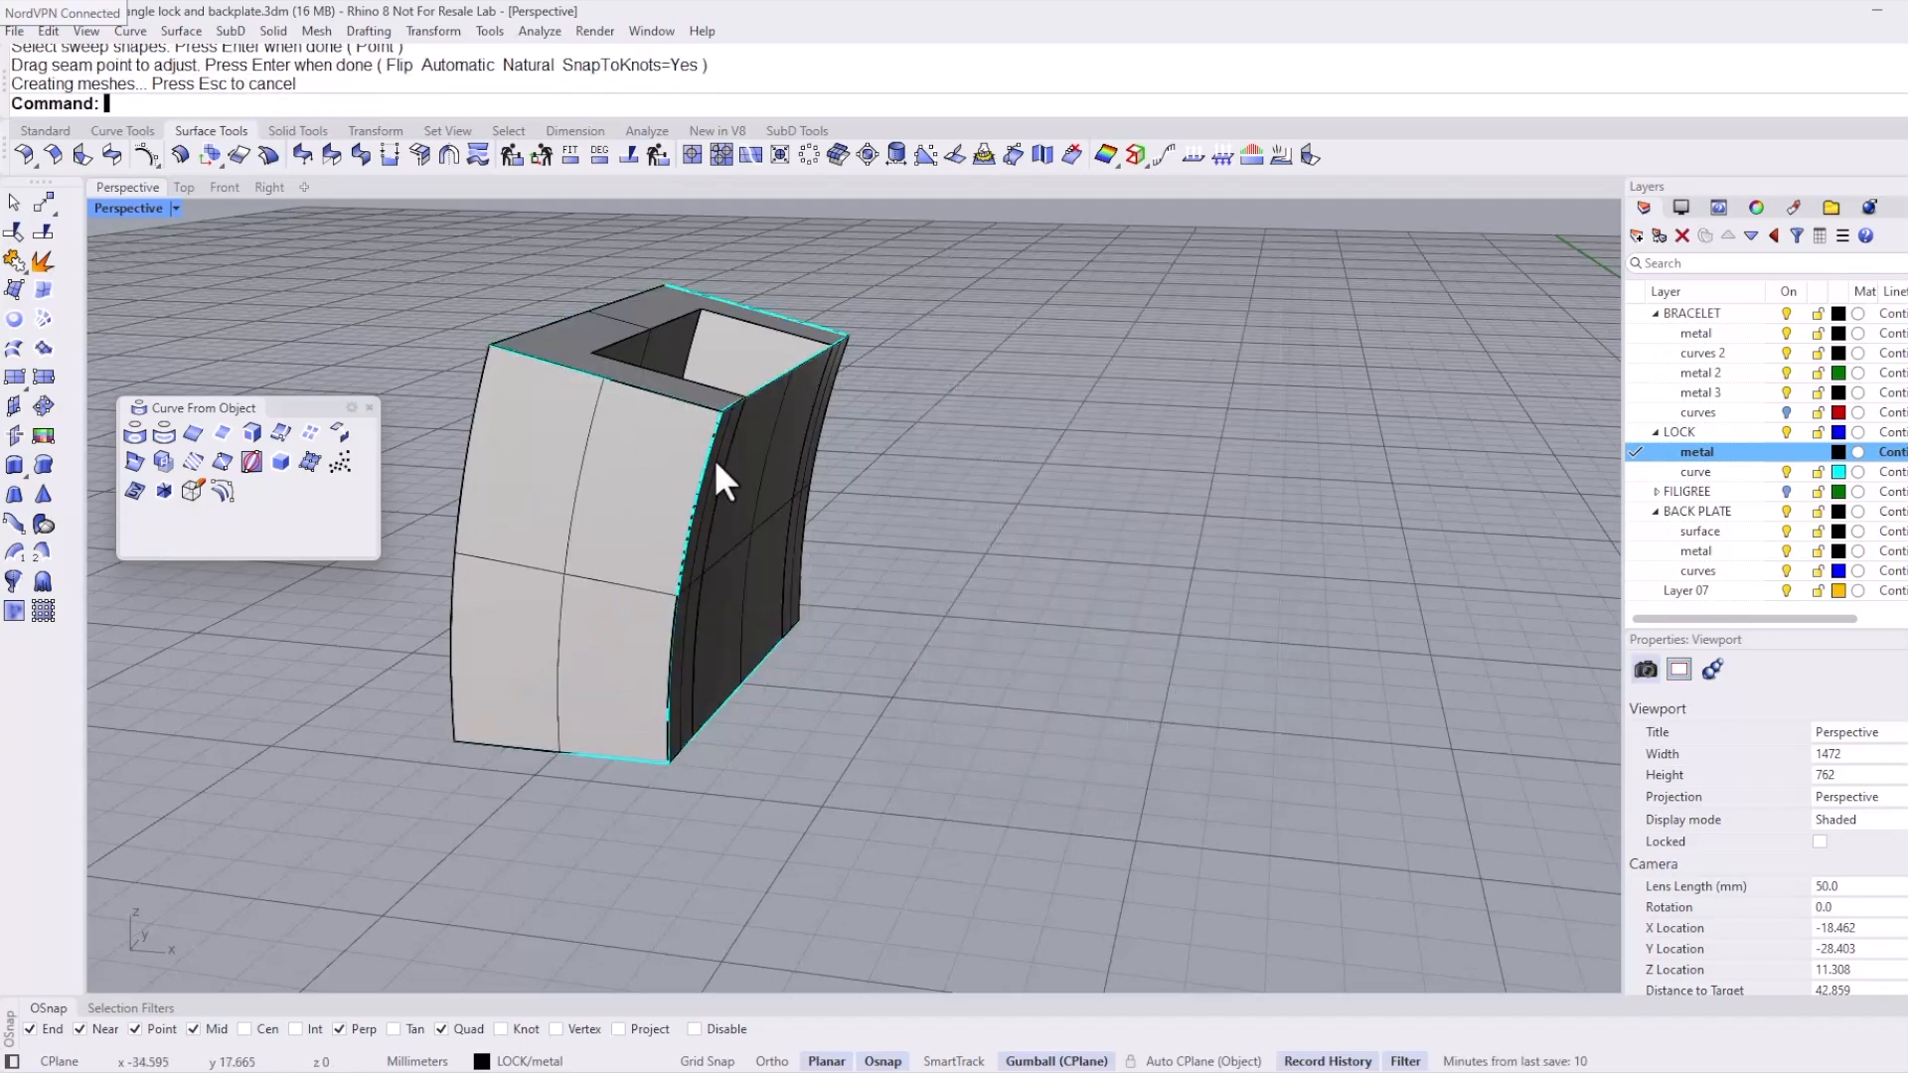
Step: Delete the original cut end piece inside the swept body
right_drag(692, 390, 598, 404)
scroll(619, 402, up, 3)
click(629, 402)
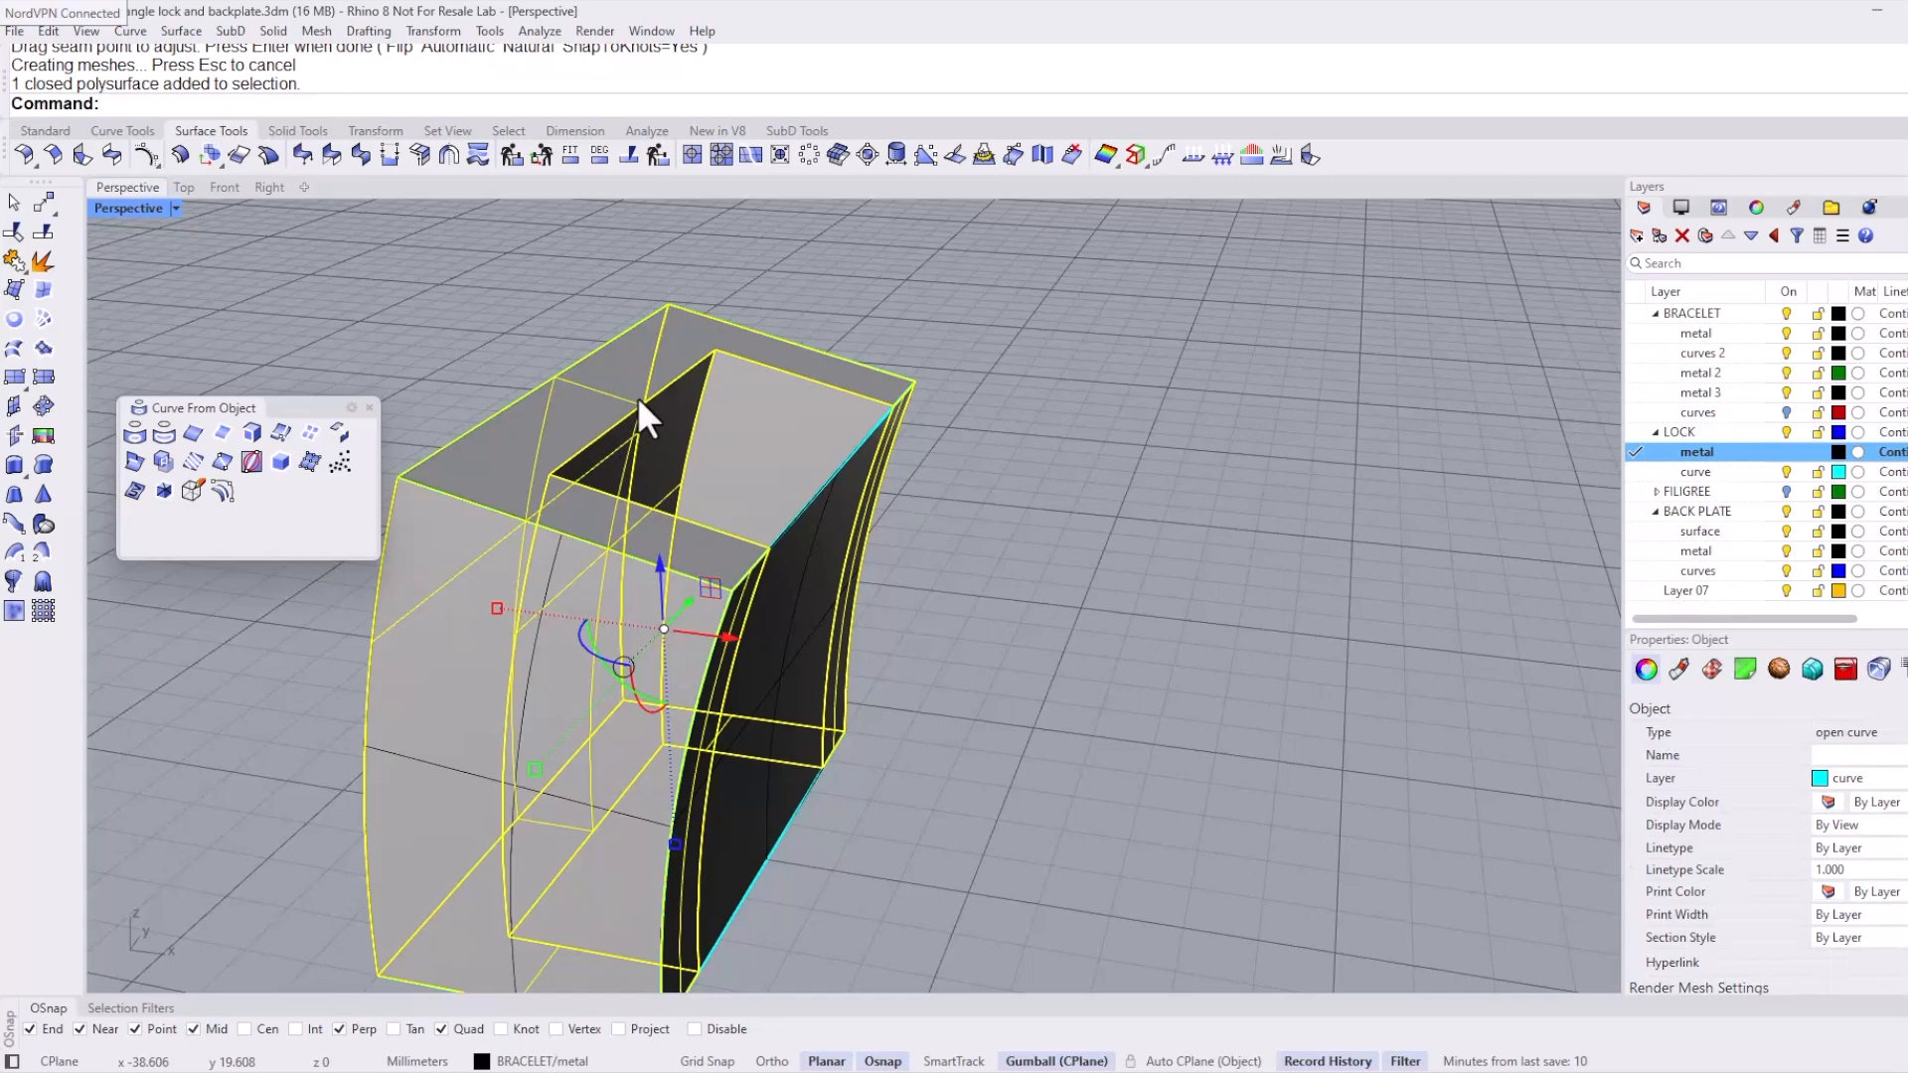
key(Delete)
scroll(676, 401, down, 3)
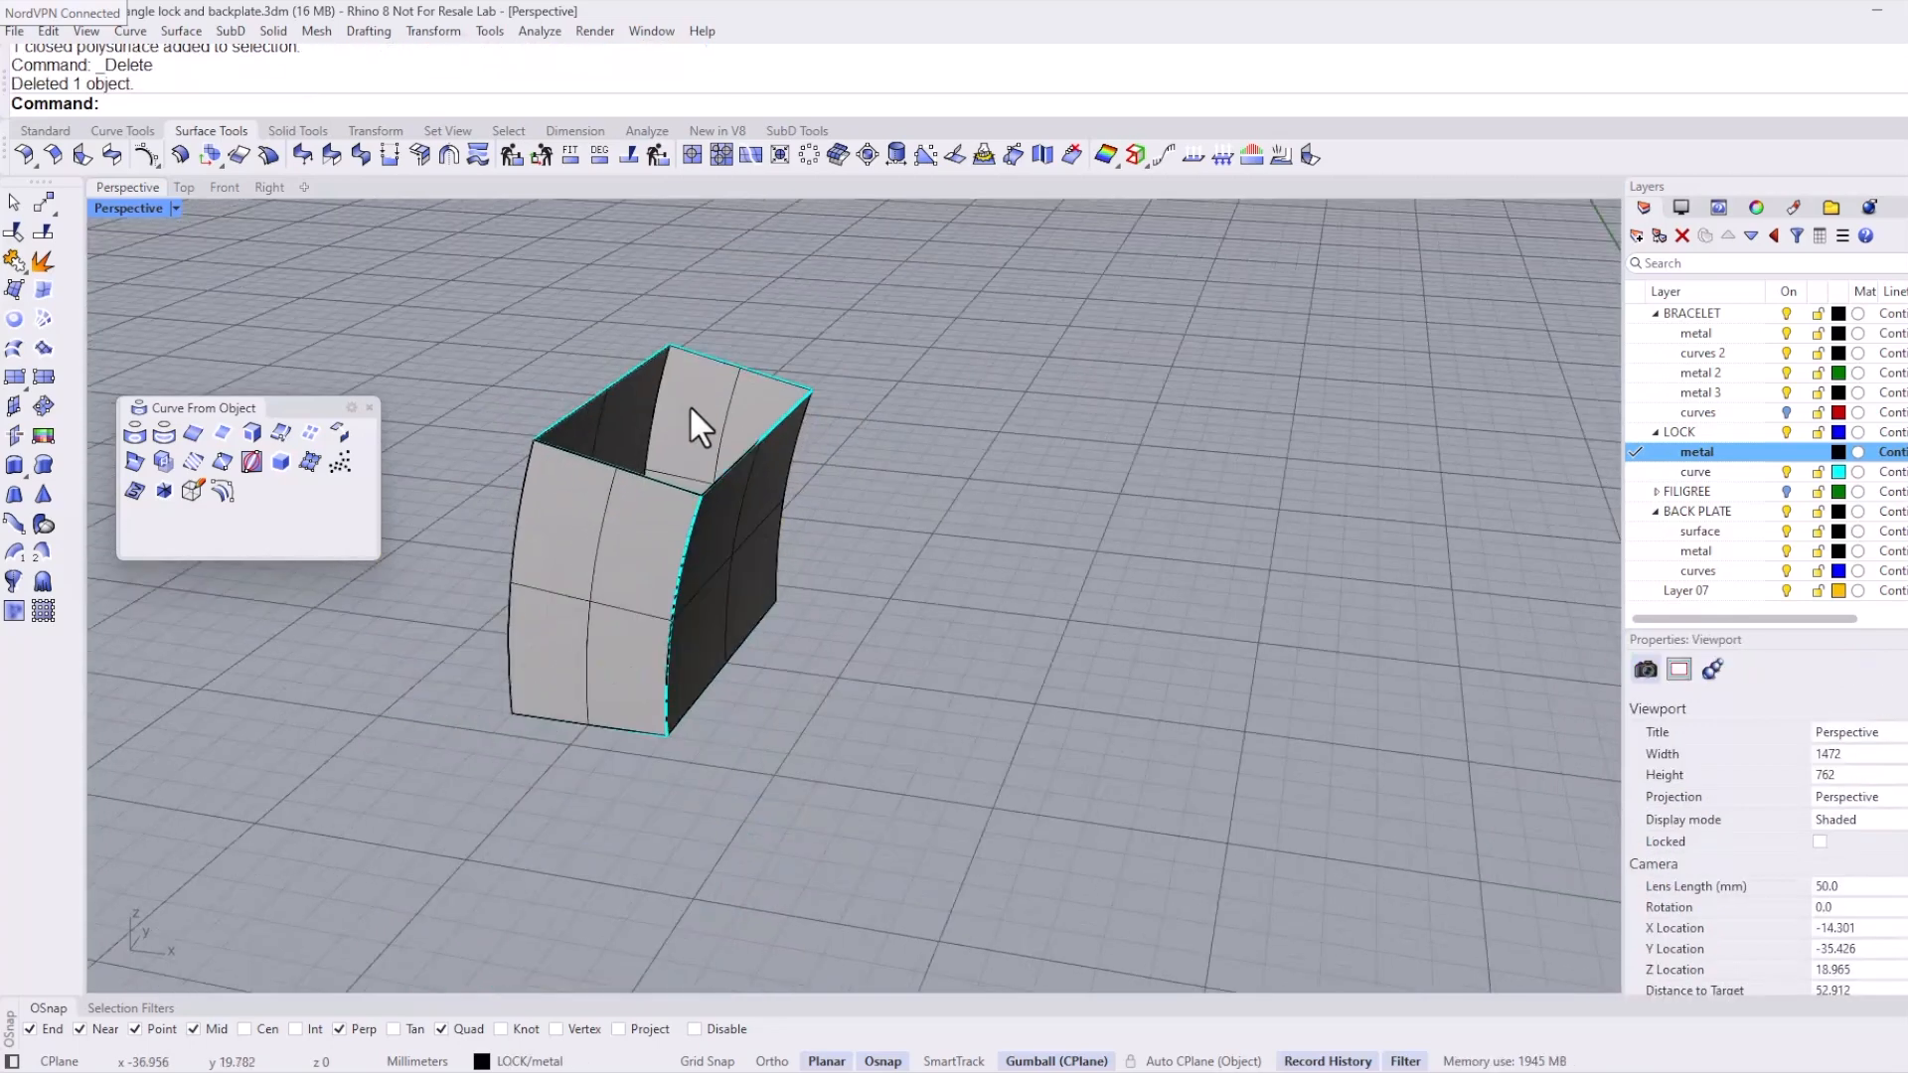
Step: Cap both open ends of the swept body and hide the LOCK curve layer
click(693, 410)
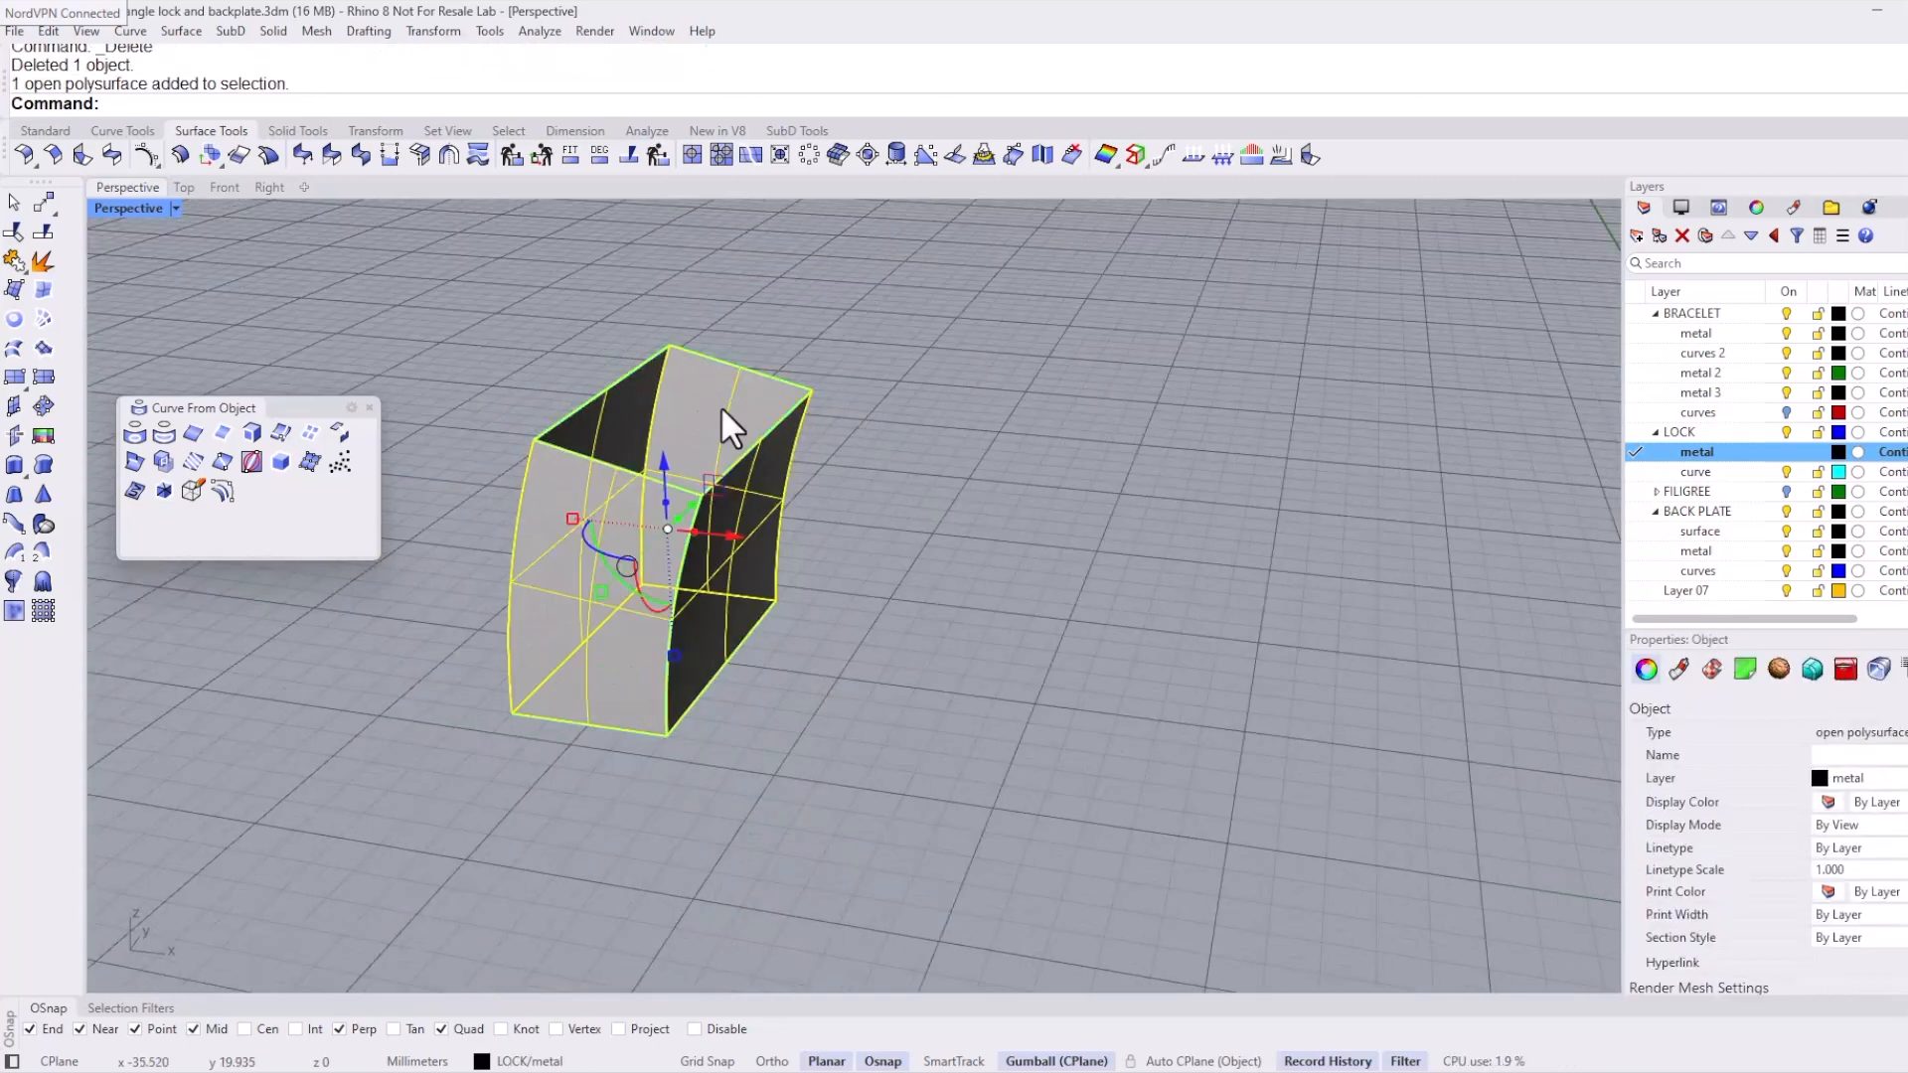
text(Cap)
key(Return)
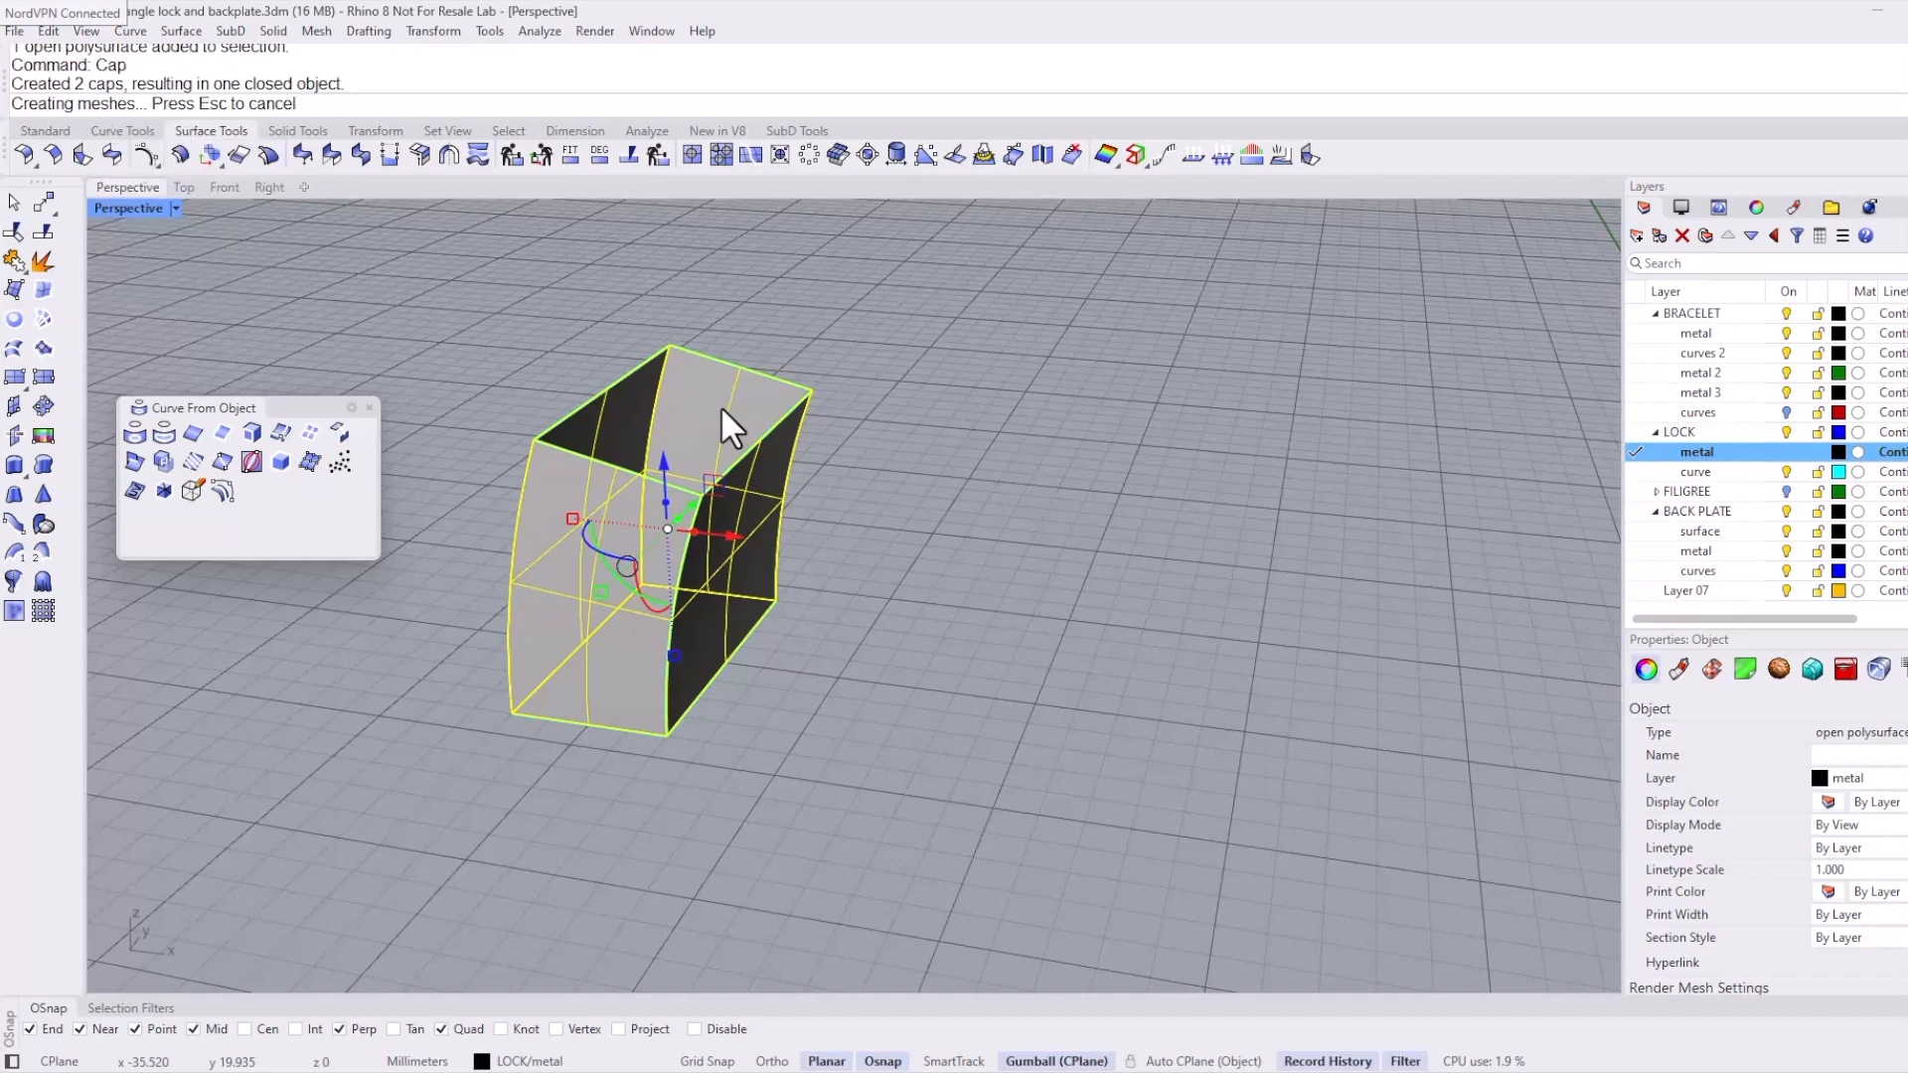
key(Escape)
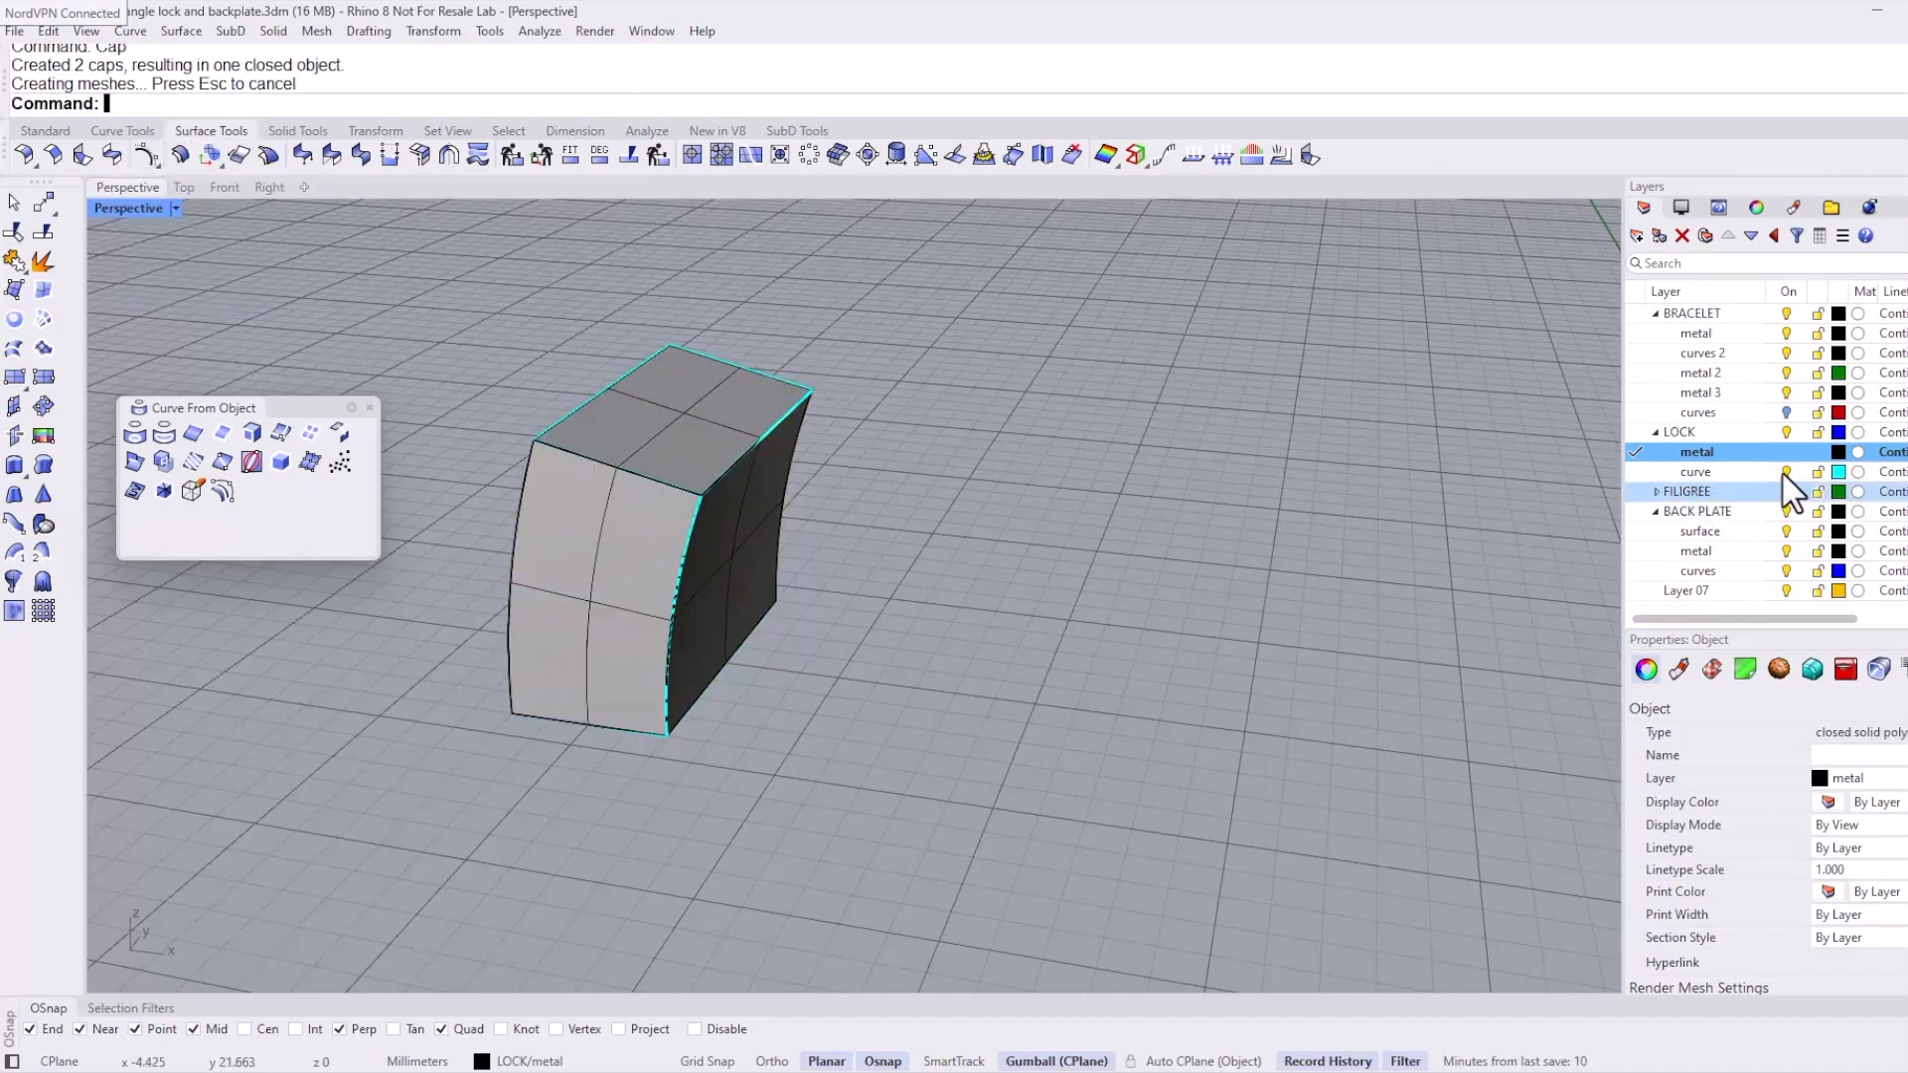
click(1784, 473)
Step: Shell the closed lock body with a thickness of 0.7 mm, removing its lower face
right_drag(801, 403, 790, 450)
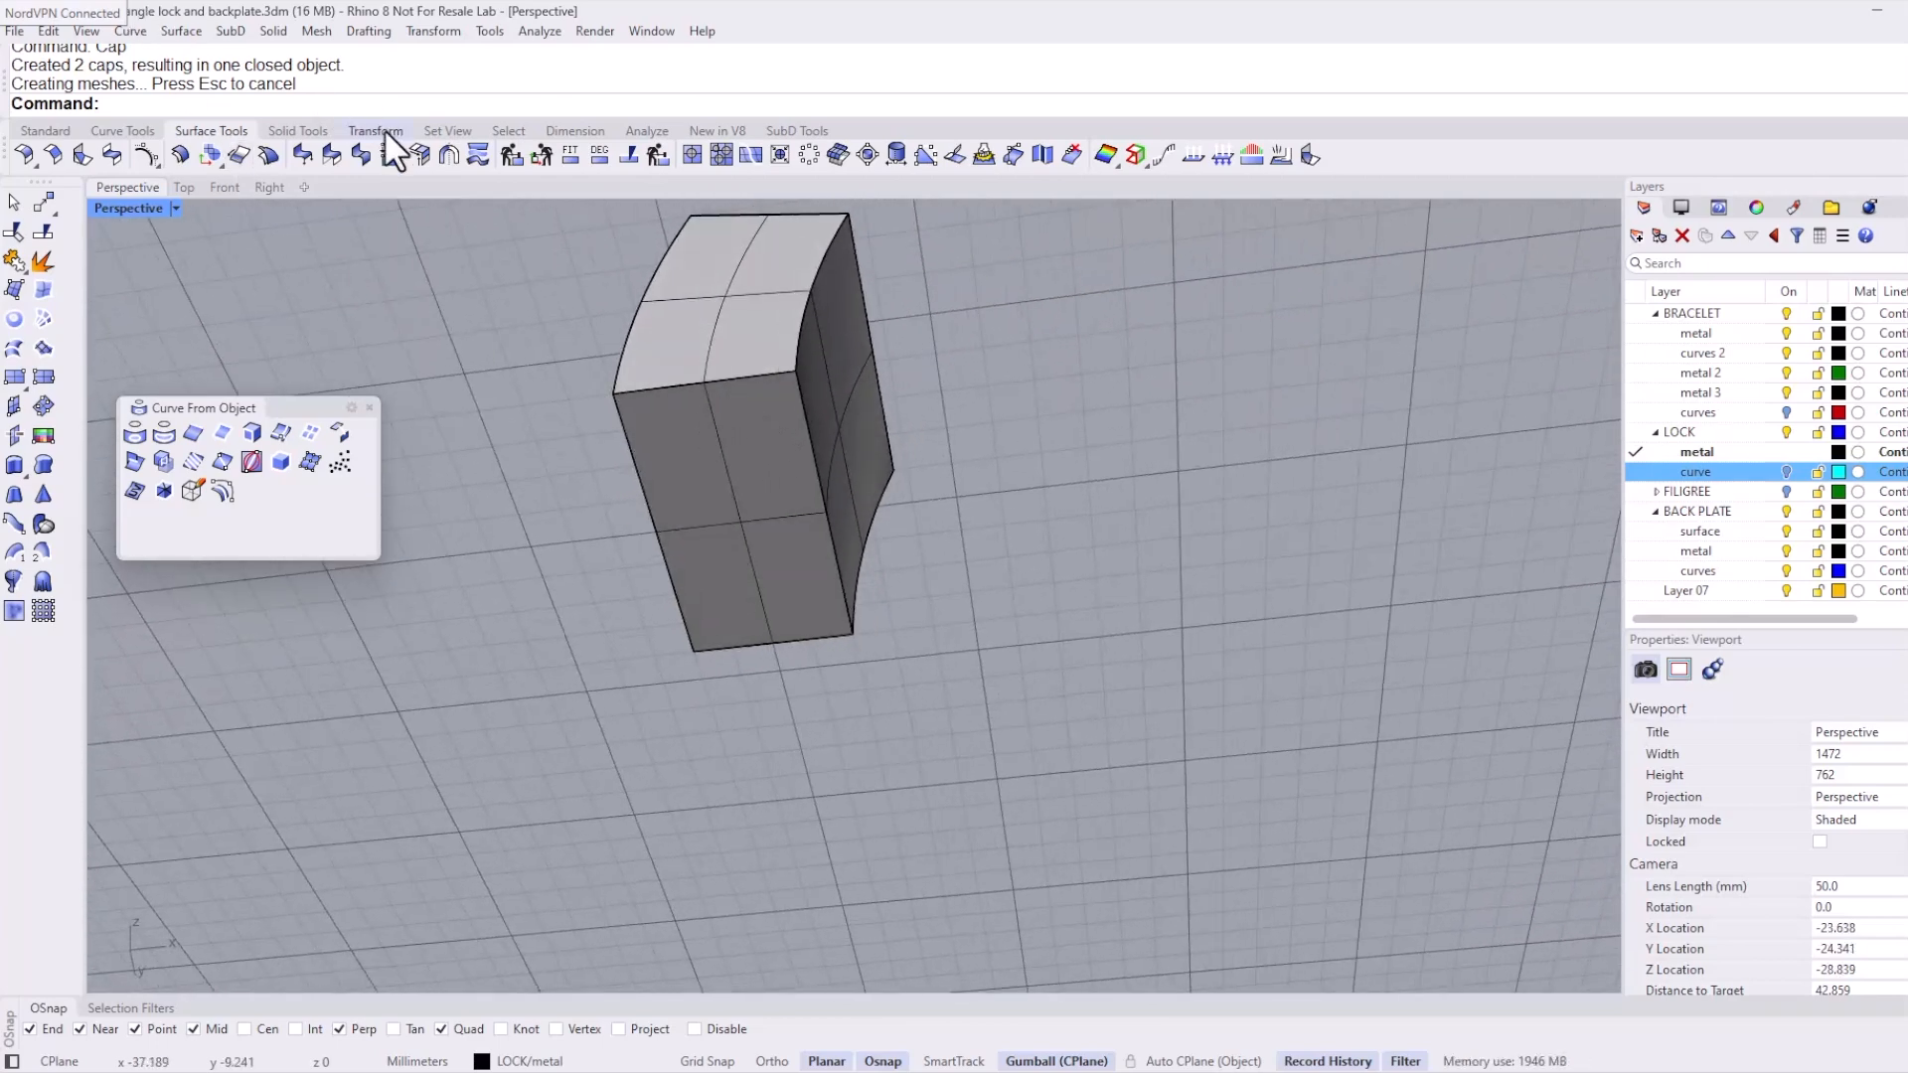
click(316, 130)
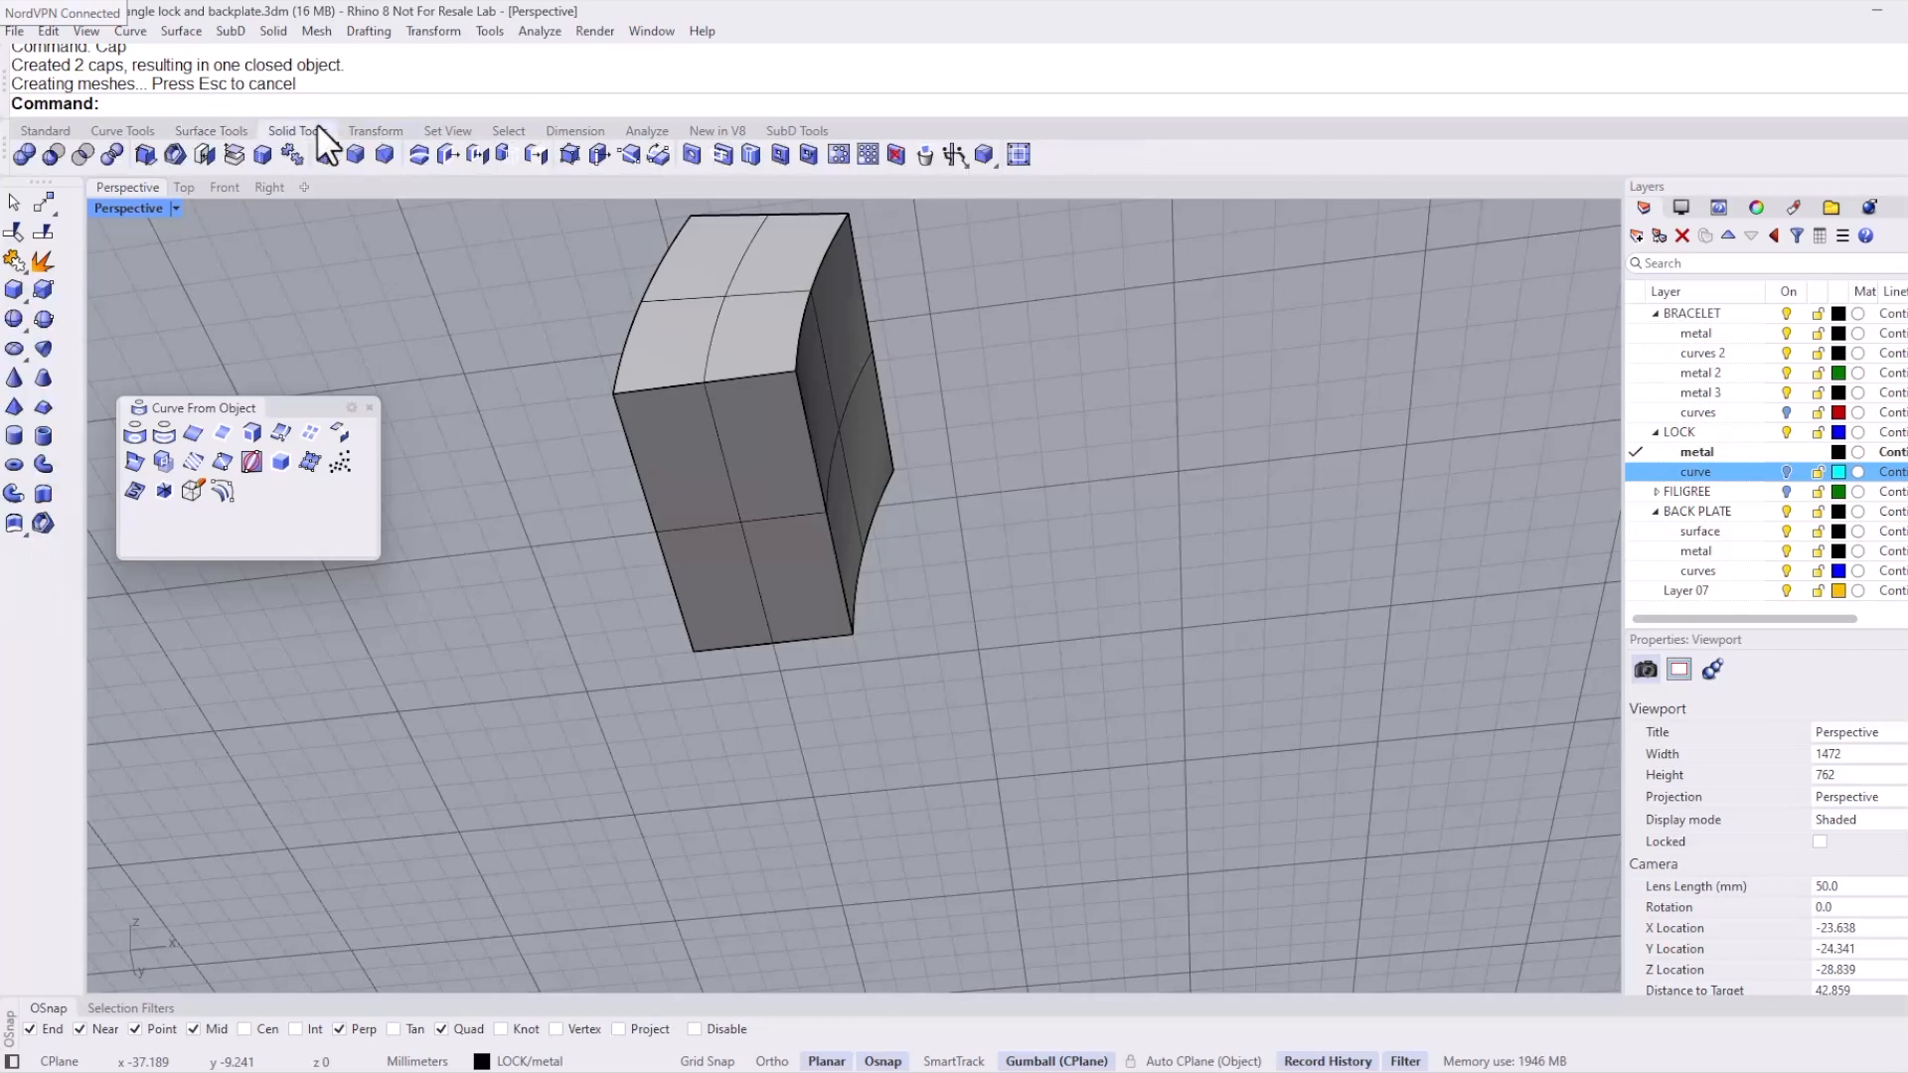
click(176, 154)
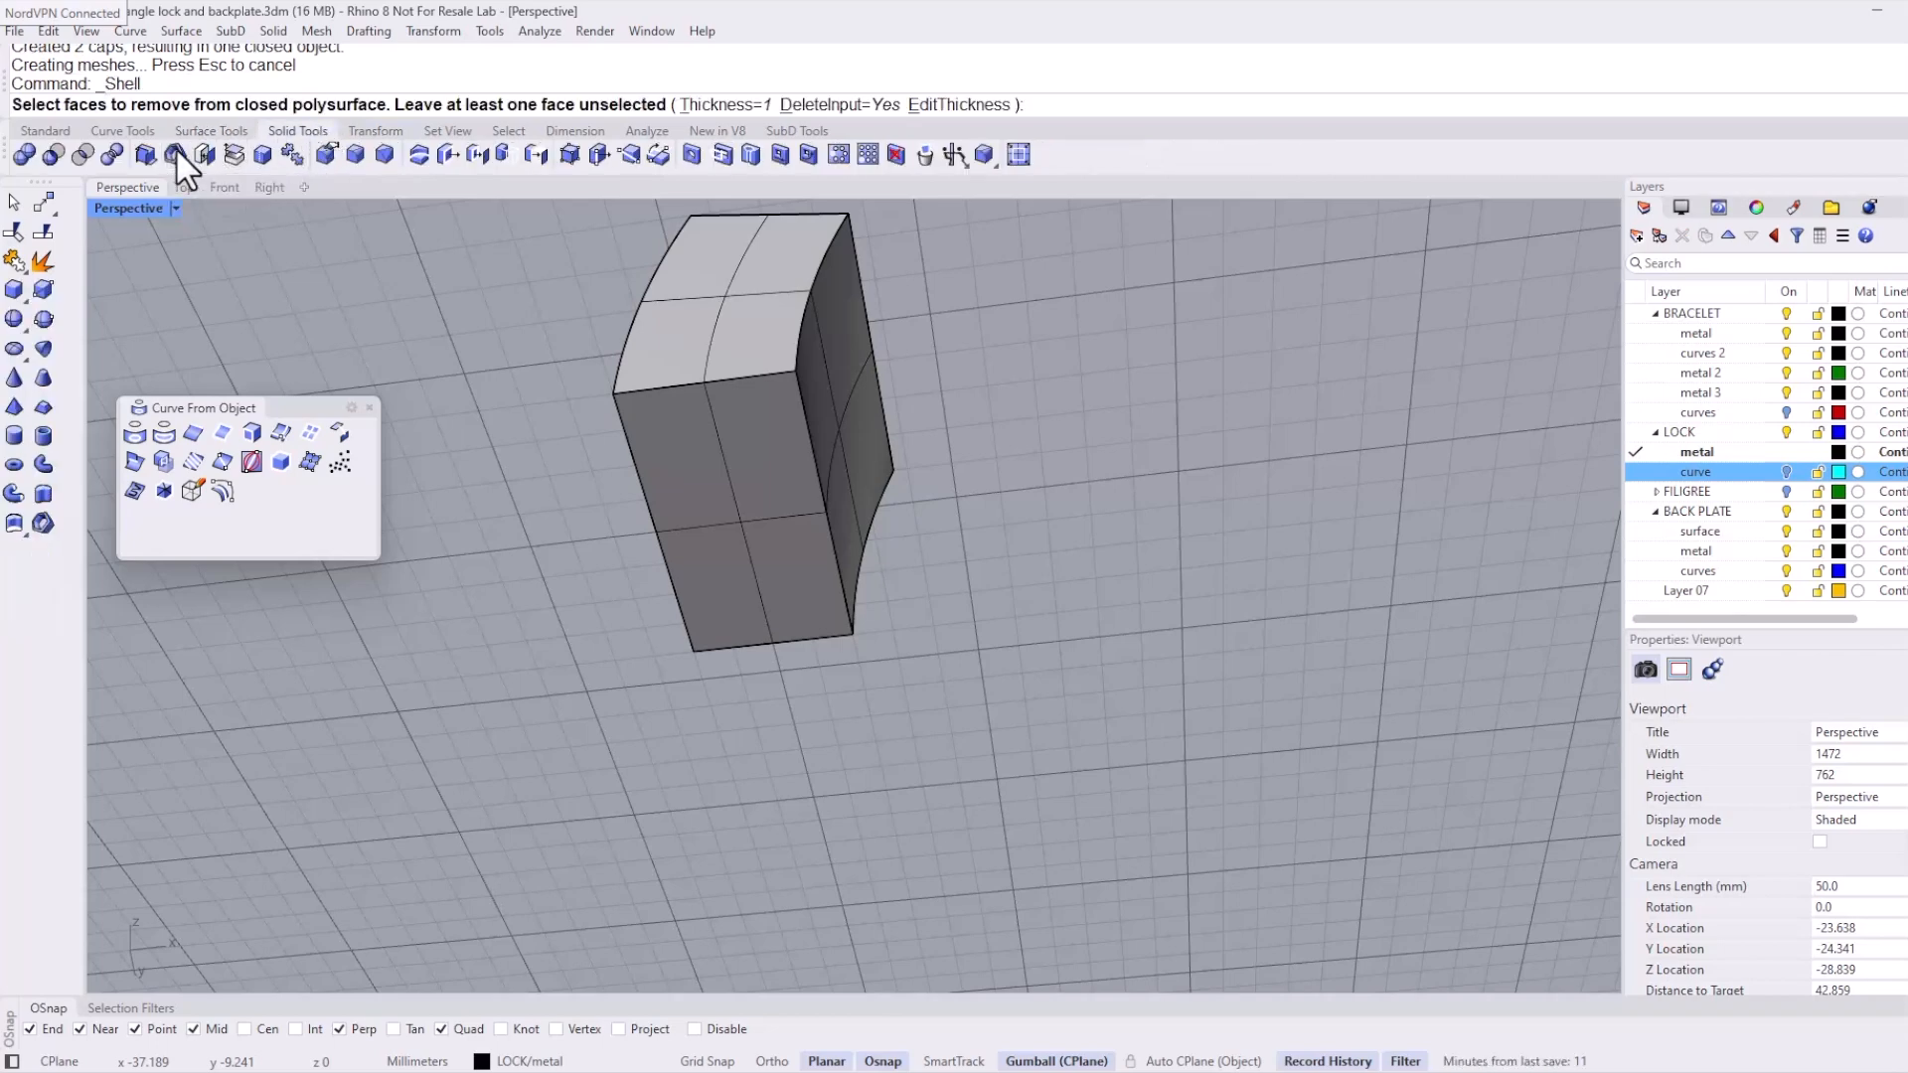
click(724, 439)
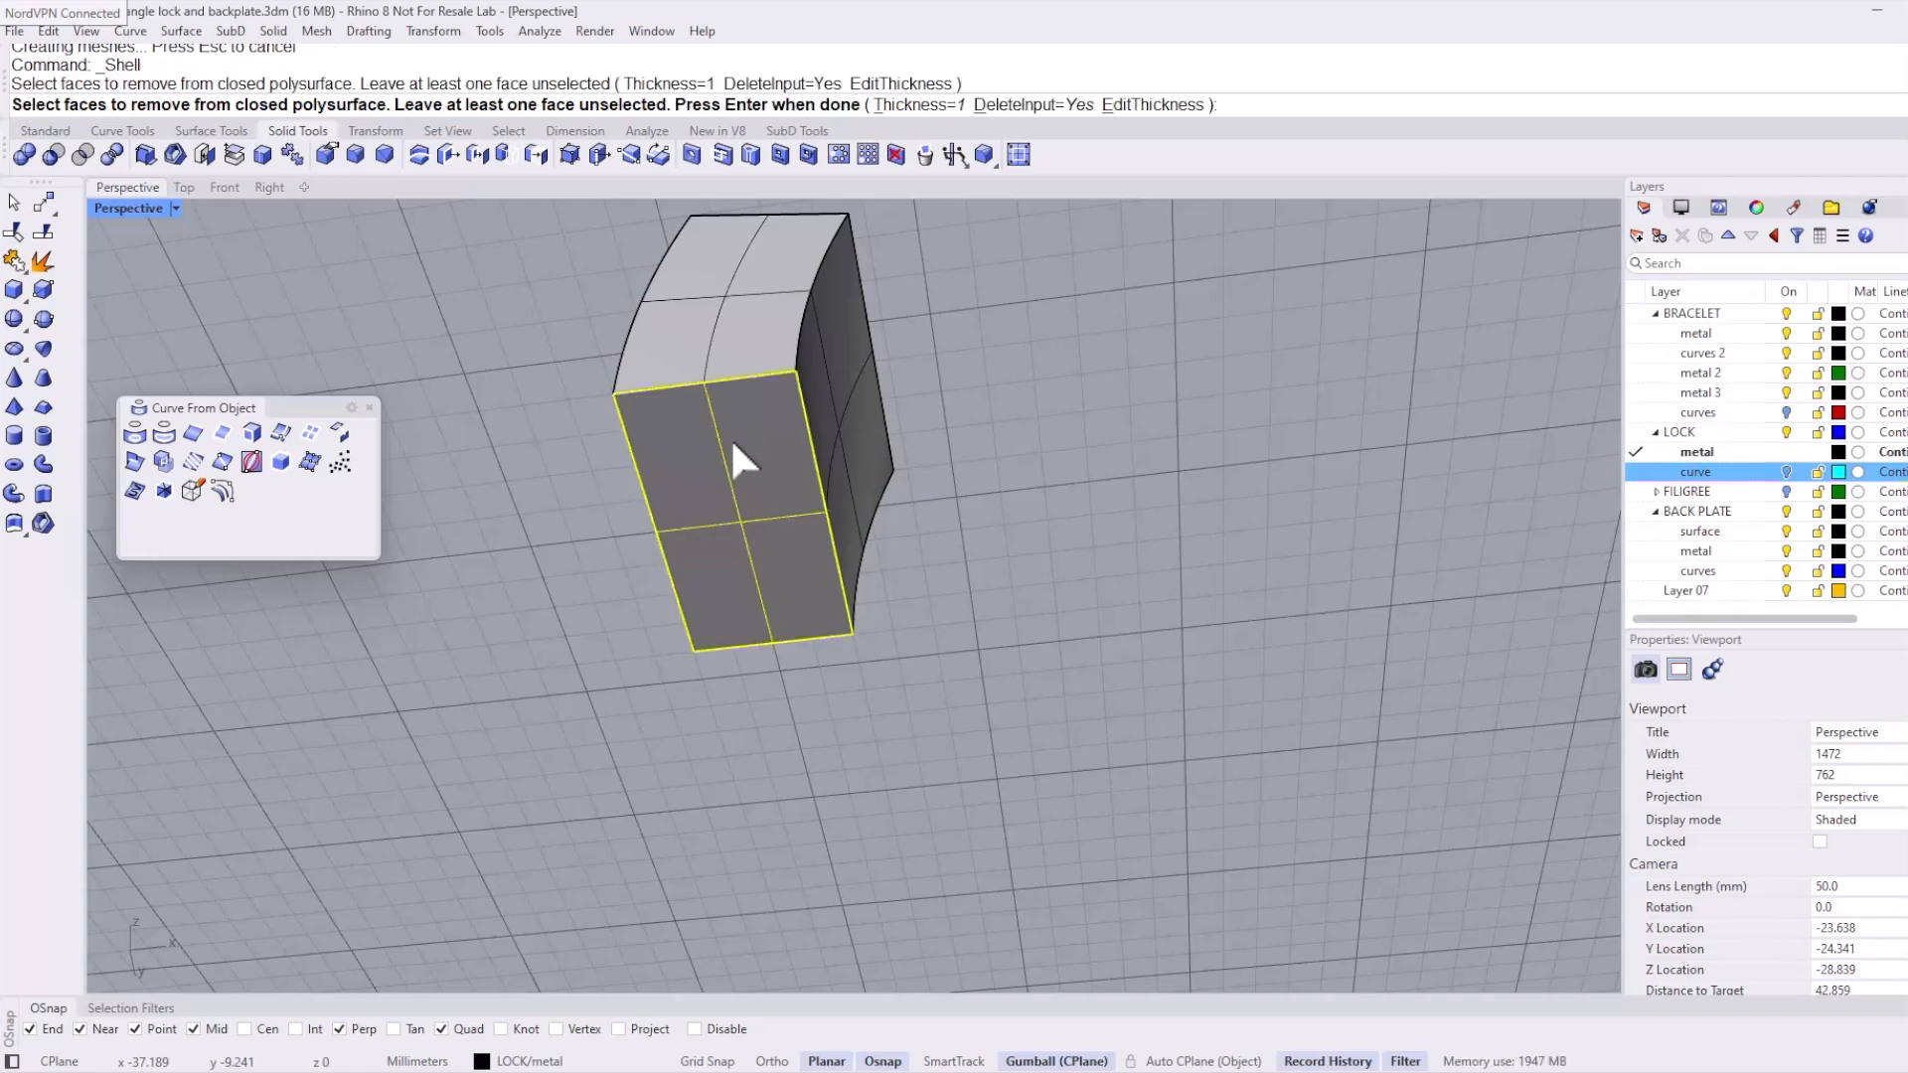
key(Return)
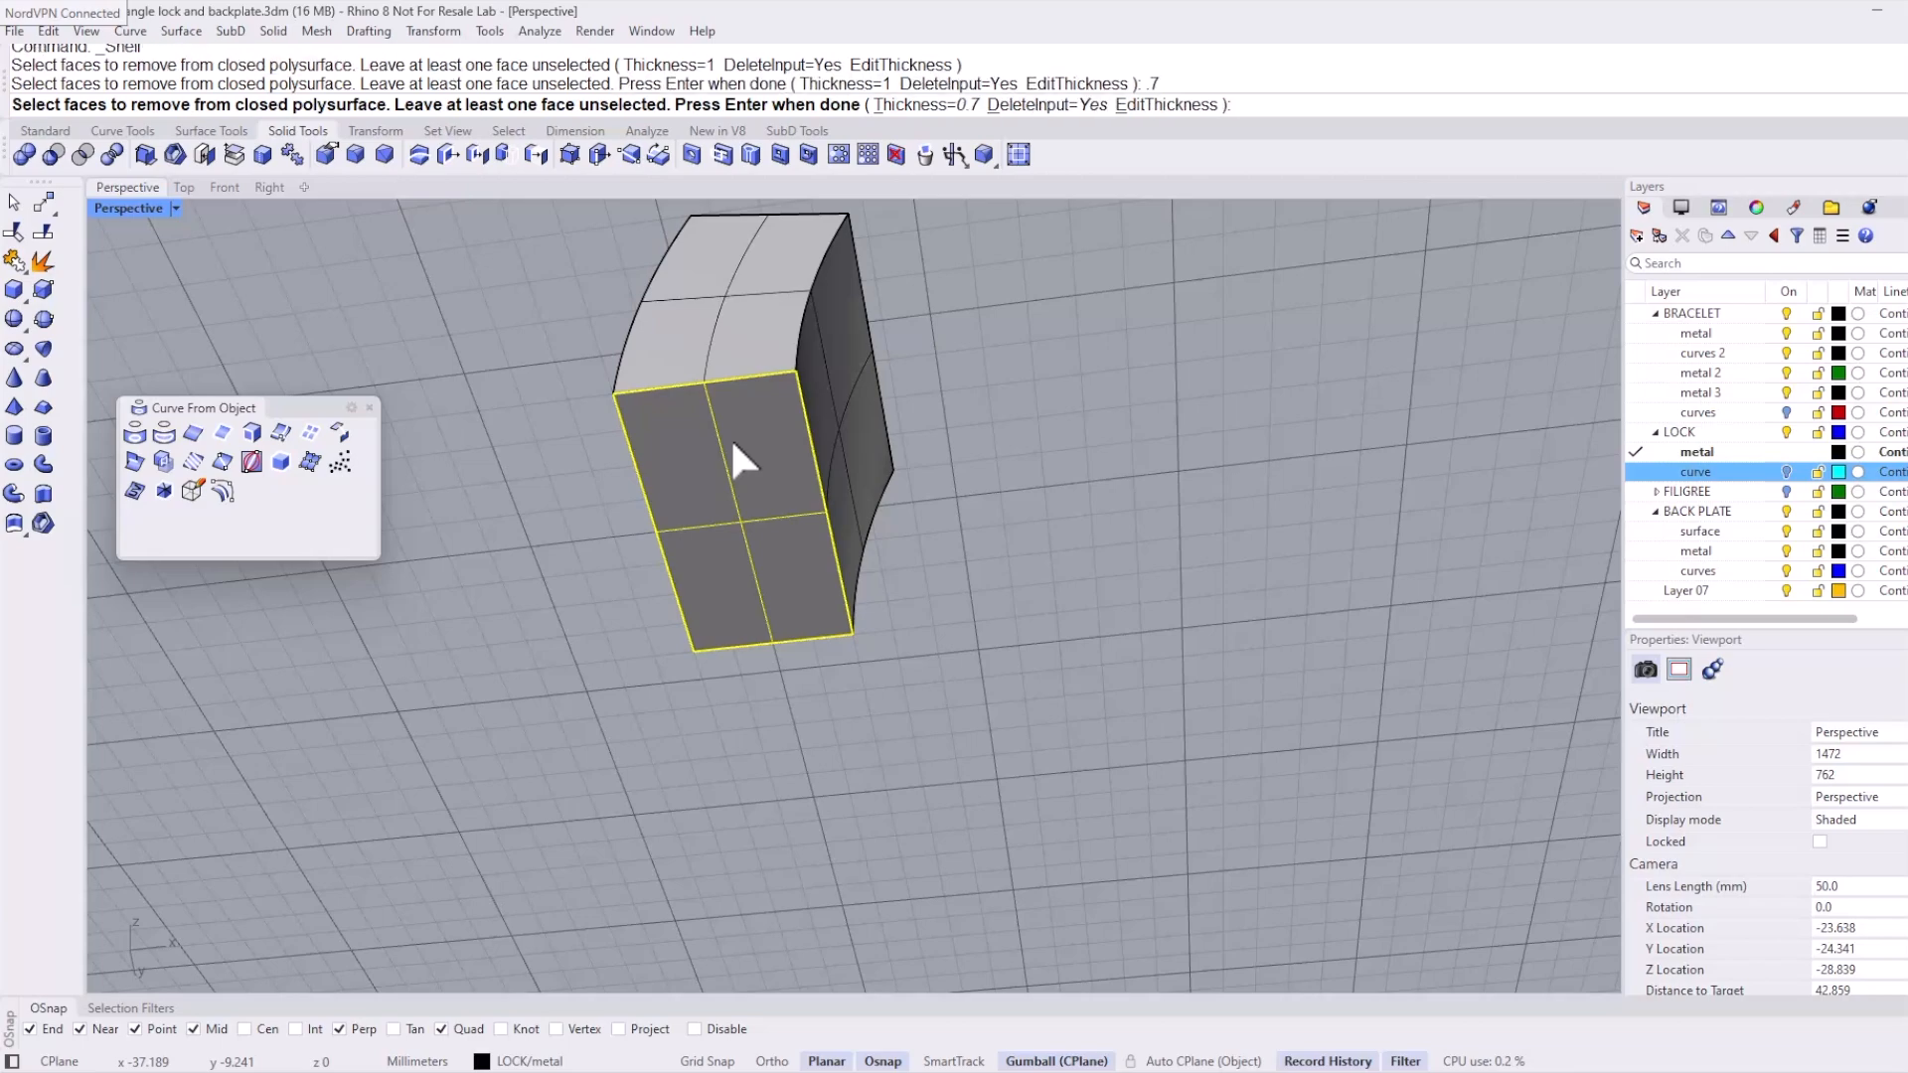
key(Return)
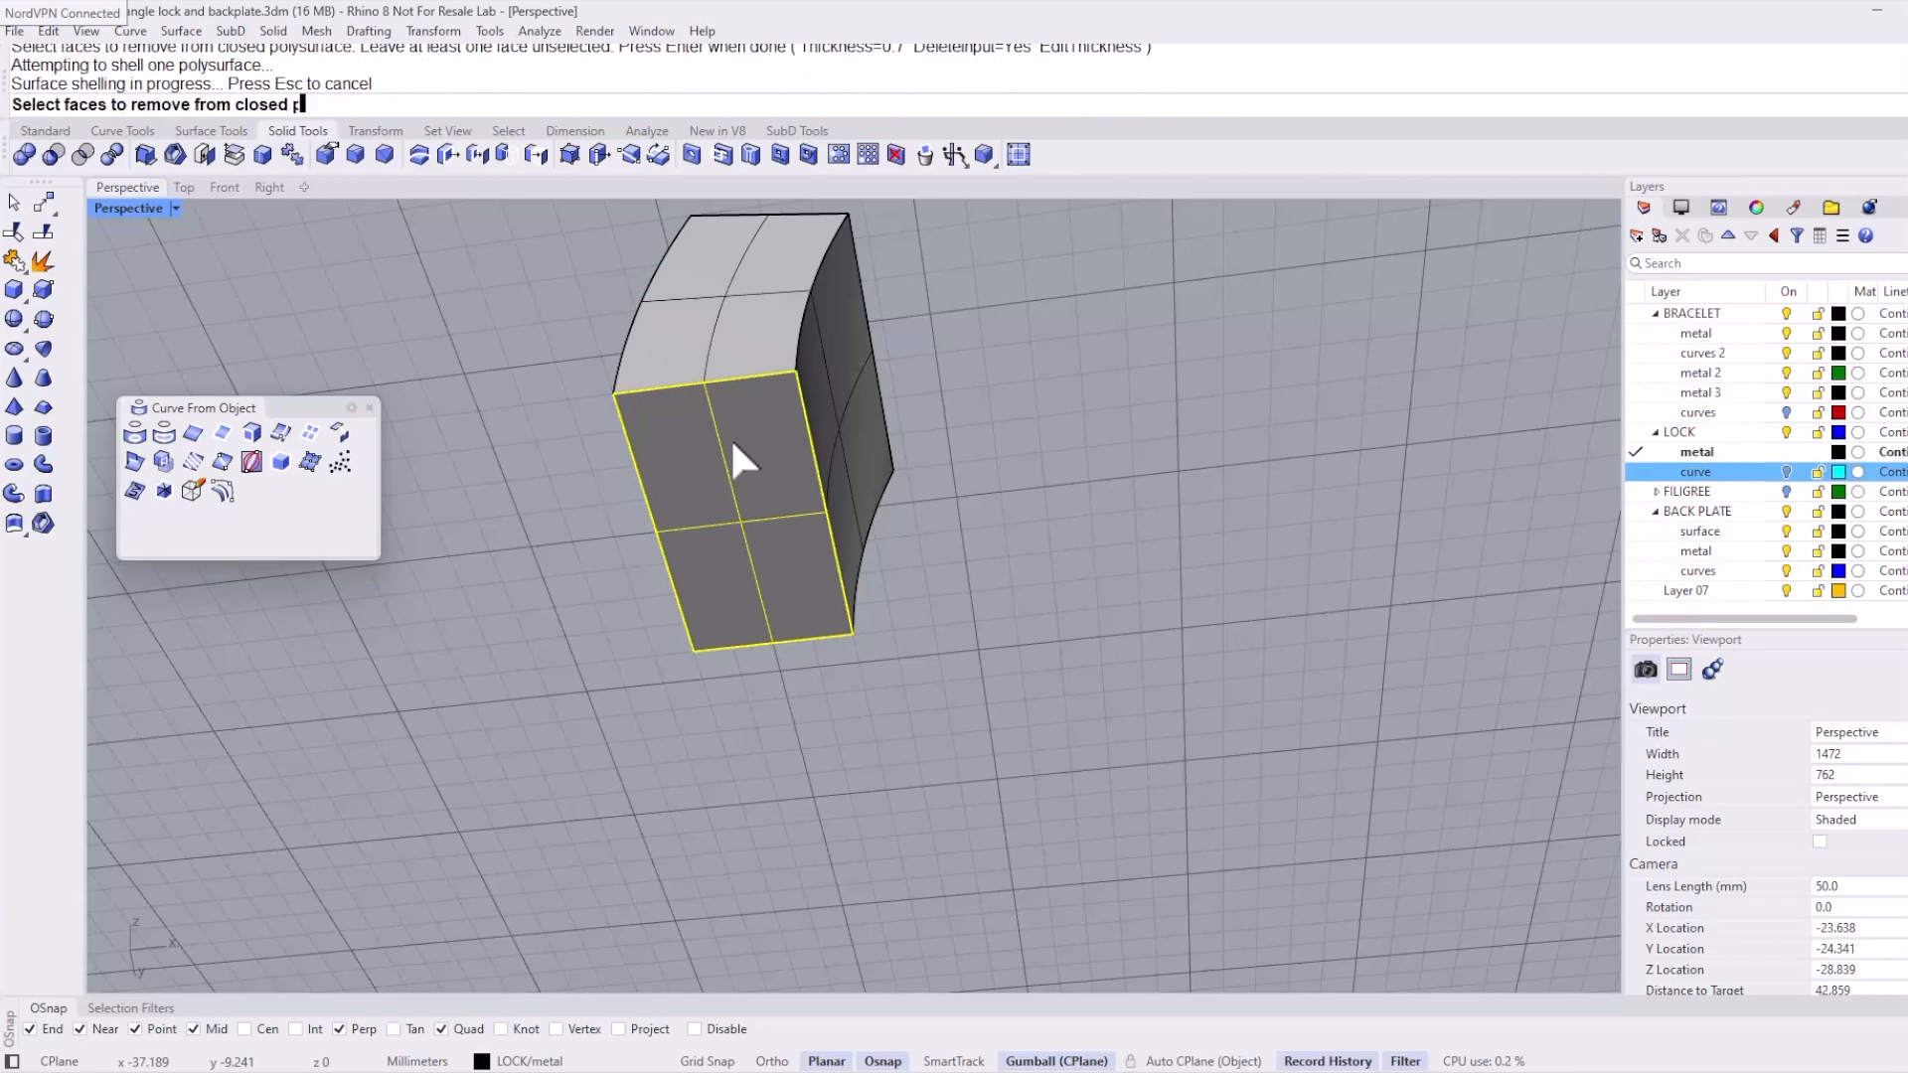
Step: Extrude the long outer edge of the shell's open lower face partway across the opening
scroll(731, 437, down, 4)
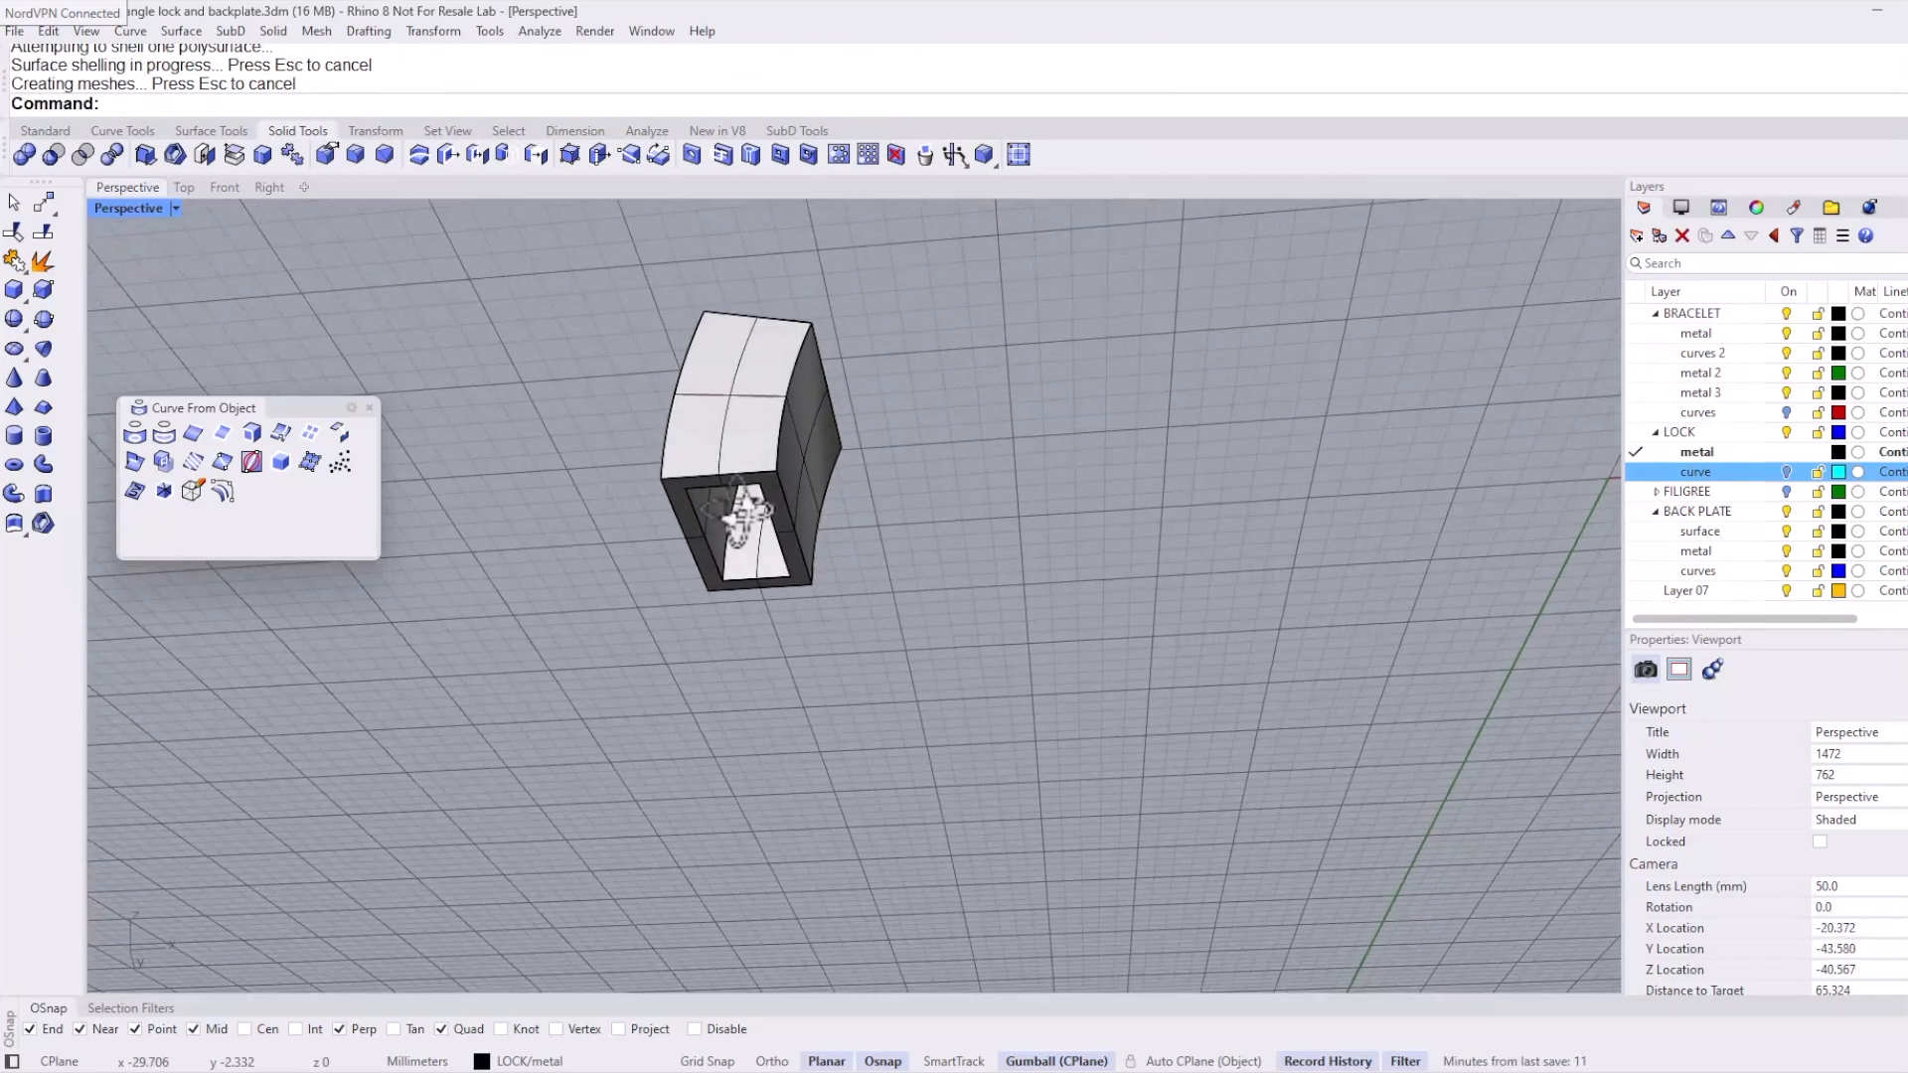
scroll(733, 437, up, 6)
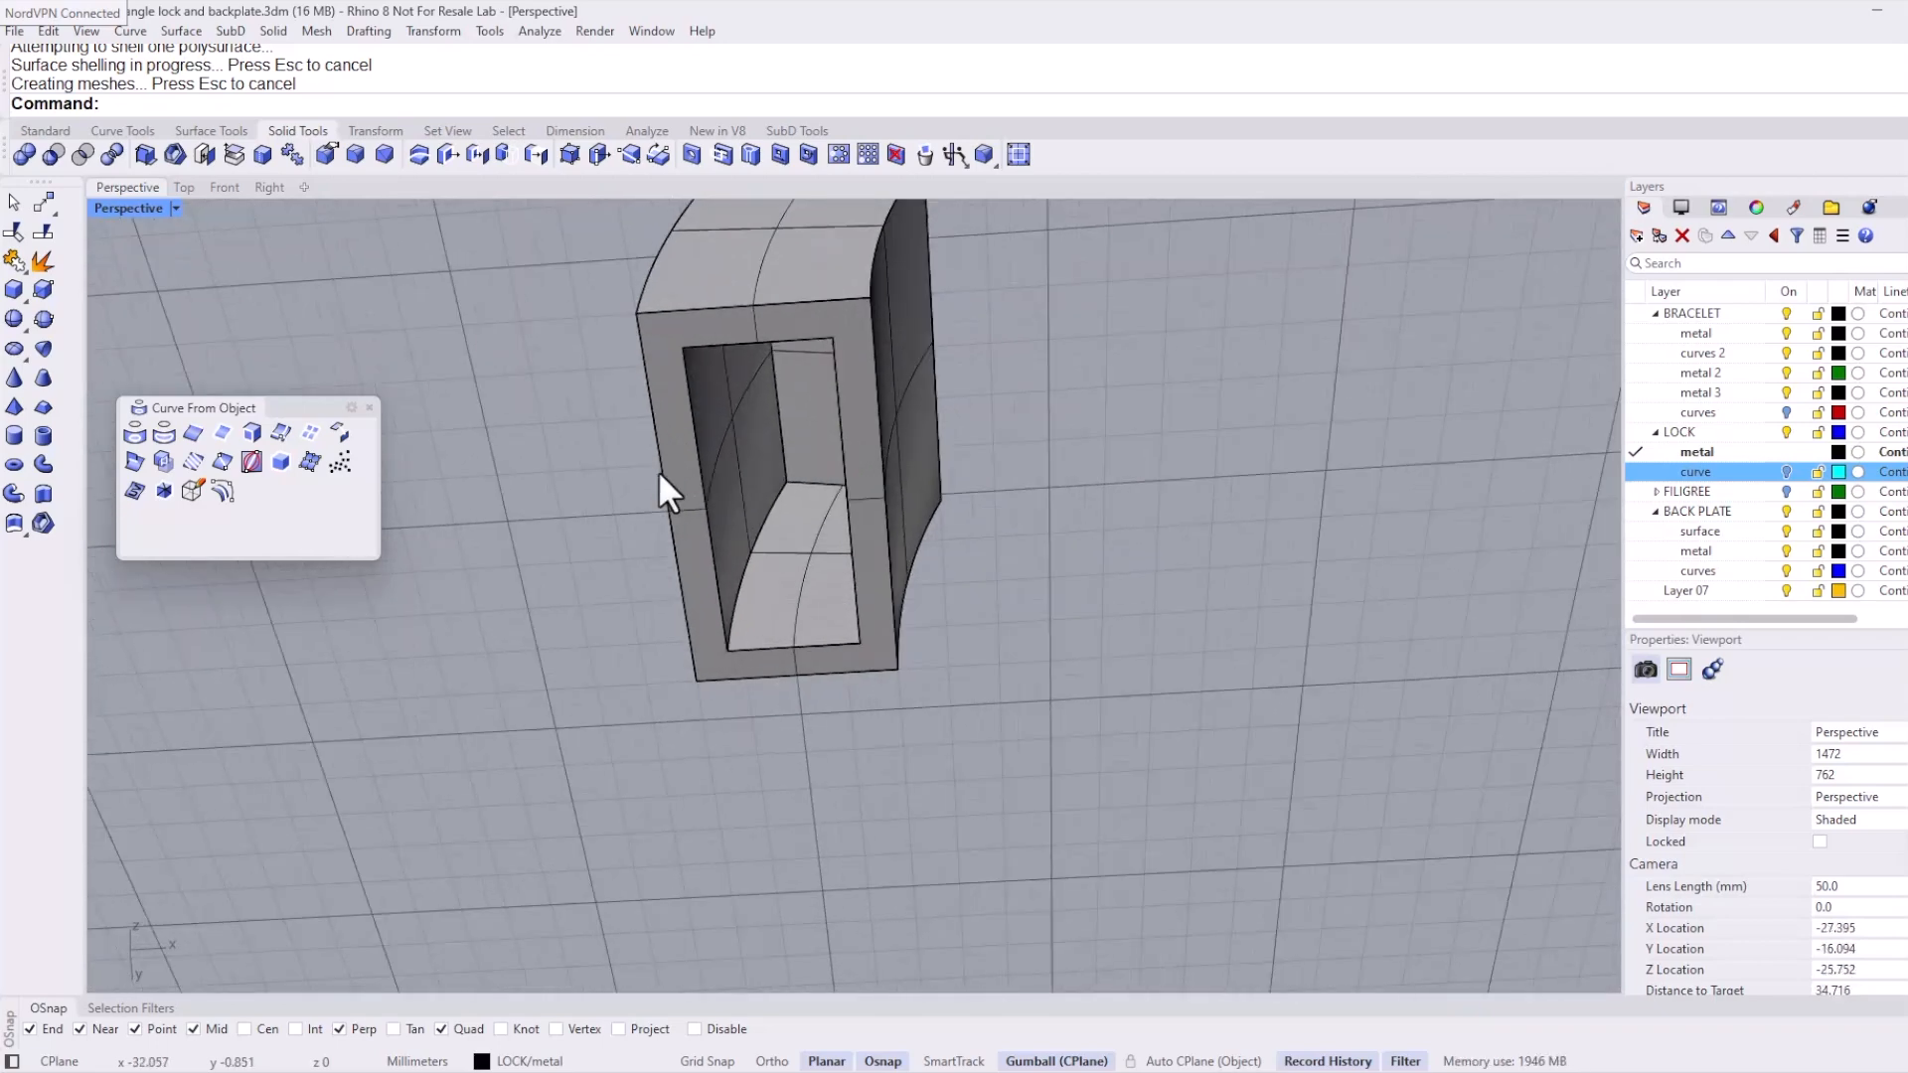
ctrl+shift+click(662, 470)
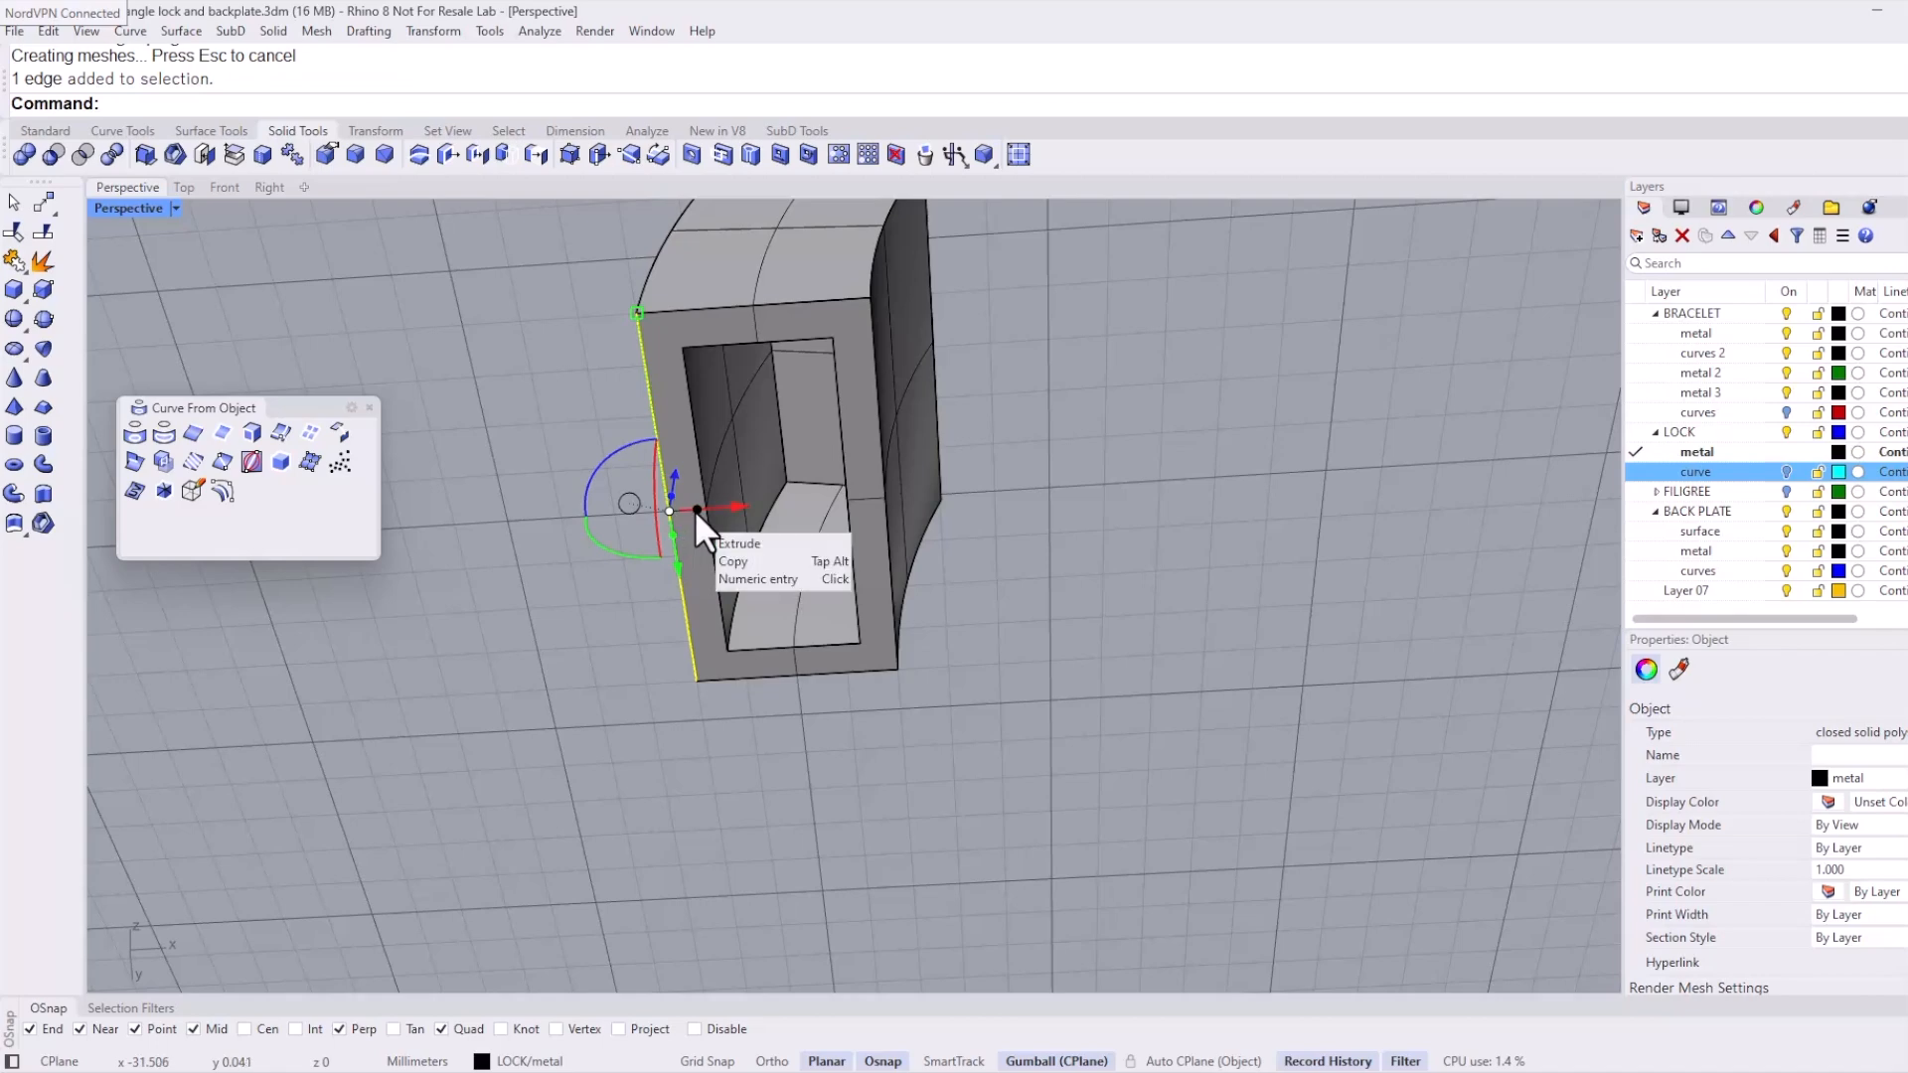
drag(698, 507, 787, 497)
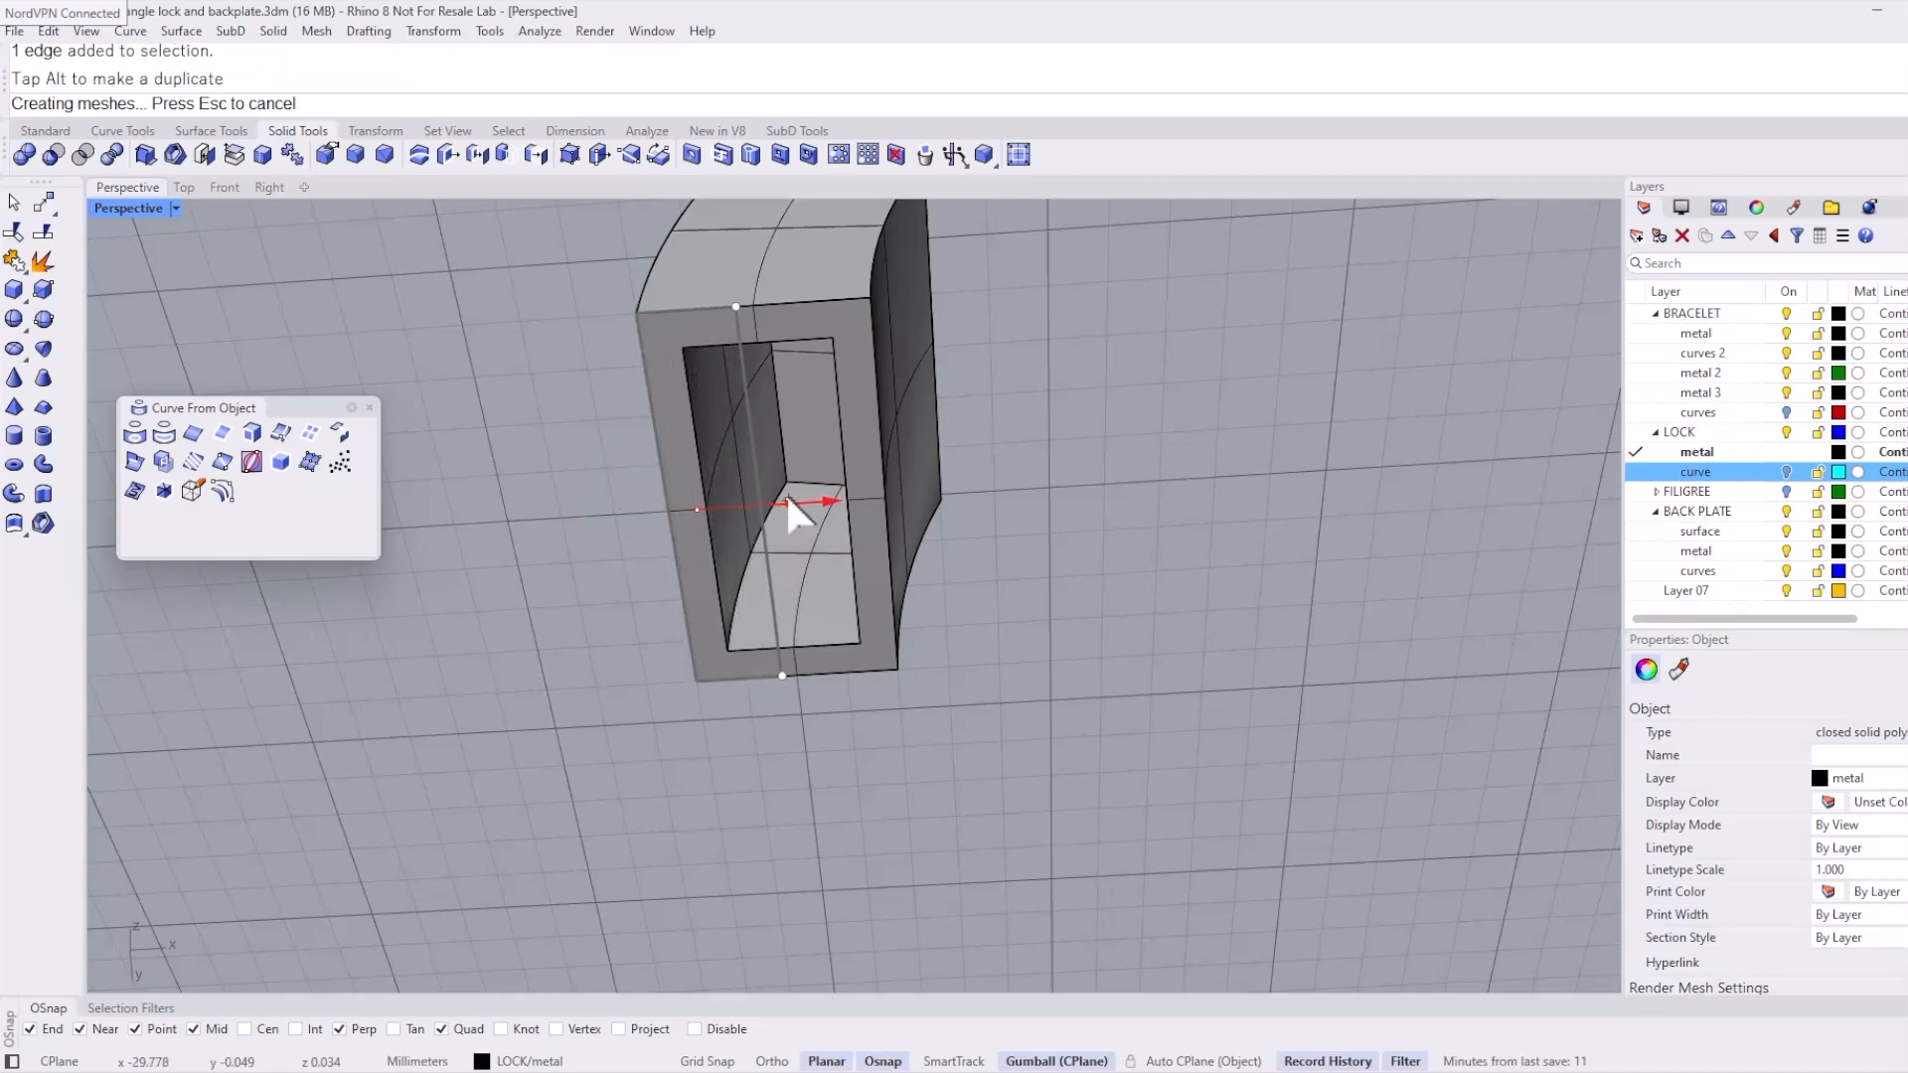
Step: Give the extruded strip thickness and scale the solid plate slightly within the lock body
right_drag(801, 469, 833, 551)
click(1030, 565)
click(841, 479)
drag(833, 551, 841, 515)
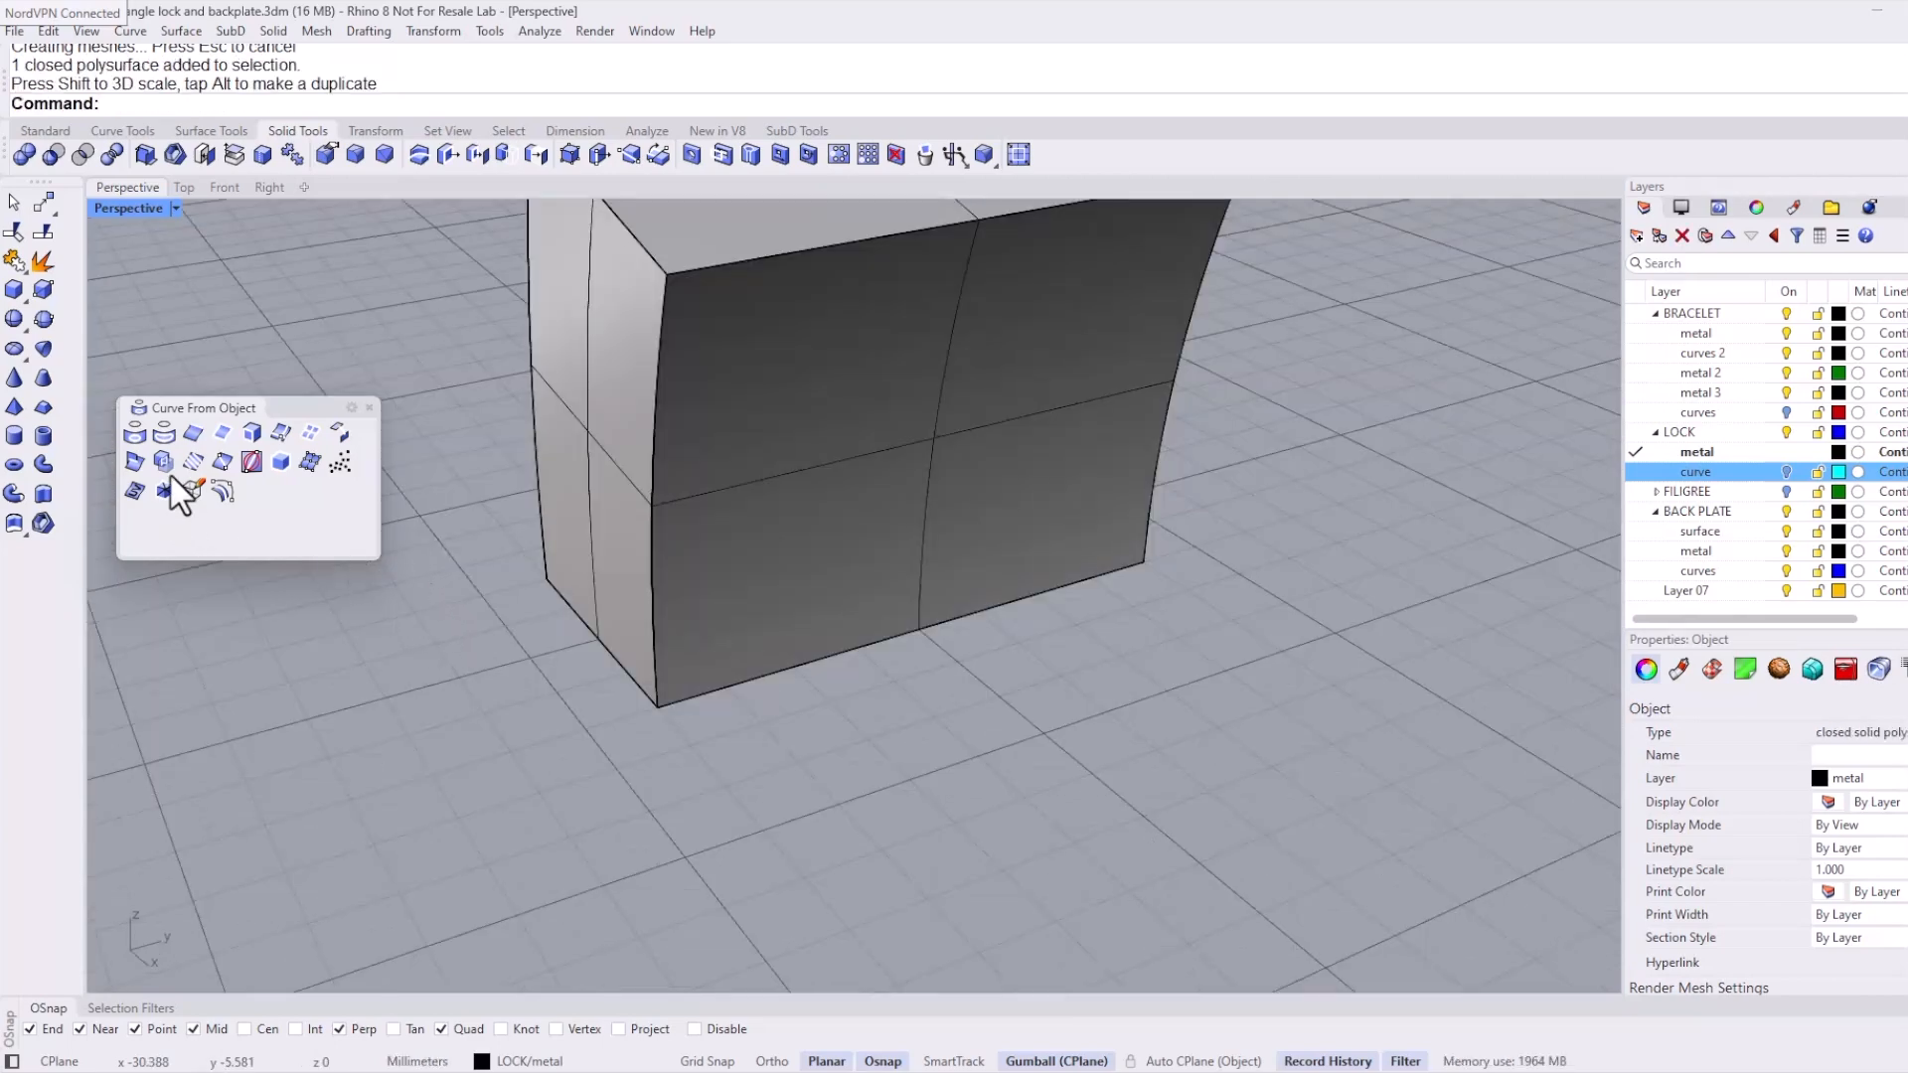
key(Escape)
Step: Boolean-union the plate across the lower opening with the shelled lock body
click(24, 154)
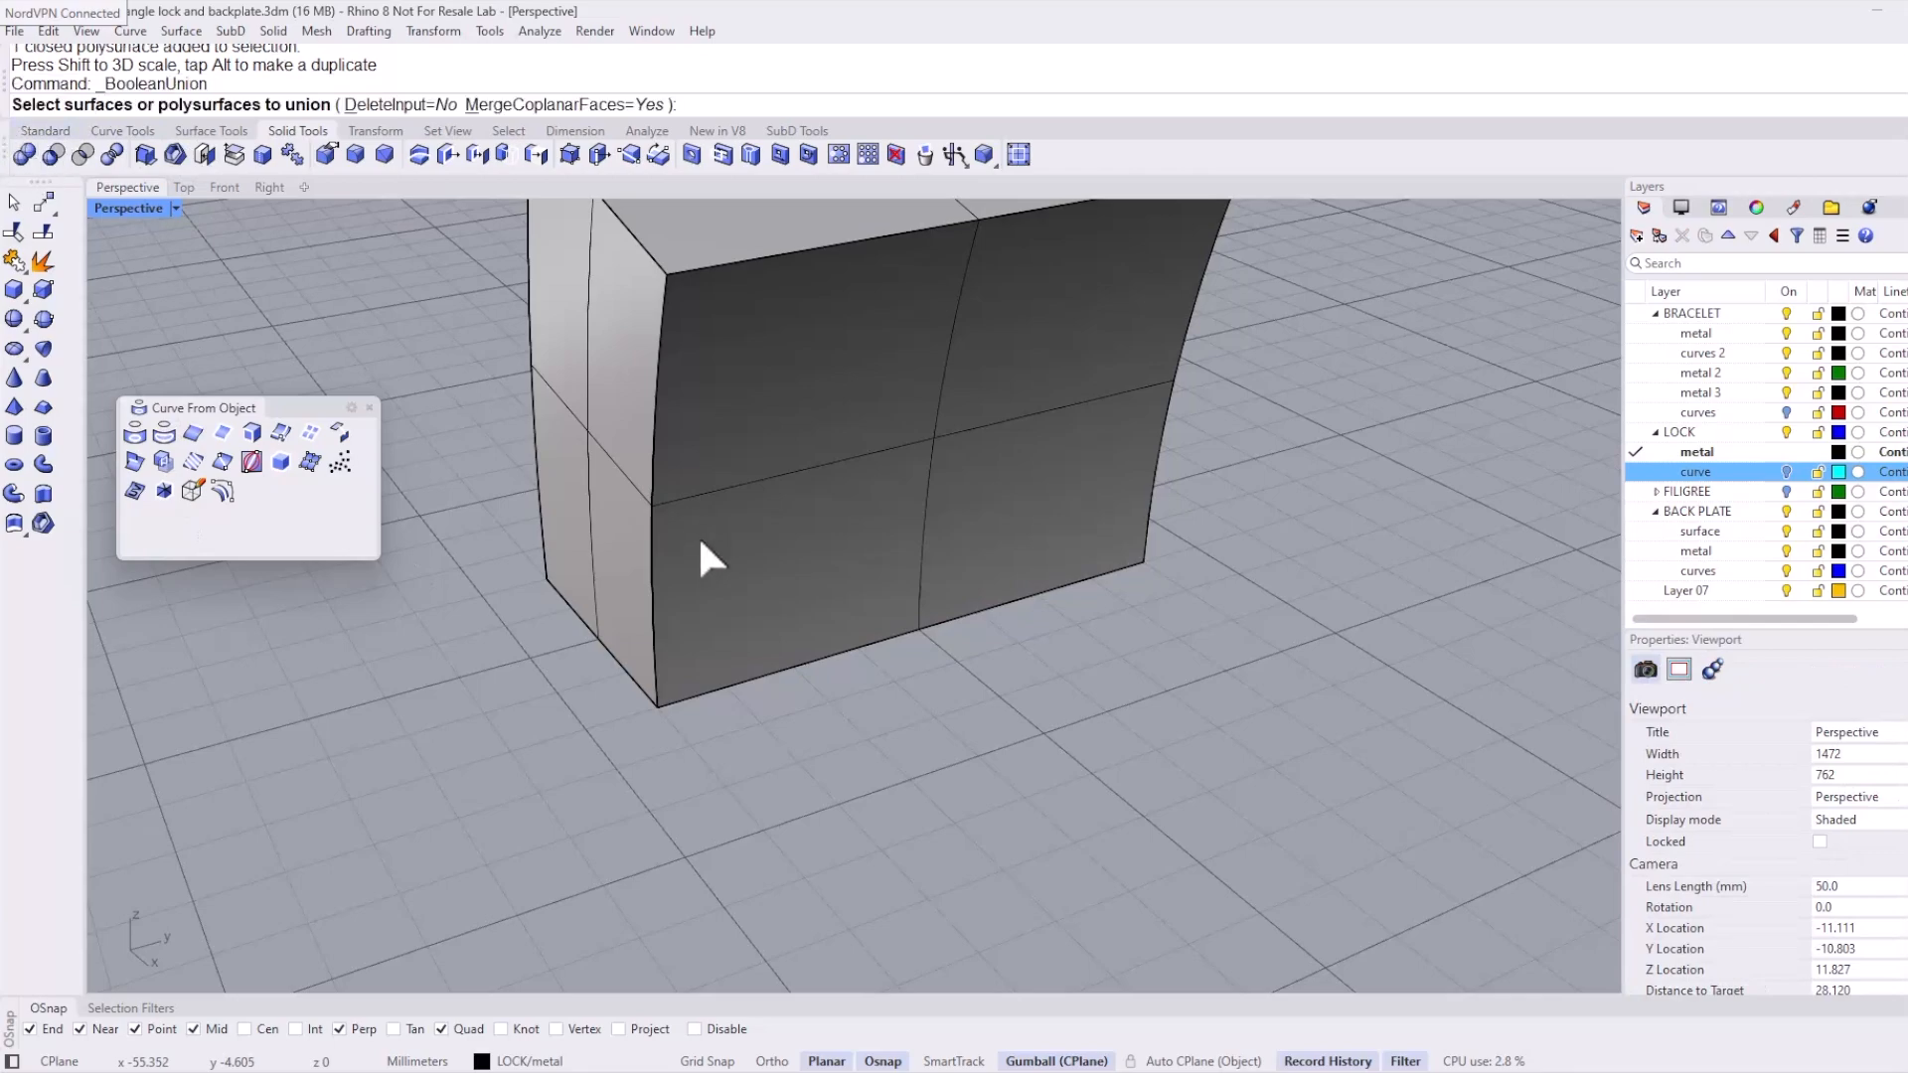
click(700, 543)
right_drag(700, 543, 900, 376)
click(897, 389)
key(Return)
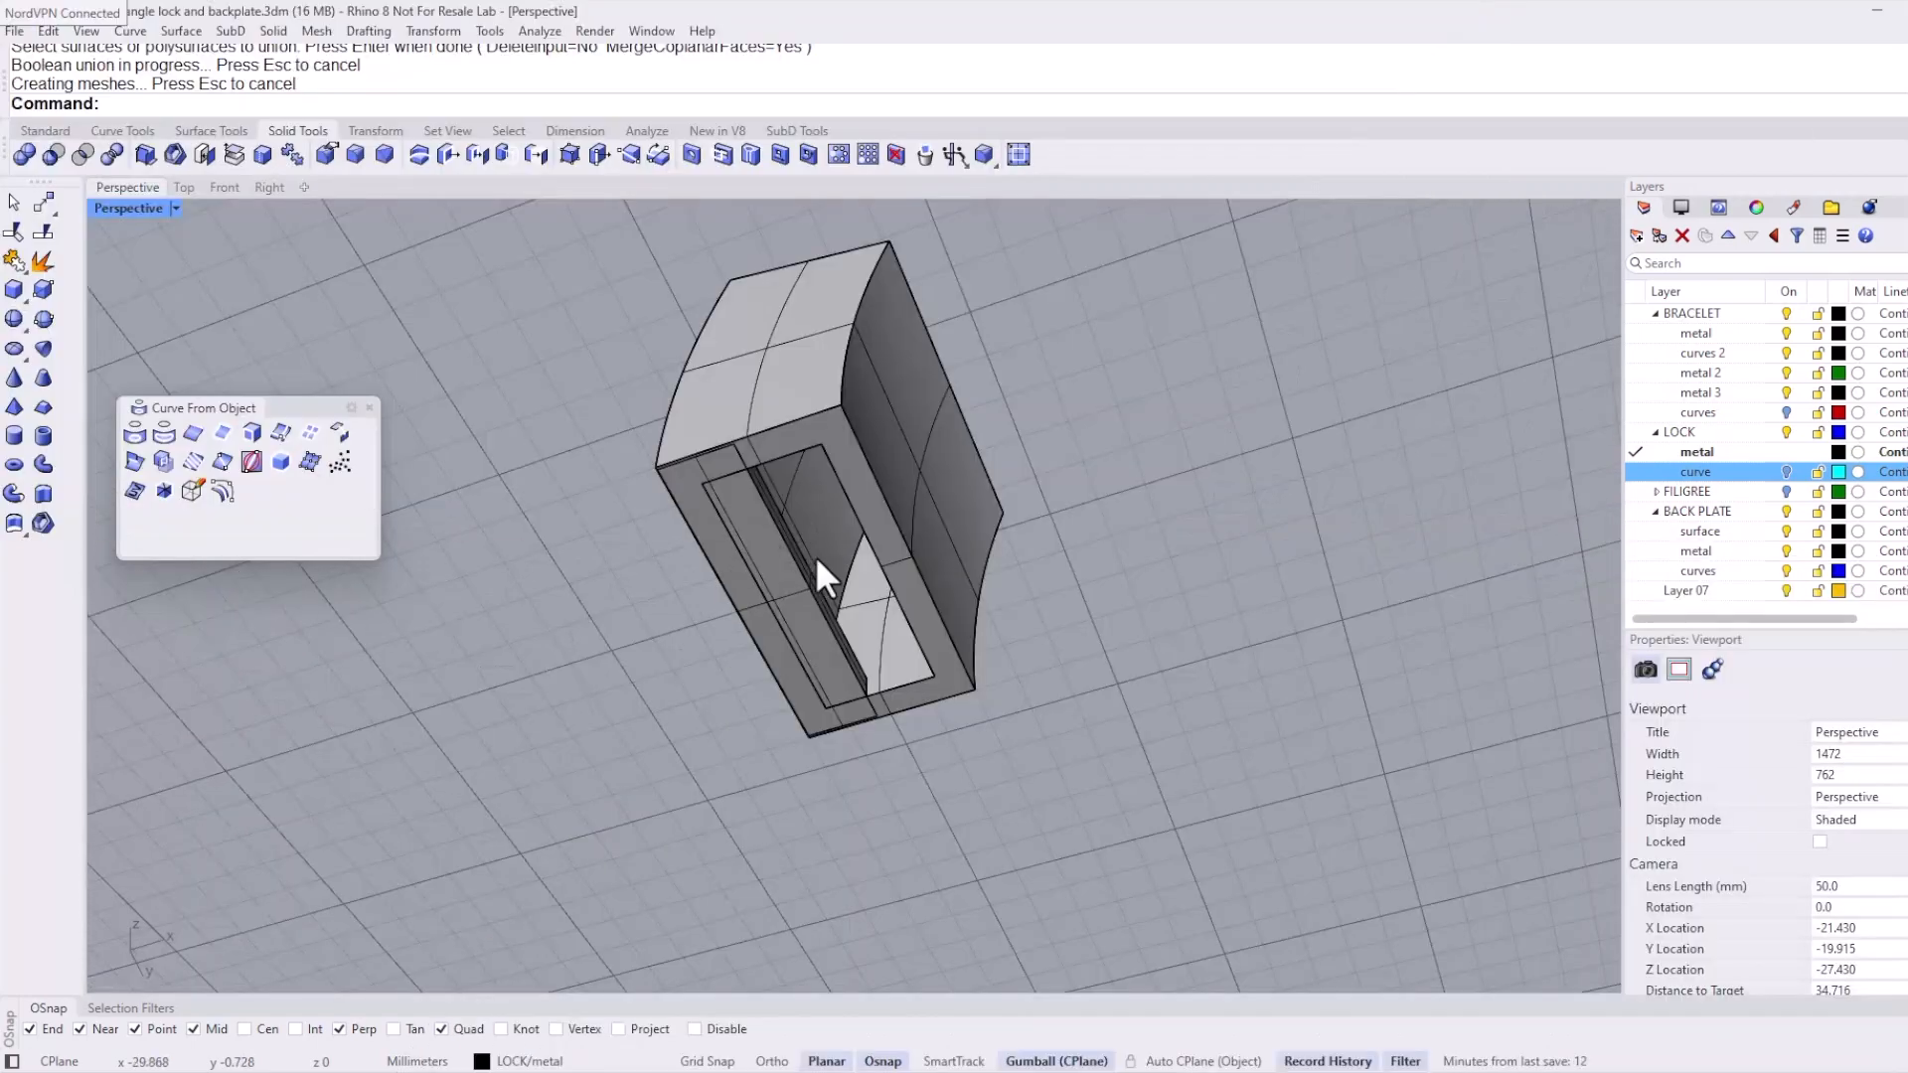
right_drag(815, 556, 738, 672)
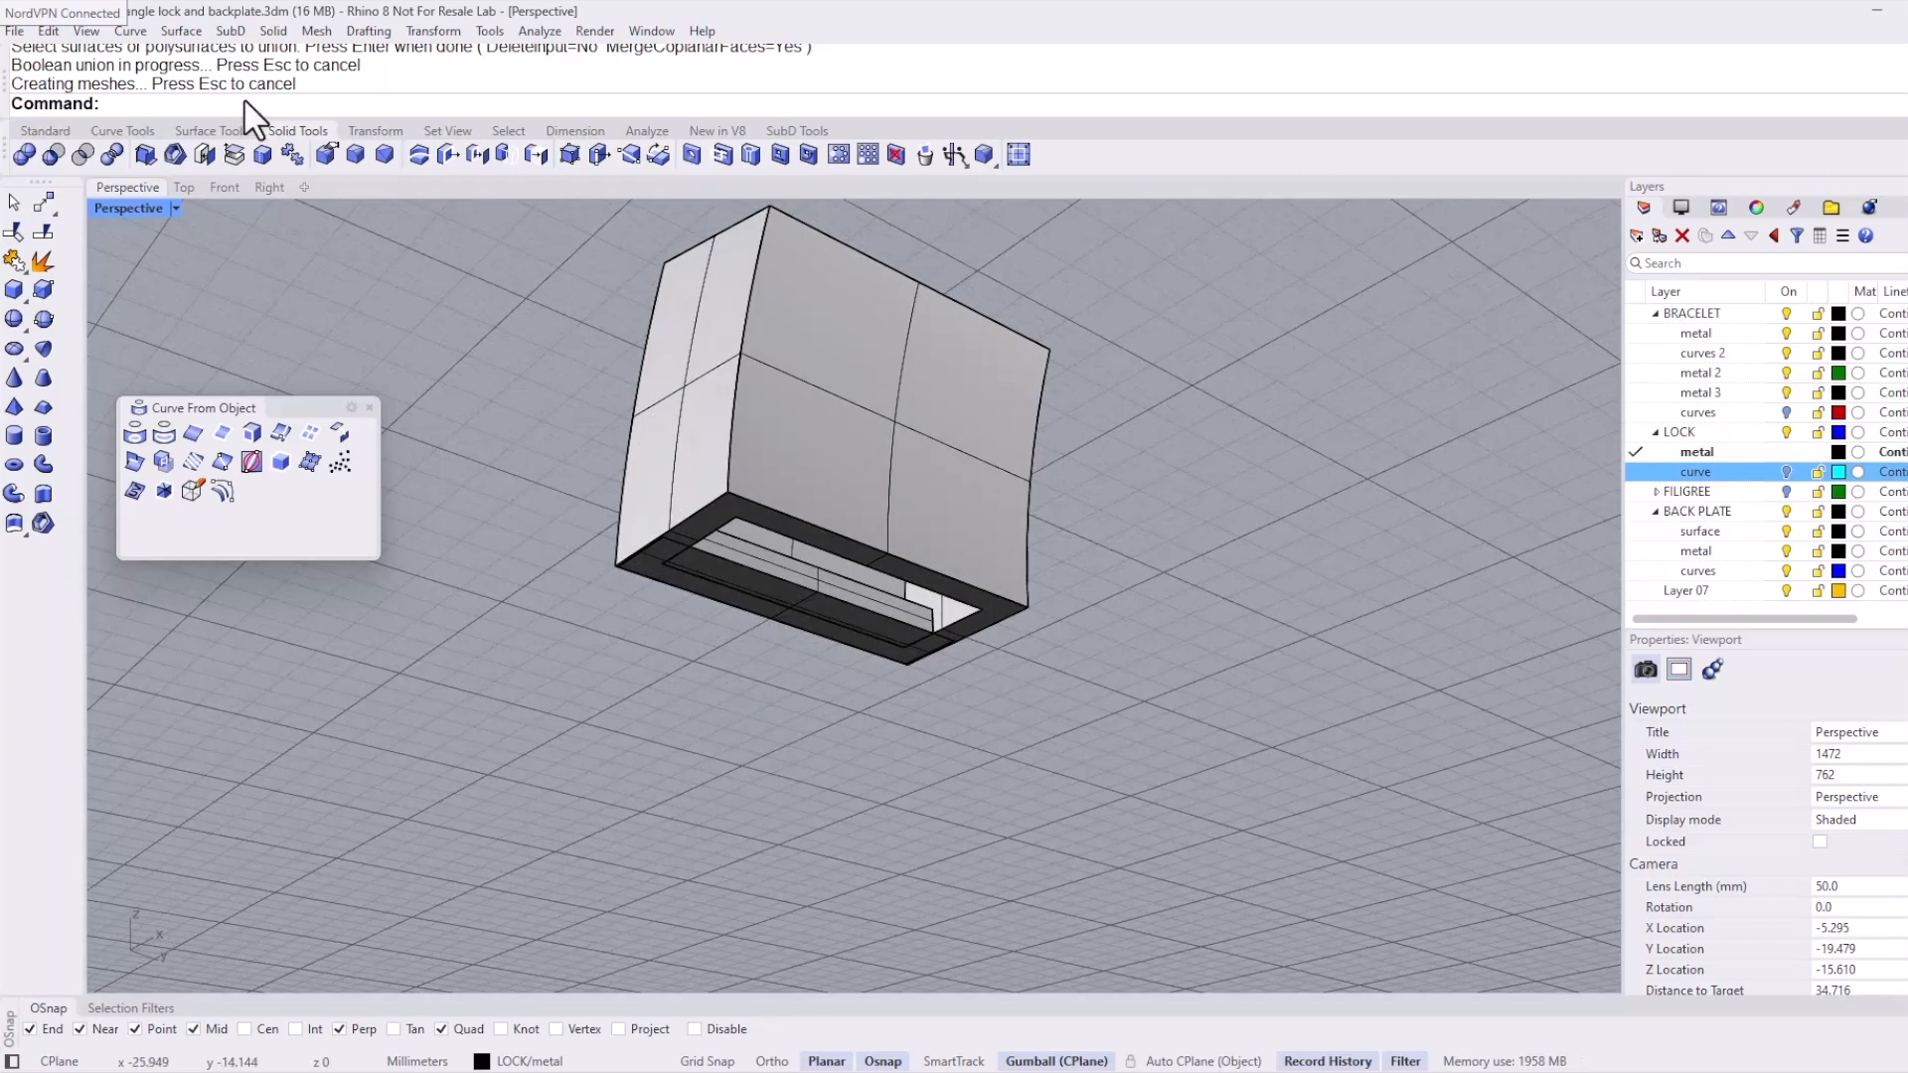
Step: On the LOCK curve layer, draw a centre rectangle 3 mm wide and about 5.3 mm tall from the midpoint of the lock's lower edge
click(268, 187)
right_drag(928, 567, 702, 567)
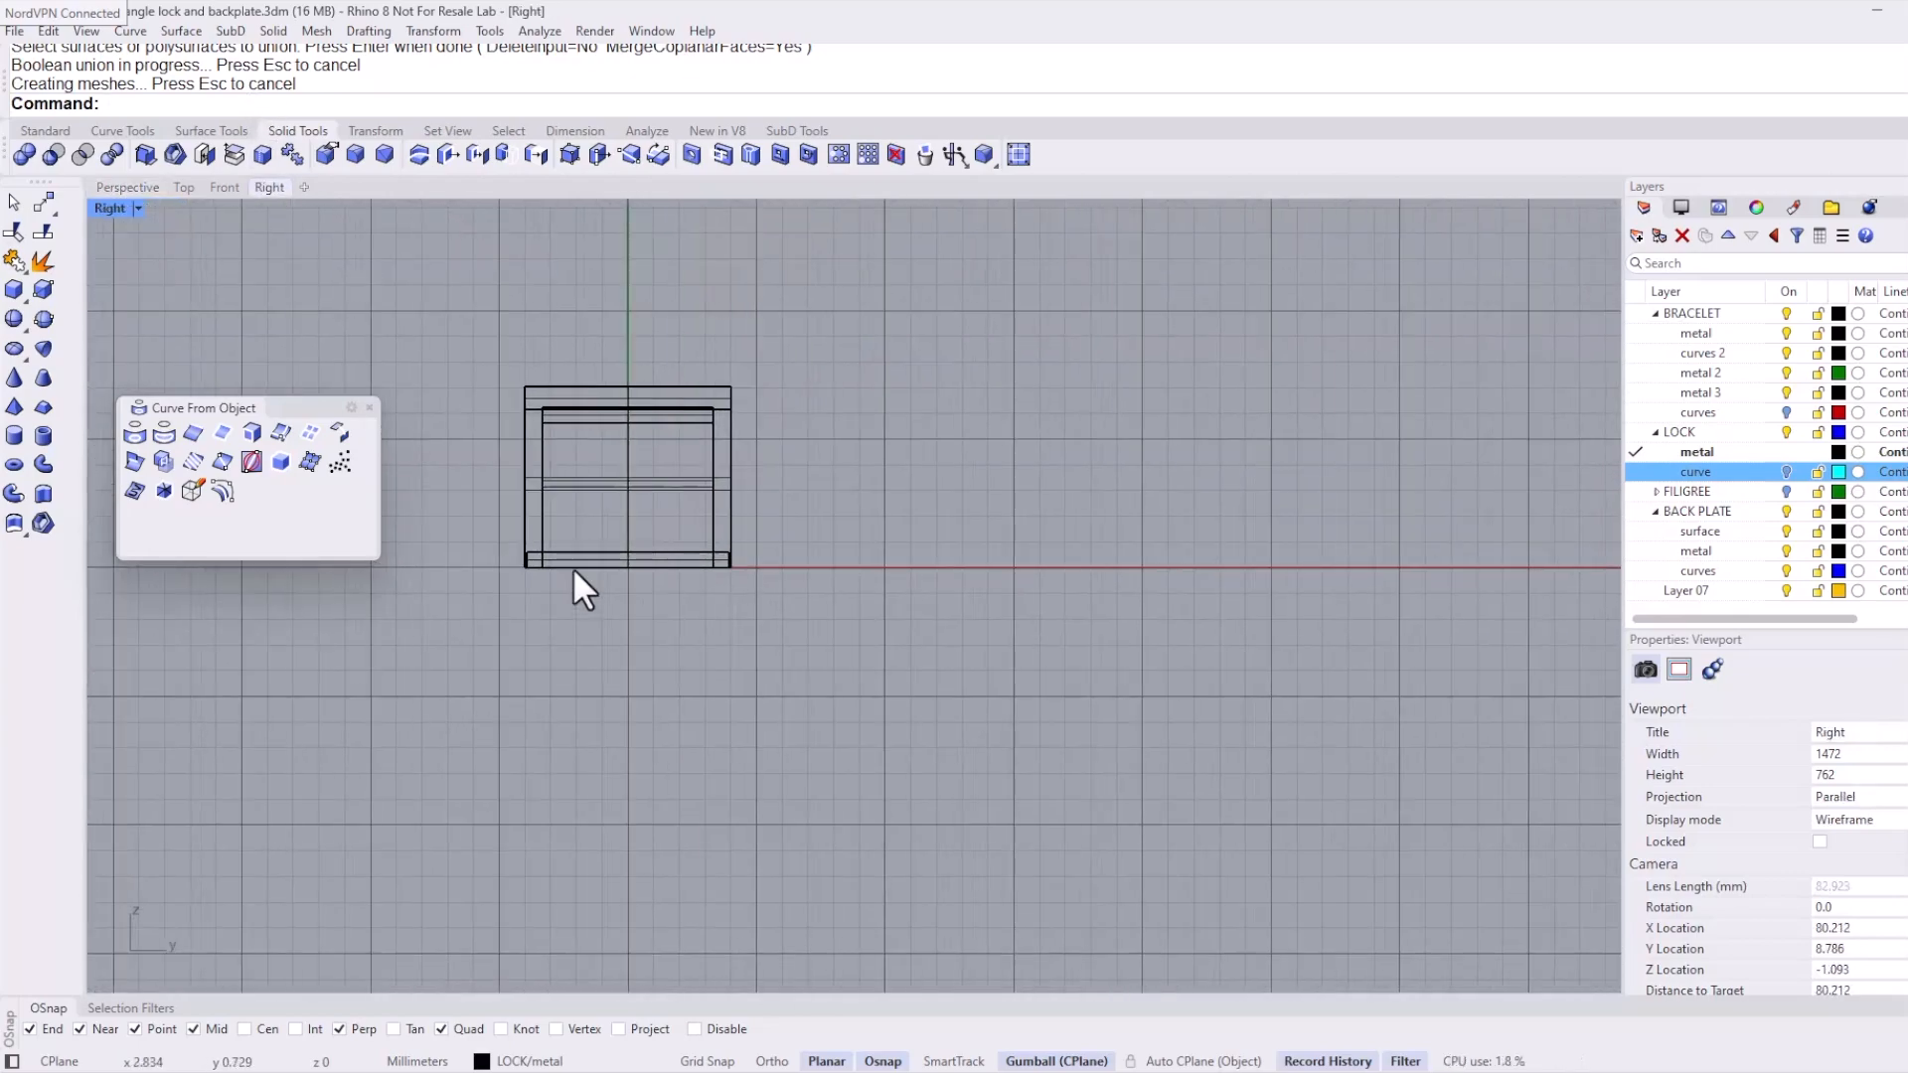
click(63, 129)
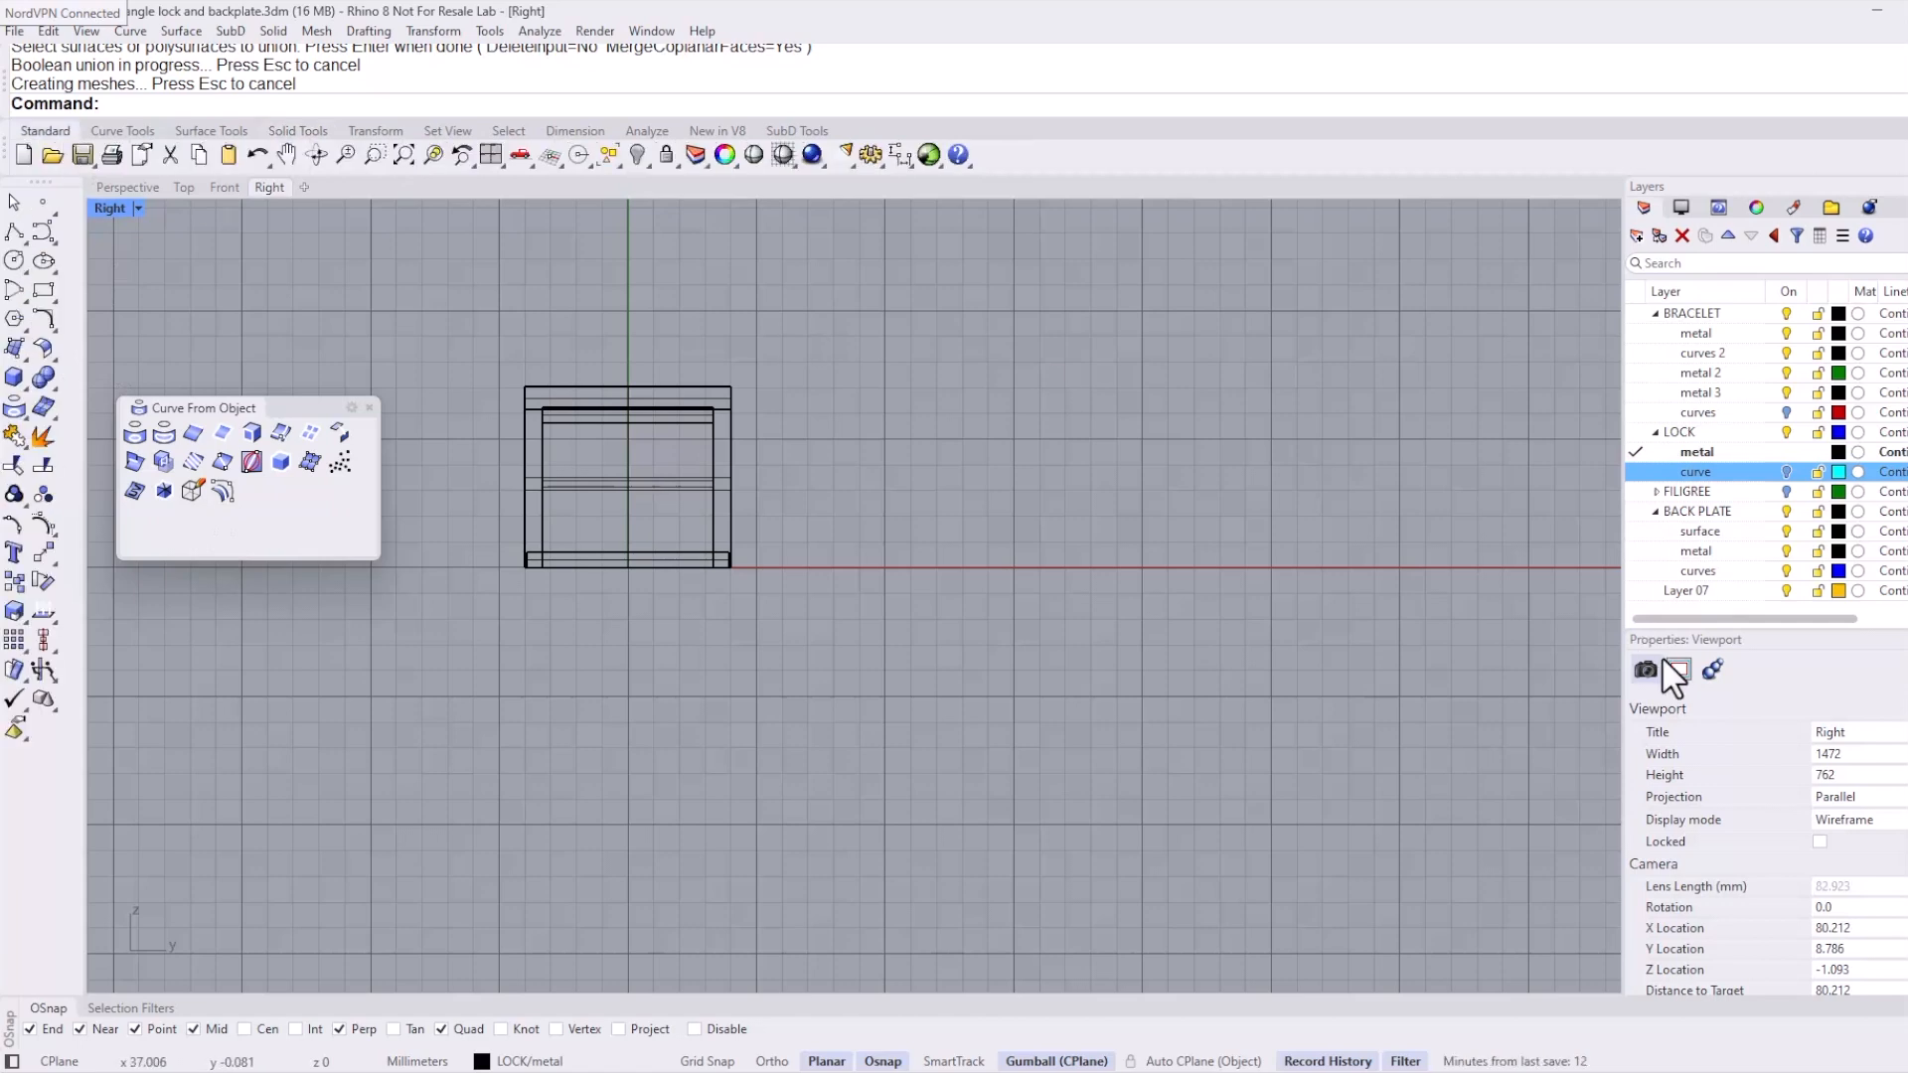
click(1636, 472)
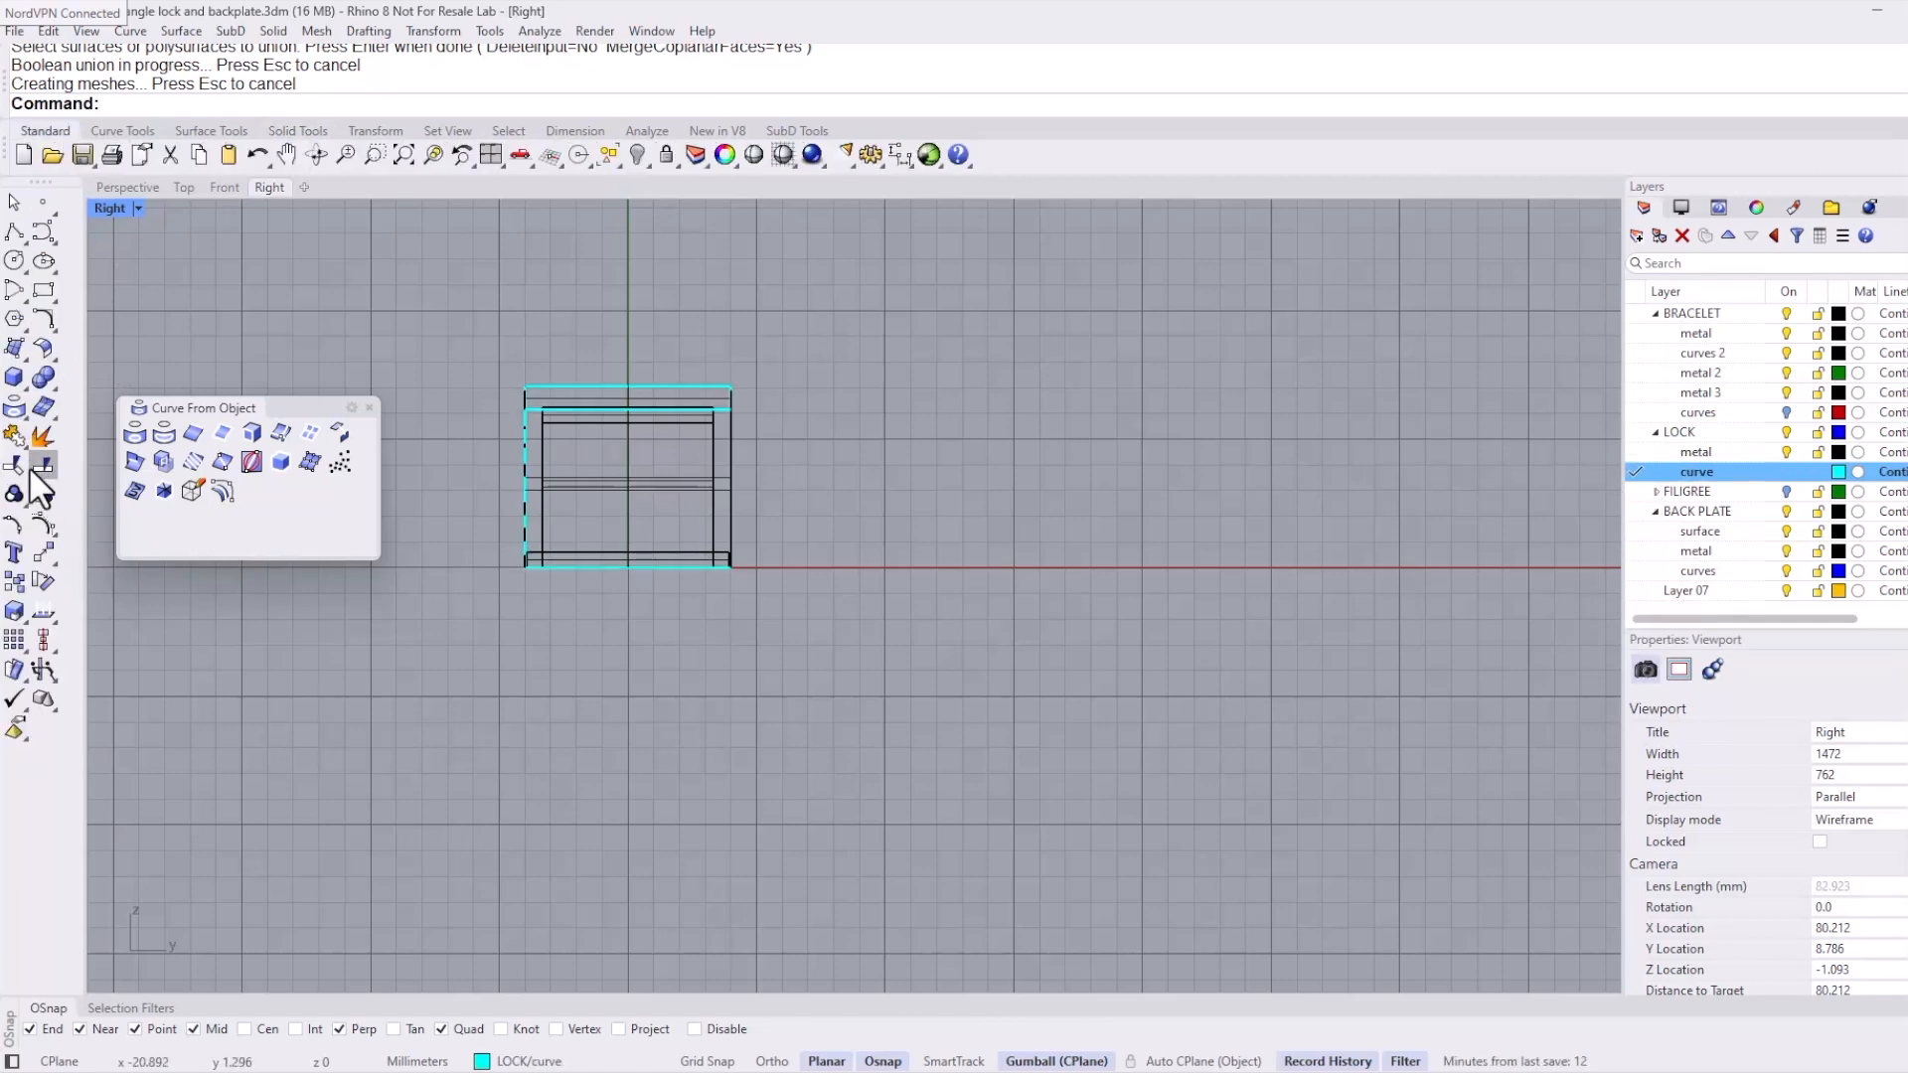
click(42, 291)
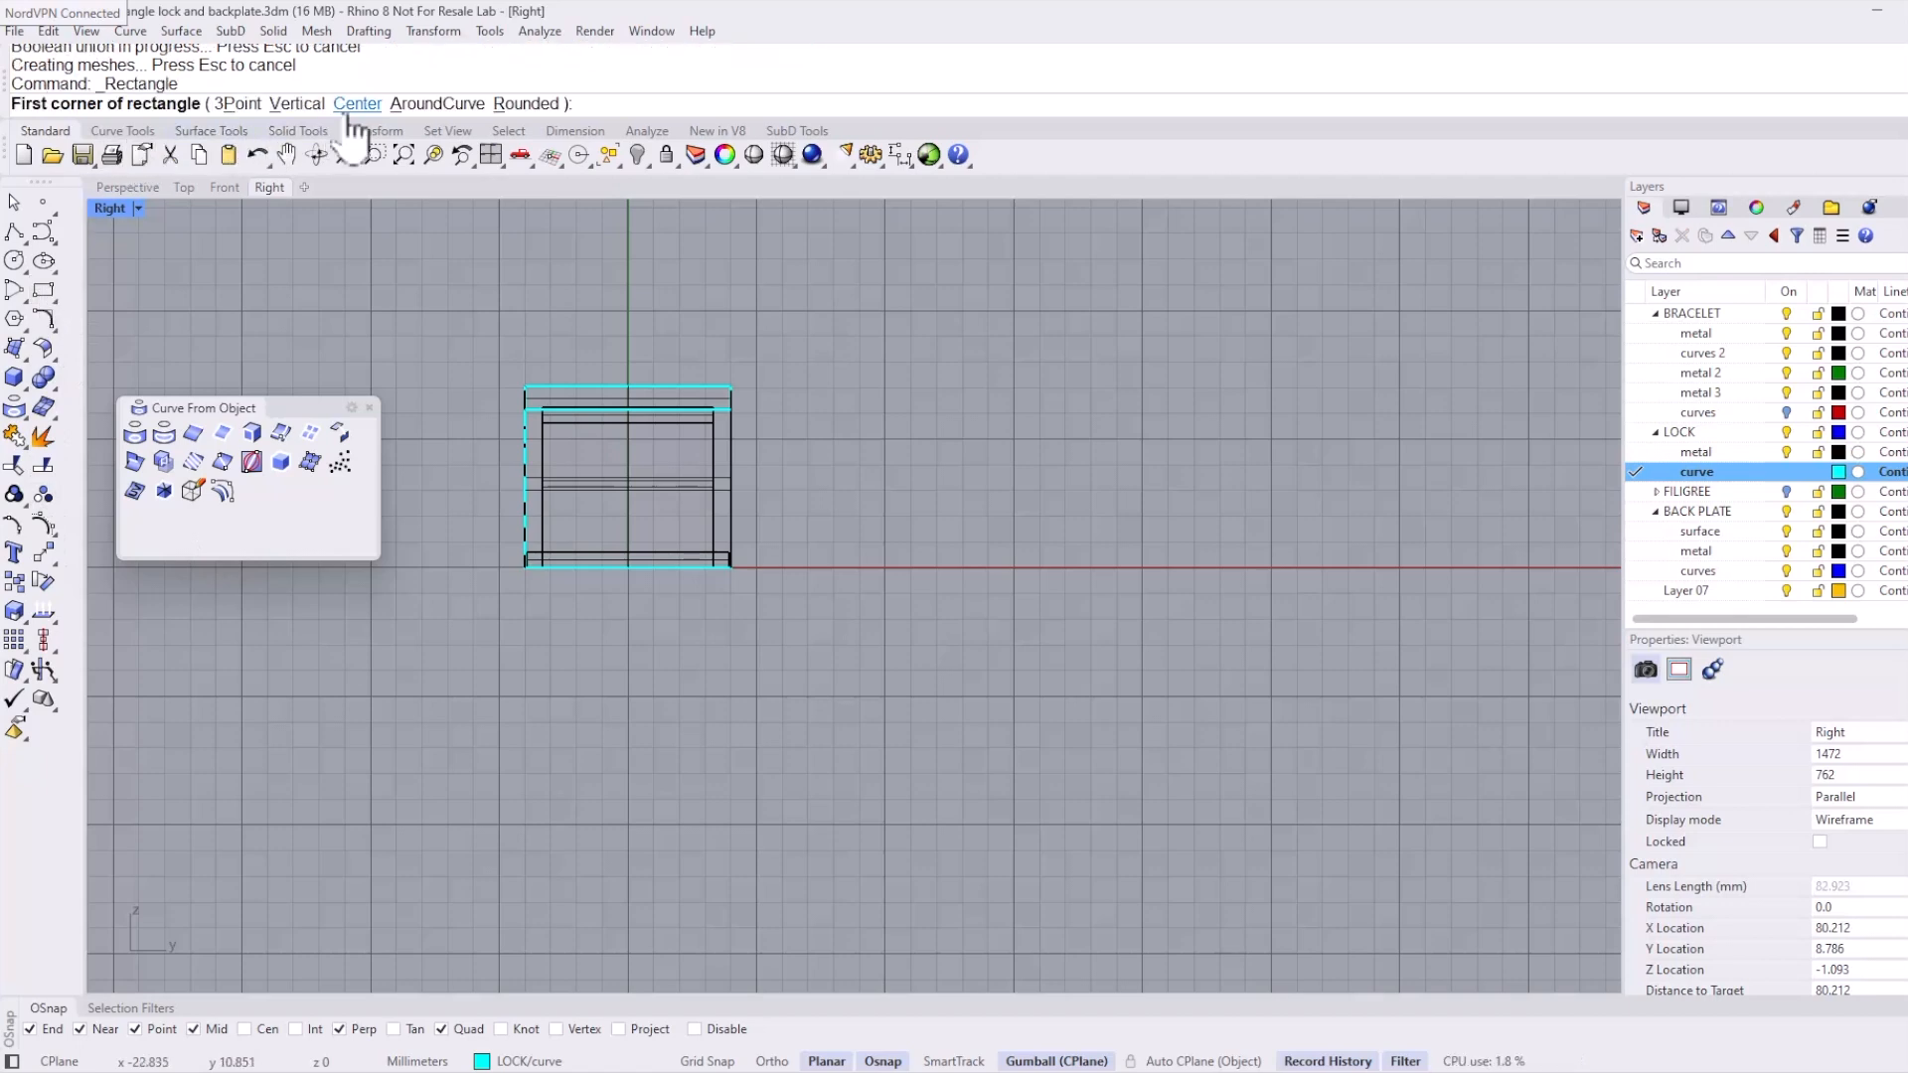
click(352, 108)
scroll(628, 564, up, 2)
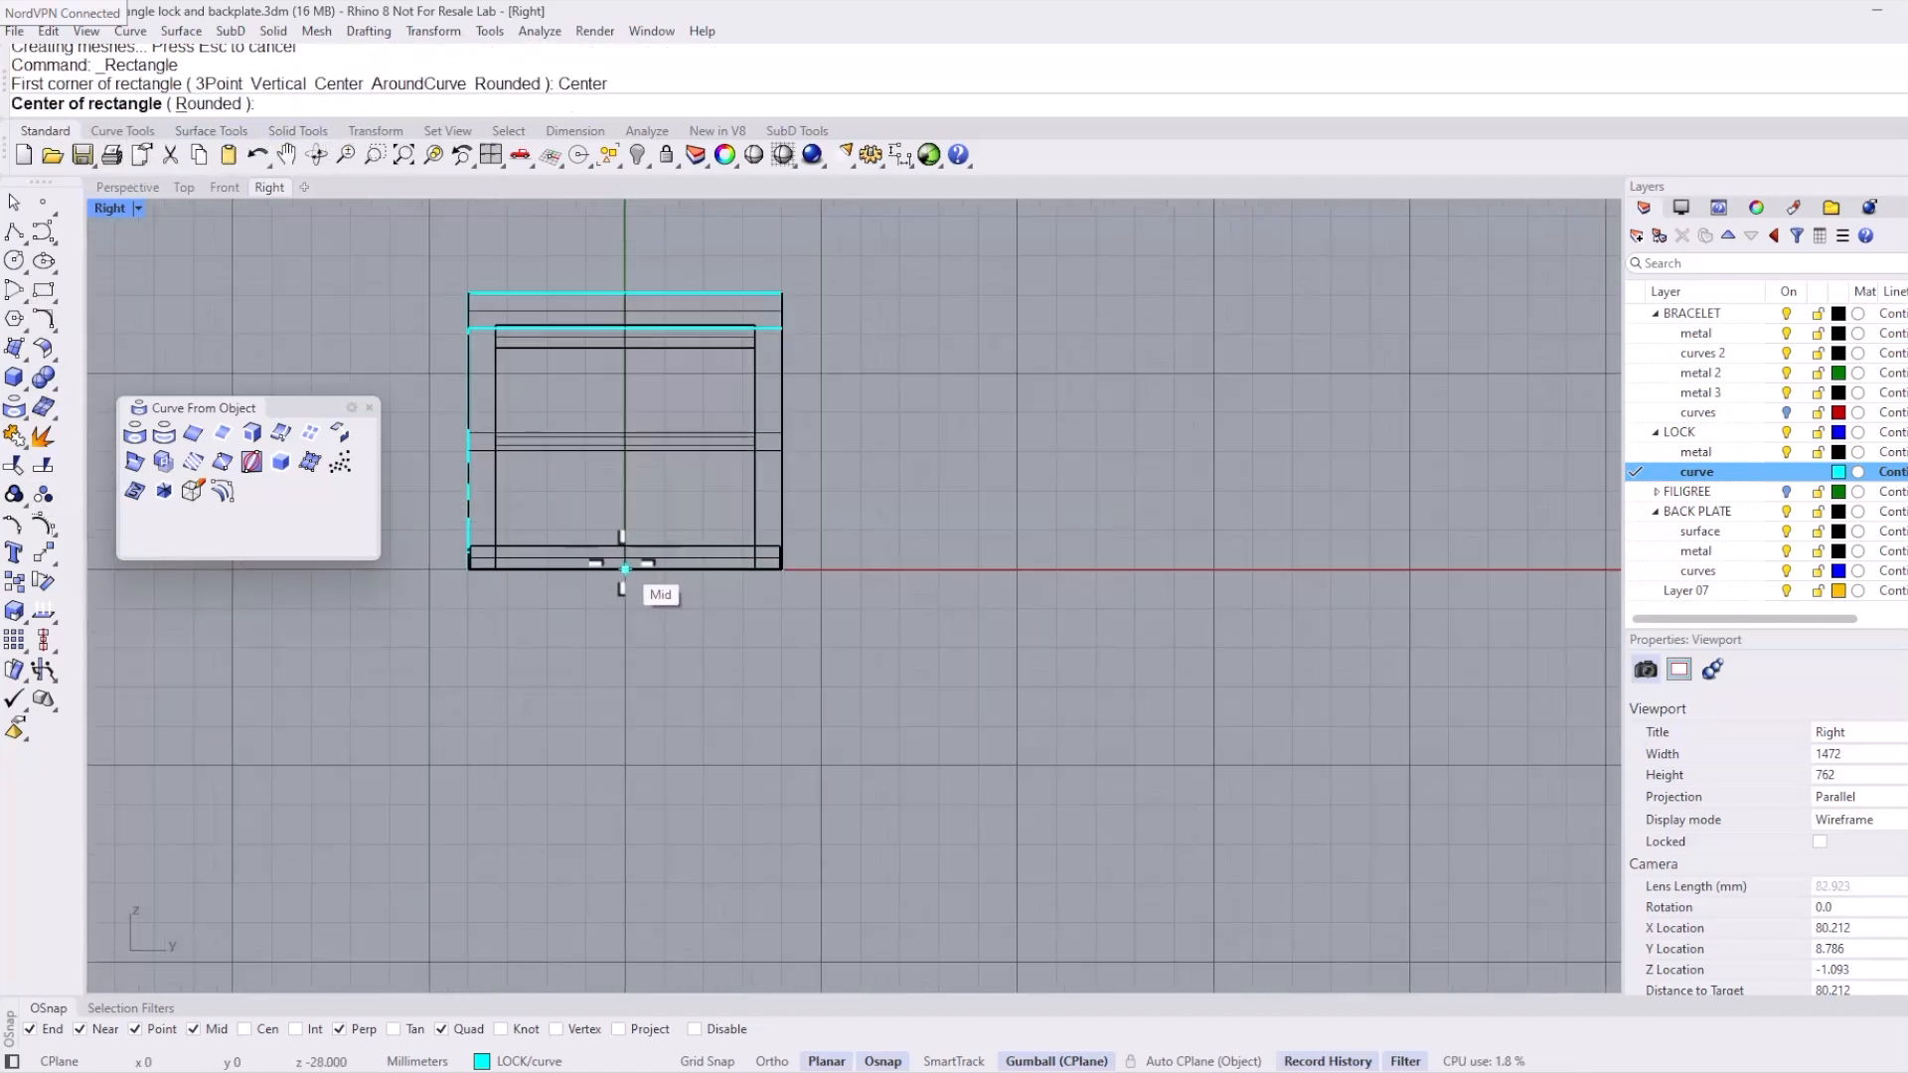
click(622, 565)
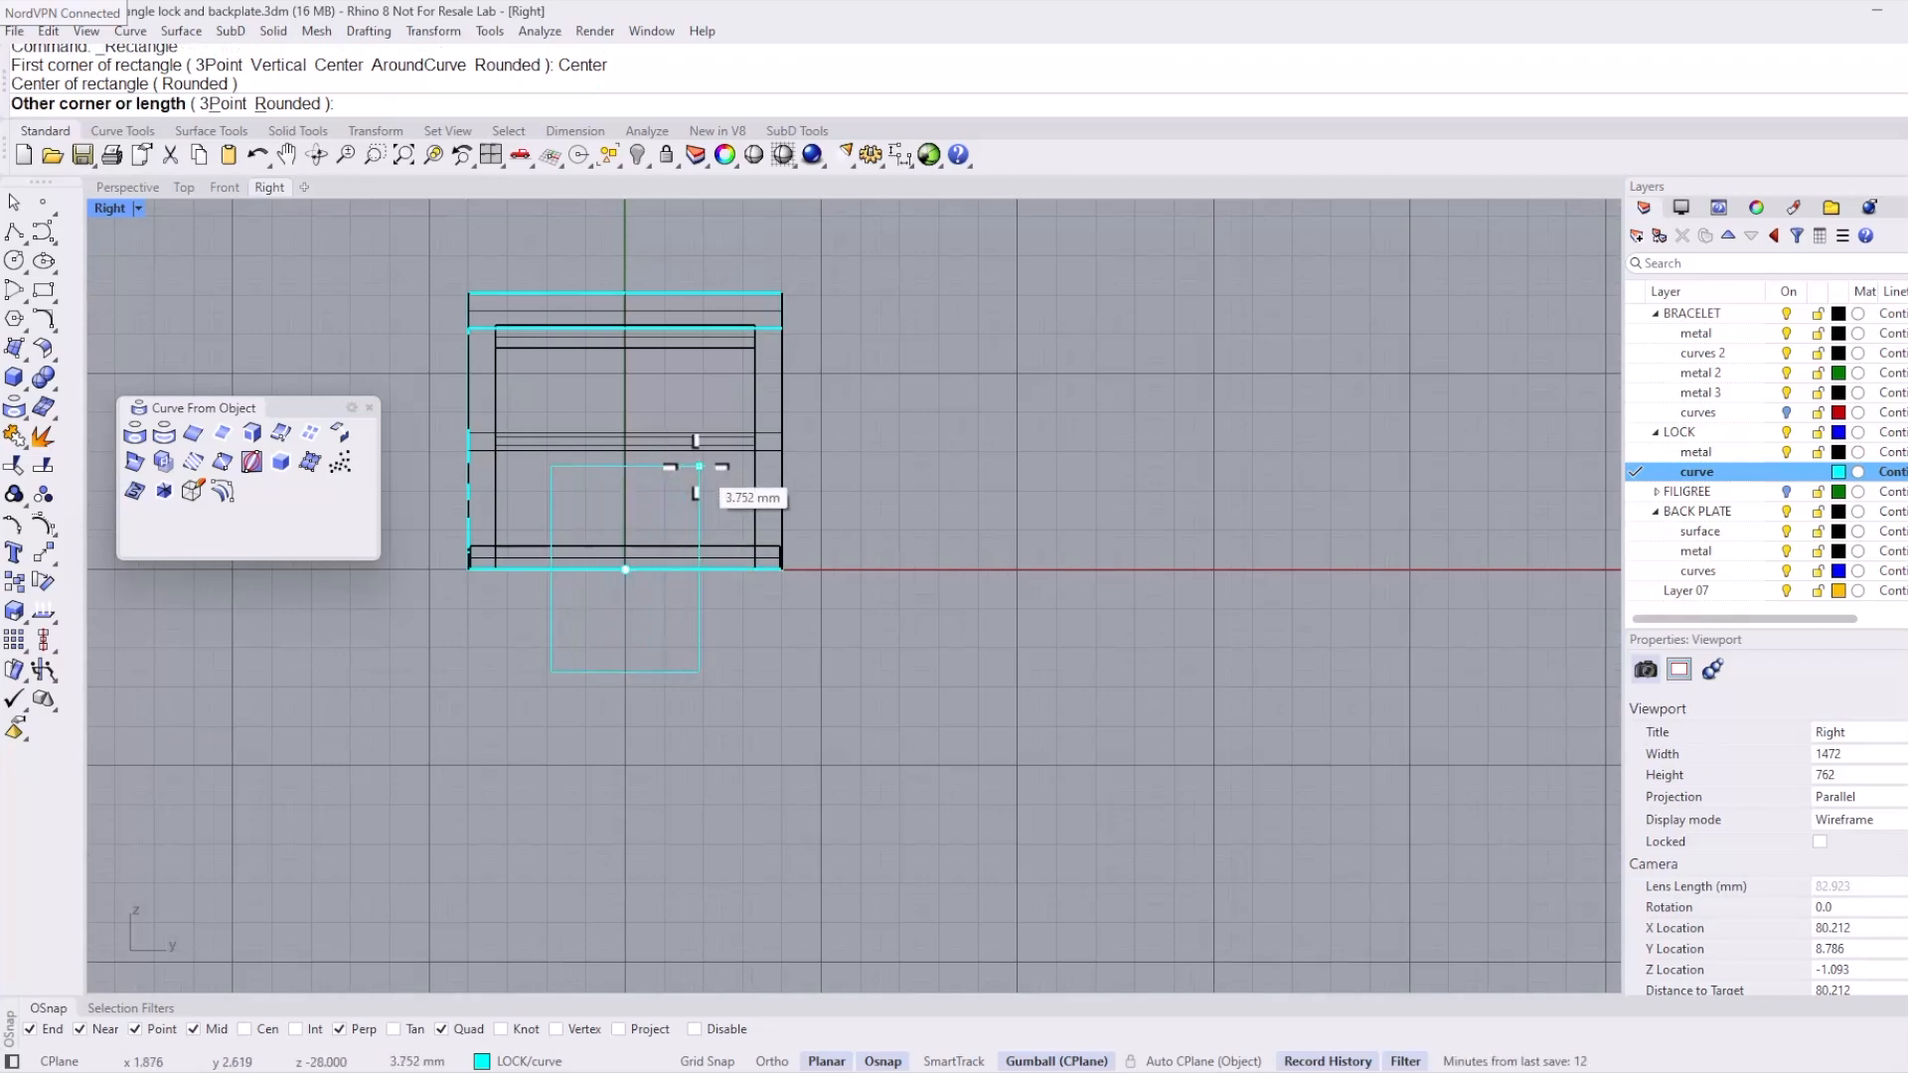
text(3)
key(Return)
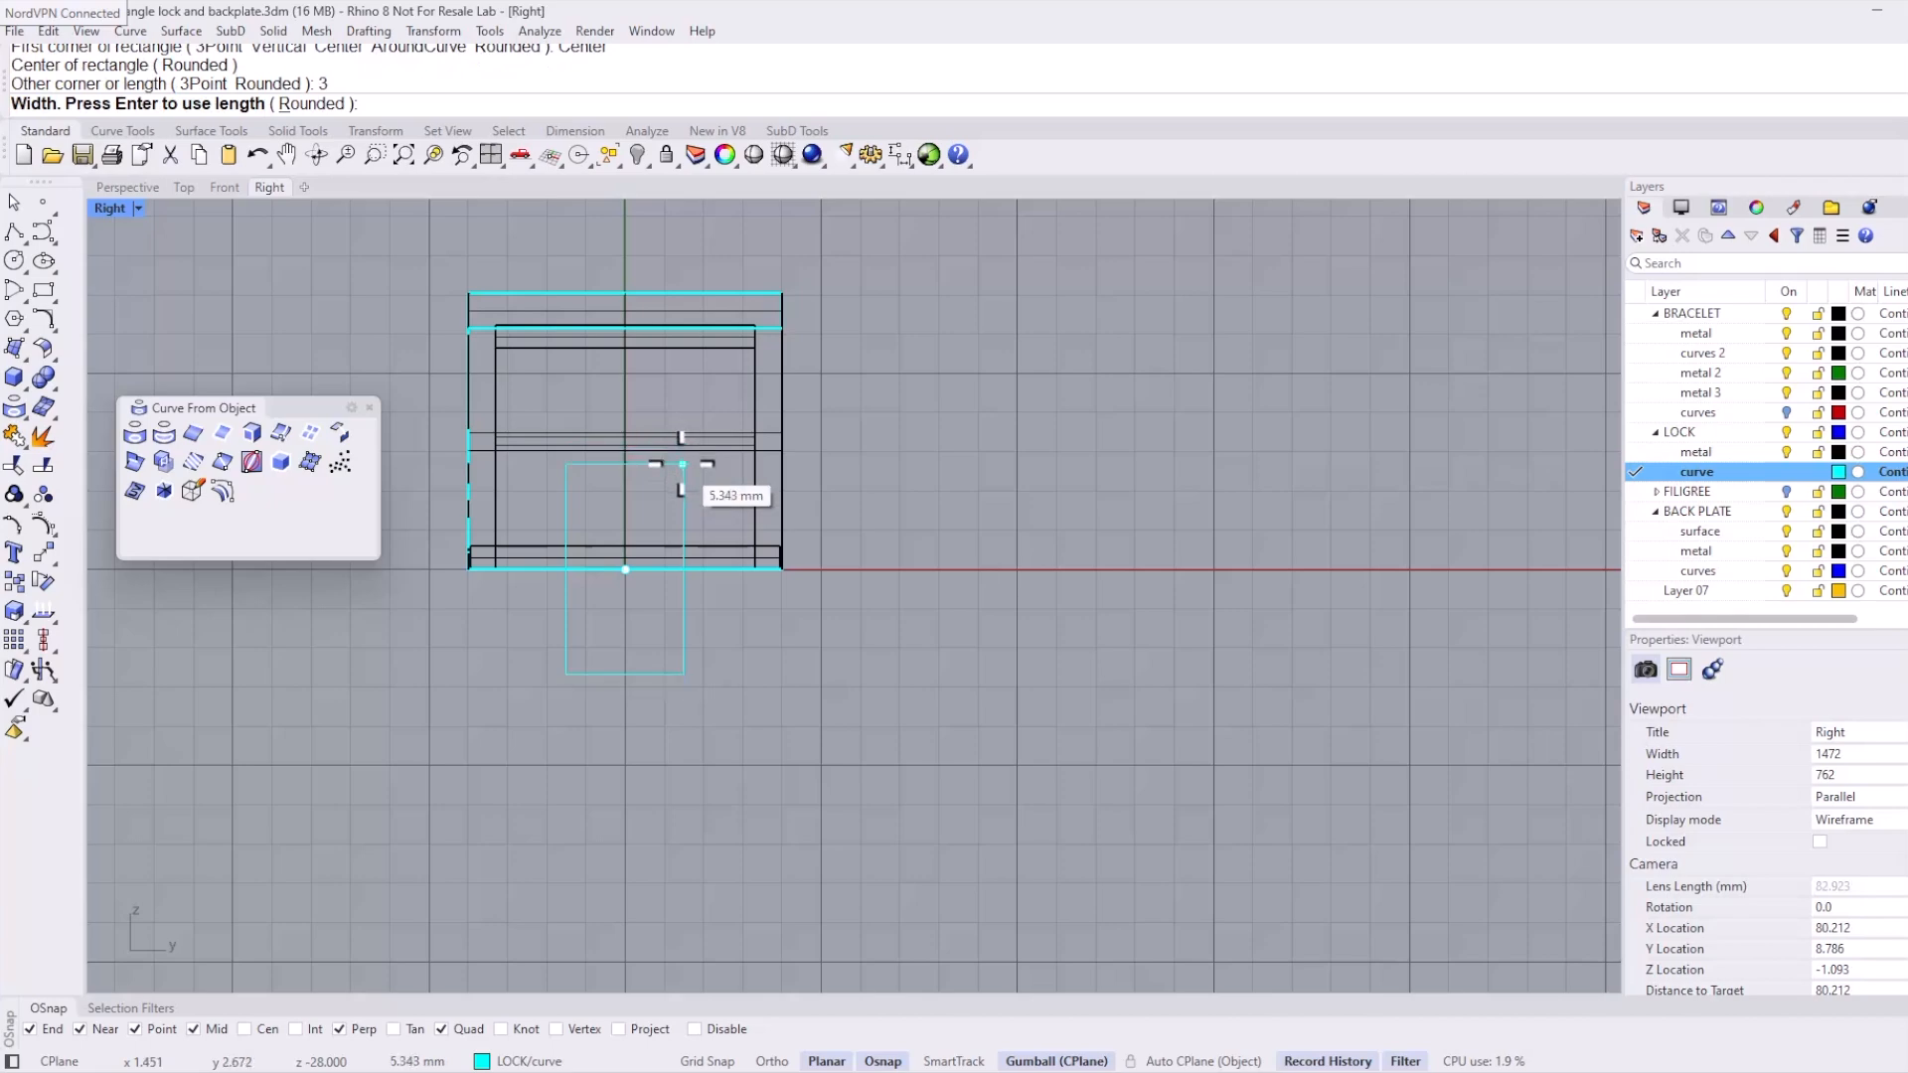
click(679, 464)
Step: Move the rectangle upward and sideways into the lock's lower half, and extrude it into a solid block through the curved wall
drag(624, 503, 626, 458)
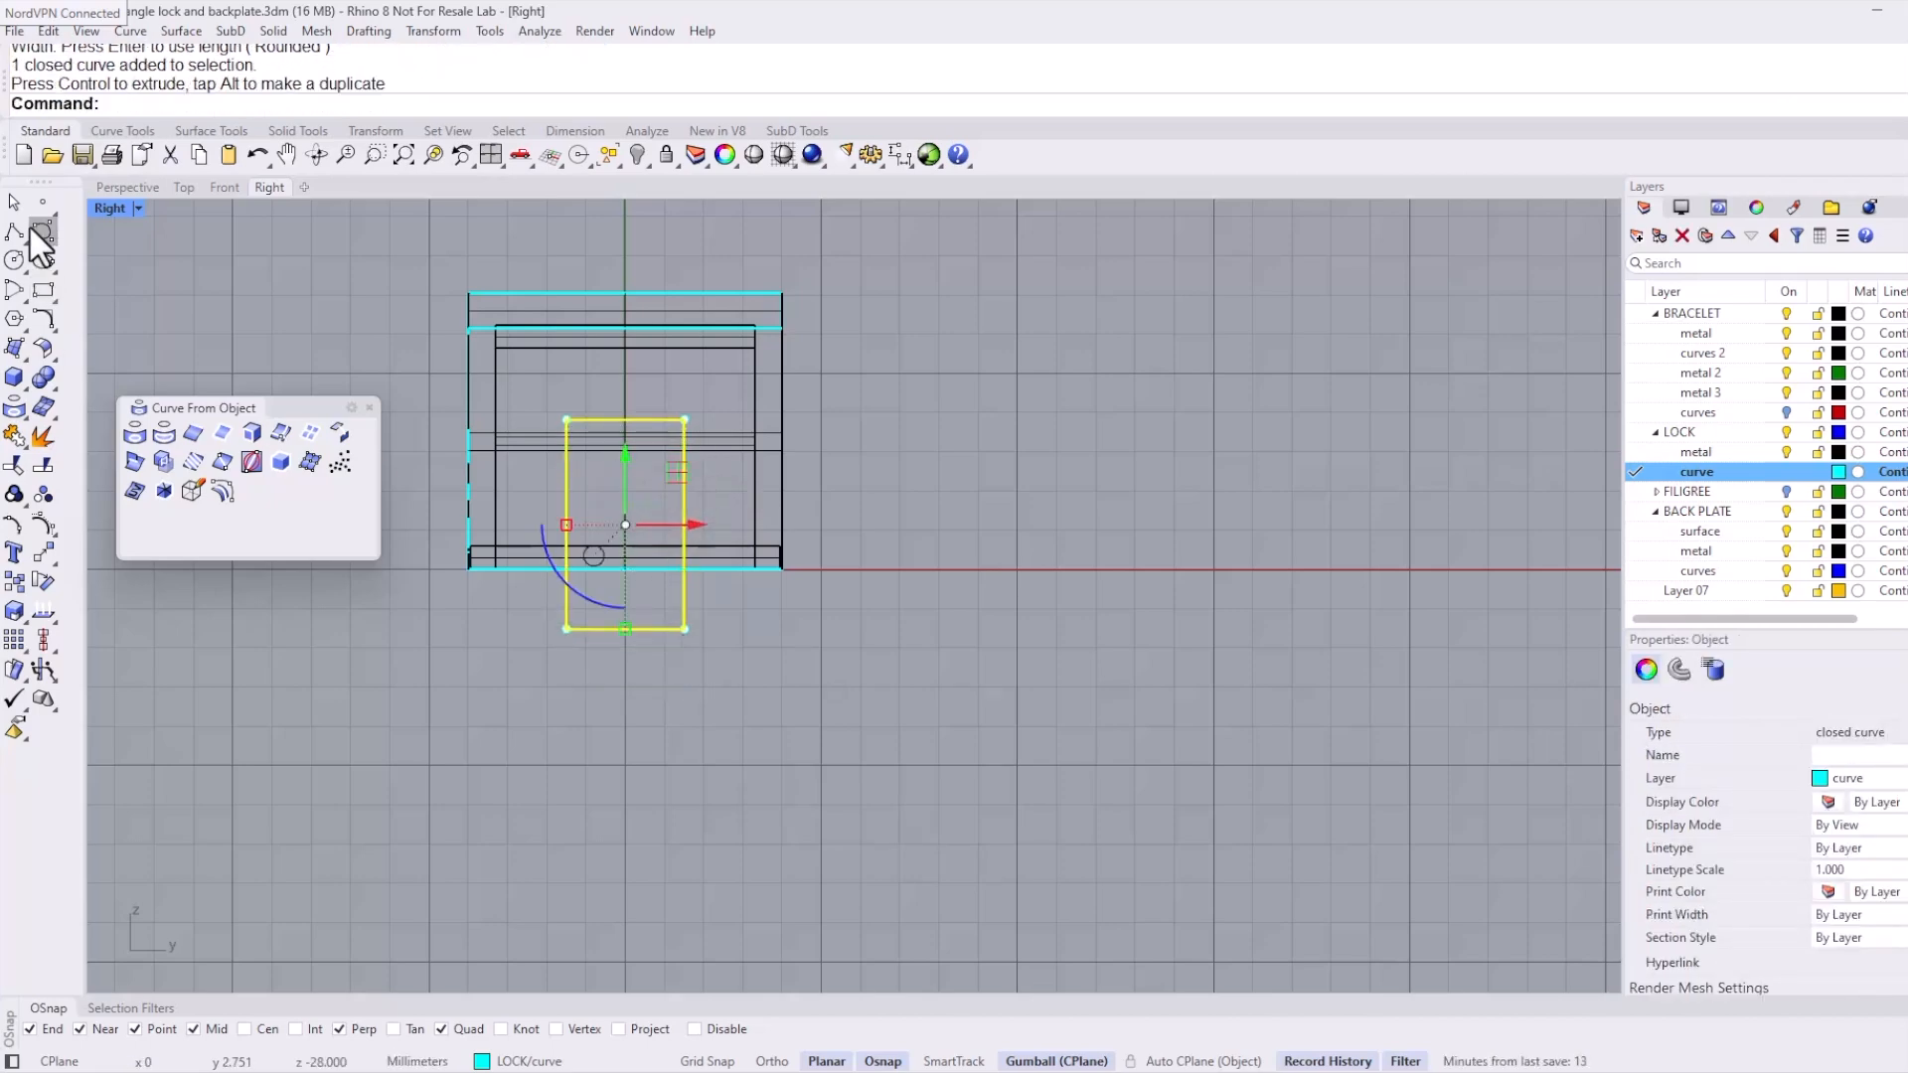
click(120, 188)
right_drag(426, 411, 1007, 557)
drag(998, 523, 907, 525)
right_drag(760, 634, 778, 673)
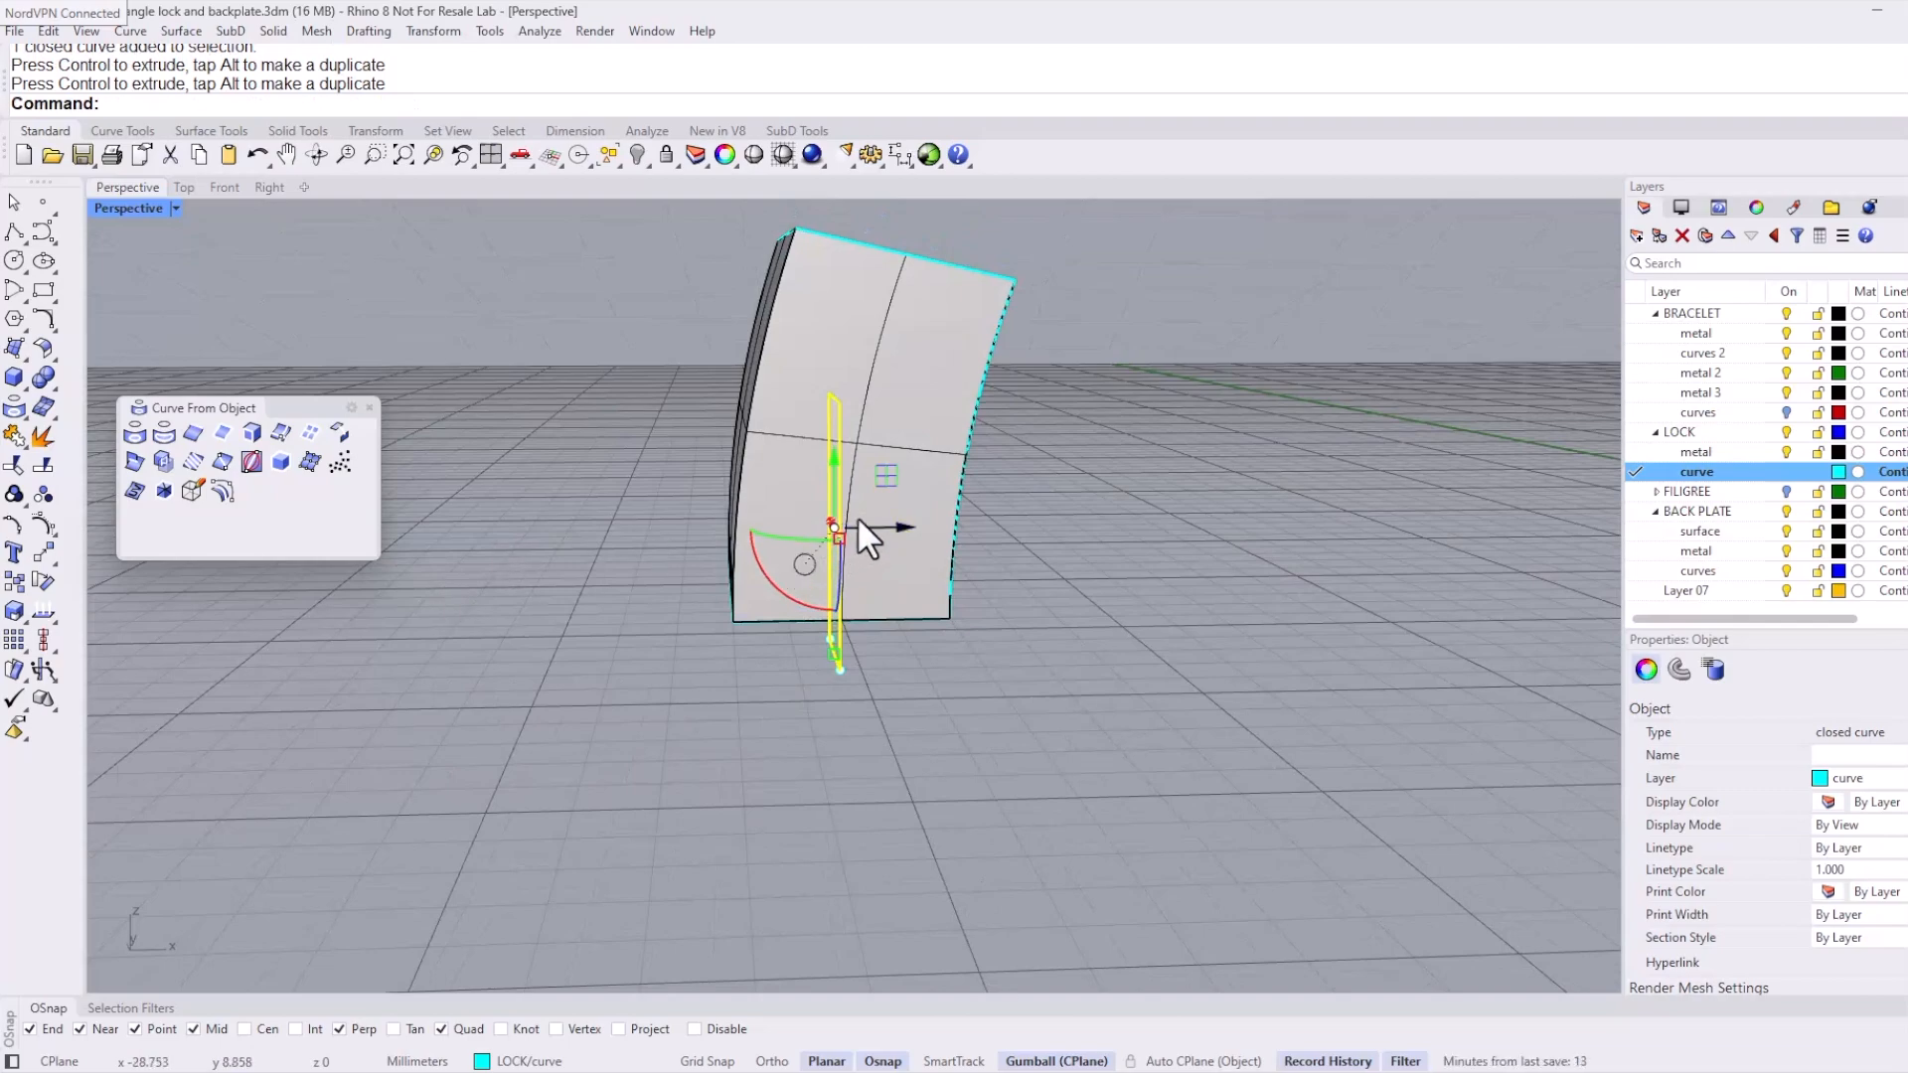
right_drag(857, 516, 903, 641)
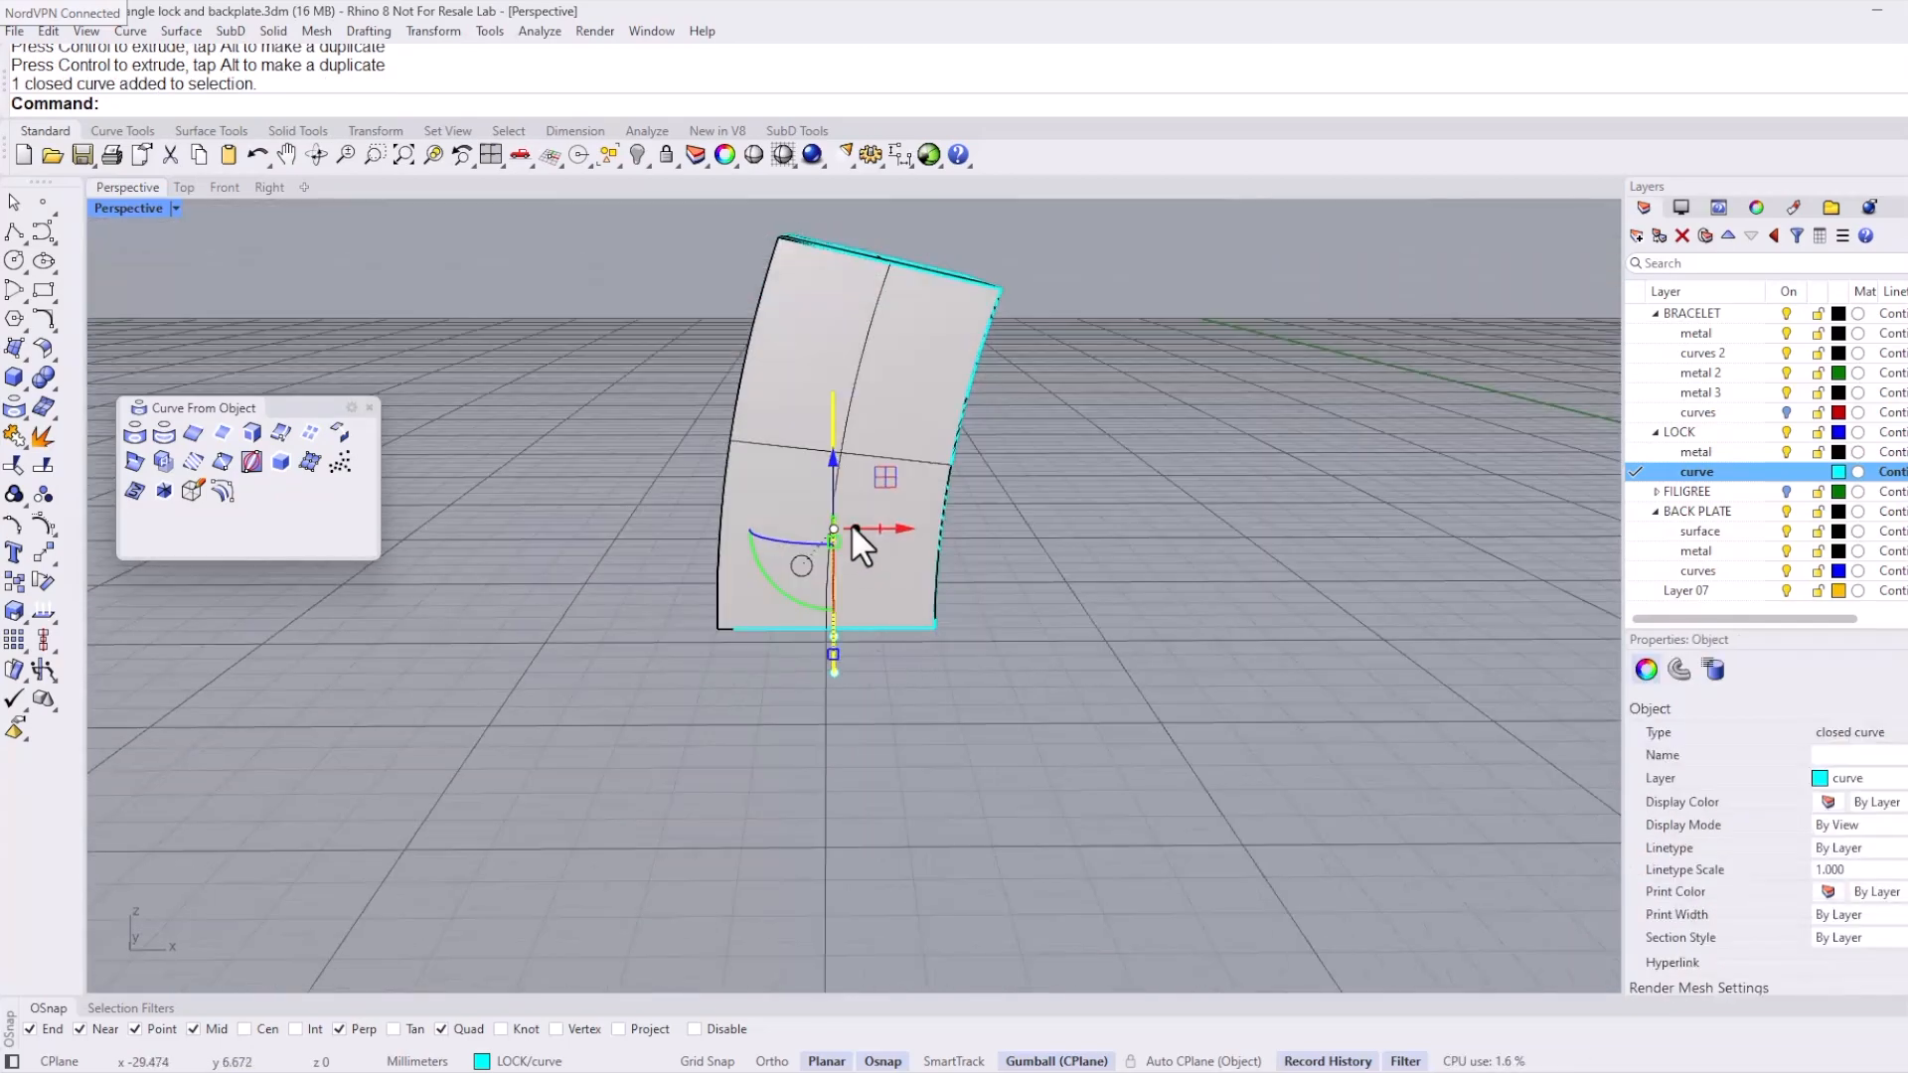
drag(856, 526, 716, 532)
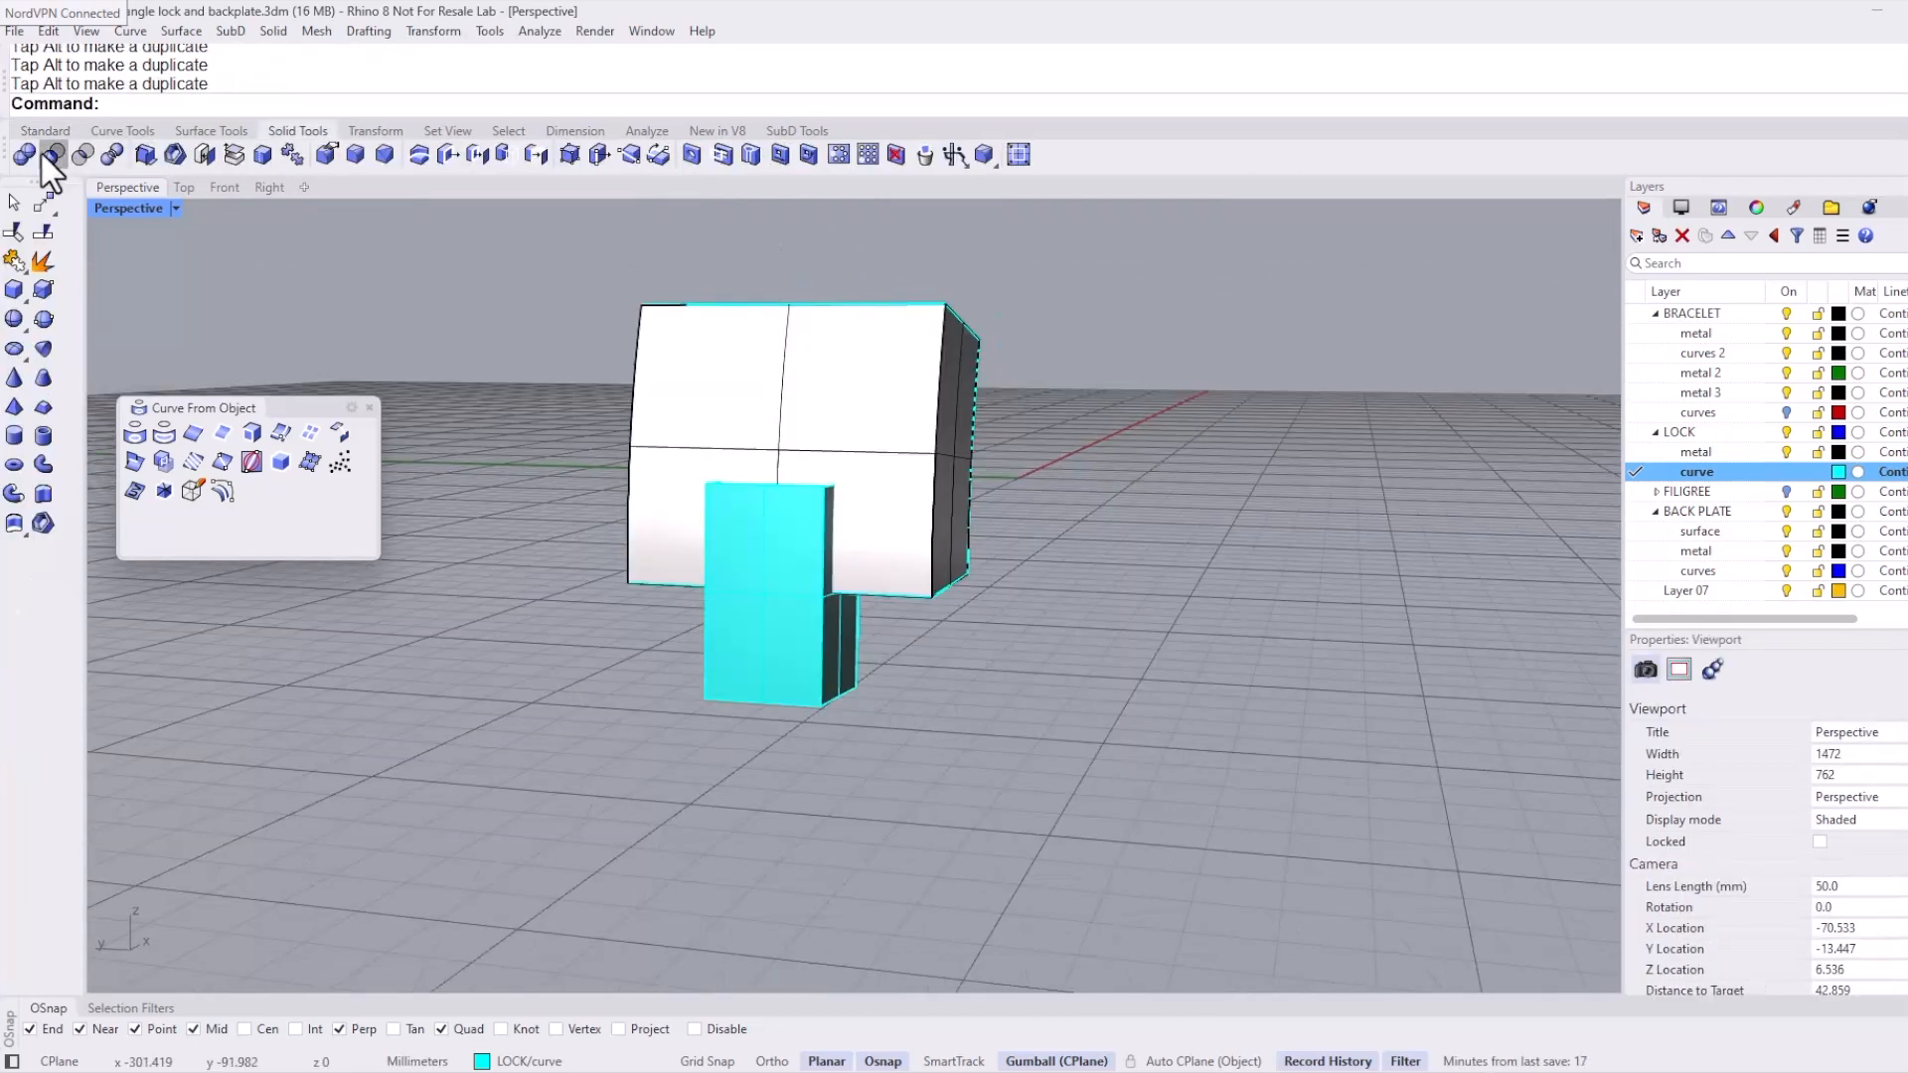
Step: Boolean-subtract the rectangular block from the lock body to cut a notch, and delete the cutting block
click(47, 156)
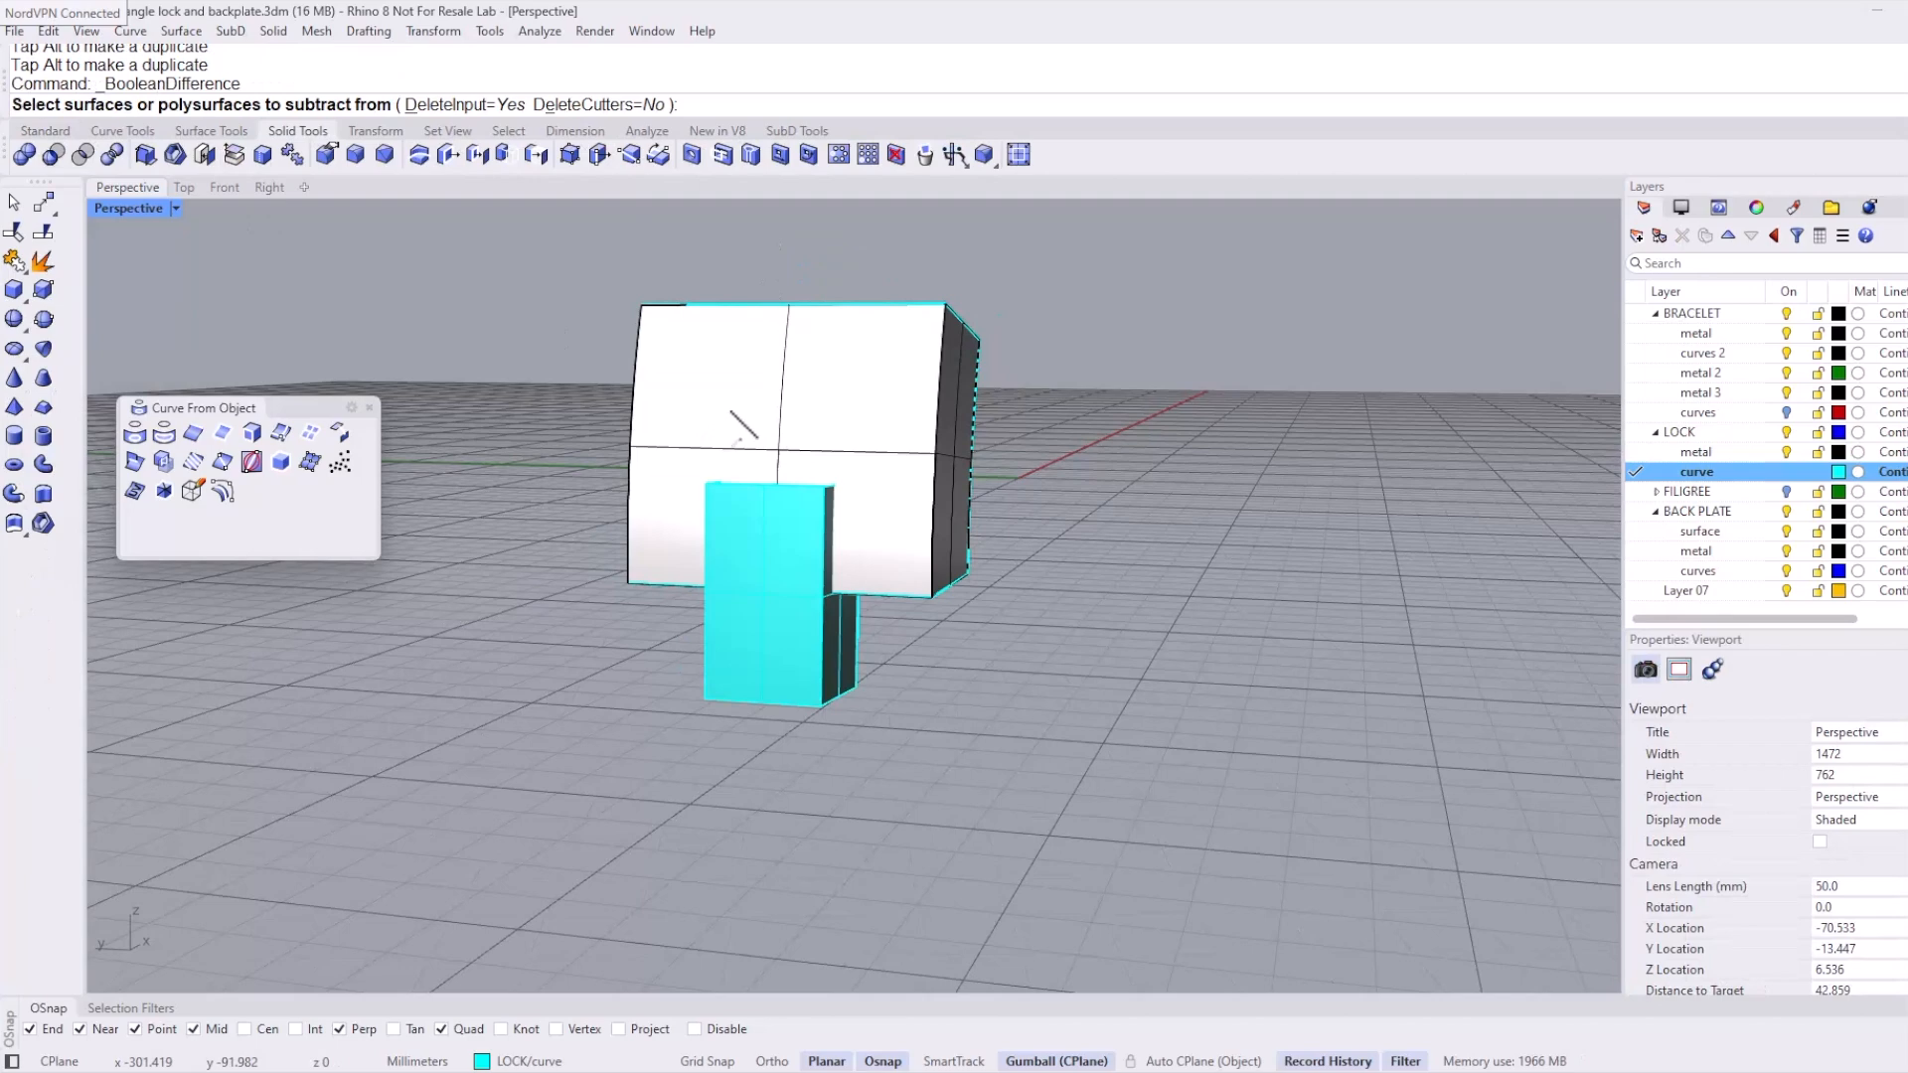
click(765, 411)
key(Return)
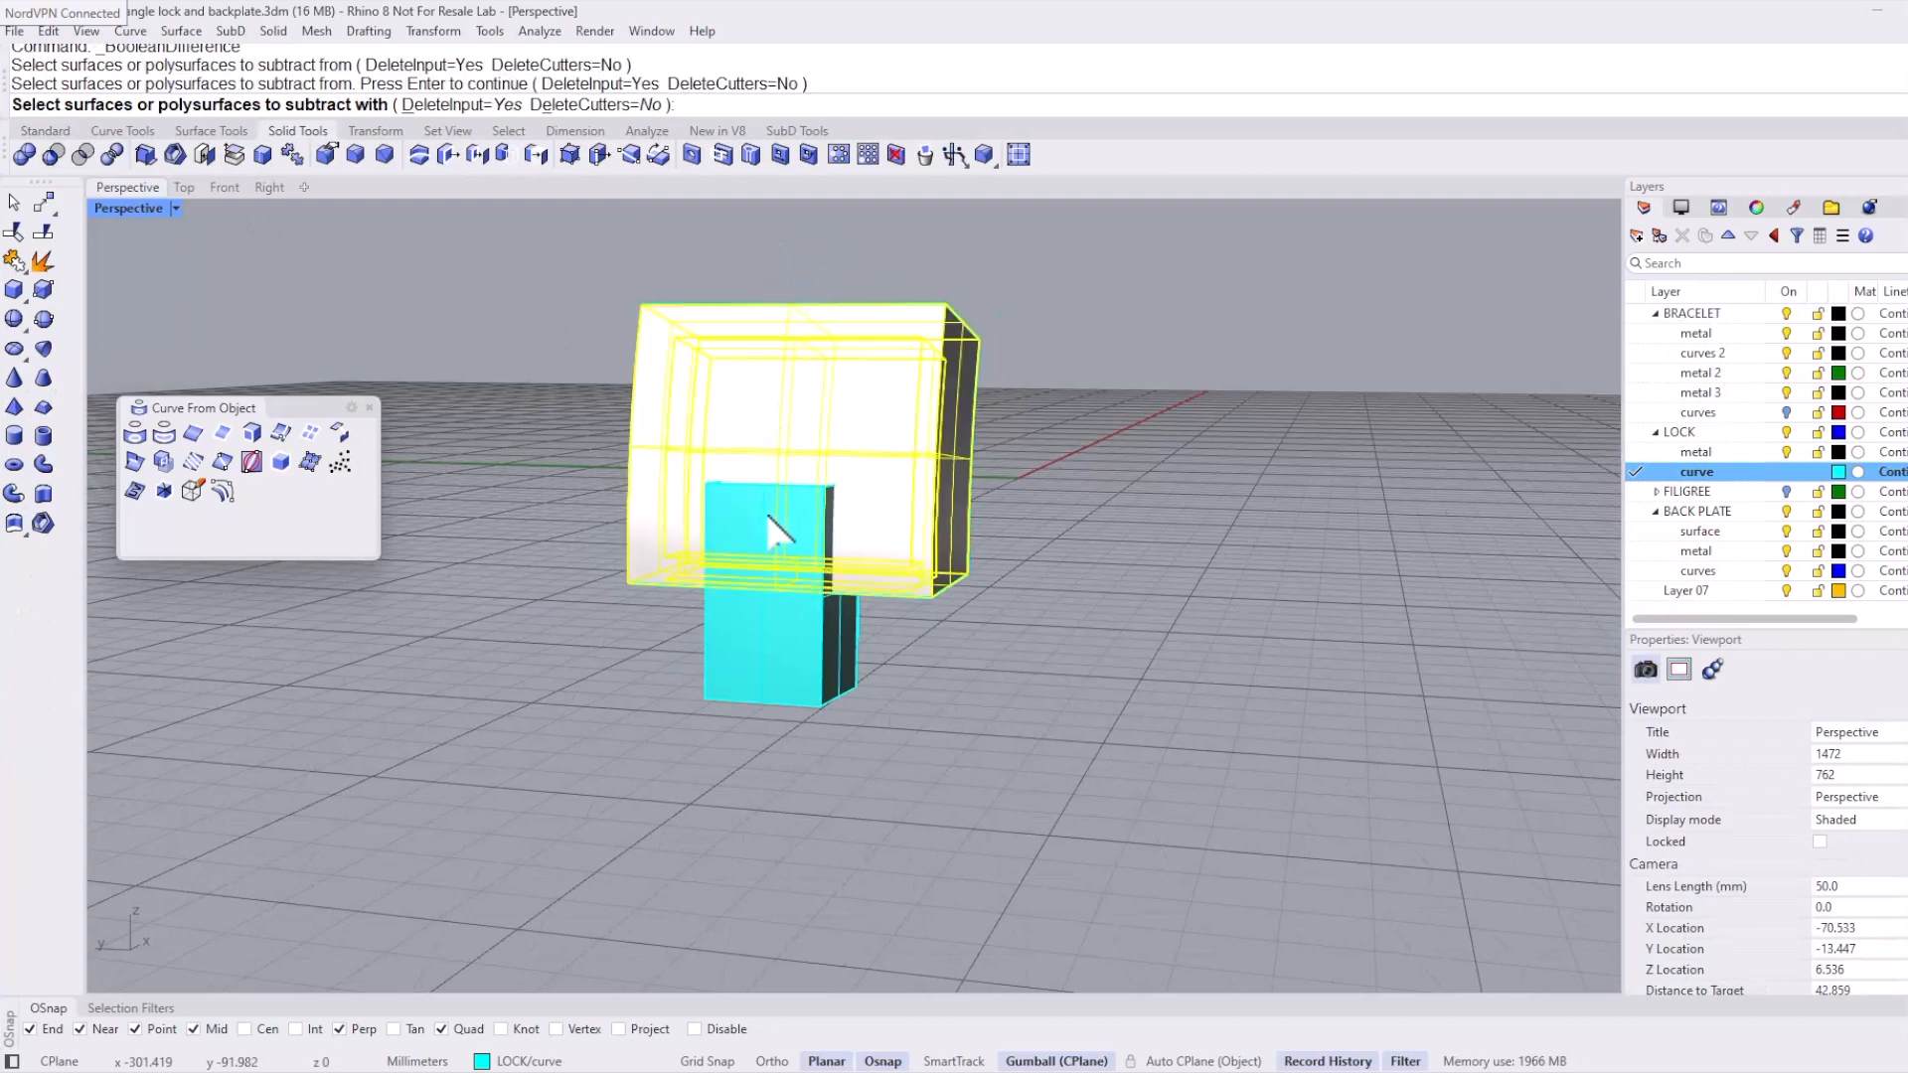
click(478, 105)
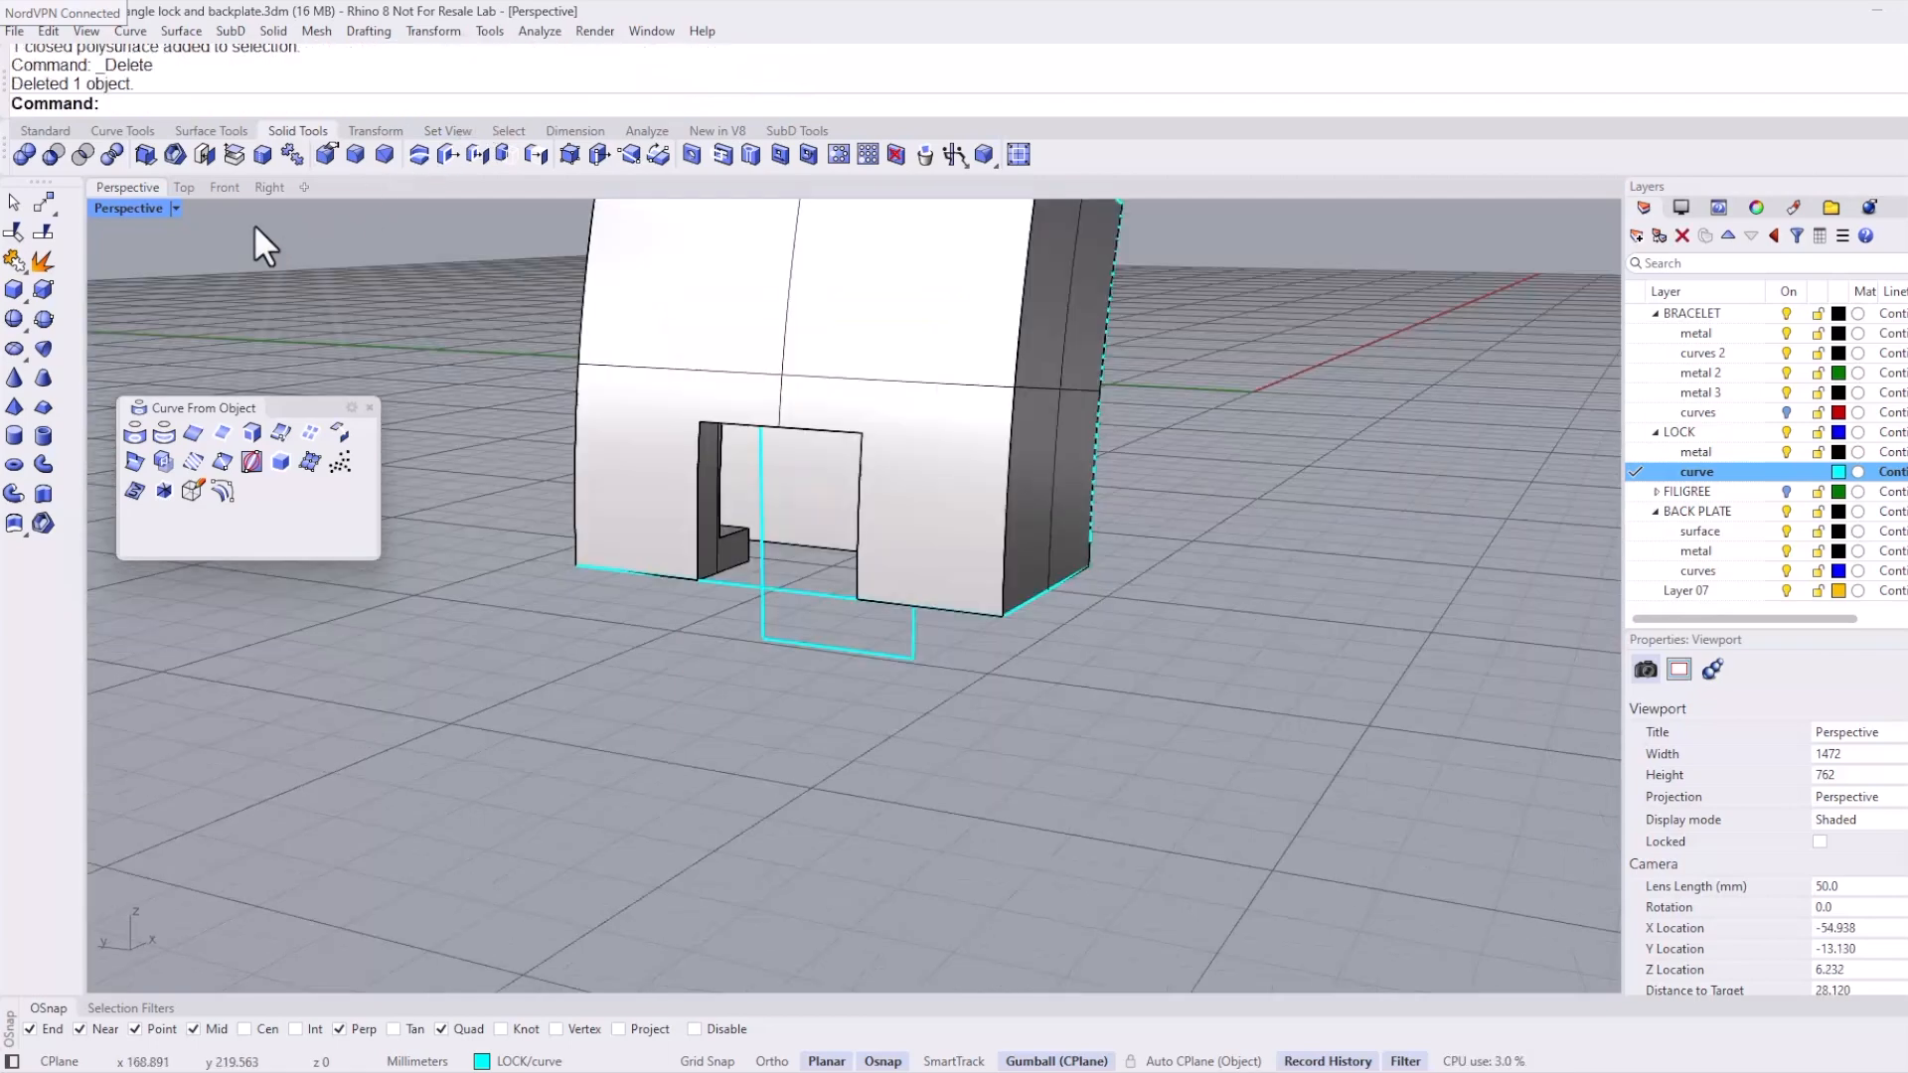
Step: Duplicate the inner cavity's two long curved edges and its upper edge onto Layer 01 in the Front view
click(233, 193)
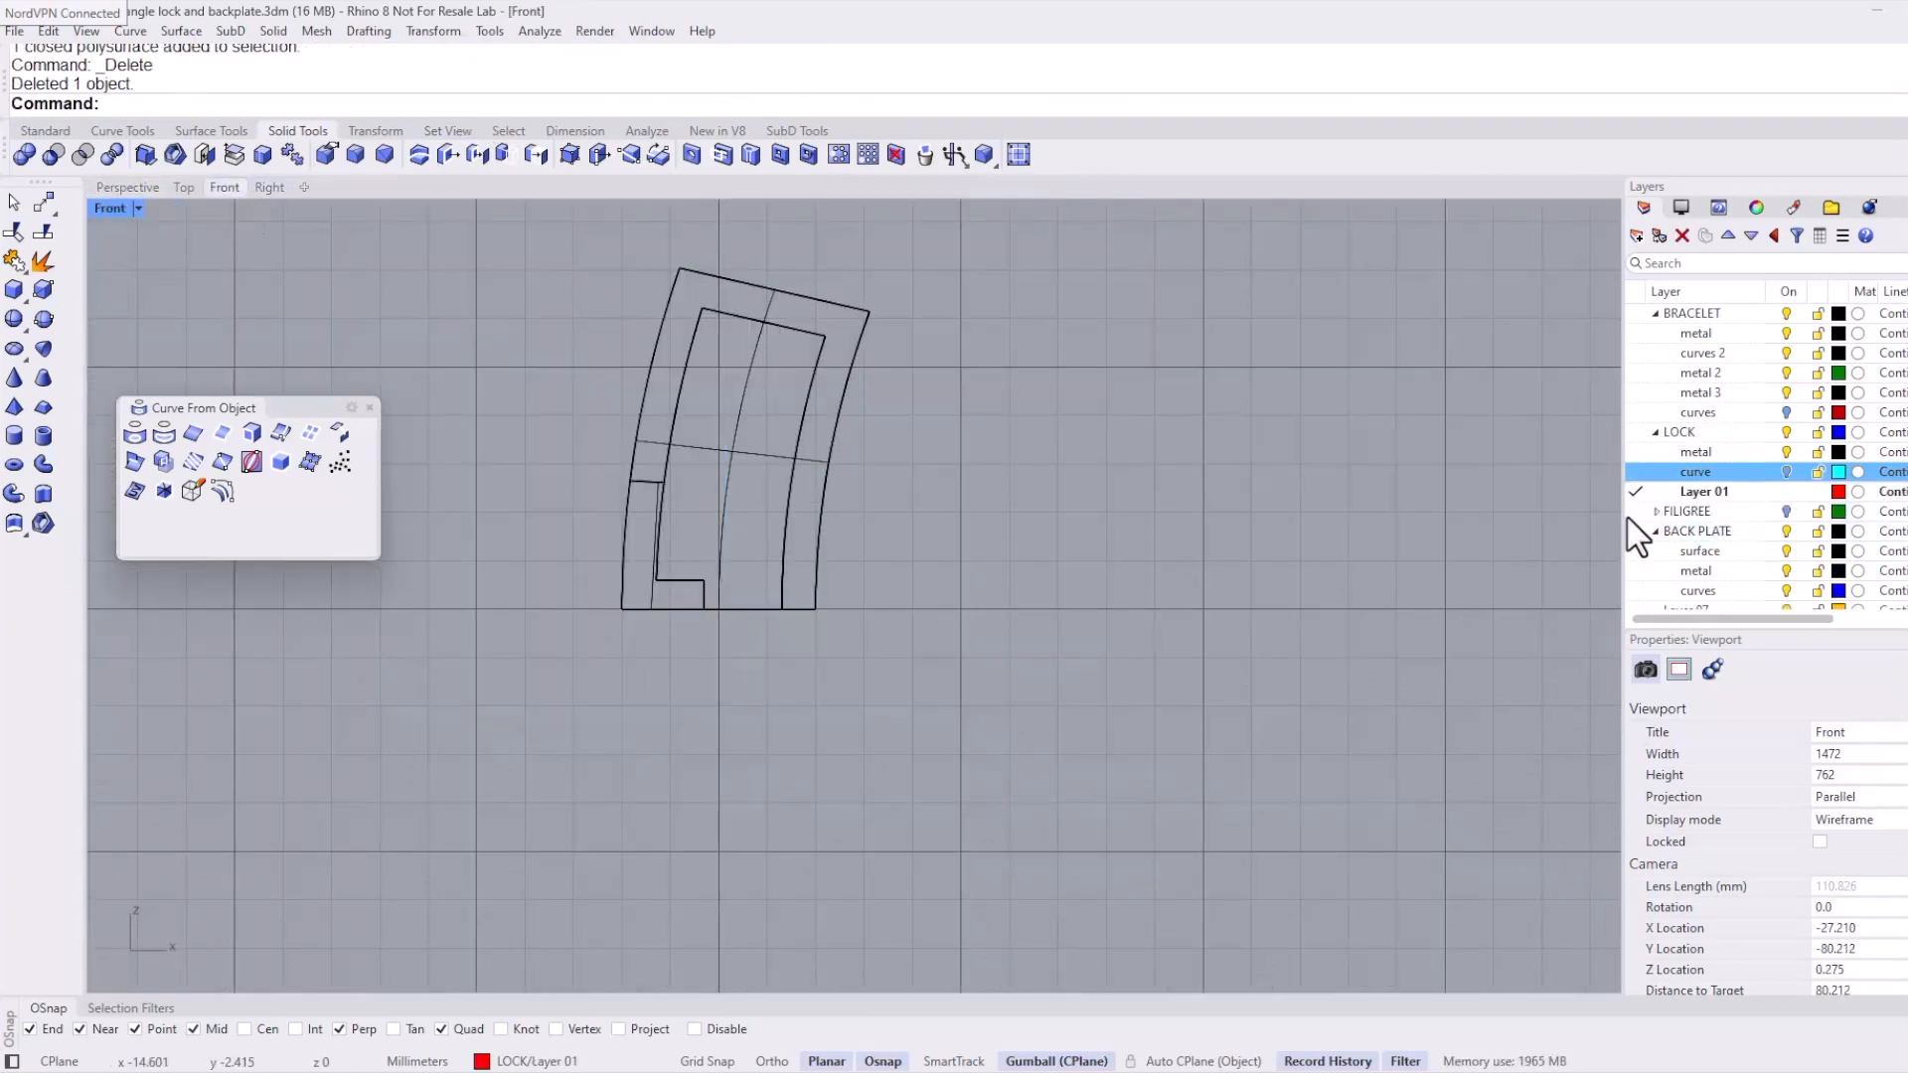
right_drag(763, 501, 732, 517)
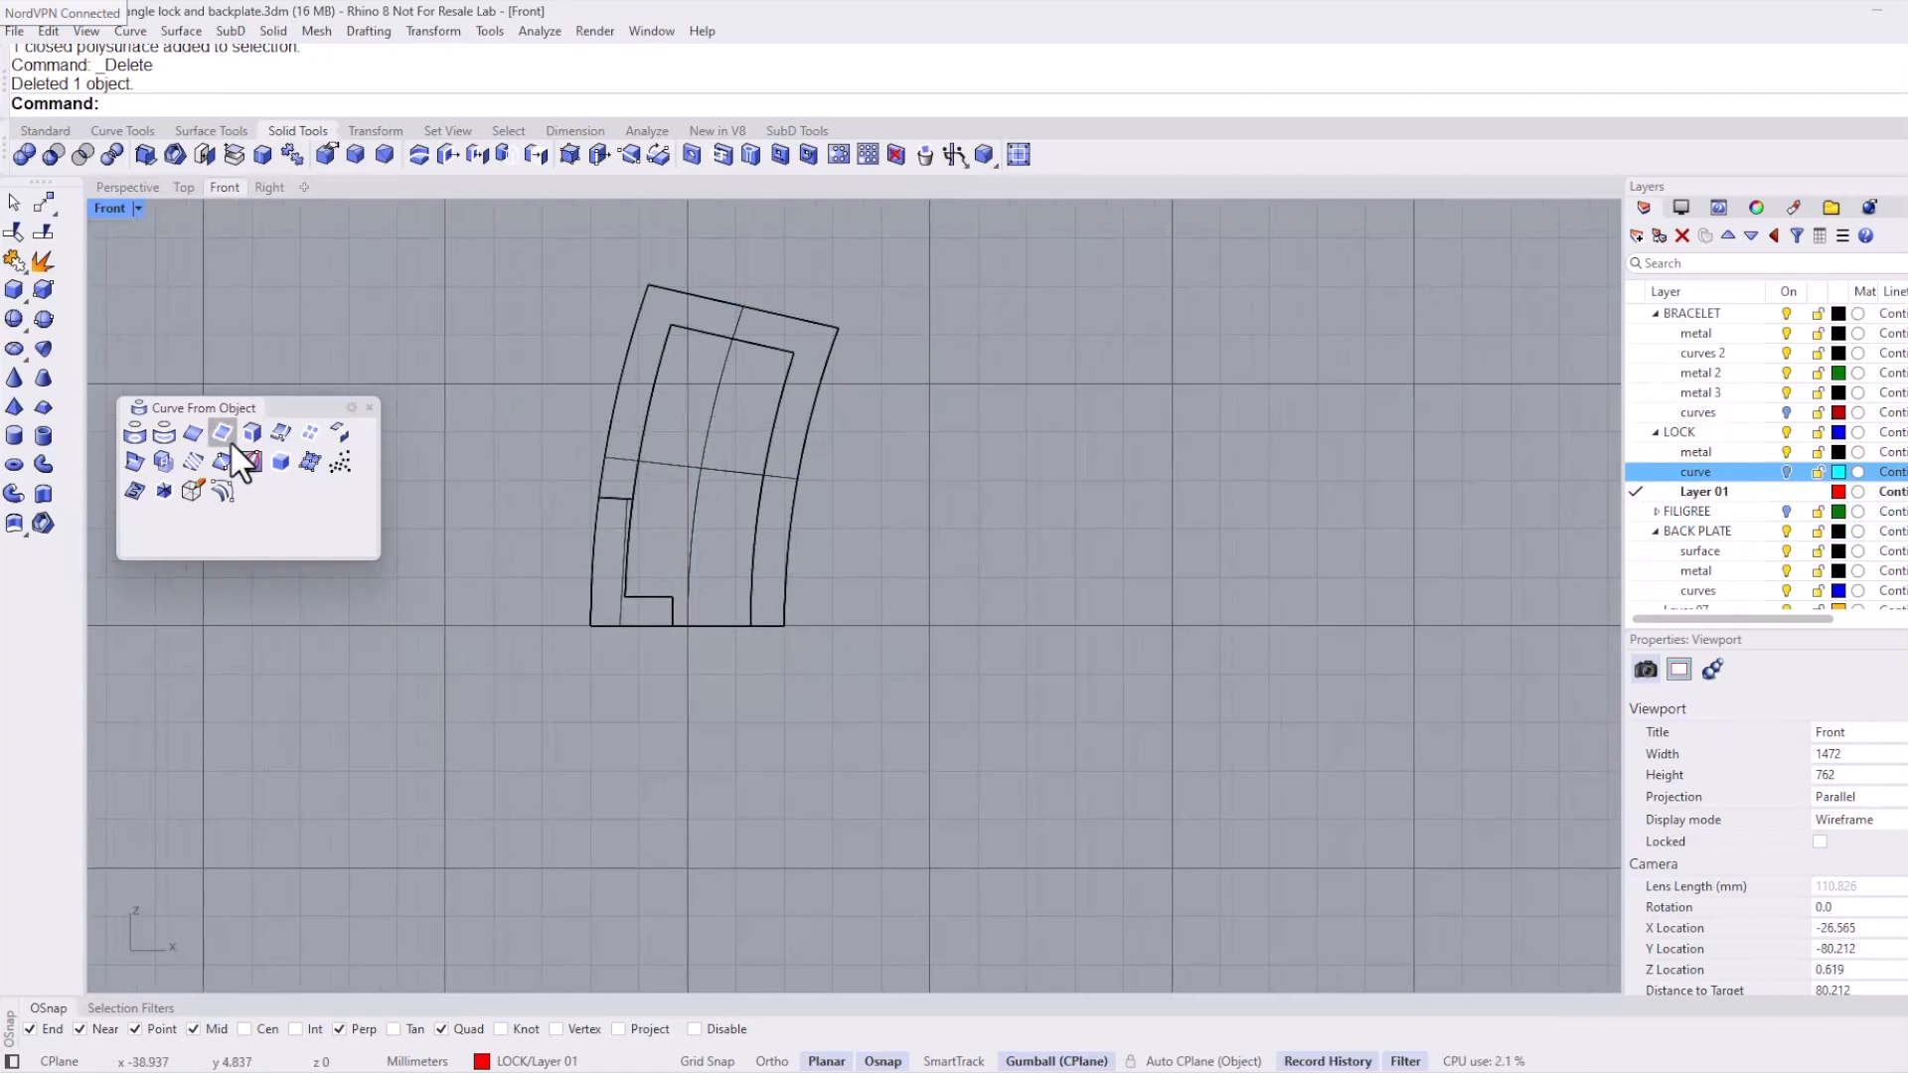
click(191, 431)
click(749, 540)
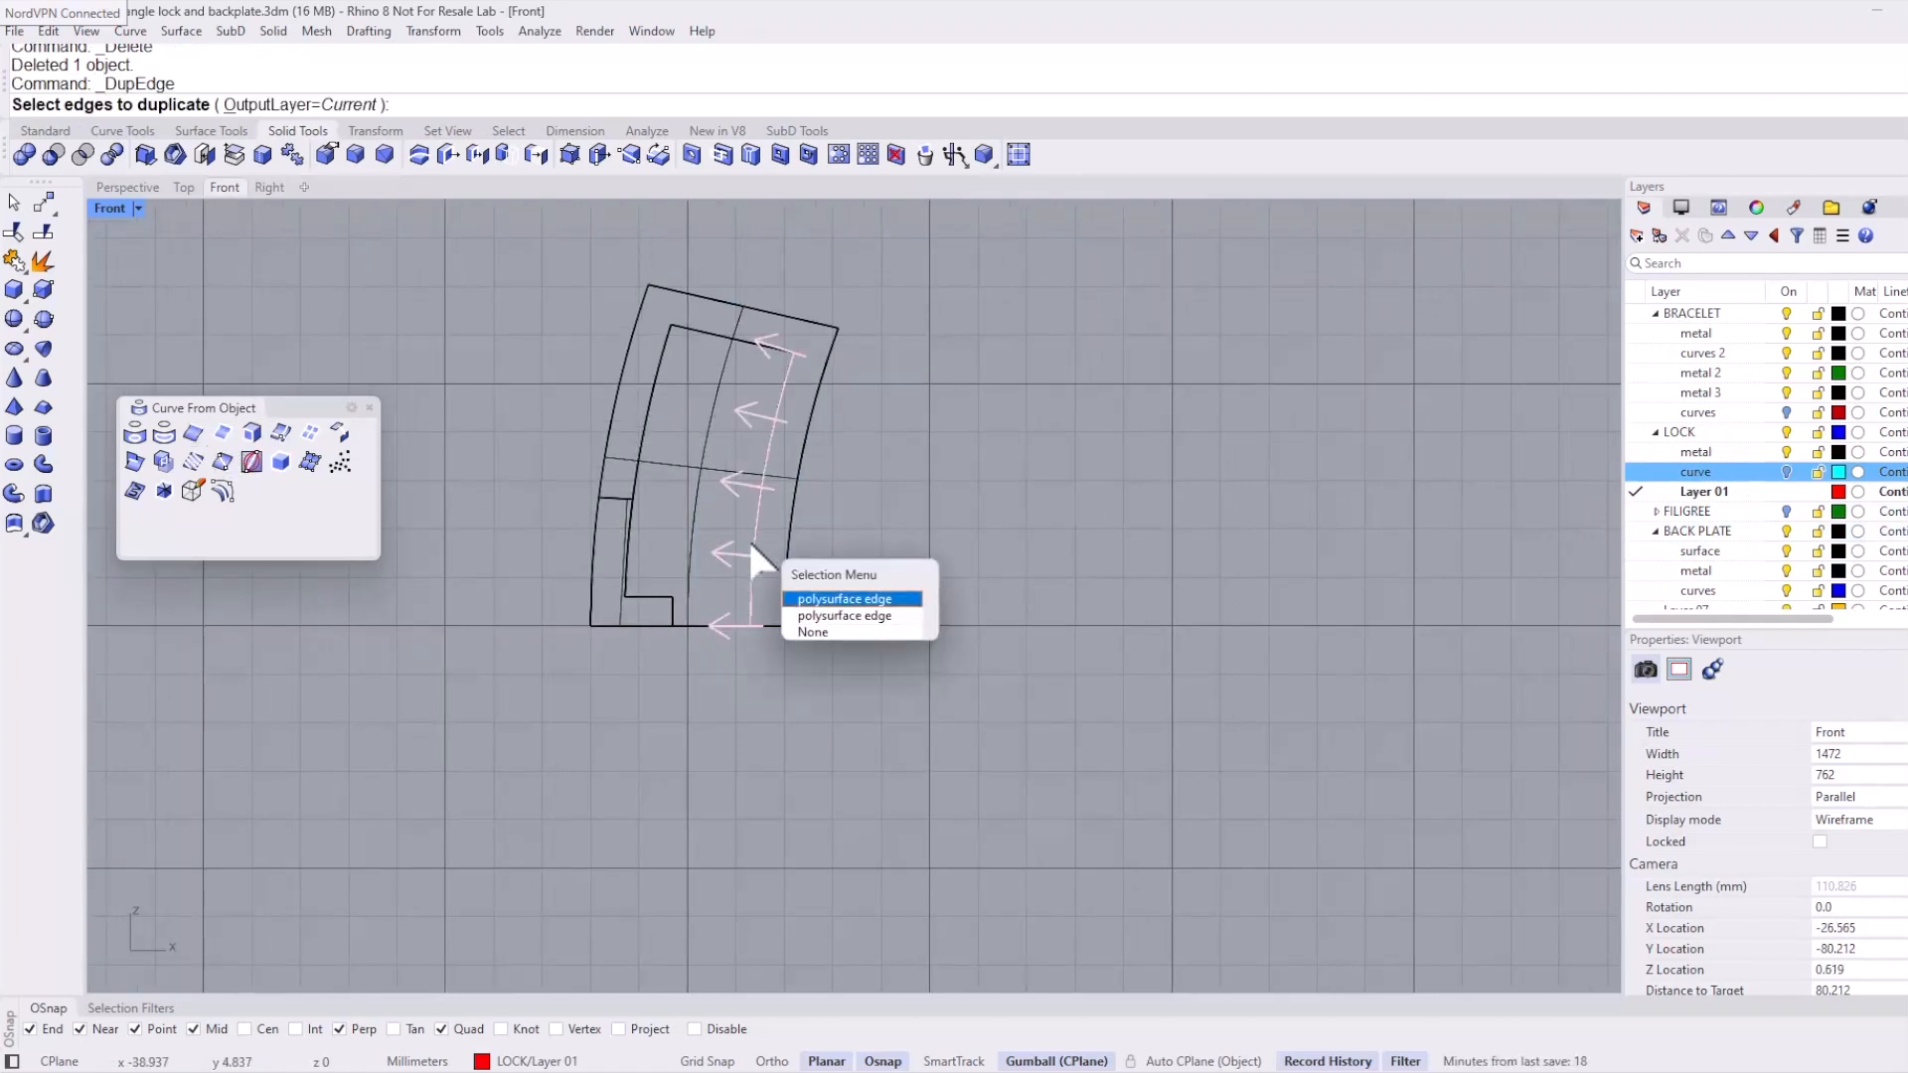
click(812, 603)
click(759, 340)
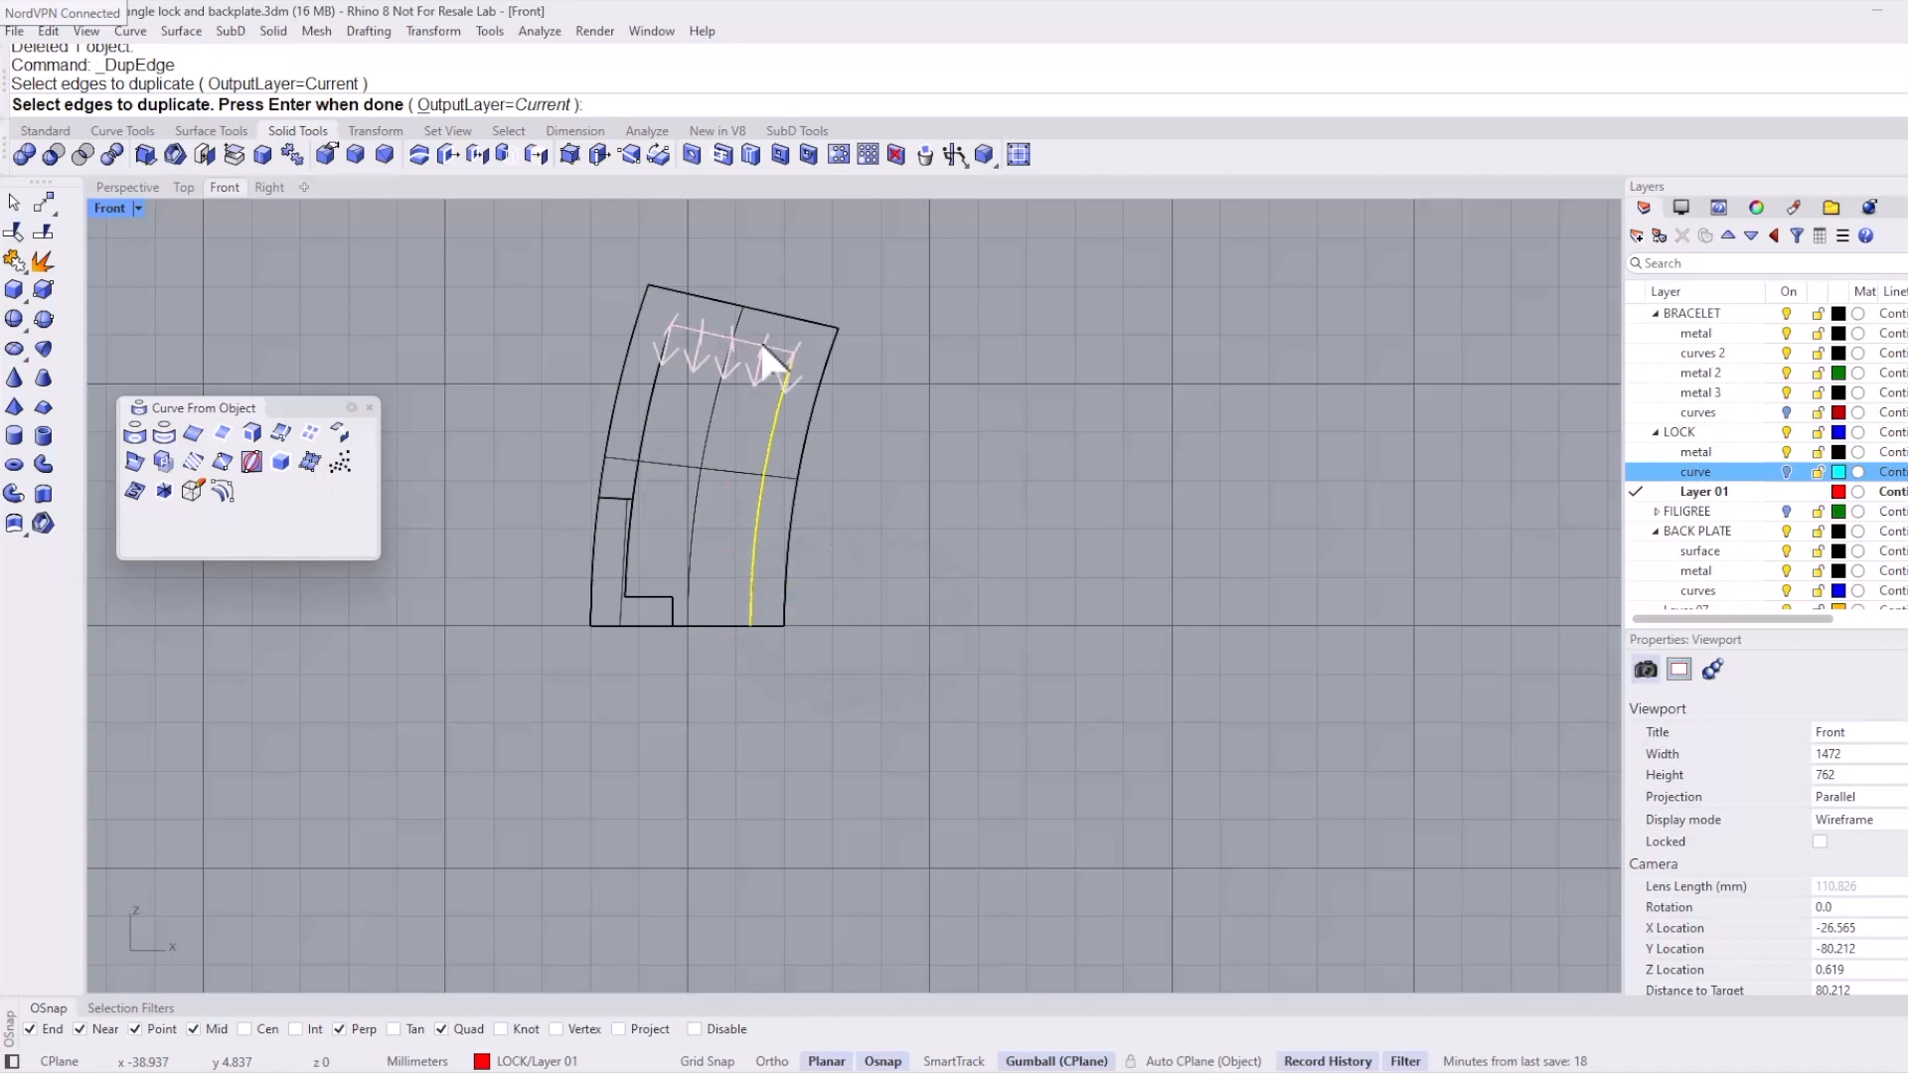
click(834, 398)
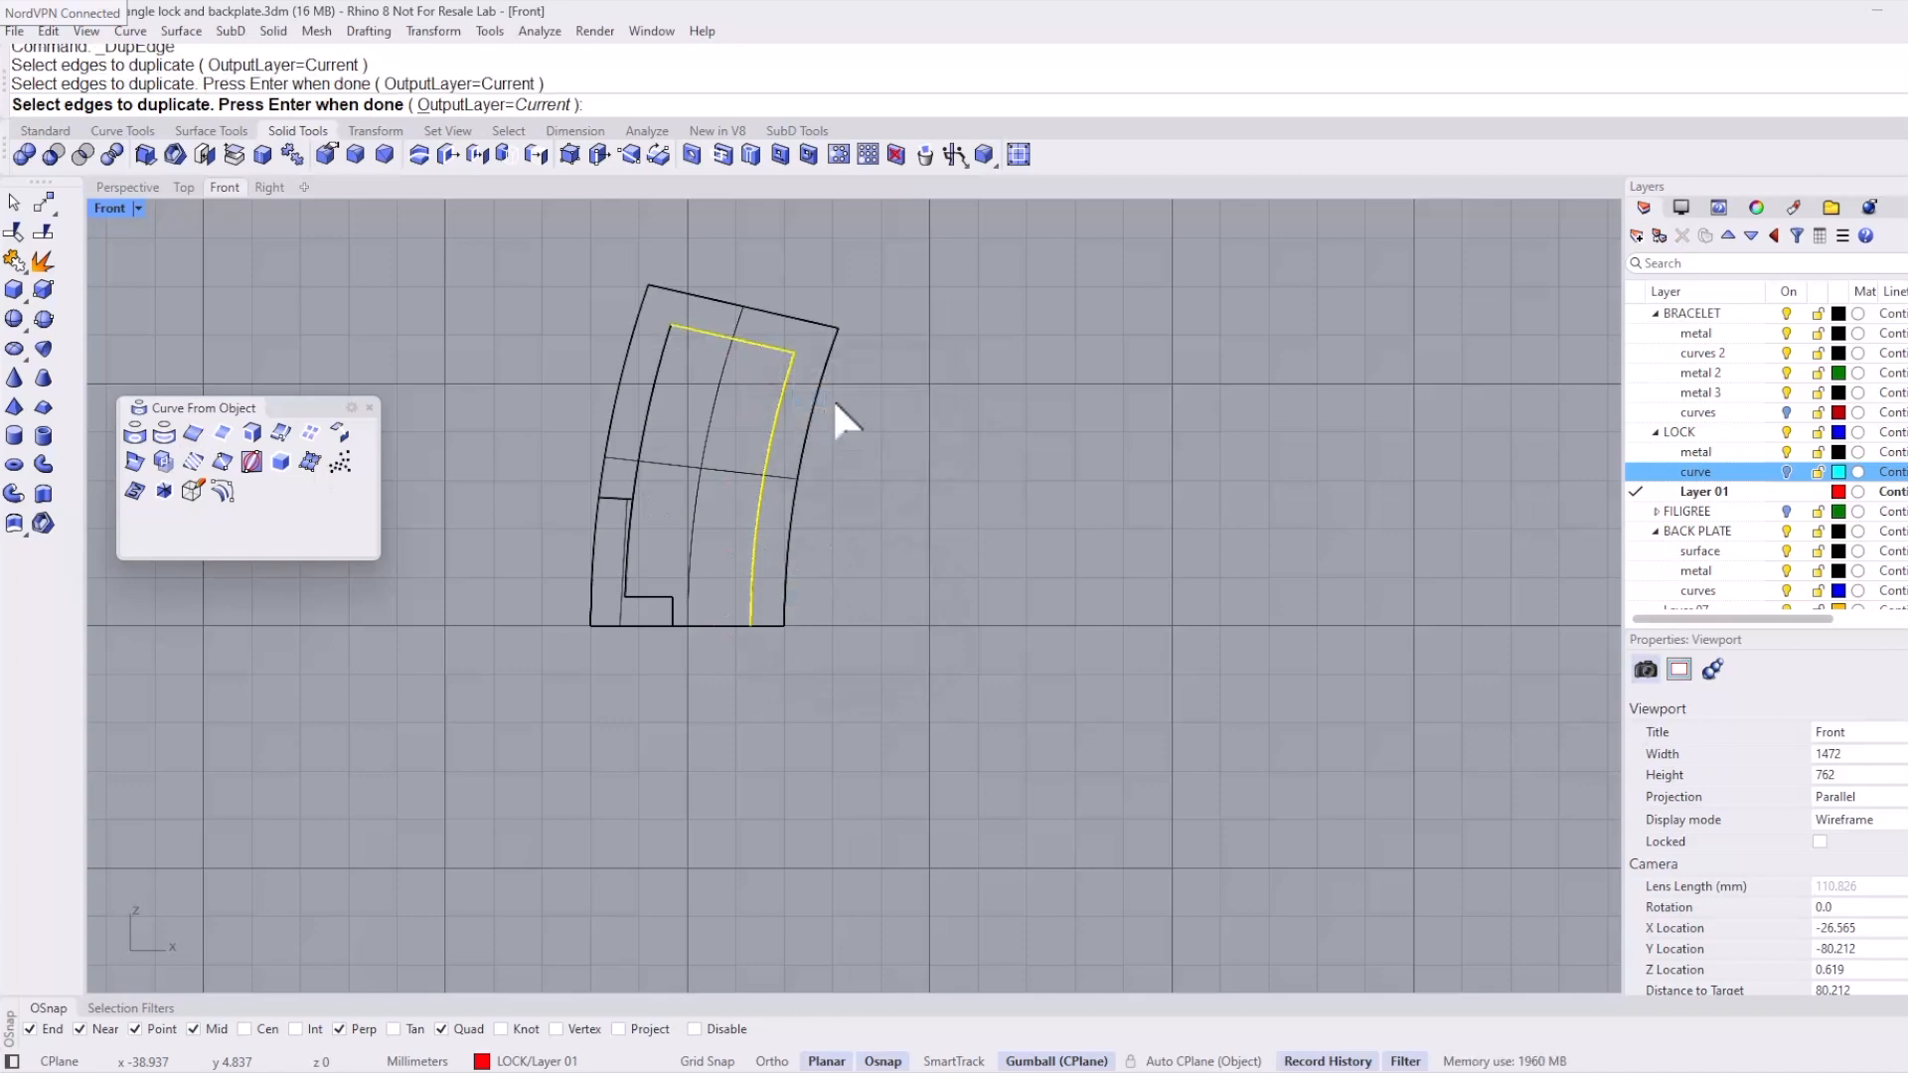
click(658, 384)
click(707, 435)
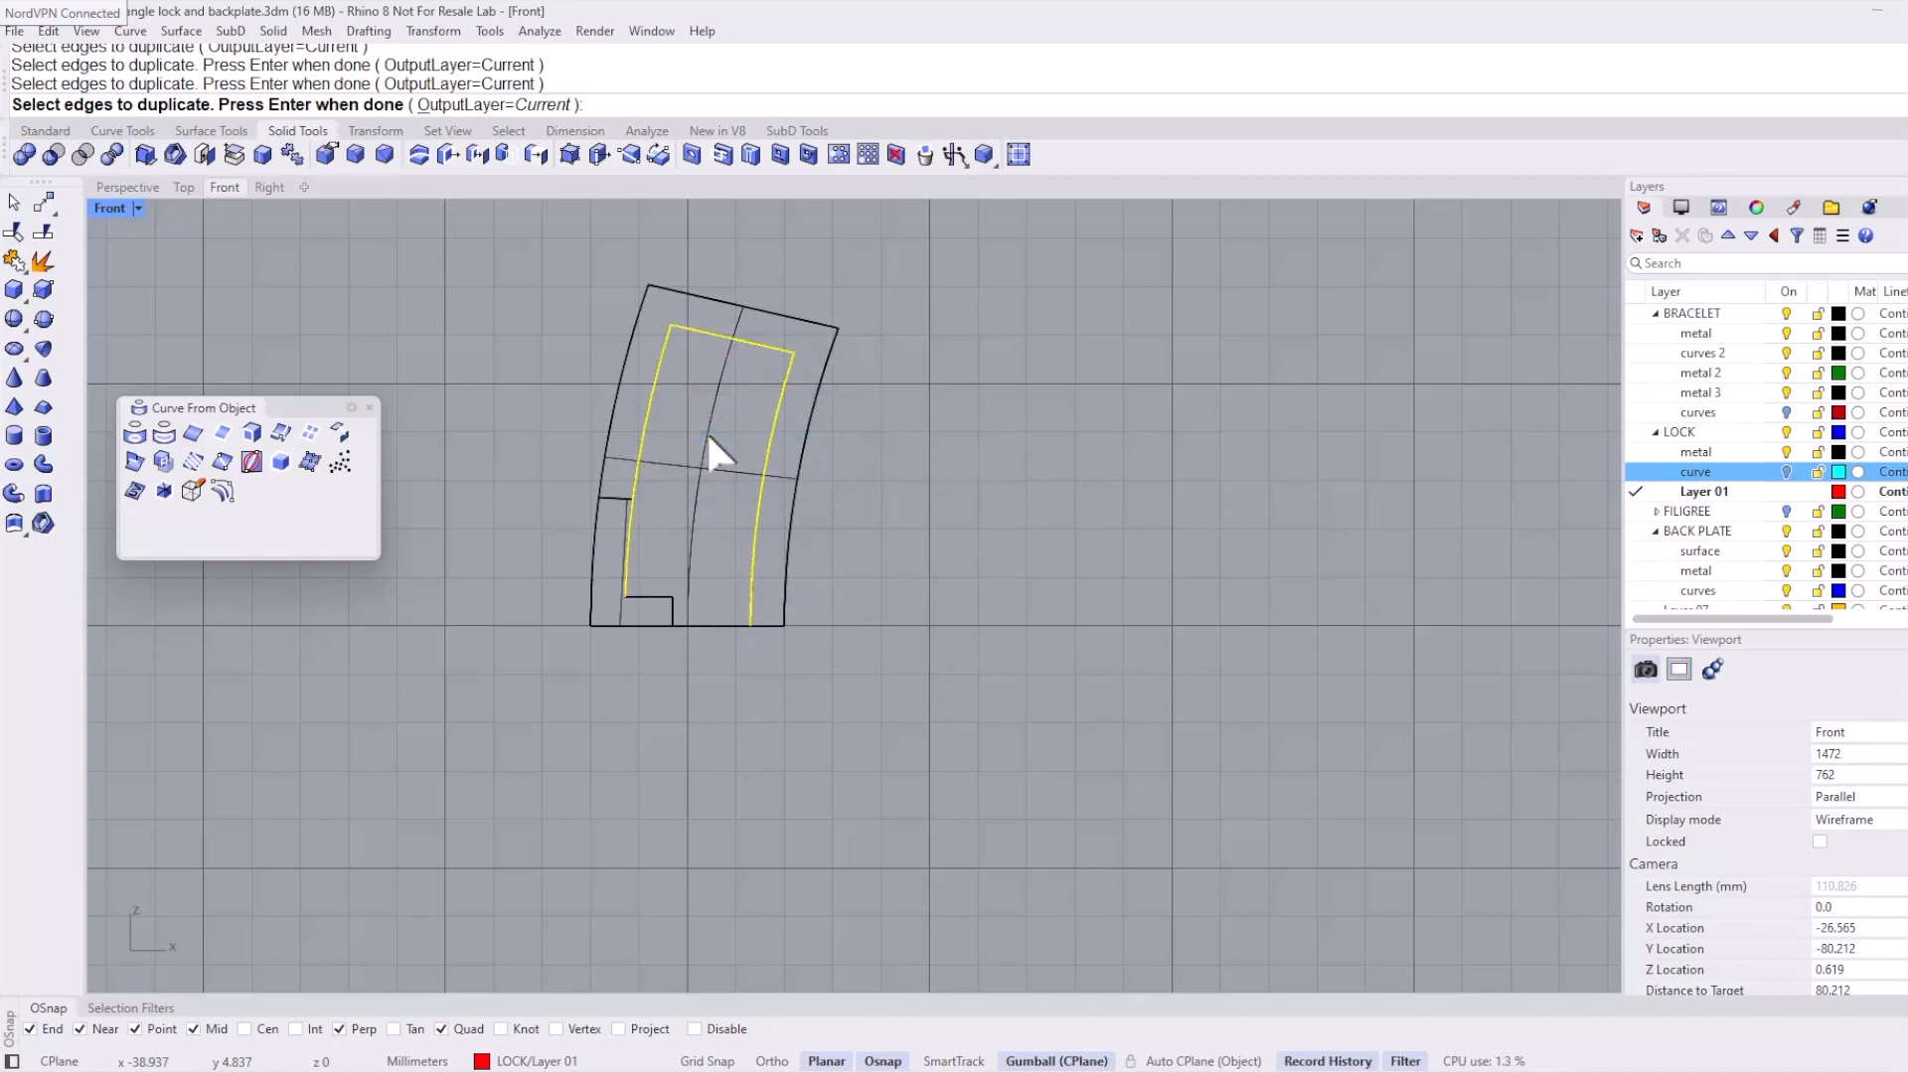
key(Return)
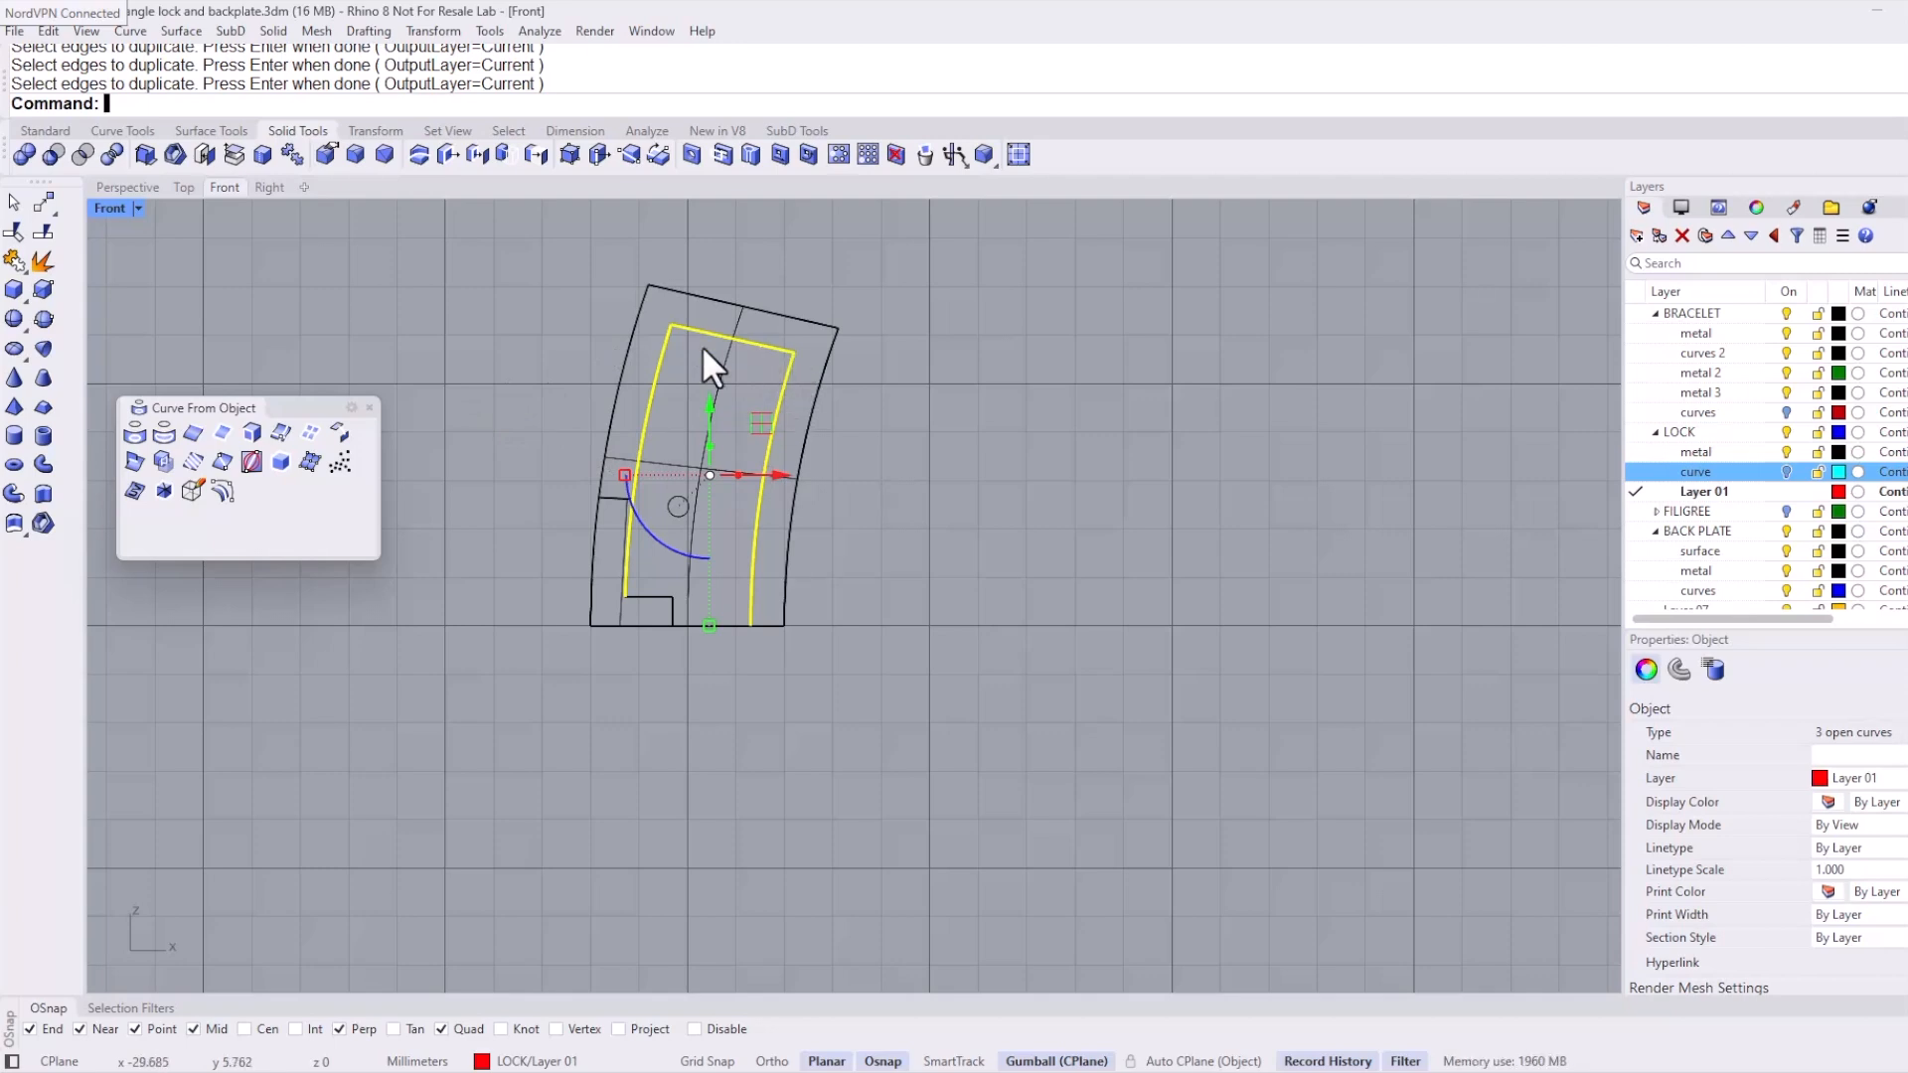
Step: Project the three duplicated edge curves onto the Front construction plane, deleting the input curves
click(388, 134)
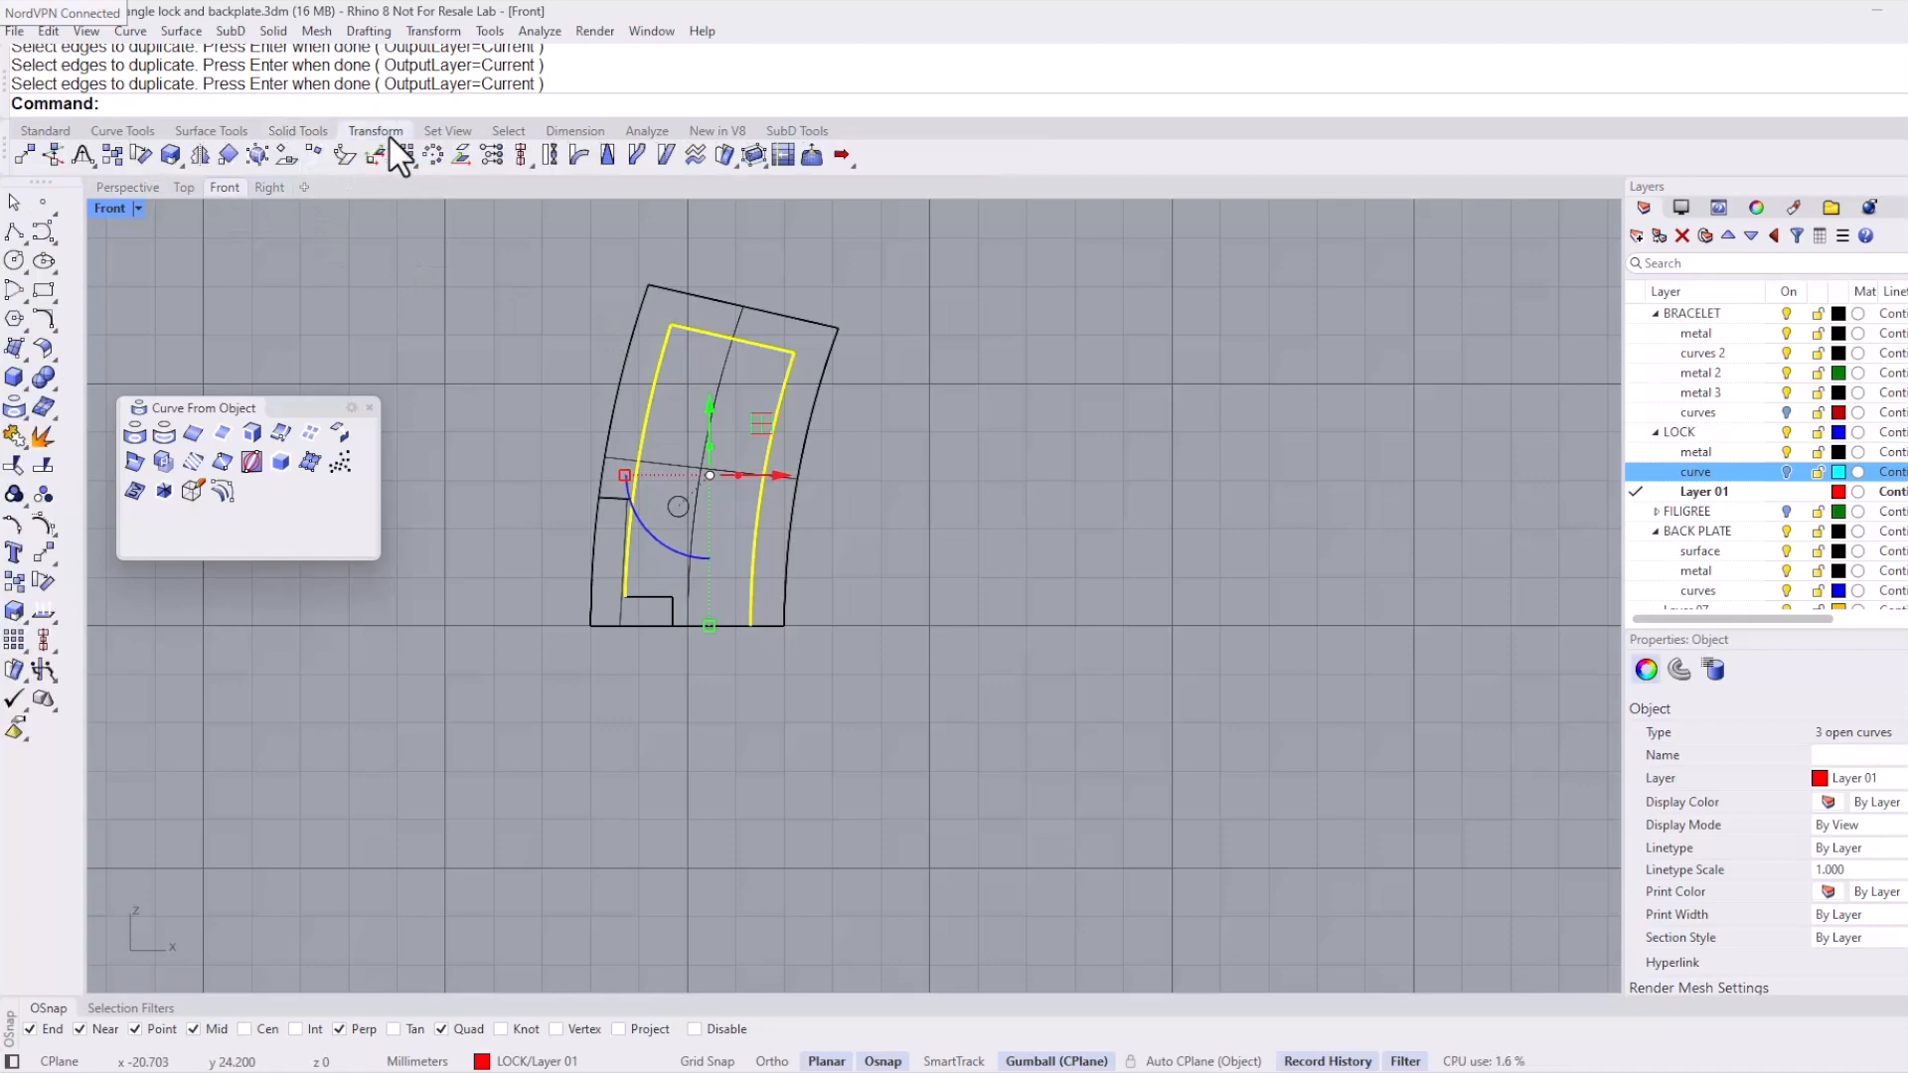
click(459, 159)
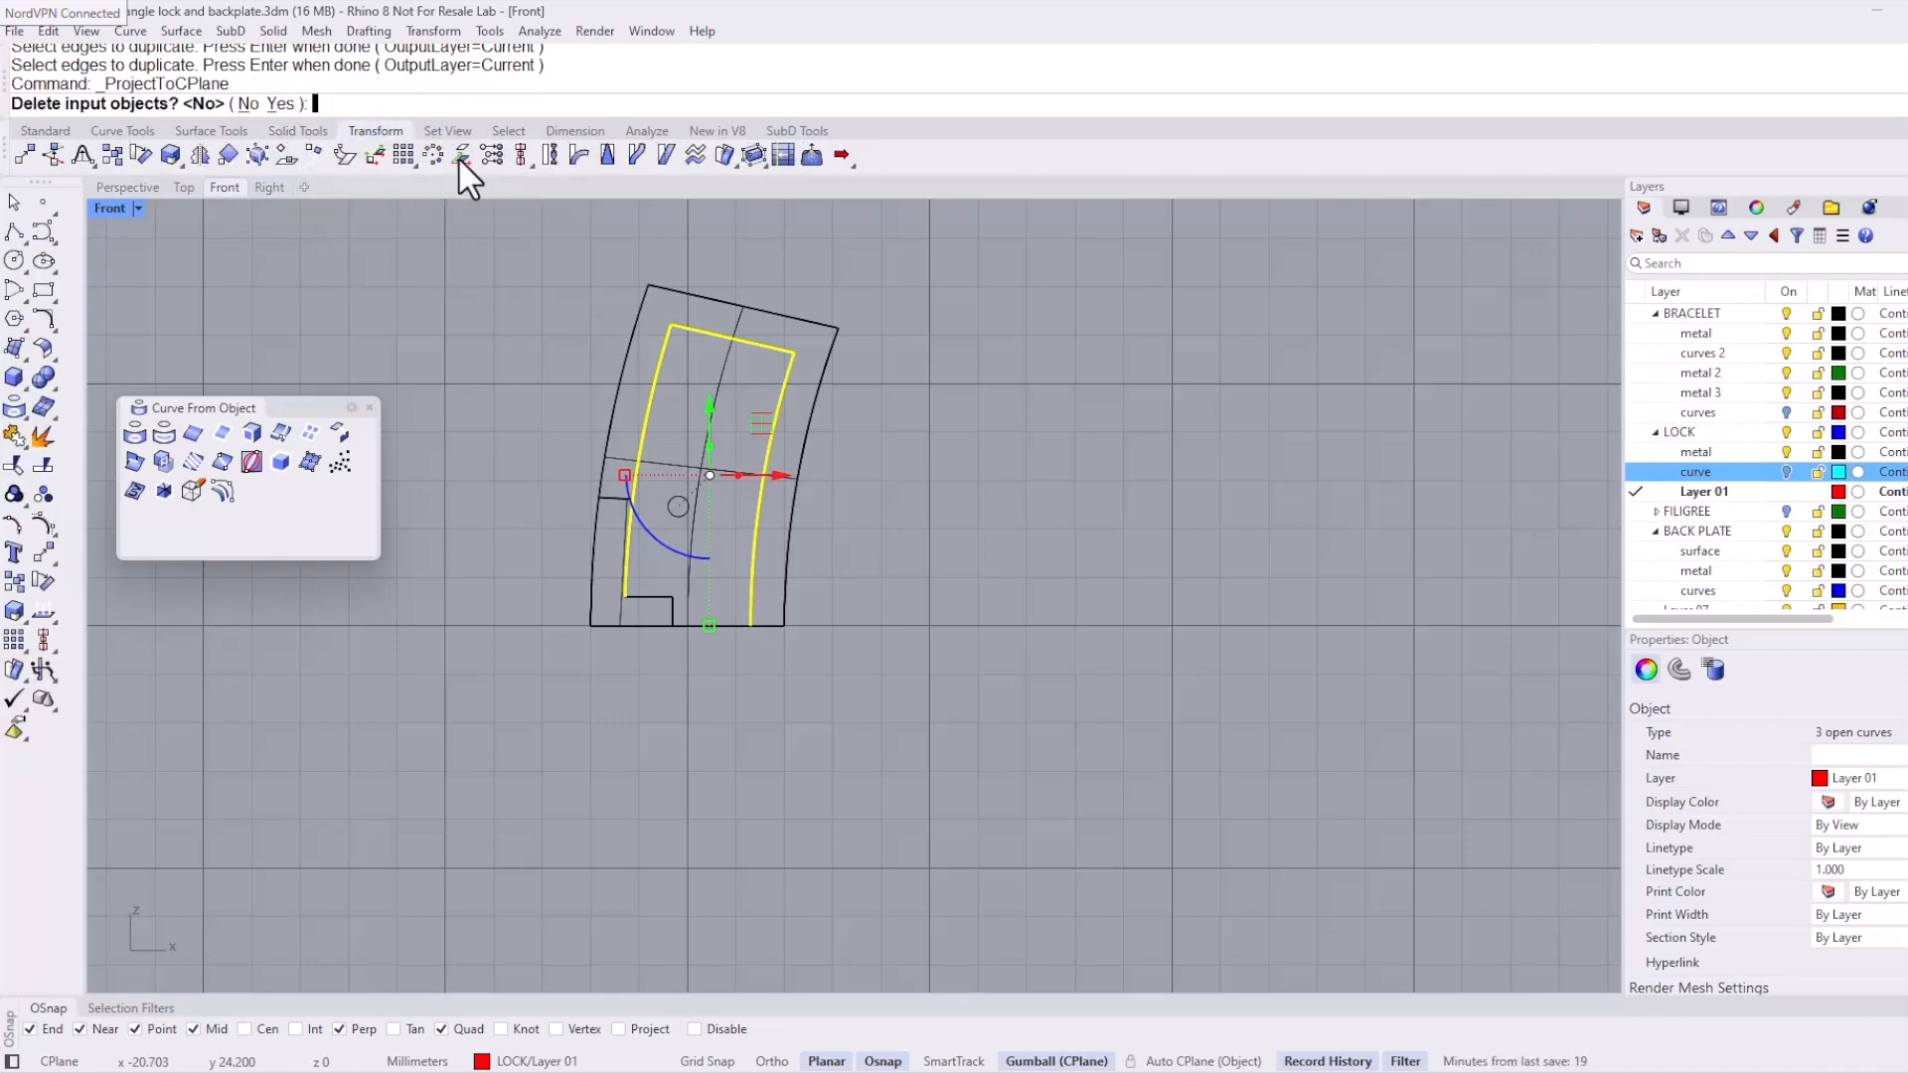
click(280, 103)
click(875, 492)
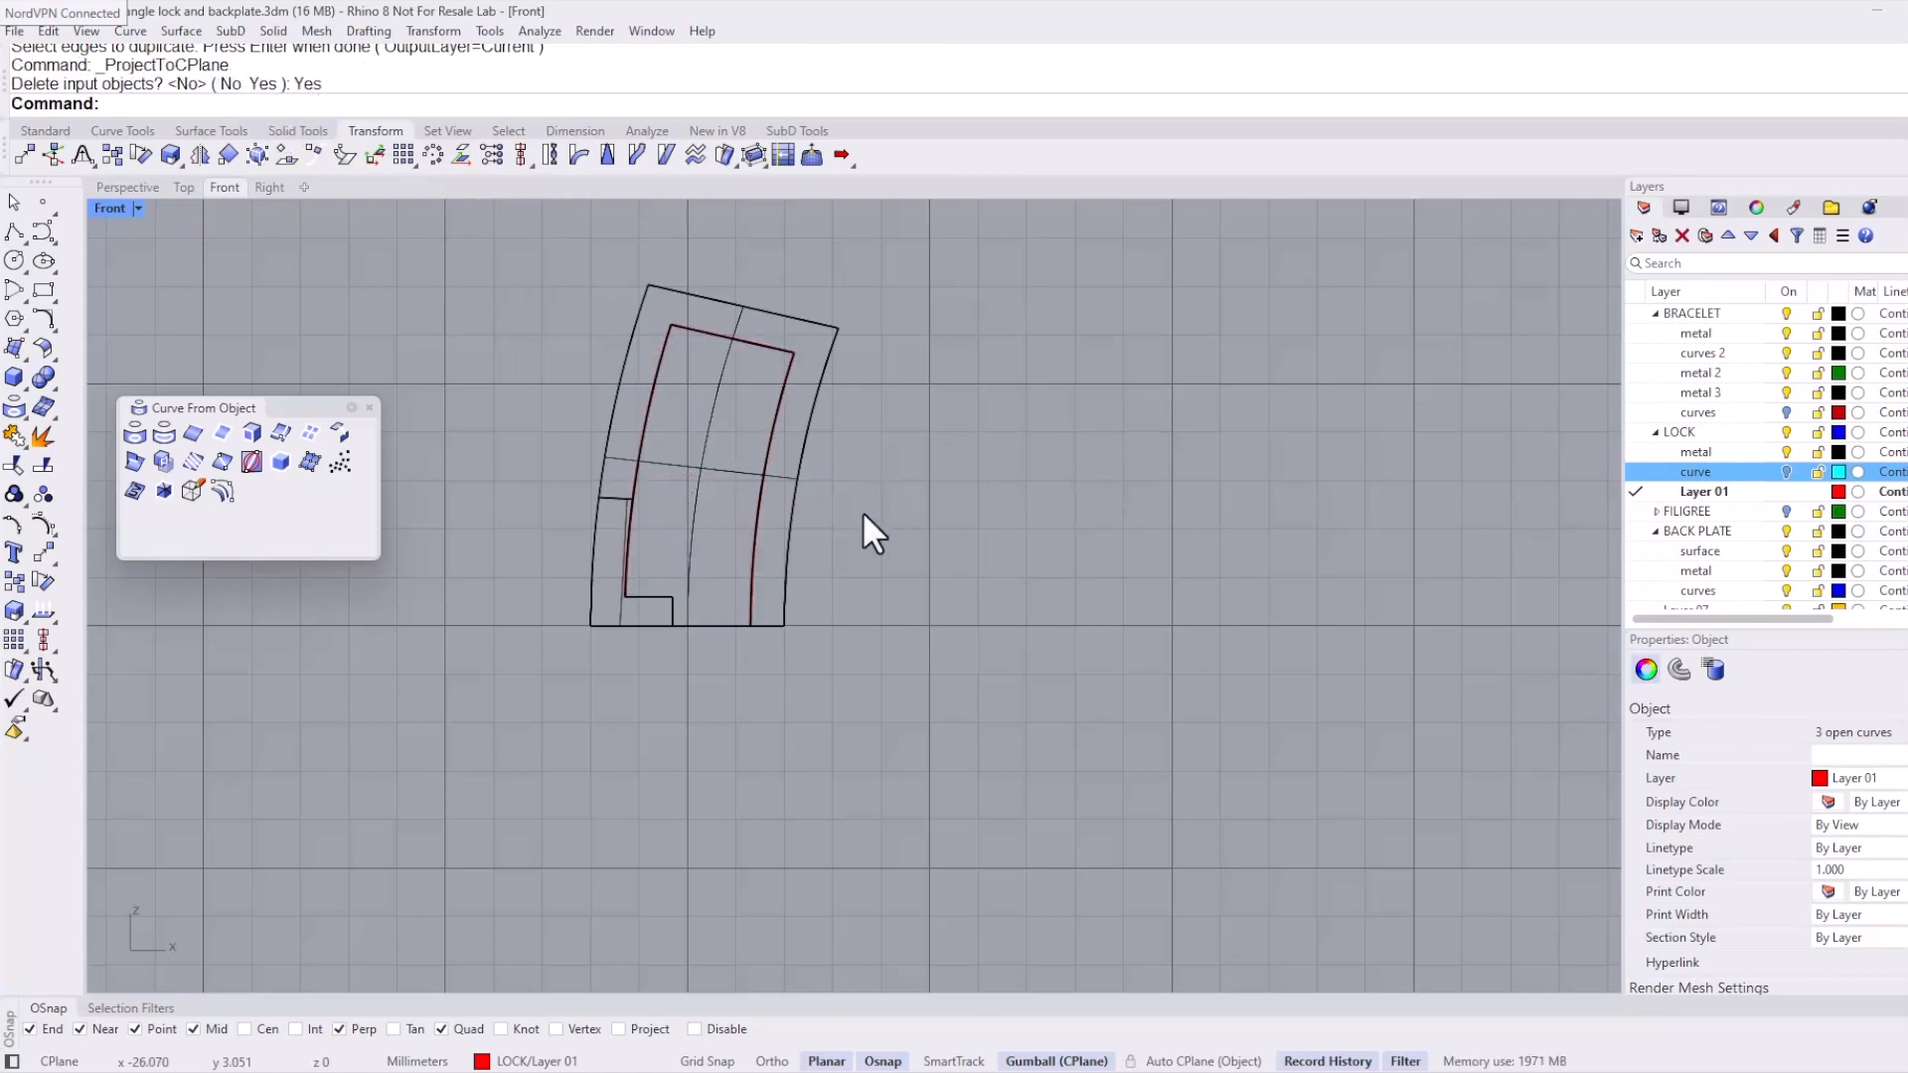
Step: Show the Perspective view in wireframe and join the three projected curves into one open curve
click(761, 469)
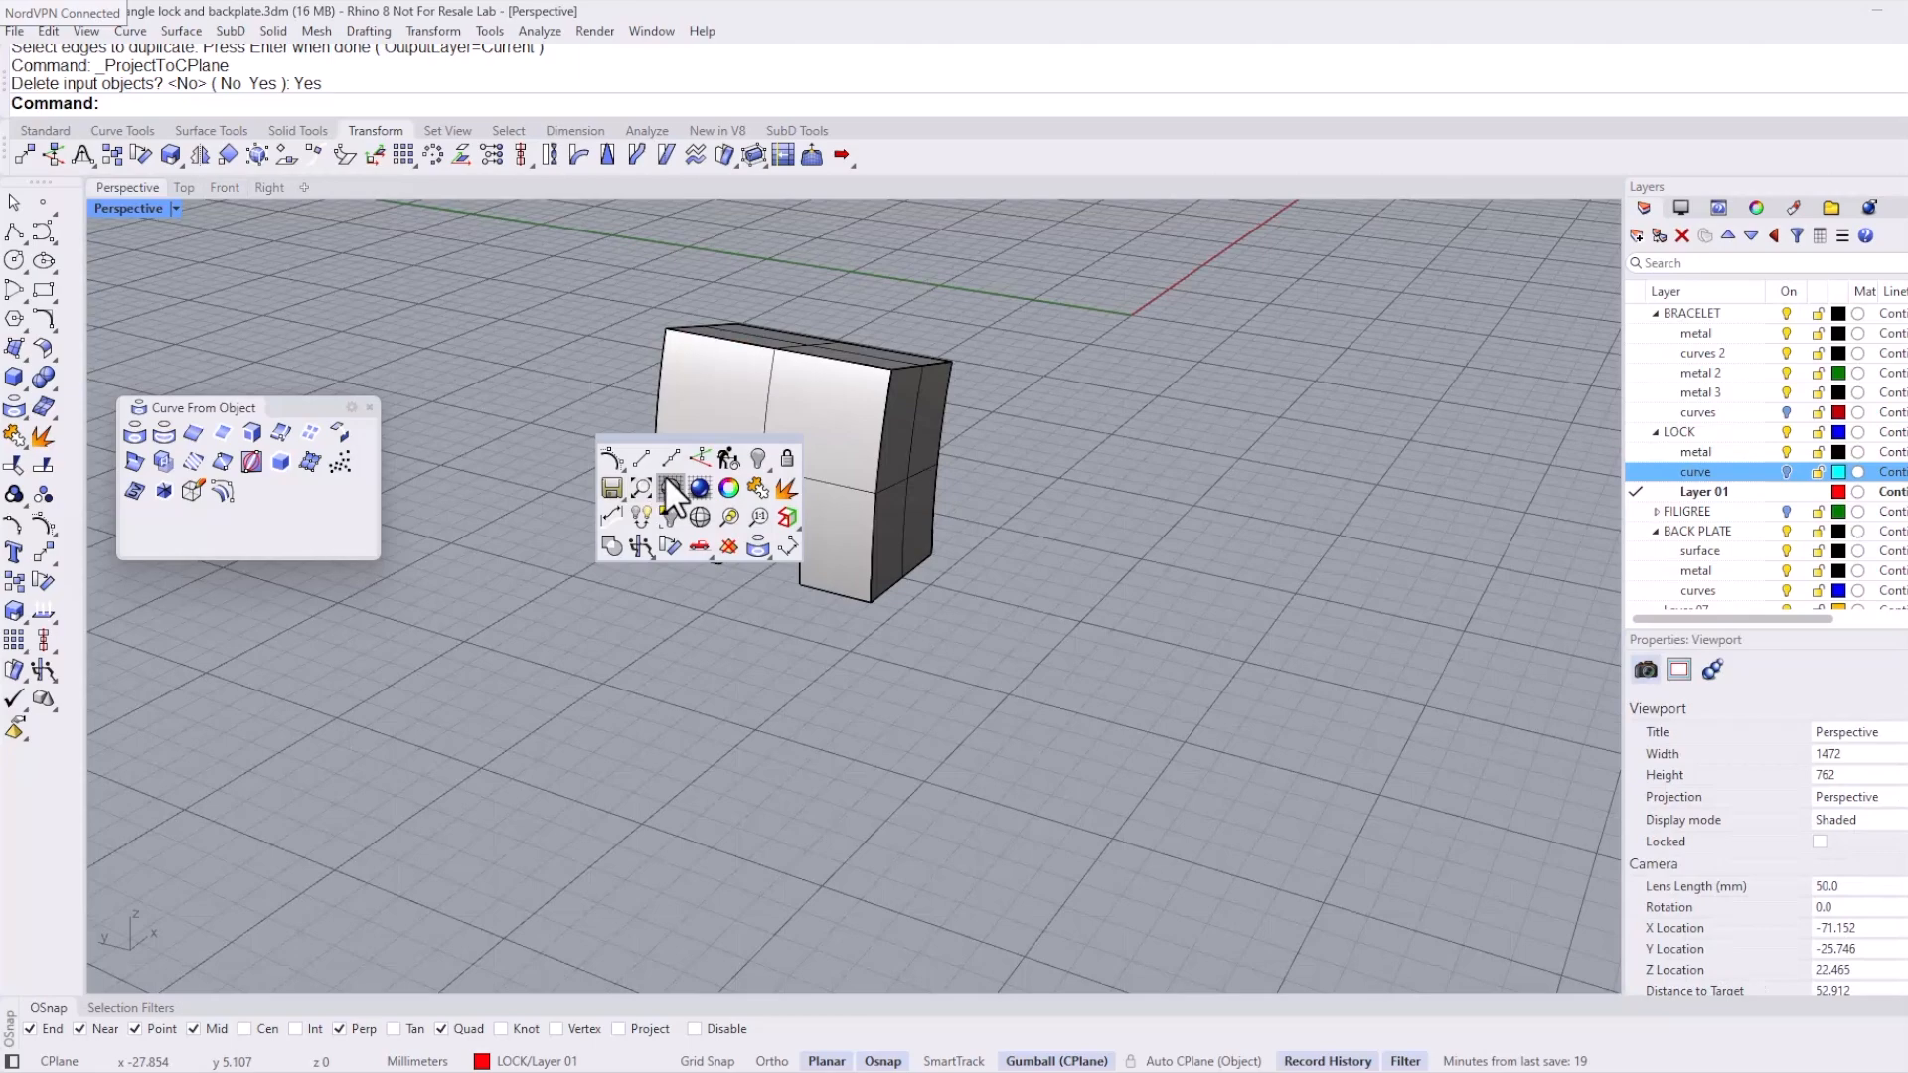
click(668, 481)
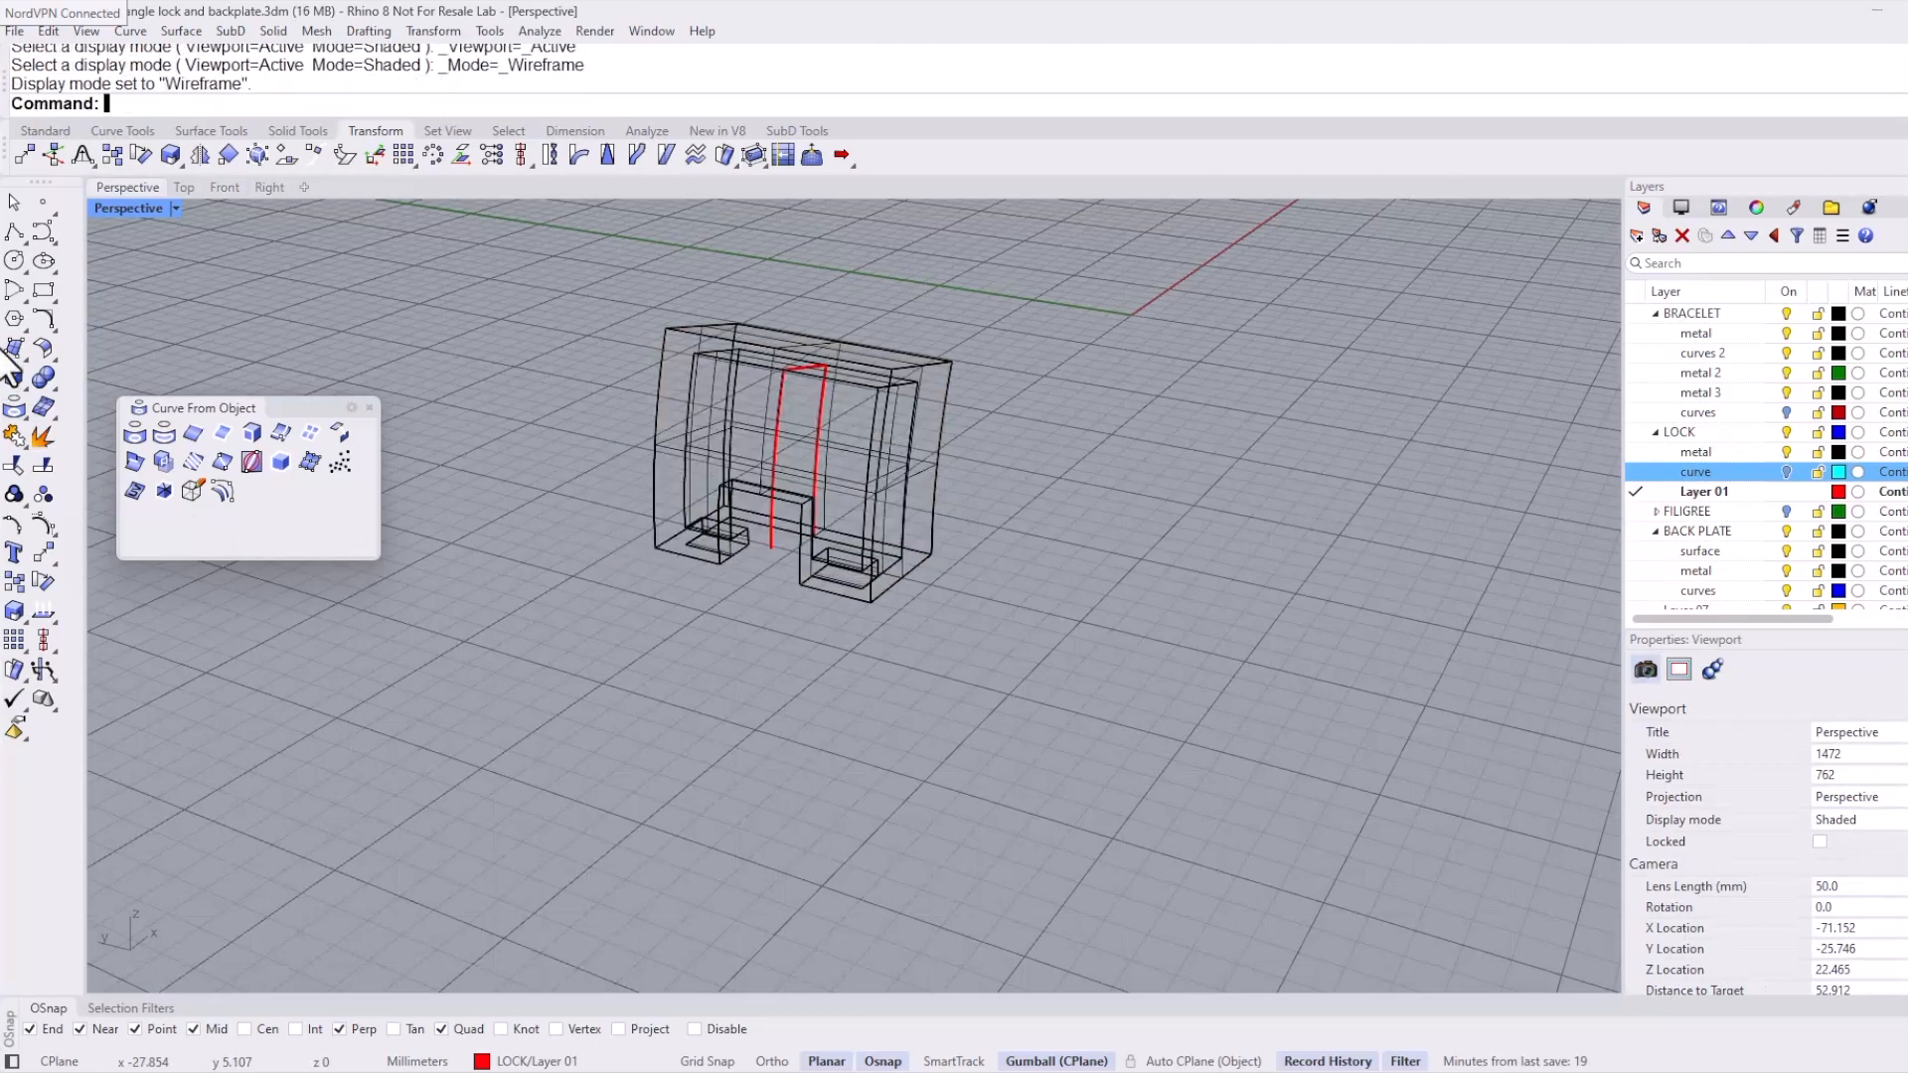
click(20, 440)
scroll(756, 389, up, 6)
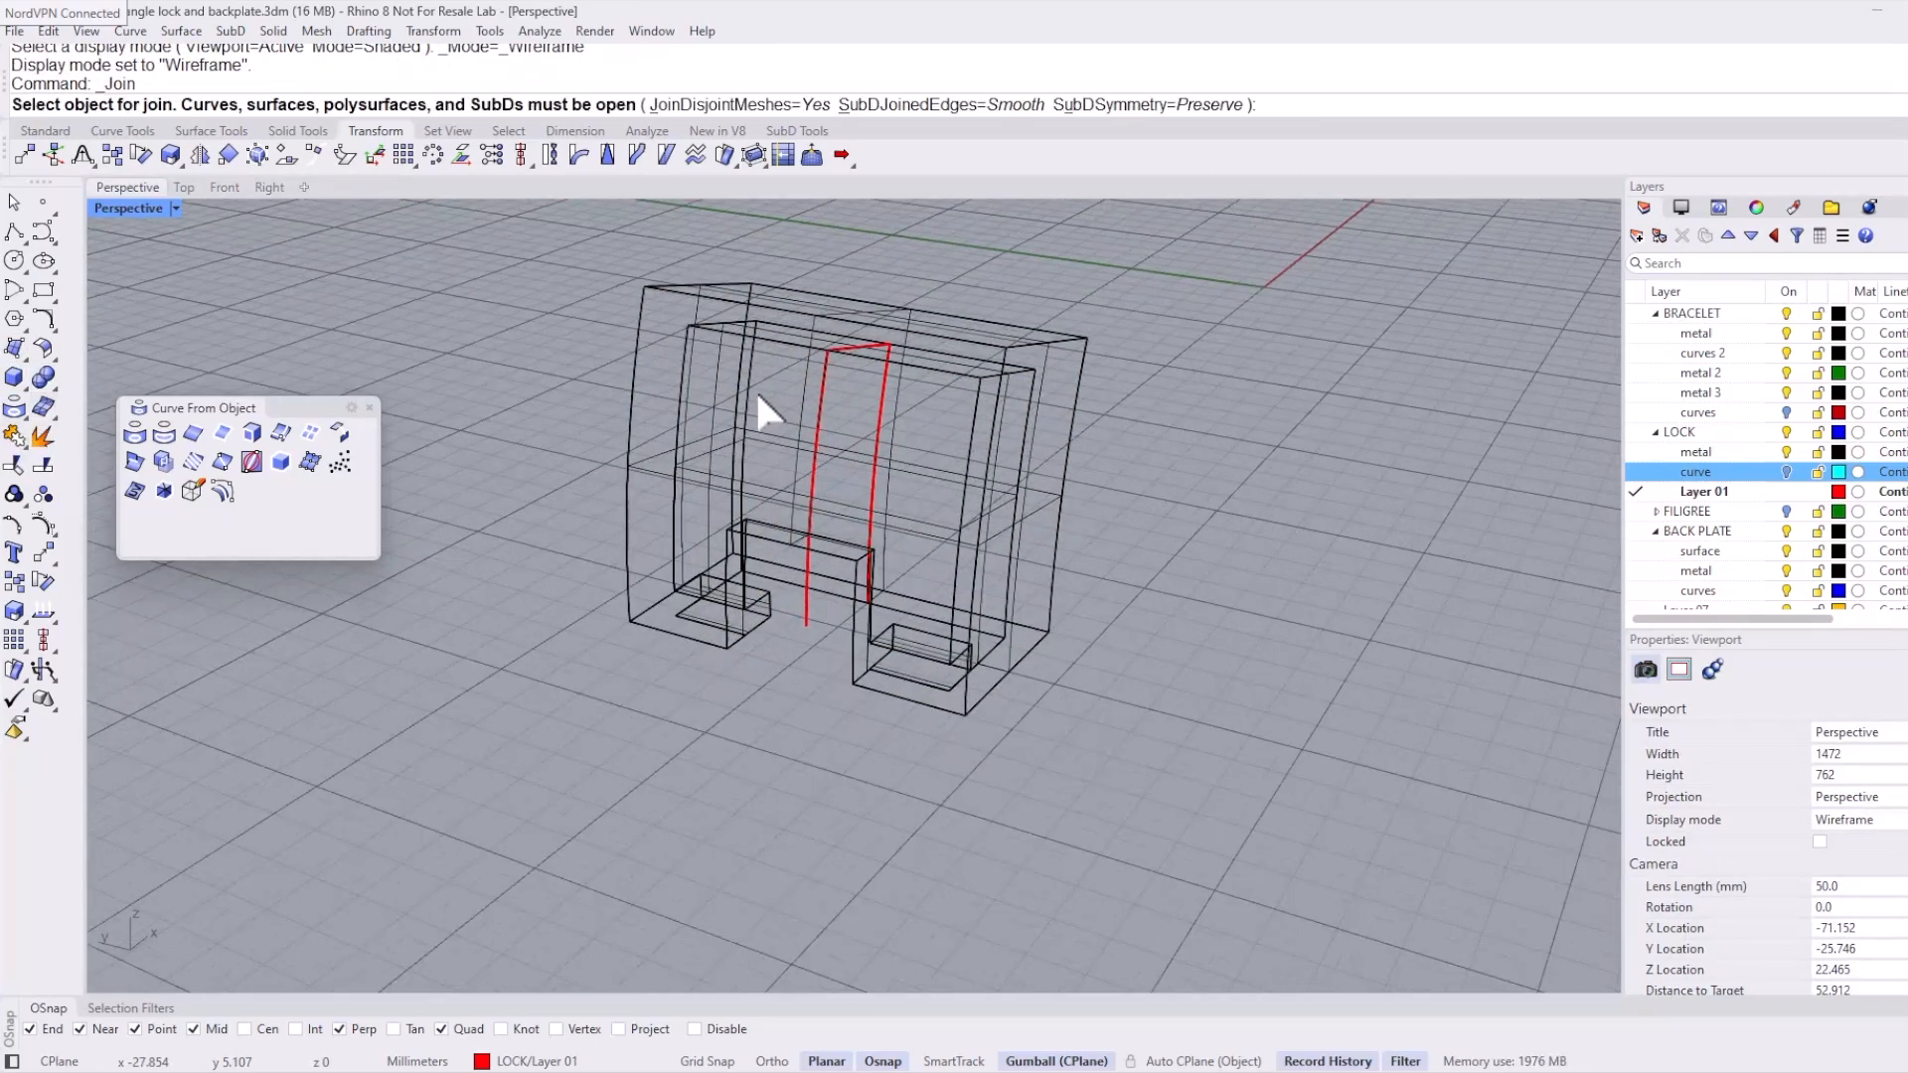
click(806, 386)
click(853, 331)
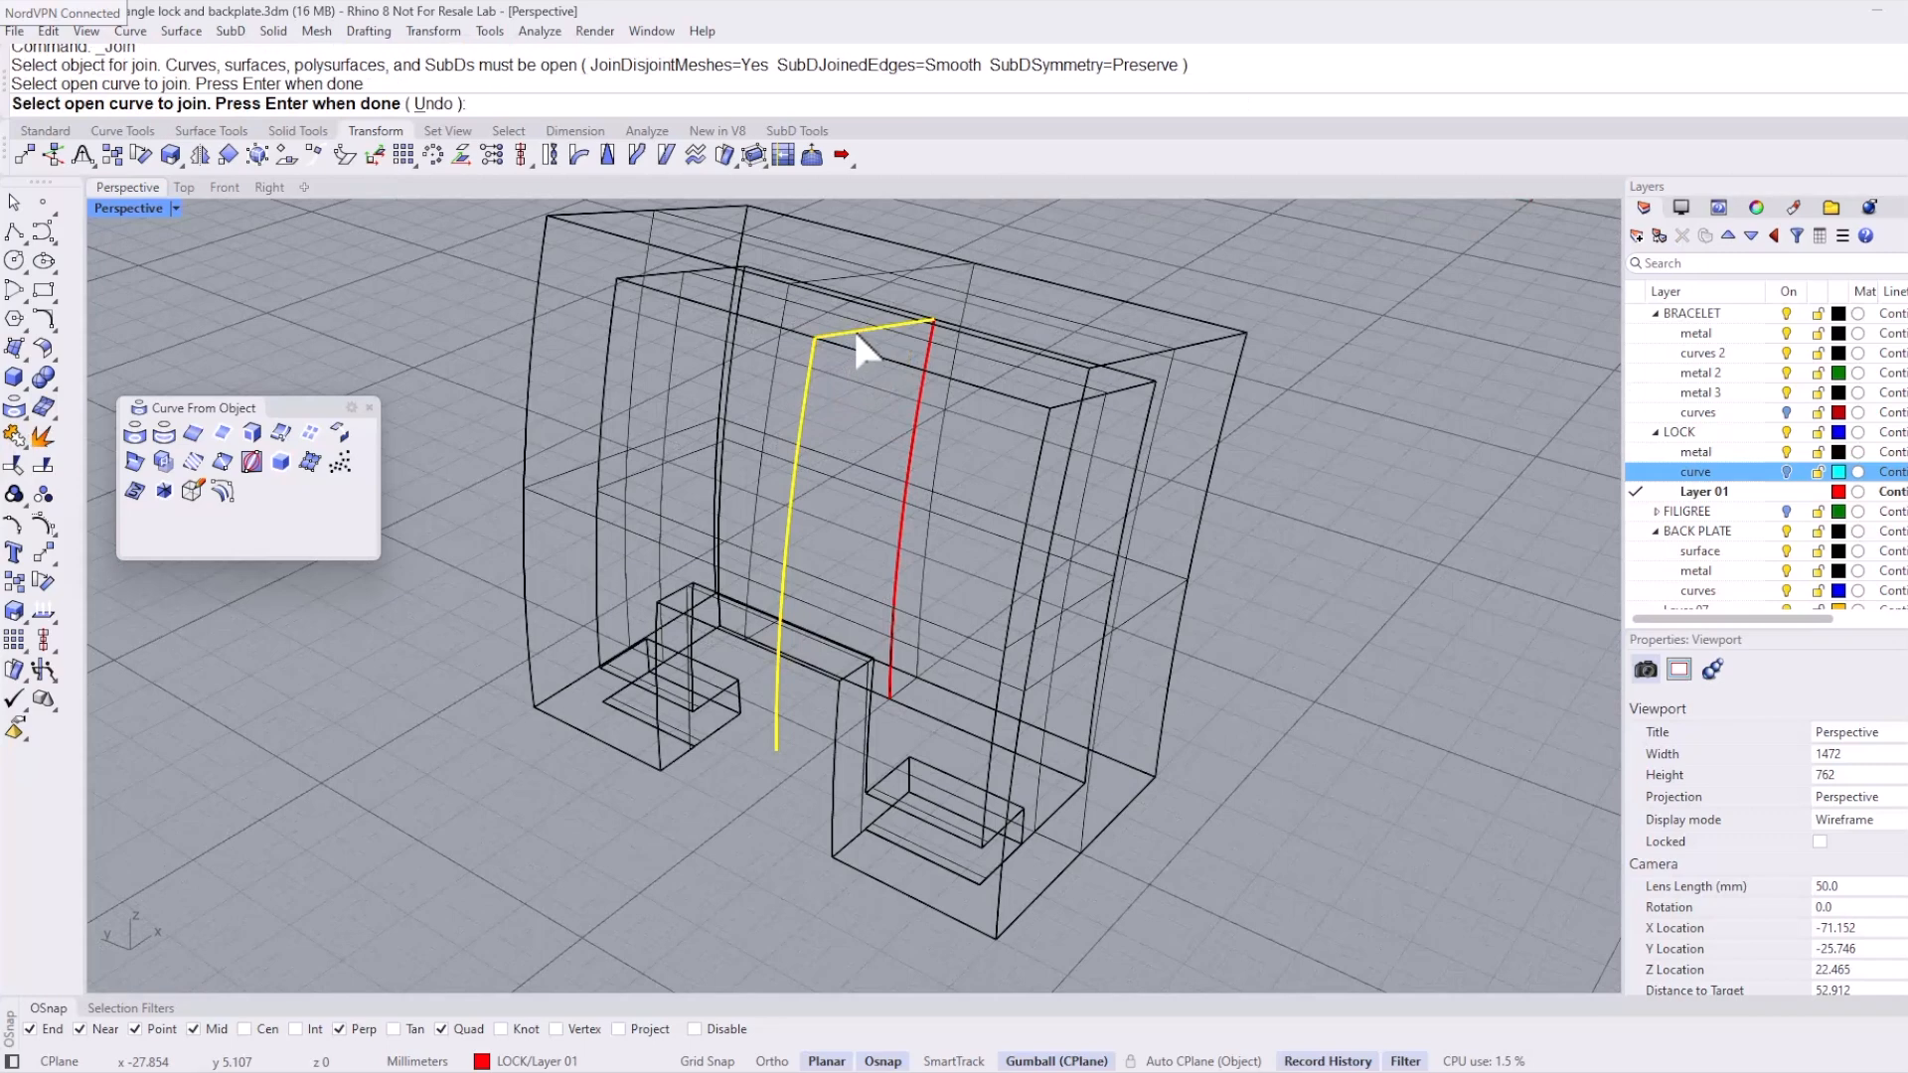
click(924, 362)
key(Return)
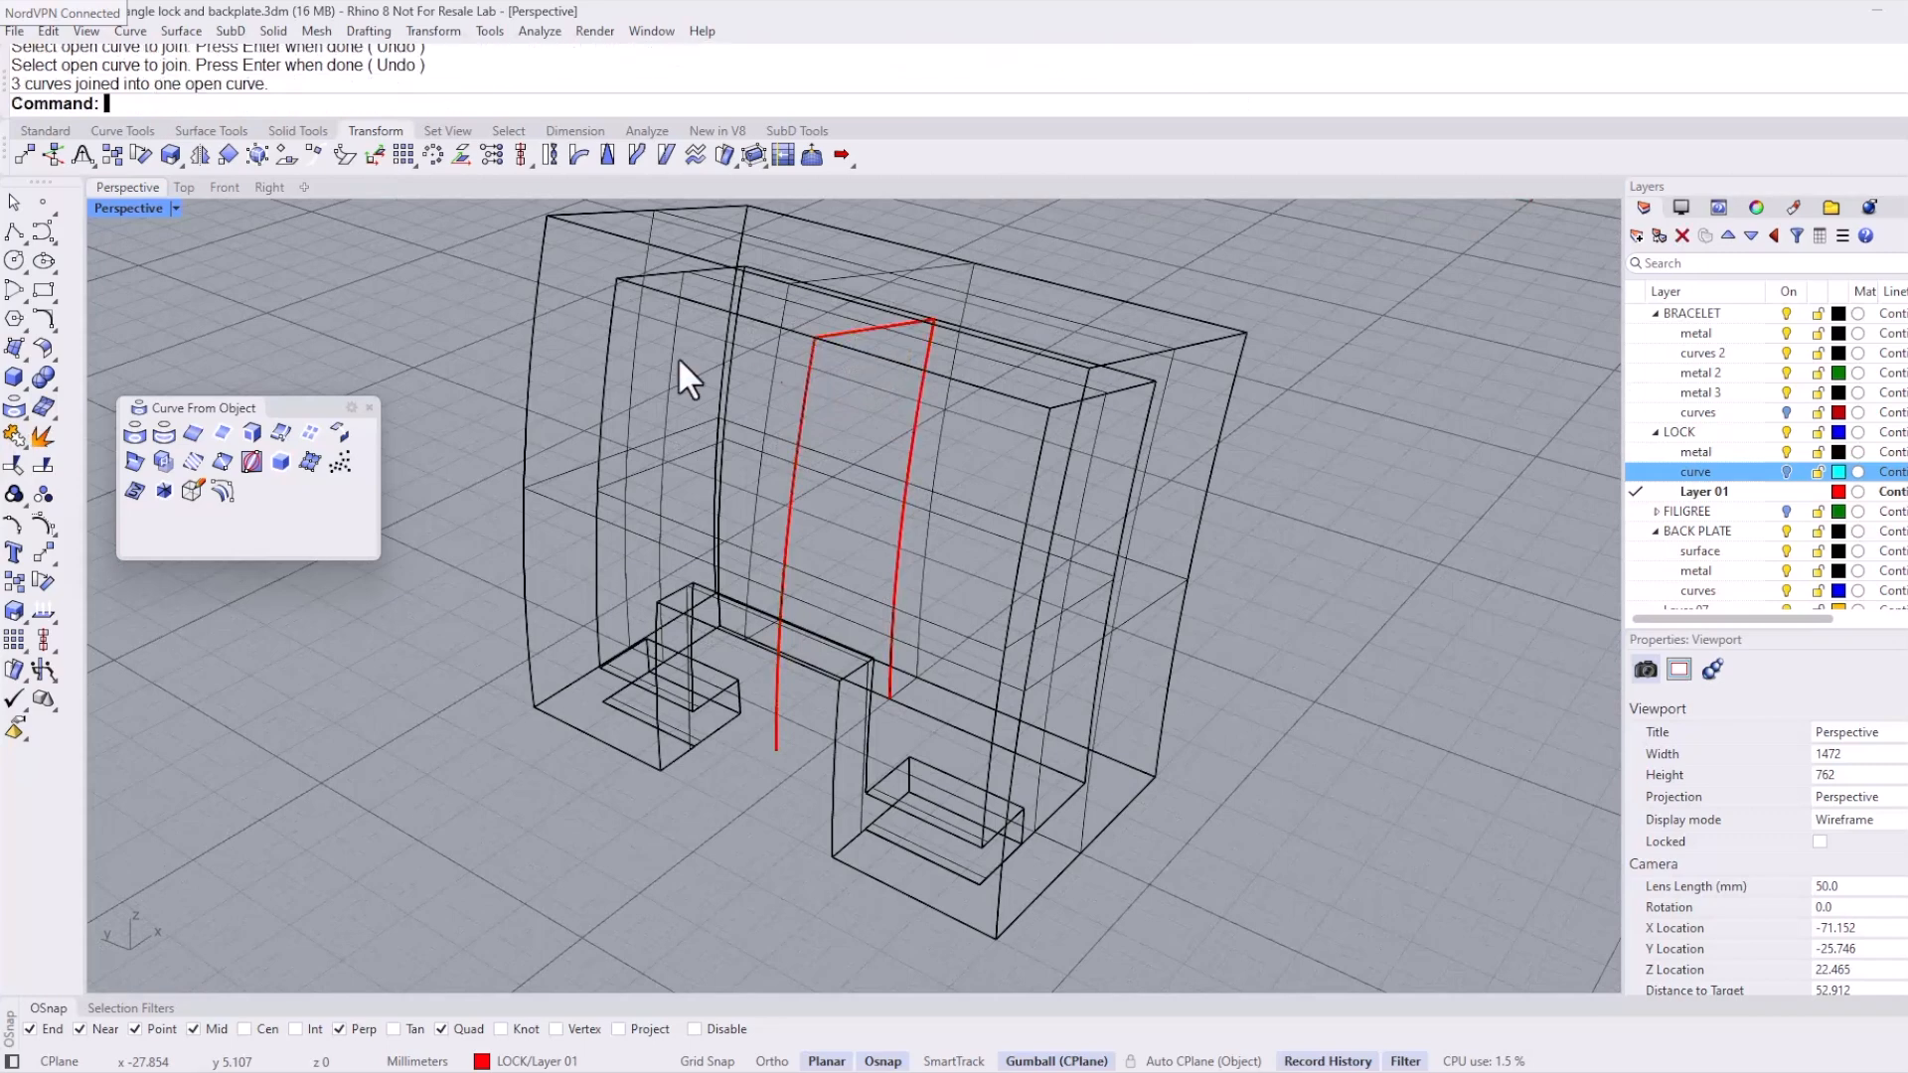
Step: Extend the inner-radius leg of the joined curve about 2.3 mm below the lock's lower face, using the Natural extension type
click(224, 187)
right_drag(646, 579, 562, 497)
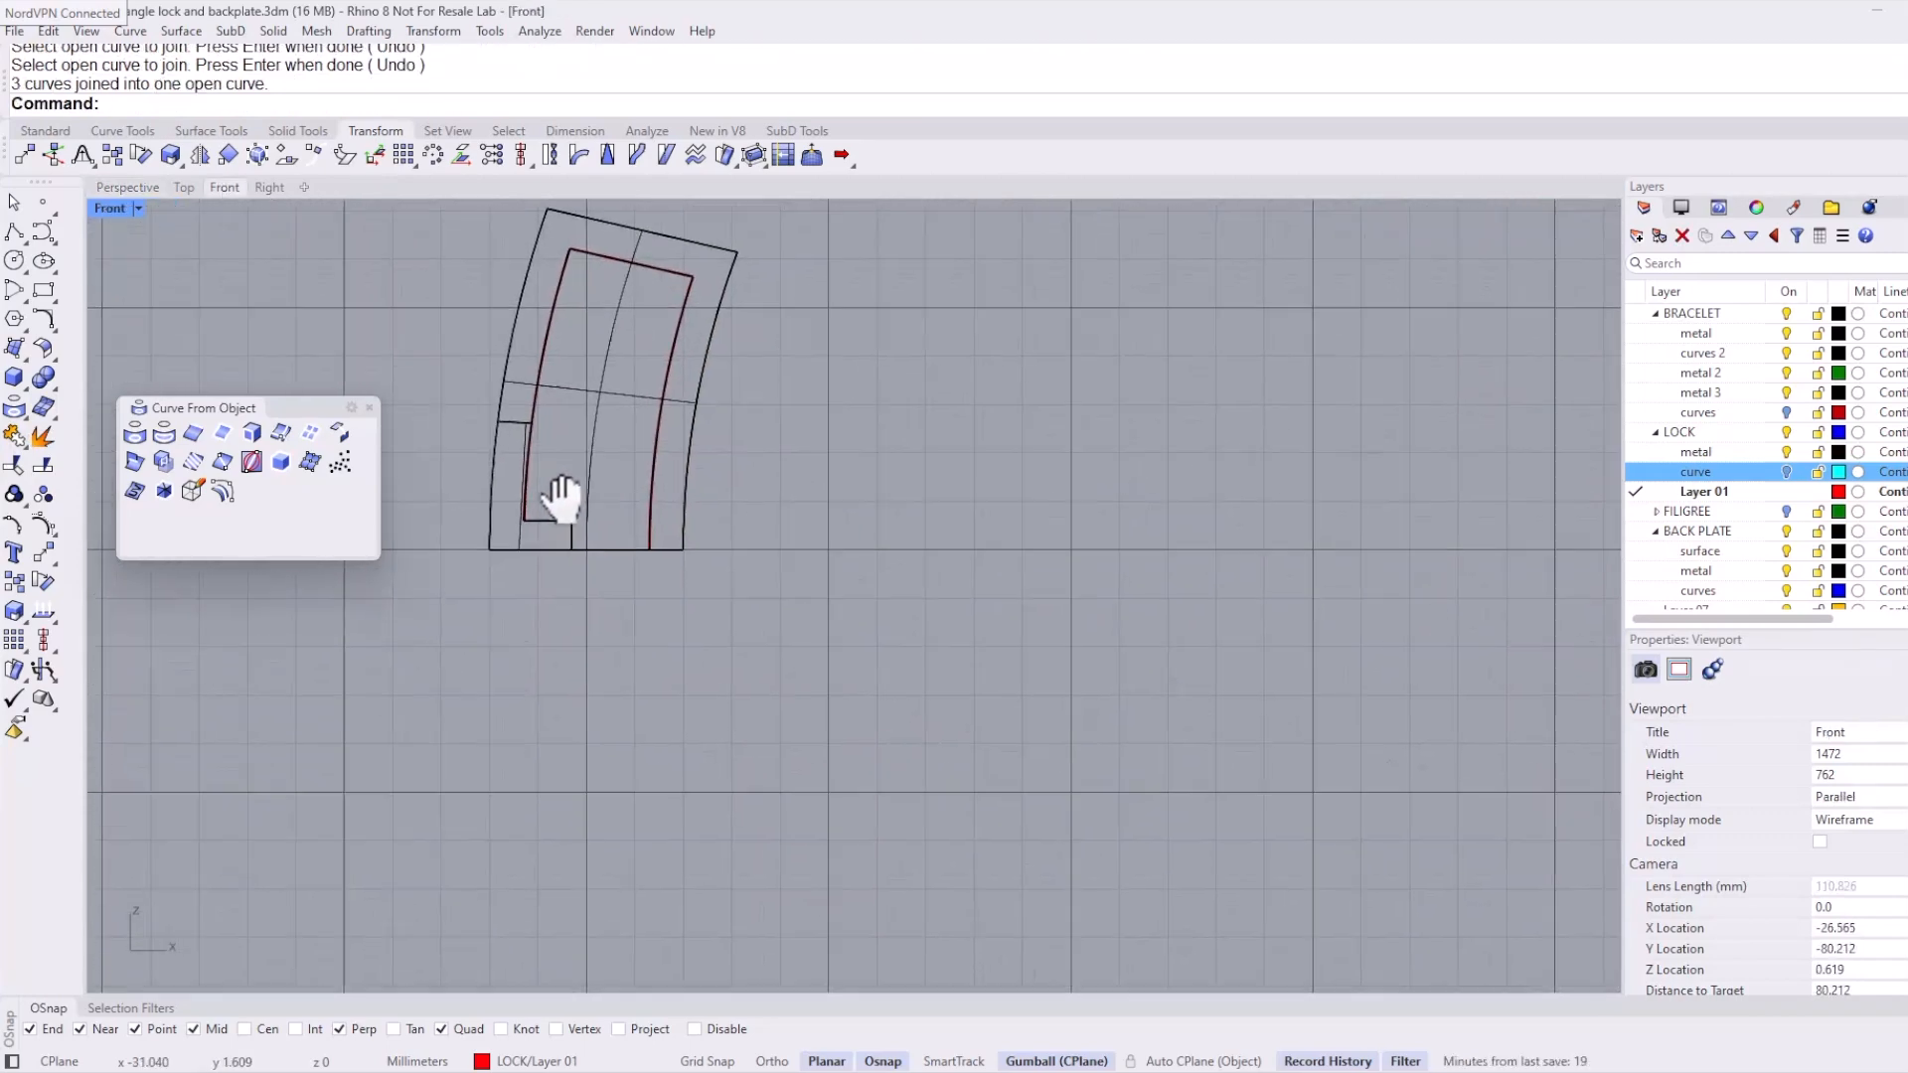
click(113, 136)
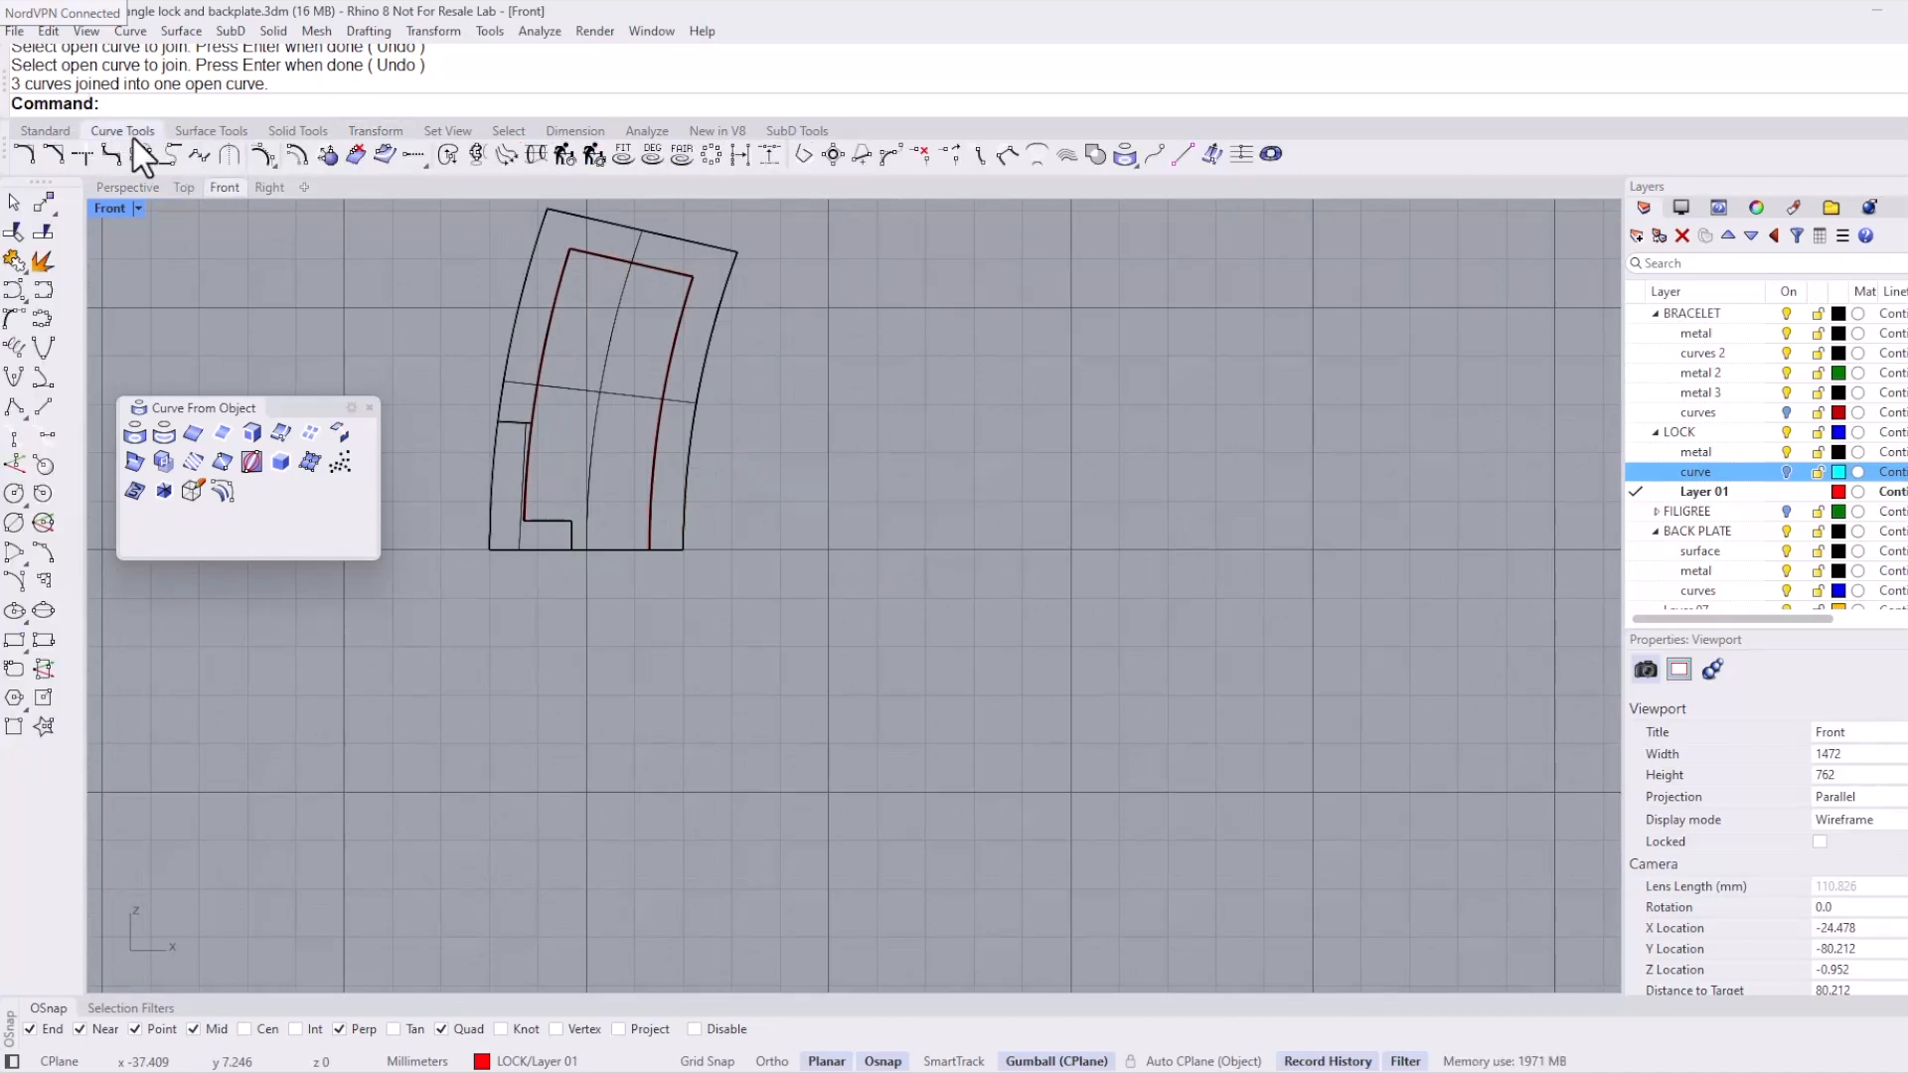
click(417, 157)
click(647, 537)
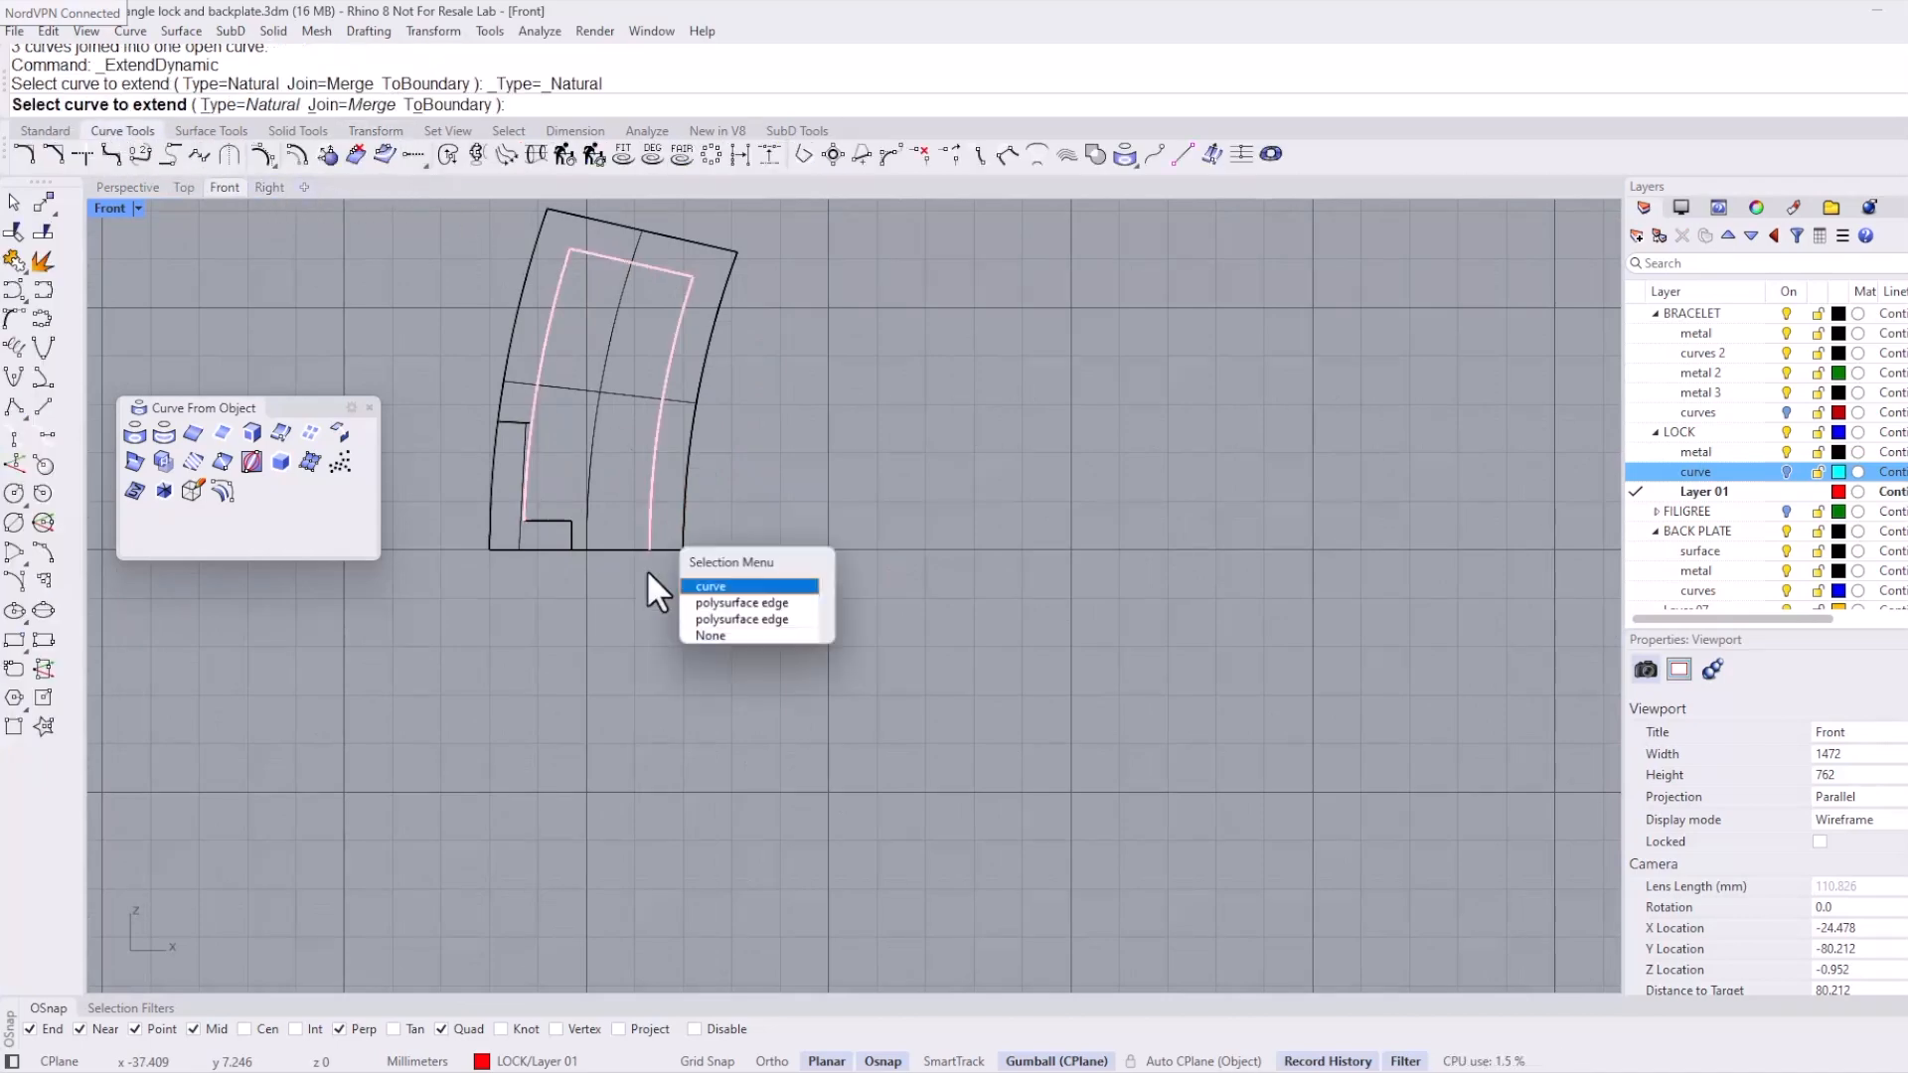
click(695, 587)
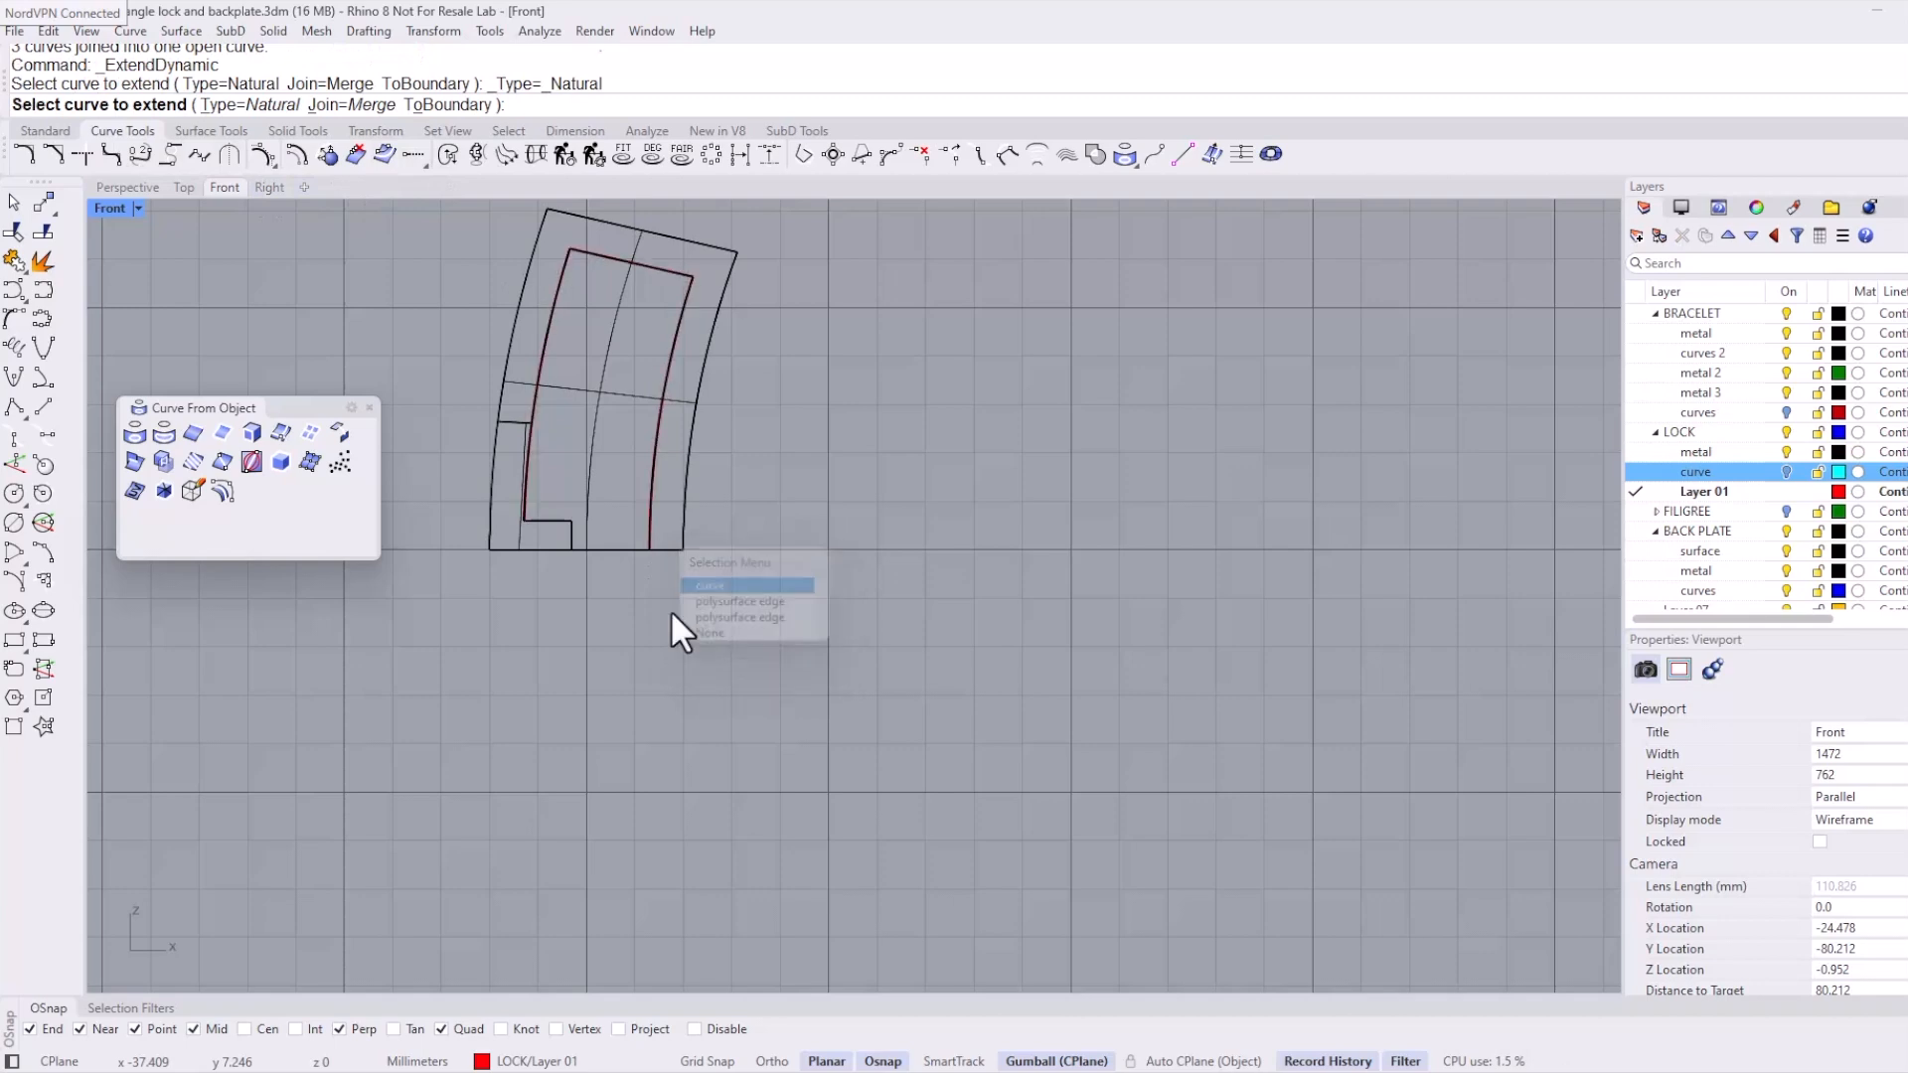
click(656, 662)
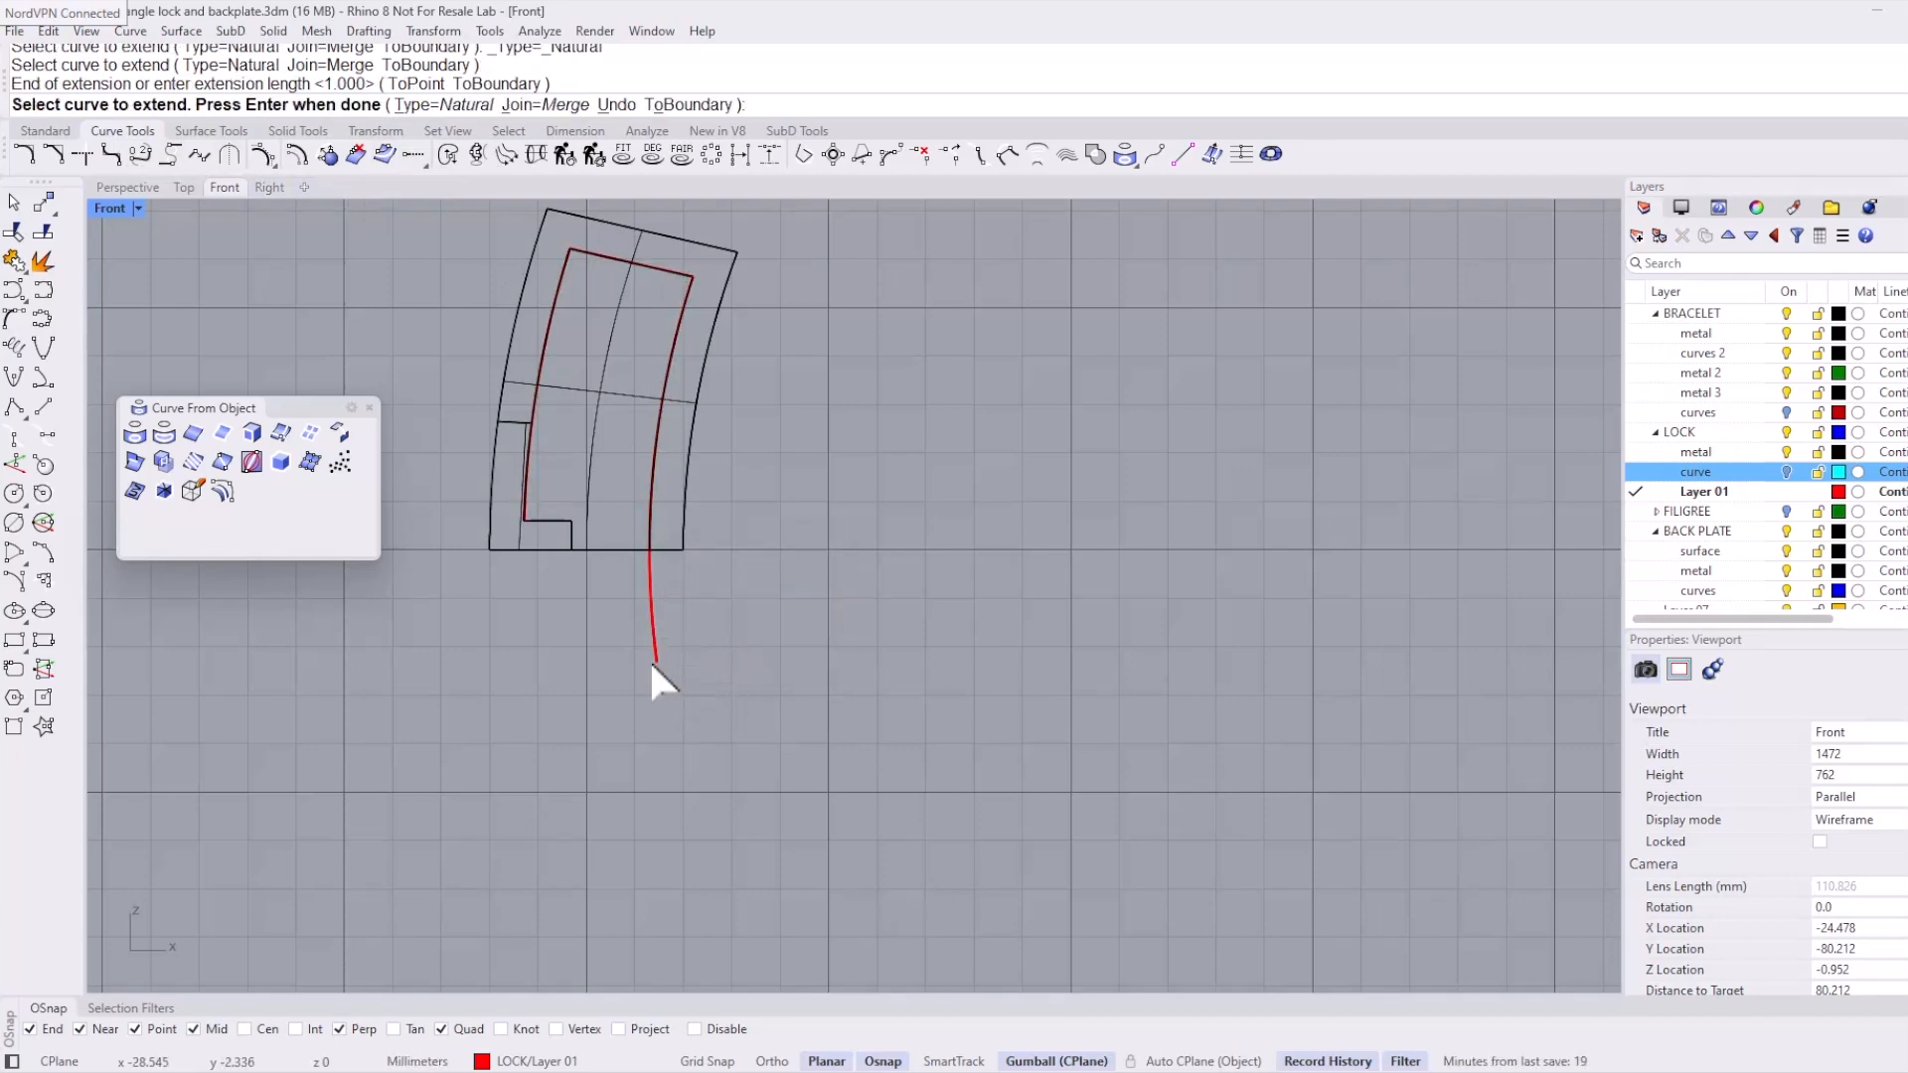
key(Return)
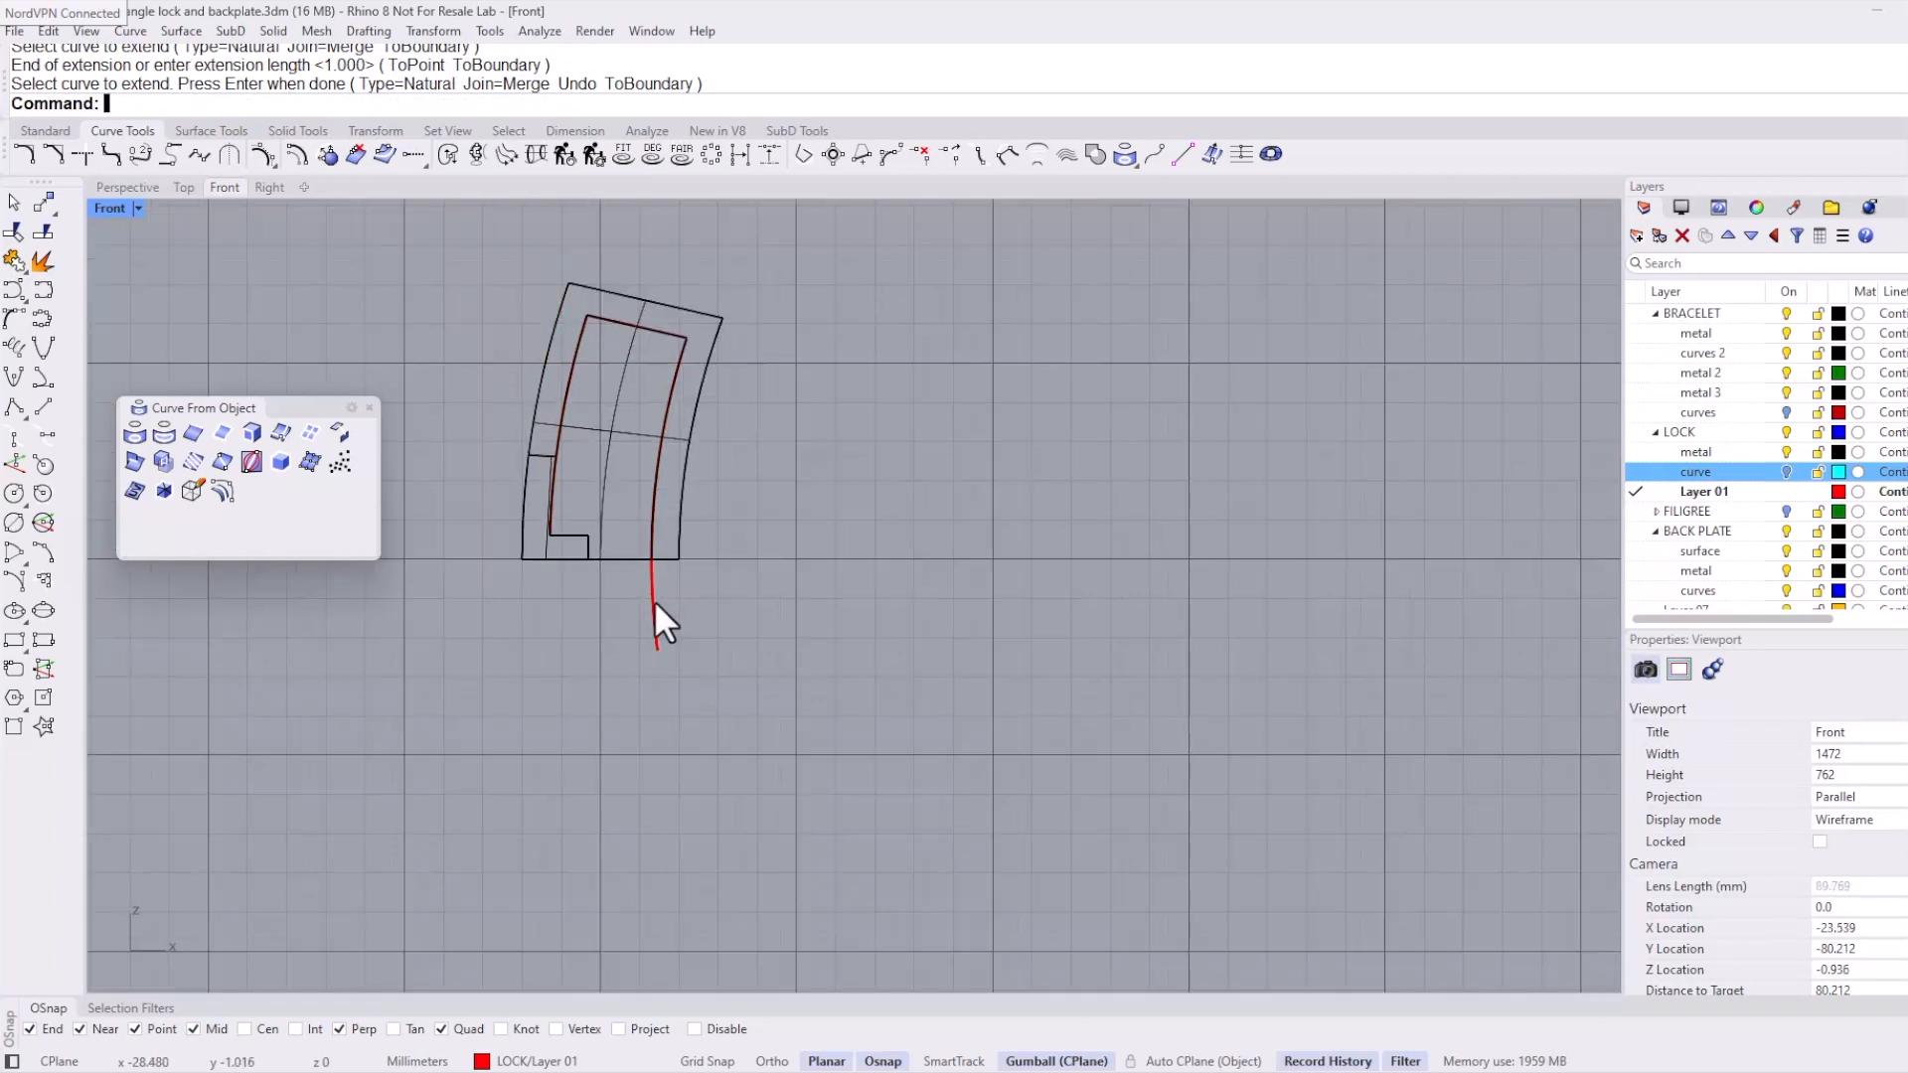
Step: Offset the joined red curve 0.1 mm to the inside with the gumball turned off
click(654, 600)
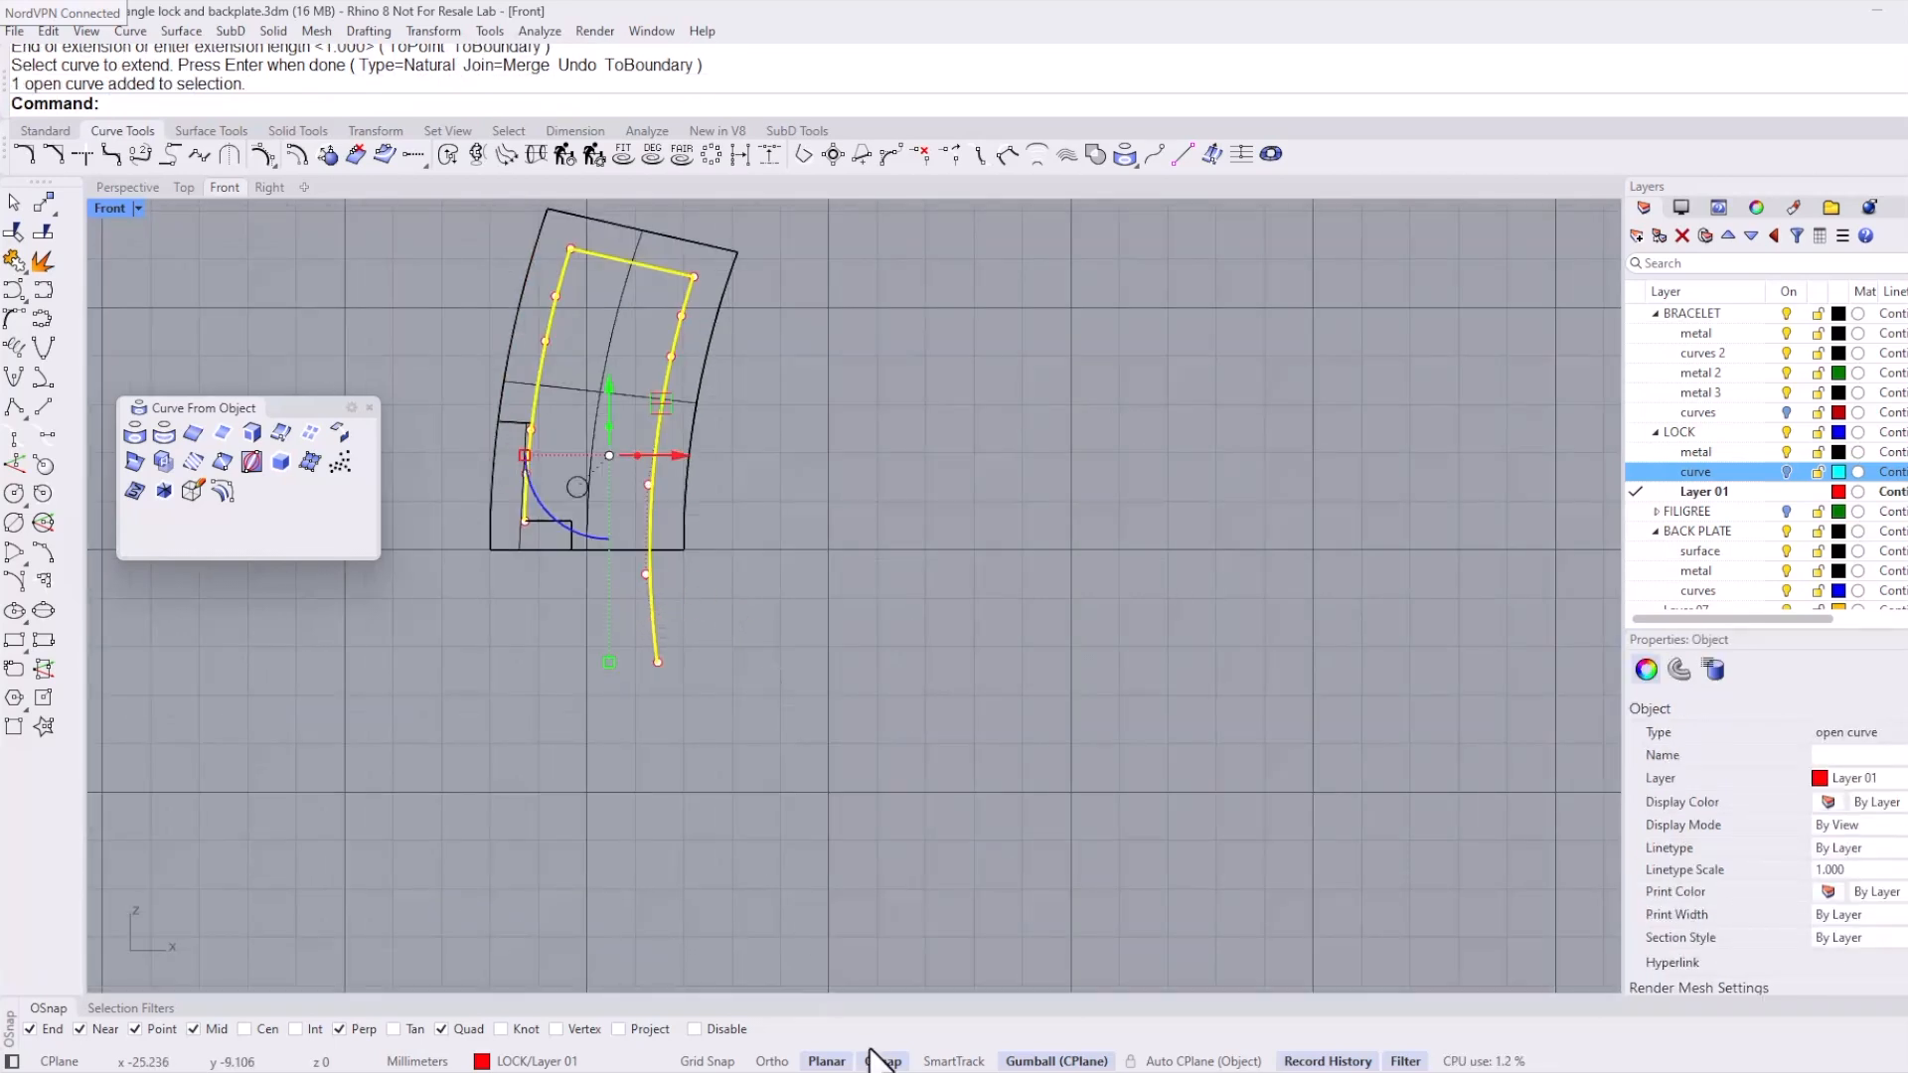
click(1024, 1061)
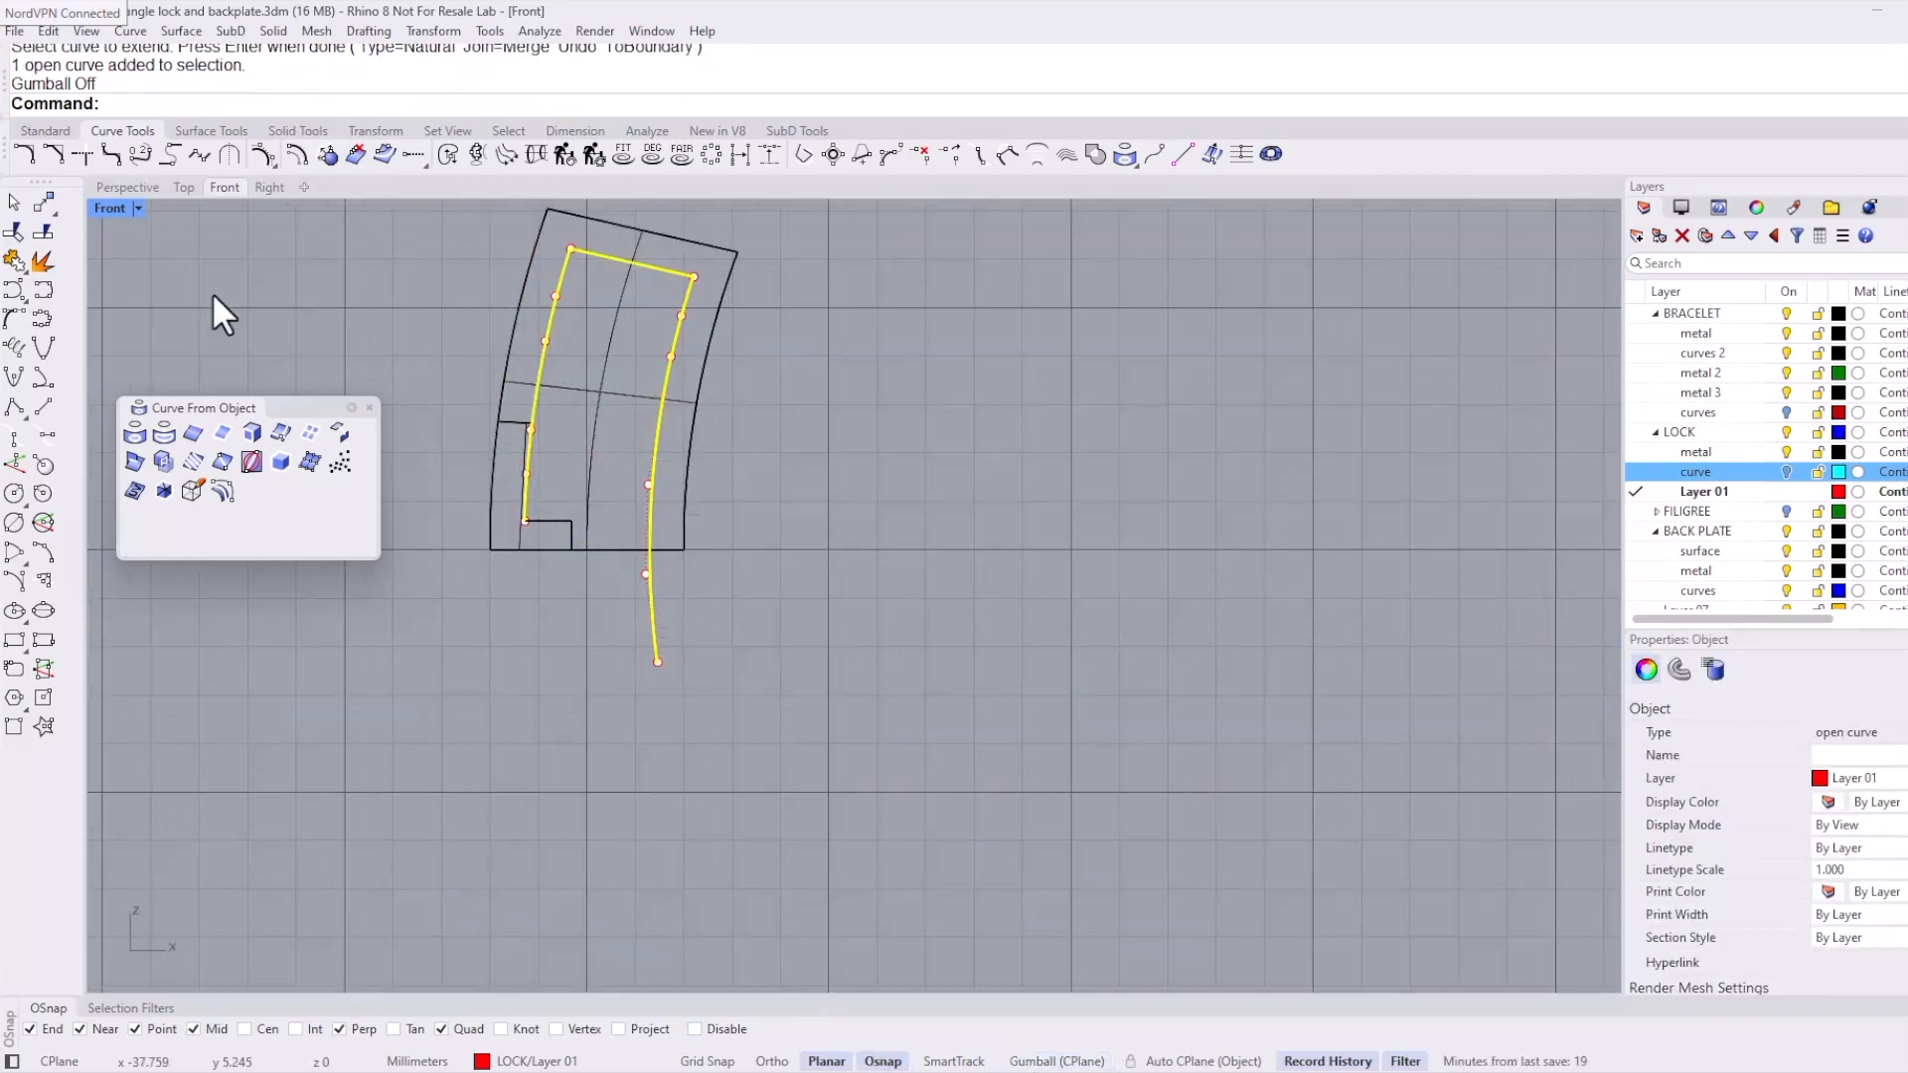
click(294, 156)
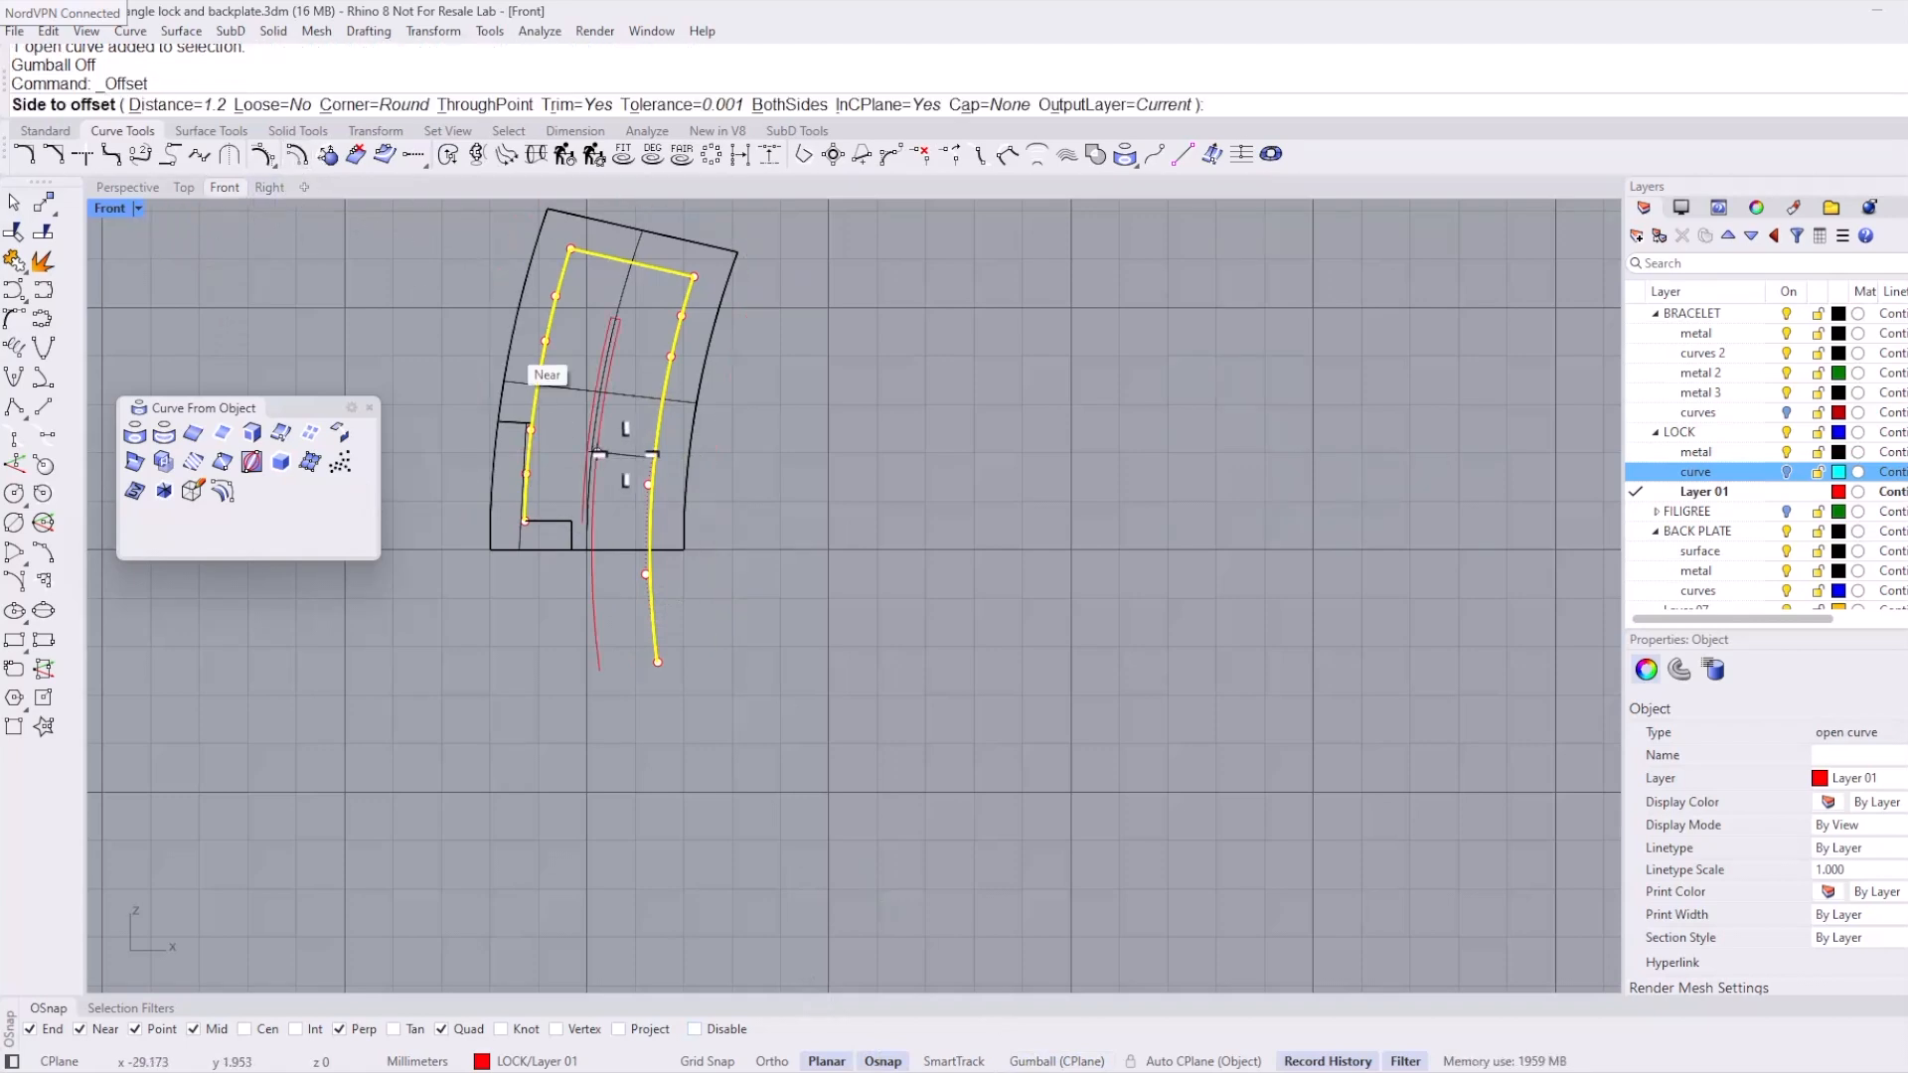
text(.1)
key(Return)
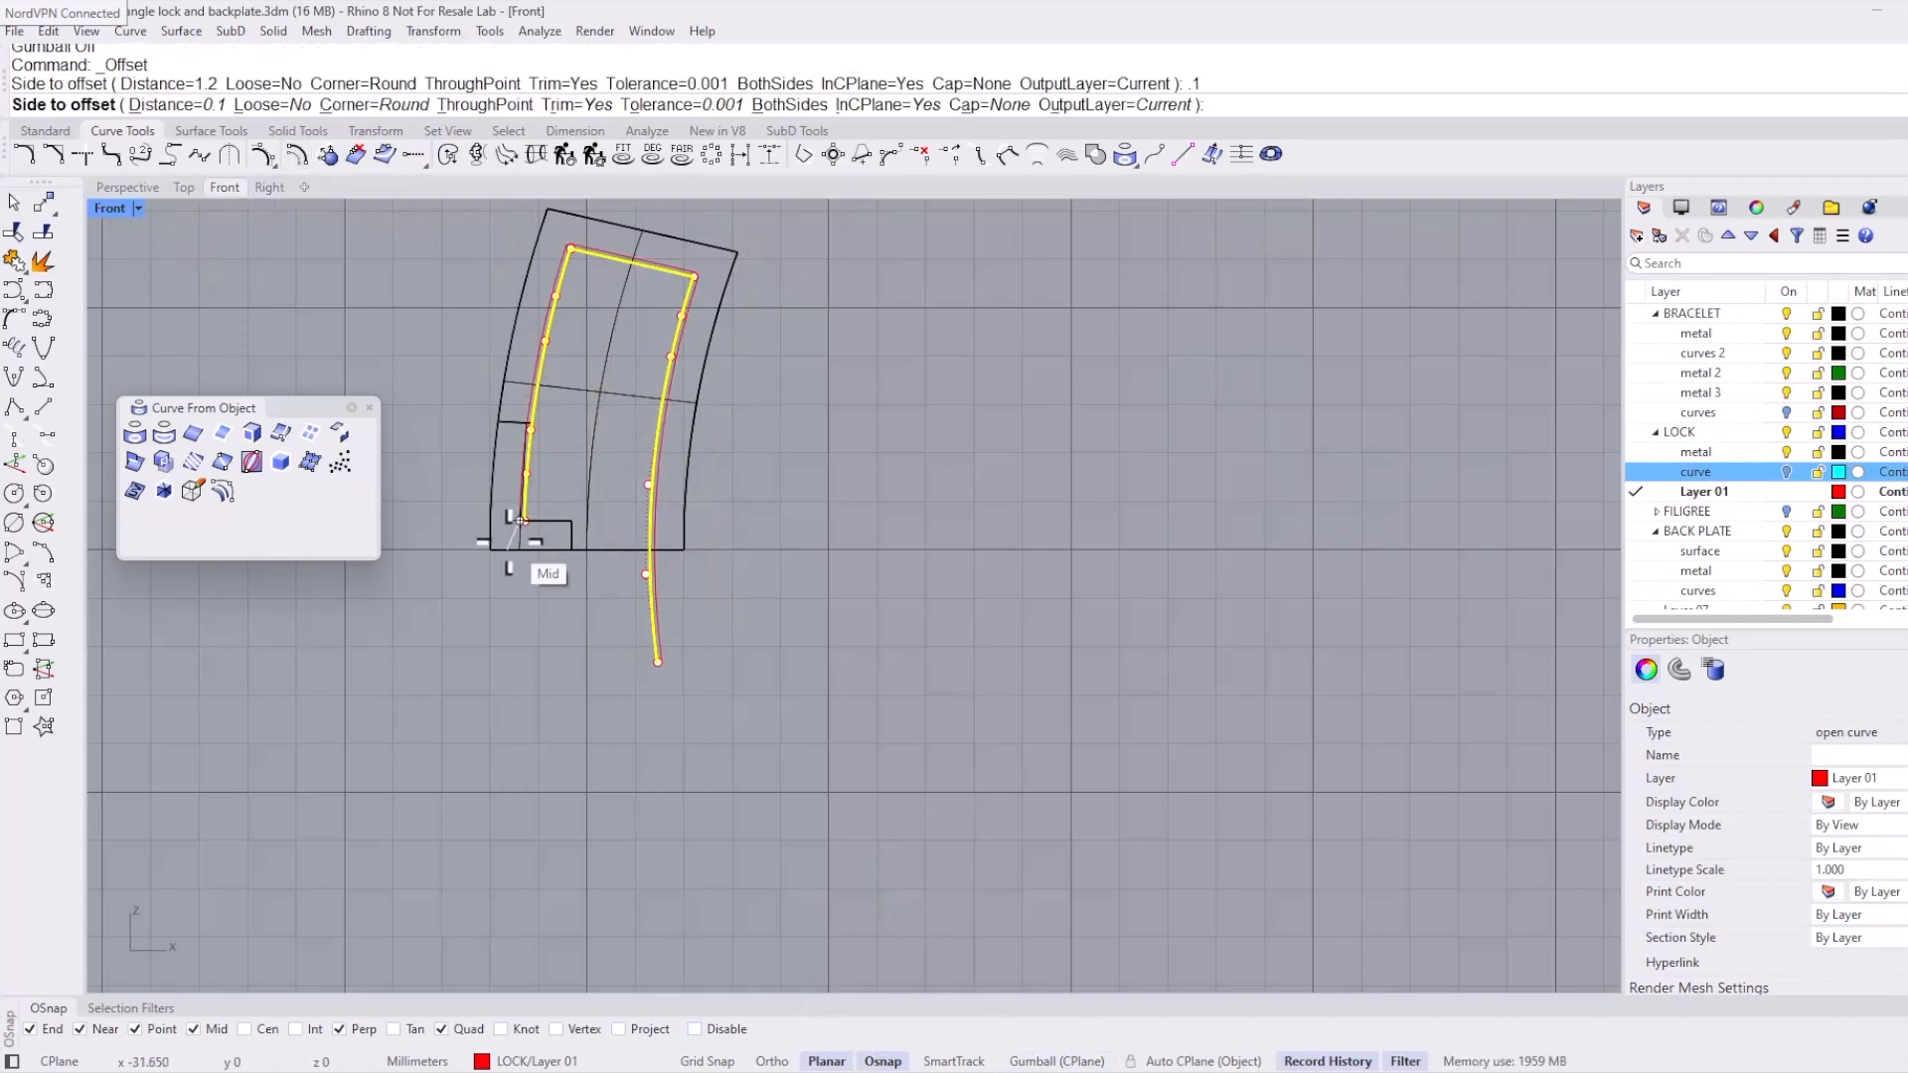
click(586, 376)
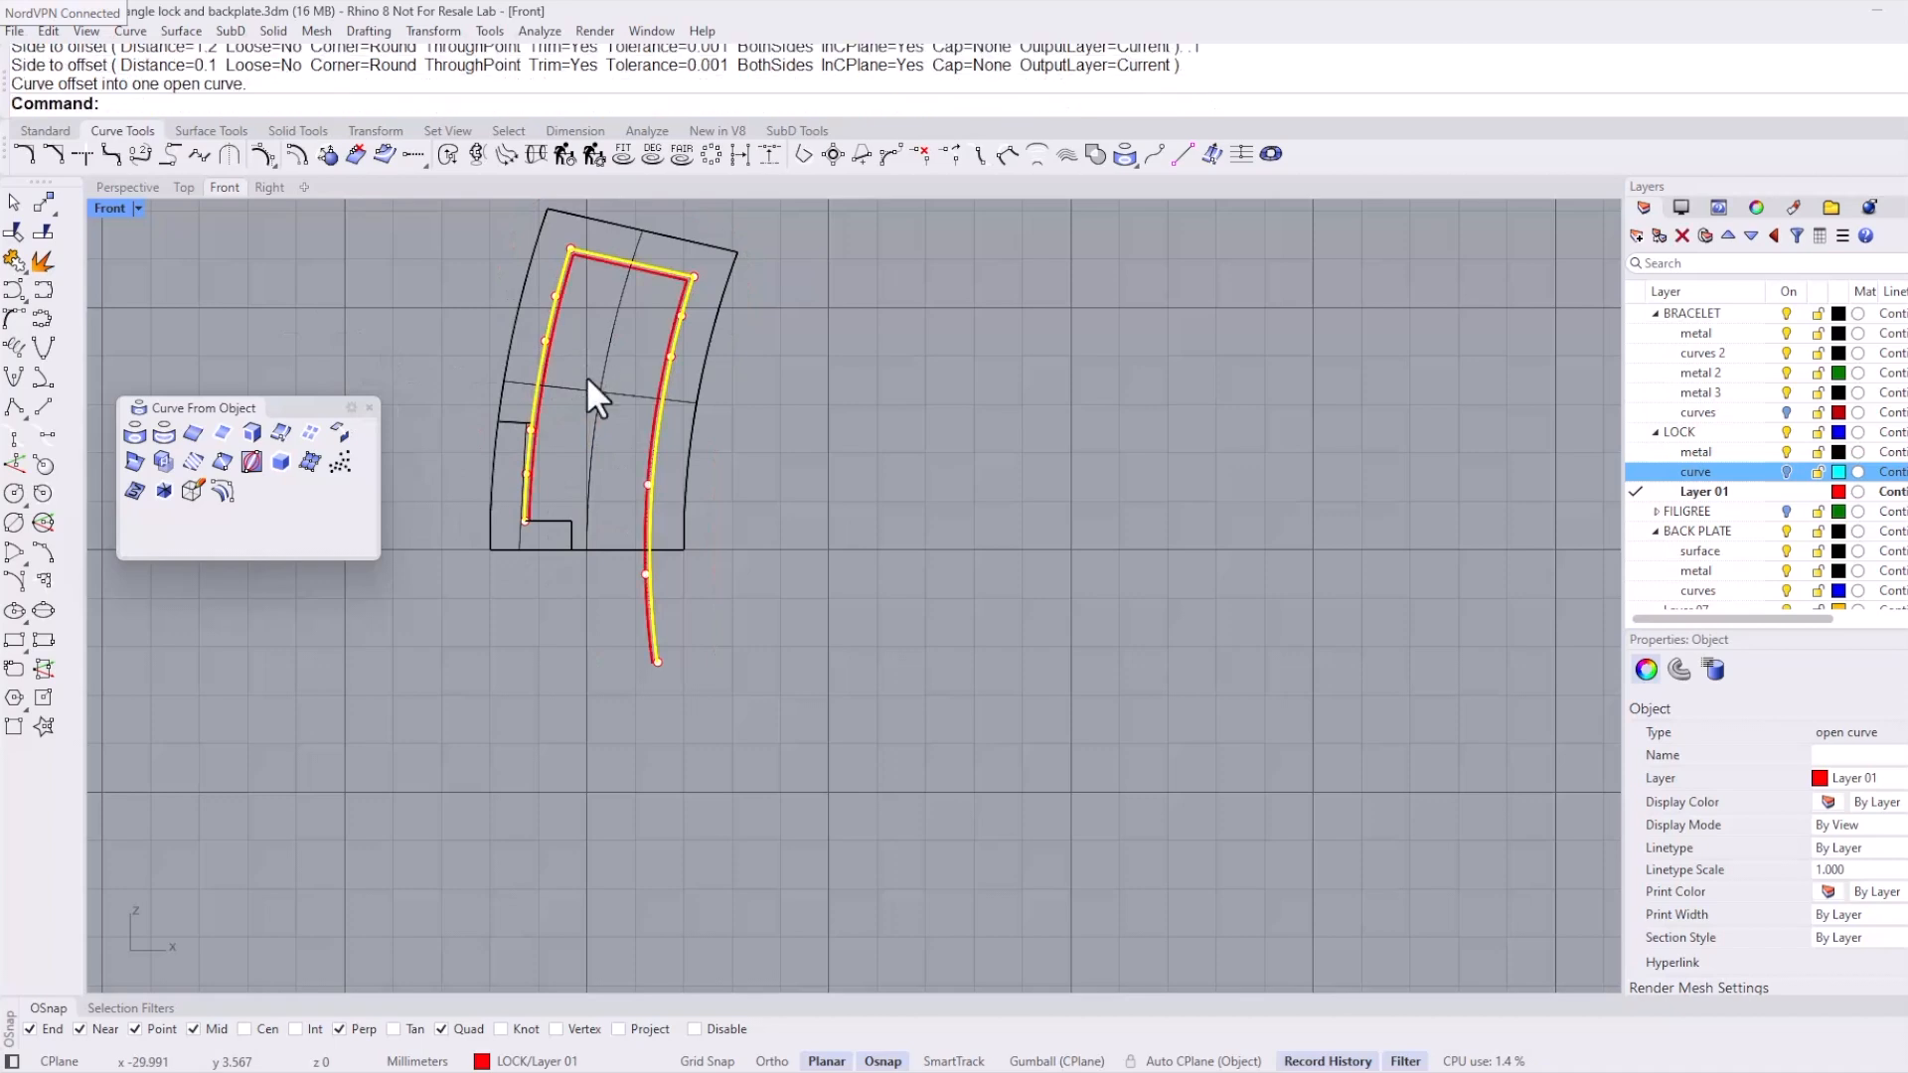
key(Escape)
right_drag(626, 367, 600, 450)
scroll(600, 451, down, 2)
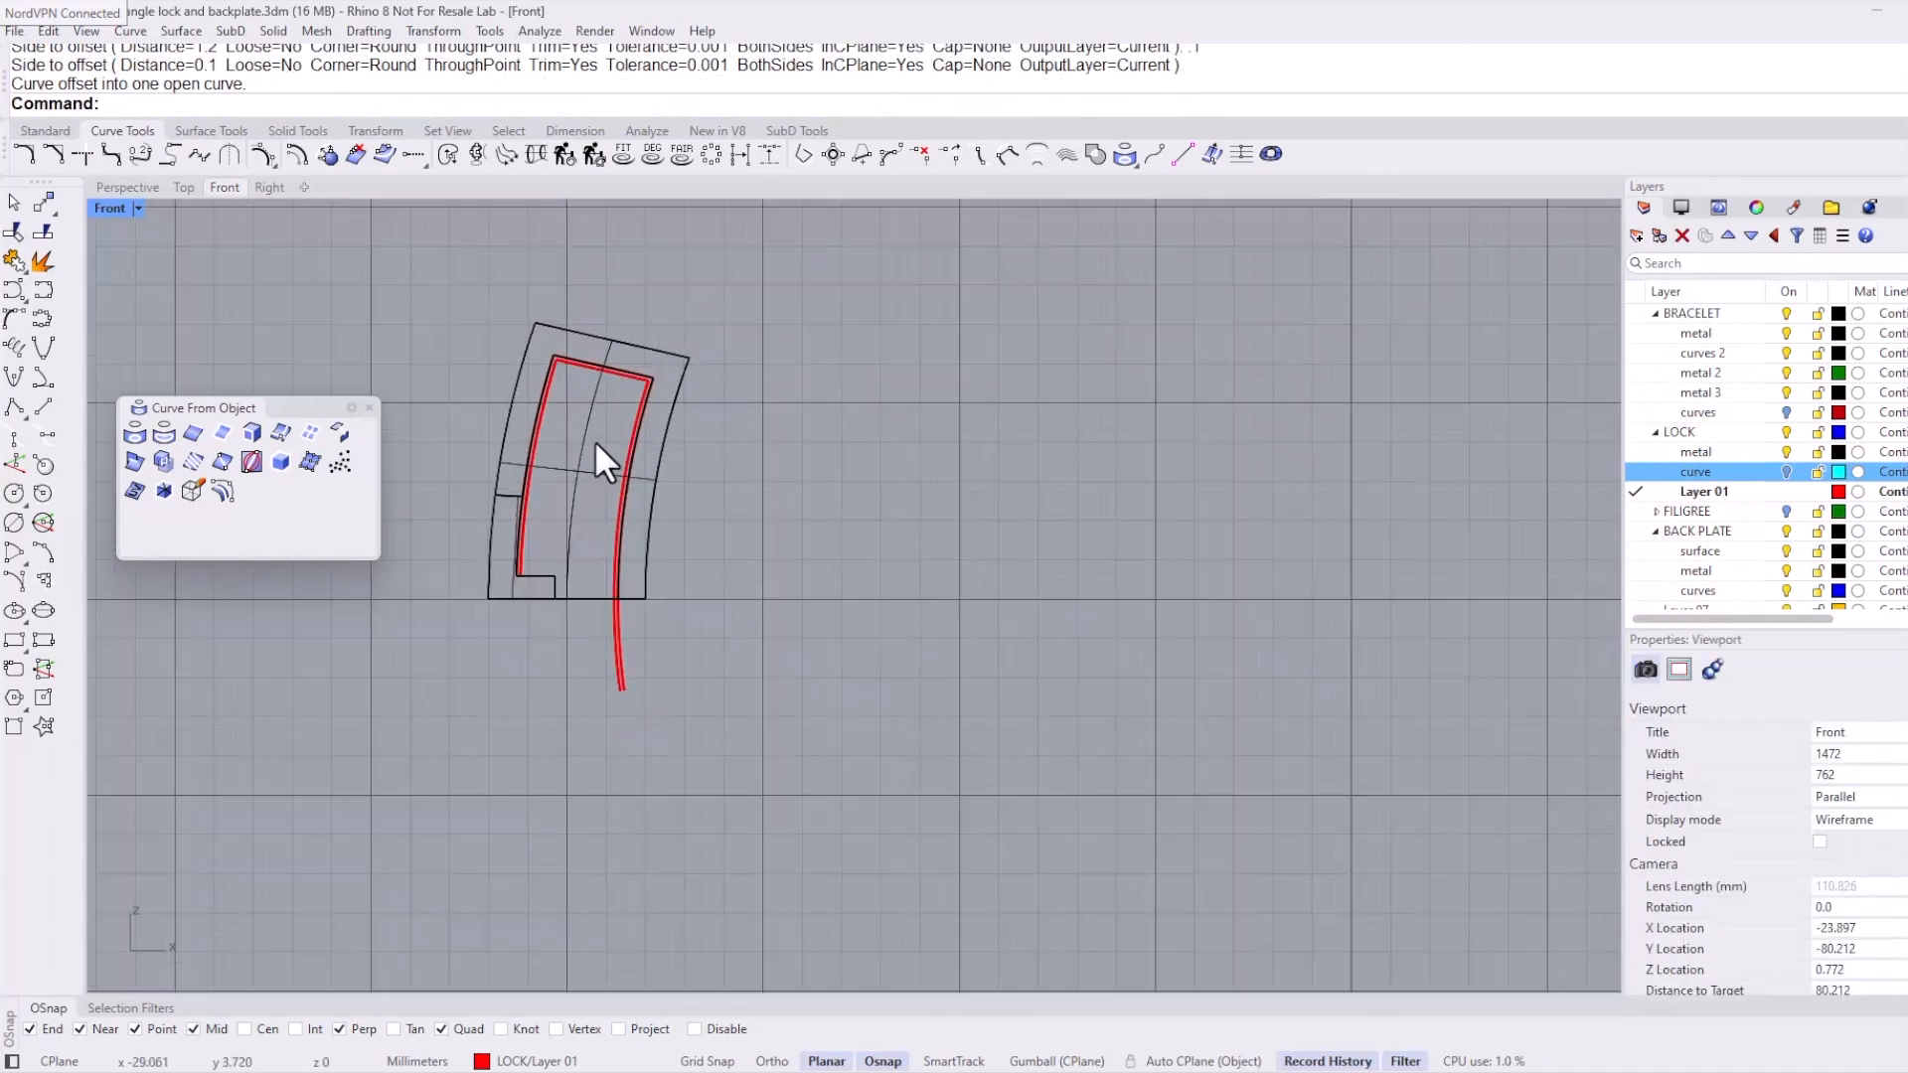
Step: Draw an arc tangent to the inner offset curve's outer leg, upper edge and inner leg
click(43, 578)
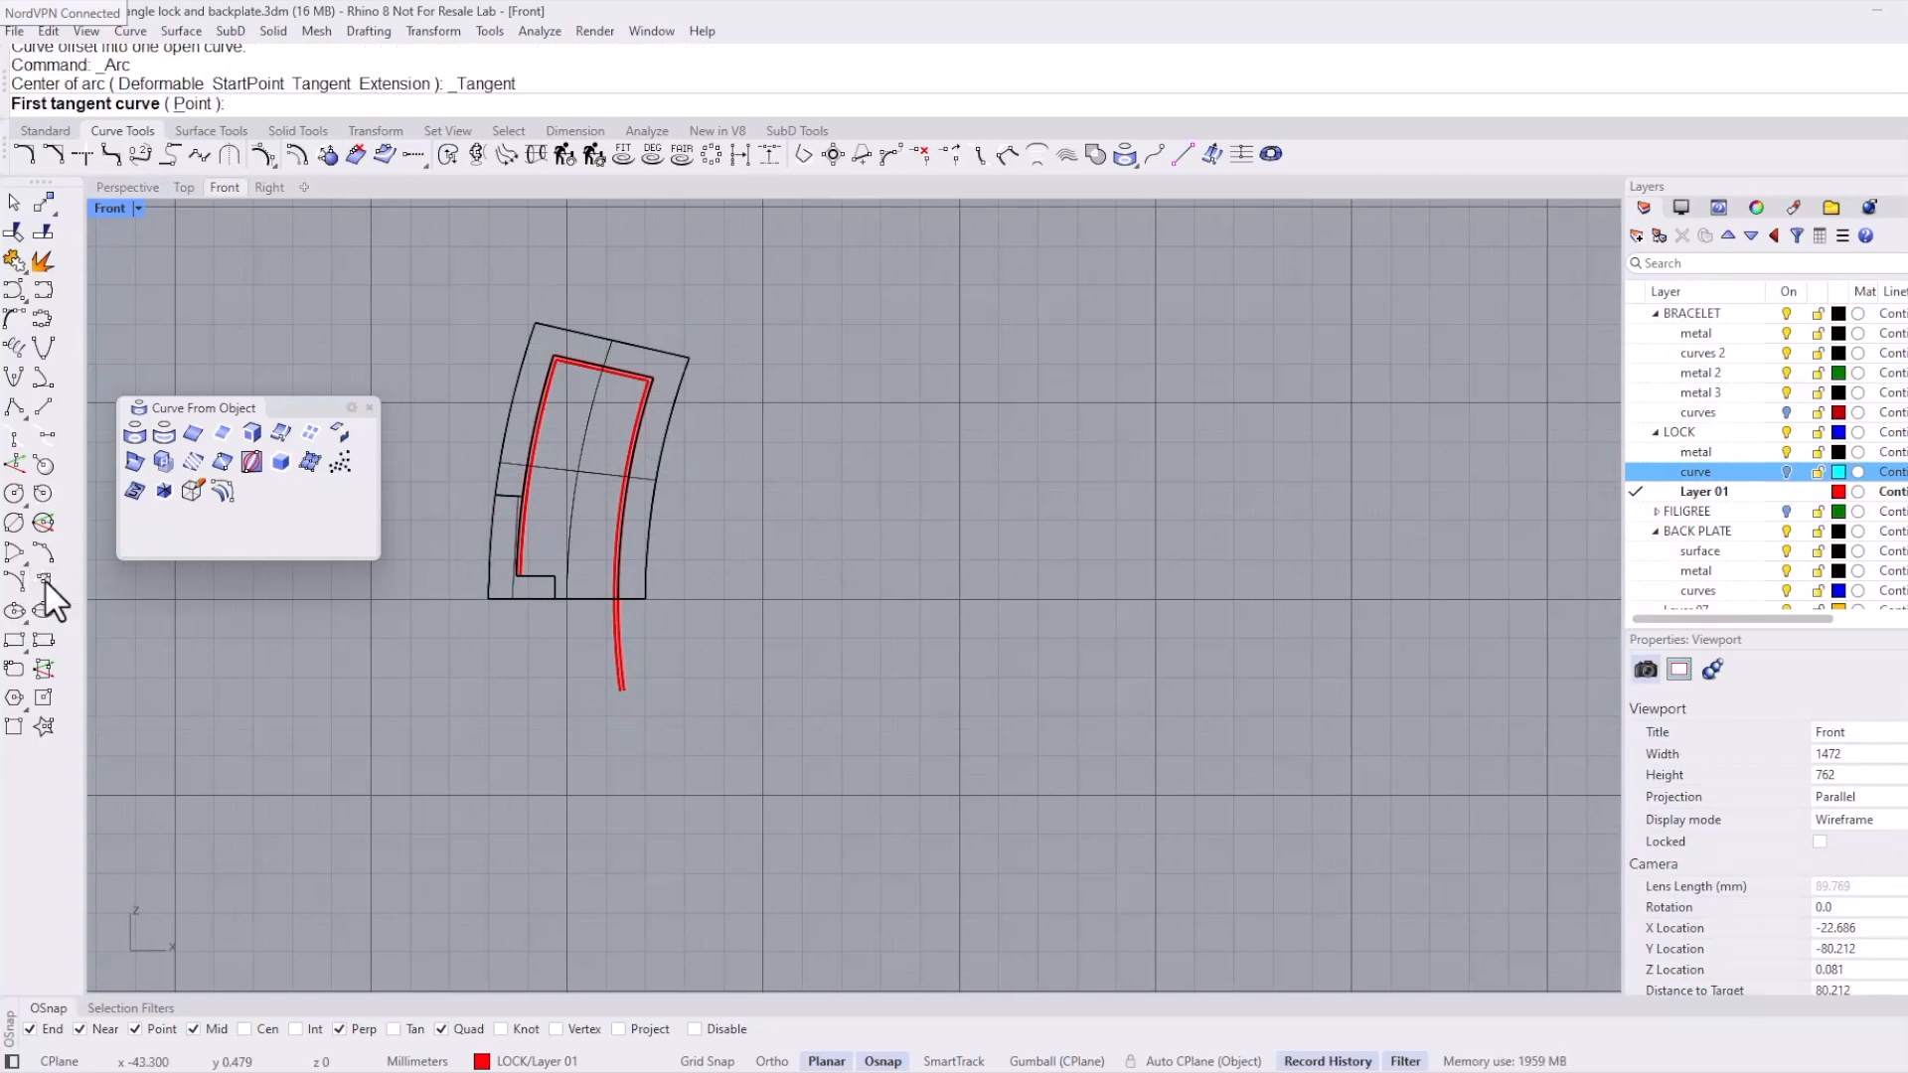
scroll(542, 419, up, 3)
click(537, 419)
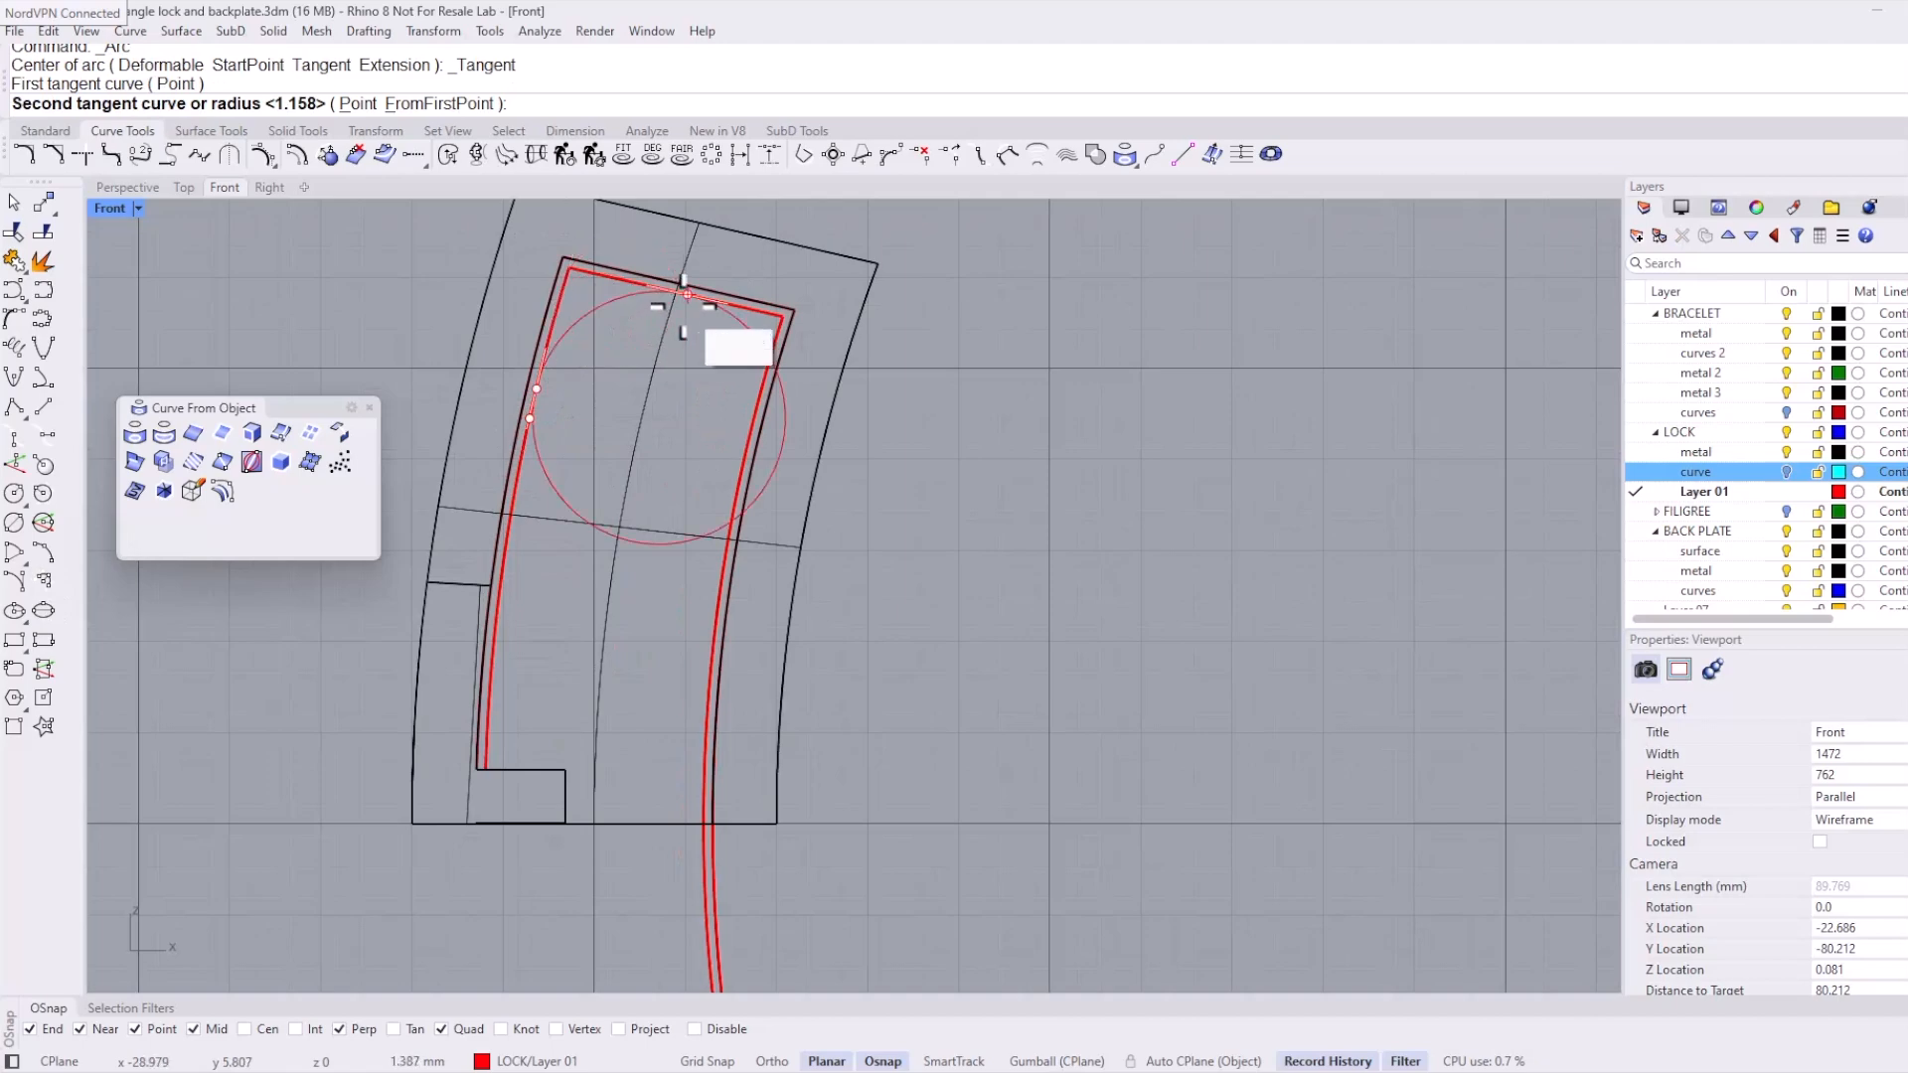
click(680, 299)
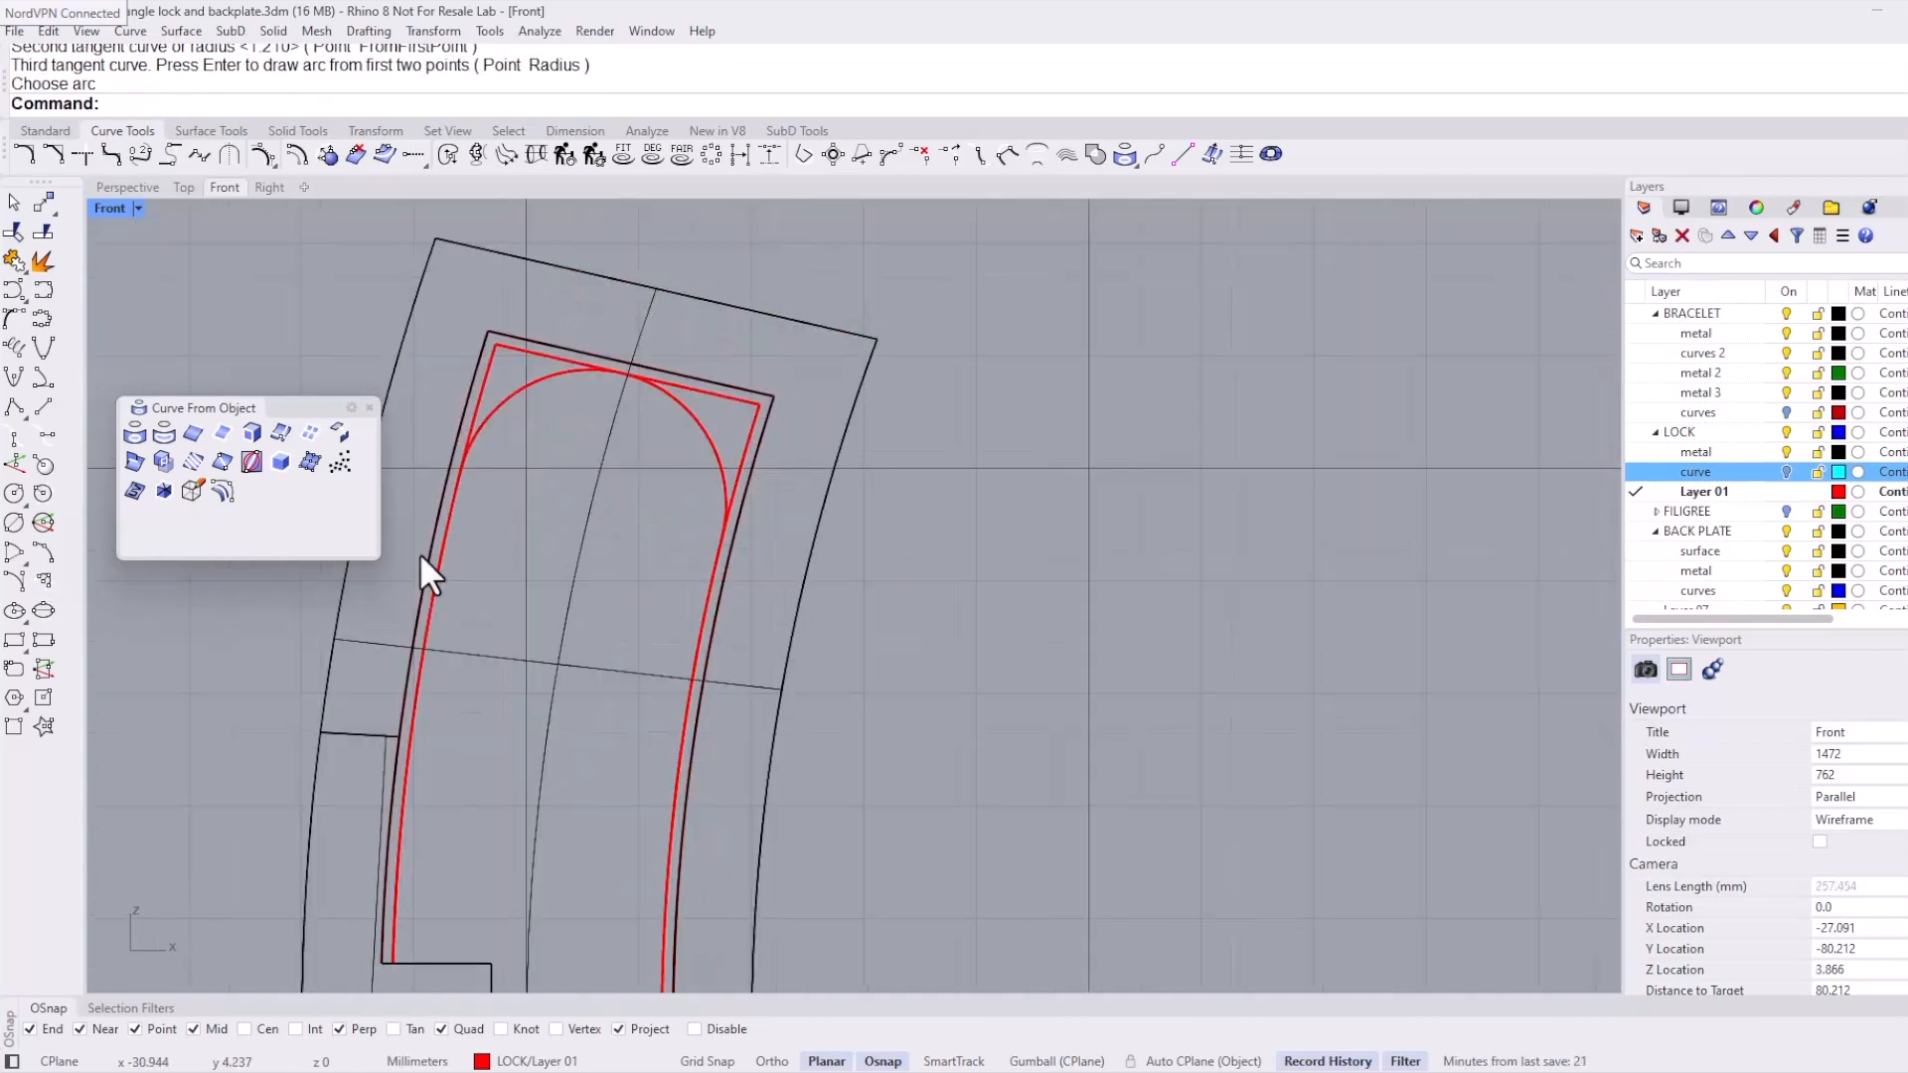
Step: Trim away the inner offset curve's two upper corners outside the tangent arc
scroll(437, 509, up, 3)
scroll(437, 509, down, 5)
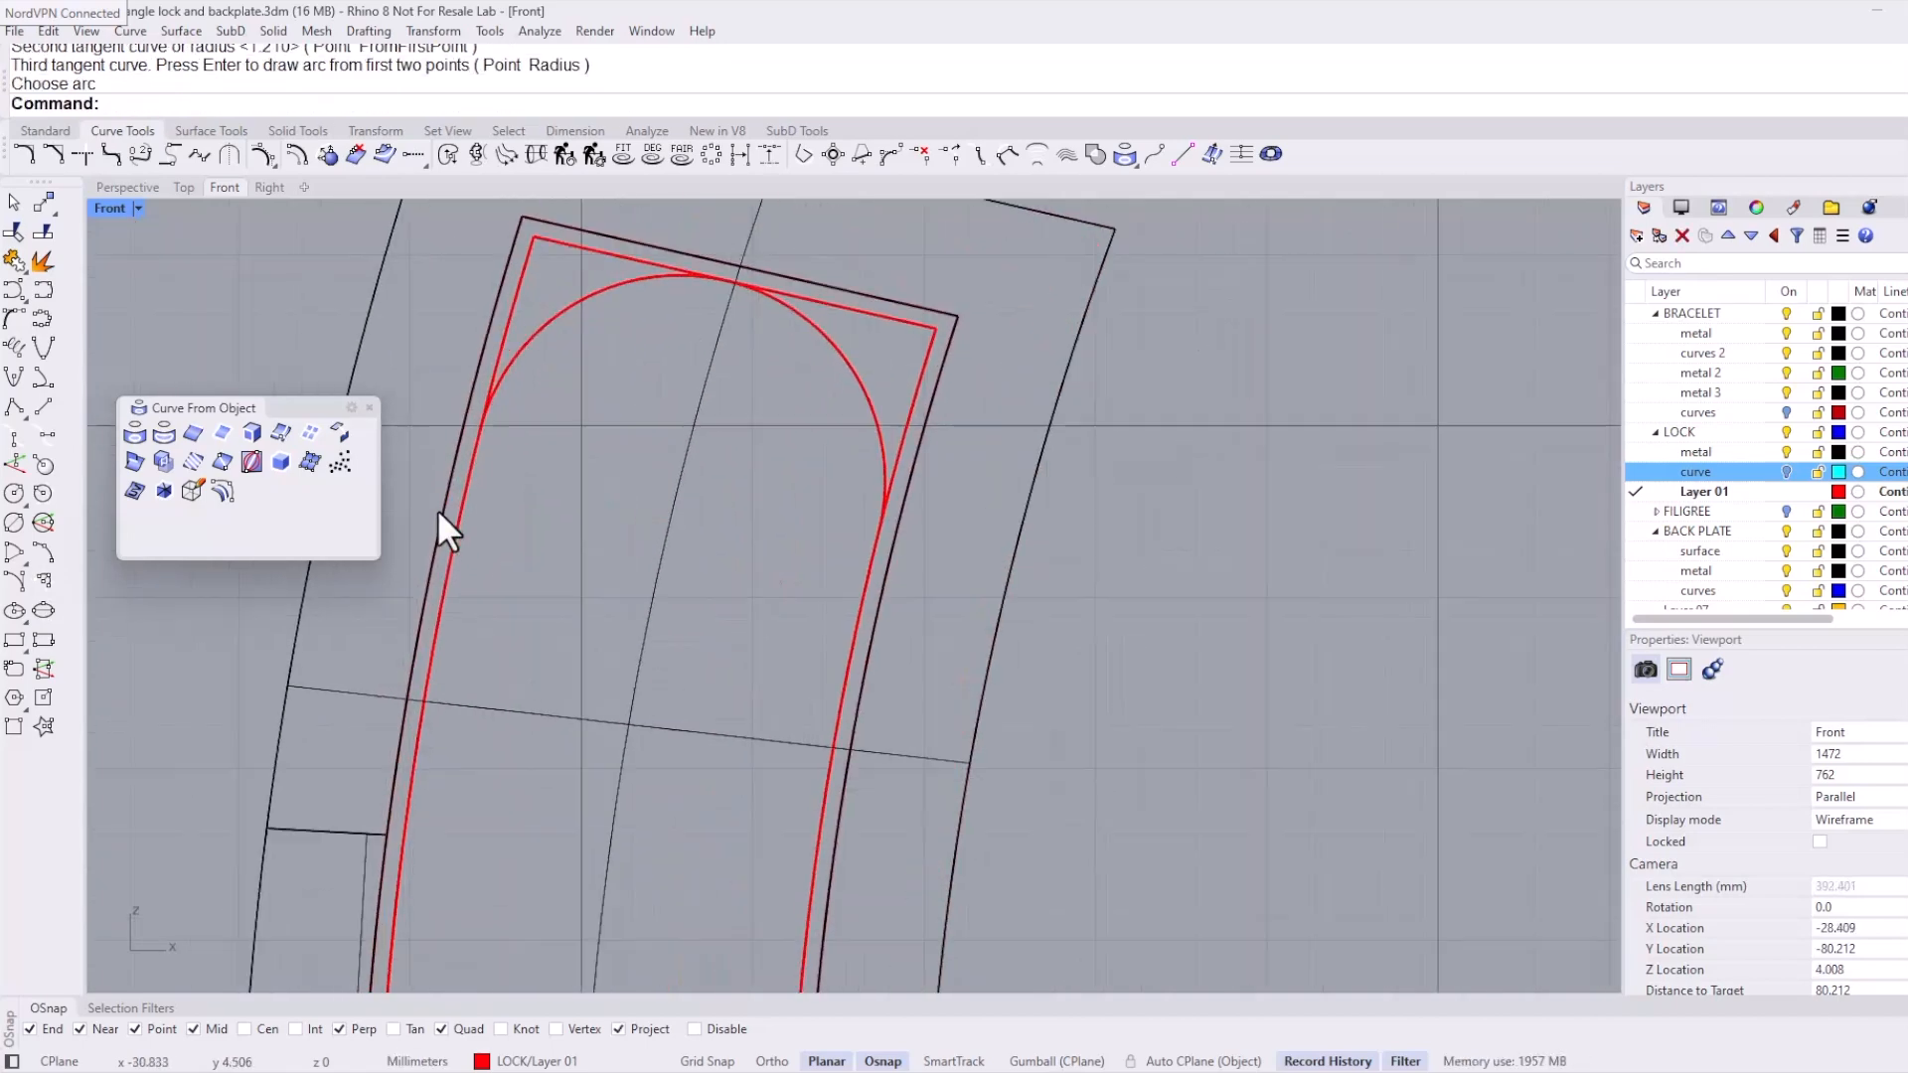
click(43, 260)
click(511, 417)
key(Return)
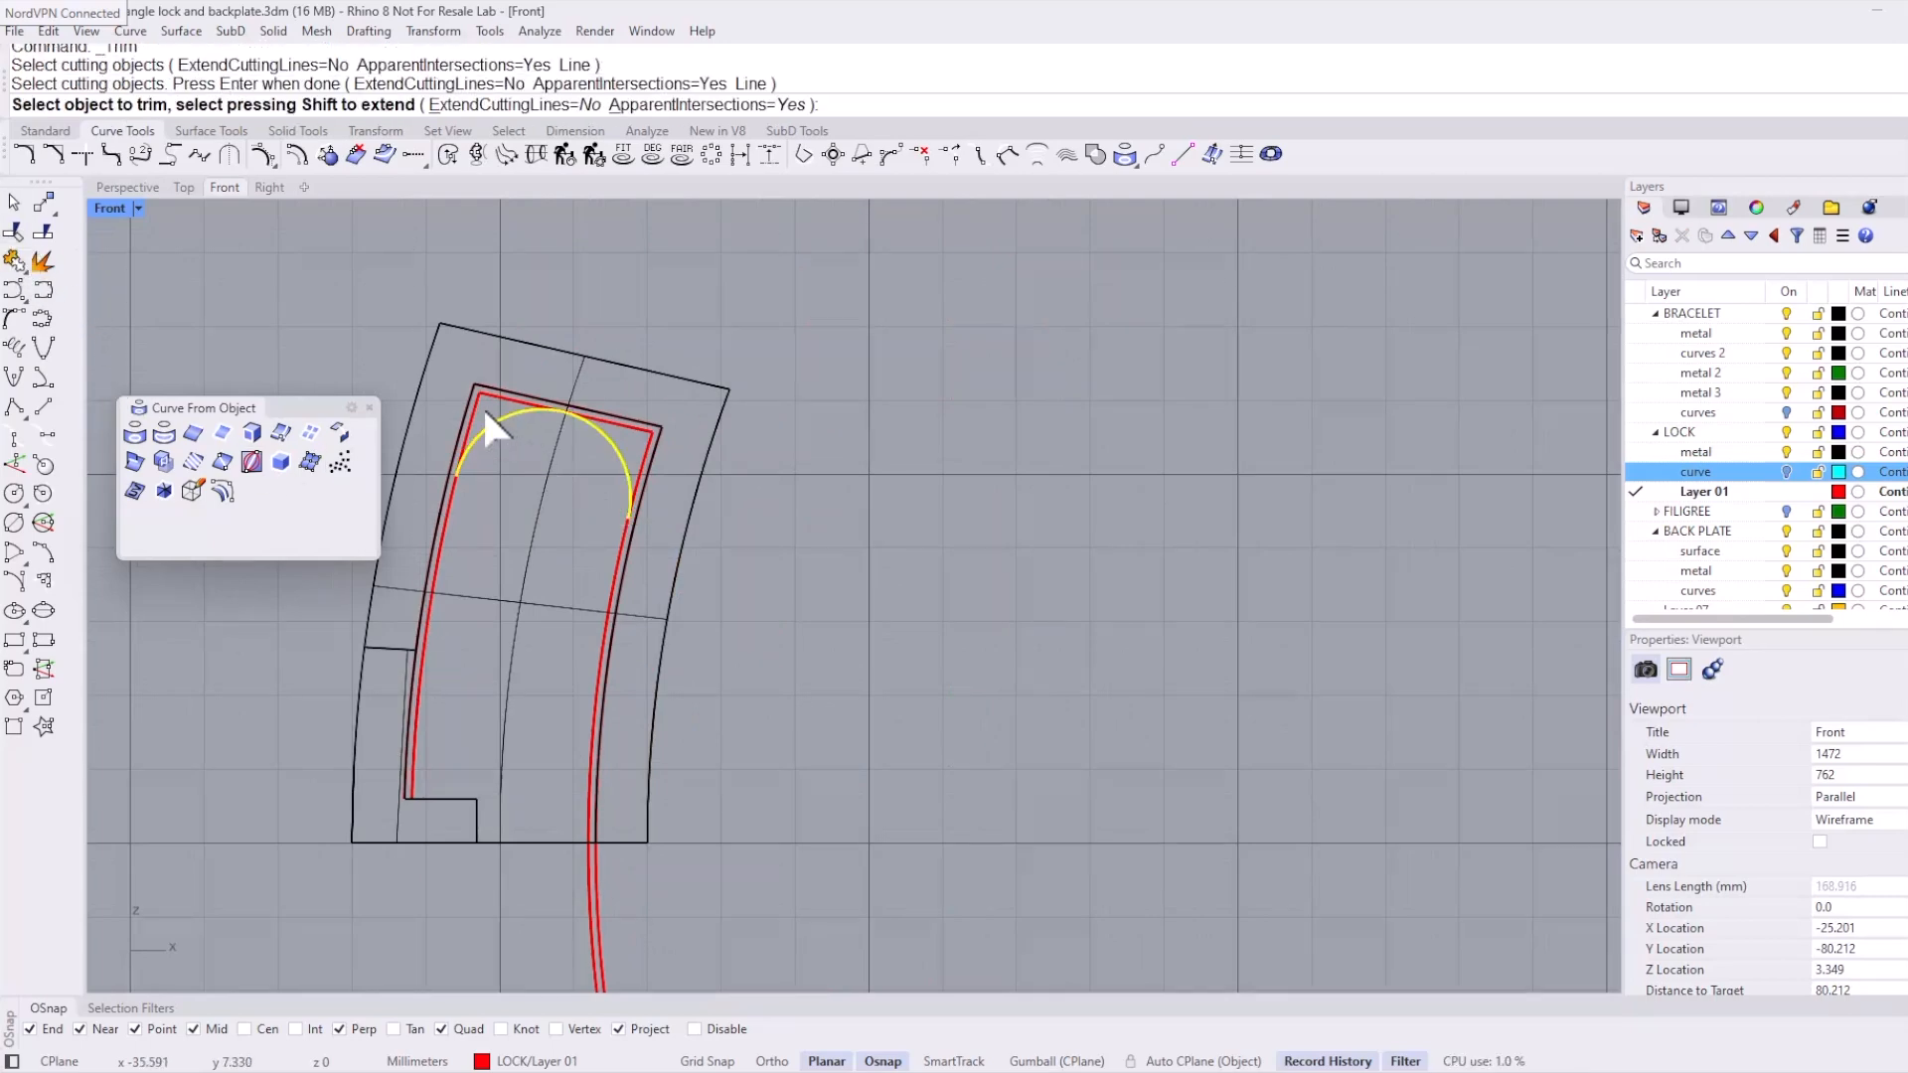
click(485, 393)
click(617, 419)
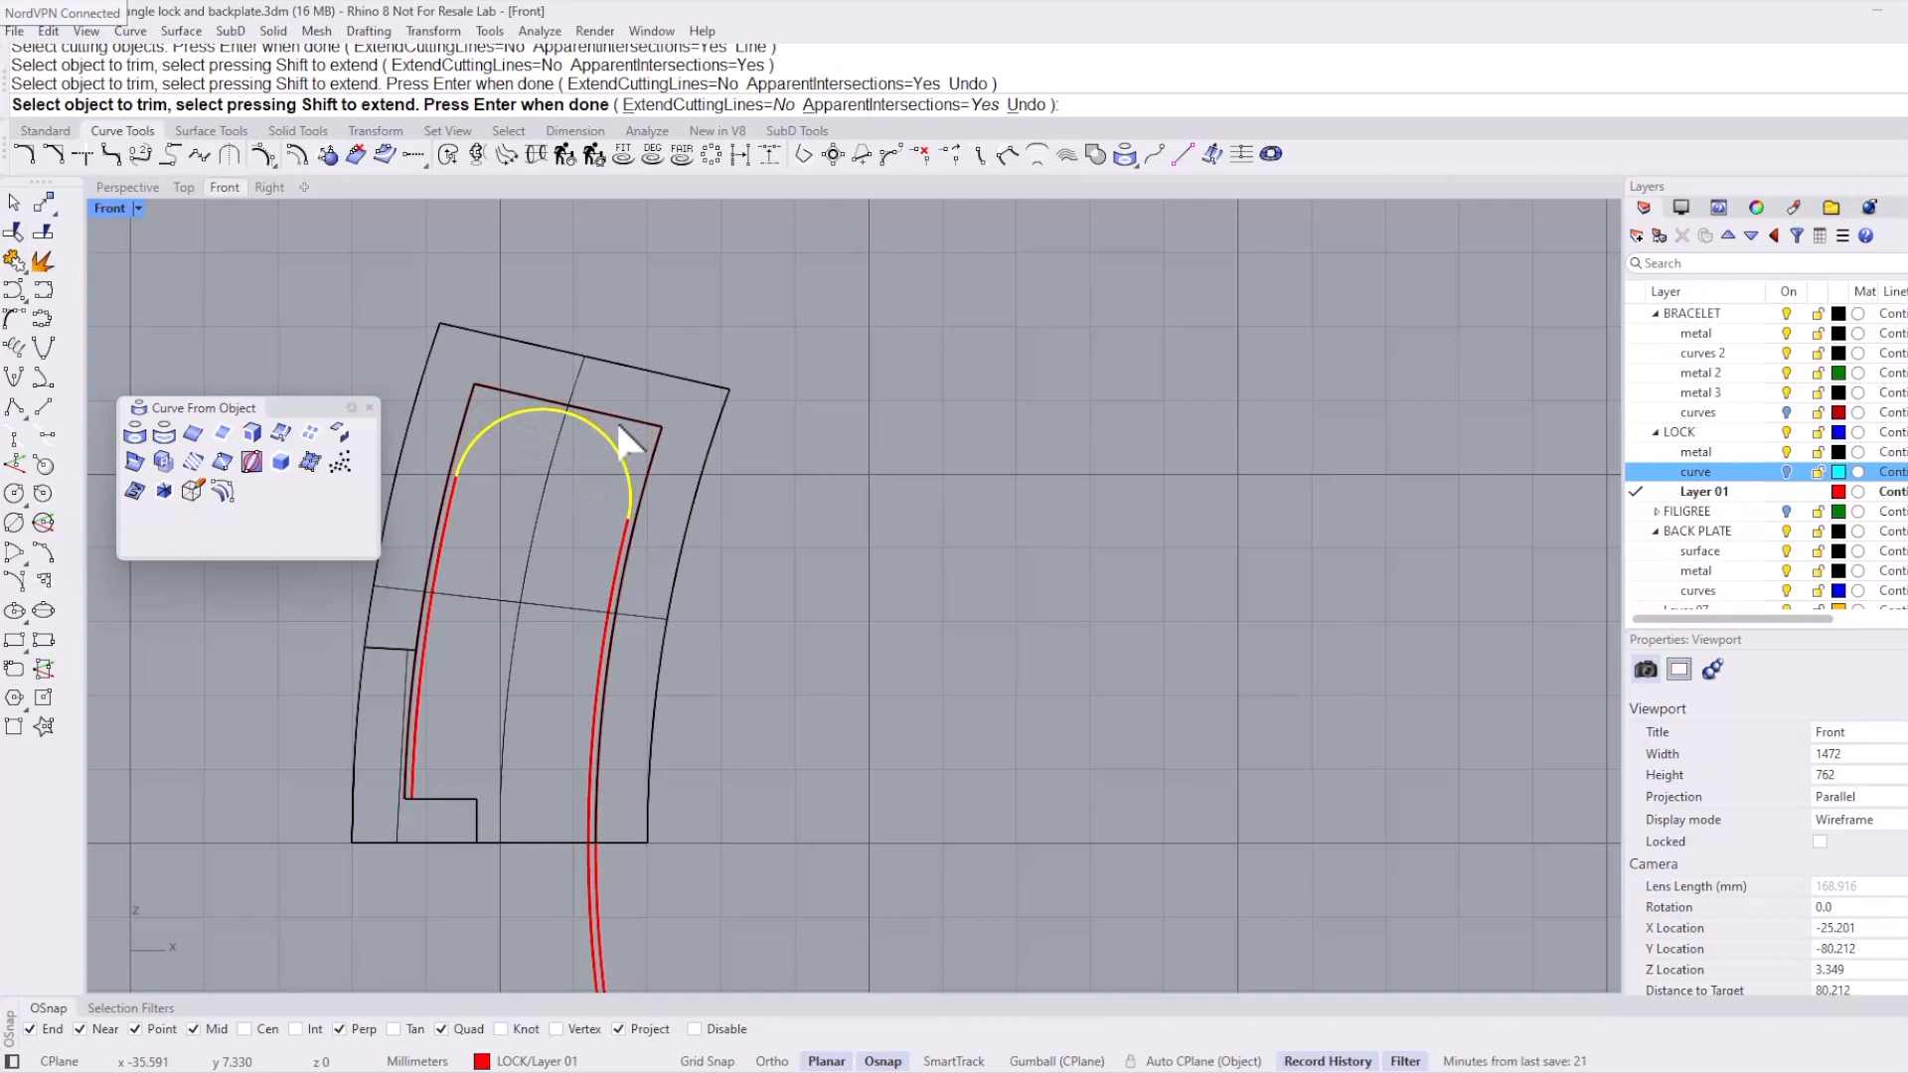
key(Return)
Step: Join the tangent arc and the two trimmed legs into one open curve
click(14, 260)
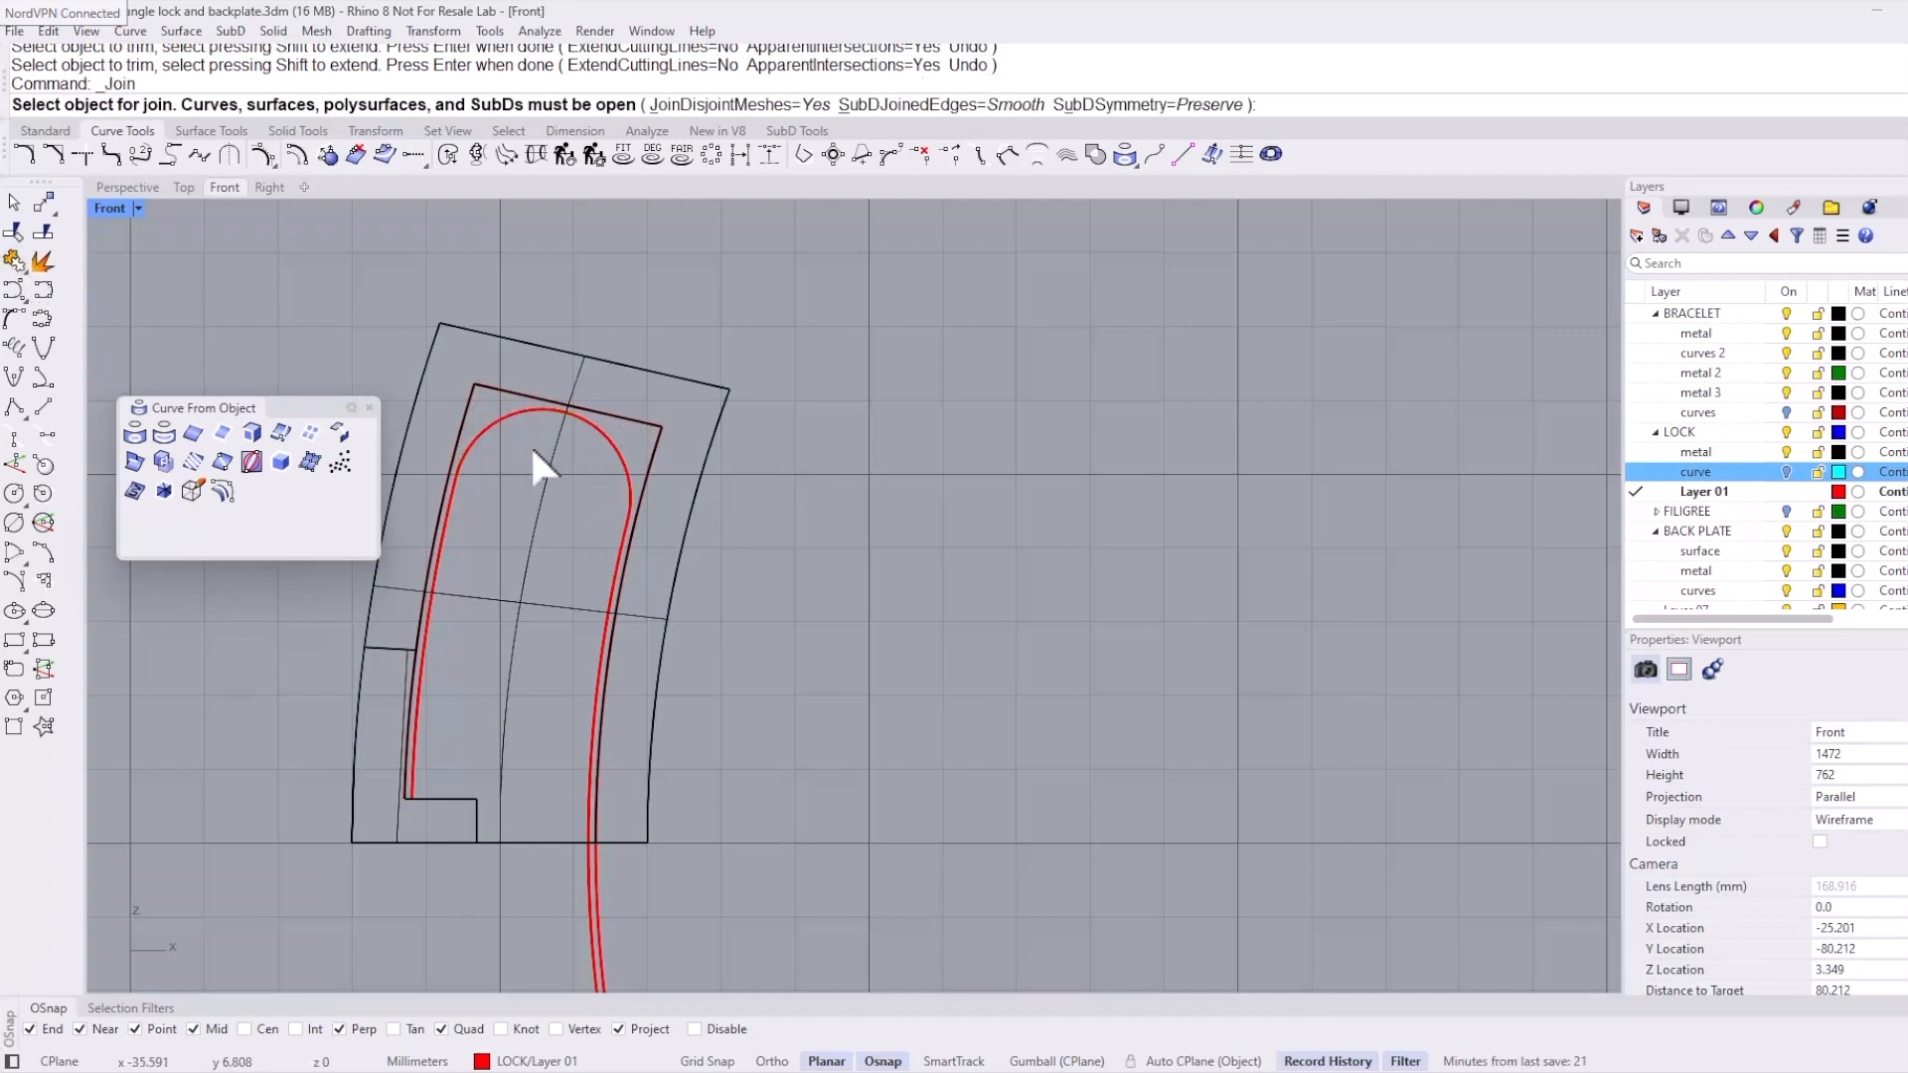
click(490, 423)
click(454, 492)
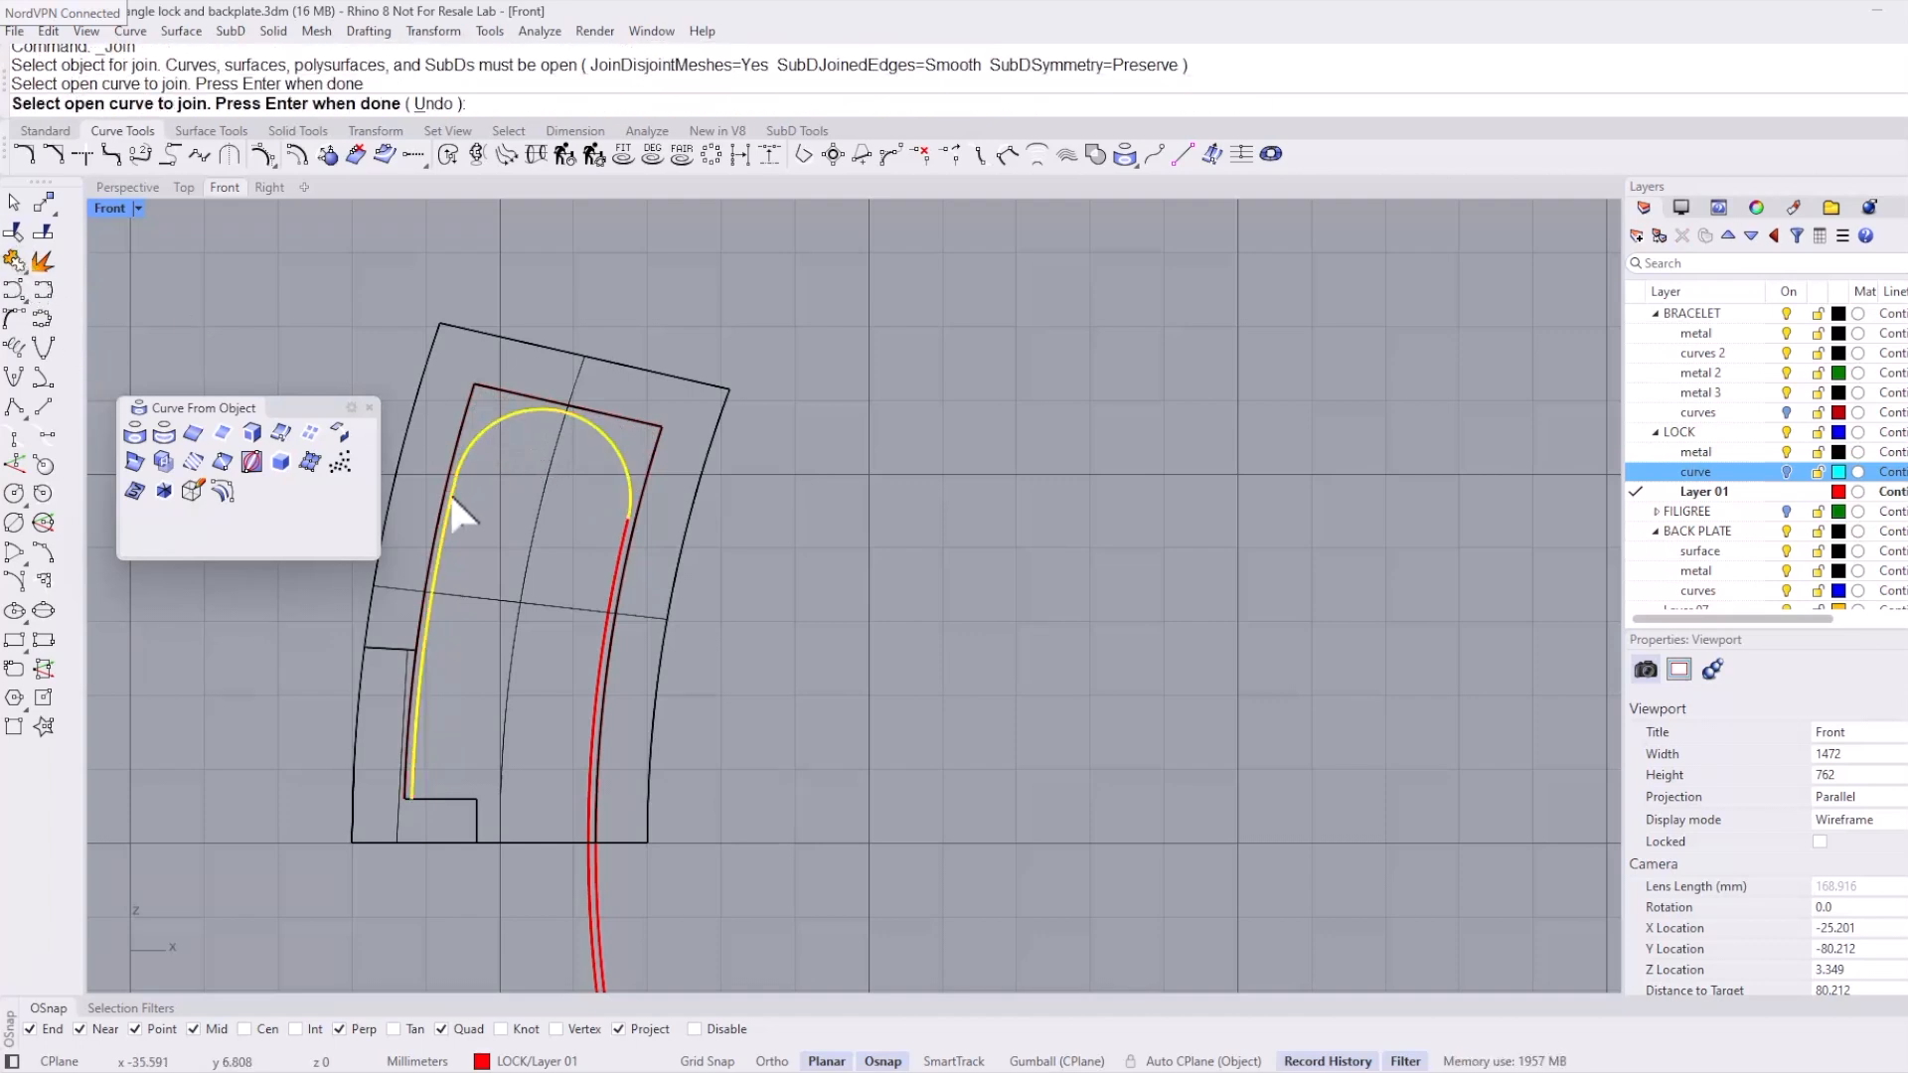
click(614, 571)
scroll(612, 563, down, 4)
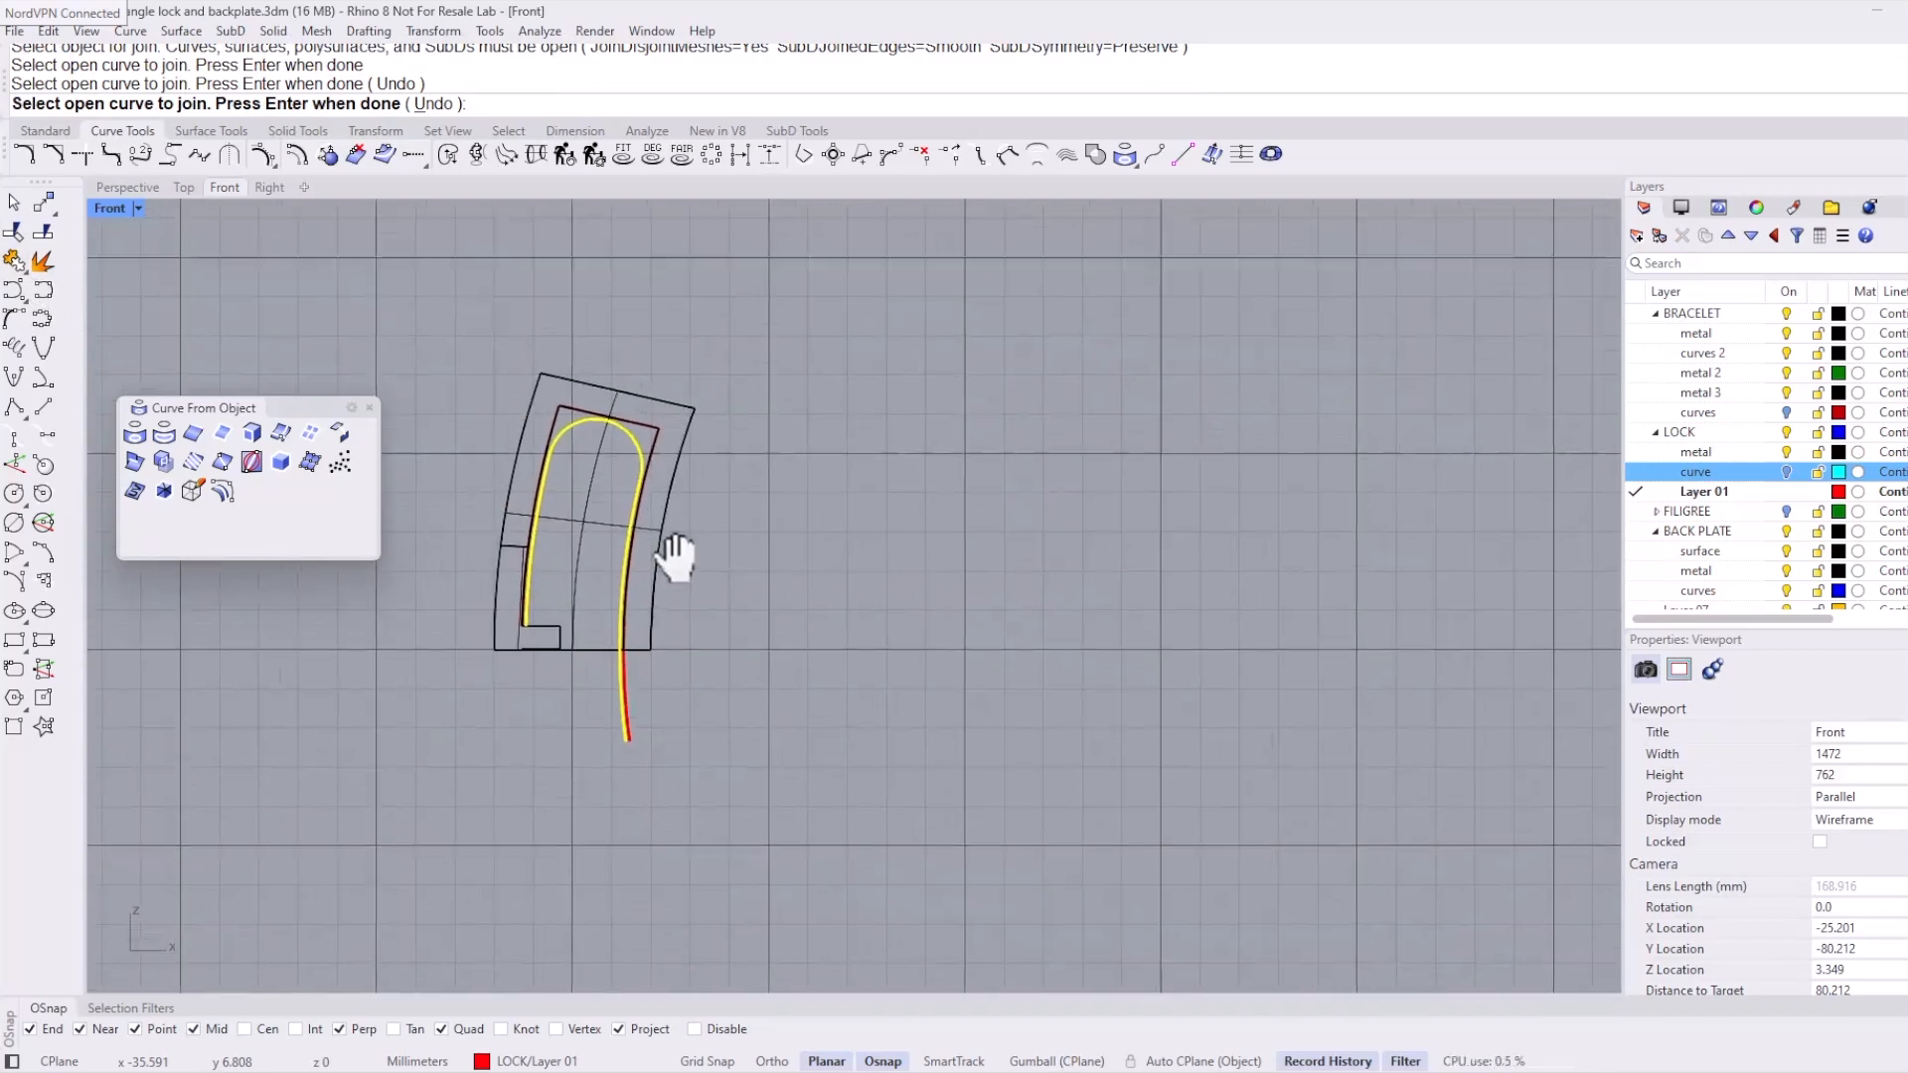
scroll(650, 741, up, 2)
key(Return)
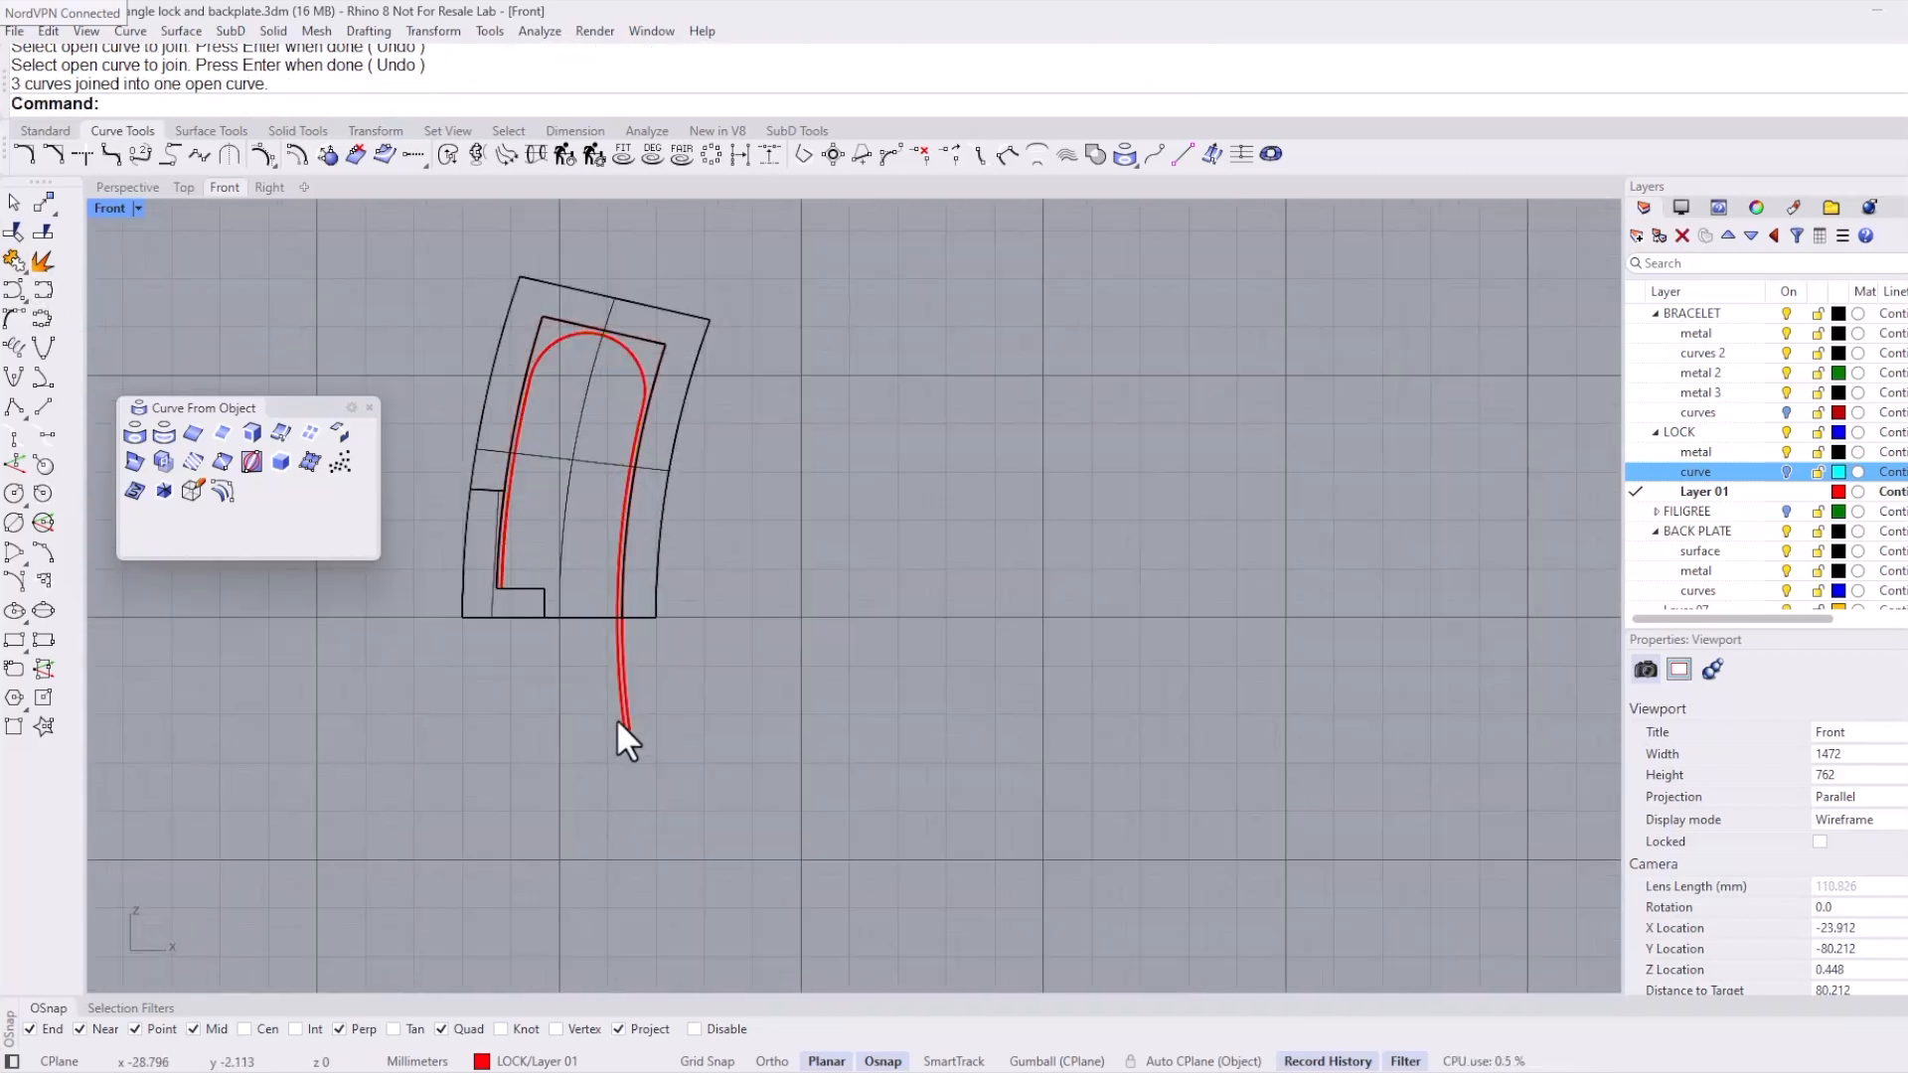
Step: Offset the rounded open curve 0.5 mm to the inside with a Flat cap, making a closed profile
click(613, 714)
click(294, 156)
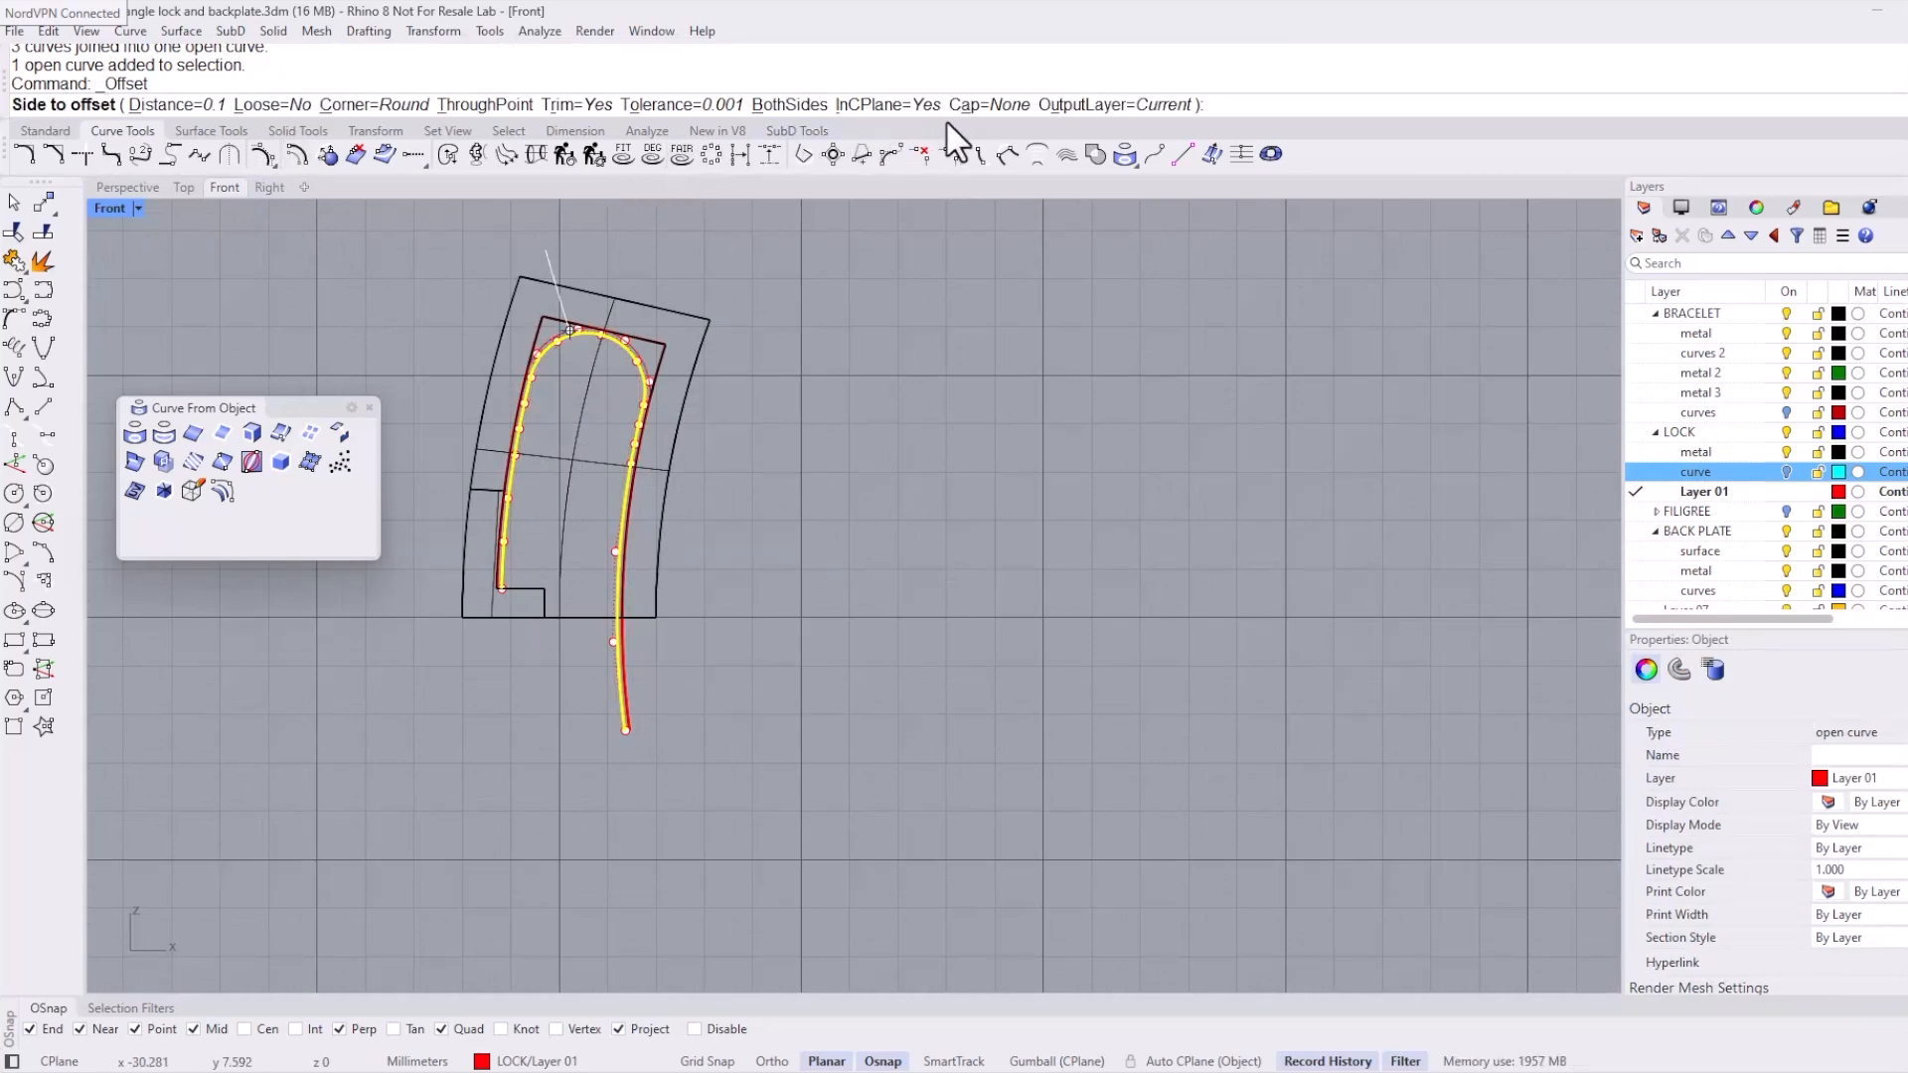
click(970, 104)
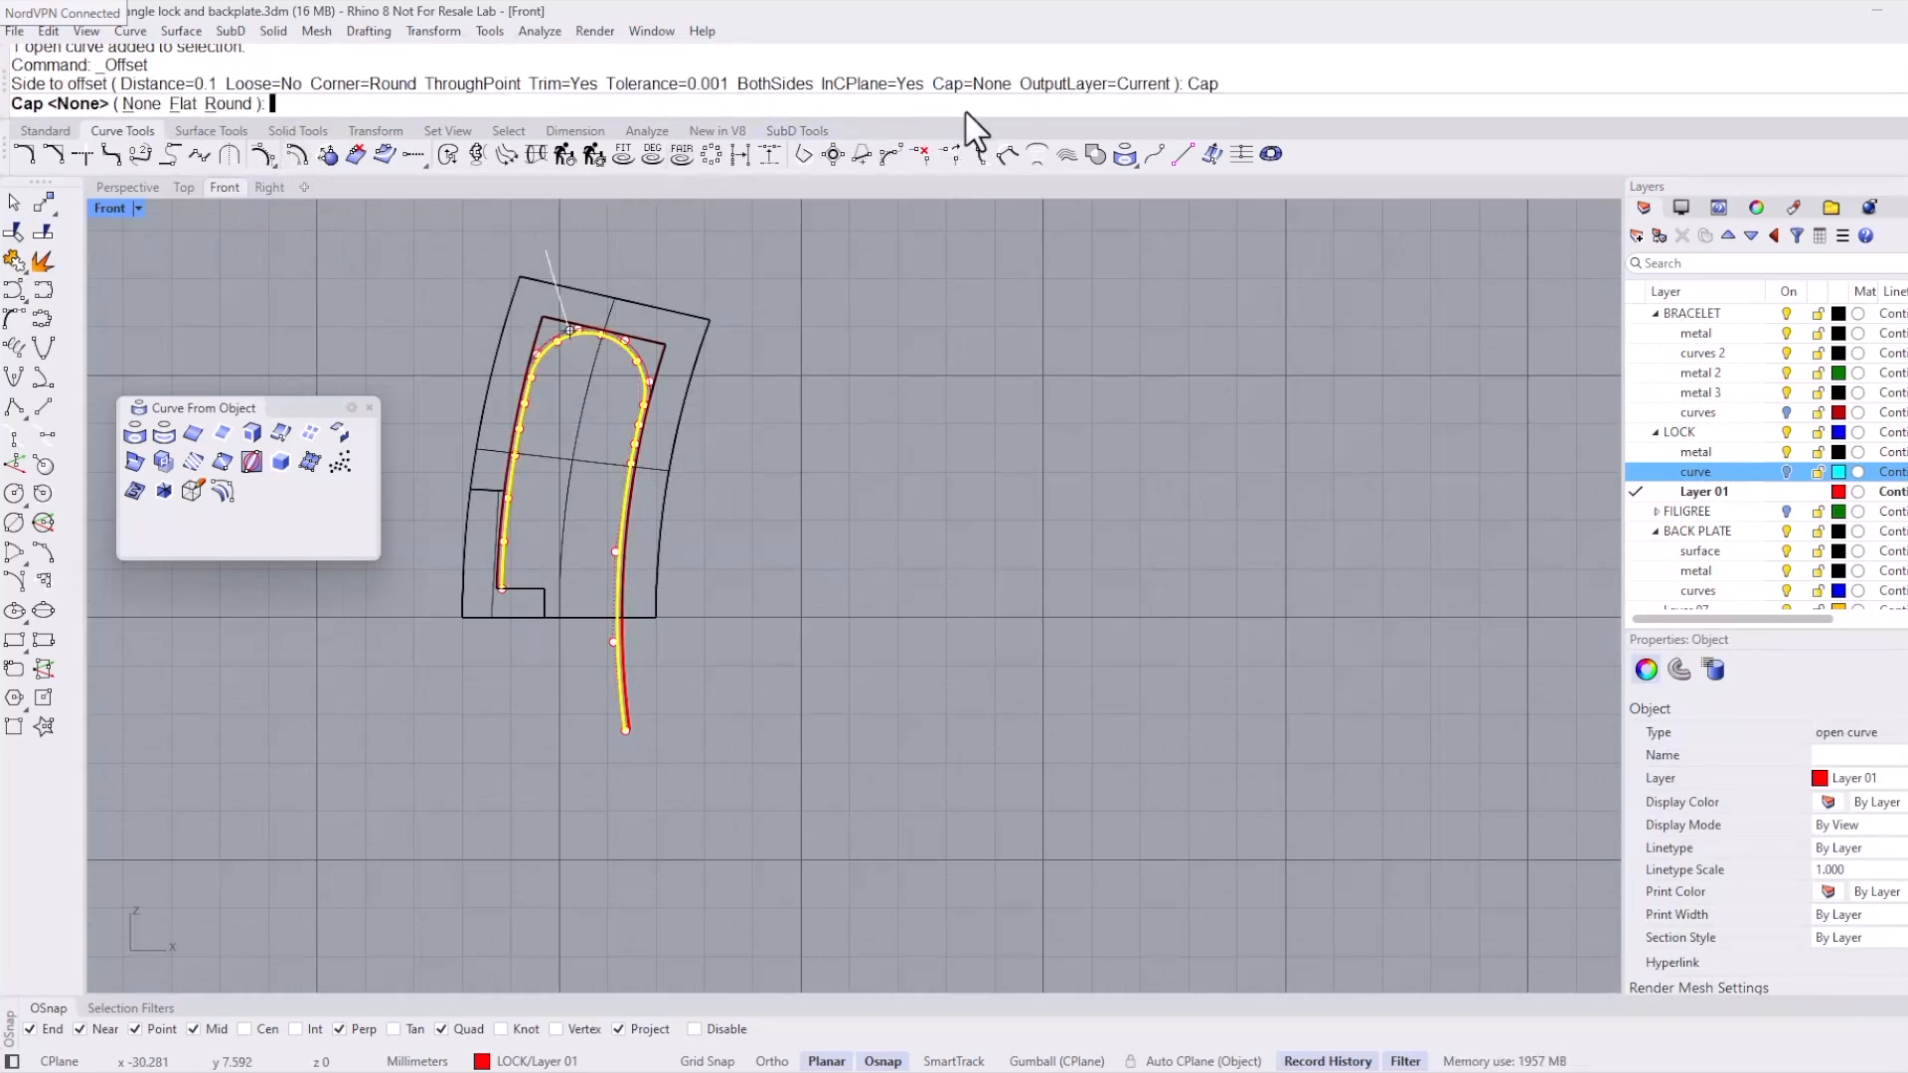
click(183, 104)
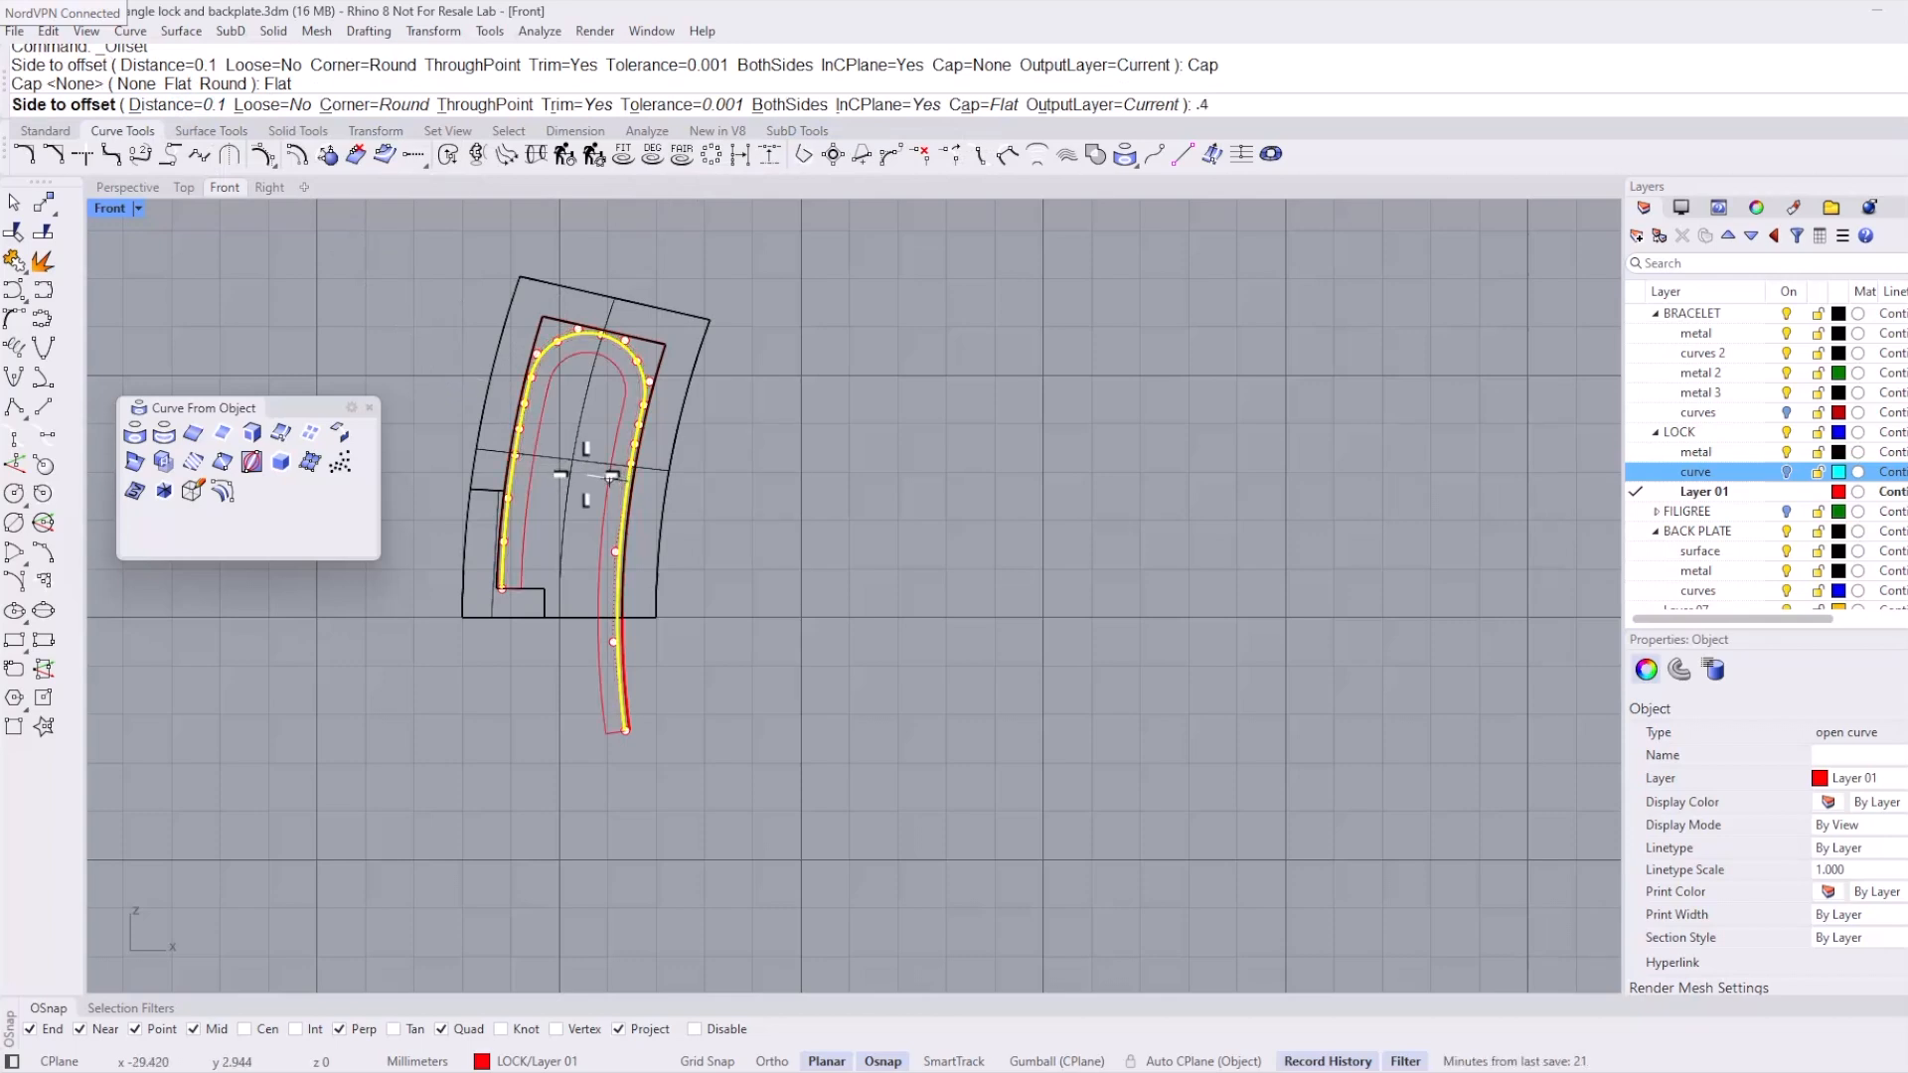
text(.4)
key(Return)
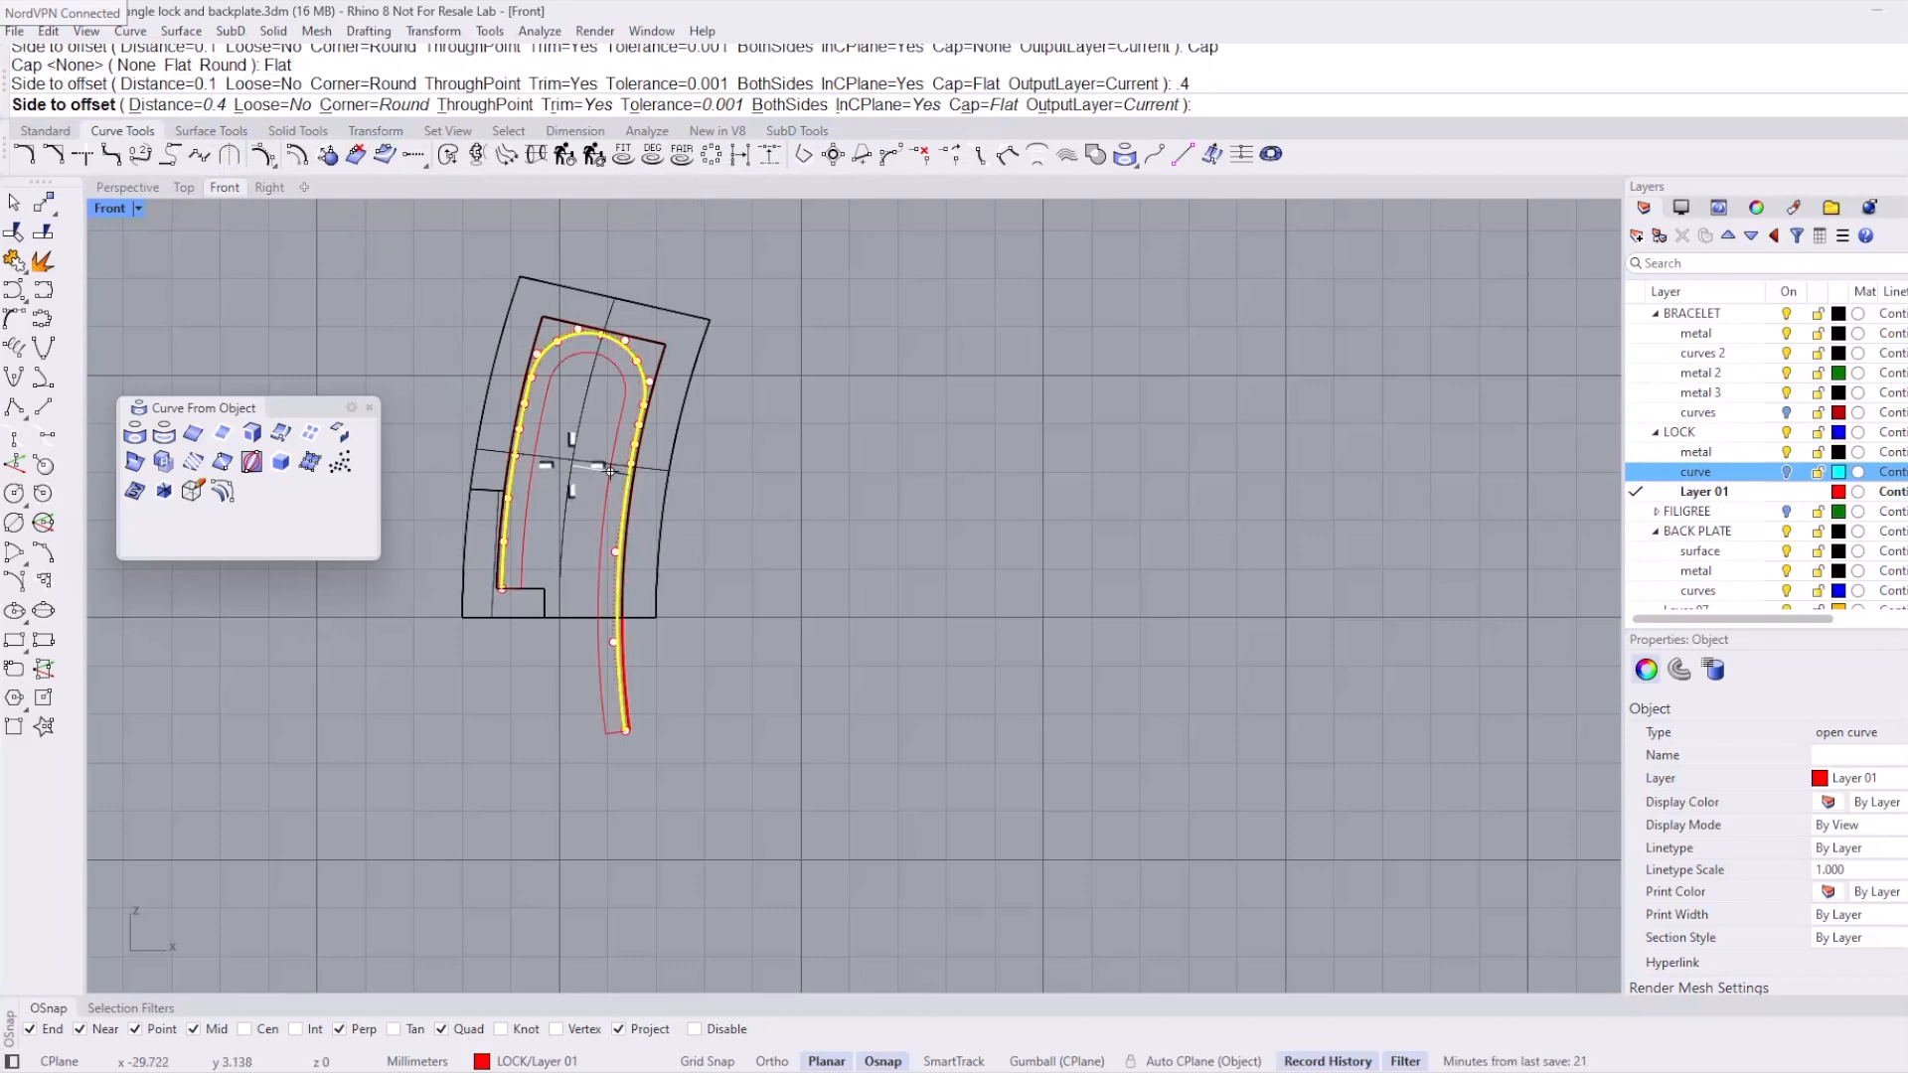
scroll(611, 471, up, 2)
text(.5)
key(Return)
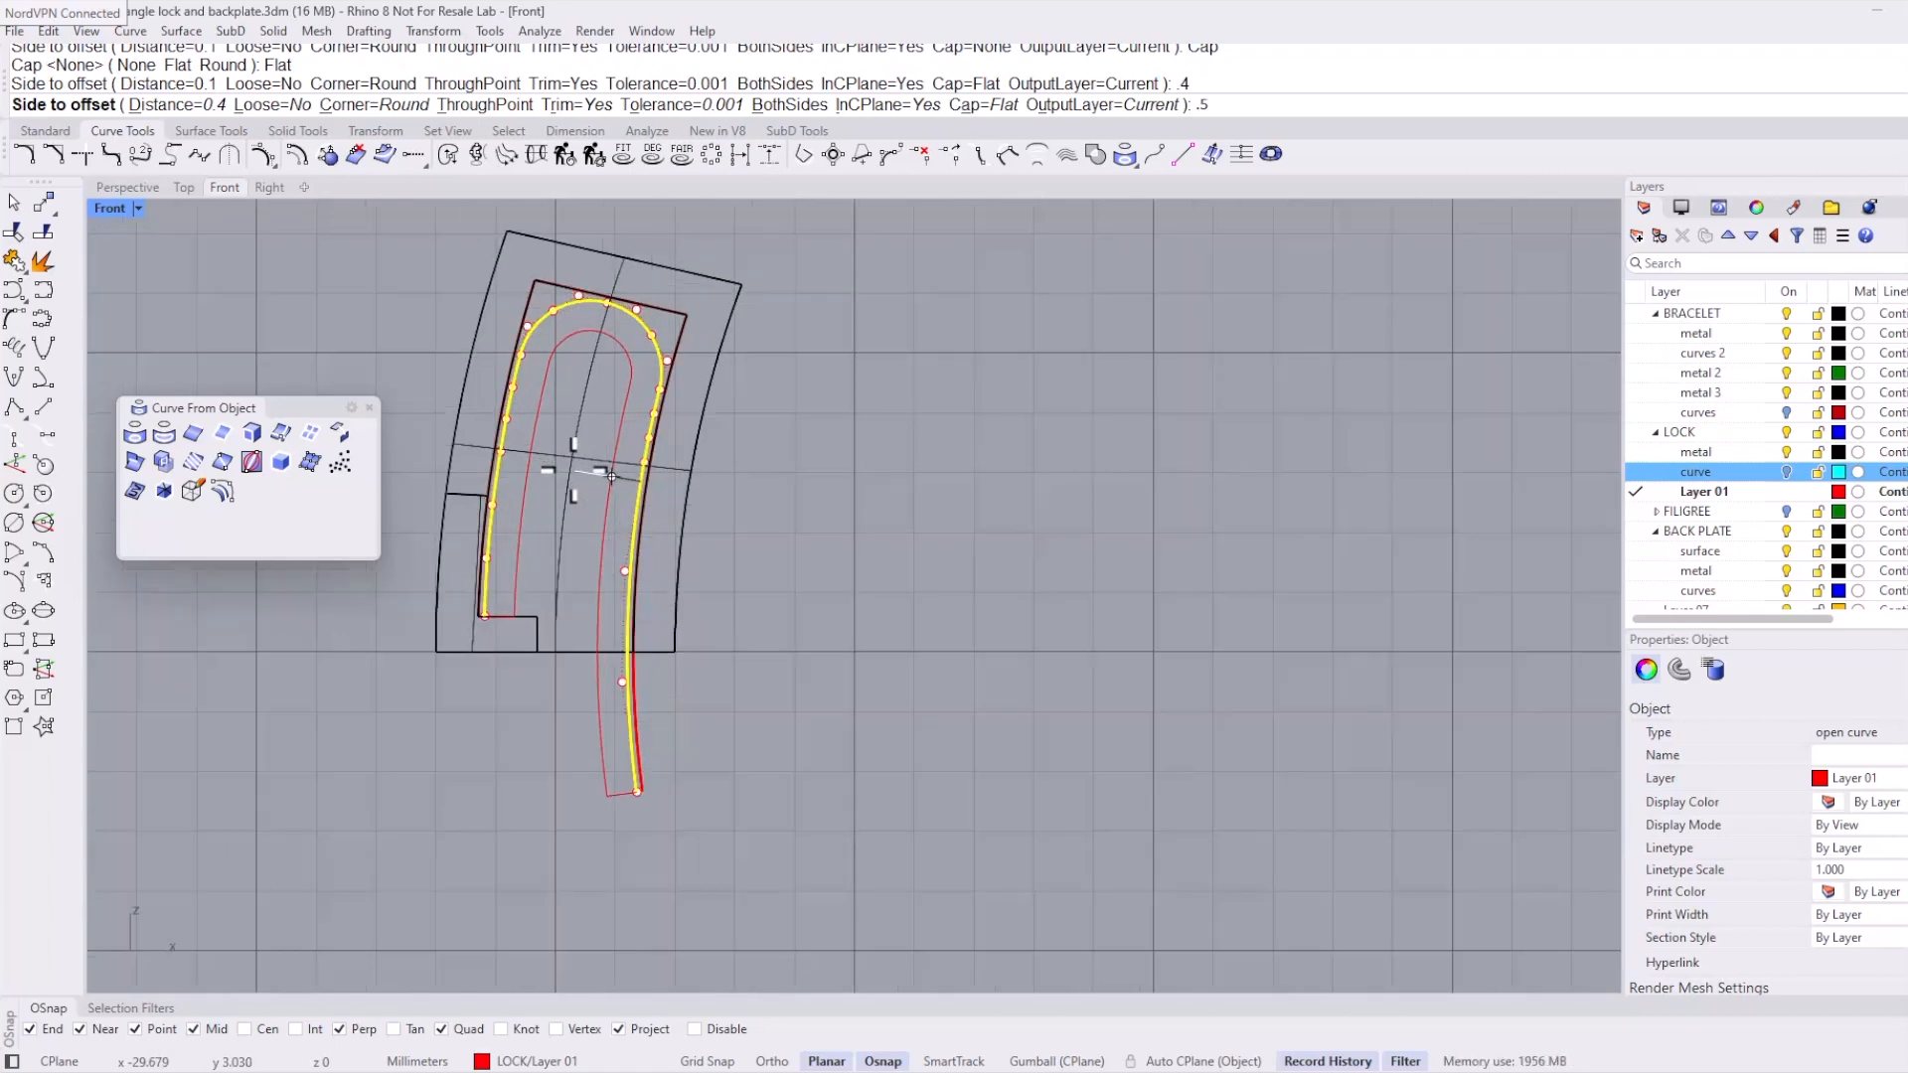
click(558, 469)
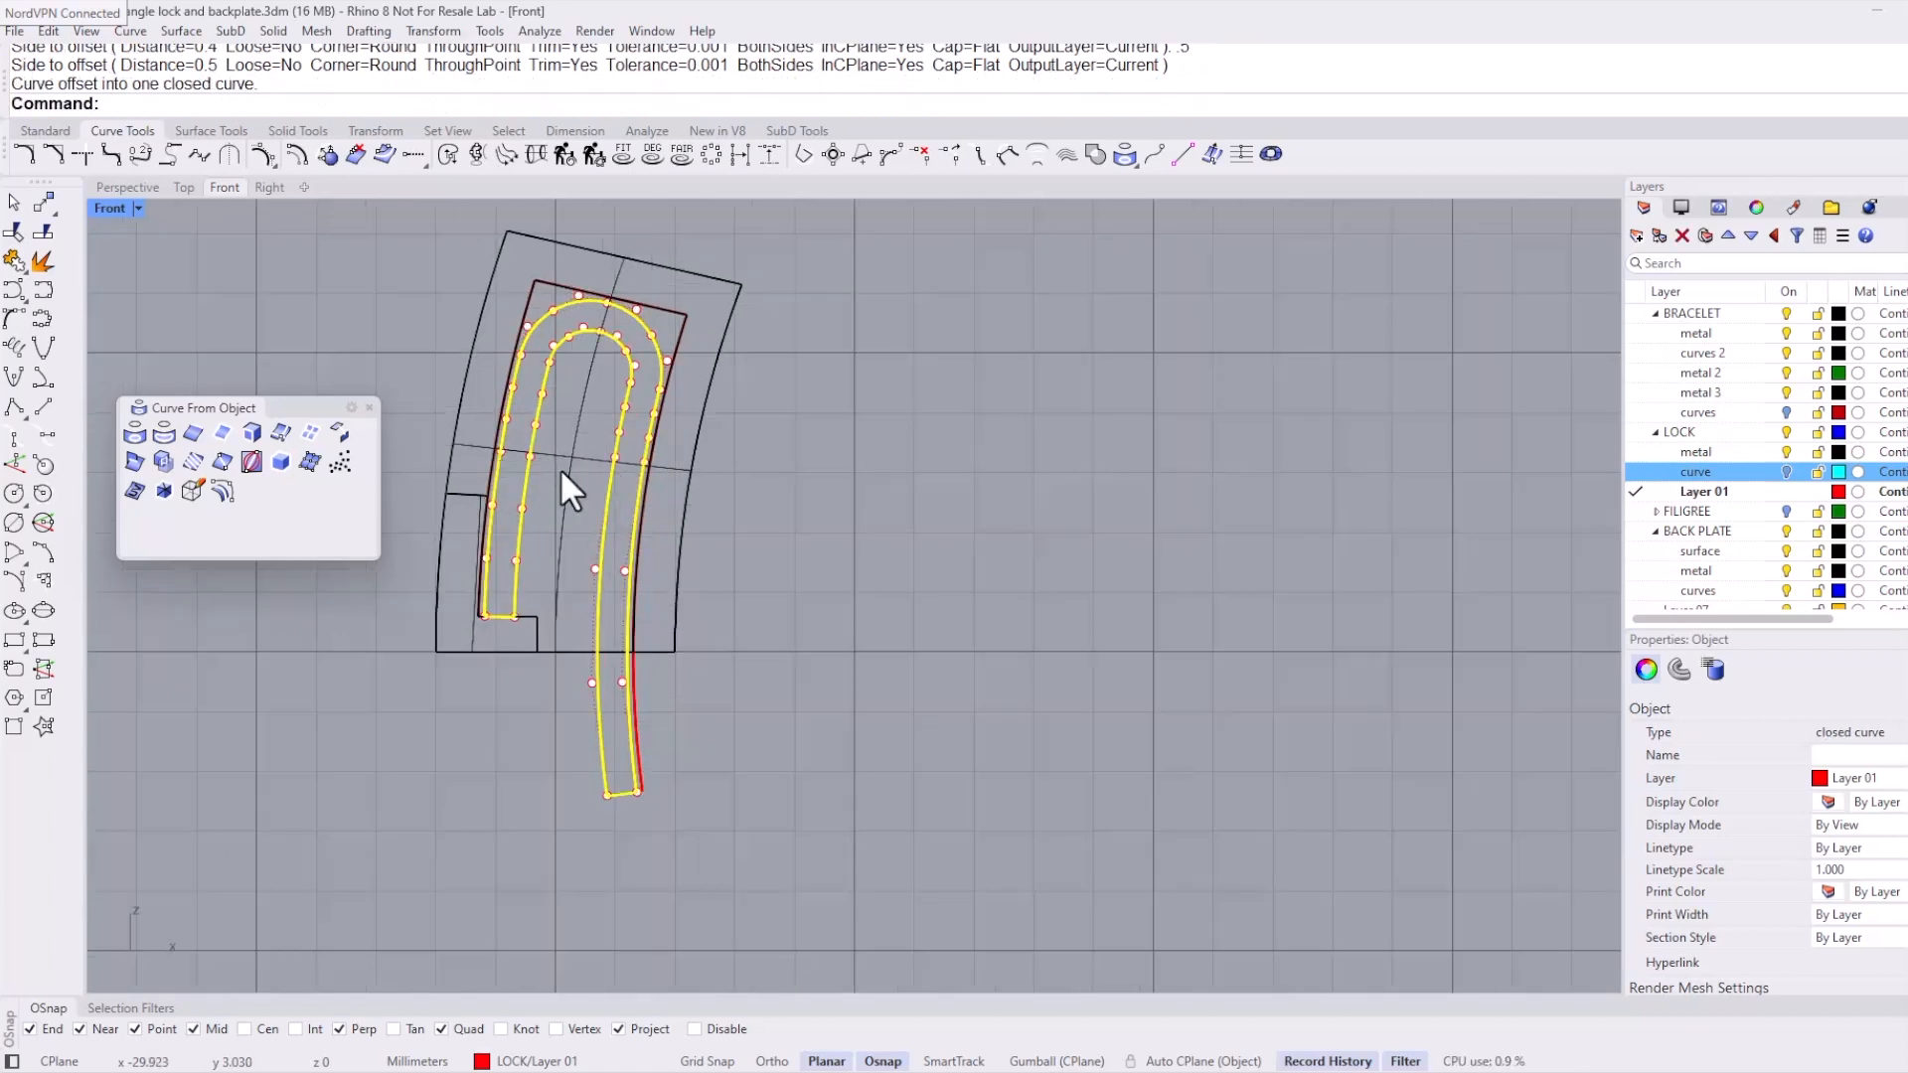
scroll(558, 468, down, 1)
scroll(753, 479, down, 2)
key(Escape)
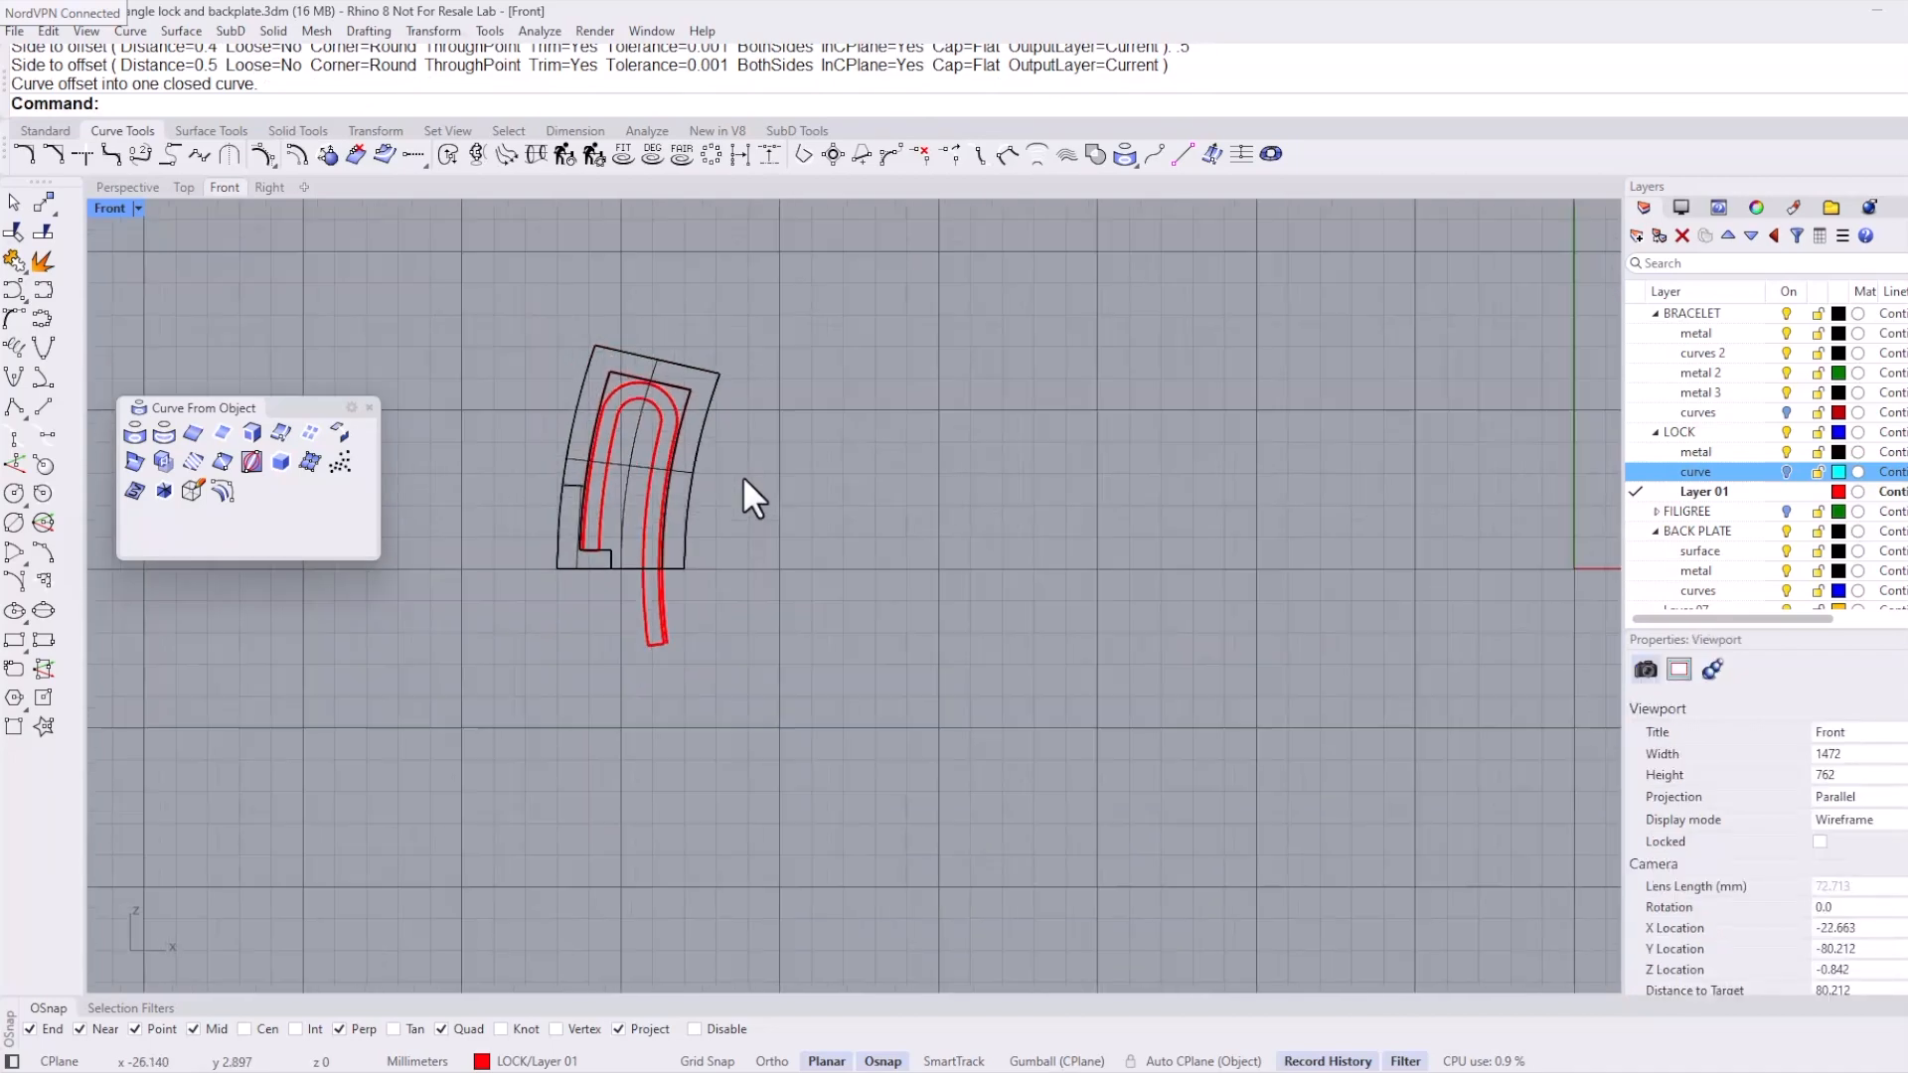
Step: With the LOCK metal layer current, extrude the closed profile to both sides in the Right view, stopping just short of the cavity's side walls
click(629, 409)
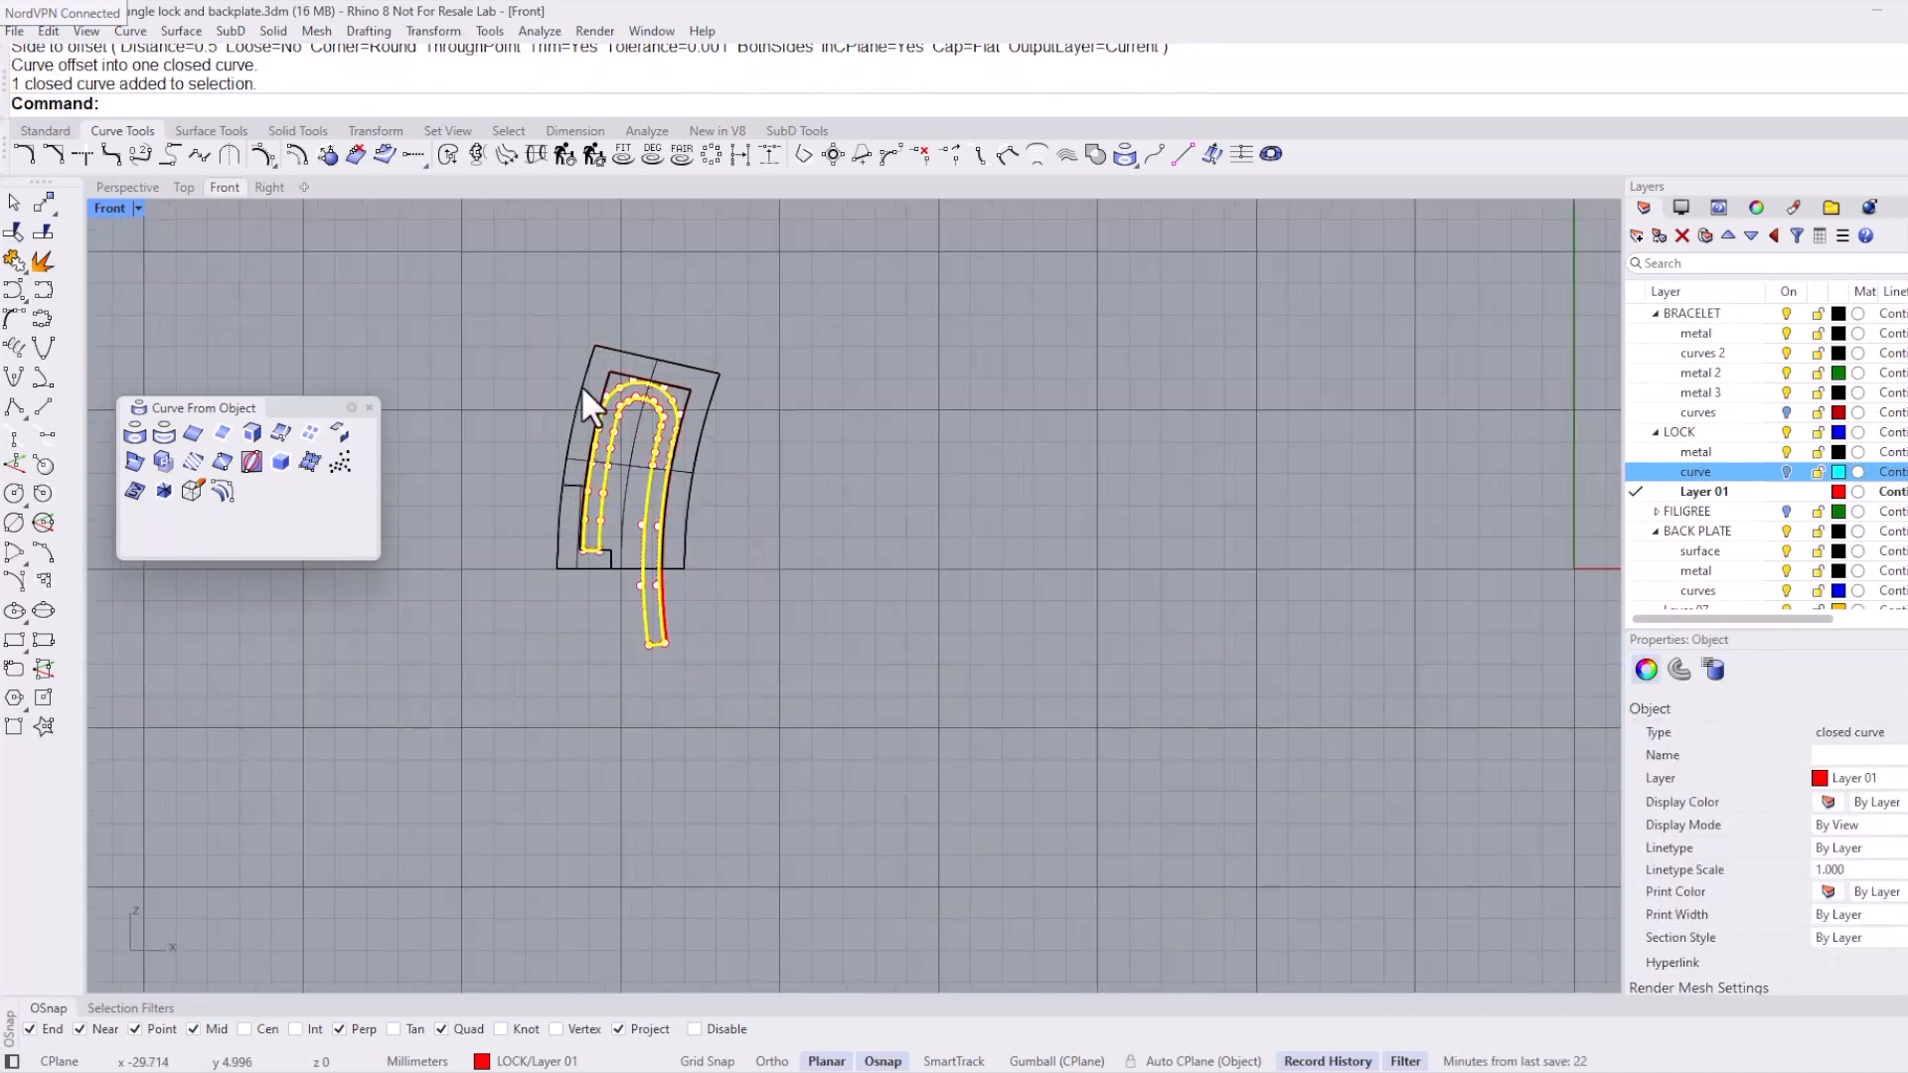
click(122, 188)
scroll(630, 619, down, 3)
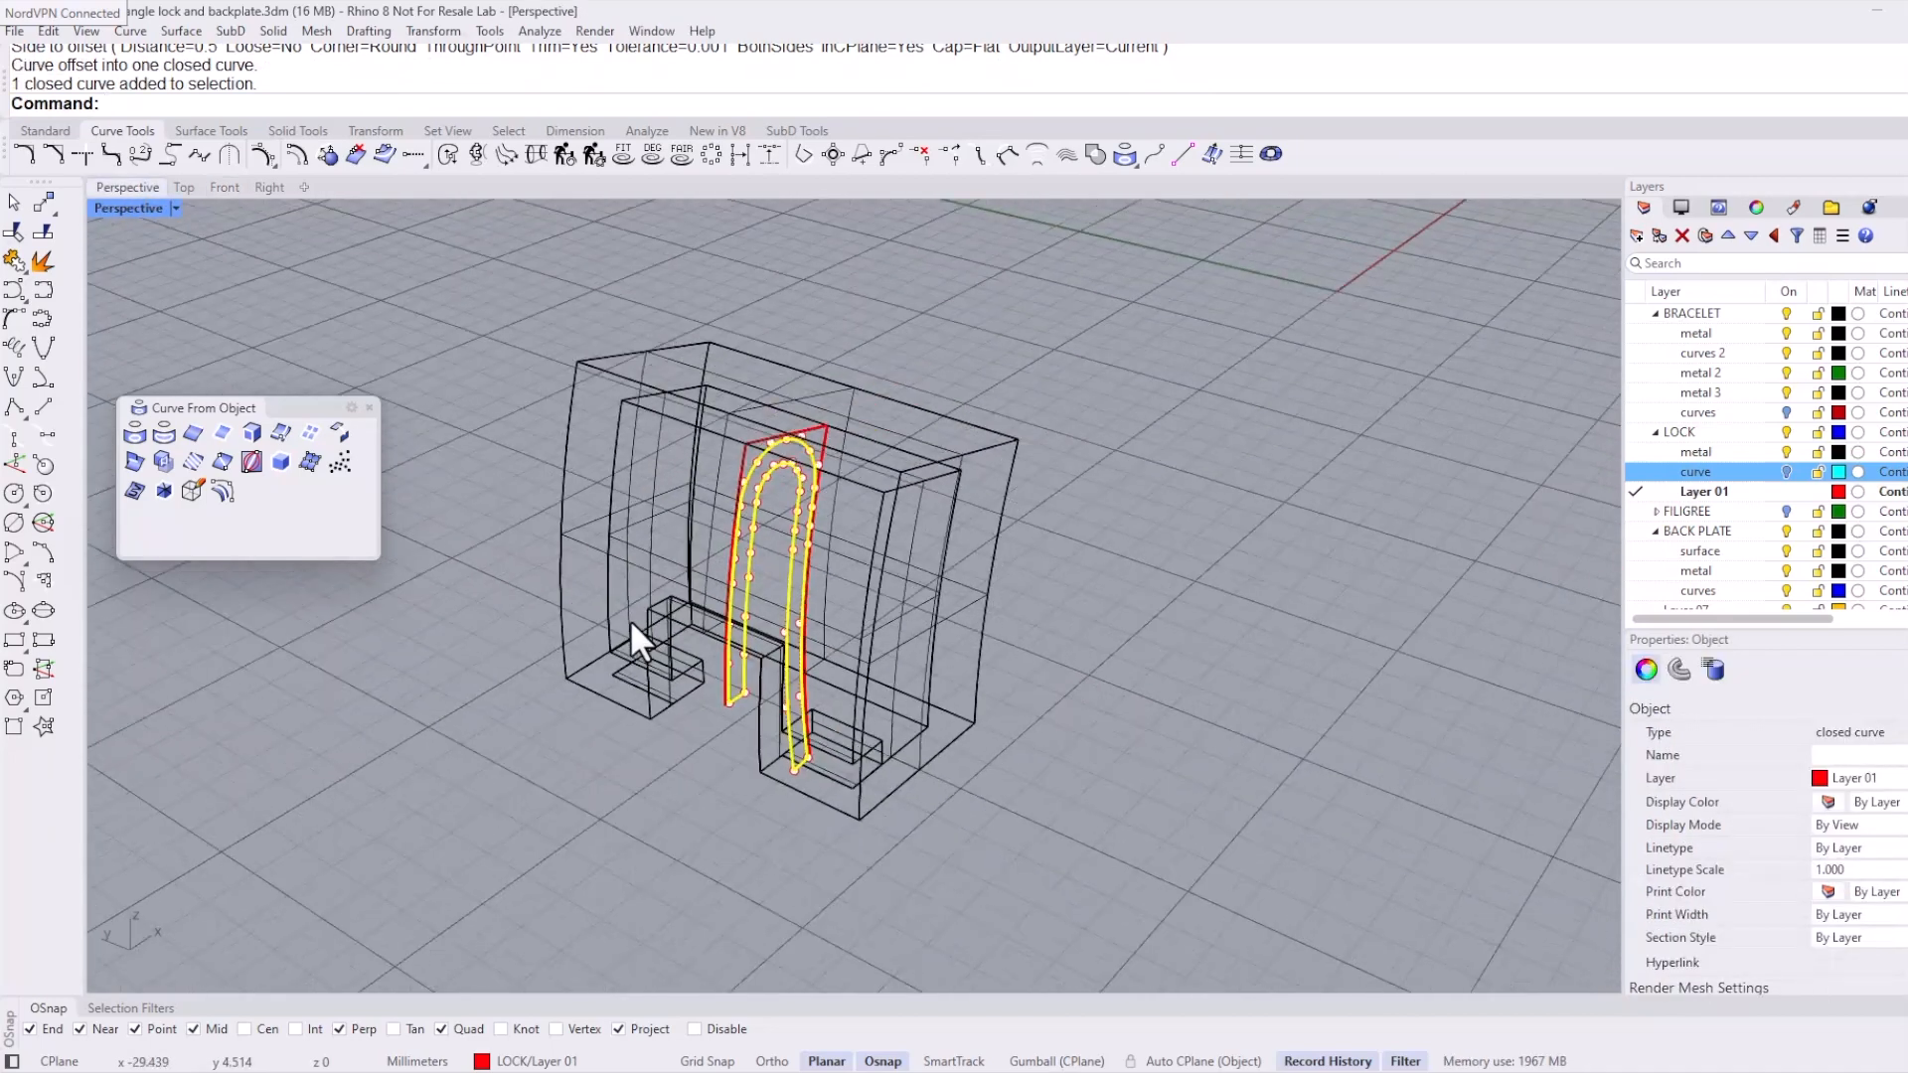
right_drag(632, 619, 784, 719)
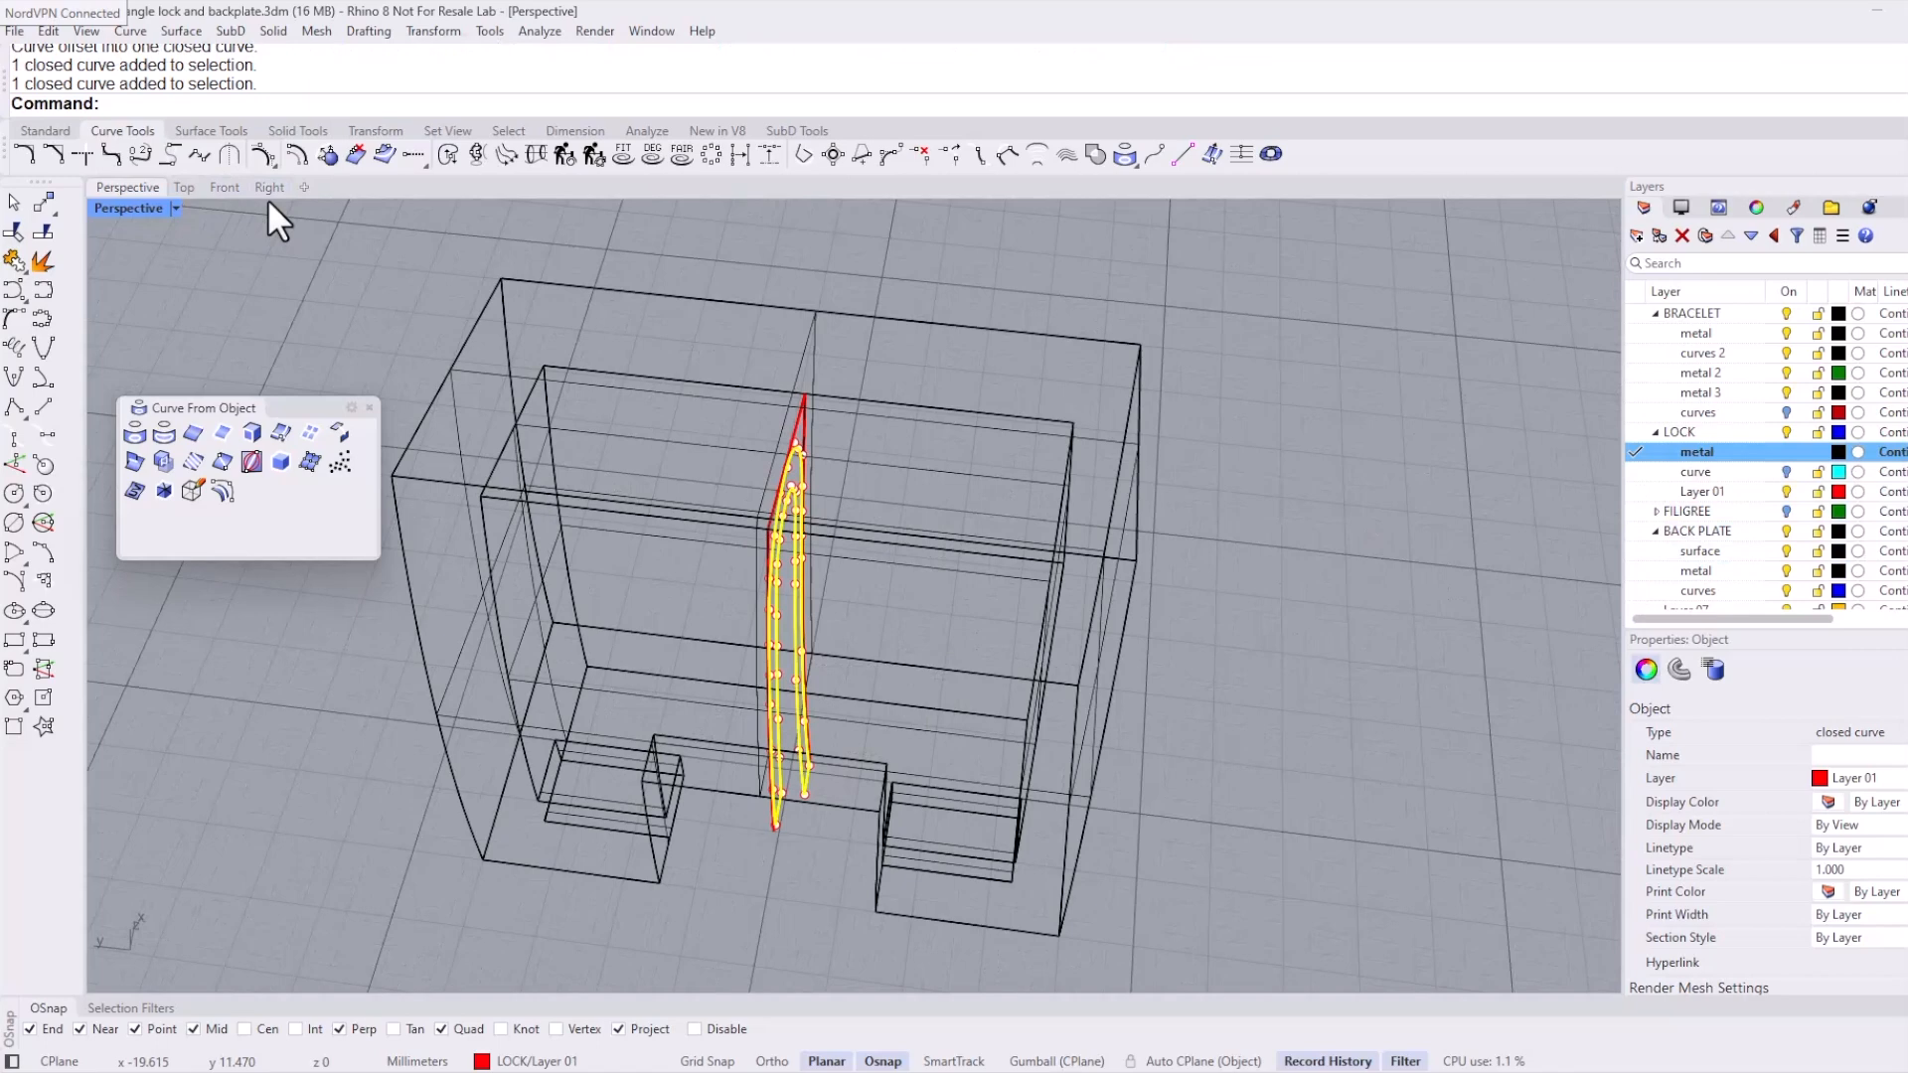
click(266, 187)
click(1029, 1059)
drag(648, 499, 769, 494)
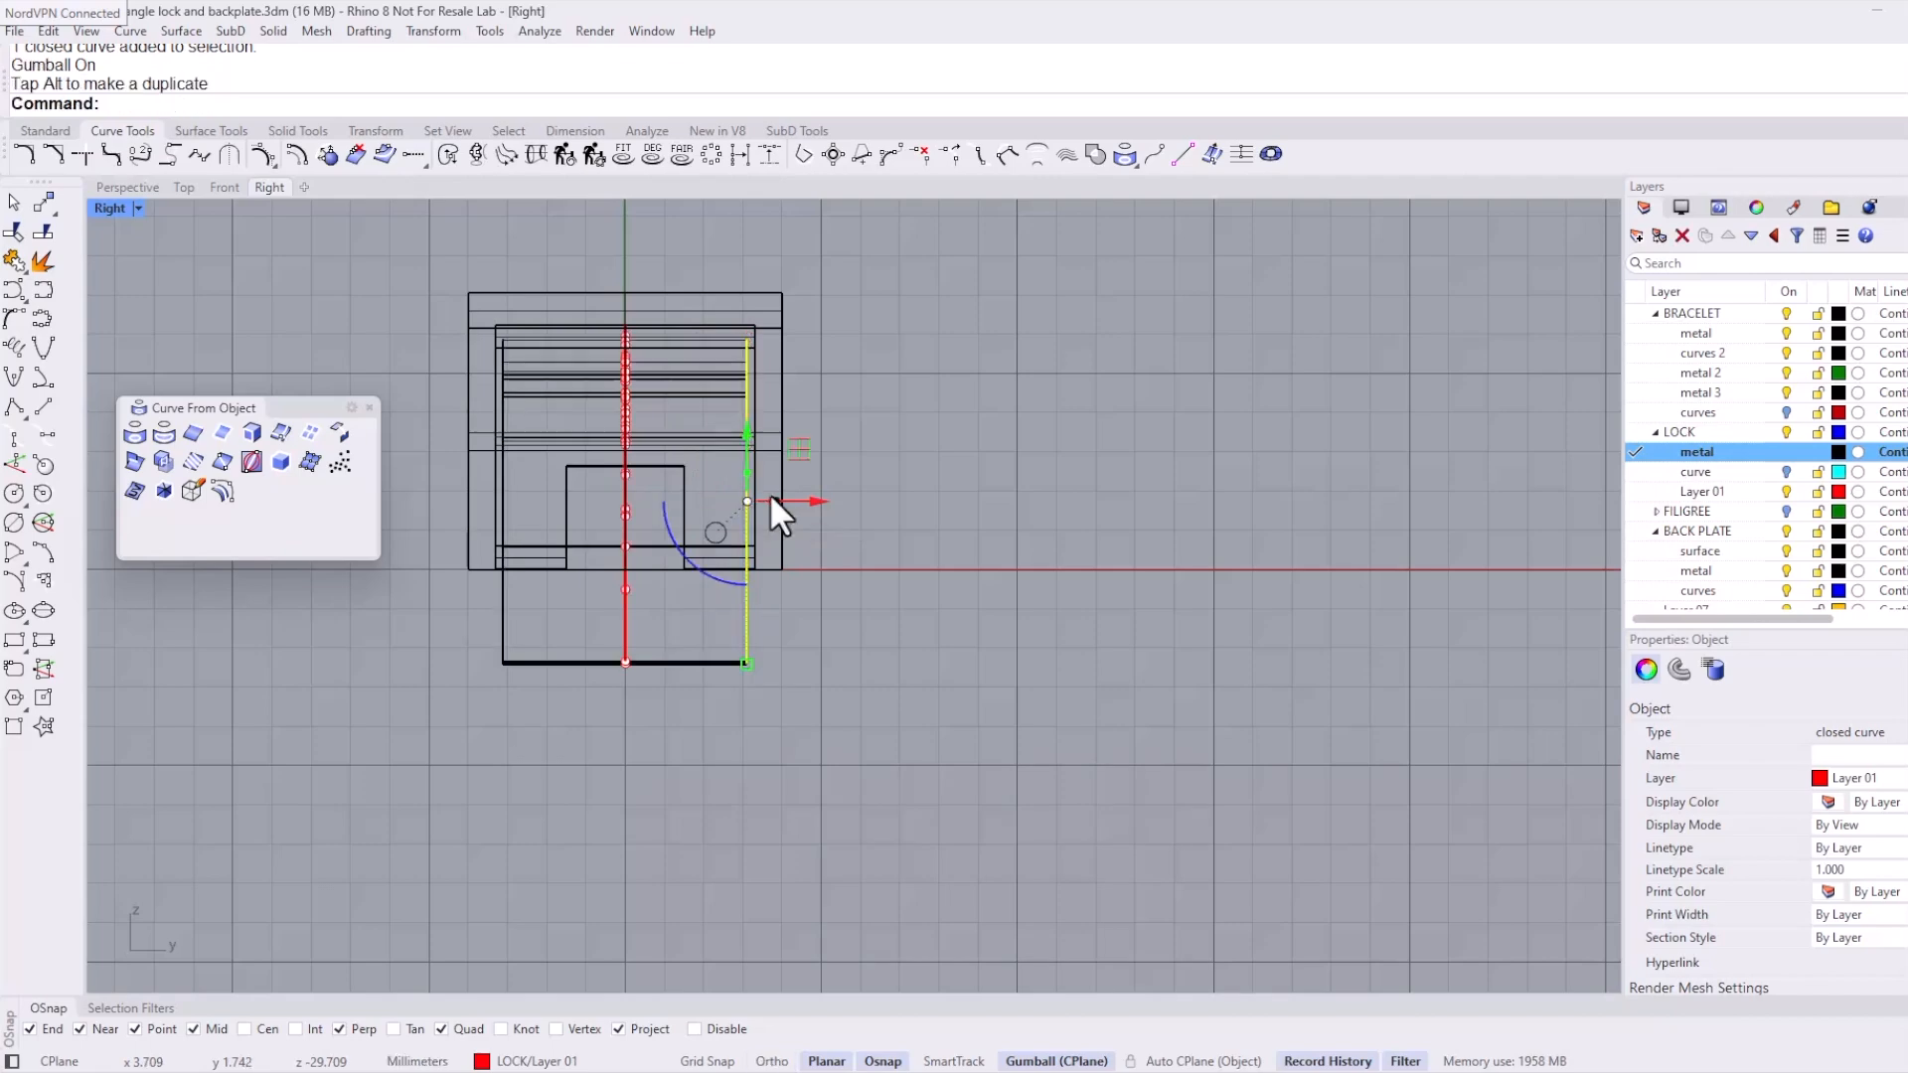
Step: Show the Perspective view shaded and examine the extruded insert inside the lock from below
click(121, 188)
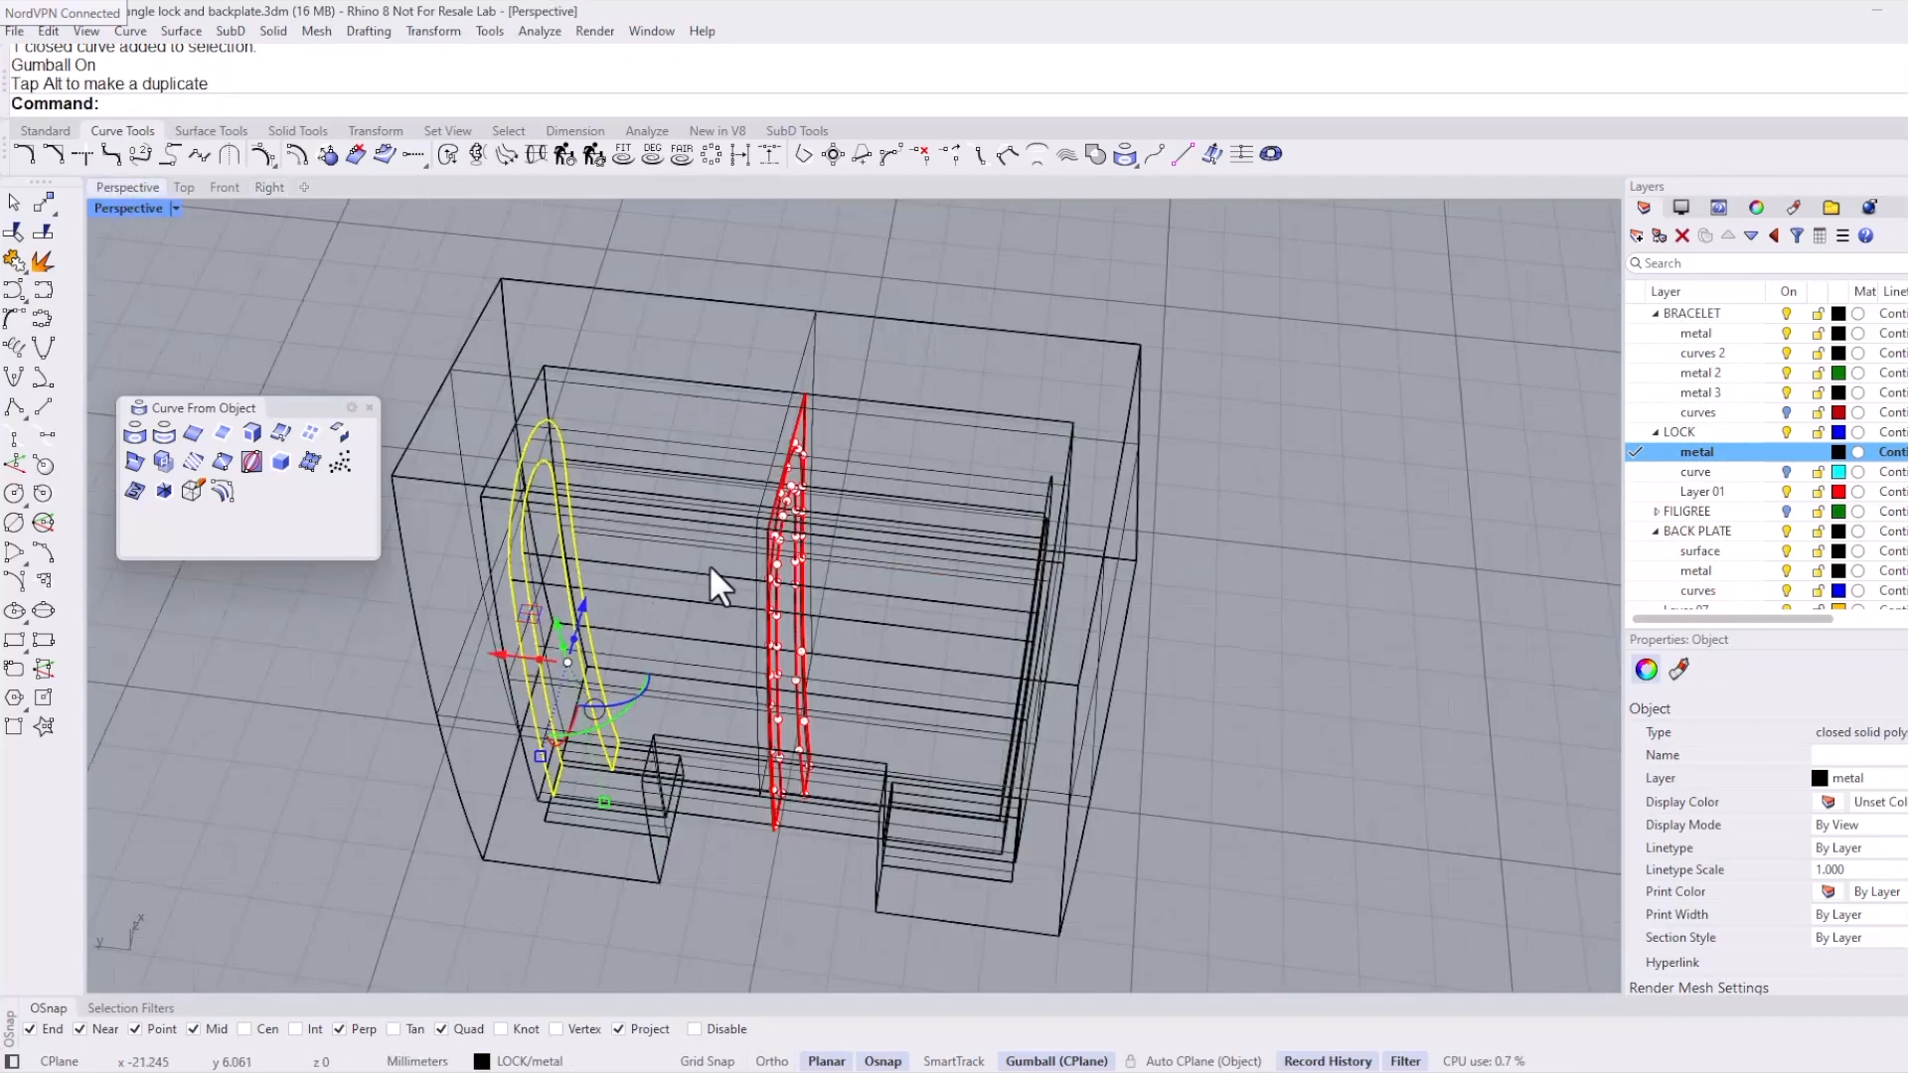
middle_click(920, 463)
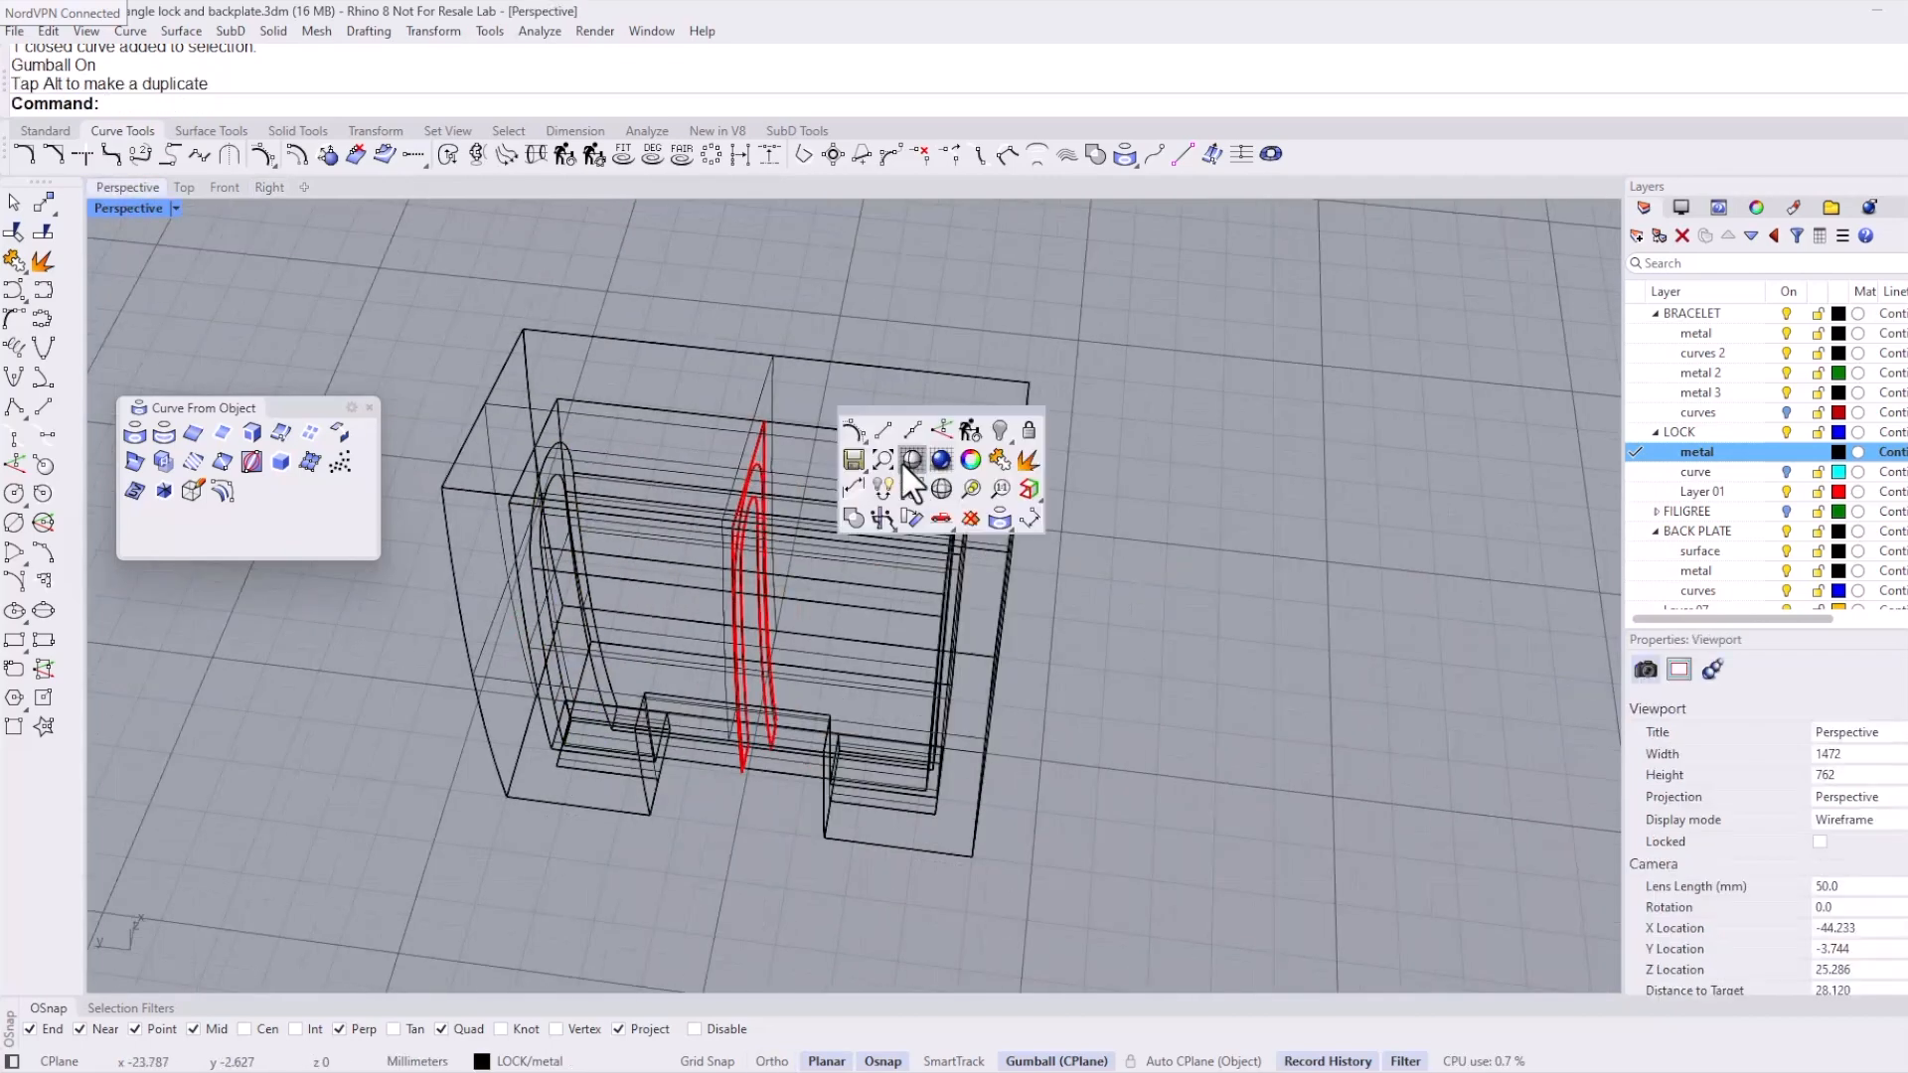
click(907, 463)
mouse_move(700, 461)
right_down()
mouse_move(765, 547)
mouse_move(772, 658)
mouse_move(813, 674)
mouse_move(950, 643)
mouse_move(723, 626)
mouse_move(753, 660)
mouse_move(699, 571)
right_up()
scroll(724, 626, up, 3)
scroll(699, 570, up, 4)
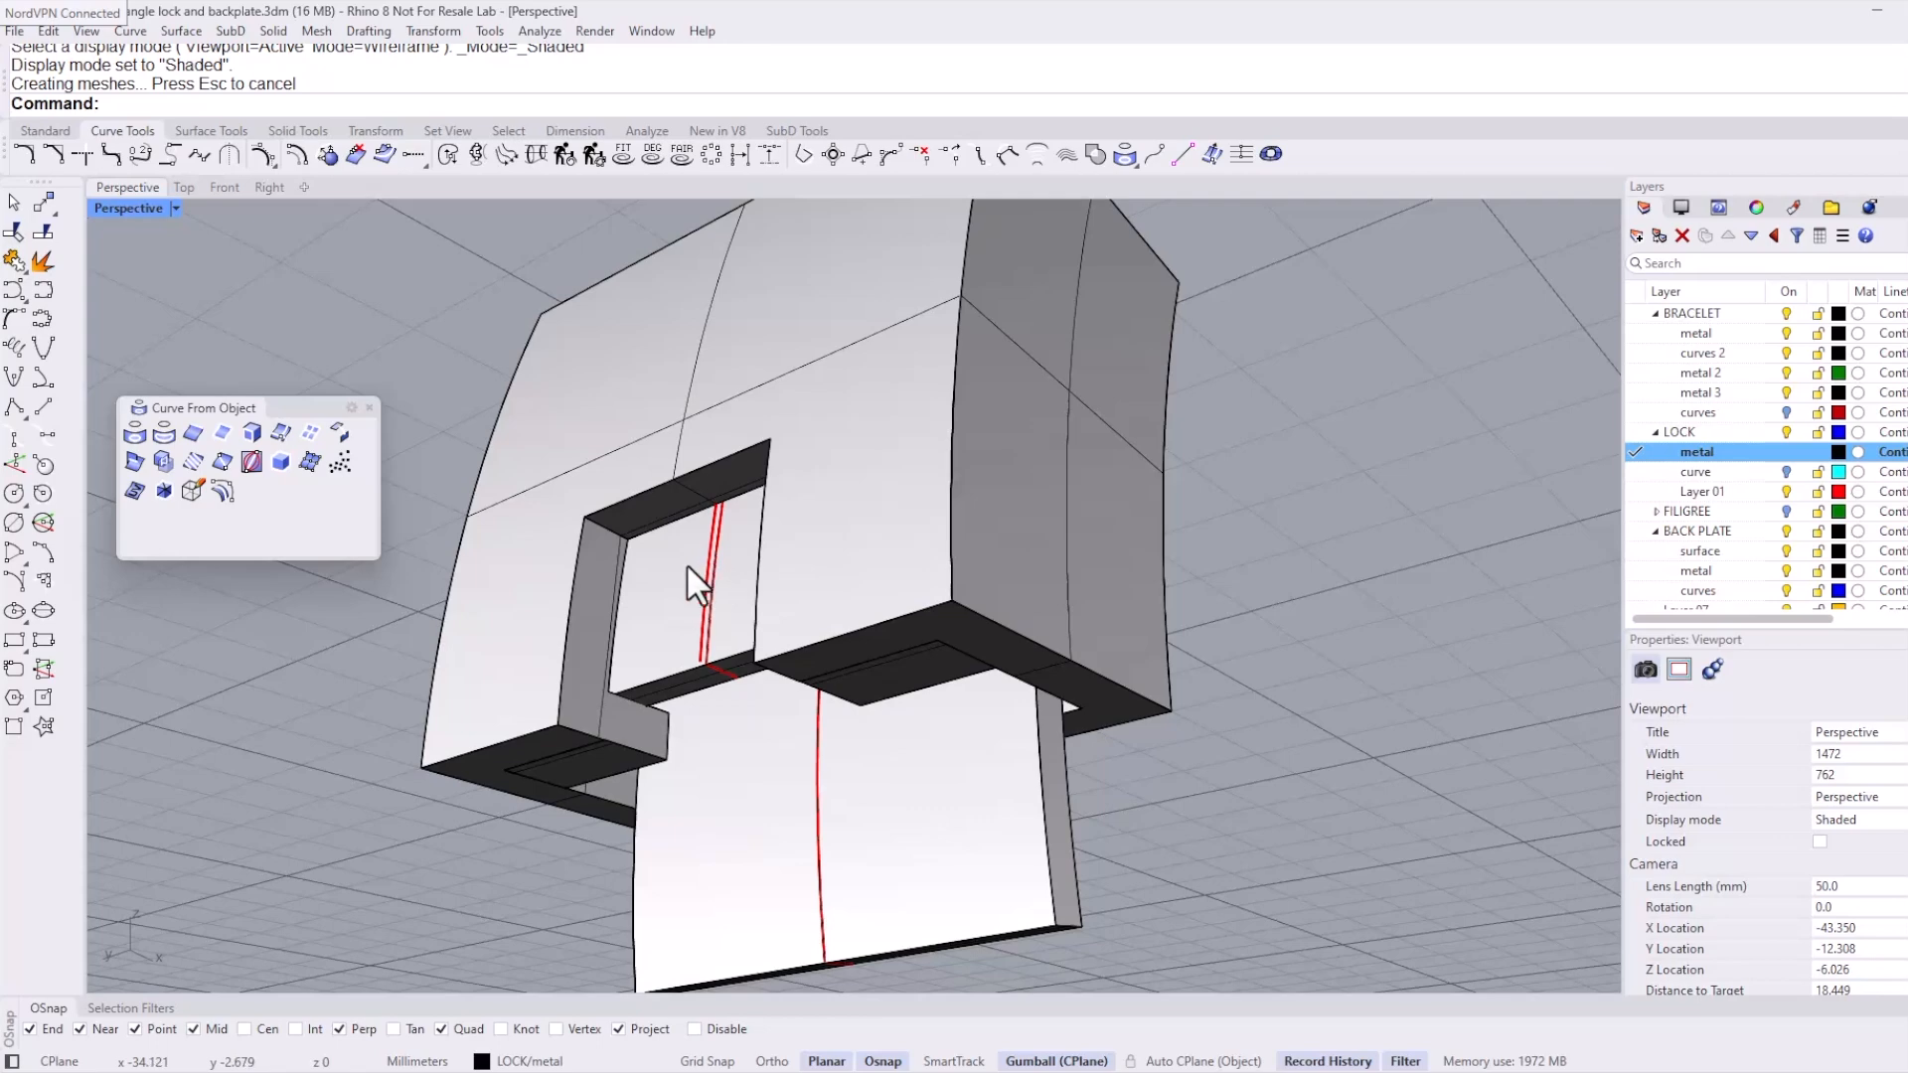
Step: Turn on the LOCK curve layer and scale the notch rectangle down slightly about its centre in the Right view, inside the notch's side edges
click(1786, 471)
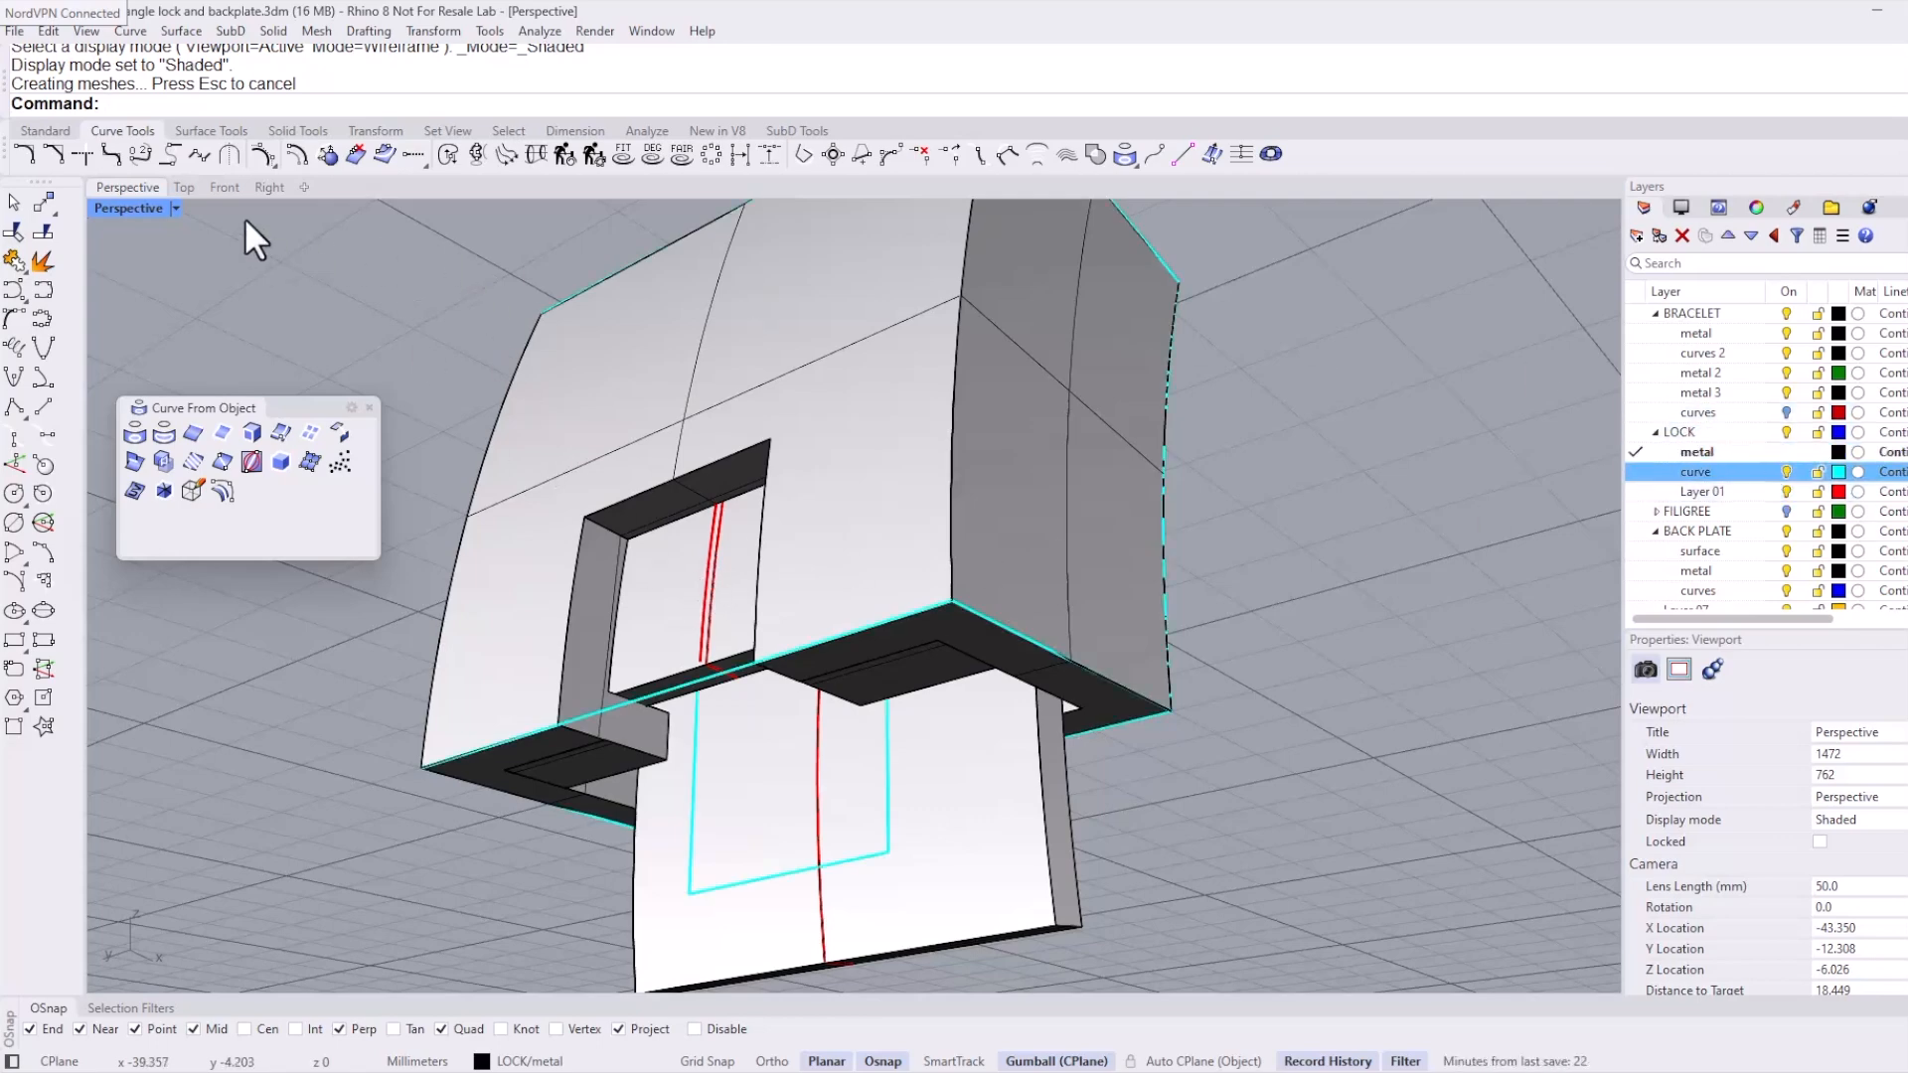
click(256, 192)
scroll(582, 522, up, 2)
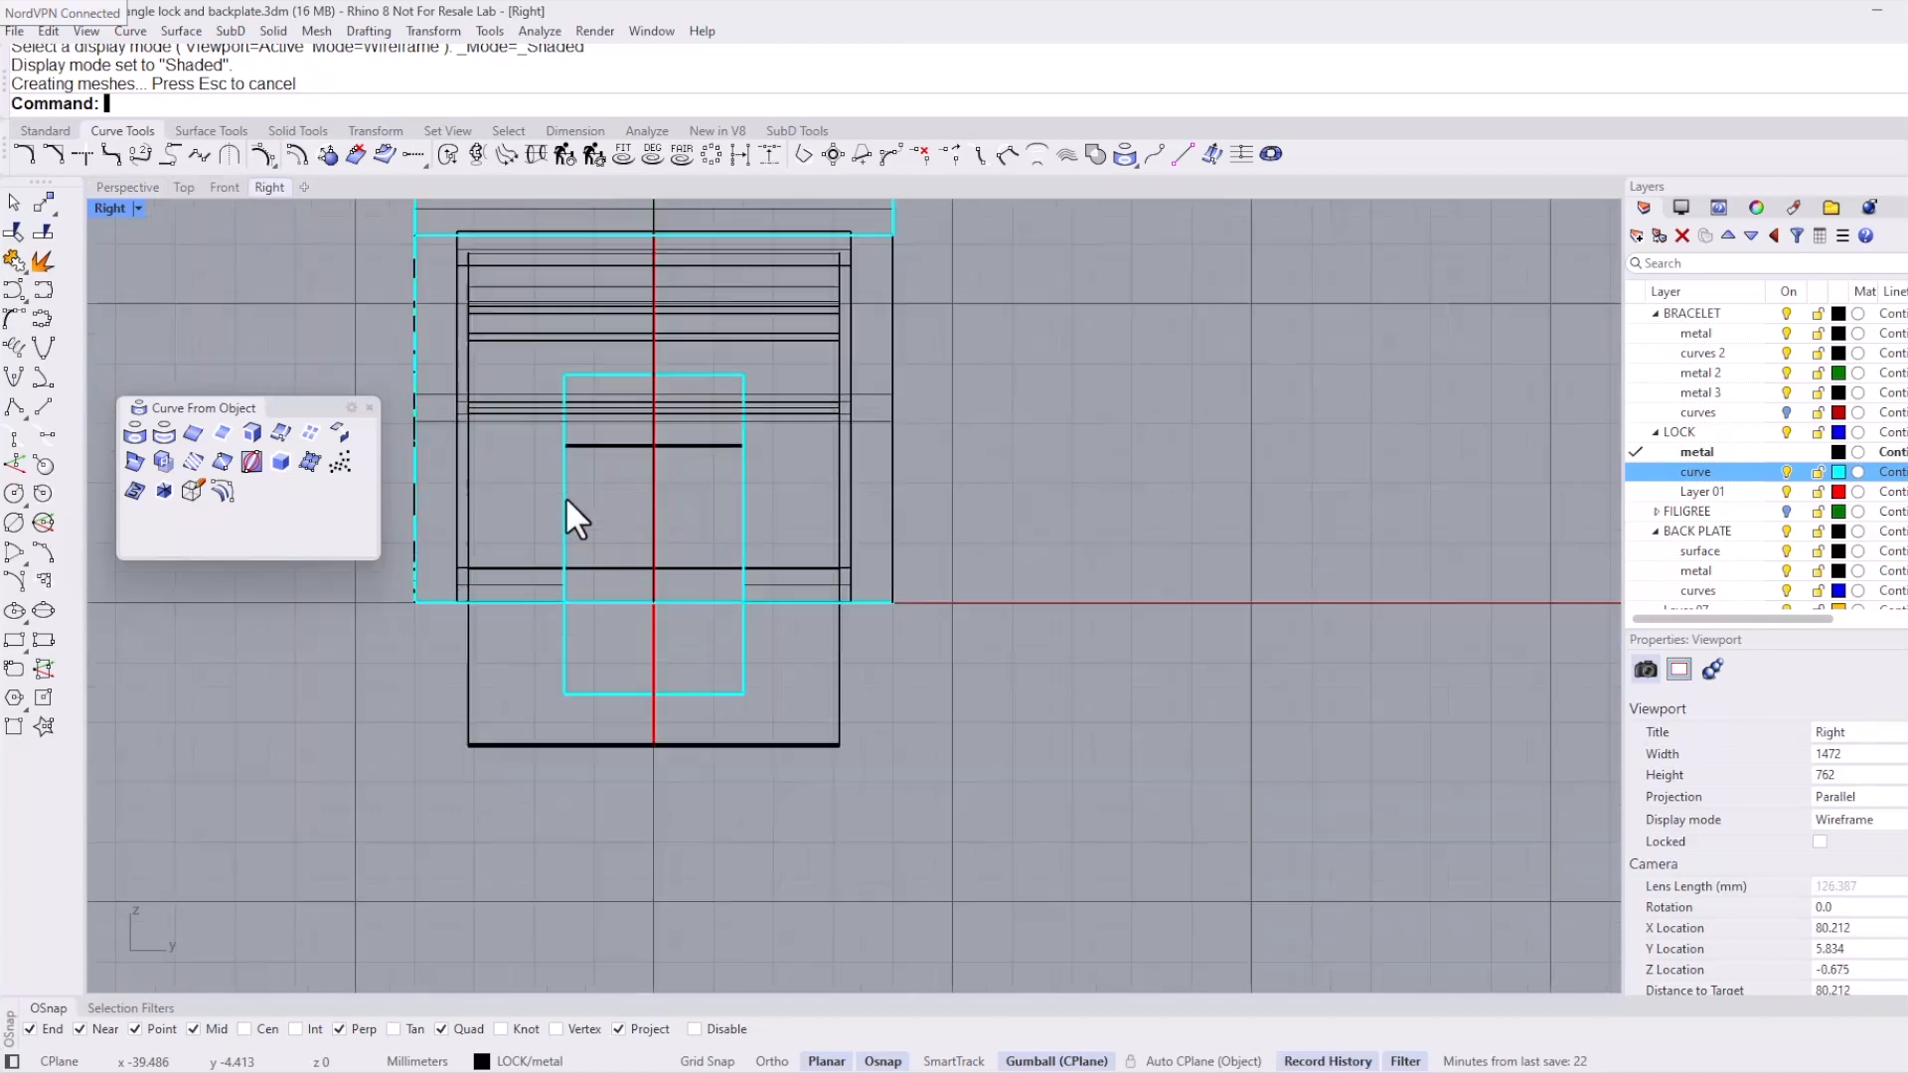
click(567, 497)
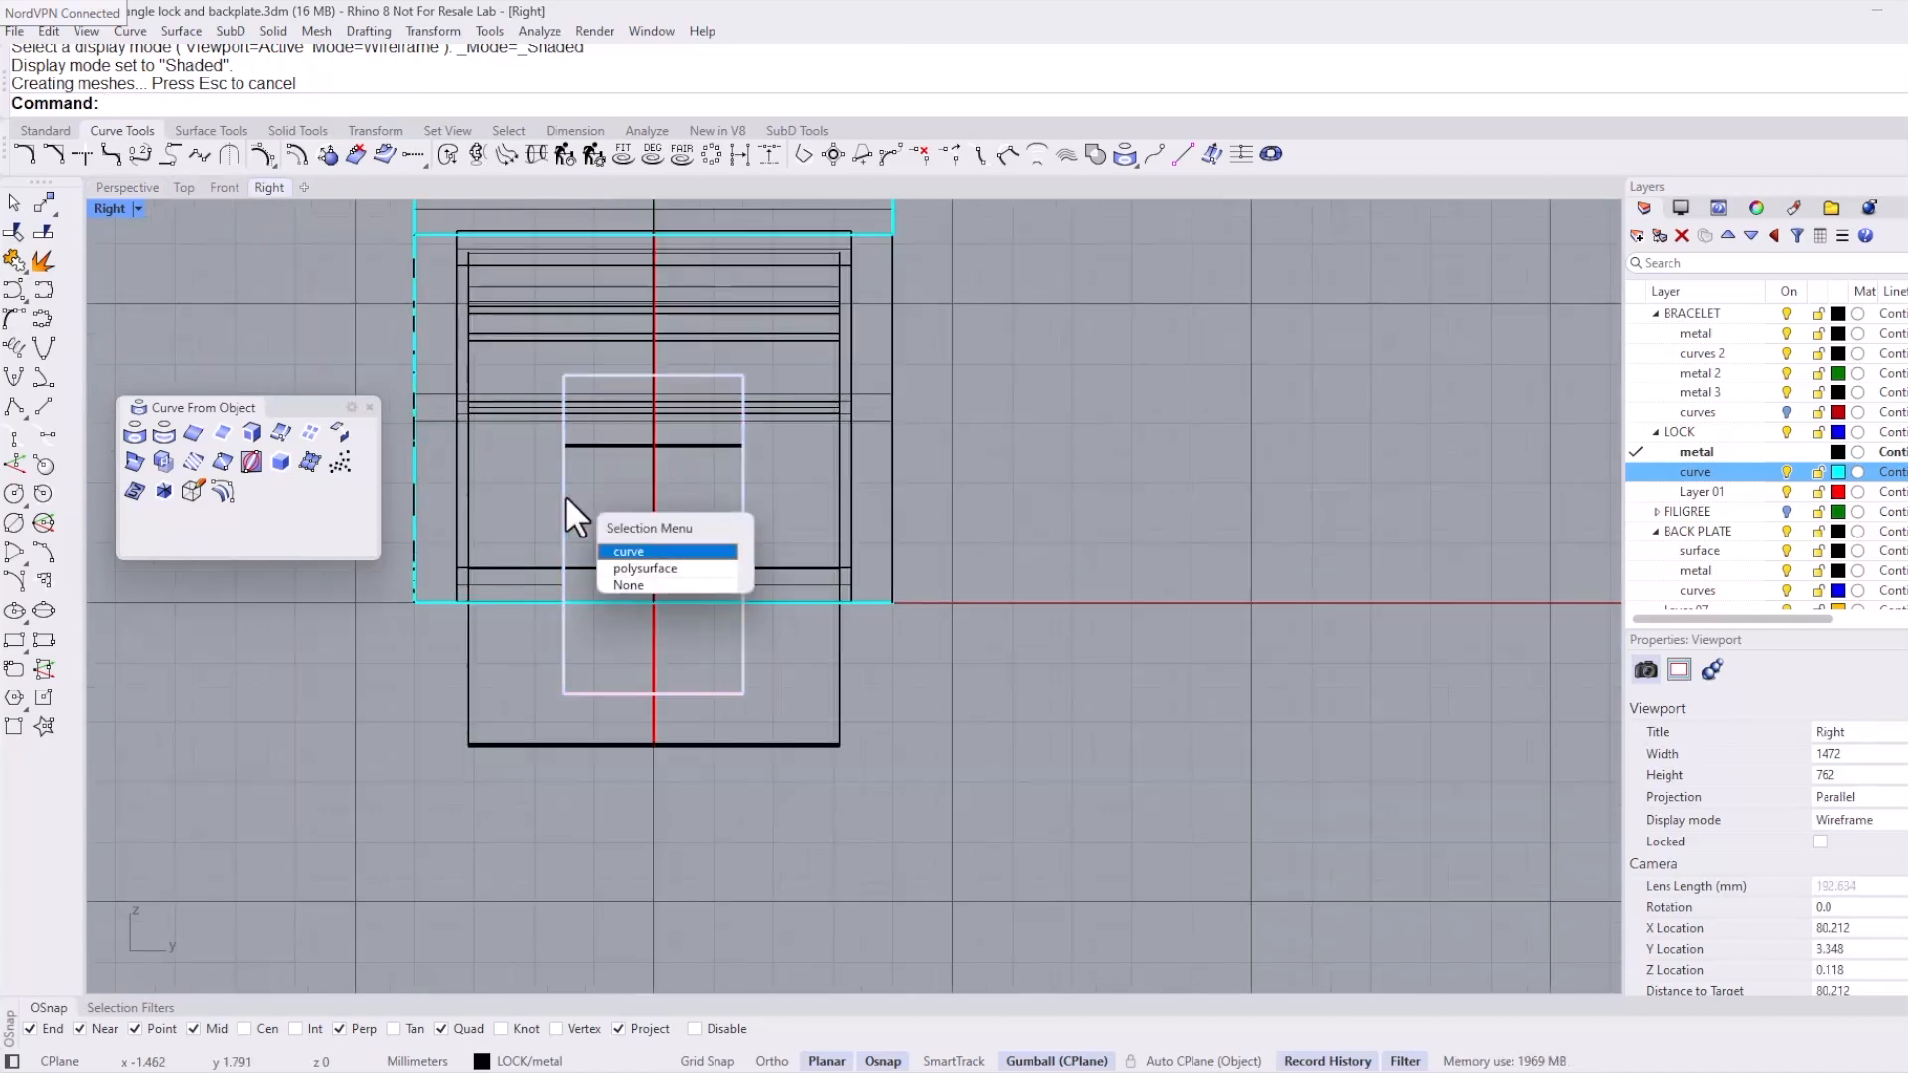
click(627, 551)
scroll(508, 626, up, 3)
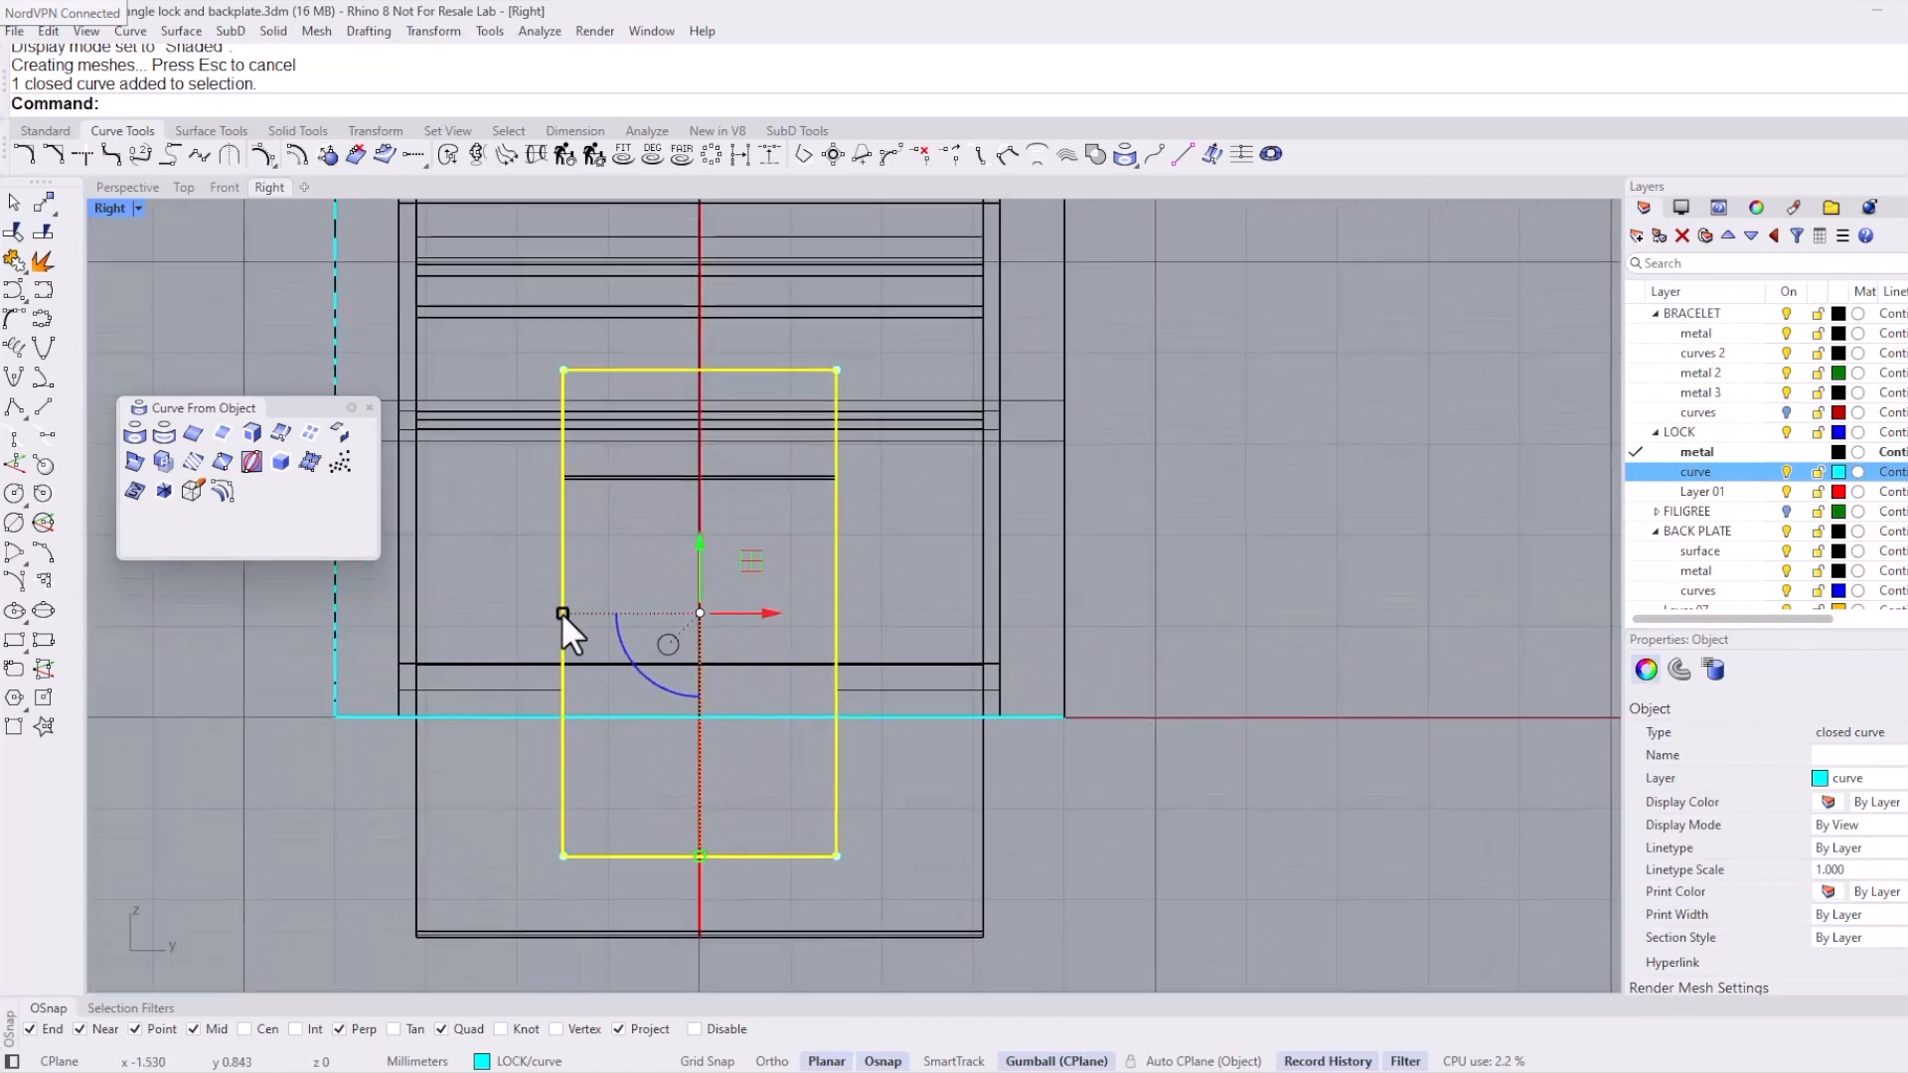
drag(563, 614, 575, 613)
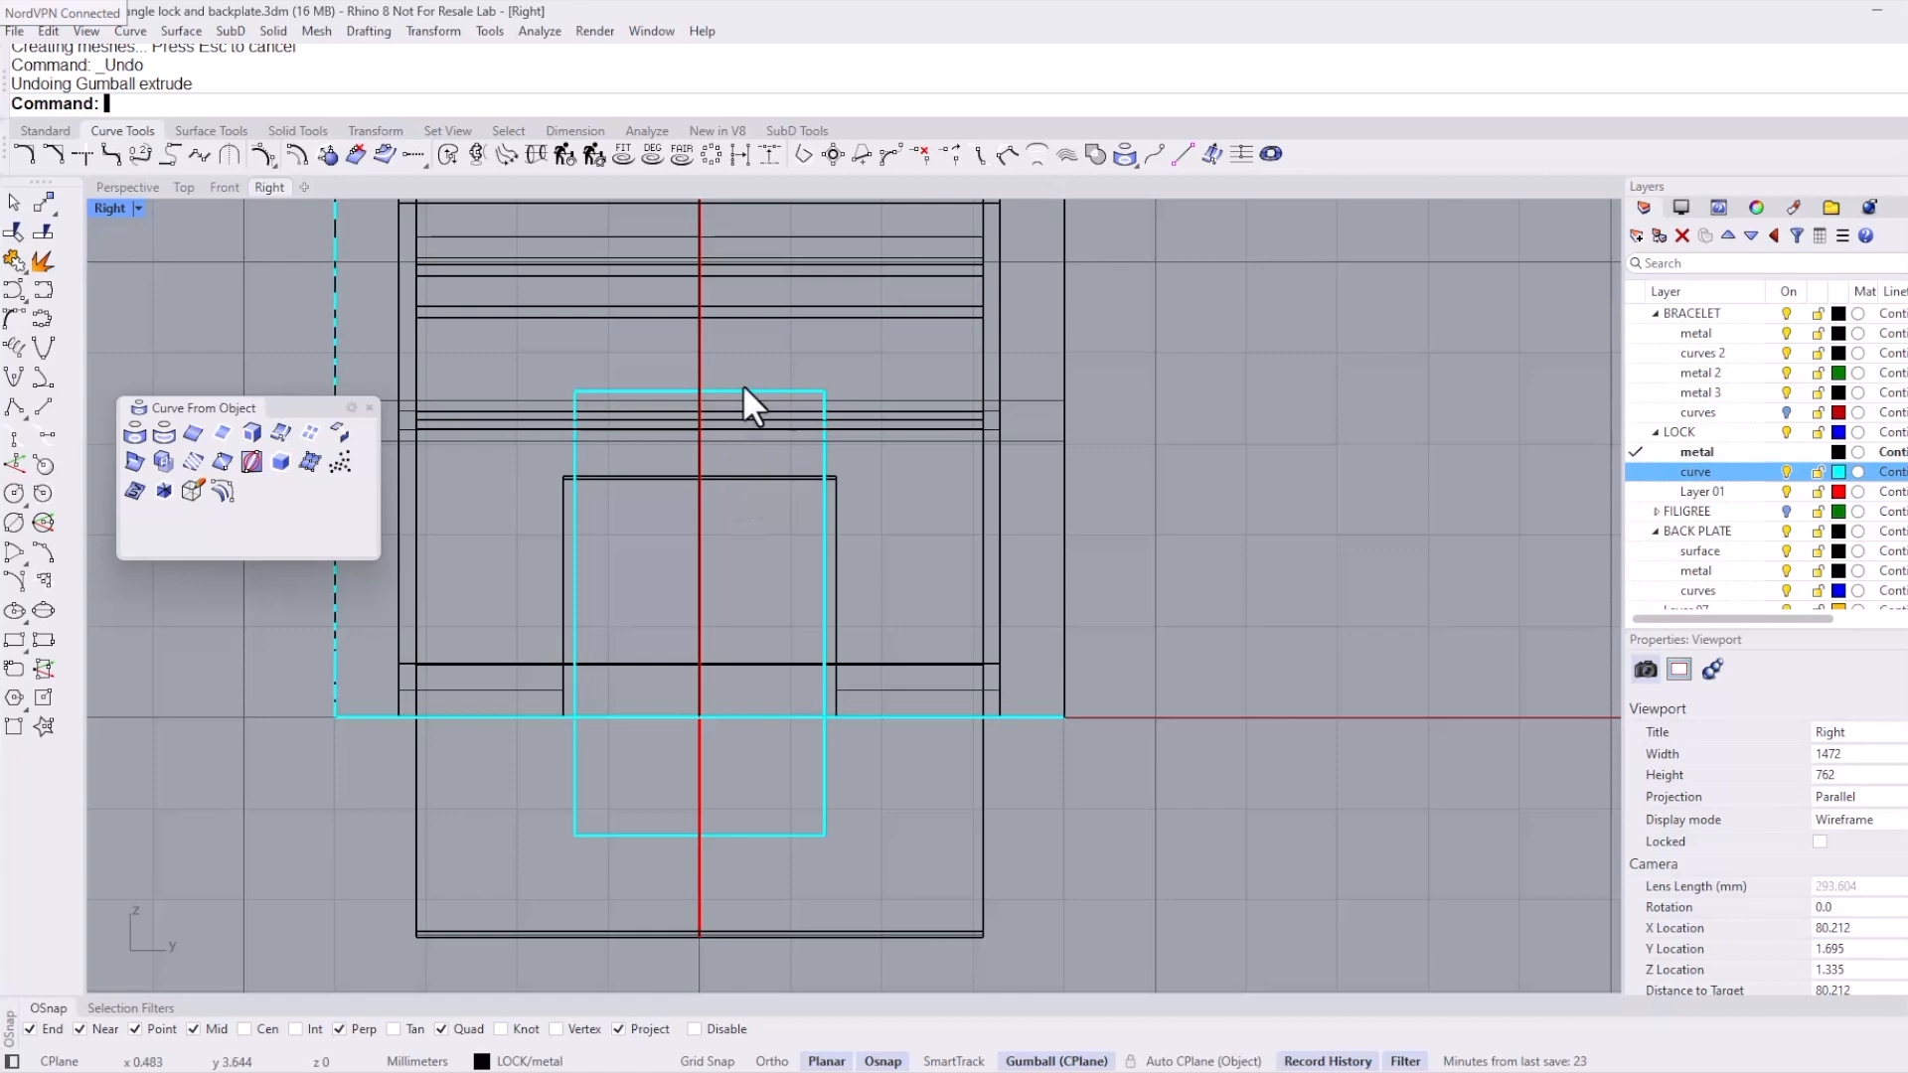
Step: Move the notch rectangle down in the Right view until its upper edge sits inside the notch, and raise its lower corner points inside too
click(744, 390)
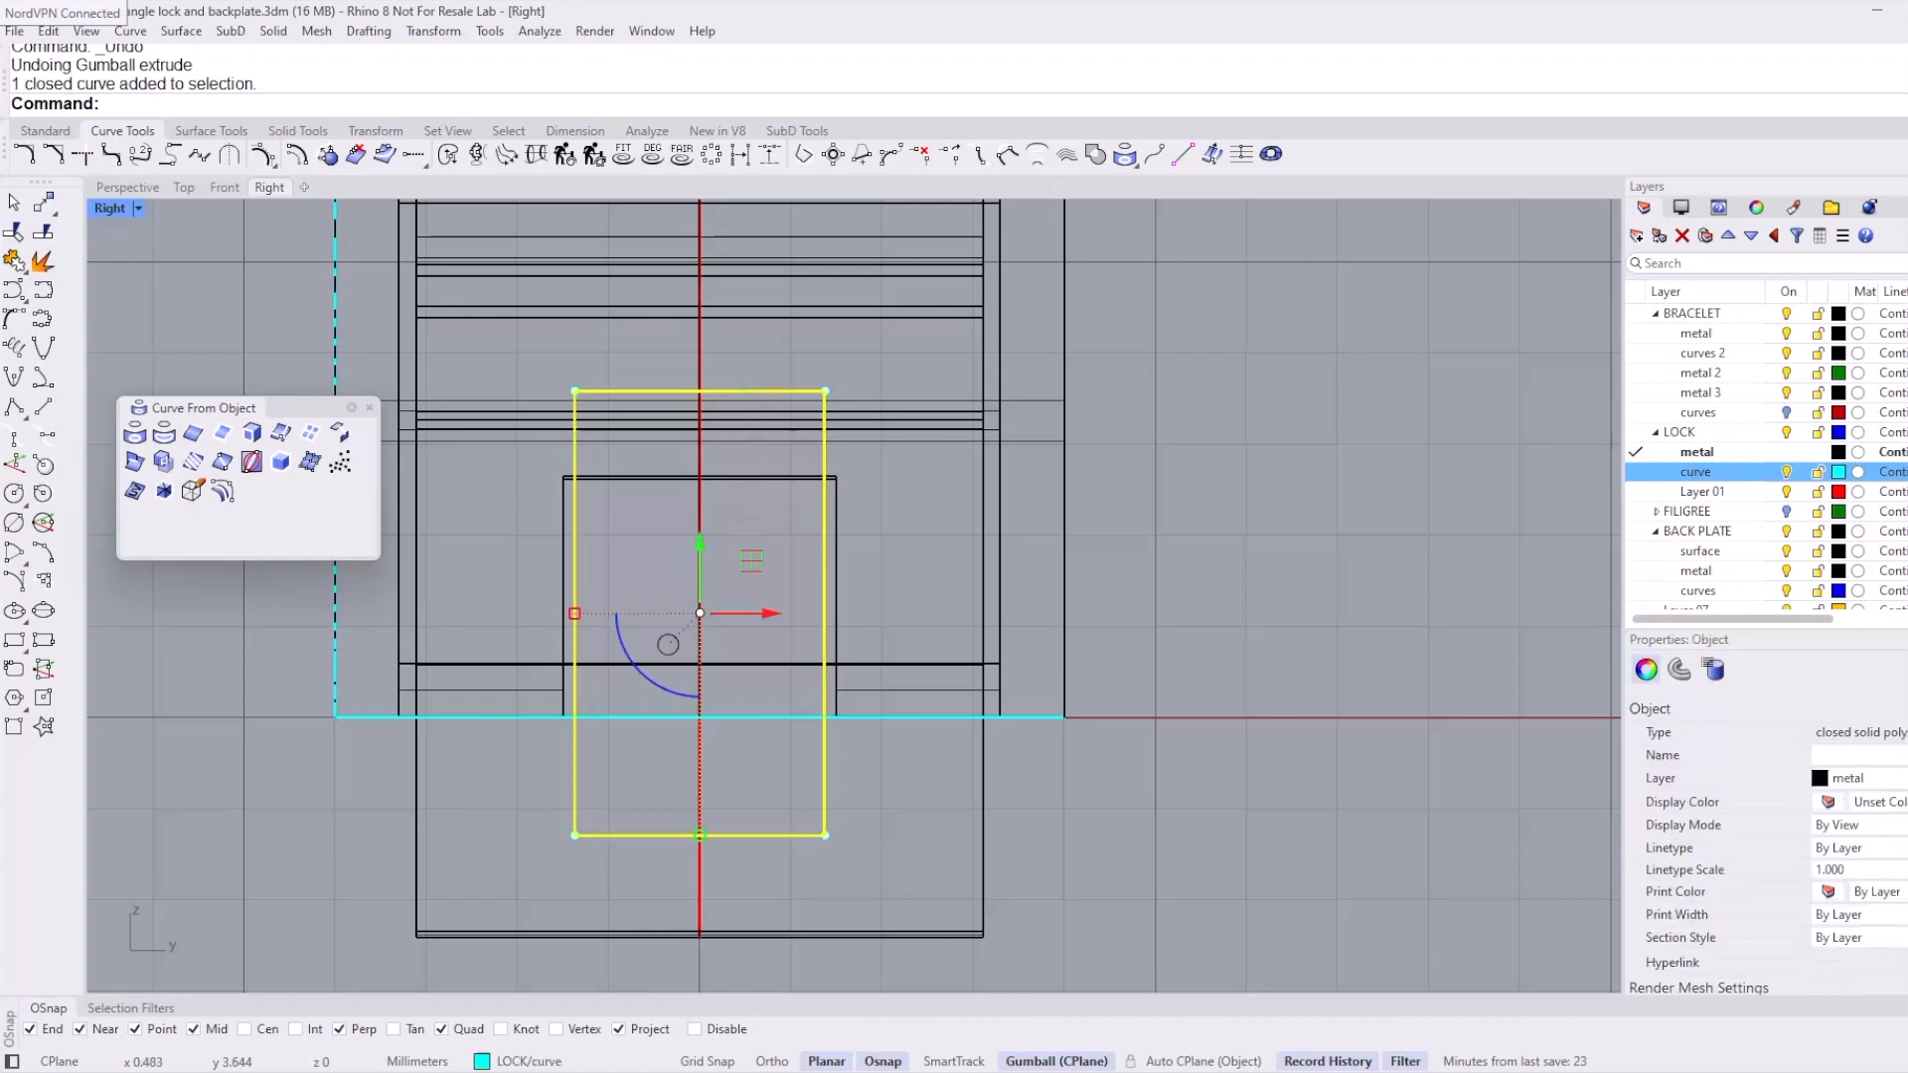
drag(703, 549, 721, 843)
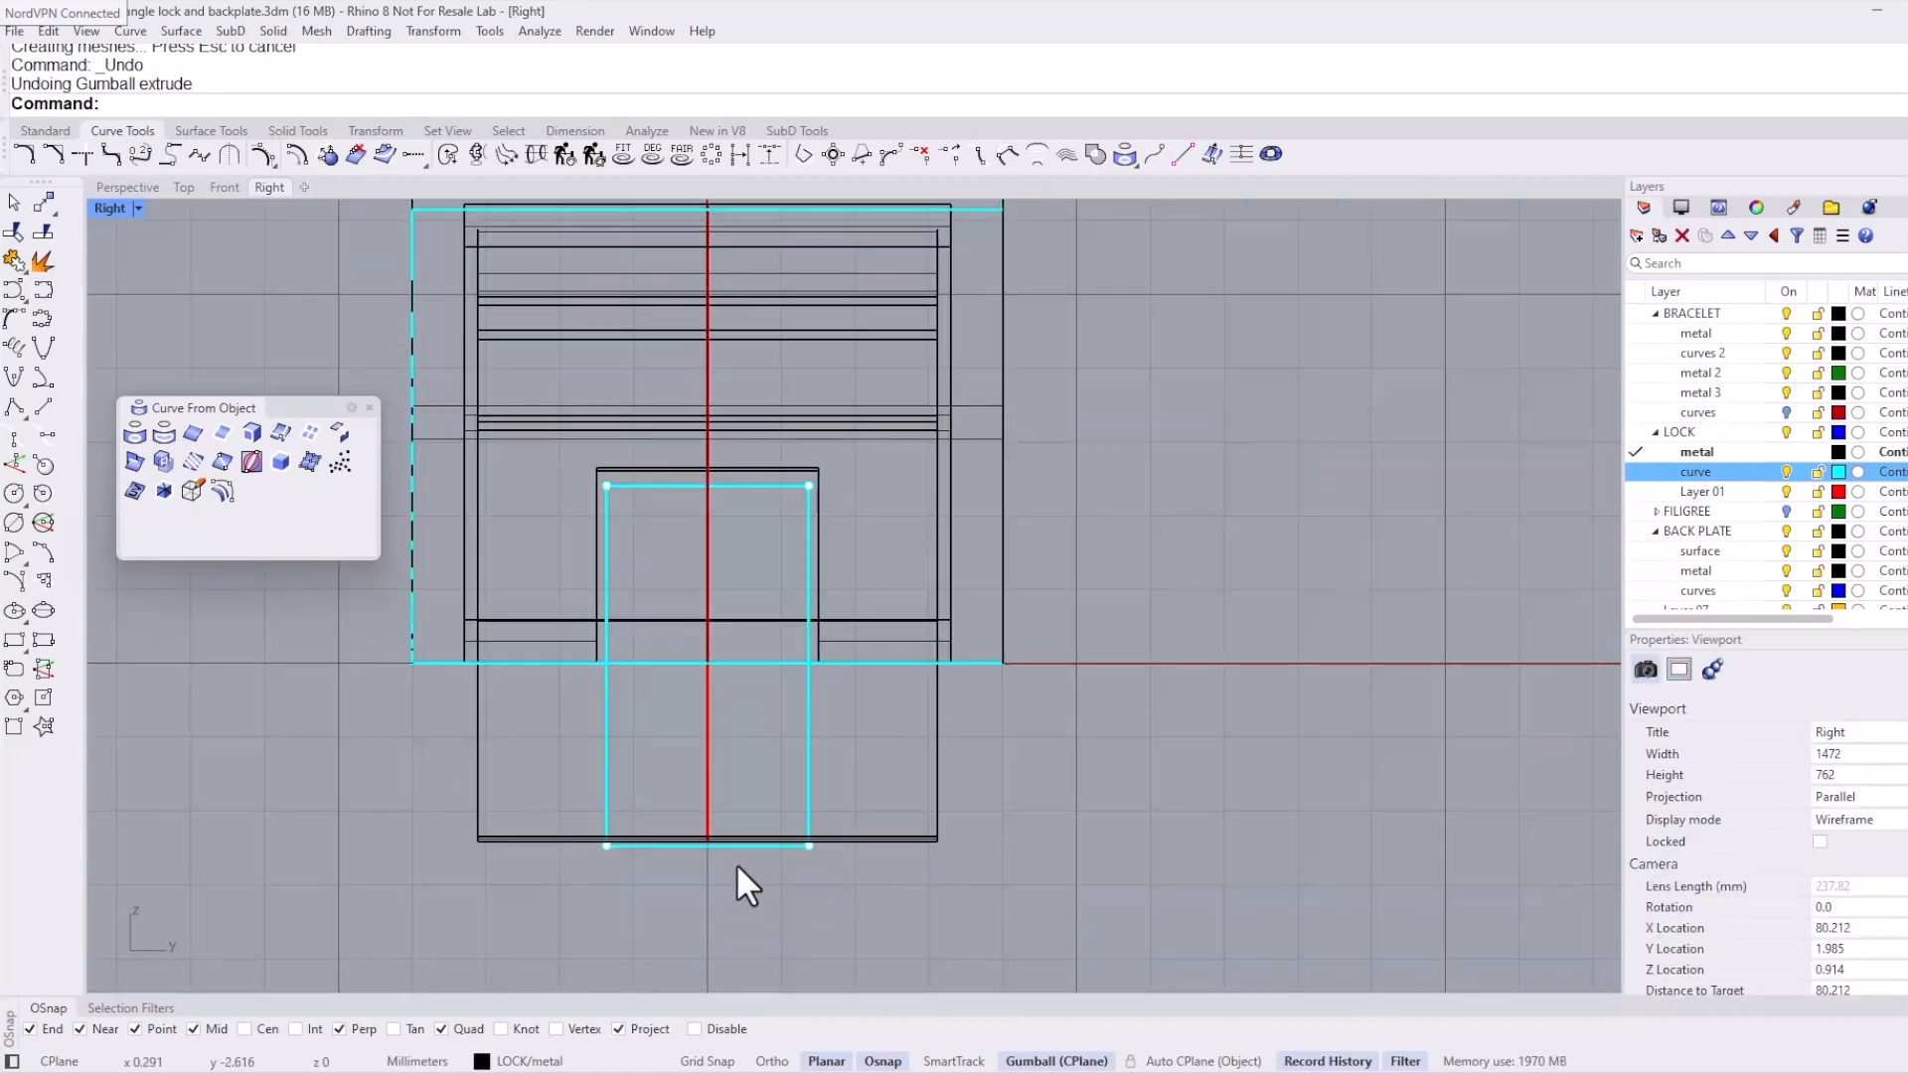
click(736, 846)
drag(360, 788, 886, 877)
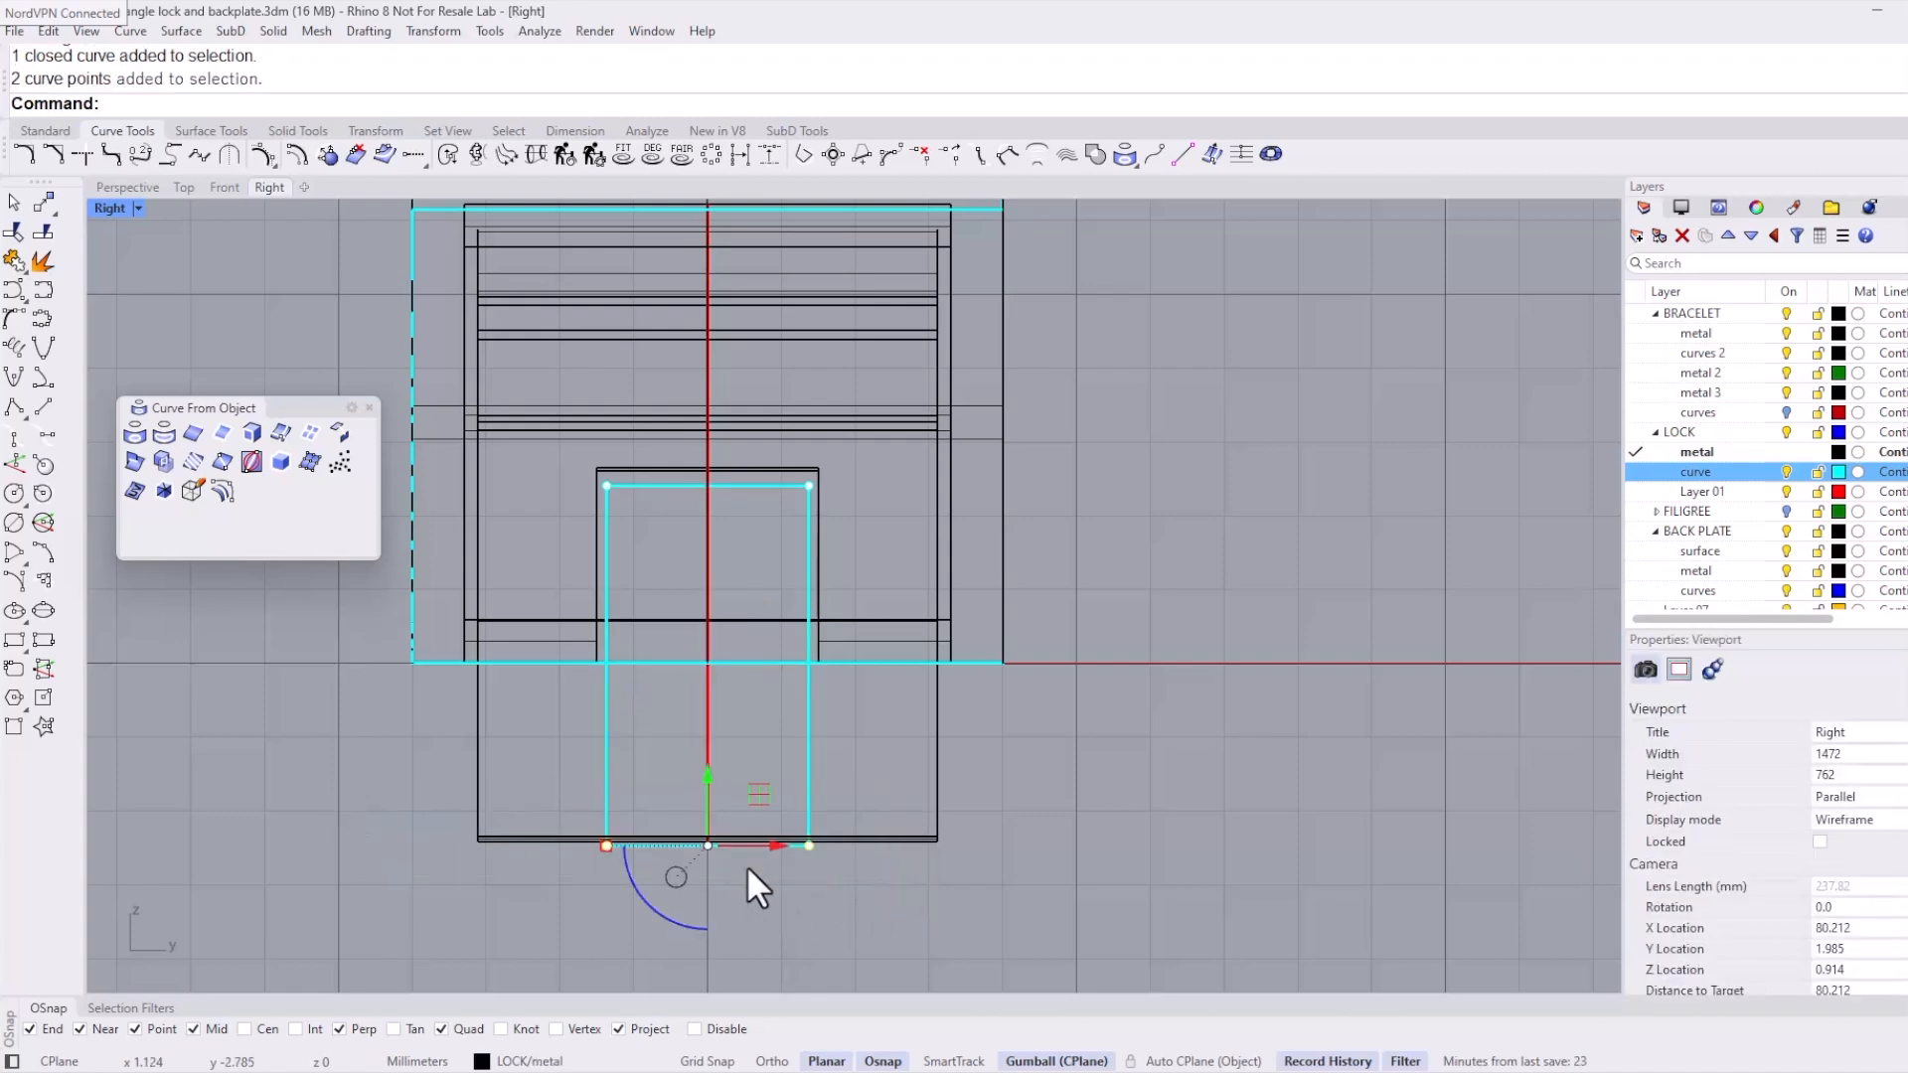
drag(708, 773, 696, 581)
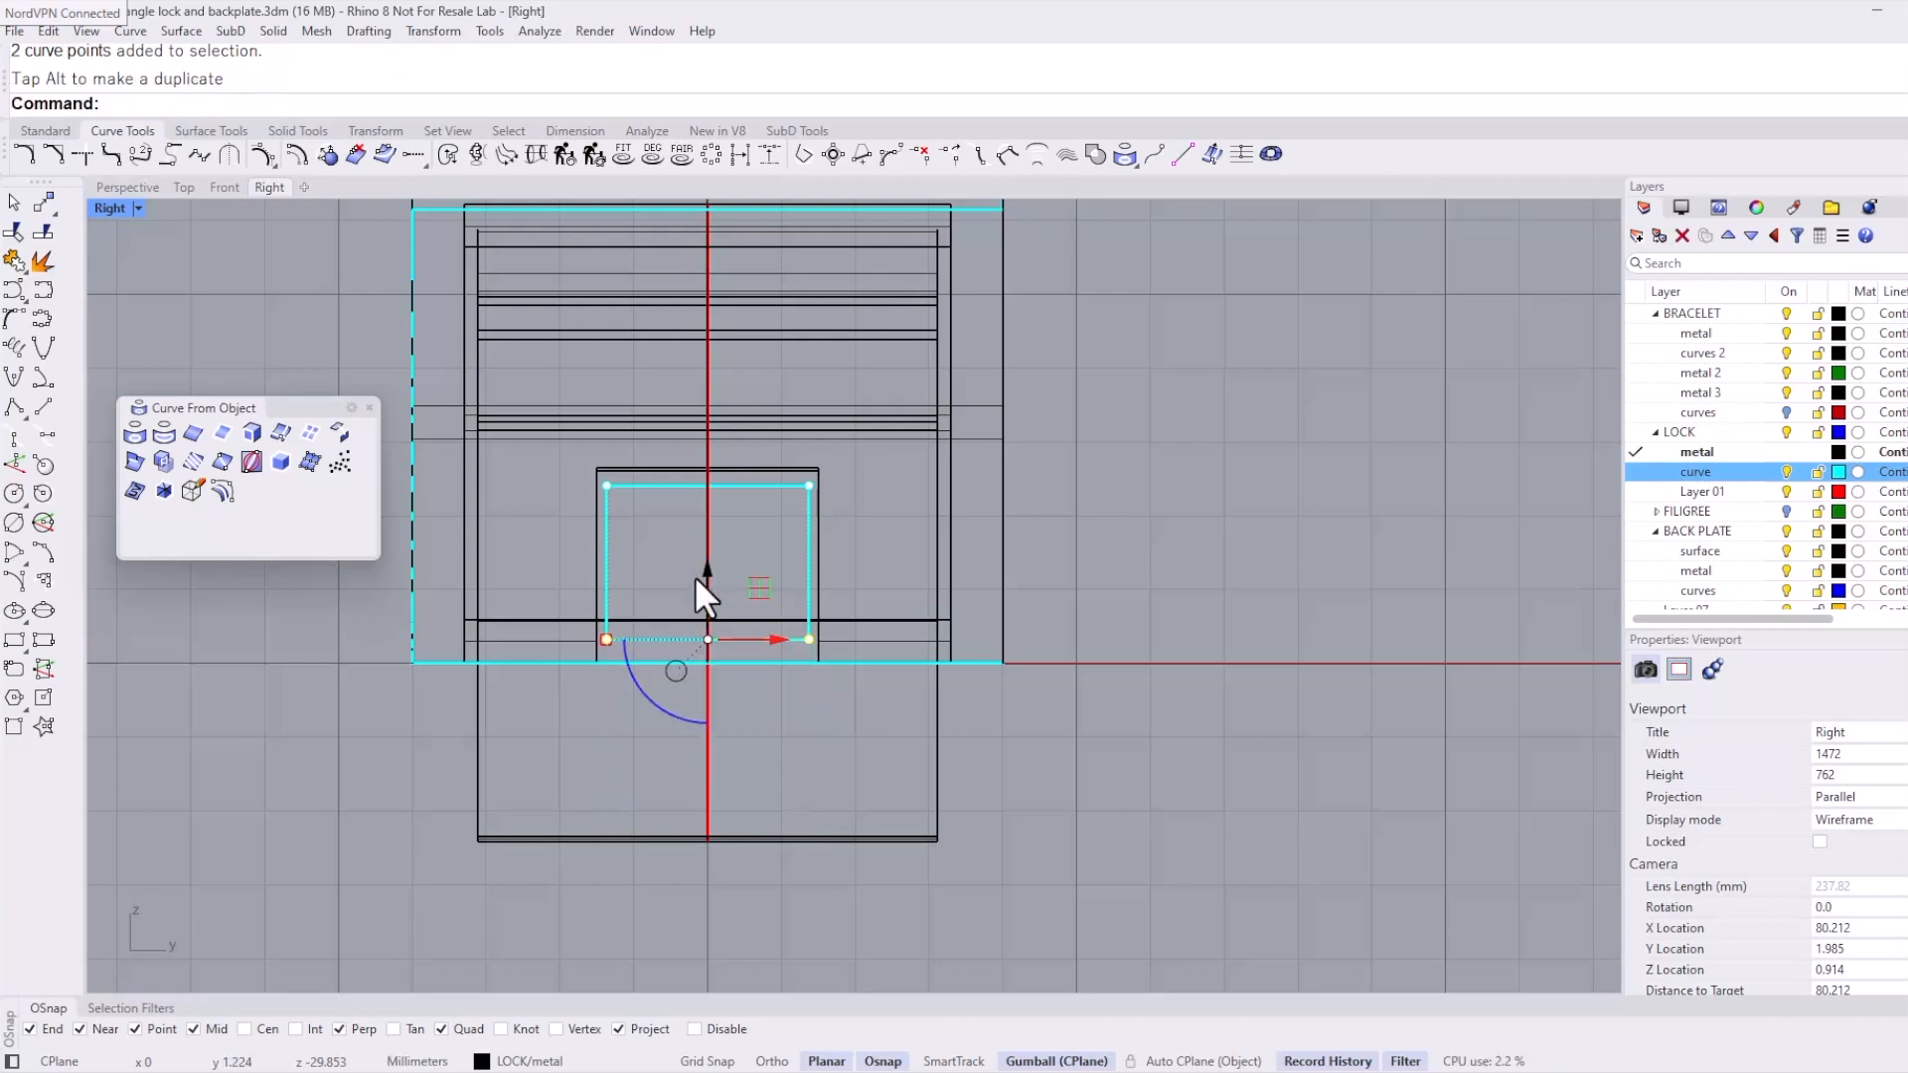
Step: In the Perspective view, position the rectangle outside the lock's notched wall and extrude it into a block reaching through the notch
click(113, 188)
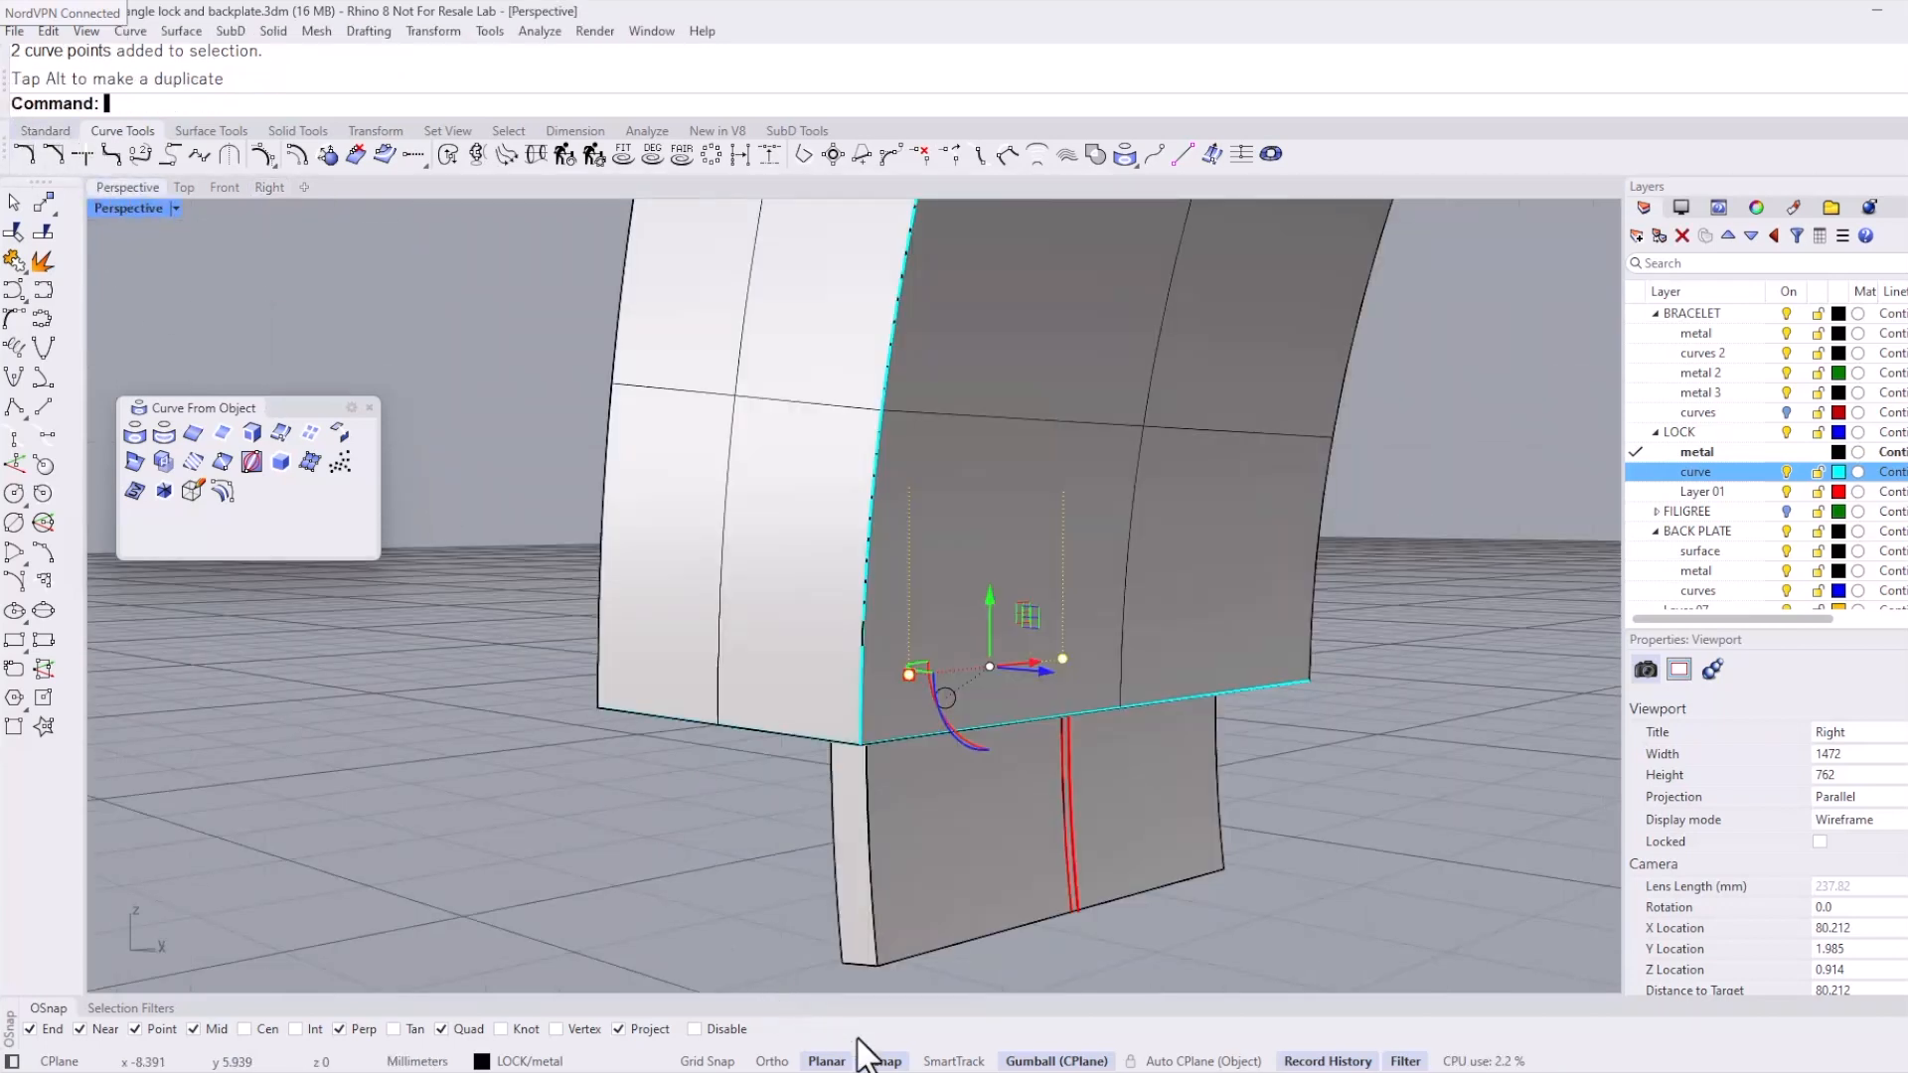
mouse_move(665, 856)
right_down()
mouse_move(746, 809)
mouse_move(910, 835)
mouse_move(954, 814)
mouse_move(773, 772)
mouse_move(732, 809)
mouse_move(721, 609)
mouse_move(862, 664)
right_up()
click(880, 577)
drag(857, 515, 763, 542)
right_drag(832, 568, 772, 535)
drag(789, 535, 613, 569)
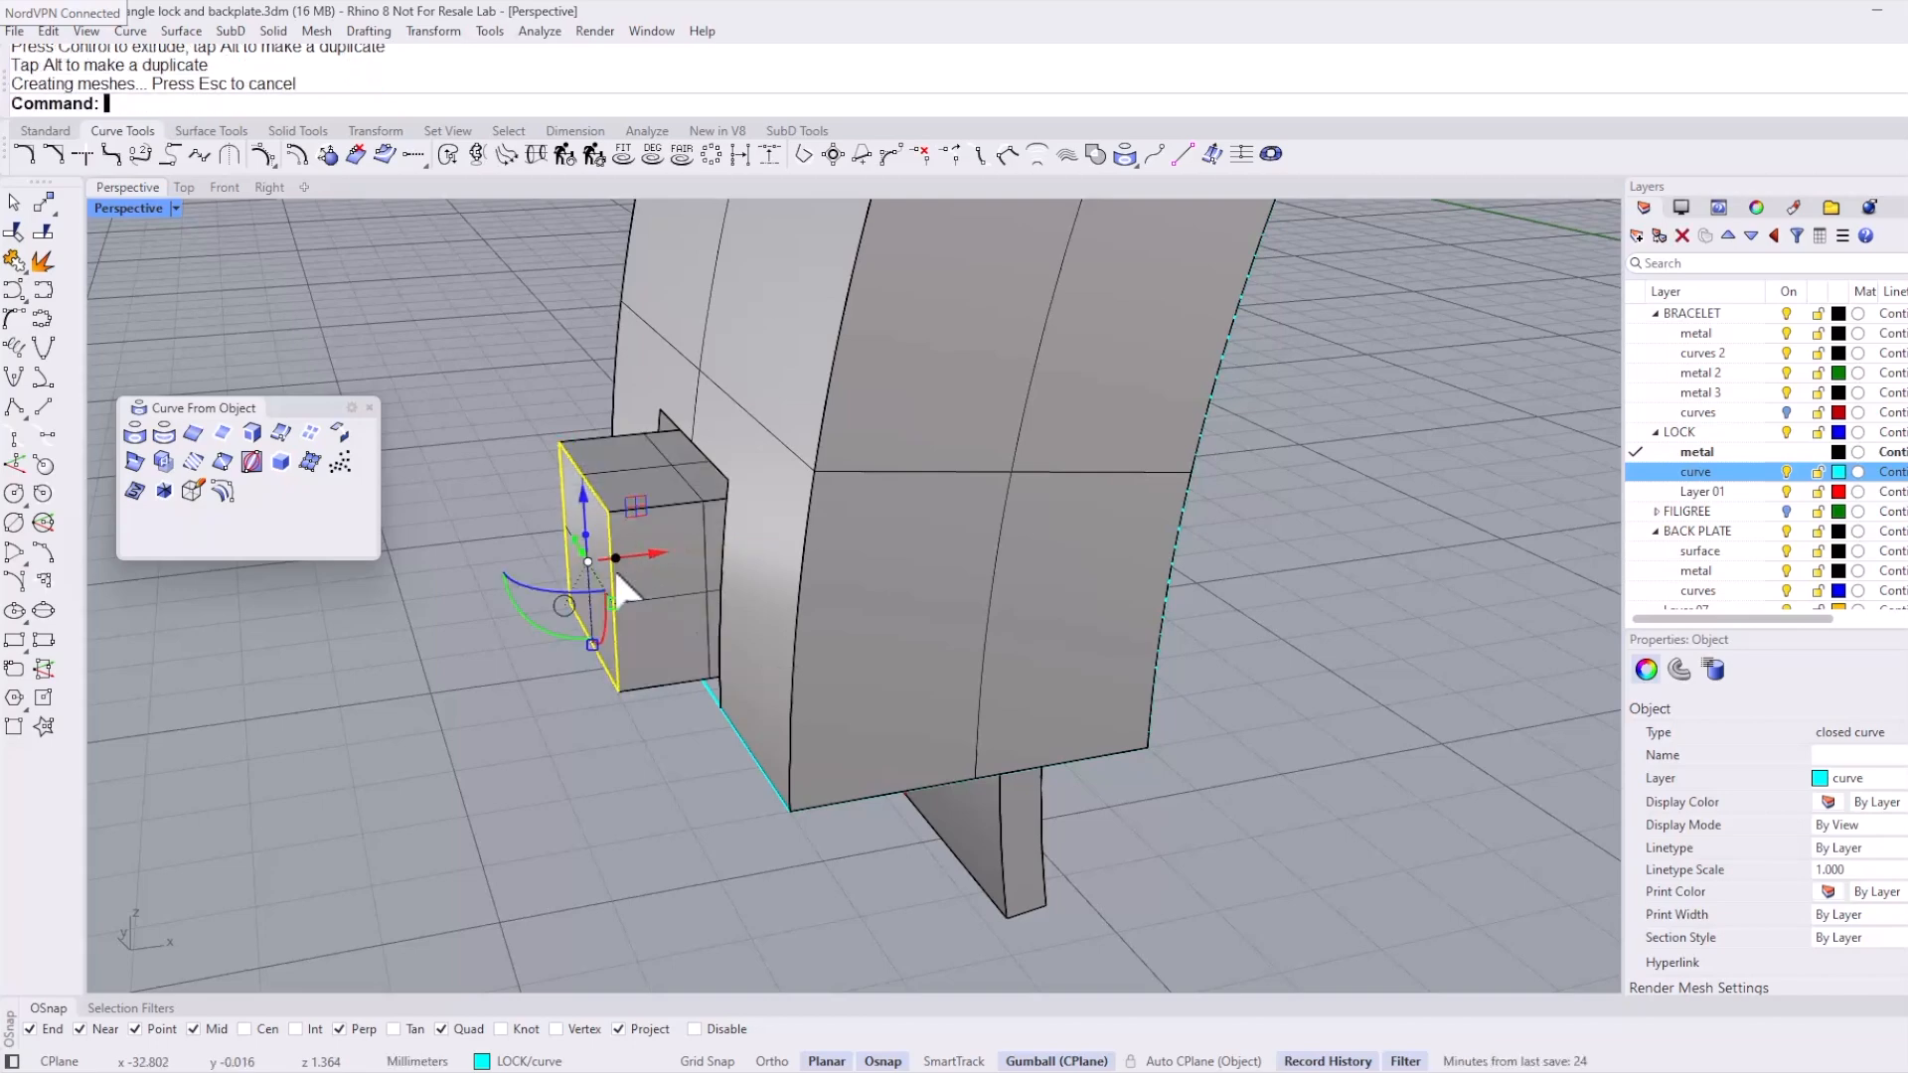
click(493, 694)
Step: Select the block's bottom face and raise it slightly in Ghosted display to add clearance inside the notch
right_drag(493, 693, 788, 788)
ctrl+shift+click(698, 733)
scroll(716, 617, up, 5)
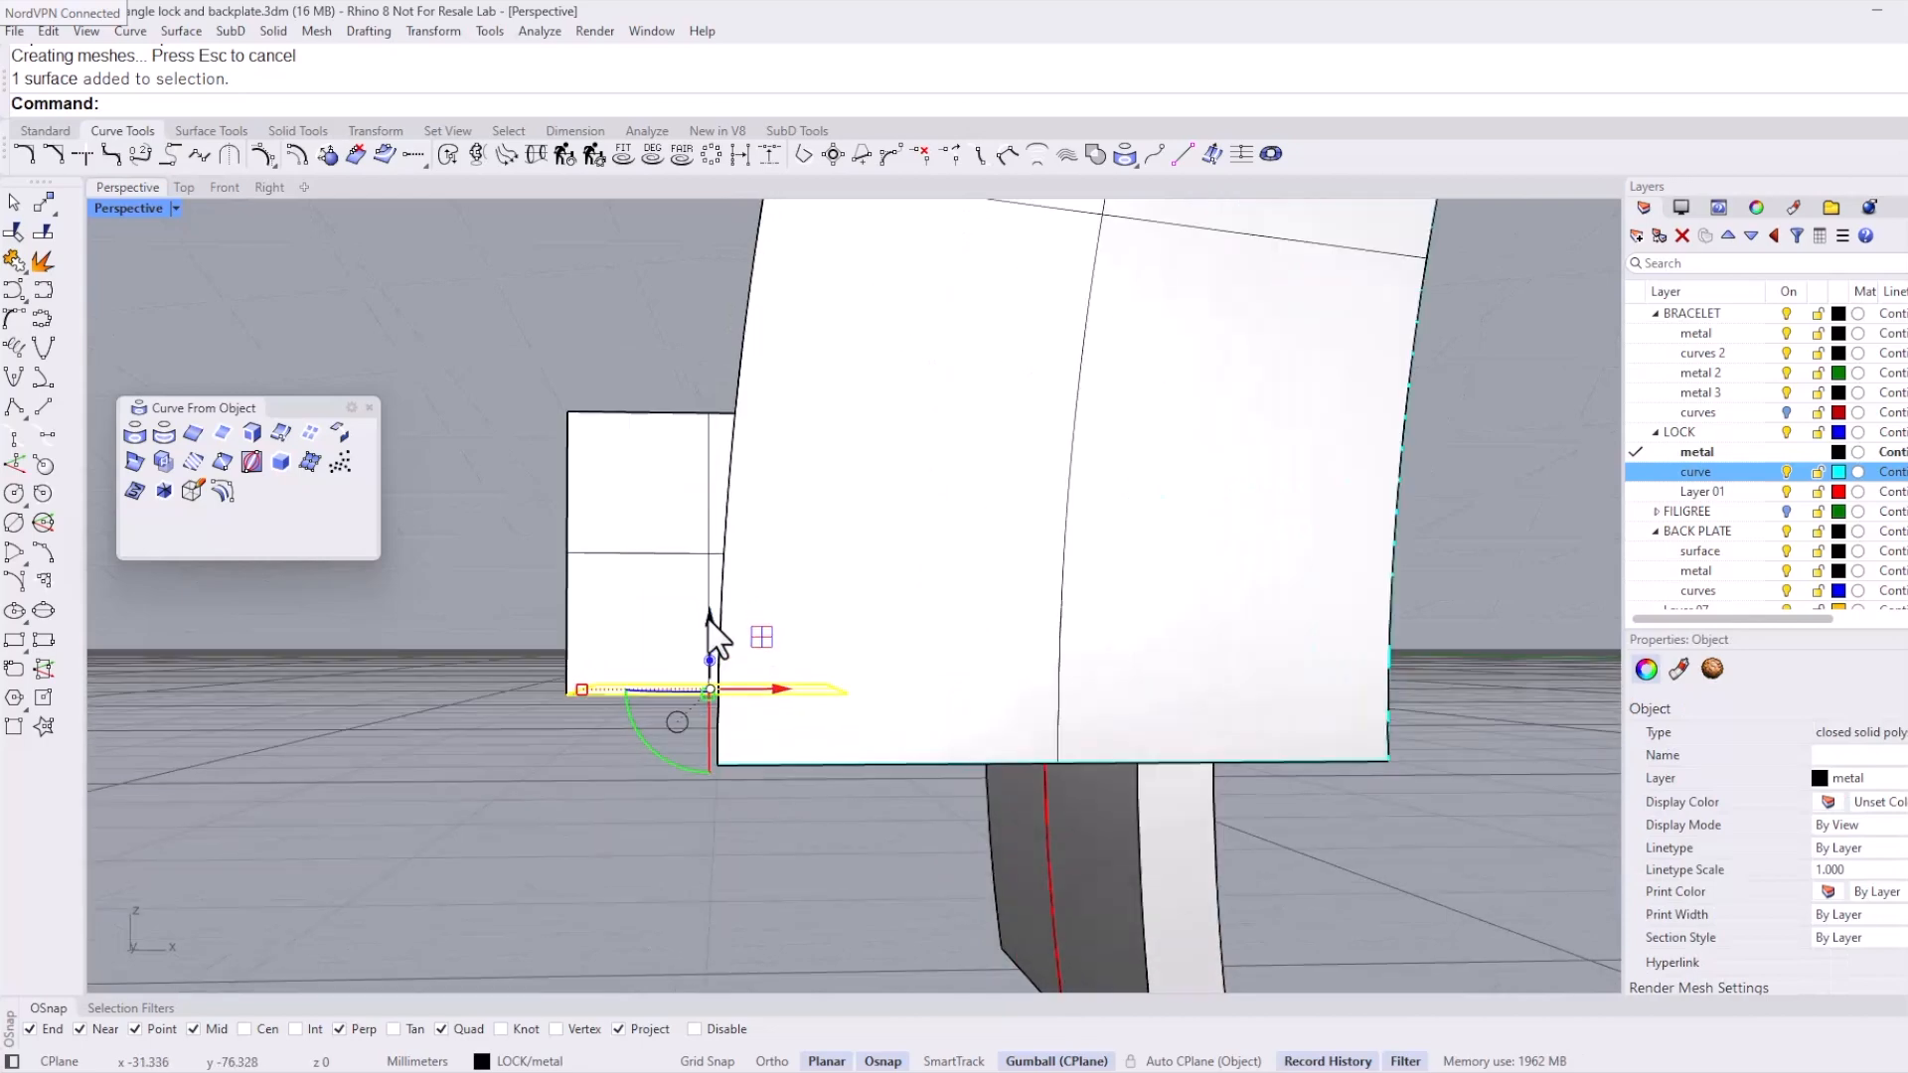
middle_click(810, 617)
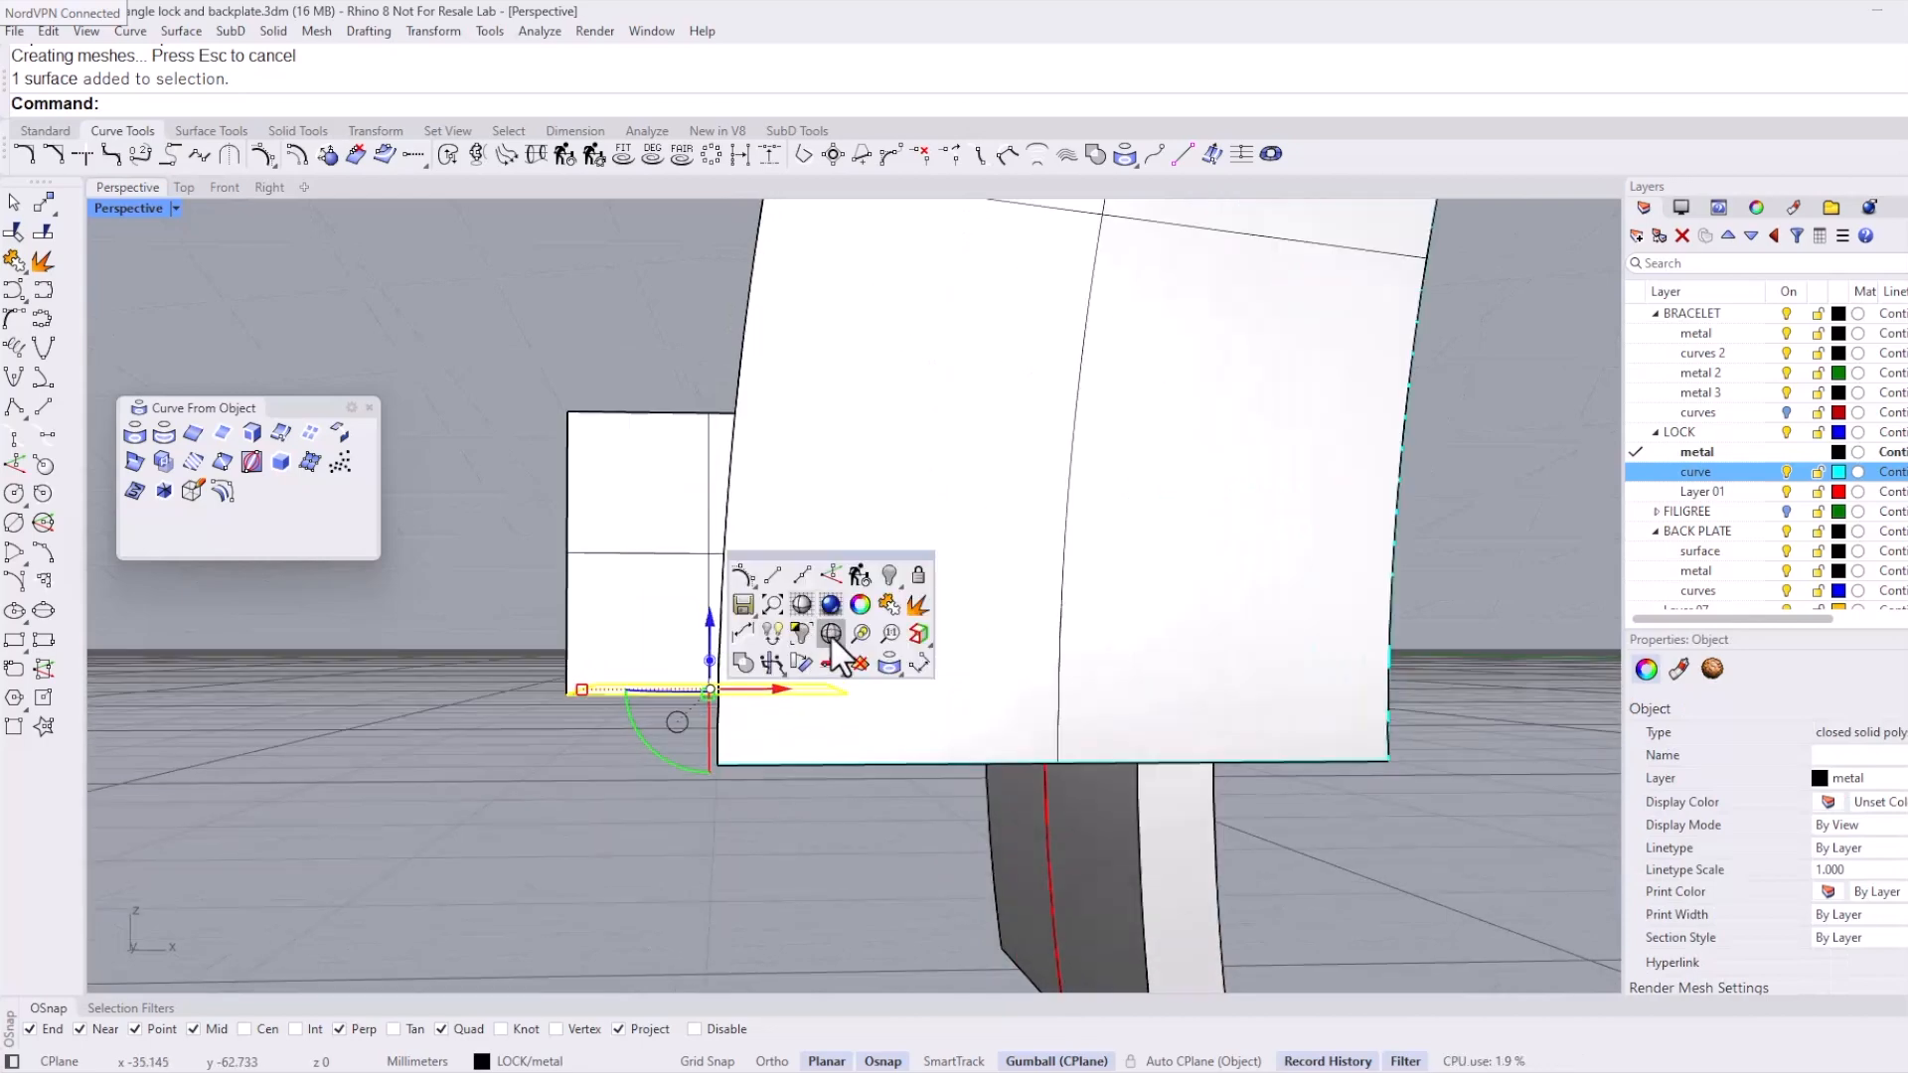
click(807, 636)
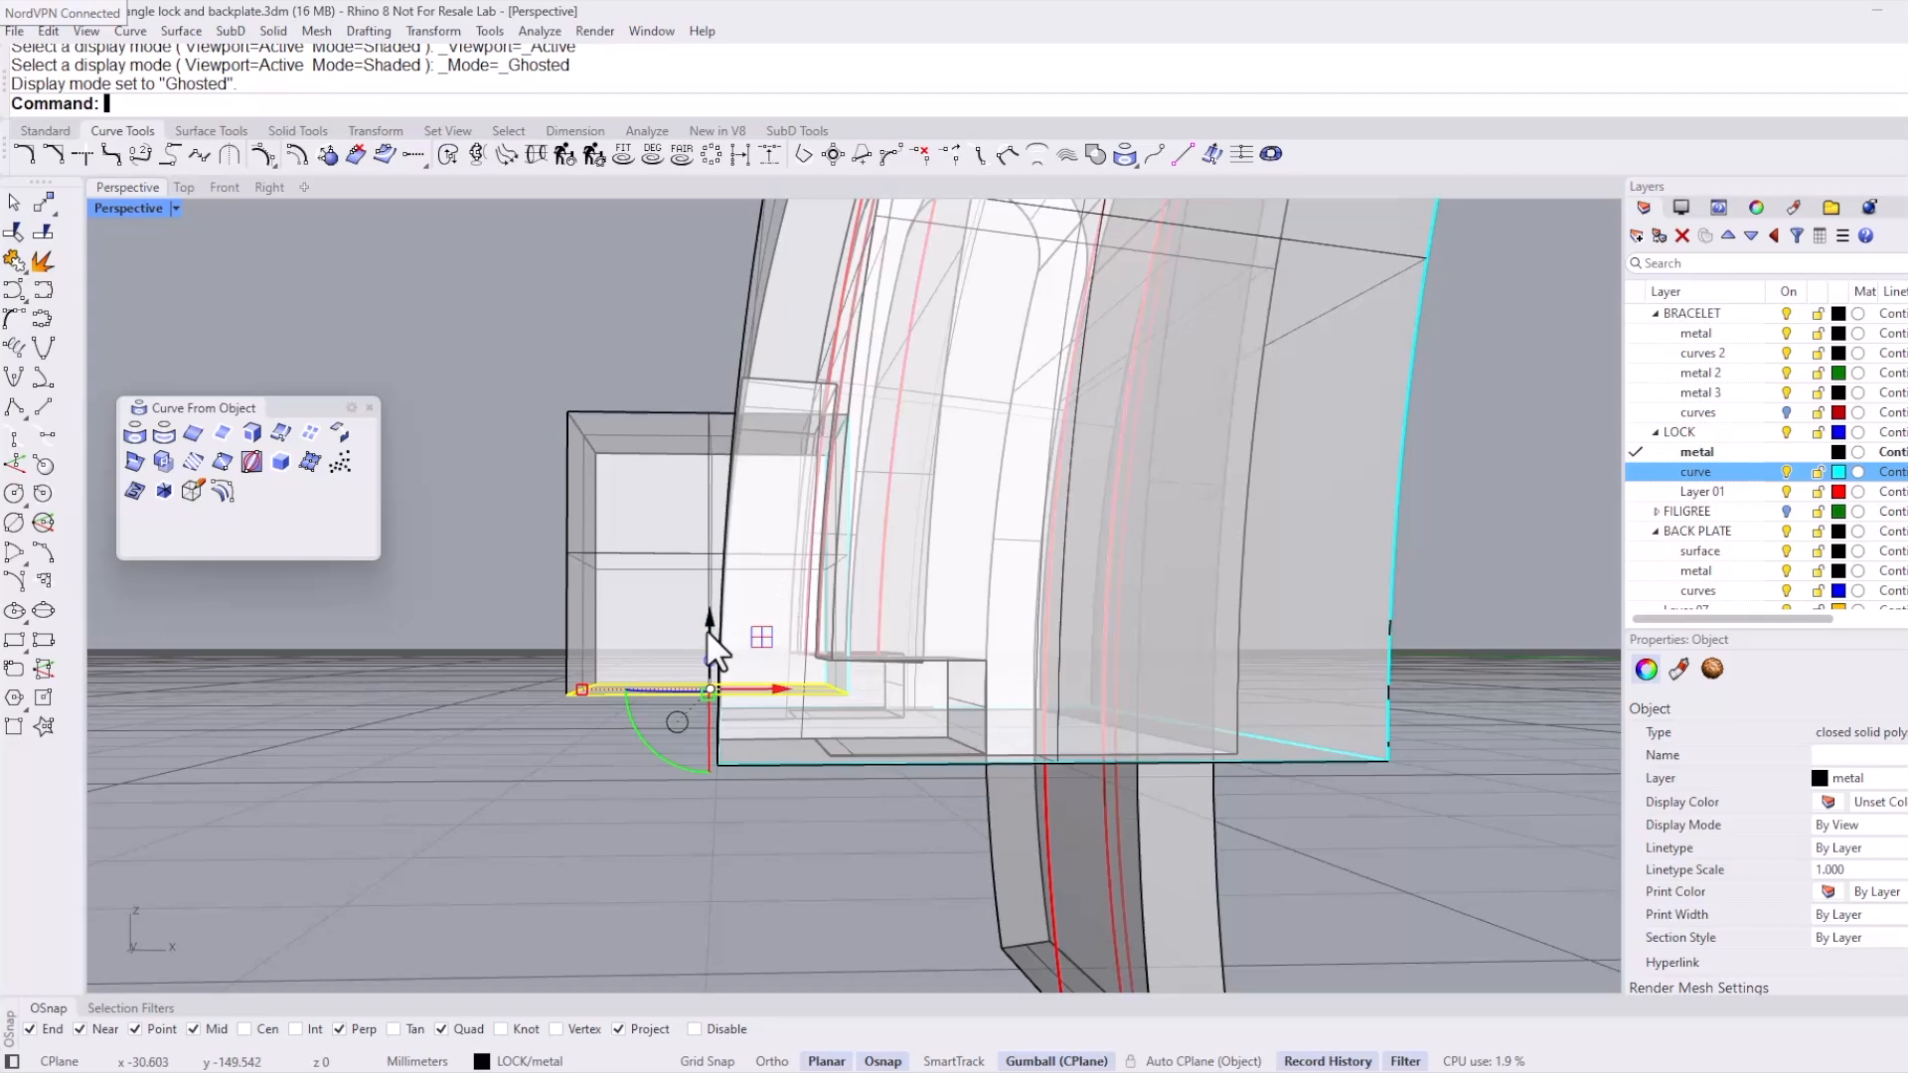
drag(712, 638, 712, 596)
click(646, 872)
right_drag(646, 873, 727, 753)
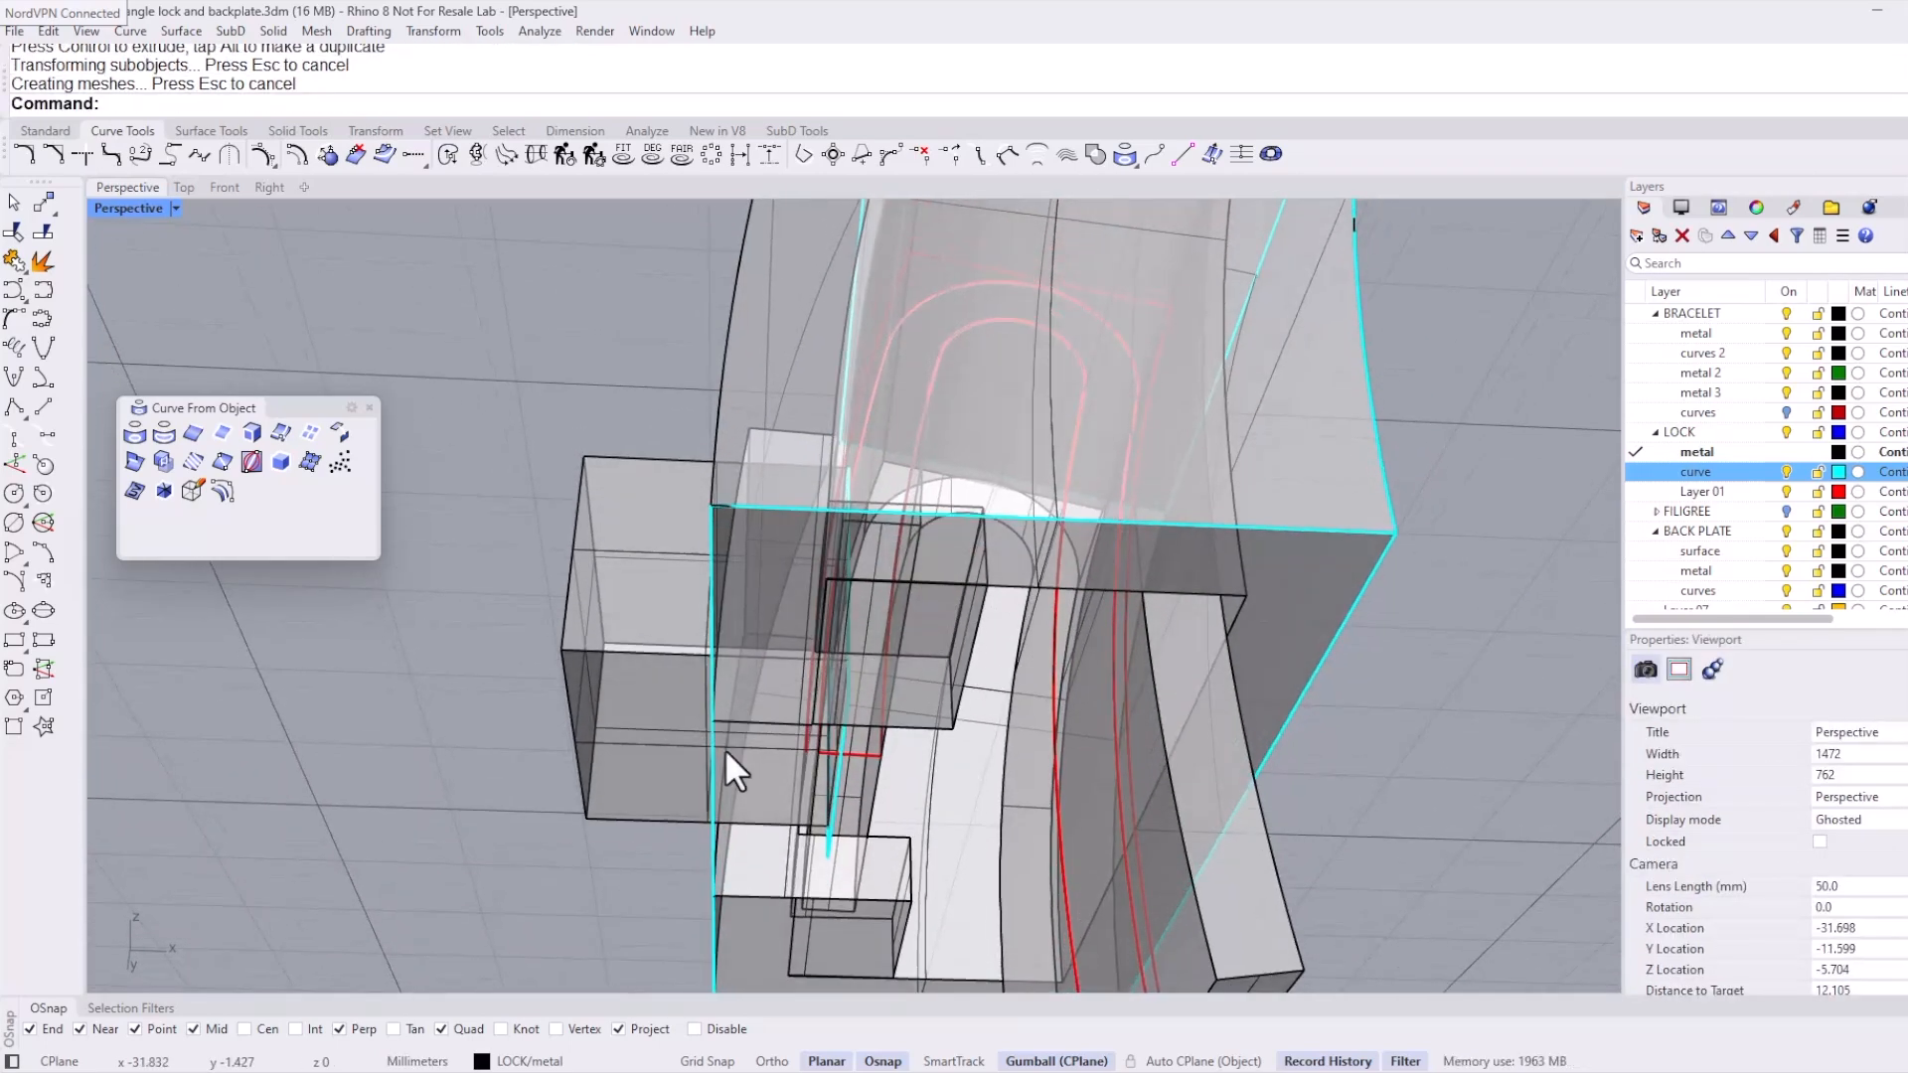
Step: Return to Shaded display and move the block's top face up about 0.12 mm, just below the notch's upper edge
middle_click(524, 844)
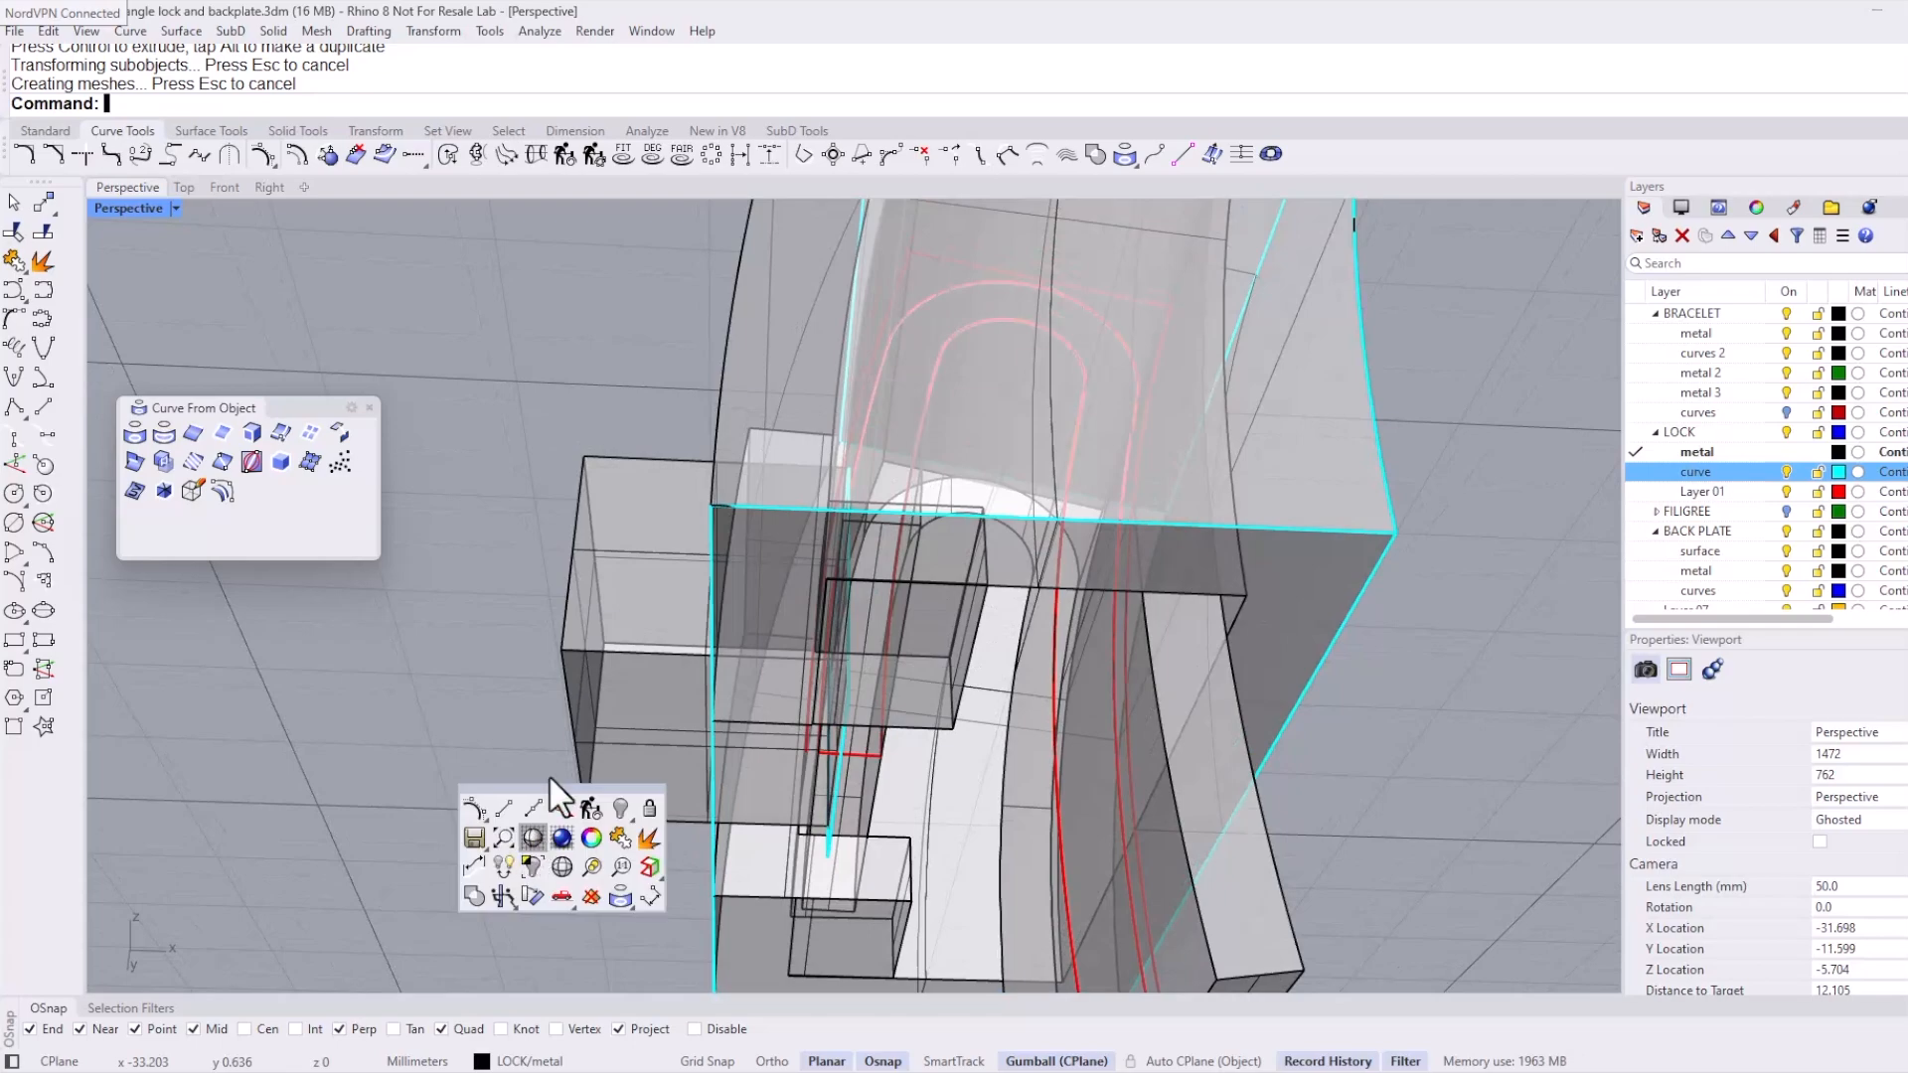
click(562, 838)
mouse_move(610, 686)
right_down()
mouse_move(588, 639)
mouse_move(596, 587)
mouse_move(586, 676)
mouse_move(682, 822)
mouse_move(660, 701)
mouse_move(725, 720)
mouse_move(628, 672)
mouse_move(665, 562)
right_up()
ctrl+shift+click(664, 569)
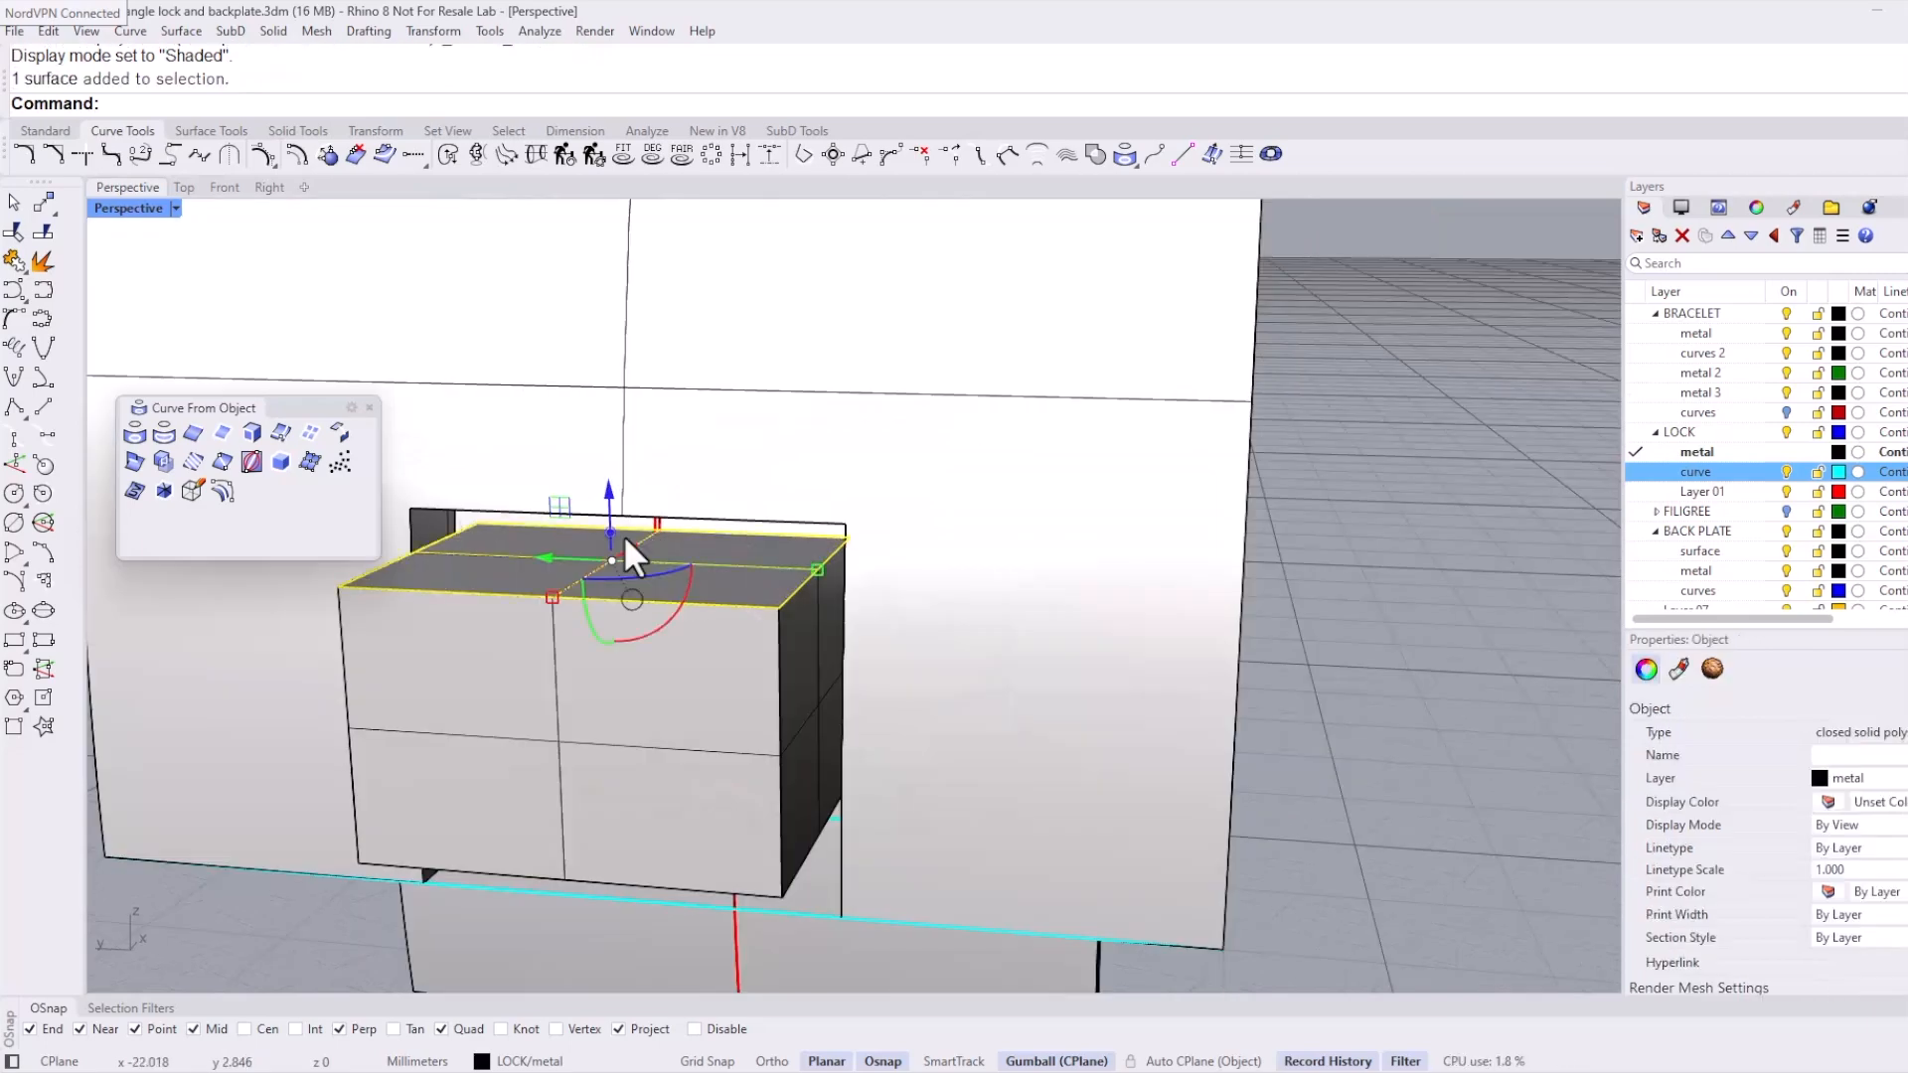
drag(610, 534, 615, 469)
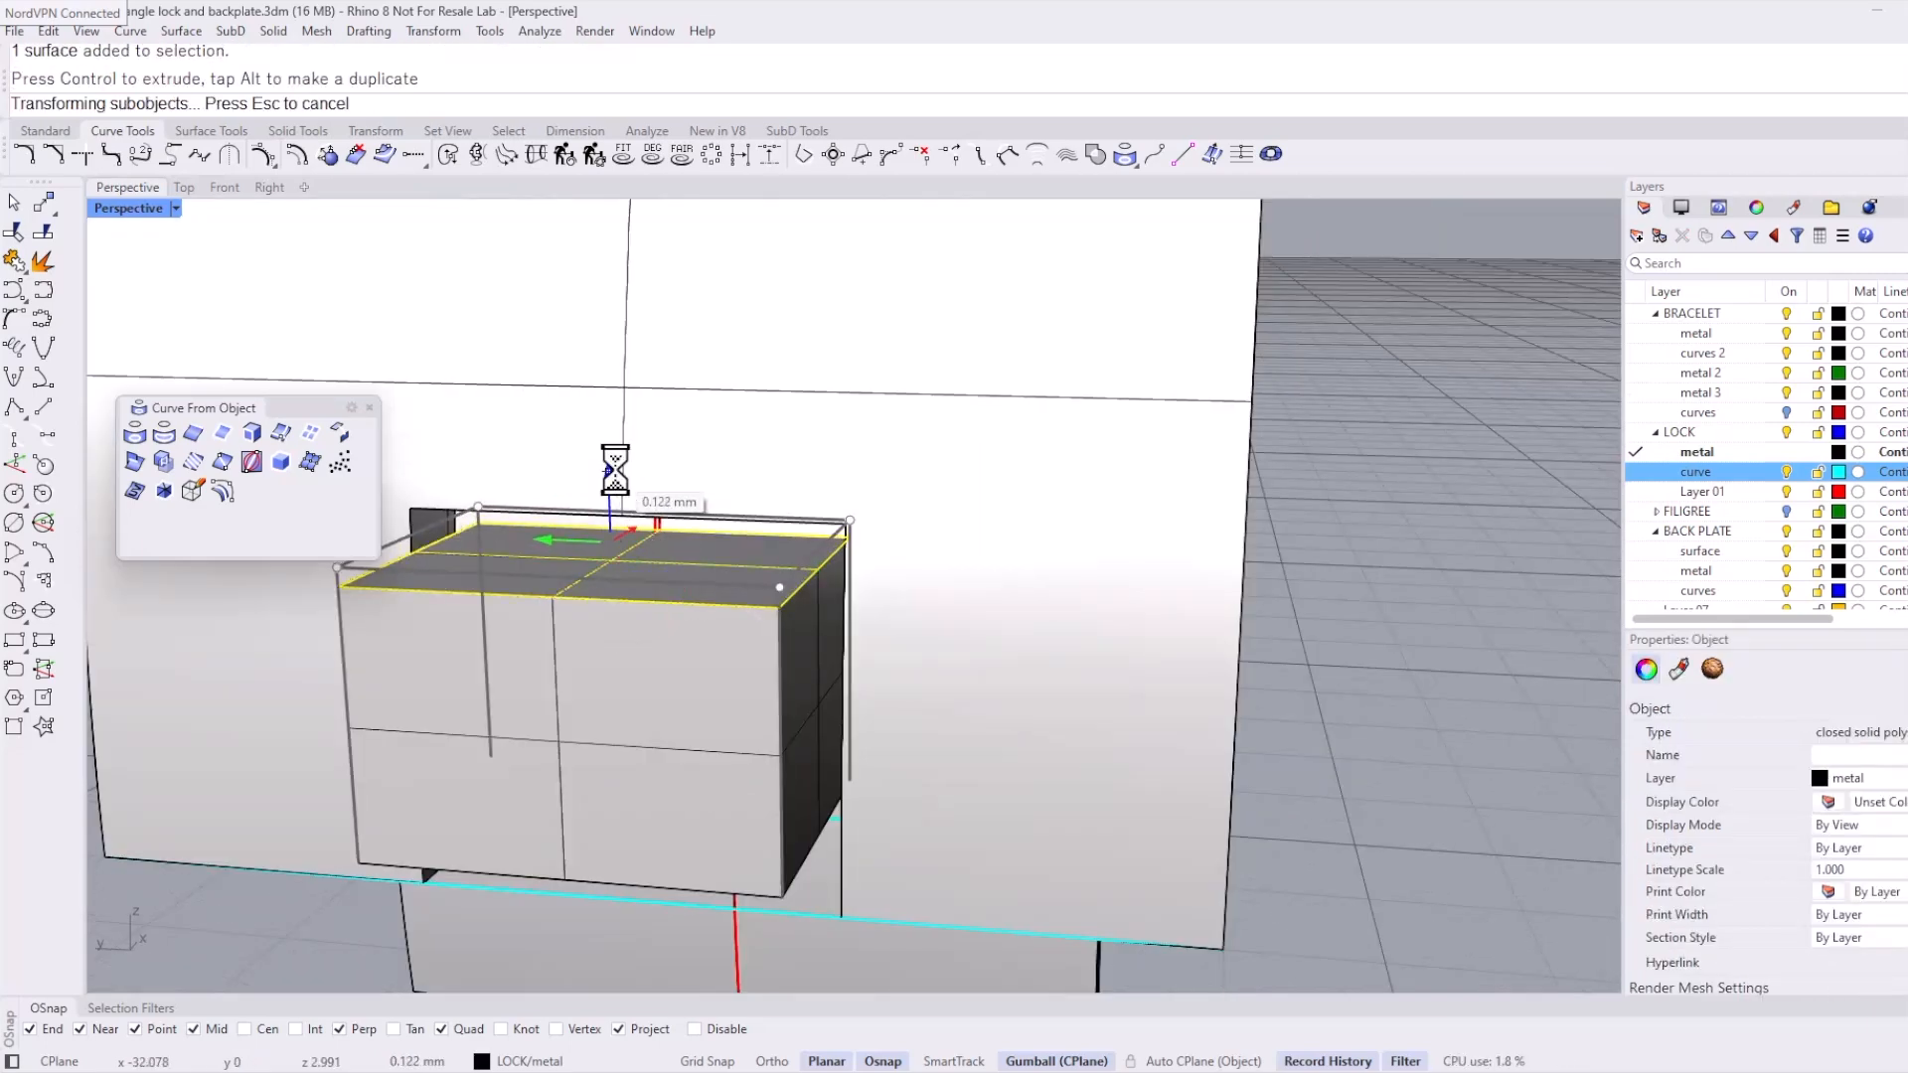
click(1303, 571)
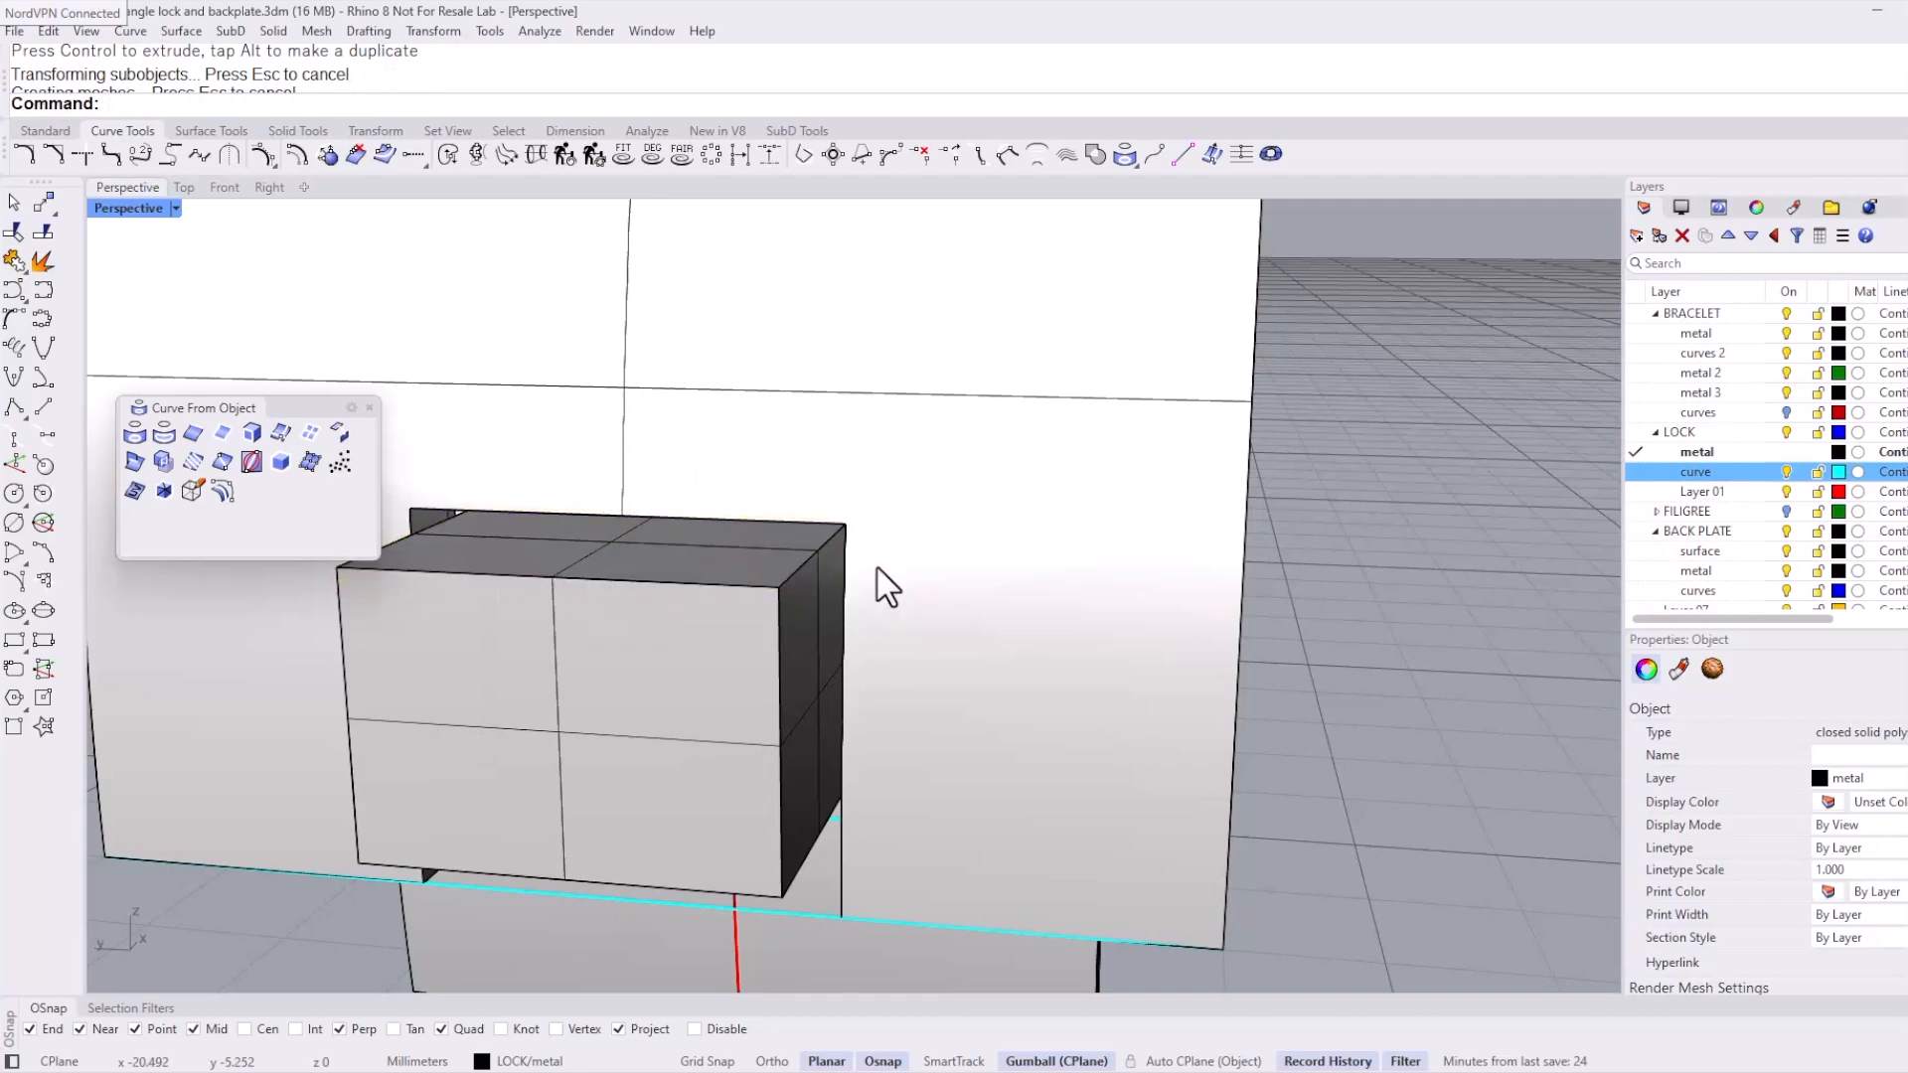
mouse_move(878, 566)
right_down()
mouse_move(894, 541)
mouse_move(894, 558)
right_up()
scroll(916, 545, down, 4)
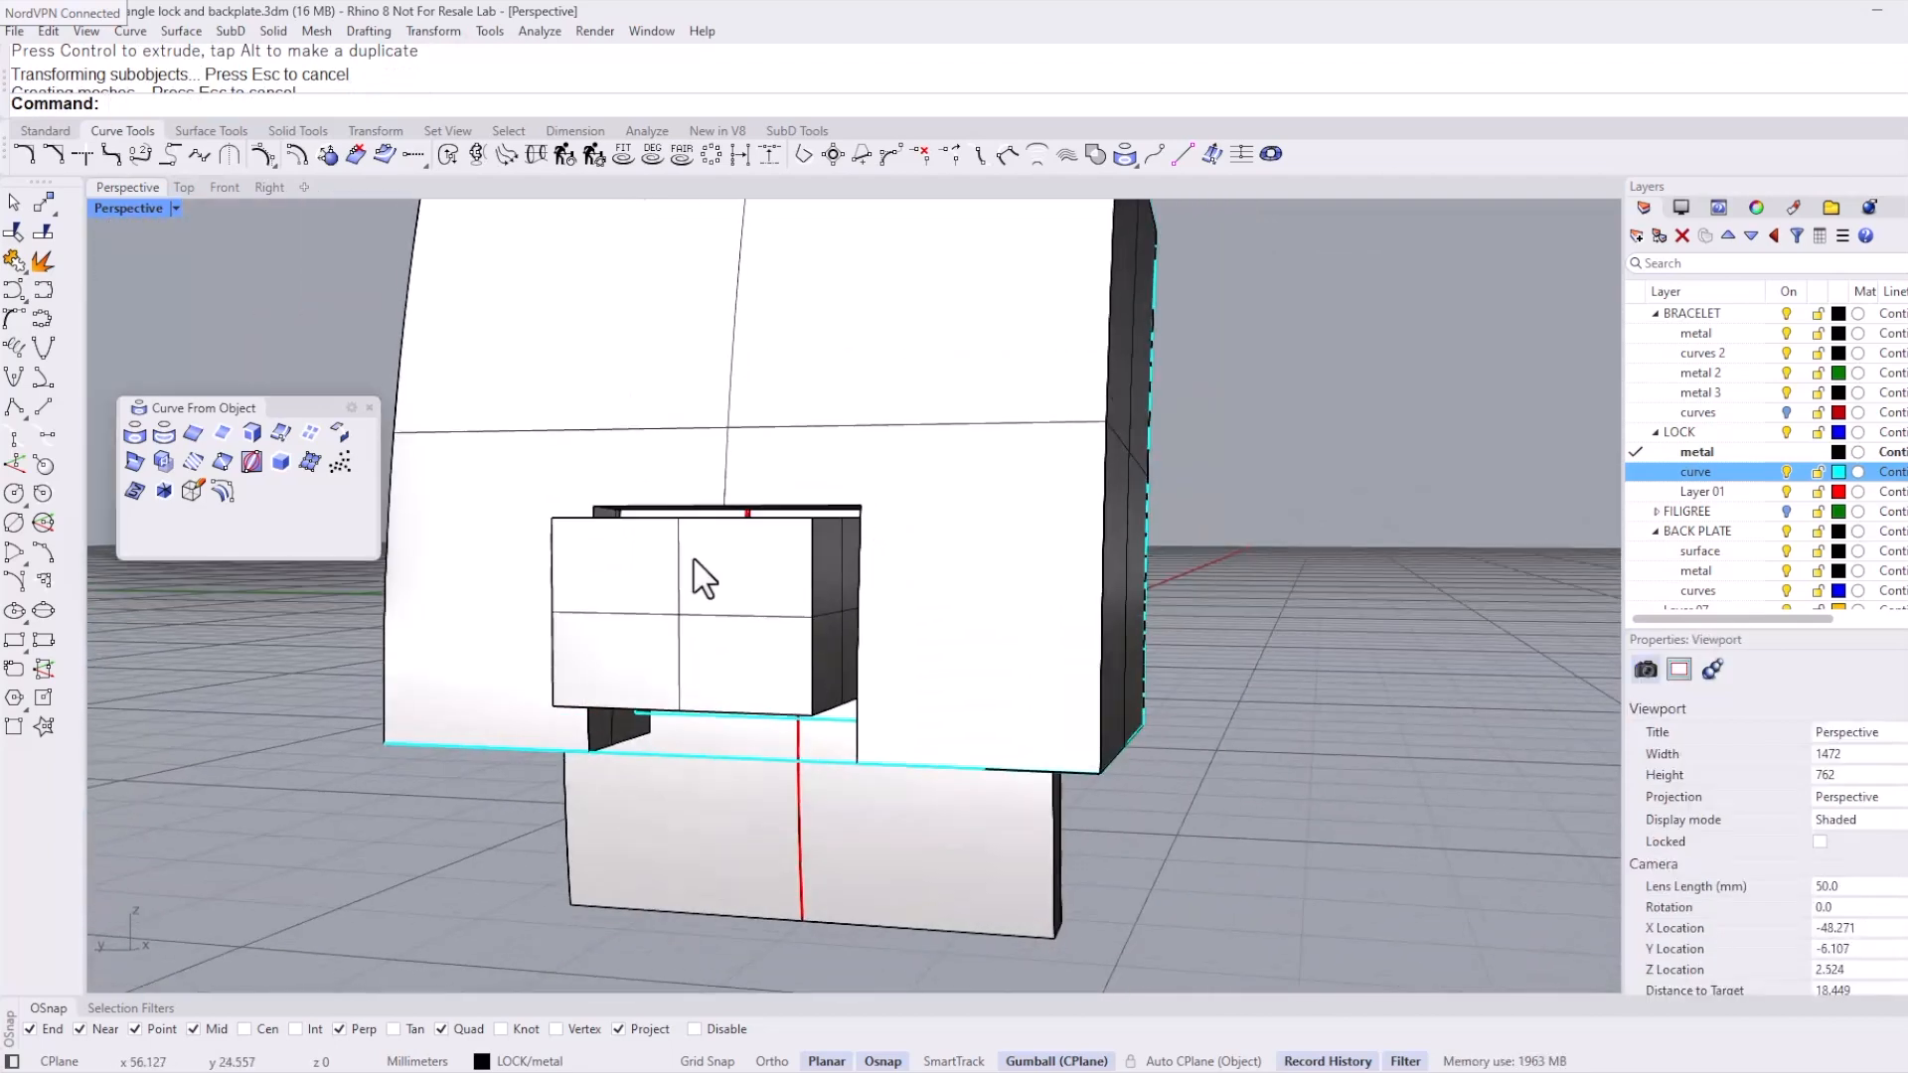
Step: Fillet the push tab block's two outer vertical edges with a radius of 0.6
click(290, 131)
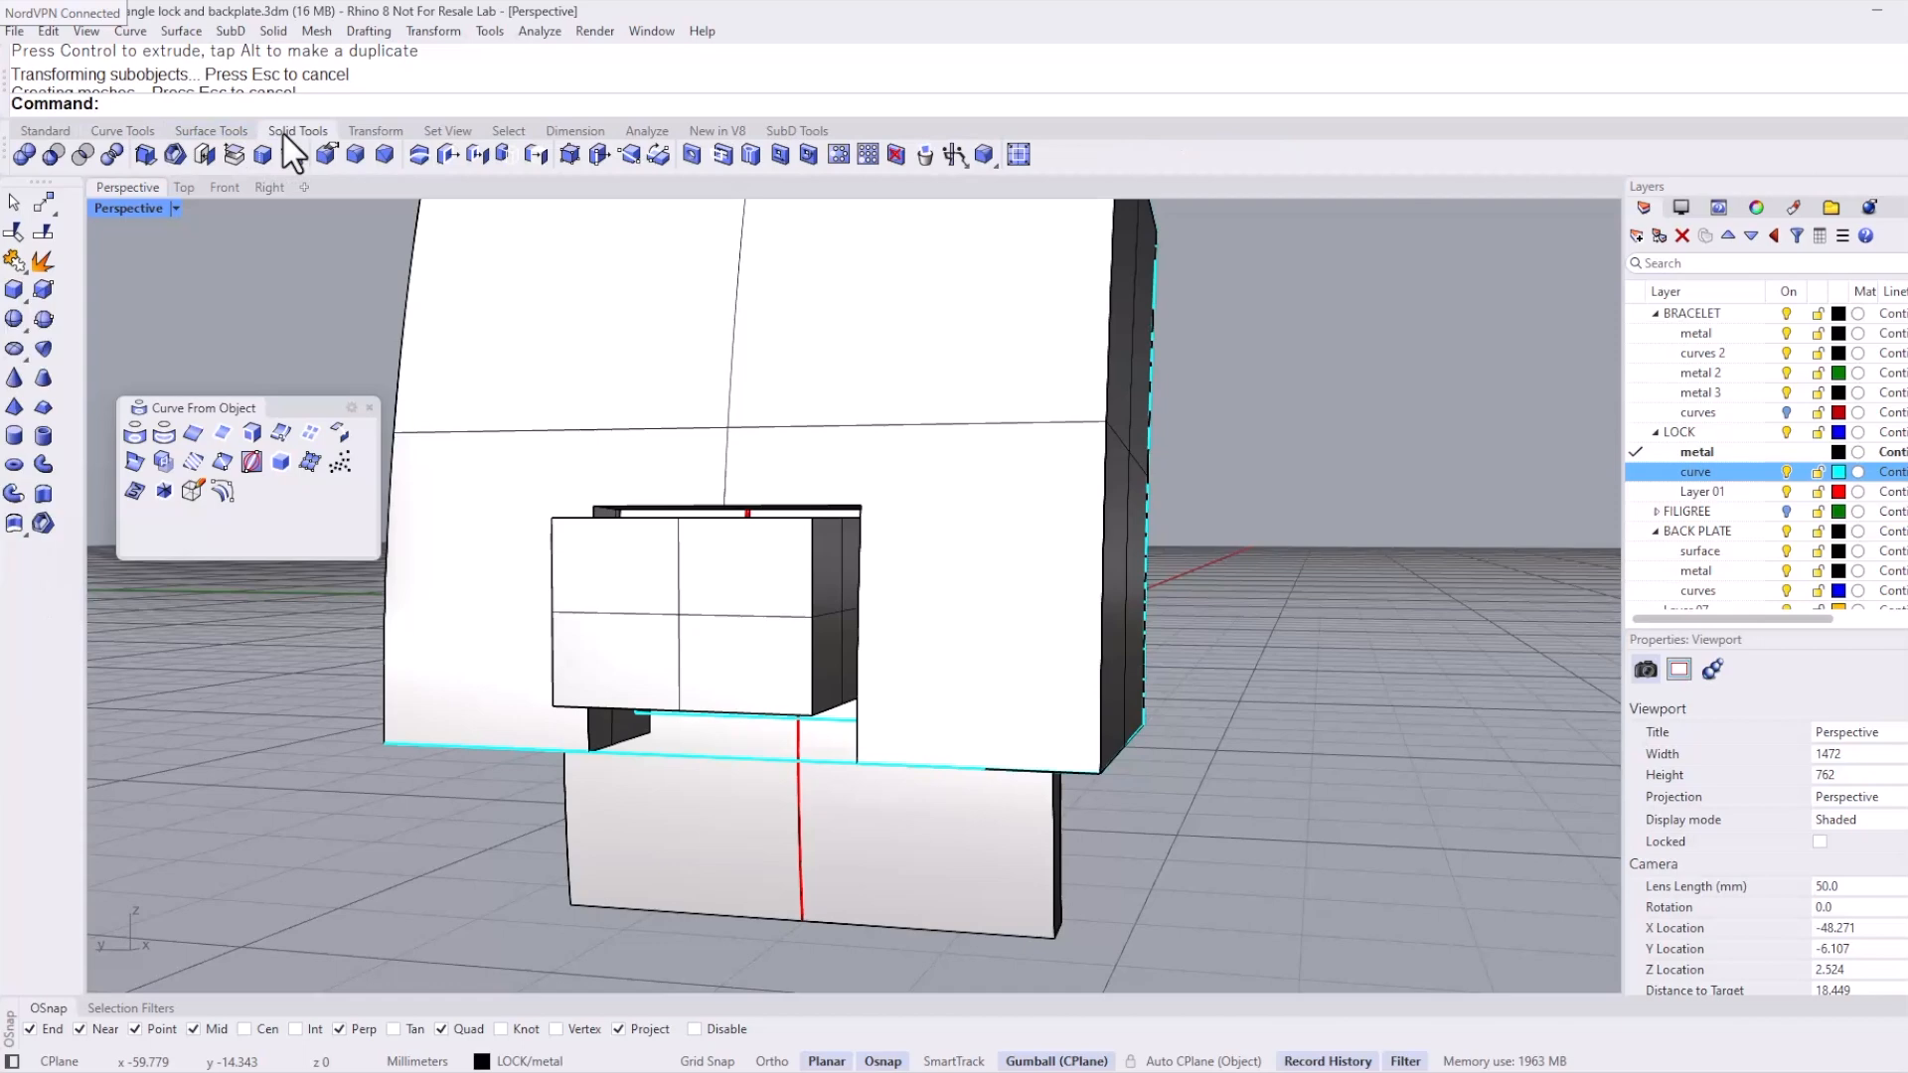
click(354, 154)
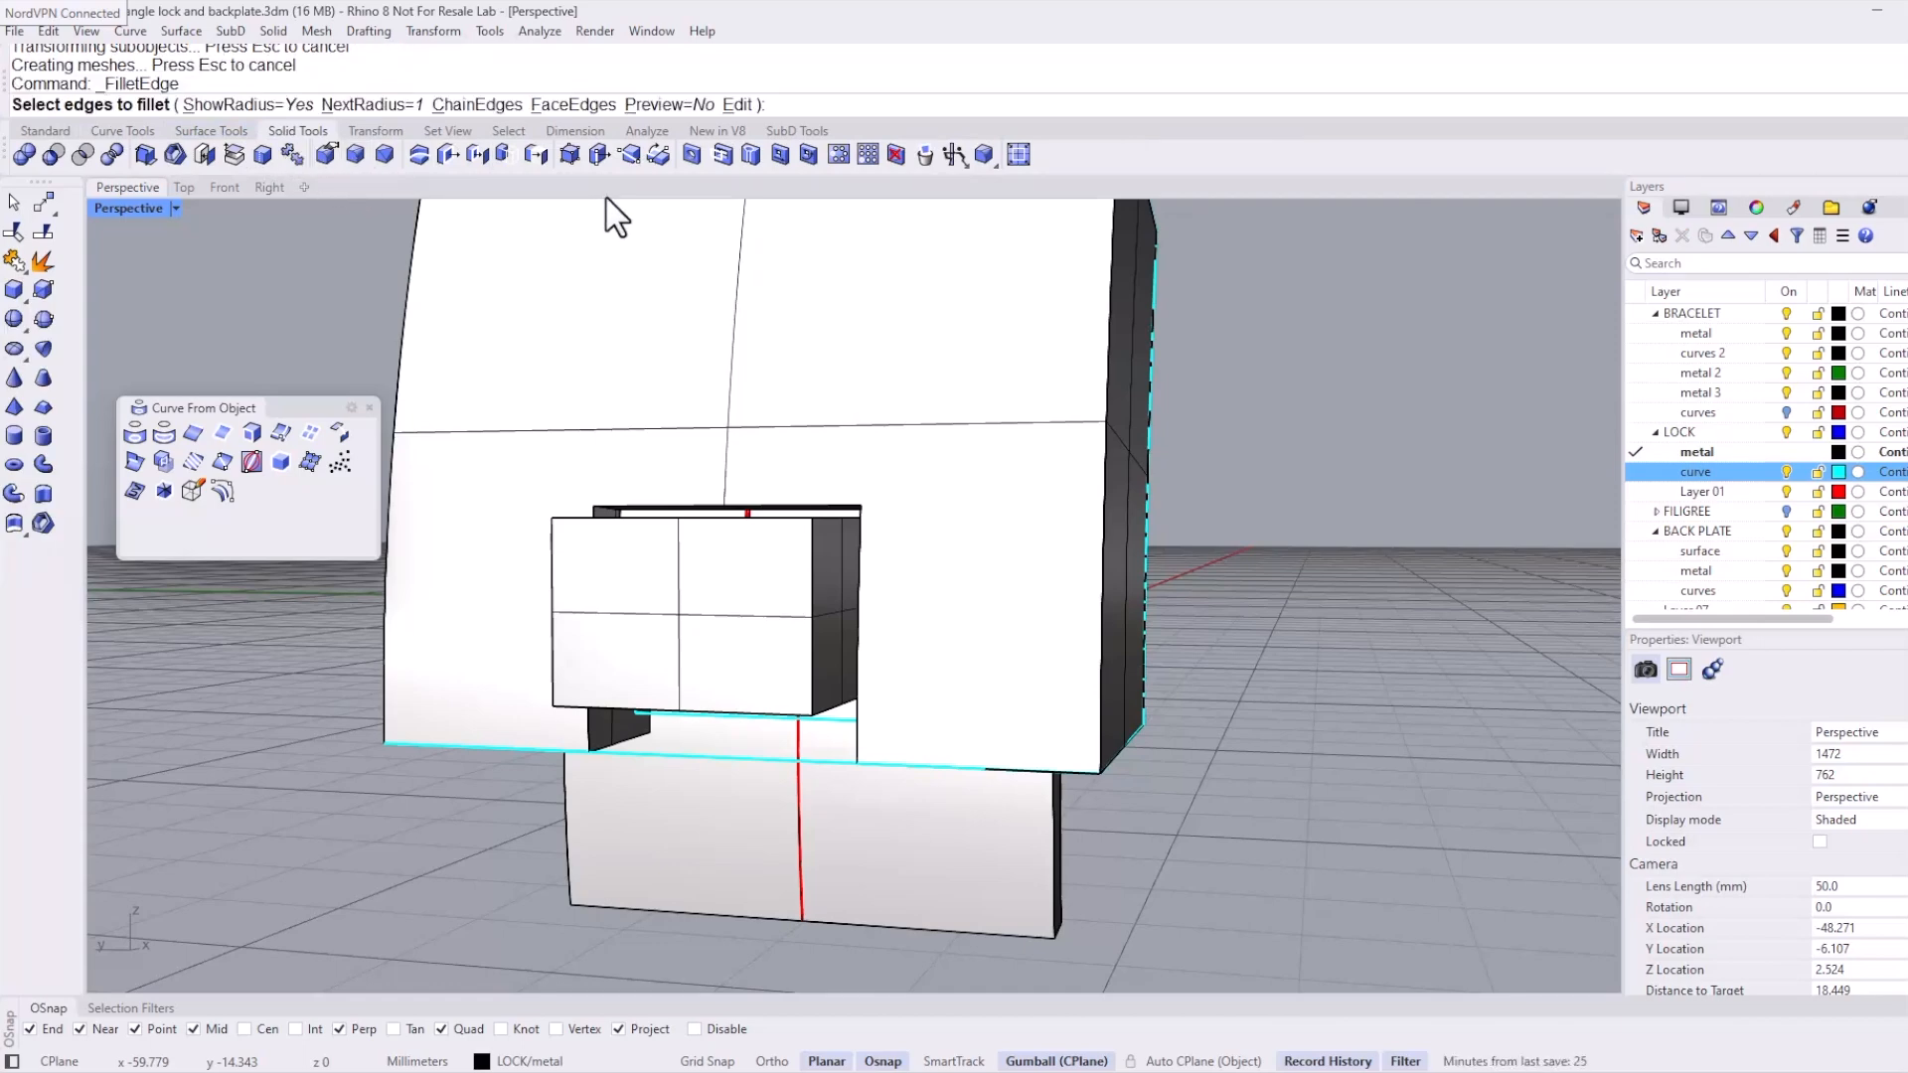
key(Return)
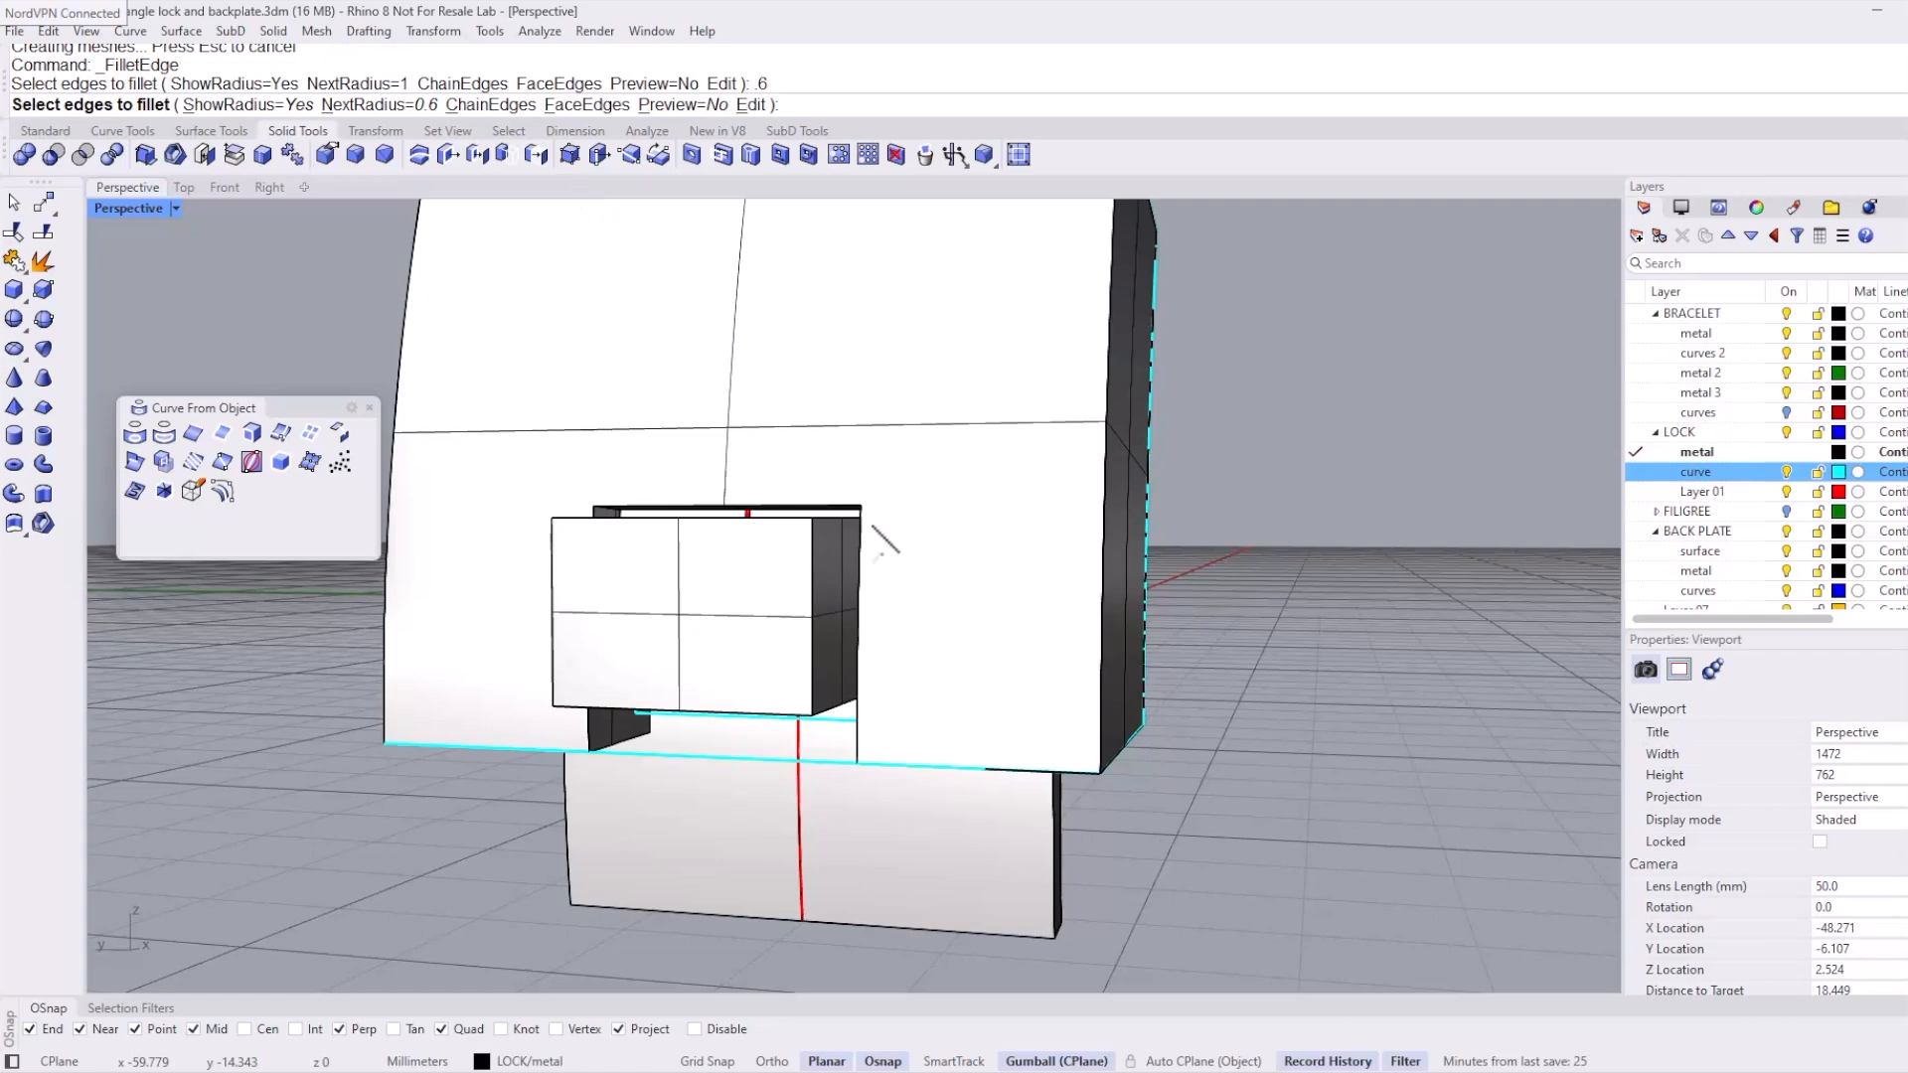
click(807, 624)
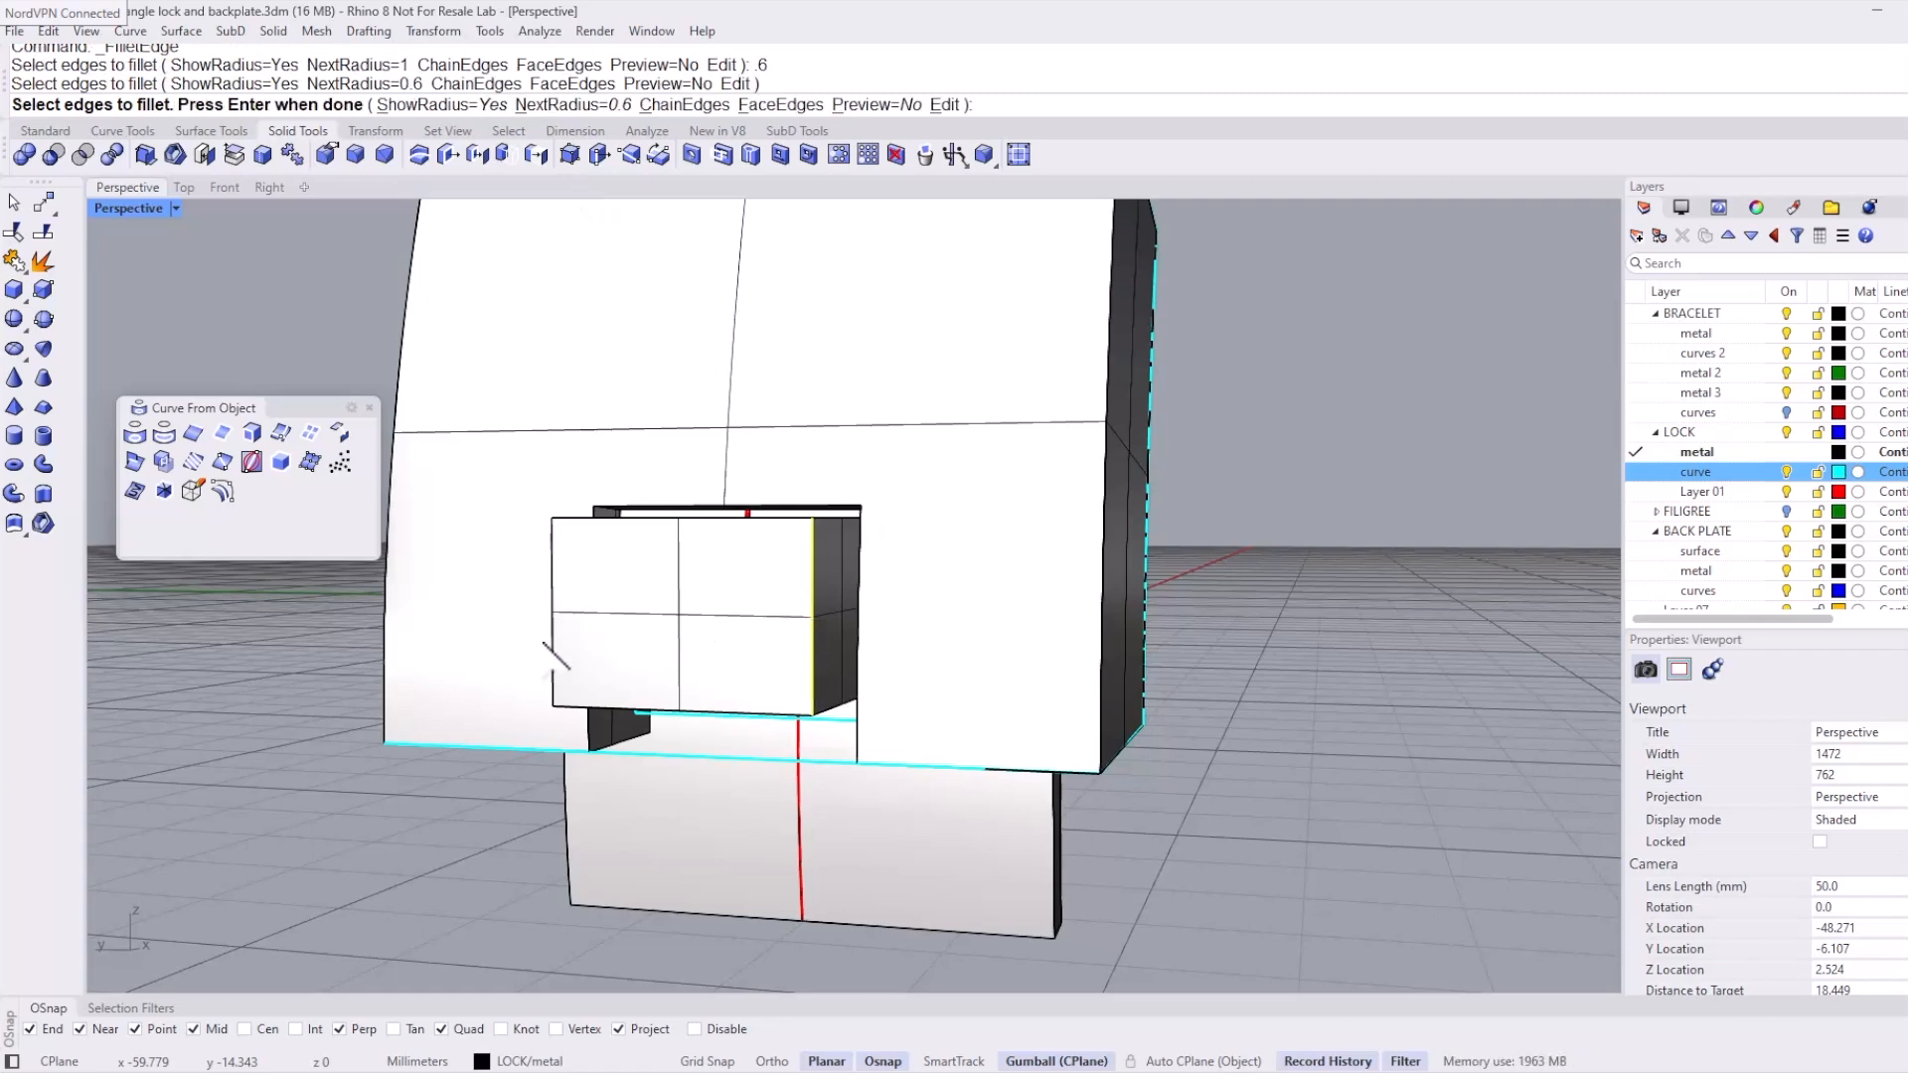
click(551, 644)
key(Return)
key(Return)
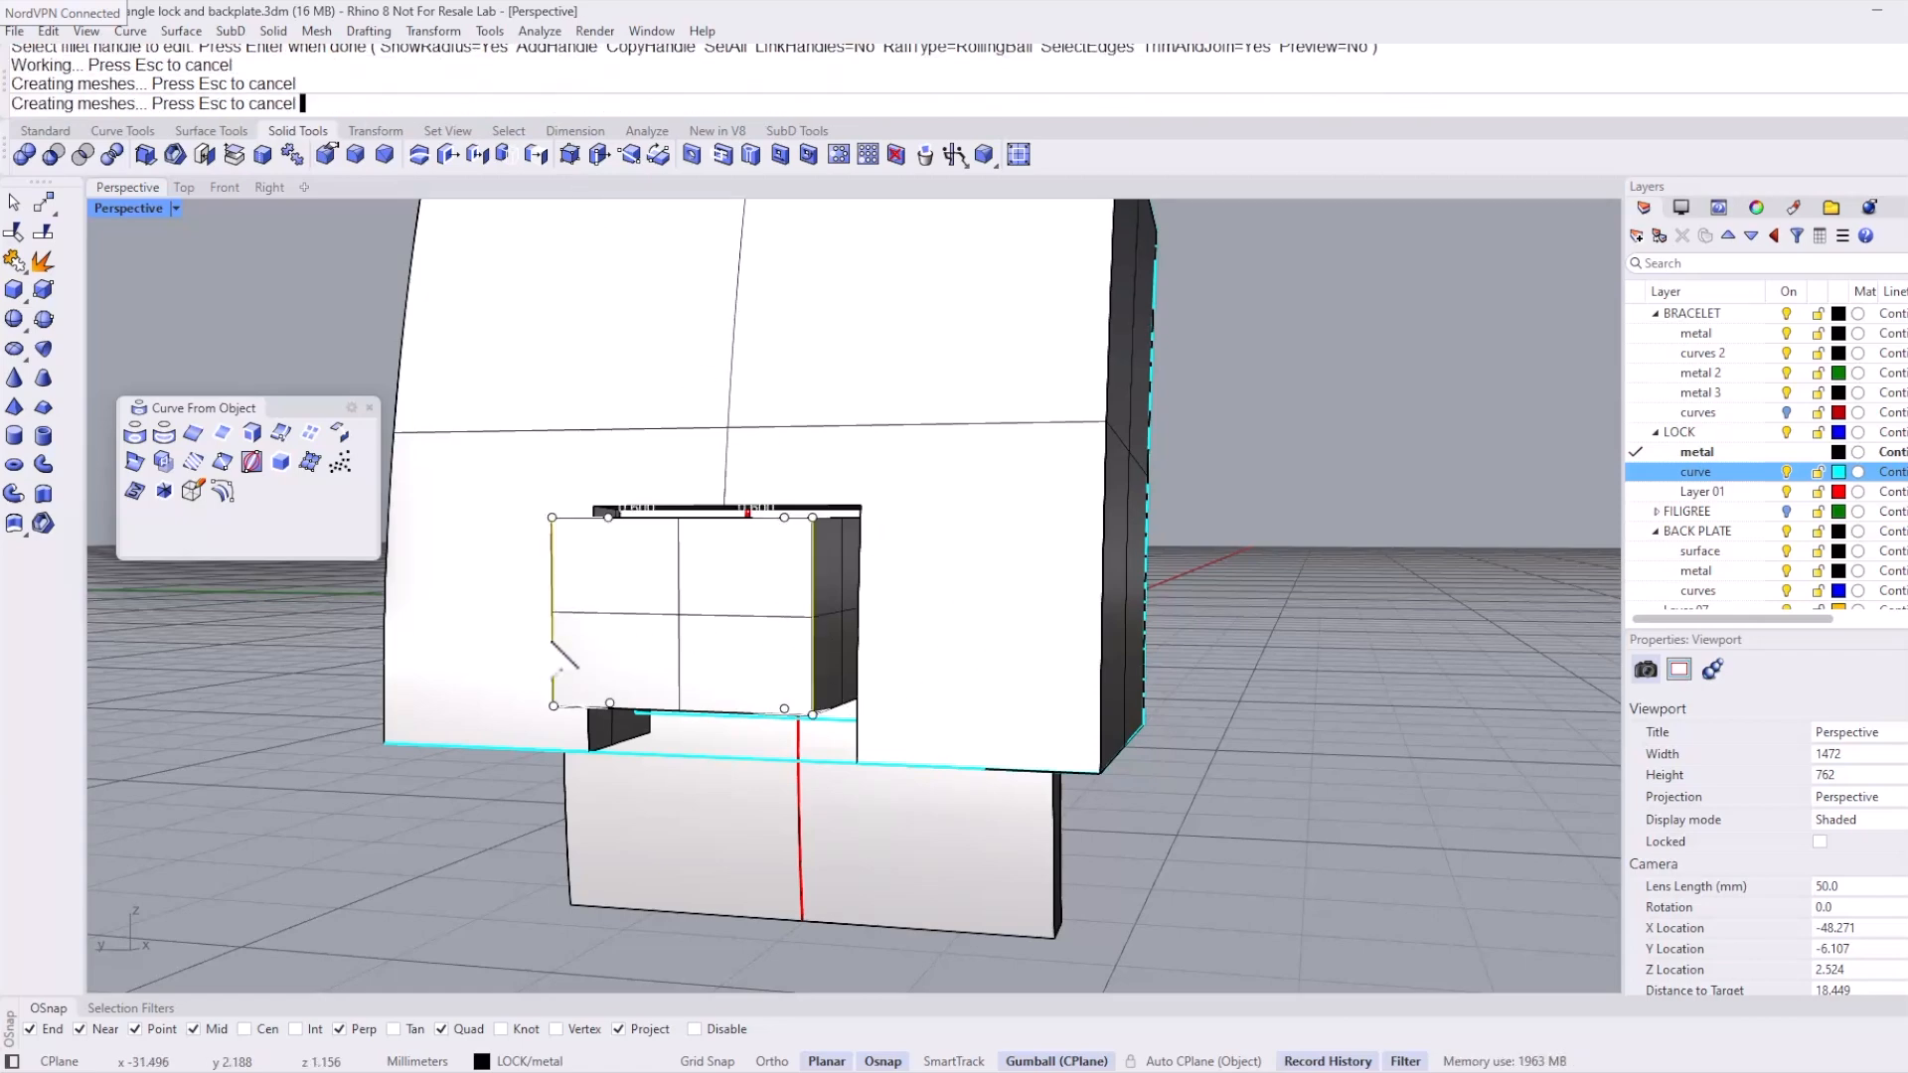
right_drag(660, 519, 770, 680)
scroll(760, 582, down, 3)
right_drag(759, 582, 1371, 288)
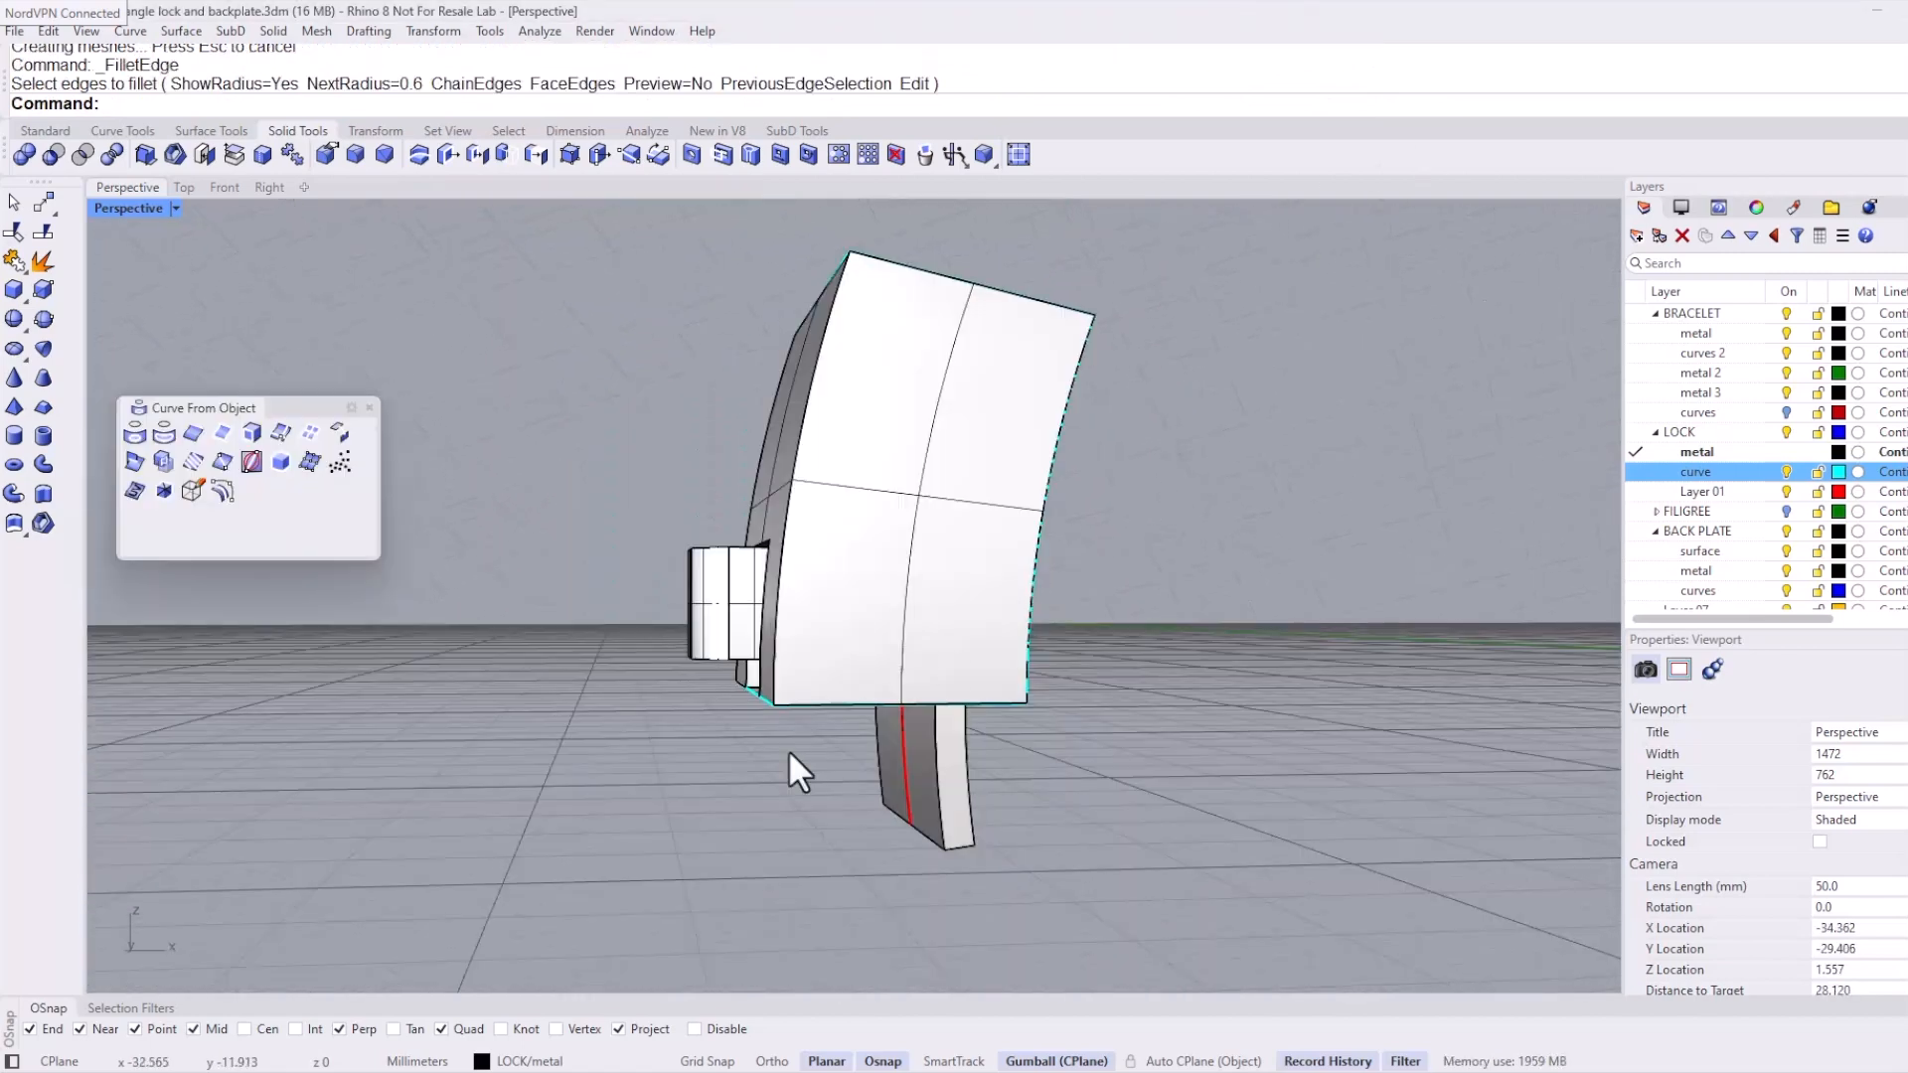
Step: Show only the hidden green bracelet body below the lock using ShowSelected
text(SS)
key(Return)
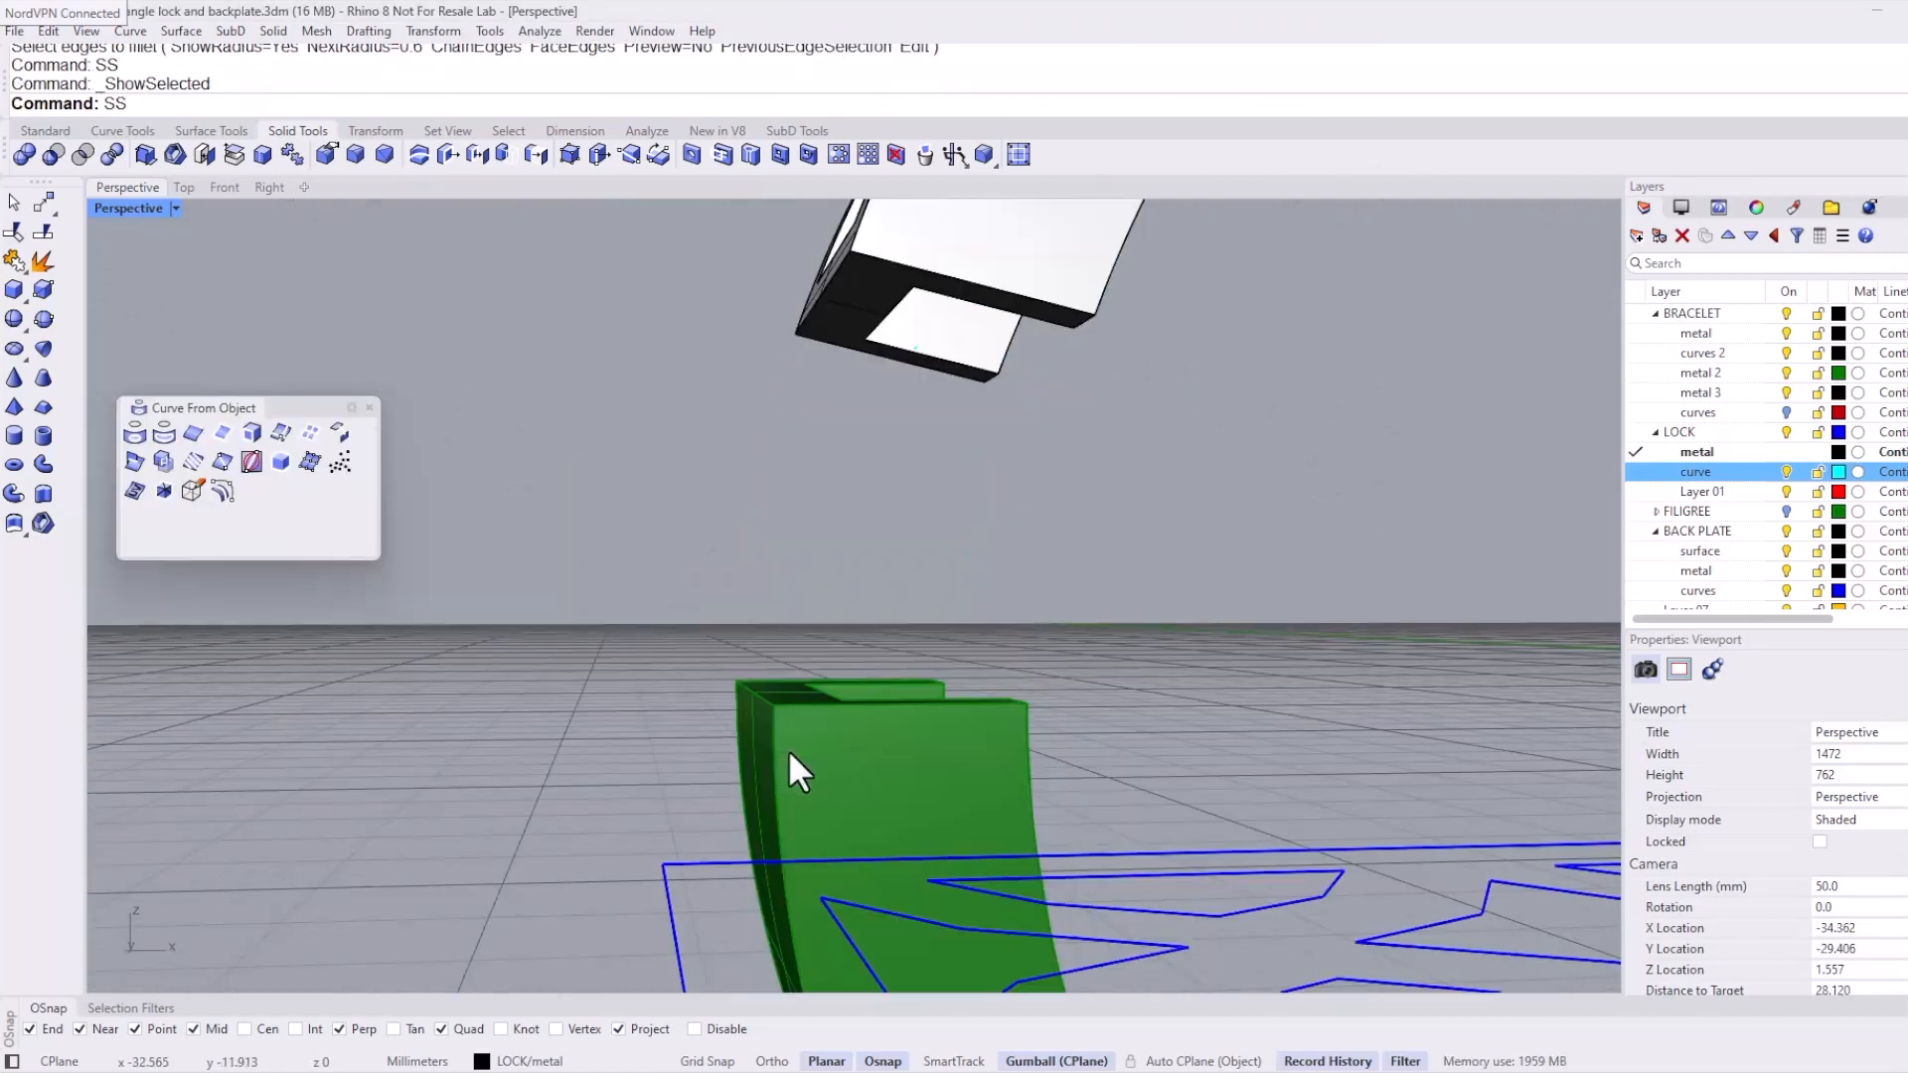
click(795, 753)
key(Return)
right_drag(798, 759, 740, 579)
right_drag(771, 691, 790, 730)
scroll(789, 730, down, 2)
Step: Make the BRACELET metal layer current and turn off the LOCK metal sublayer, leaving the LOCK curves displayed
click(835, 572)
click(1786, 433)
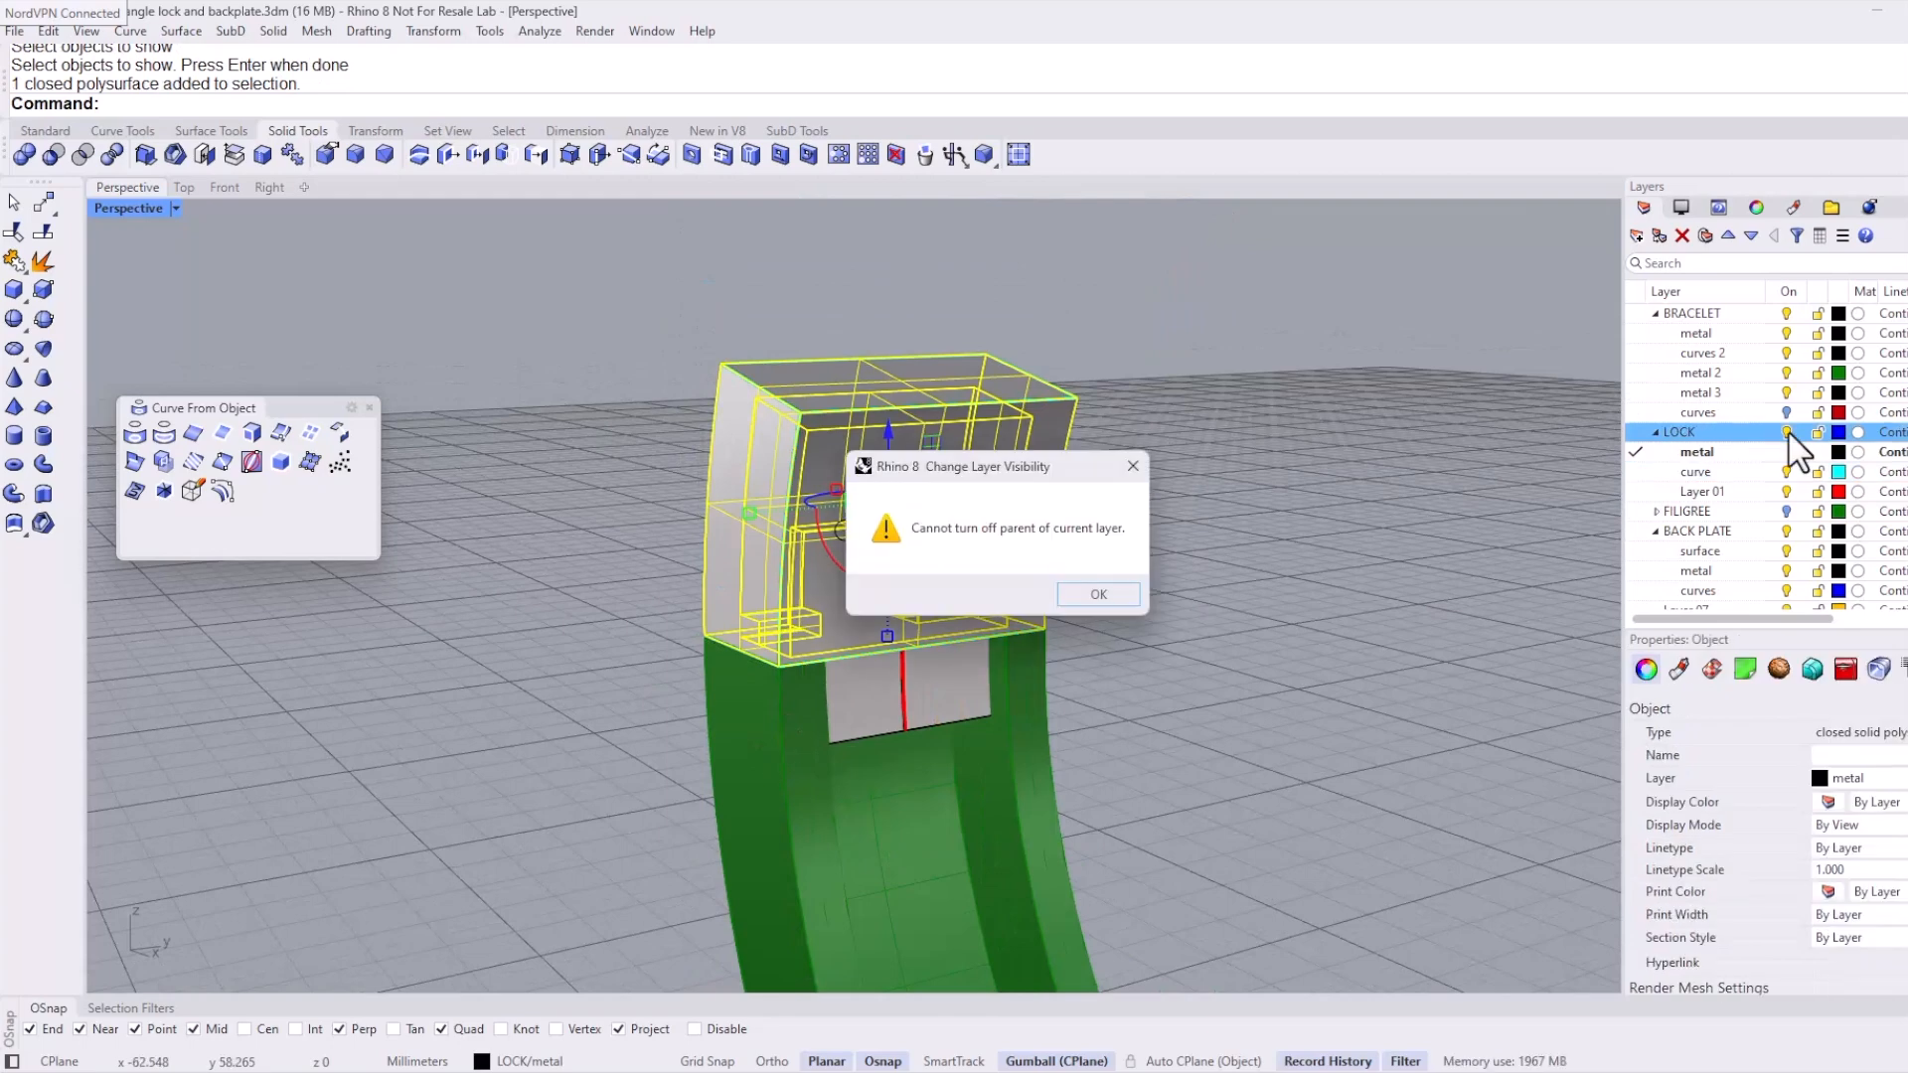
click(1133, 467)
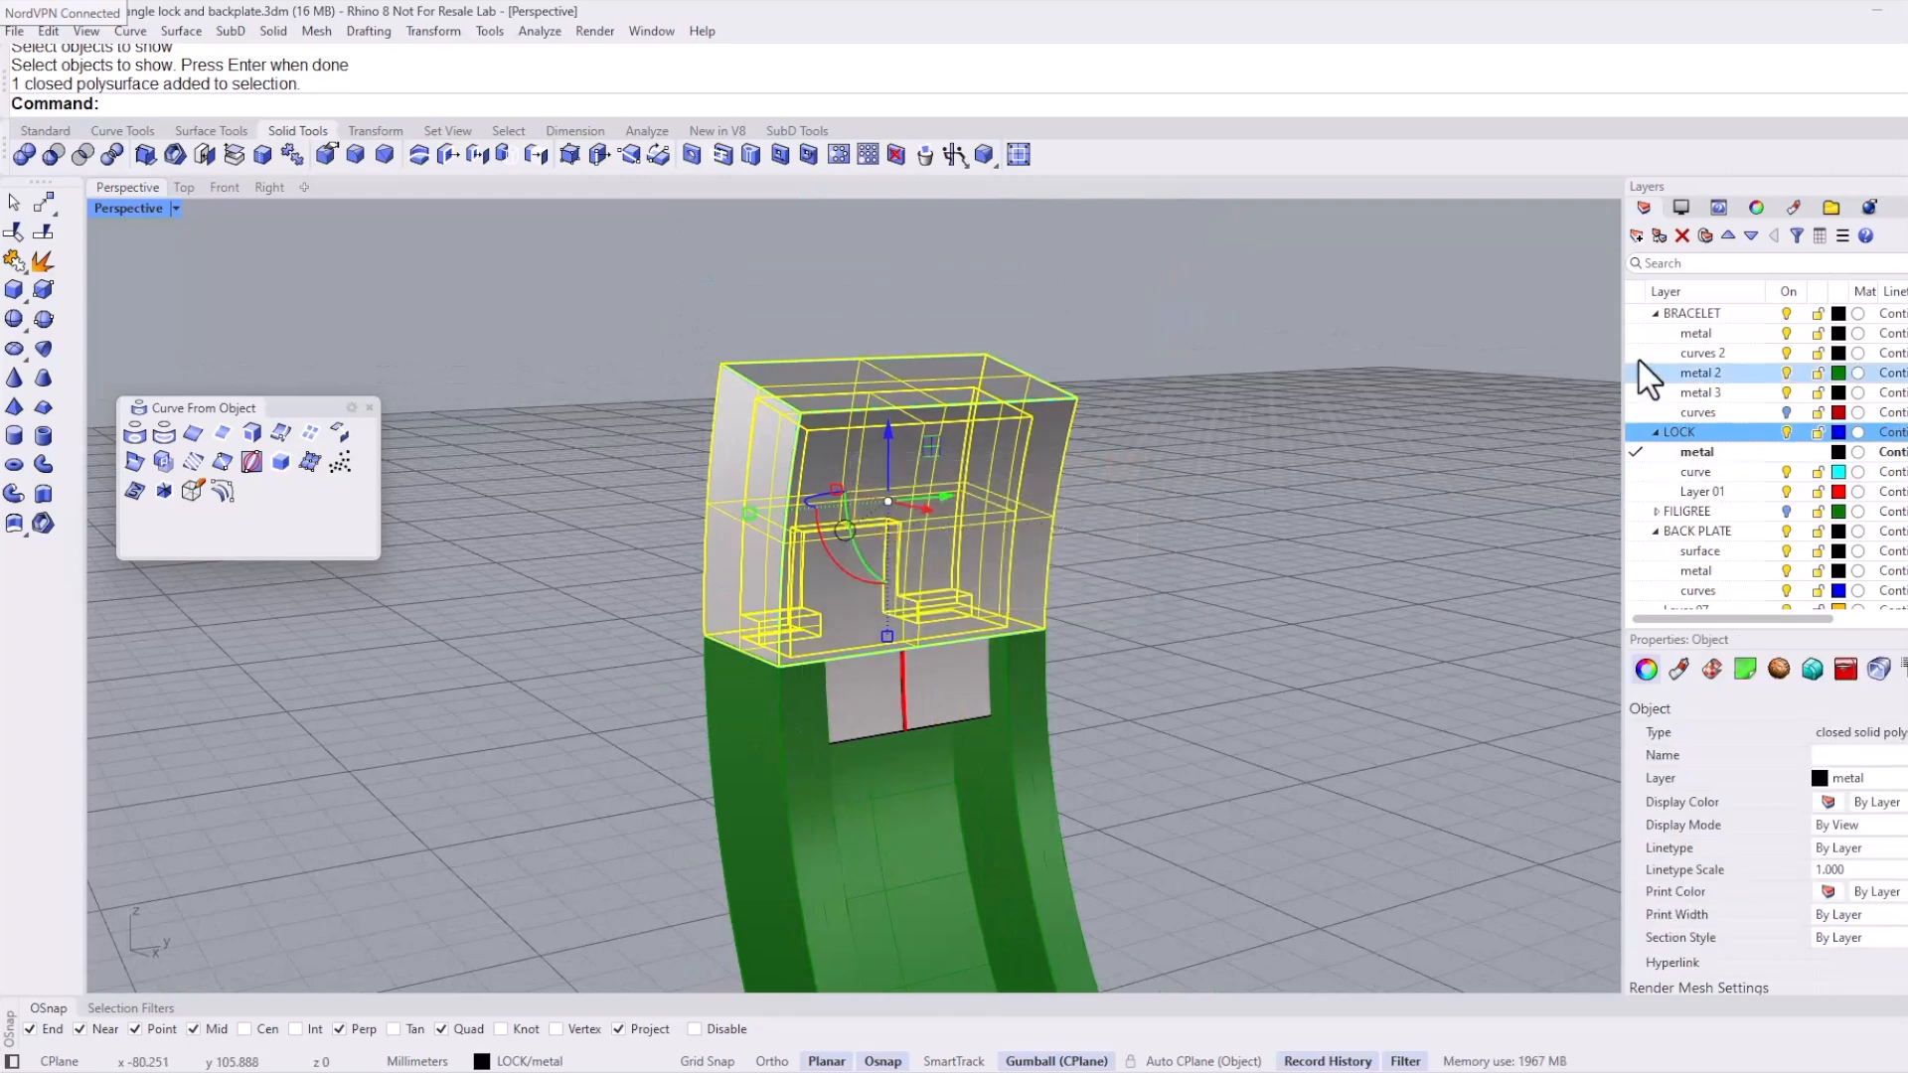
click(1650, 338)
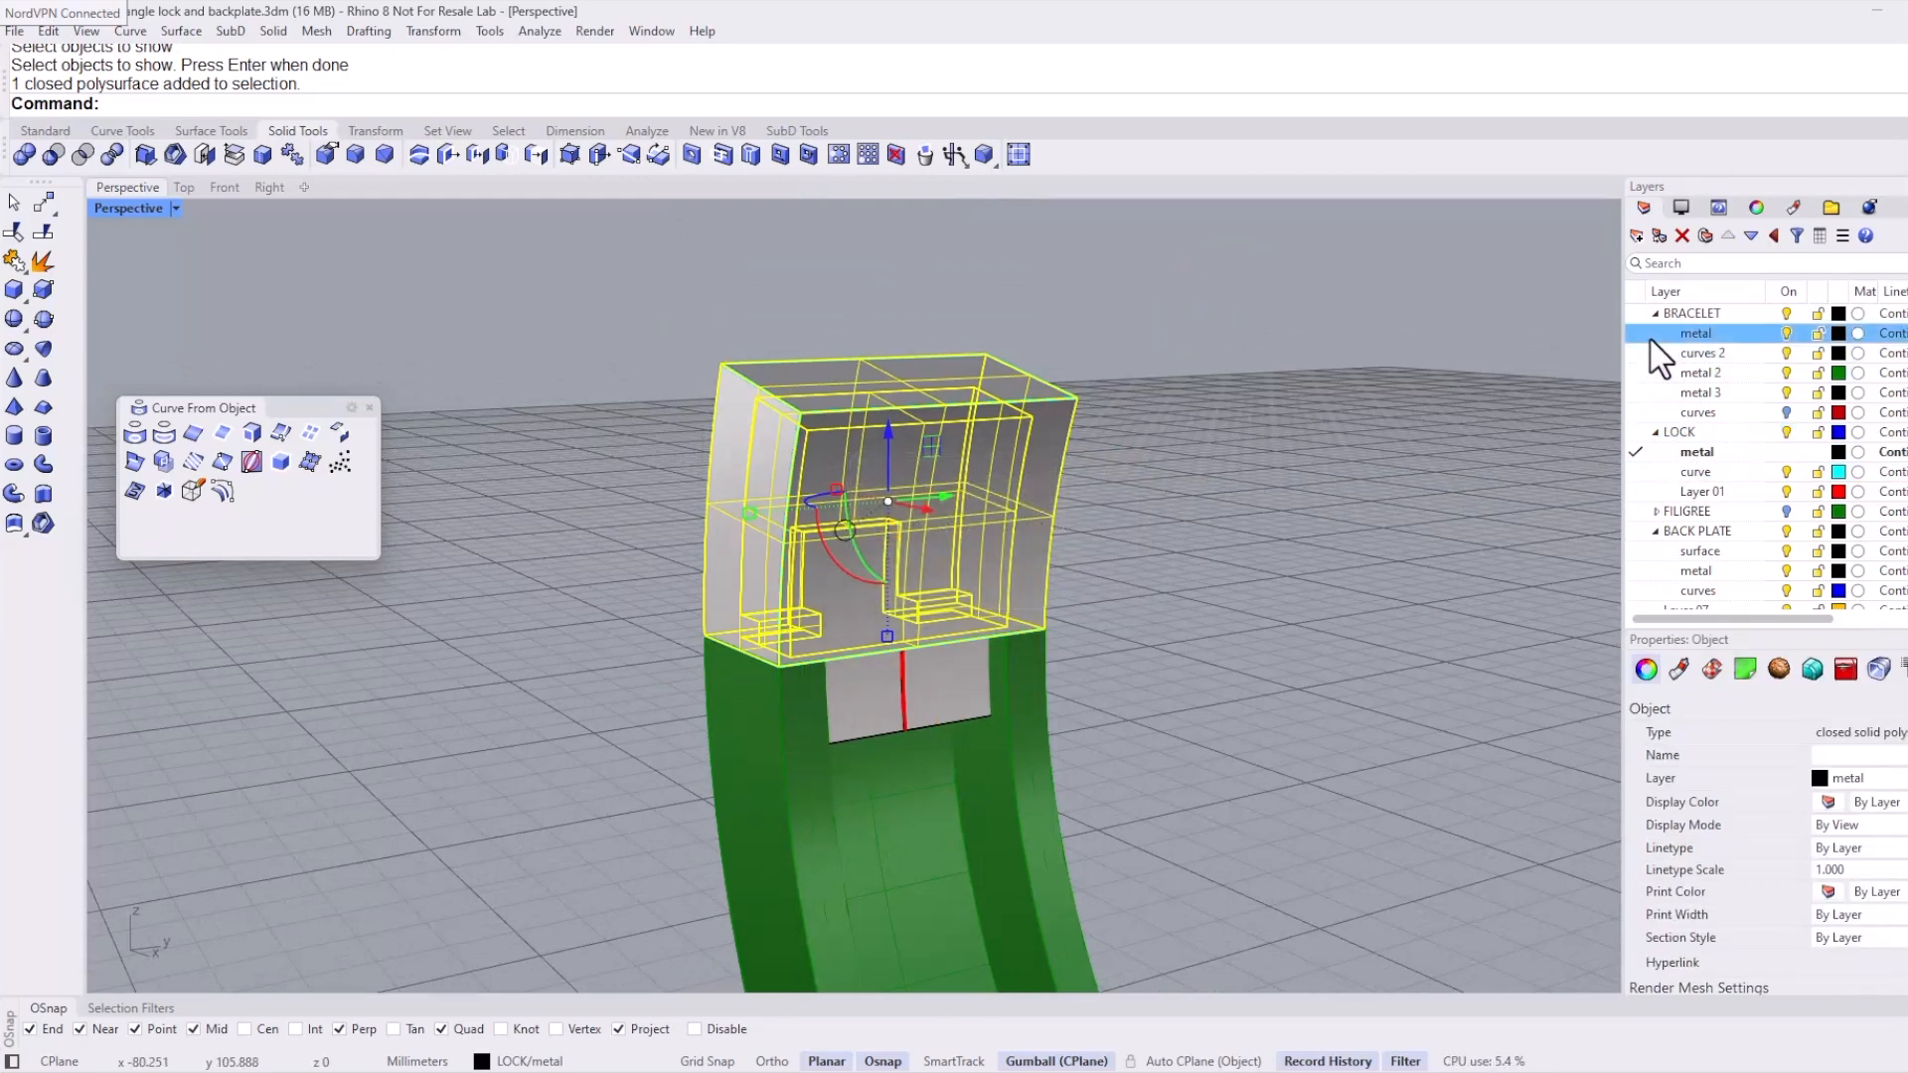
click(1786, 432)
right_drag(875, 624, 937, 605)
scroll(898, 662, up, 5)
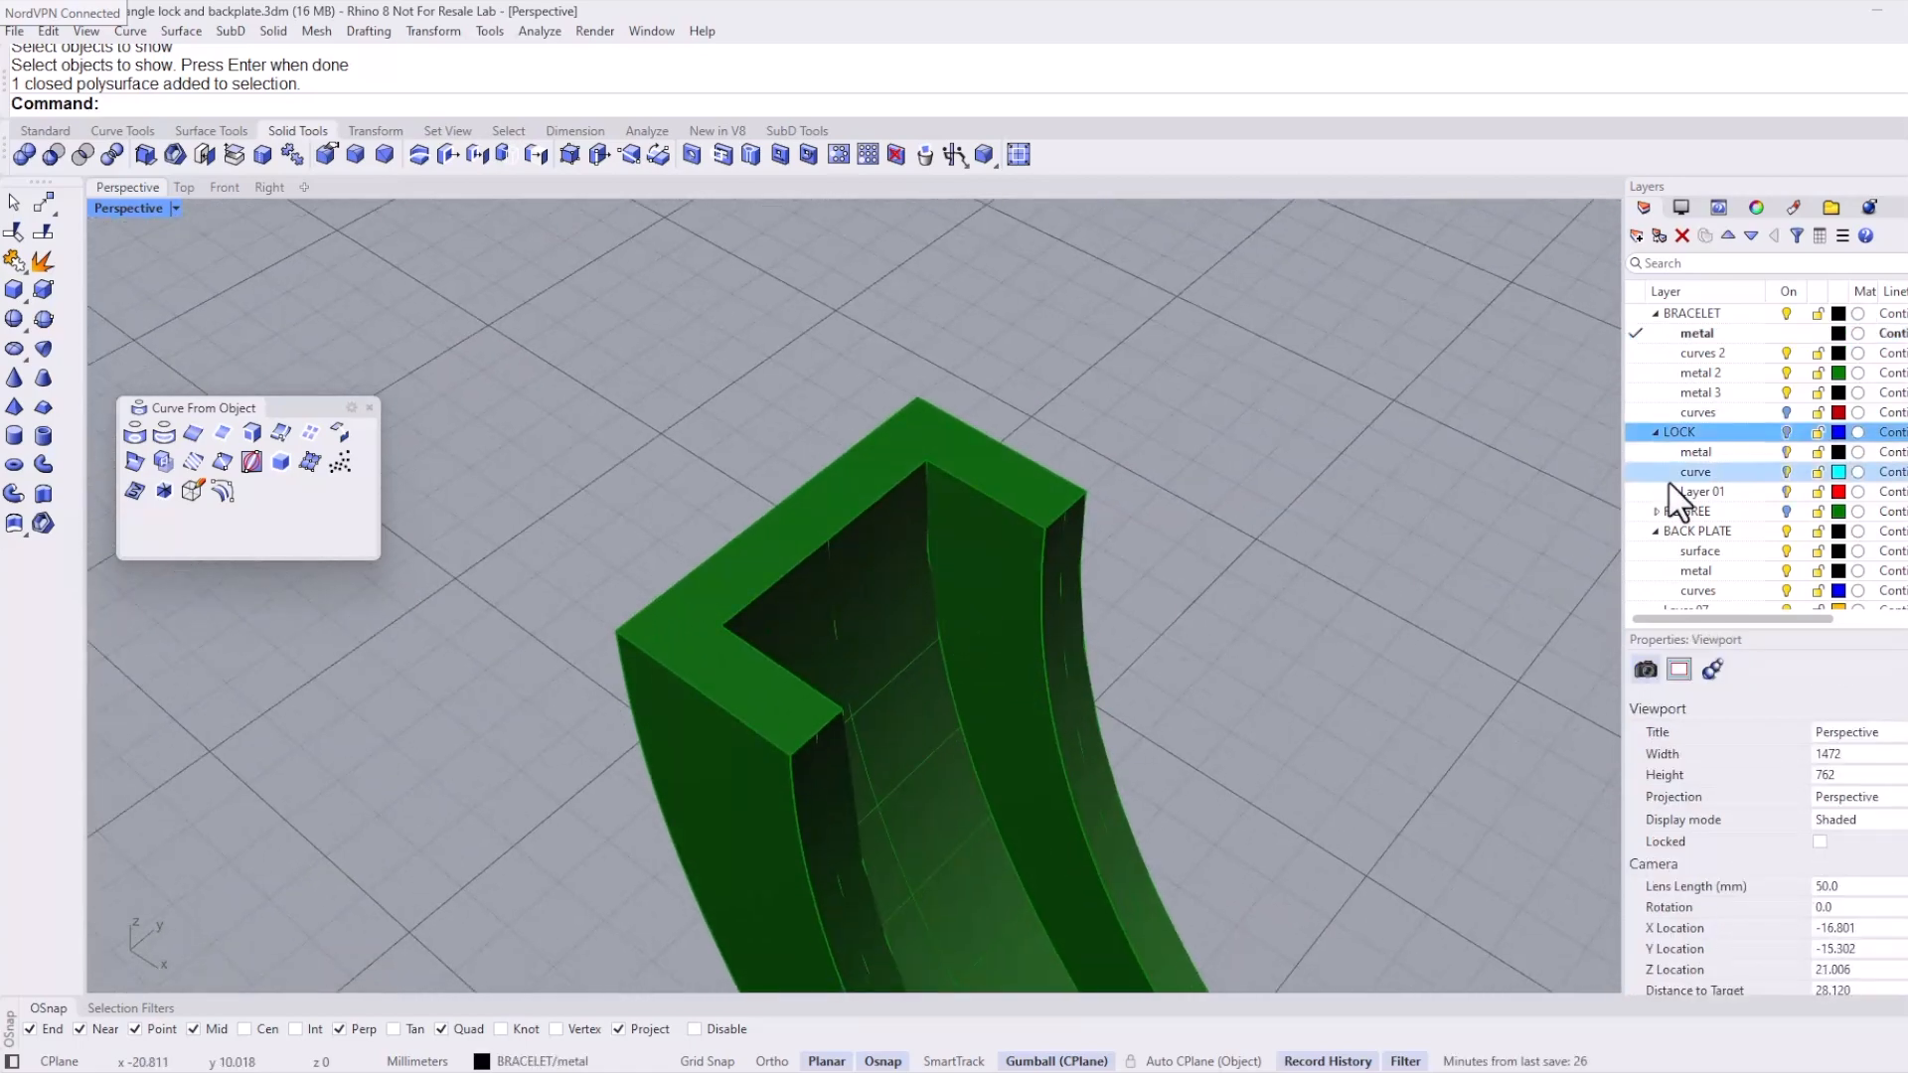
click(1790, 434)
click(1788, 454)
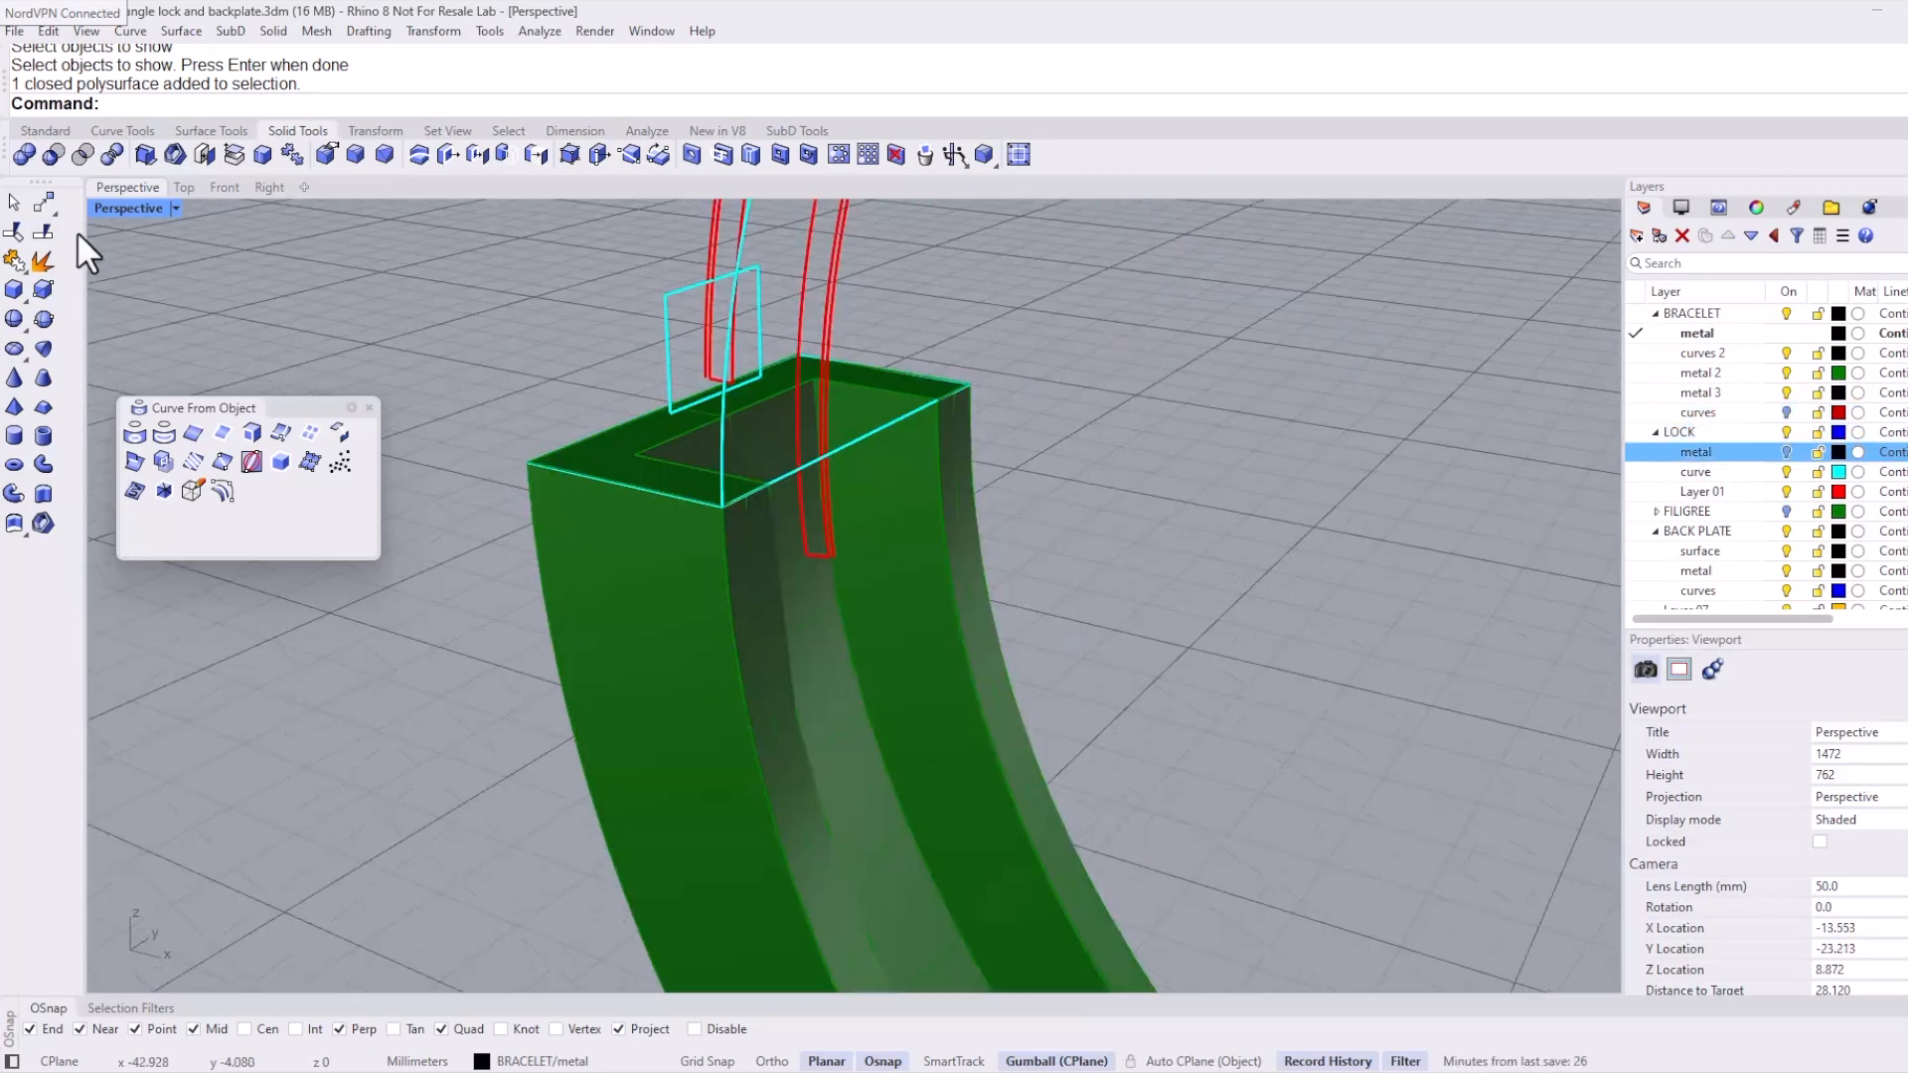
Step: Duplicate the green bracelet body's long outer side edge that starts at its open end corner
click(194, 429)
click(722, 562)
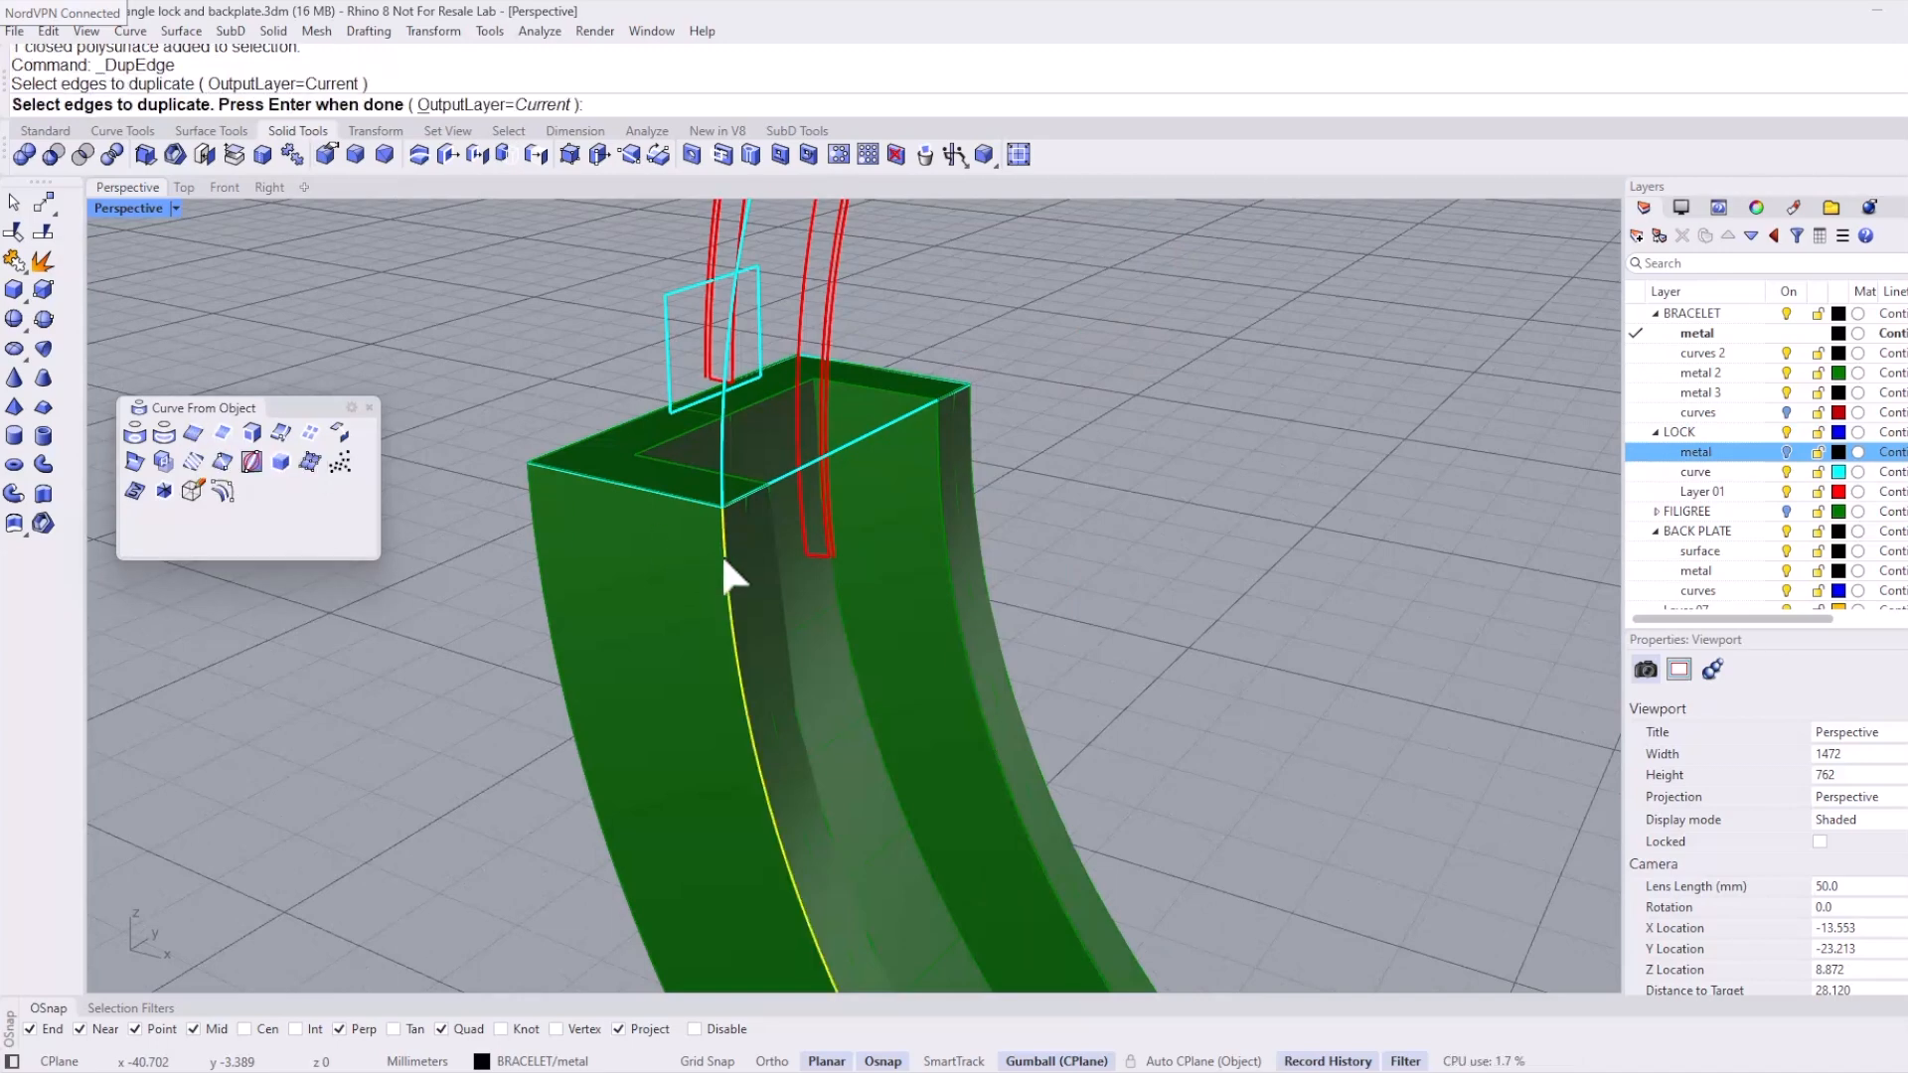
key(Return)
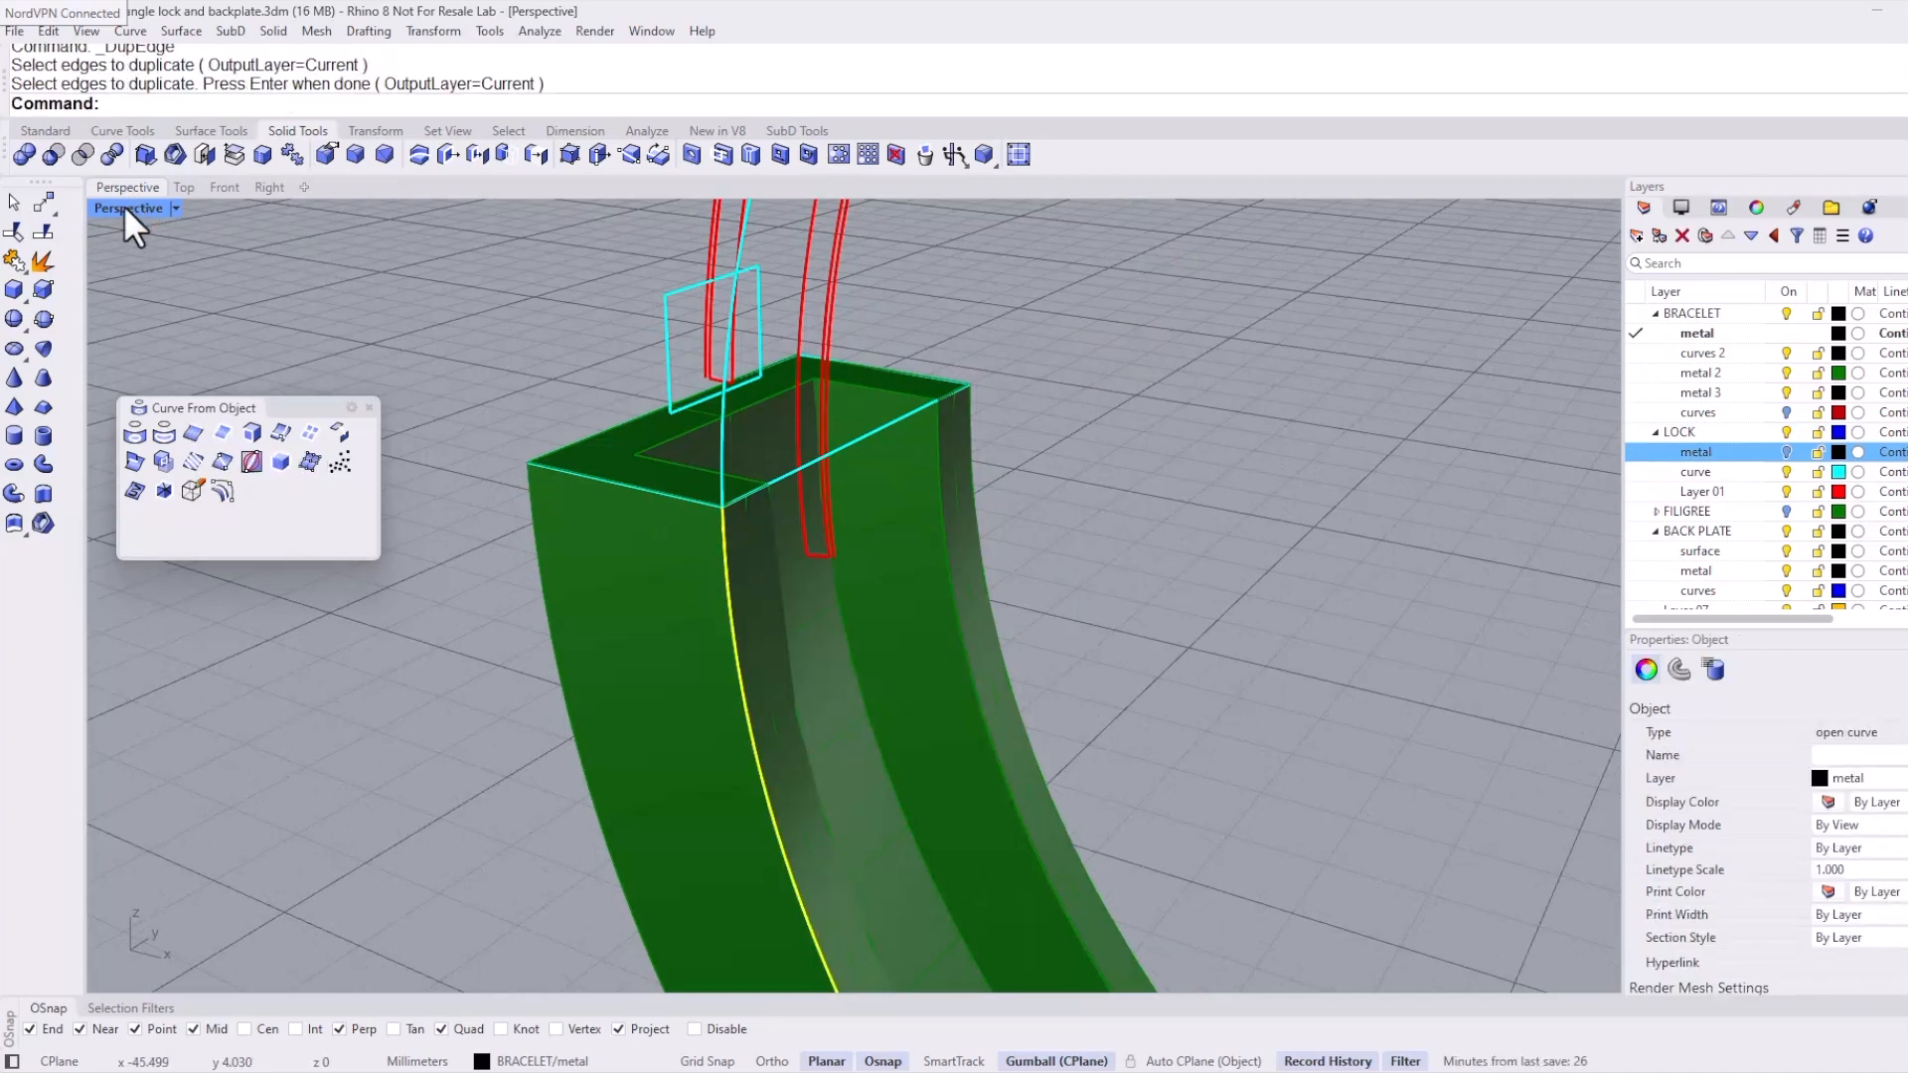
Step: Split the duplicated edge curve at a point about 3 mm below its upper end and delete the long lower piece
click(44, 233)
click(215, 104)
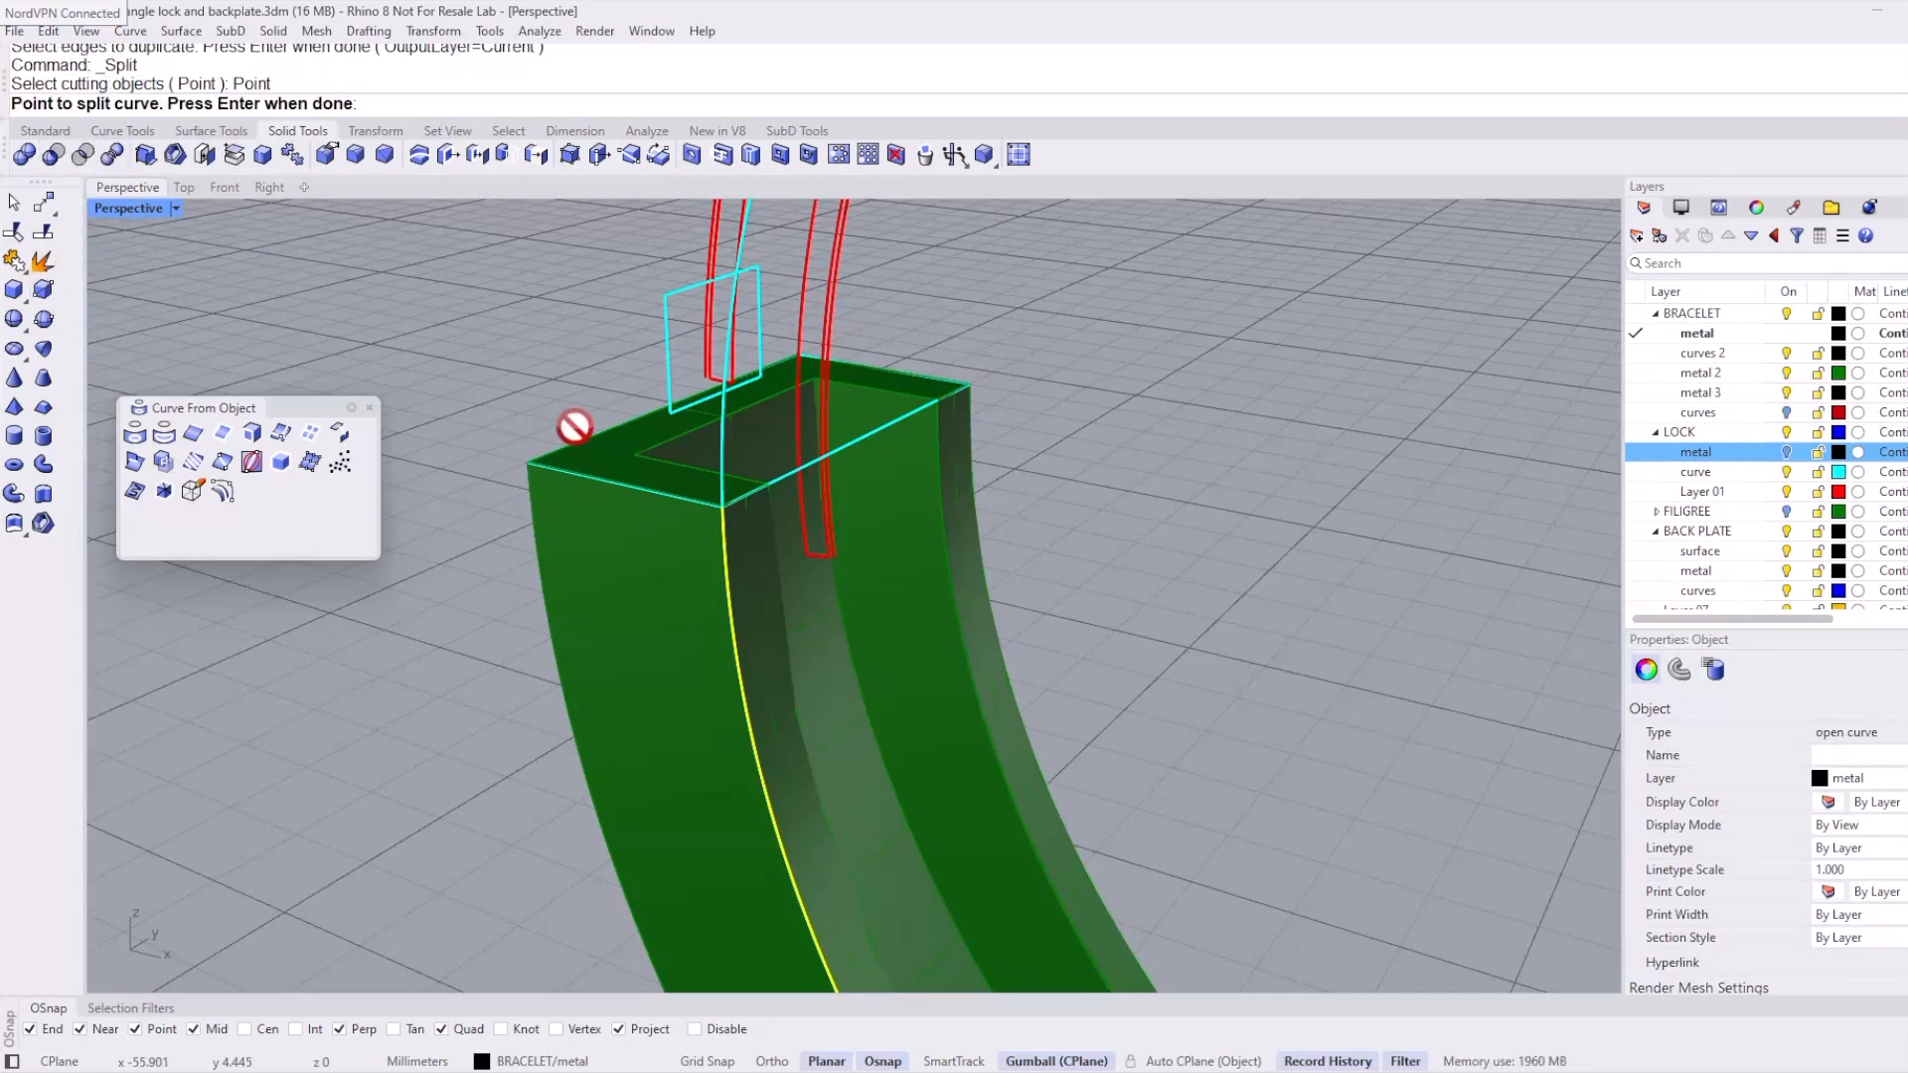
right_drag(682, 660, 743, 639)
click(743, 639)
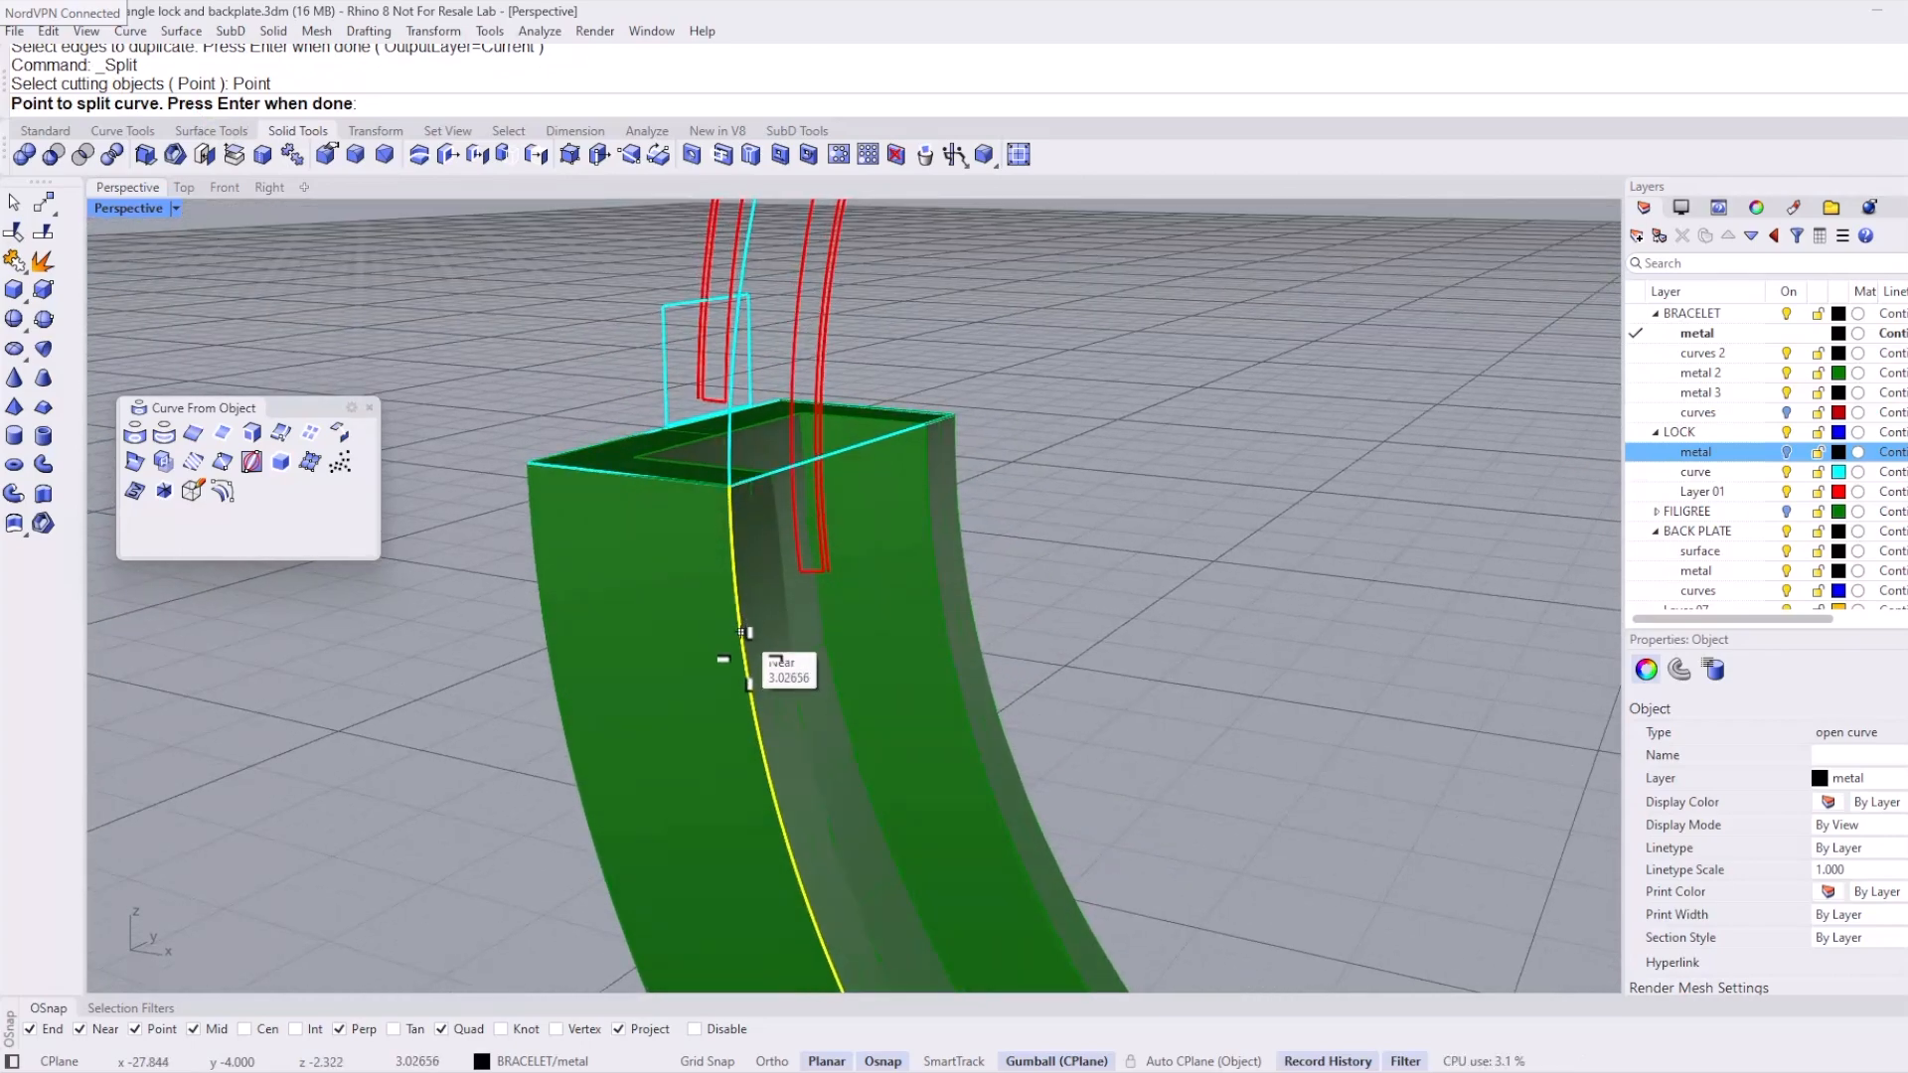
key(Return)
click(756, 678)
click(803, 736)
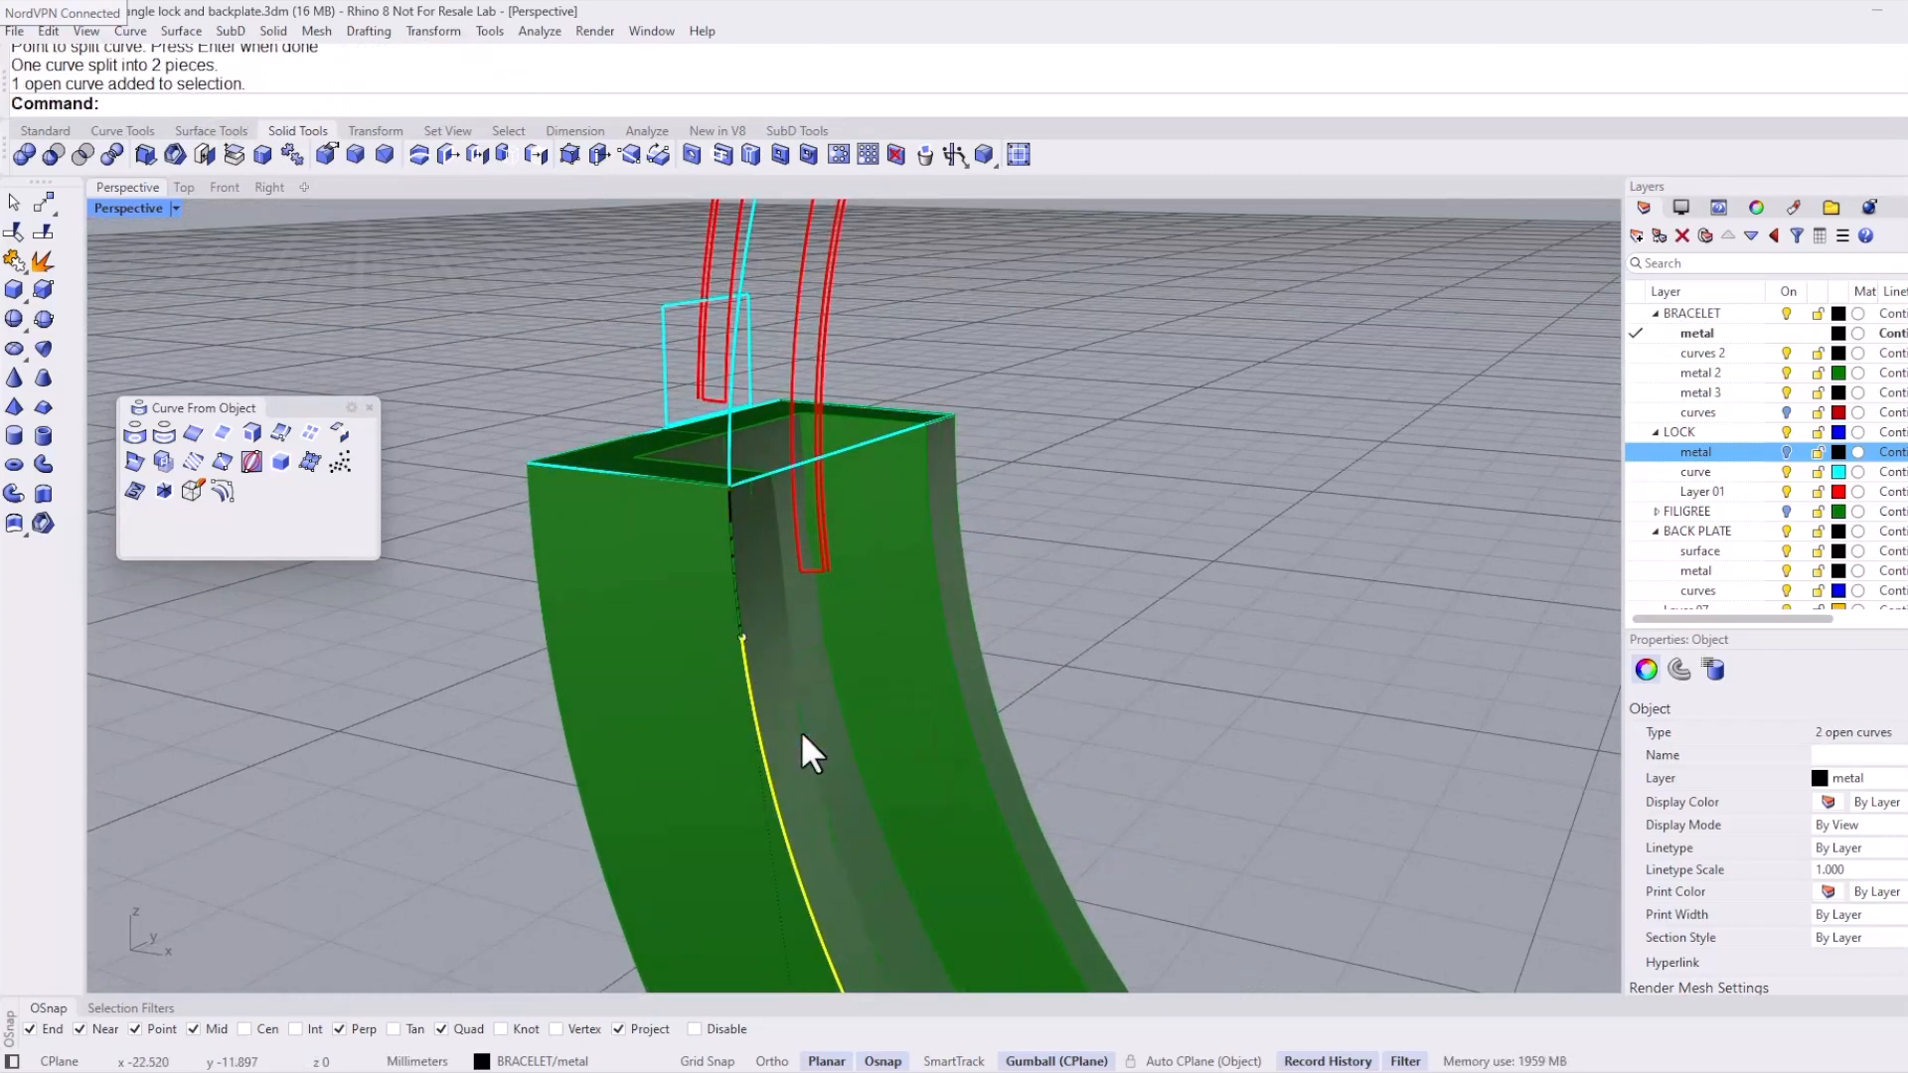
key(Delete)
Step: Sweep the rectangular outline of the bracelet's open end along the short split edge curve with a one-rail sweep
right_drag(801, 731, 766, 610)
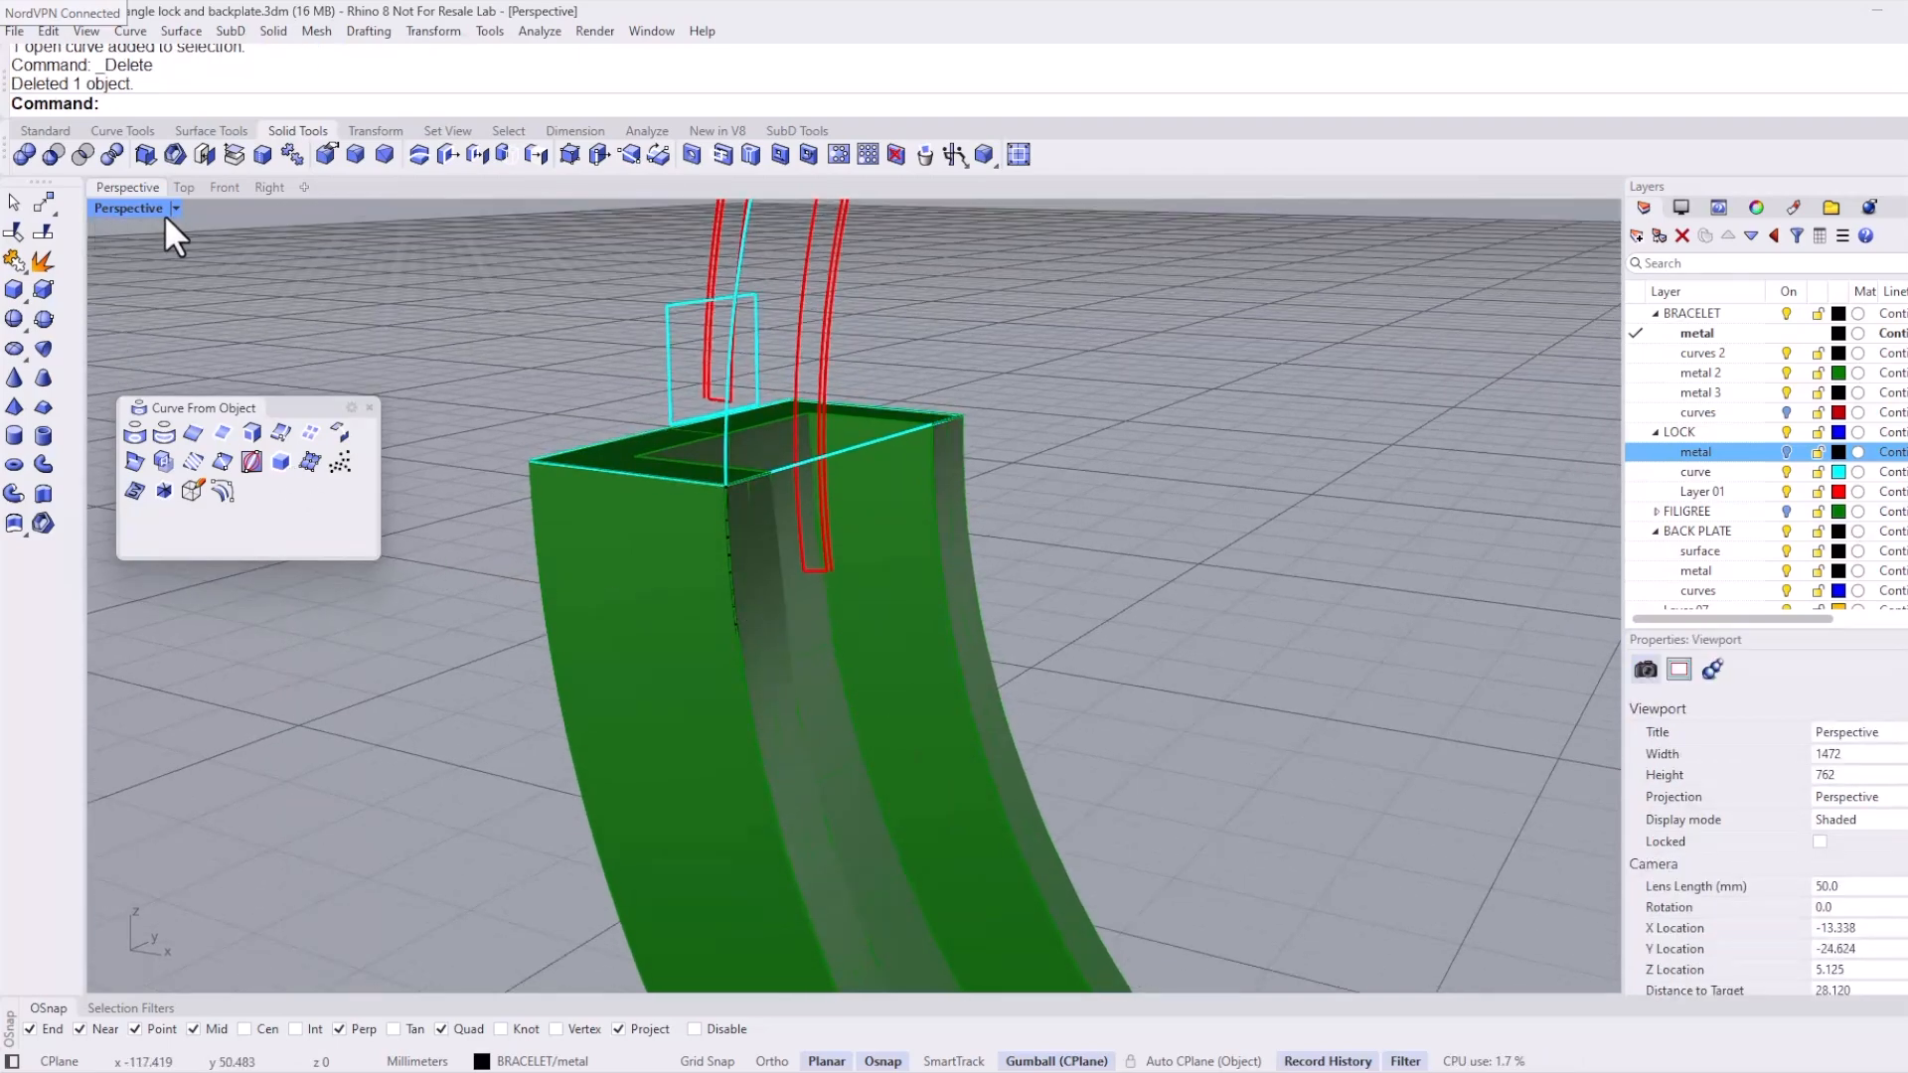
right_drag(556, 467, 586, 536)
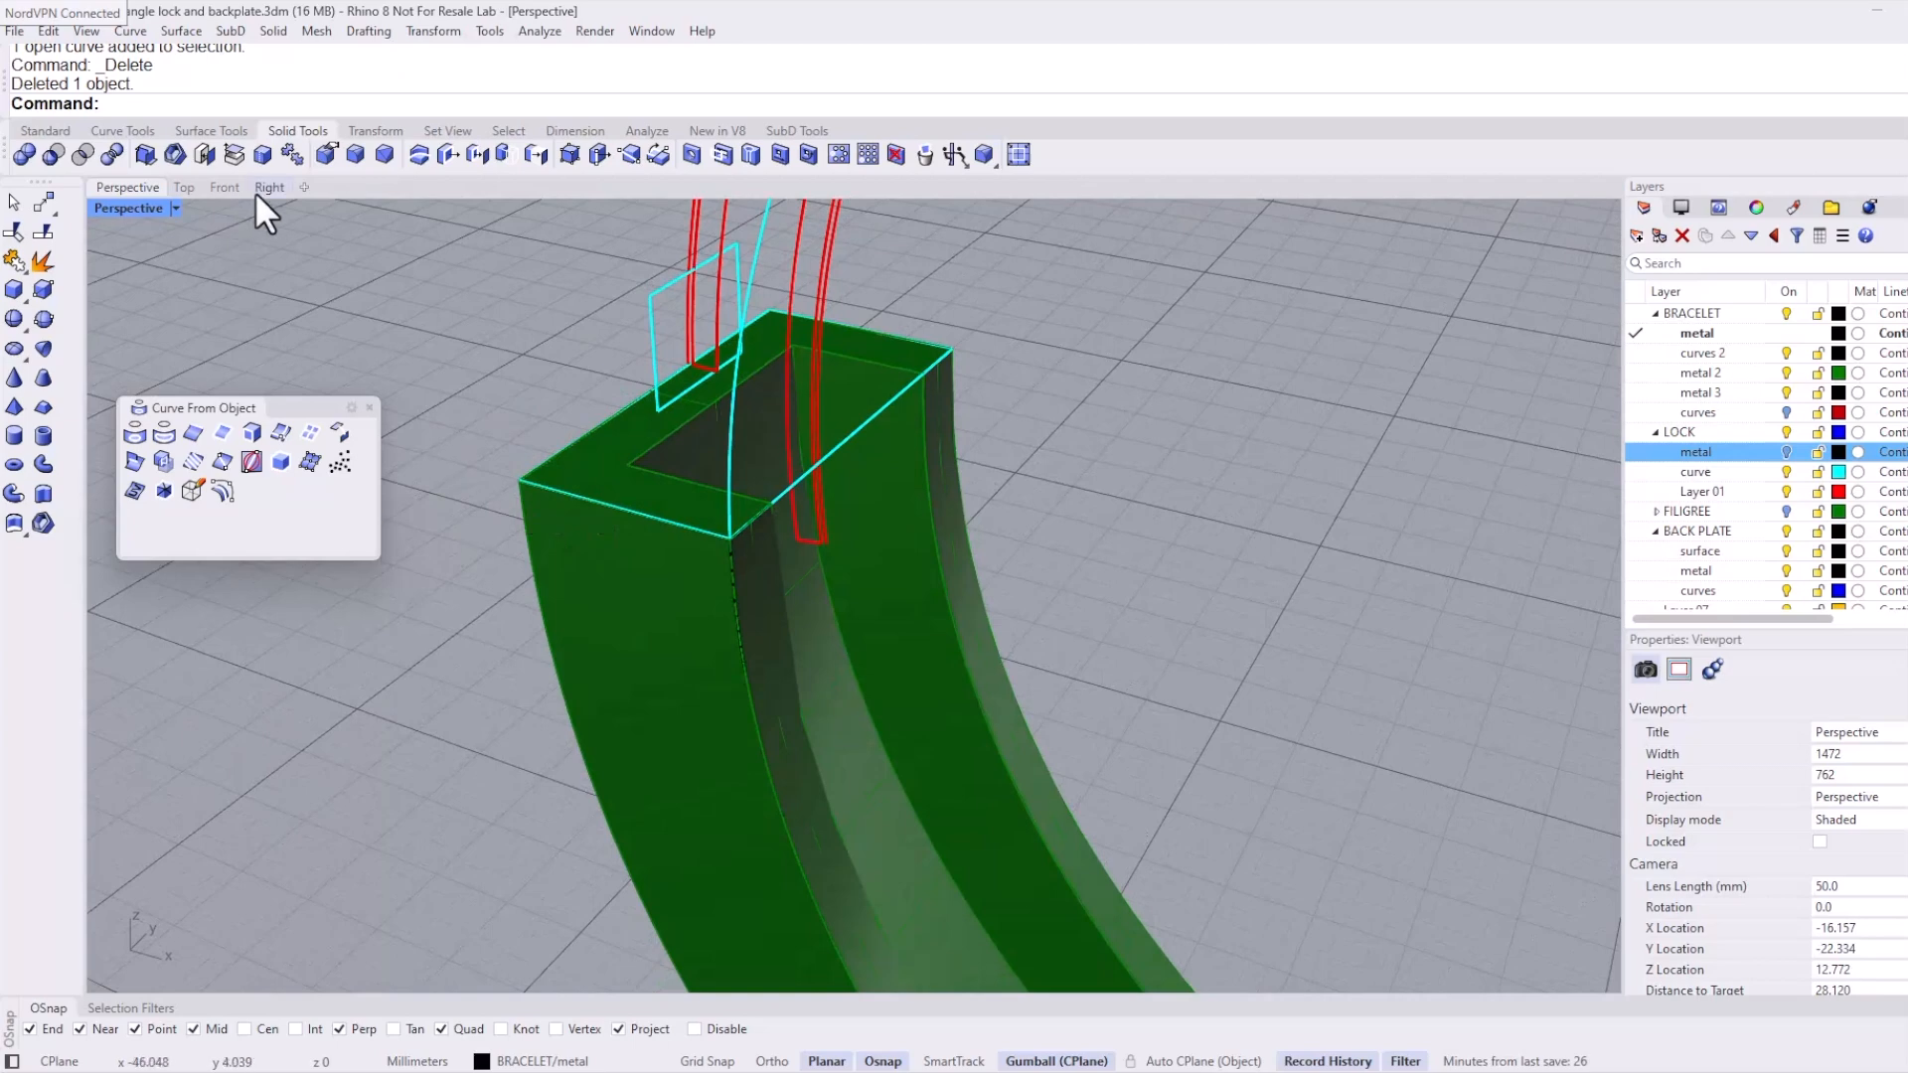
click(205, 134)
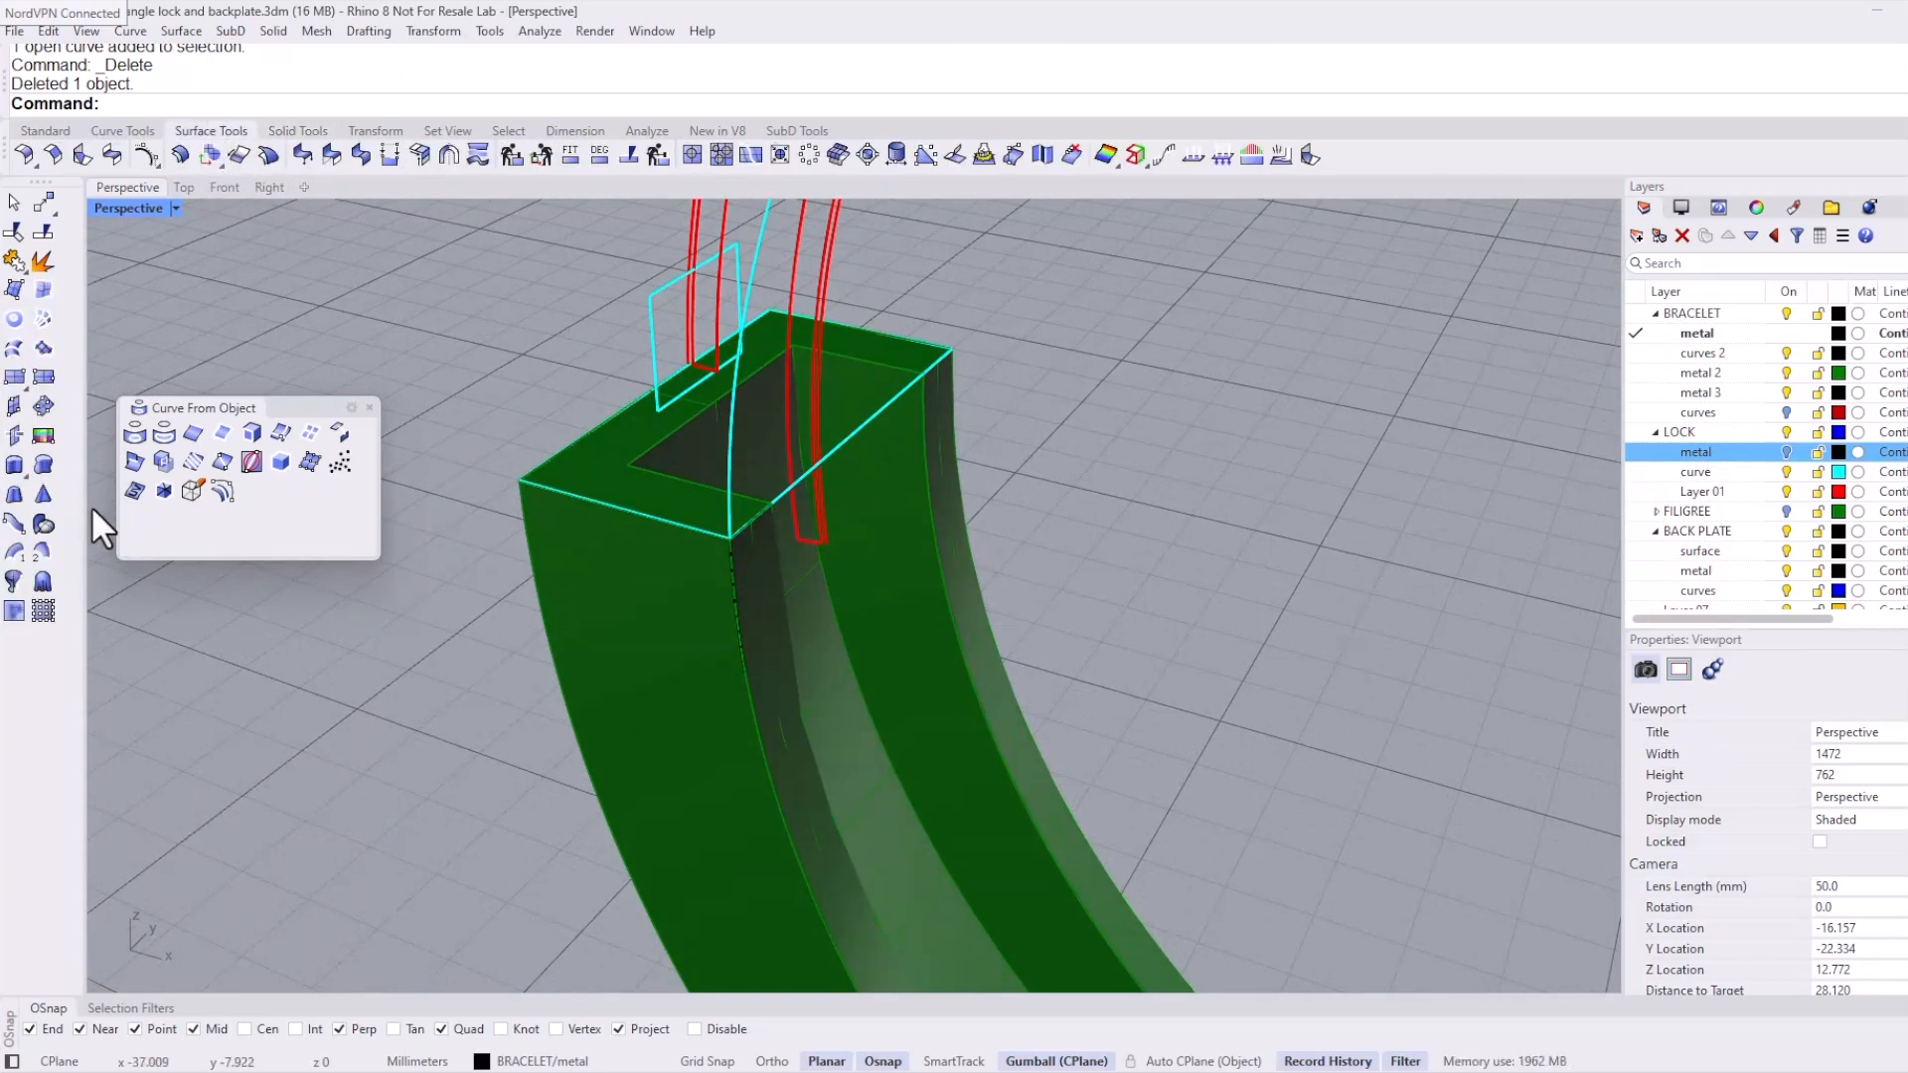
click(41, 553)
click(731, 587)
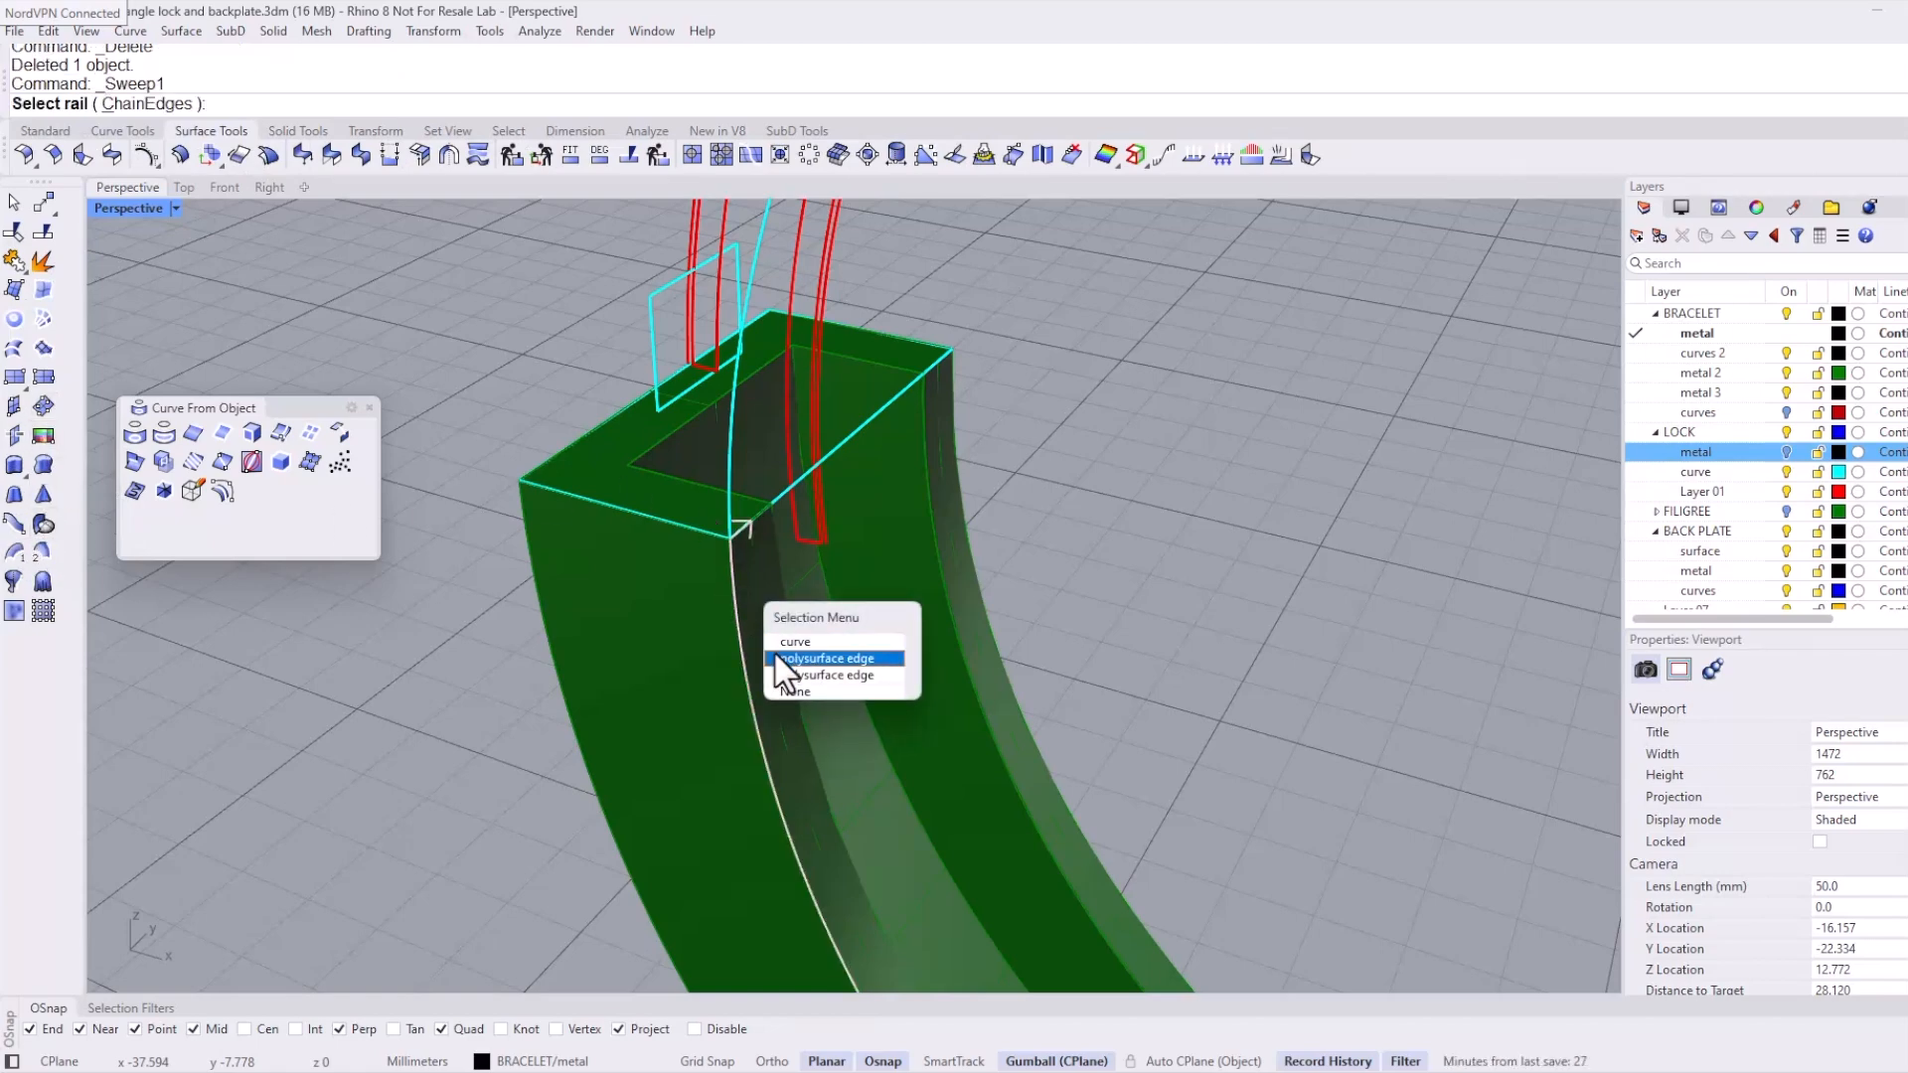
click(785, 641)
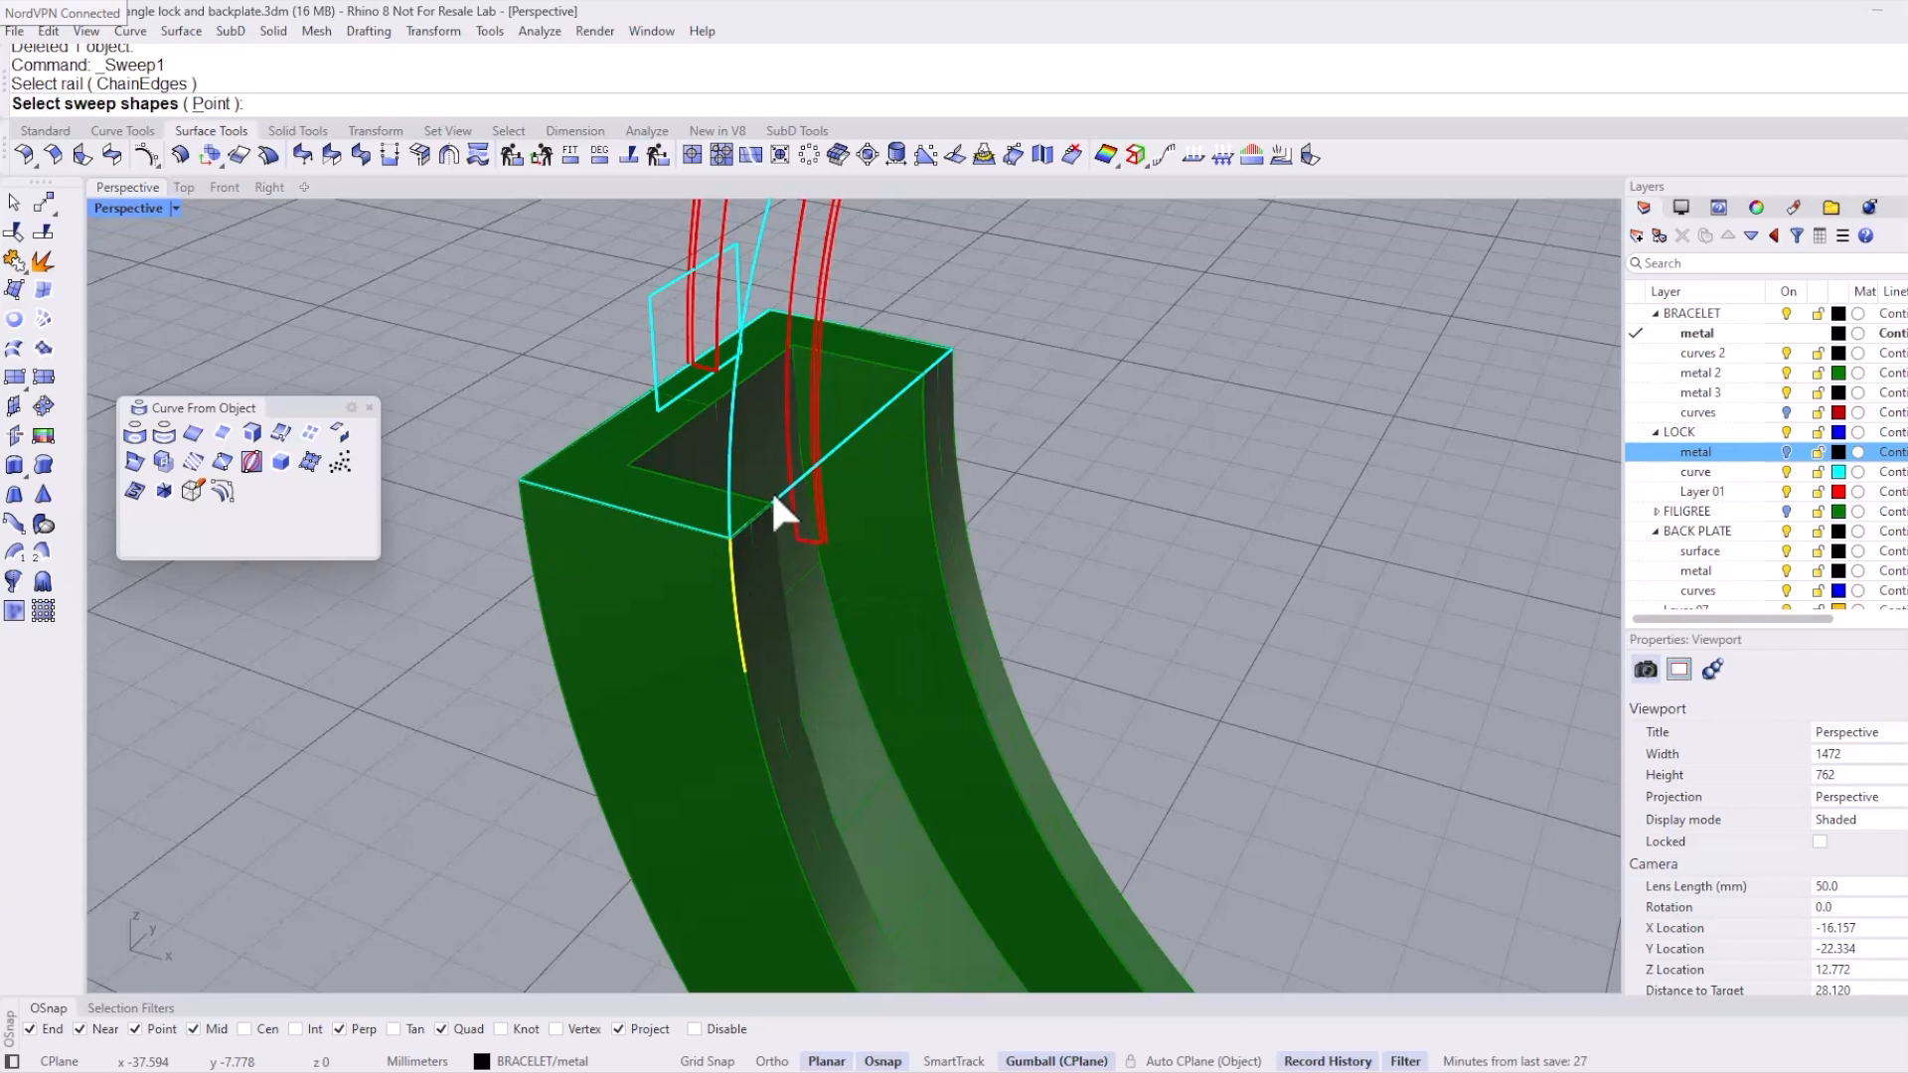
click(773, 488)
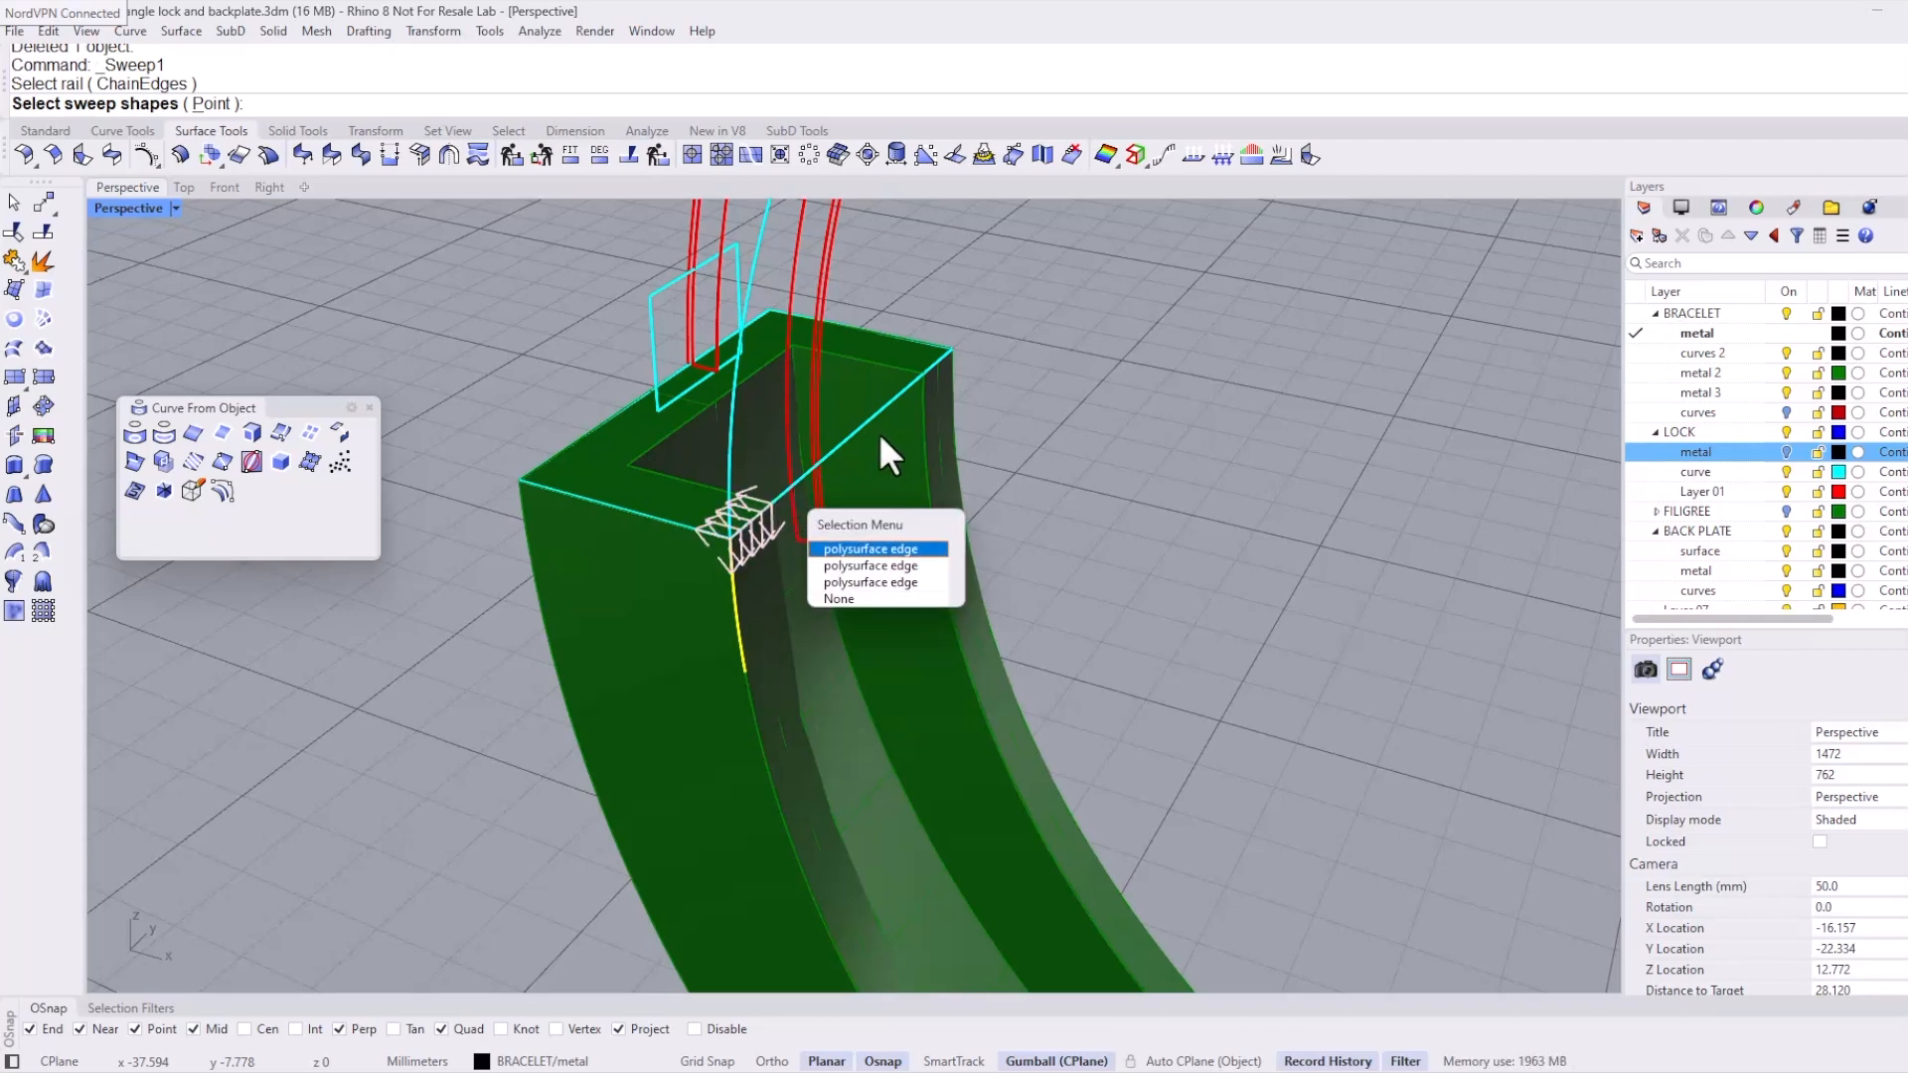
key(Return)
key(Return)
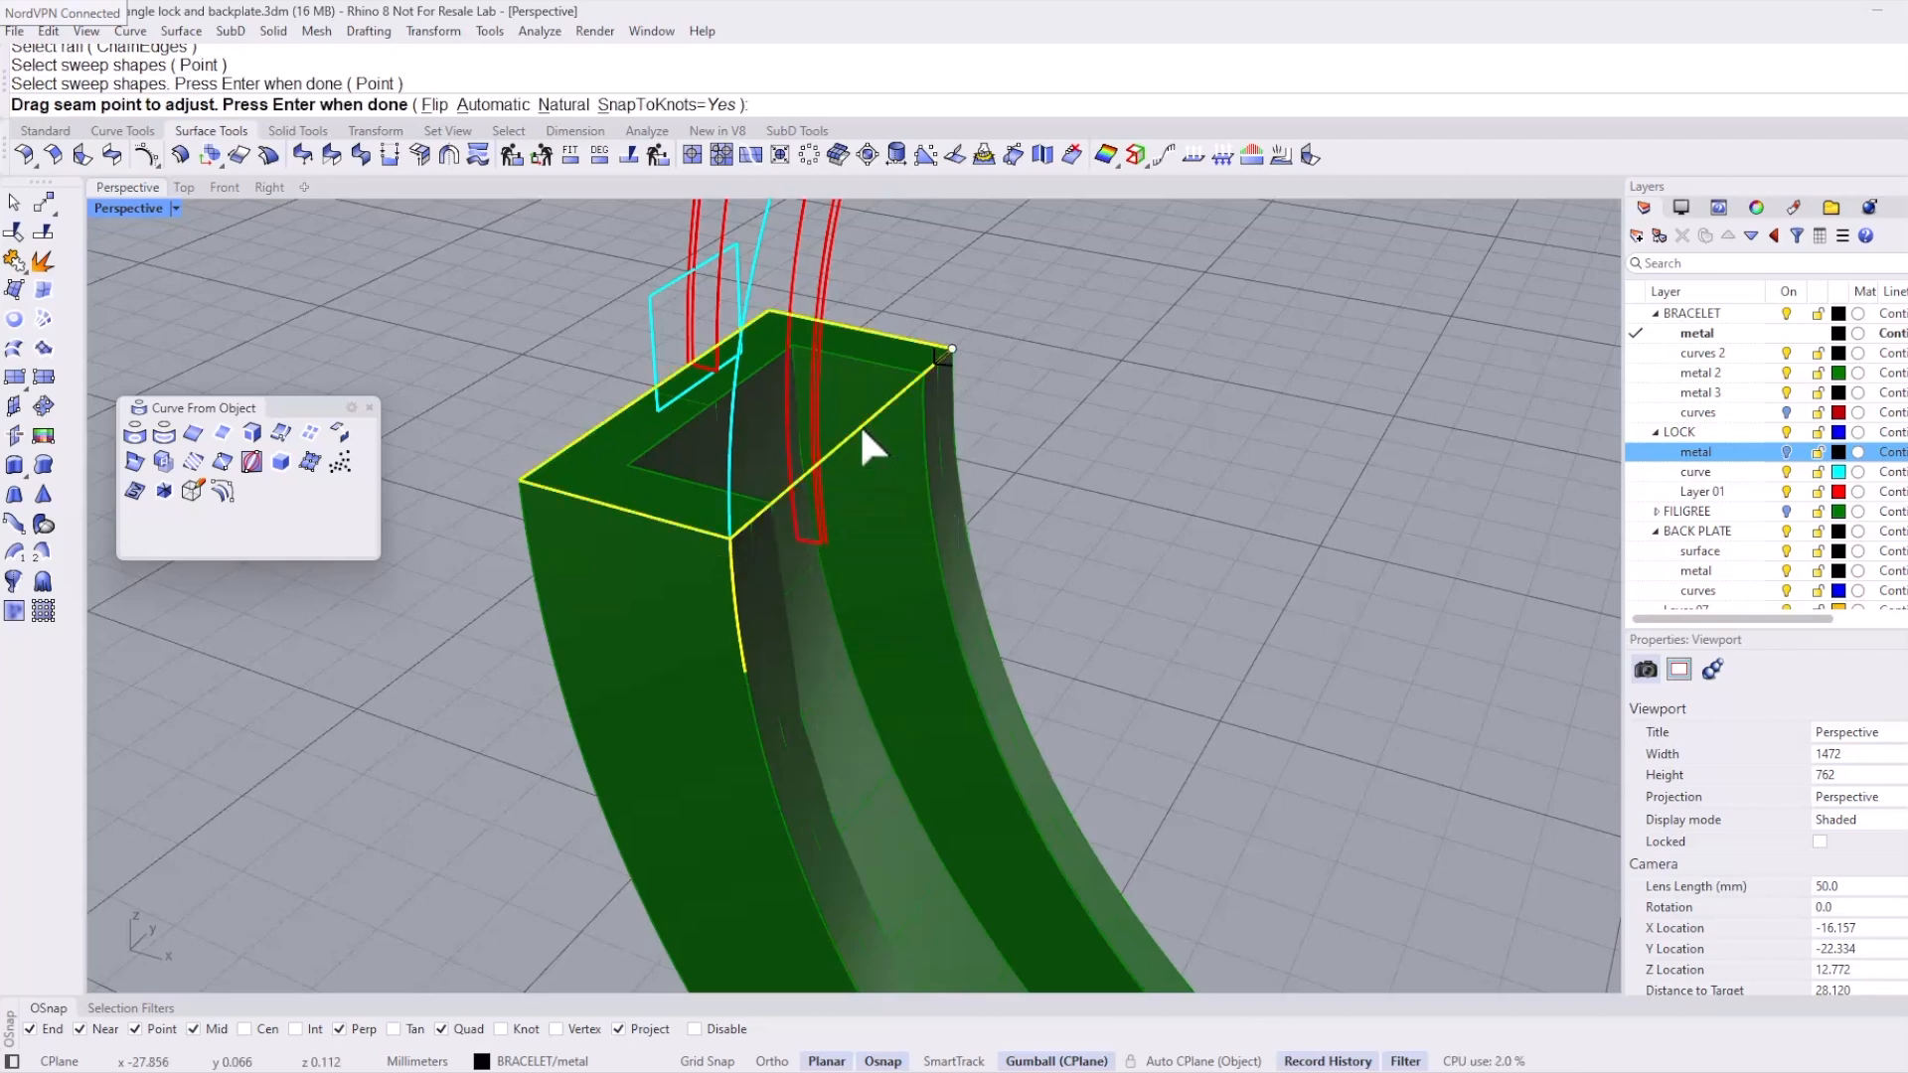
key(Return)
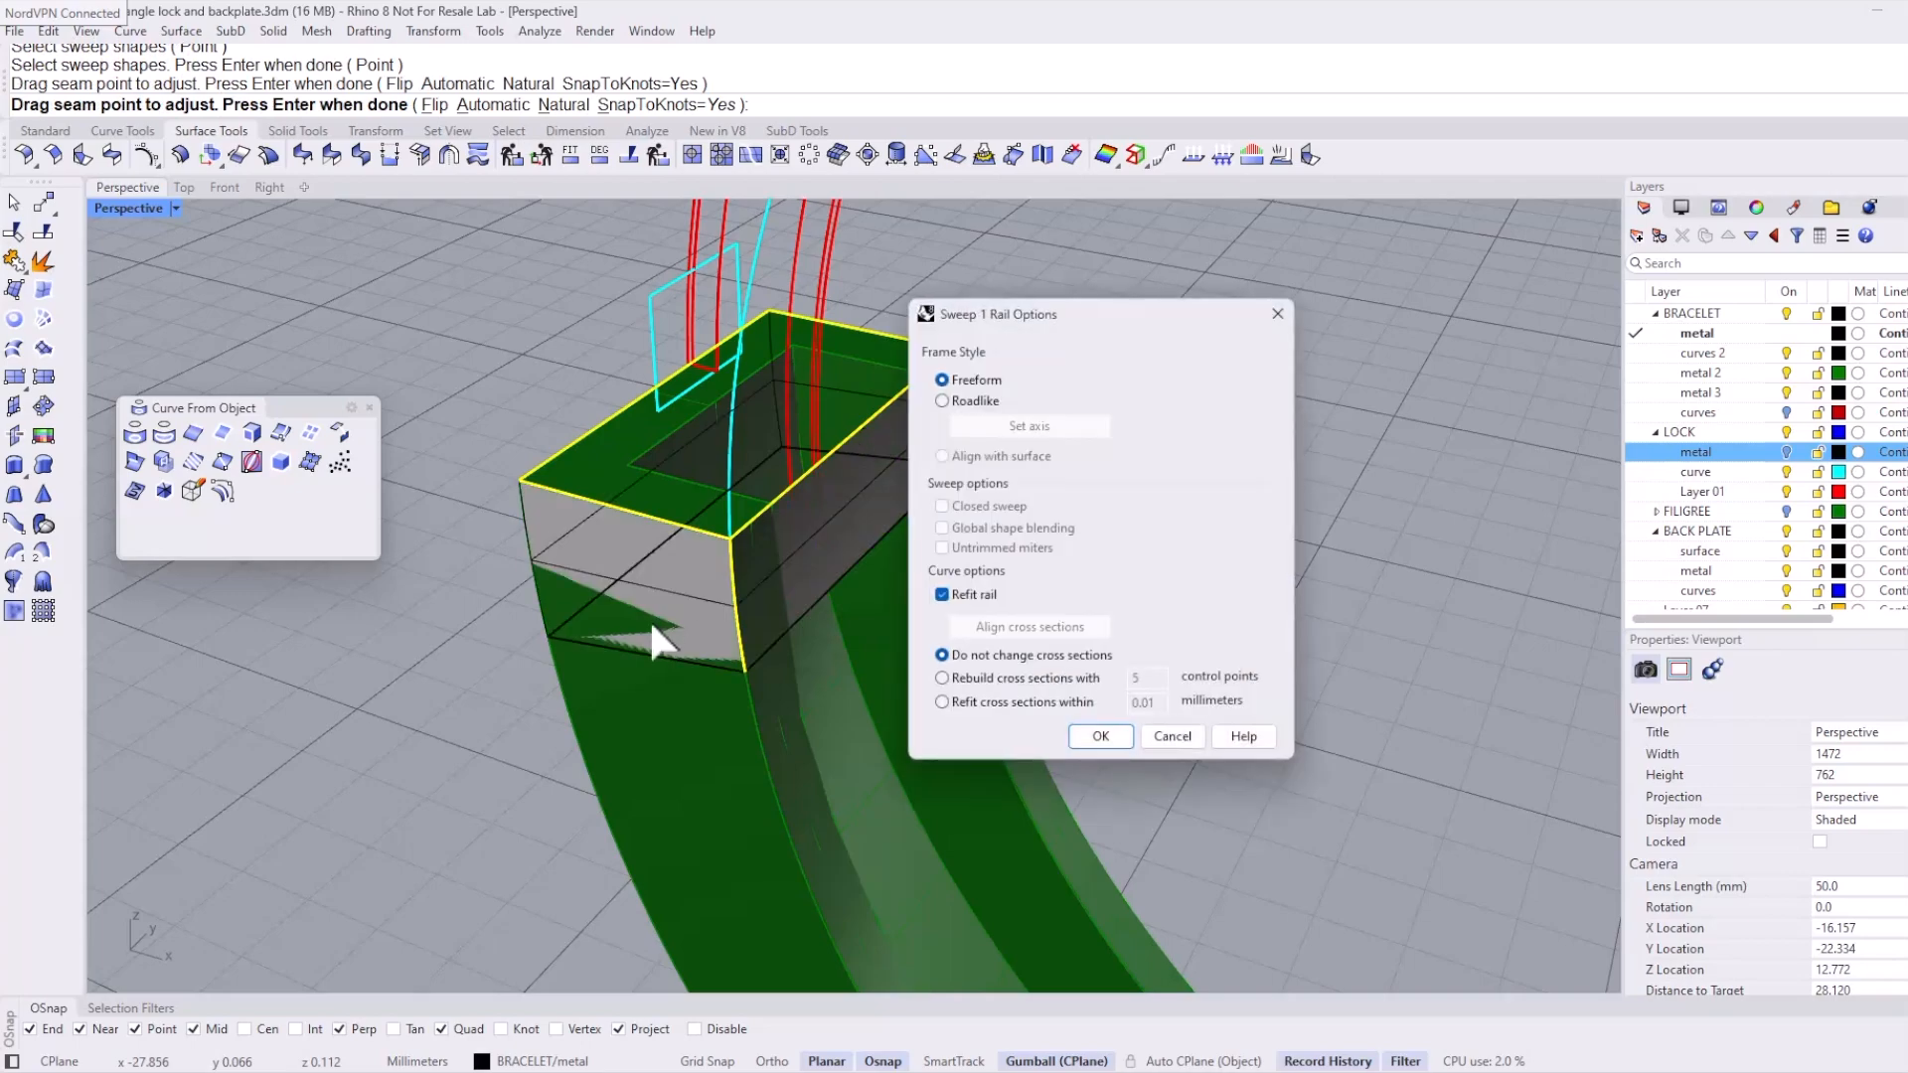
click(1102, 737)
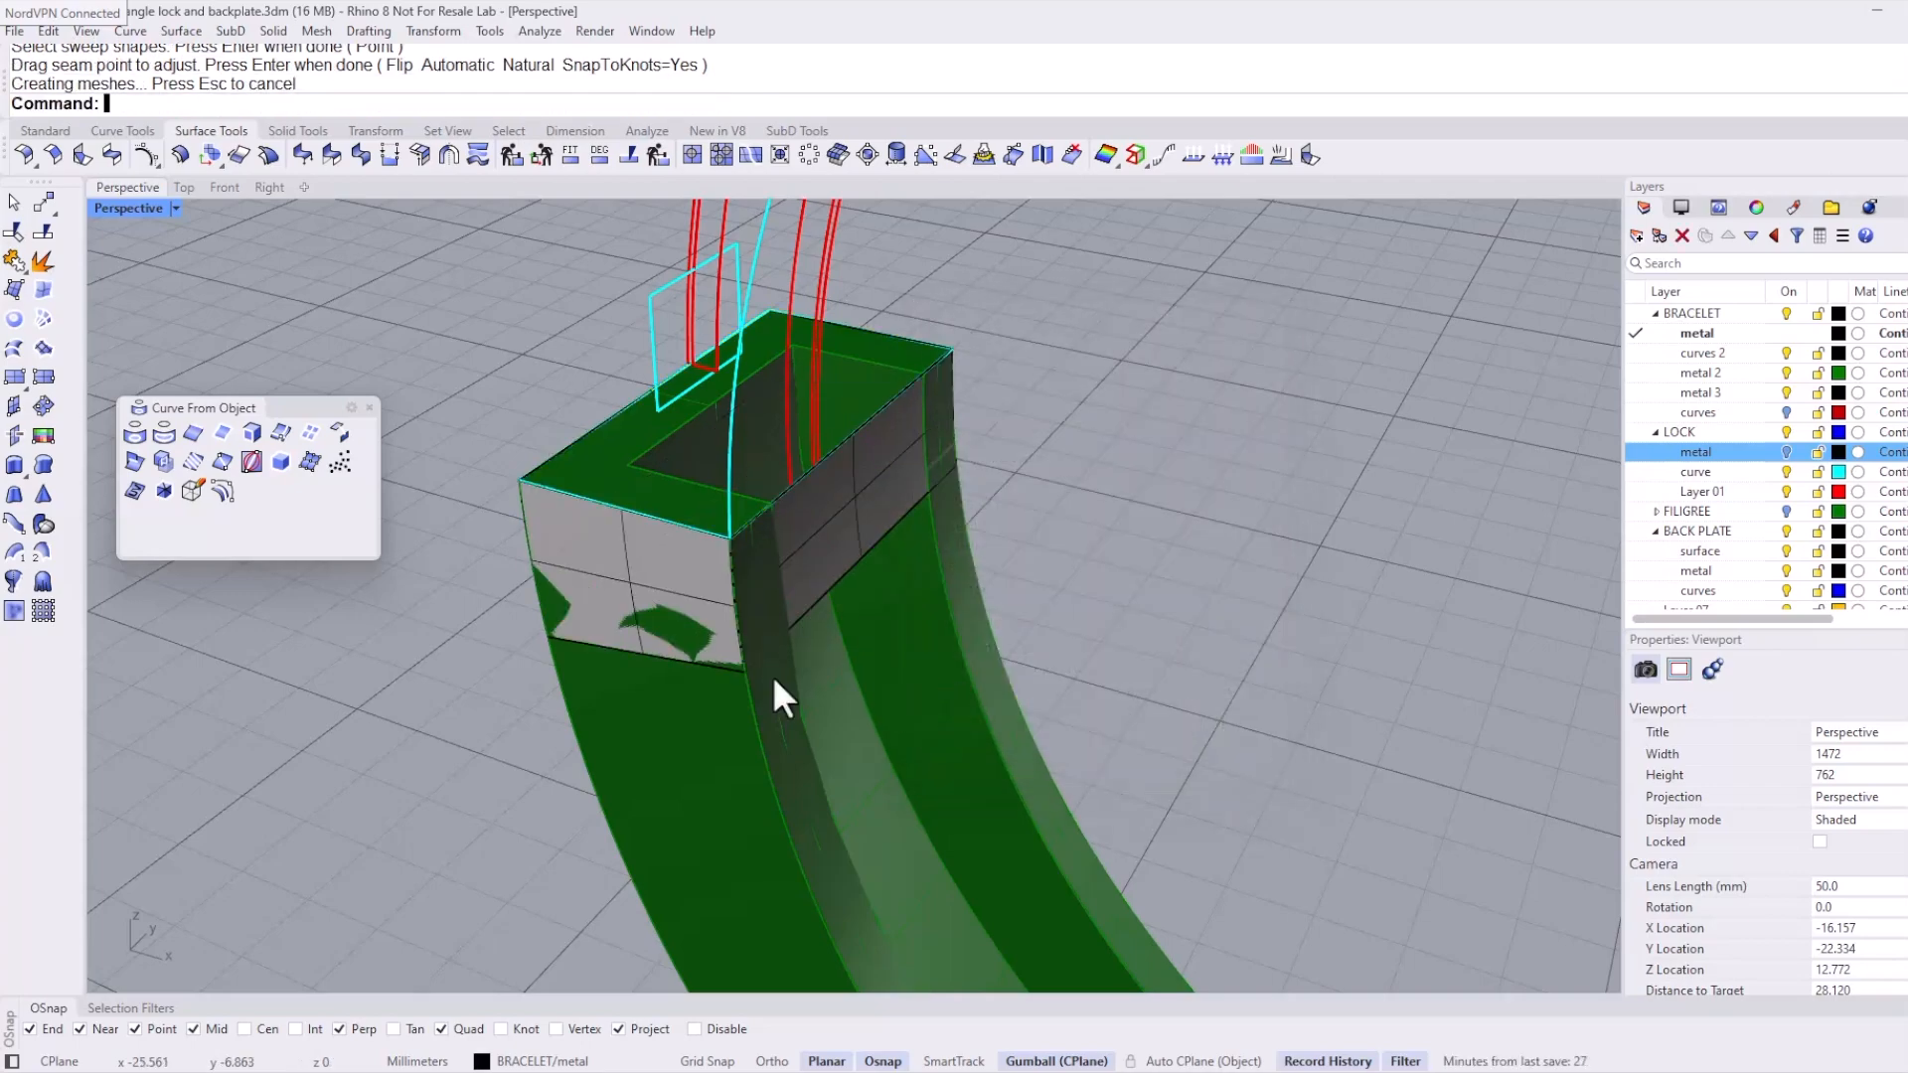
Step: Cap the open swept block at the bracelet's end into a closed solid
right_drag(772, 677, 724, 664)
click(903, 529)
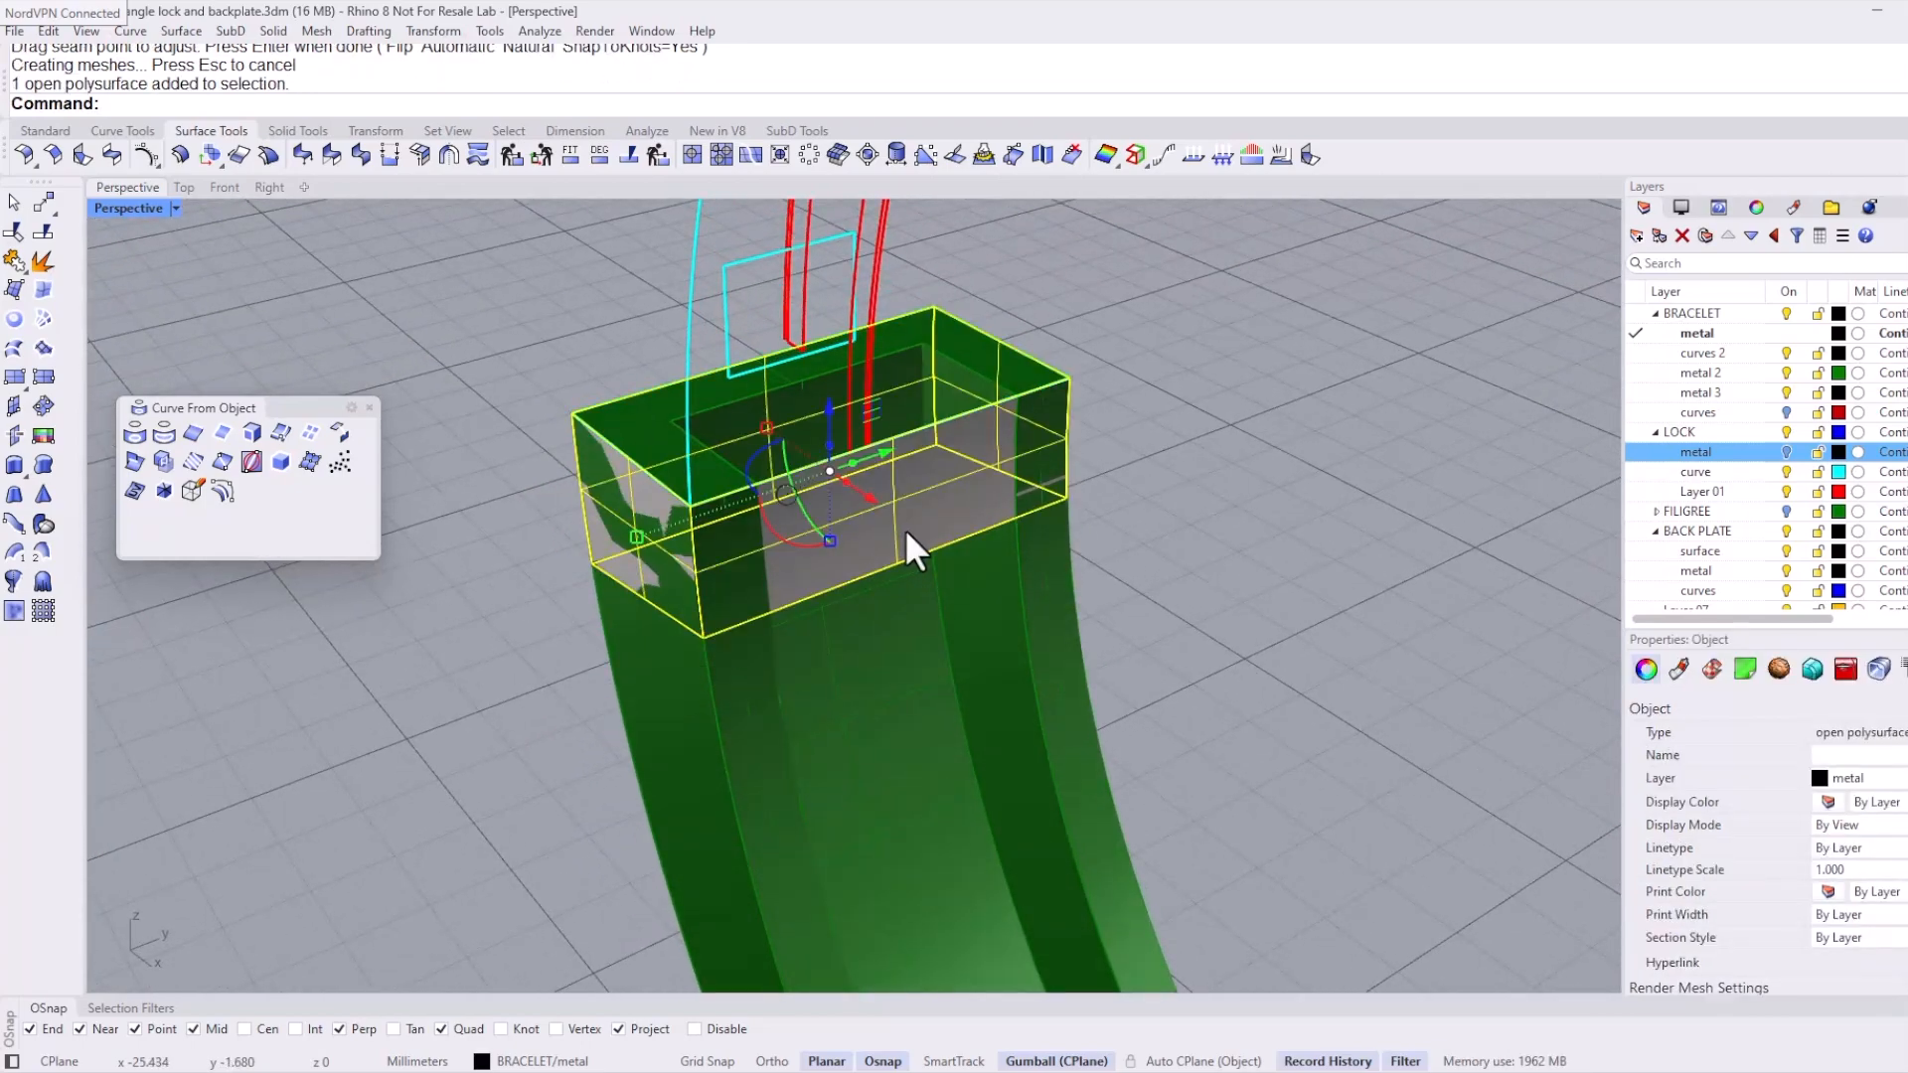
text(Cap)
key(Return)
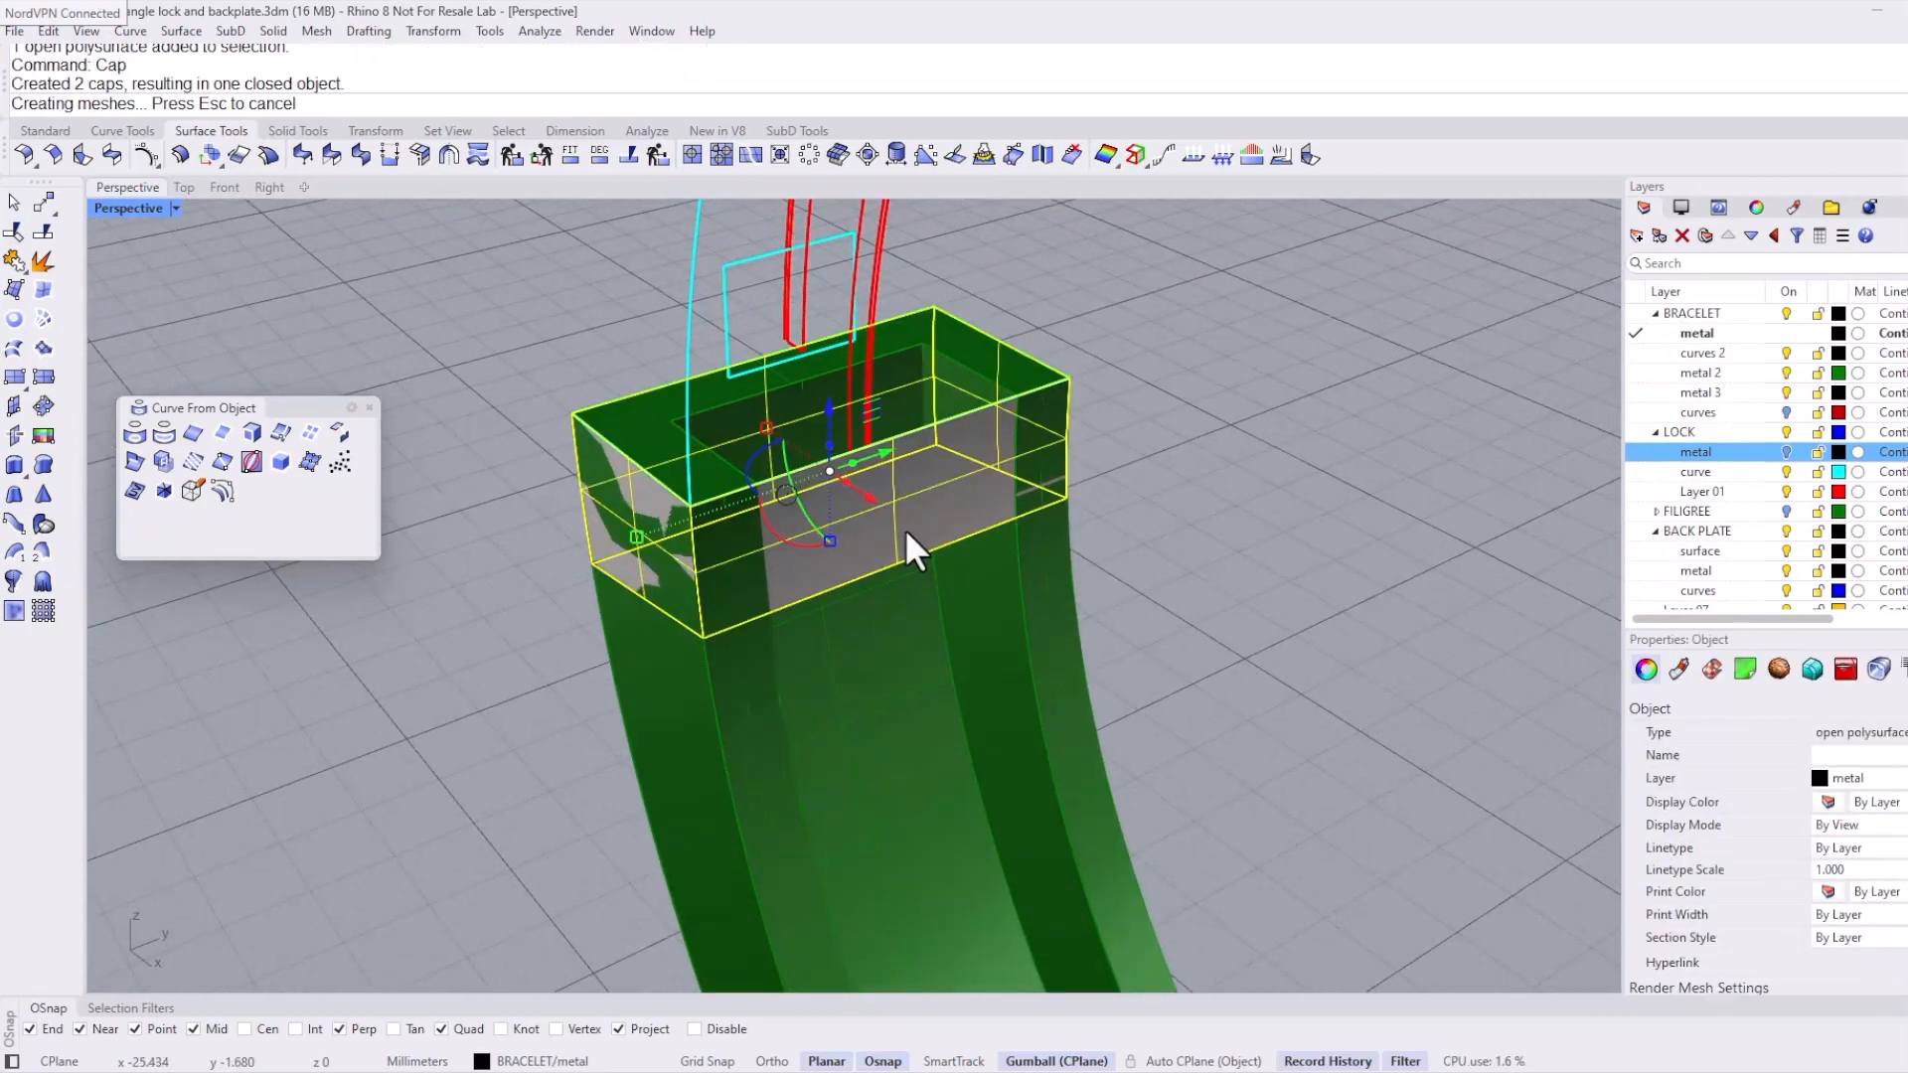
key(ctrl+z)
key(ctrl+y)
Step: Boolean-union the capped block with the green bracelet body, with DeleteInput set to Yes
click(298, 130)
click(25, 154)
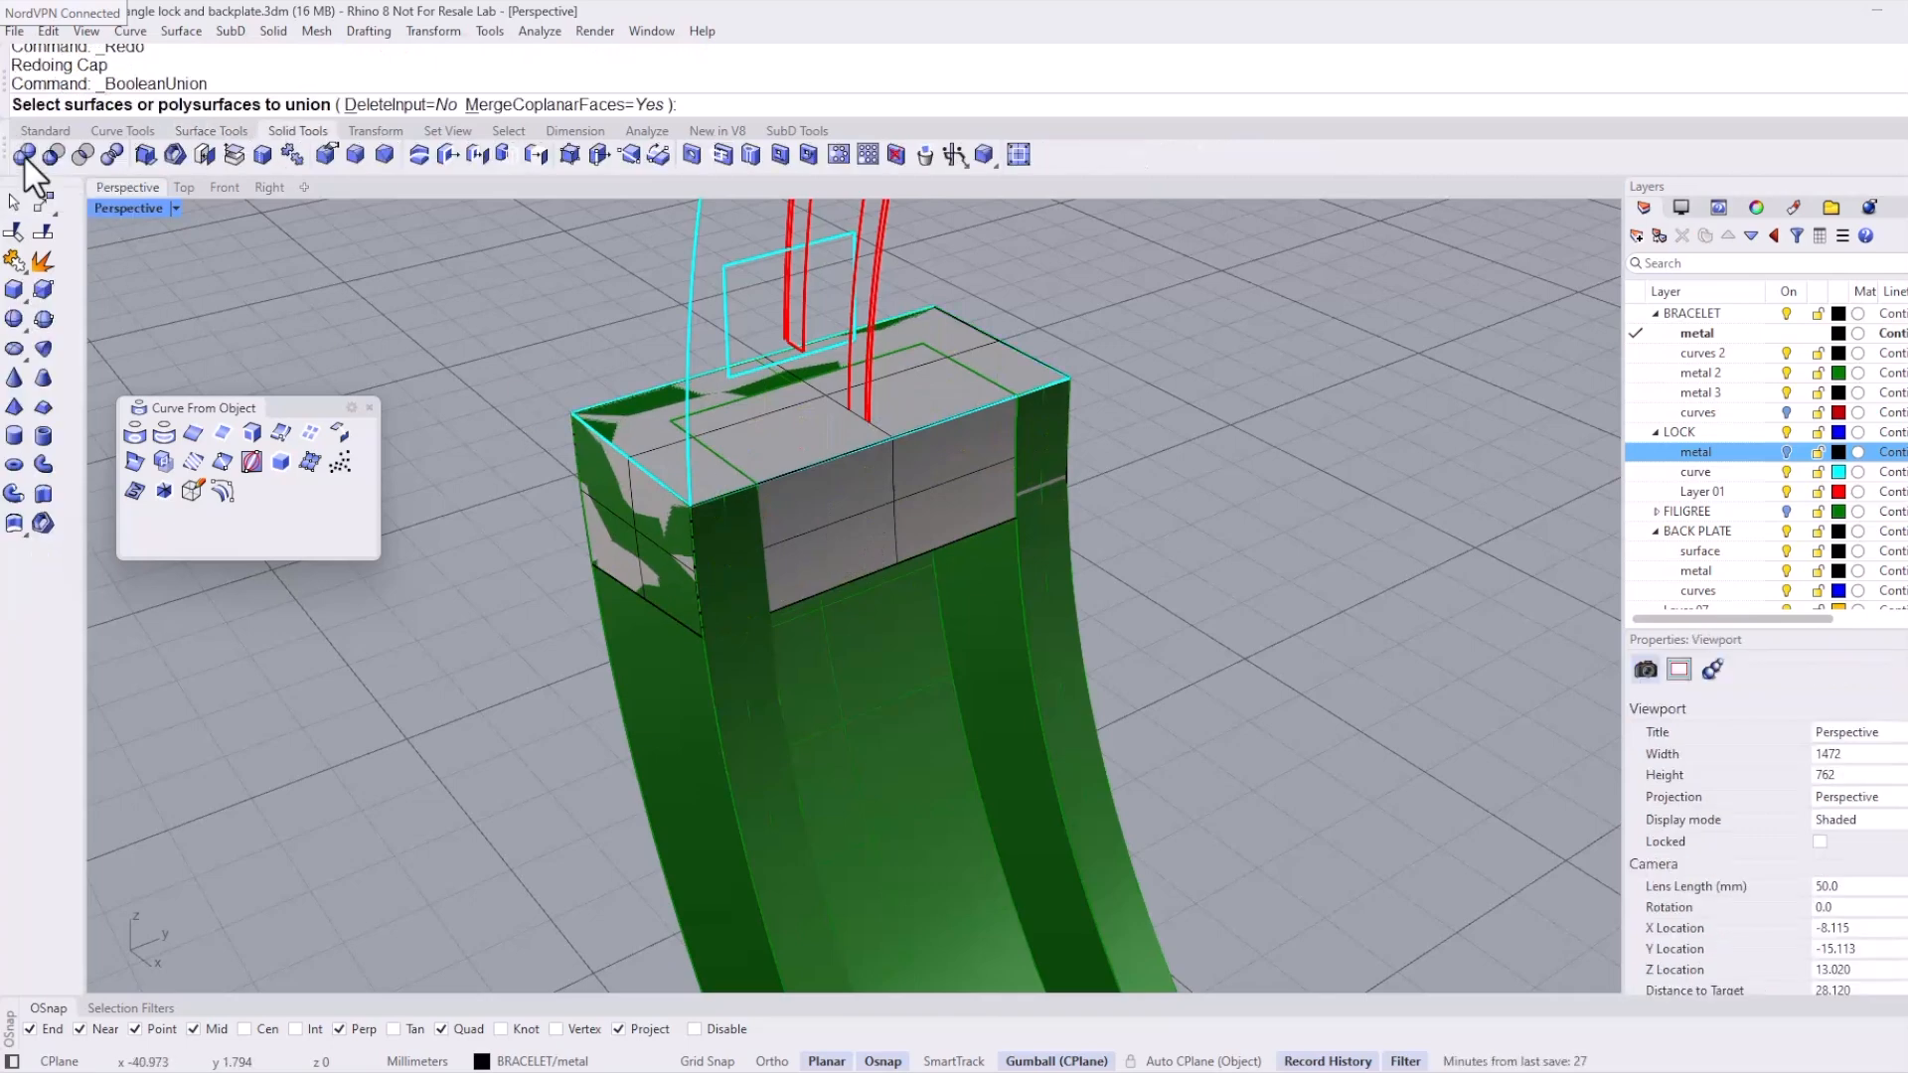
click(421, 108)
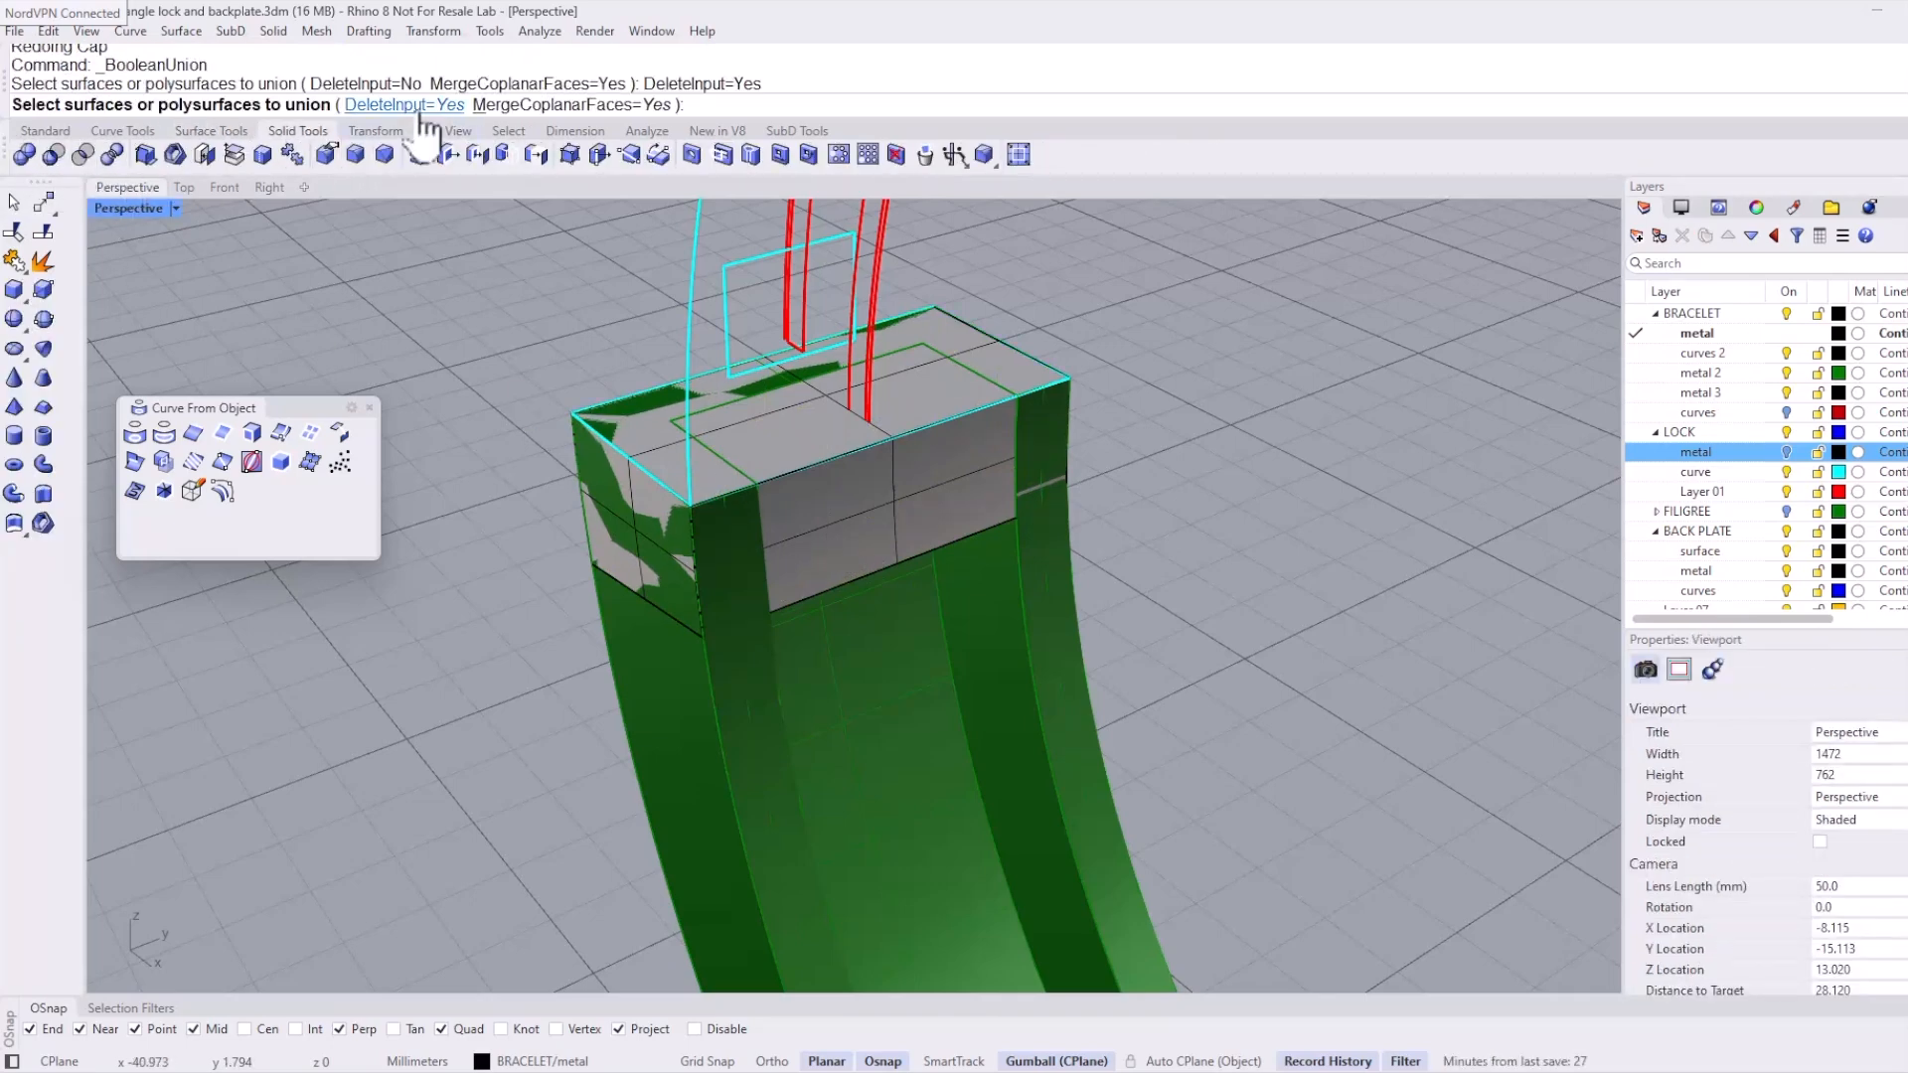
click(754, 702)
click(795, 521)
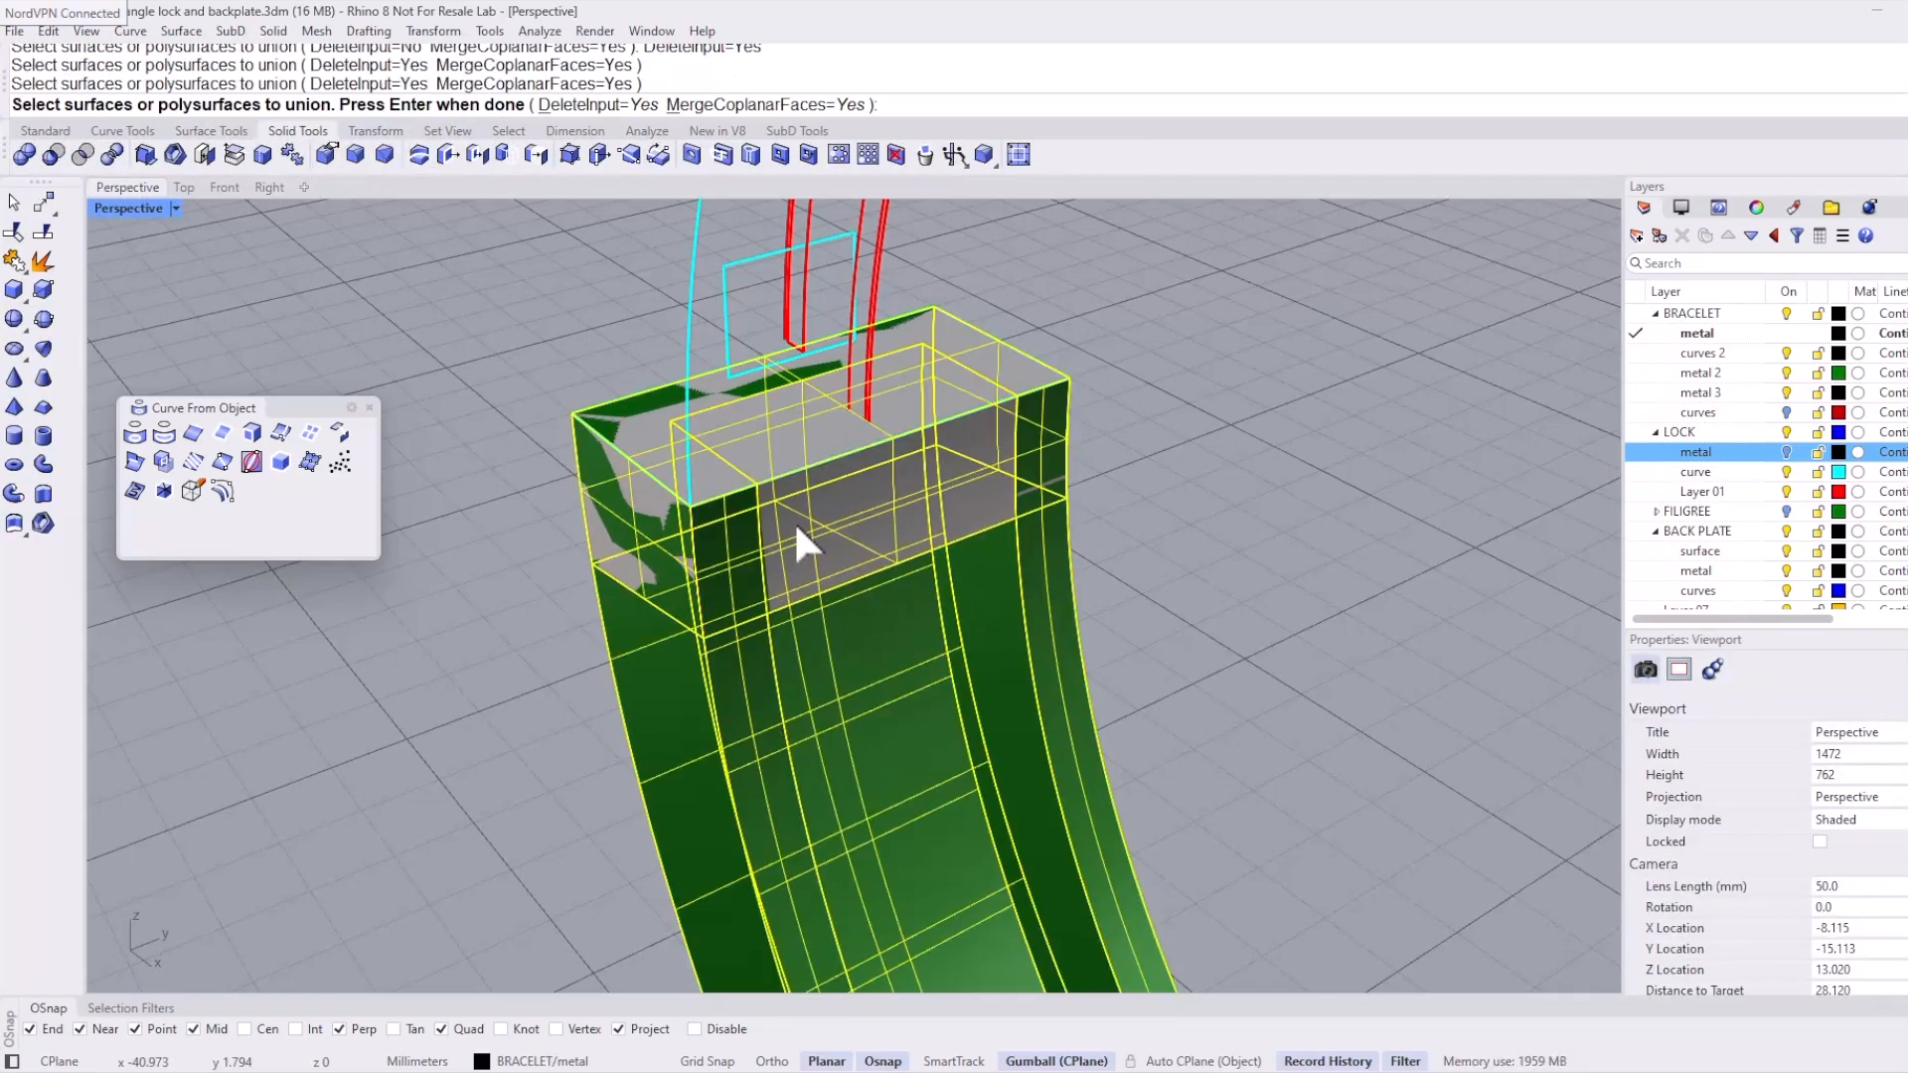
key(Return)
scroll(795, 521, down, 4)
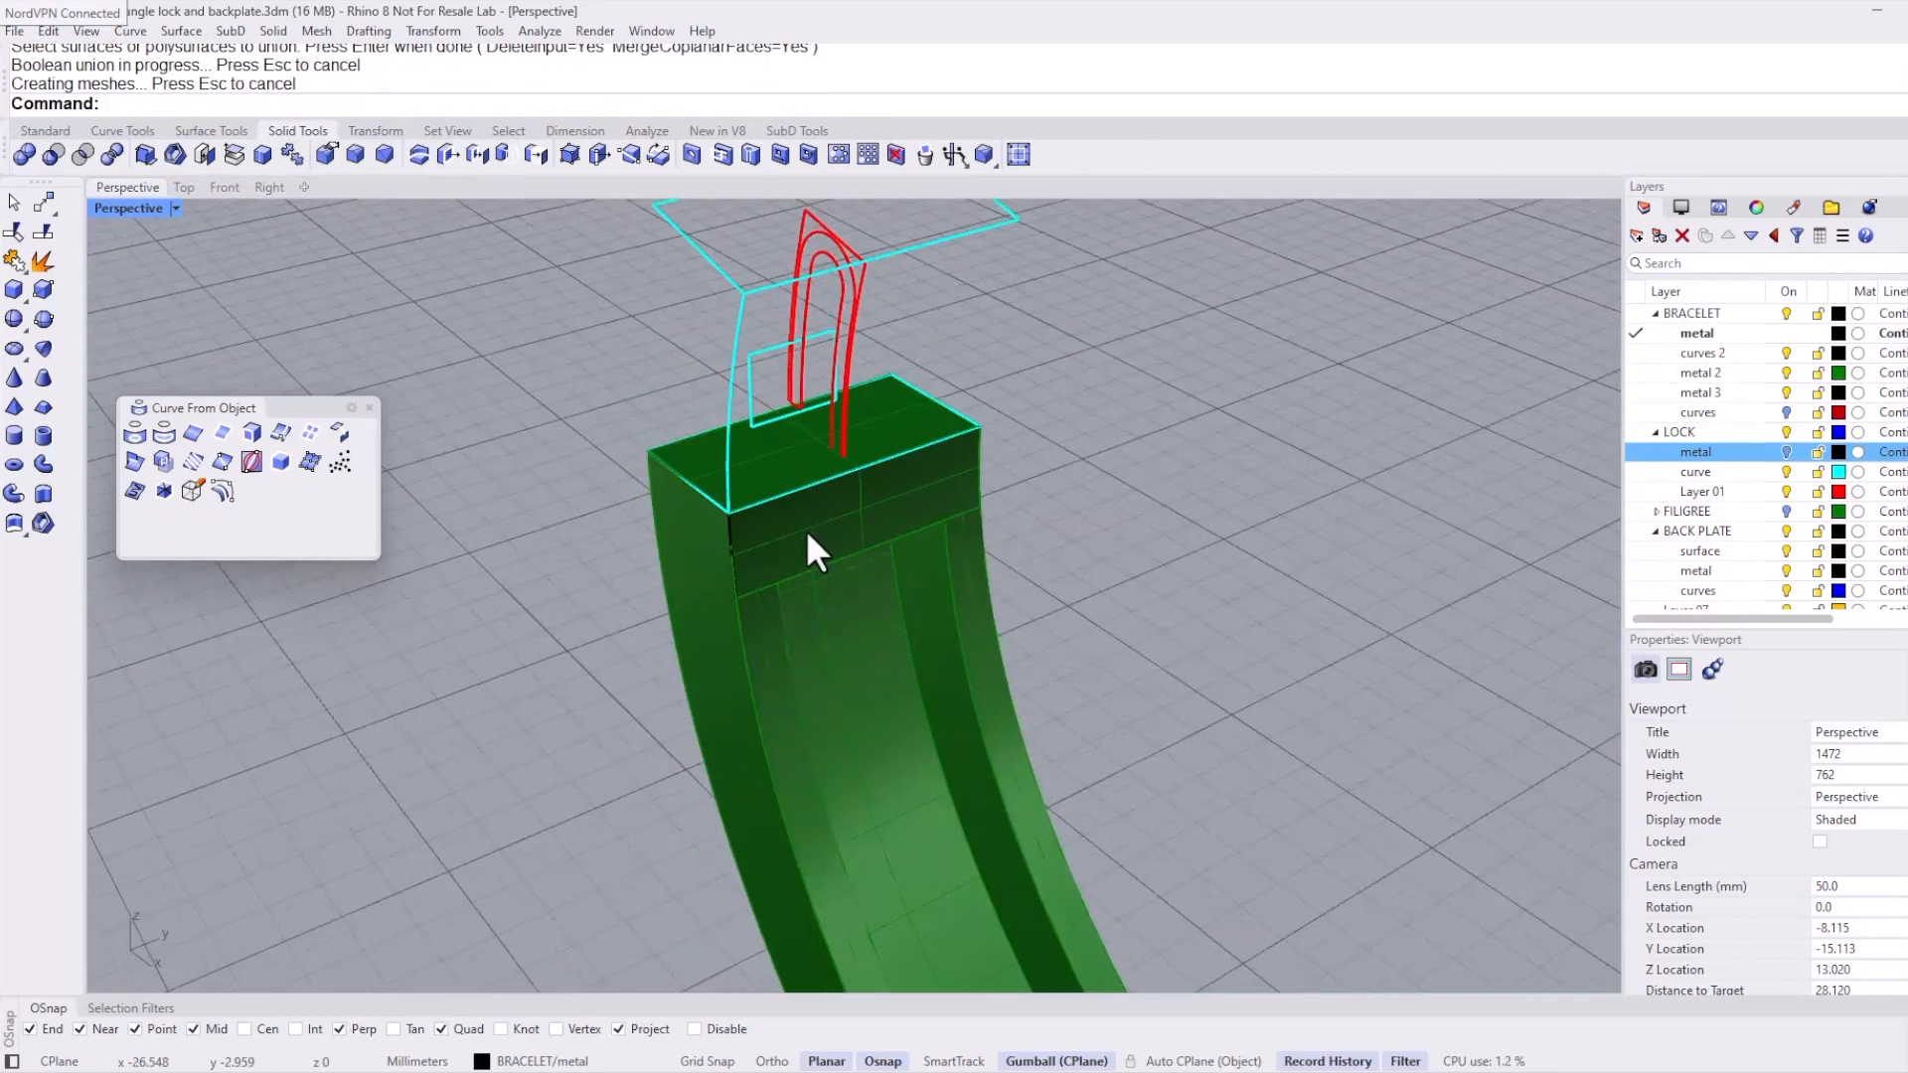
right_drag(807, 529, 888, 530)
Step: Turn off the LOCK curve sublayer, turn on the LOCK metal sublayer, and display the Perspective view in wireframe
click(1786, 472)
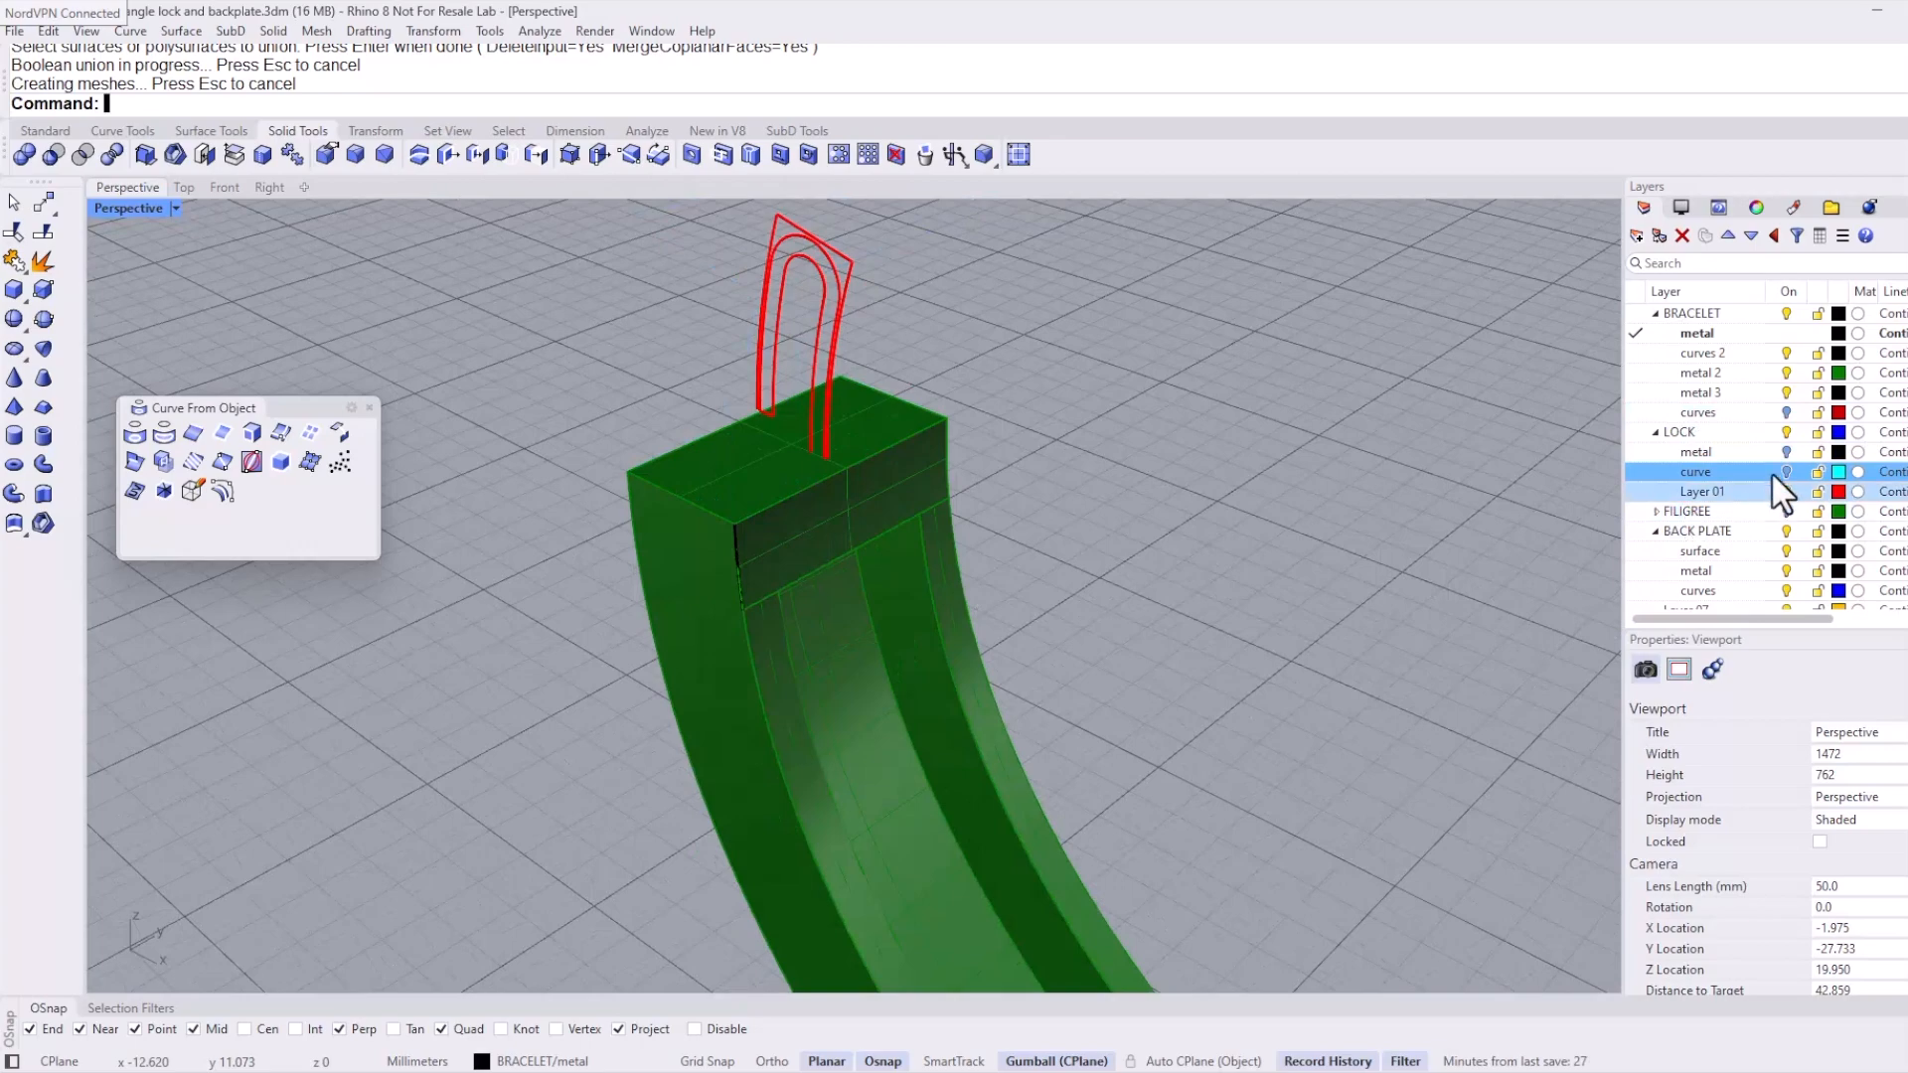
click(1786, 453)
right_drag(908, 588, 1002, 439)
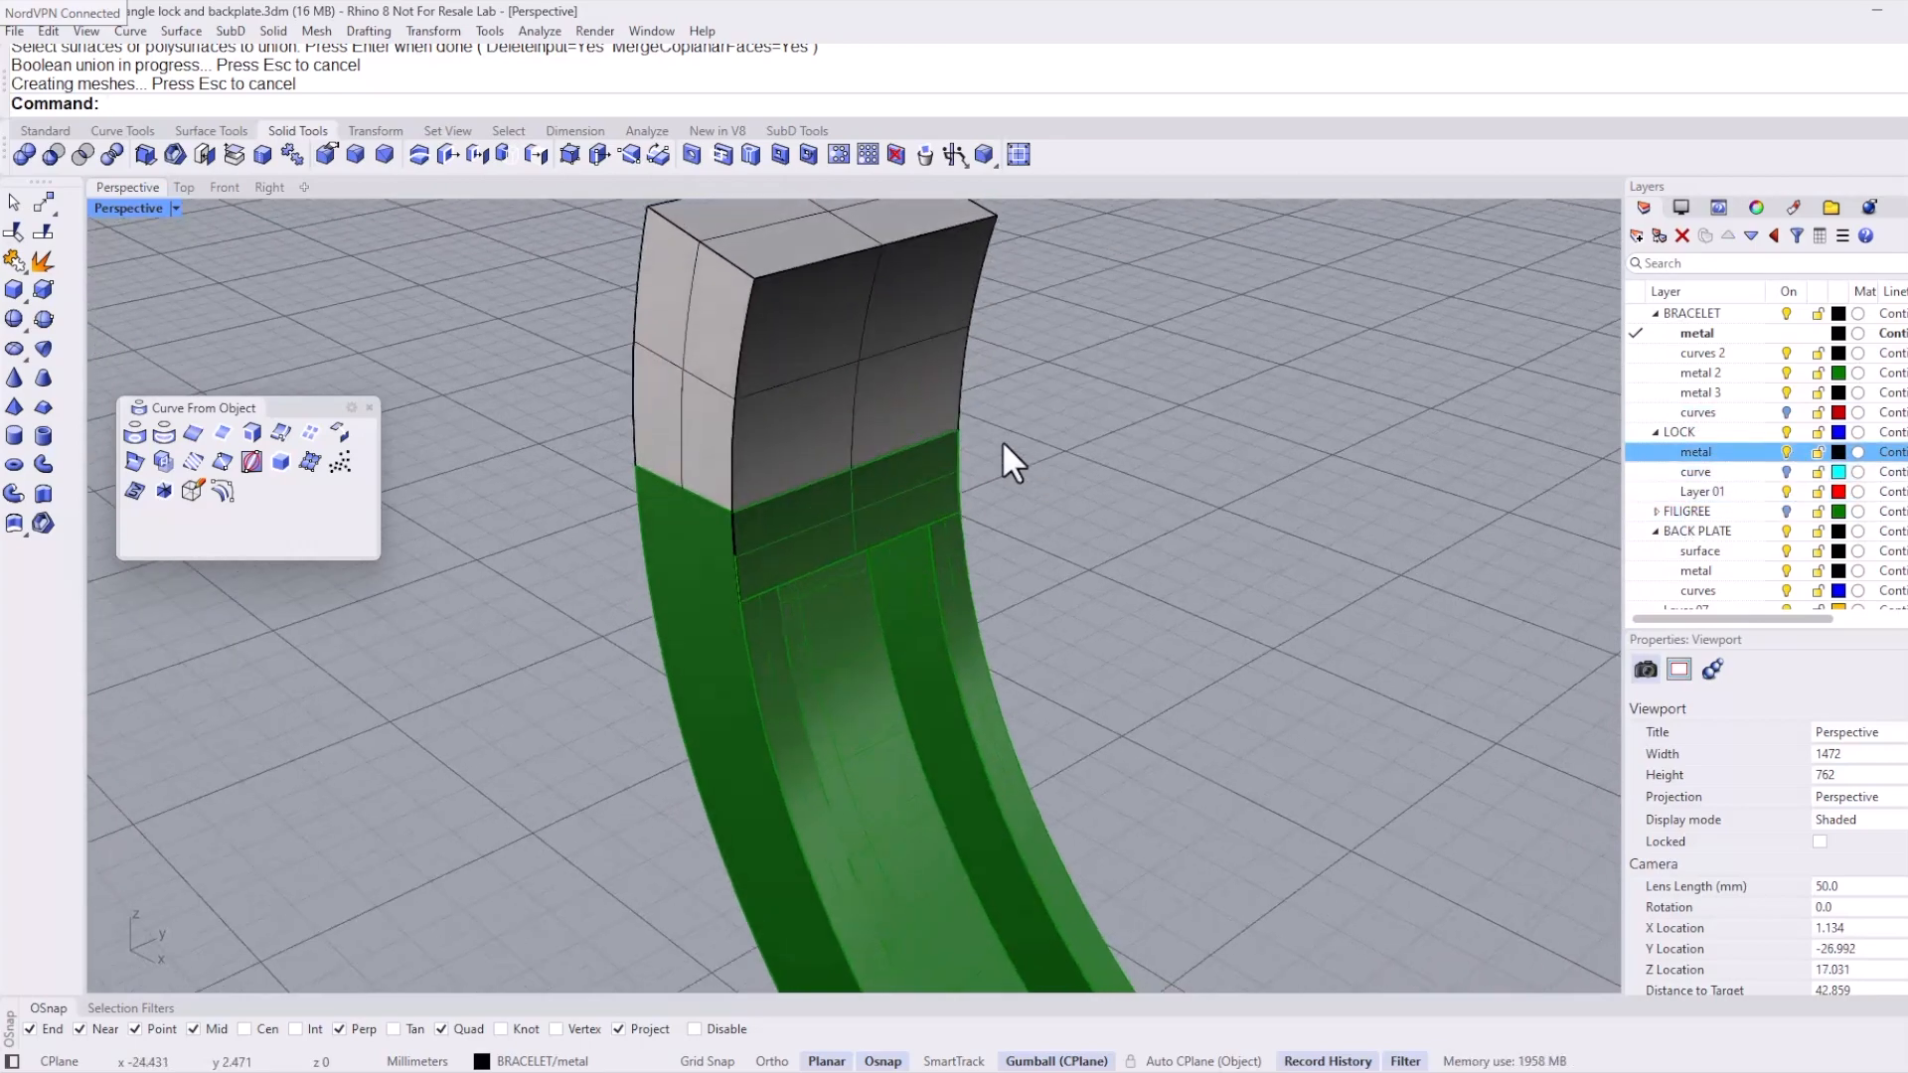
click(916, 267)
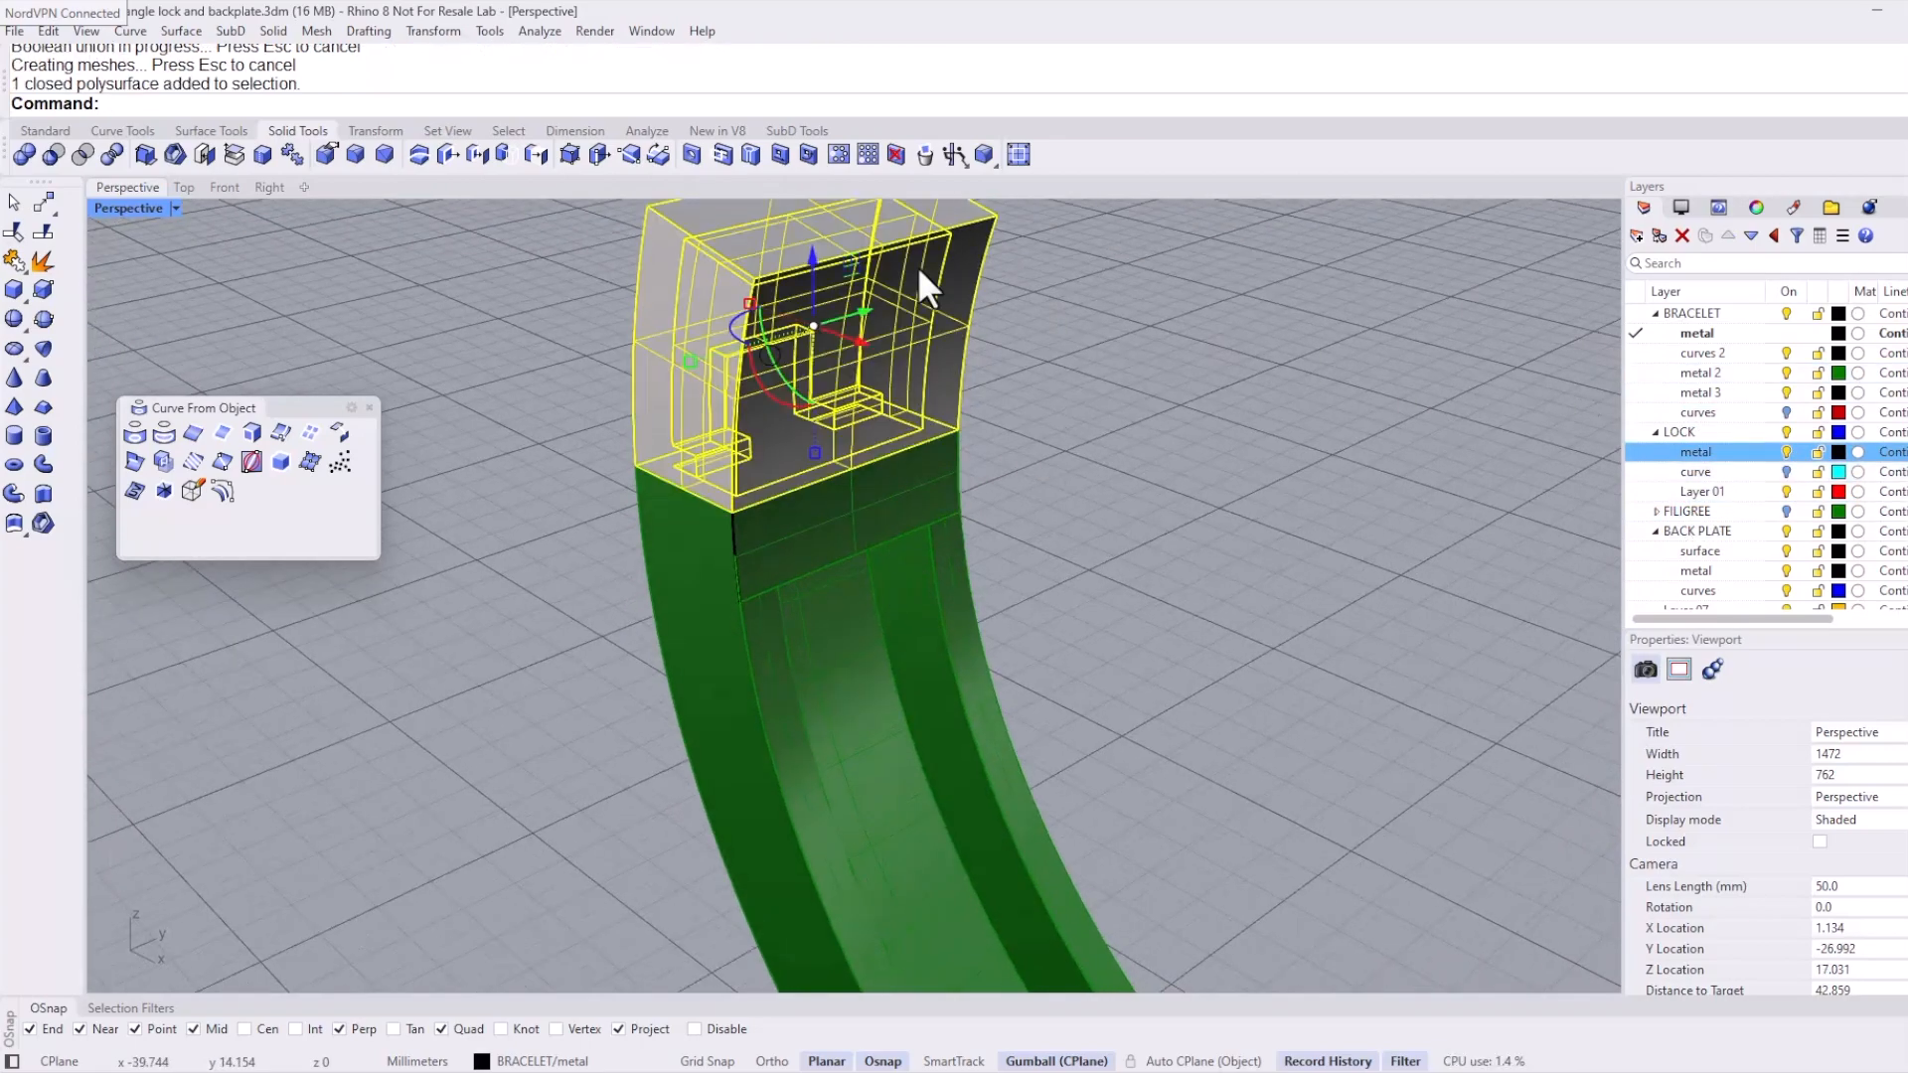
click(1112, 493)
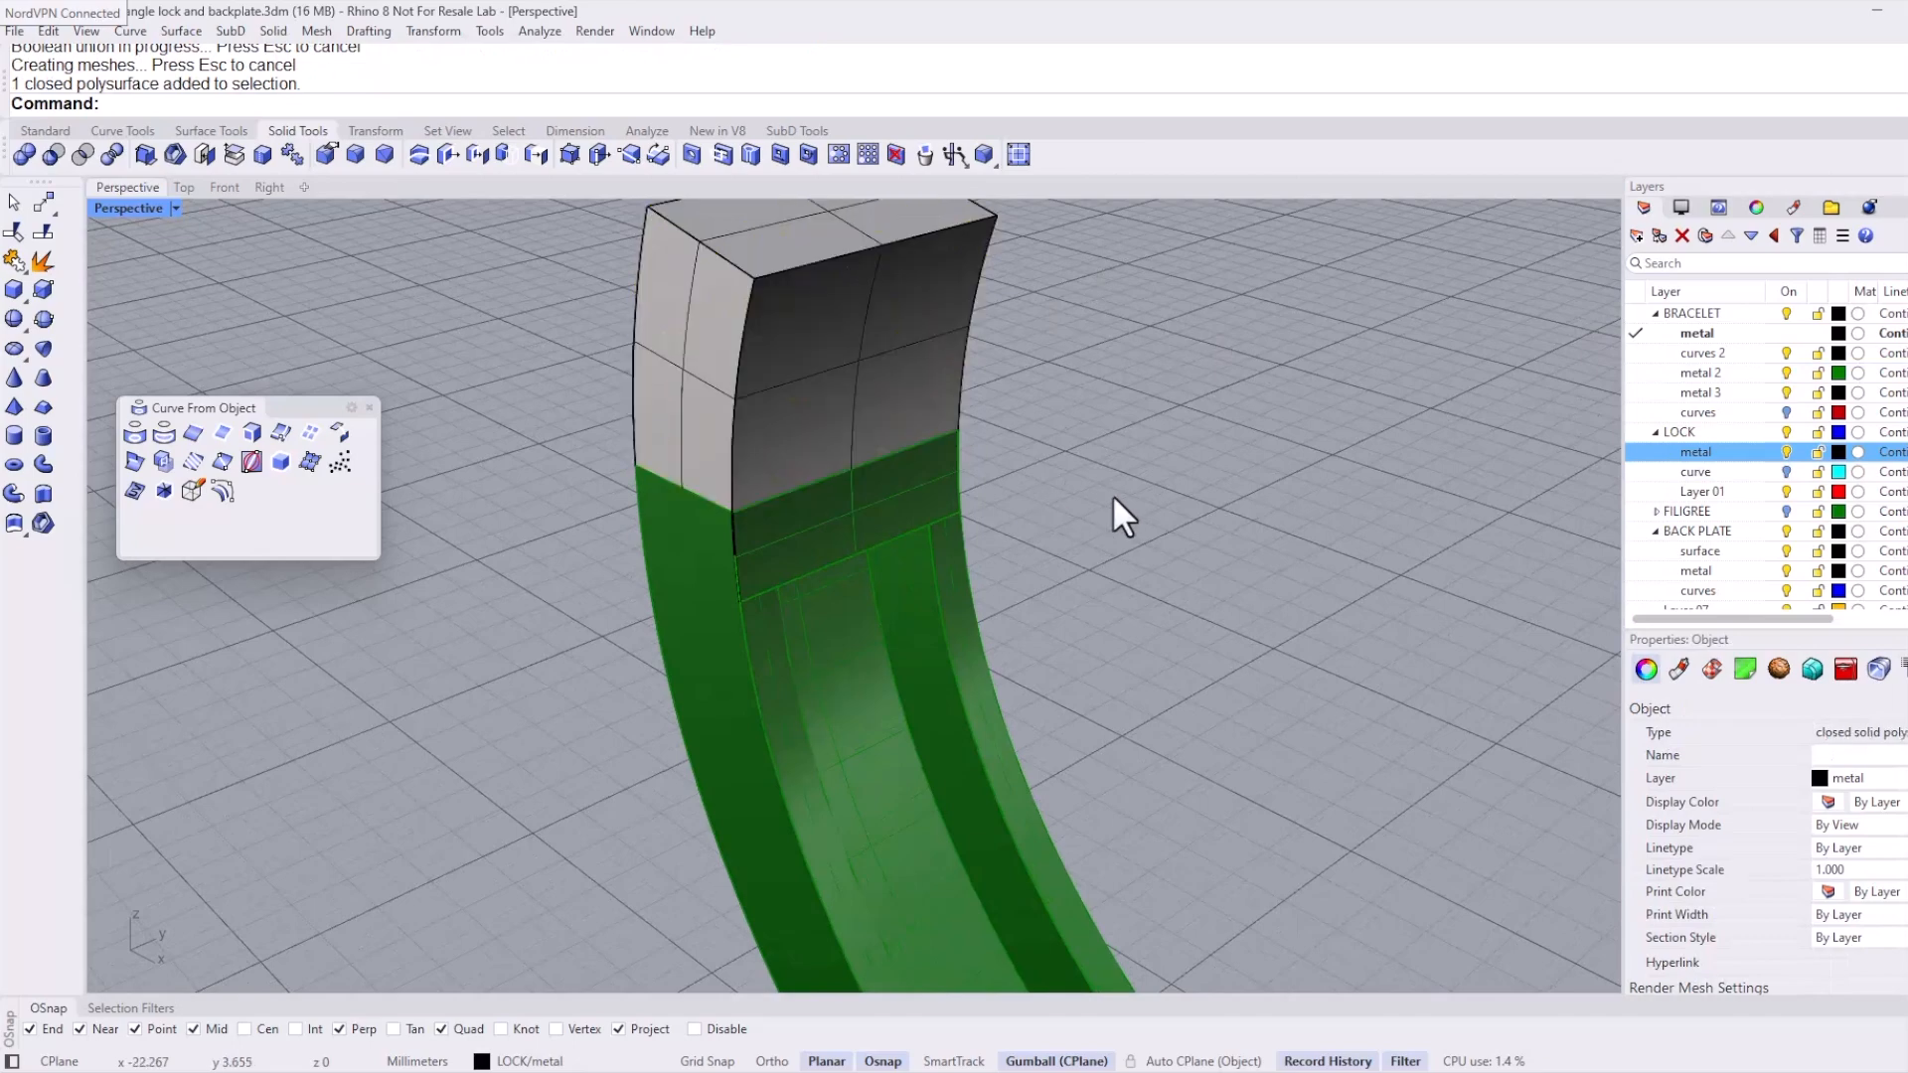
middle_click(719, 527)
click(716, 517)
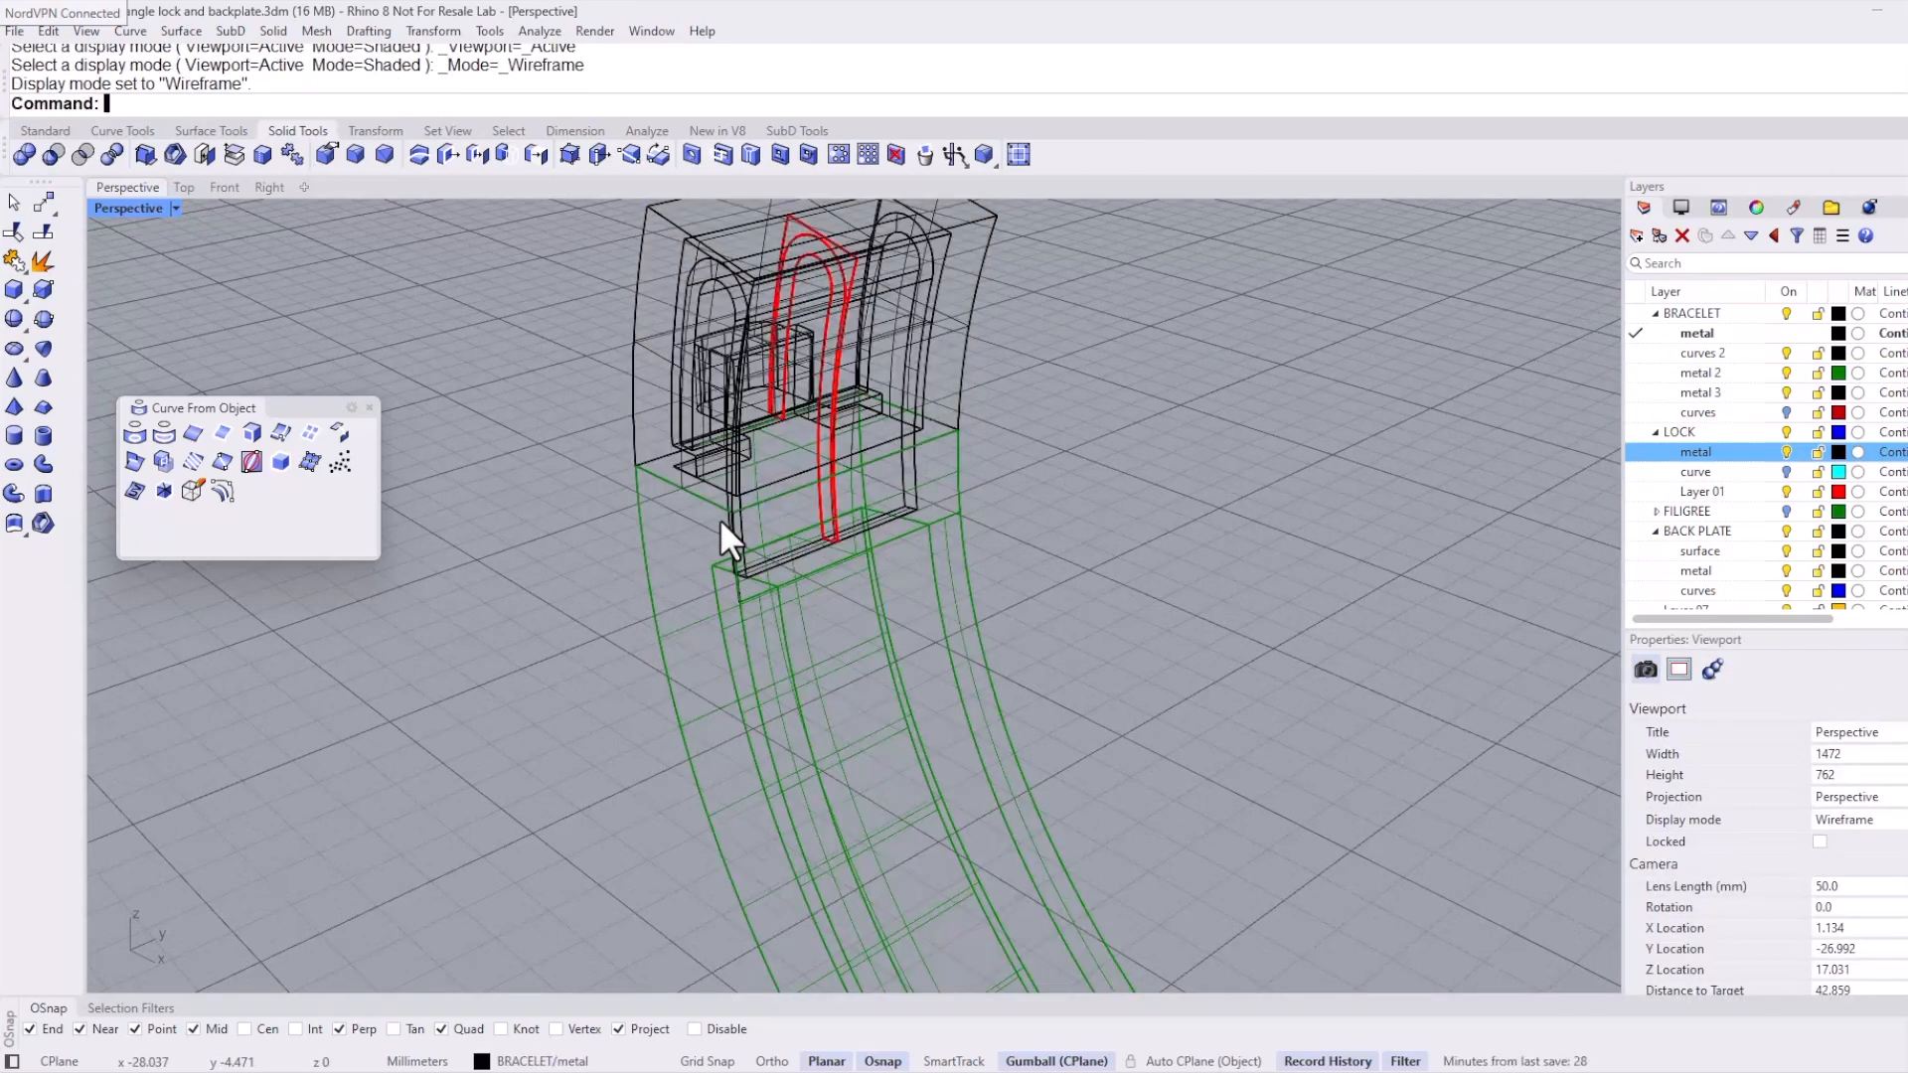
Step: Boolean-union the green bracelet body with the U-shaped spring insert inside the lock, and return the view to shaded display
click(24, 155)
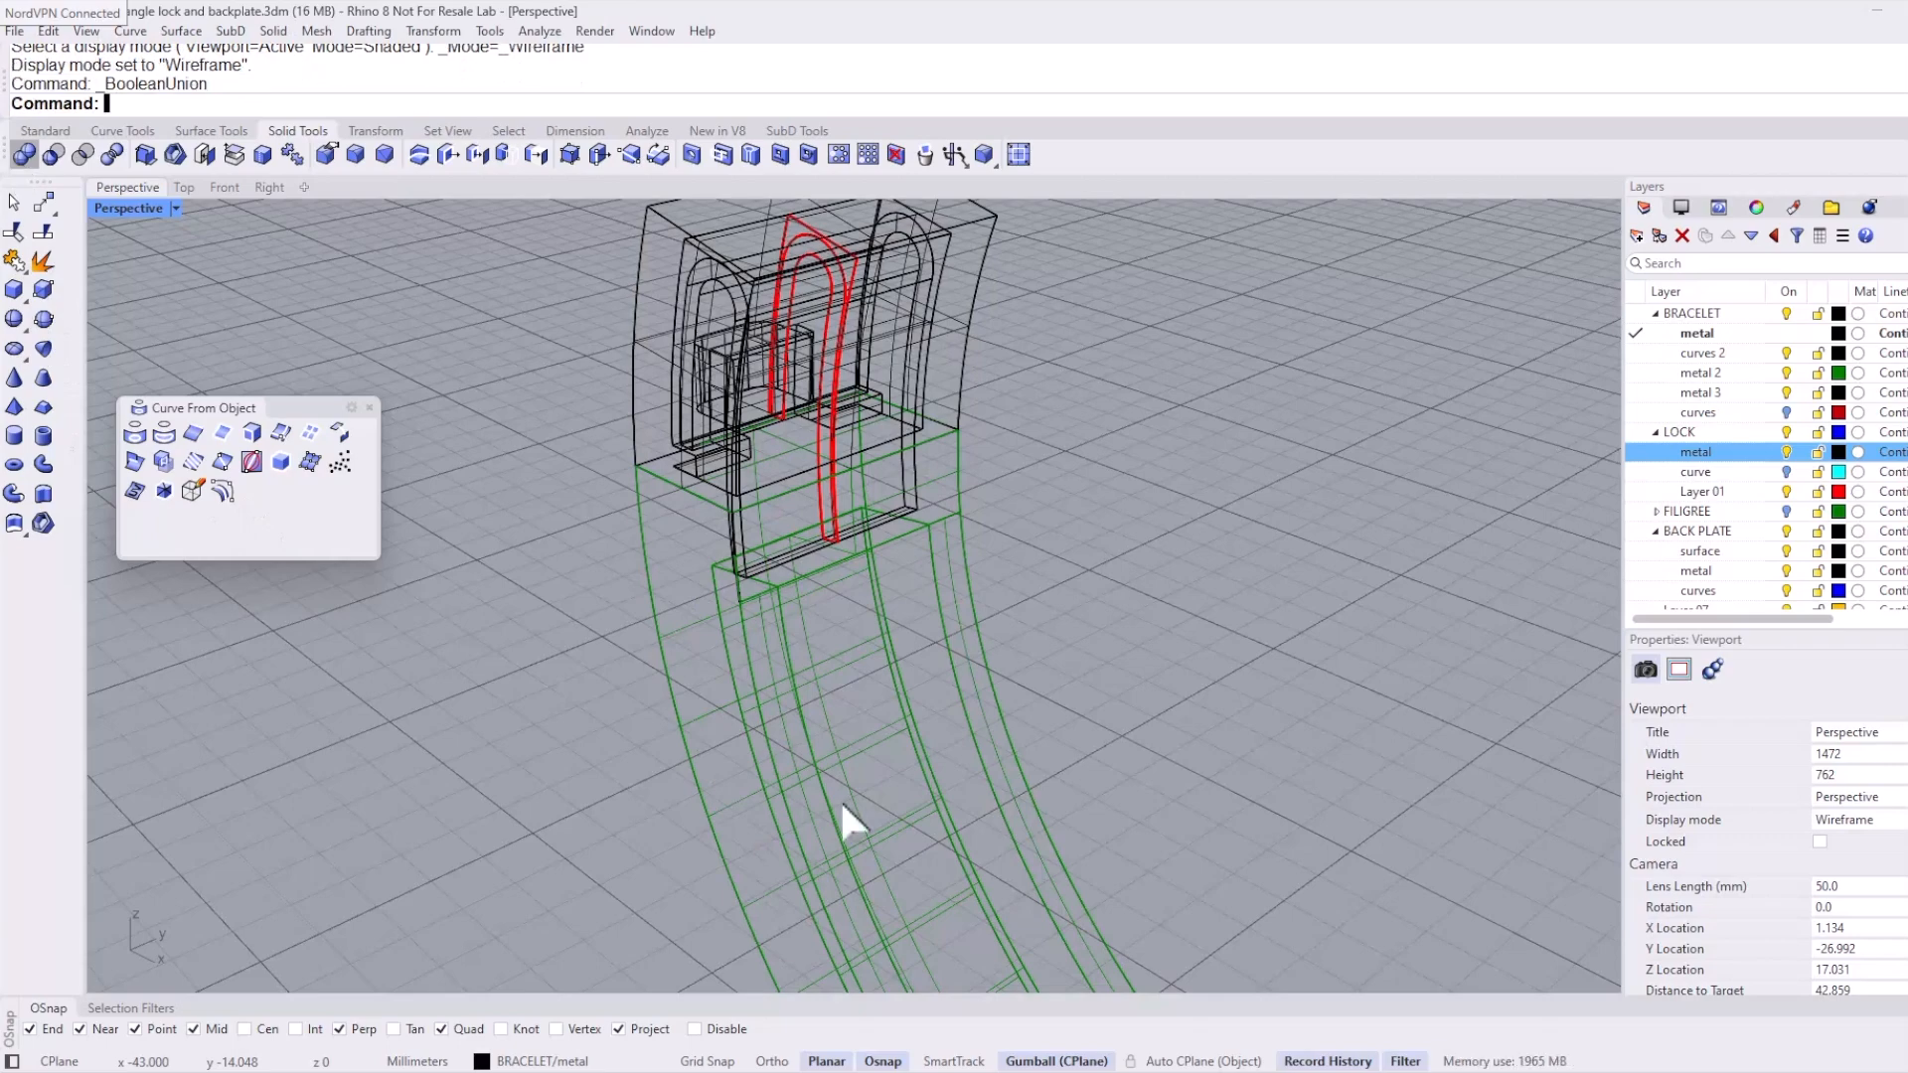
right_drag(839, 799, 910, 748)
click(692, 602)
scroll(797, 427, up, 5)
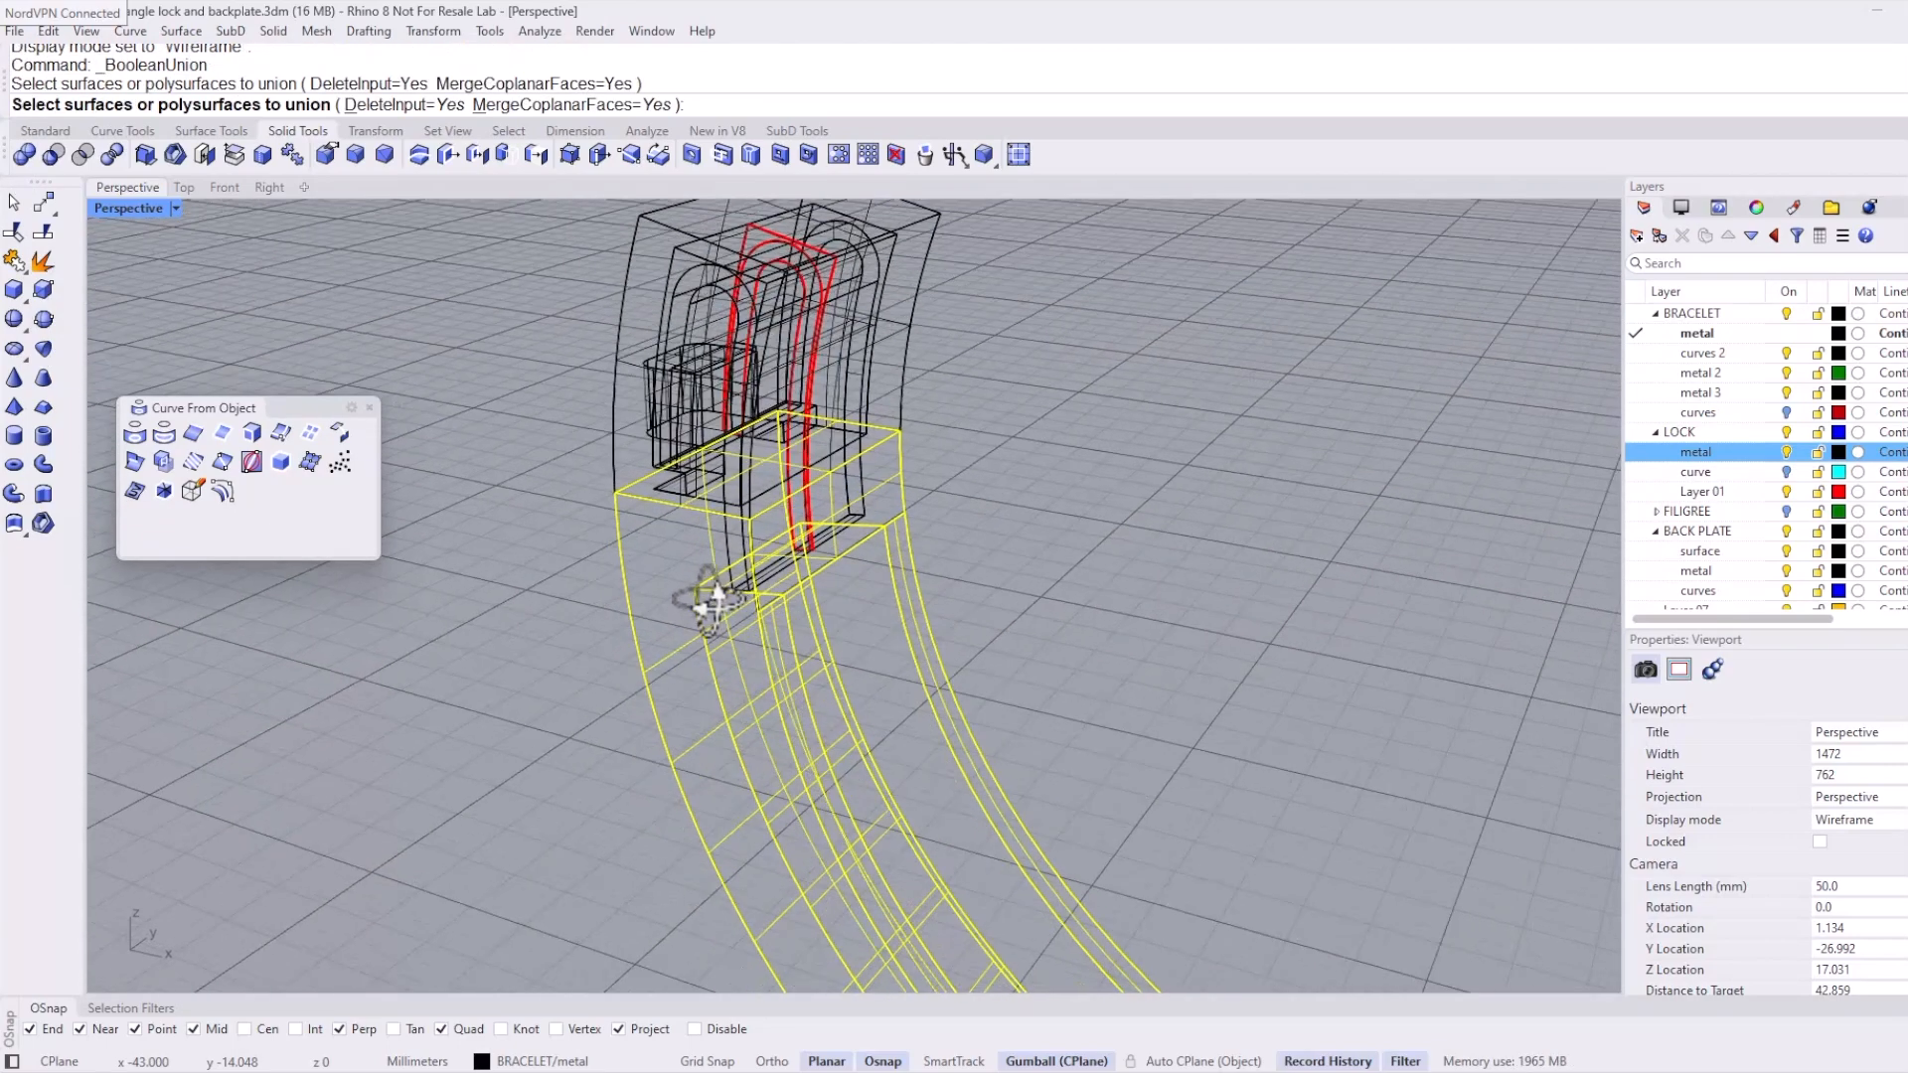
scroll(658, 248, down, 2)
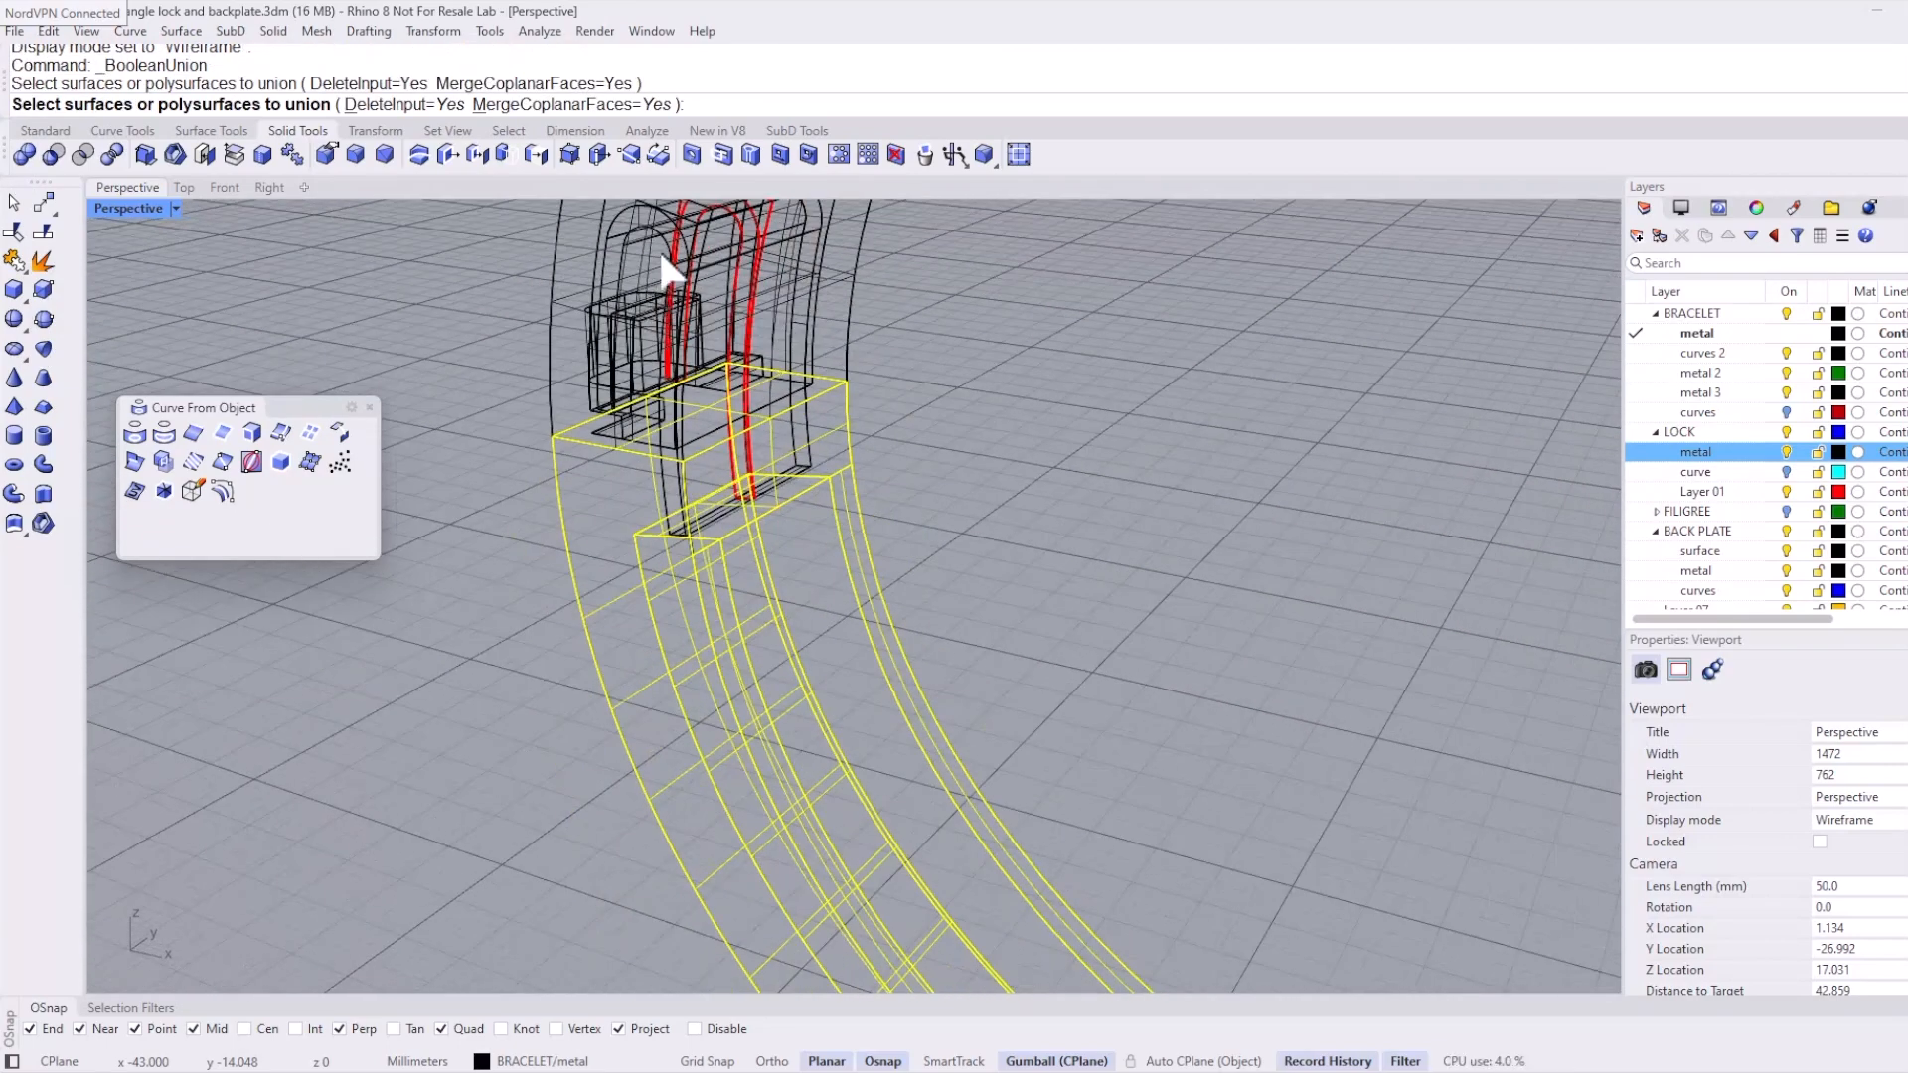
click(665, 239)
key(Return)
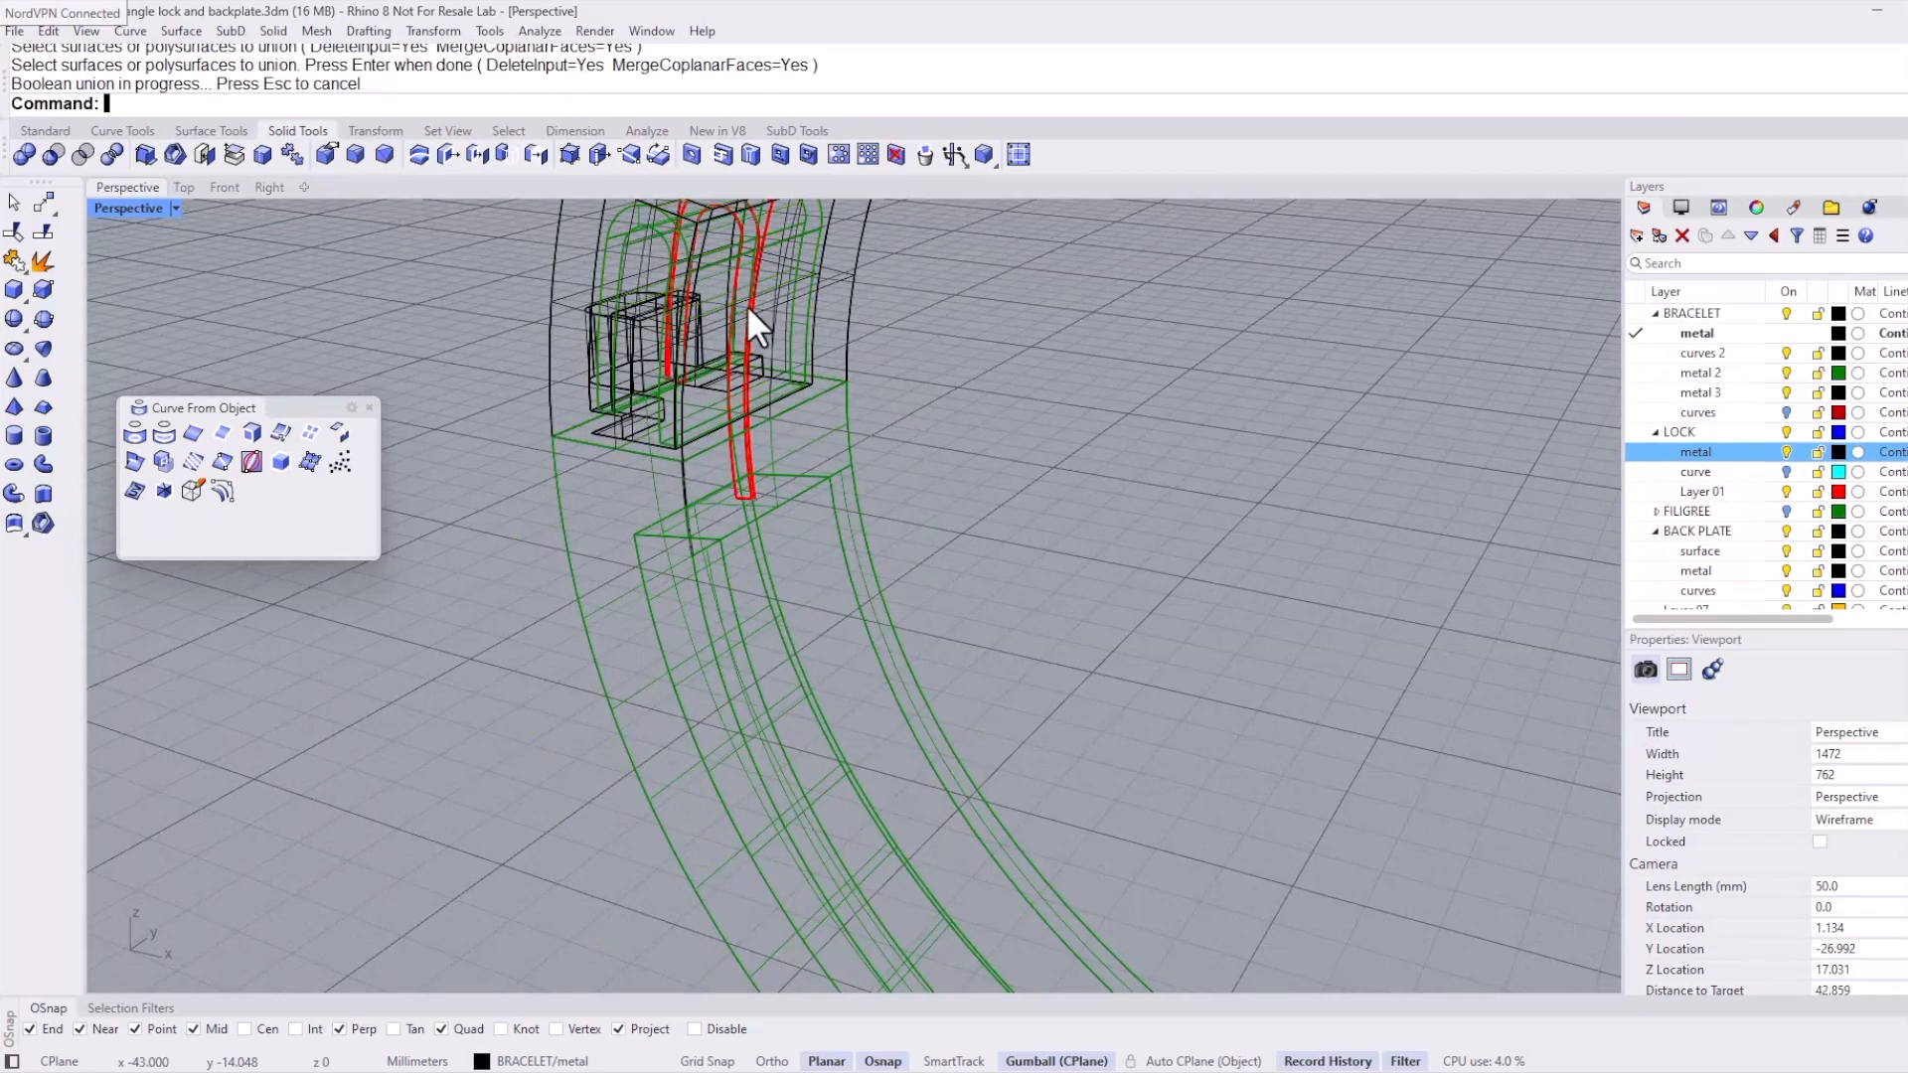
right_drag(747, 304, 862, 522)
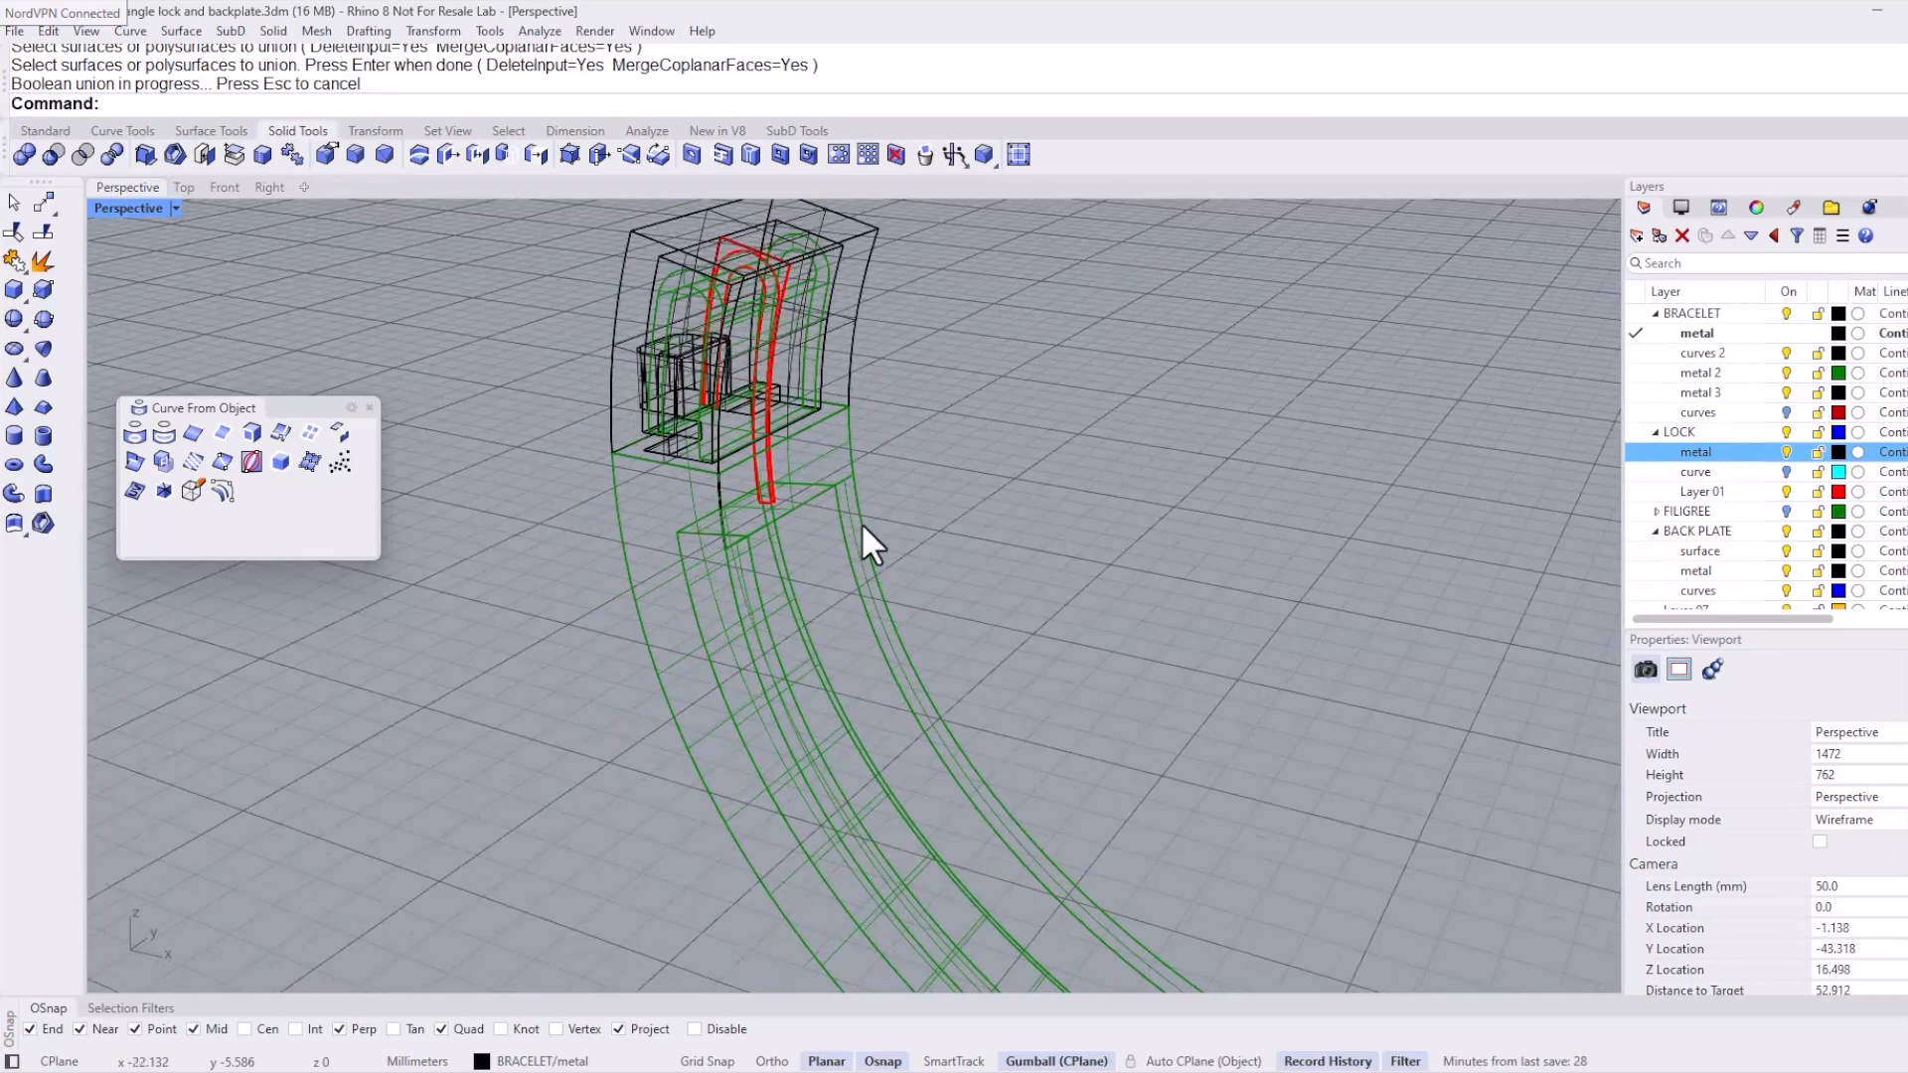
middle_click(994, 368)
click(926, 428)
scroll(798, 435, down, 6)
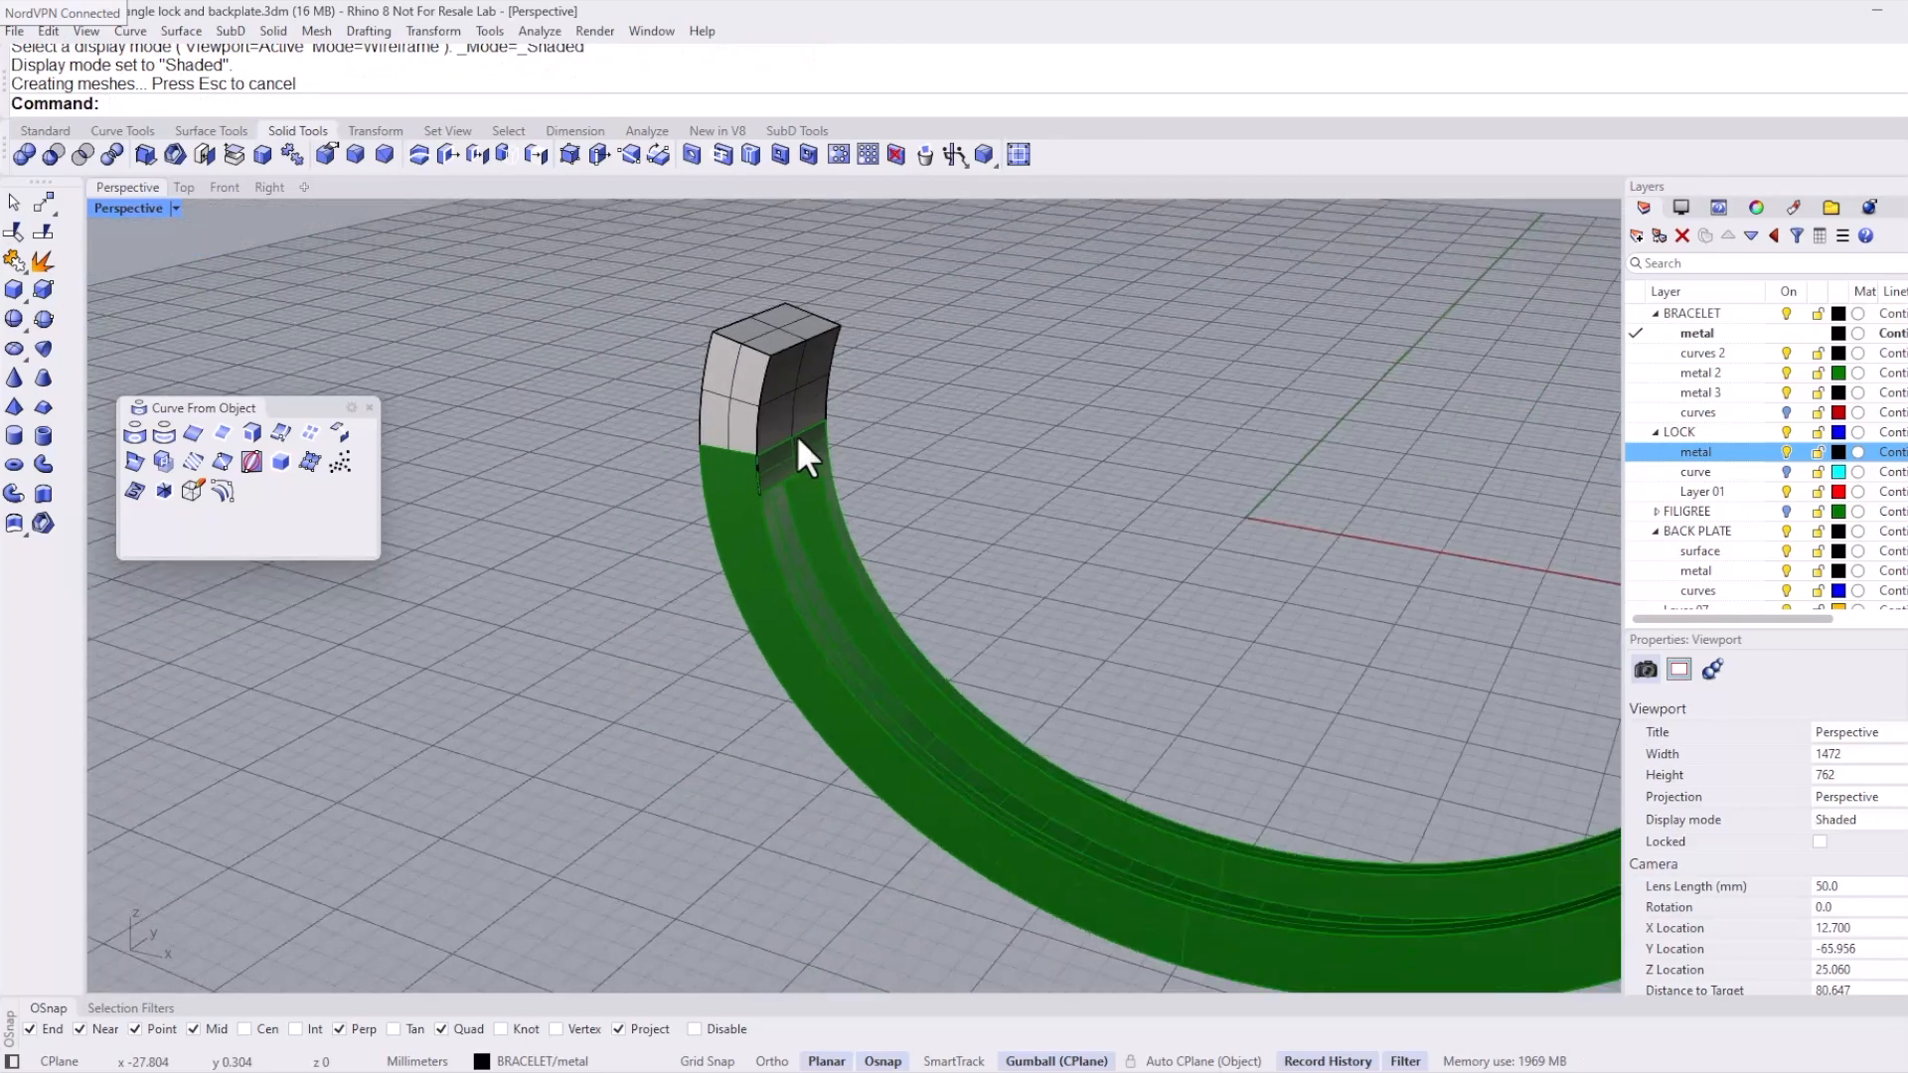
Step: Show only the hidden upper bracelet half above the lock using ShowSelected
text(S)
key(Return)
key(Escape)
text(ShowSelected)
key(Return)
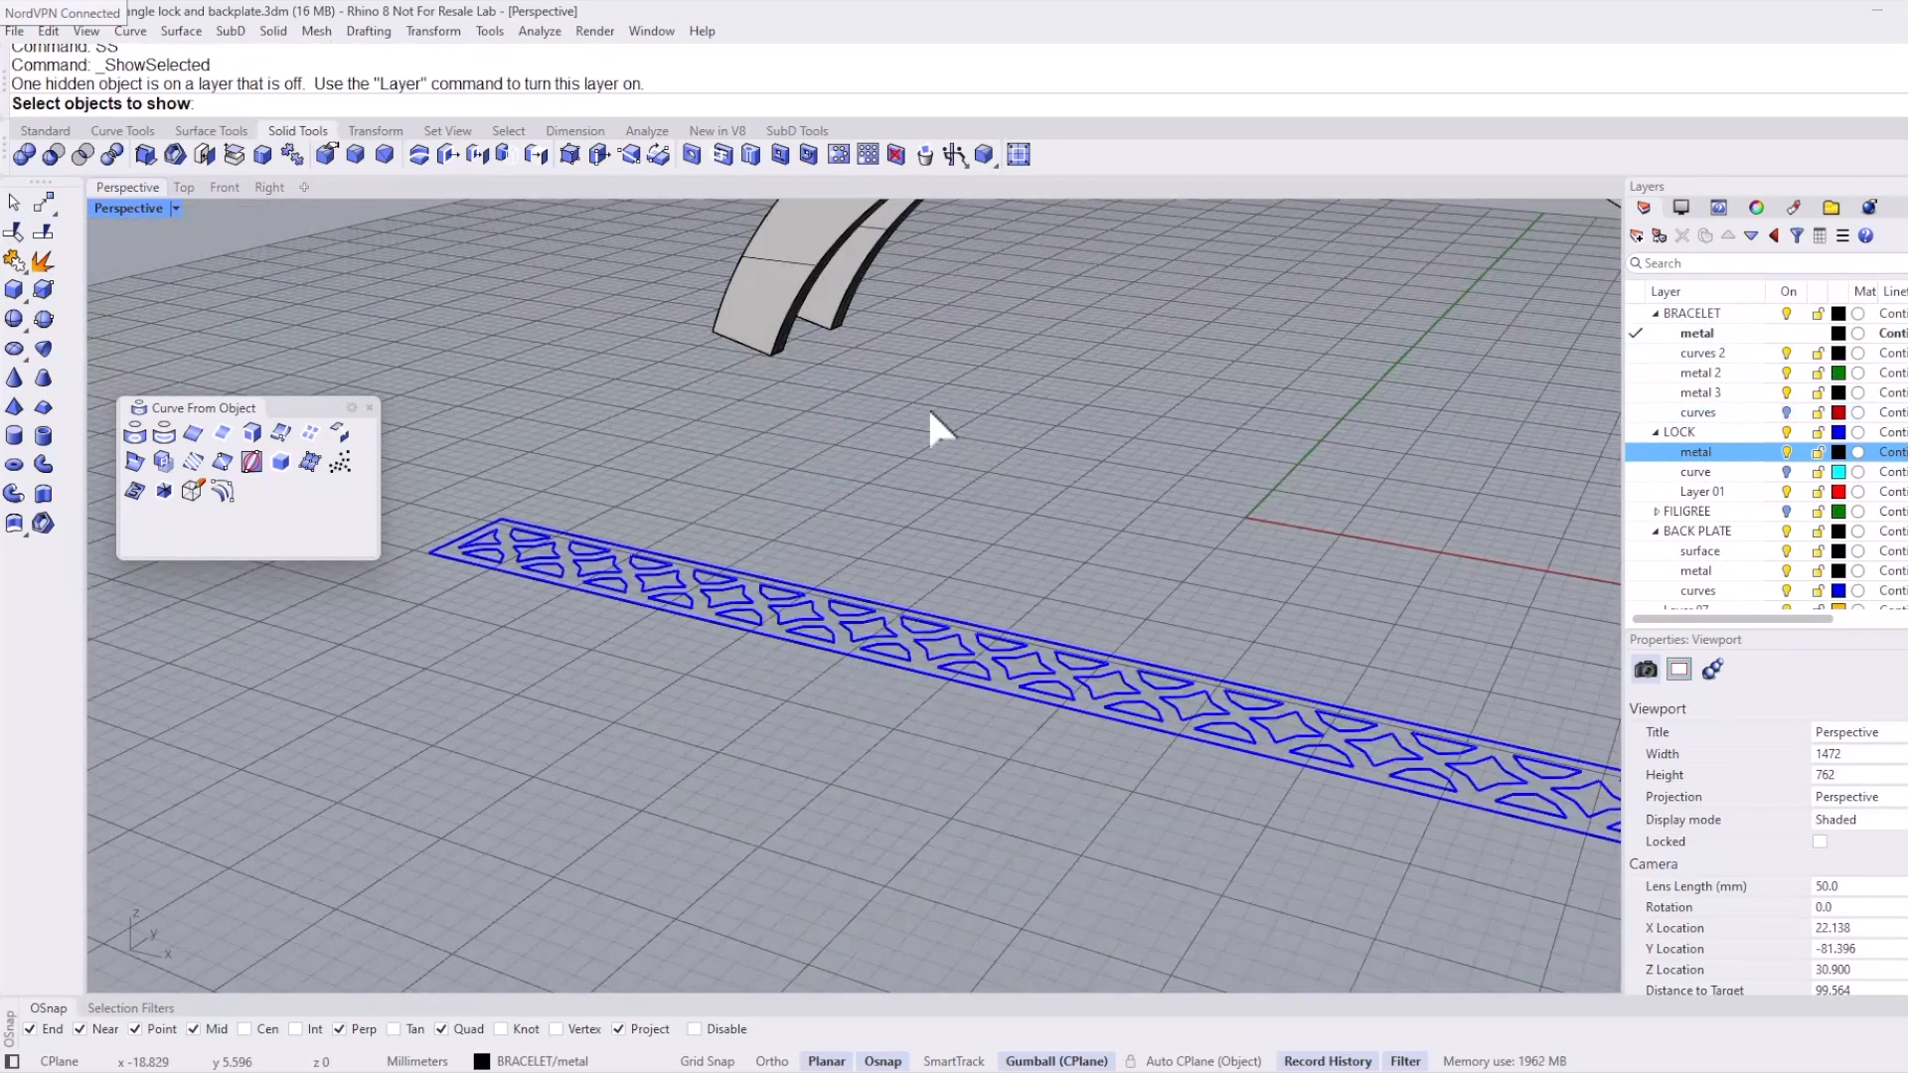
click(825, 324)
key(Return)
right_drag(828, 343, 237, 368)
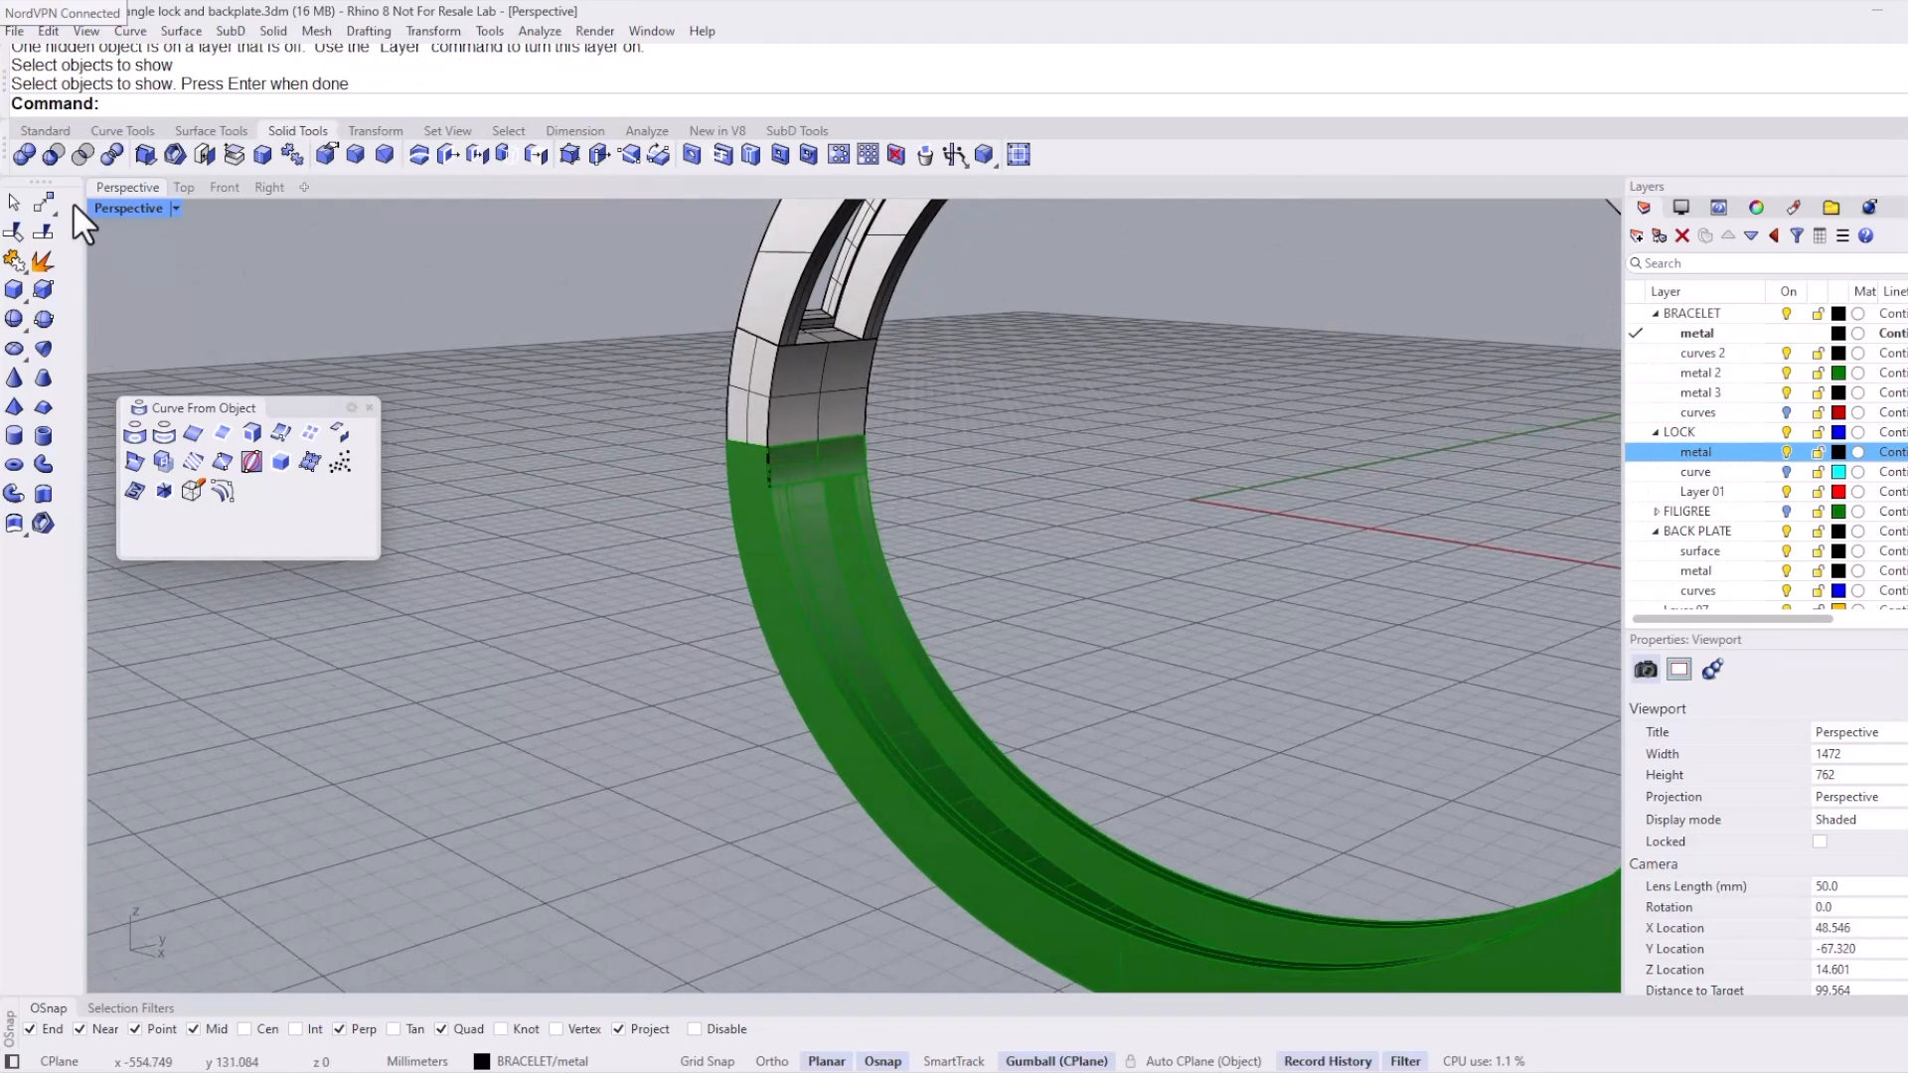
Step: Boolean-union the upper bracelet half with the hollow lock housing below it
click(23, 156)
click(830, 270)
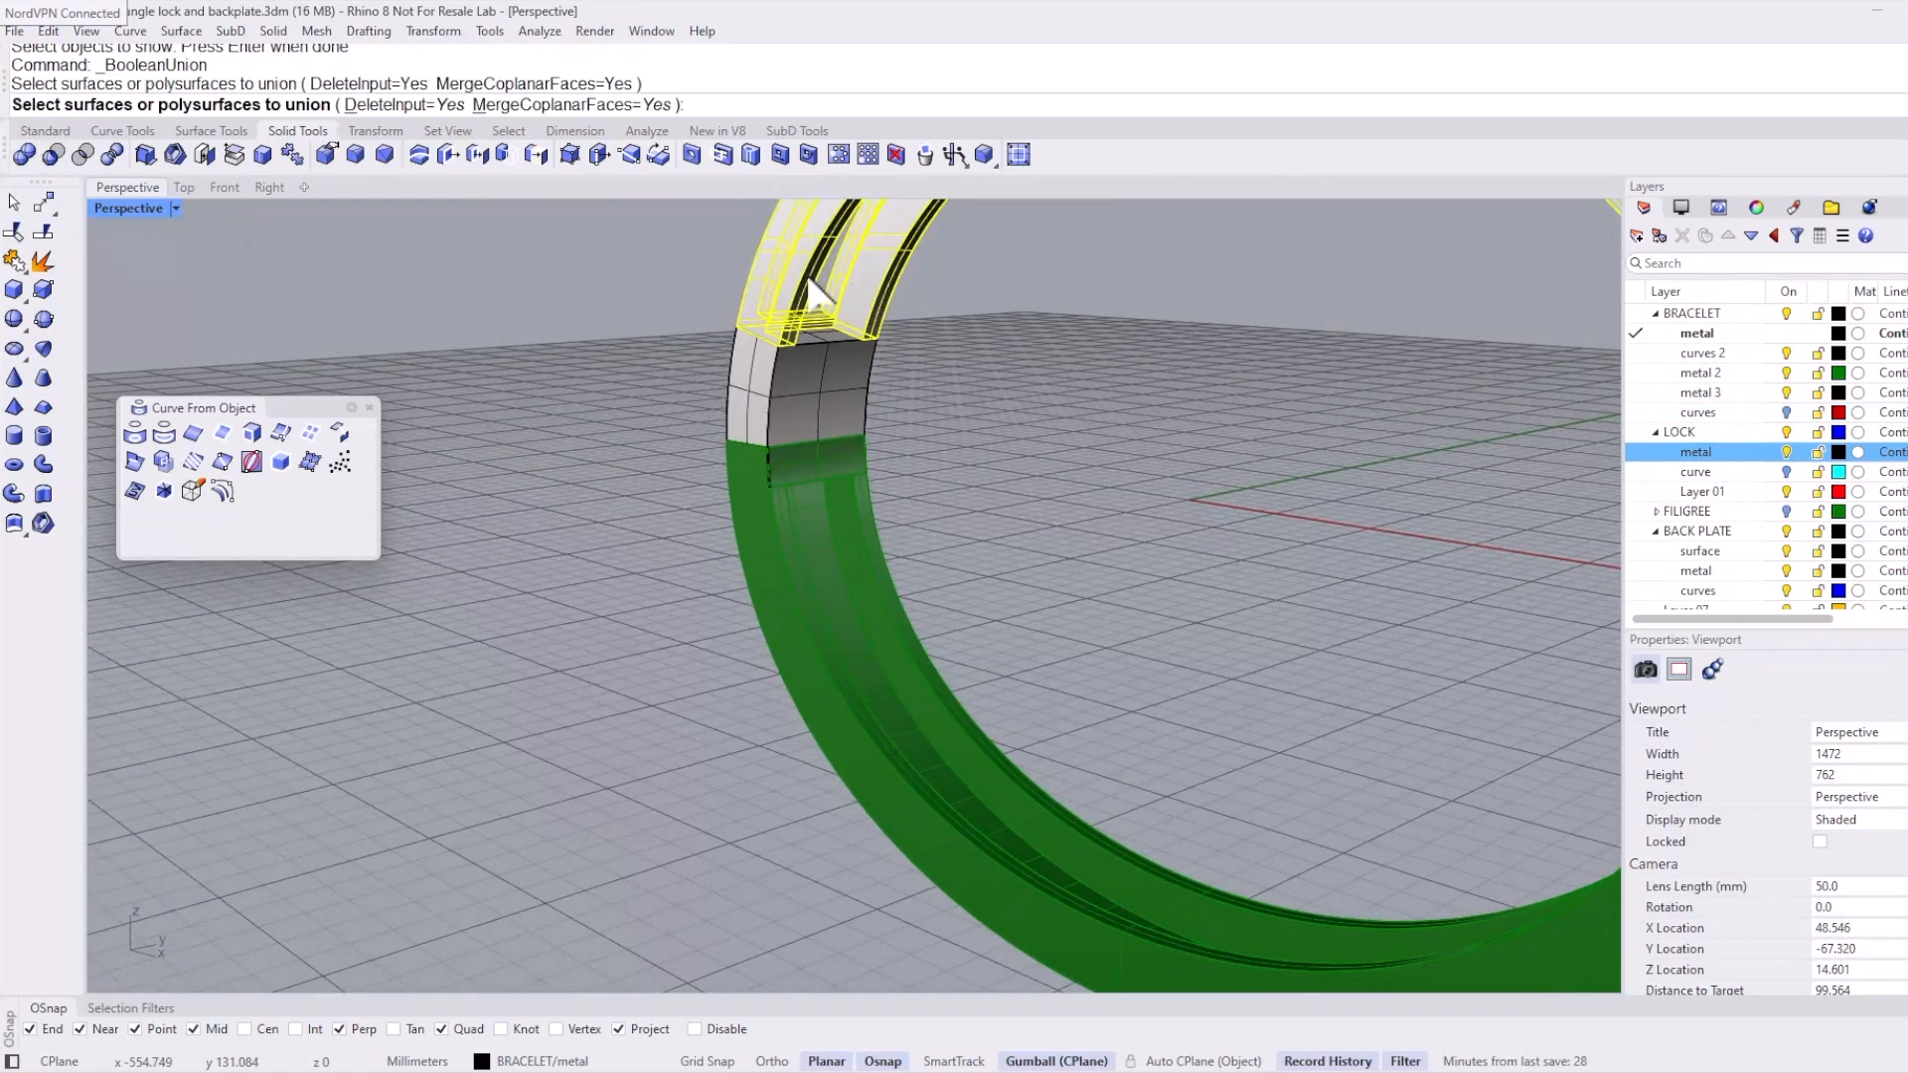
click(805, 358)
key(Return)
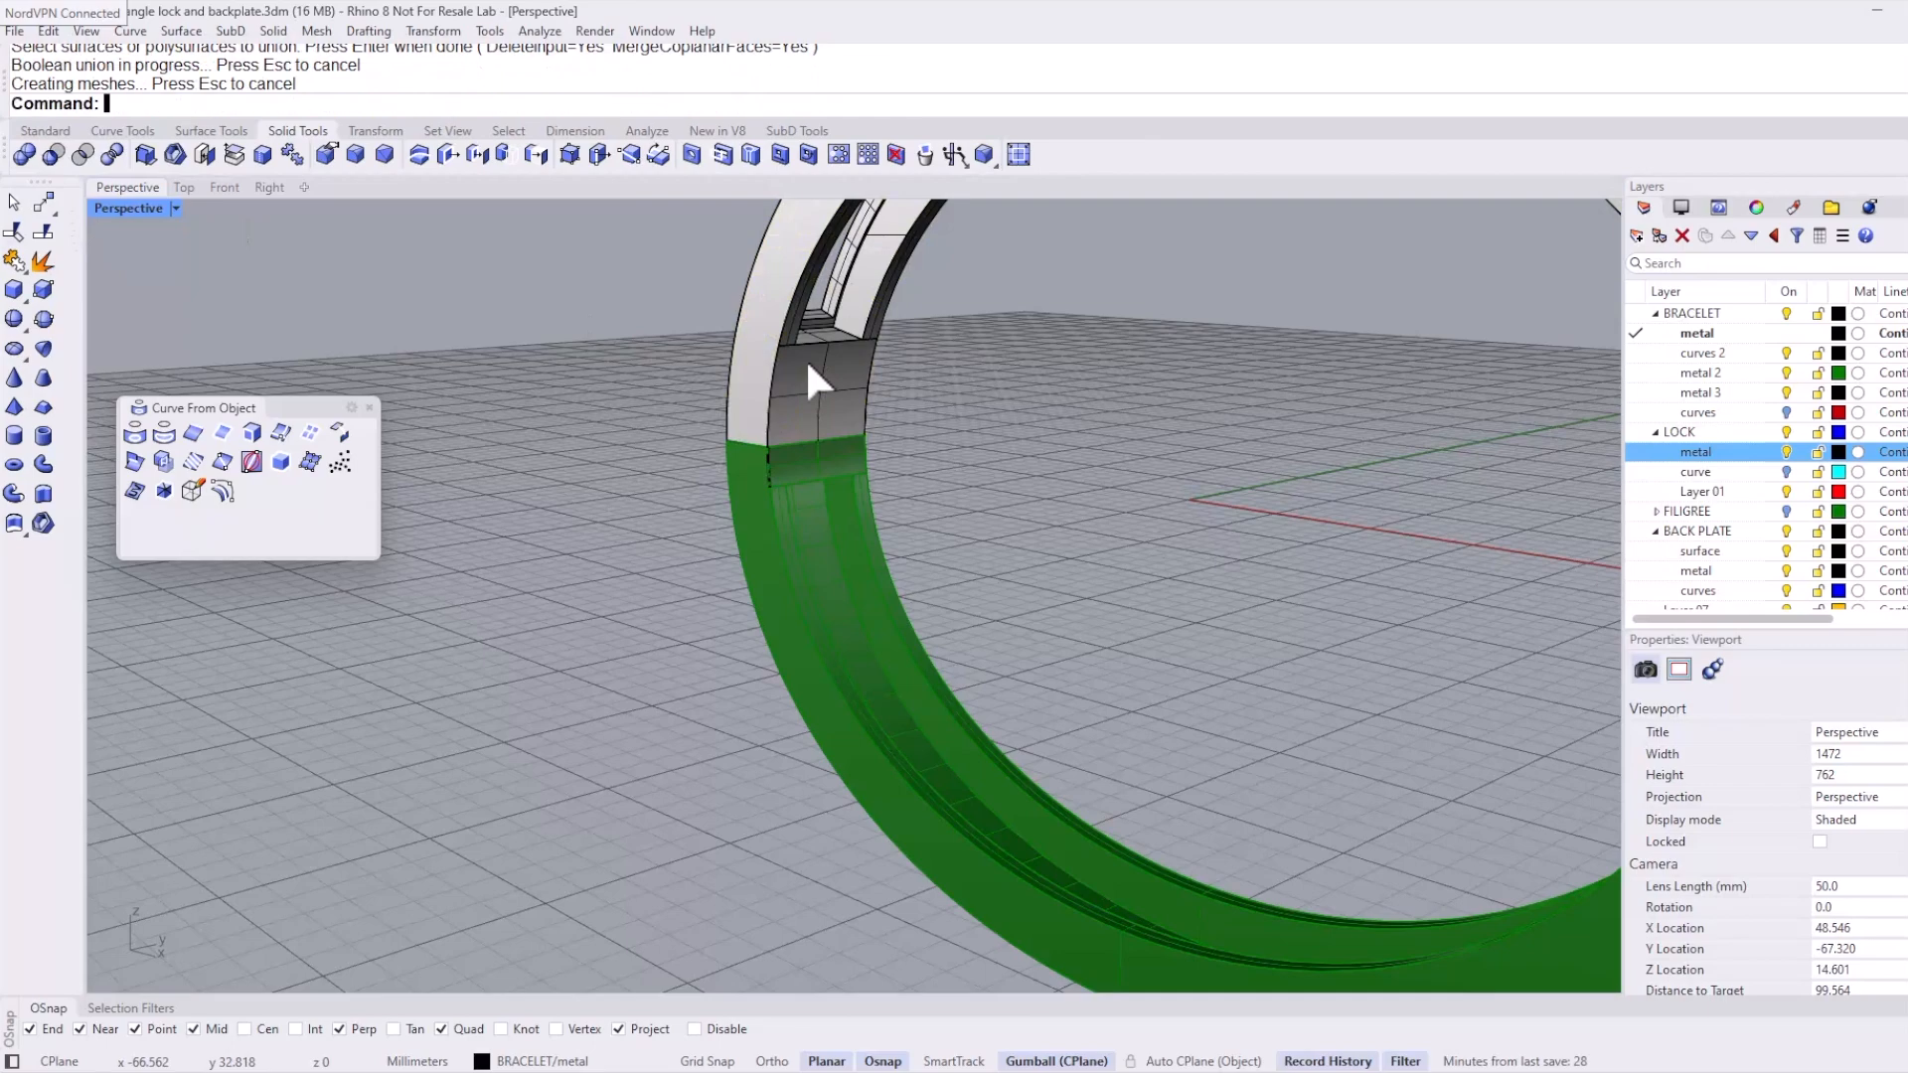
Step: Turn off the red Layer 01 sublayer under LOCK and display the whole bangle shaded in the Front view
click(224, 187)
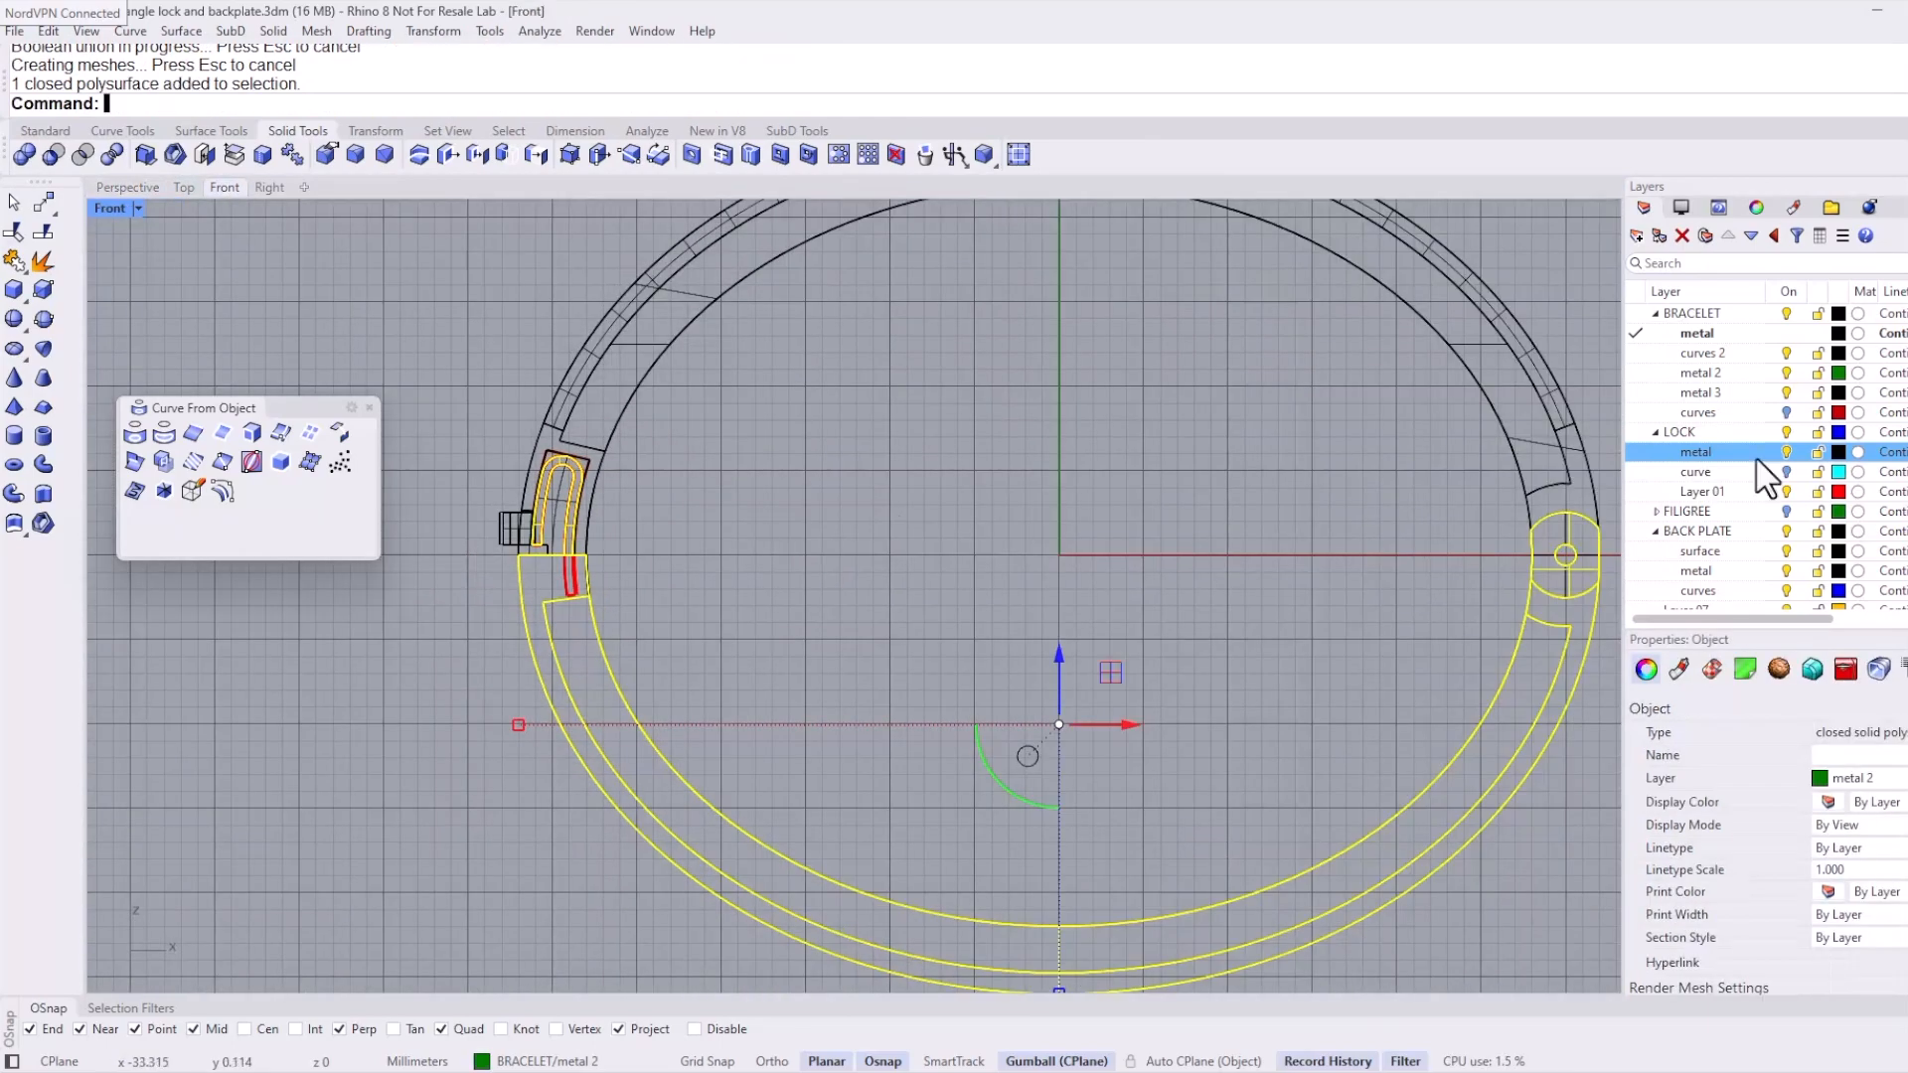
click(1787, 491)
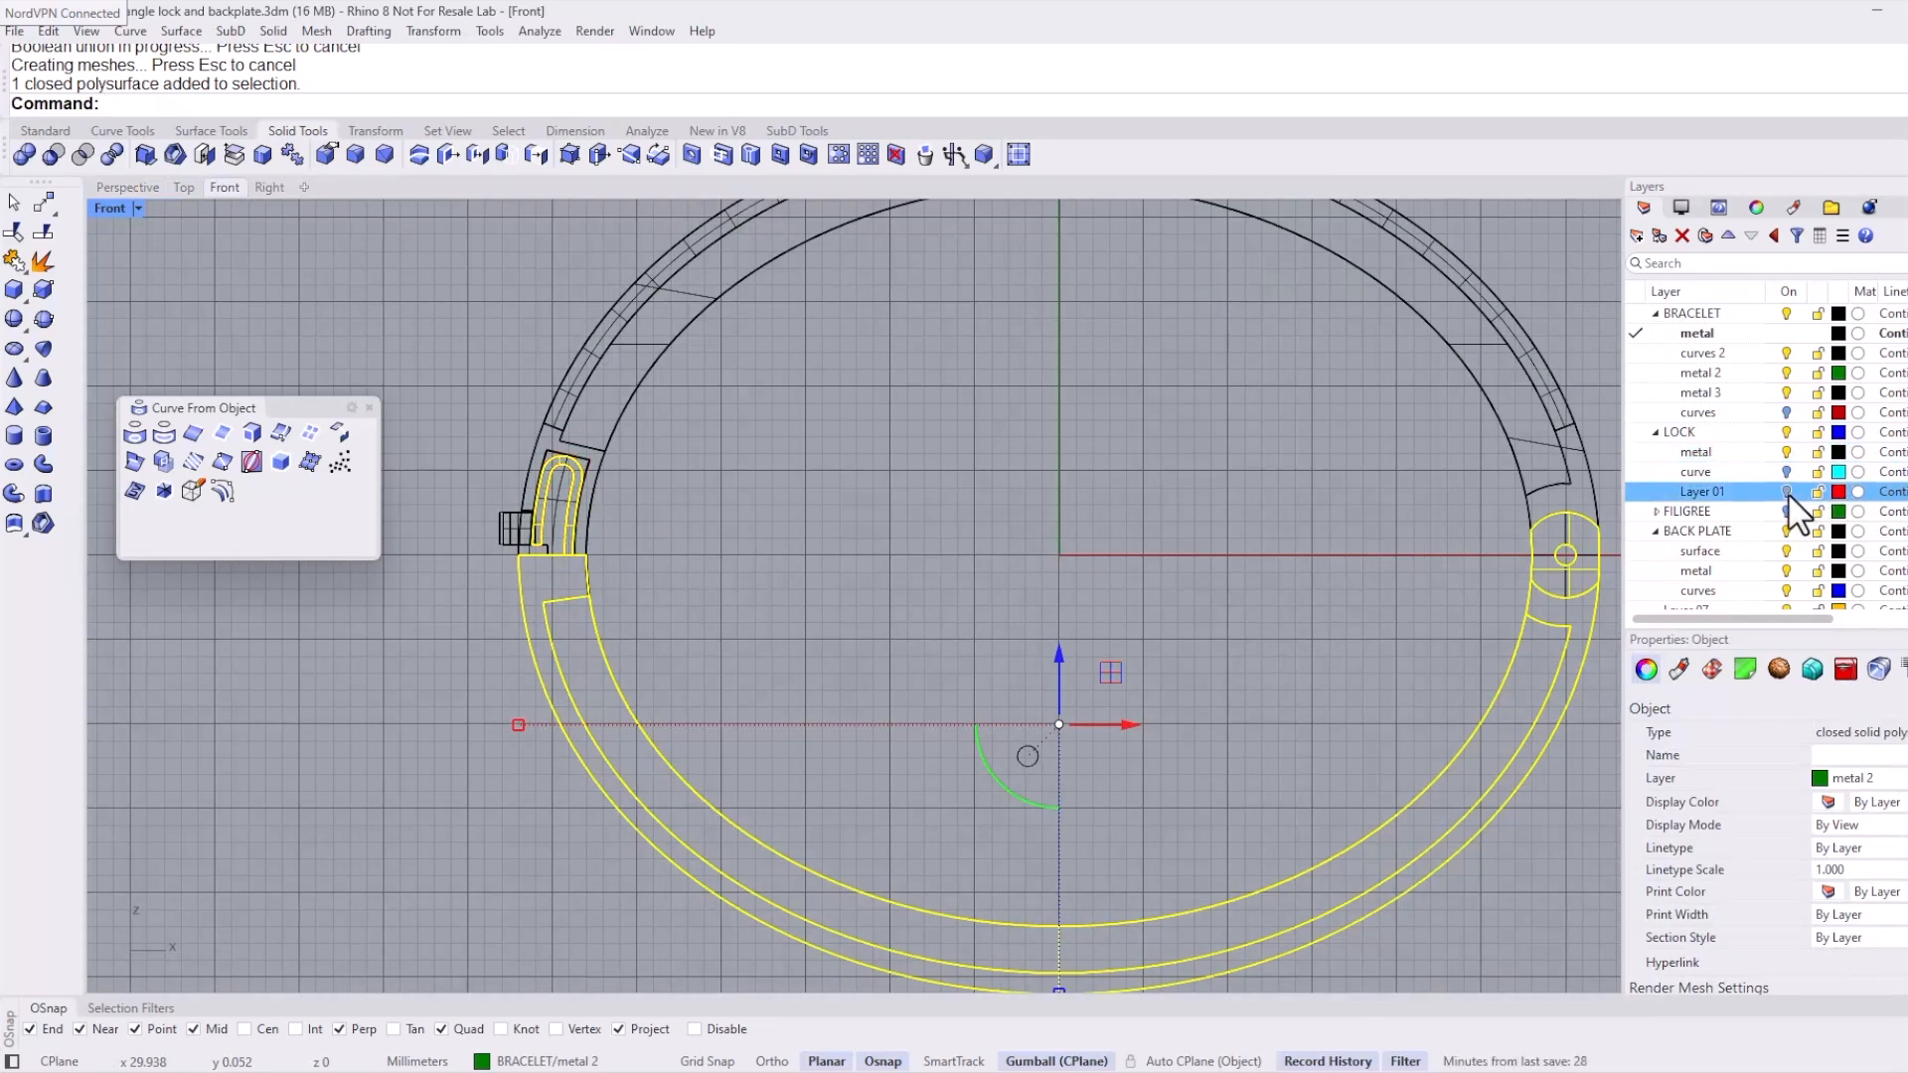
scroll(536, 536, up, 8)
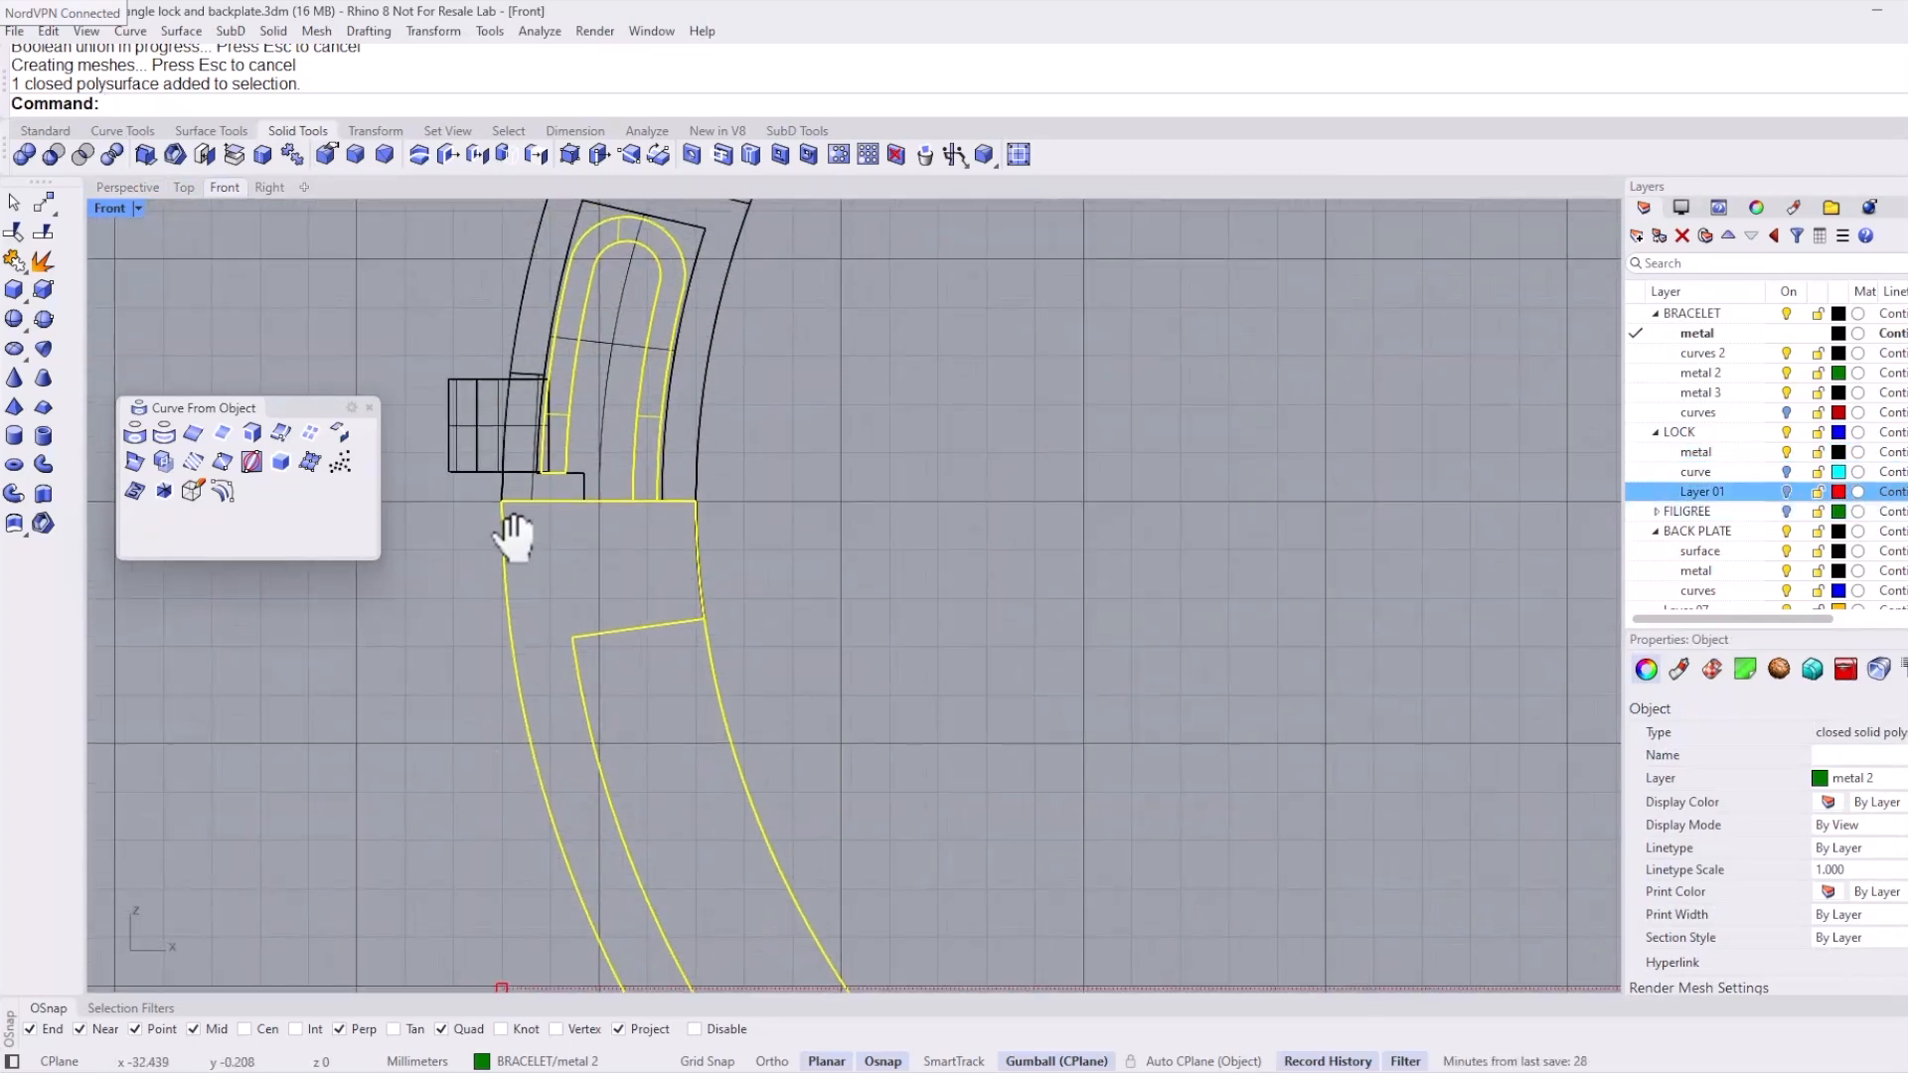
middle_click(838, 463)
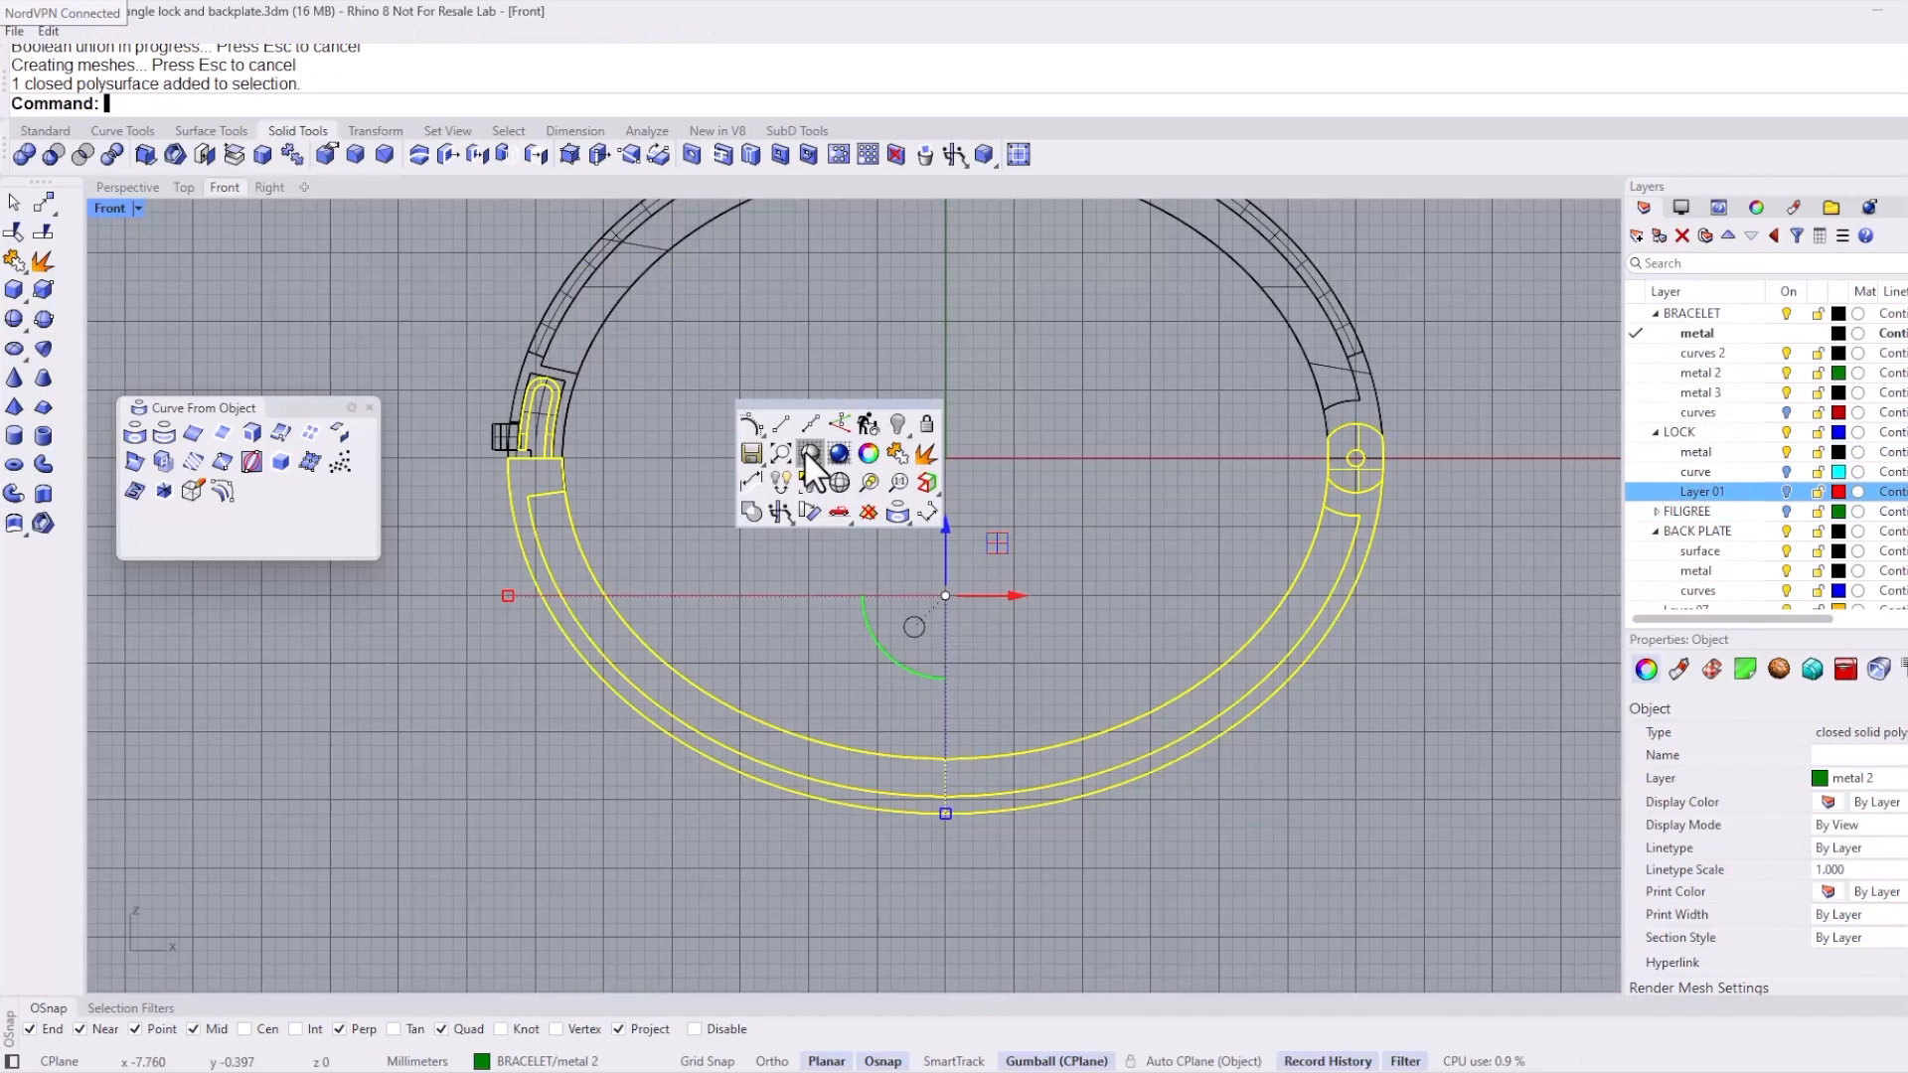
click(803, 450)
scroll(785, 463, down, 2)
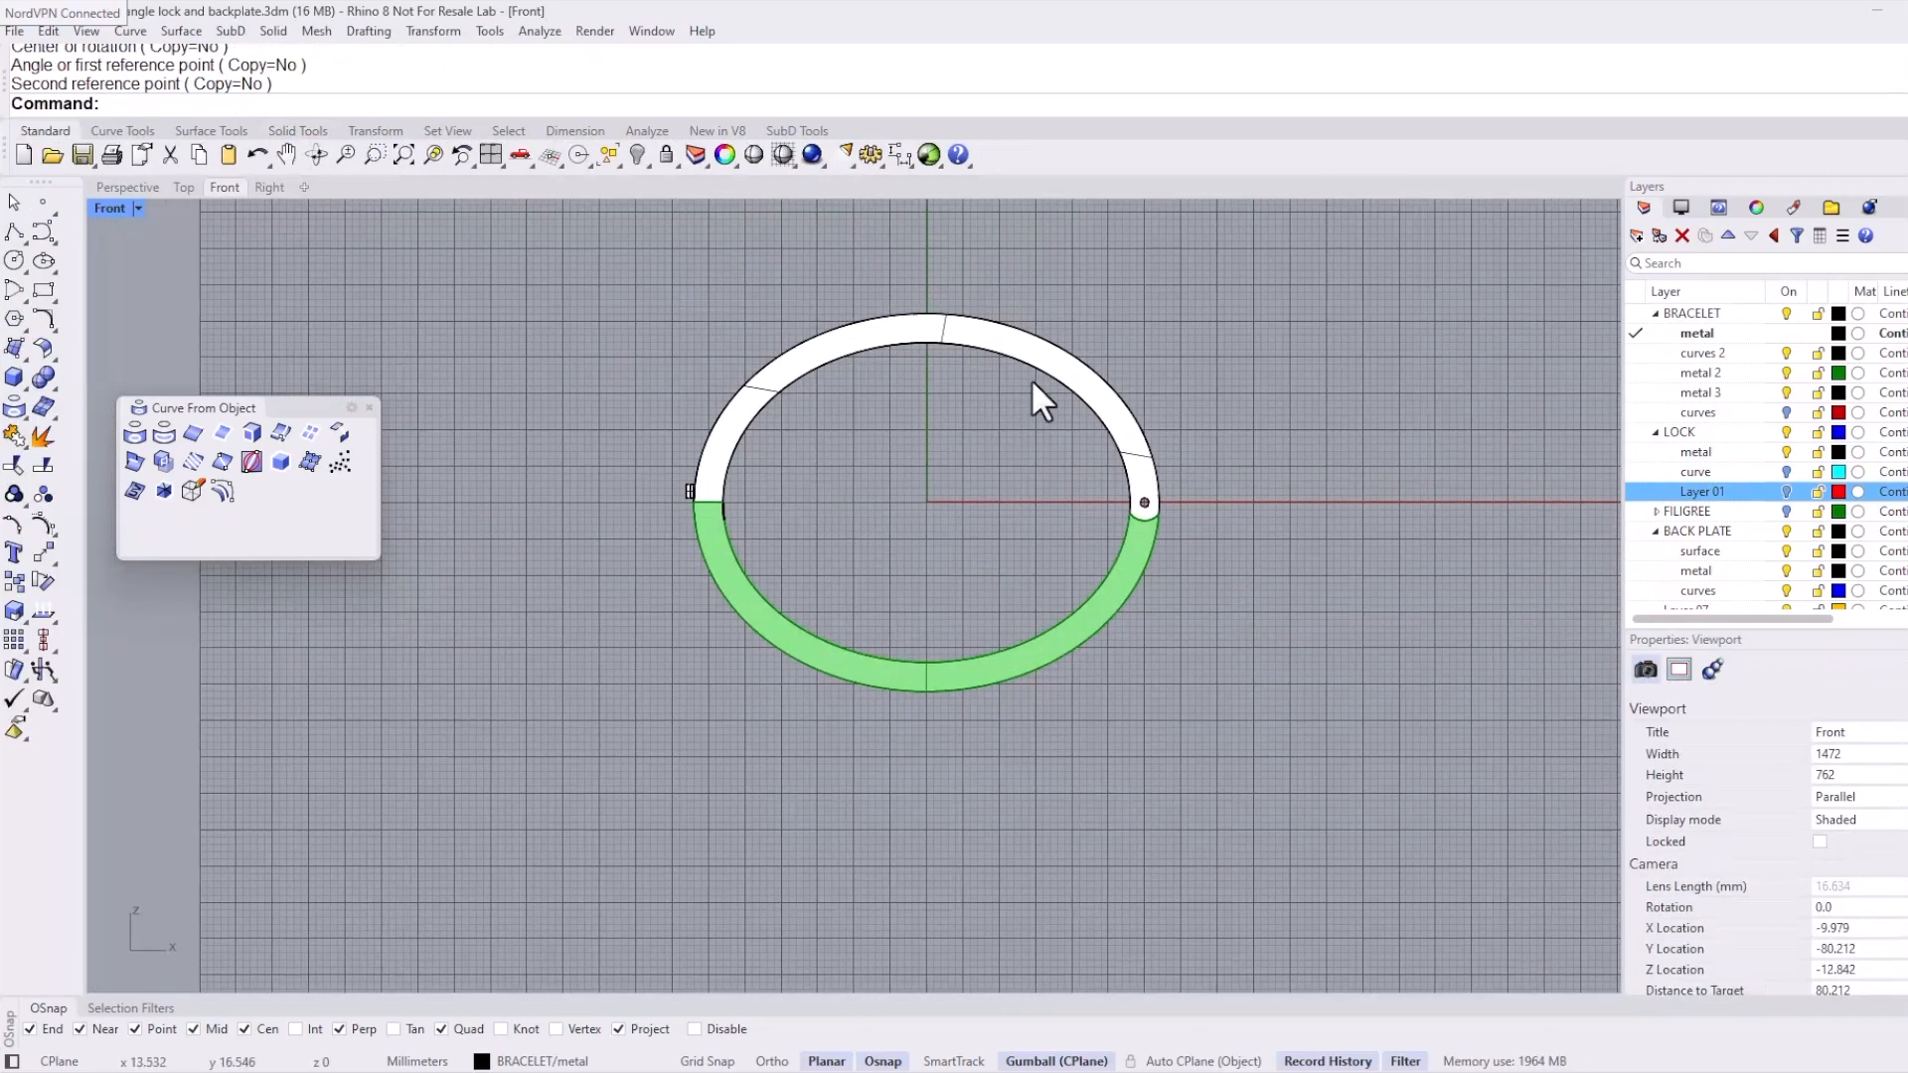
Step: Rotate the upper bracelet half upward about the center of the hinge hole to open the bangle
click(1084, 402)
key(Return)
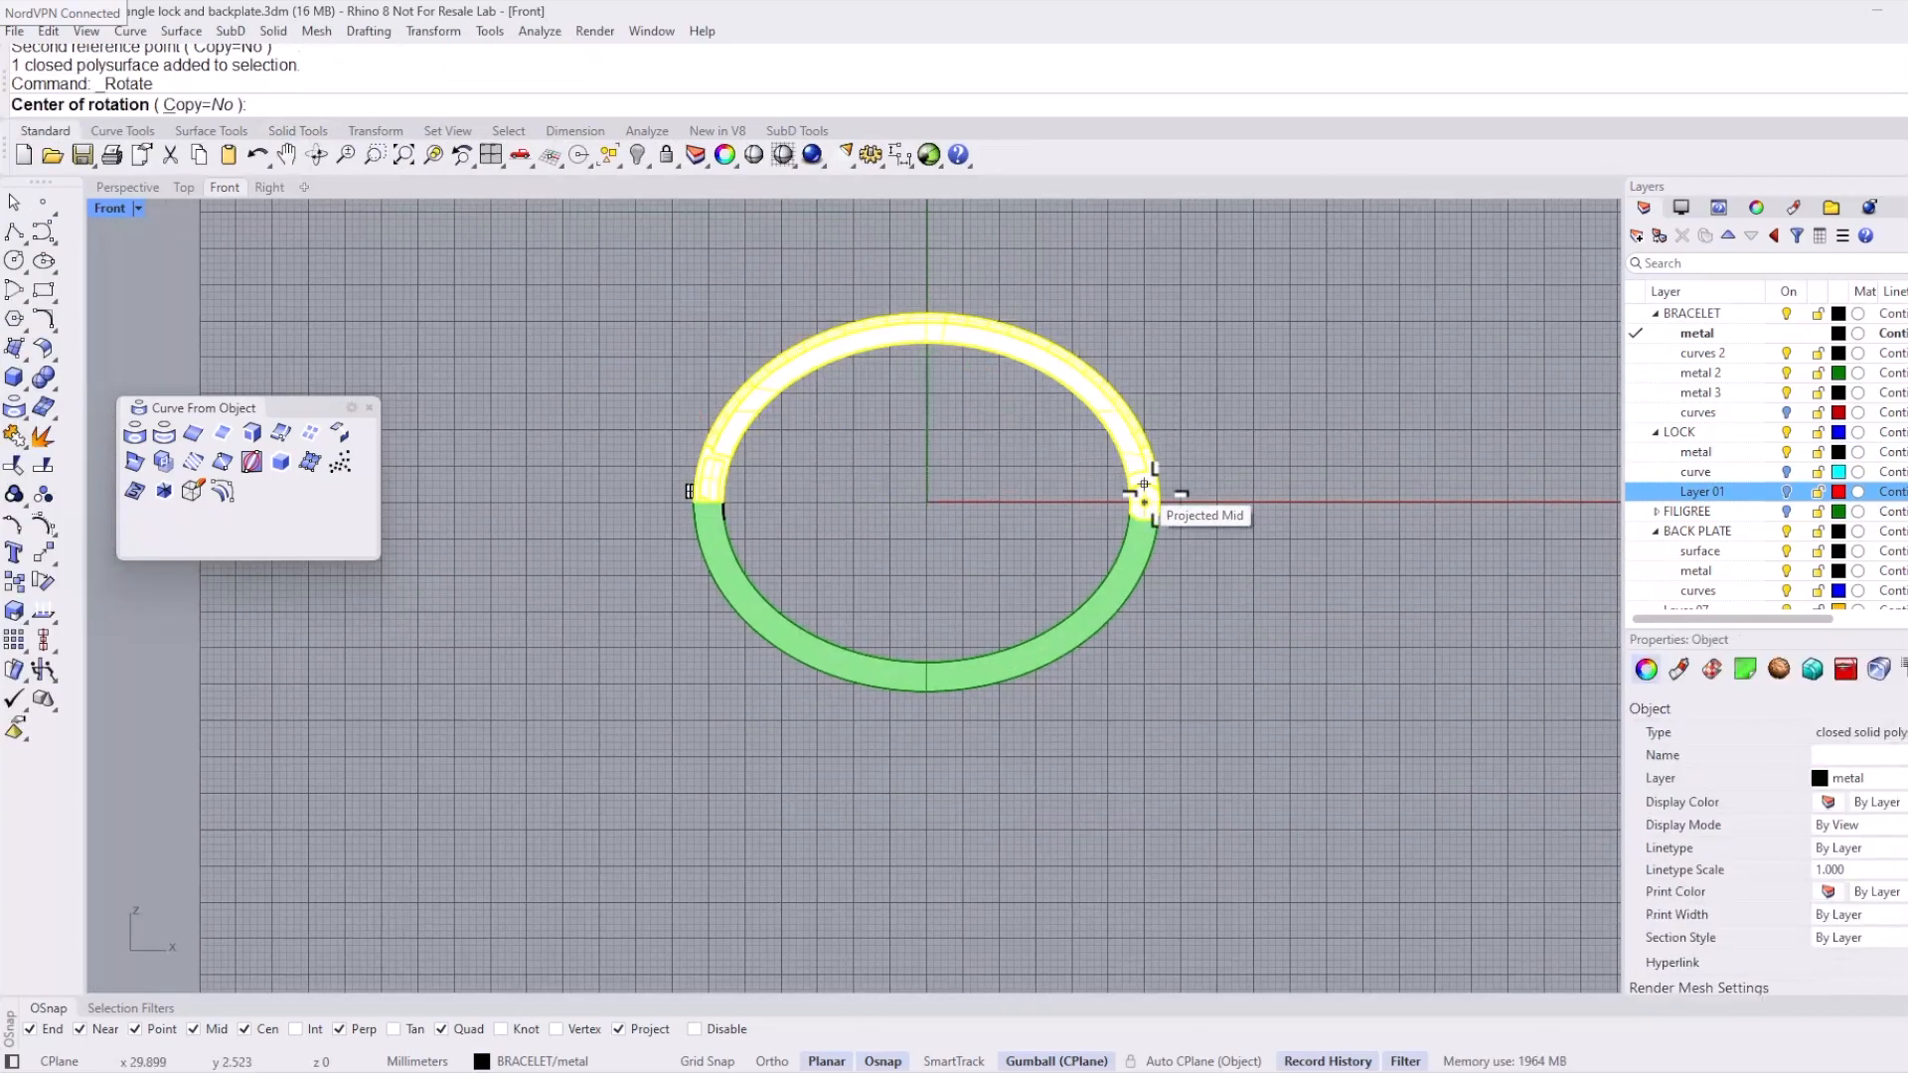
scroll(1143, 493, up, 4)
scroll(1166, 497, up, 2)
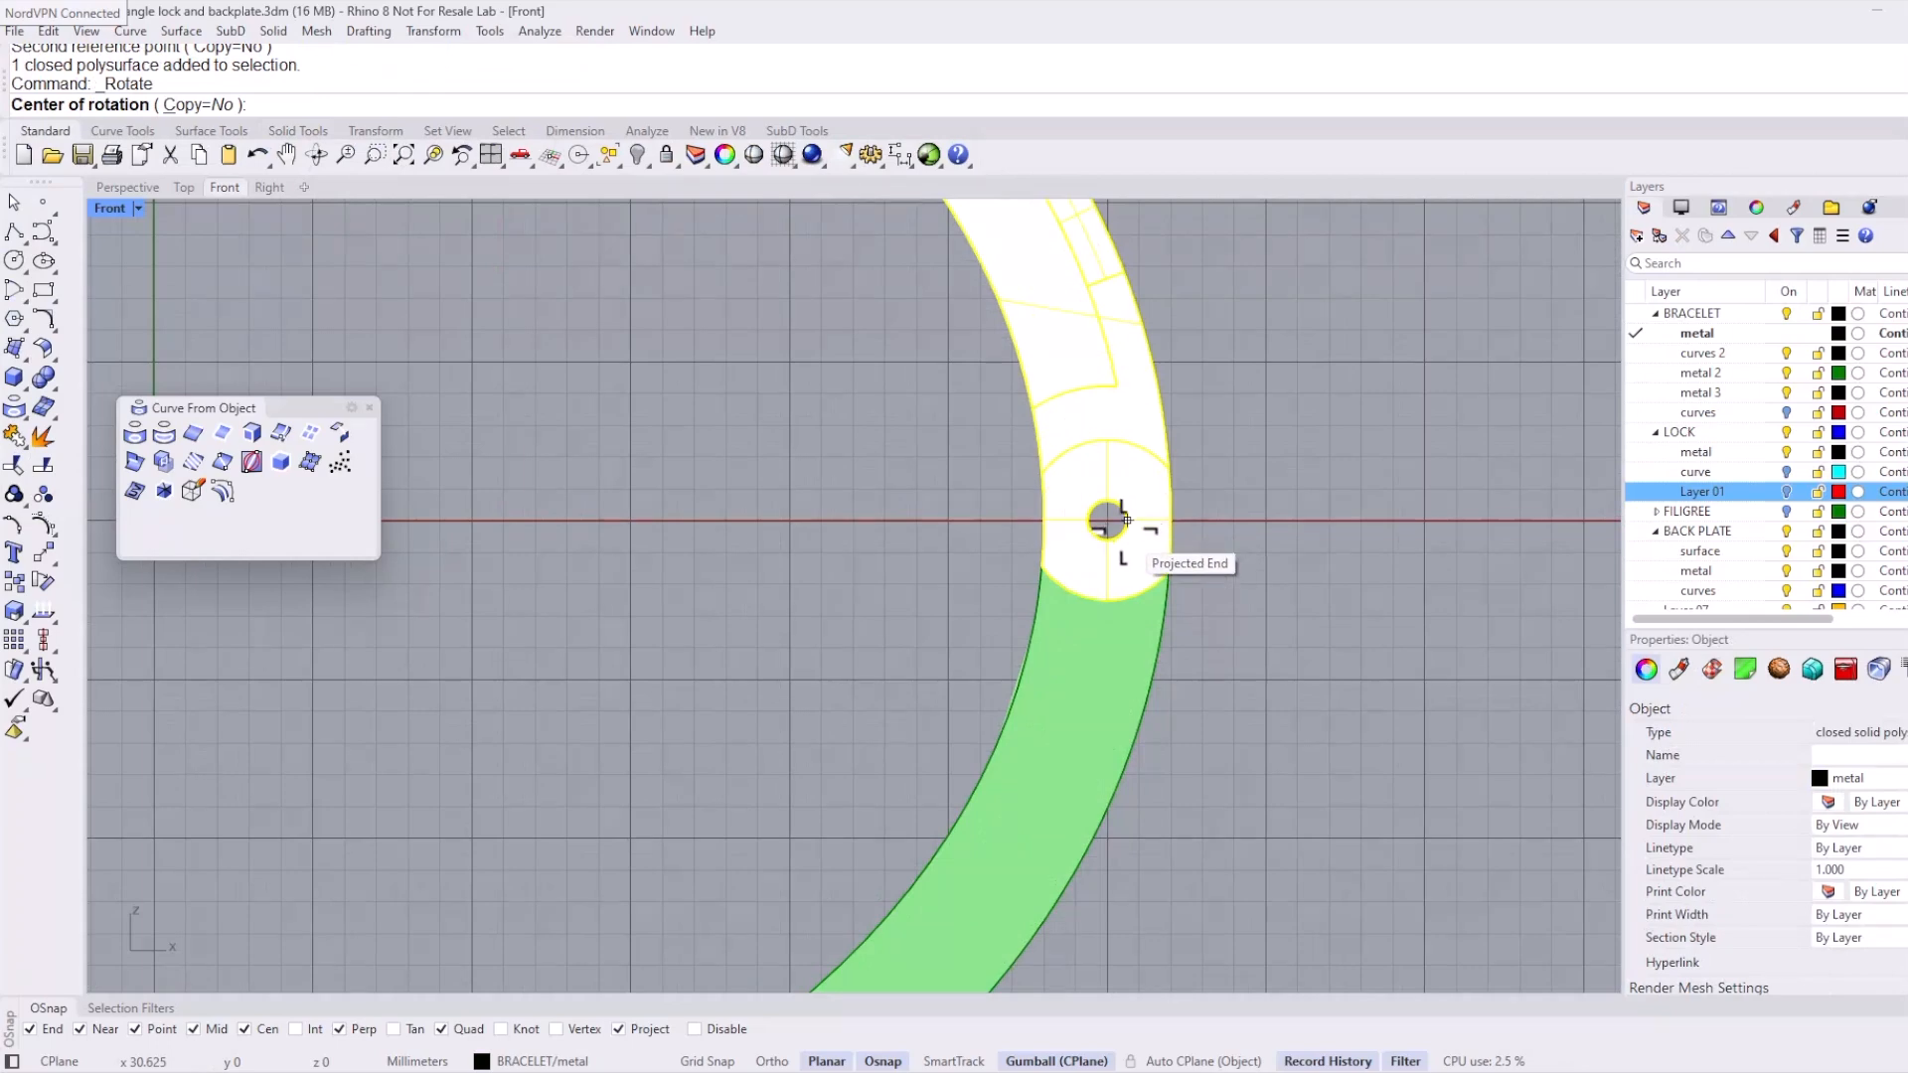
scroll(1106, 535, up, 4)
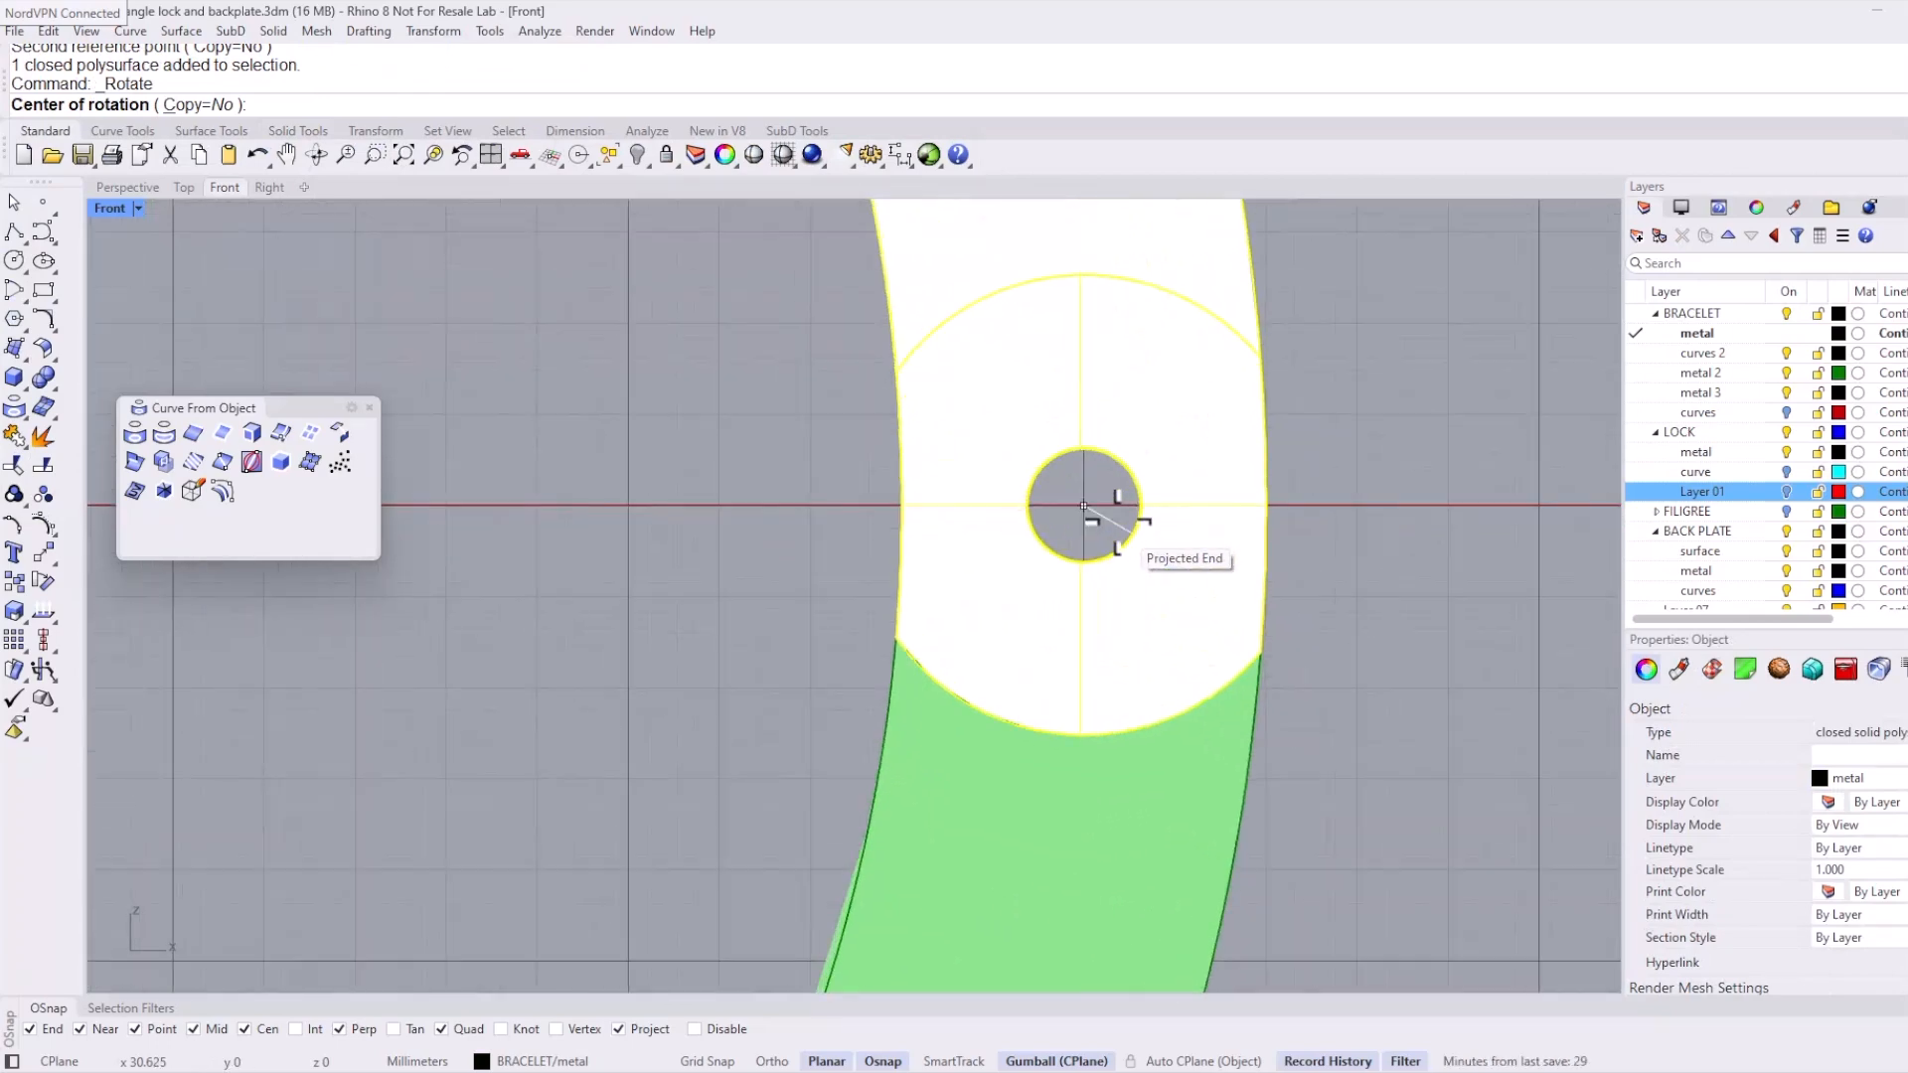
click(1109, 467)
scroll(1118, 467, down, 5)
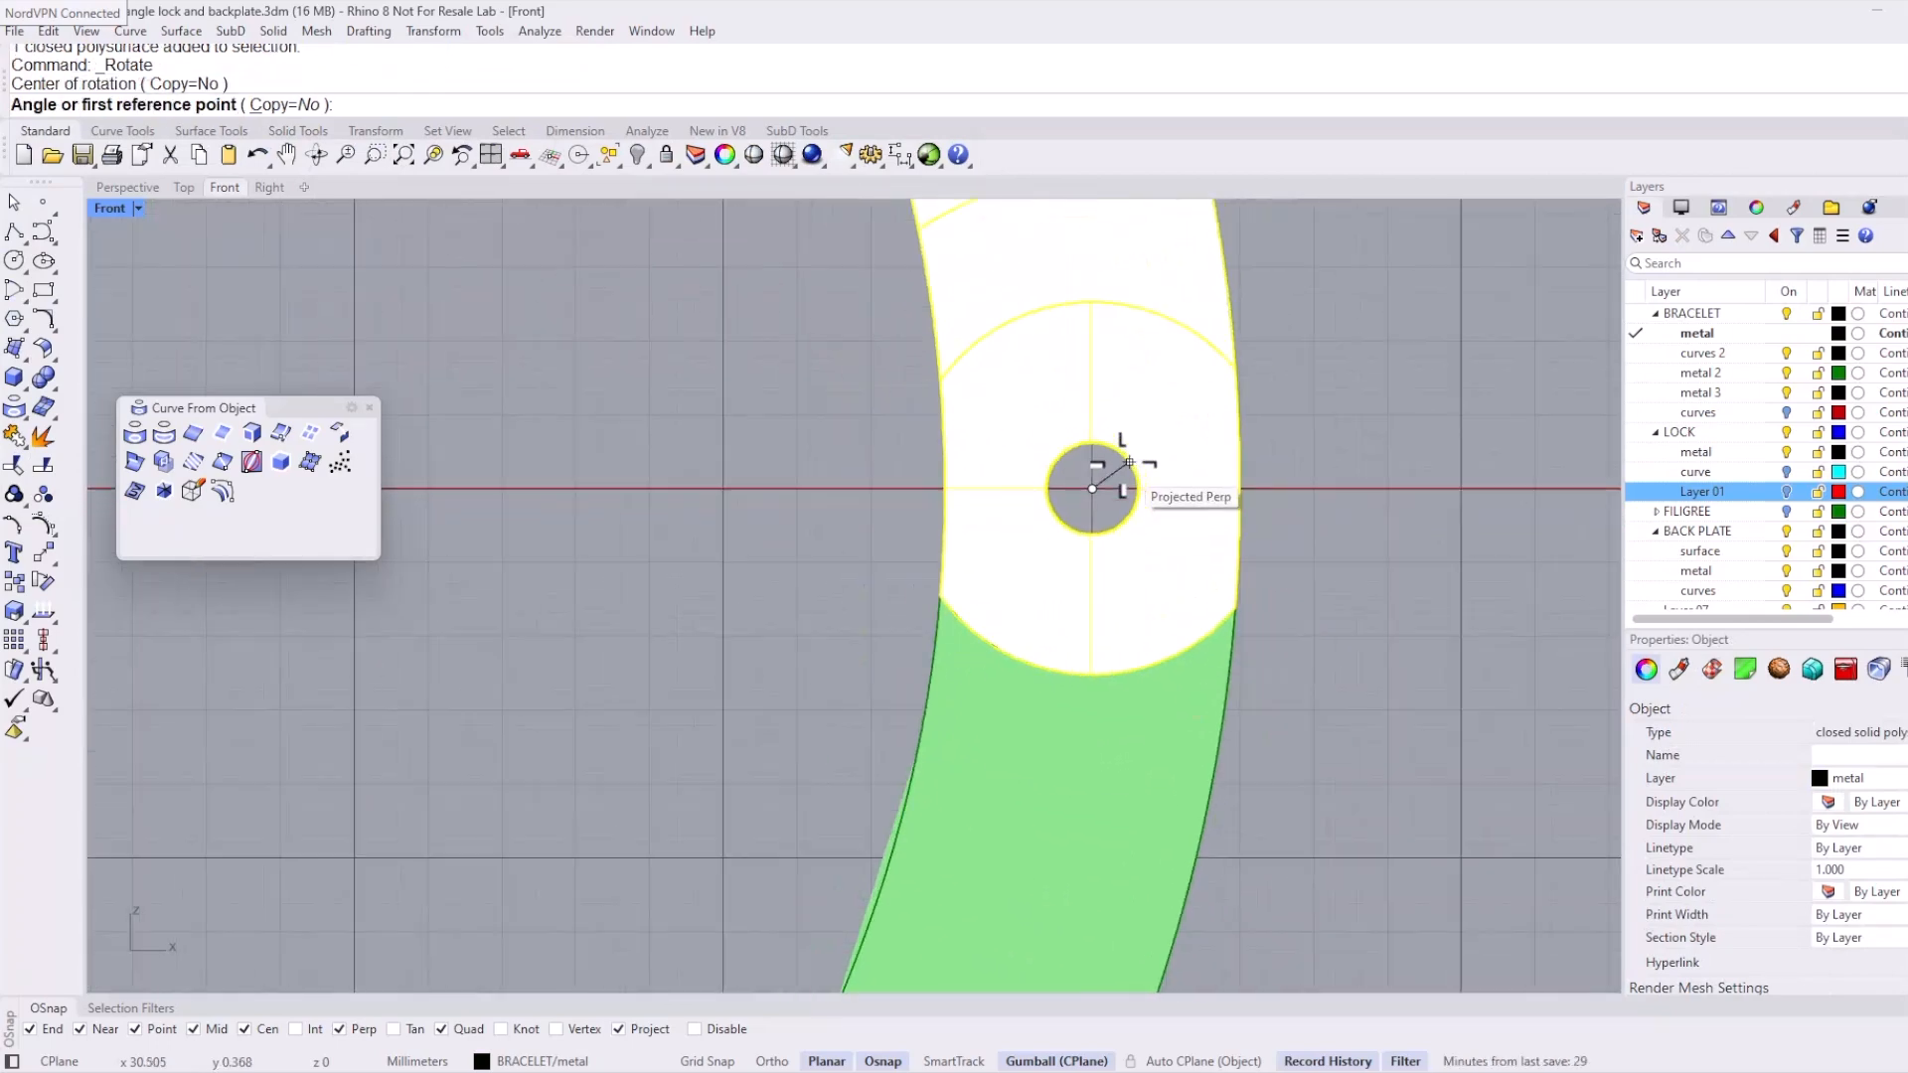
scroll(1119, 467, down, 5)
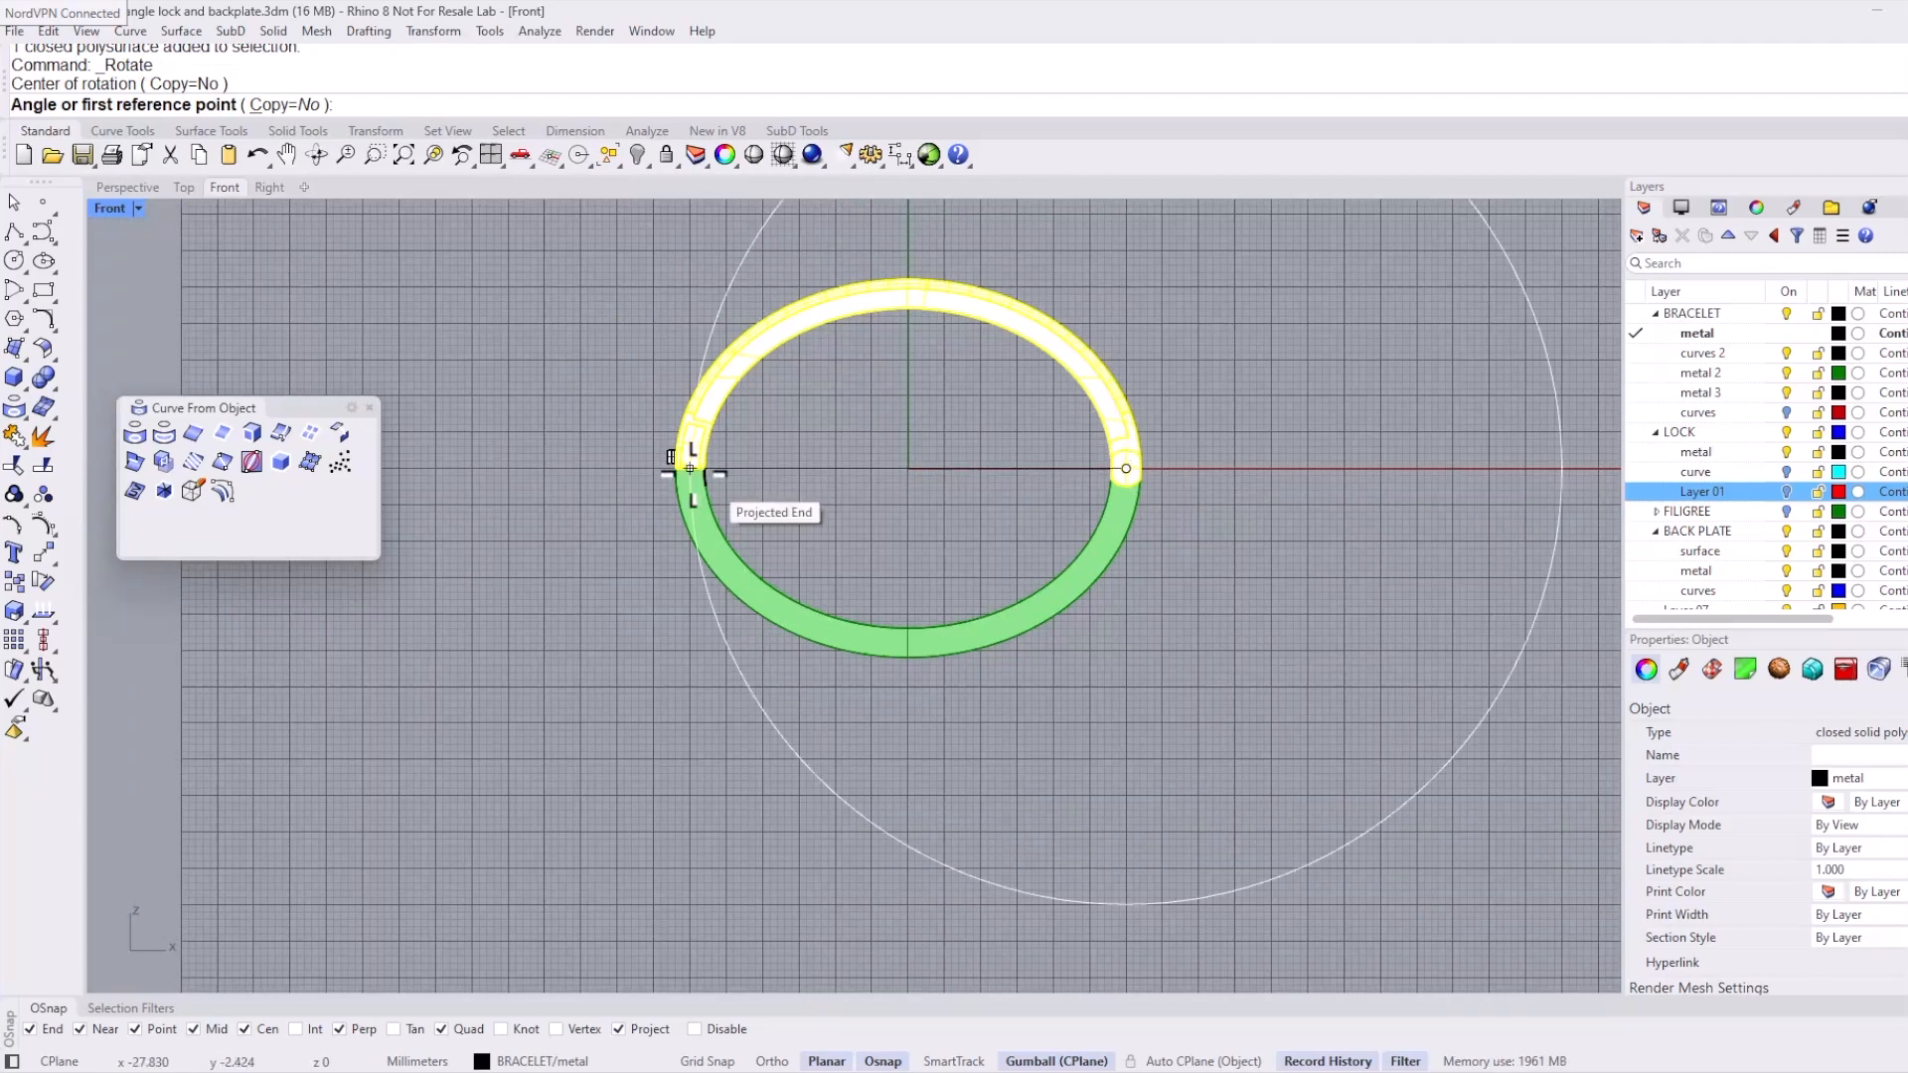
click(607, 468)
click(613, 381)
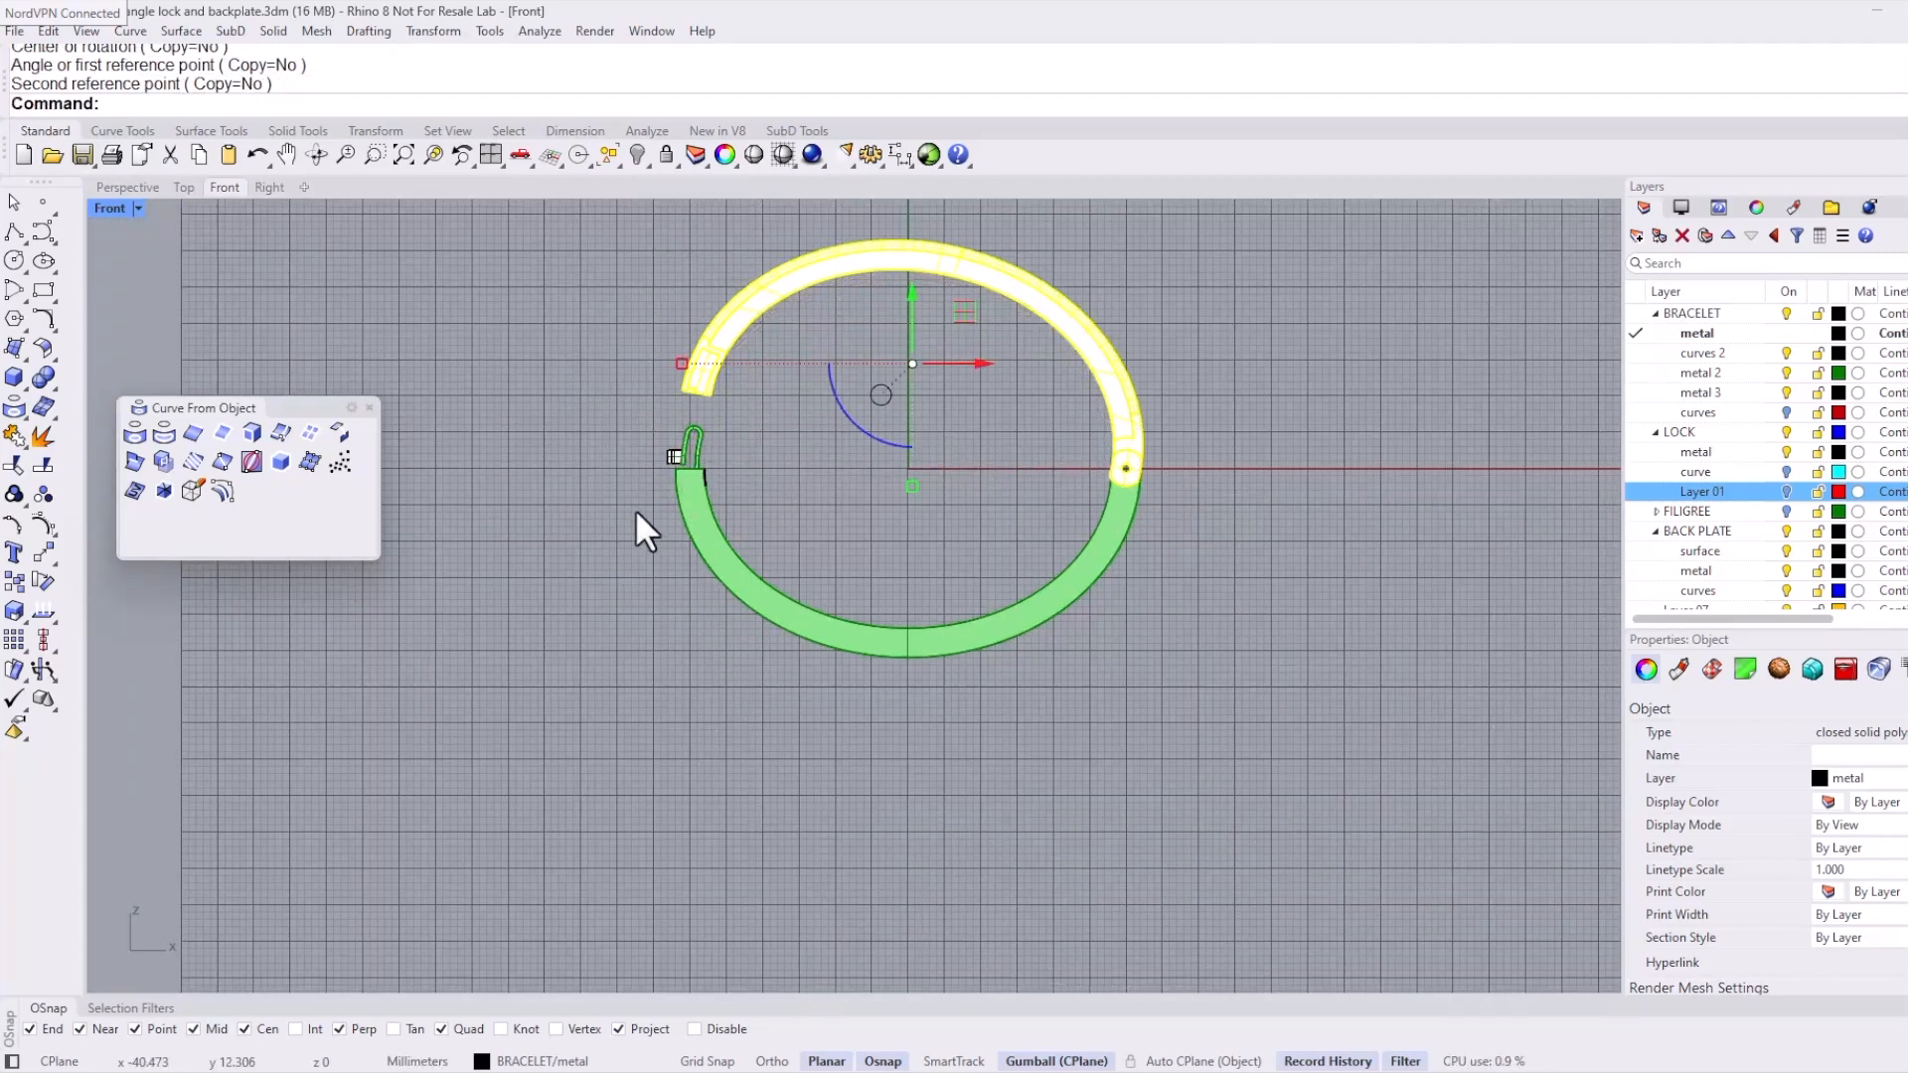
key(Escape)
Step: Boolean-union the green bracelet half's U-shaped spring with the small push-button block beside it, and inspect the joined part in Perspective
scroll(696, 437, up, 5)
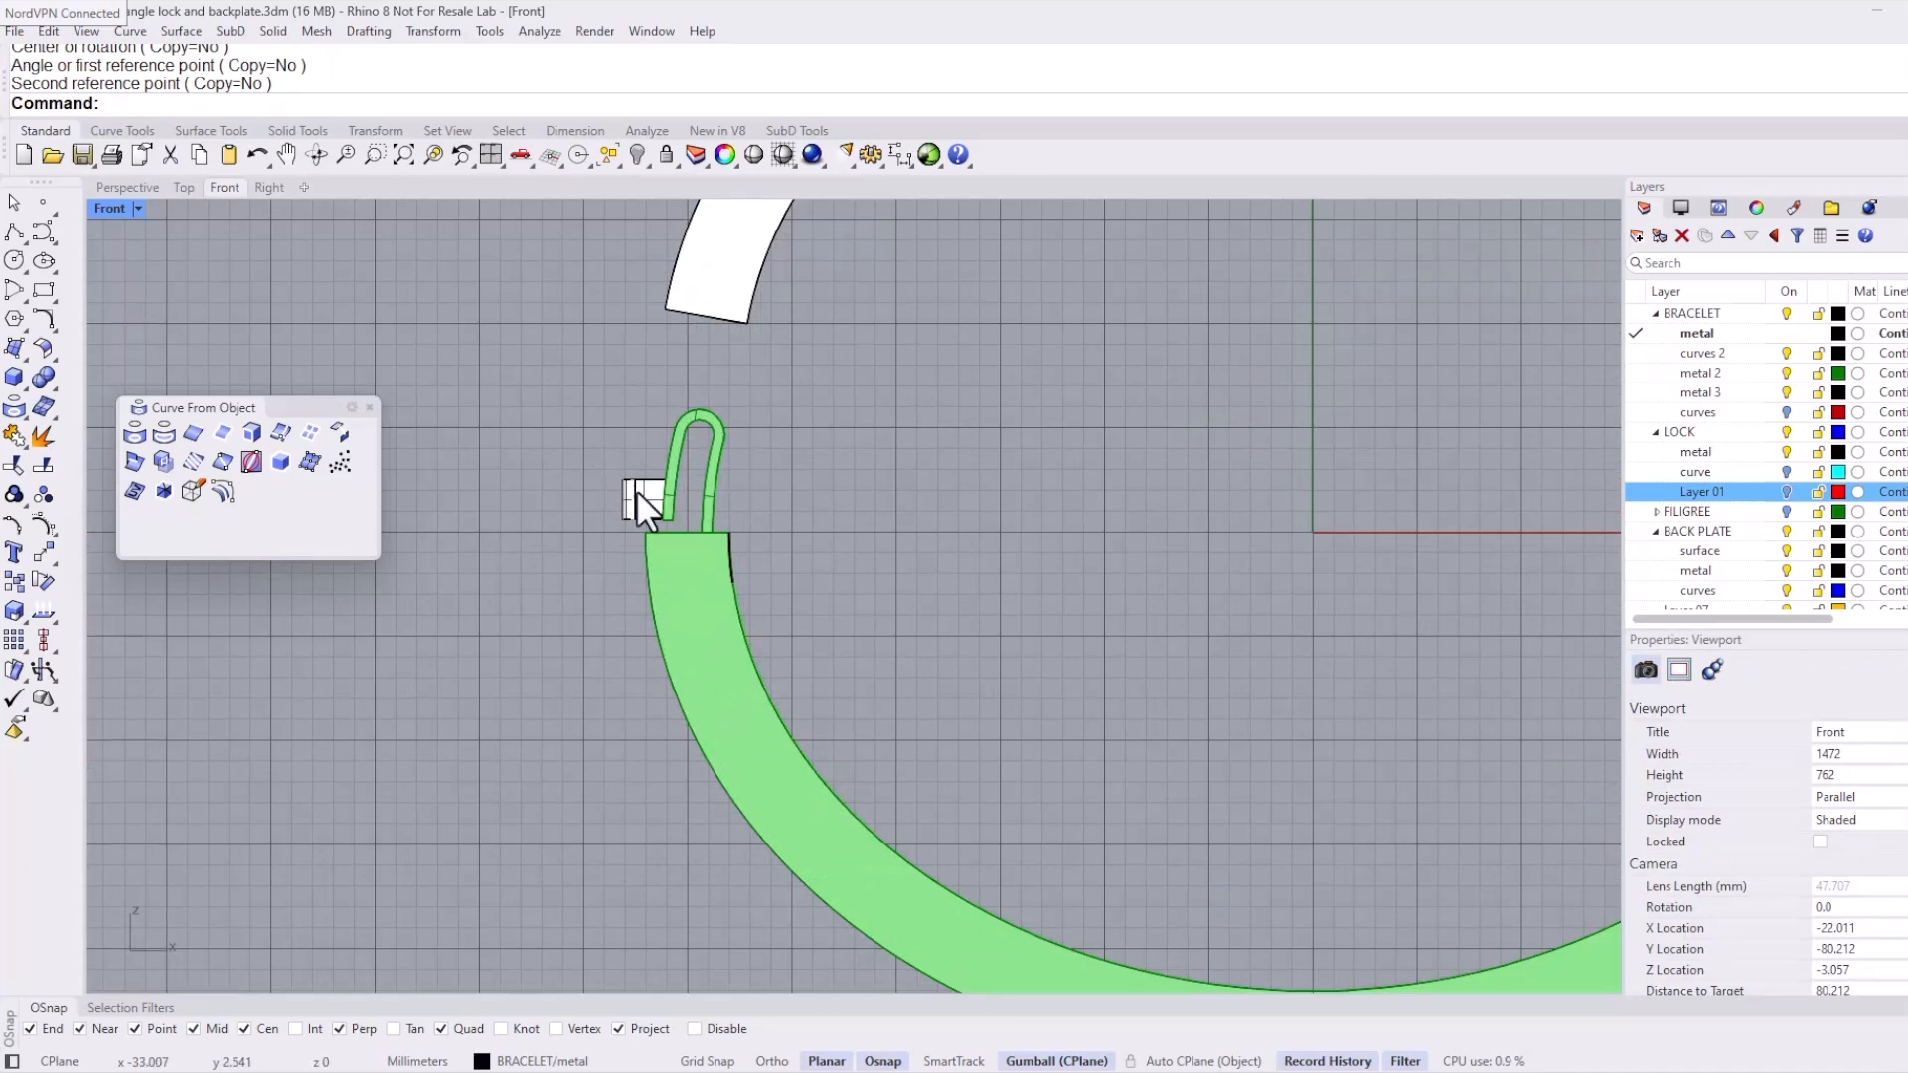
scroll(636, 491, up, 5)
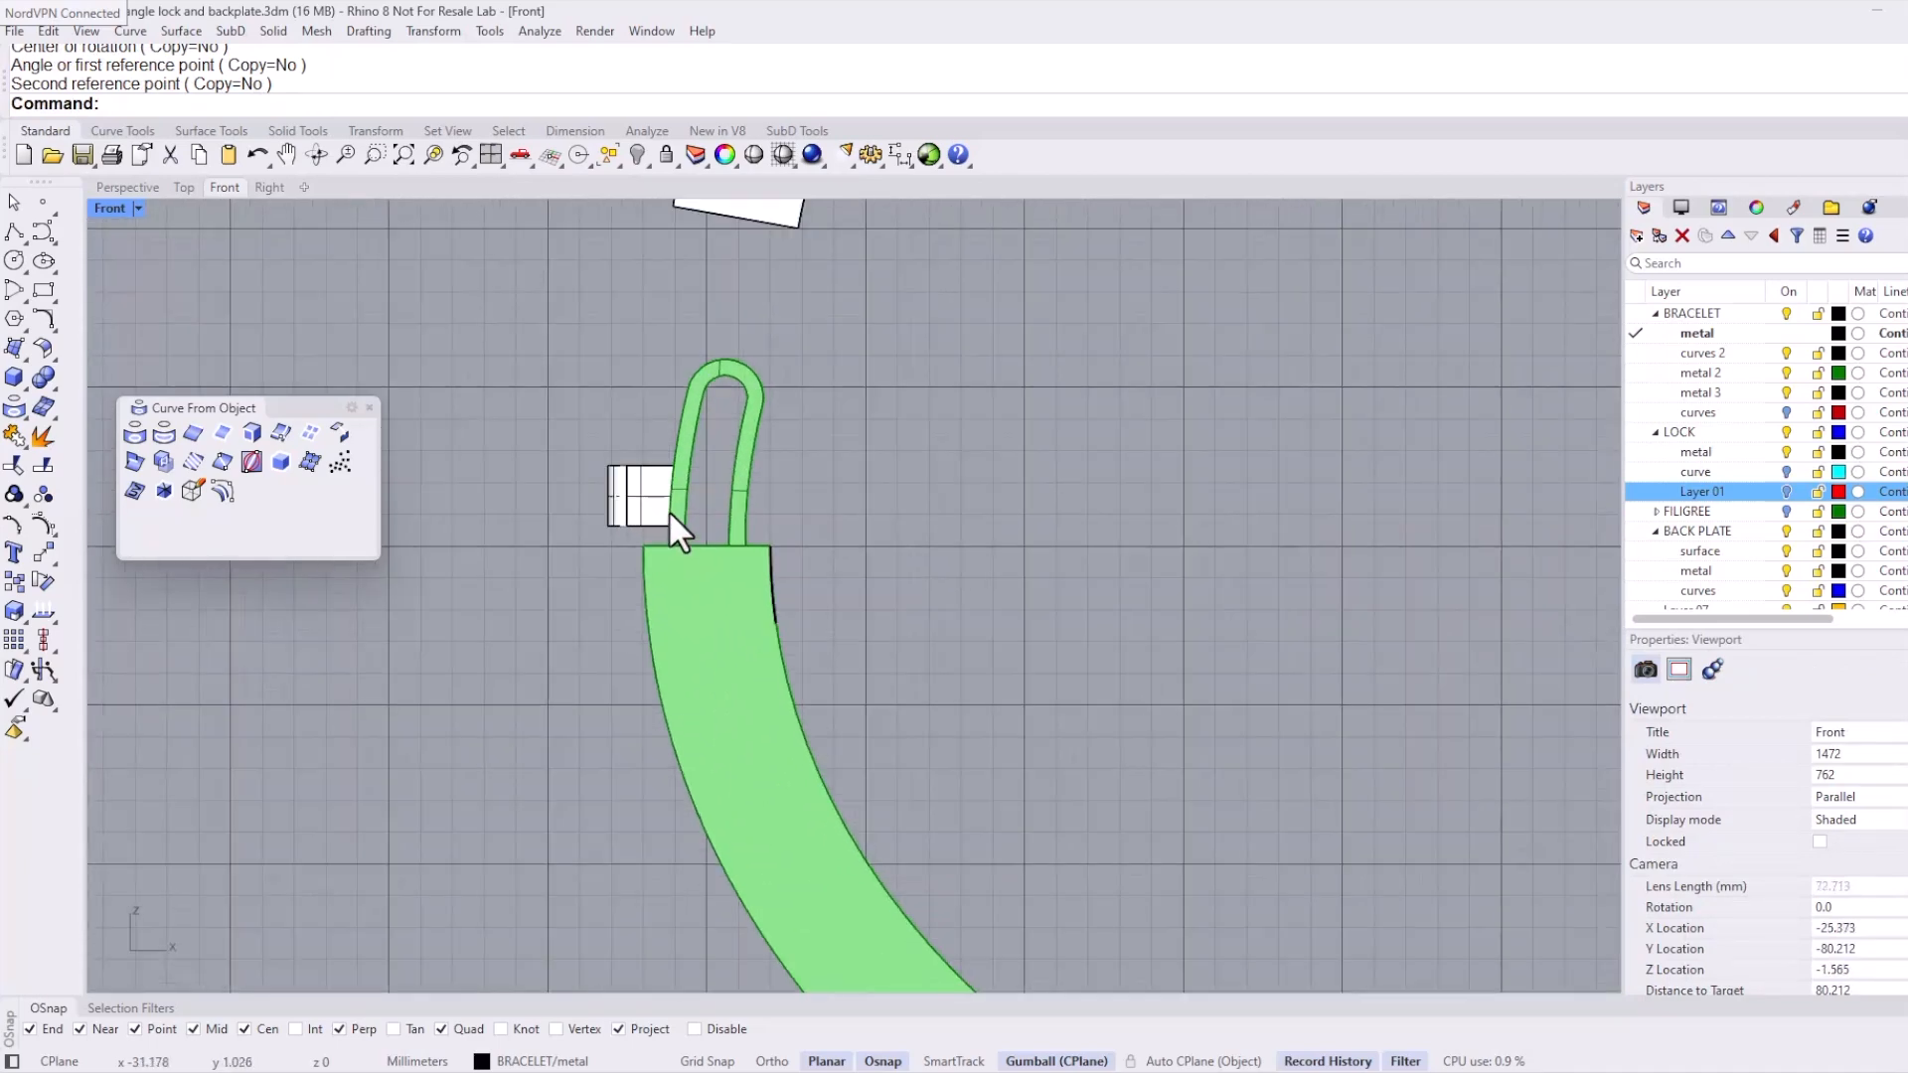
click(42, 379)
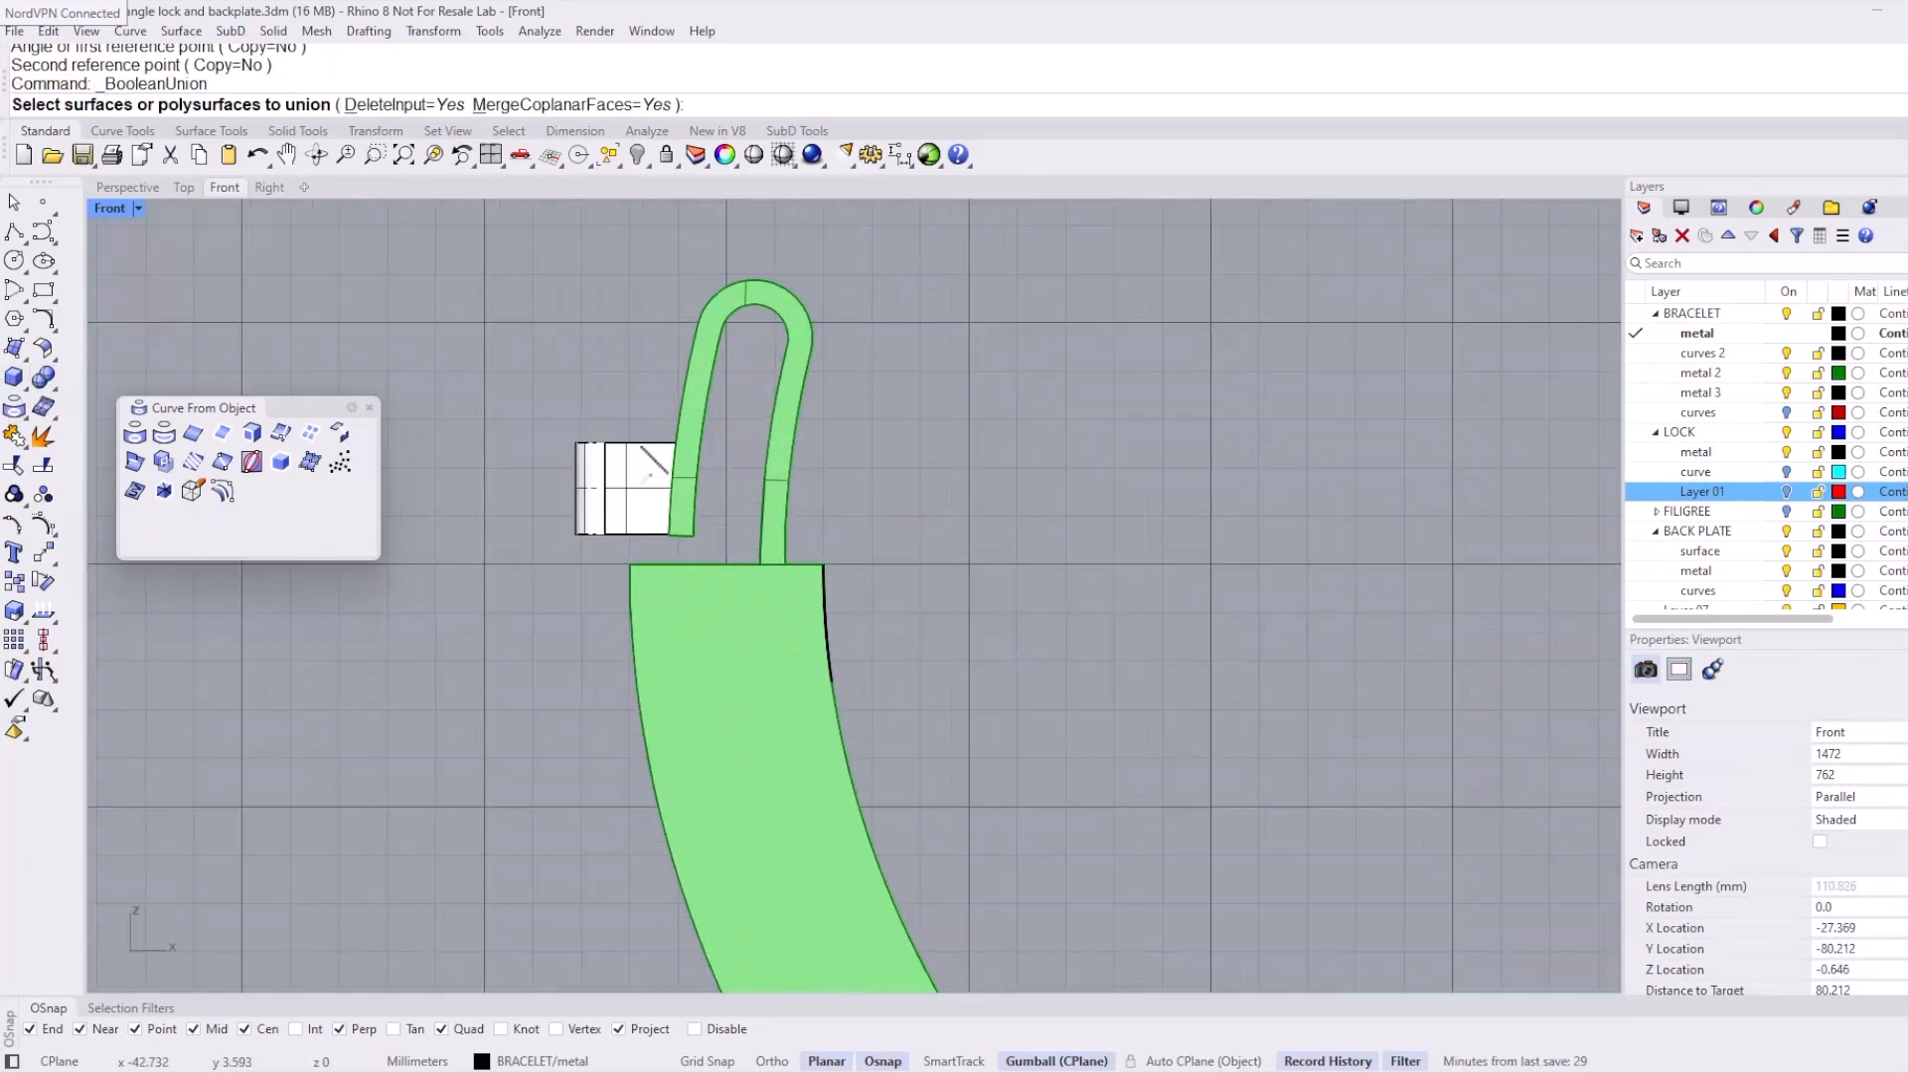
click(688, 469)
click(660, 477)
key(Return)
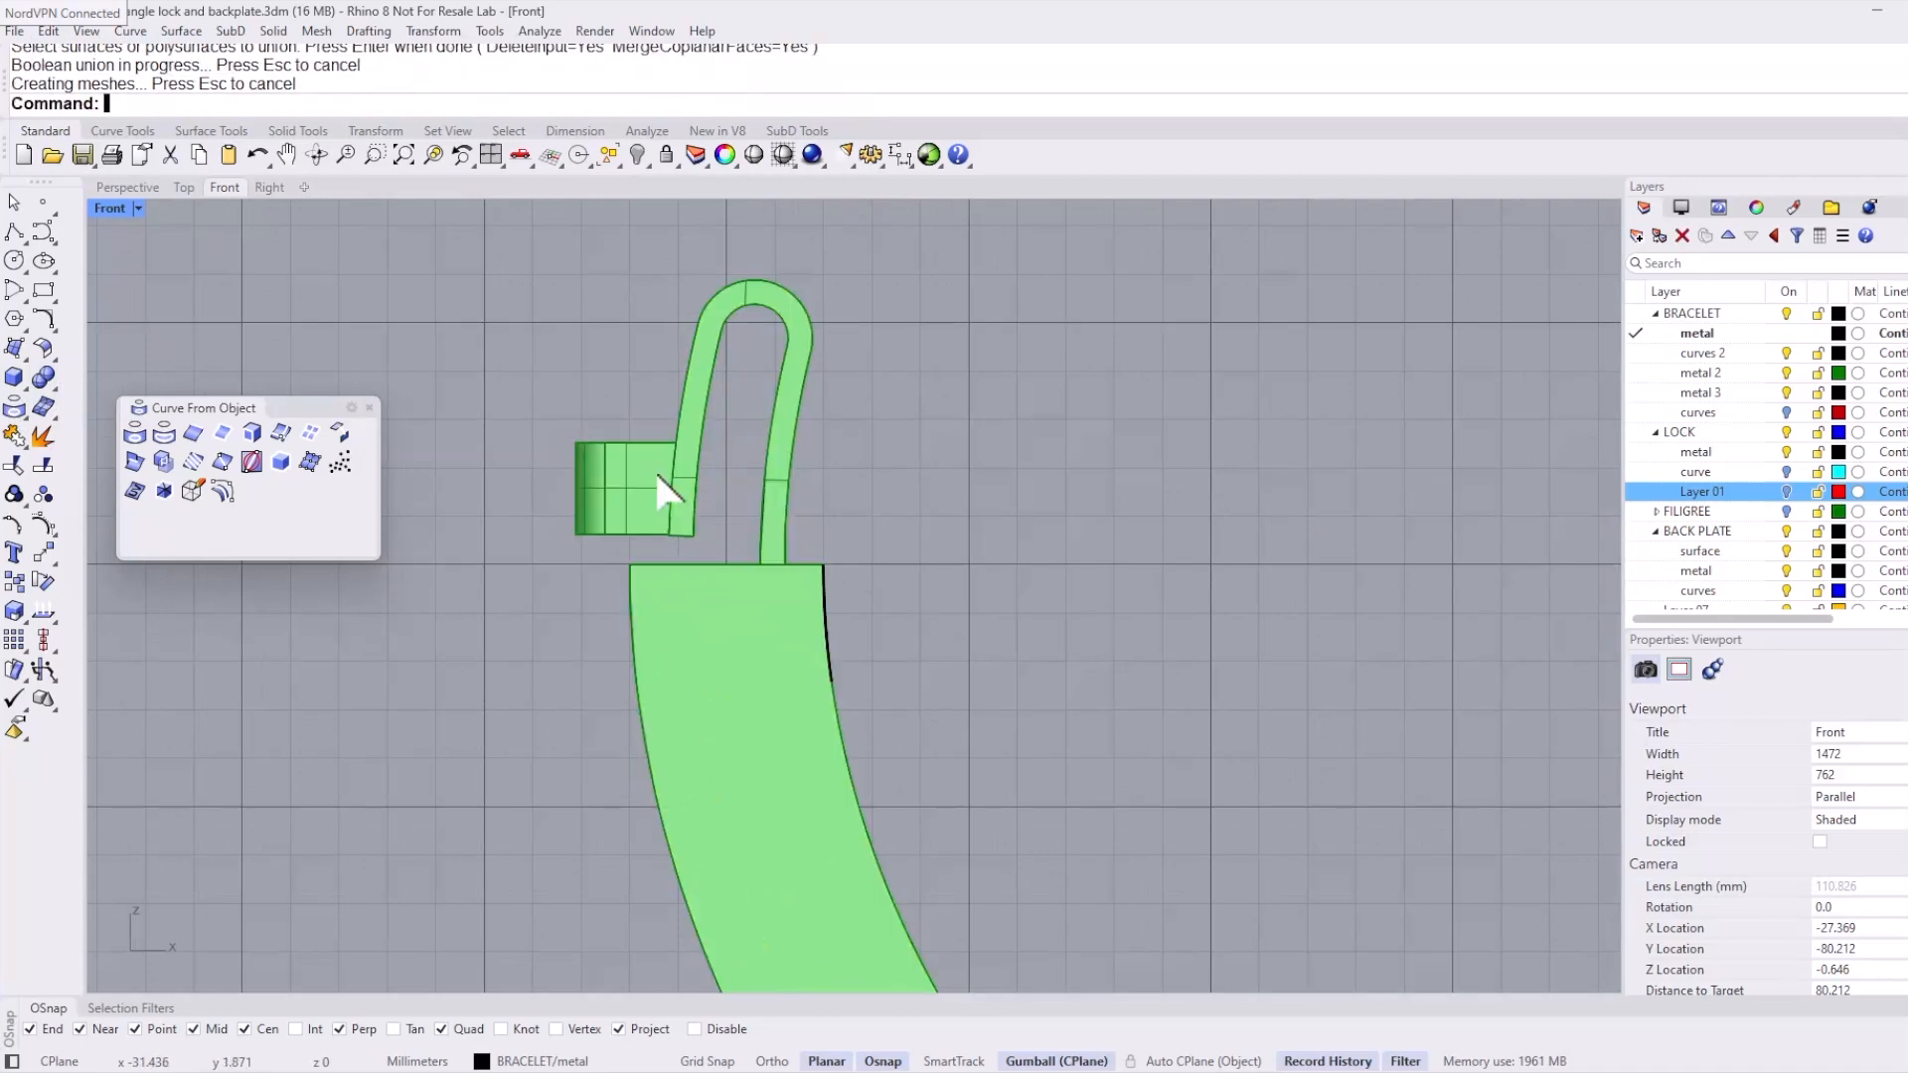
click(133, 188)
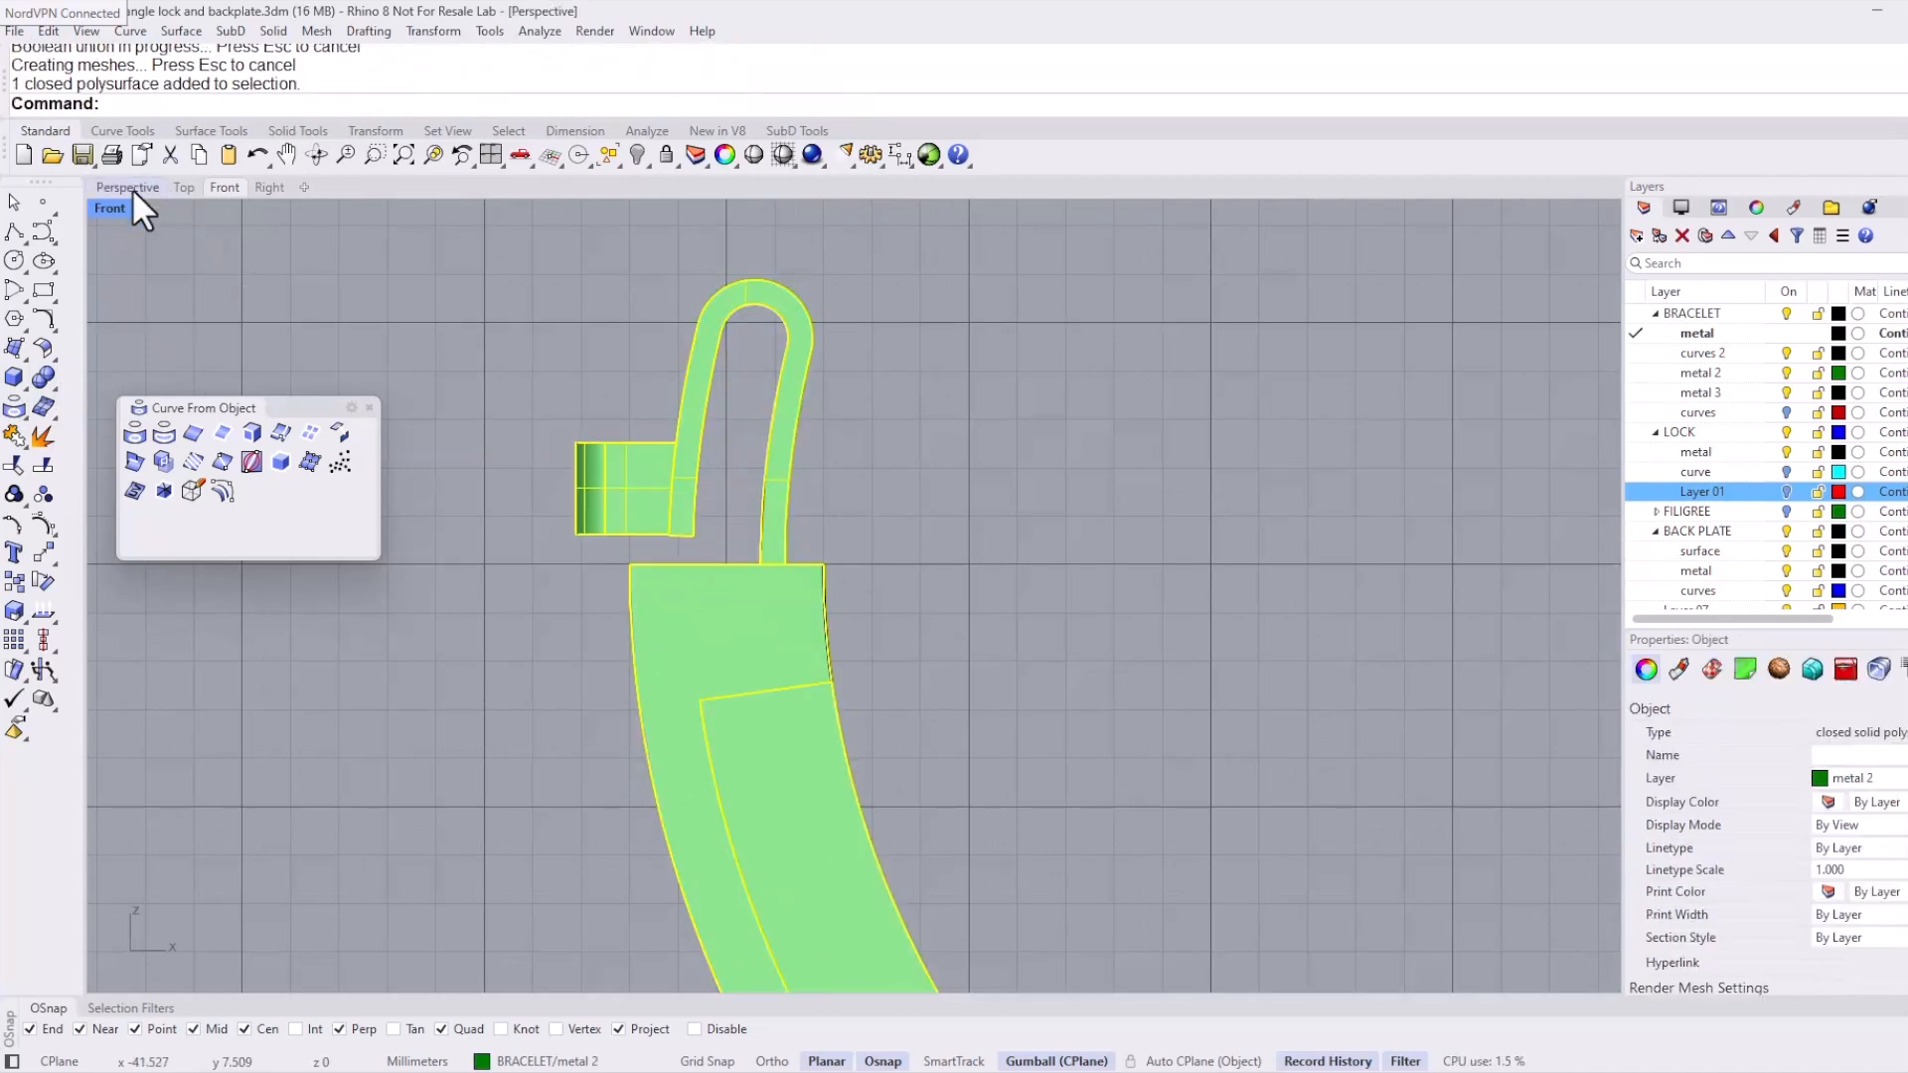
right_drag(686, 665, 1101, 605)
click(1101, 605)
right_drag(754, 557, 814, 521)
Step: Undo the push-button union and the rotation of the upper bracelet half
key(ctrl+z)
key(ctrl+z)
scroll(773, 489, down, 10)
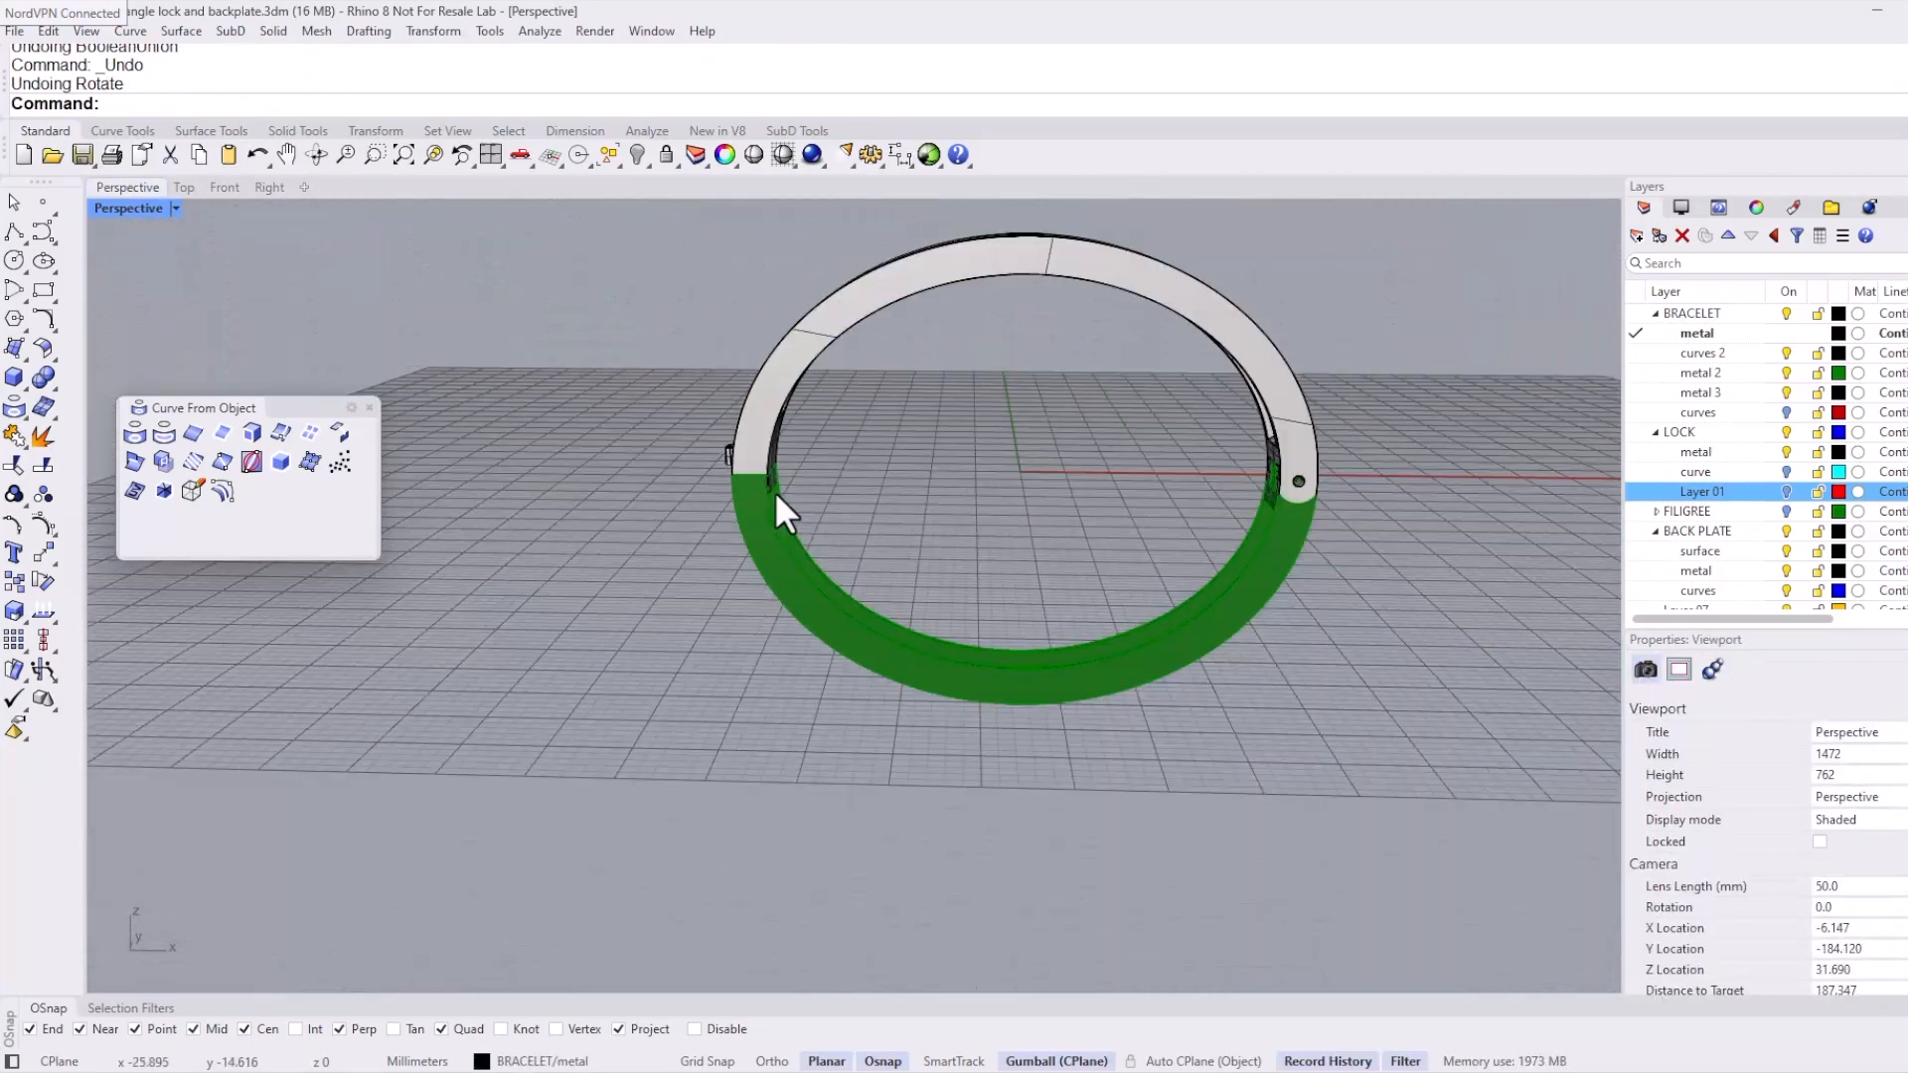
Step: Set the color of the surface sublayer under BACK PLATE to light pink
right_drag(875, 448, 1183, 574)
scroll(832, 483, up, 6)
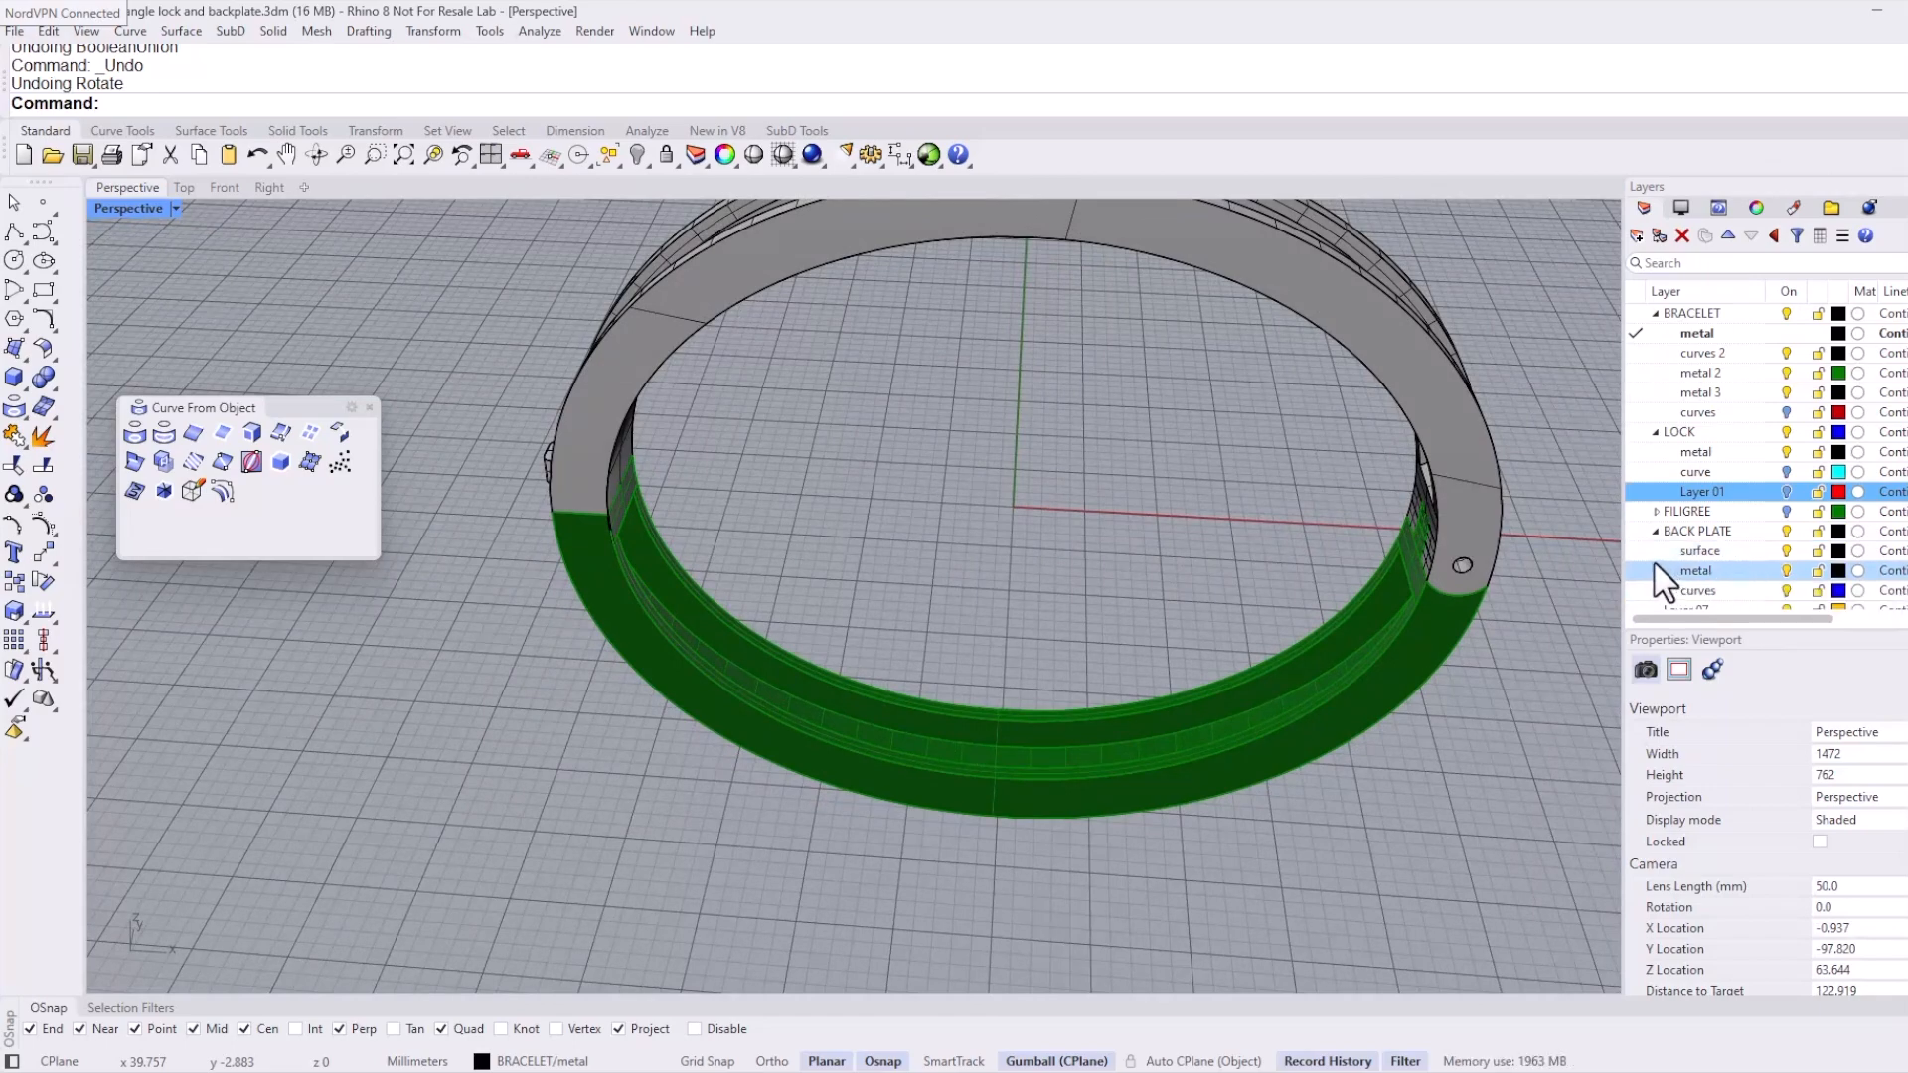
click(1835, 551)
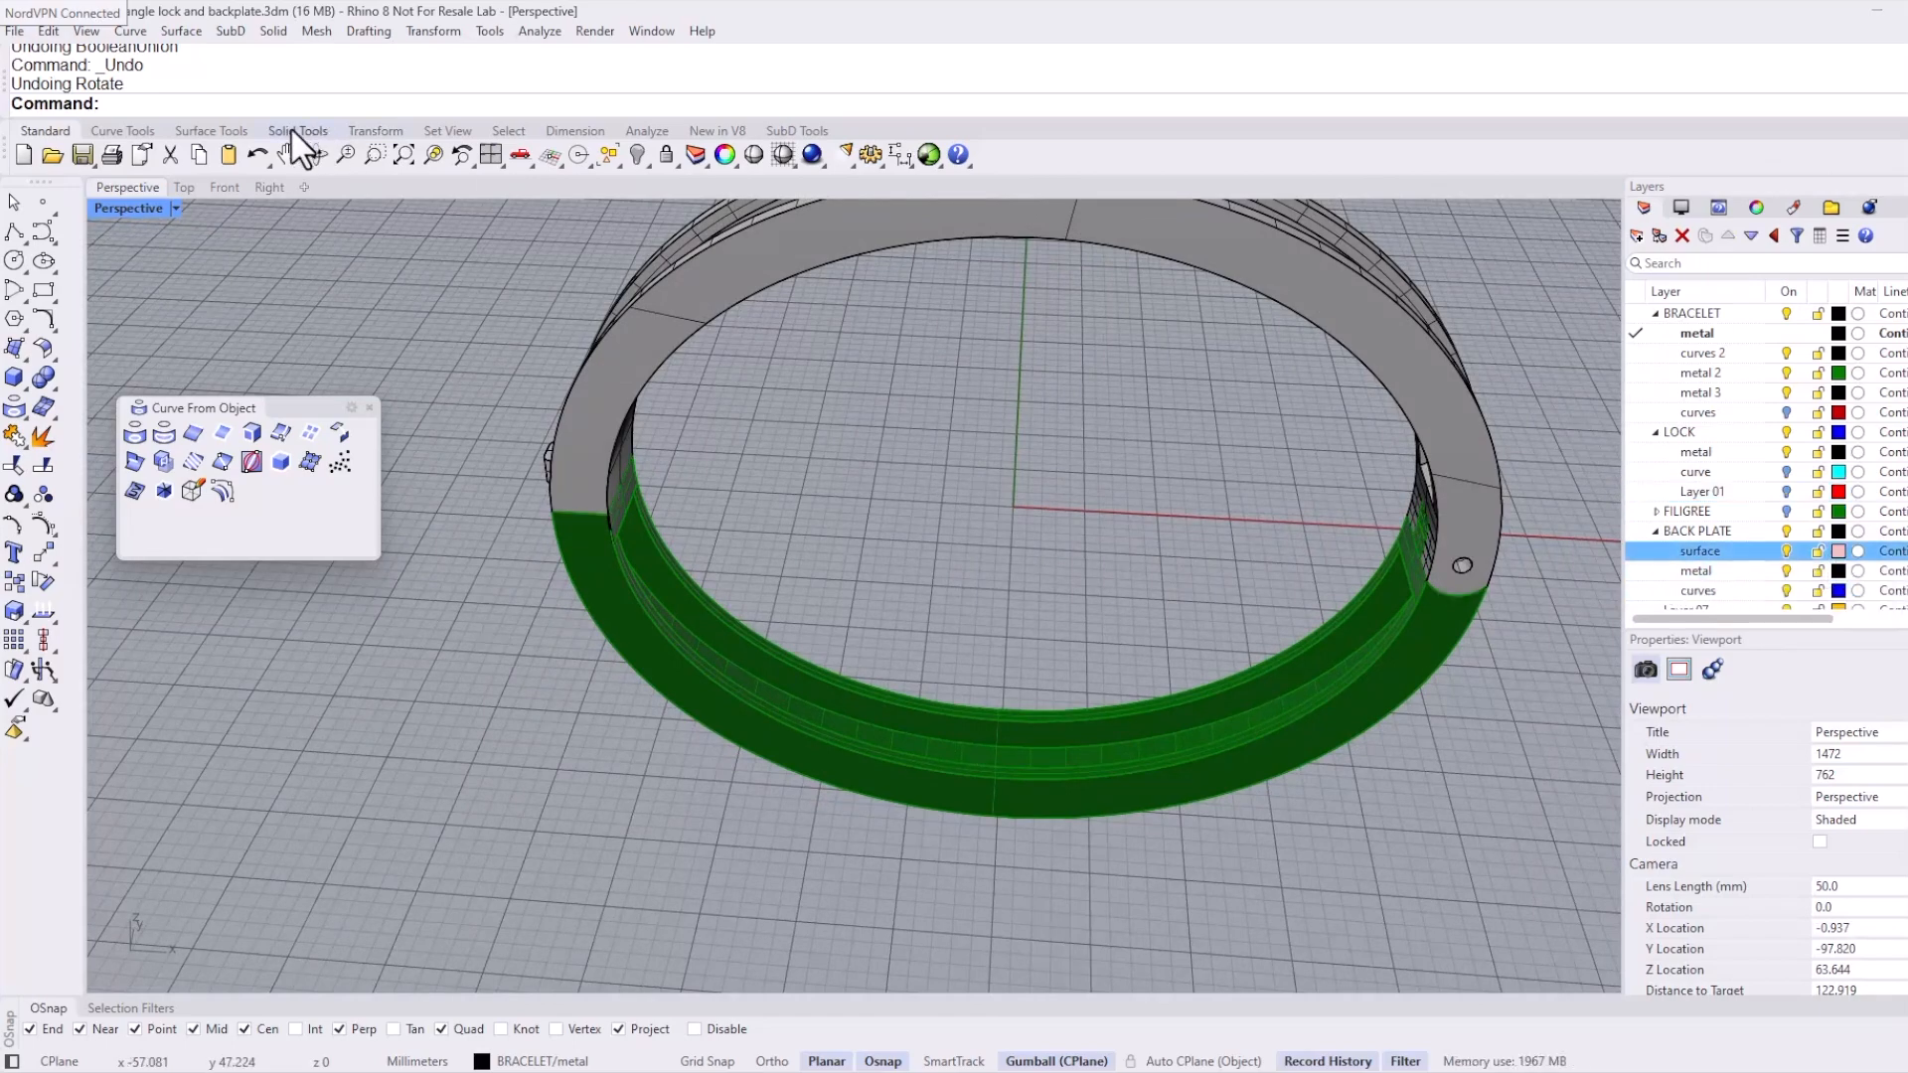
Step: Close the floating Curve From Object palette and create an EdgeSrf surface from the edges of the recess inside the green bracelet half
click(211, 130)
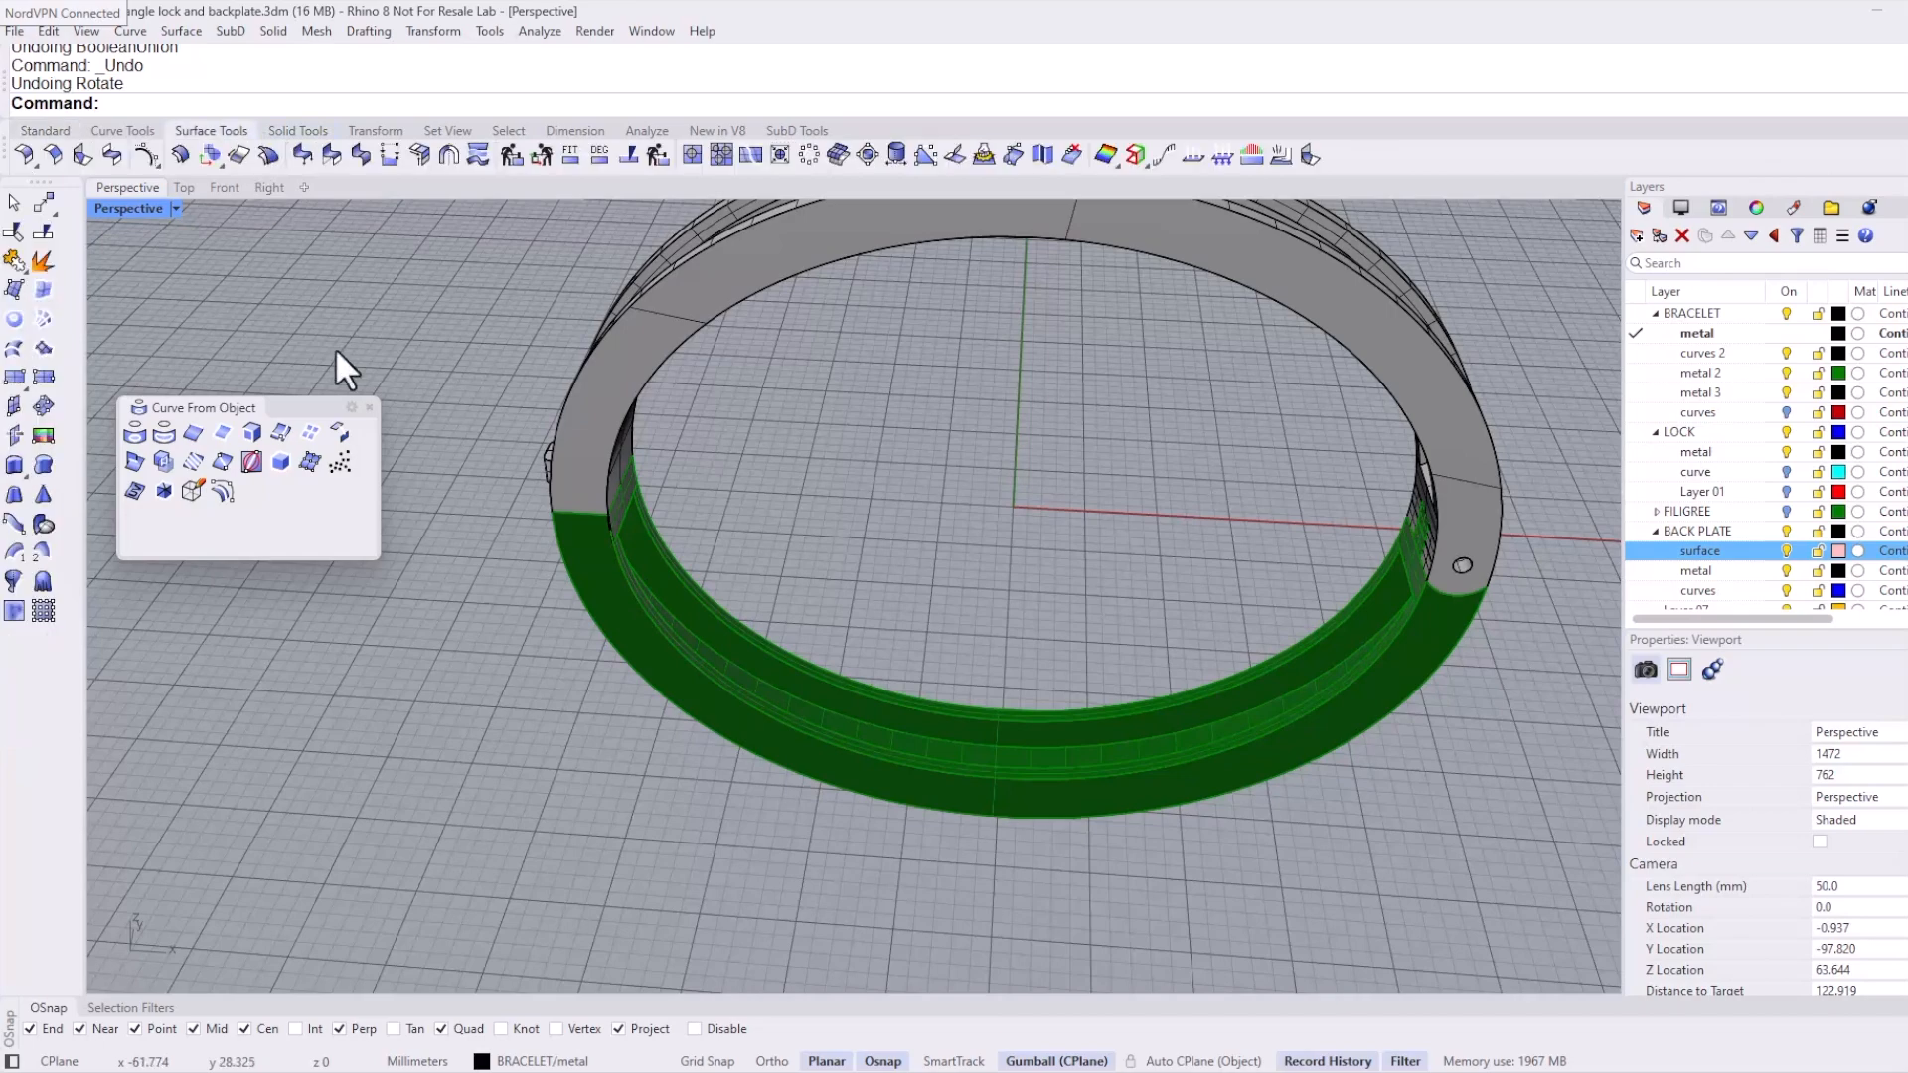
click(371, 406)
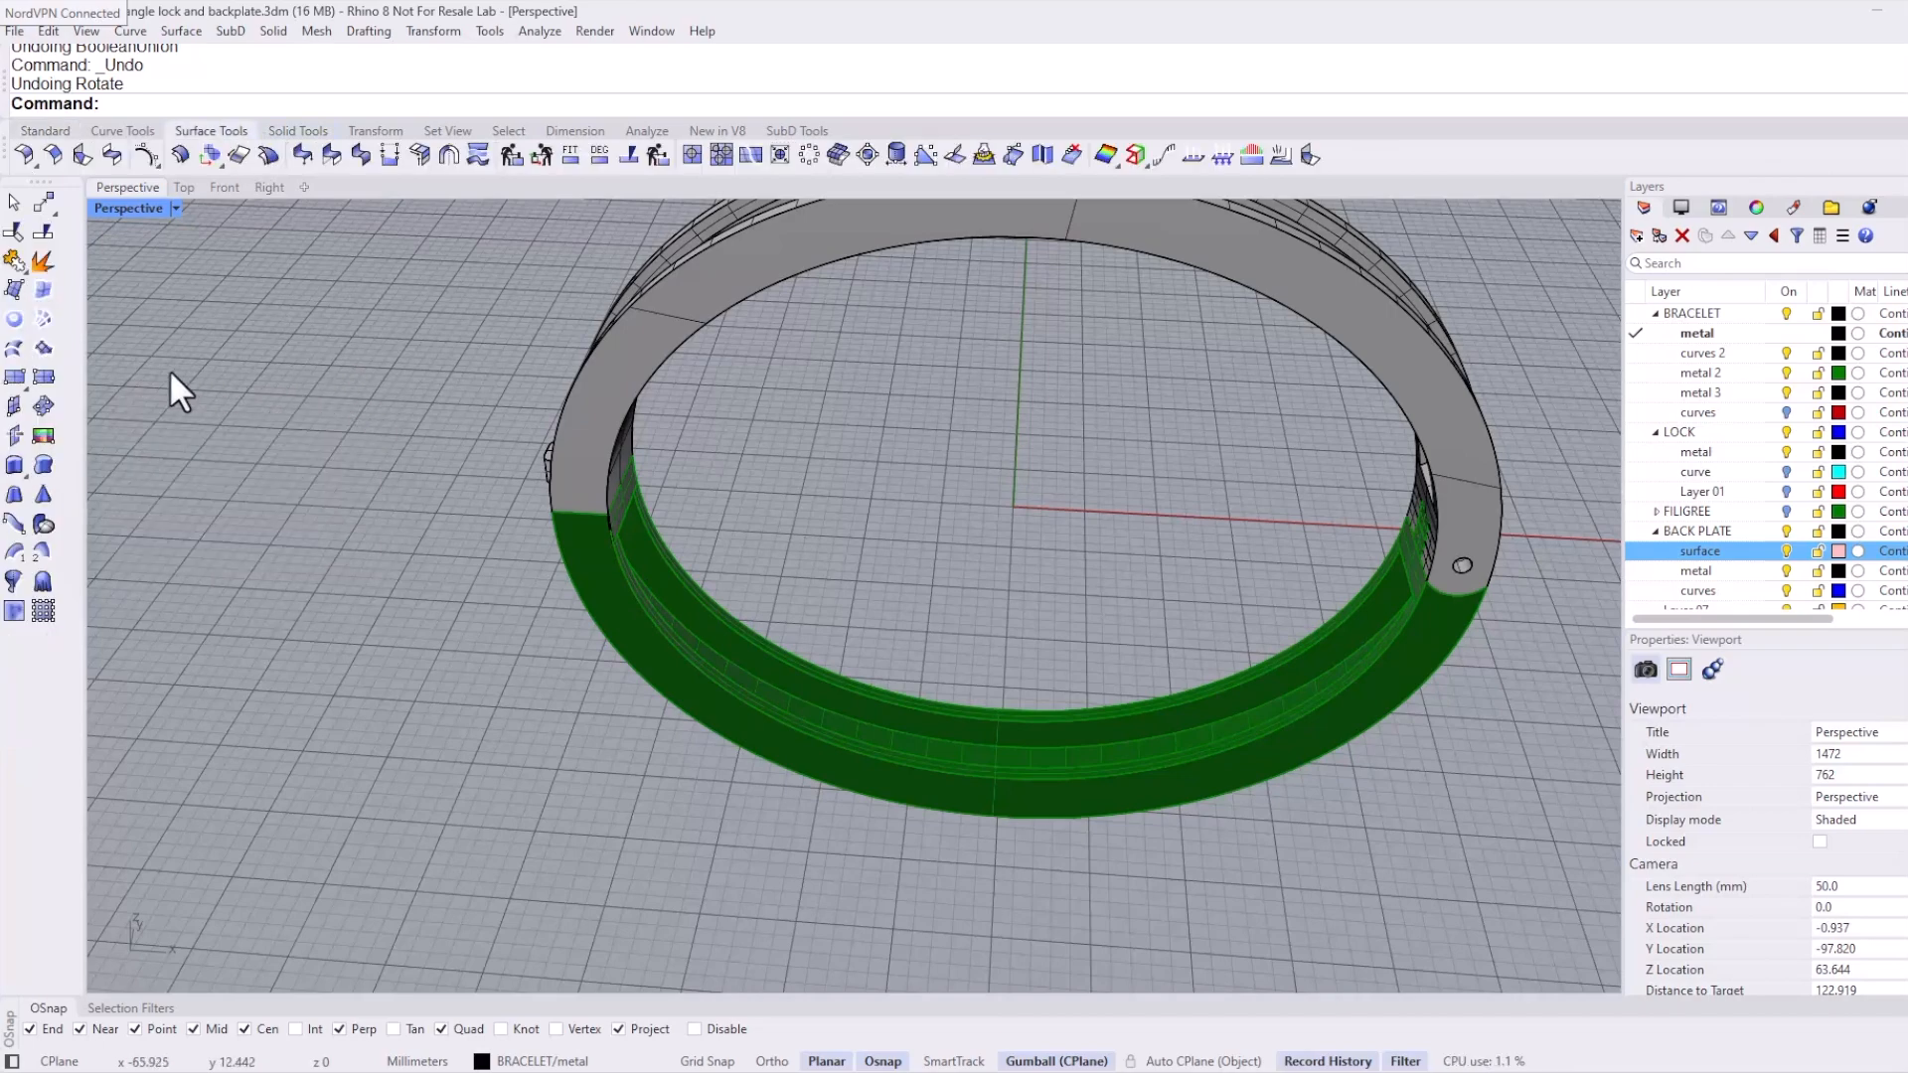
click(43, 289)
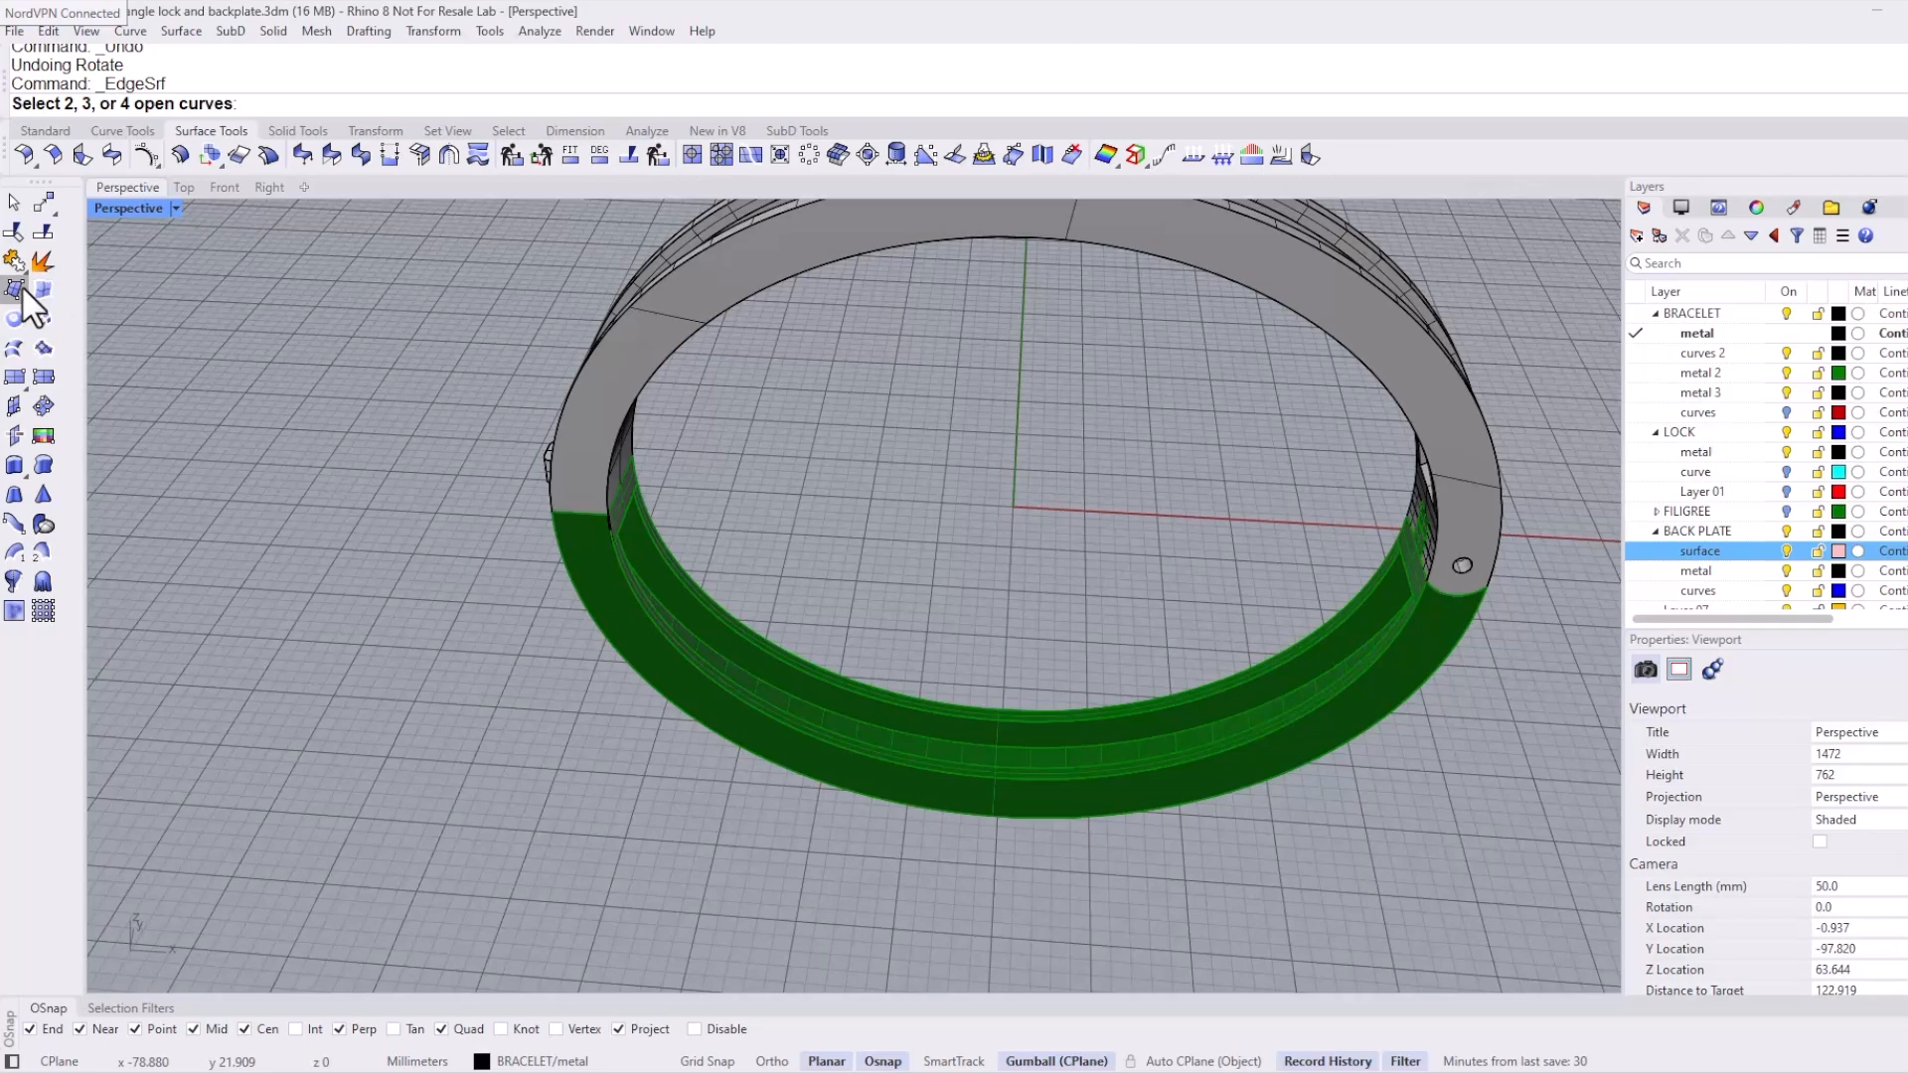
scroll(609, 545, up, 5)
click(682, 433)
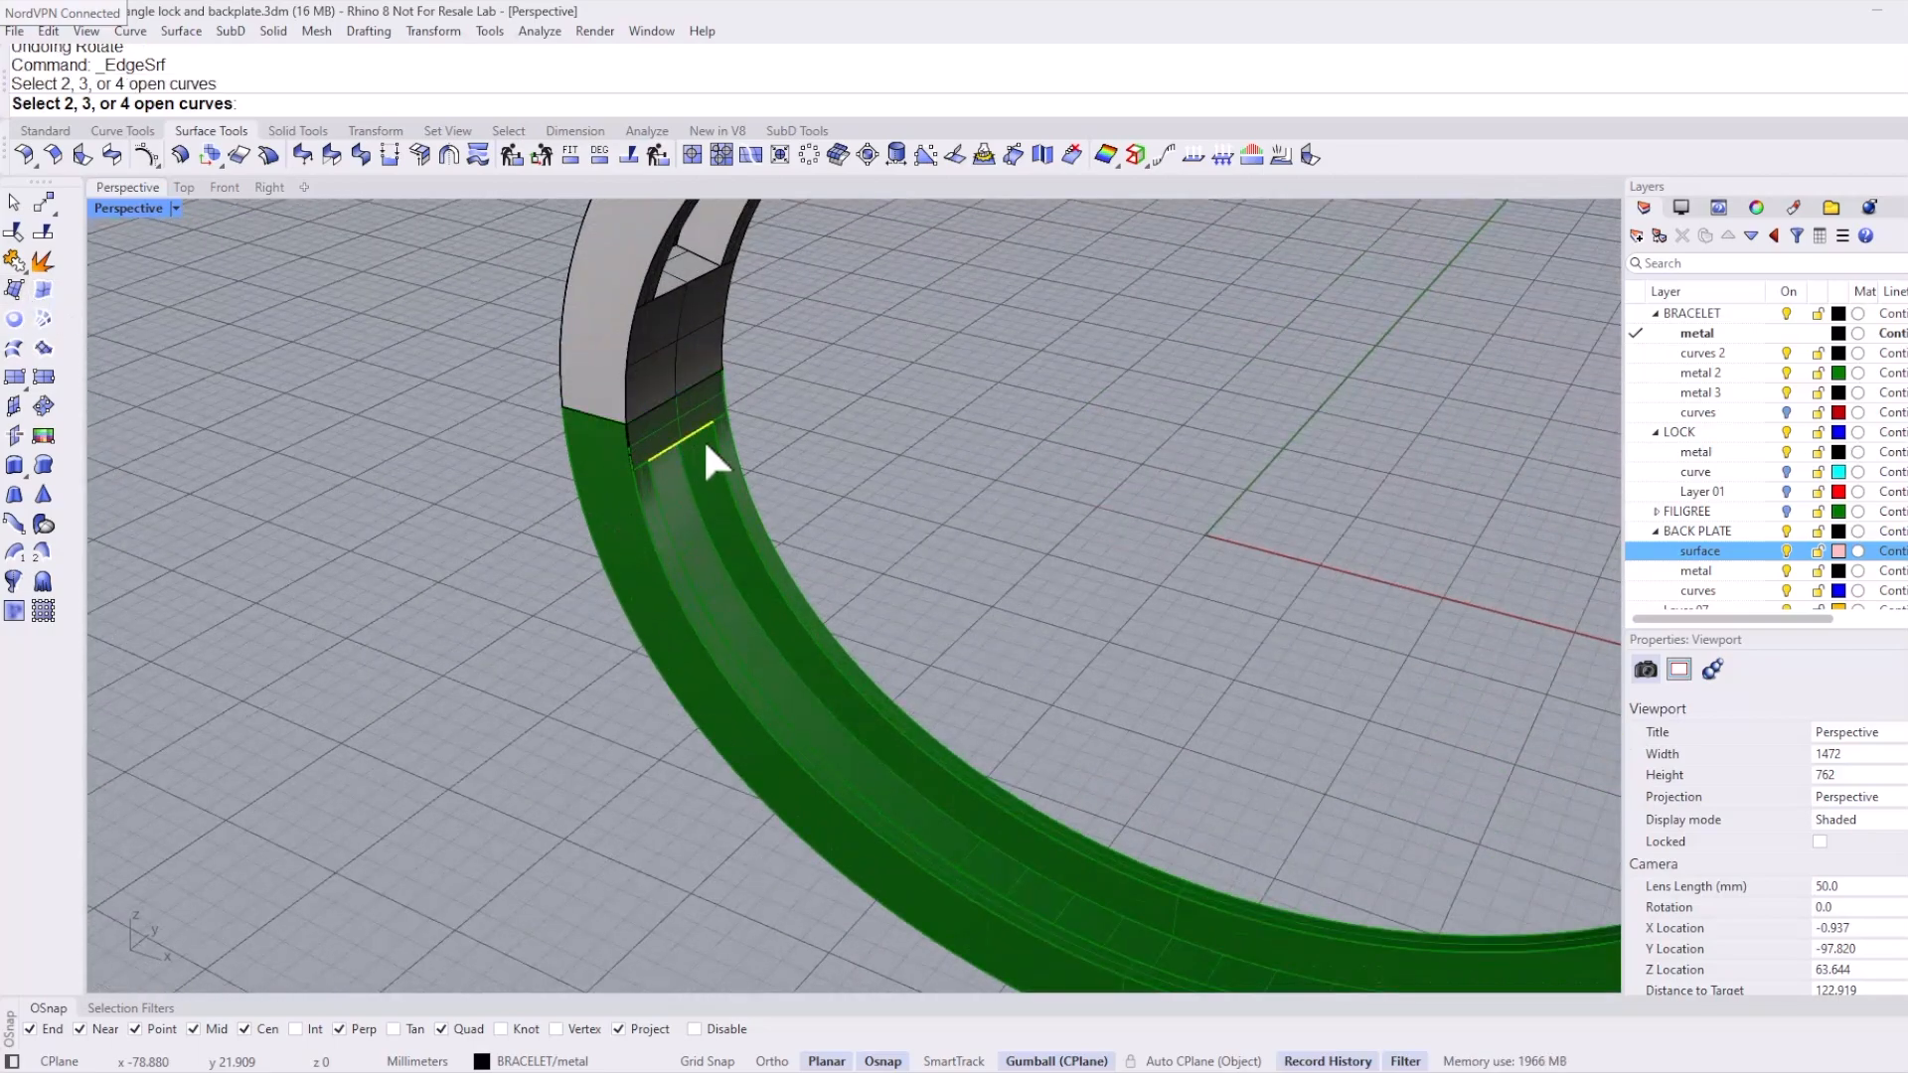
click(652, 486)
scroll(652, 486, down, 8)
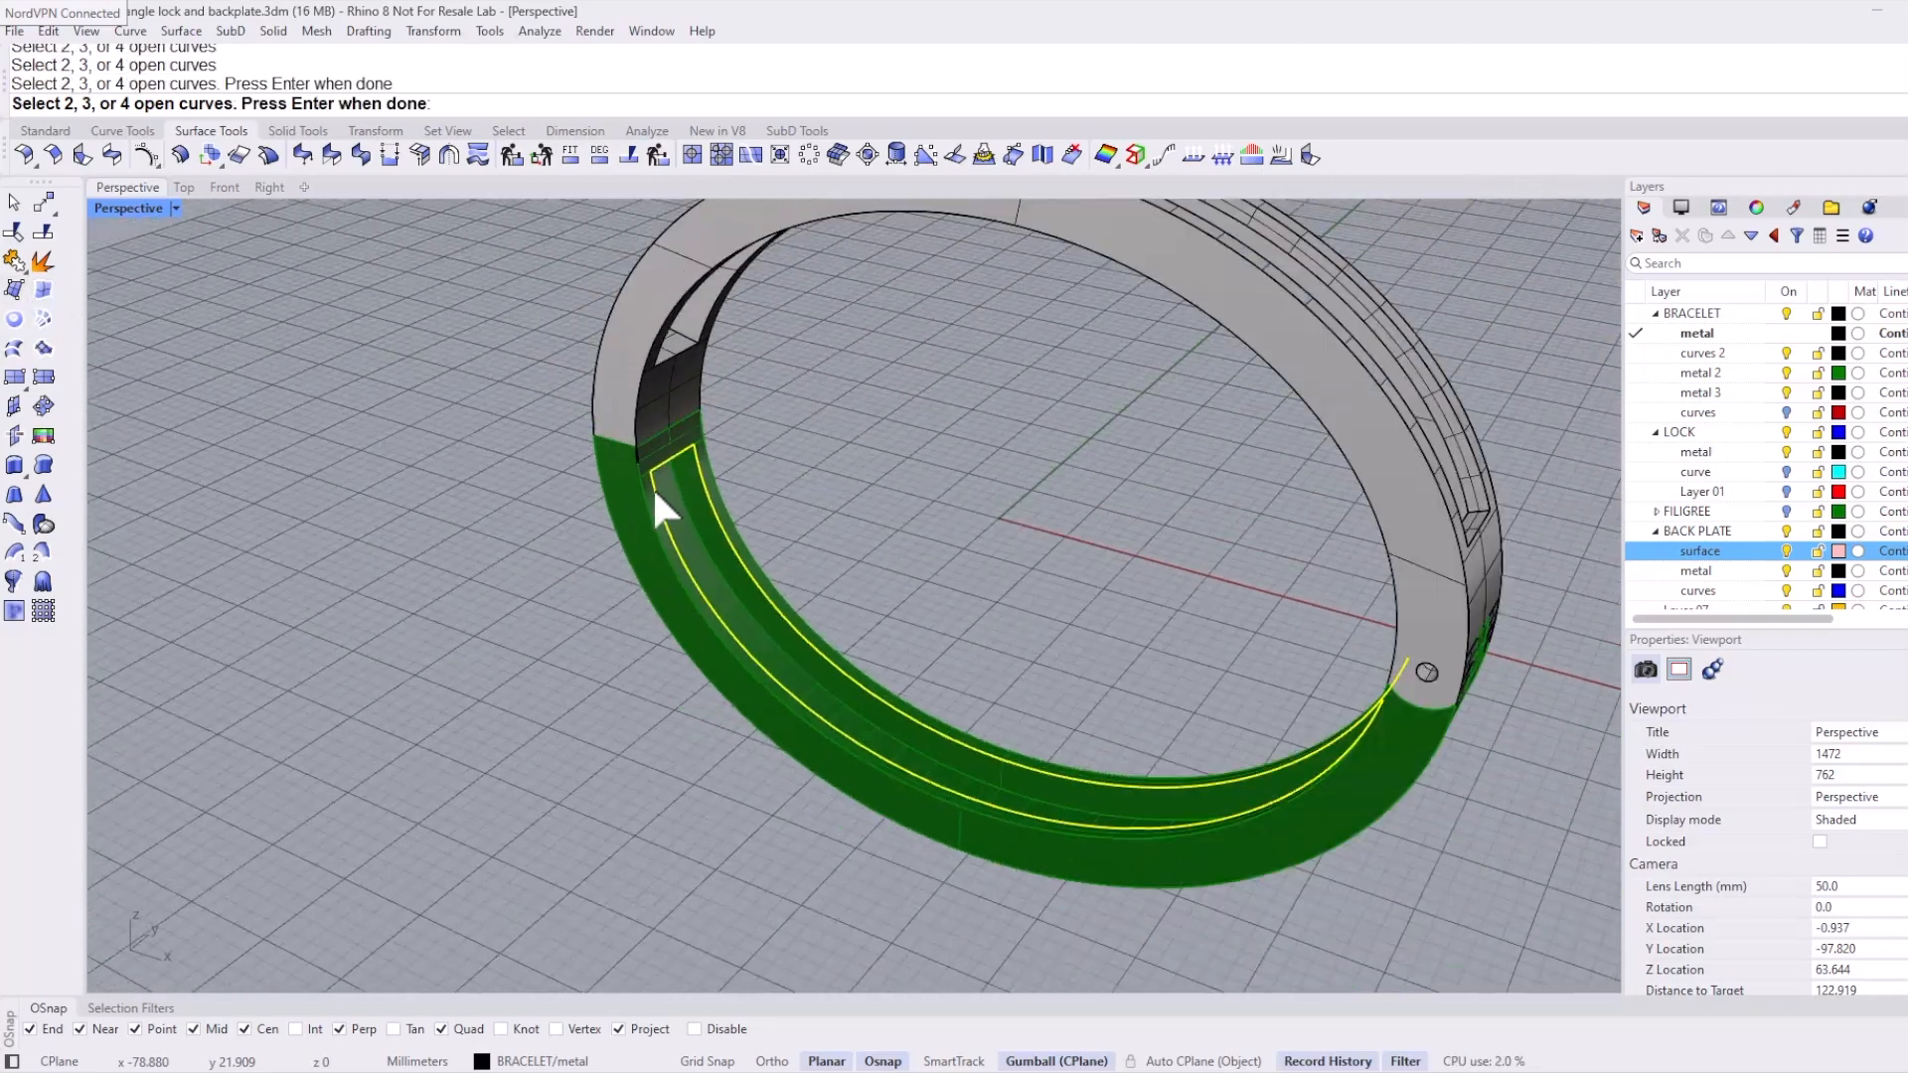
right_drag(819, 527, 1111, 440)
scroll(971, 499, up, 6)
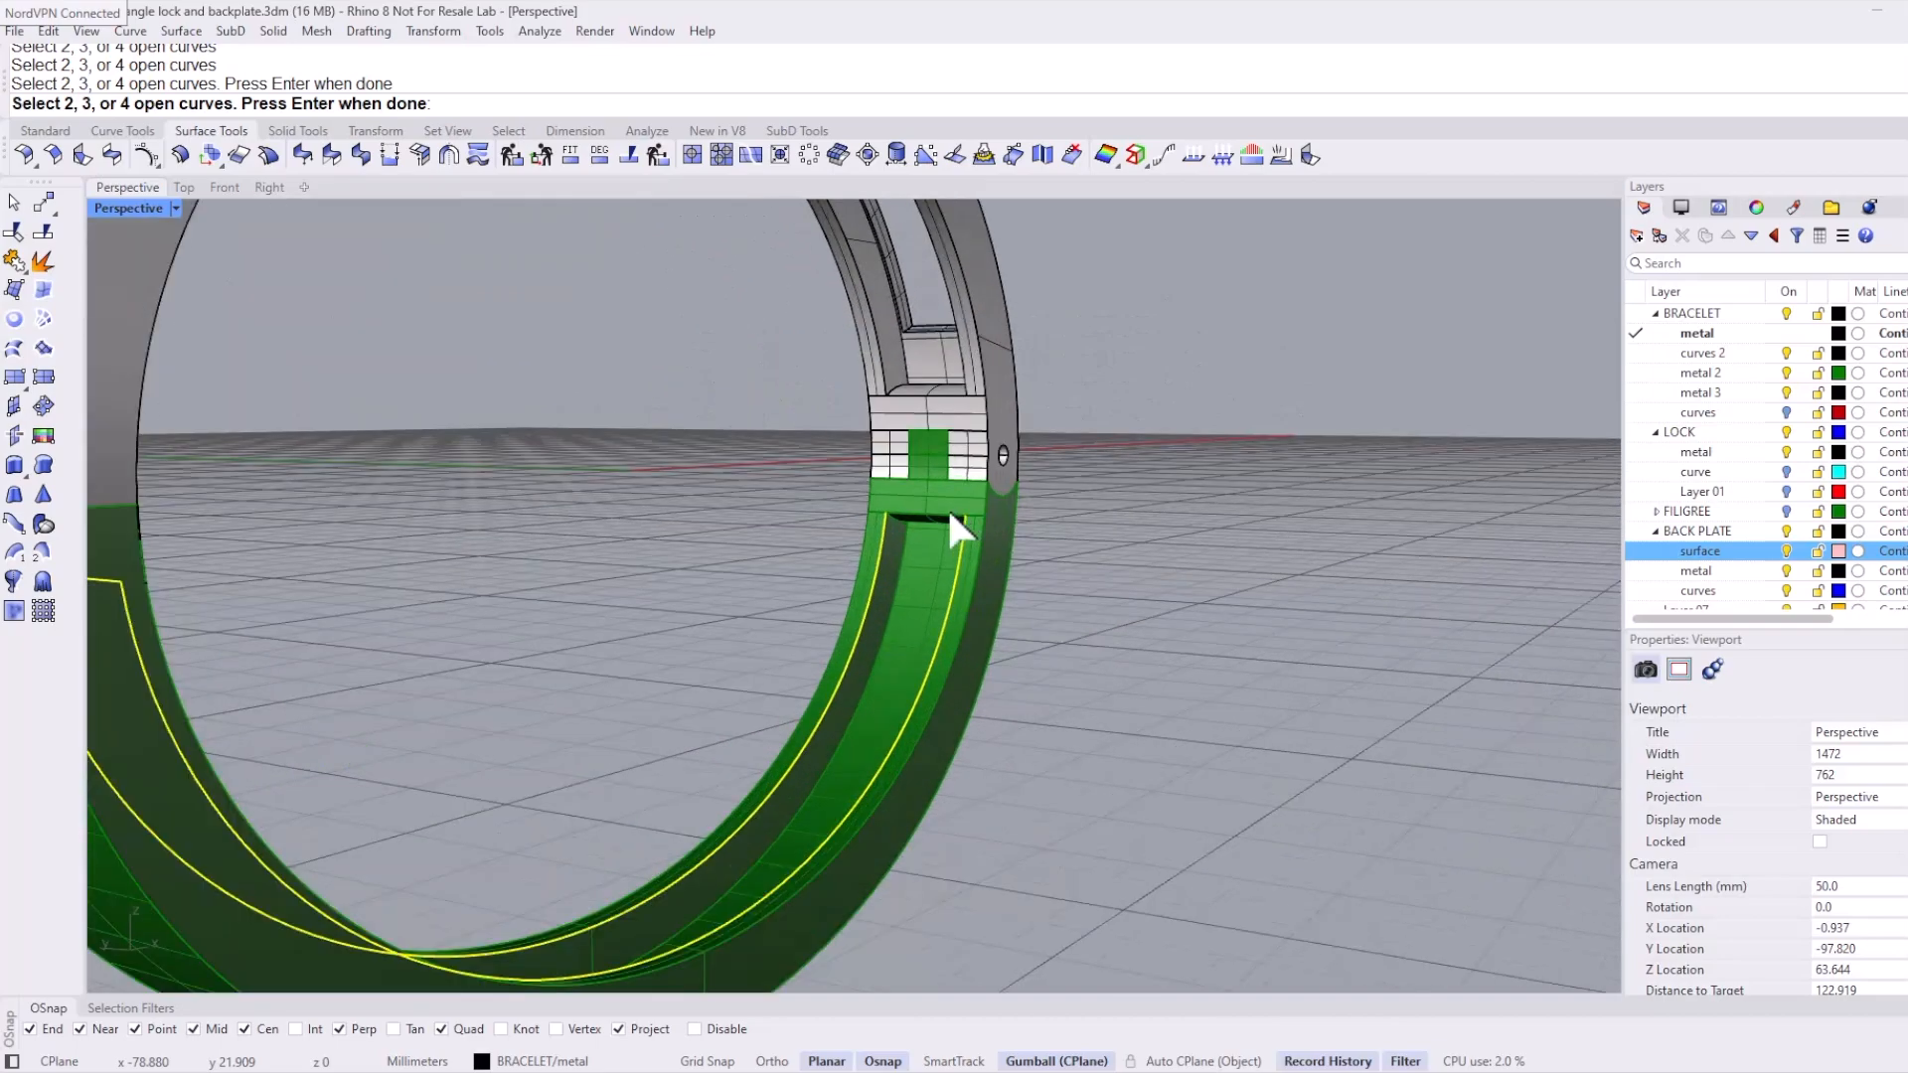
key(Return)
scroll(994, 597, down, 8)
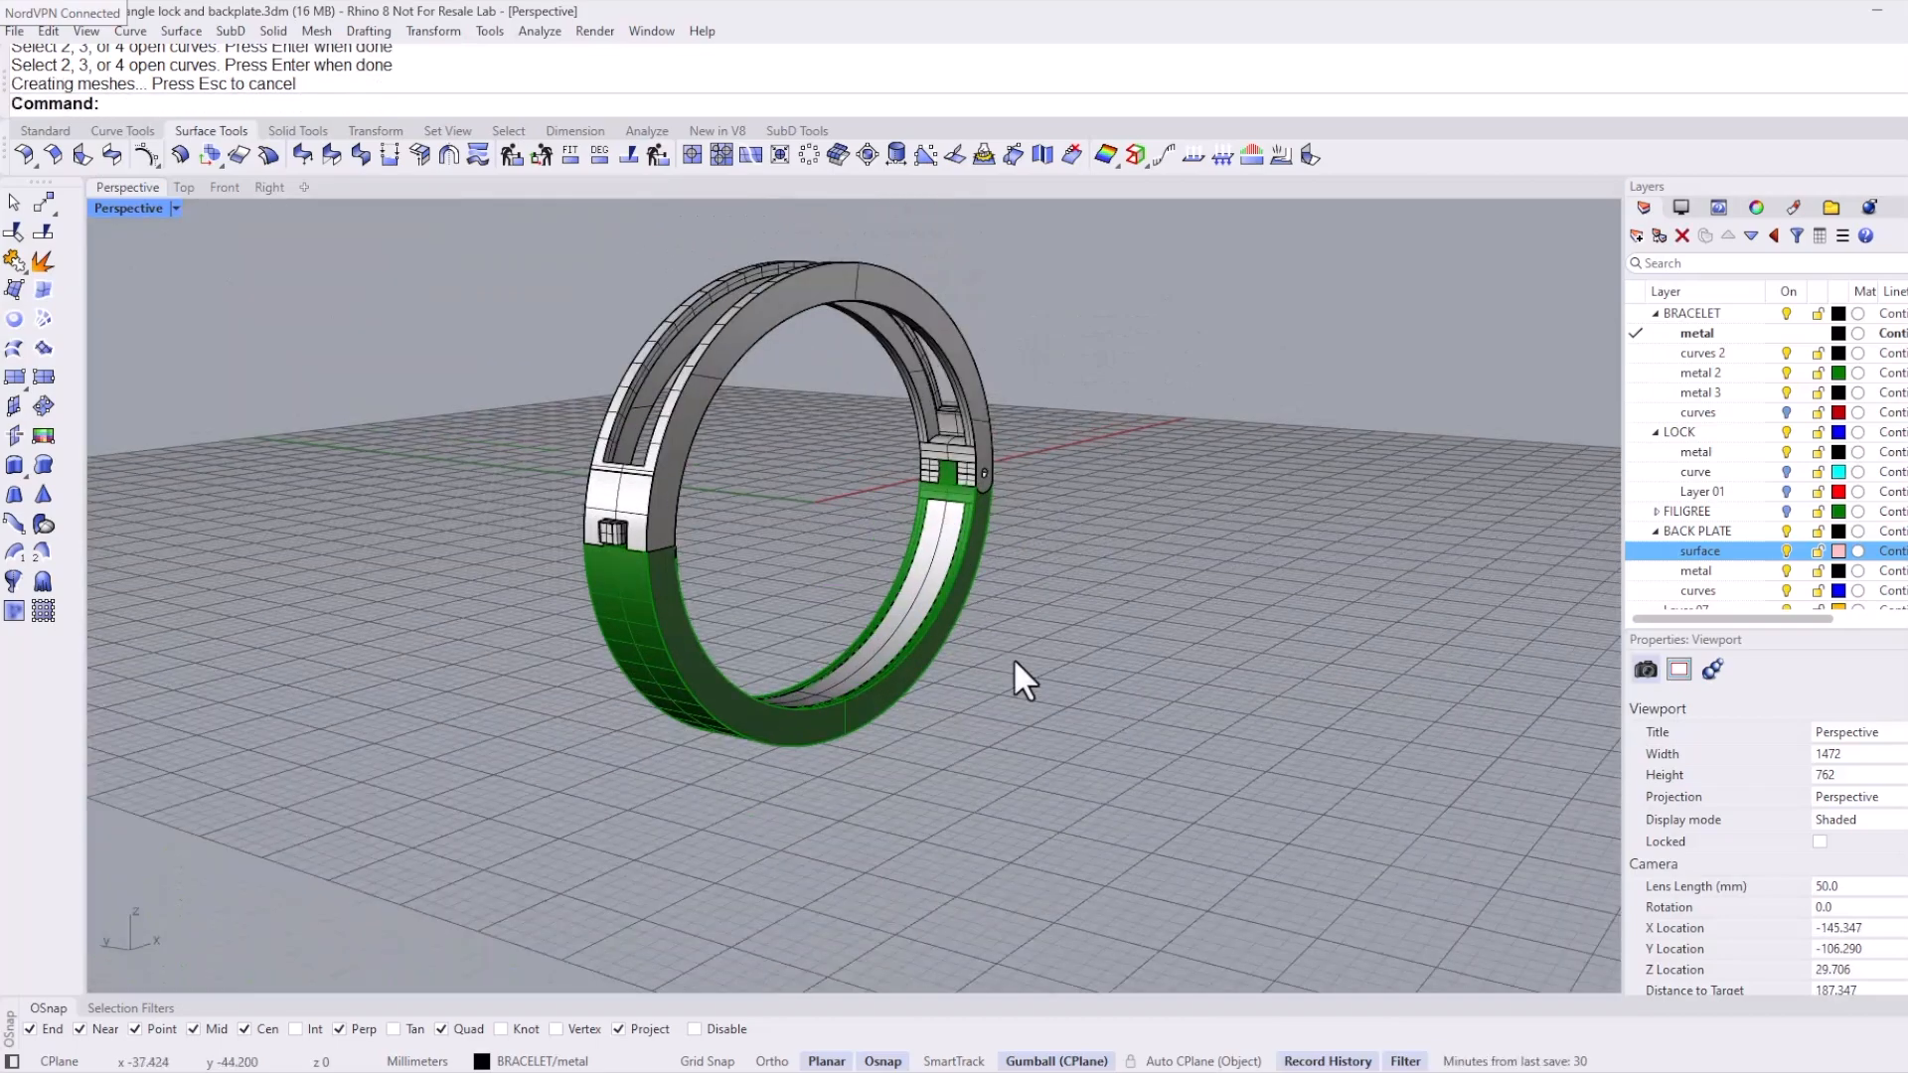
right_drag(1023, 673, 805, 683)
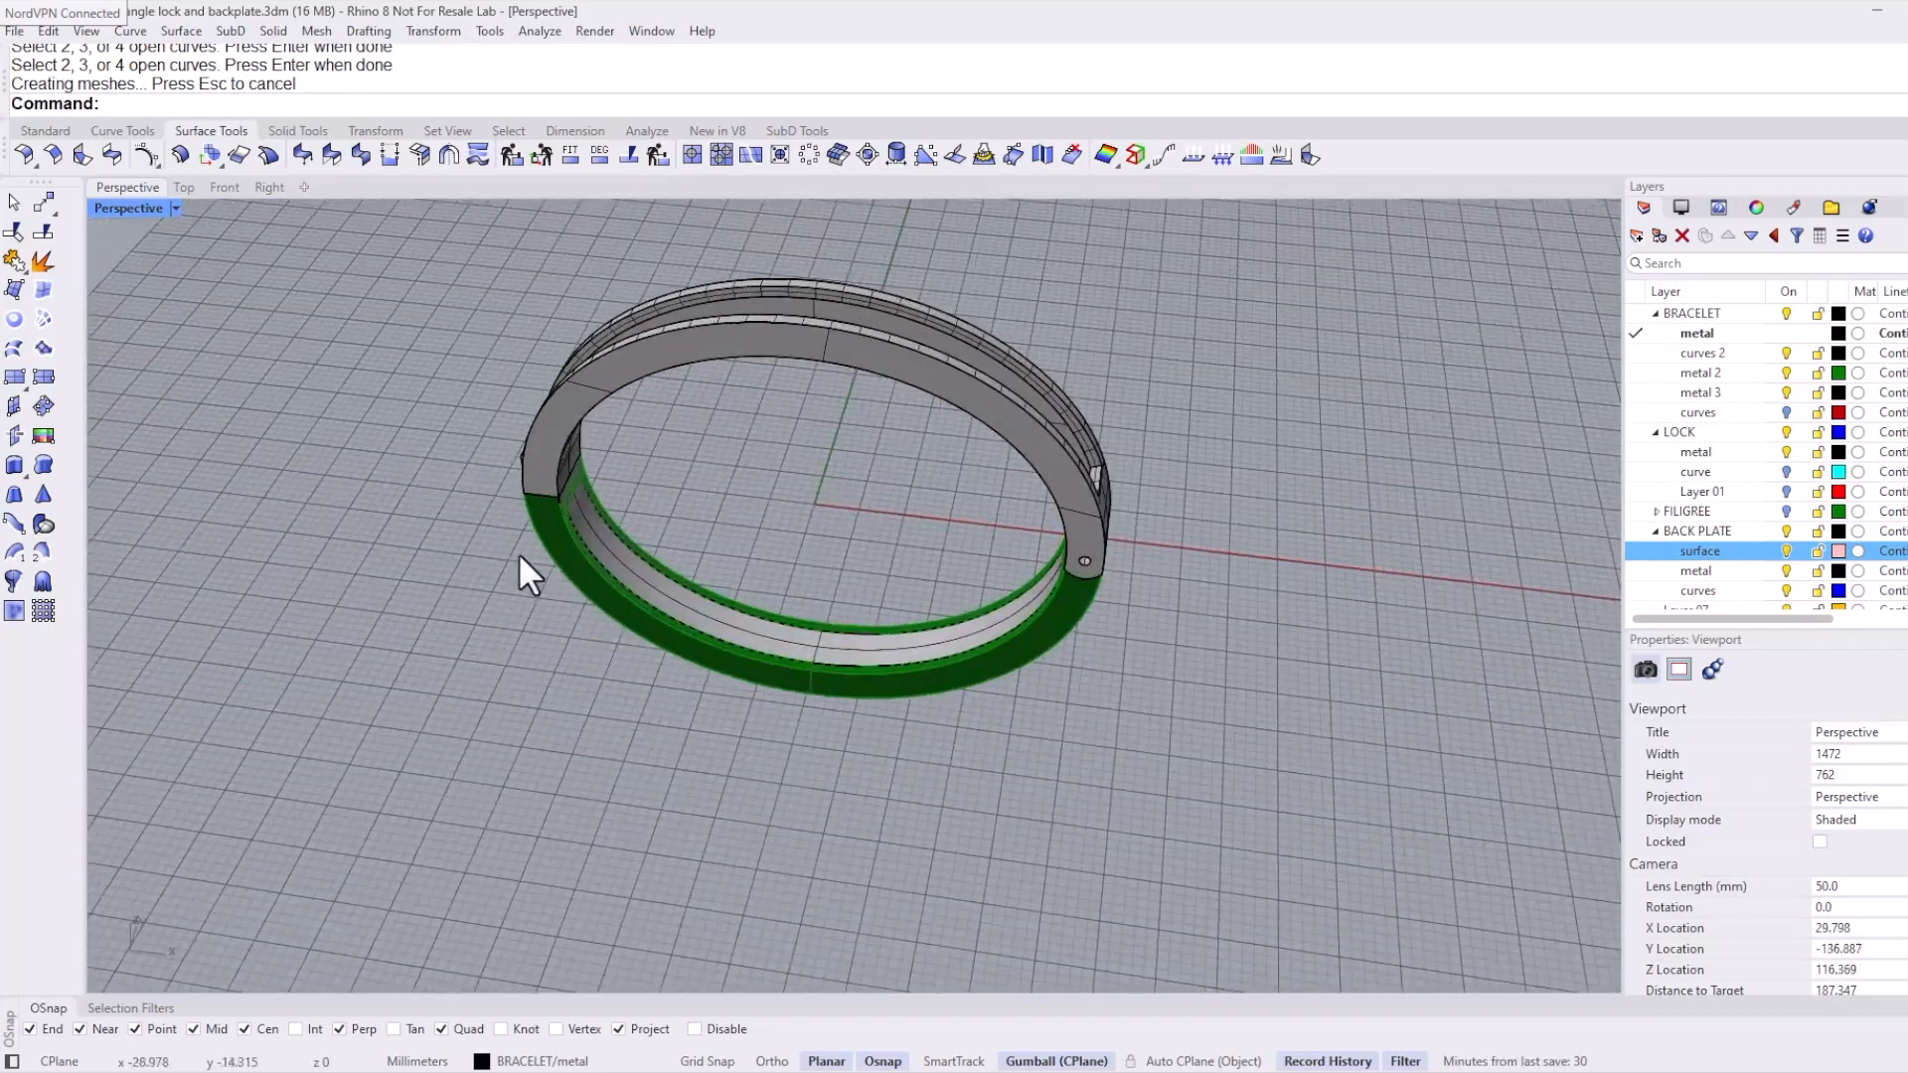
Step: Unroll the inner surface of the bracelet's green half and move the flat strip about 47.5 mm in negative Y
click(957, 155)
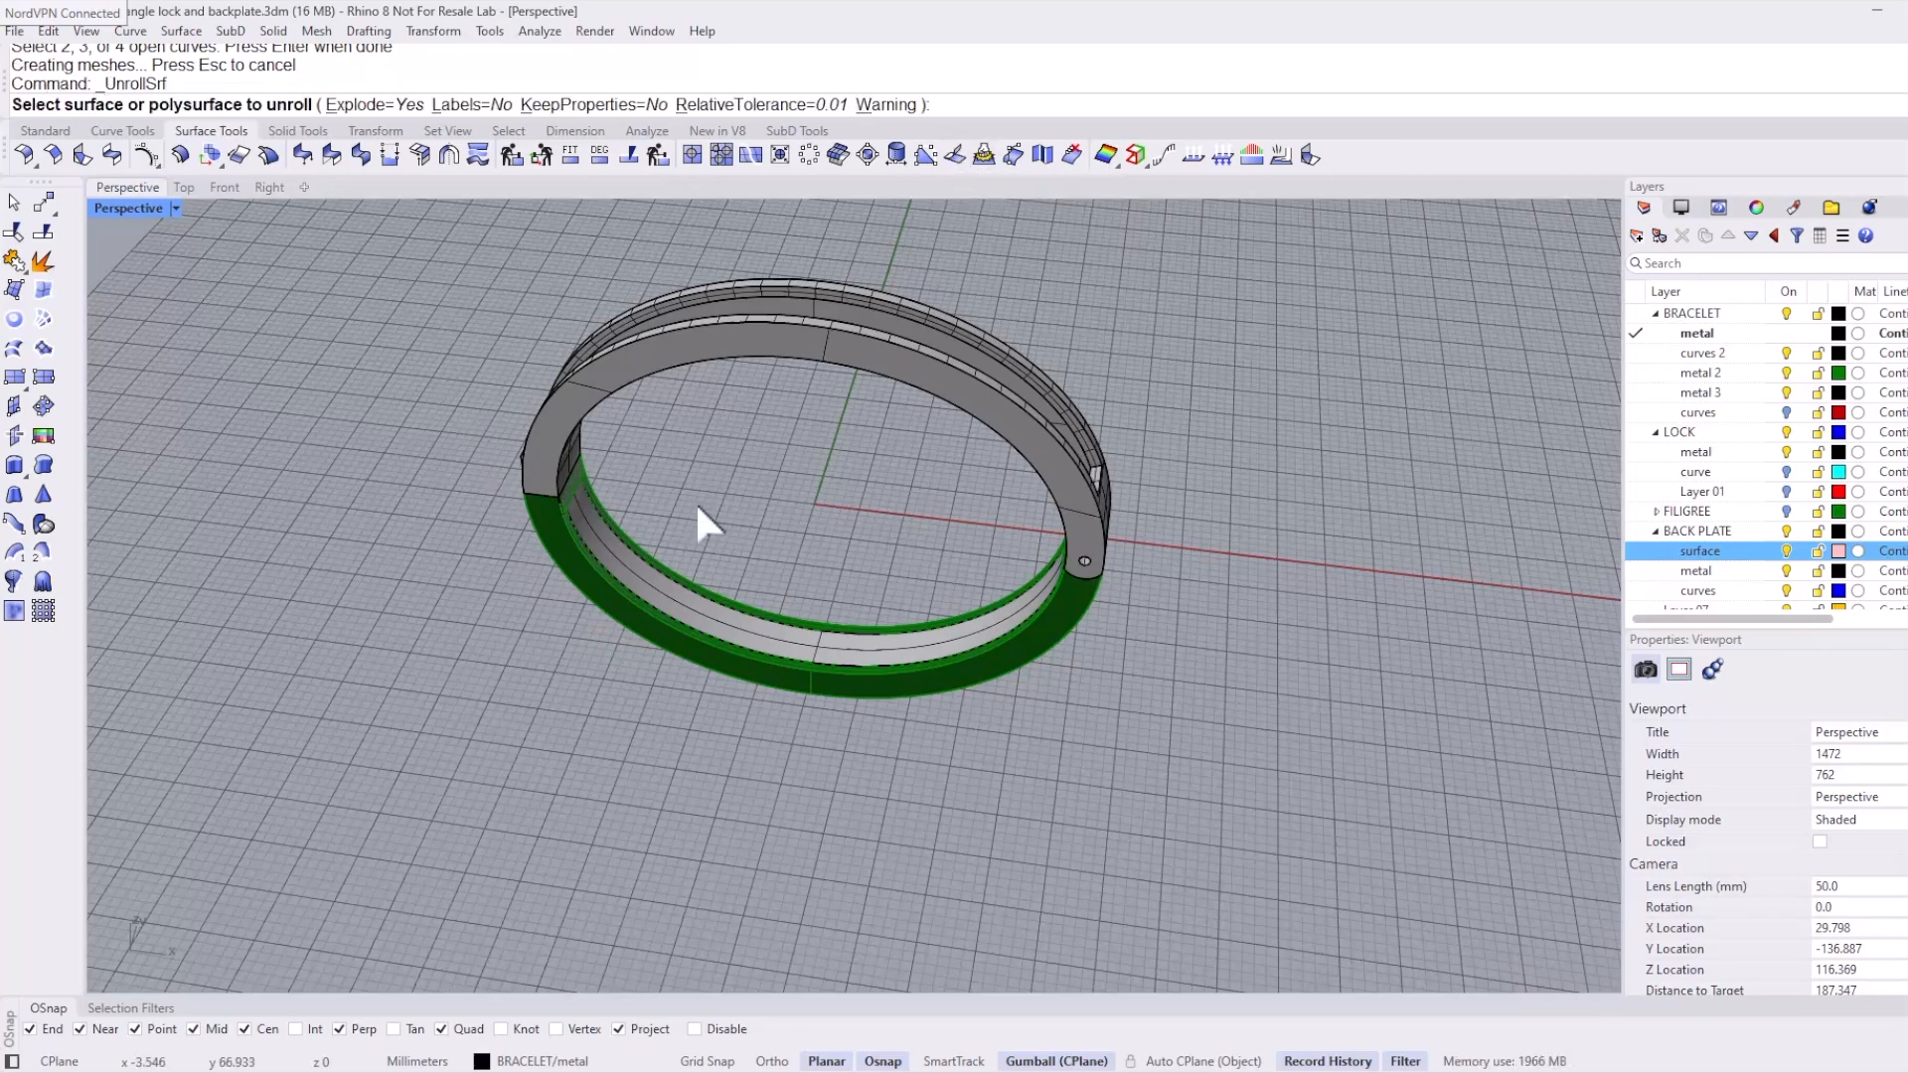
click(648, 577)
key(Return)
key(Return)
drag(966, 481, 927, 606)
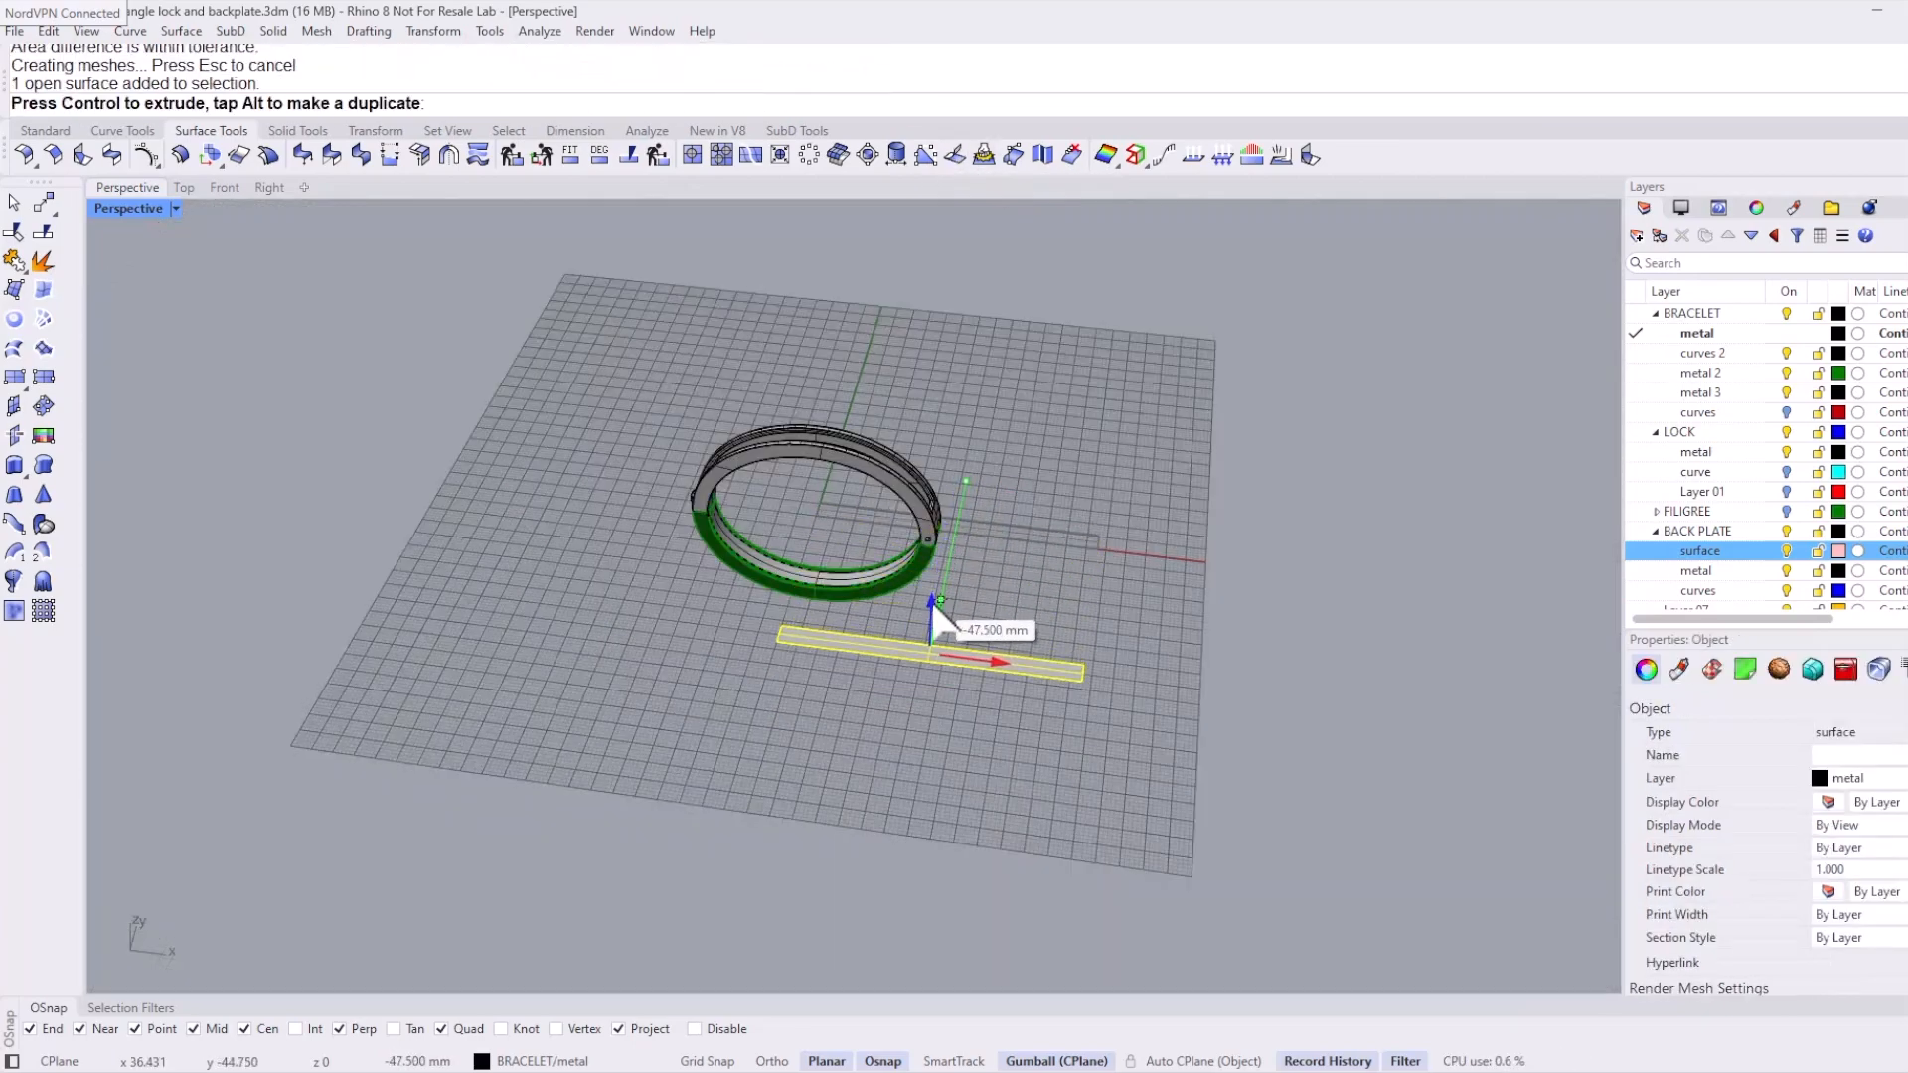
key(Escape)
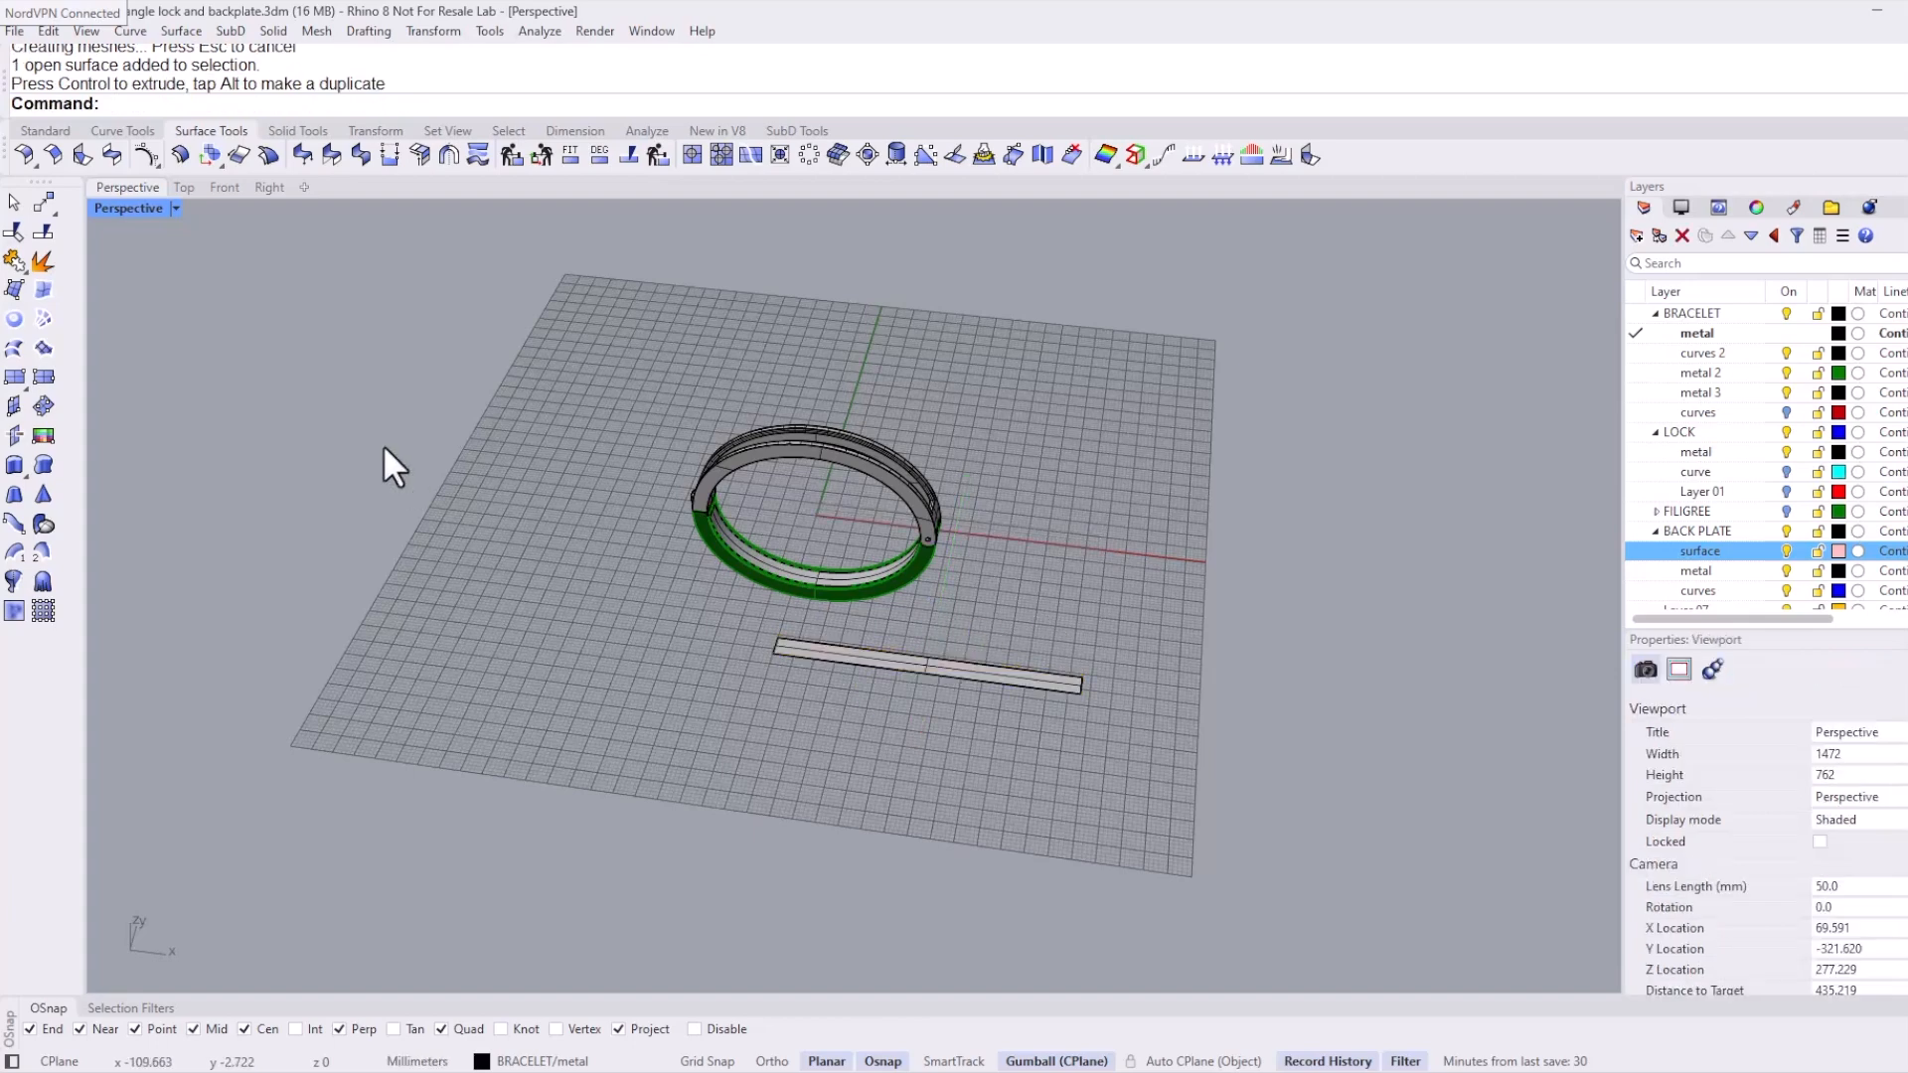
Step: Show the unrolled strip in the Top view and bring up the Curve From Object tools
click(186, 187)
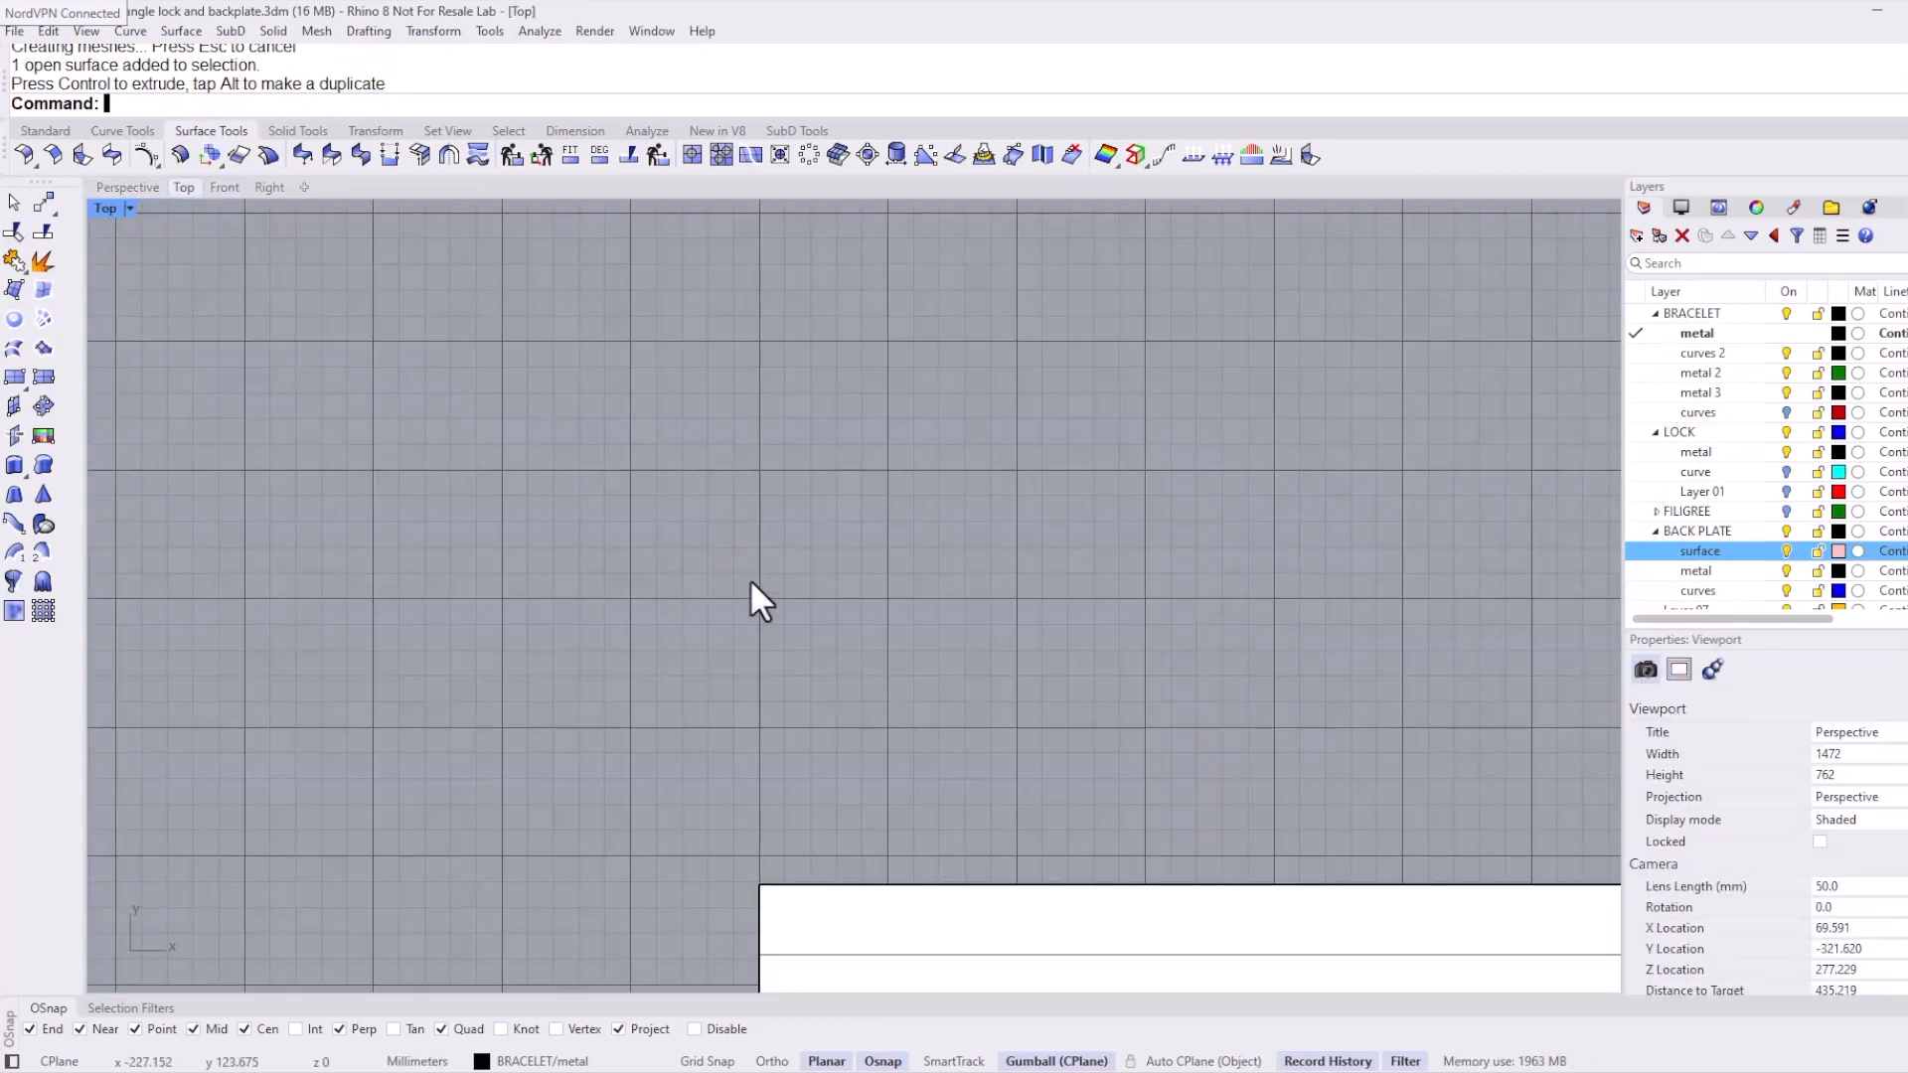
scroll(750, 582, down, 4)
right_drag(925, 817, 583, 444)
scroll(583, 442, up, 4)
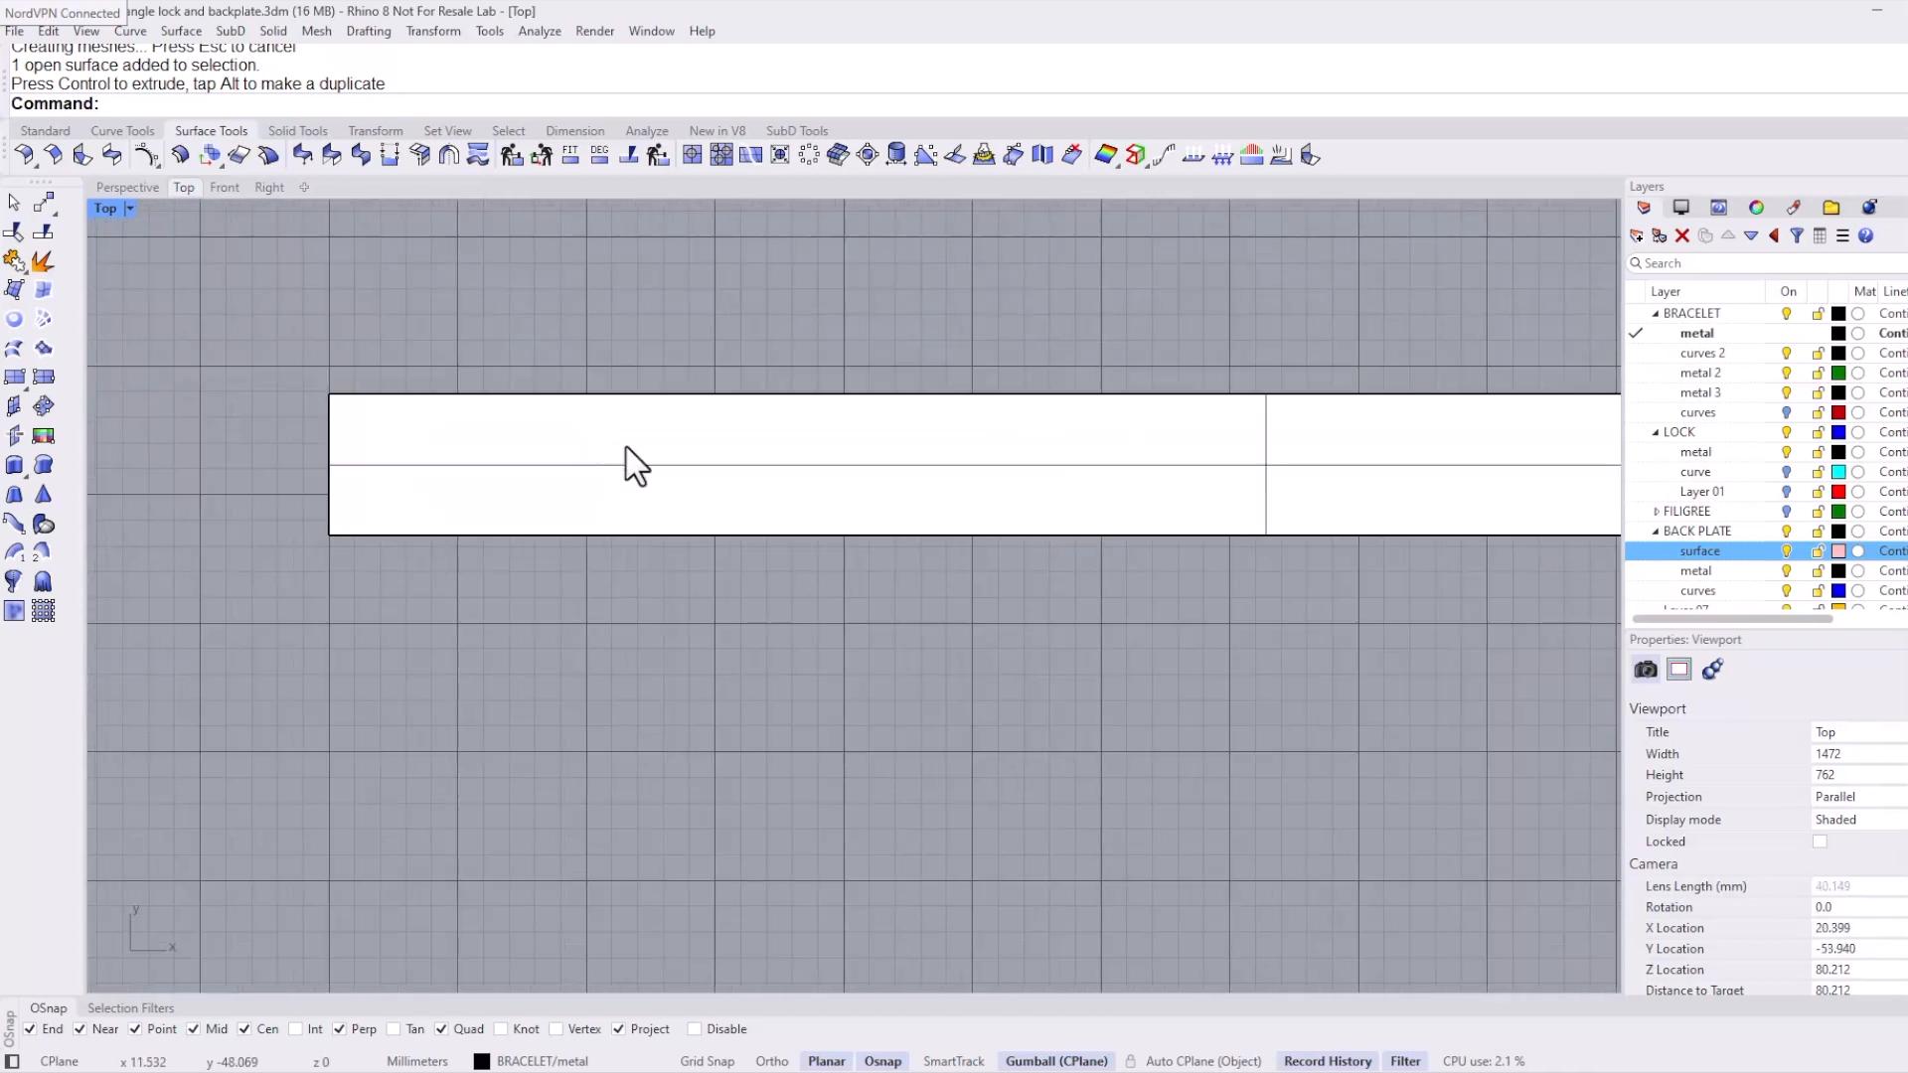
click(52, 130)
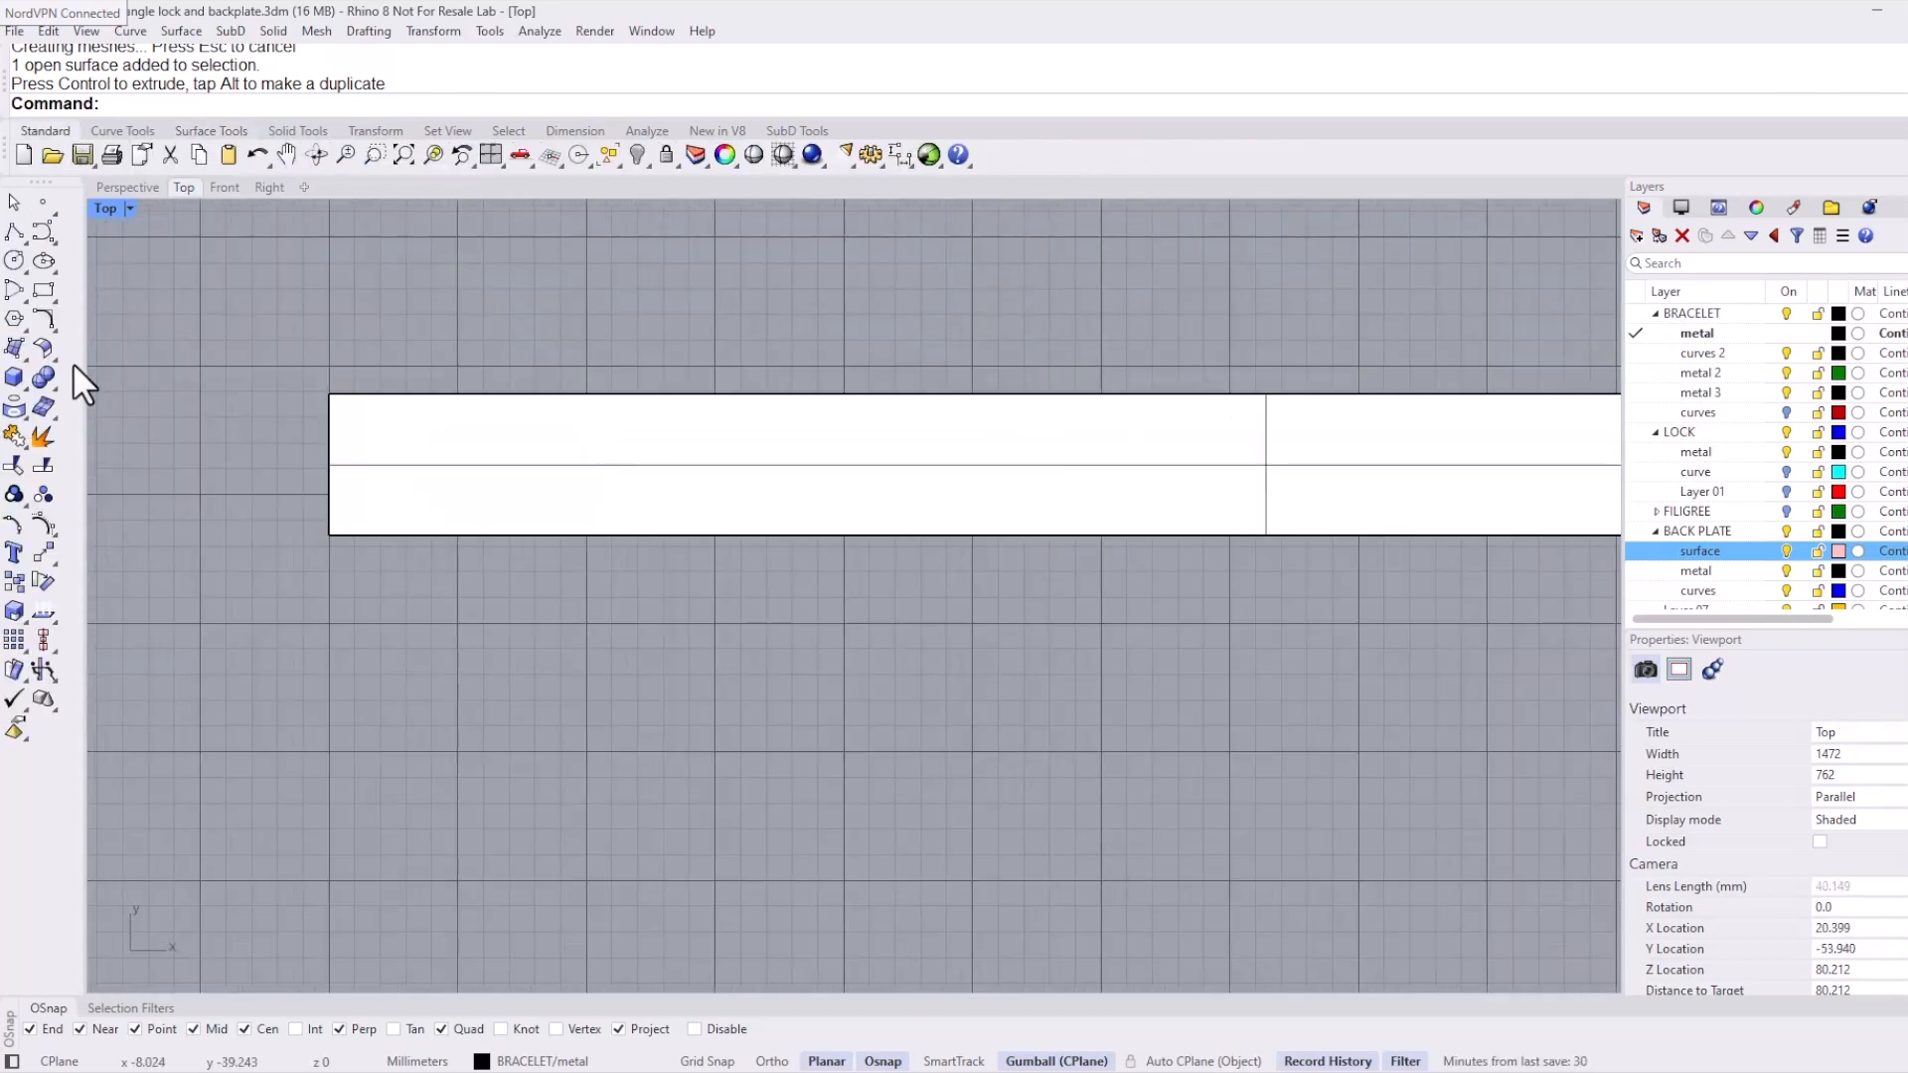
click(18, 409)
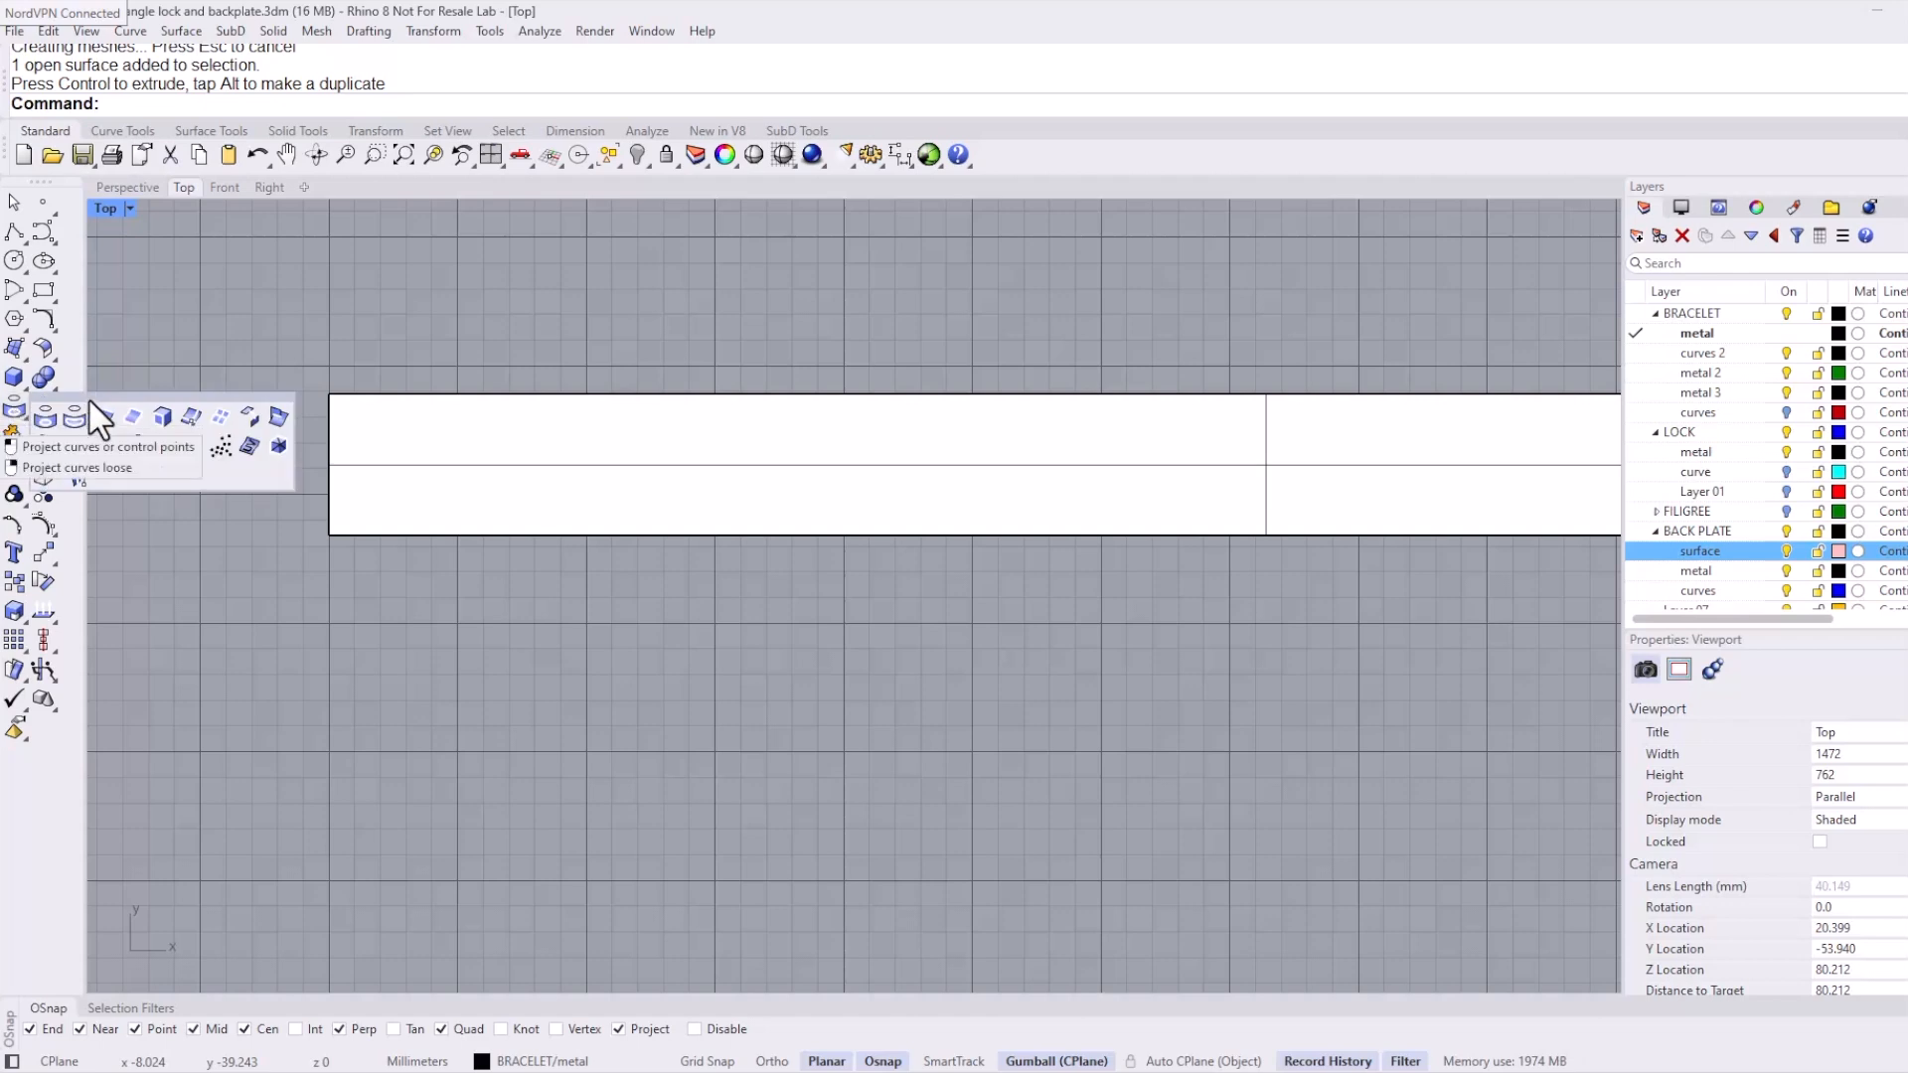
drag(105, 391, 254, 267)
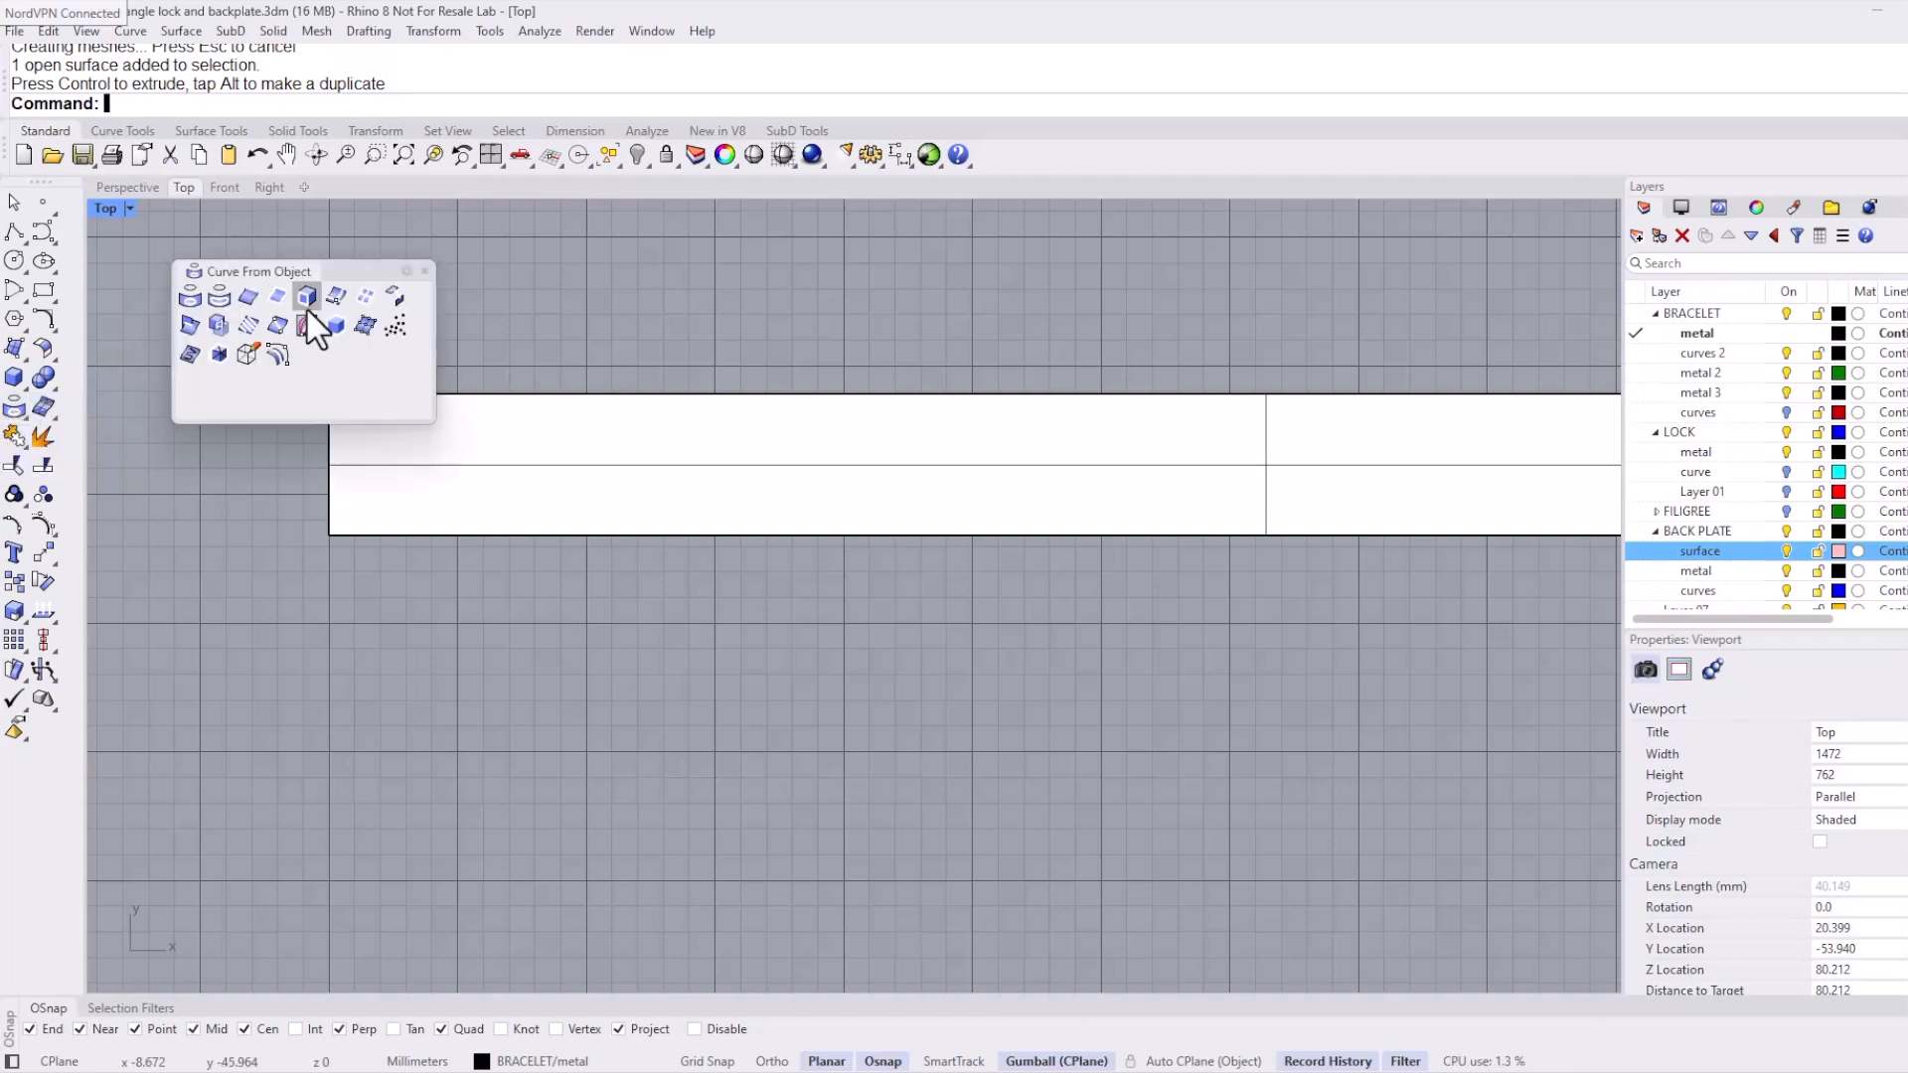
click(301, 301)
click(664, 324)
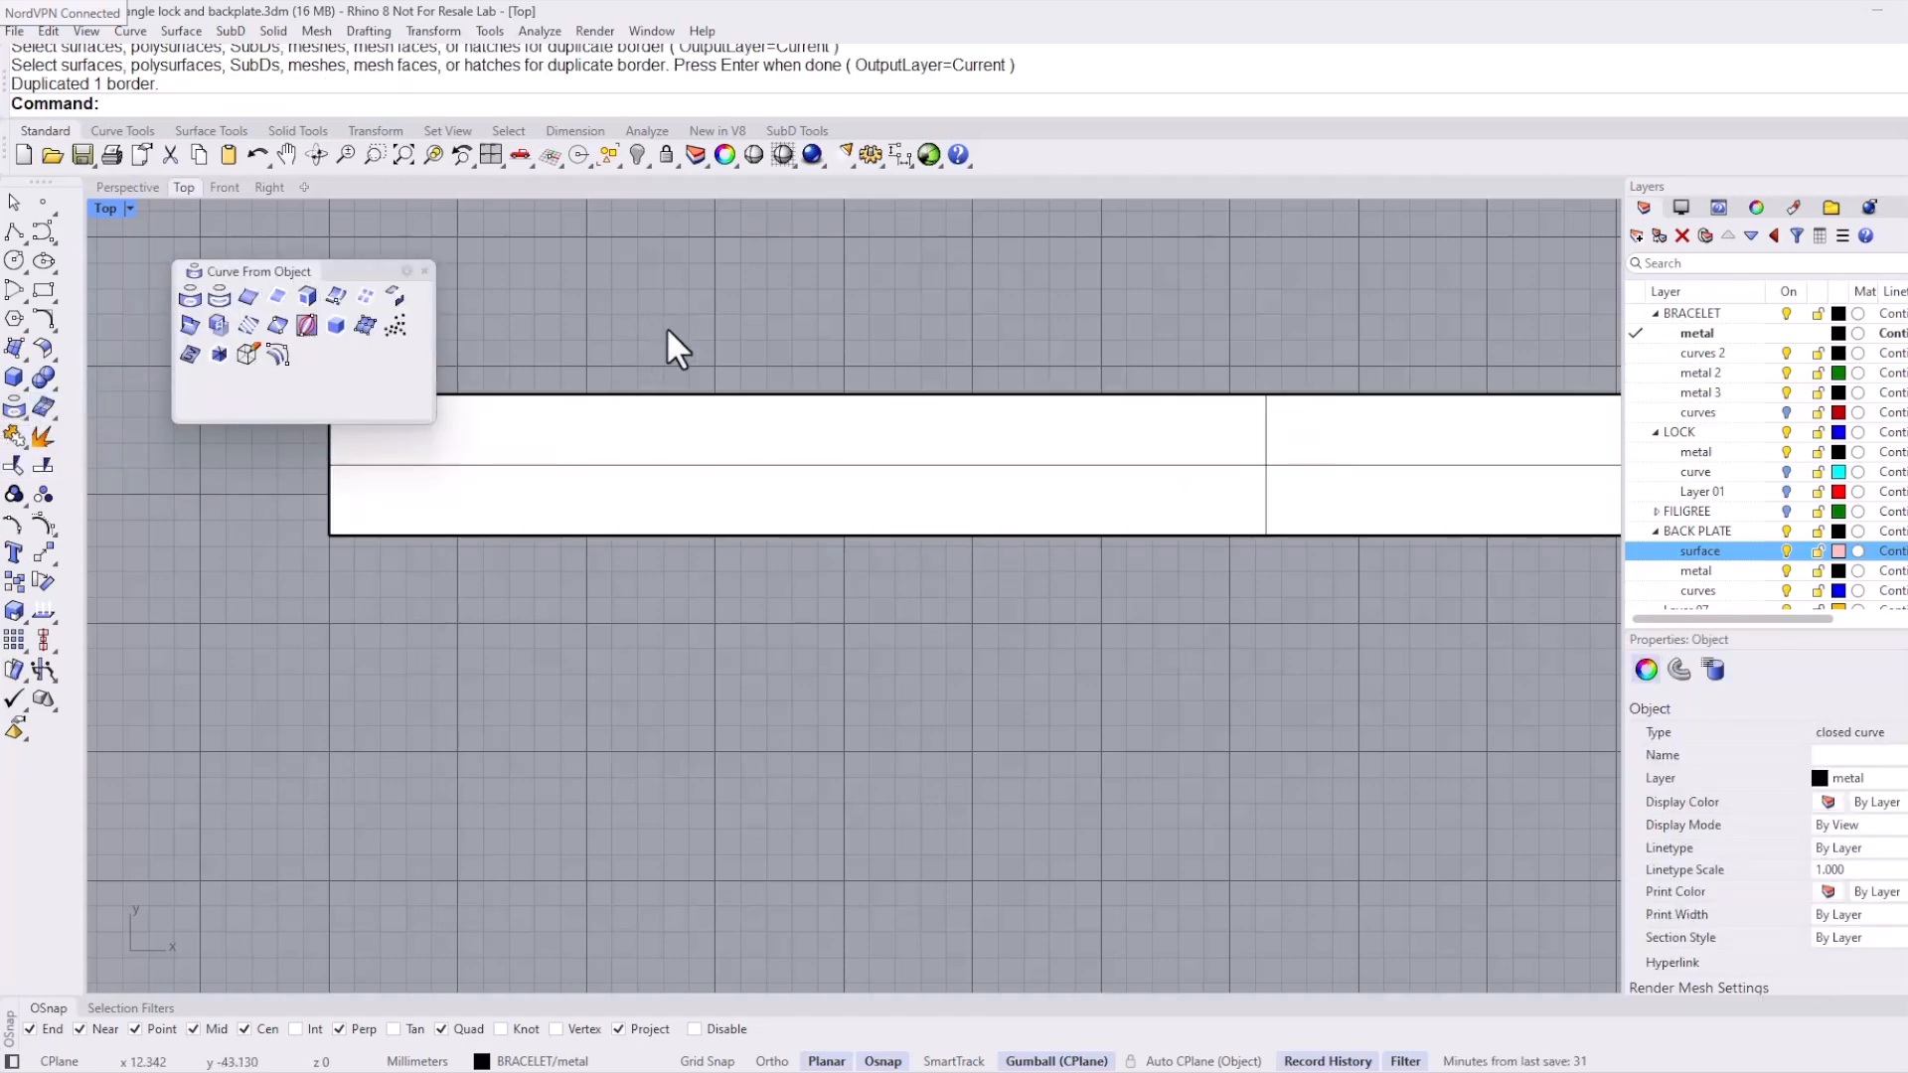
key(ctrl+z)
Step: Duplicate the unrolled strip's border onto the BACK PLATE curves layer
key(Return)
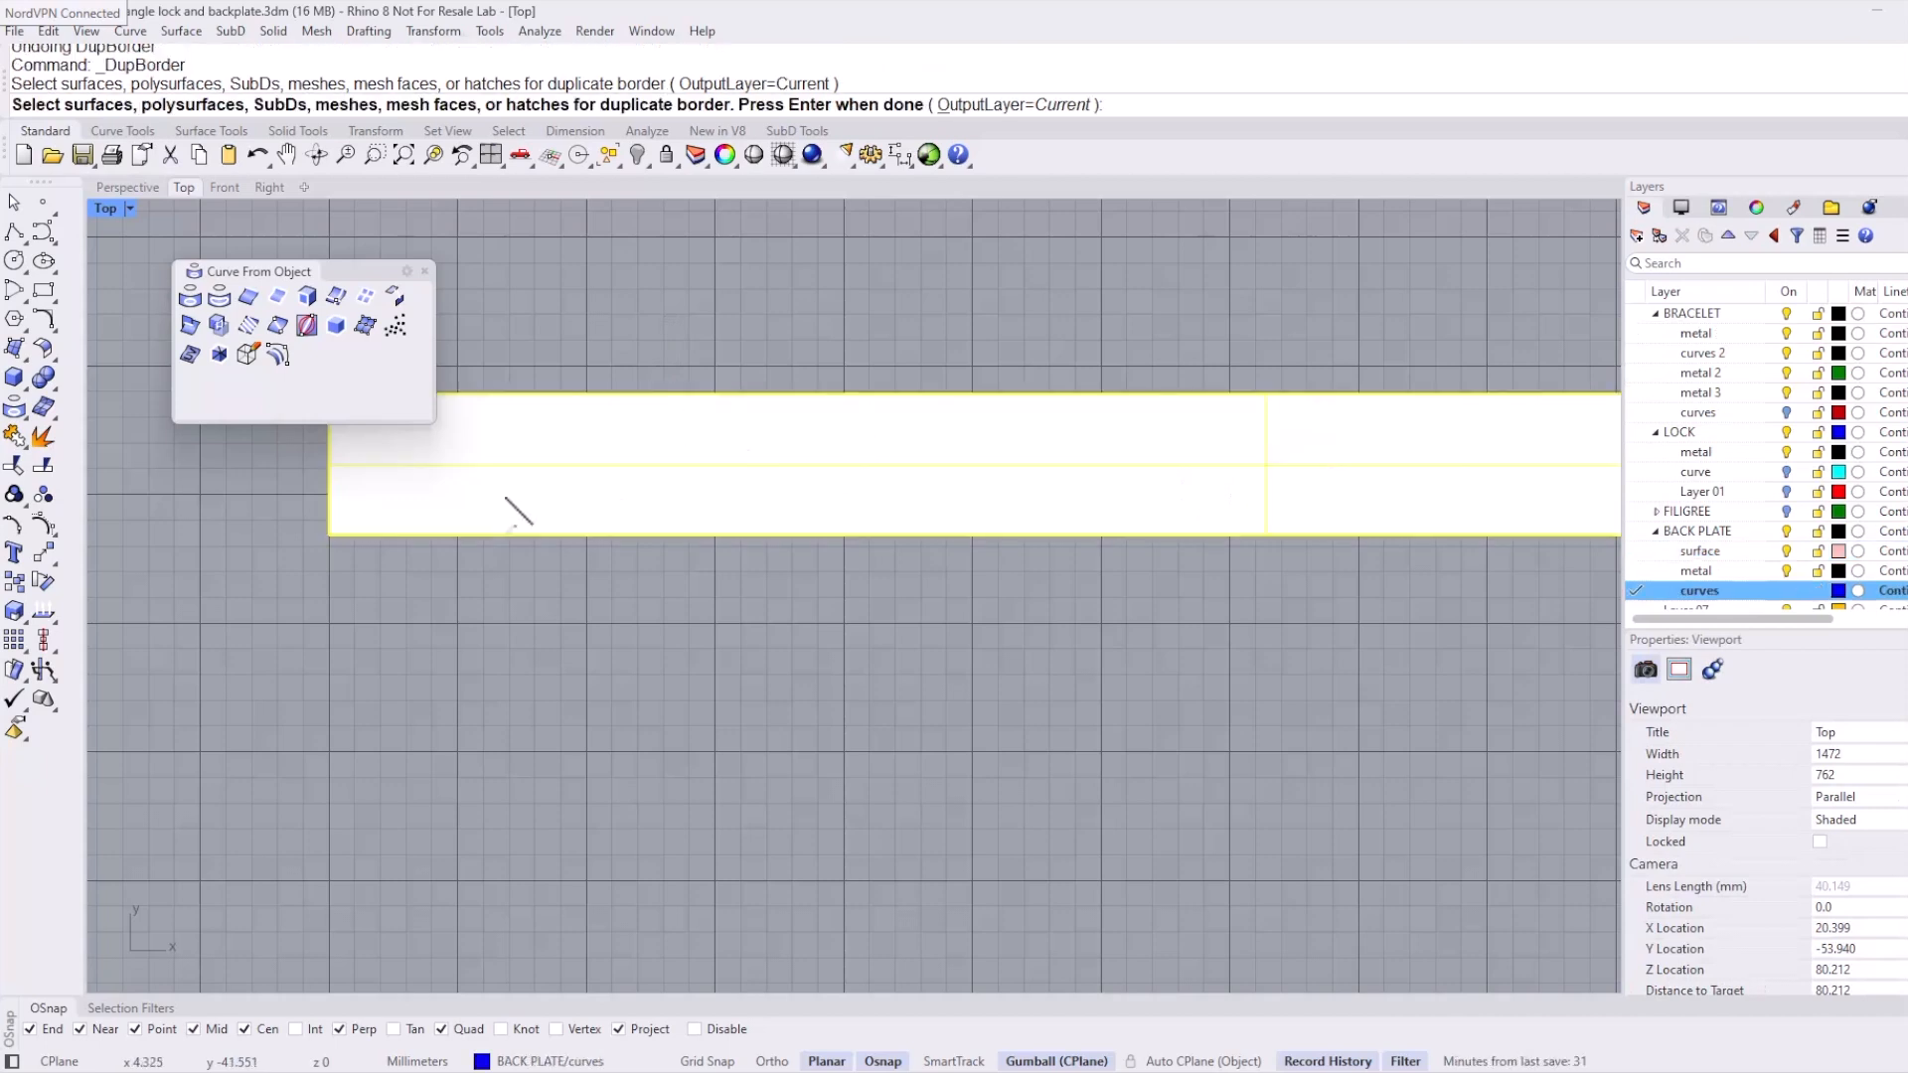
key(Return)
click(765, 295)
Step: Offset the strip's border curve inward by 0.8 mm
click(765, 425)
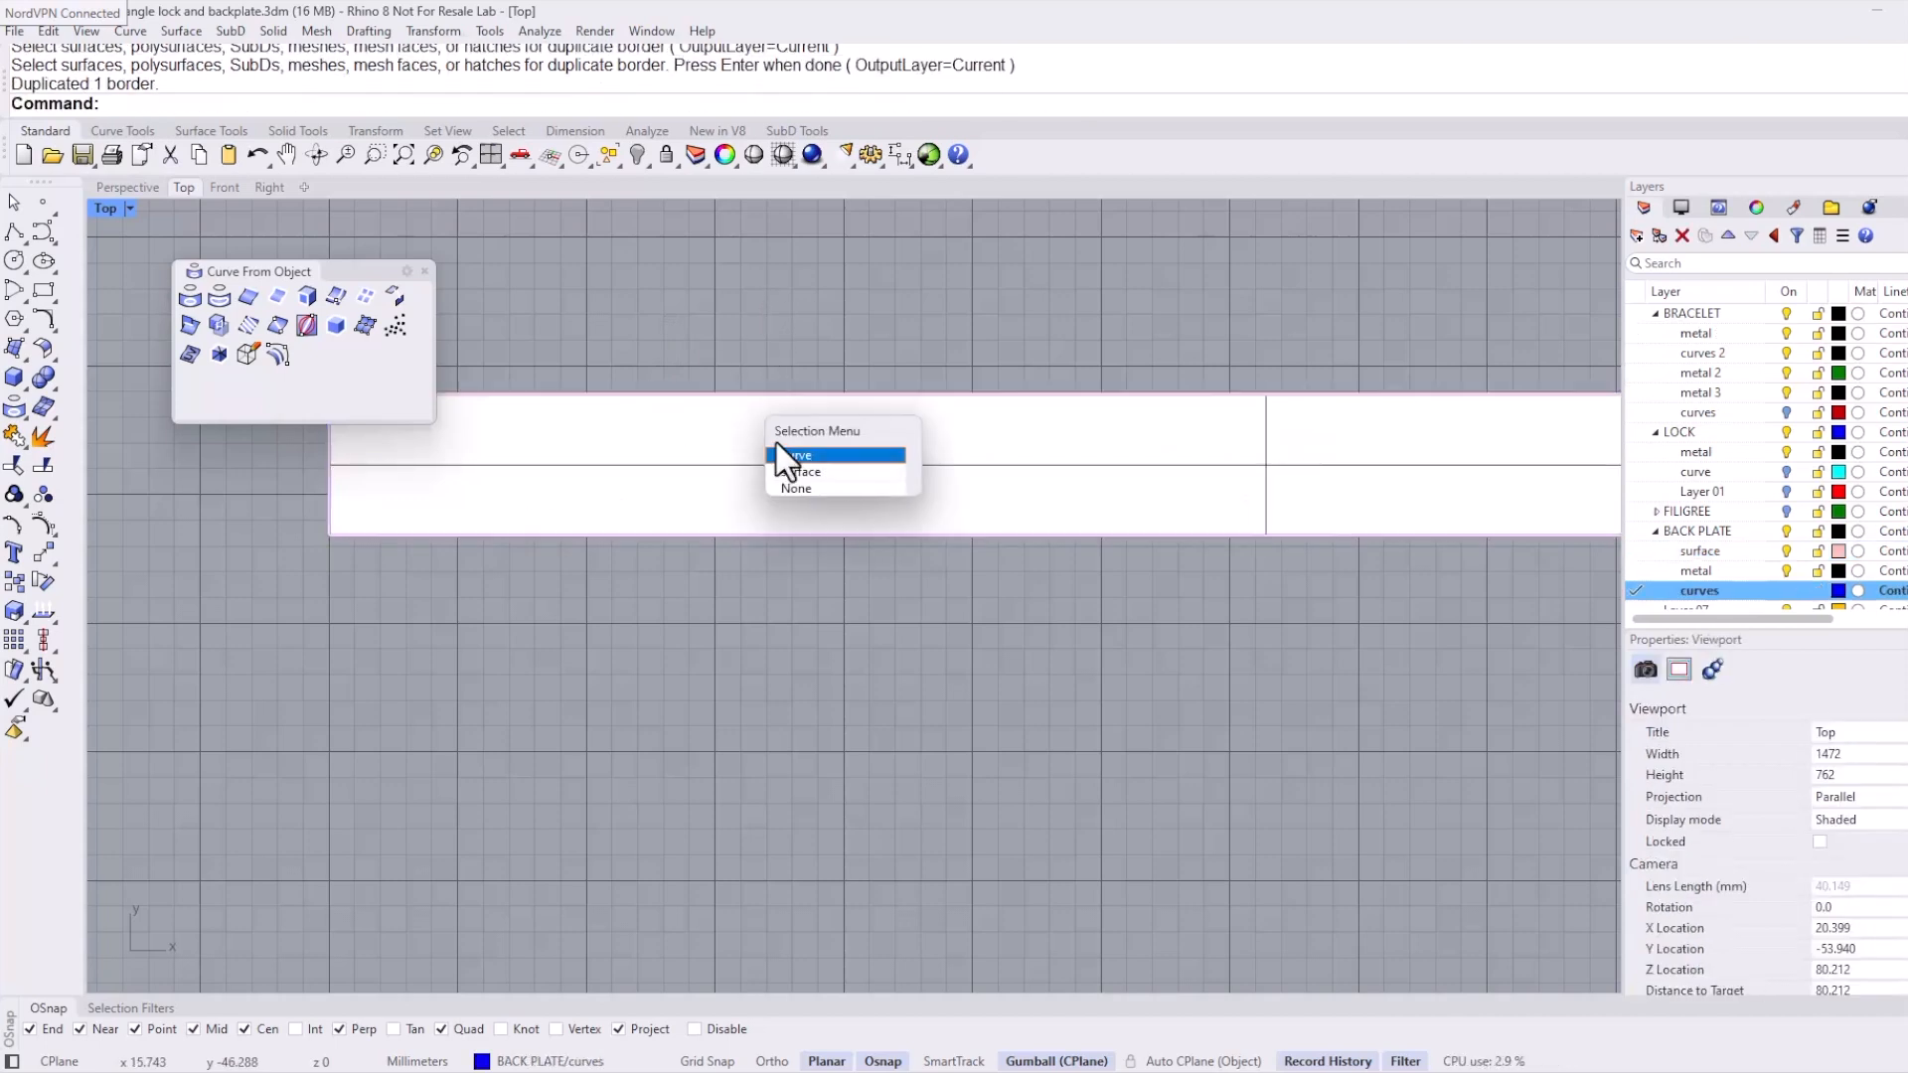
click(785, 455)
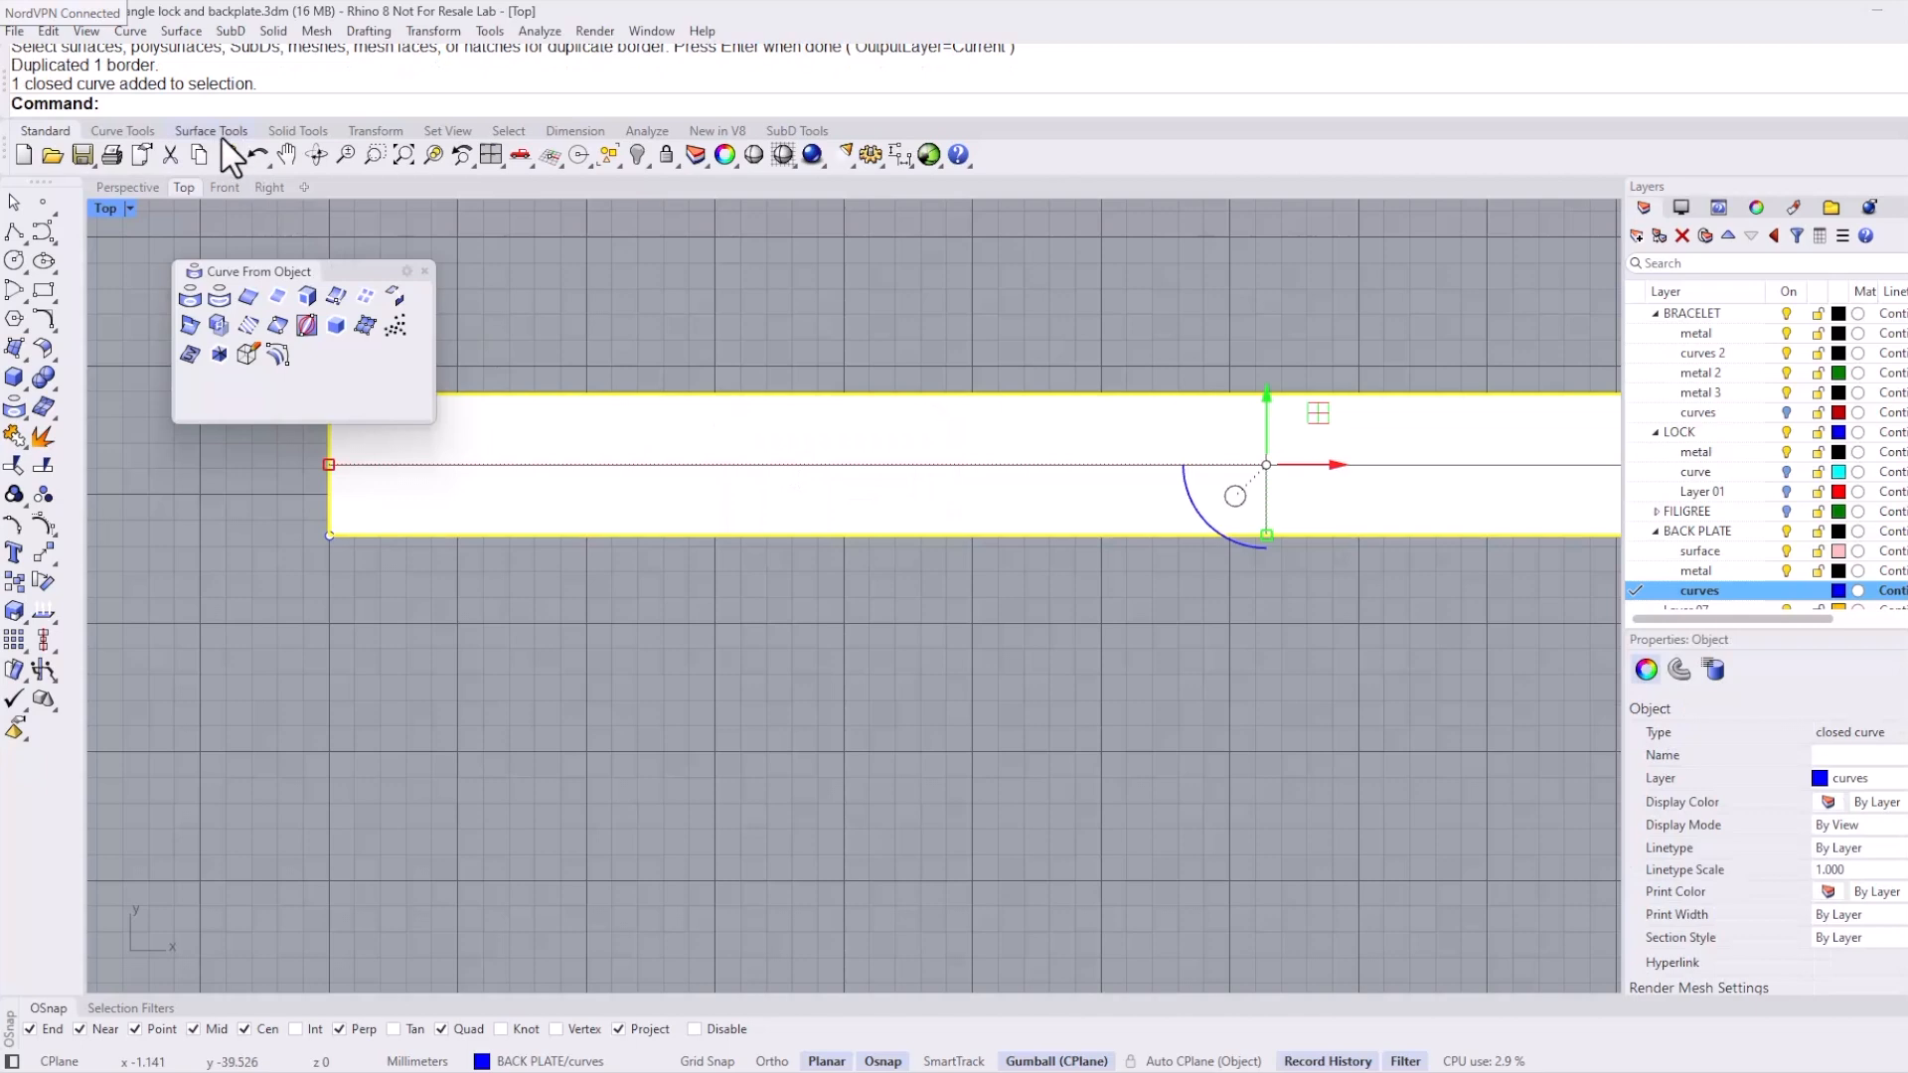
click(157, 132)
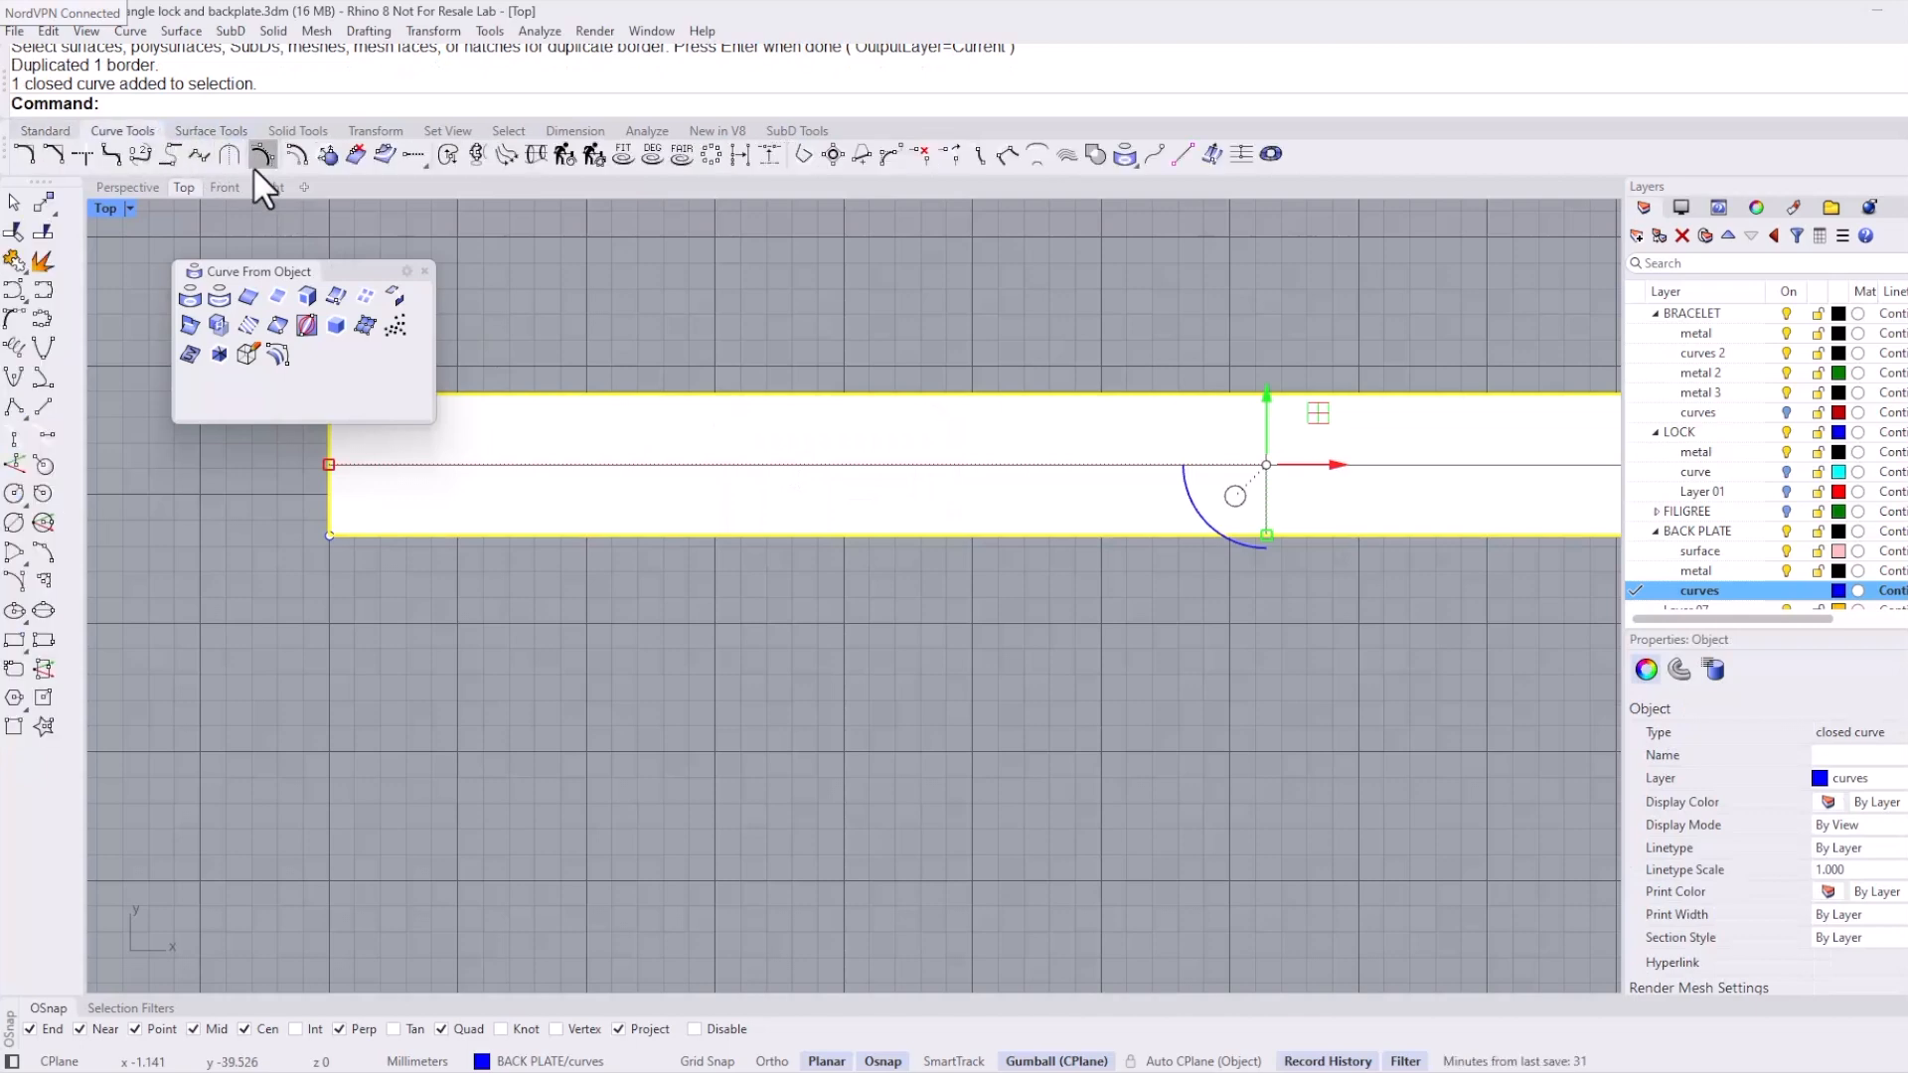
click(296, 153)
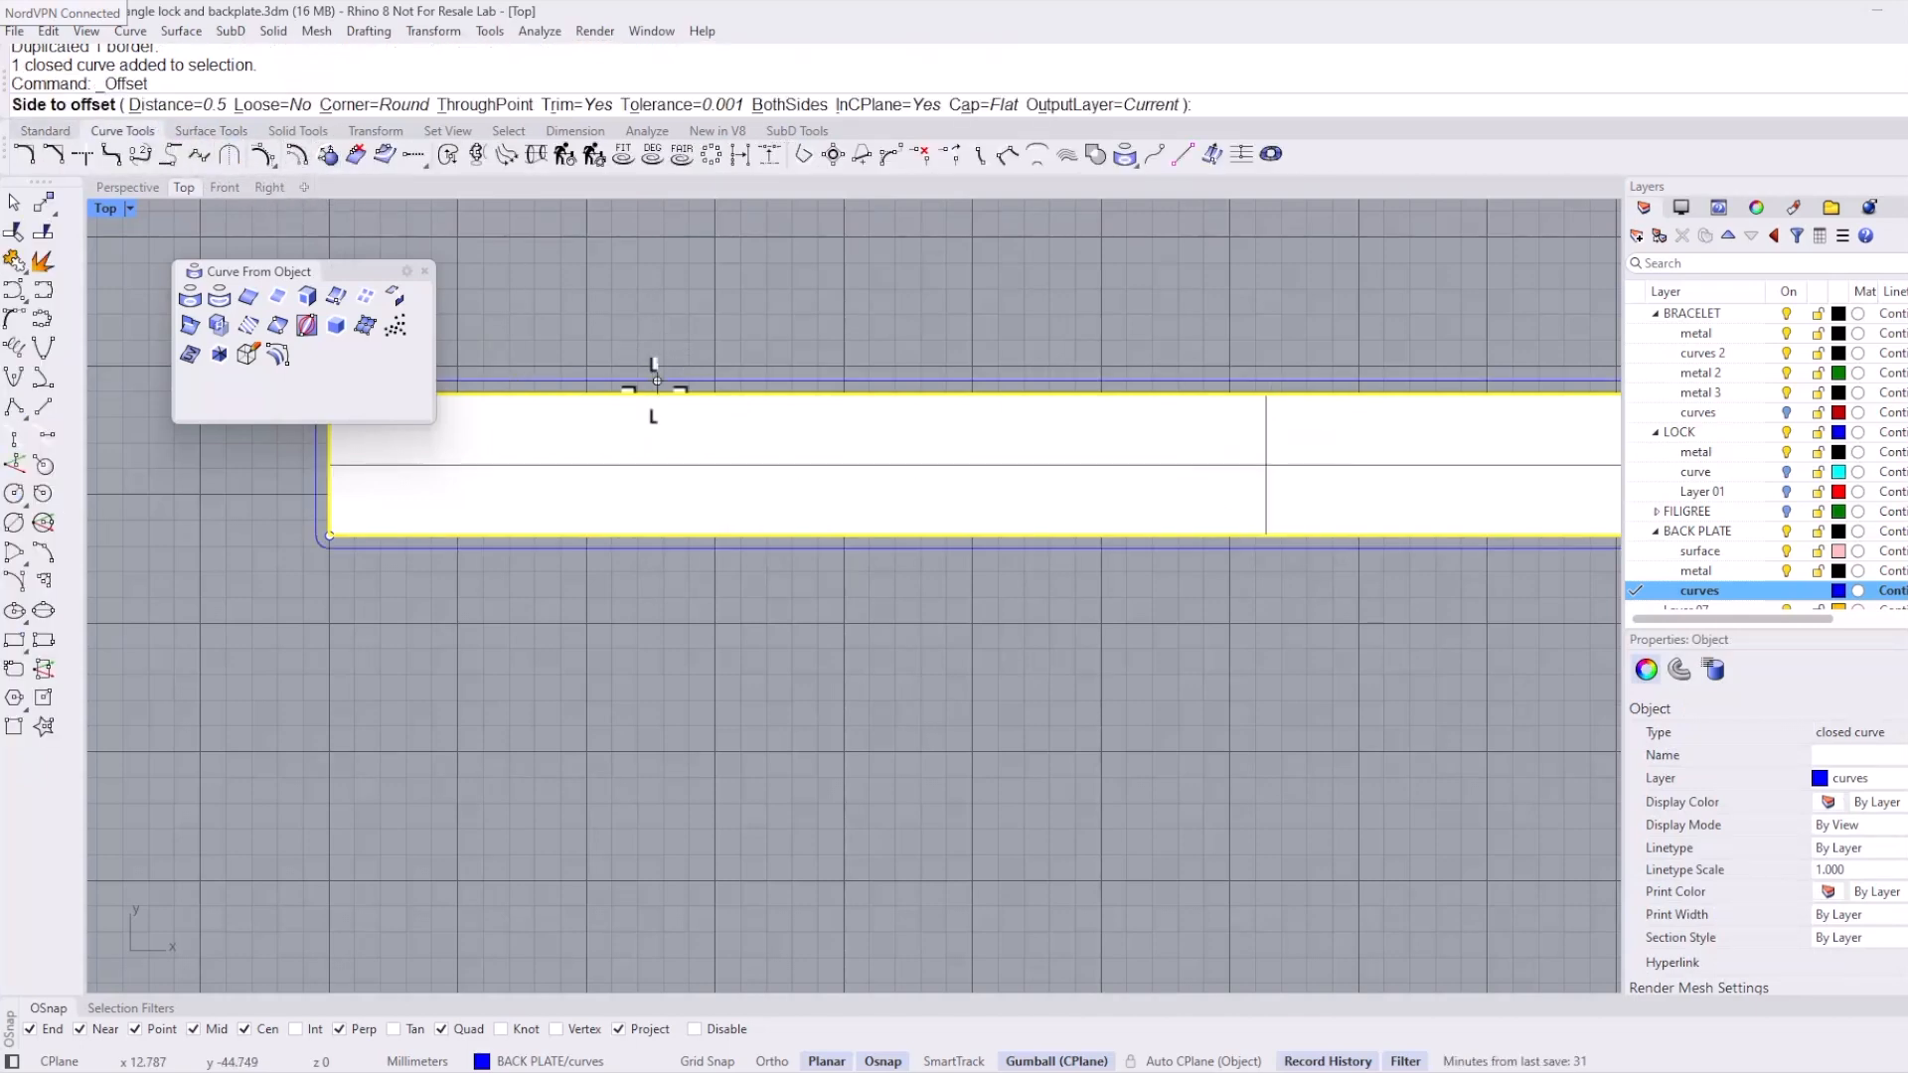
text(.8)
key(Return)
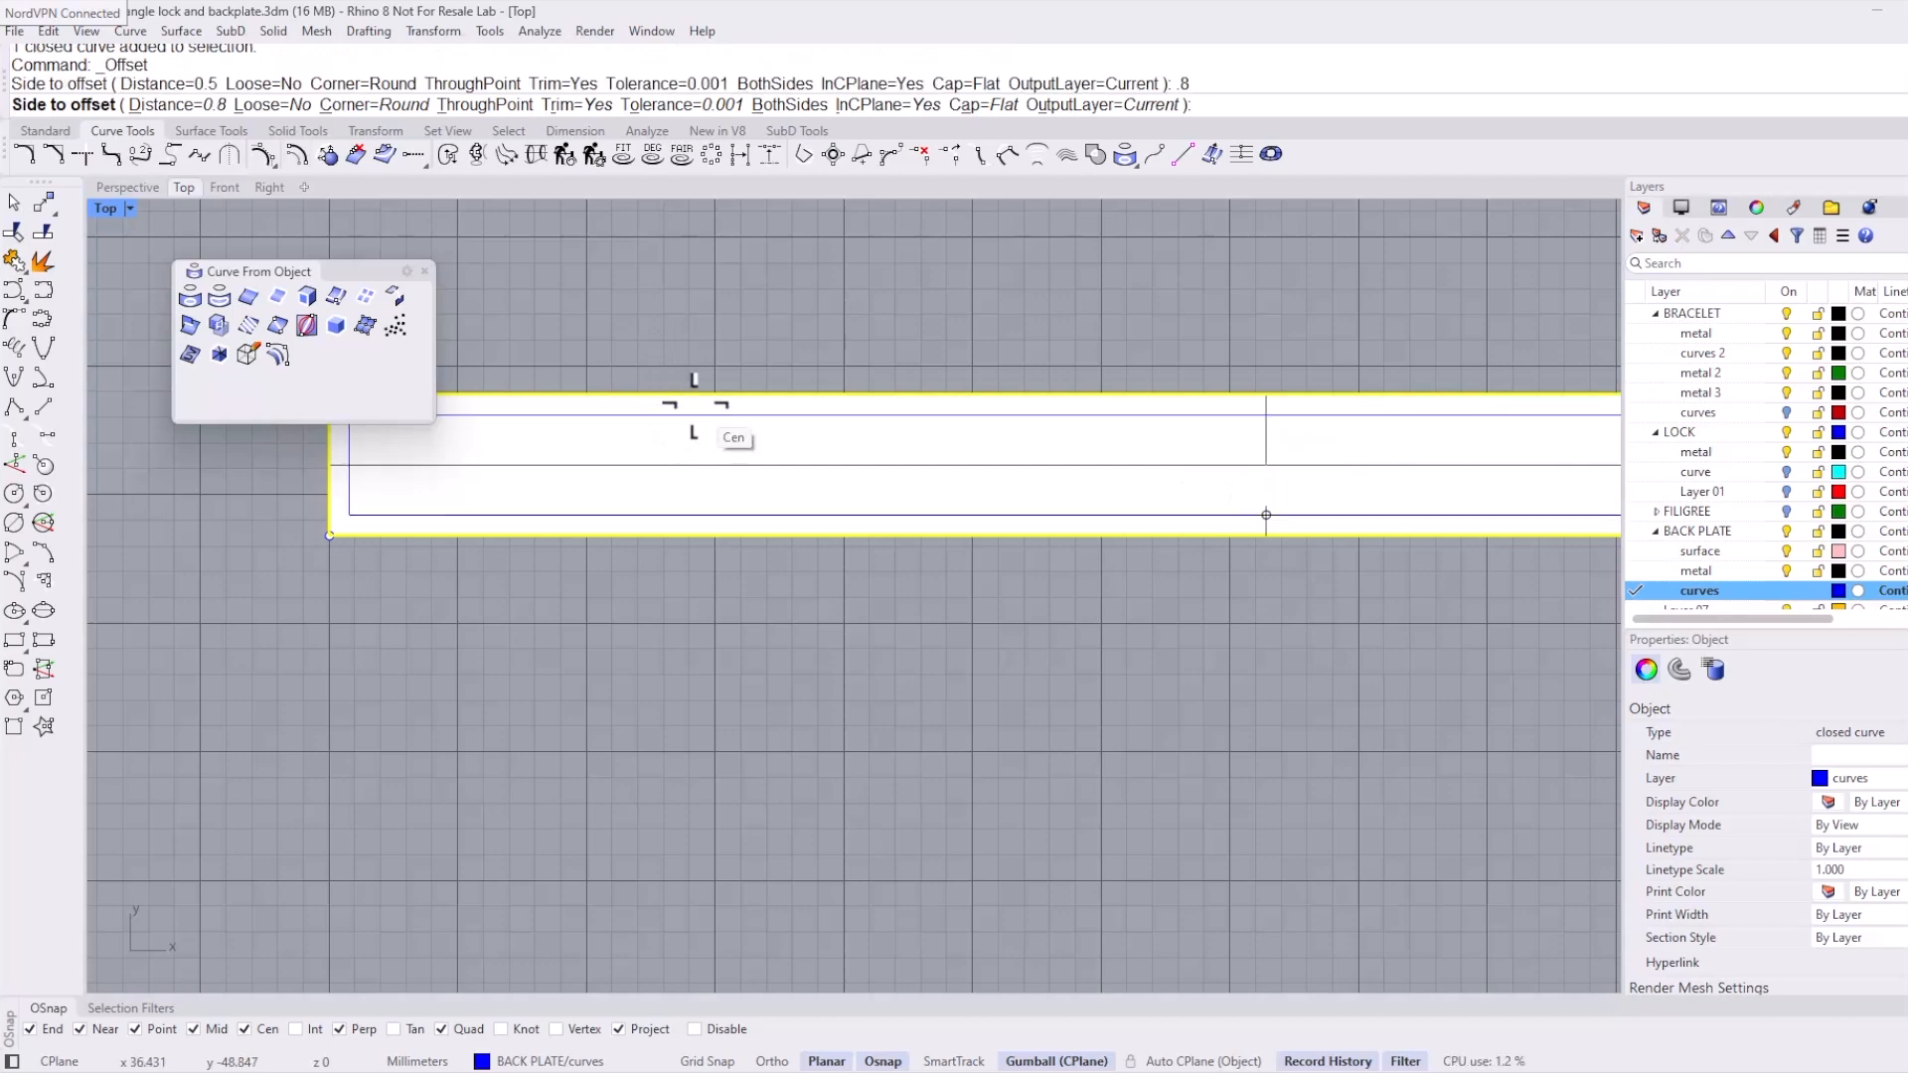
click(697, 406)
click(736, 241)
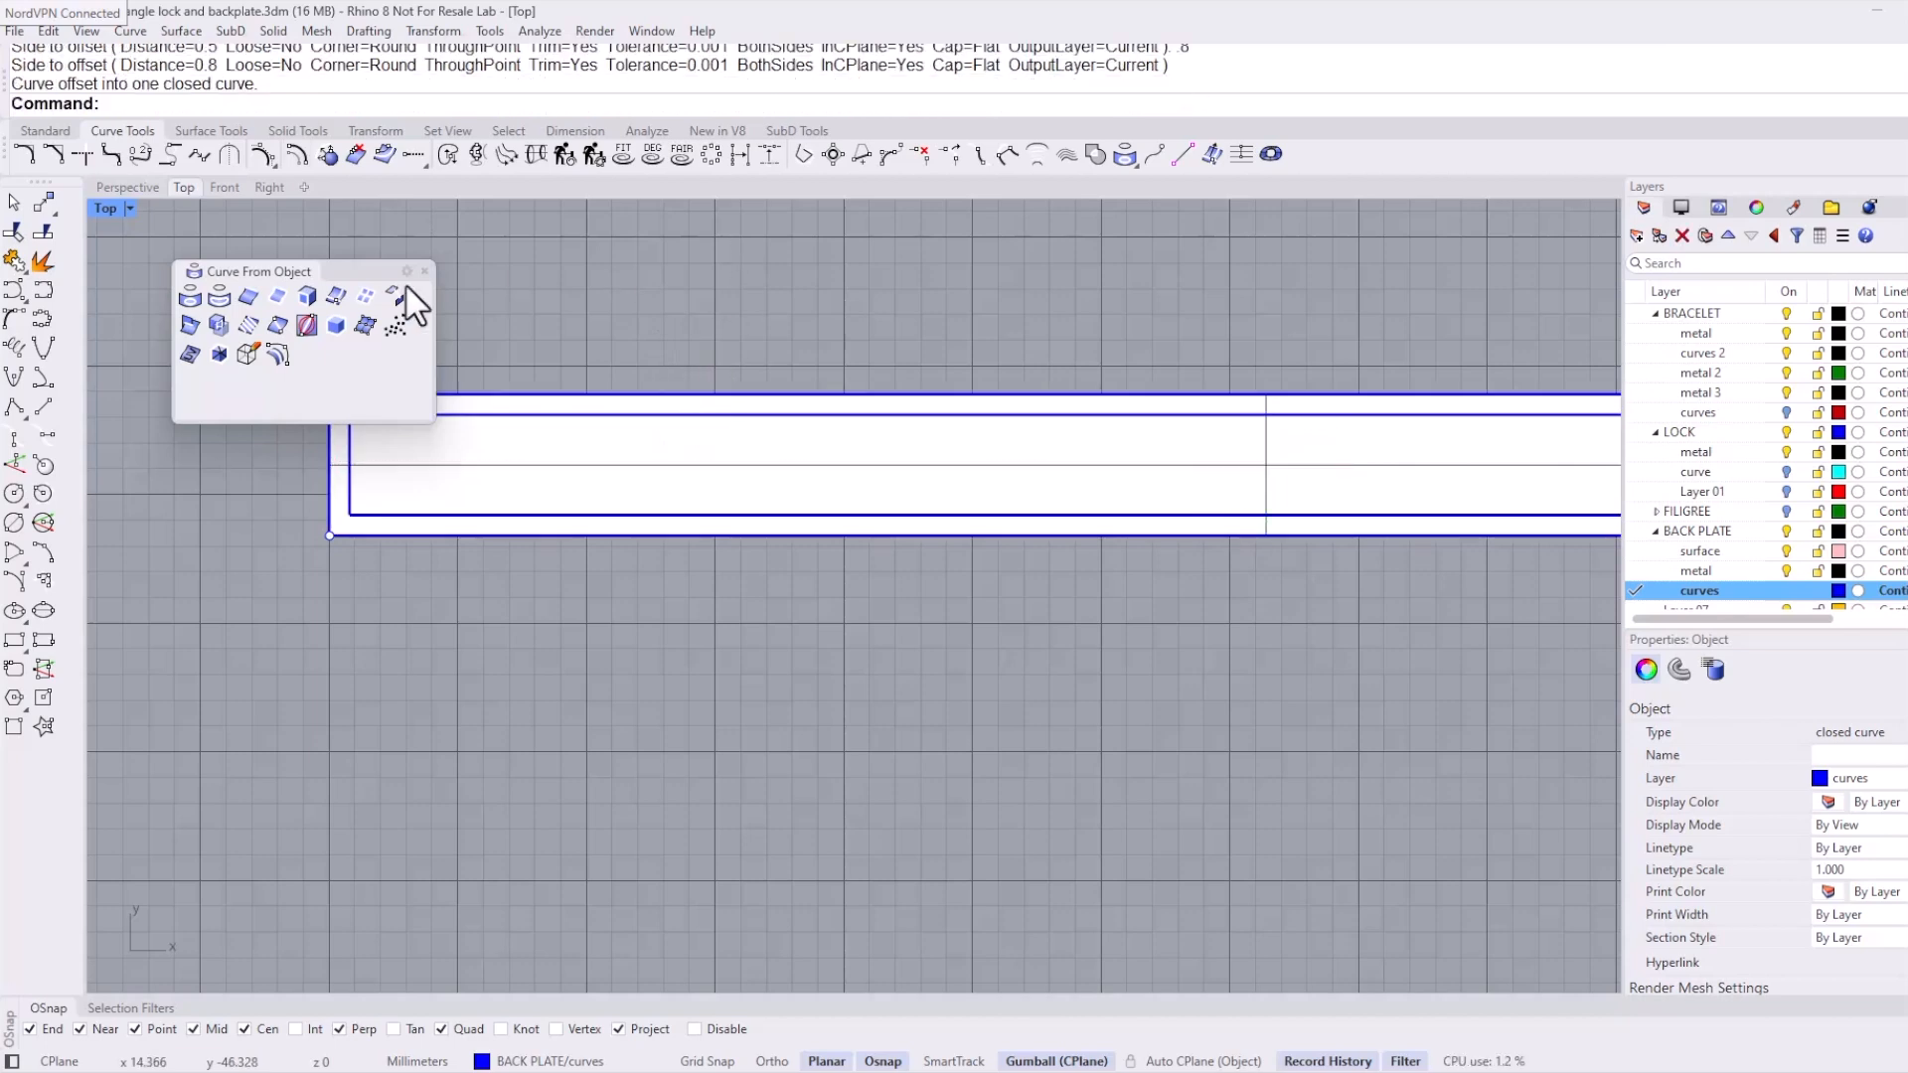
Step: Draw a four-pointed star centred on the inner rectangle's short edge, with a 1.5 mm corner radius and 0.8 mm second radius
drag(387, 272, 321, 193)
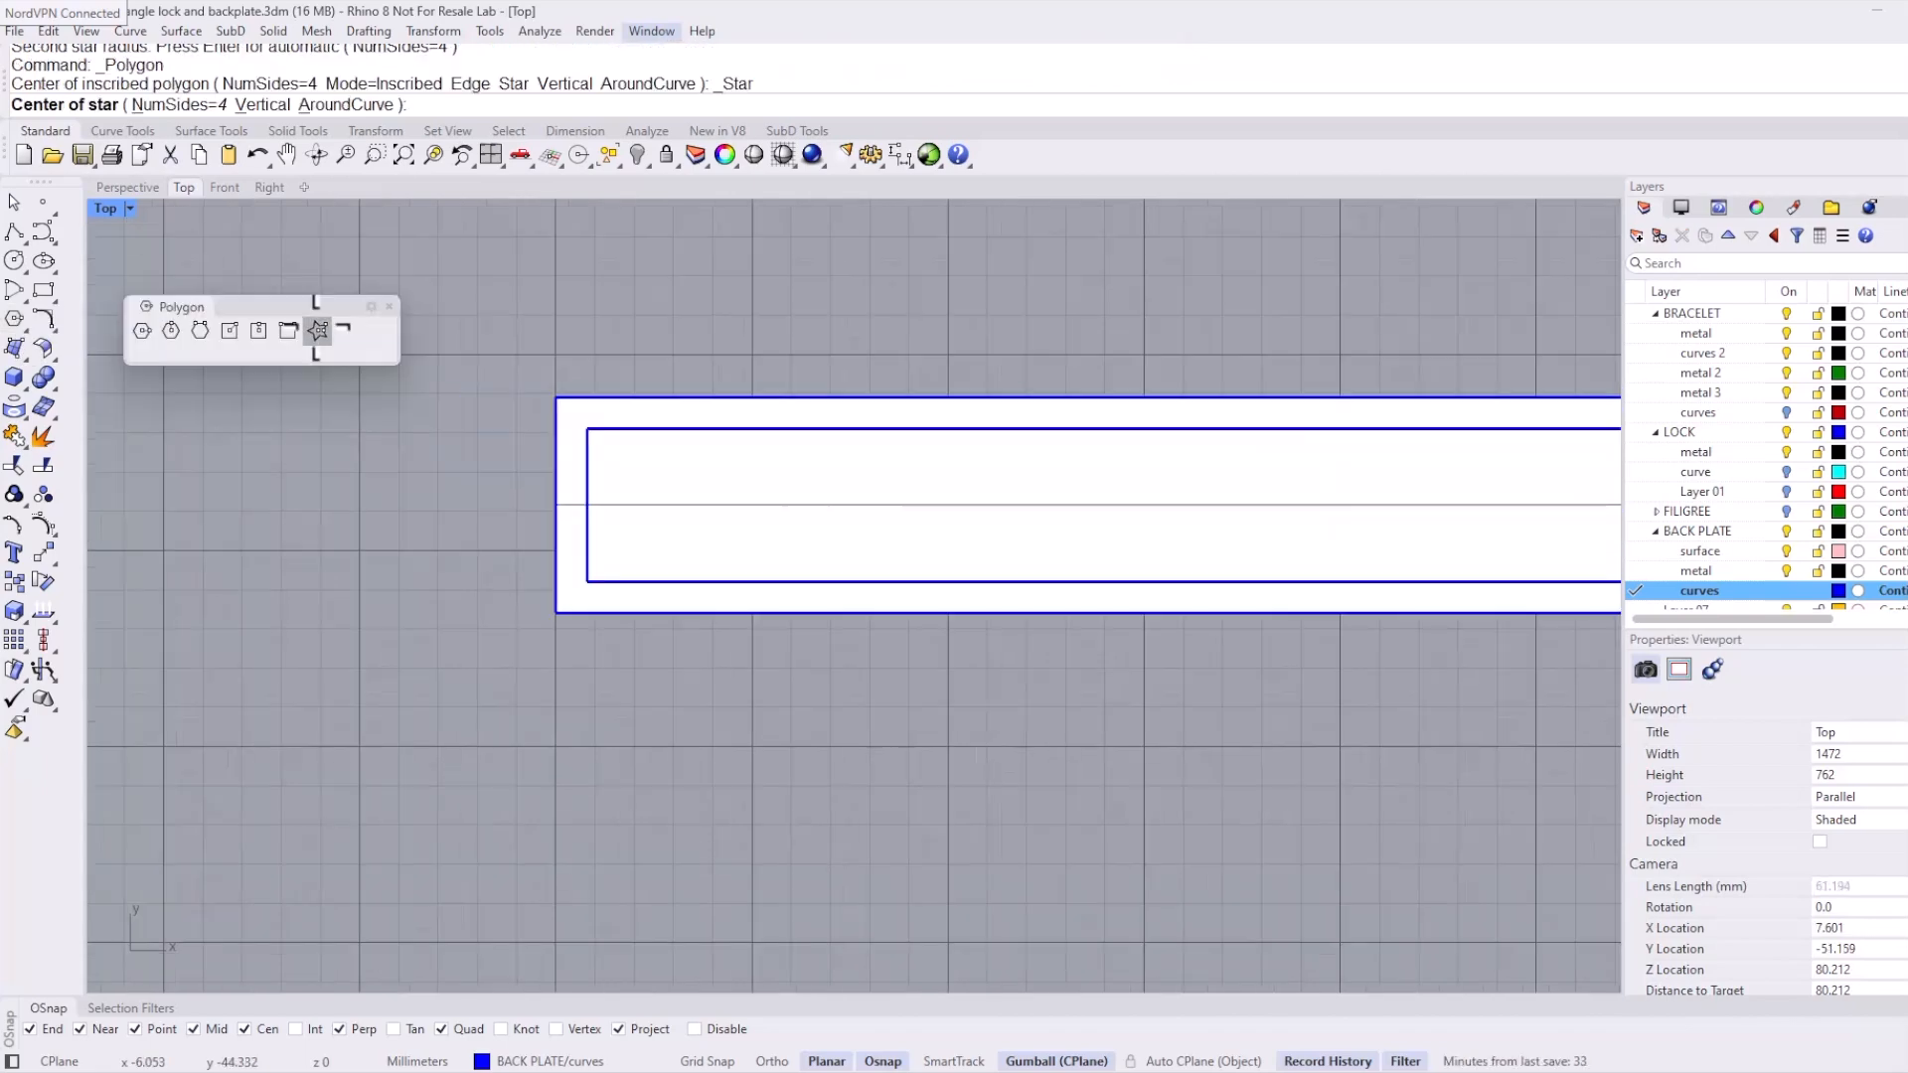
click(585, 505)
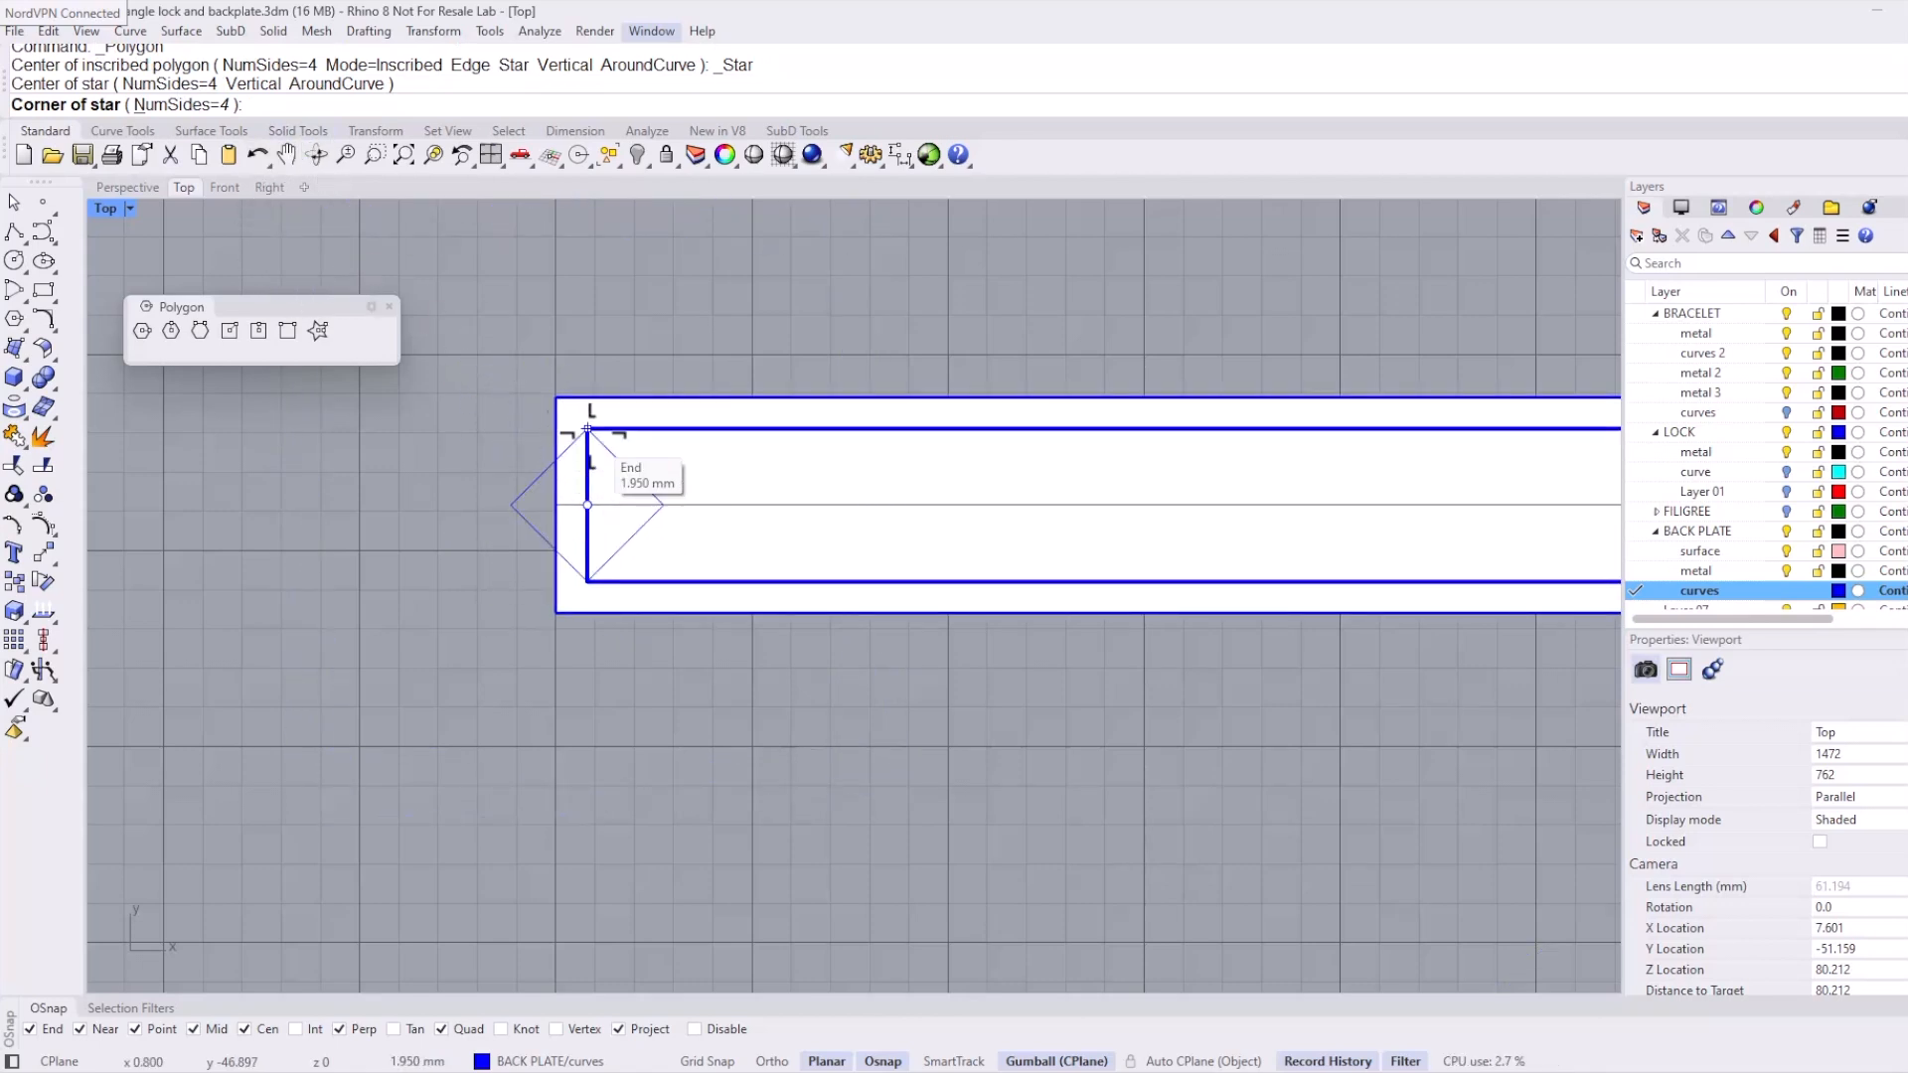
text(1.5)
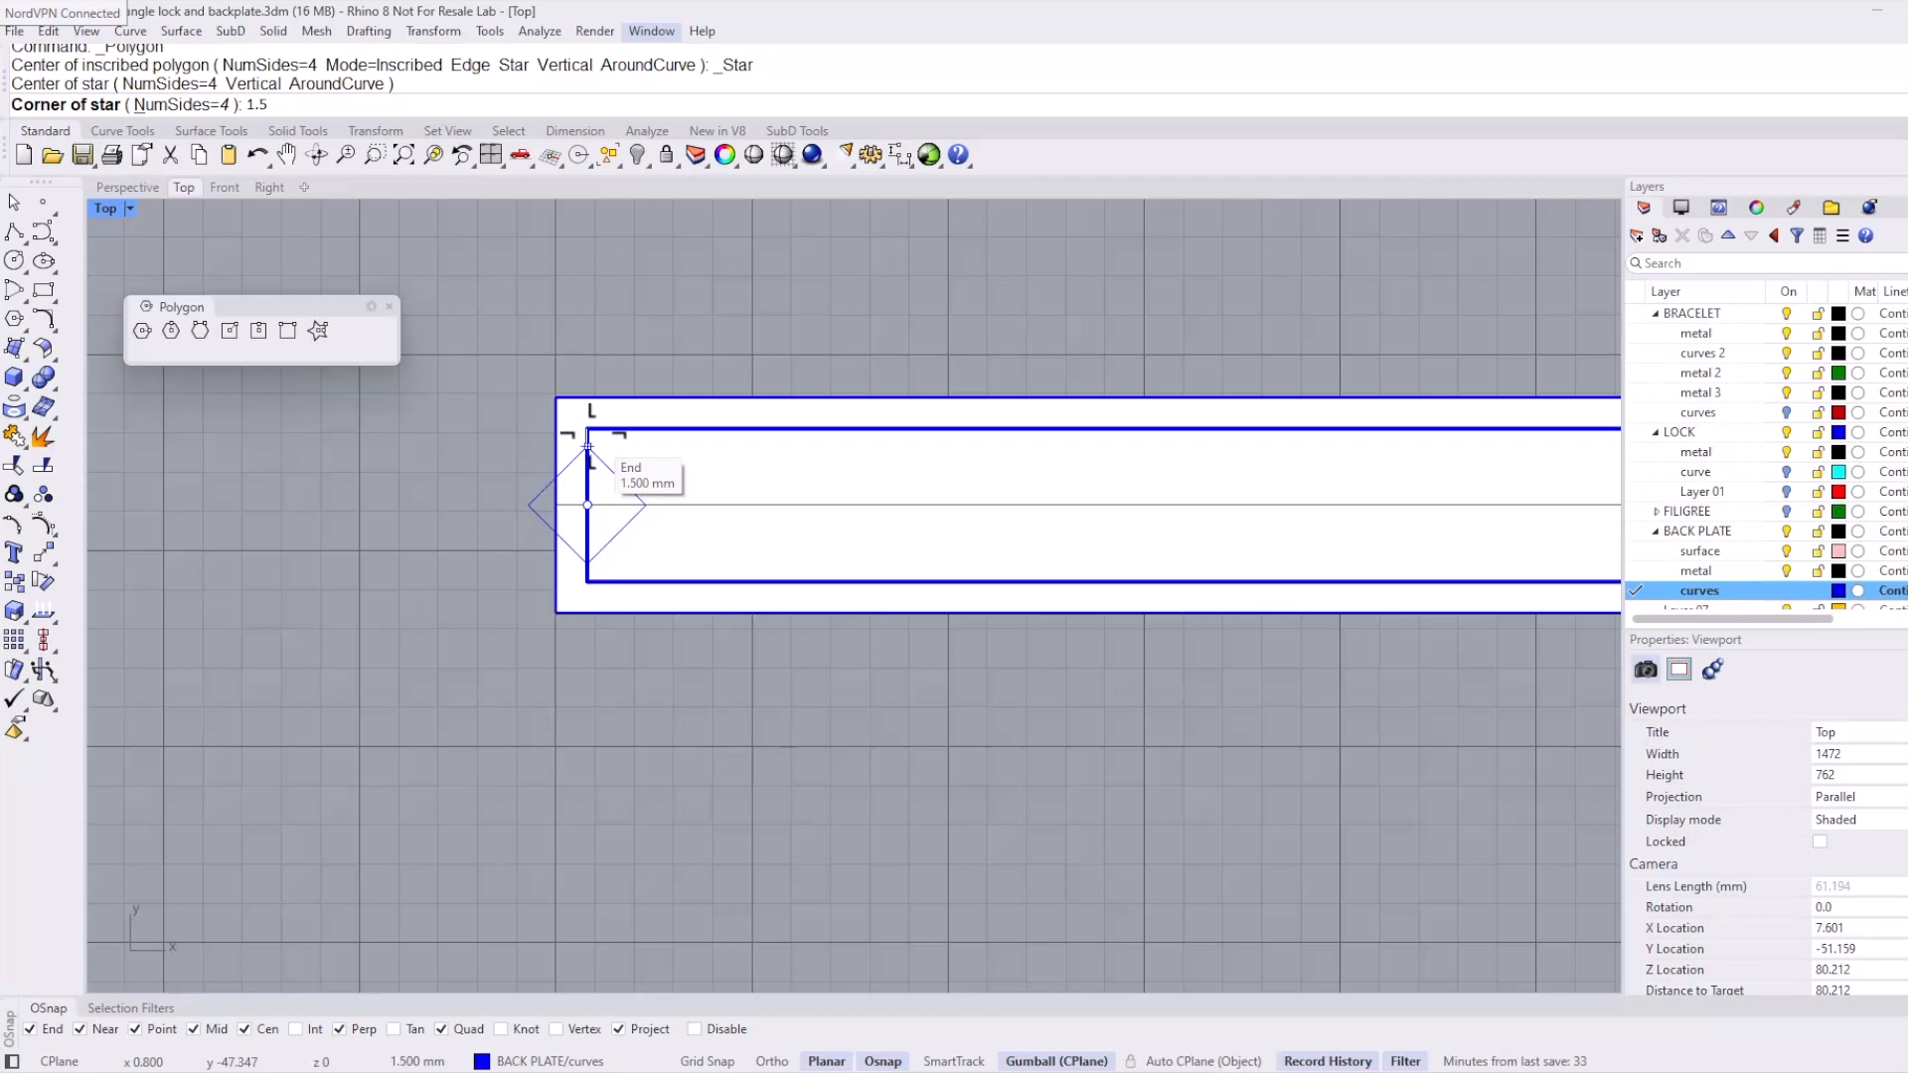
key(Return)
scroll(587, 448, up, 2)
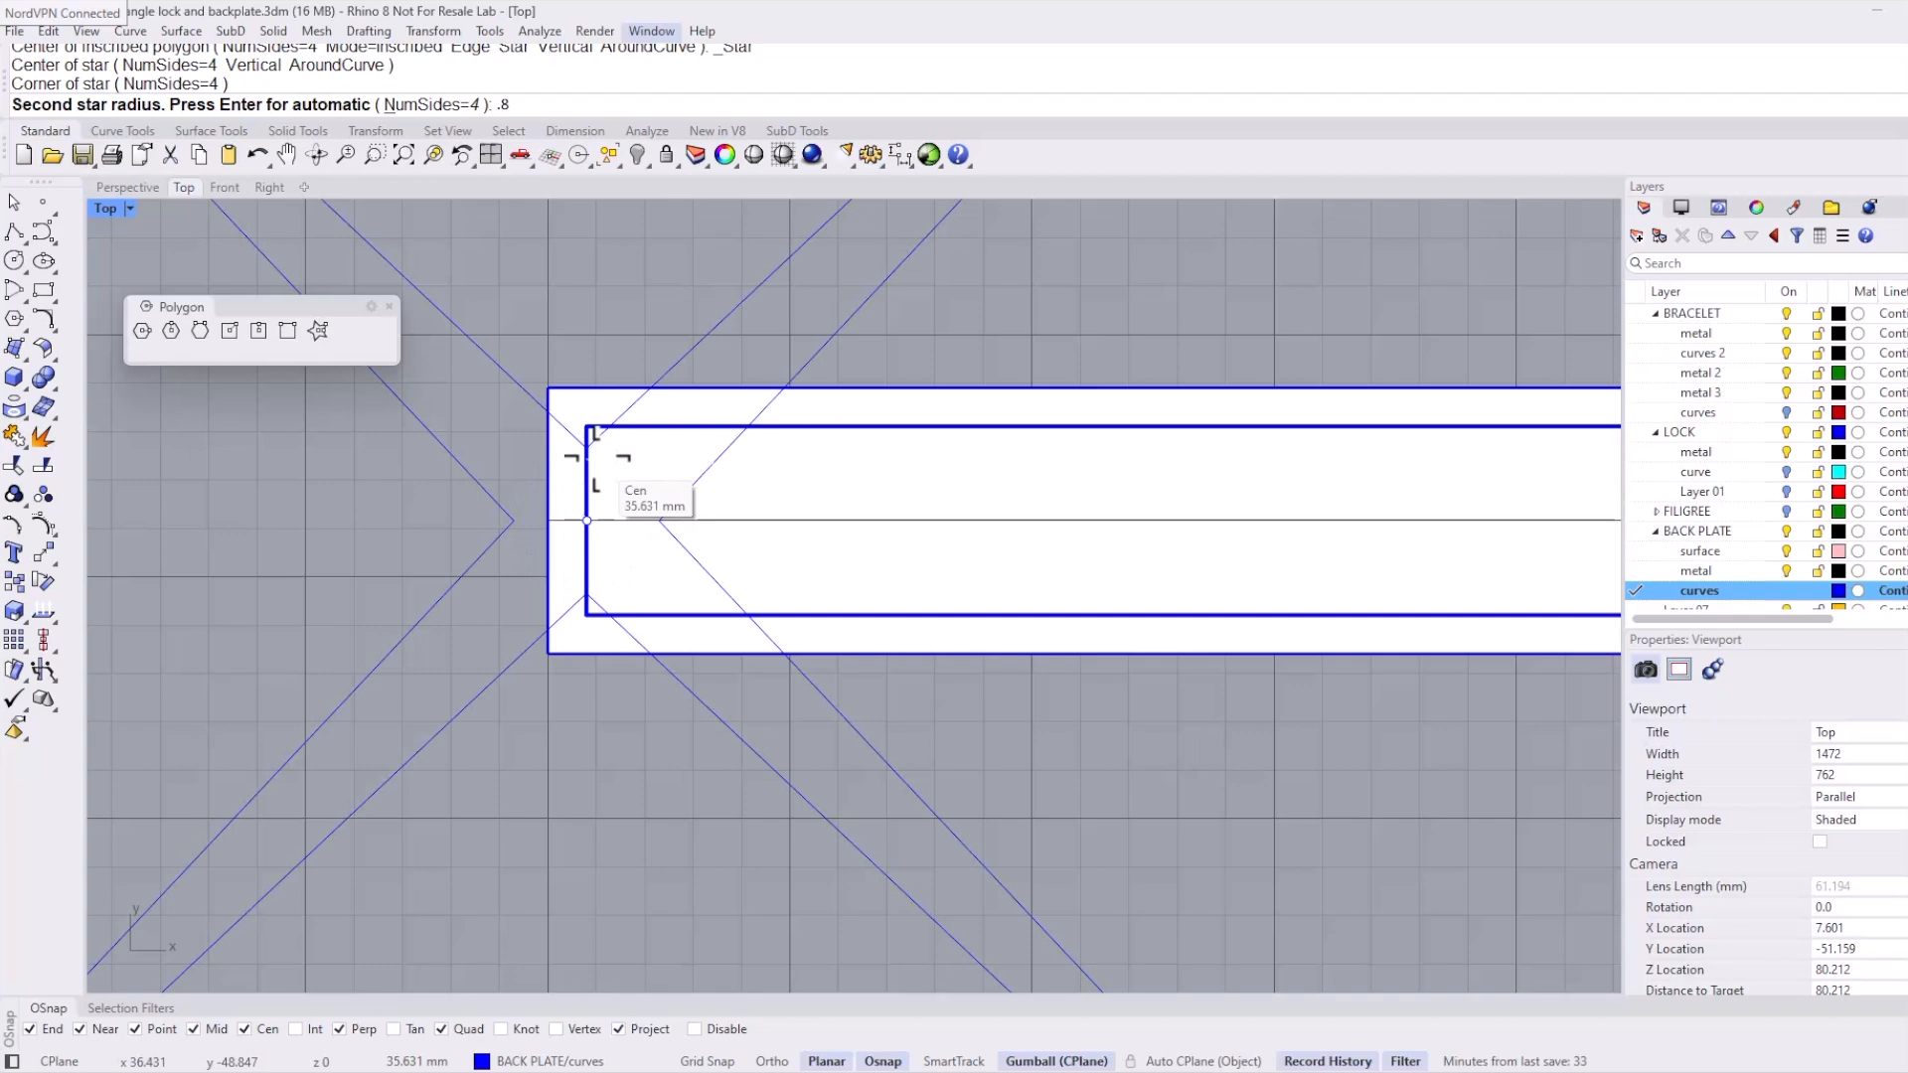
key(Return)
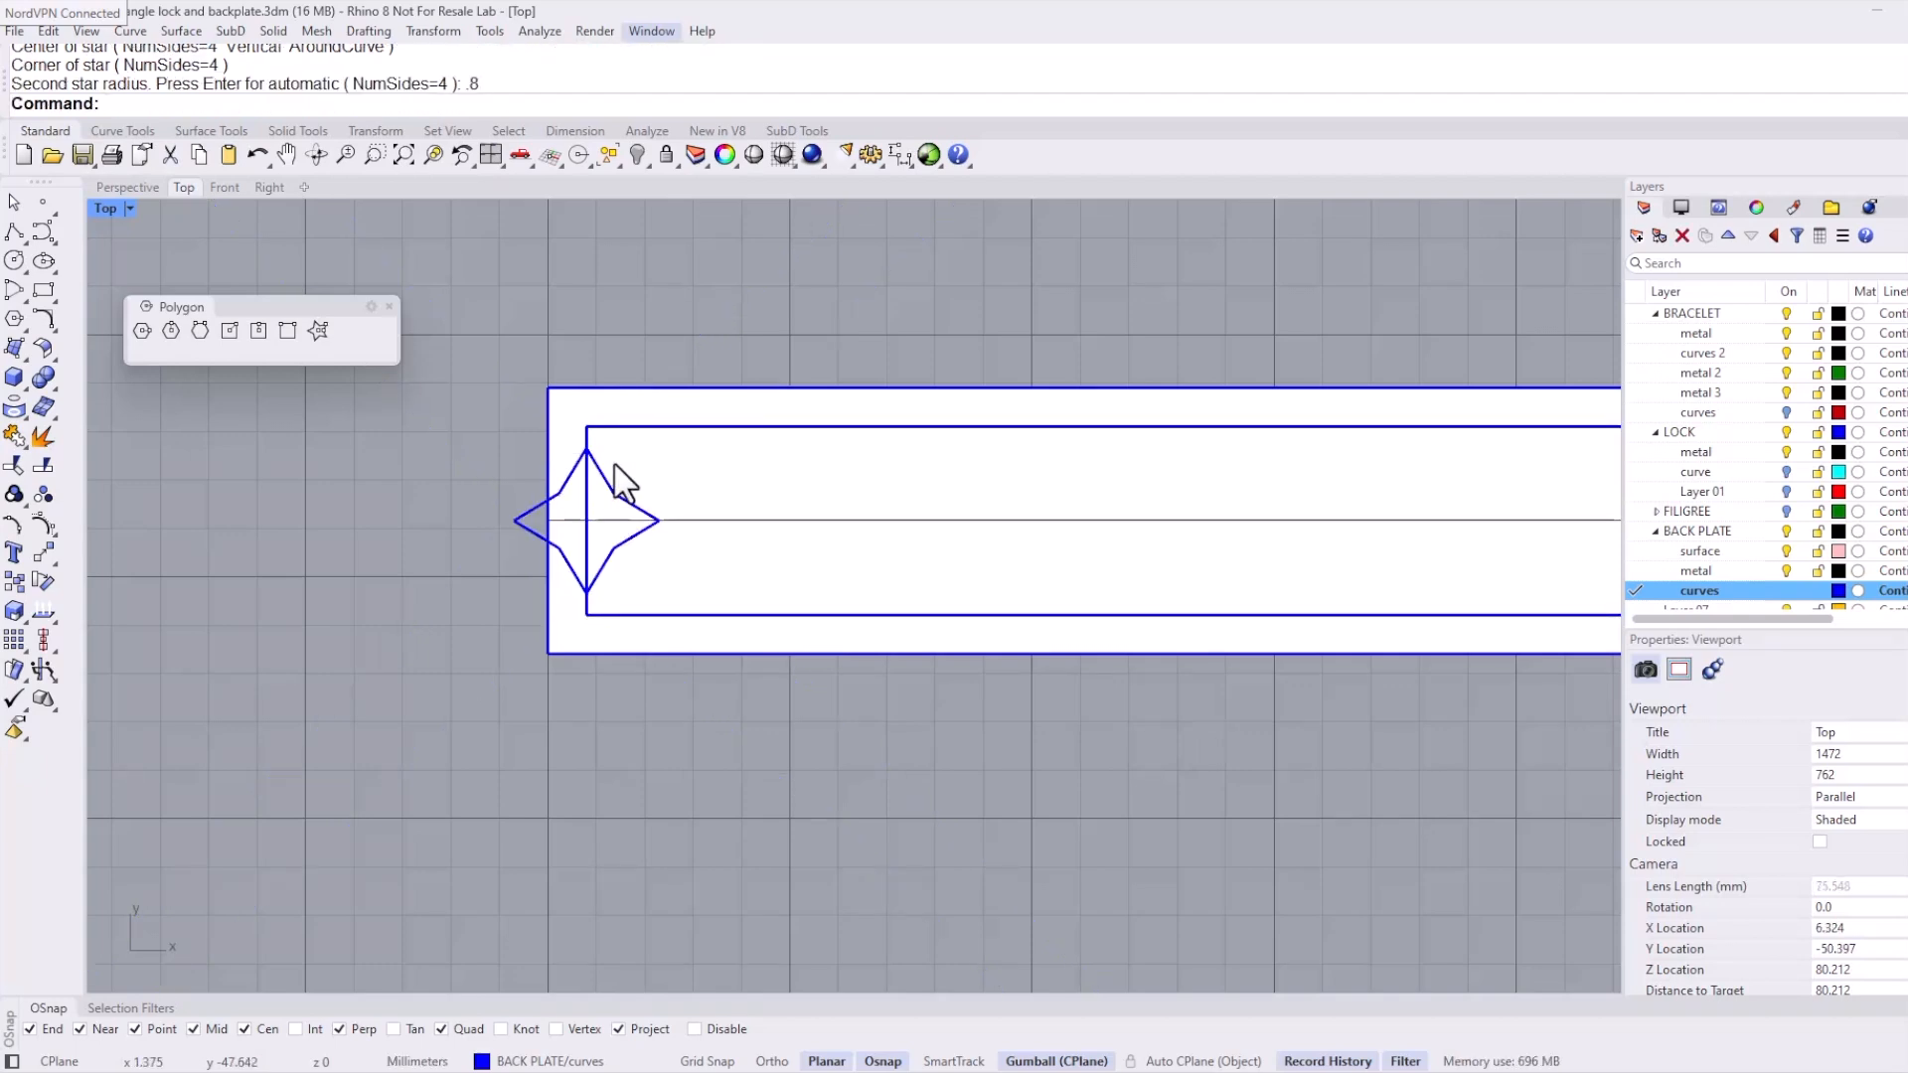
scroll(606, 465, up, 1)
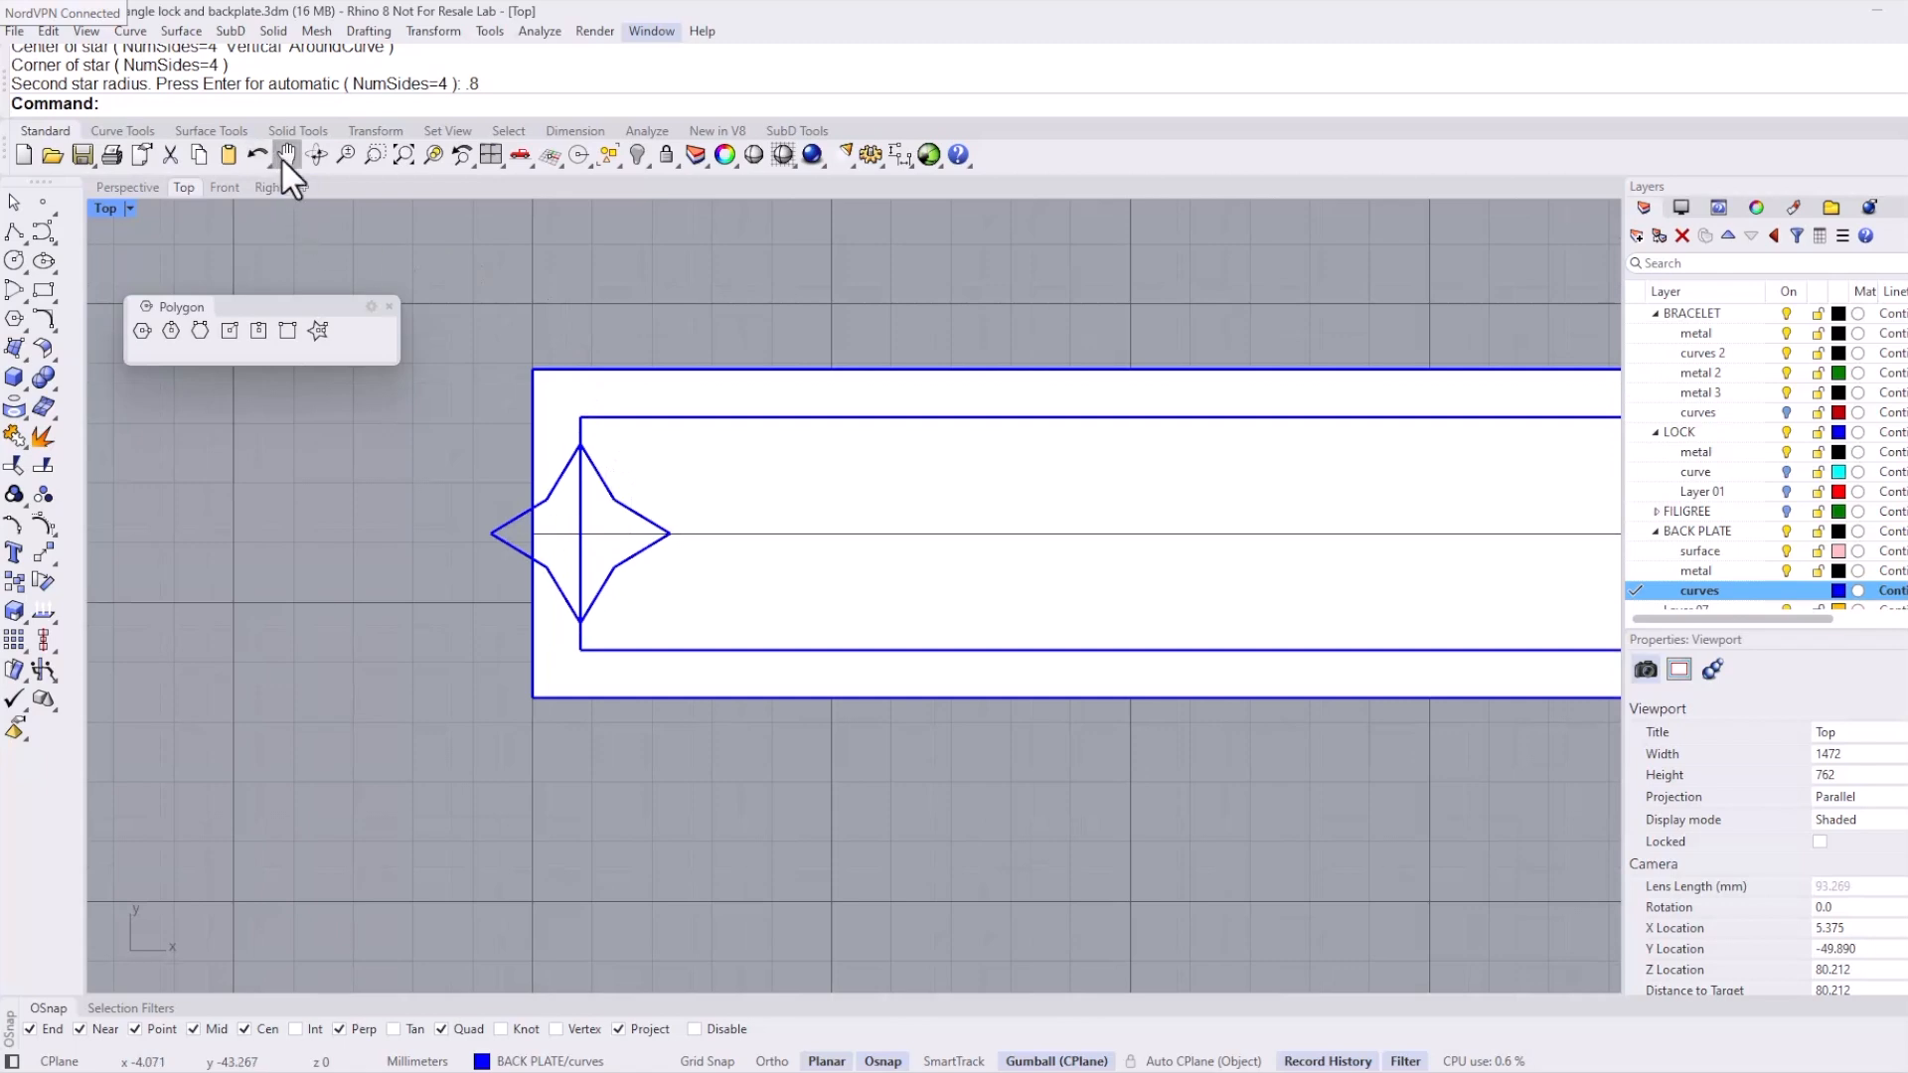
click(390, 307)
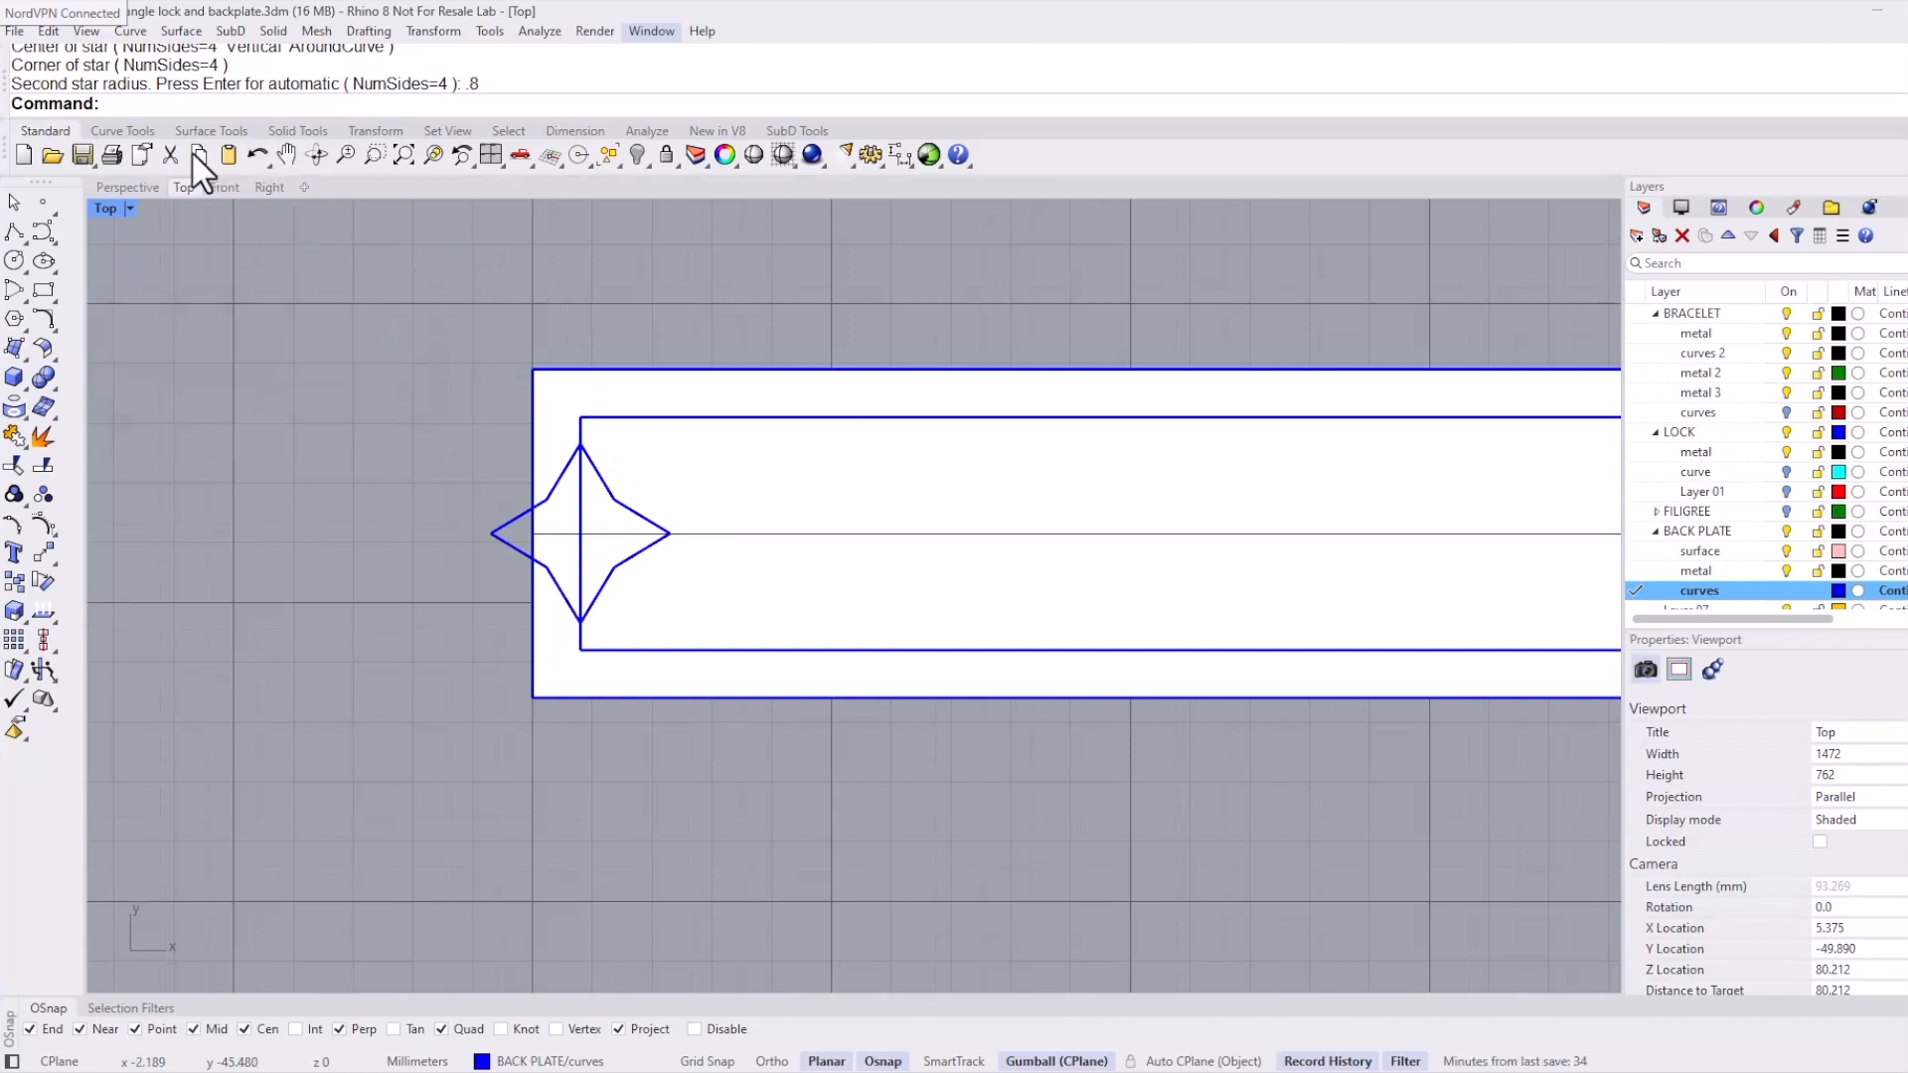
Step: Offset the star outward by 0.9 mm with round corners
click(122, 131)
click(299, 154)
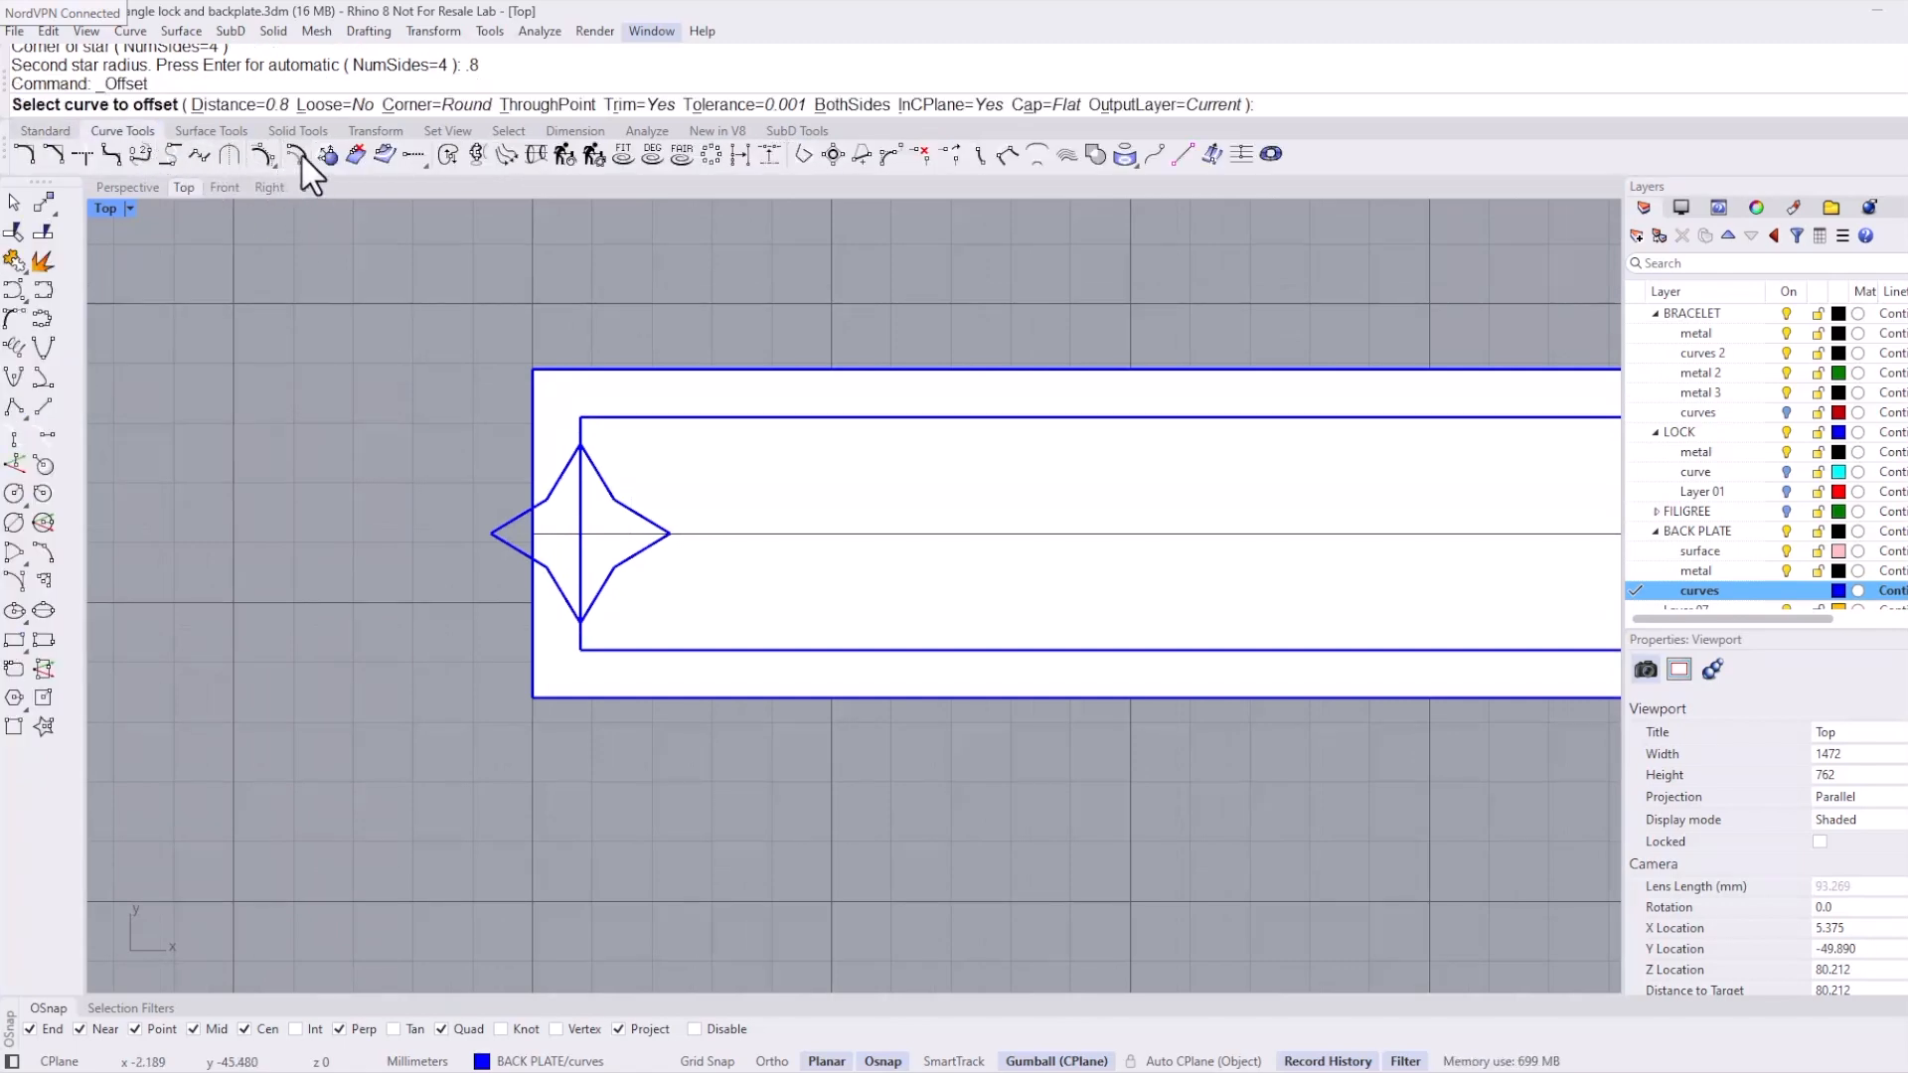
click(612, 509)
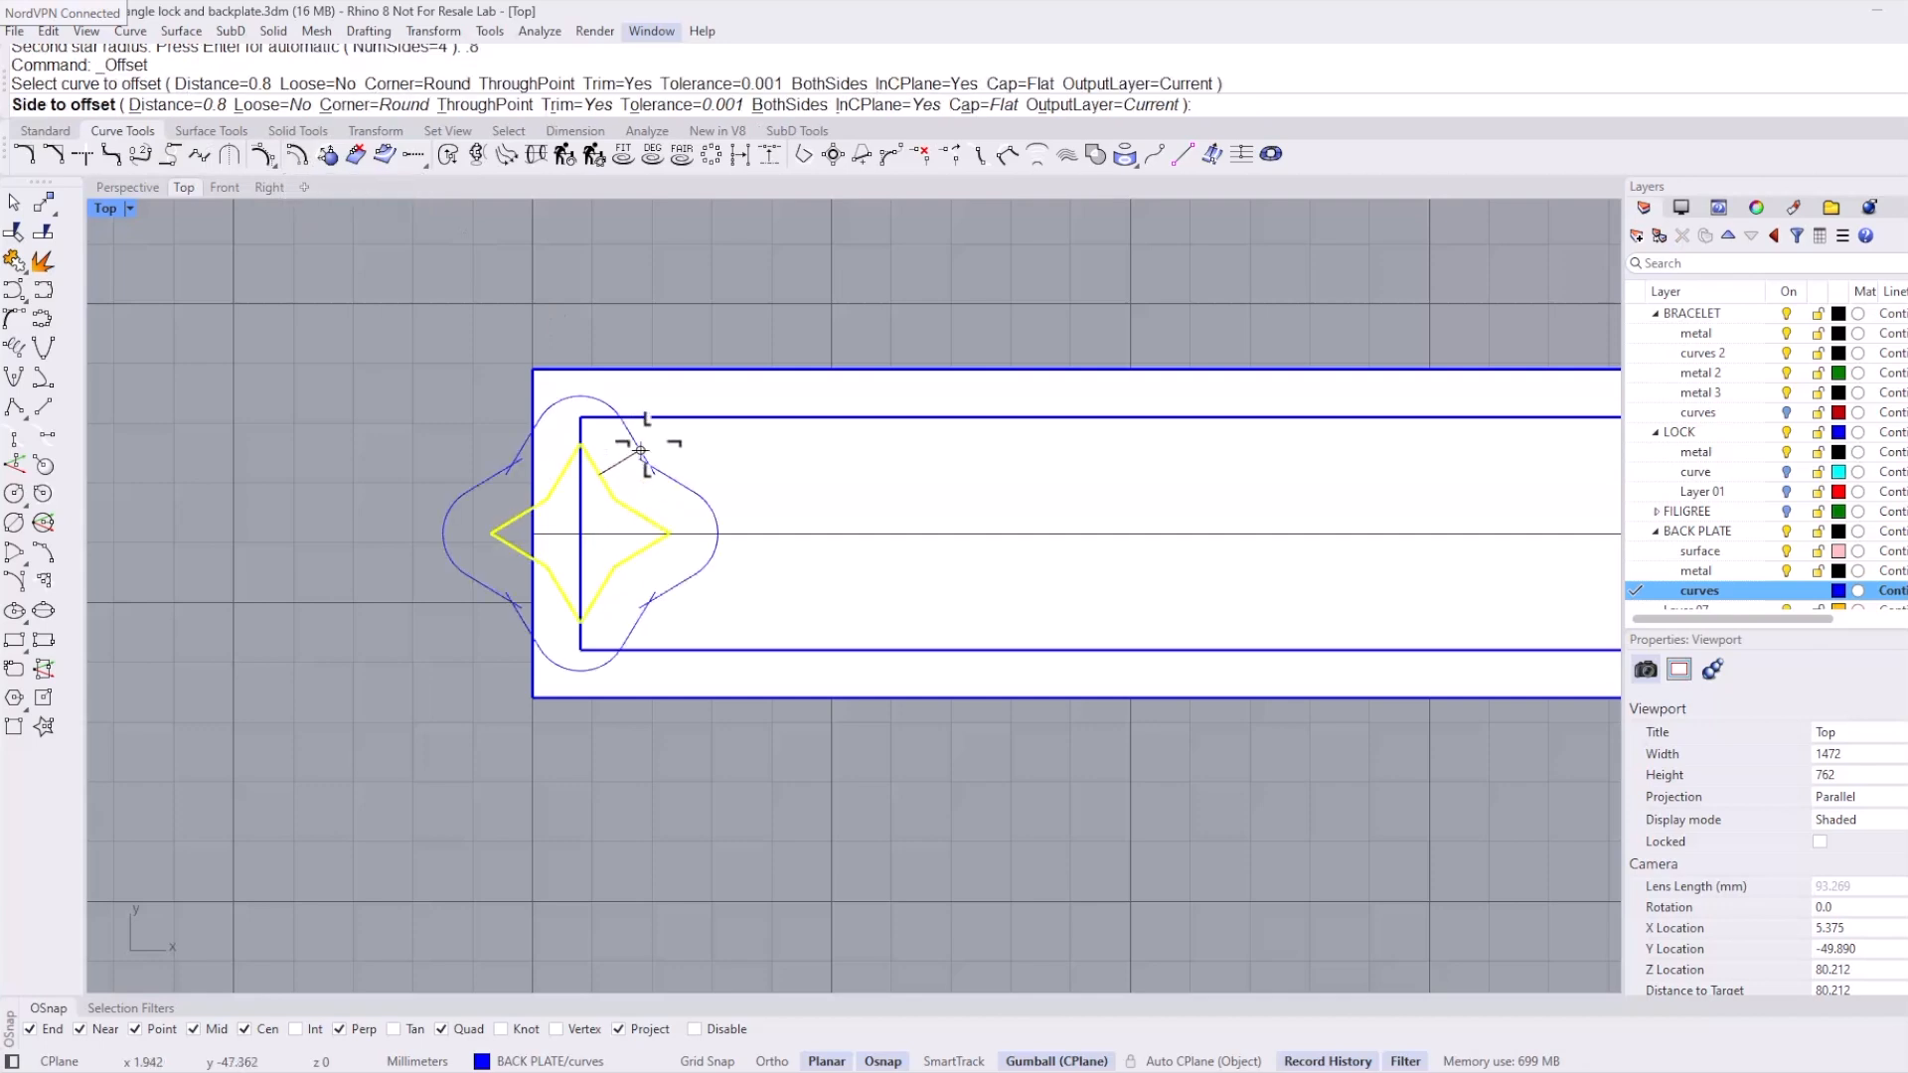
text(.9)
key(Return)
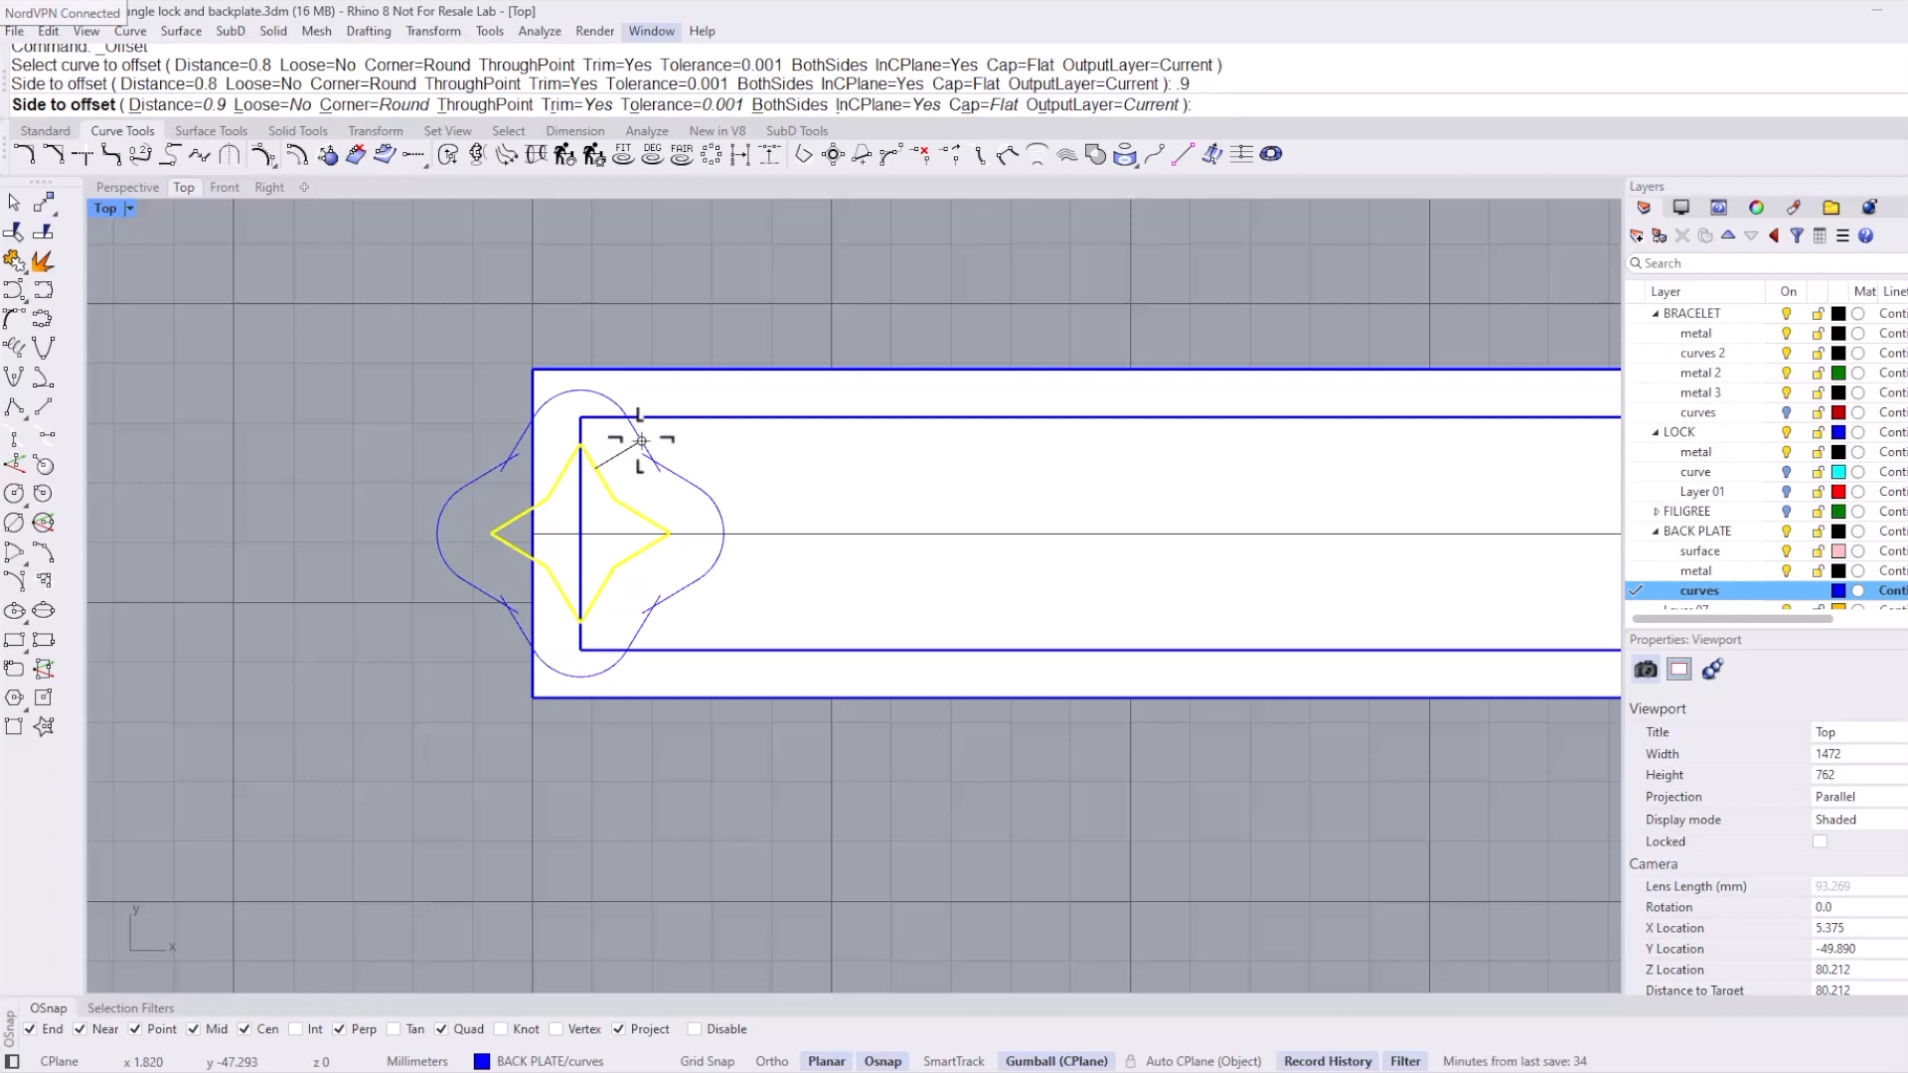
click(659, 437)
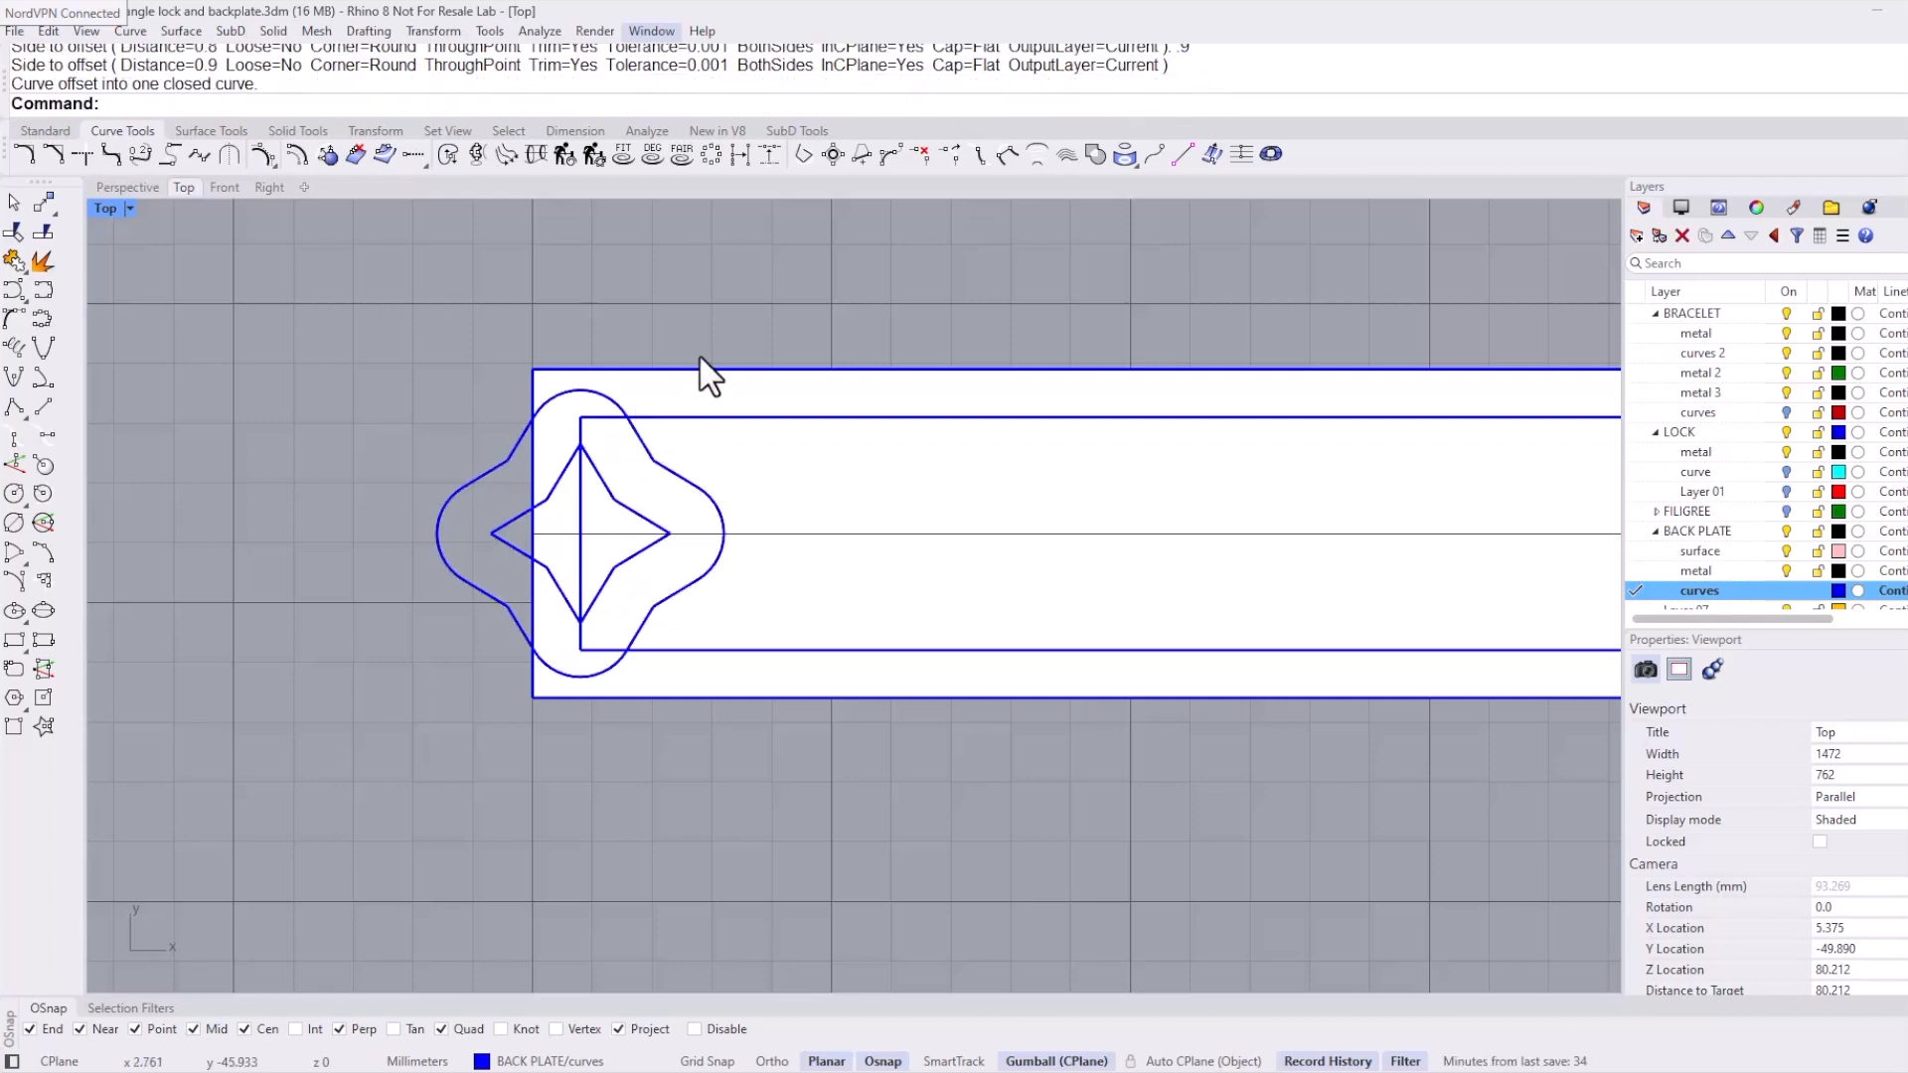
scroll(695, 333, down, 2)
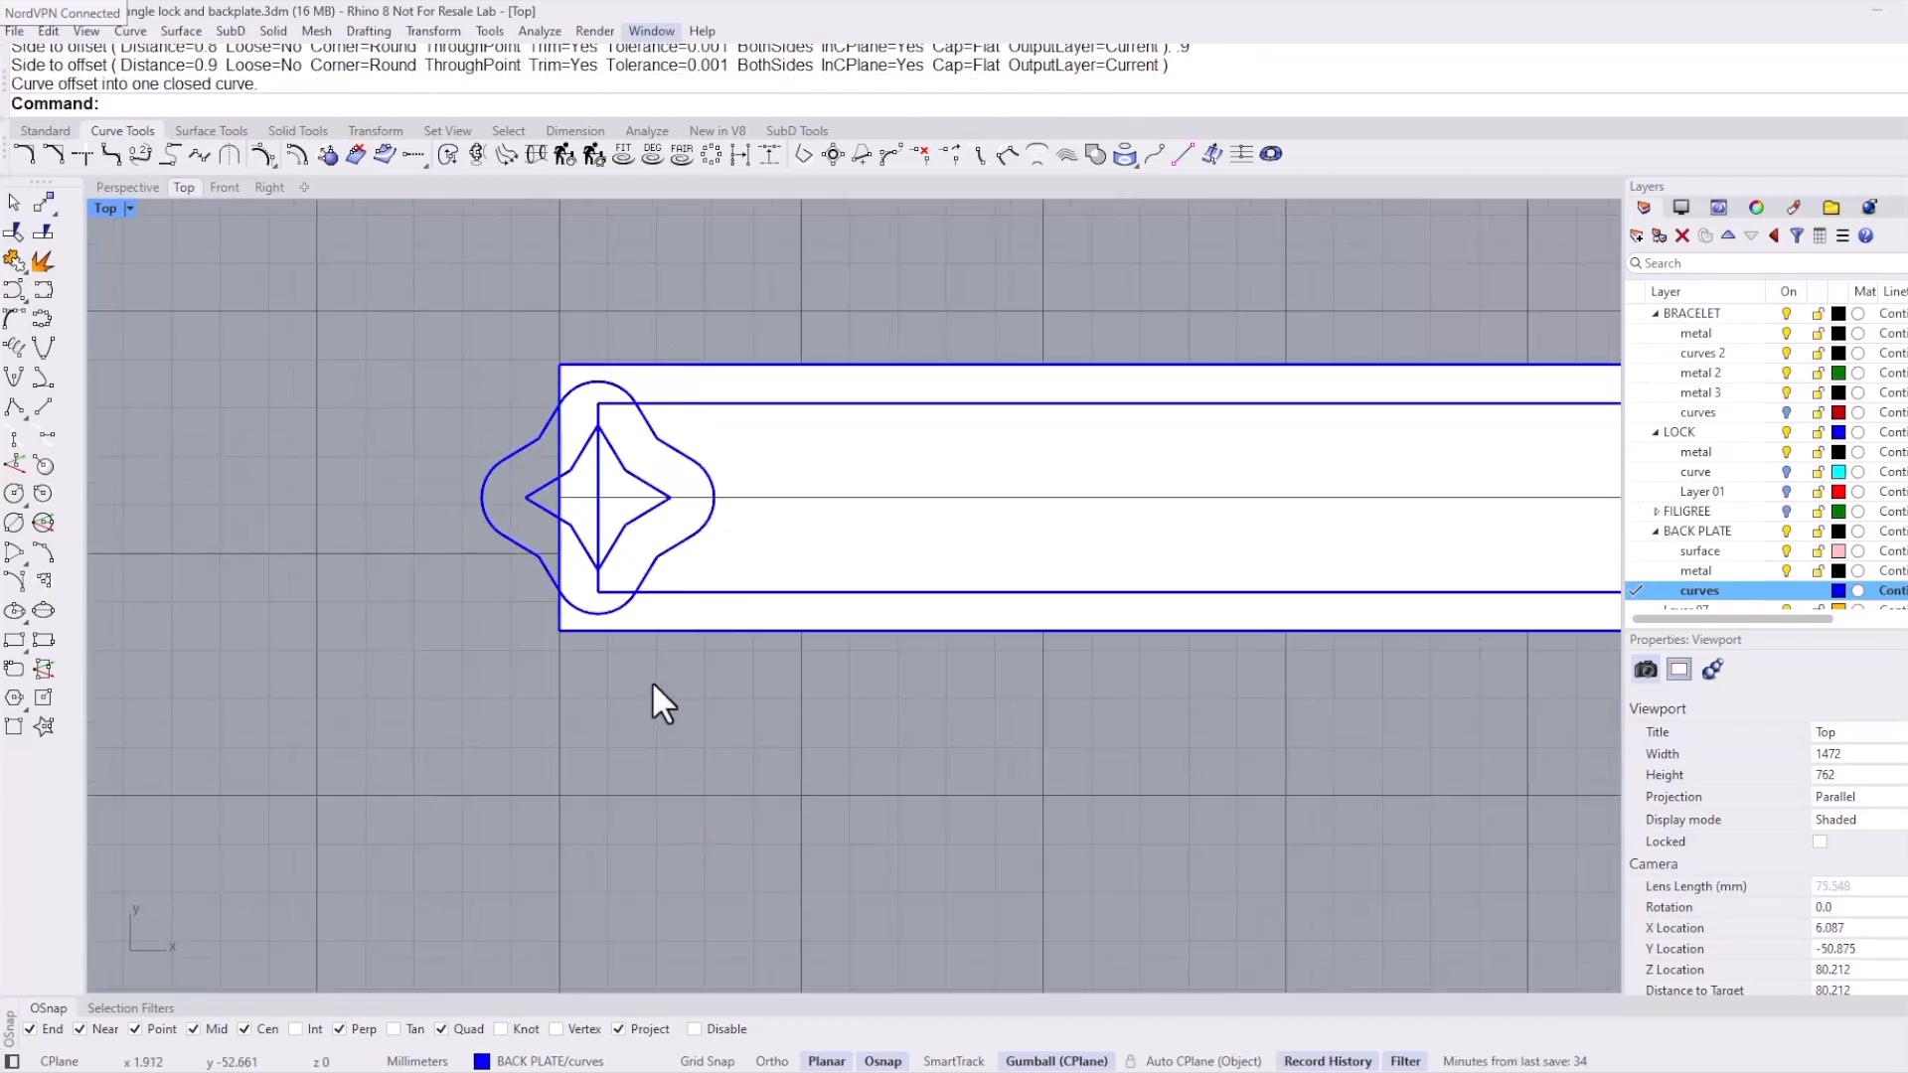
click(46, 132)
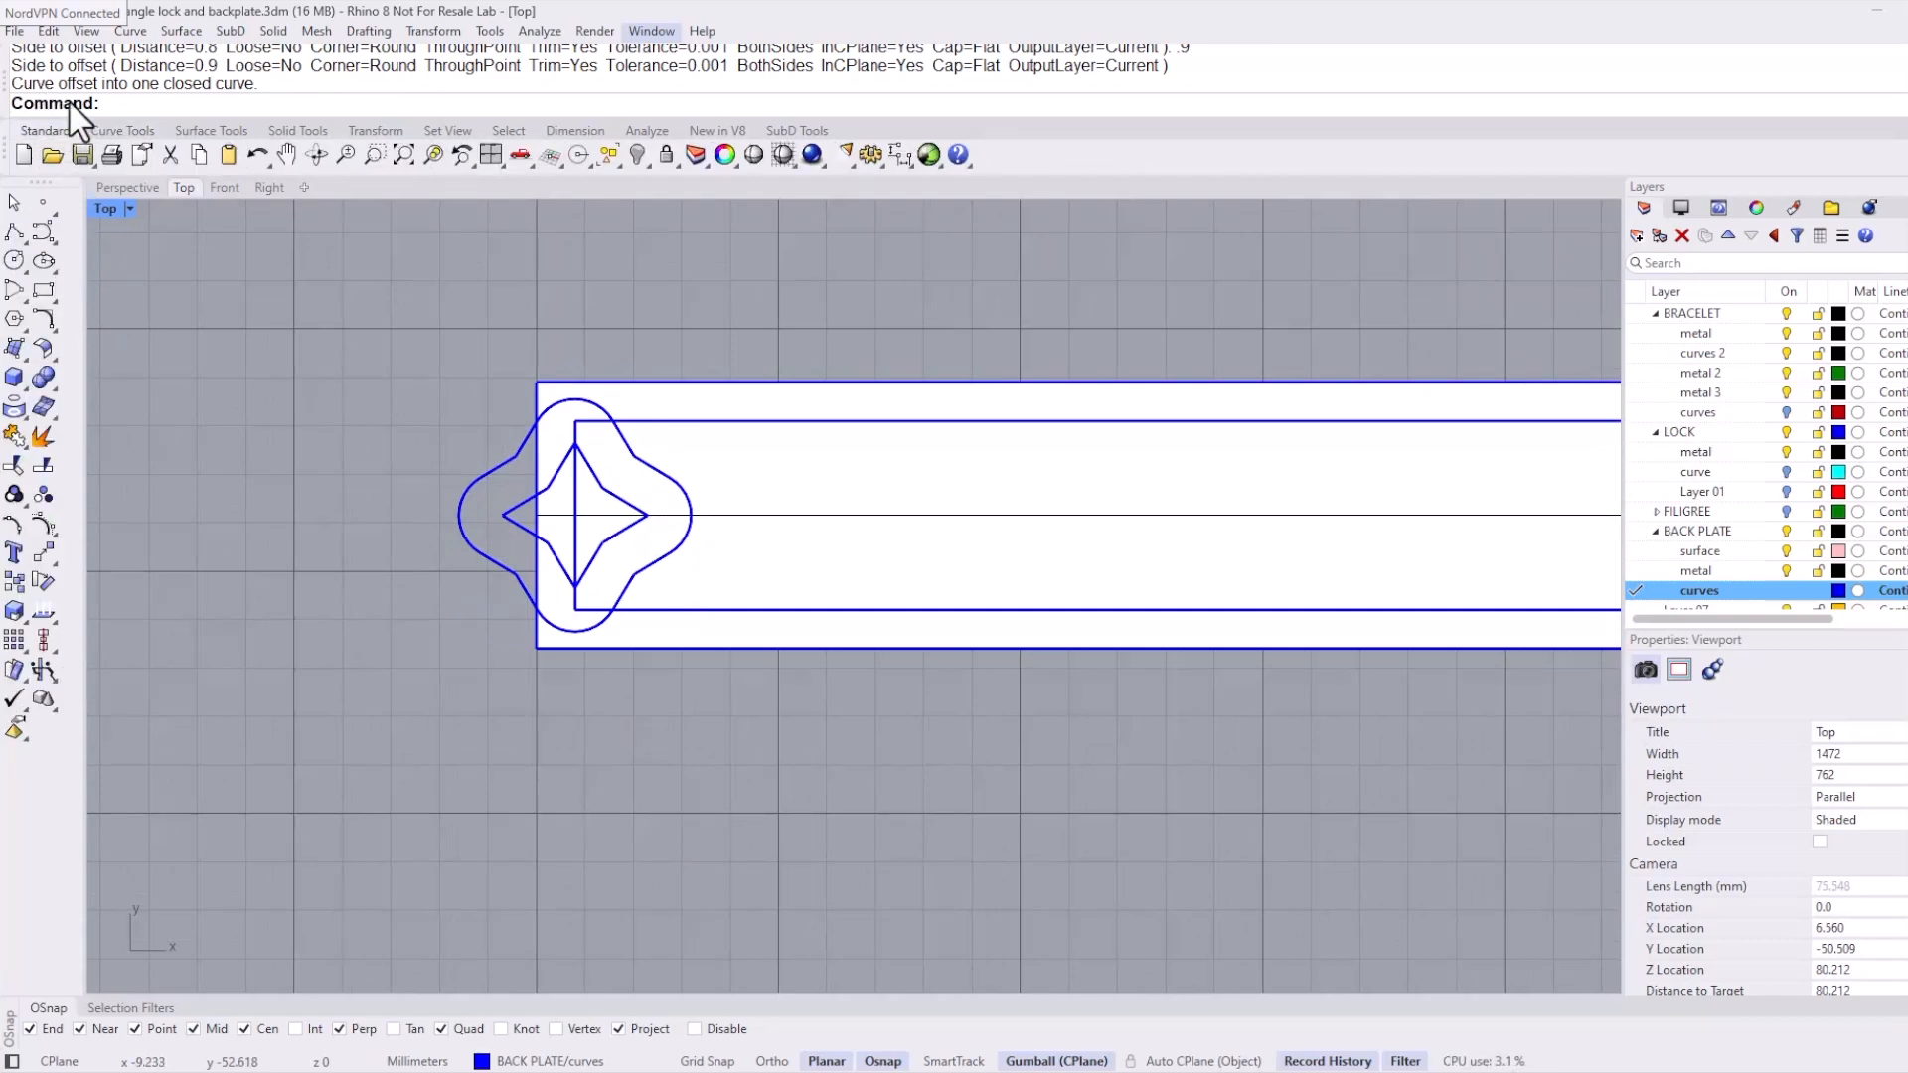
click(20, 644)
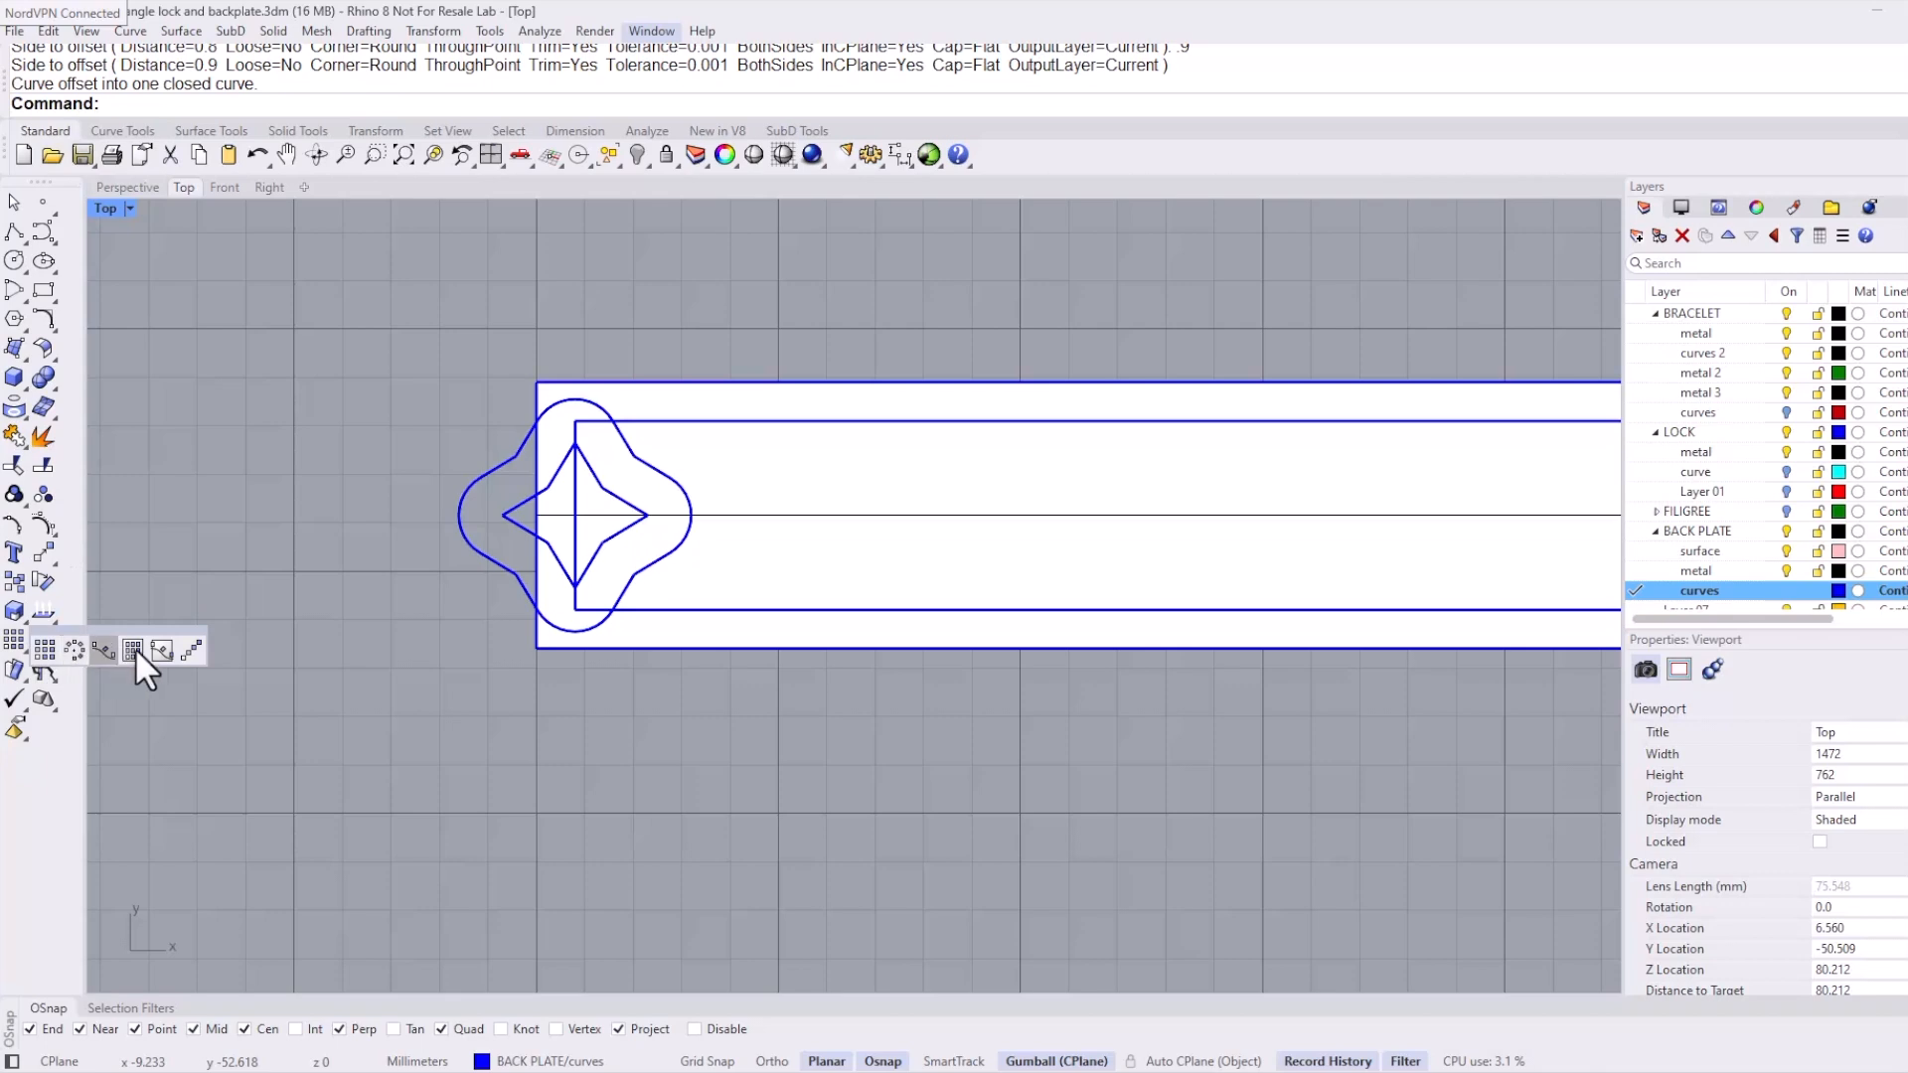
click(193, 650)
click(461, 502)
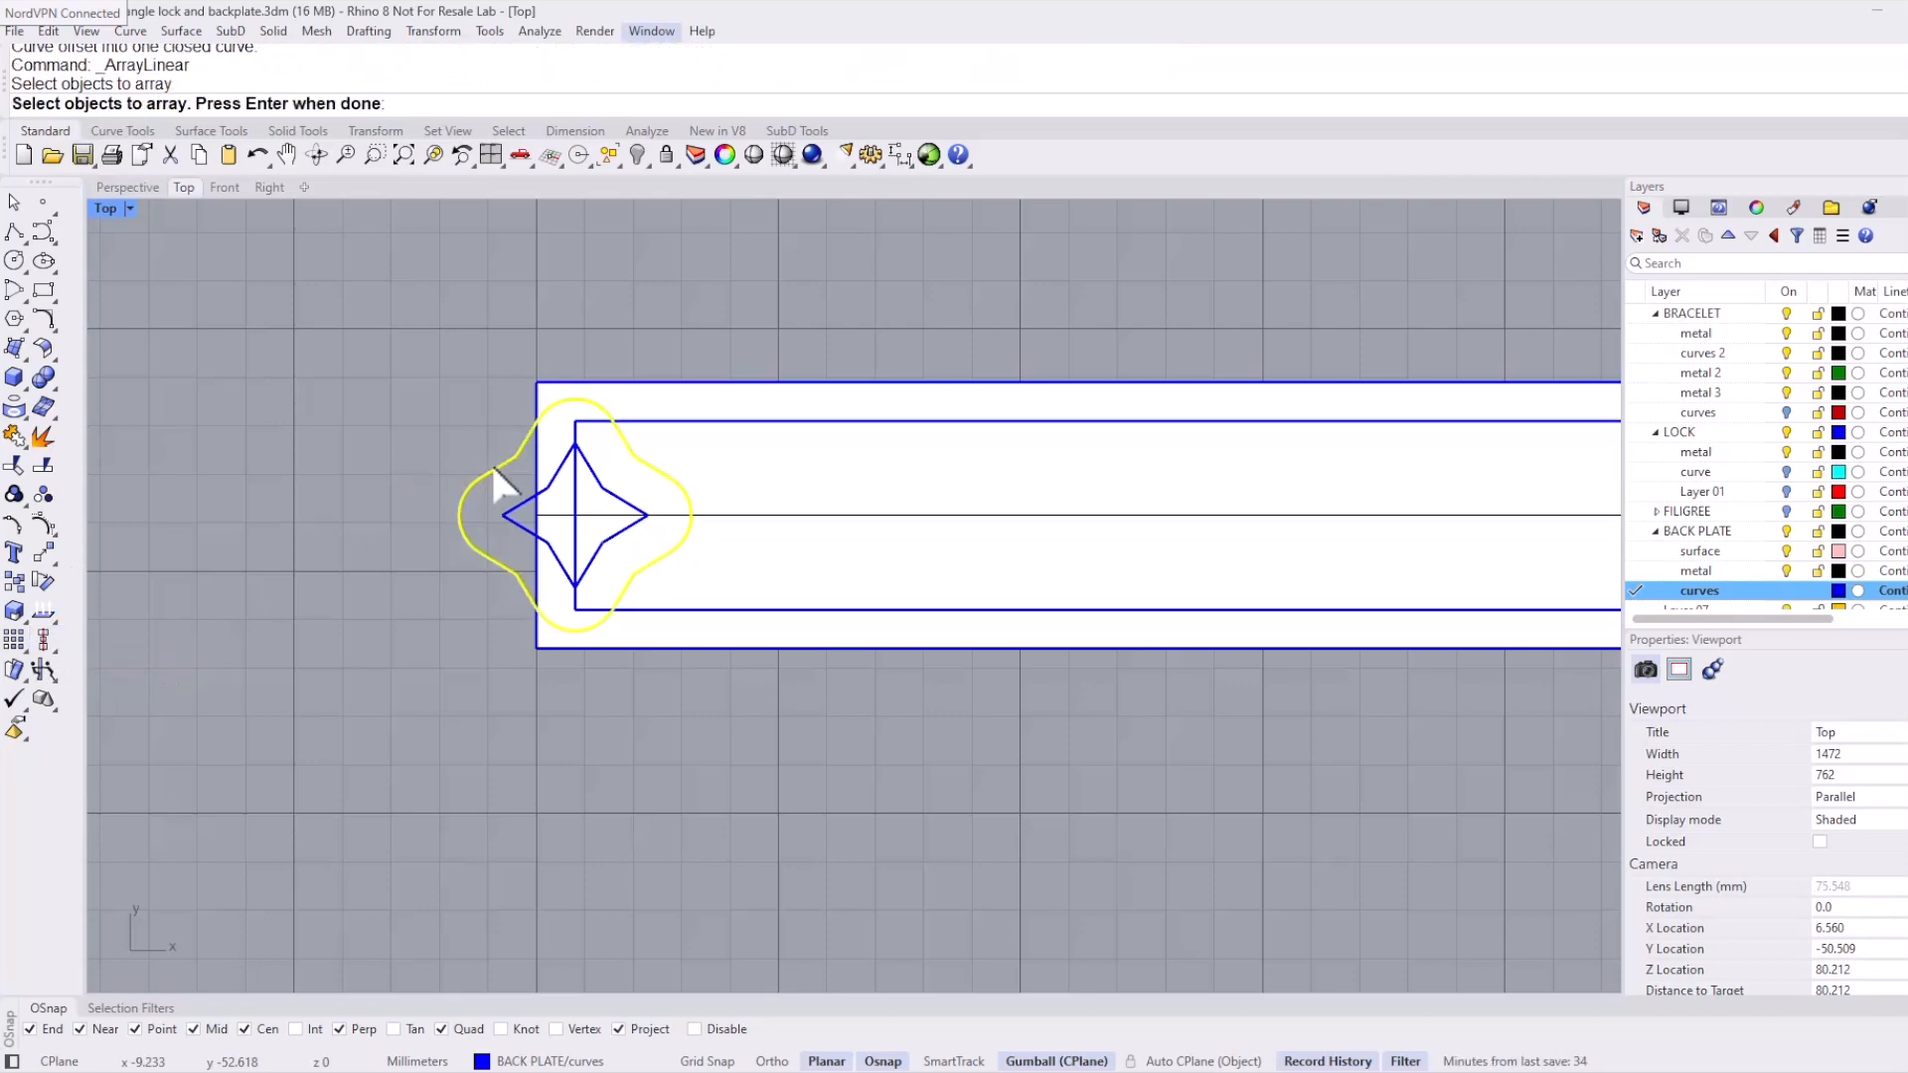
click(523, 494)
key(Return)
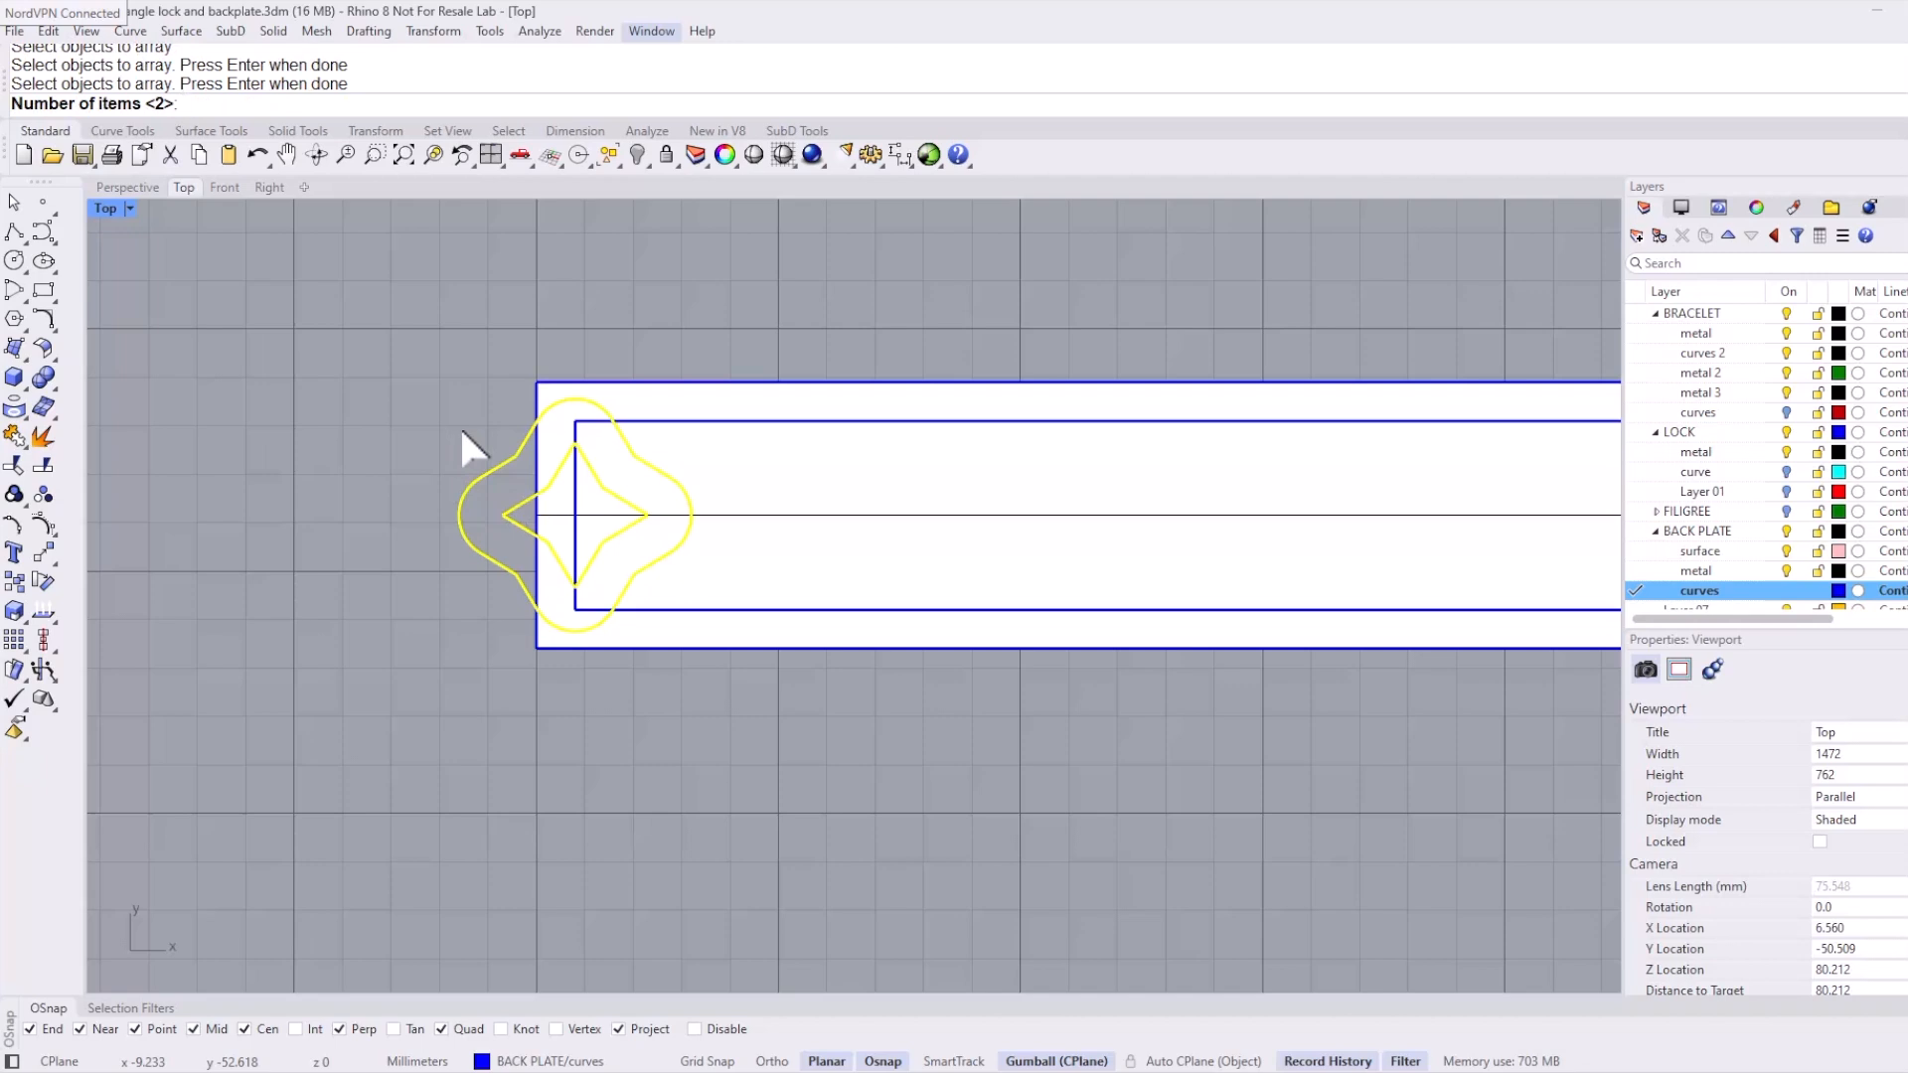
text(20)
key(Return)
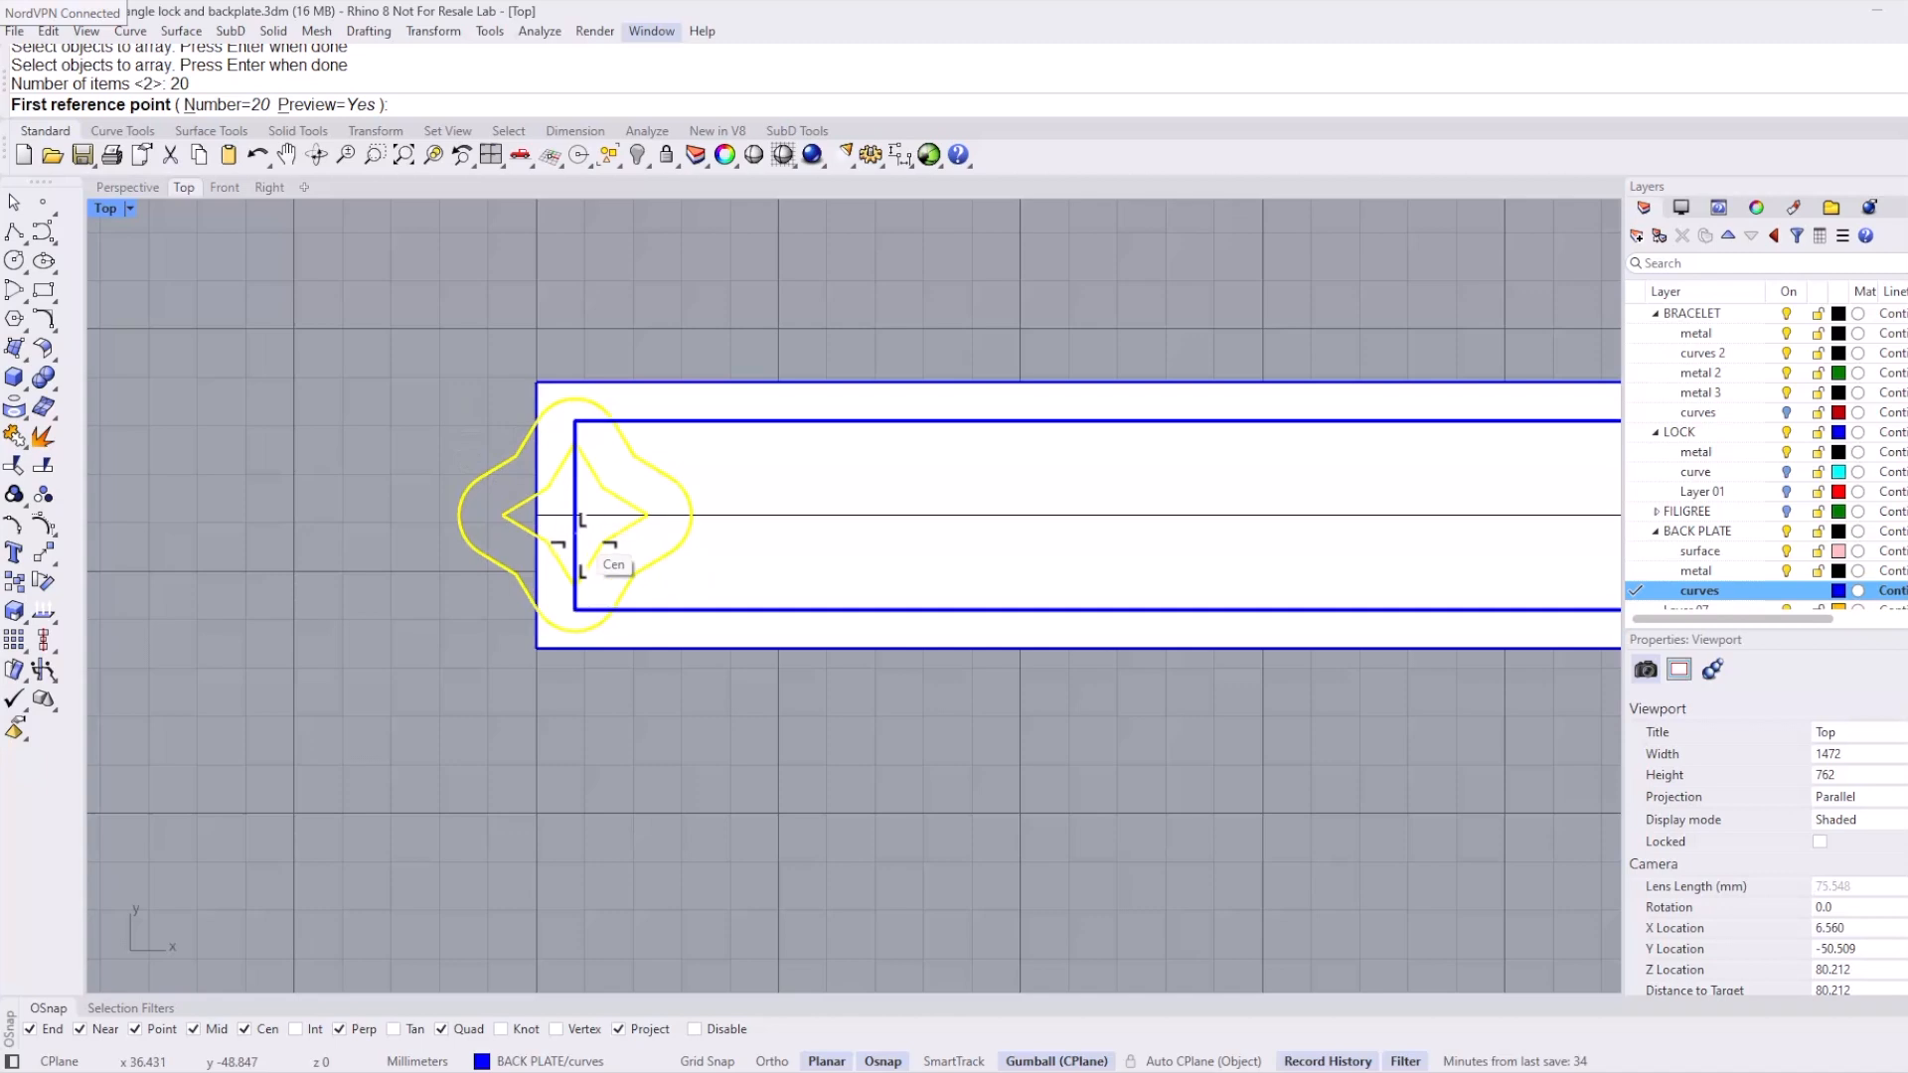
scroll(588, 536, up, 2)
scroll(603, 524, down, 1)
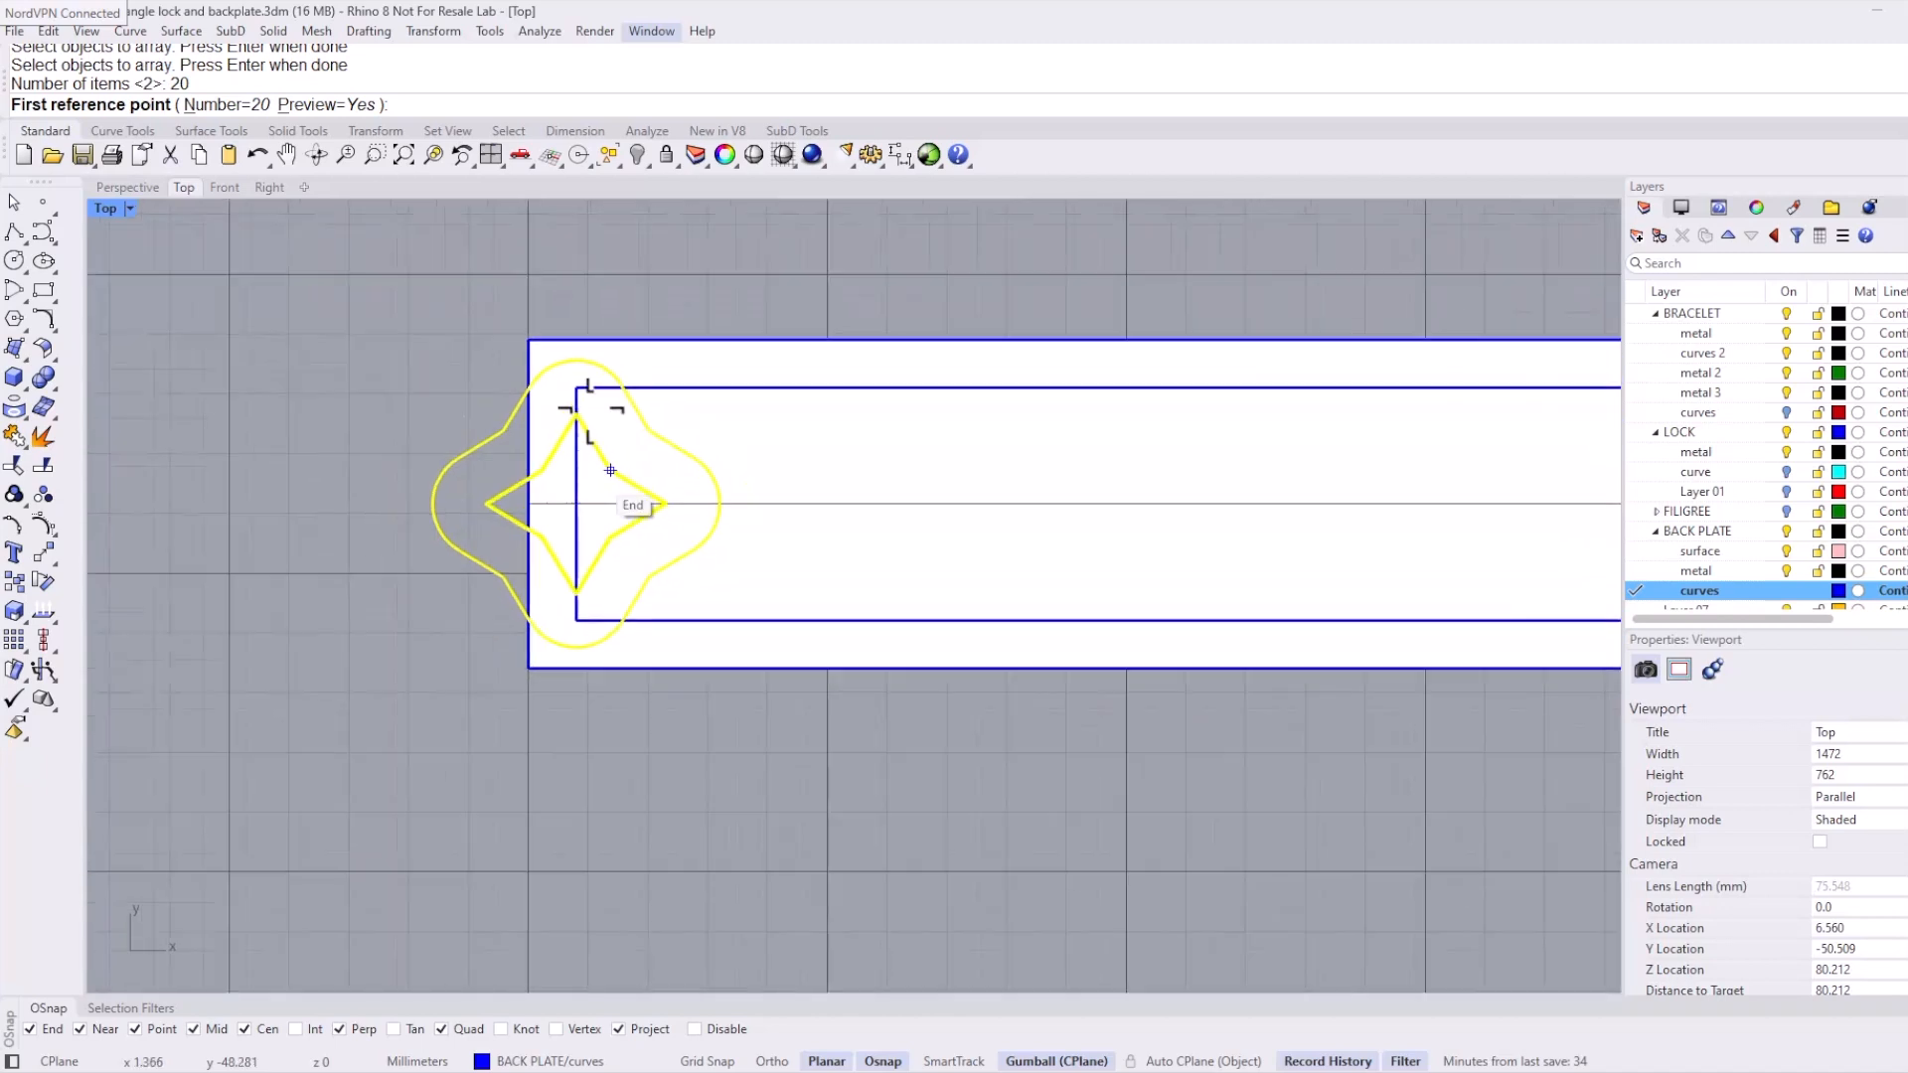
Step: Switch the Top viewport to Wireframe display
middle_click(602, 267)
click(575, 256)
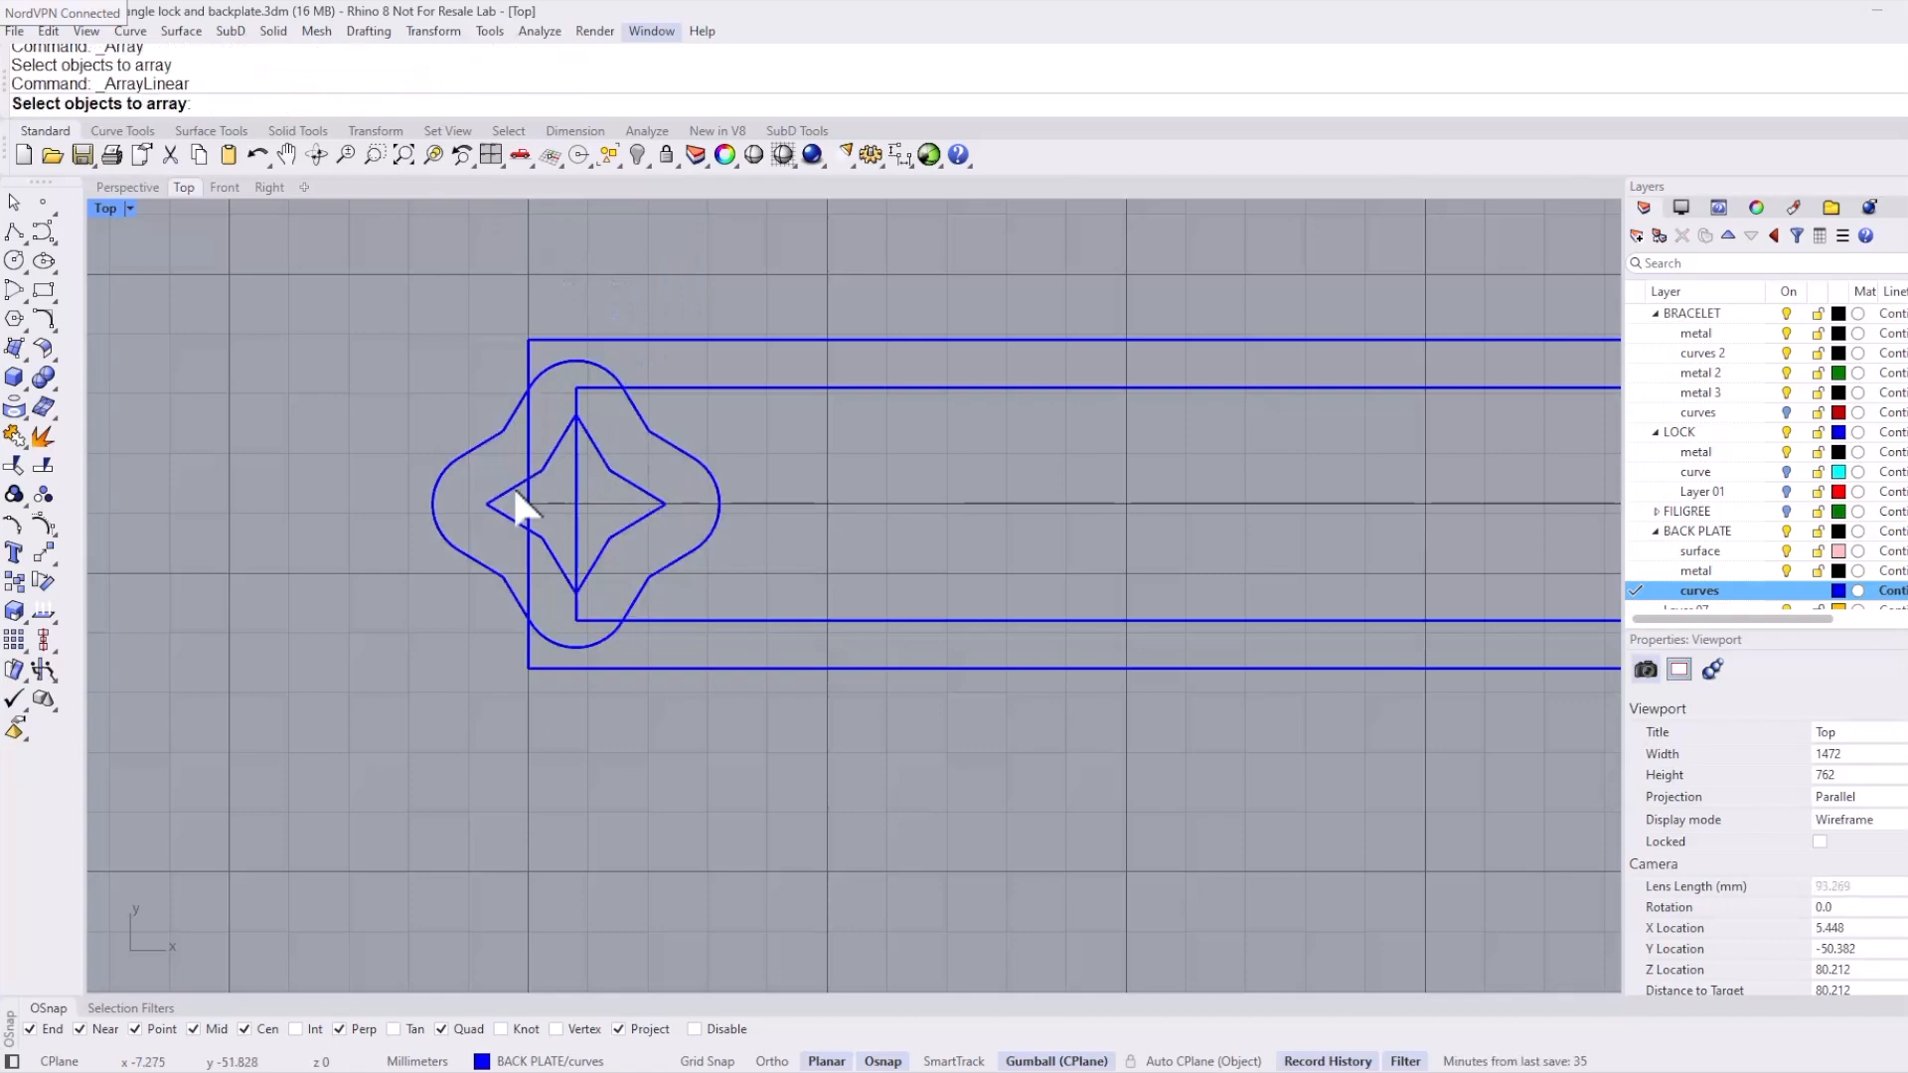
Step: Linearly array the star and its offset outline as 20 items along the strip, spaced from the outline's outer tip to the star's opposite tip
click(512, 489)
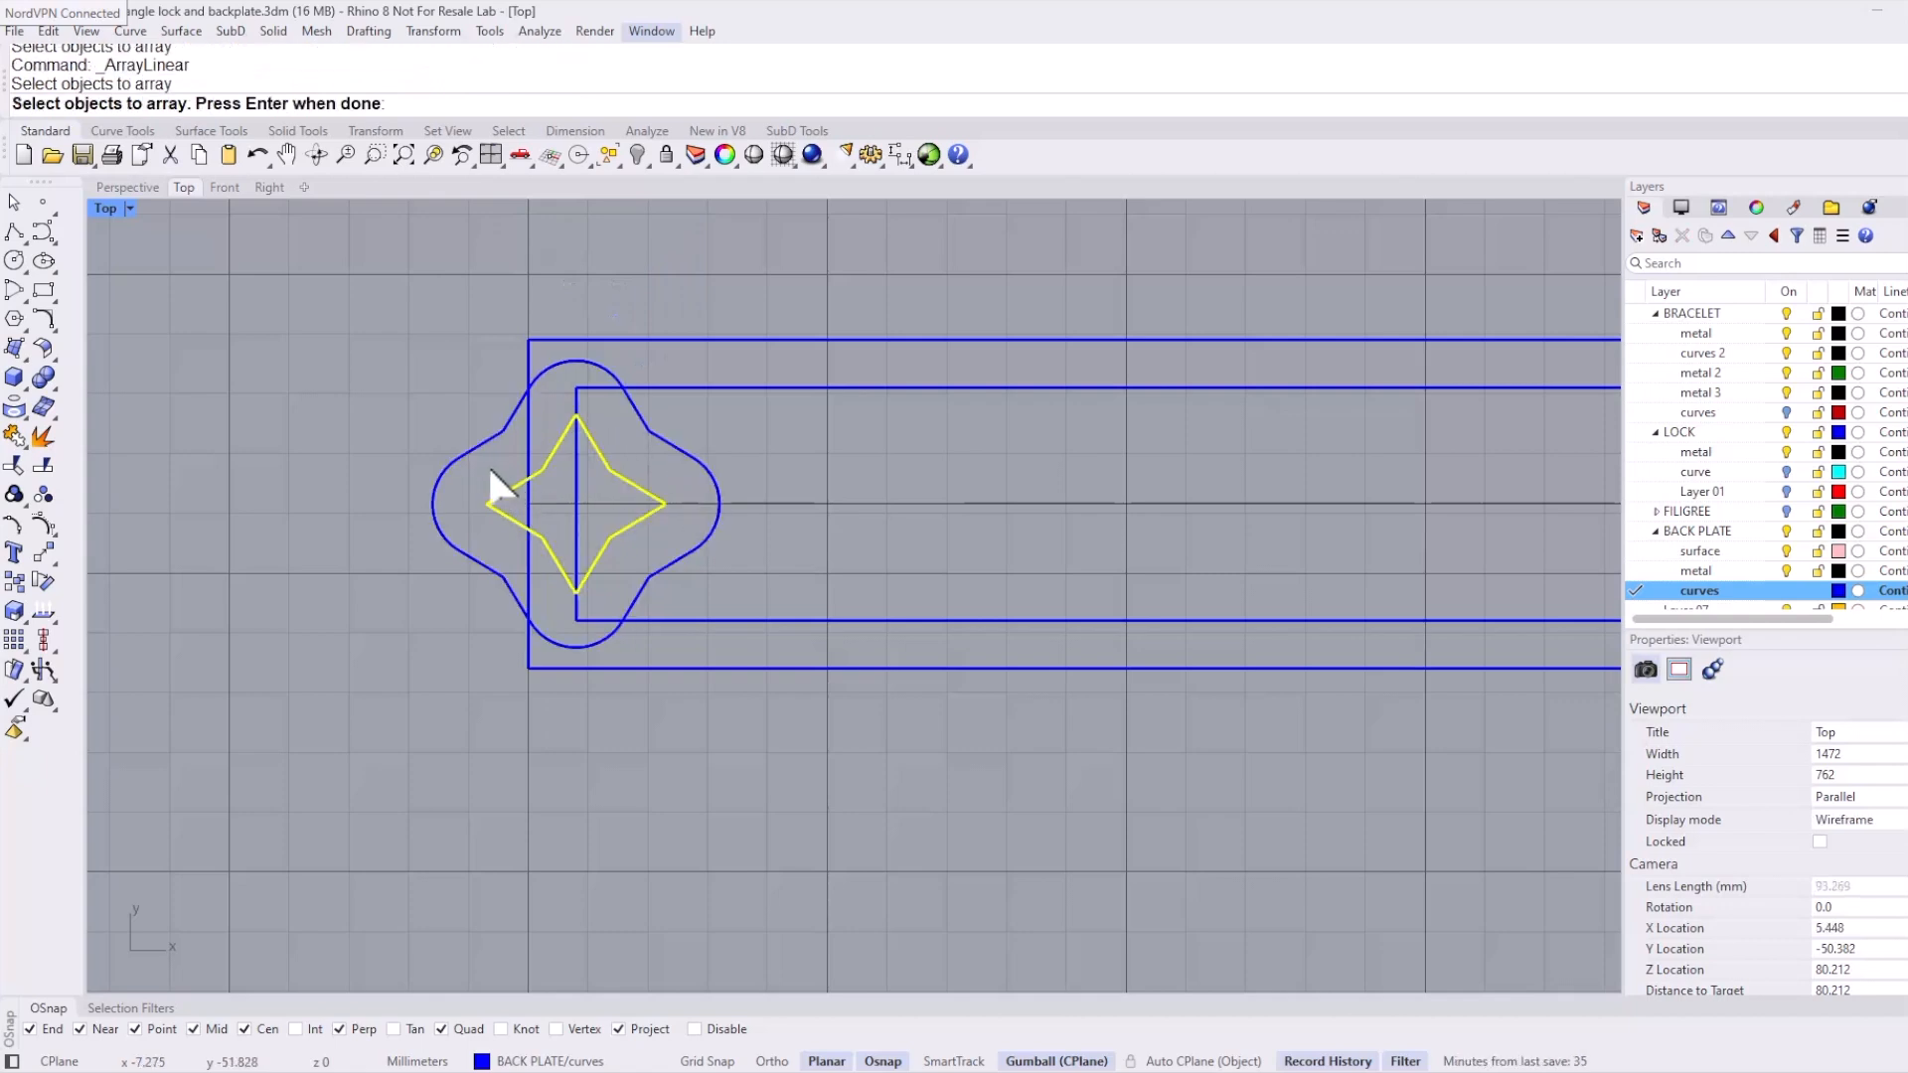
click(482, 443)
key(Return)
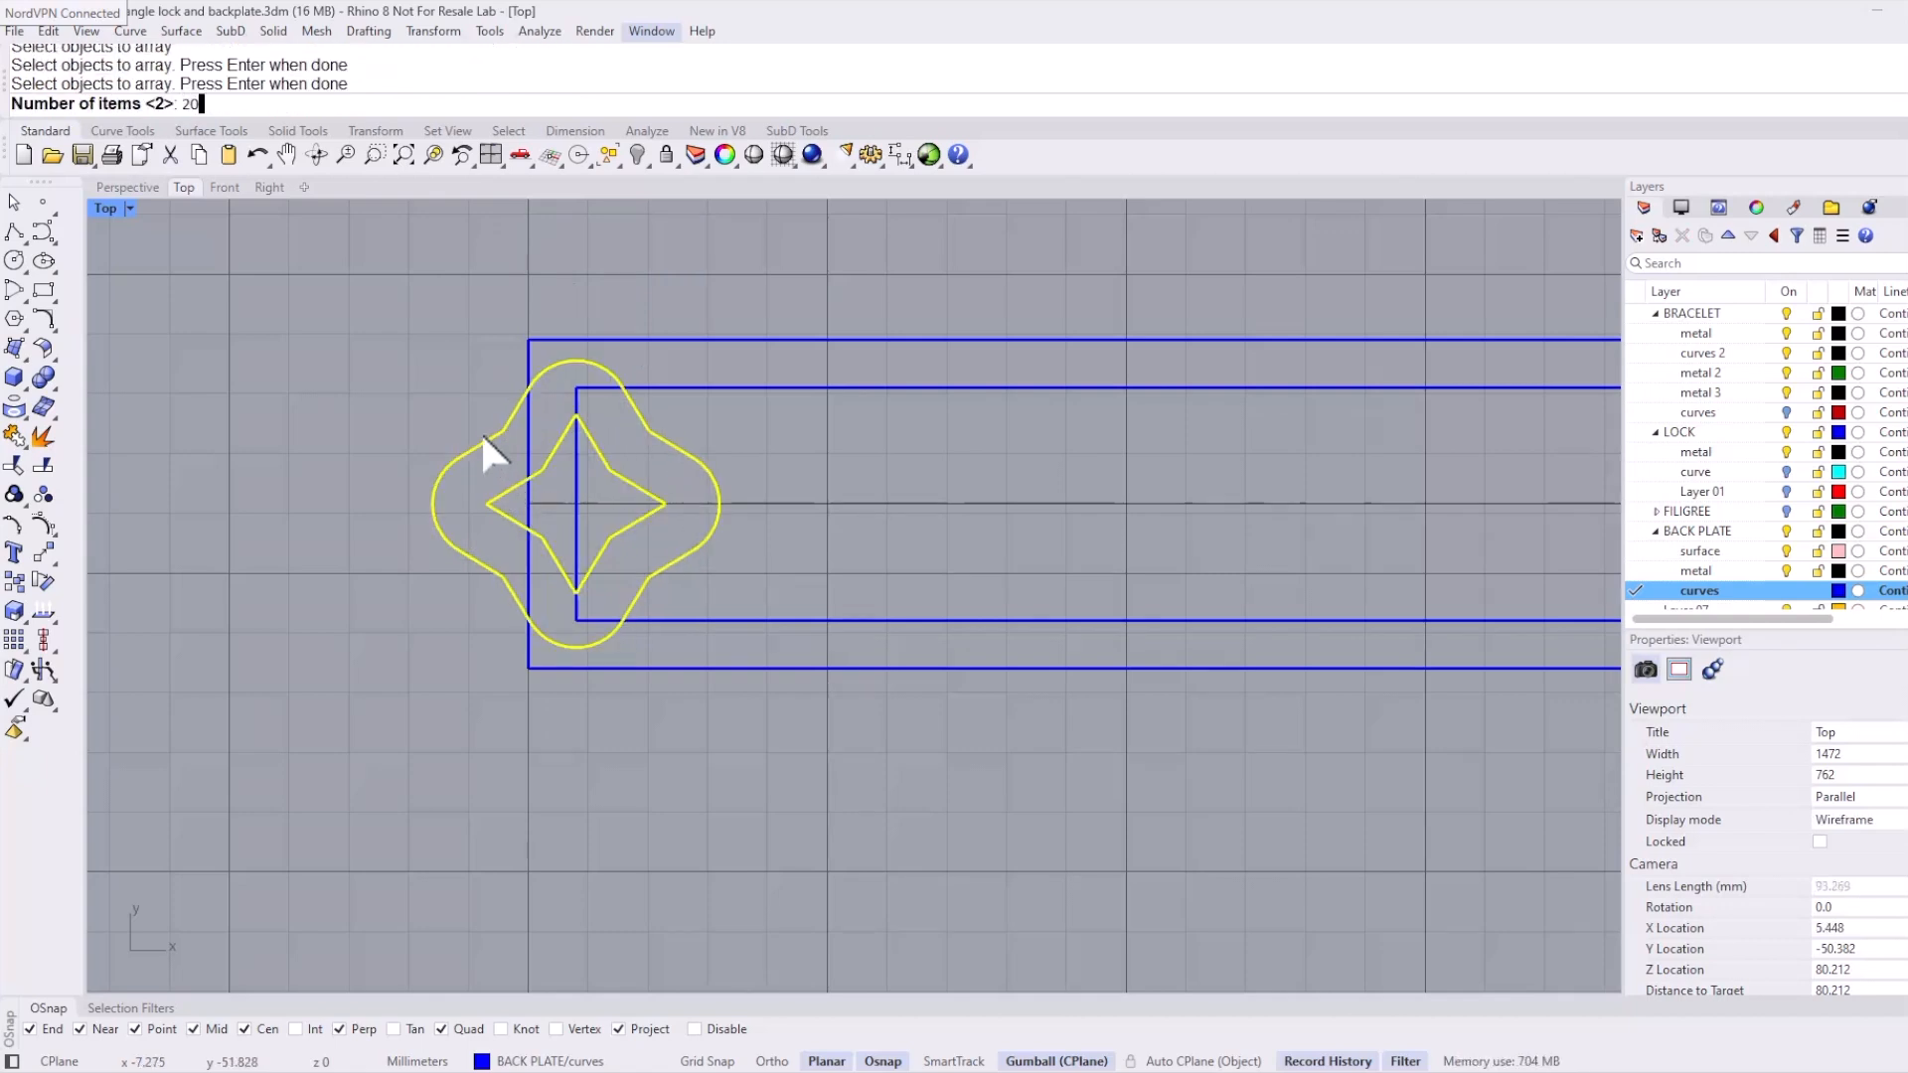
key(Return)
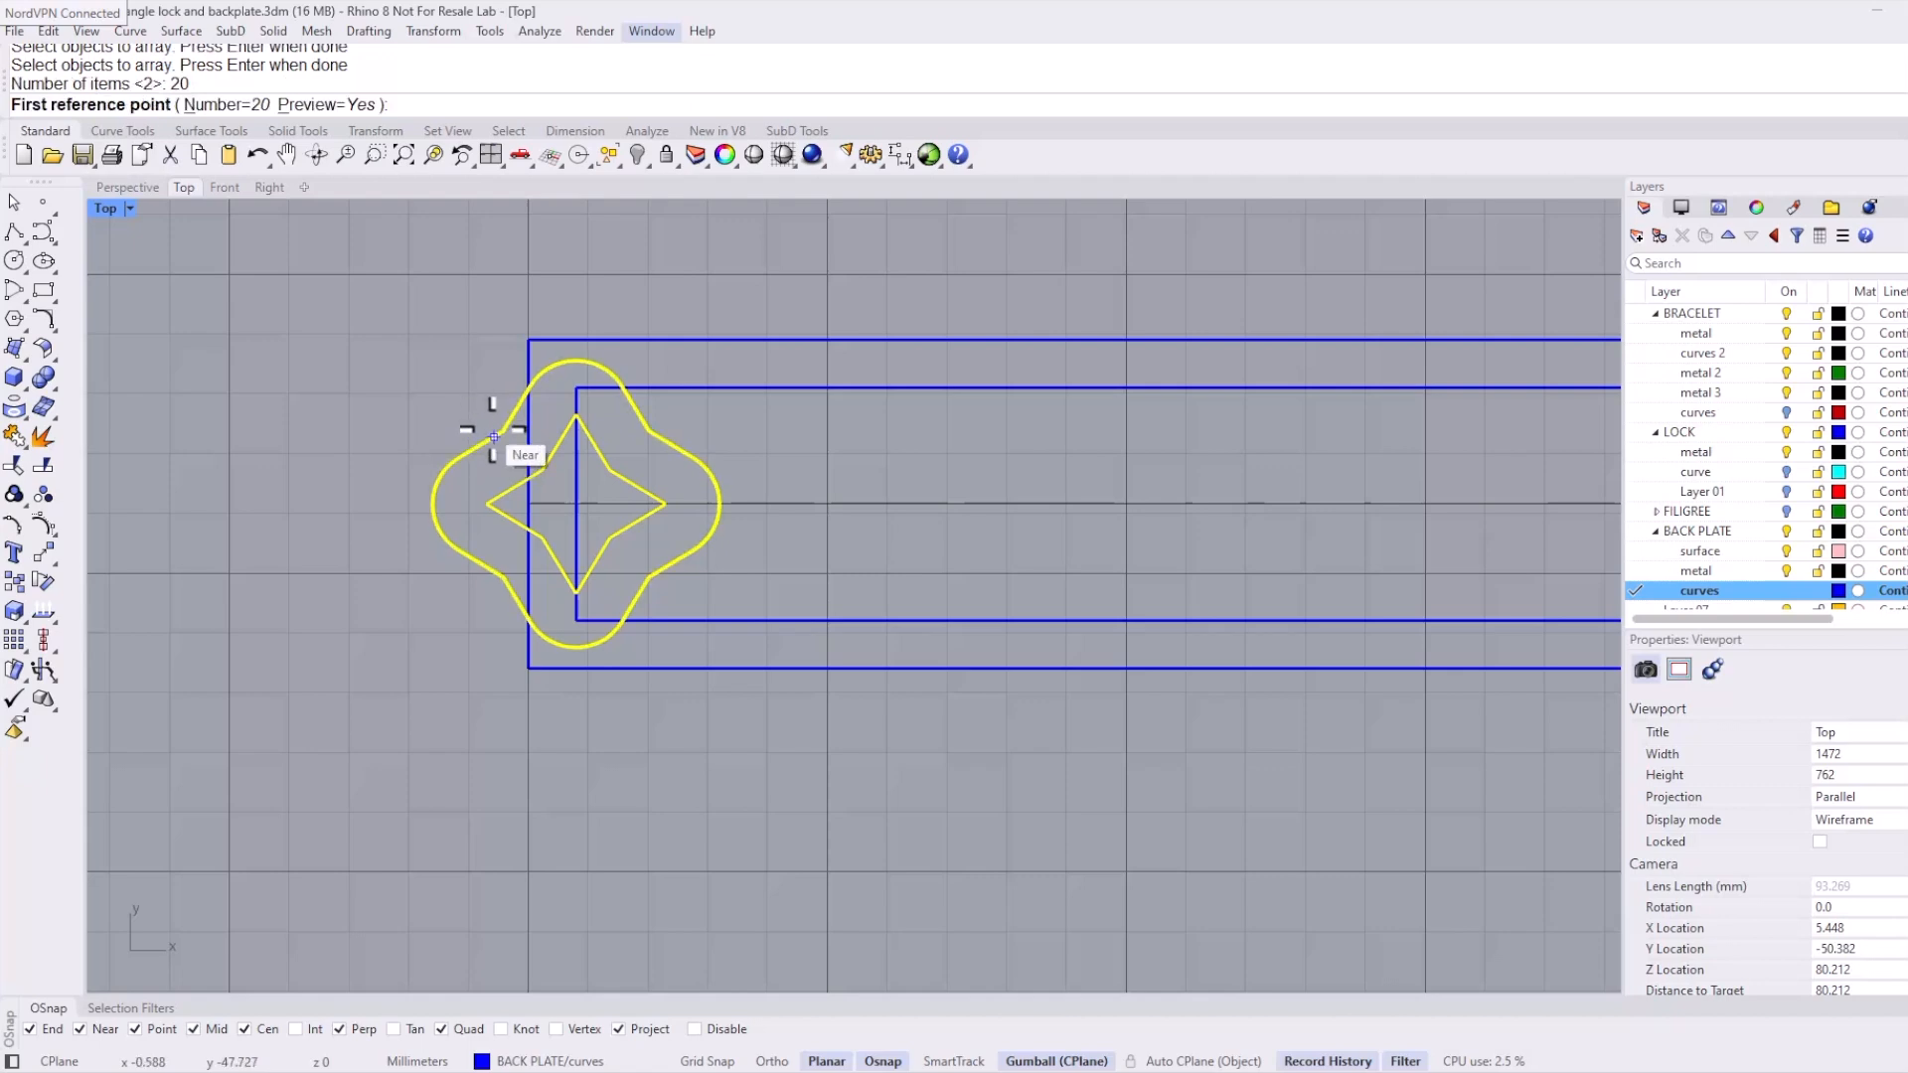
click(434, 504)
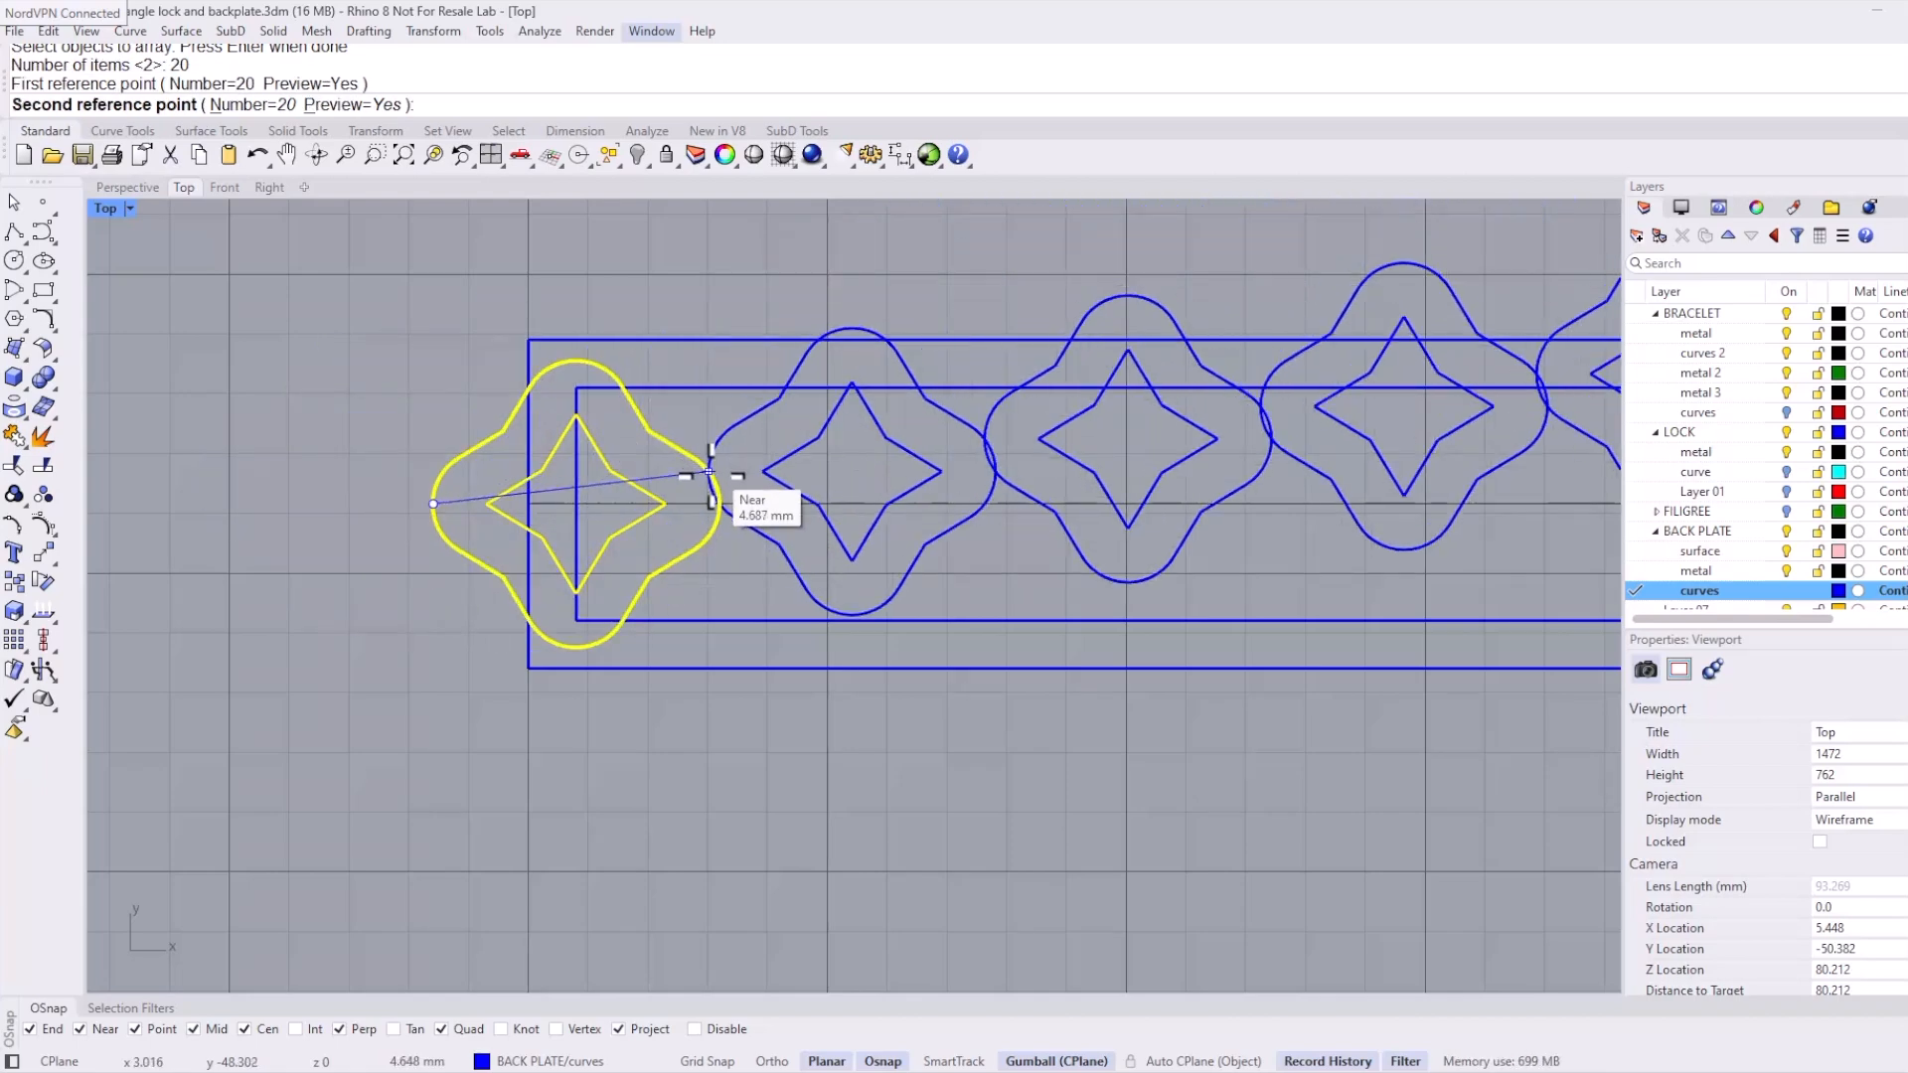
click(665, 504)
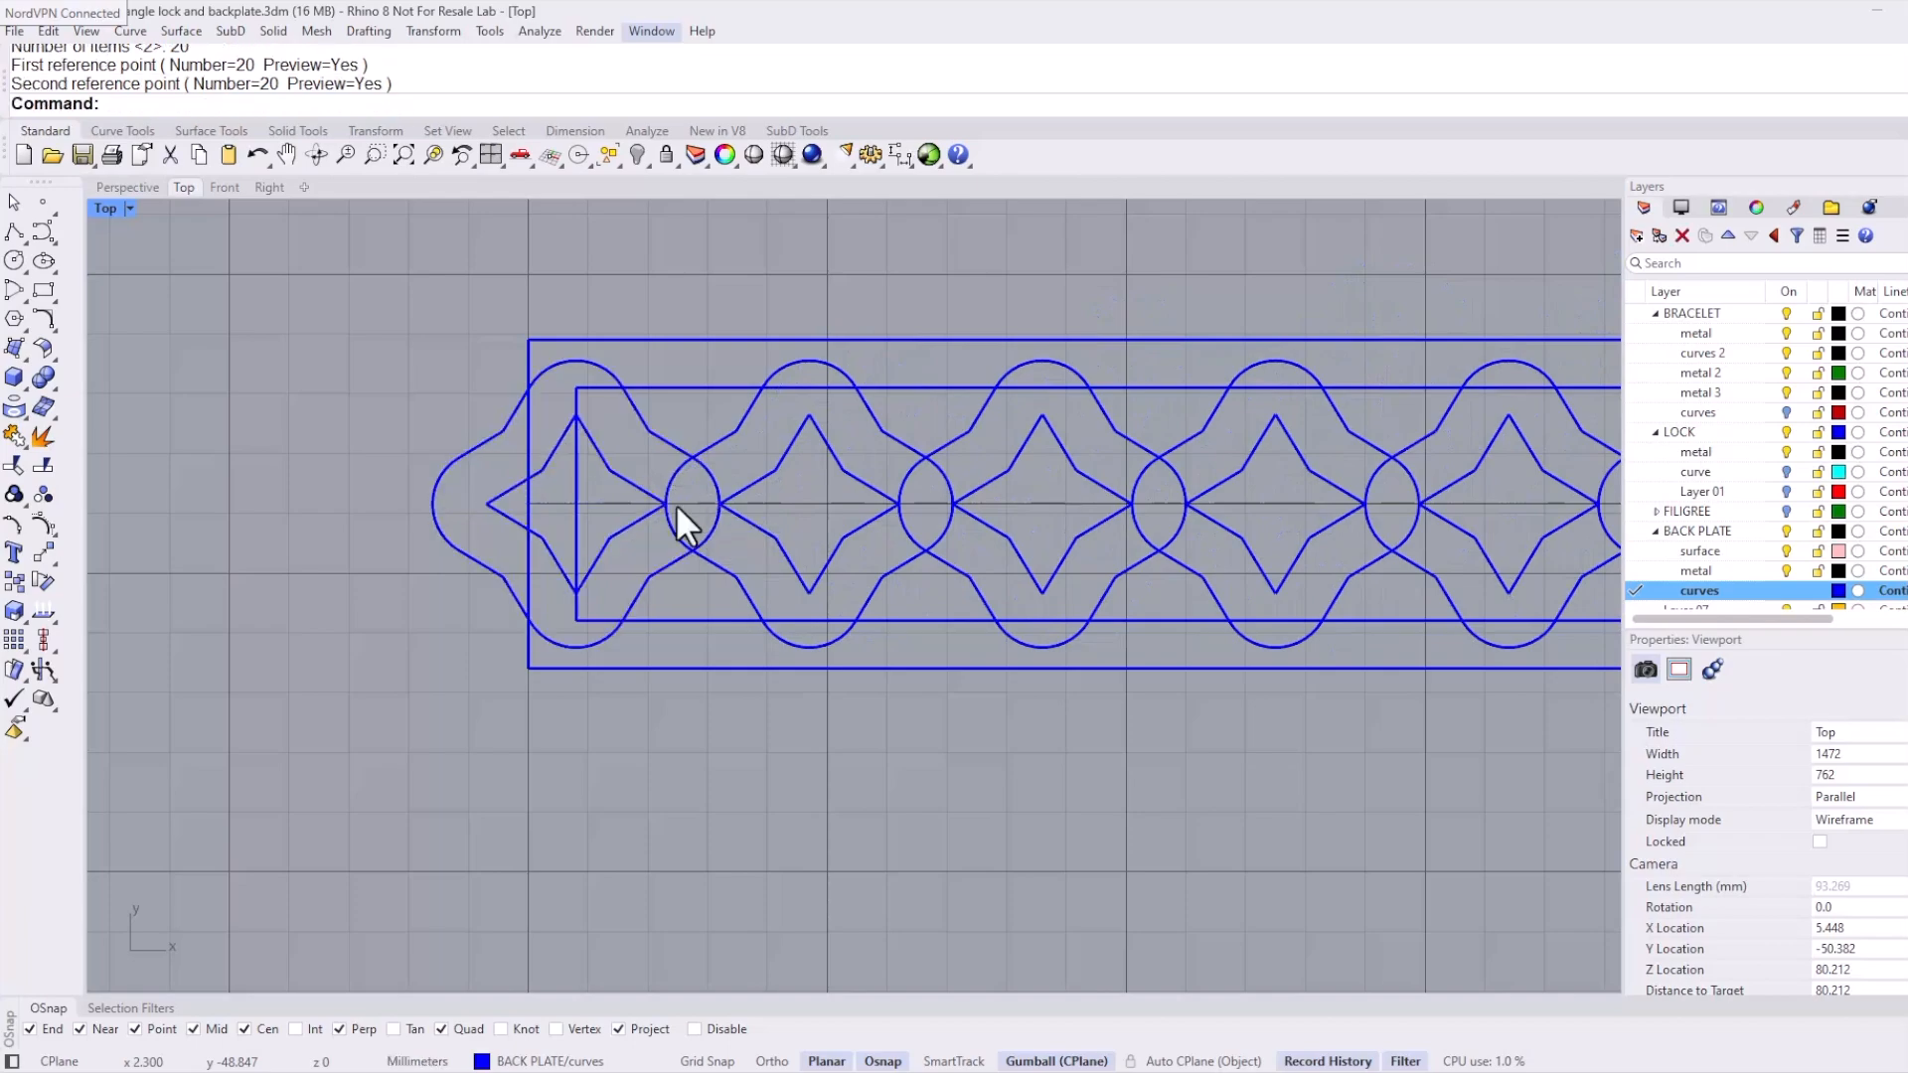
Step: Delete the surplus star and its offset outline lying beyond the strip's far end
scroll(652, 460, down, 5)
right_drag(988, 520, 415, 493)
right_drag(1159, 456, 932, 424)
scroll(1089, 386, up, 2)
scroll(1089, 384, up, 6)
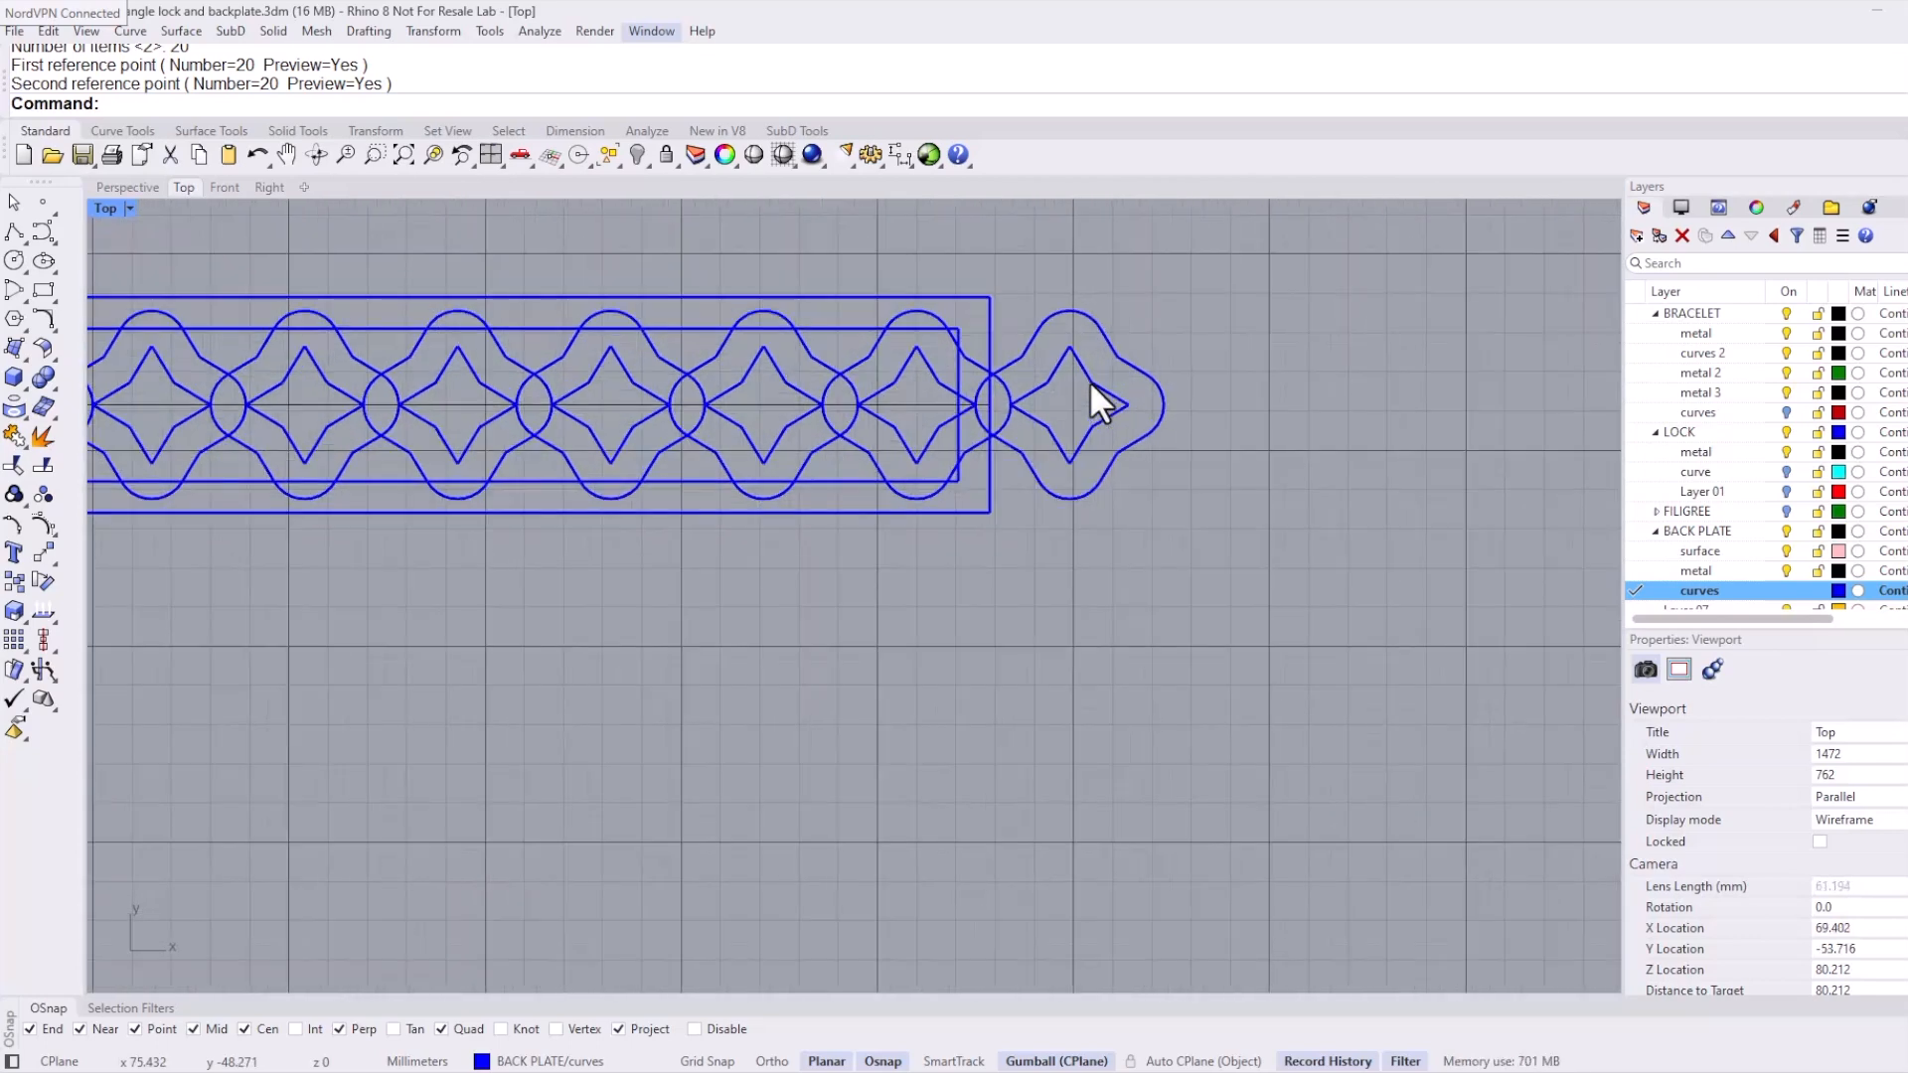
click(1095, 387)
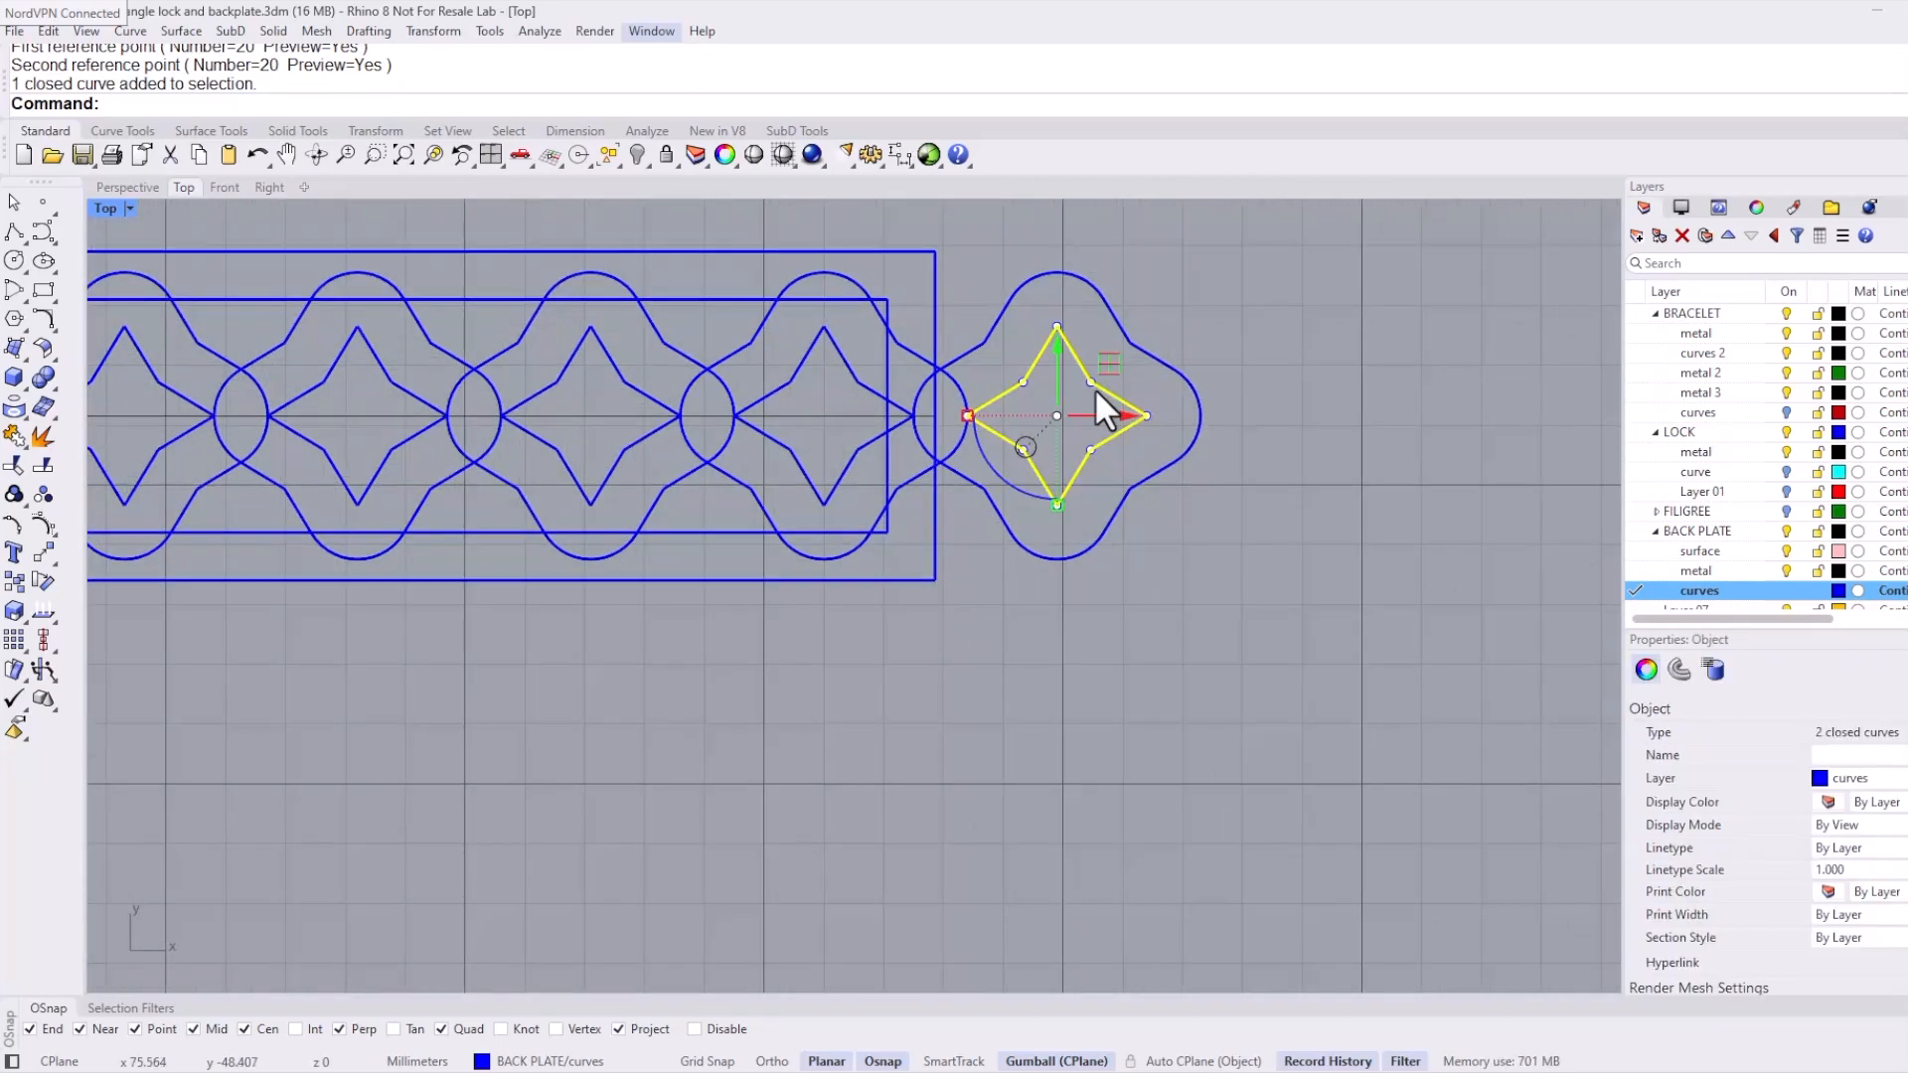
key(Delete)
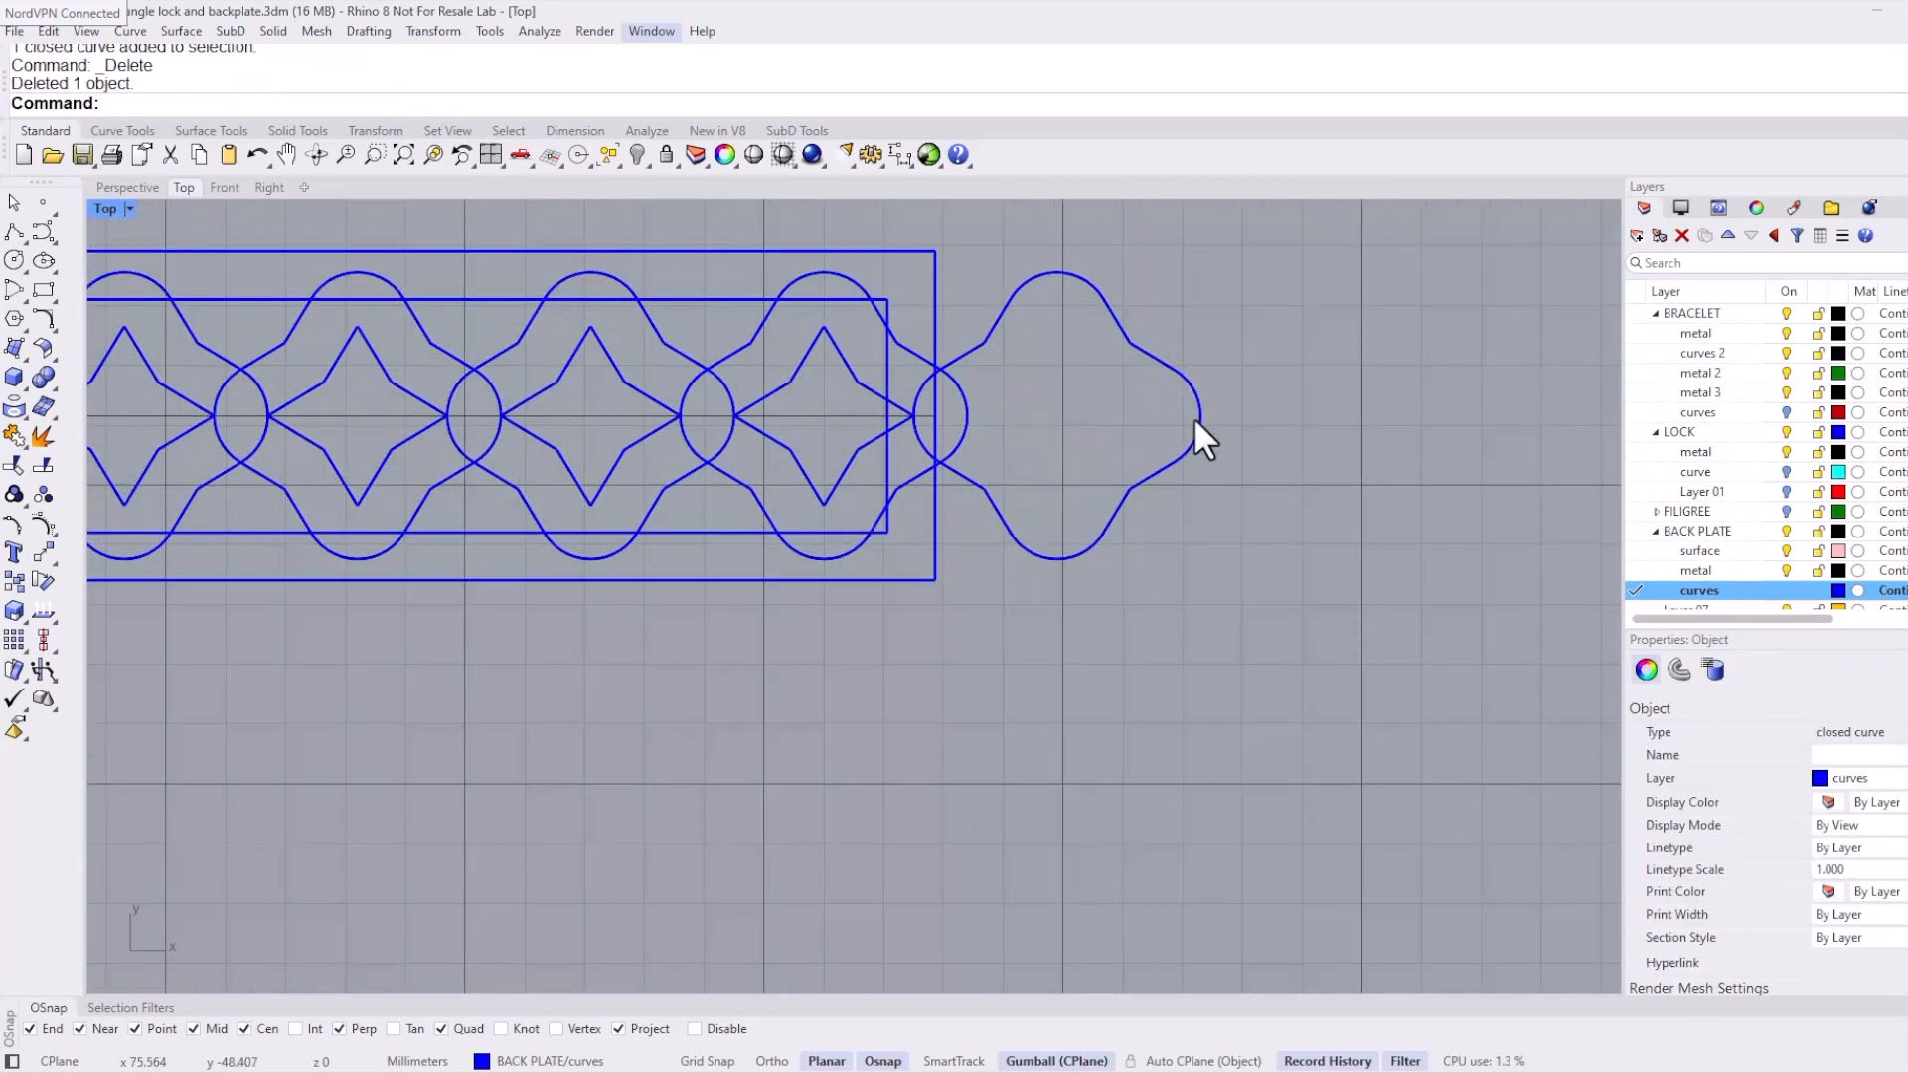
click(1200, 418)
key(Delete)
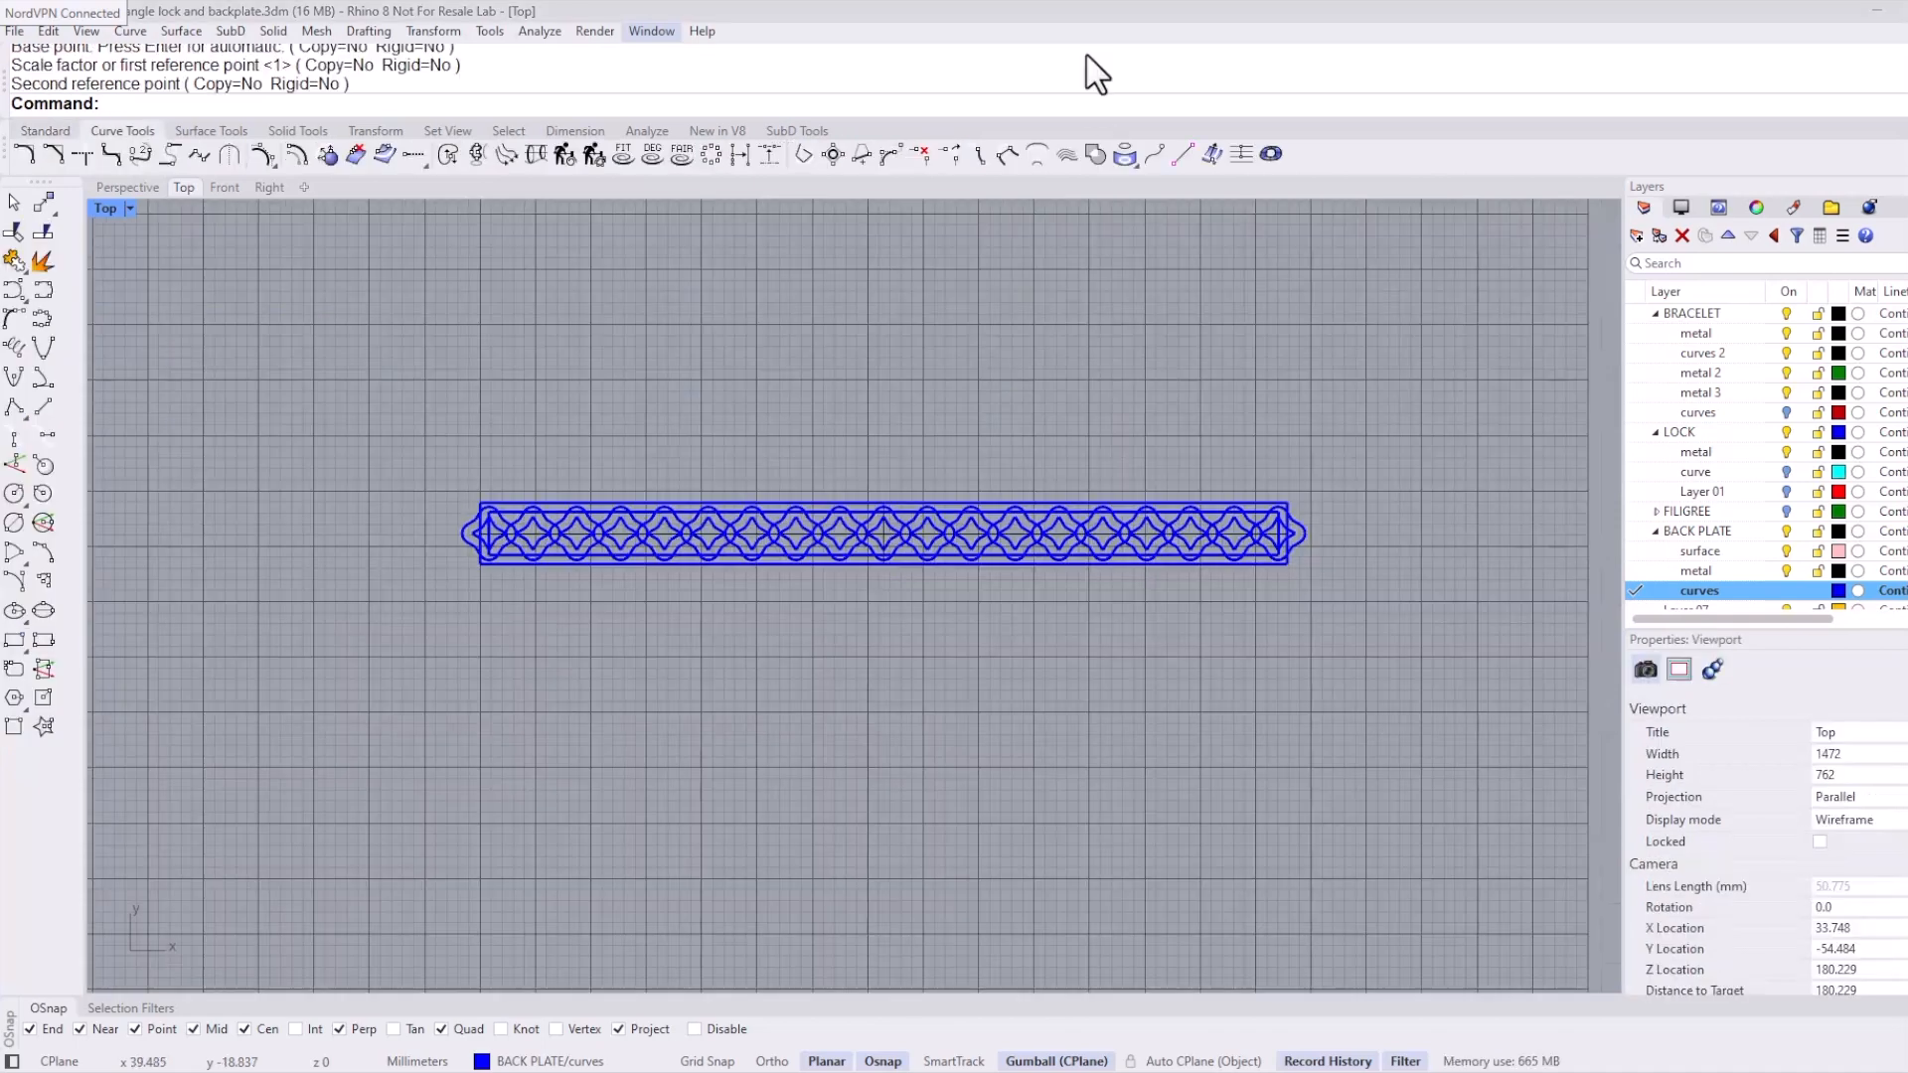
Step: Start a Curve Boolean with DeleteInput=All on the inner rectangle and all star curves, excluding the outer border, with object snaps disabled
click(1092, 152)
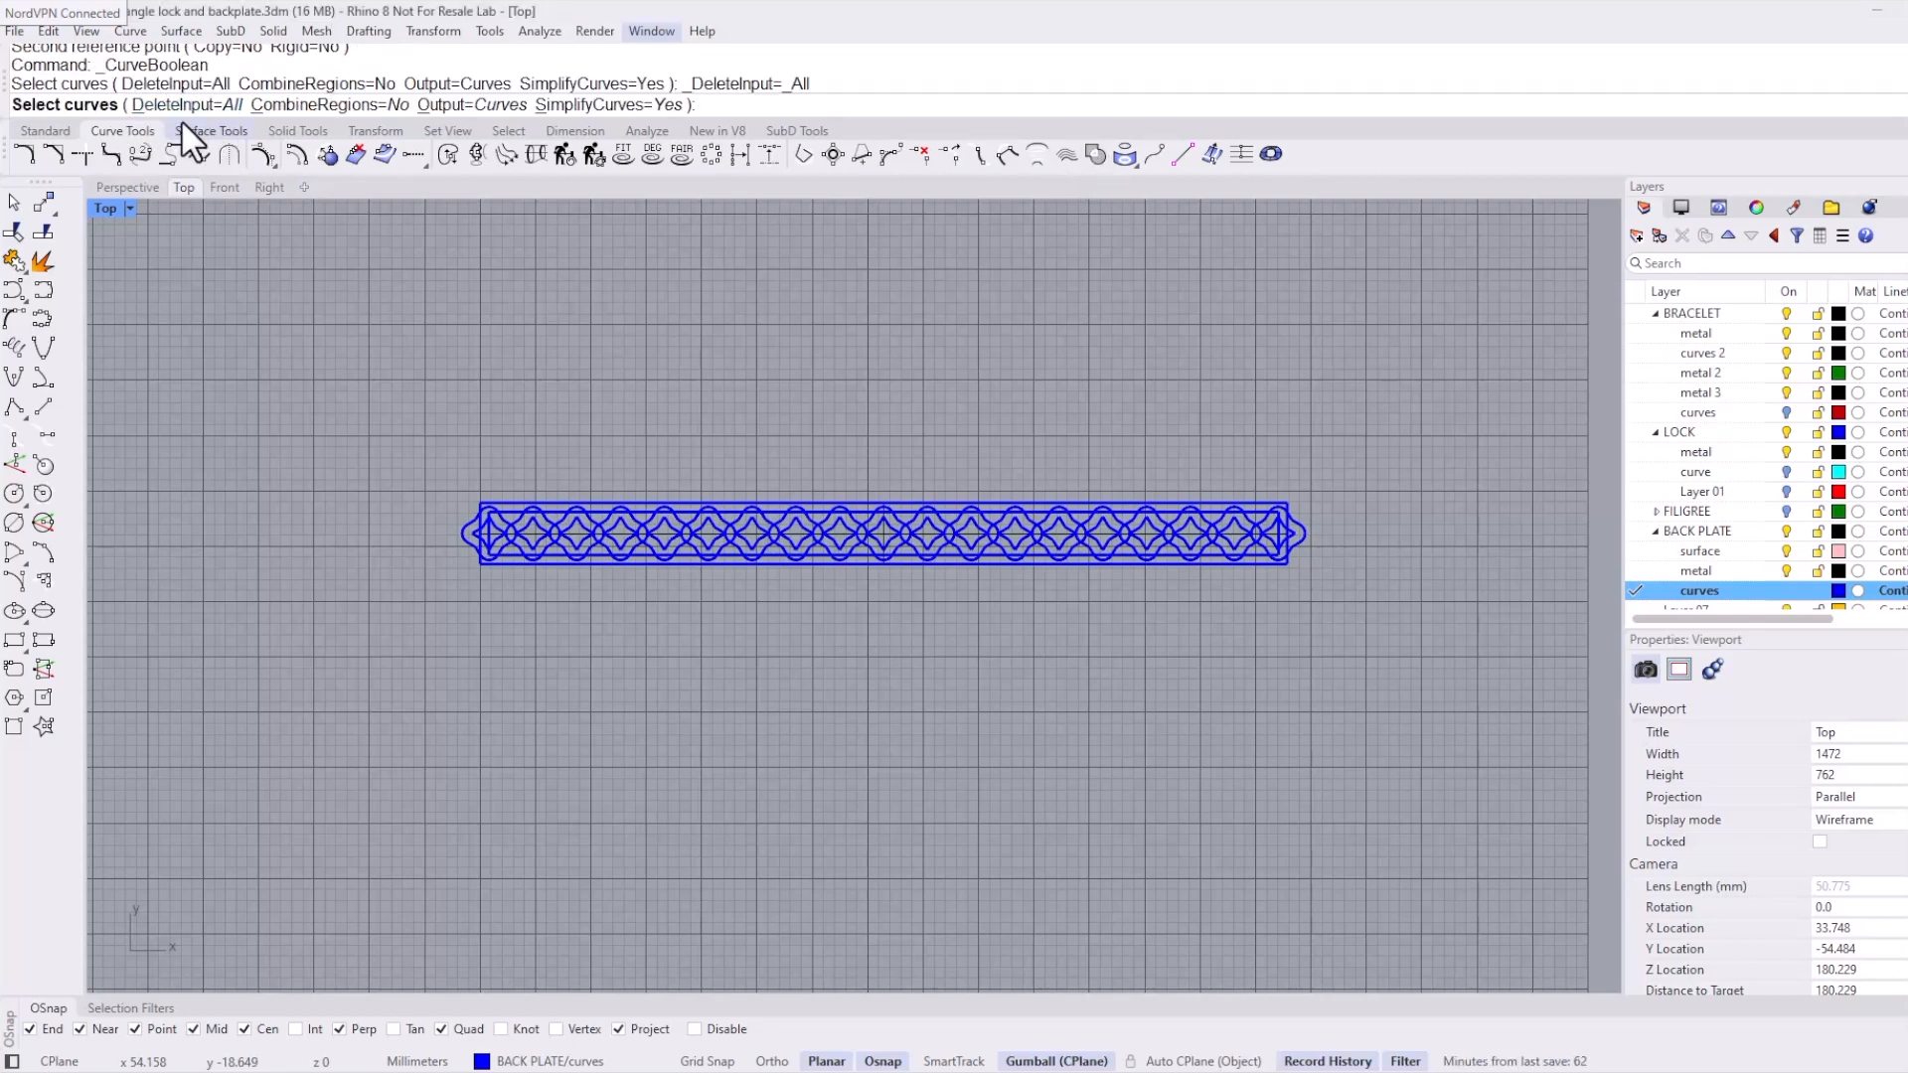
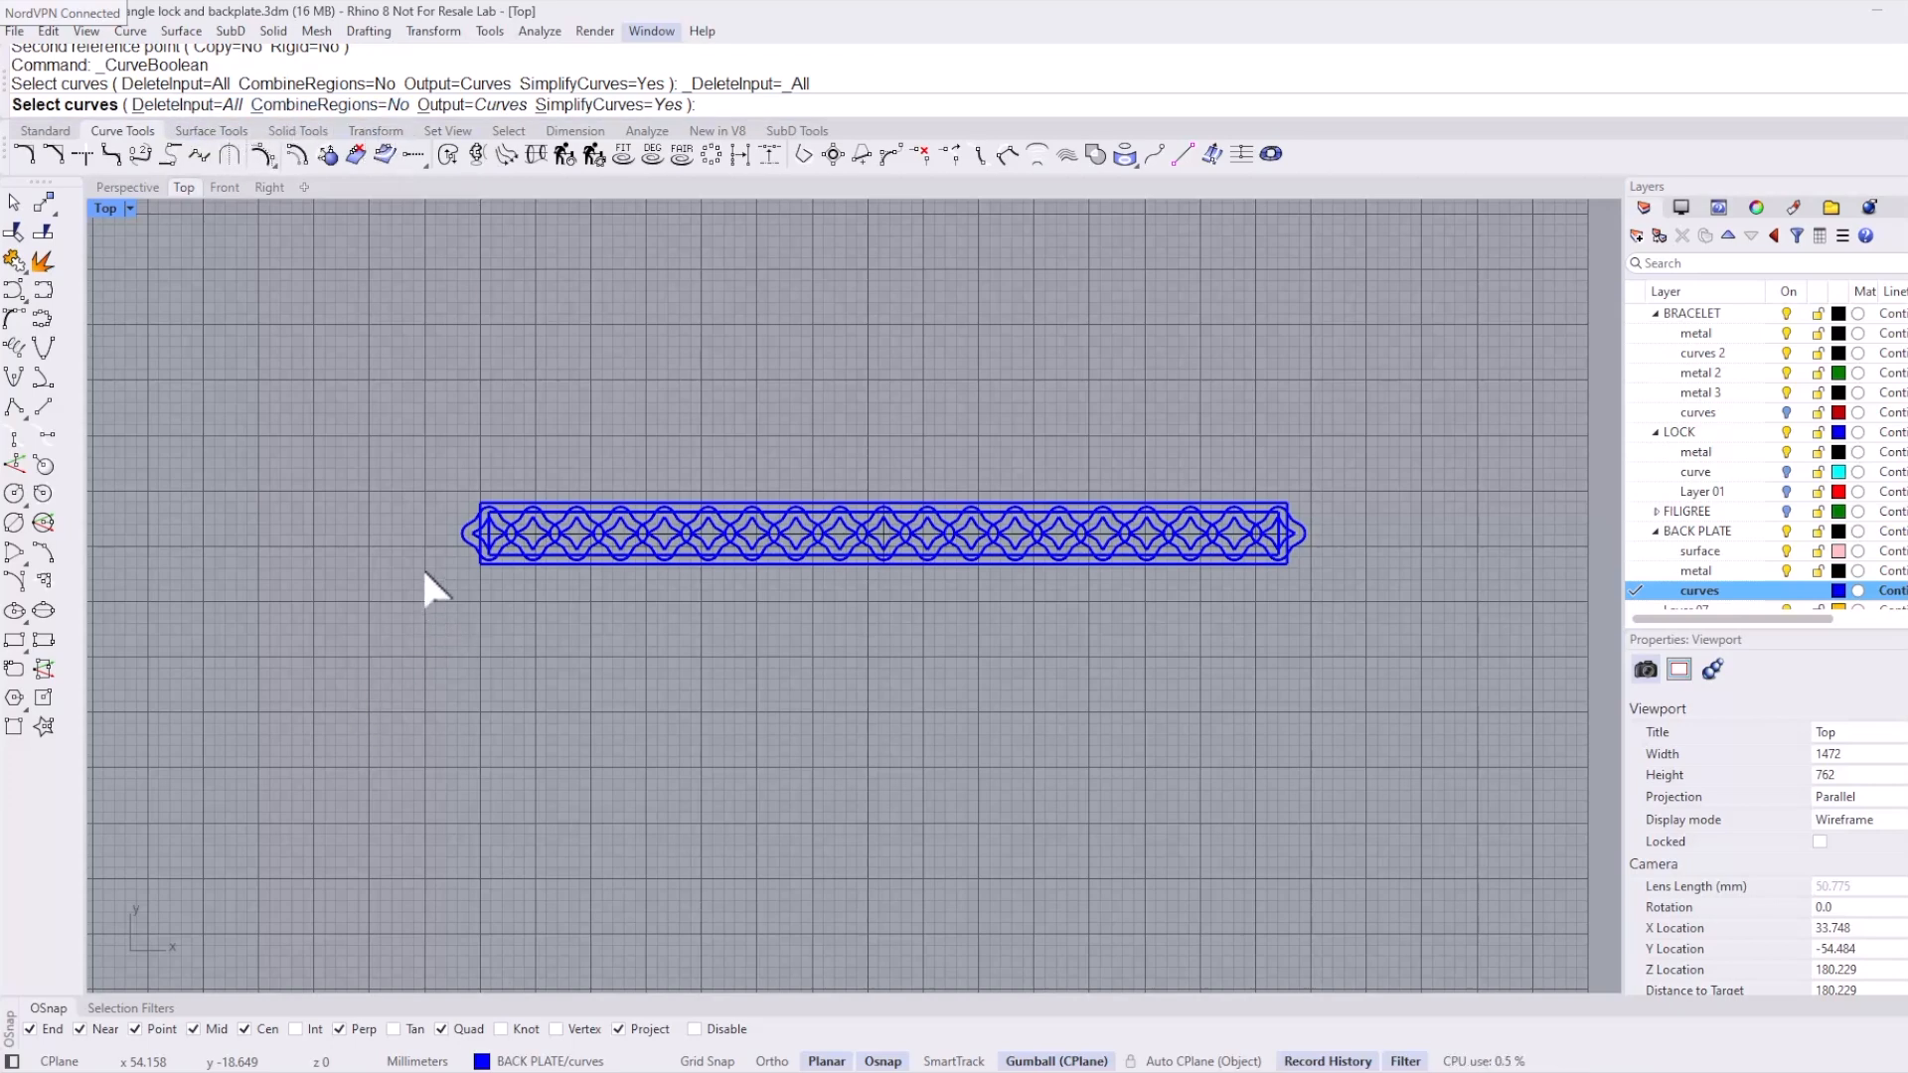
drag(467, 434, 905, 664)
drag(819, 352, 1370, 651)
scroll(492, 477, up, 6)
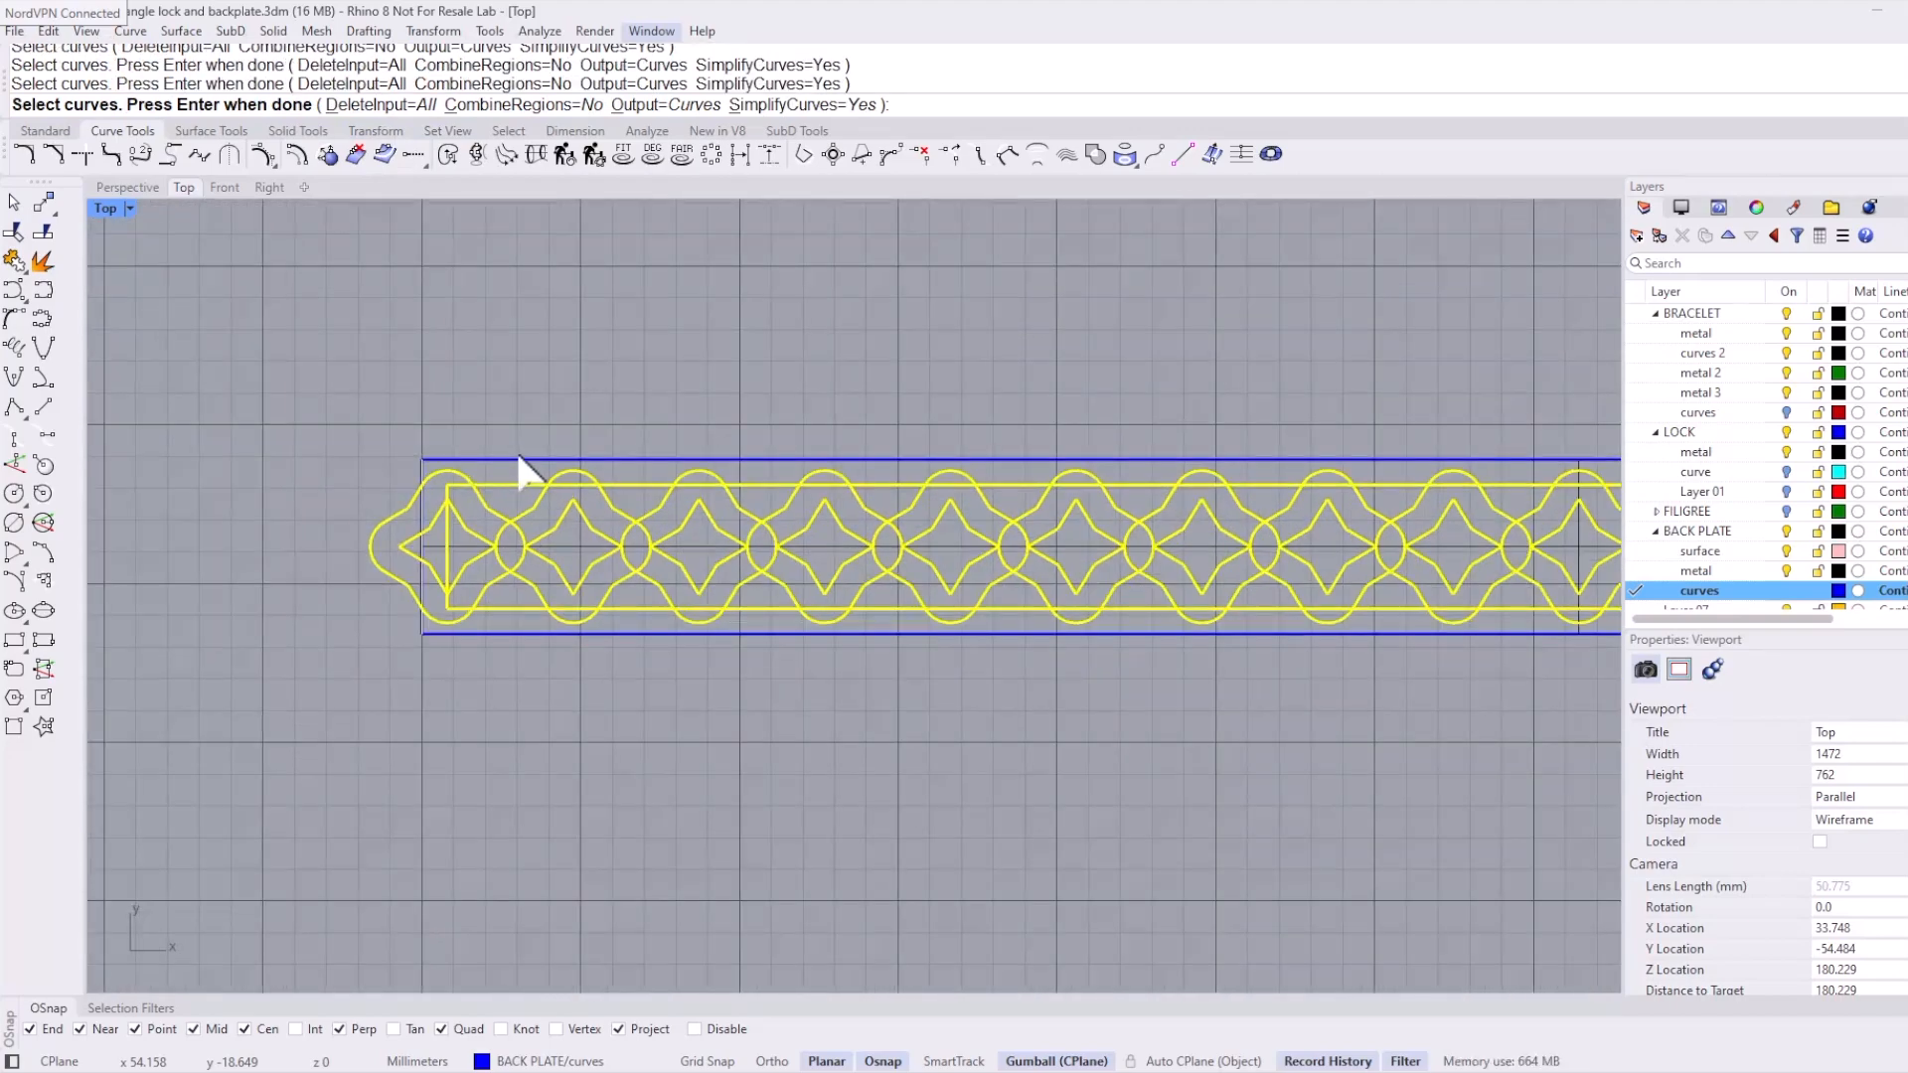
right_drag(611, 483, 621, 467)
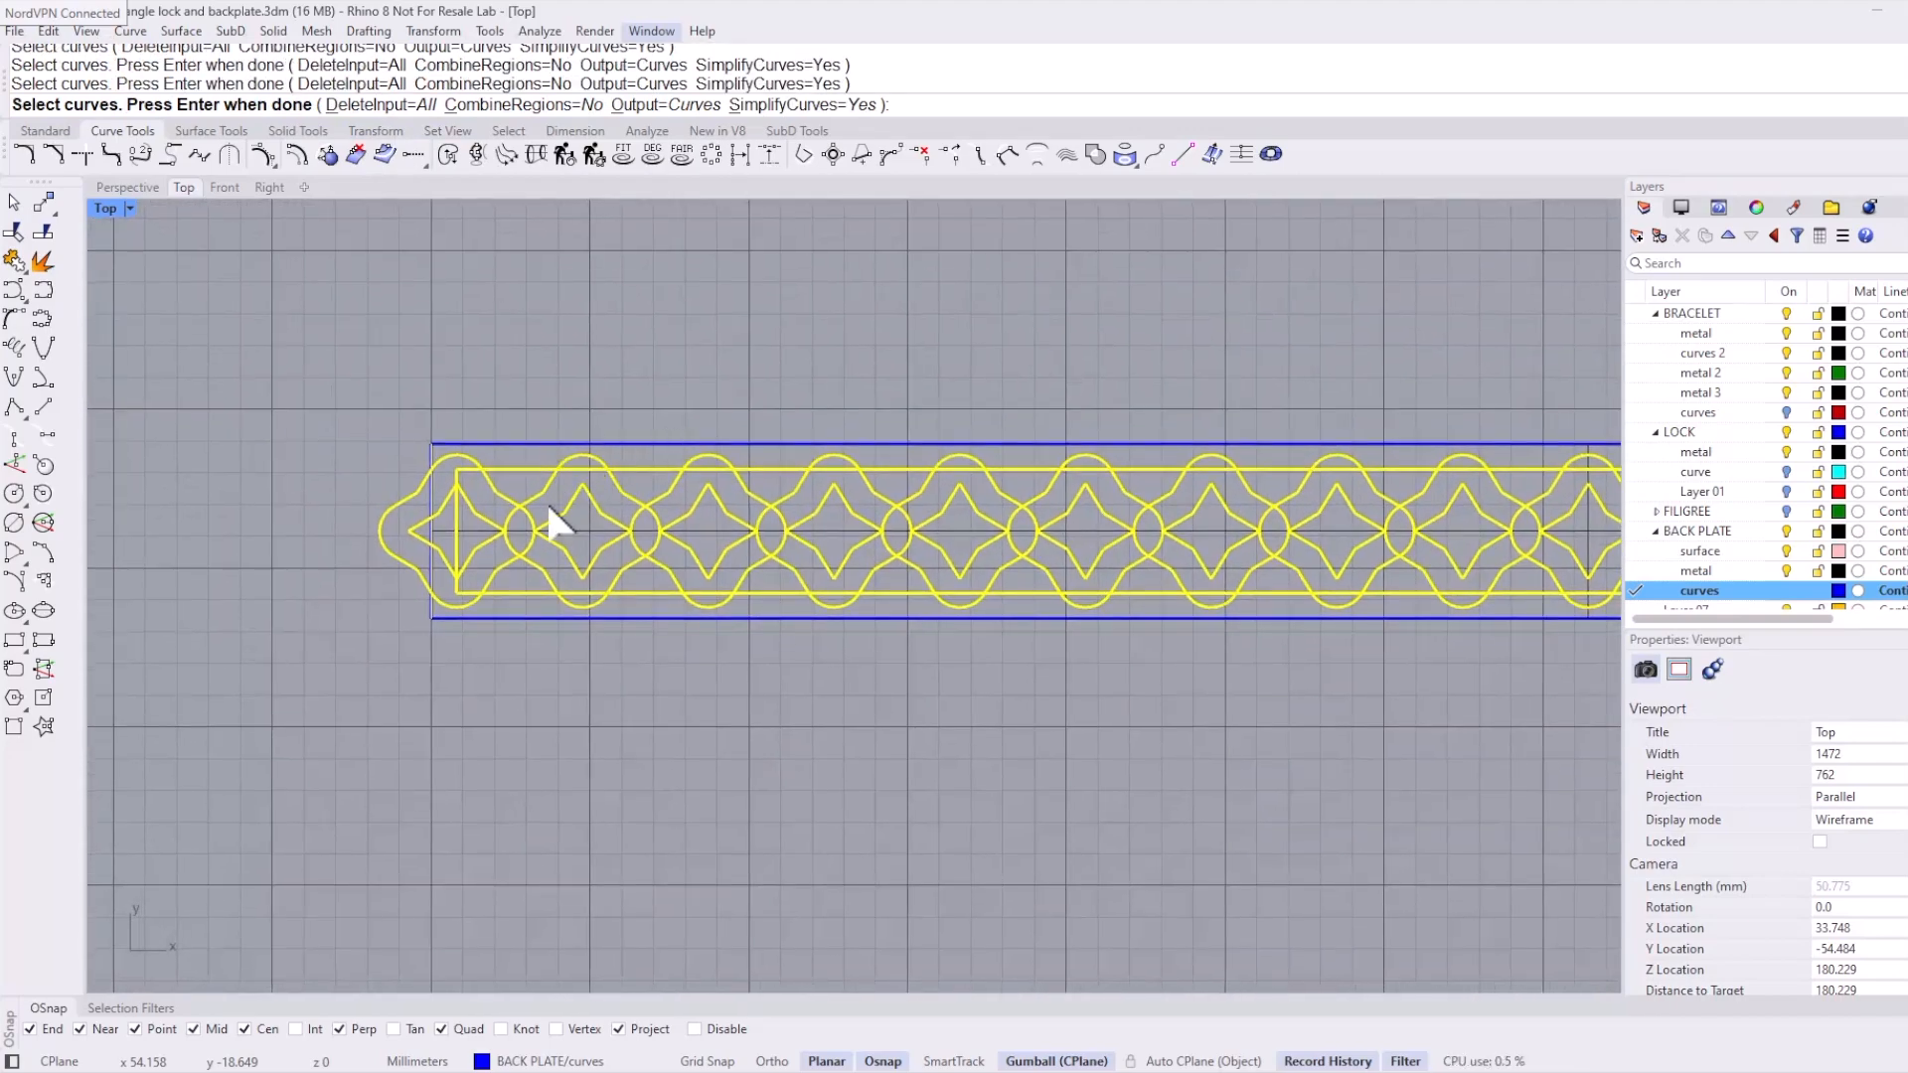
right_click(511, 505)
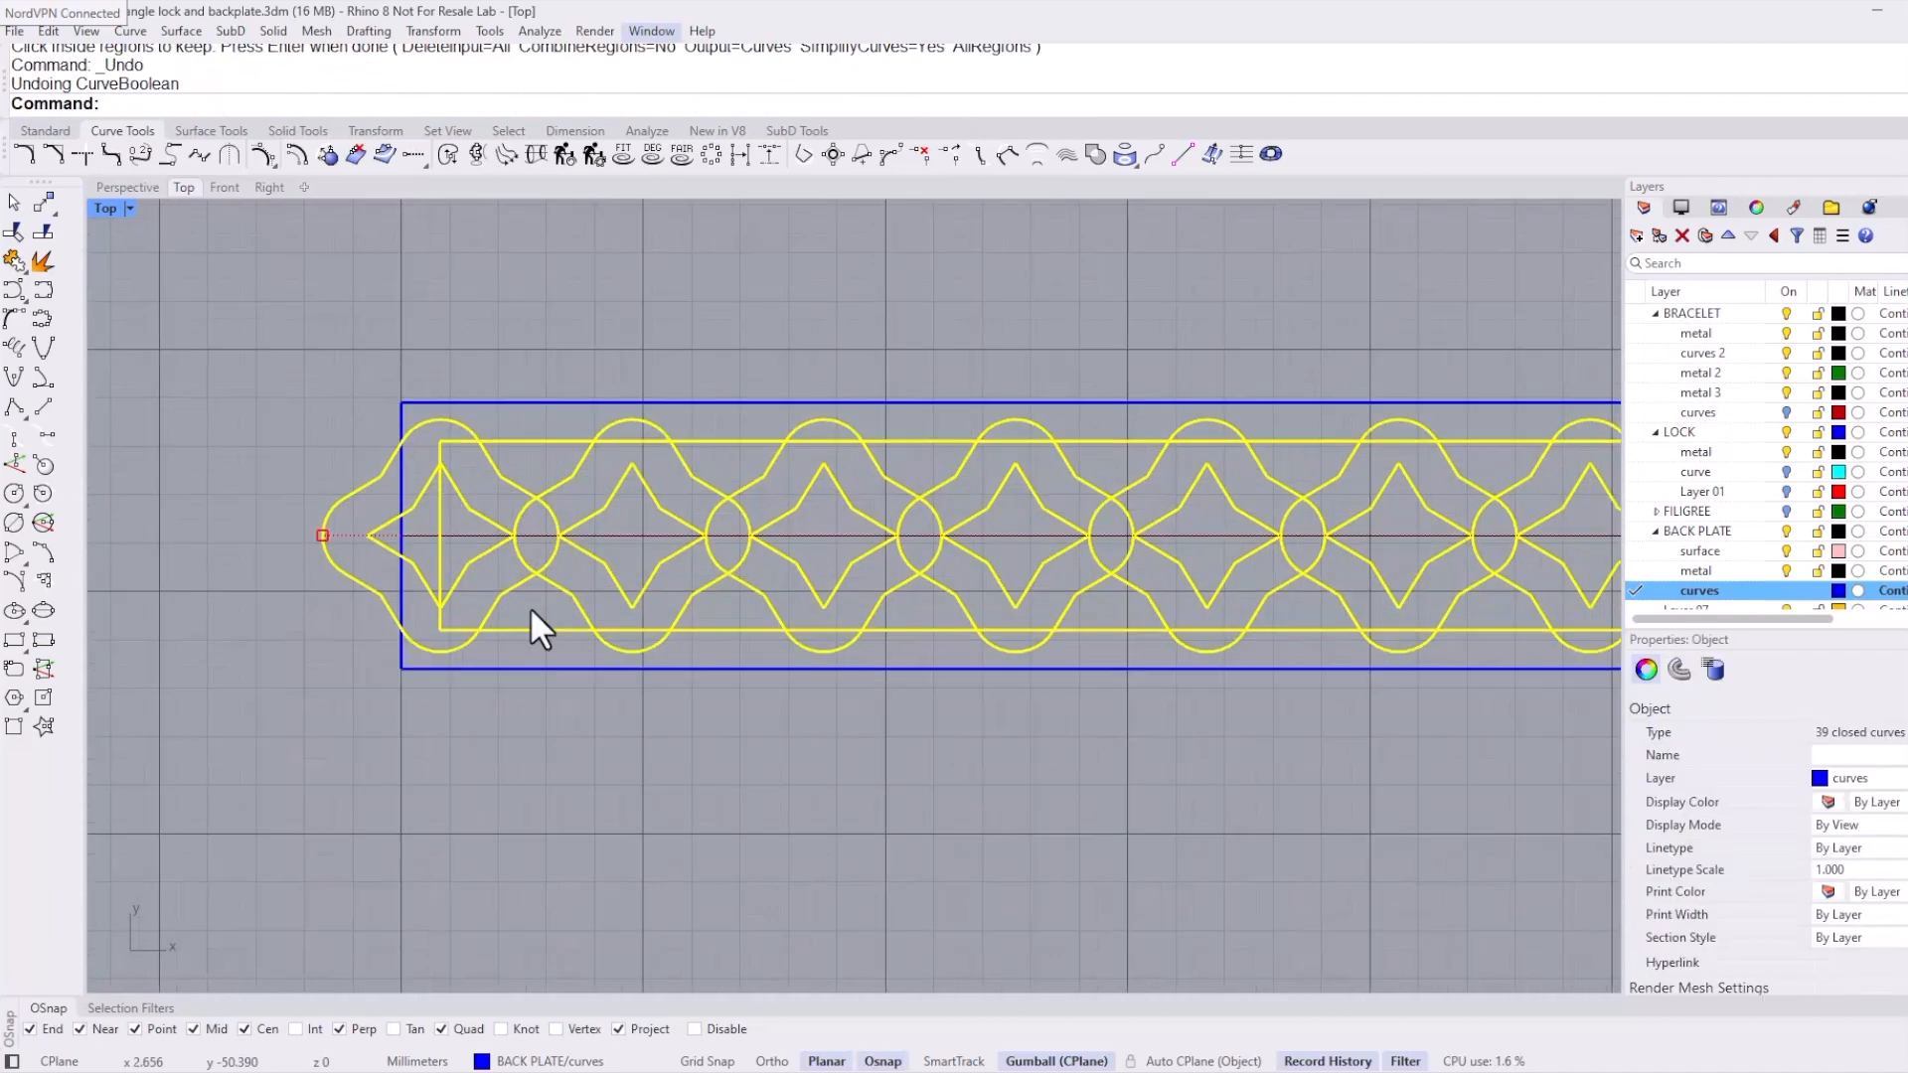
right_click(522, 576)
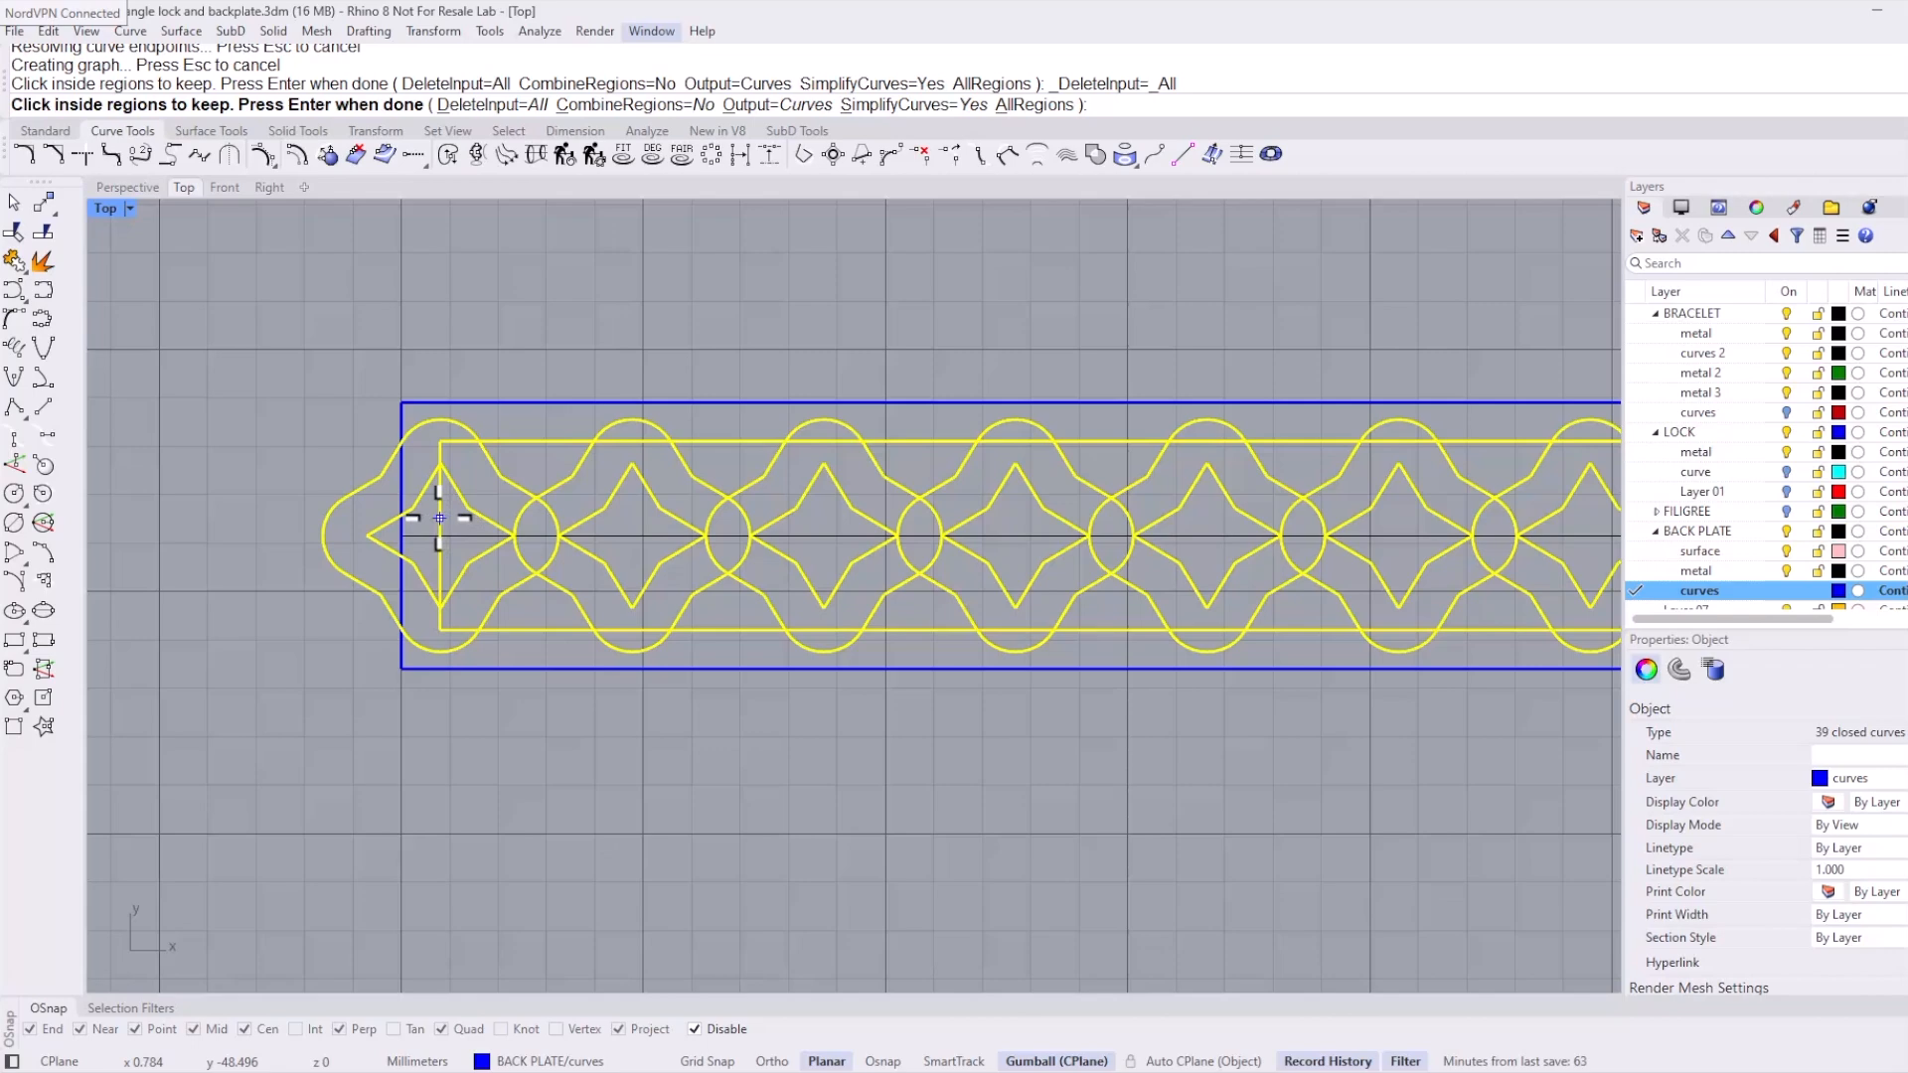
Step: Pick the half star at the strip's starting end, the first pair of trapezoids and the first full star as regions to keep
click(459, 541)
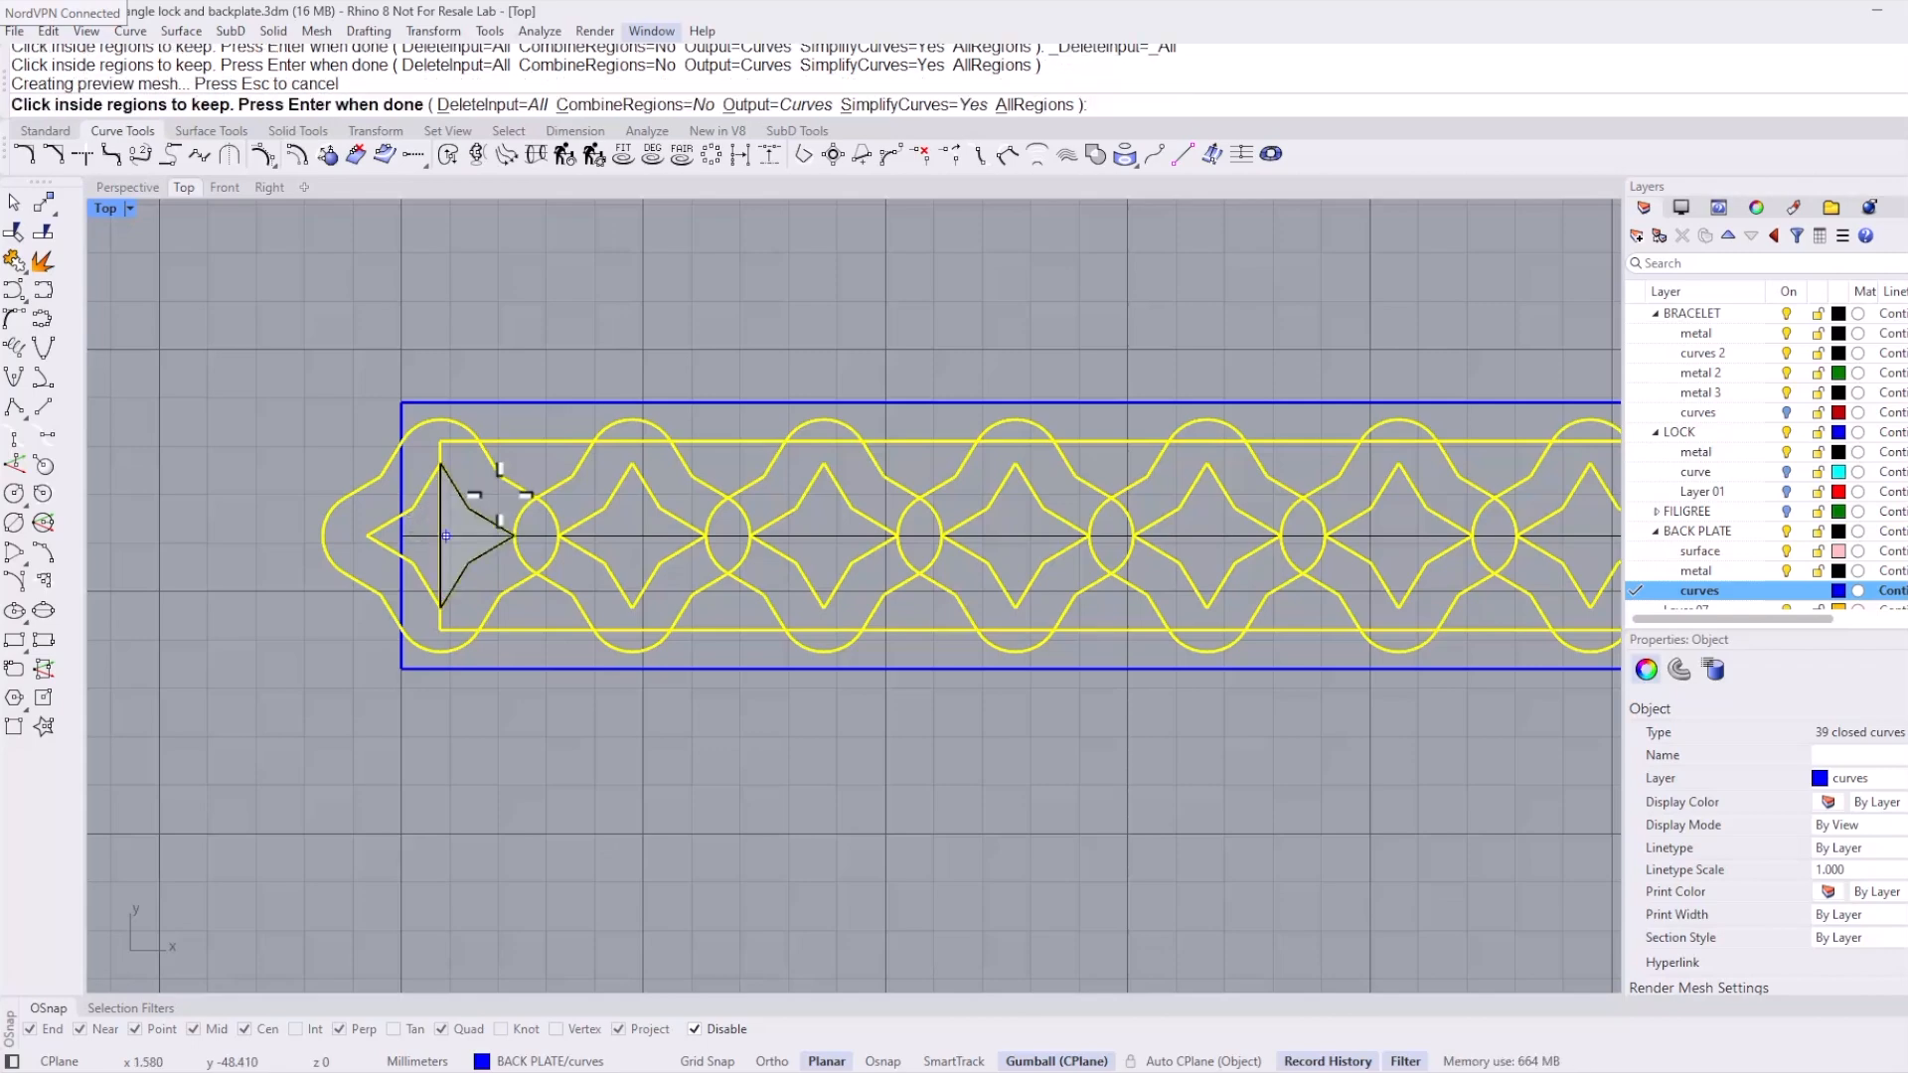
click(528, 467)
click(535, 607)
scroll(535, 607, down, 1)
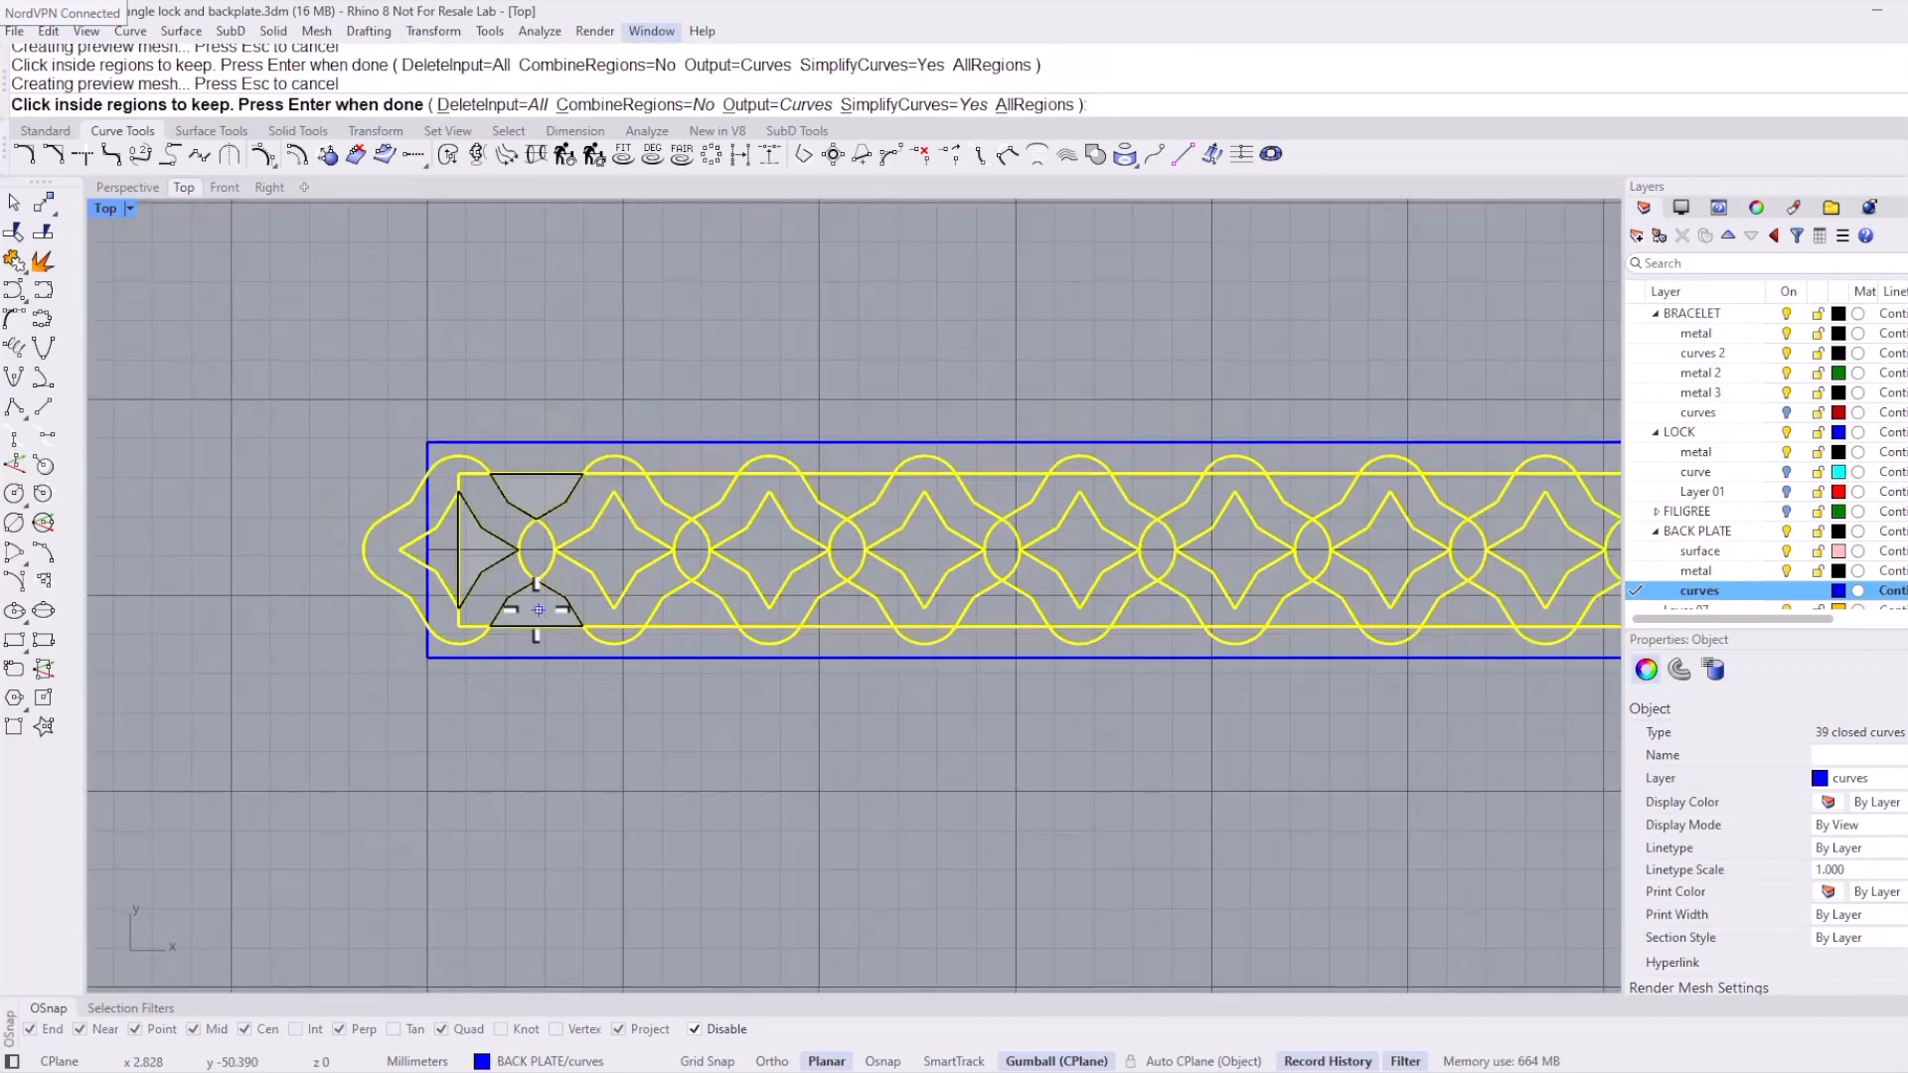
scroll(630, 505, up, 2)
click(604, 560)
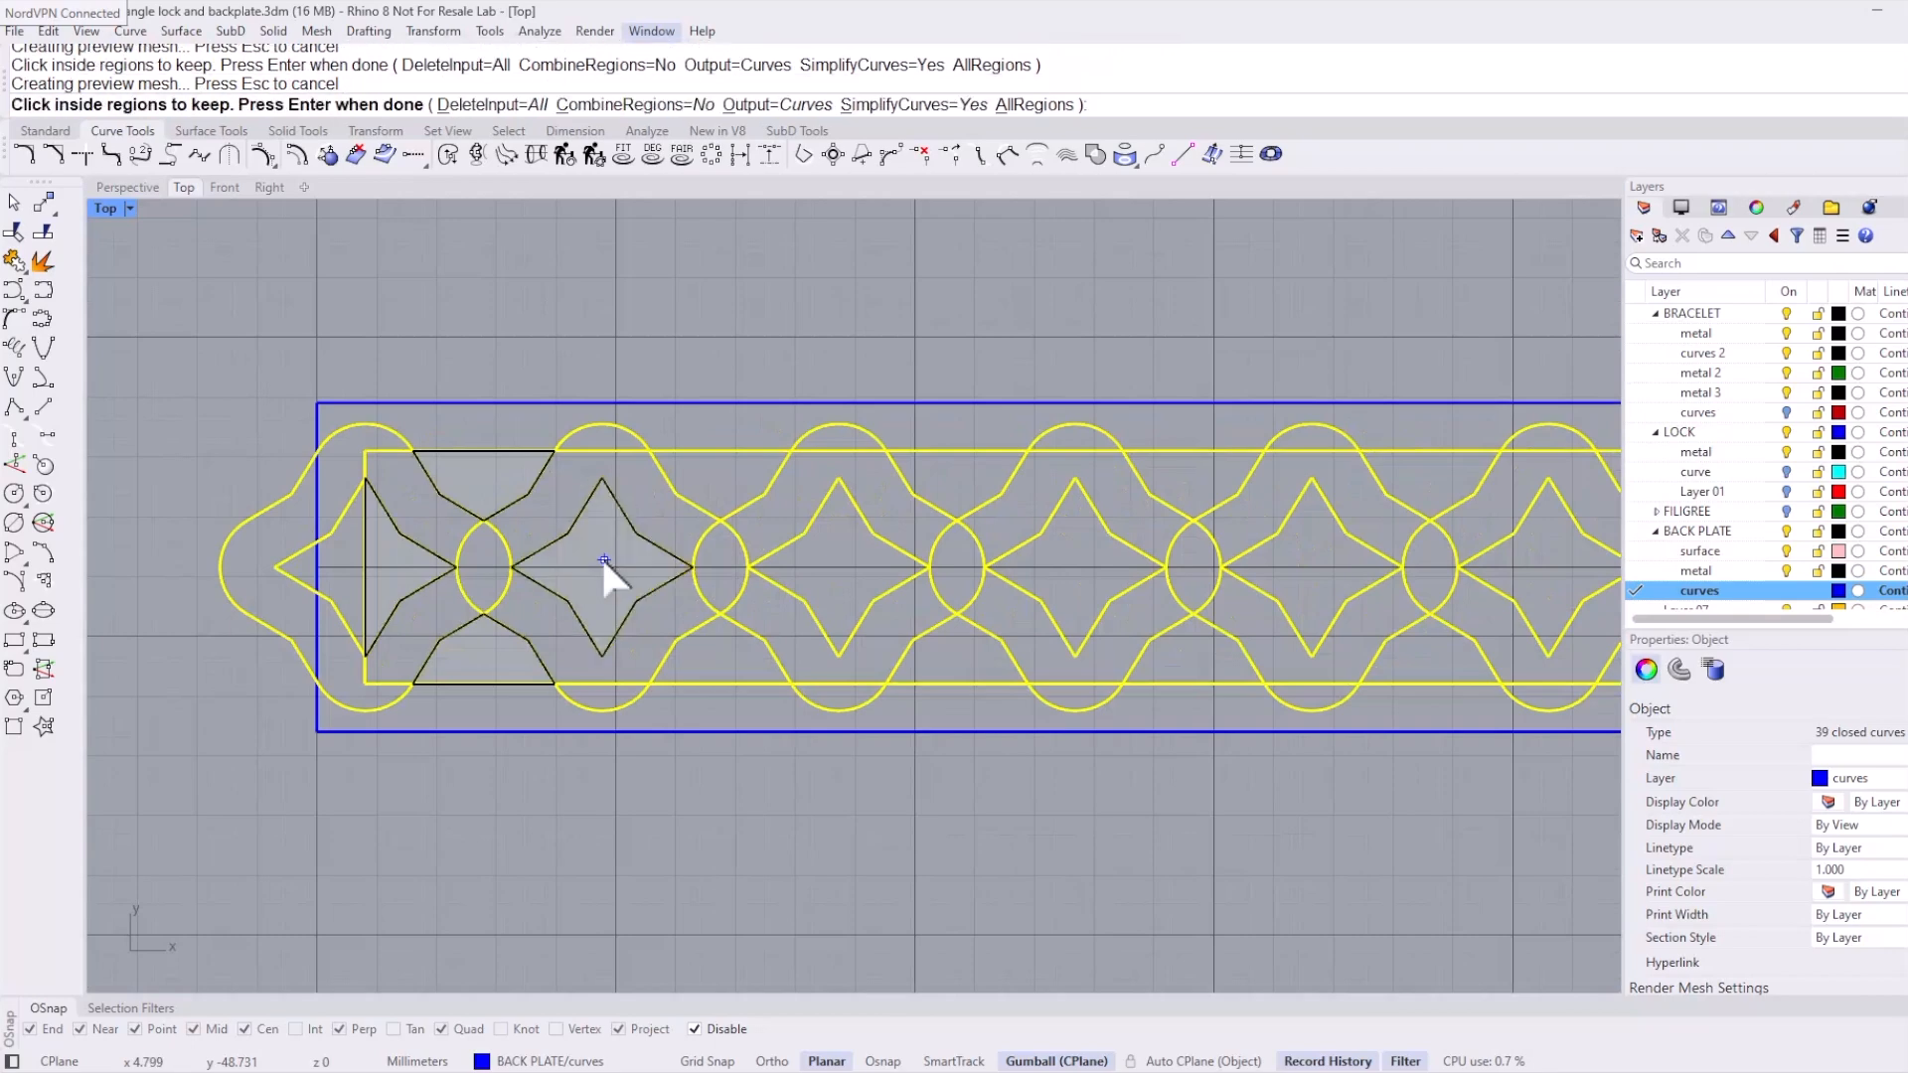
Step: Add the second to fourth full stars and the second to fourth trapezoid pairs to the regions to keep
right_drag(603, 560, 499, 518)
click(639, 425)
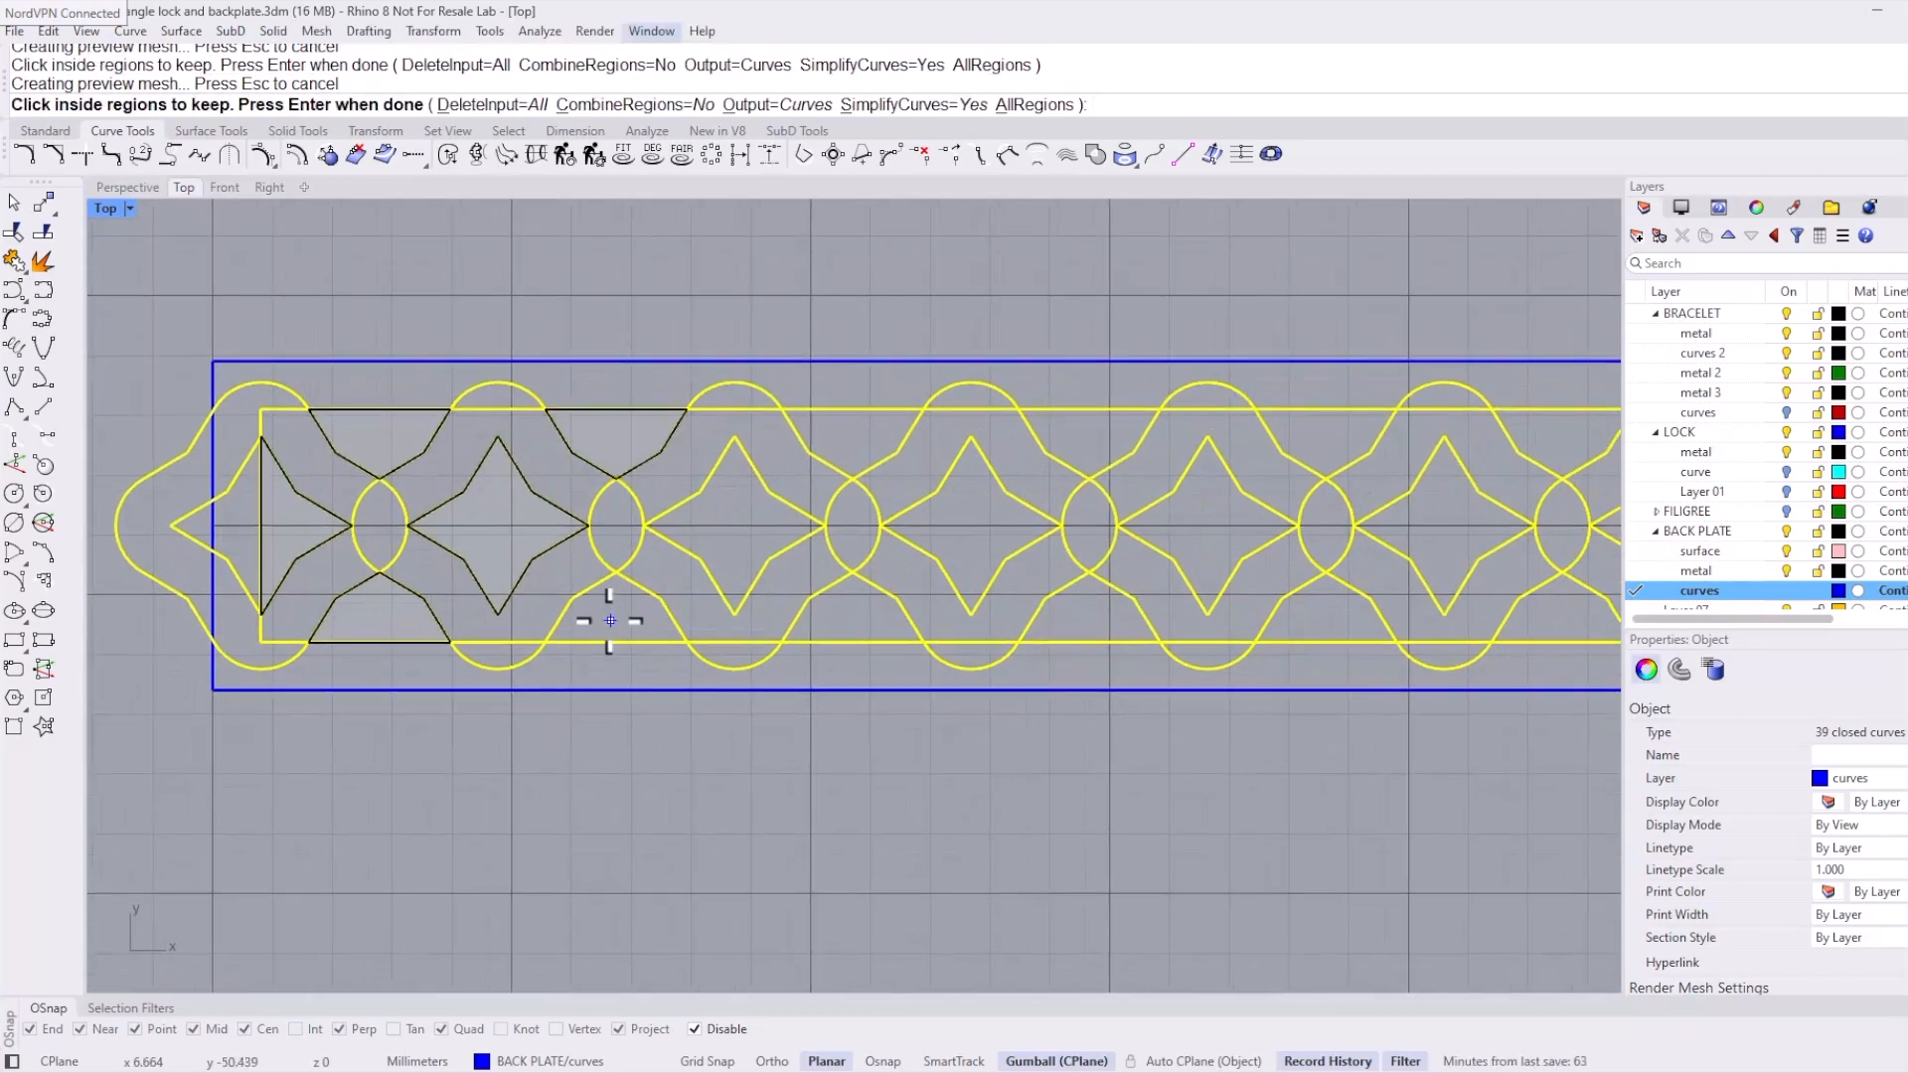
right_drag(688, 563, 576, 548)
click(623, 512)
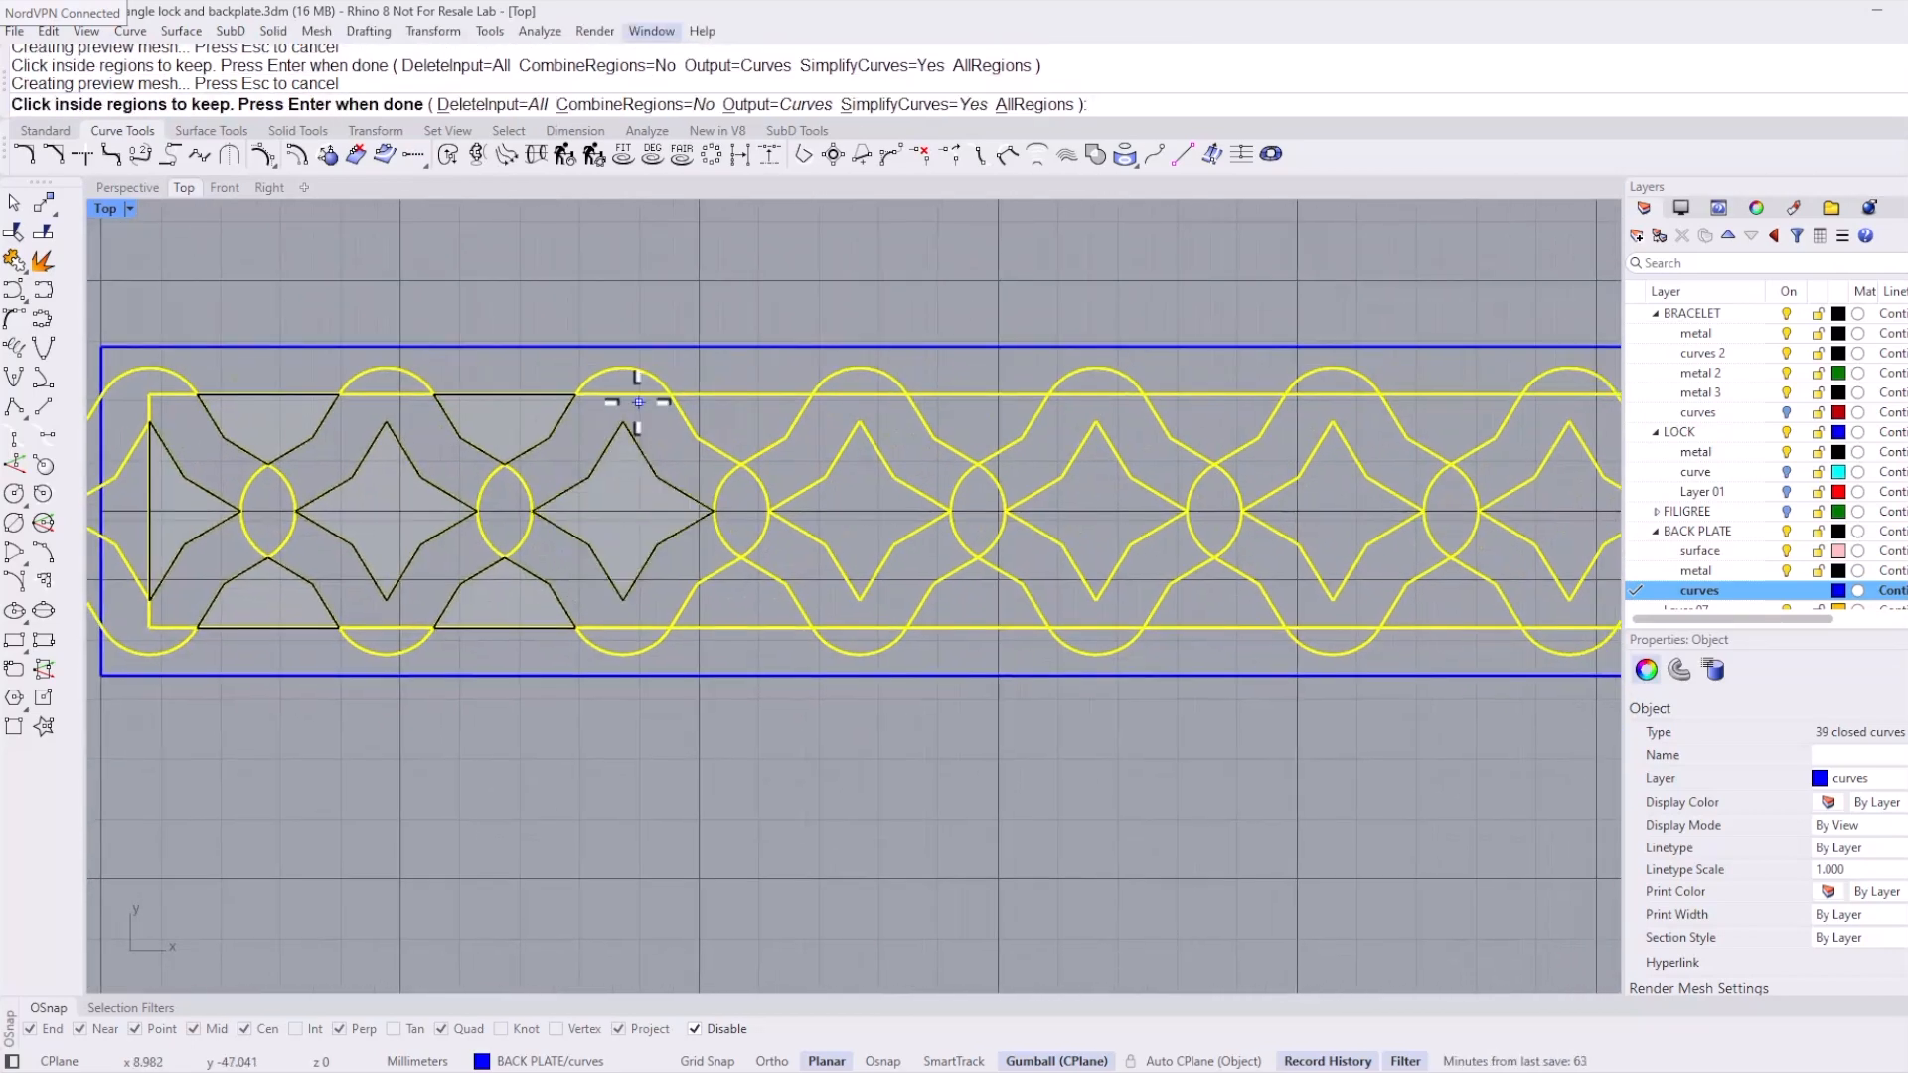
click(735, 607)
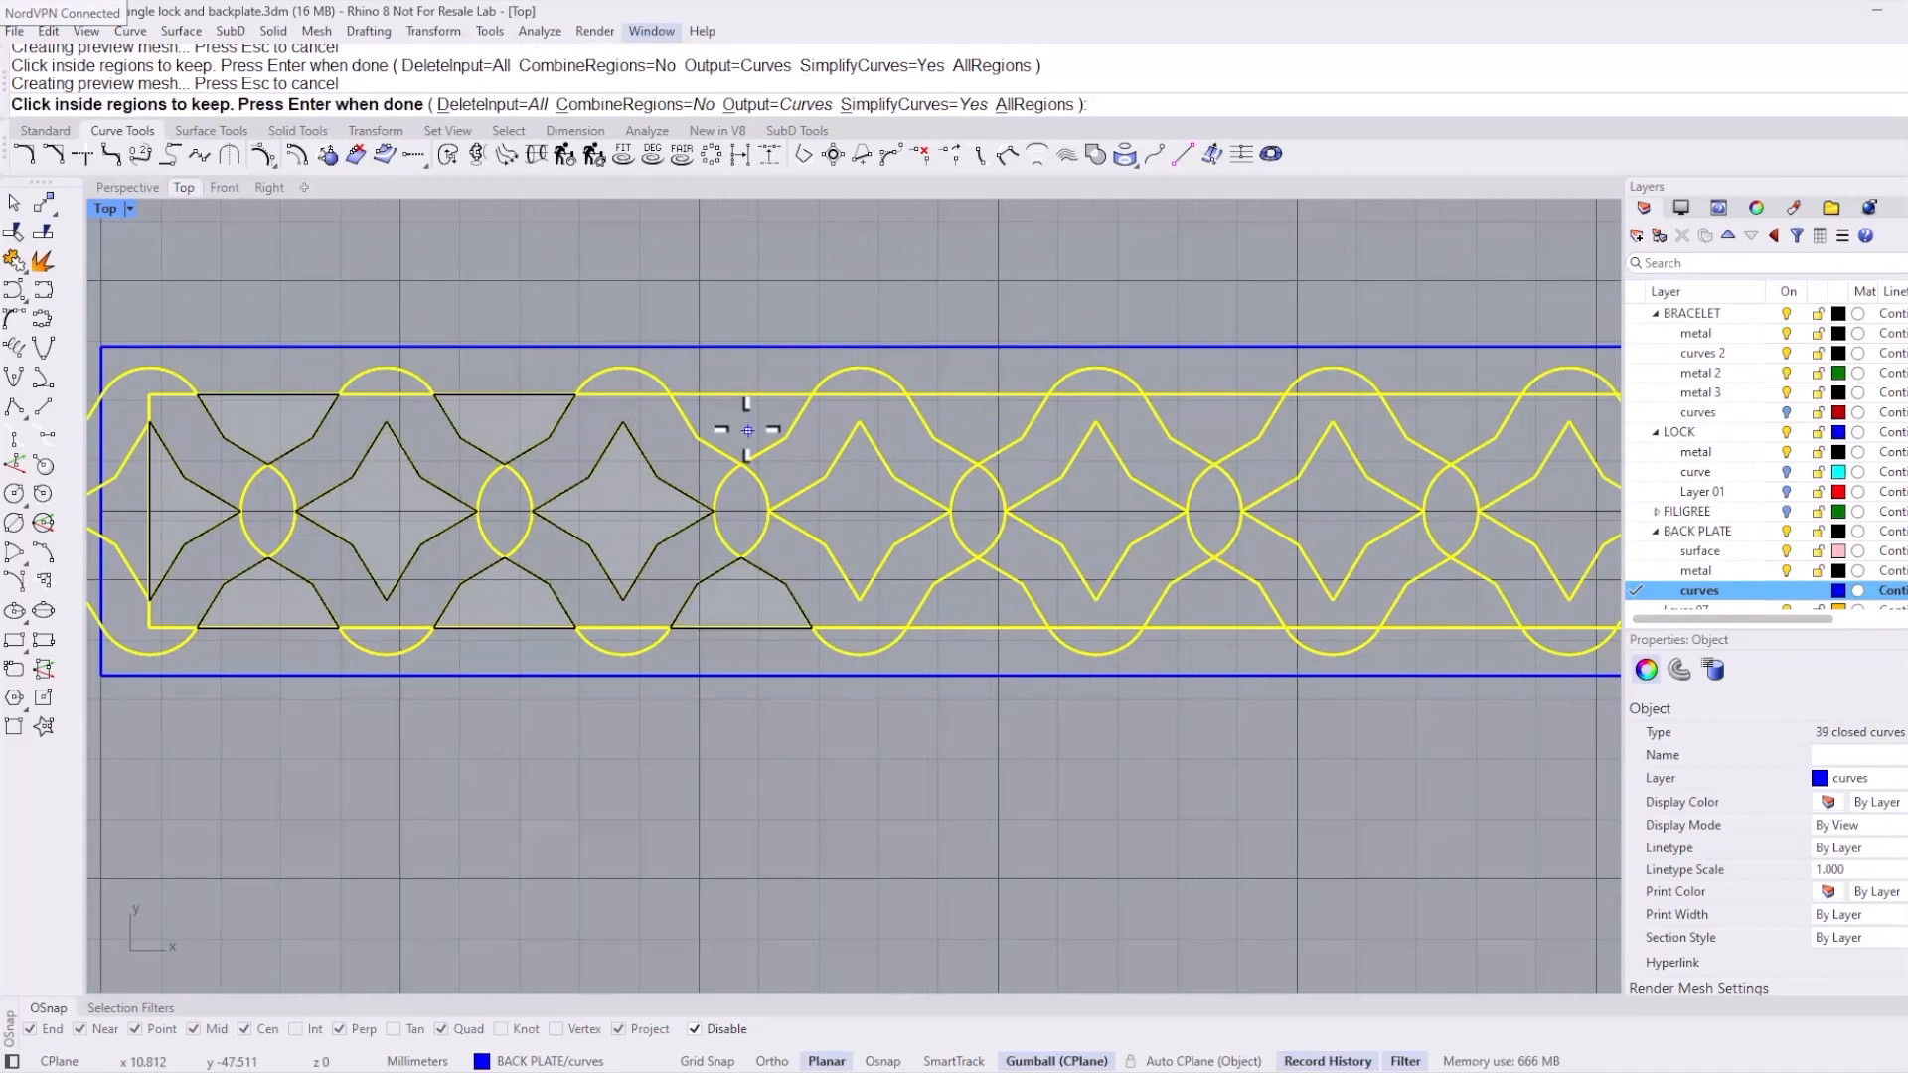
right_drag(843, 497, 669, 498)
click(669, 498)
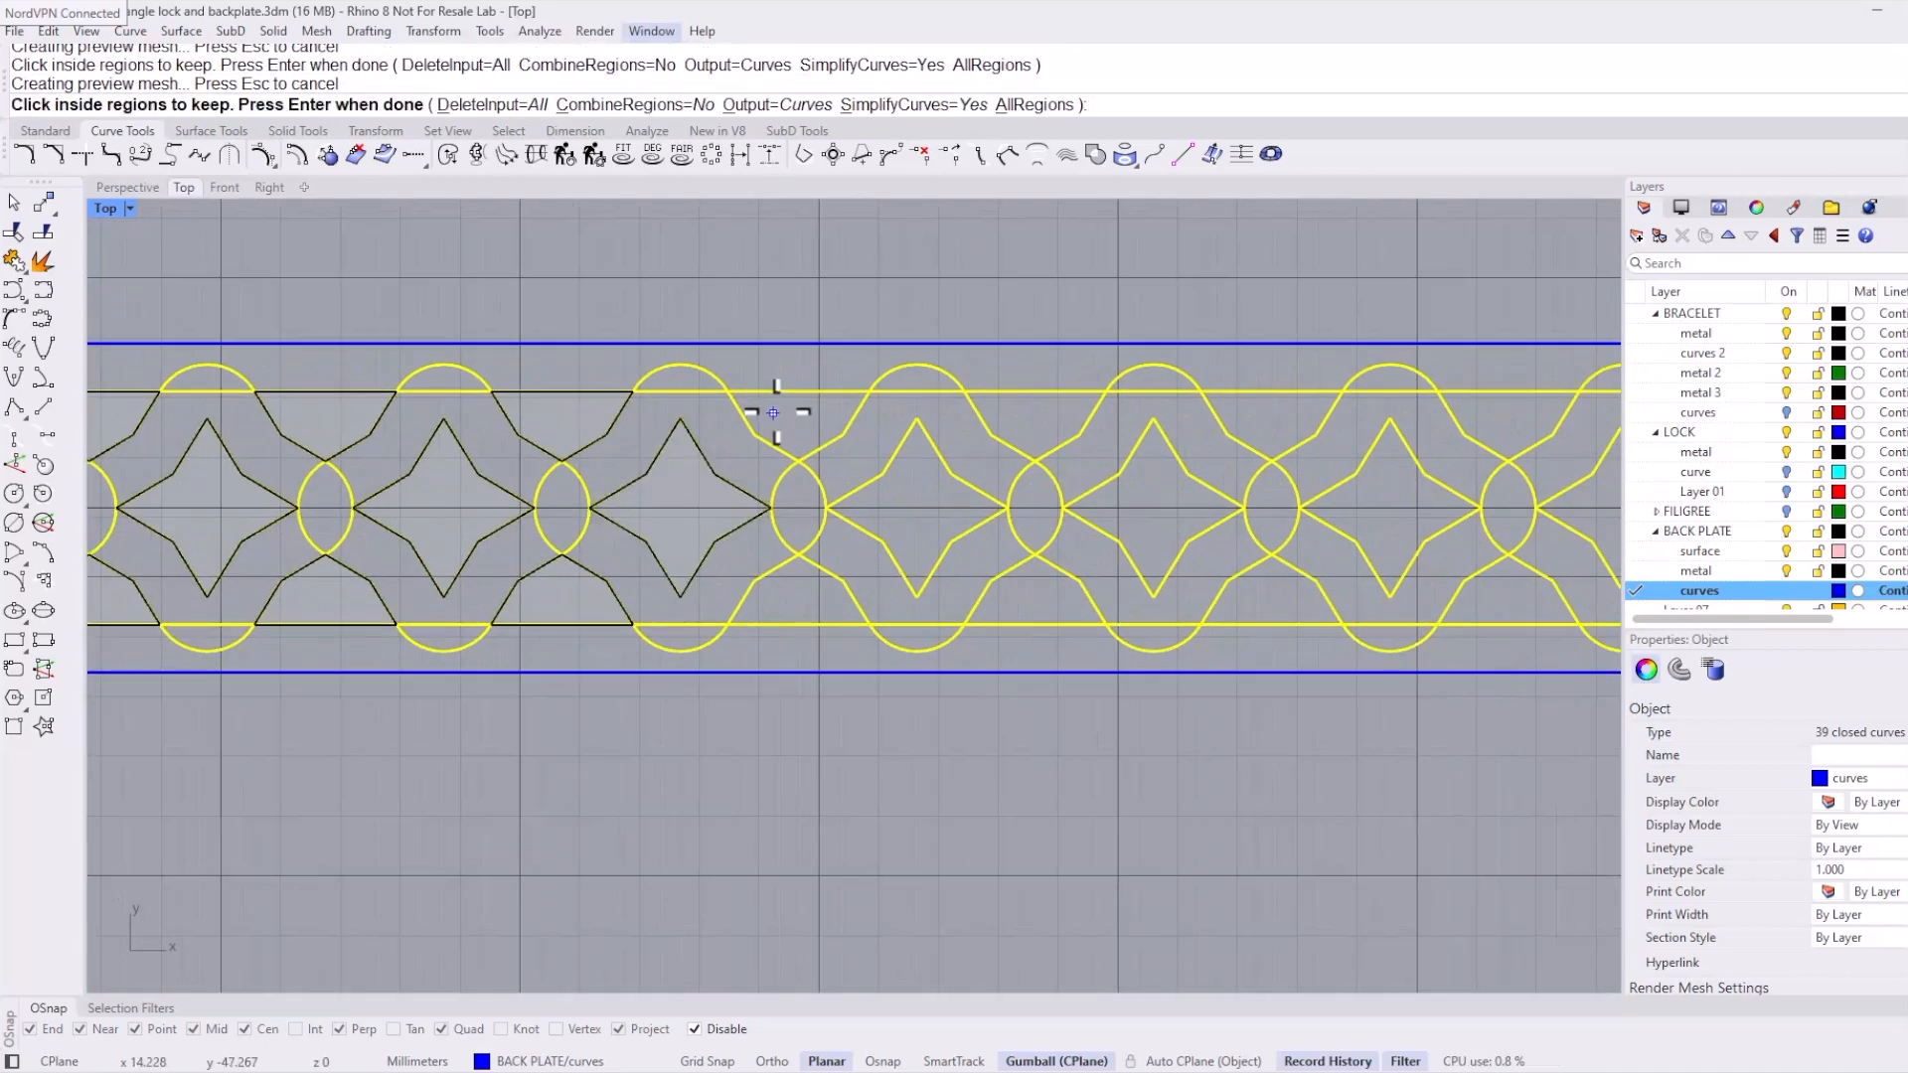
click(788, 596)
click(916, 511)
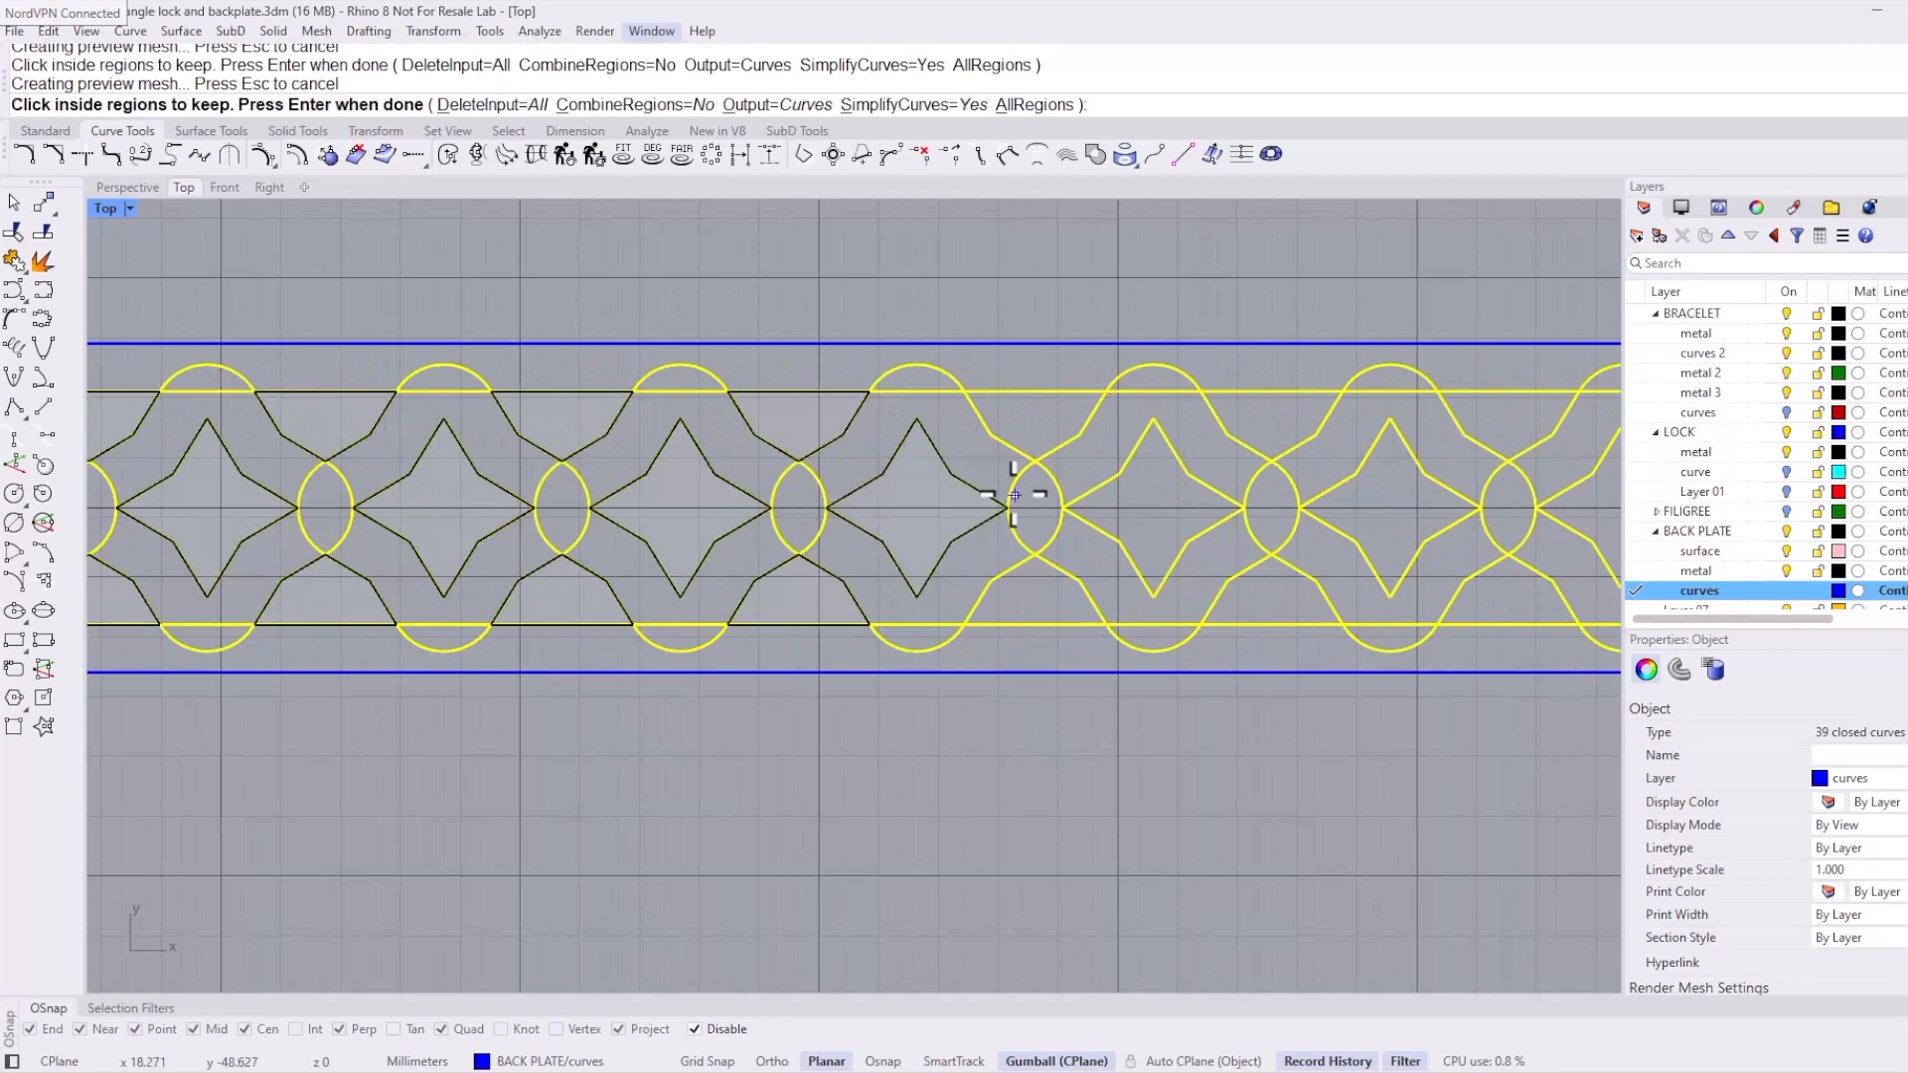
Step: Add the fifth and sixth full stars and the fifth to seventh trapezoid pairs to the kept regions
right_drag(1023, 503, 782, 463)
click(796, 438)
click(792, 631)
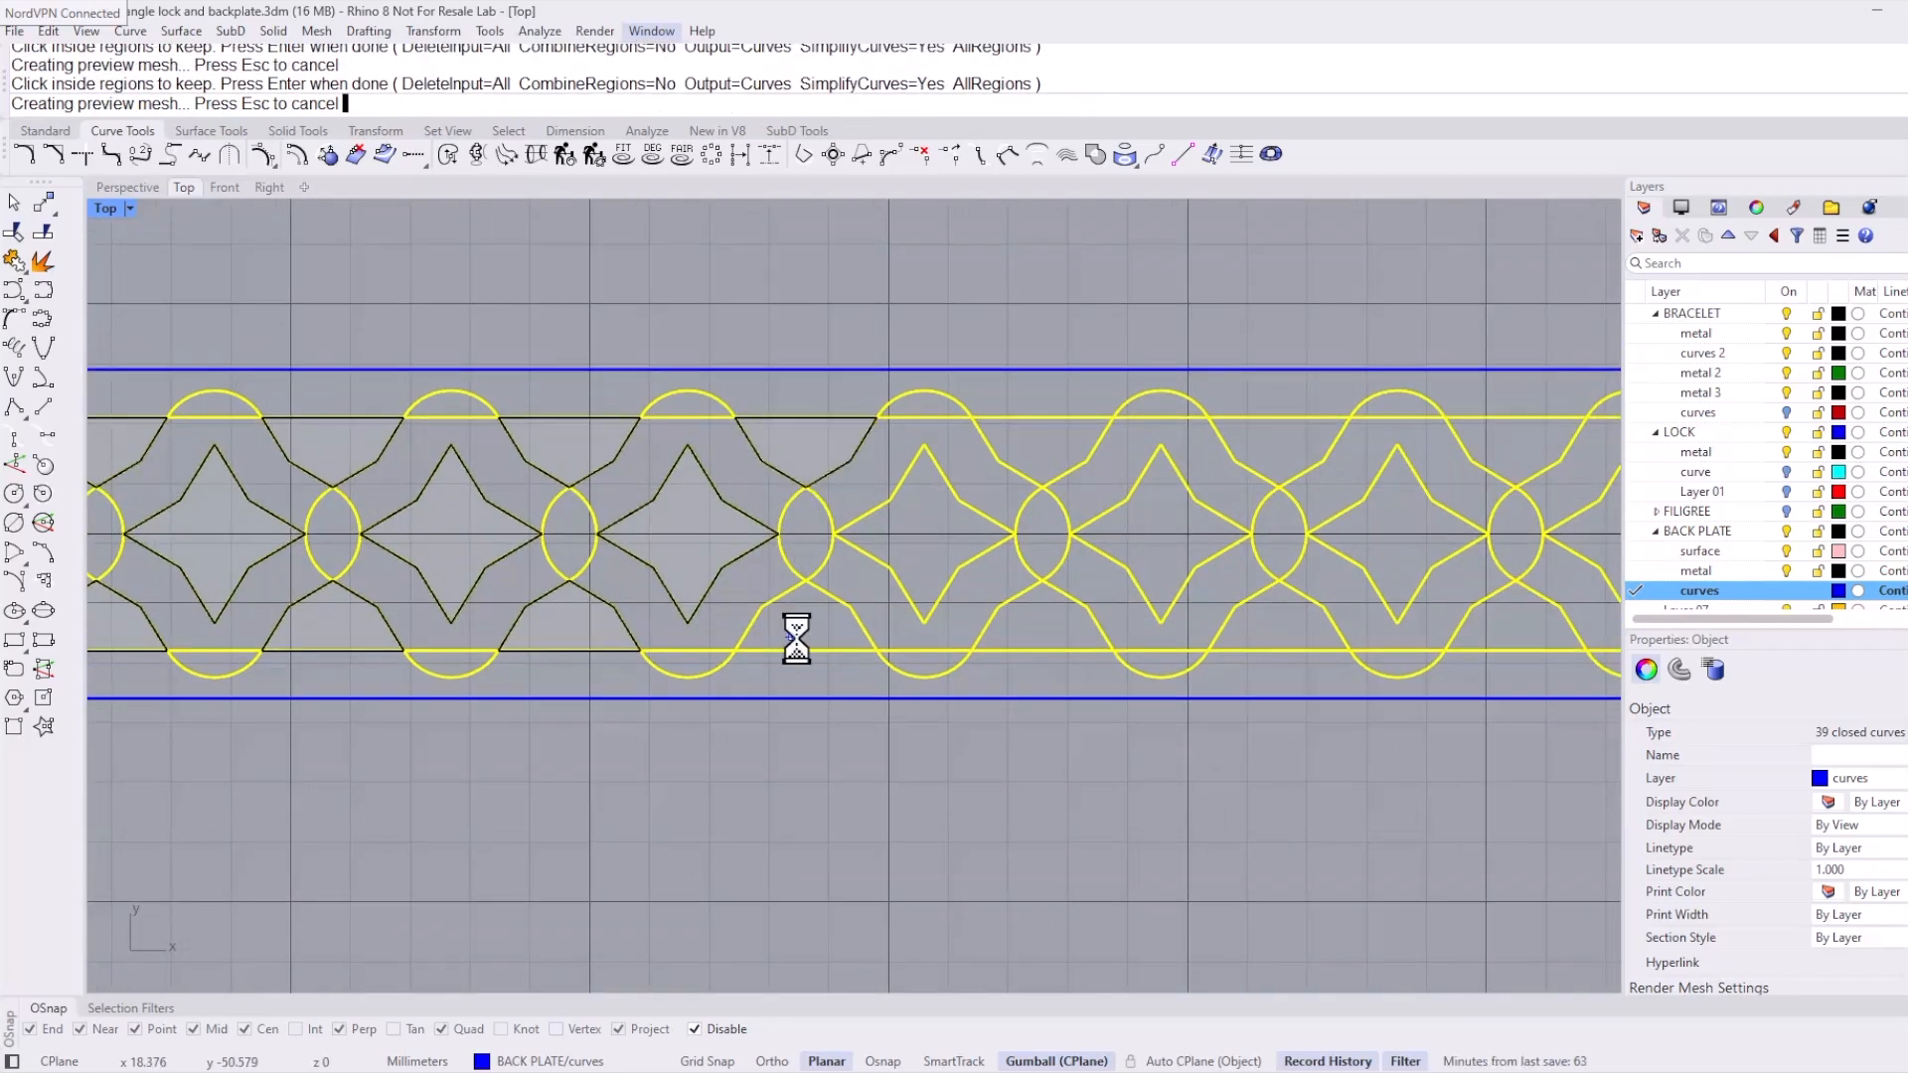
right_drag(936, 596, 822, 600)
click(801, 541)
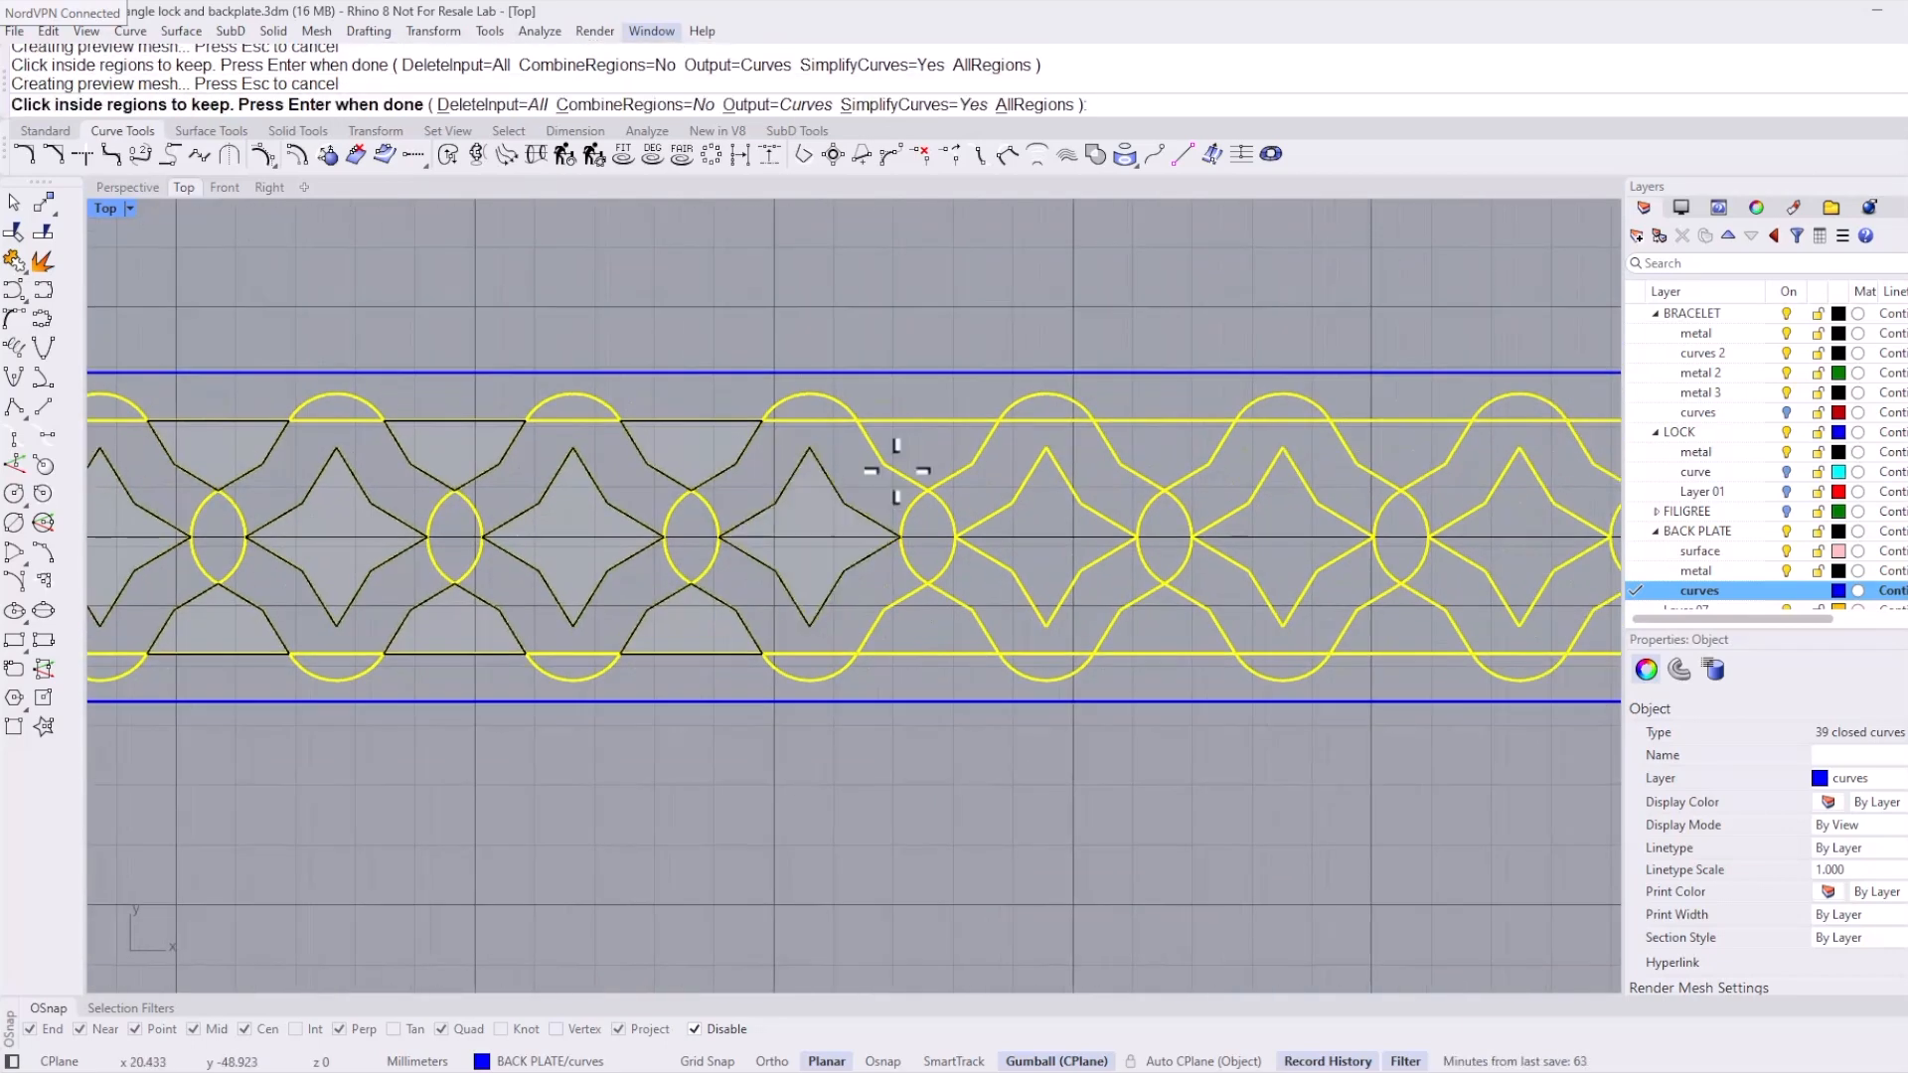
right_drag(808, 528, 766, 567)
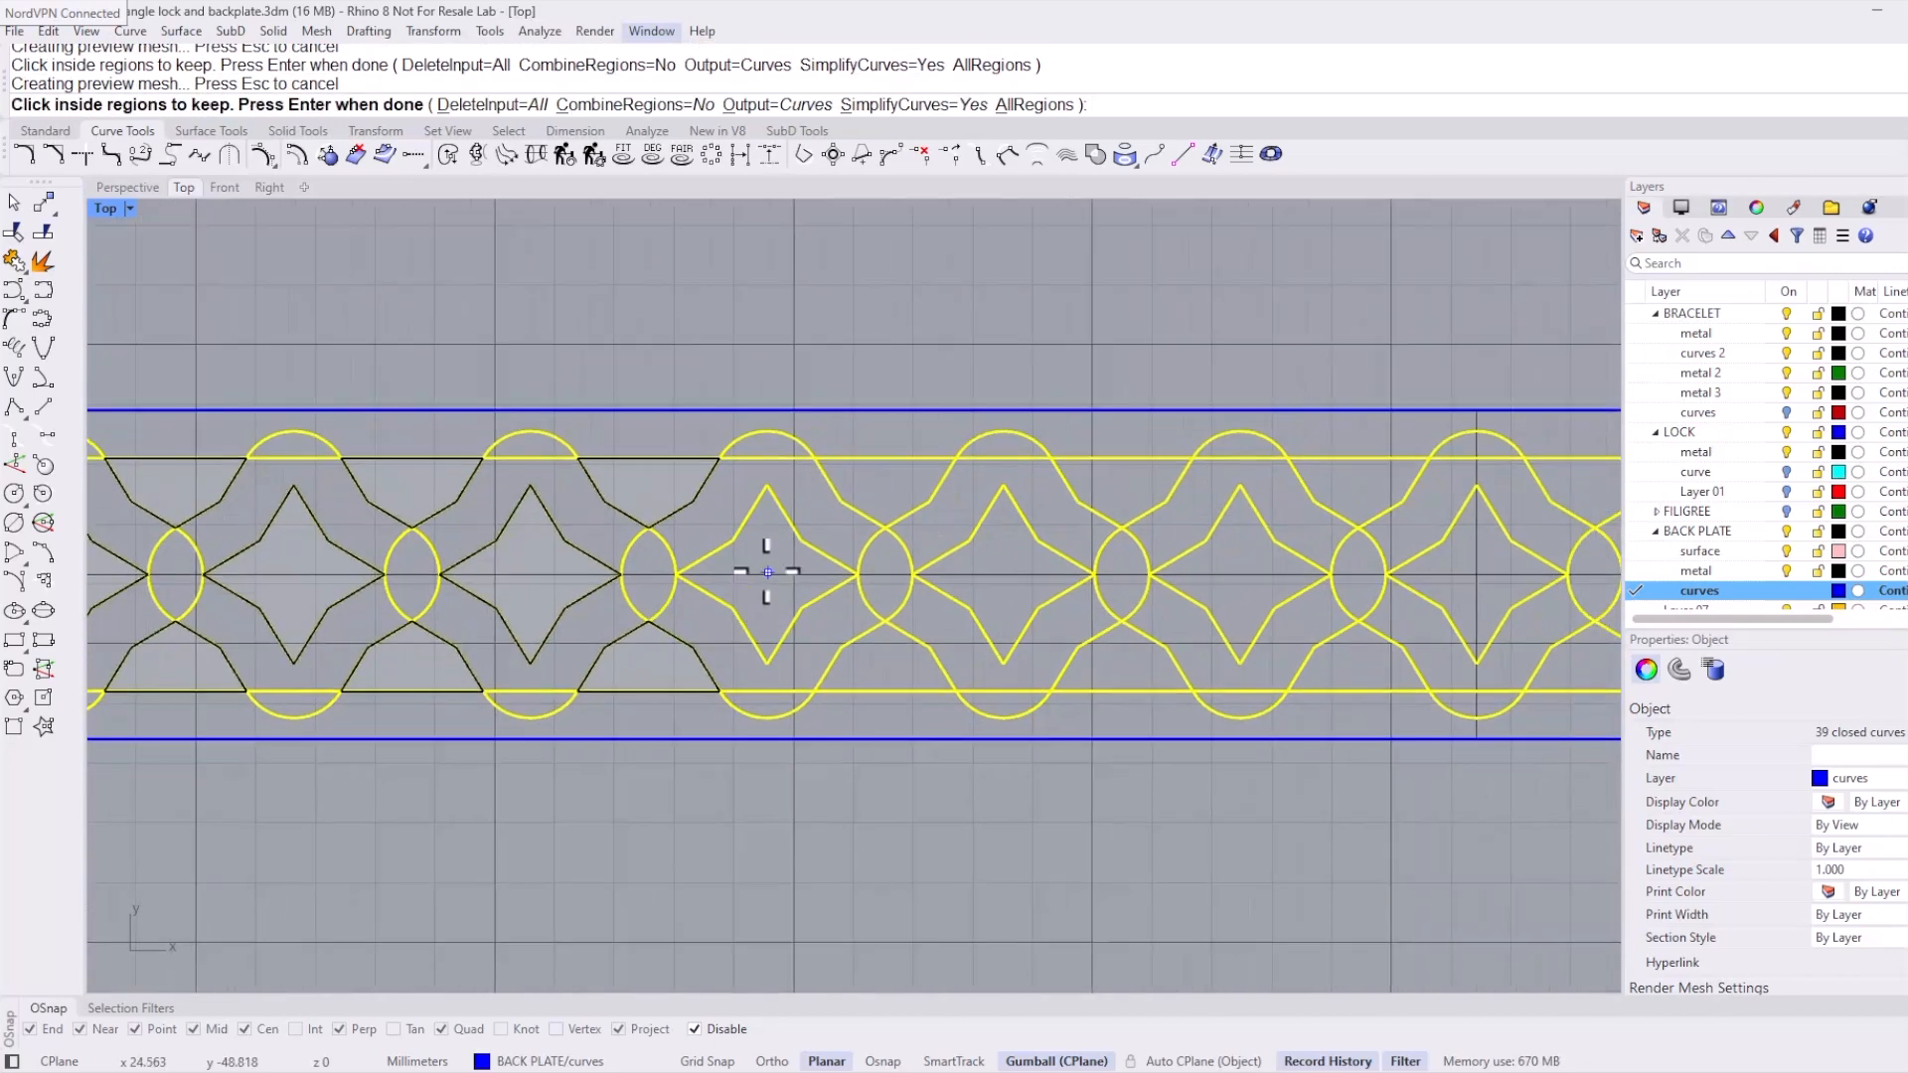
click(885, 497)
click(880, 658)
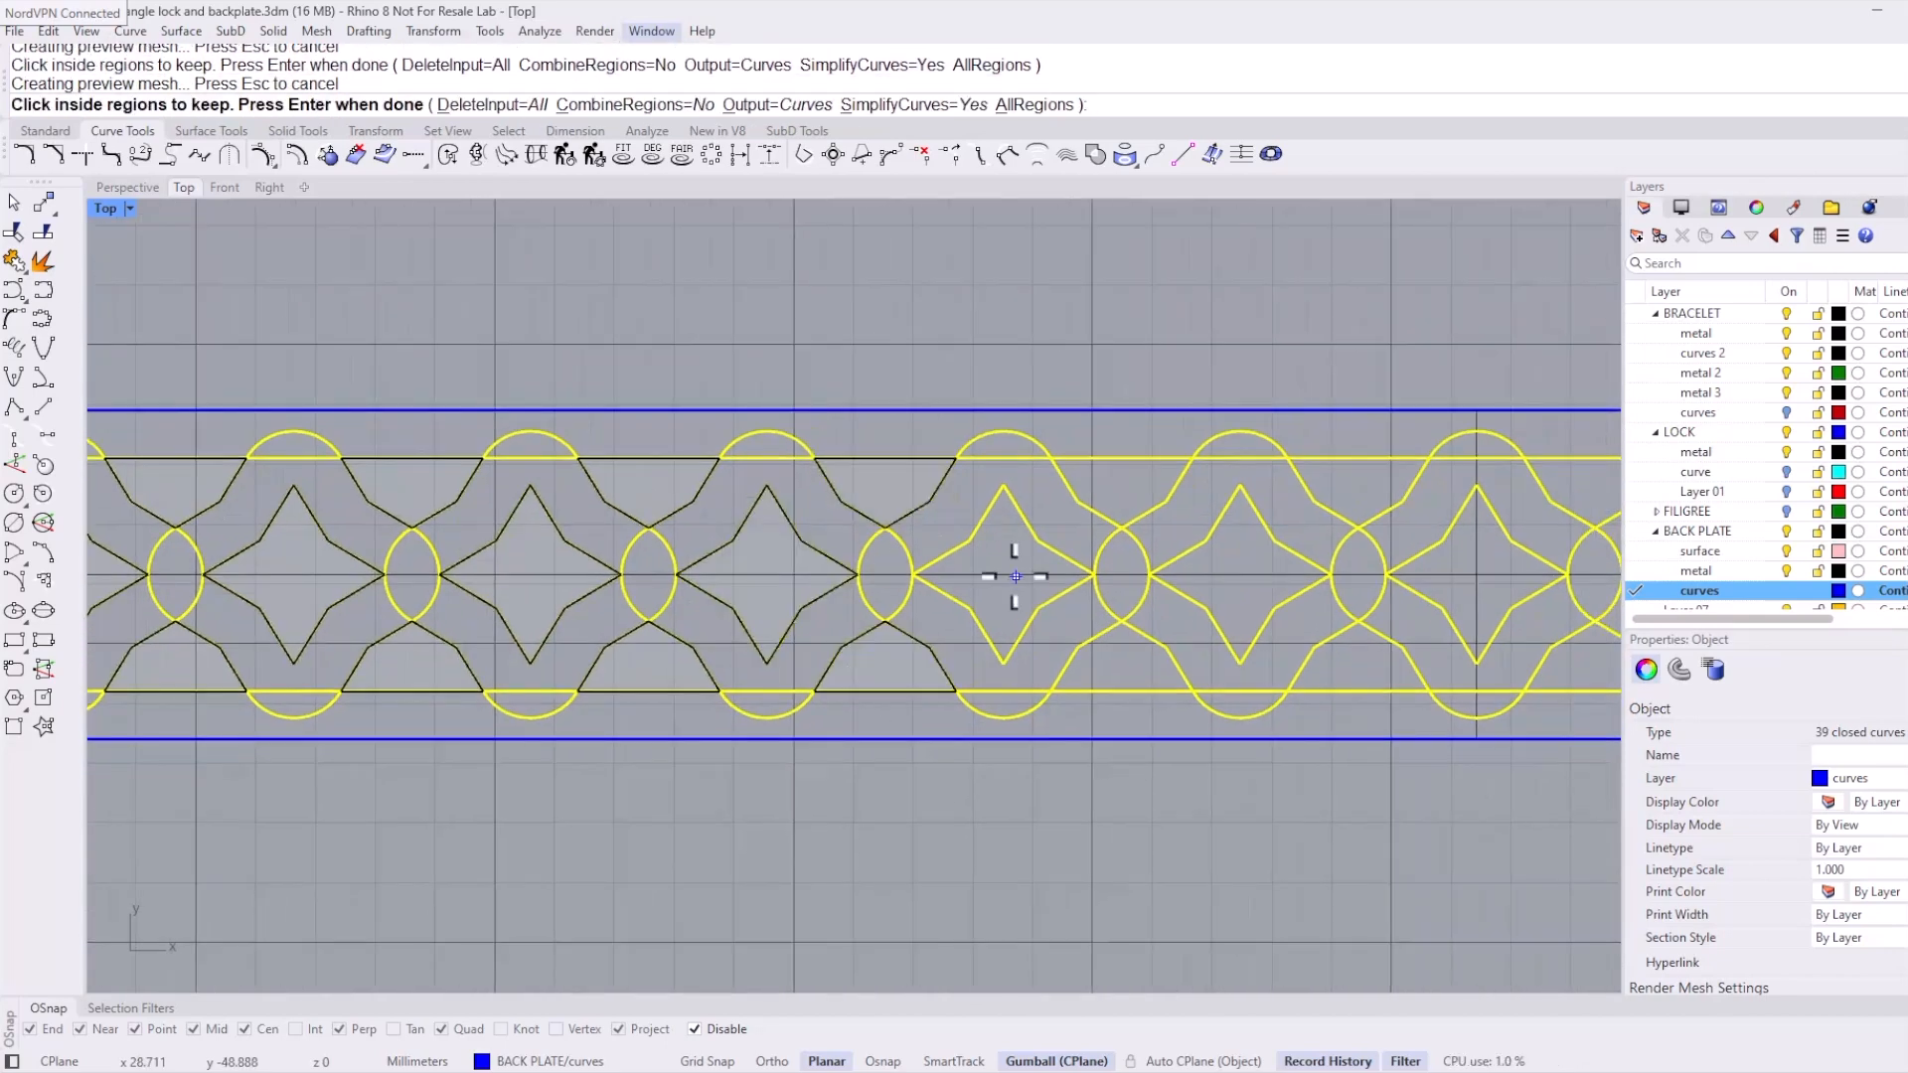
click(1011, 569)
click(1102, 493)
click(1099, 647)
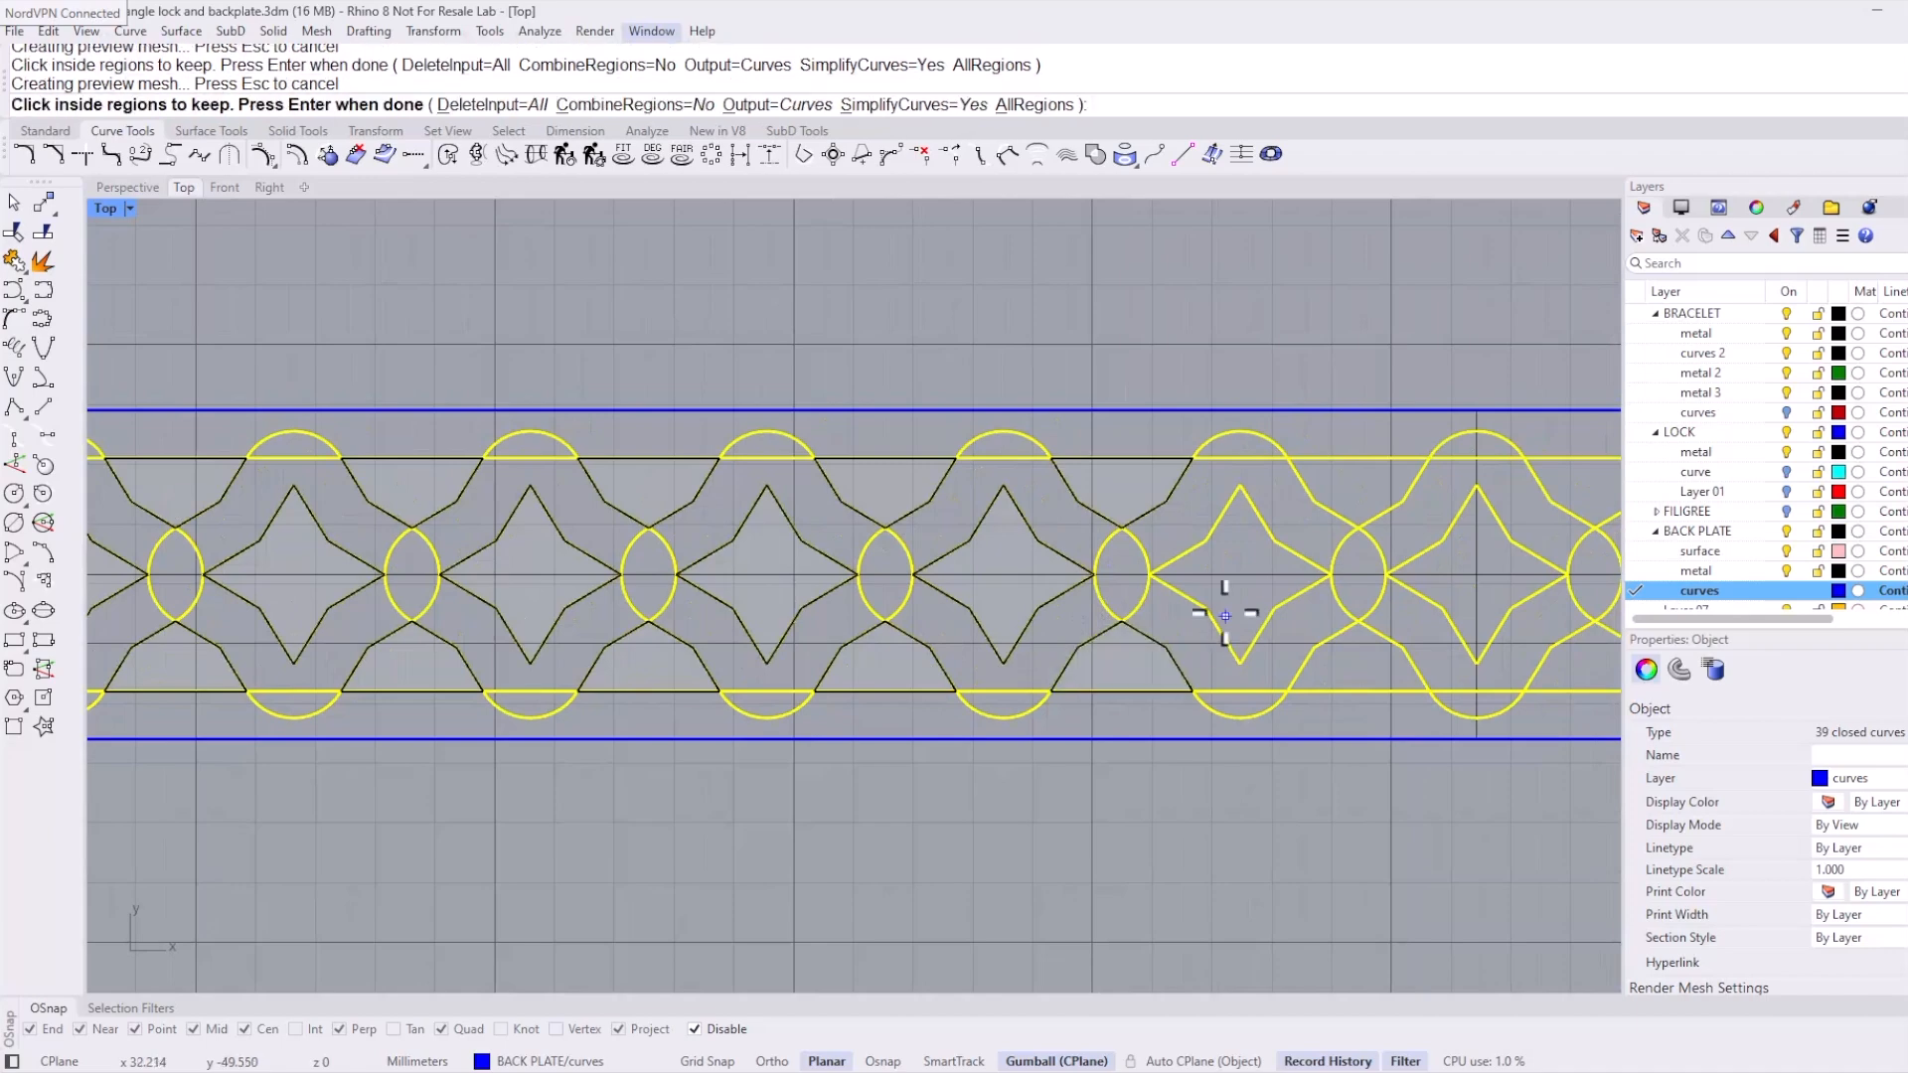
Step: Add the seventh to tenth full stars and the eighth to tenth trapezoid pairs to the kept regions
right_drag(1232, 631, 582, 670)
click(575, 609)
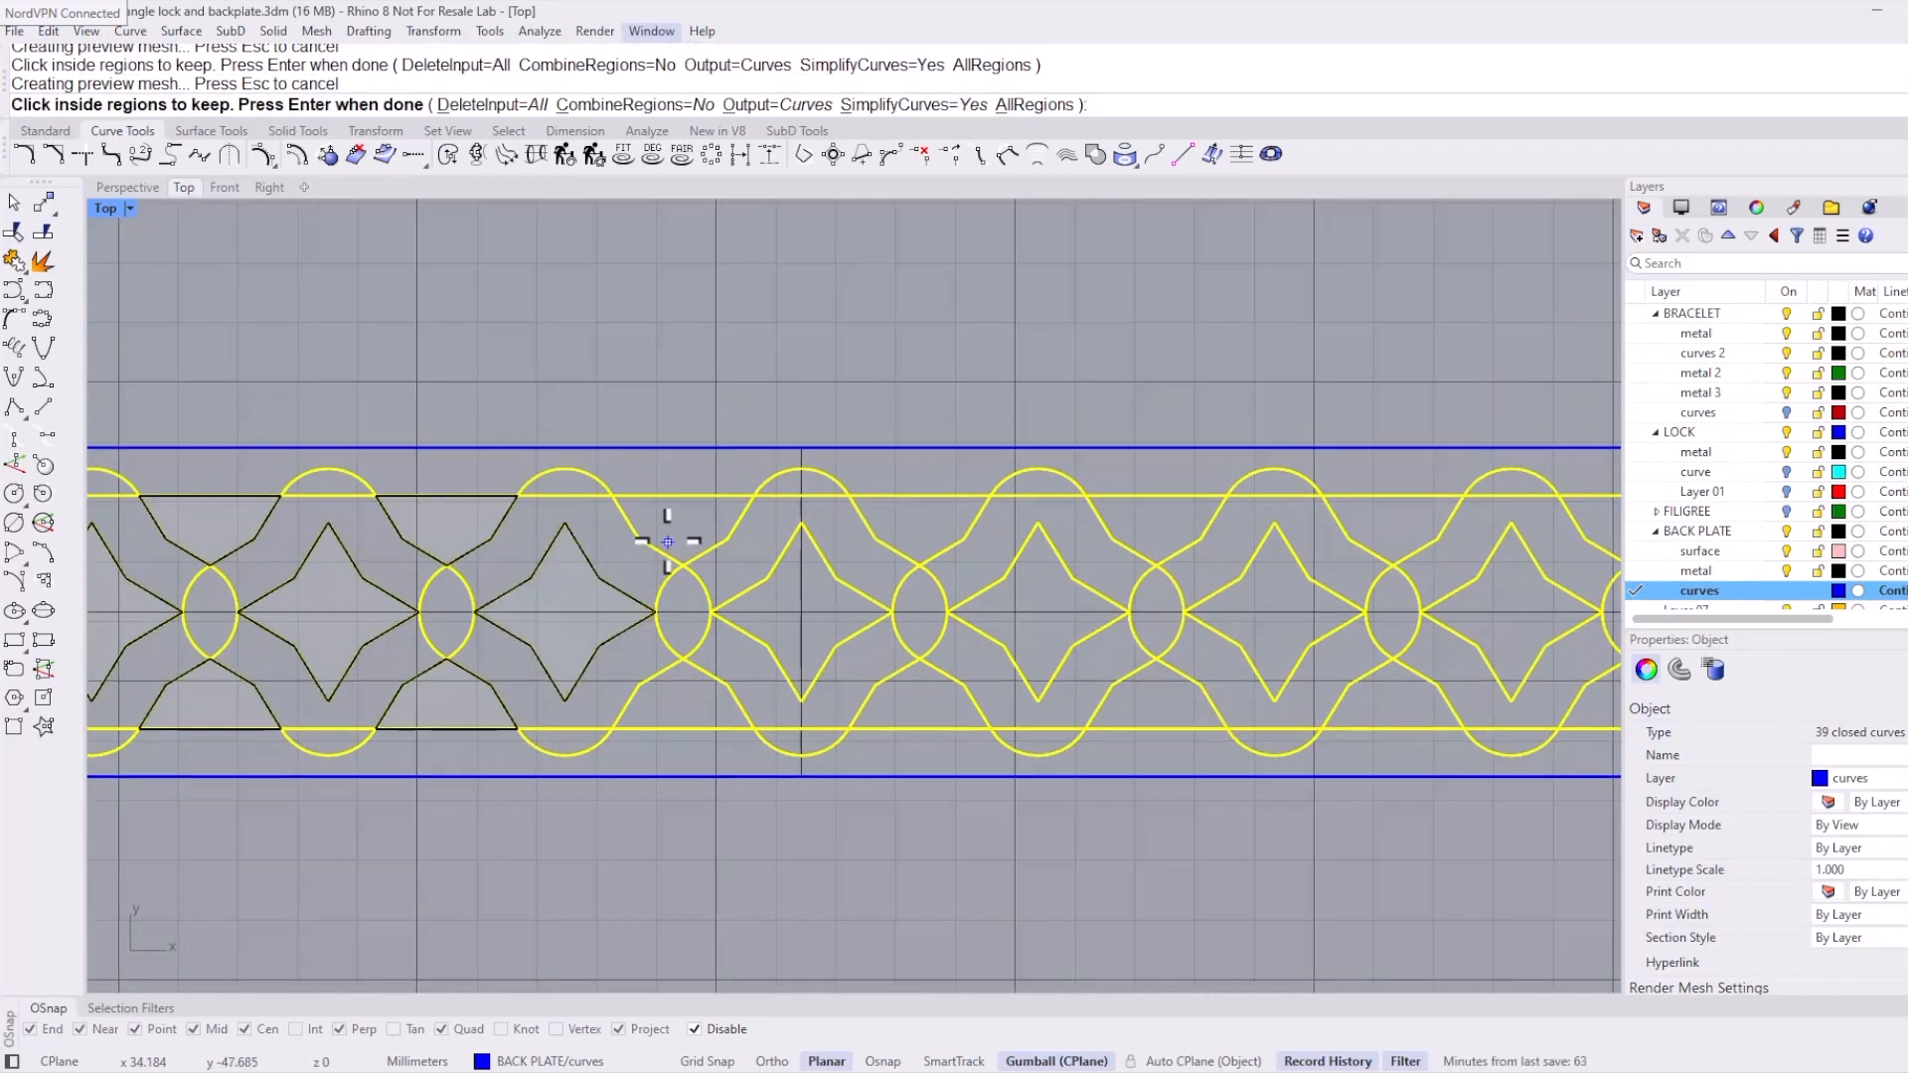
click(674, 695)
click(793, 589)
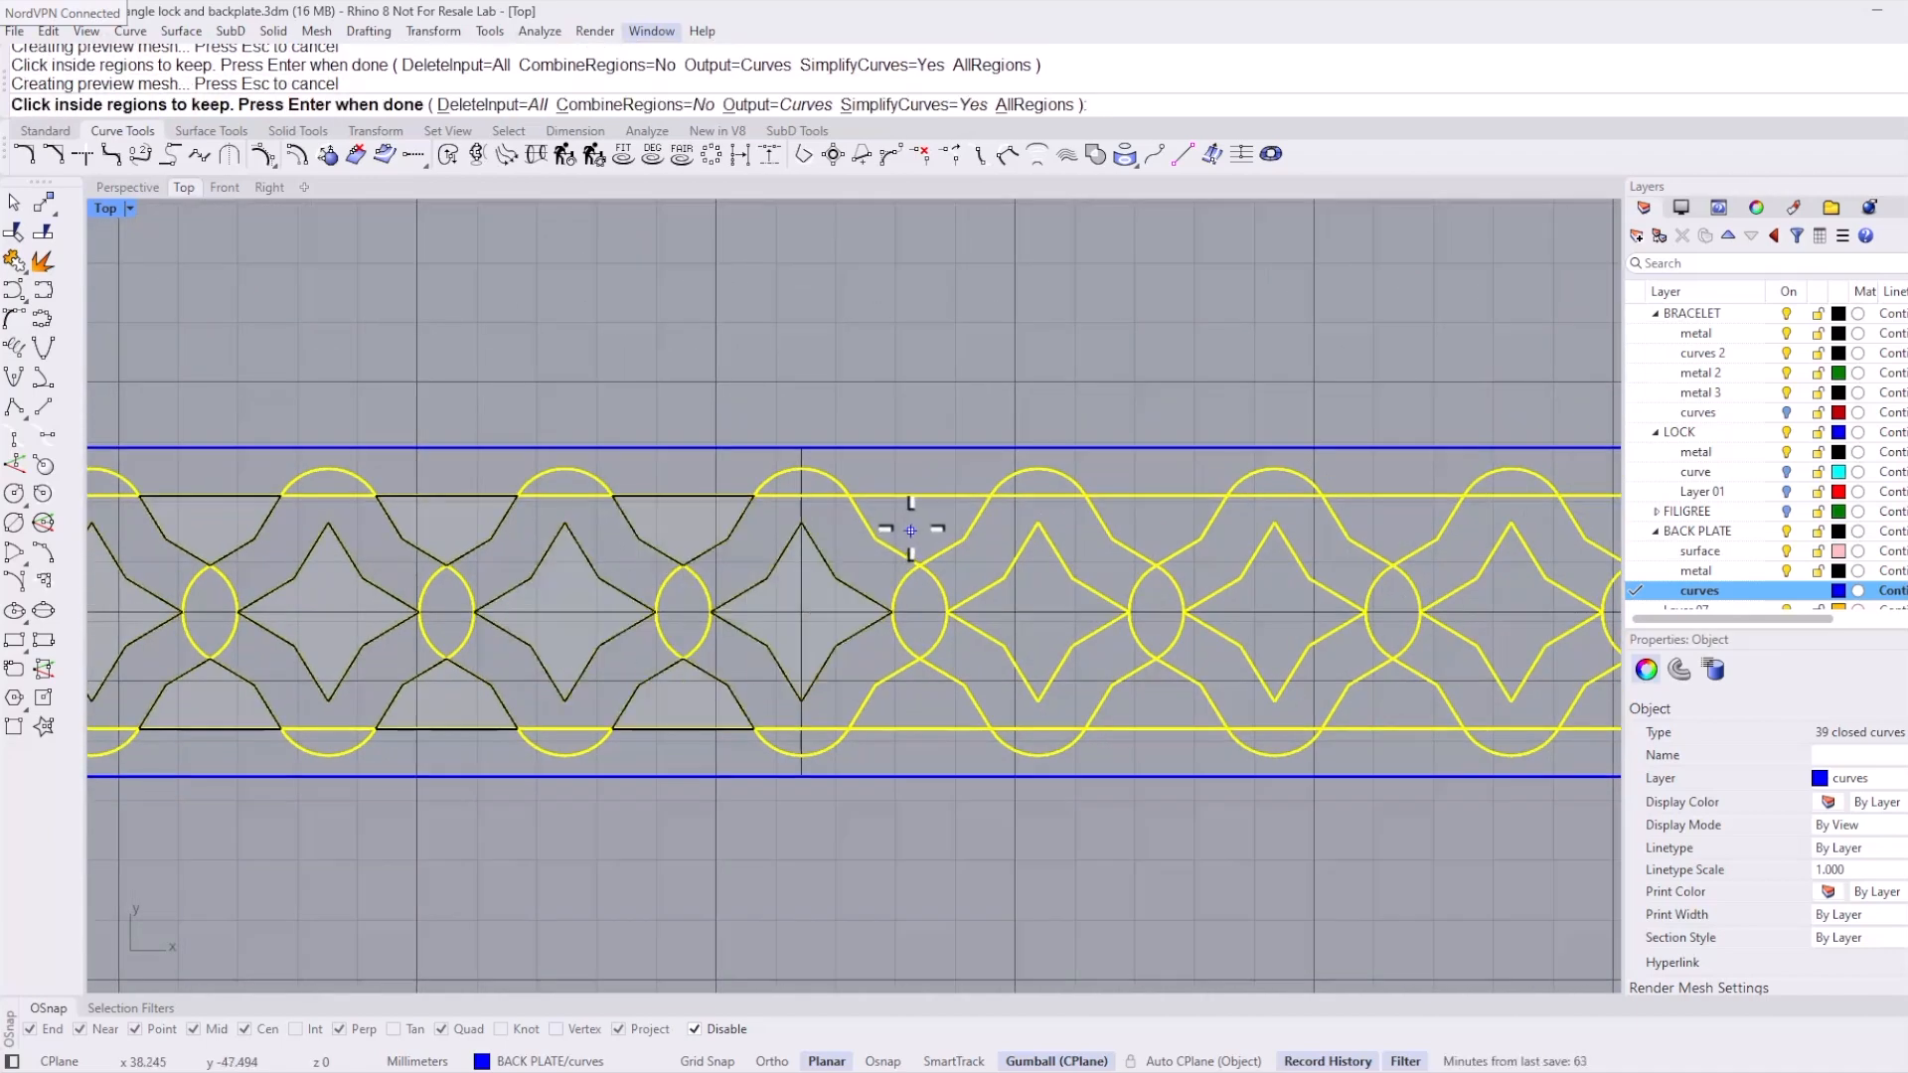
click(904, 524)
click(926, 694)
click(1053, 621)
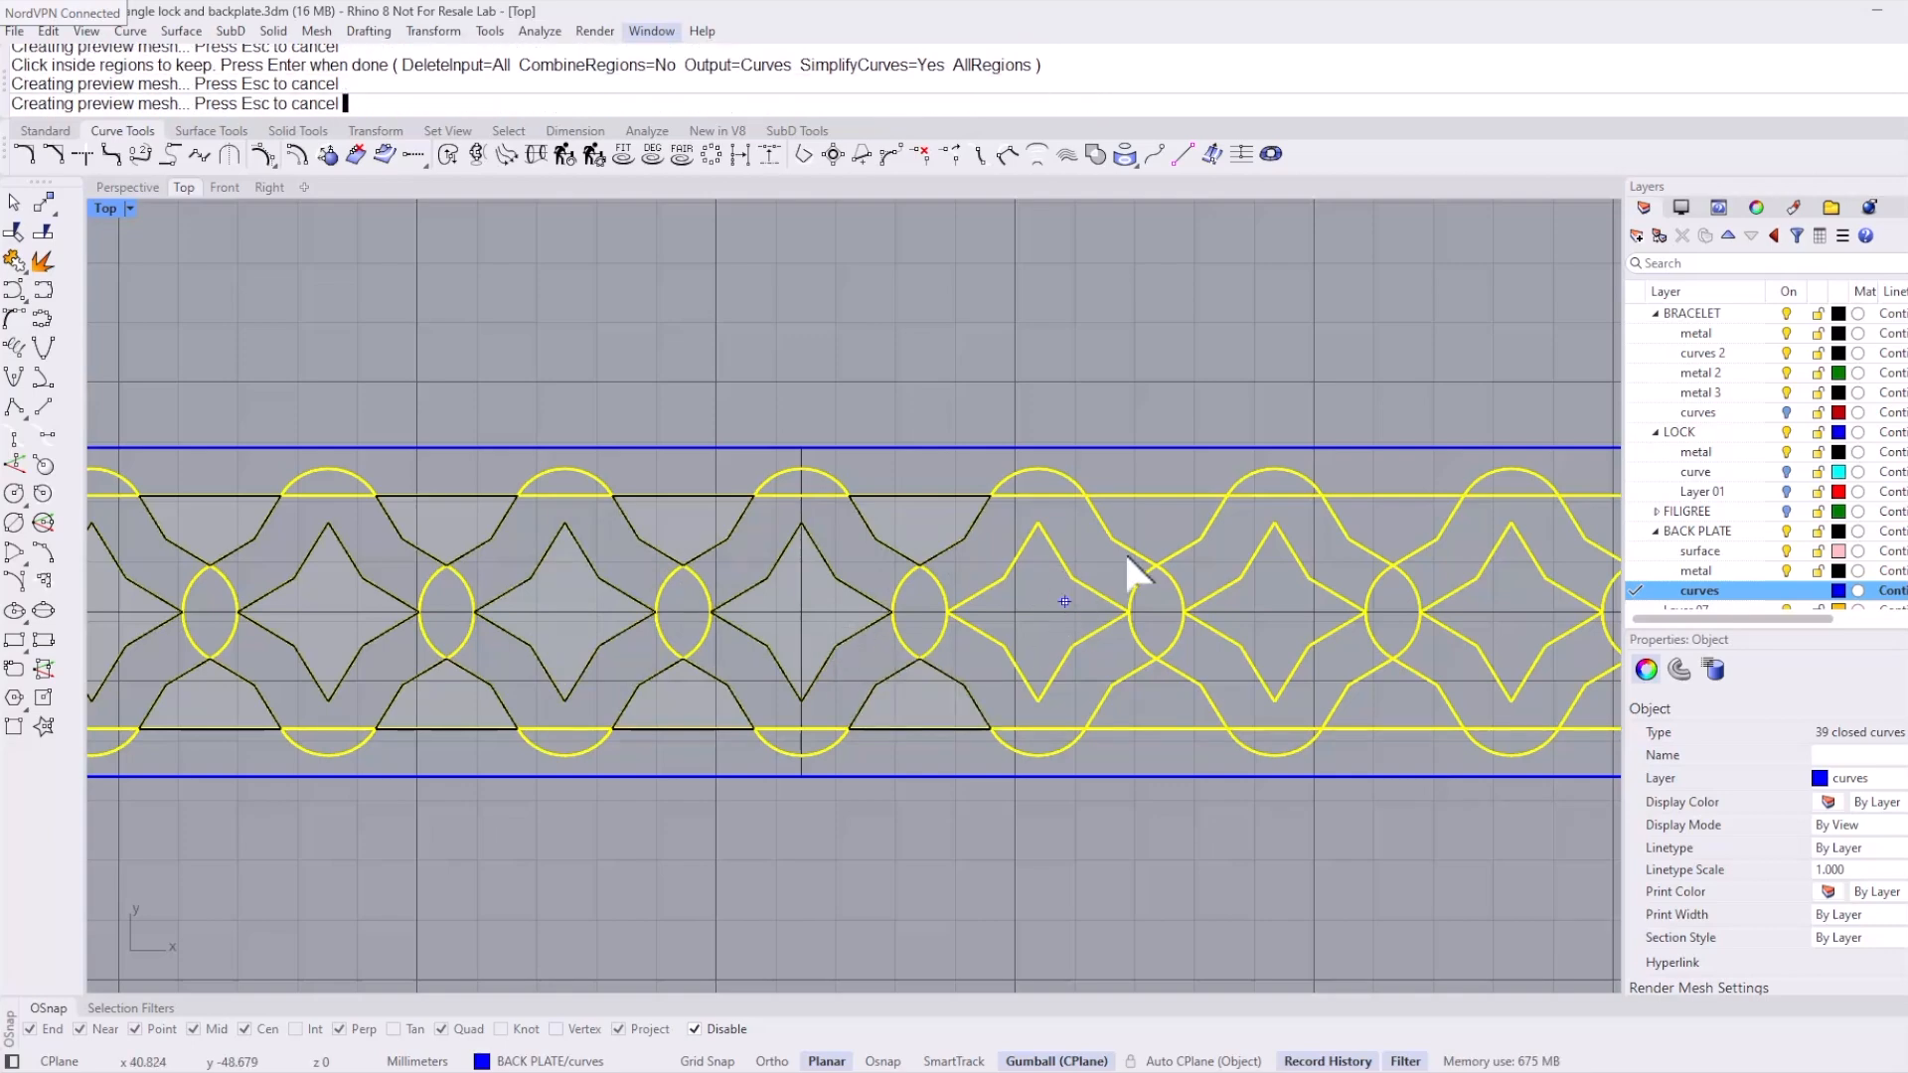
click(1156, 539)
click(1150, 695)
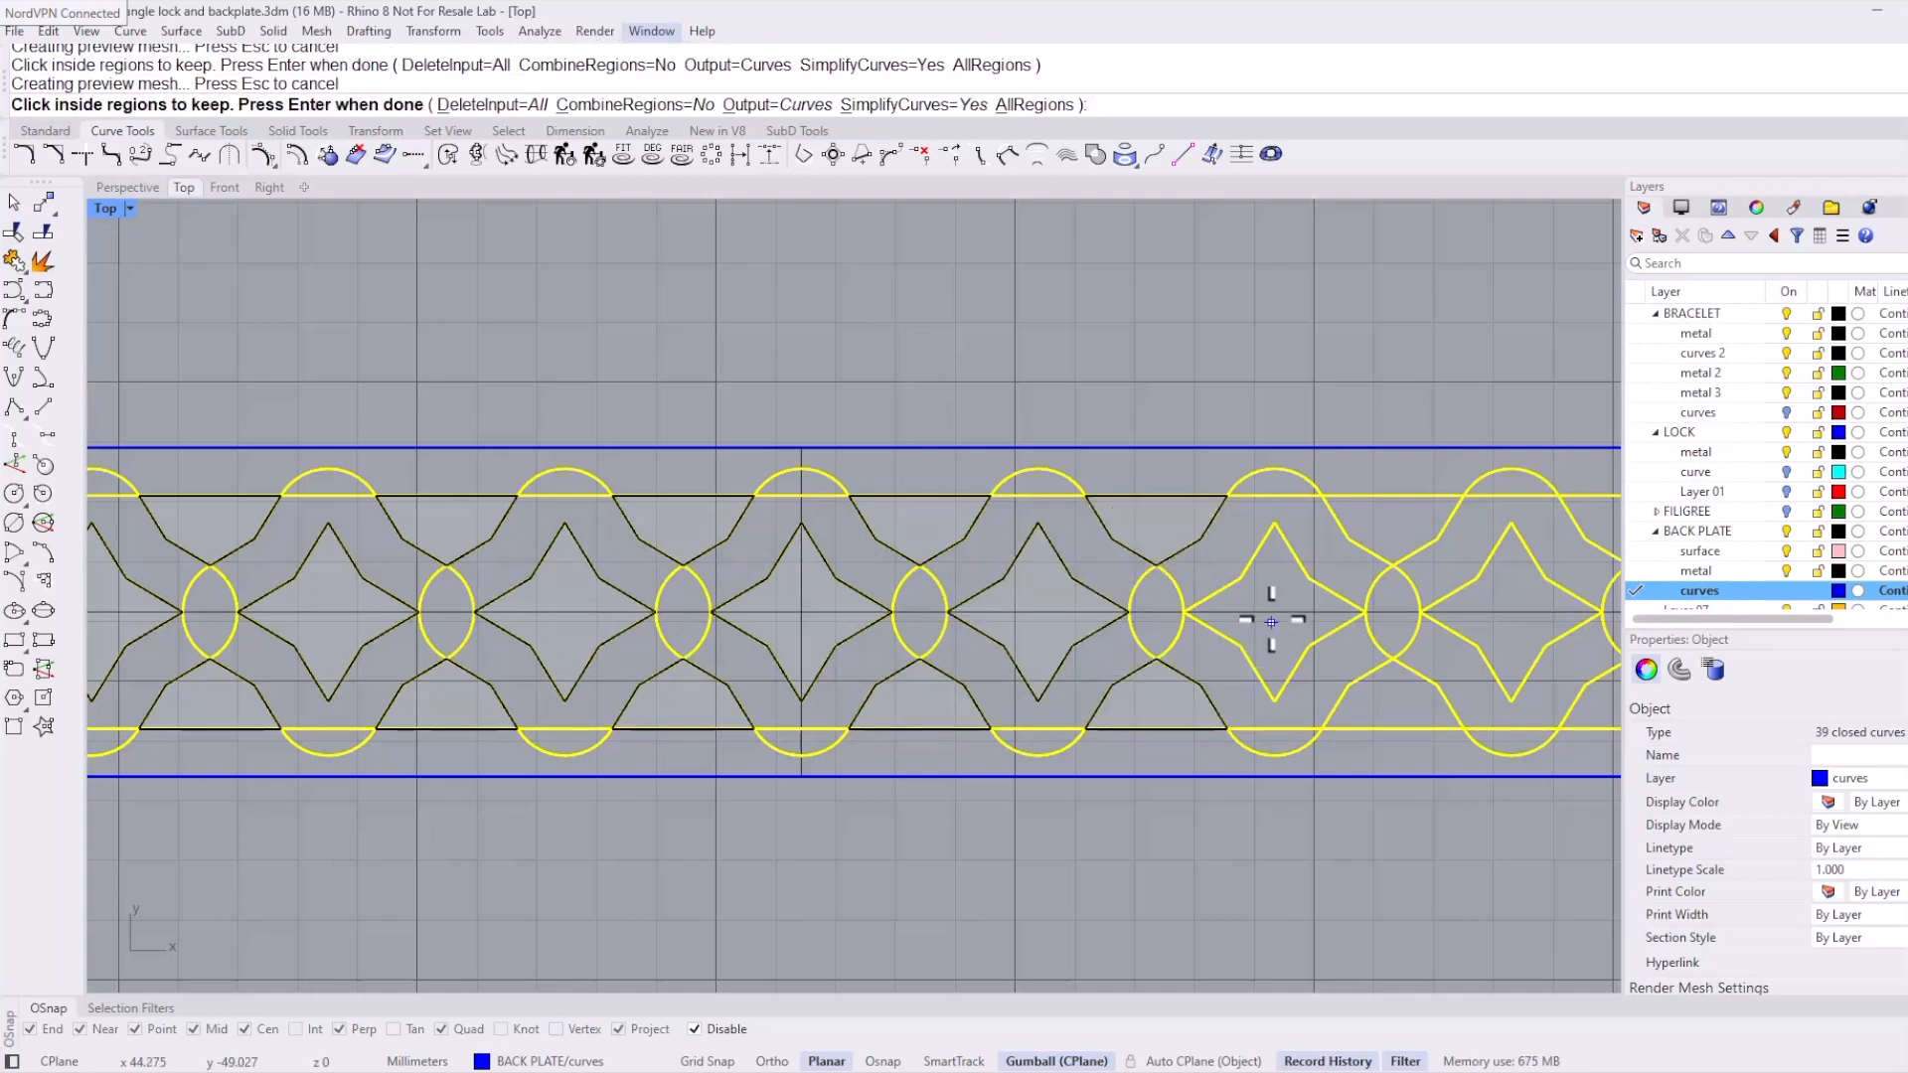
click(1282, 614)
Step: Add the remaining stars, trapezoid pairs and the half star at the strip's far end to the kept regions, and finish Curve Boolean
right_drag(1329, 603, 945, 647)
click(996, 576)
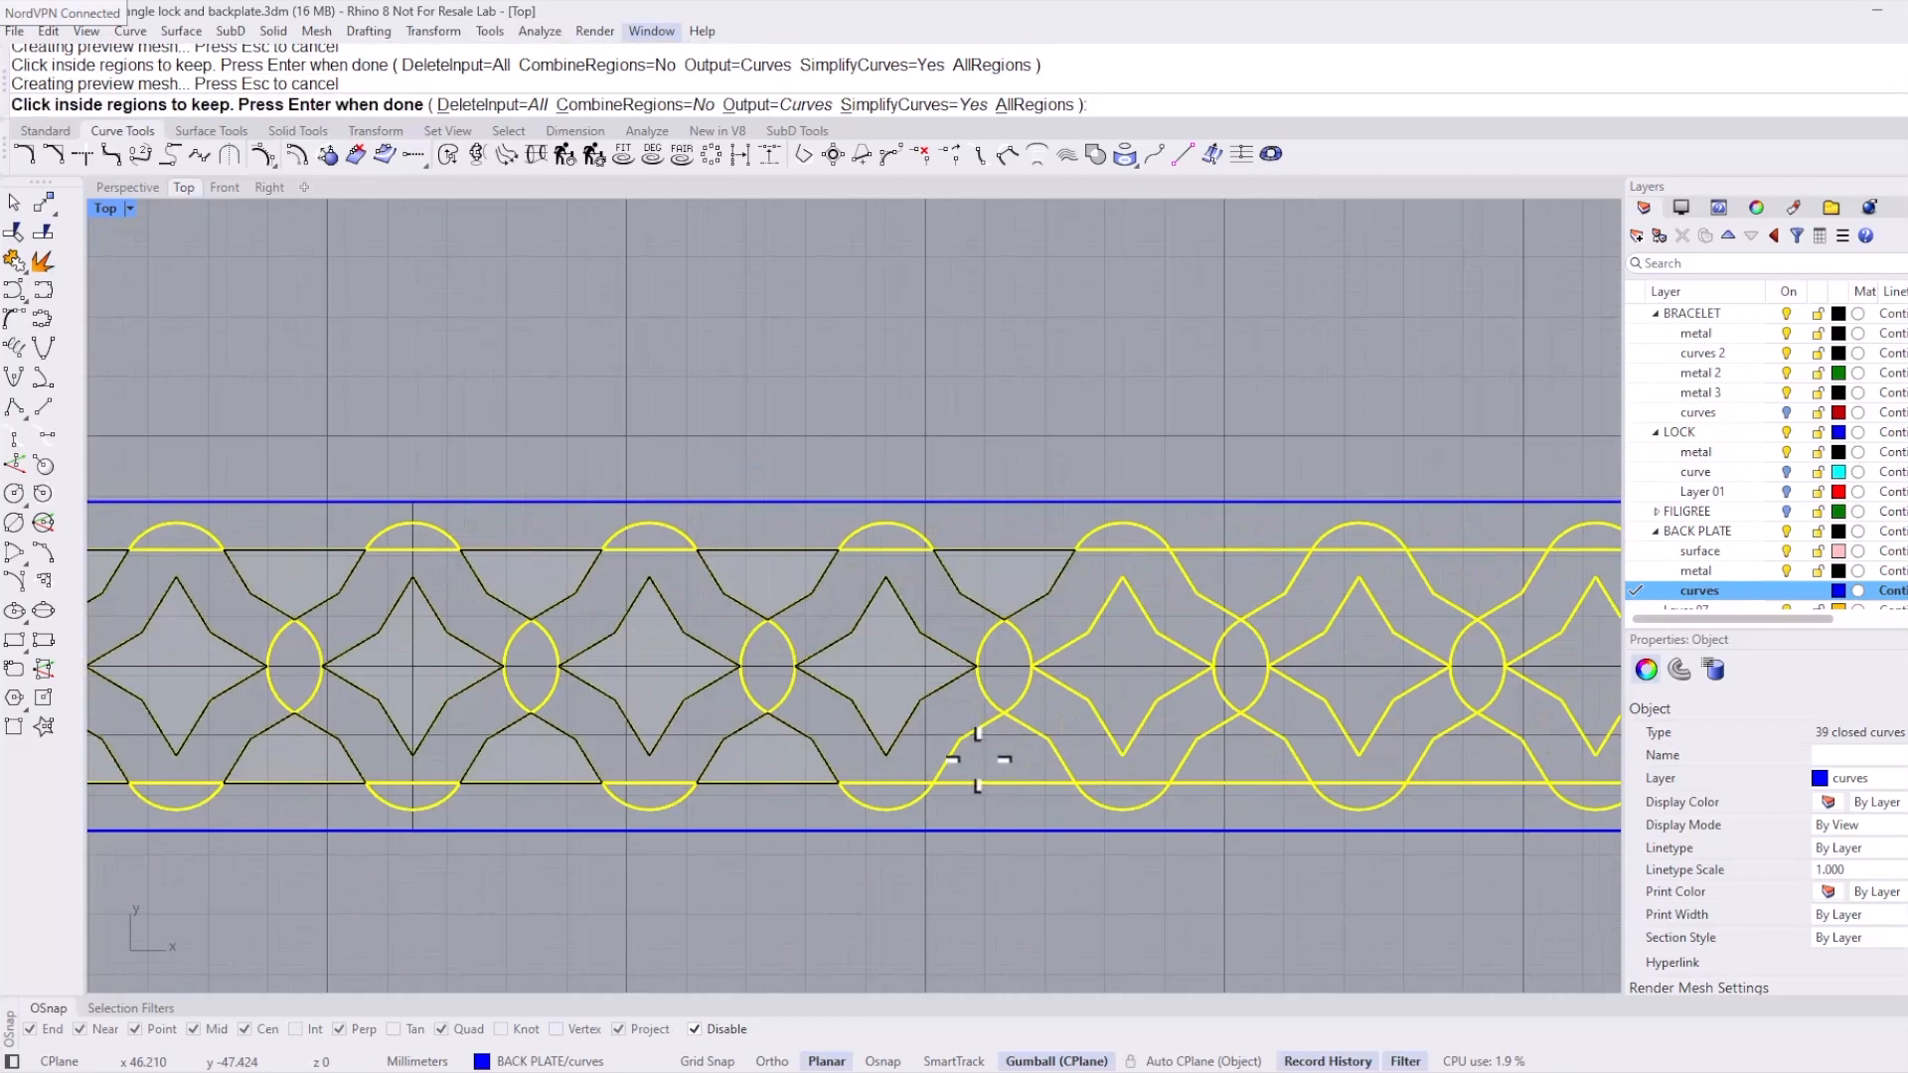
click(1116, 715)
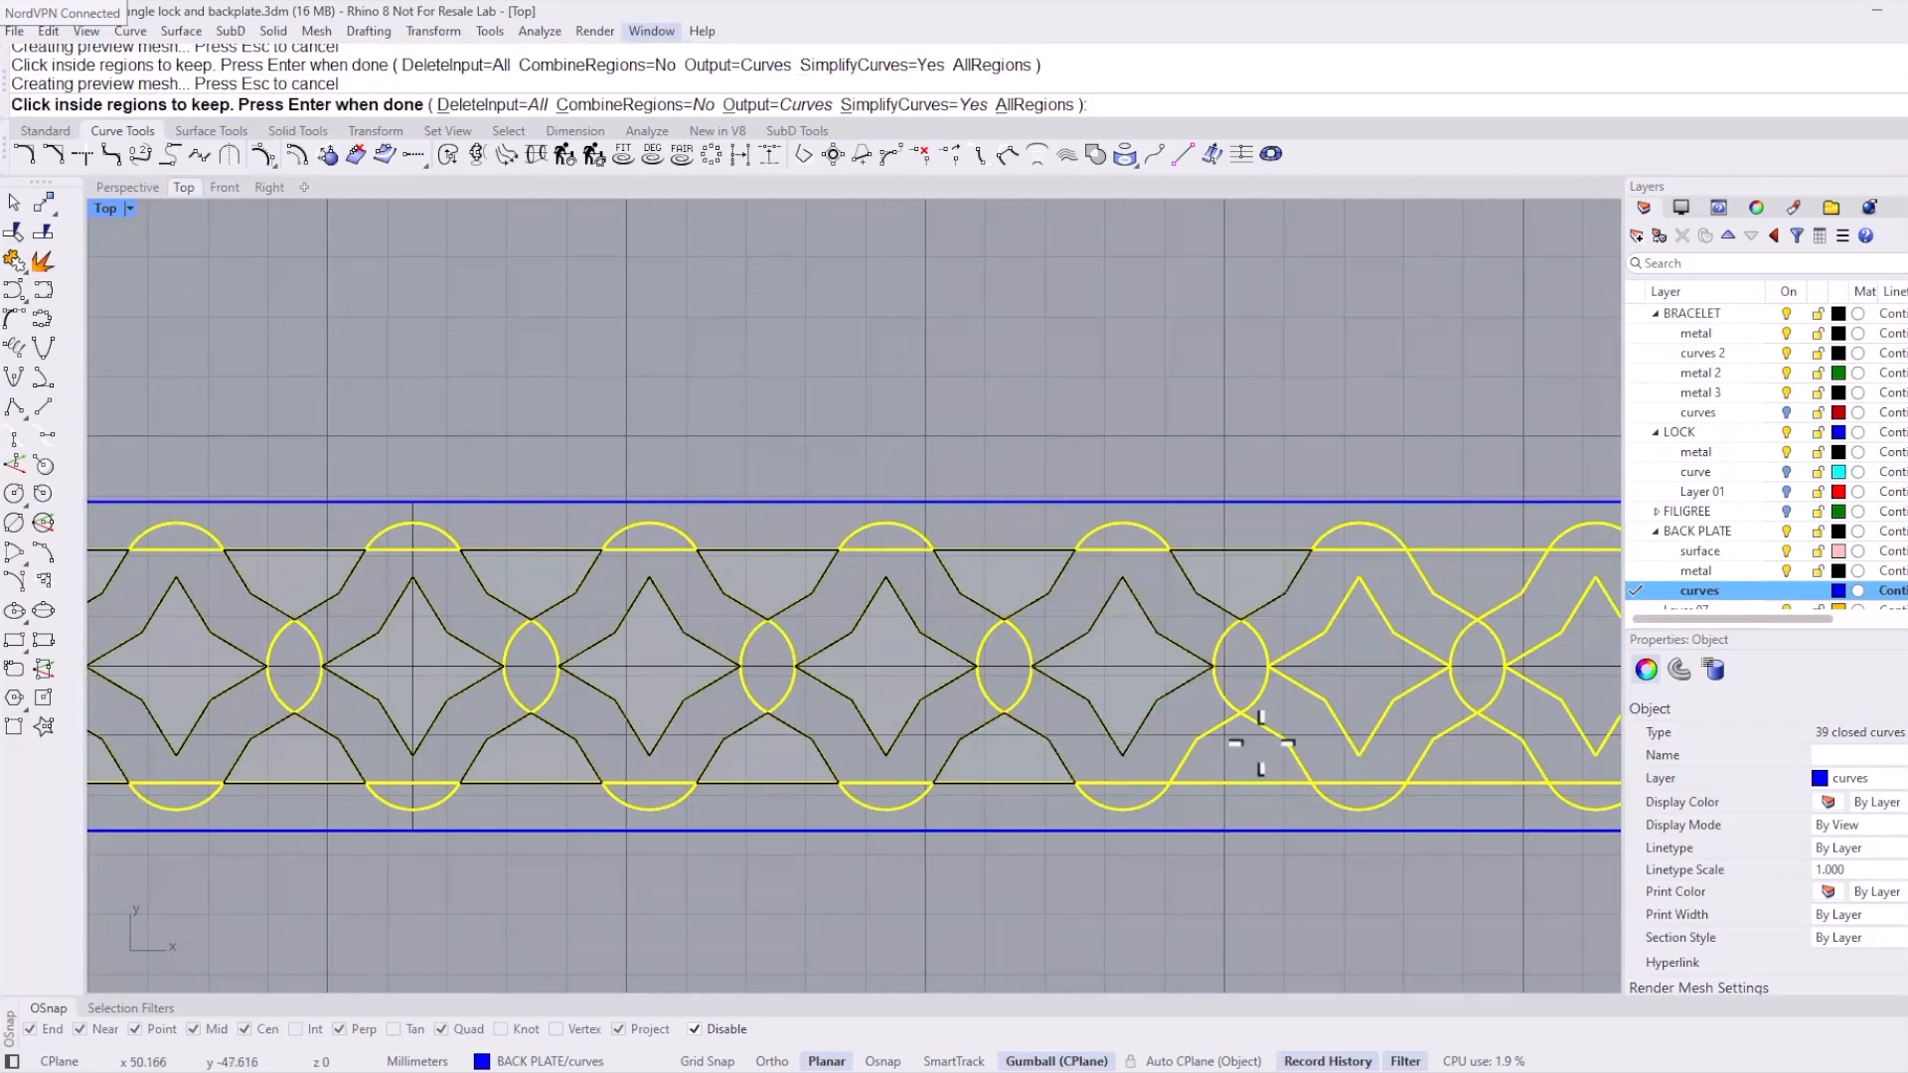
click(1256, 570)
click(1252, 730)
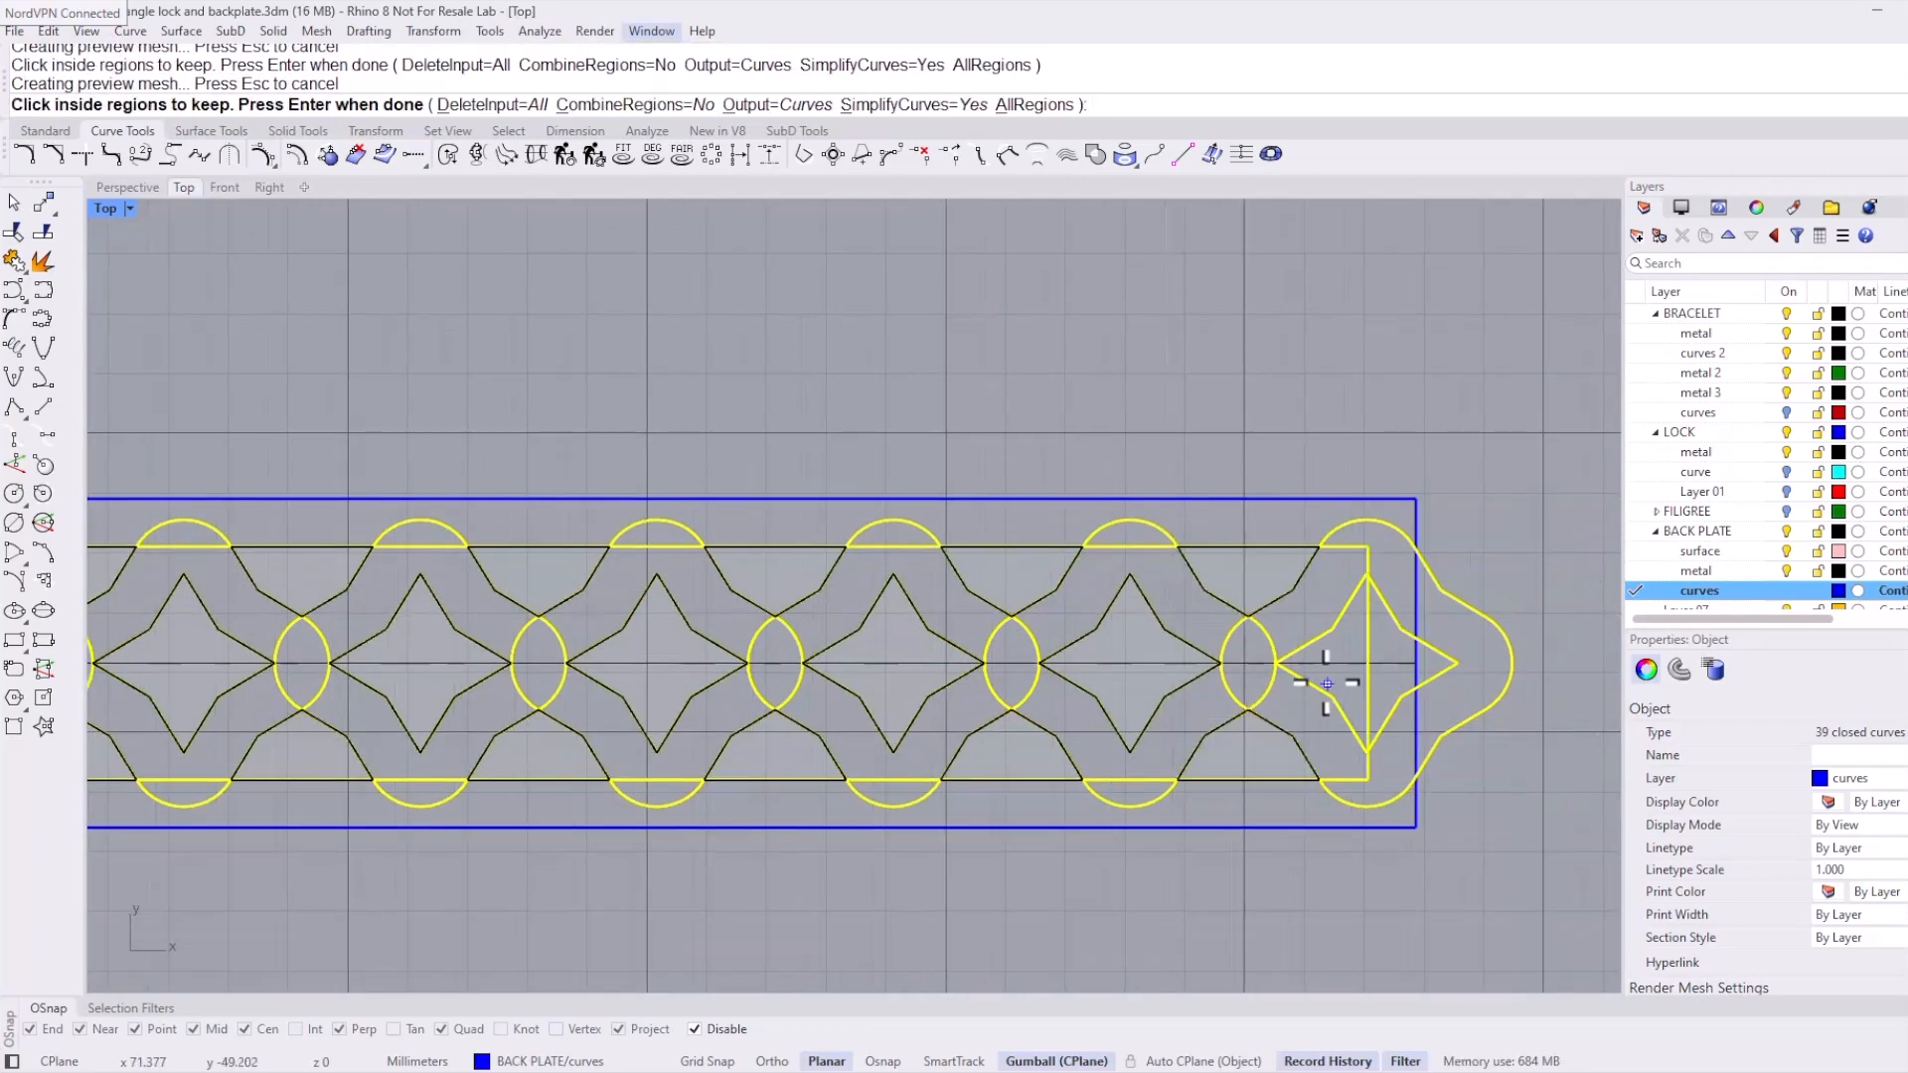
click(1339, 676)
scroll(1338, 646, down, 3)
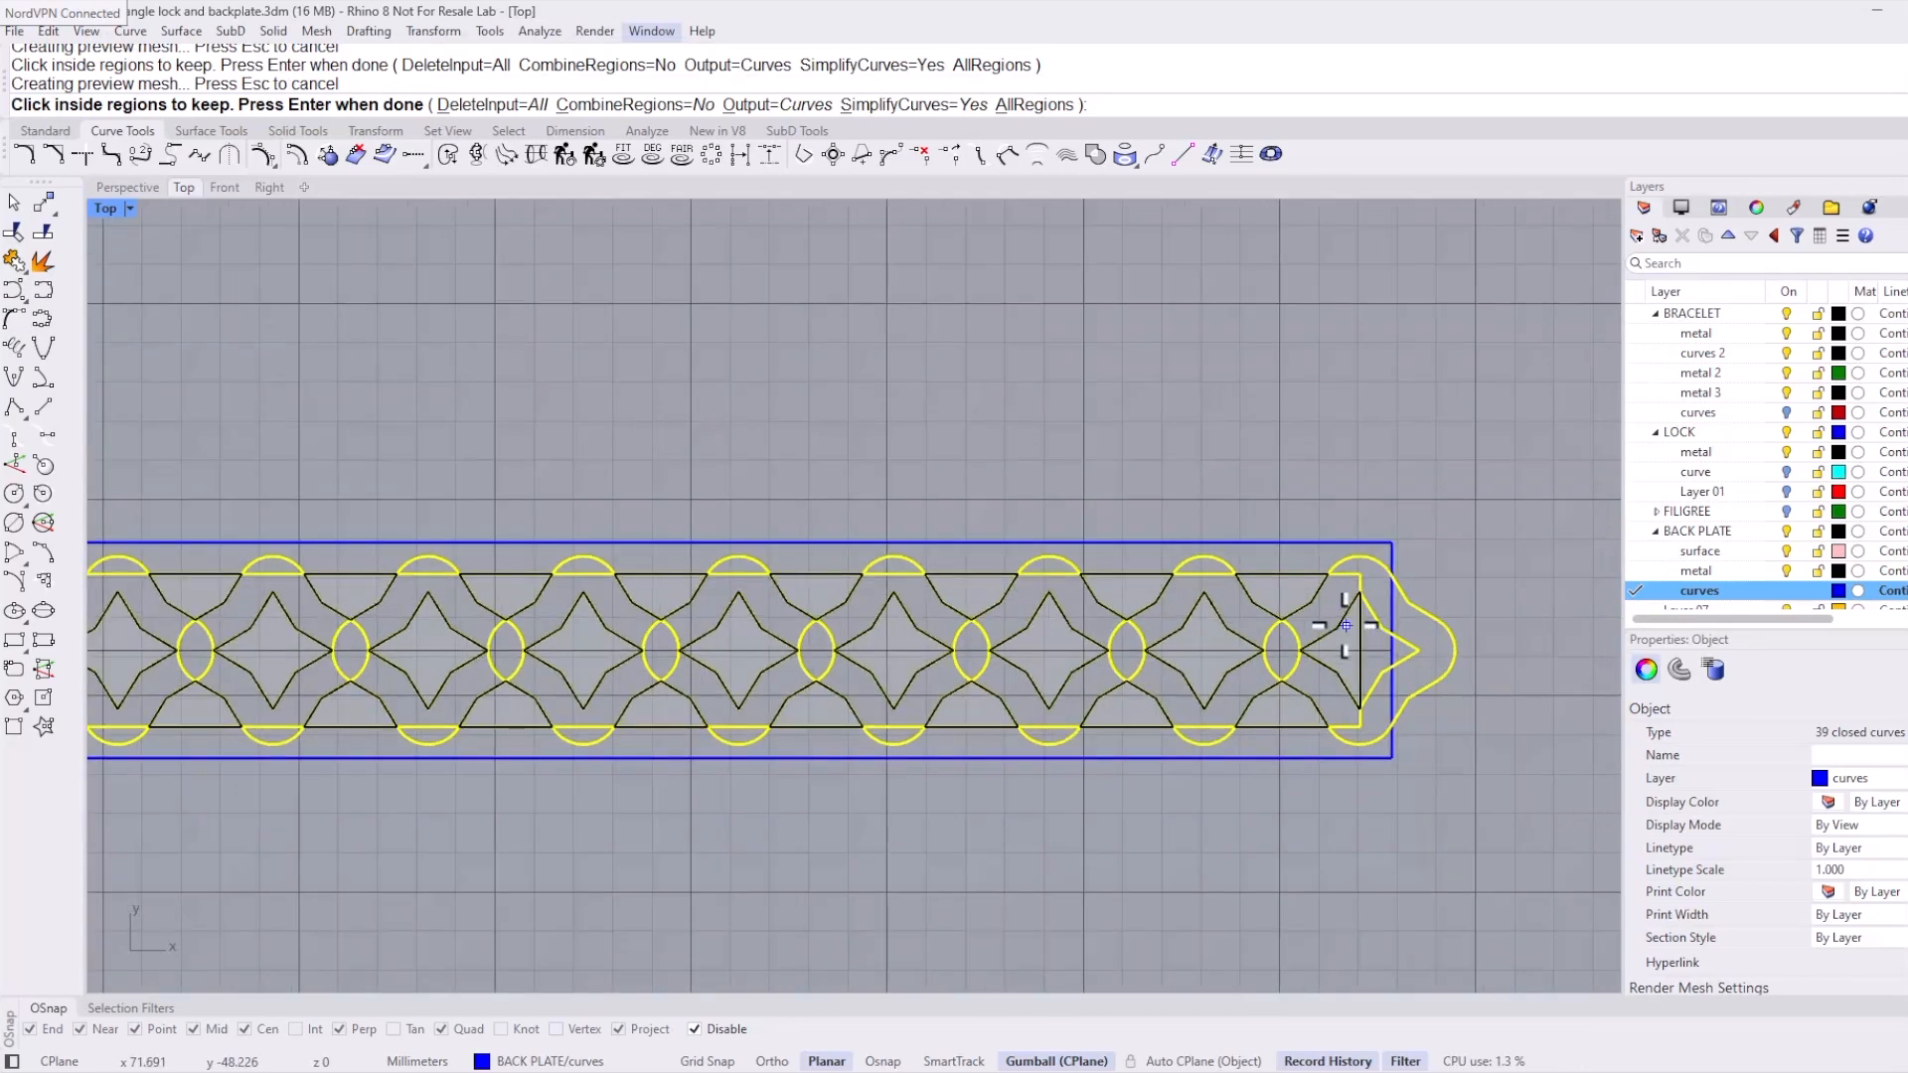
key(Return)
click(1059, 487)
scroll(856, 467, down, 3)
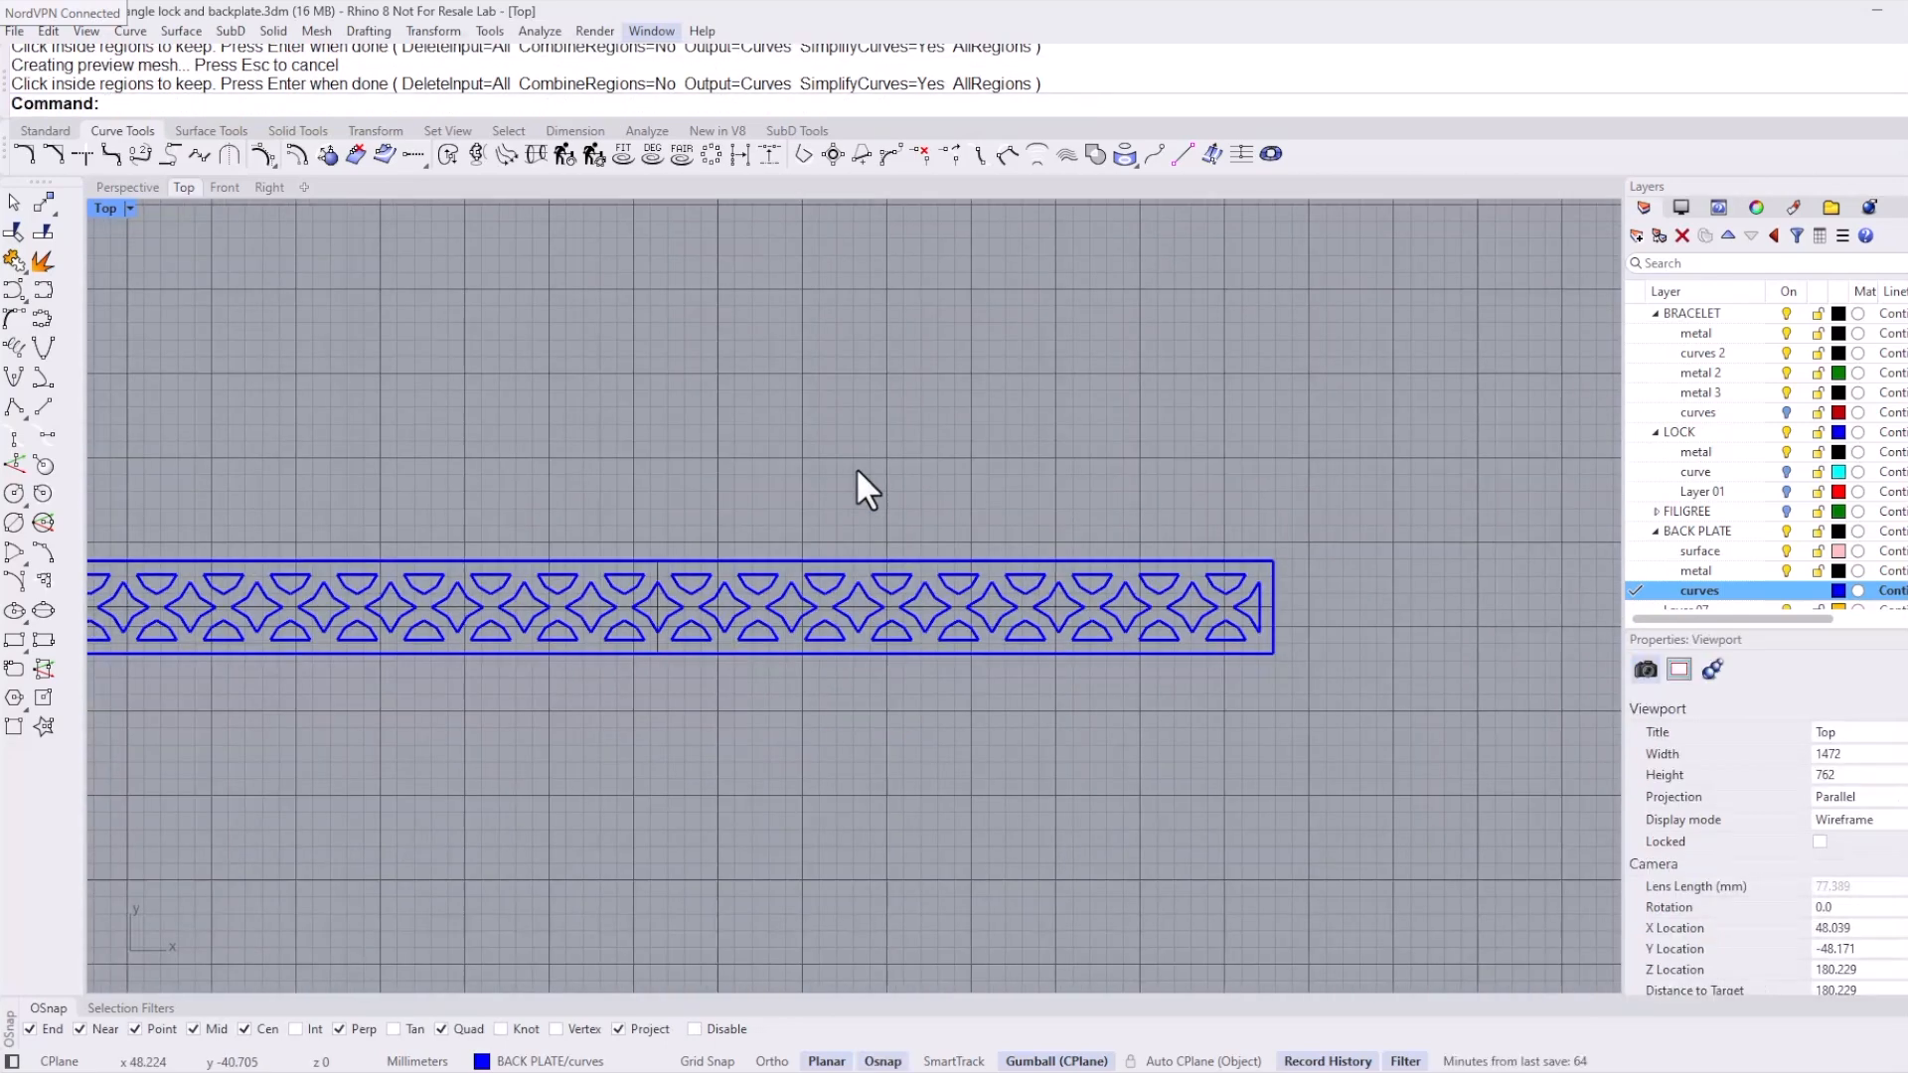
Step: Start Flow Along Surface with all star and trapezoid cutout curves on the flat strip as the objects, leaving out the border
right_drag(780, 441, 1185, 402)
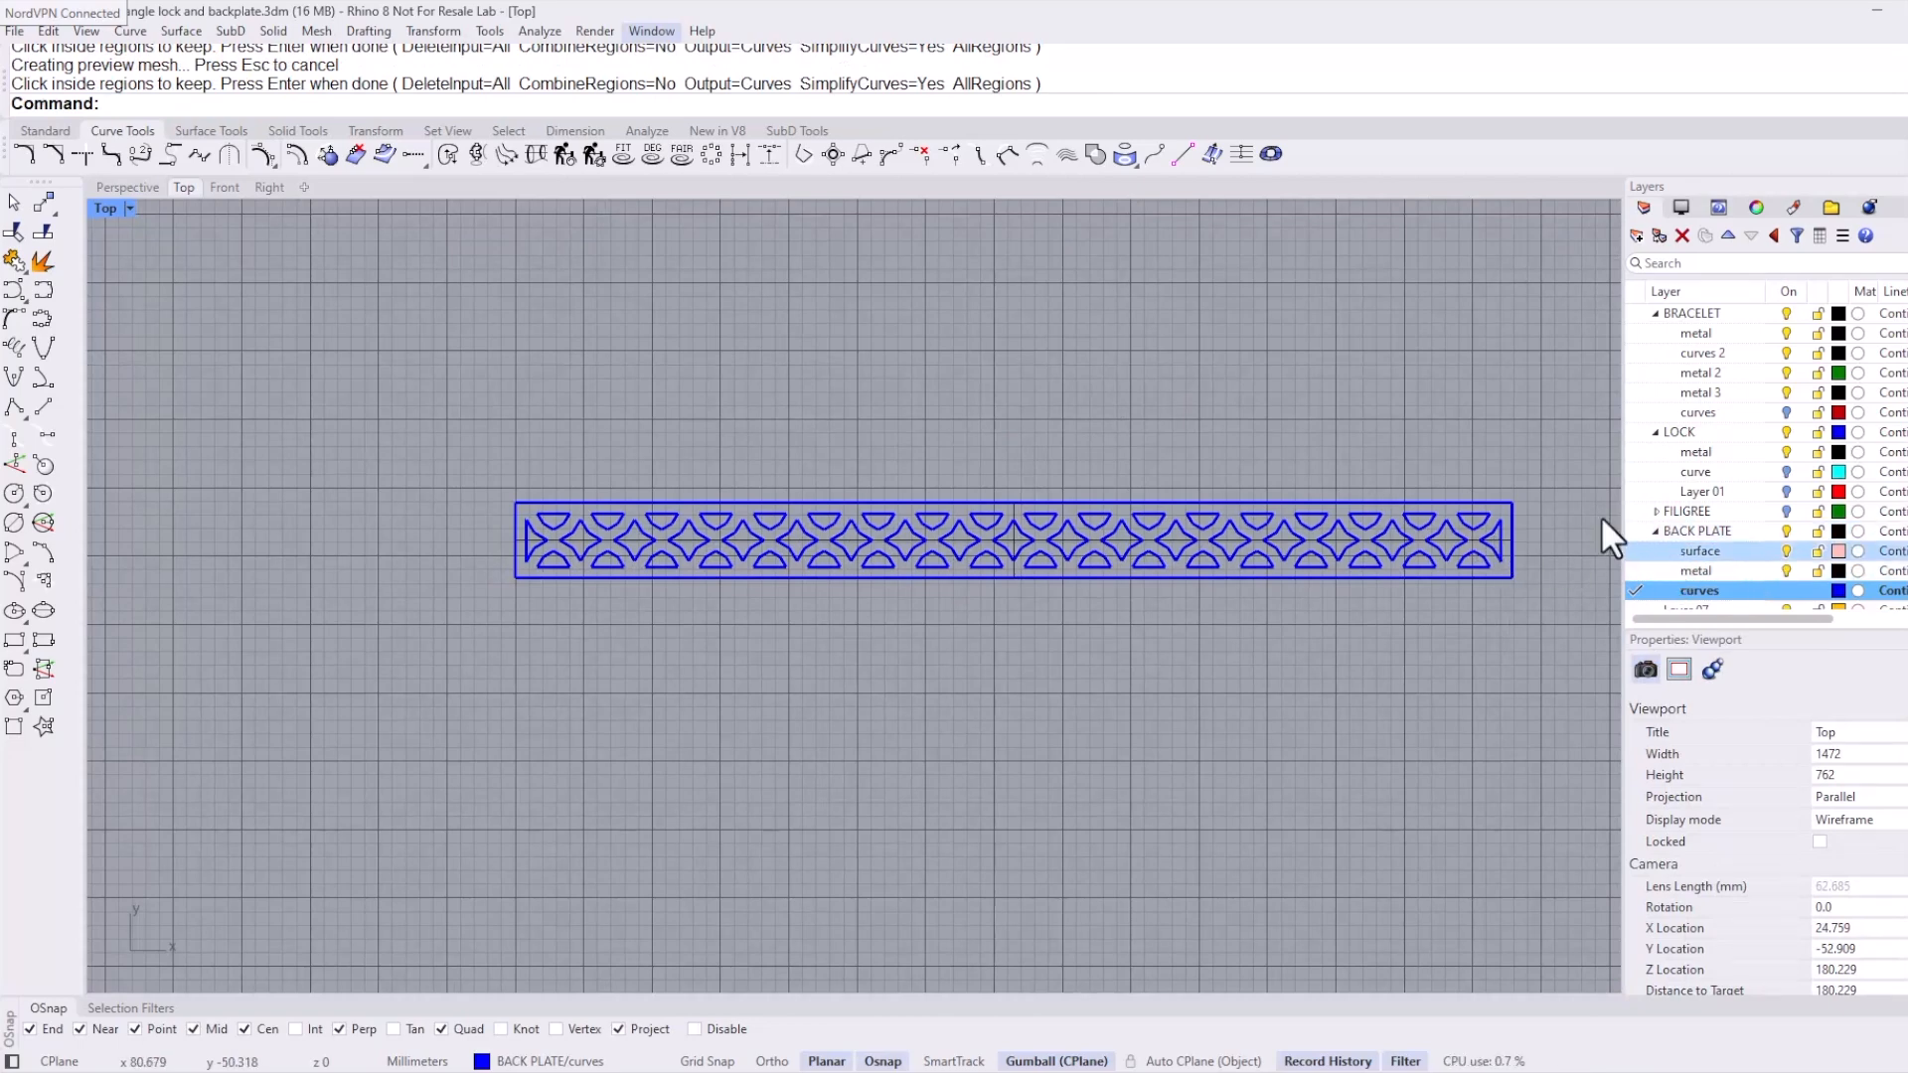
scroll(1195, 556, down, 2)
key(ctrl+F4)
scroll(652, 730, down, 6)
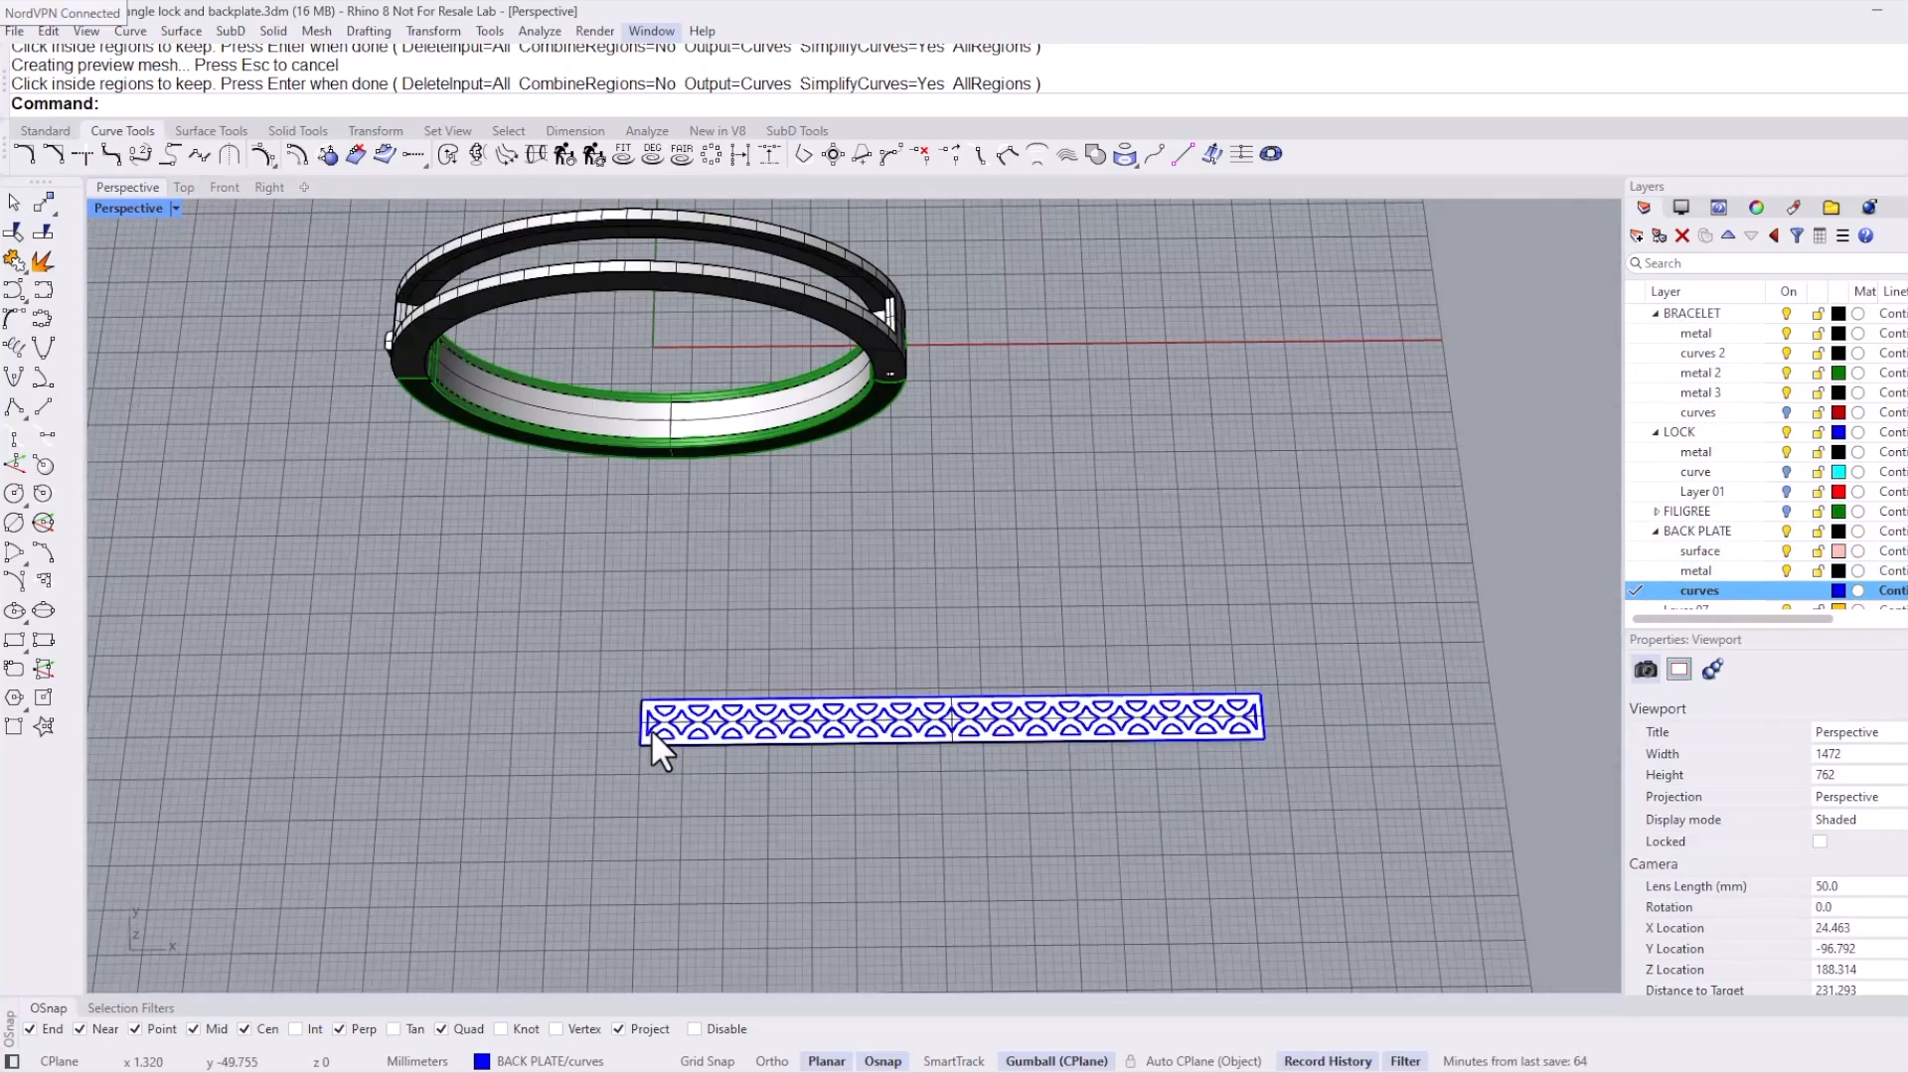
right_drag(620, 642, 618, 594)
scroll(651, 684, up, 2)
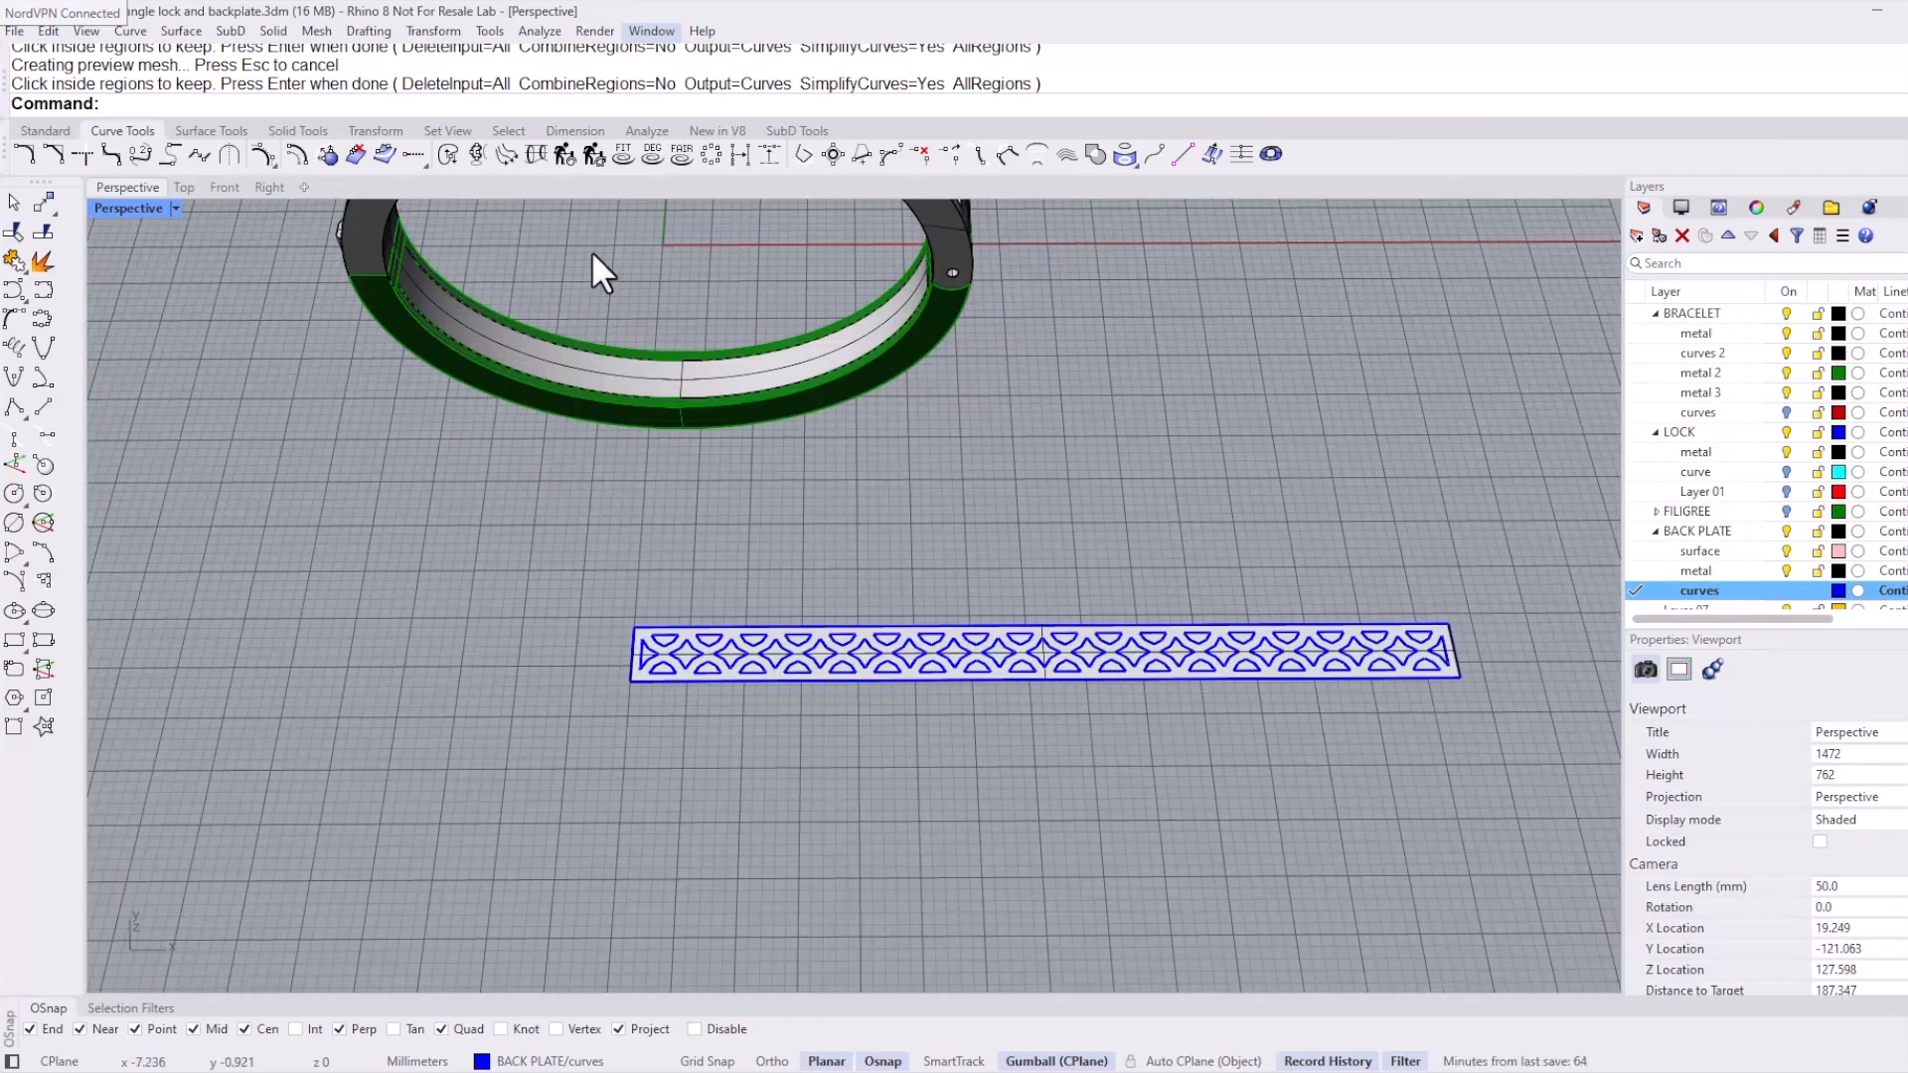
click(364, 133)
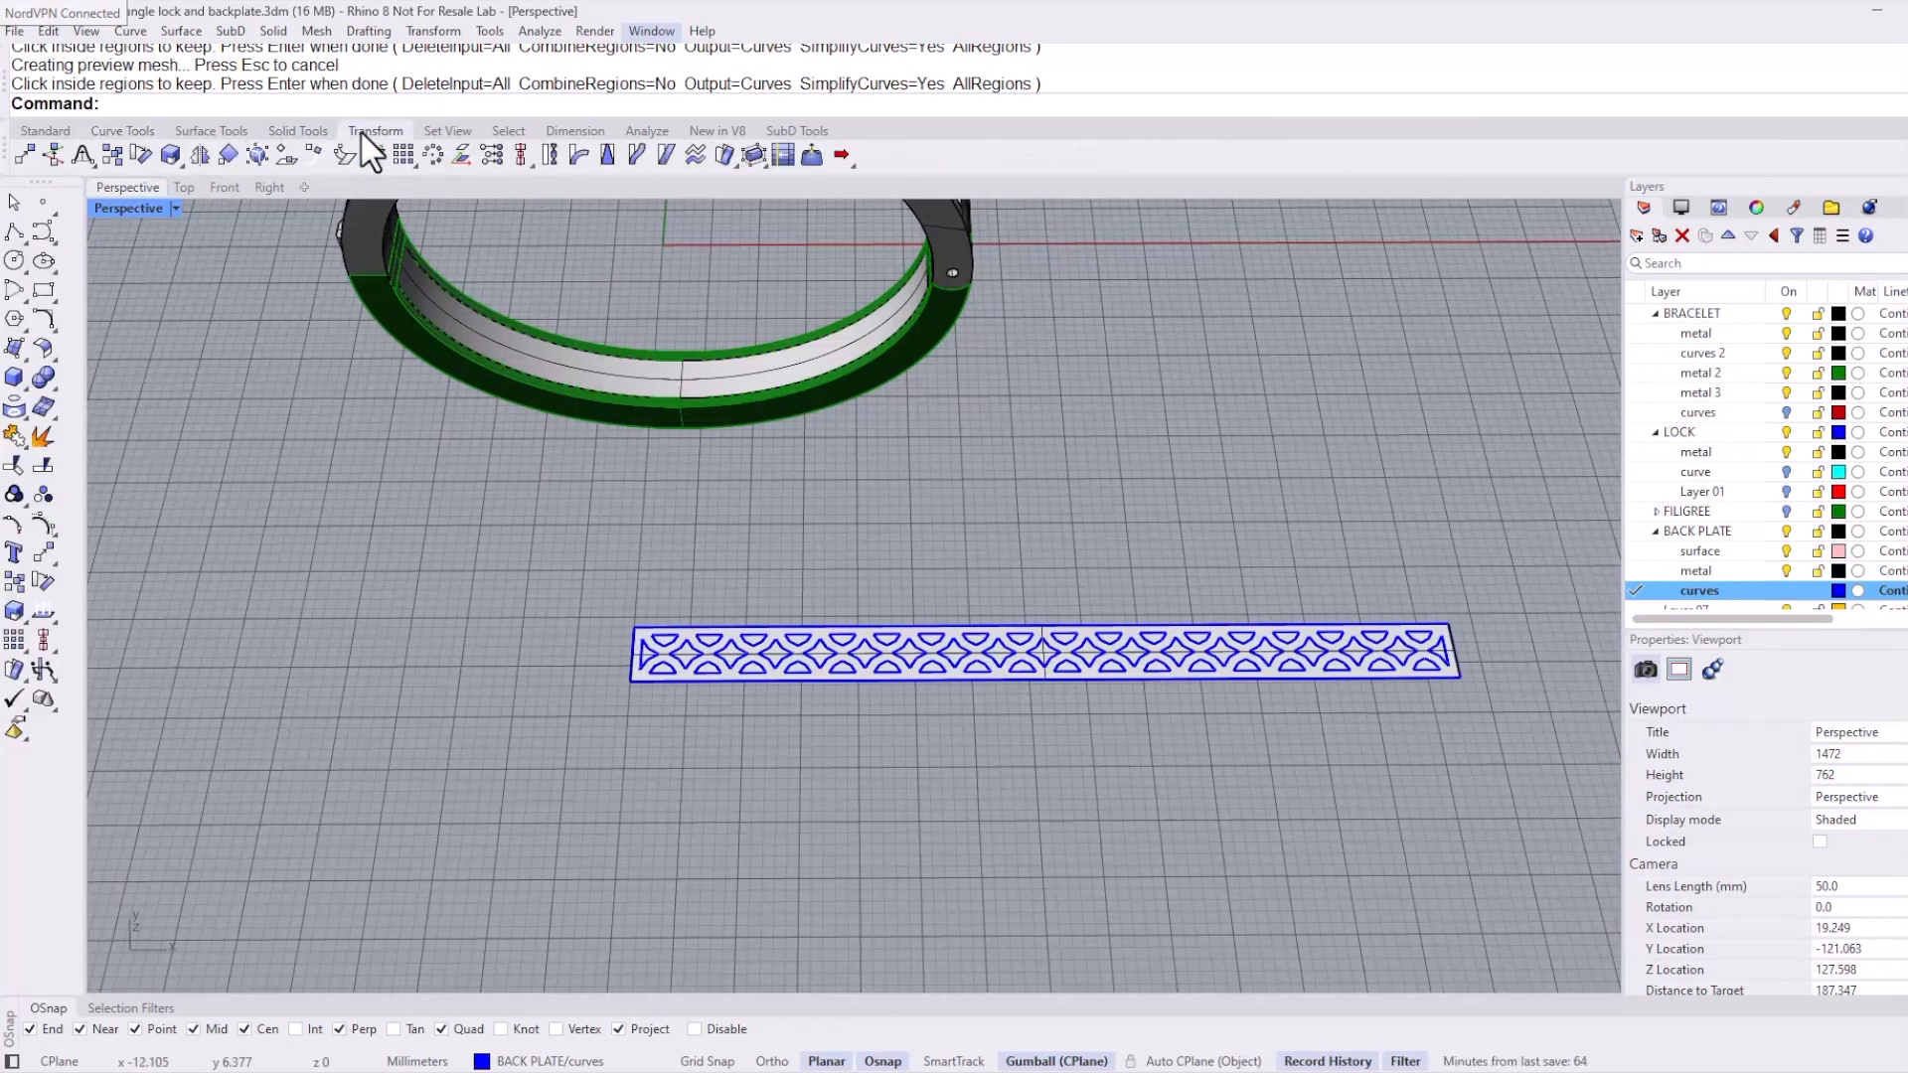
click(723, 156)
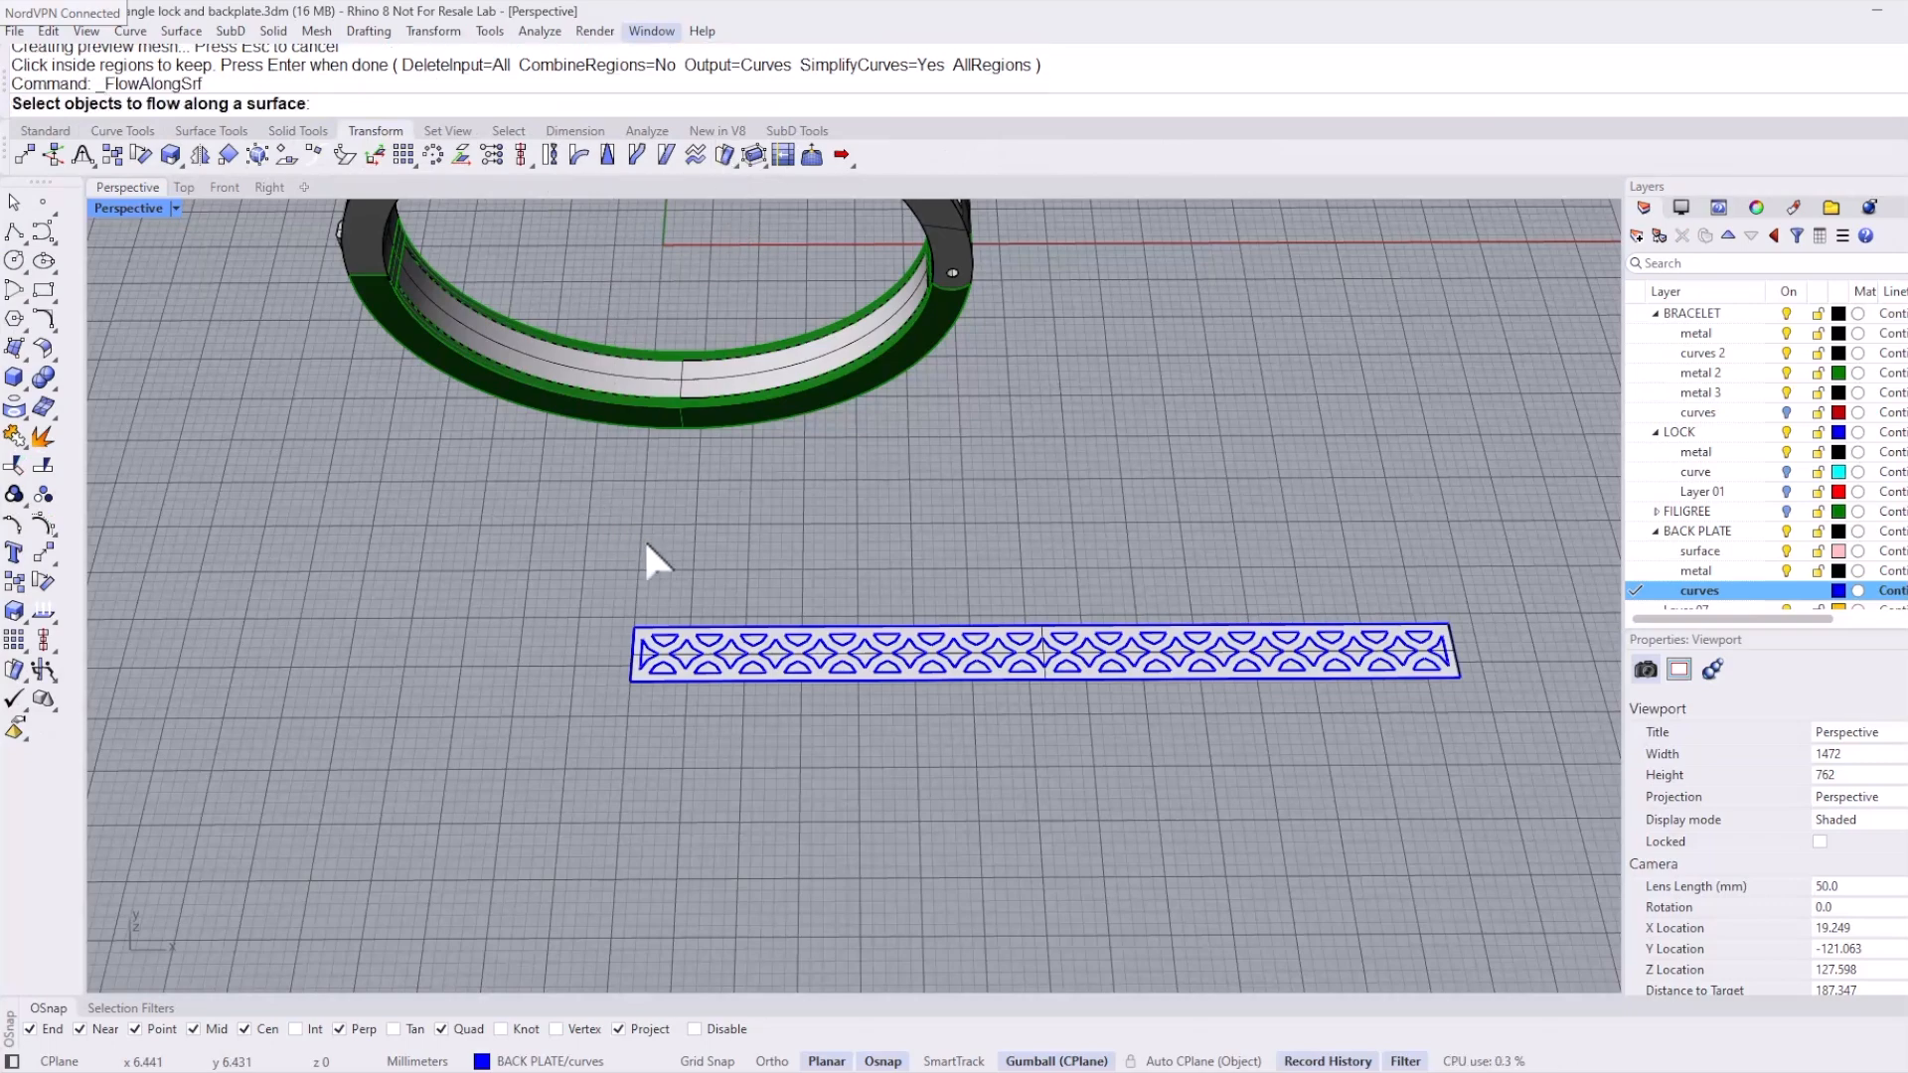
drag(616, 599, 1023, 839)
drag(964, 562, 1422, 810)
drag(1326, 532, 1570, 798)
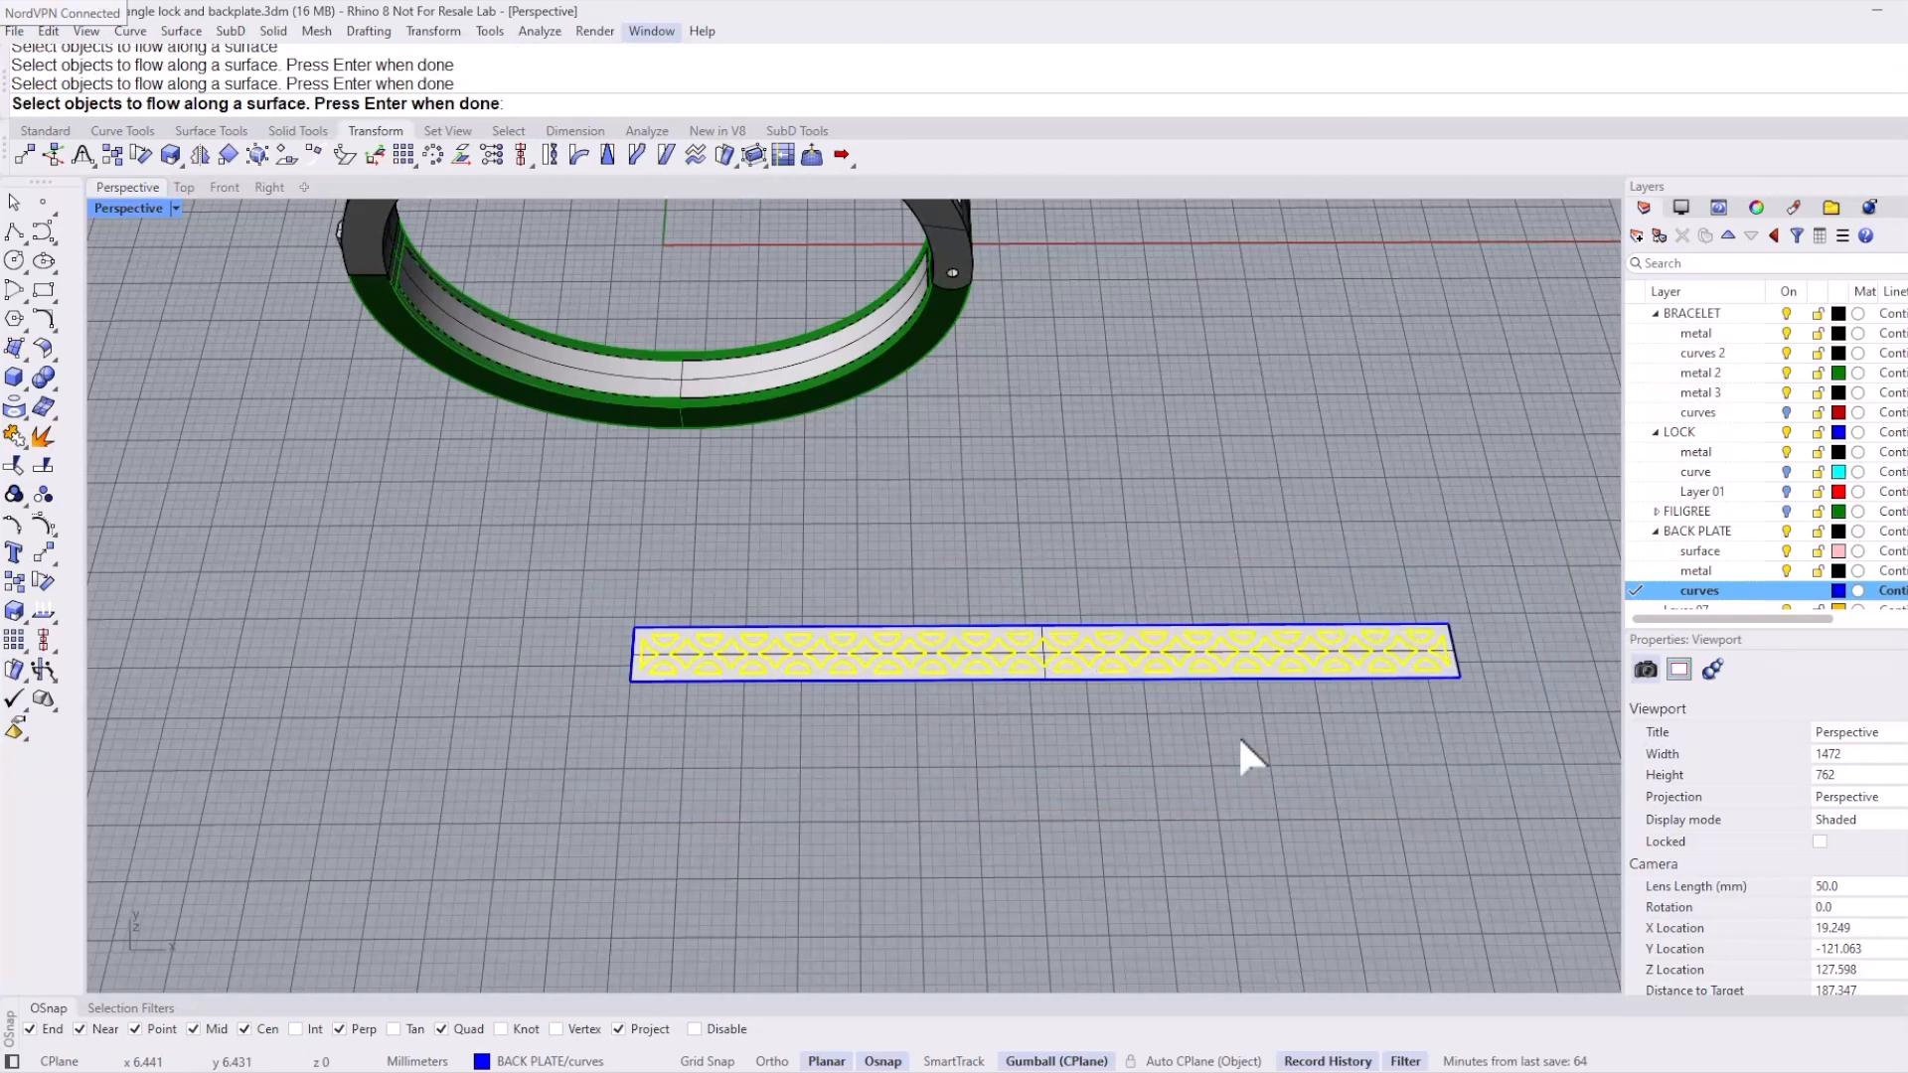
key(Return)
Step: Flow the pattern from the flat strip's near corner at its starting end onto the matching corner of the bracelet's curved inner surface
scroll(736, 735, up, 4)
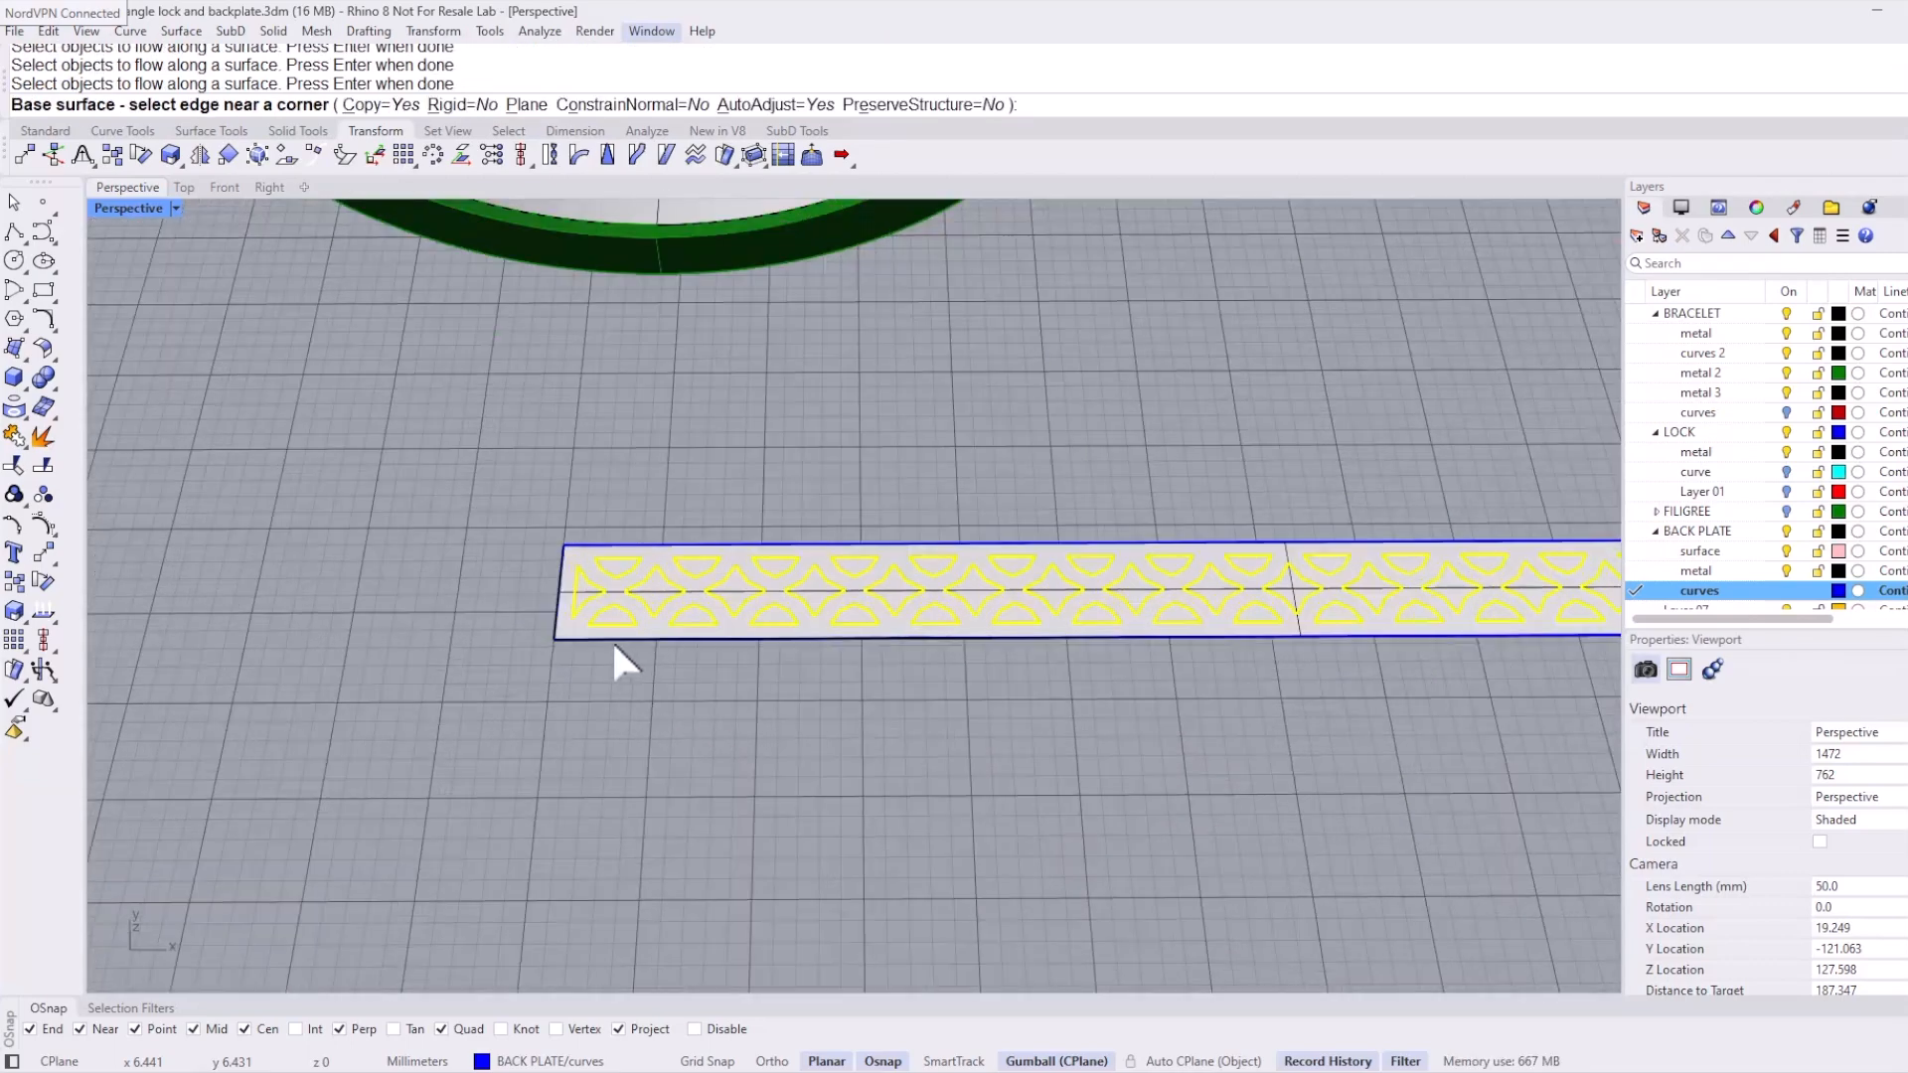
click(562, 636)
scroll(616, 627, down, 5)
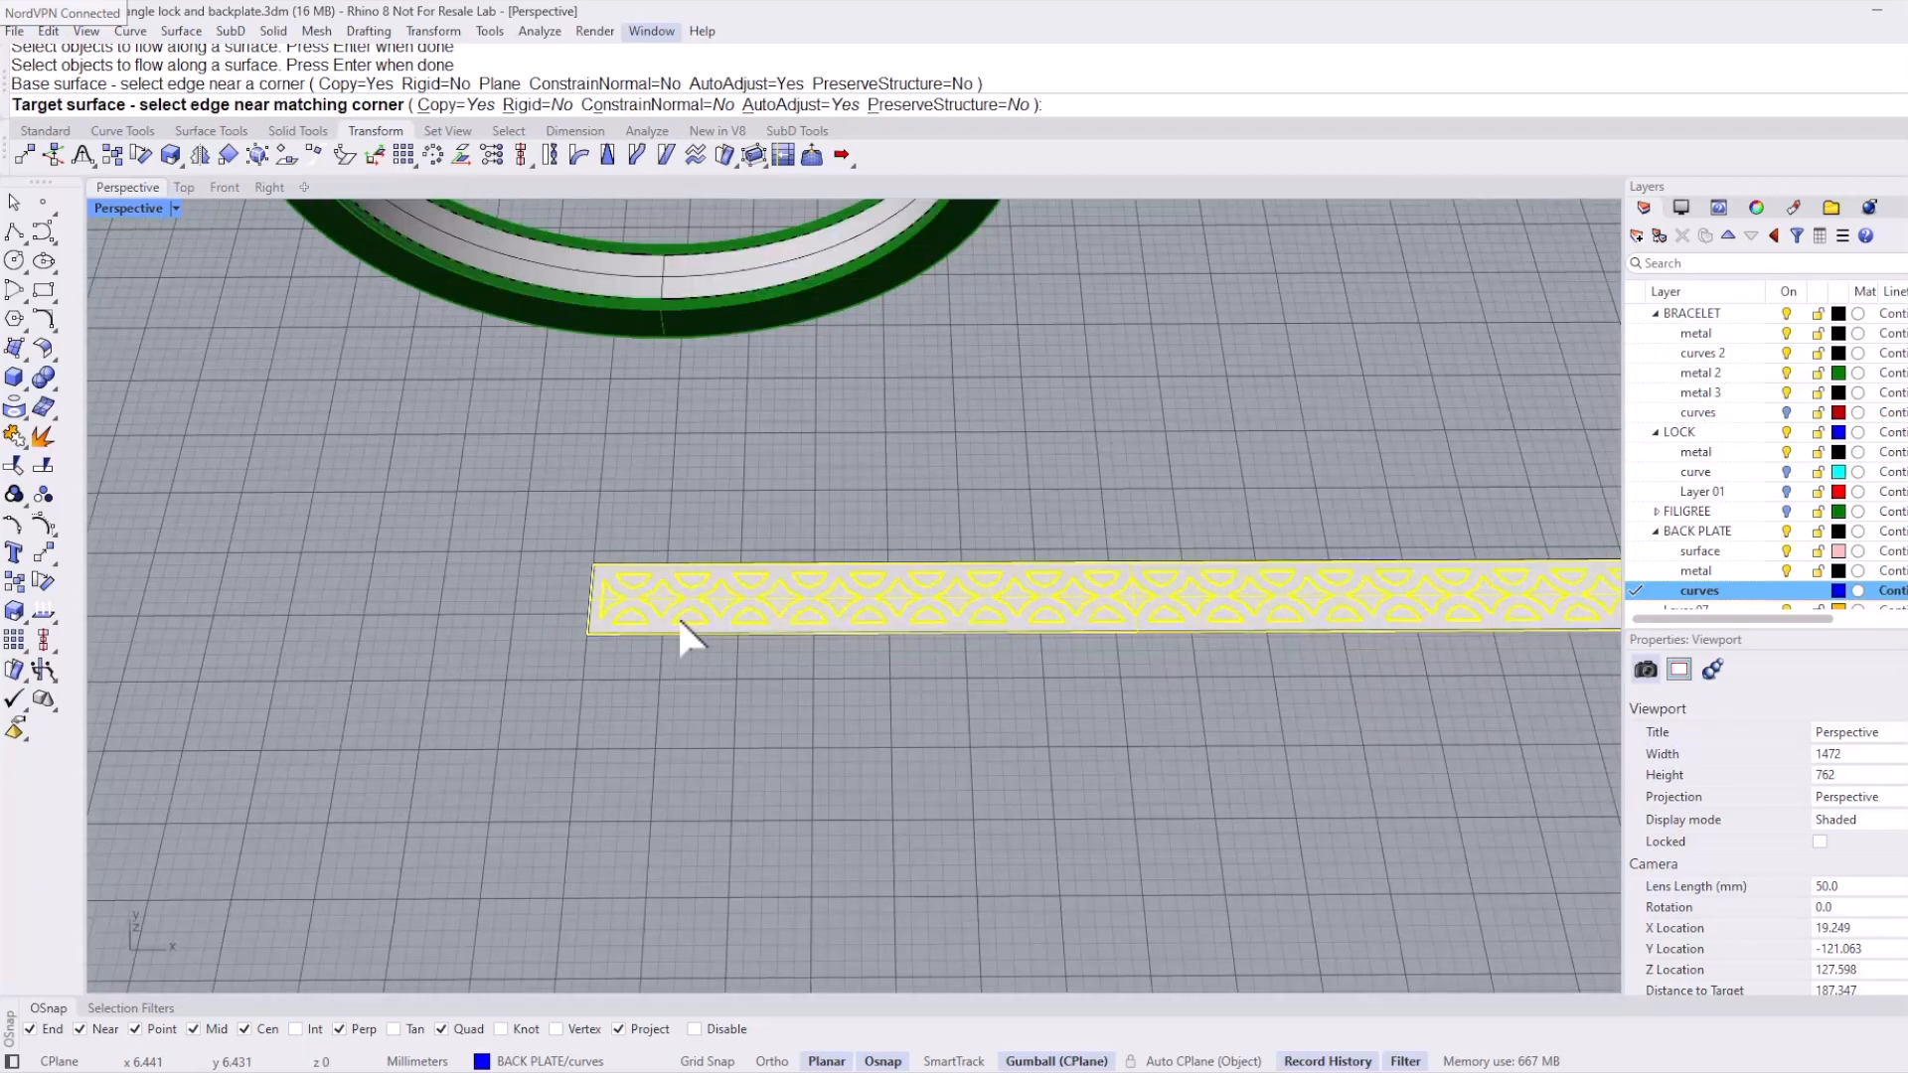
right_drag(437, 382, 716, 319)
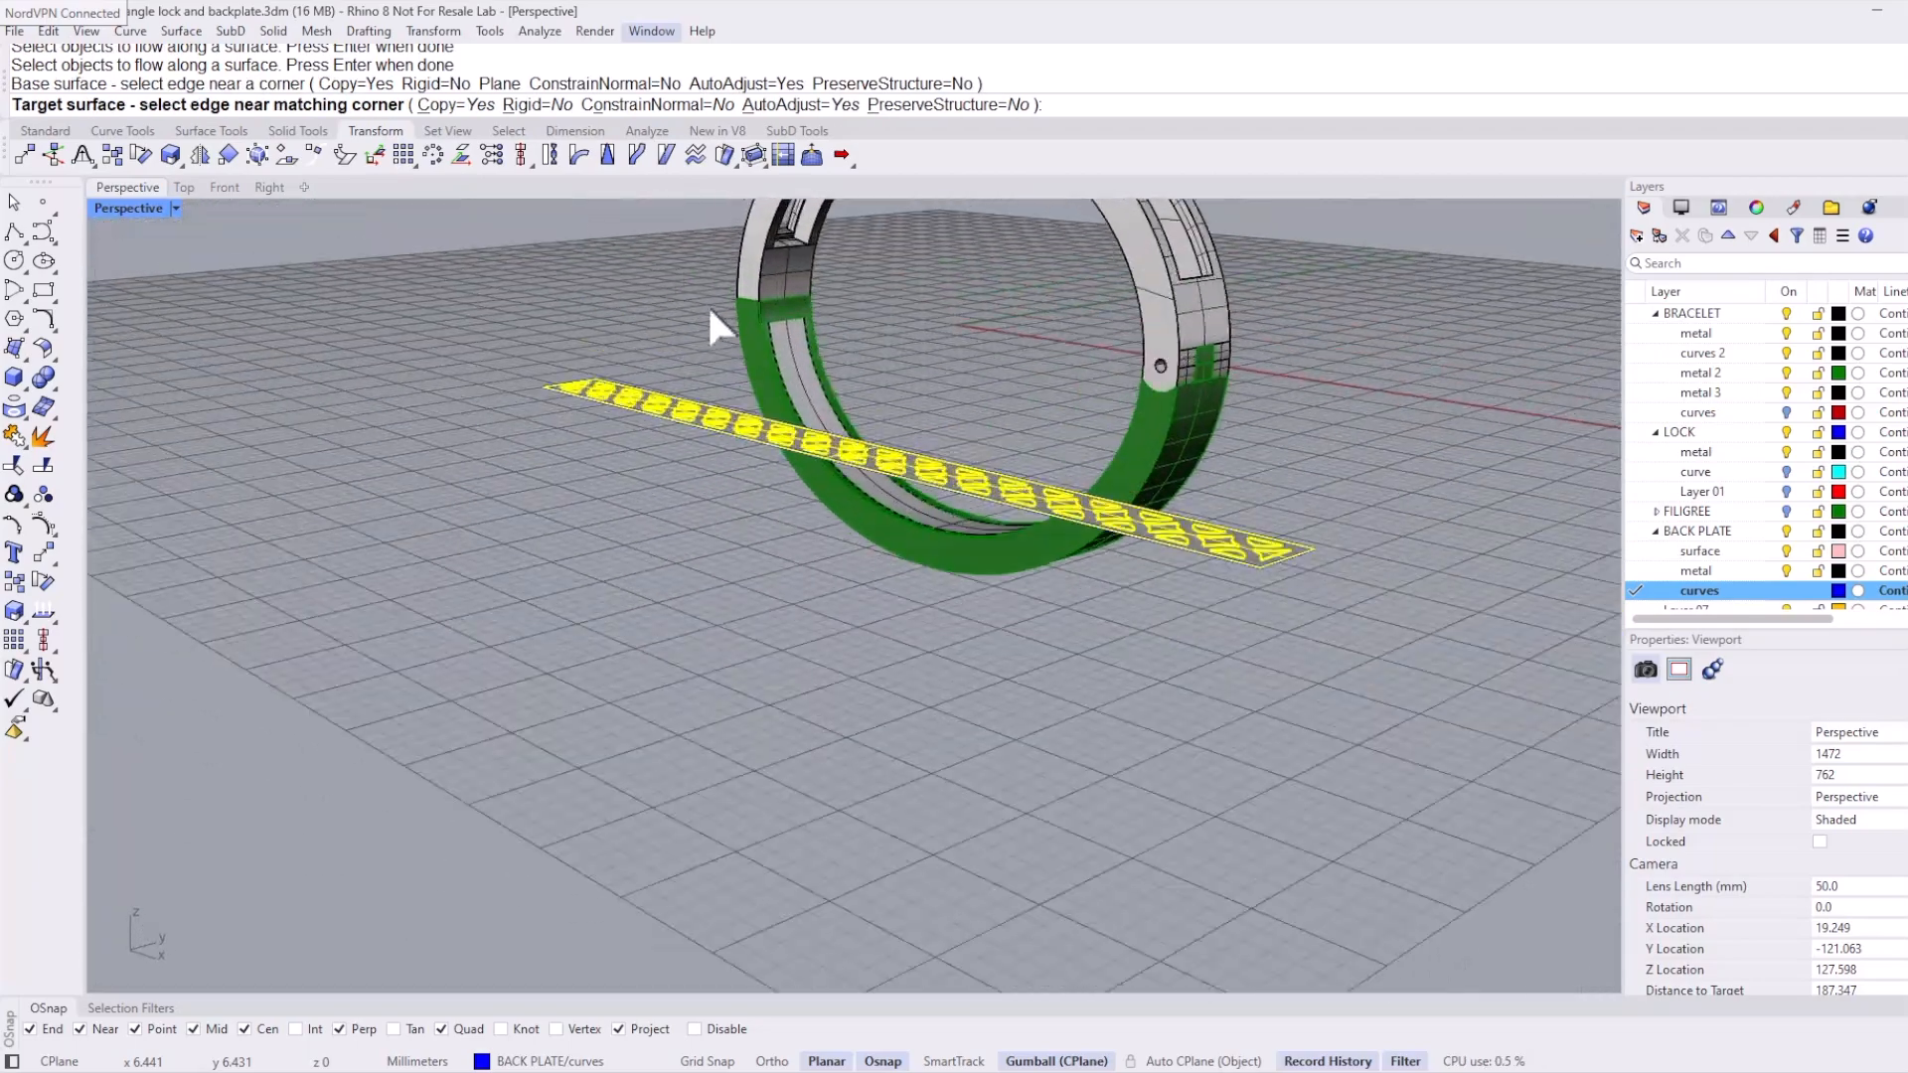
scroll(785, 358, up, 6)
scroll(775, 333, up, 2)
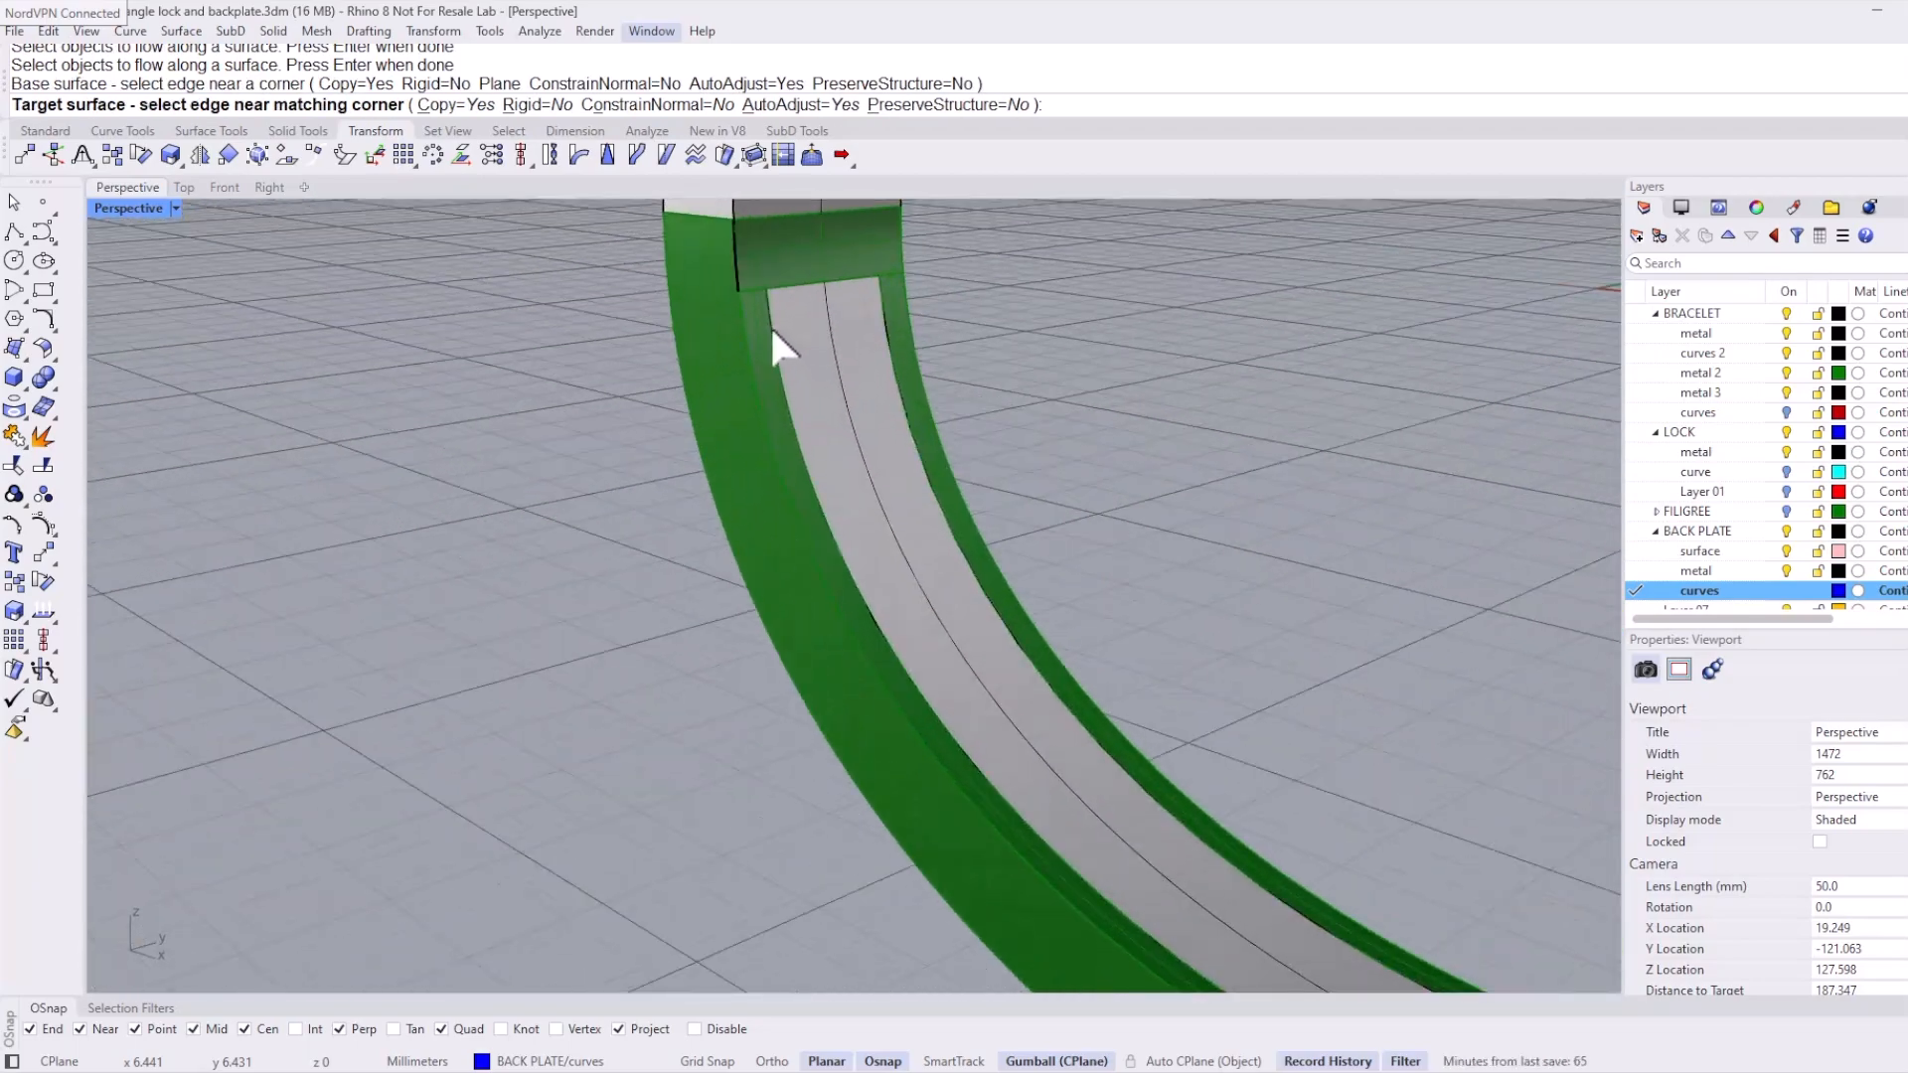
click(772, 331)
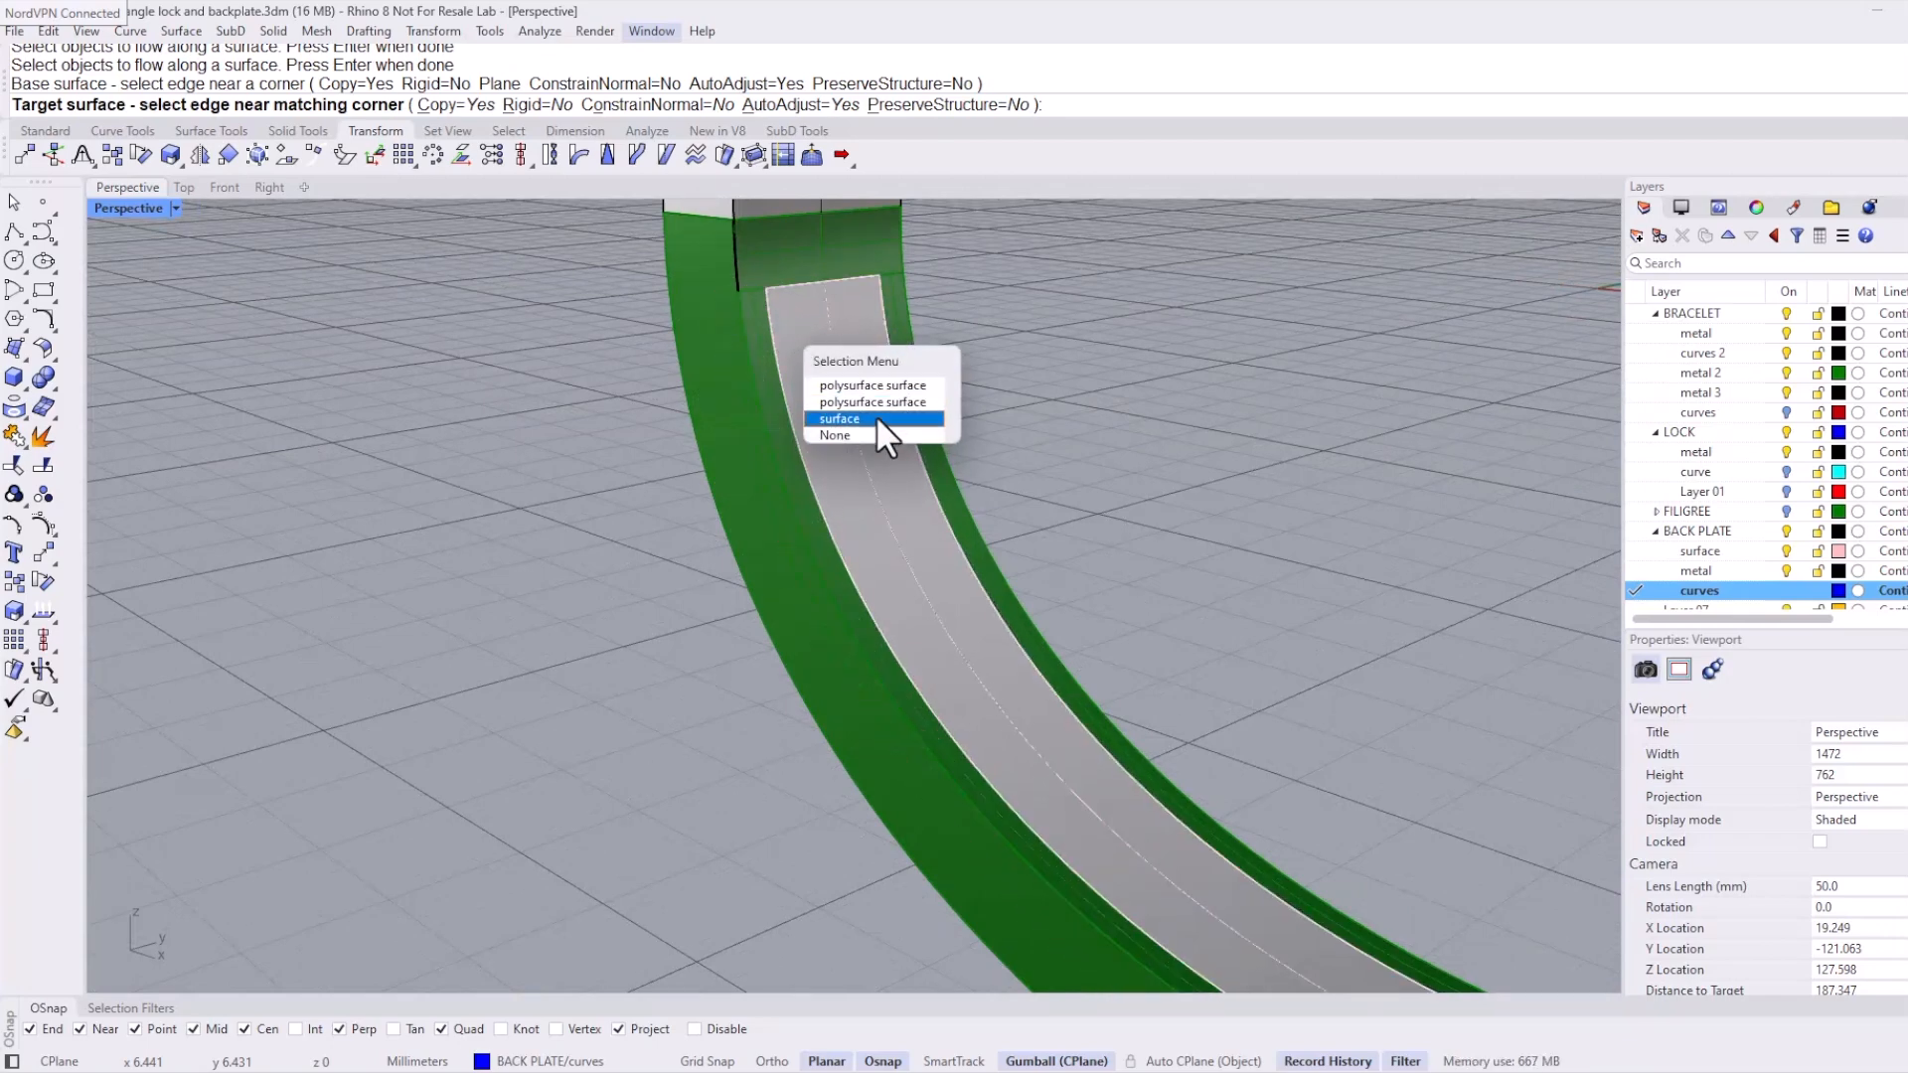
click(875, 434)
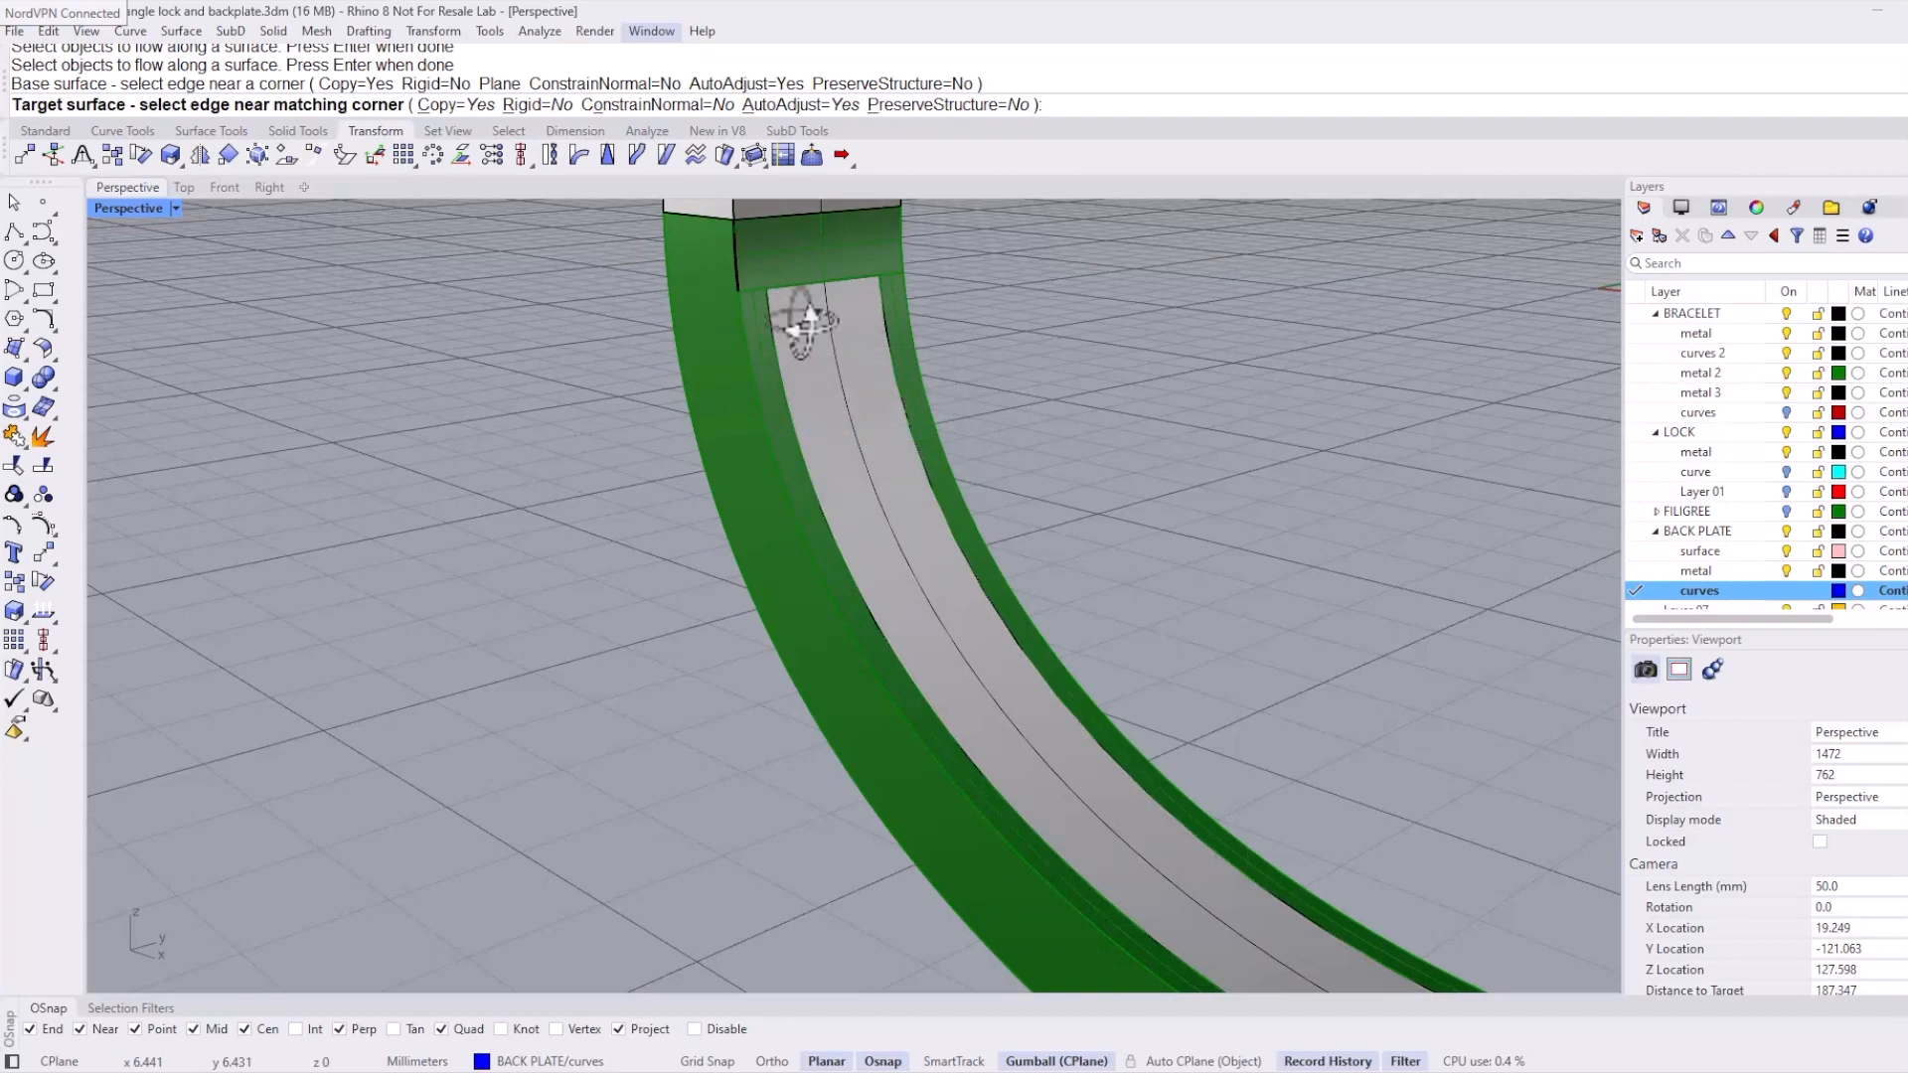
right_drag(797, 320, 1082, 342)
scroll(1081, 342, up, 1)
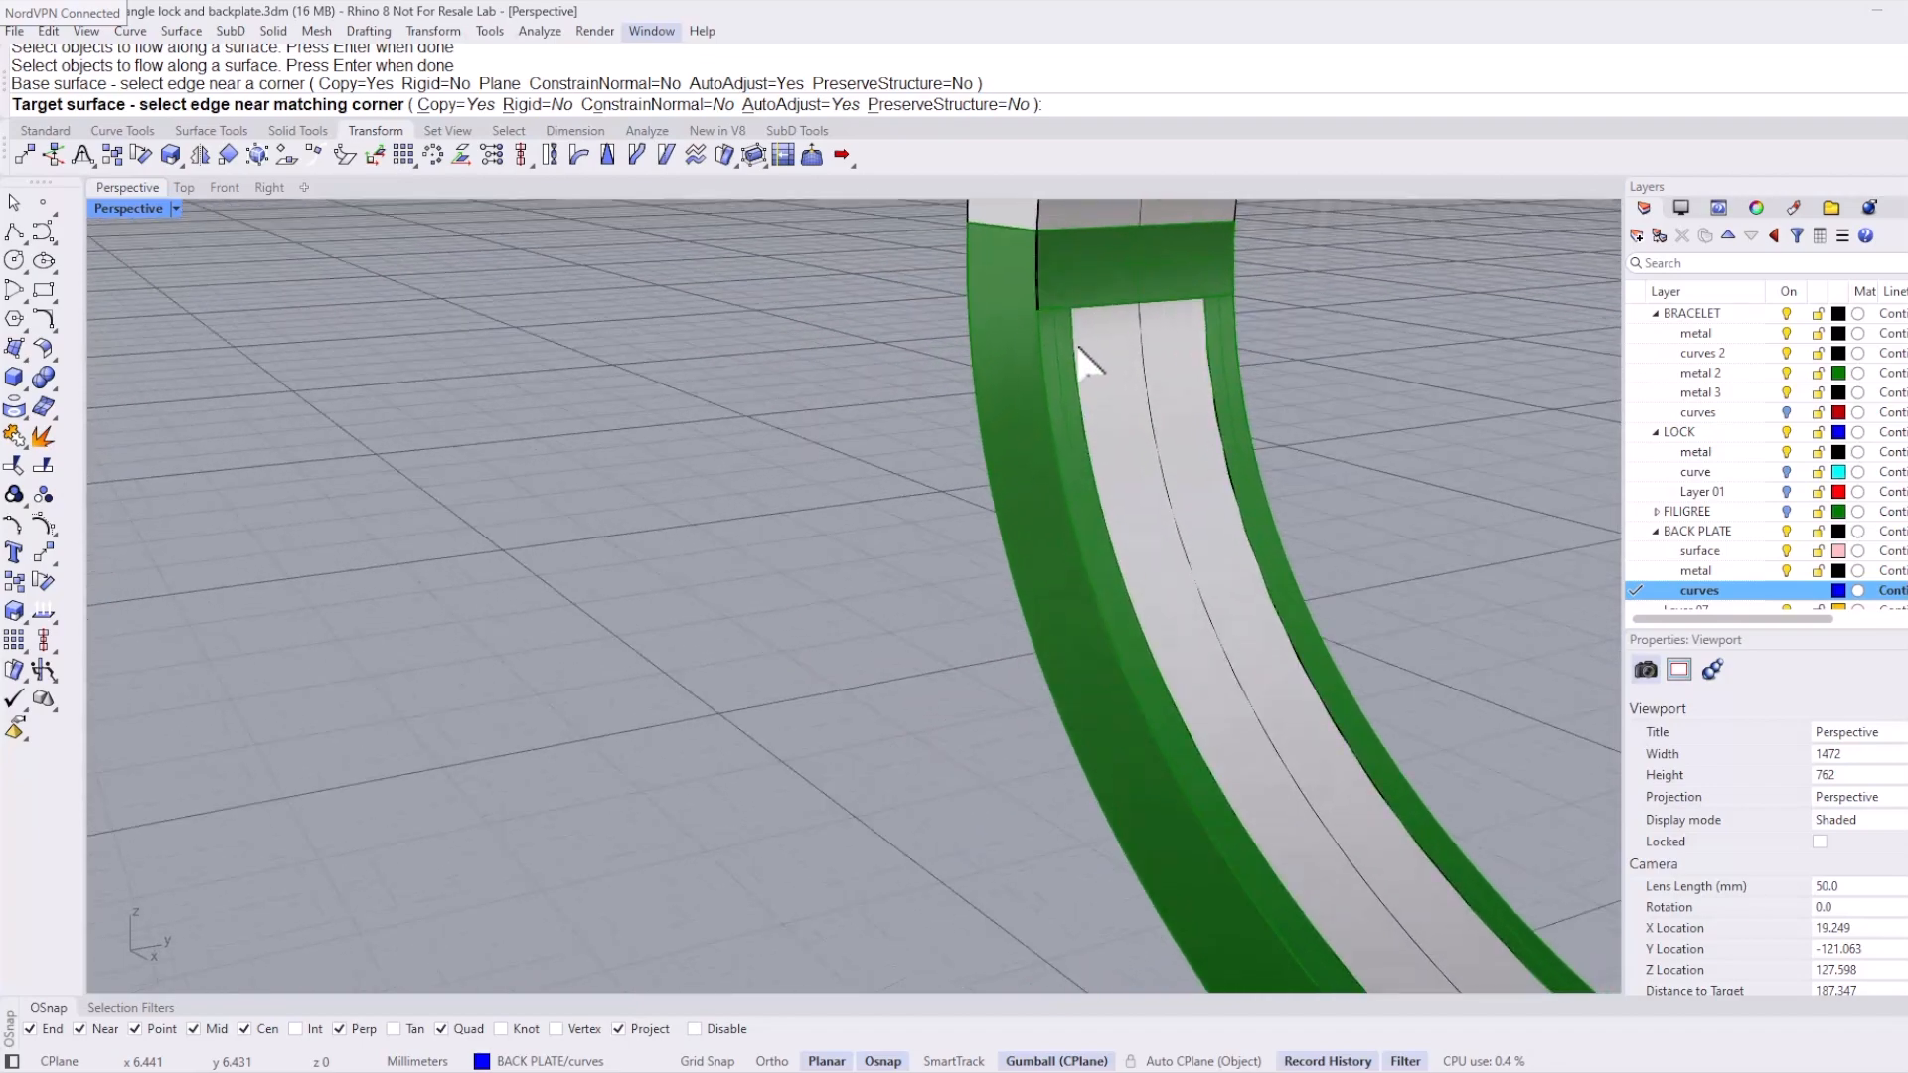
click(1079, 349)
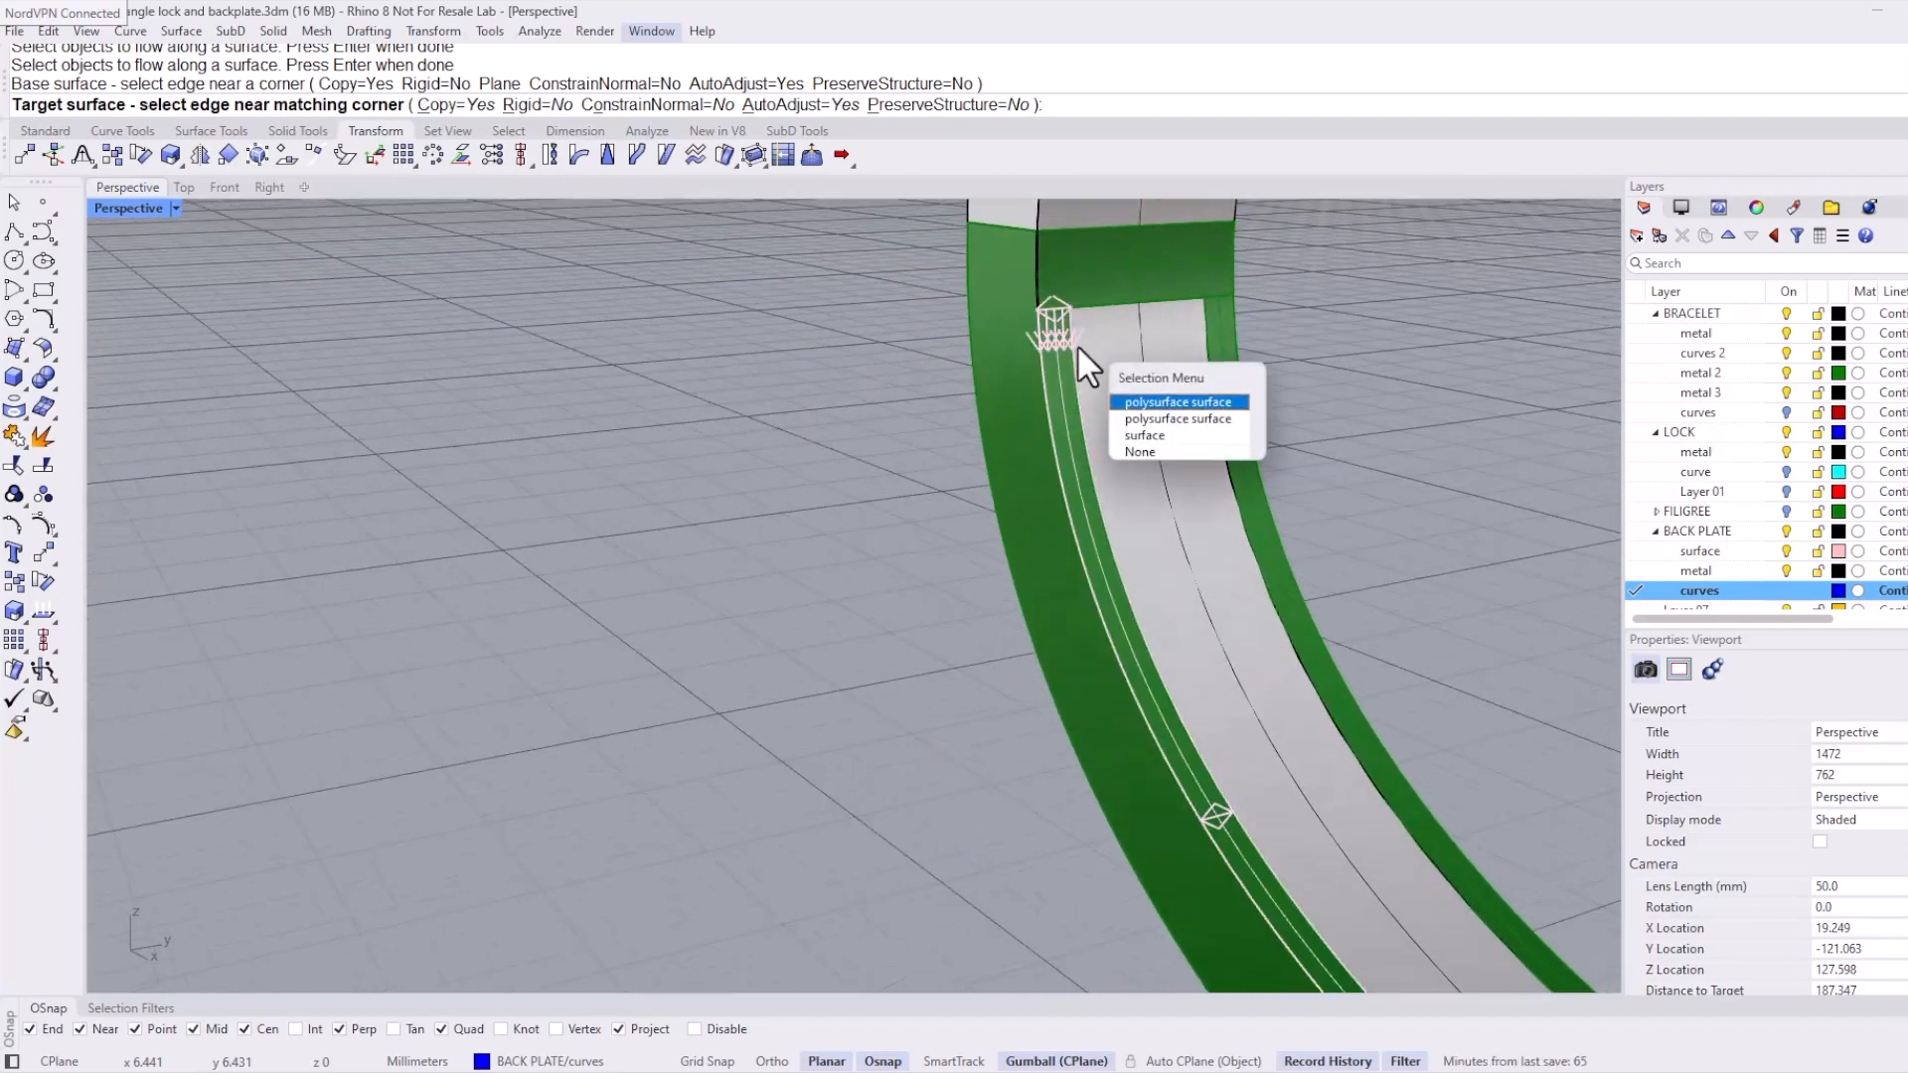
click(1145, 431)
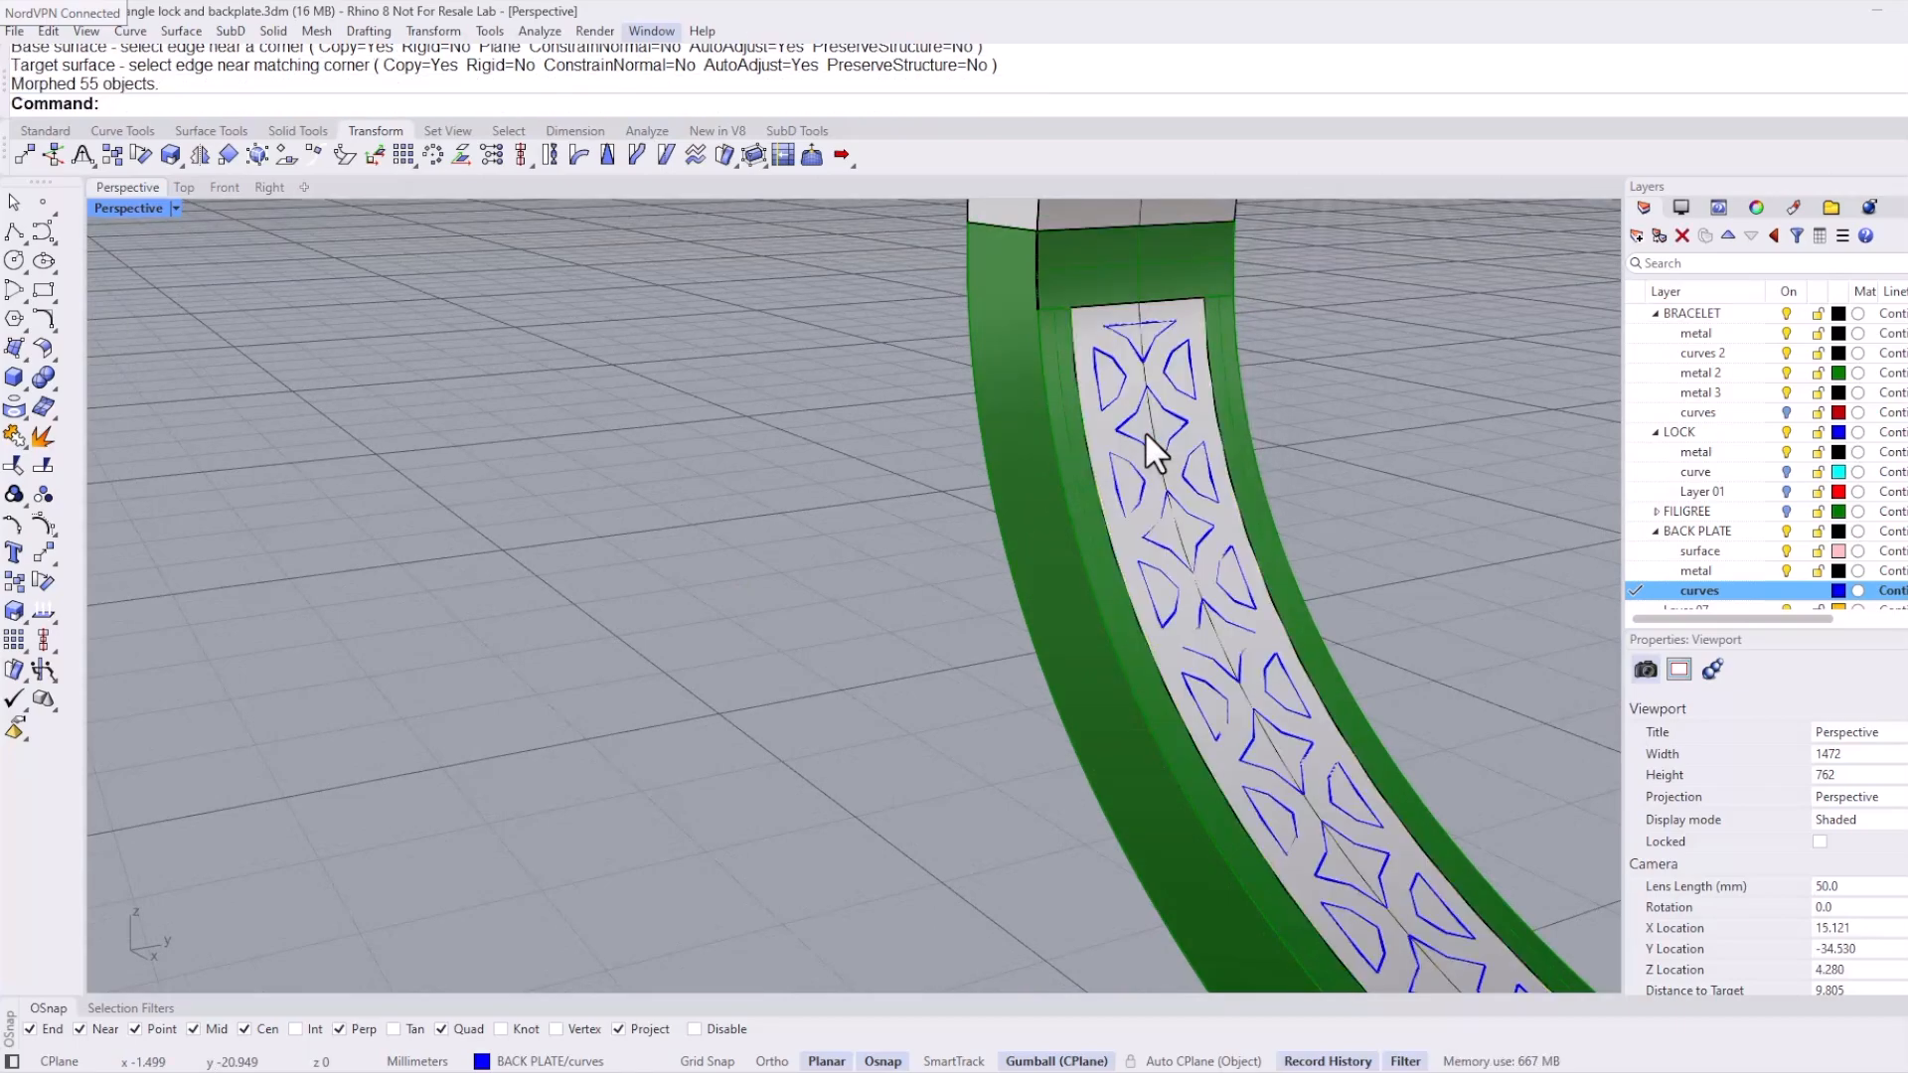
Step: Hide the BRACELET metal 2 layer to isolate the patterned inner surface, and deselect that surface
right_drag(1145, 432, 1018, 398)
scroll(944, 497, down, 6)
right_drag(859, 632, 994, 756)
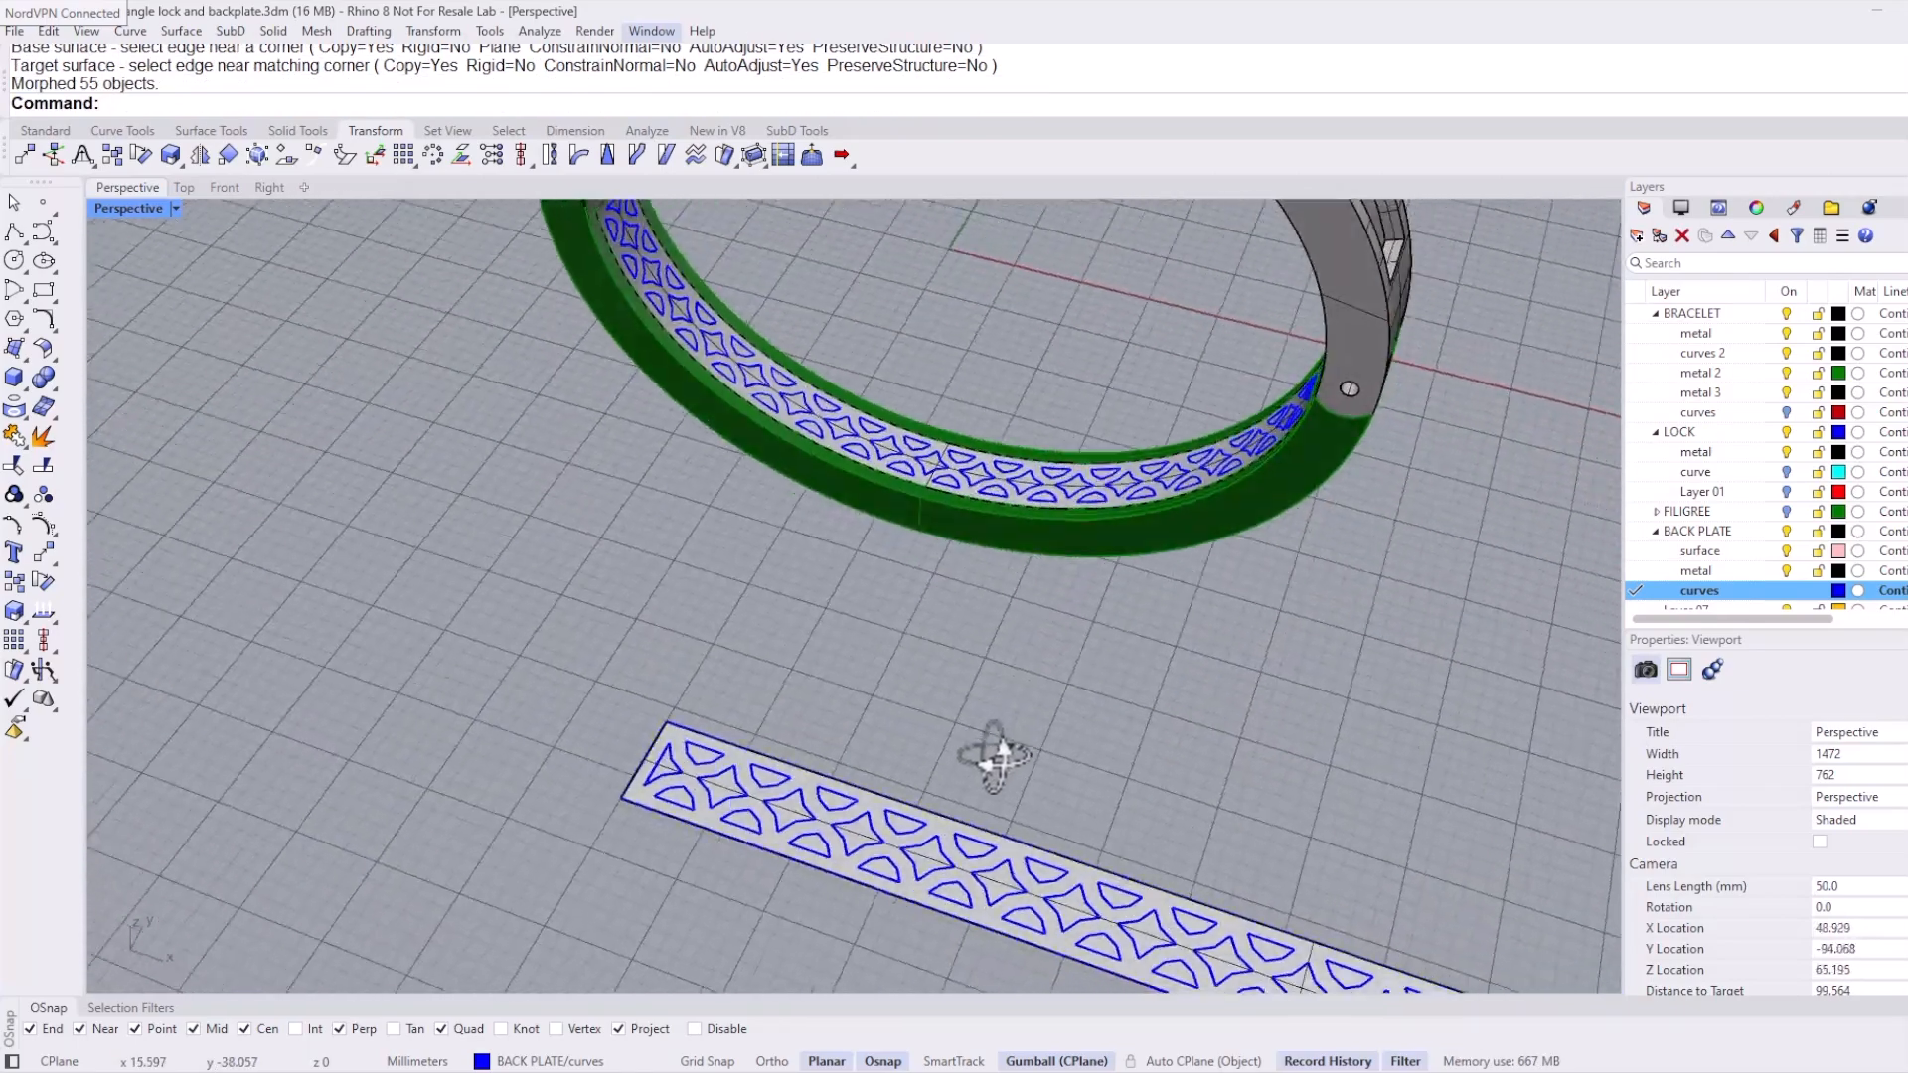
scroll(1053, 489, up, 3)
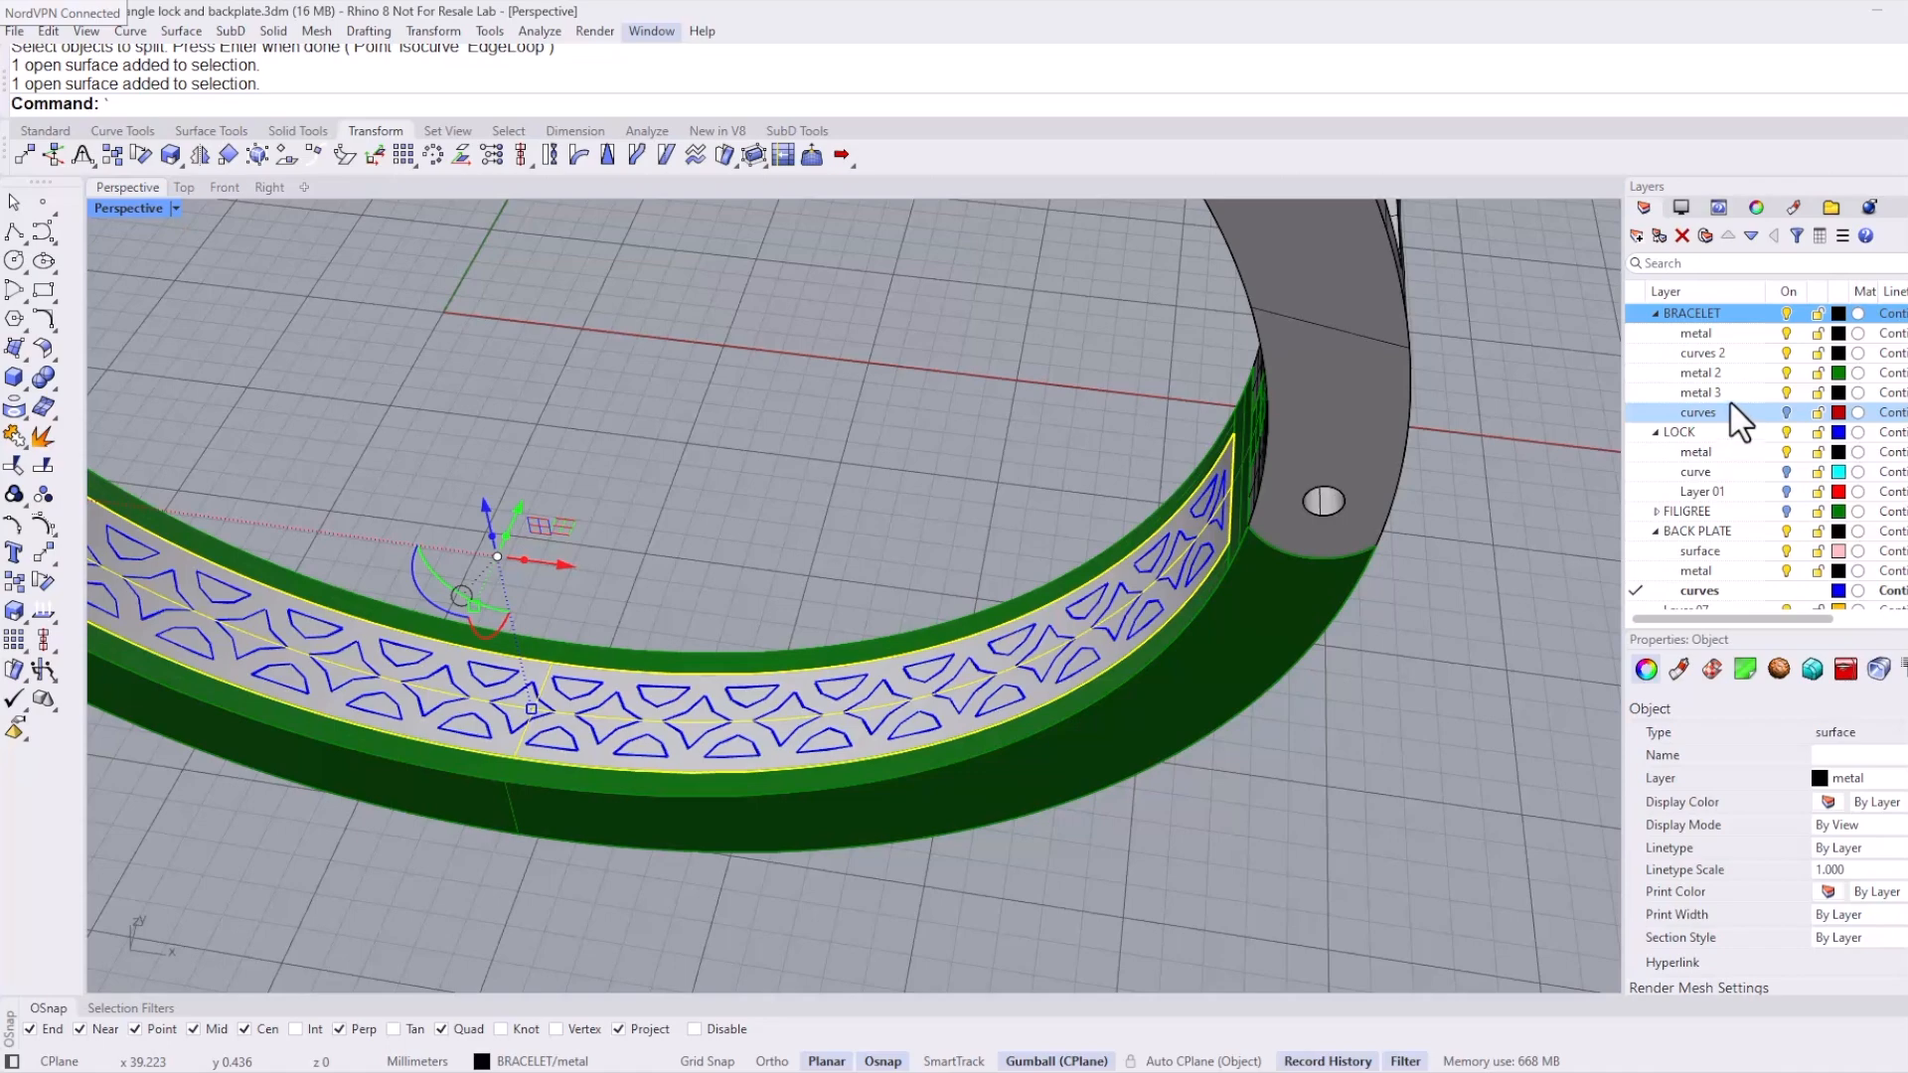
click(1787, 373)
click(1788, 372)
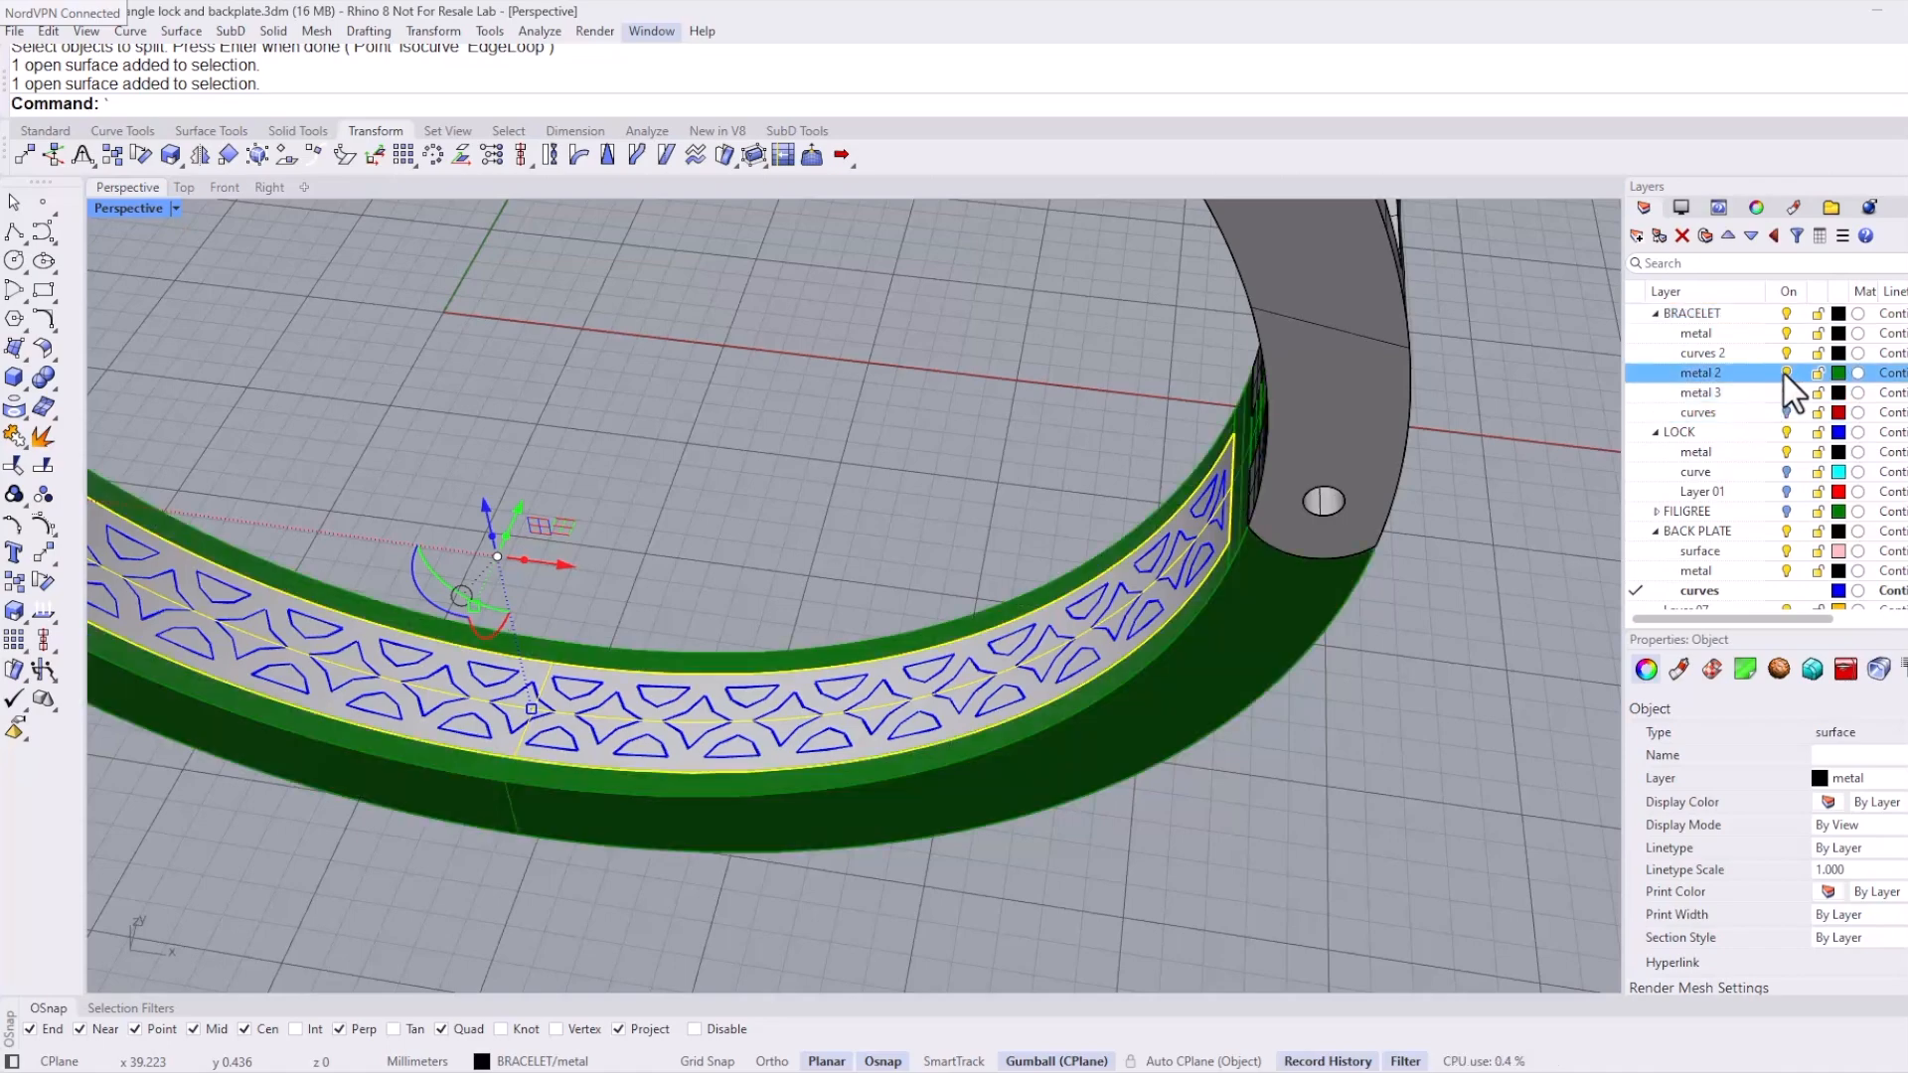
click(1787, 373)
scroll(1207, 766, down, 4)
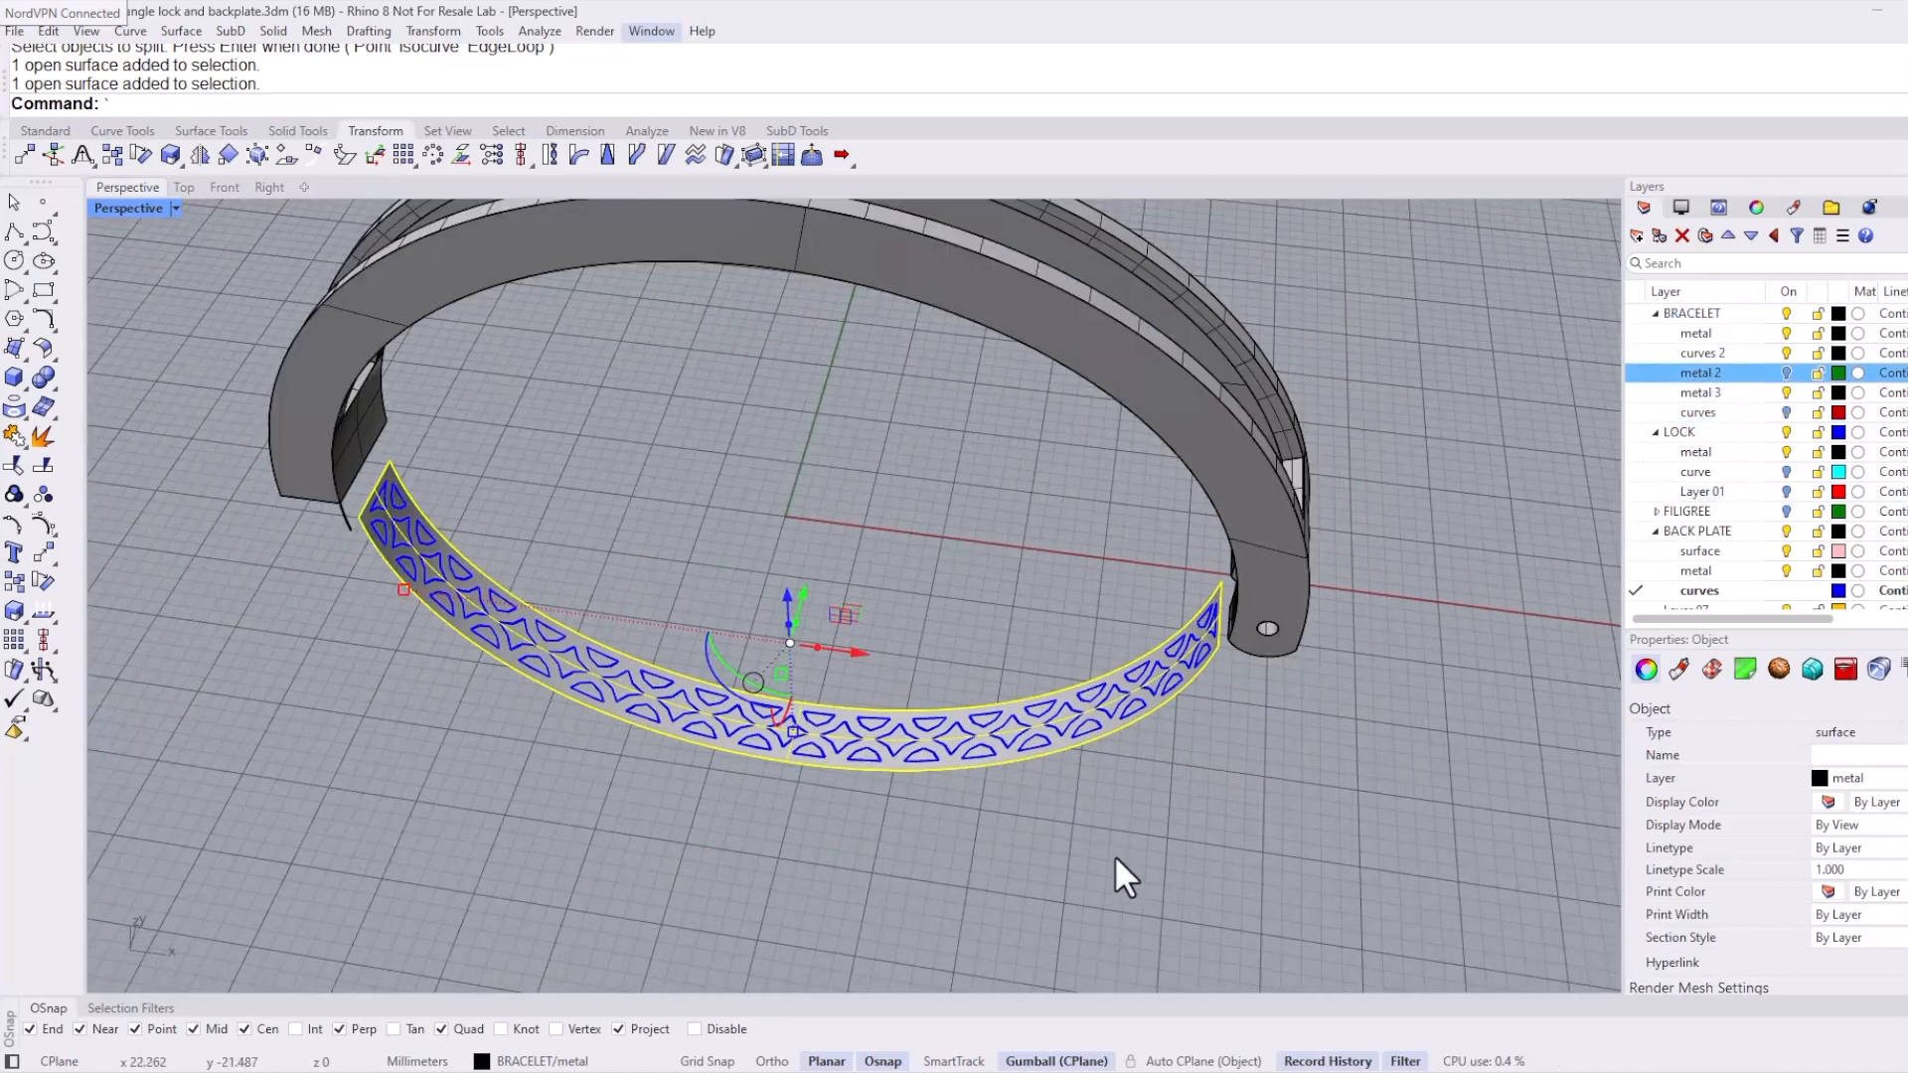
click(1113, 855)
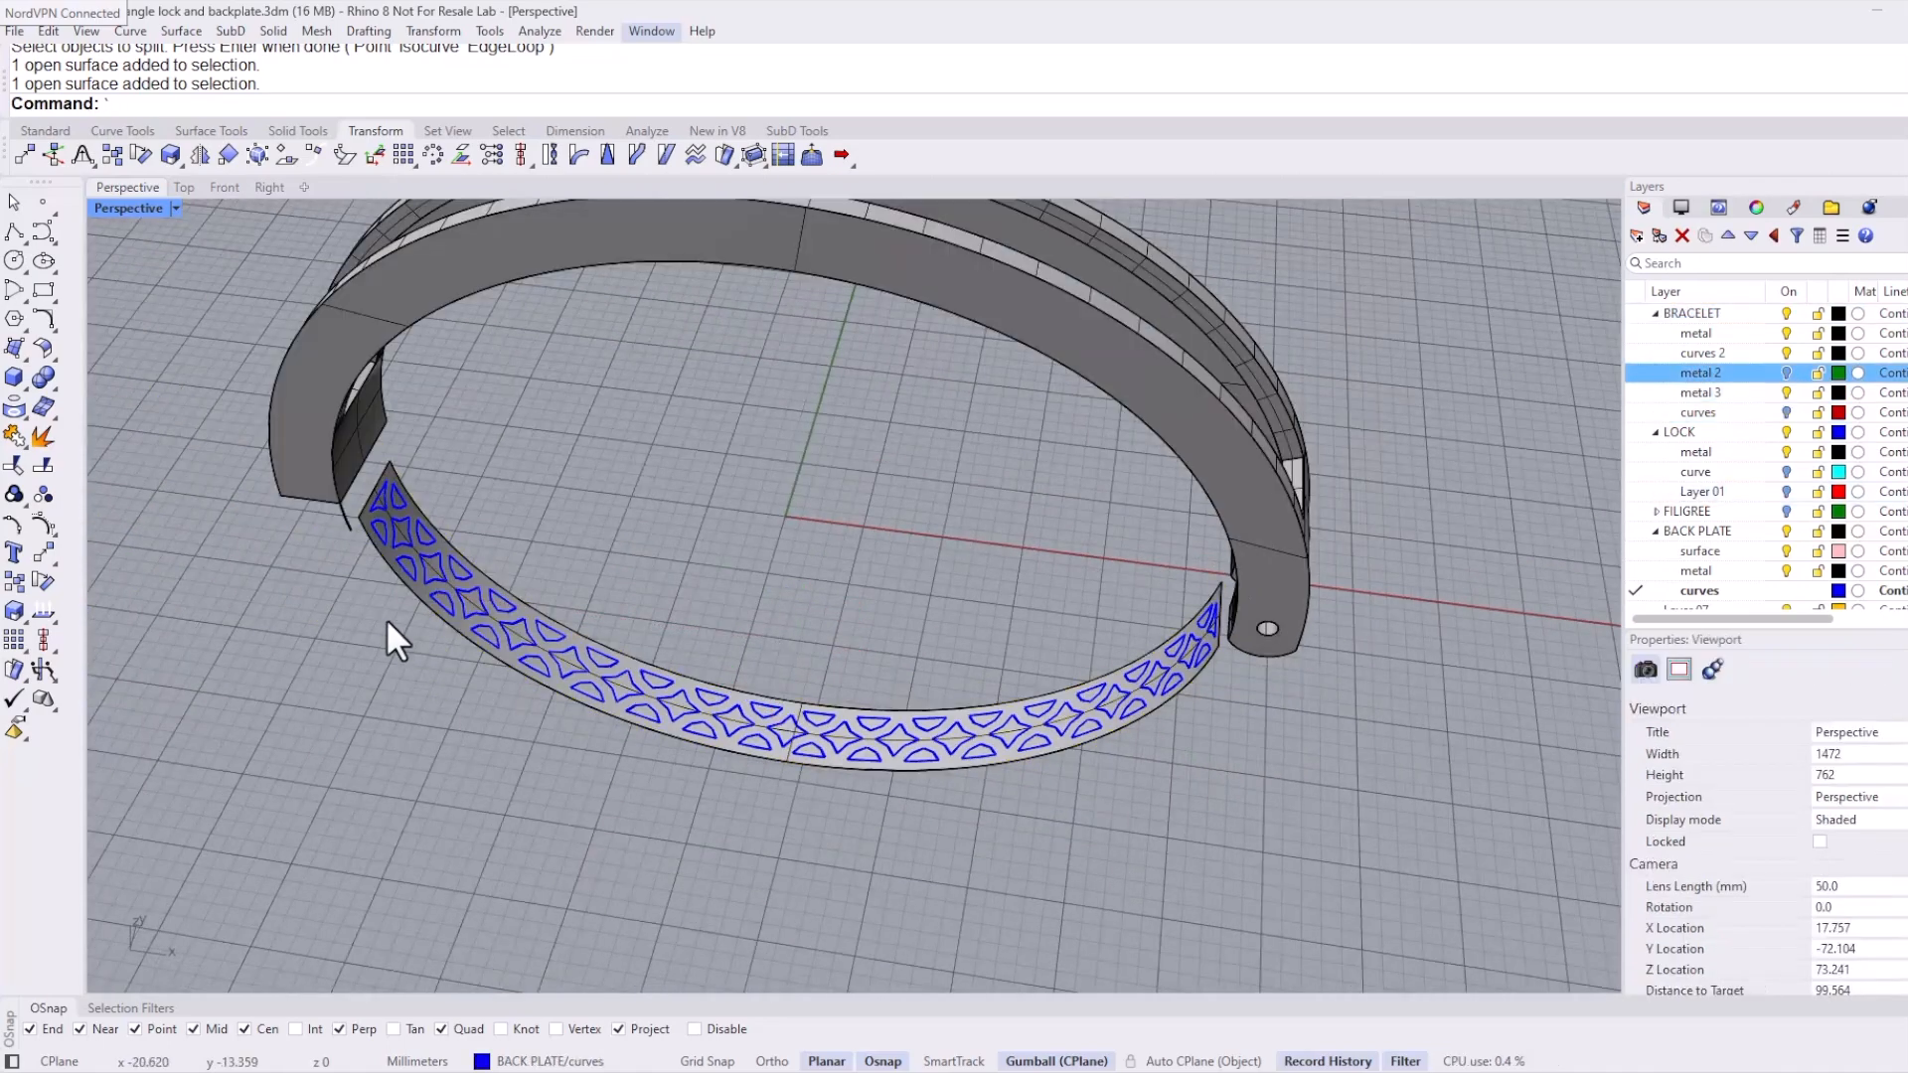
Step: Split the curved inner surface using all the flowed star and trapezoid curves as cutting objects
click(52, 462)
click(516, 628)
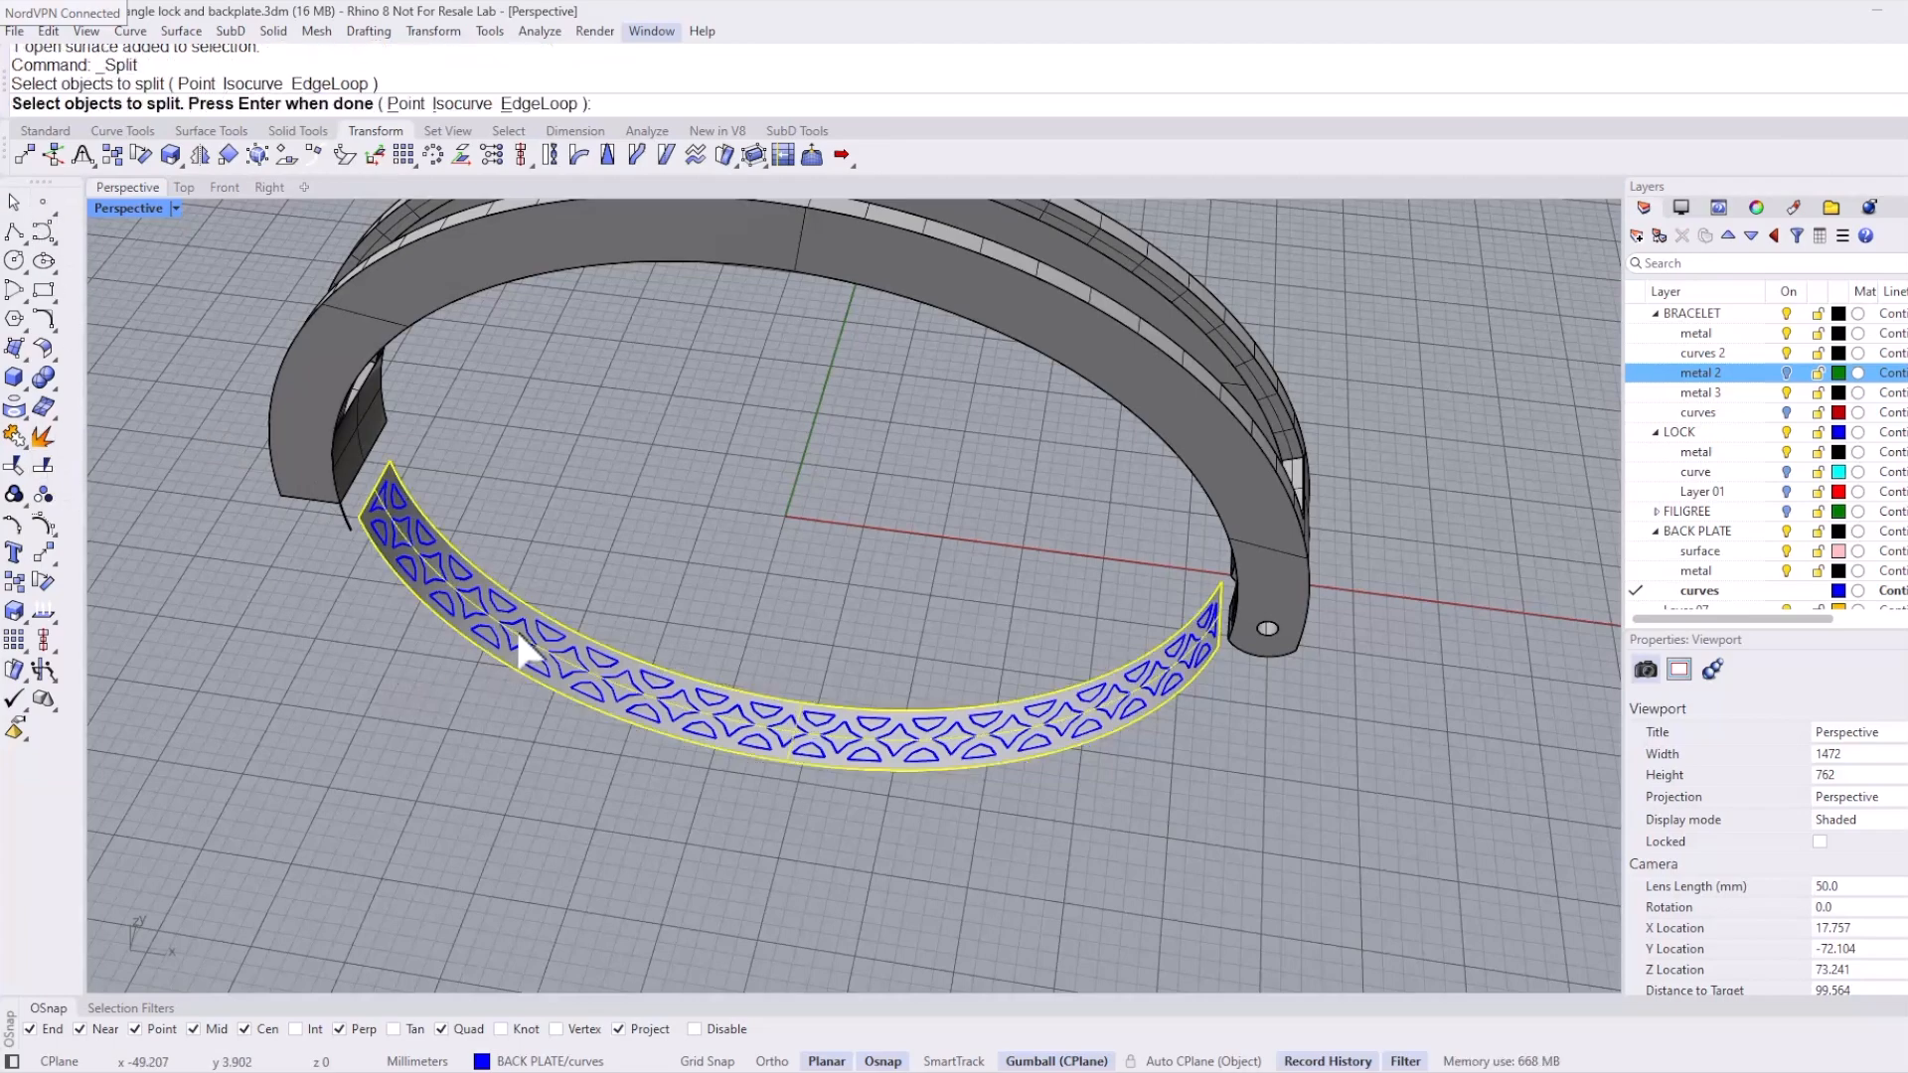
key(Return)
scroll(514, 628, down, 5)
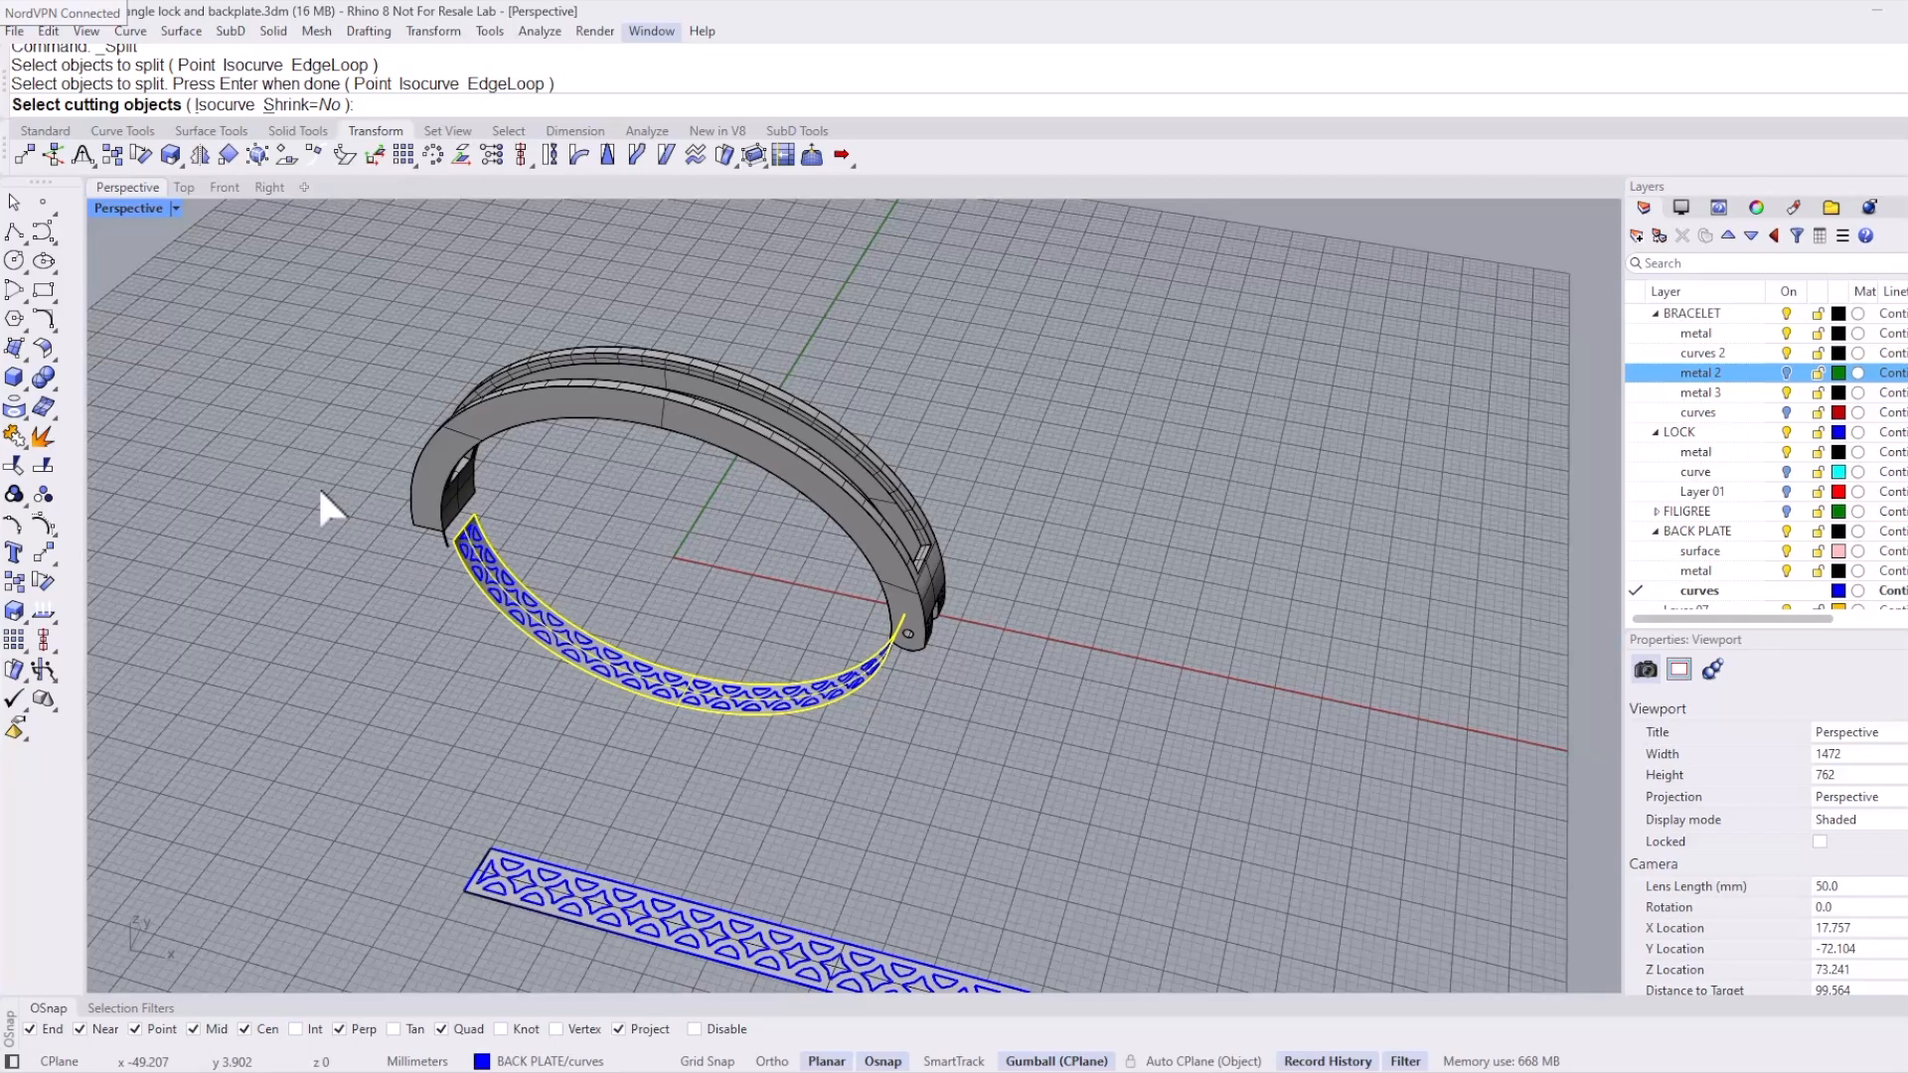
drag(318, 485, 602, 688)
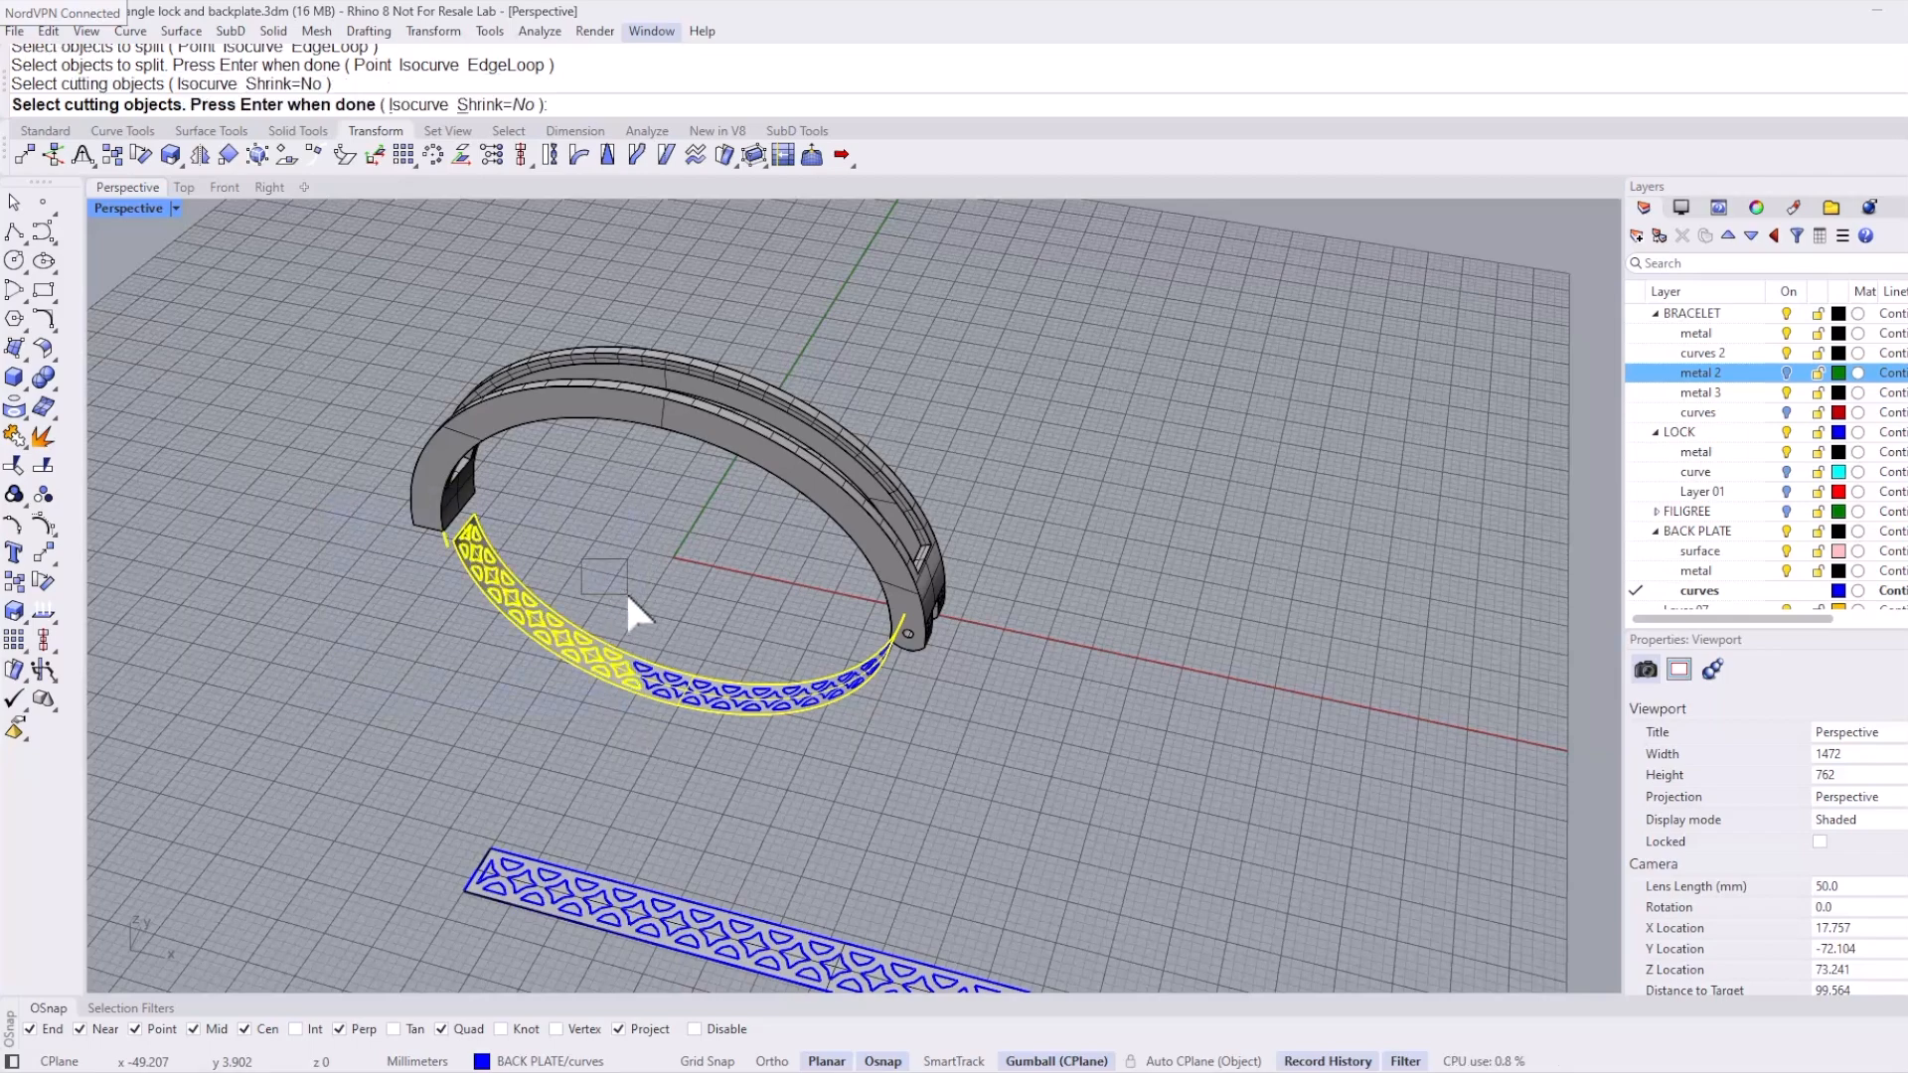
drag(581, 558, 984, 813)
right_drag(984, 813, 761, 670)
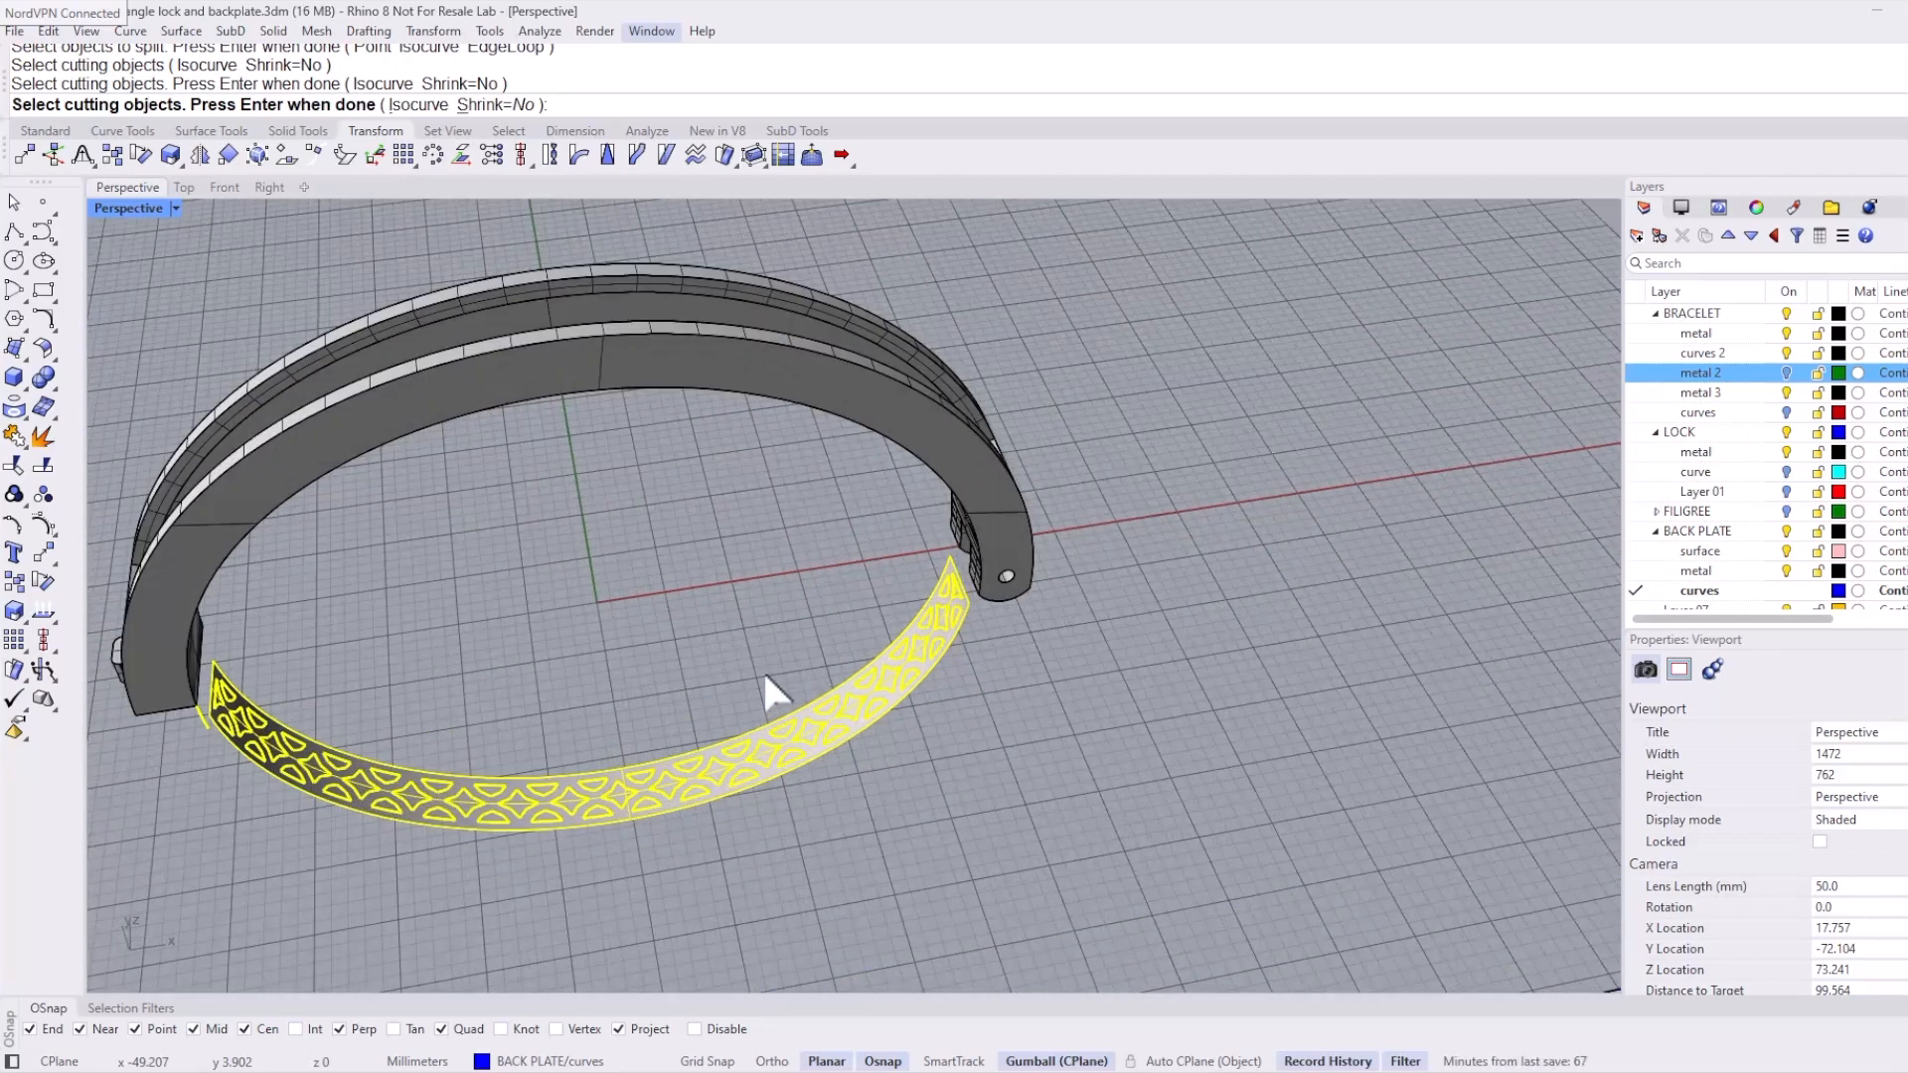
key(Return)
Step: Lock the perforated remainder of the split surface, leaving the cutout pieces and curves selectable
scroll(761, 670, up, 10)
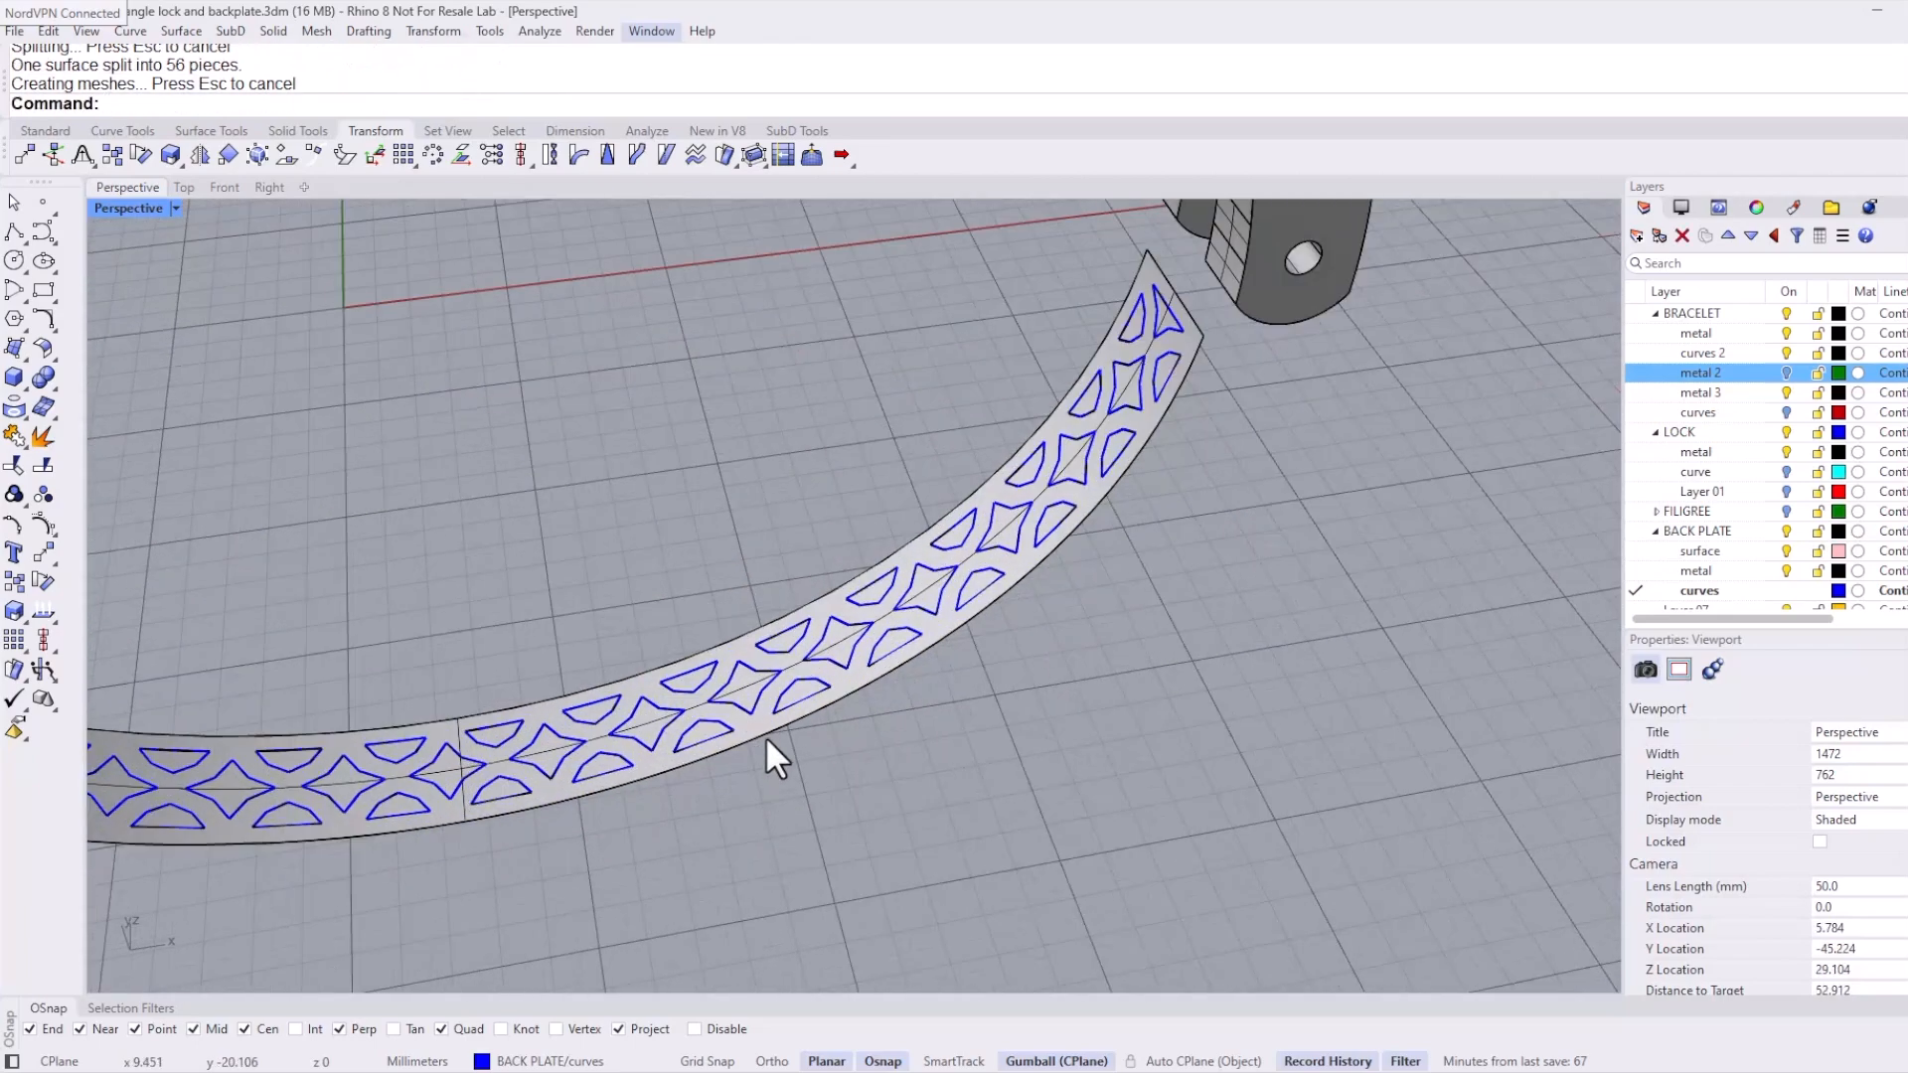
click(745, 663)
click(755, 670)
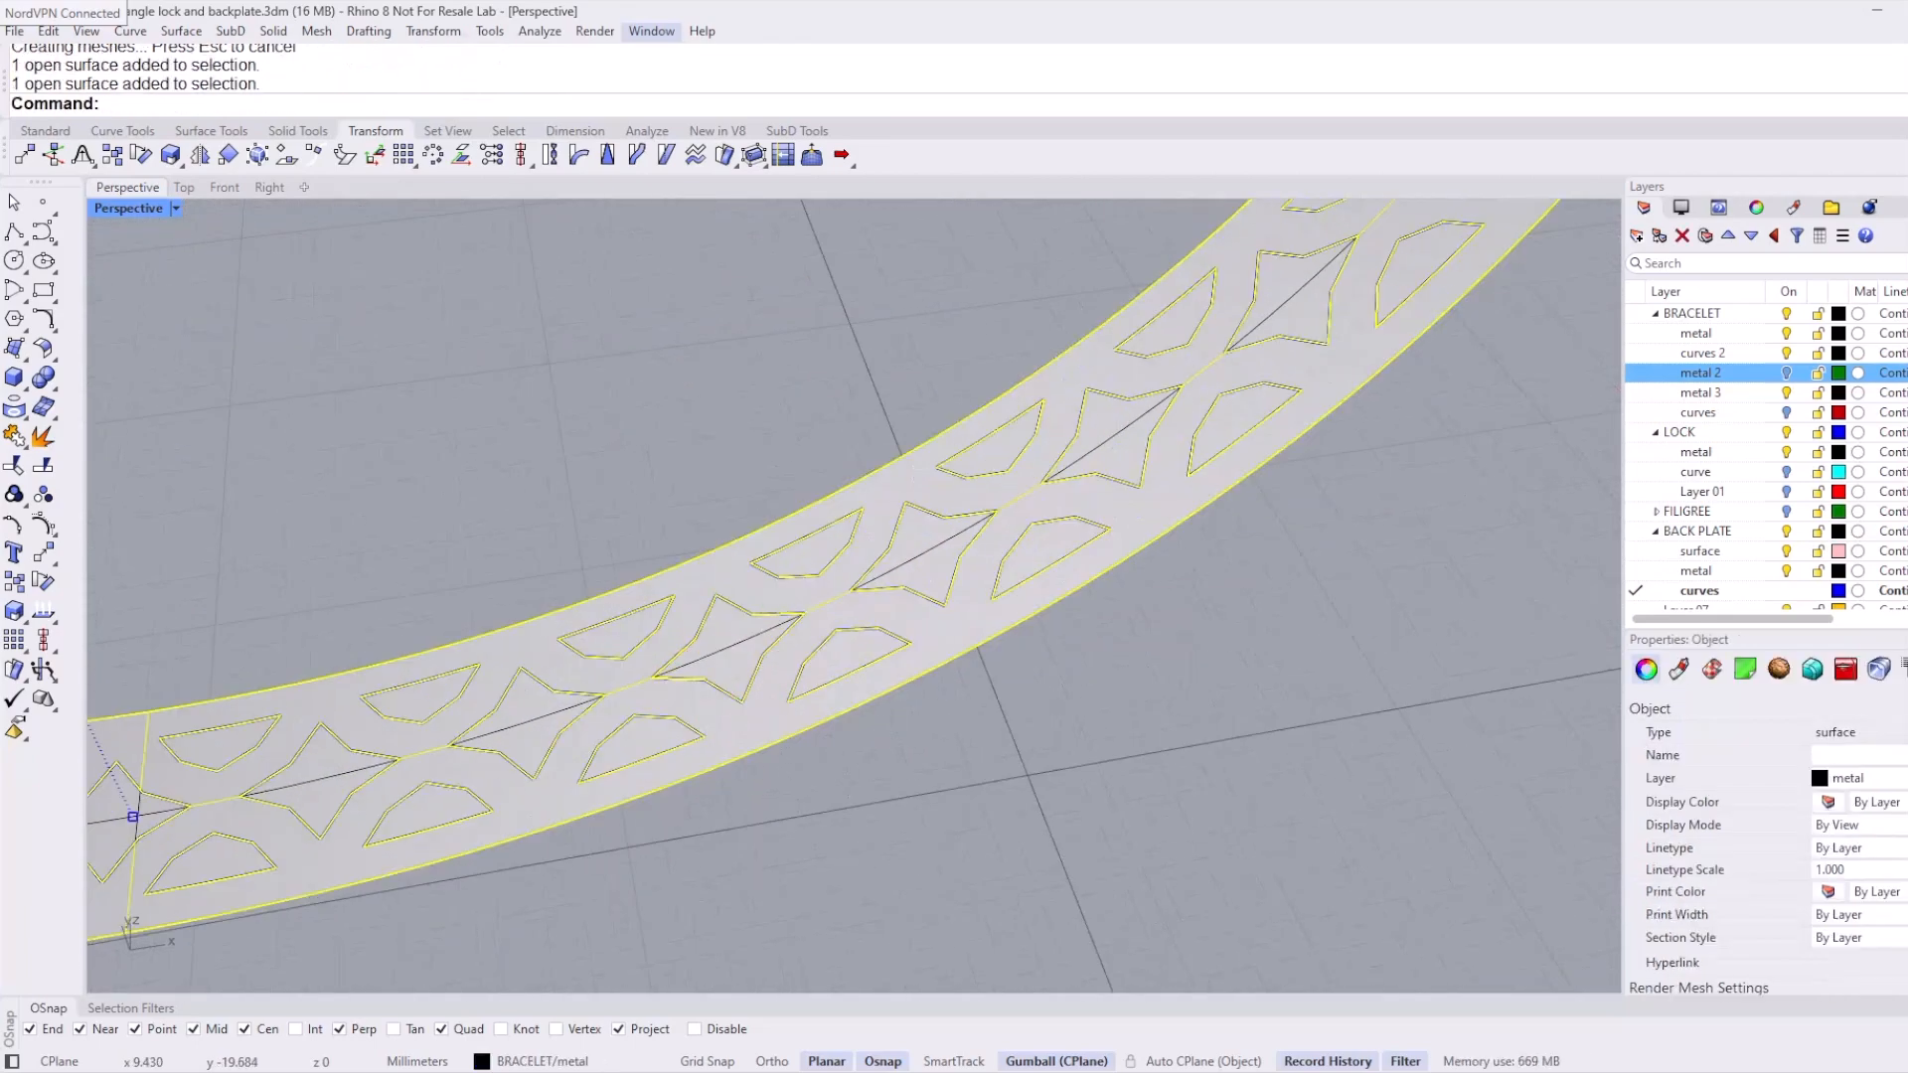
scroll(780, 722, down, 4)
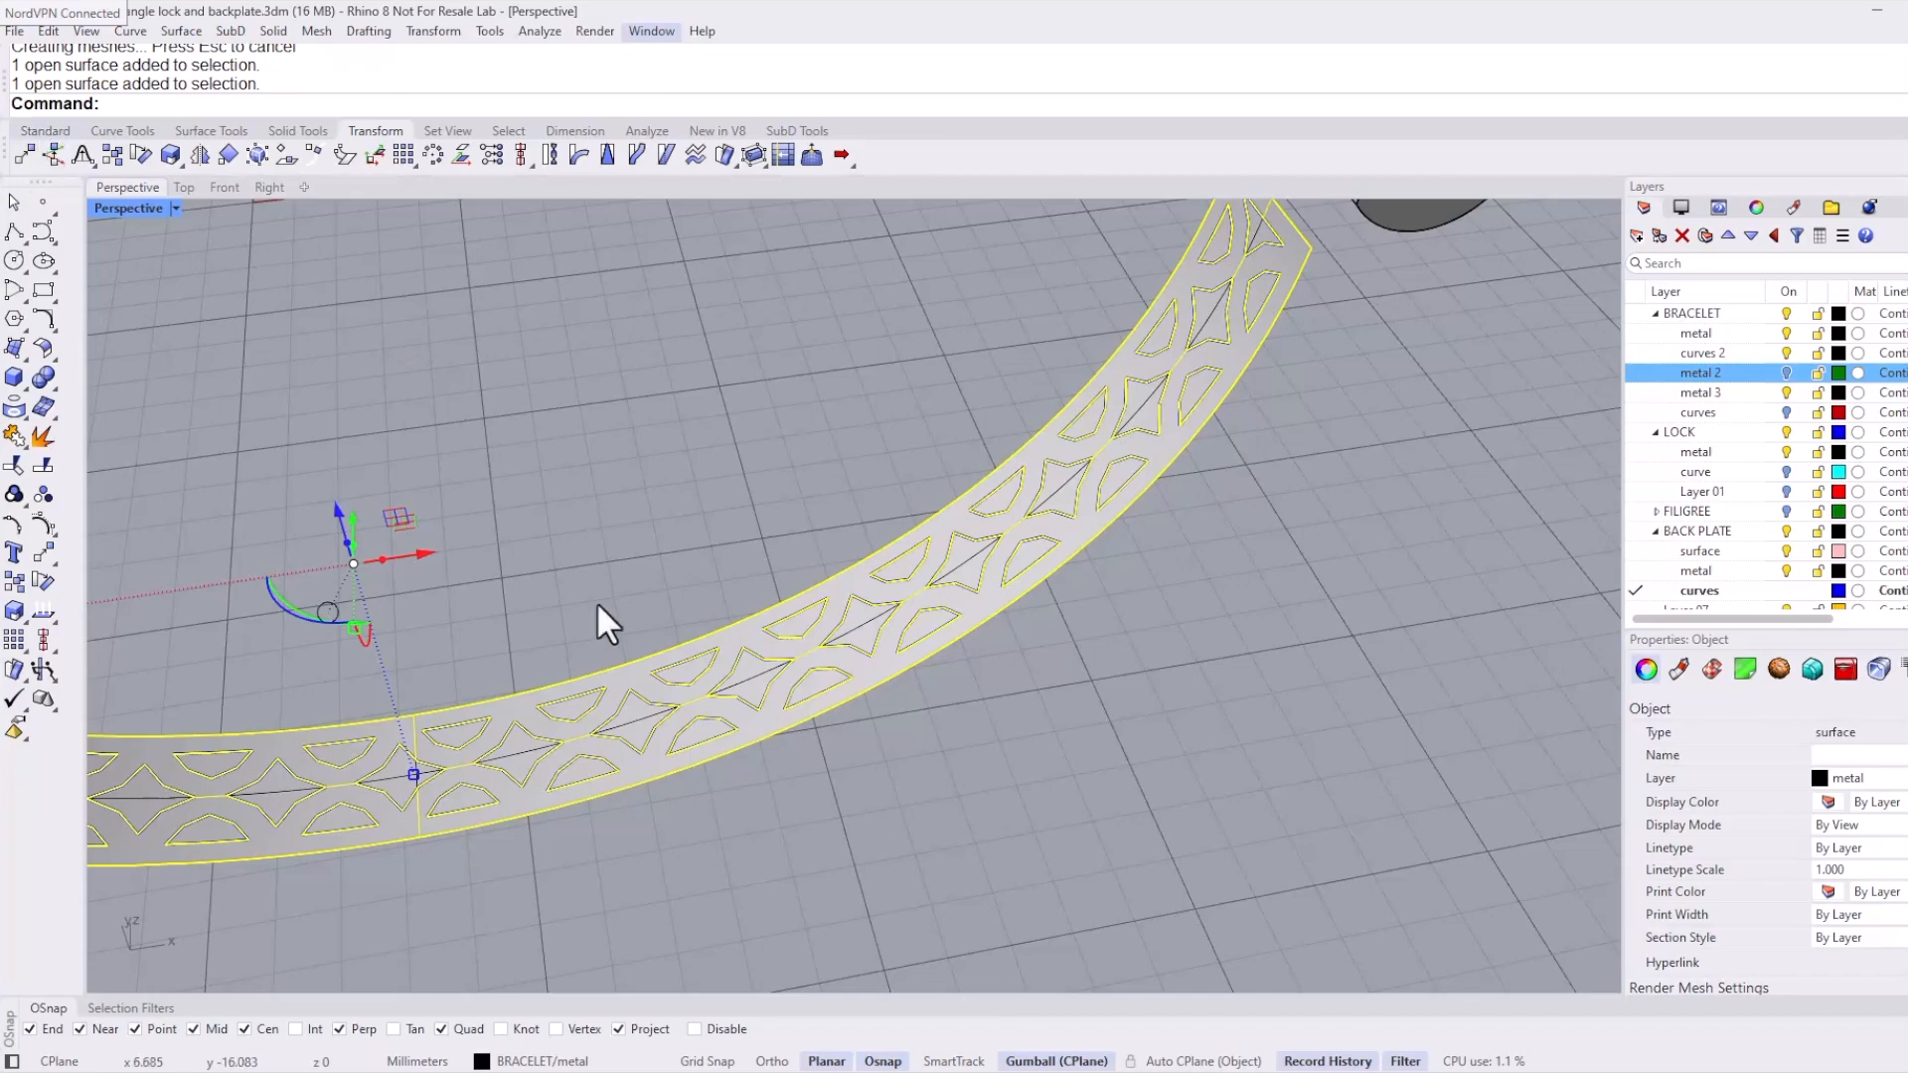
key(Return)
Step: Delete all the star and trapezoid cutout pieces together with their curves along the whole curved strip
mouse_move(642, 646)
right_down()
mouse_move(716, 758)
mouse_move(669, 660)
right_up()
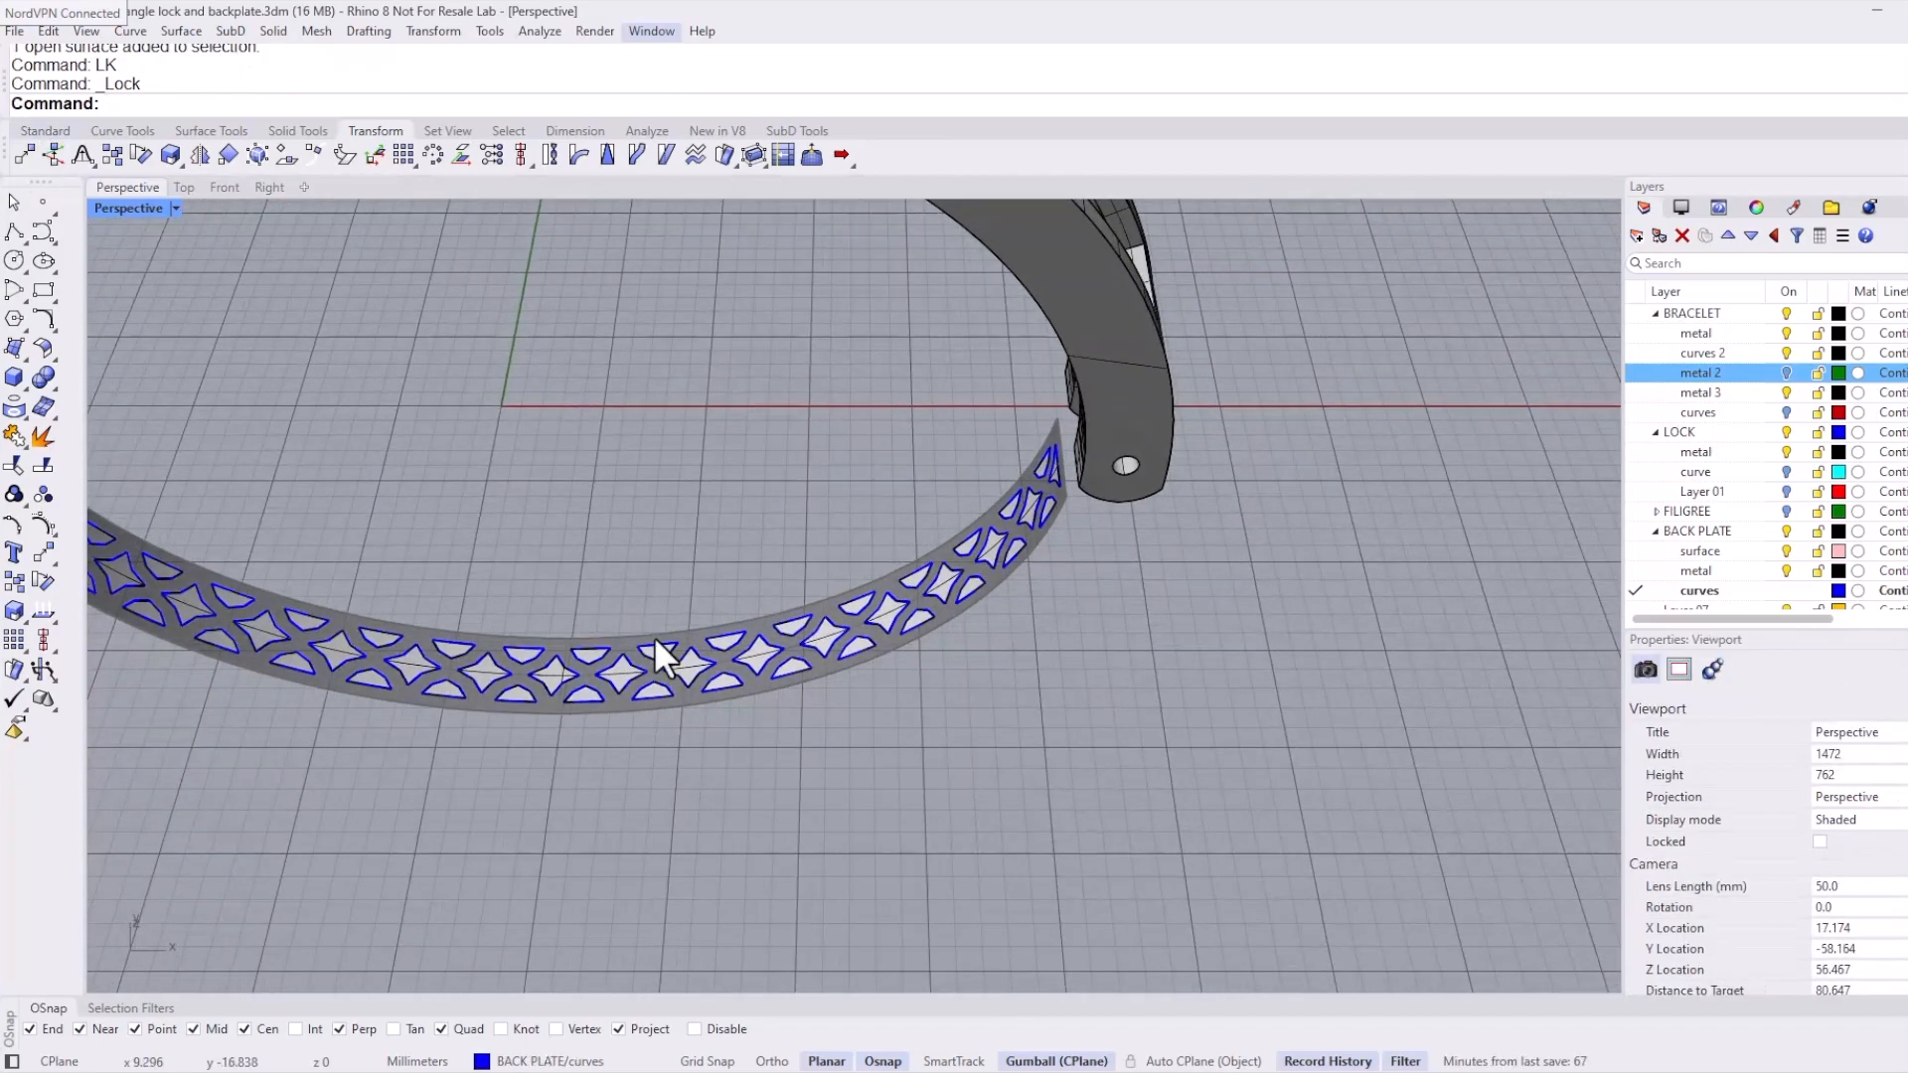
drag(588, 444, 1046, 792)
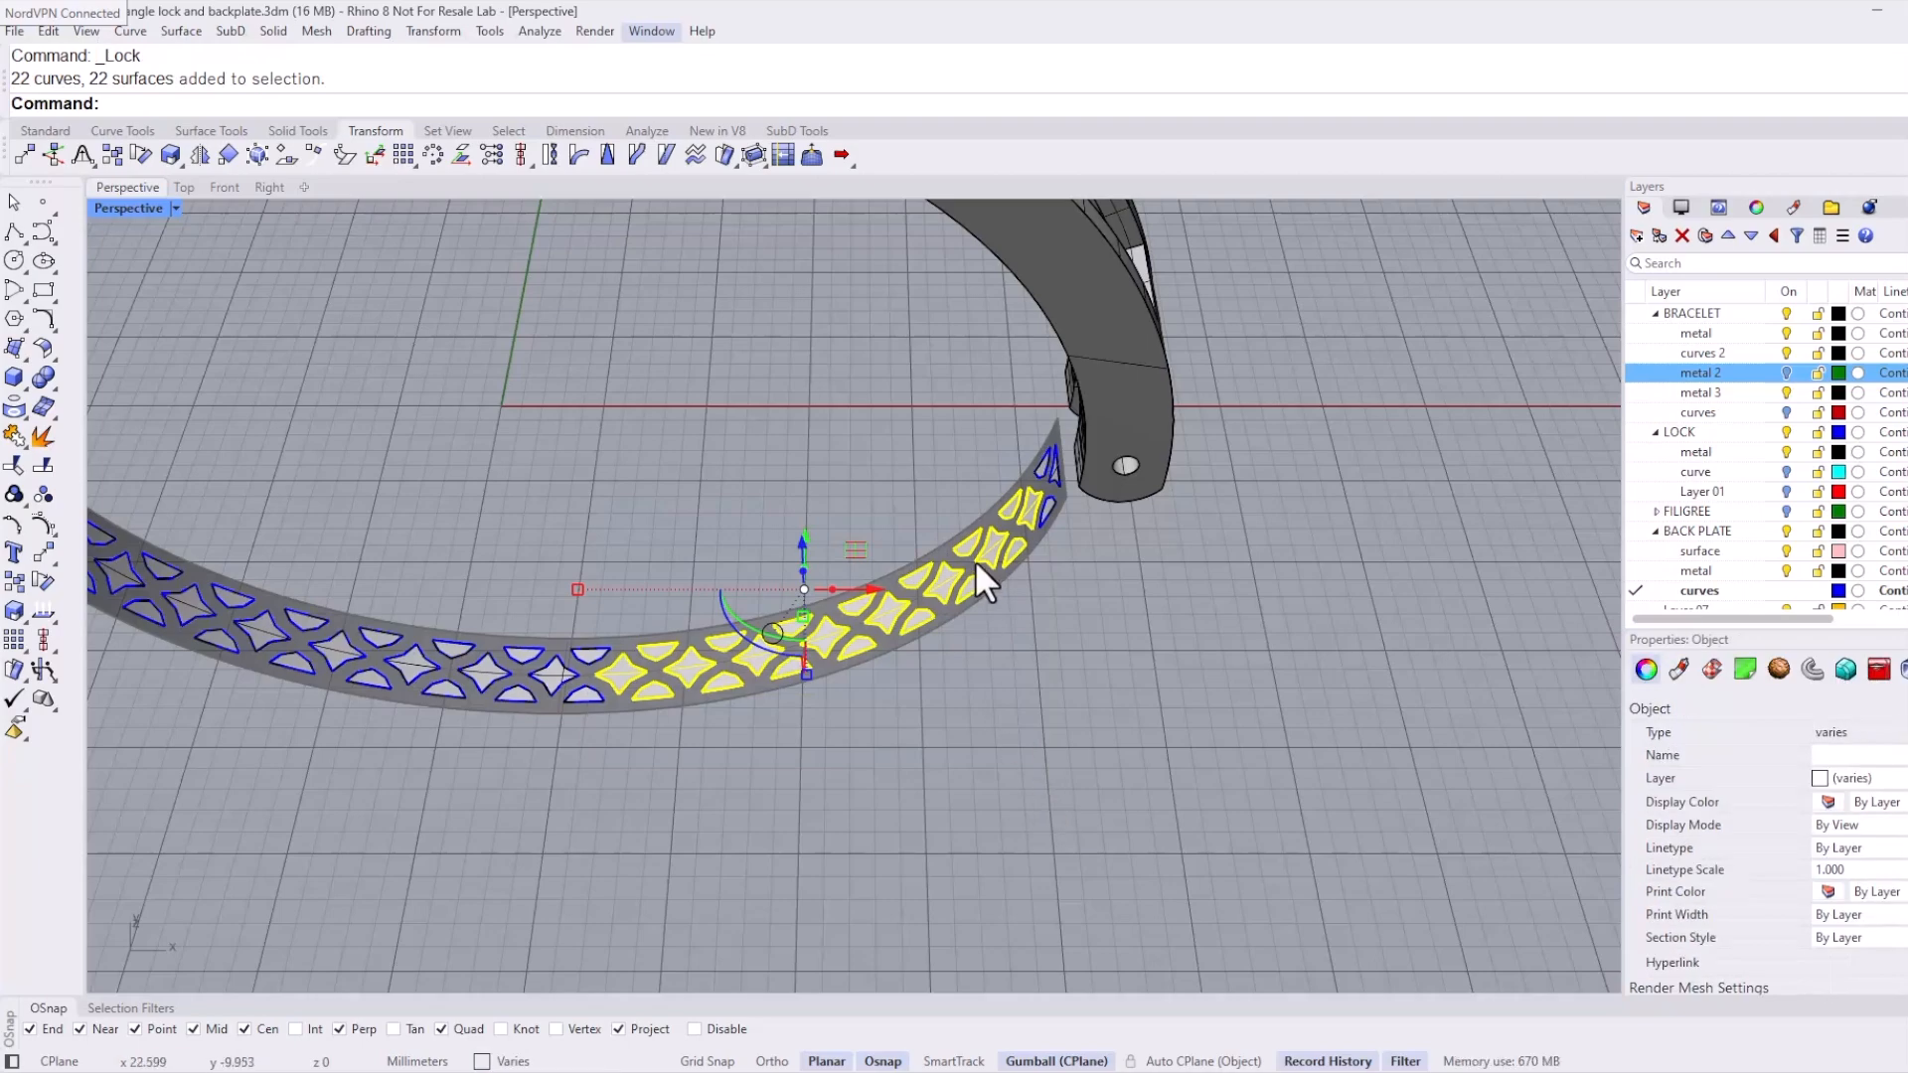
key(Delete)
drag(1084, 566, 1087, 572)
key(Delete)
drag(1233, 785, 420, 485)
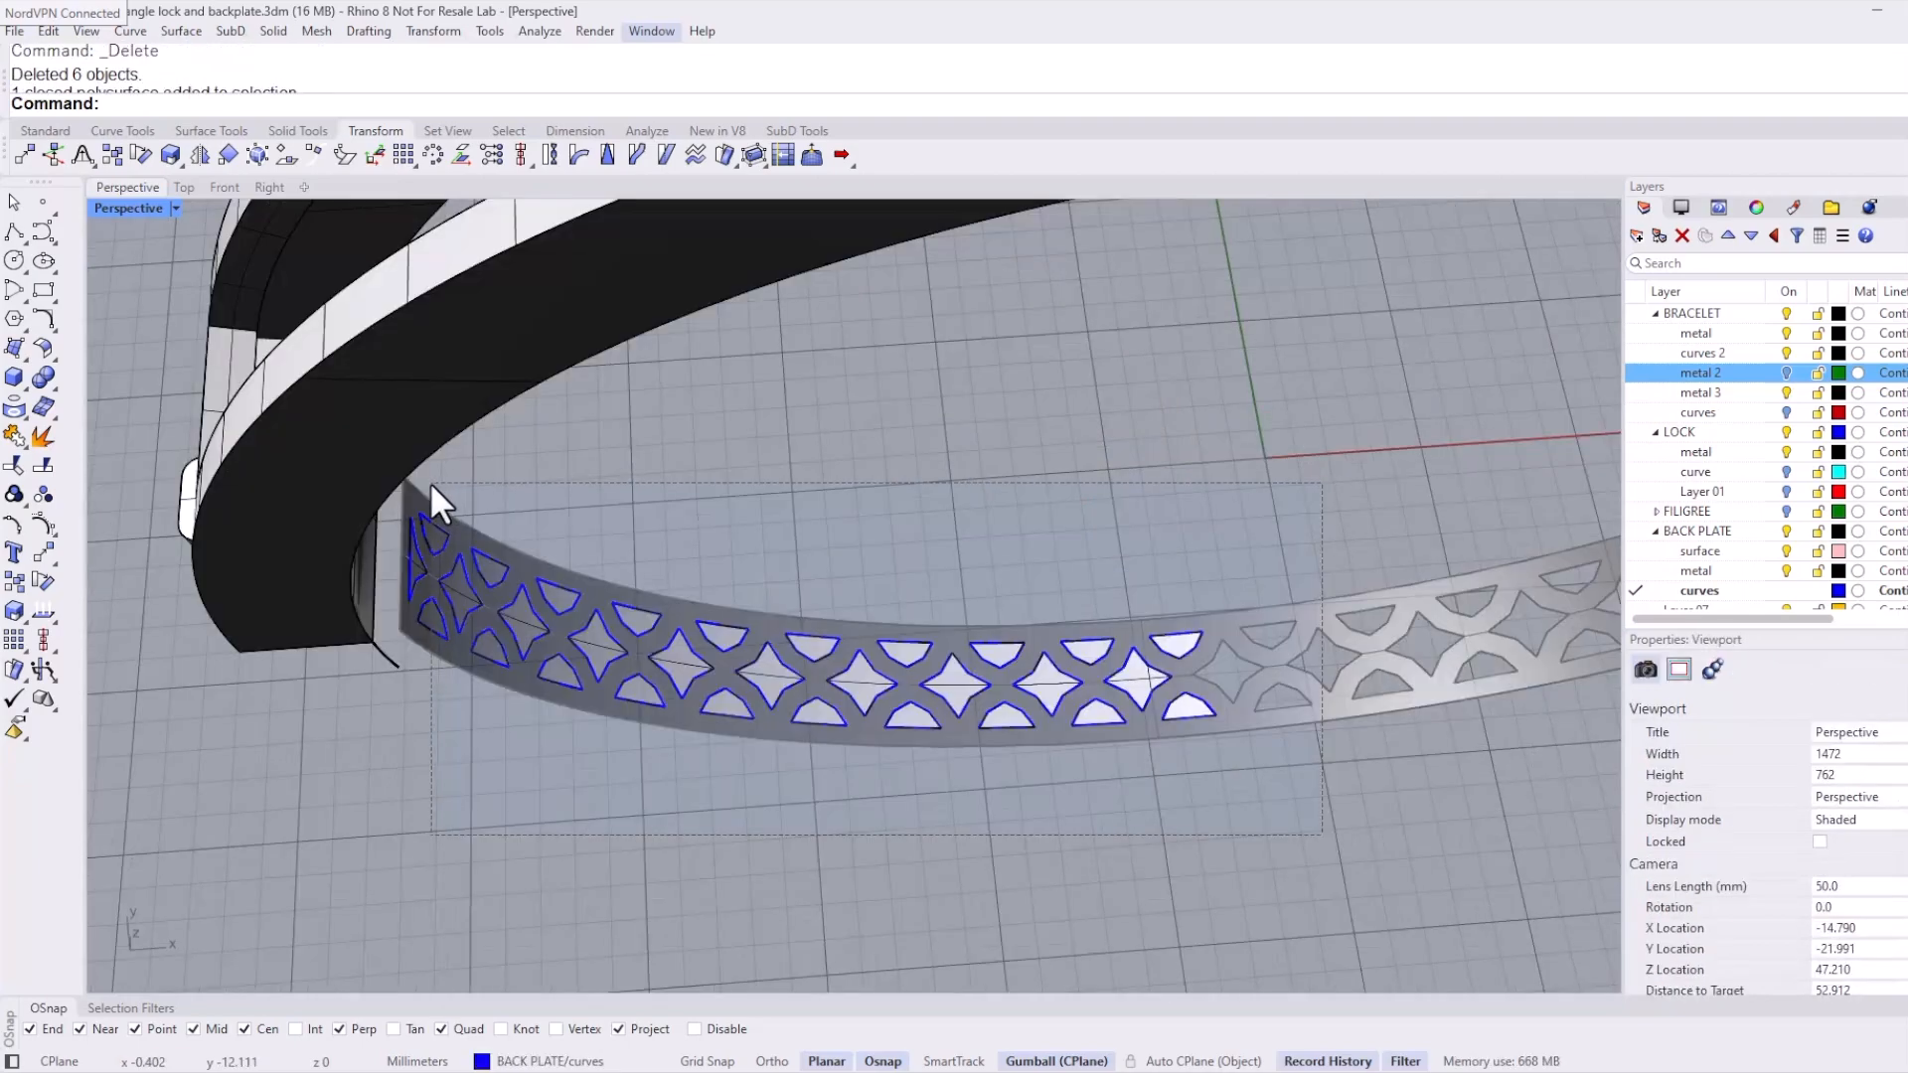
key(Delete)
scroll(664, 626, down, 5)
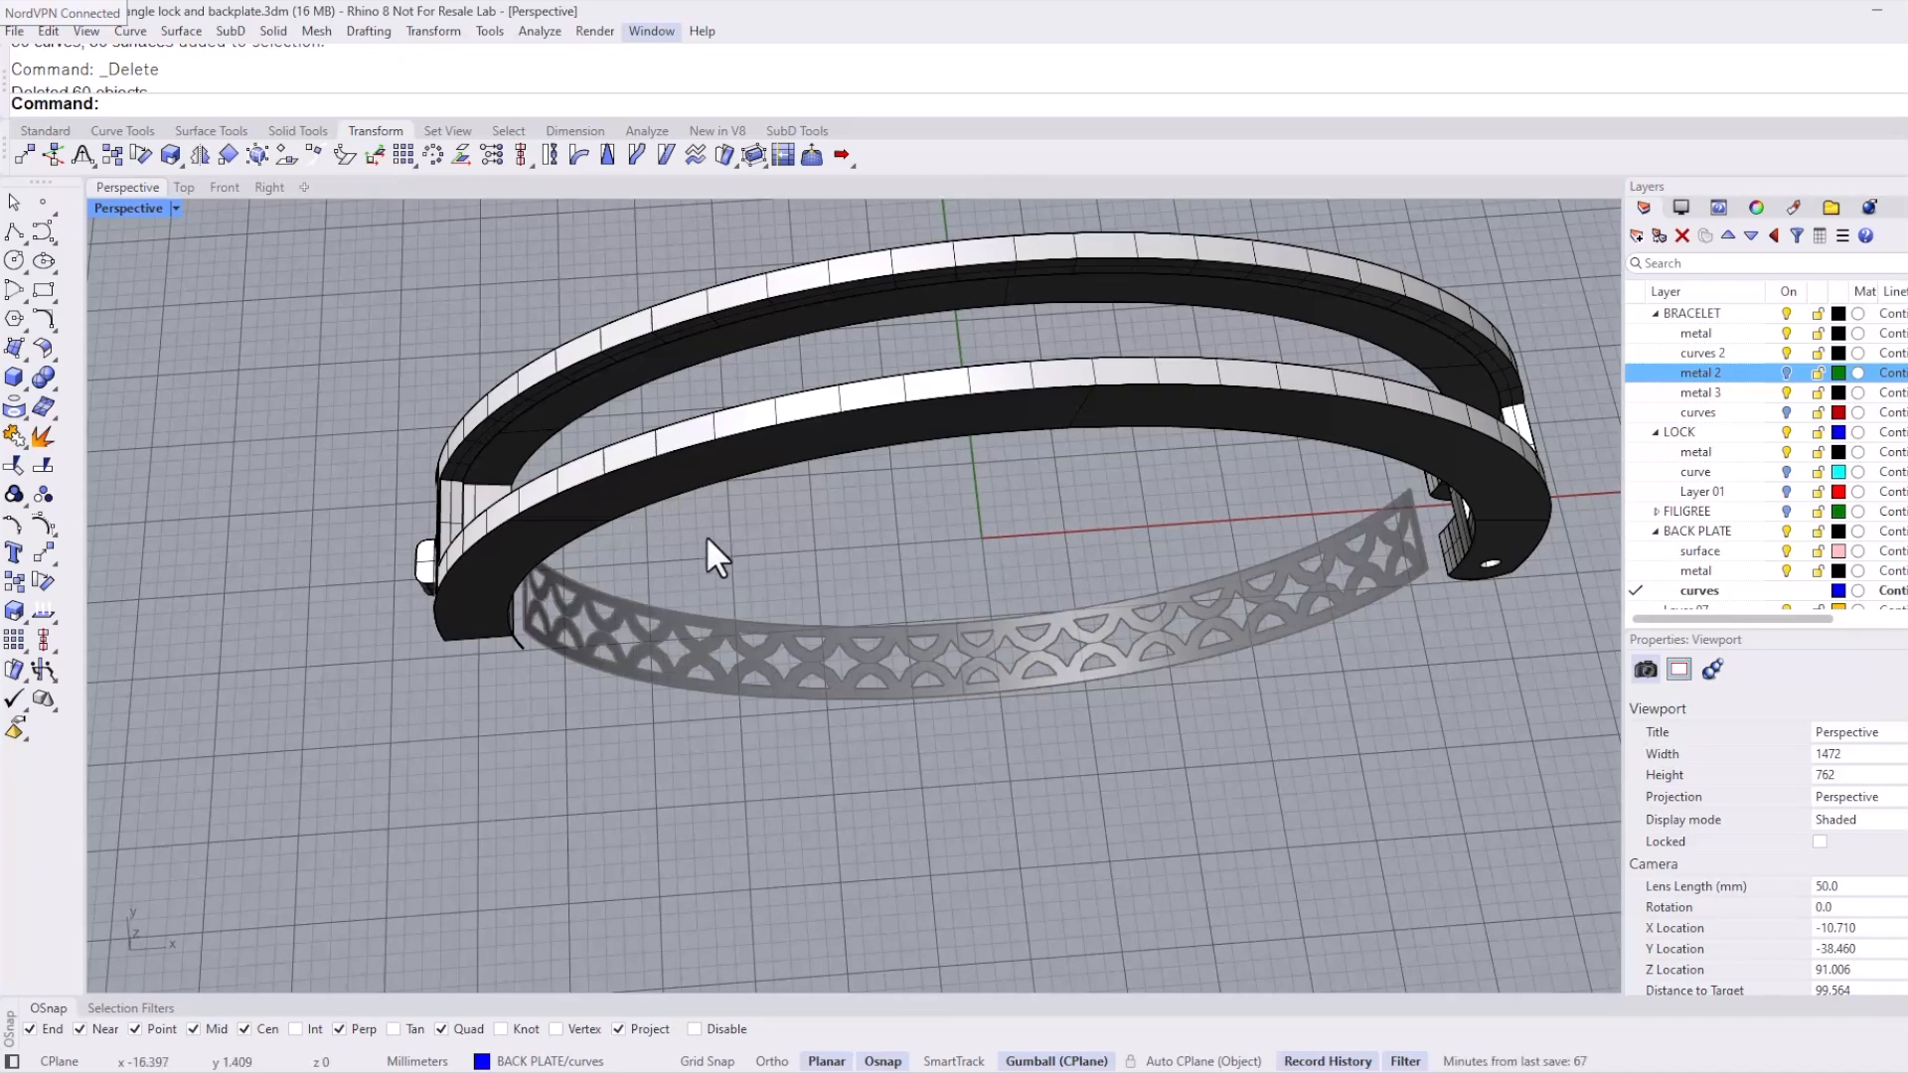
Step: Unlock the perforated surface and offset it outward 0.8 mm as a solid, then deselect the result
key(Return)
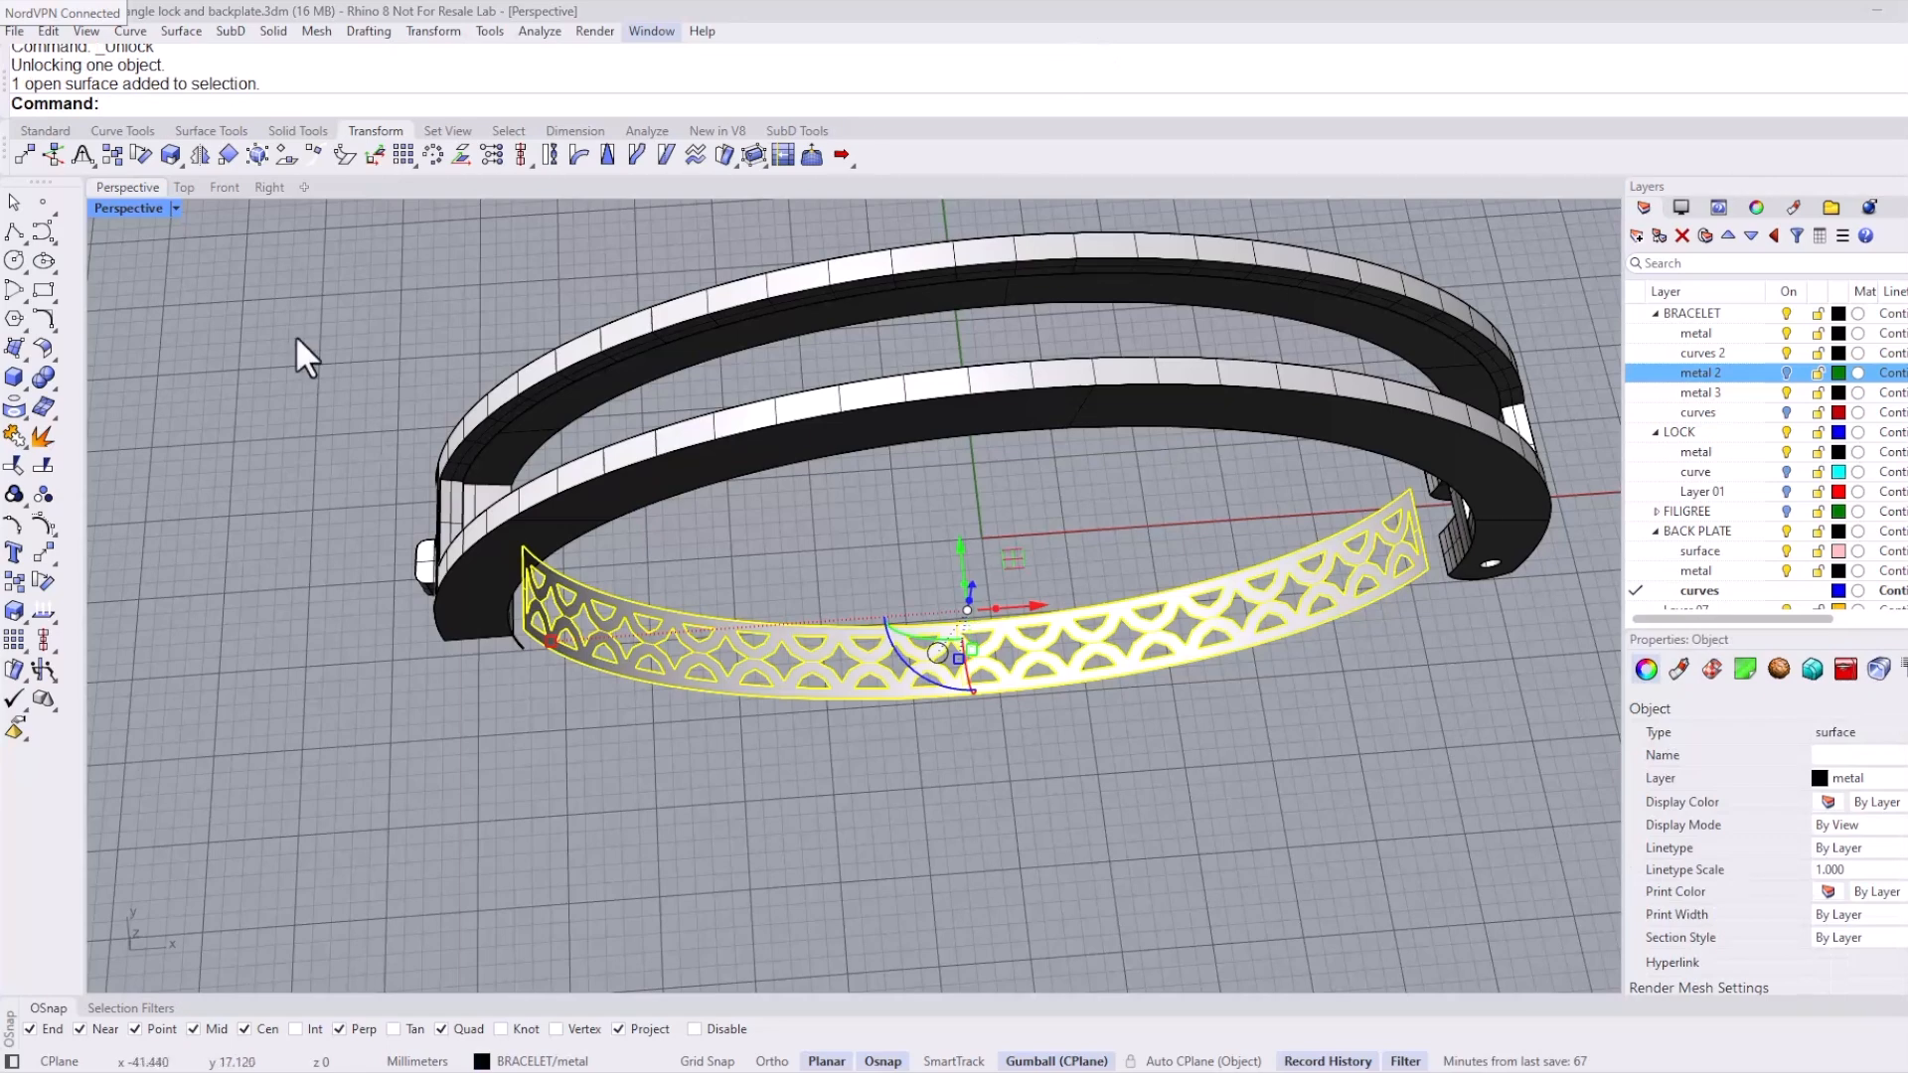
click(207, 130)
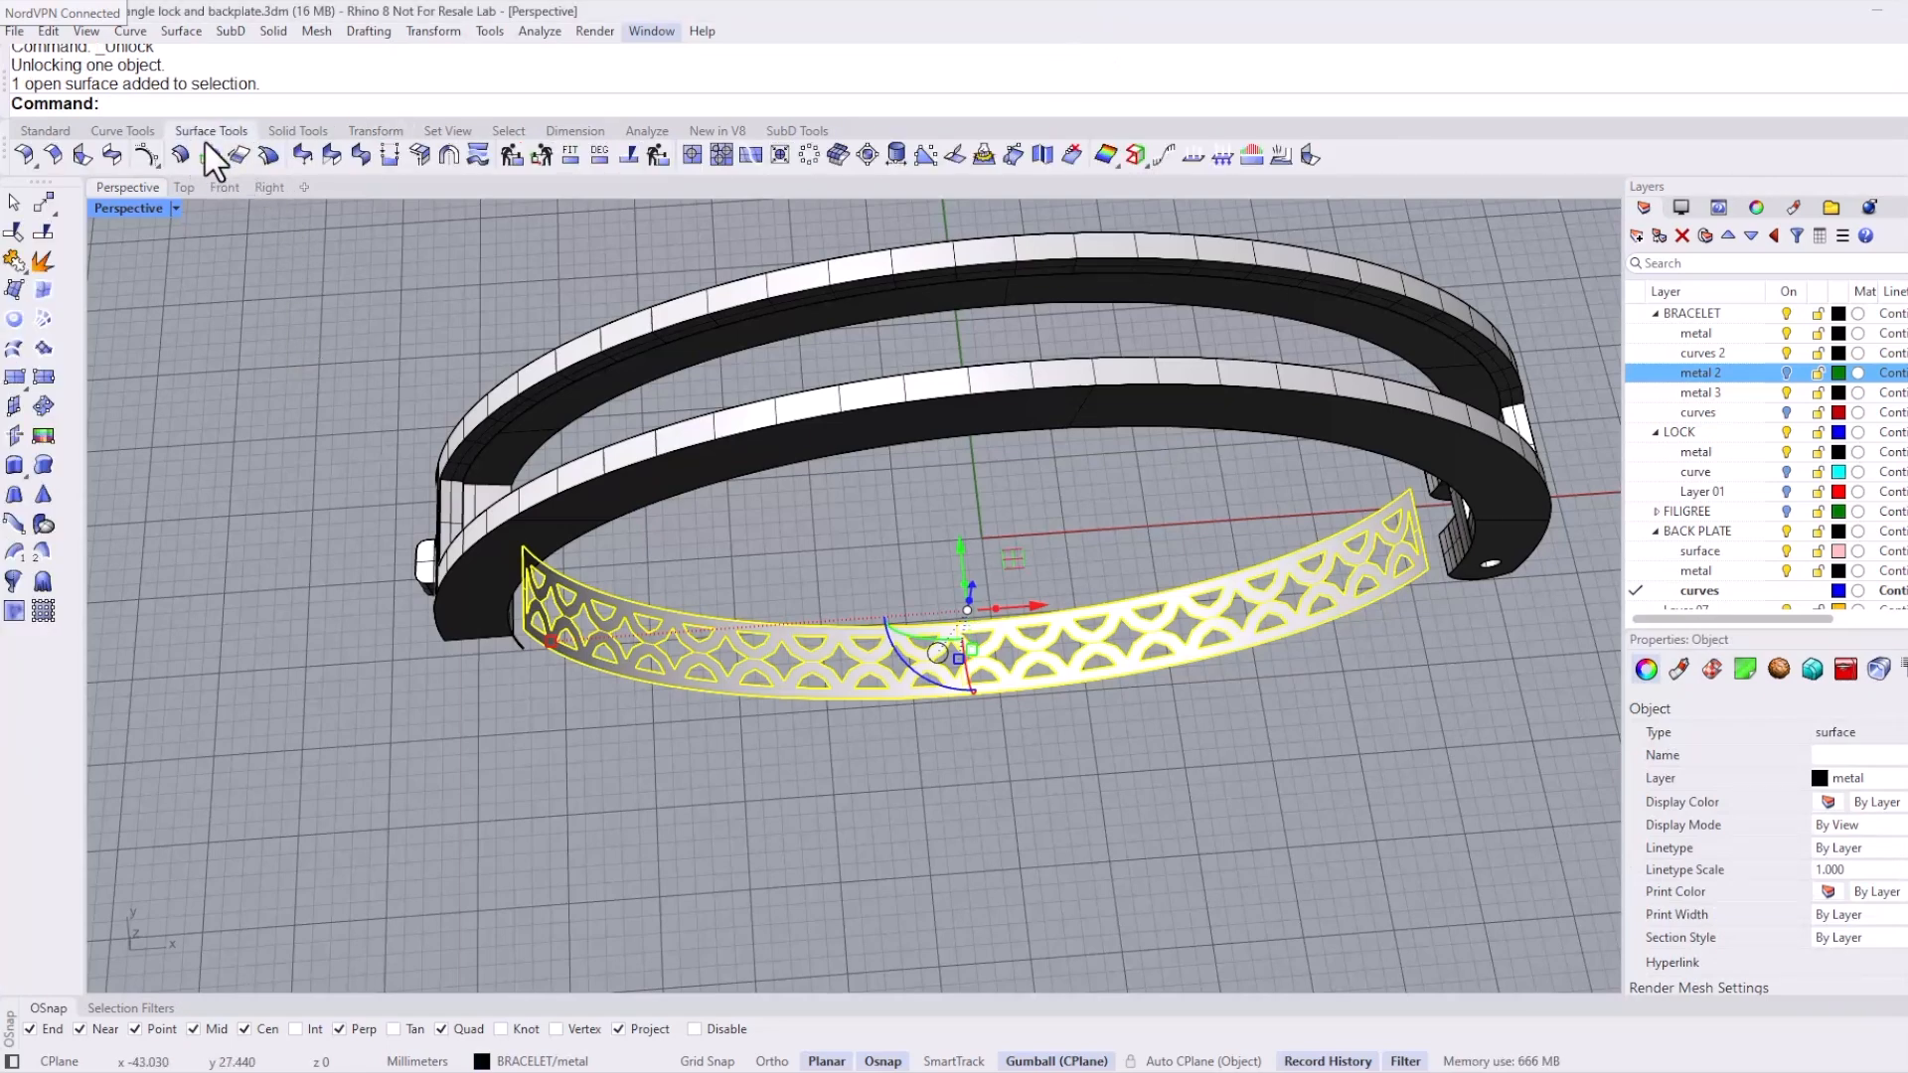
click(179, 154)
right_drag(695, 771, 694, 731)
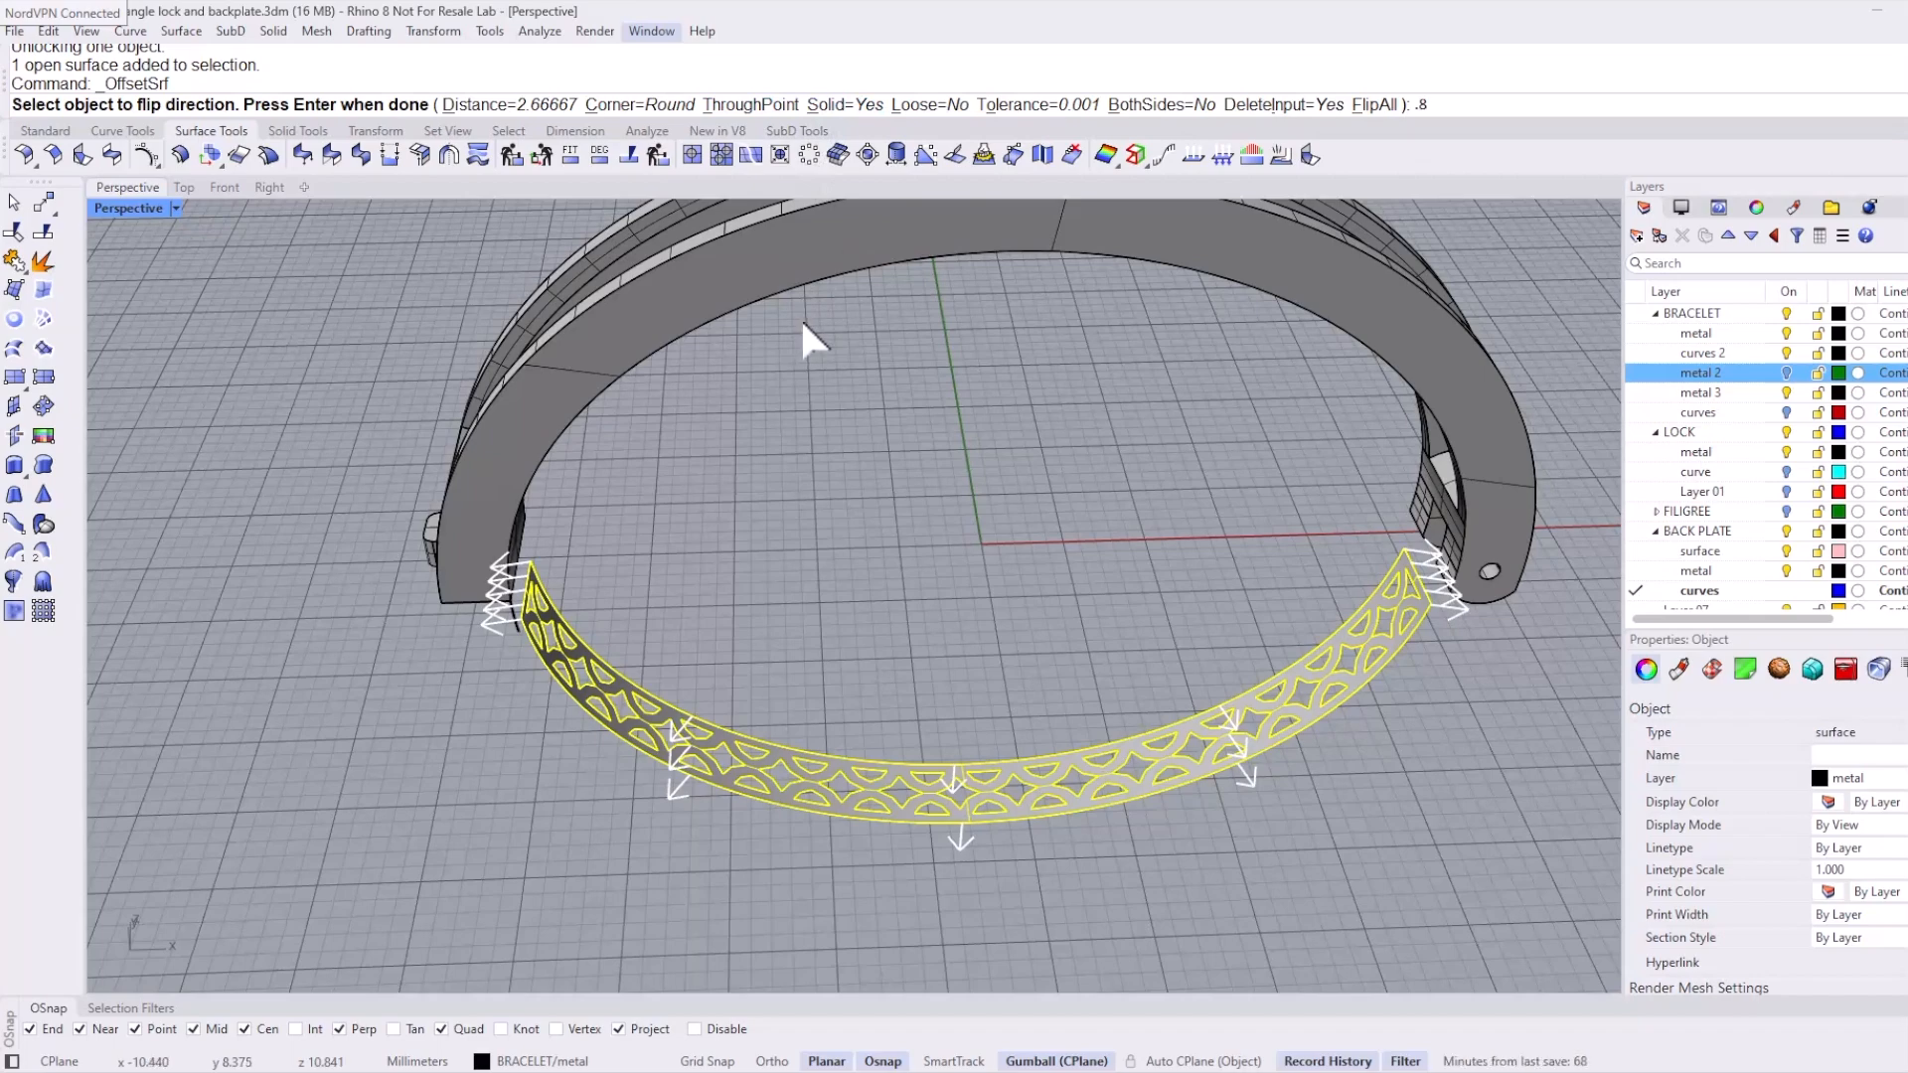
key(Return)
key(Return)
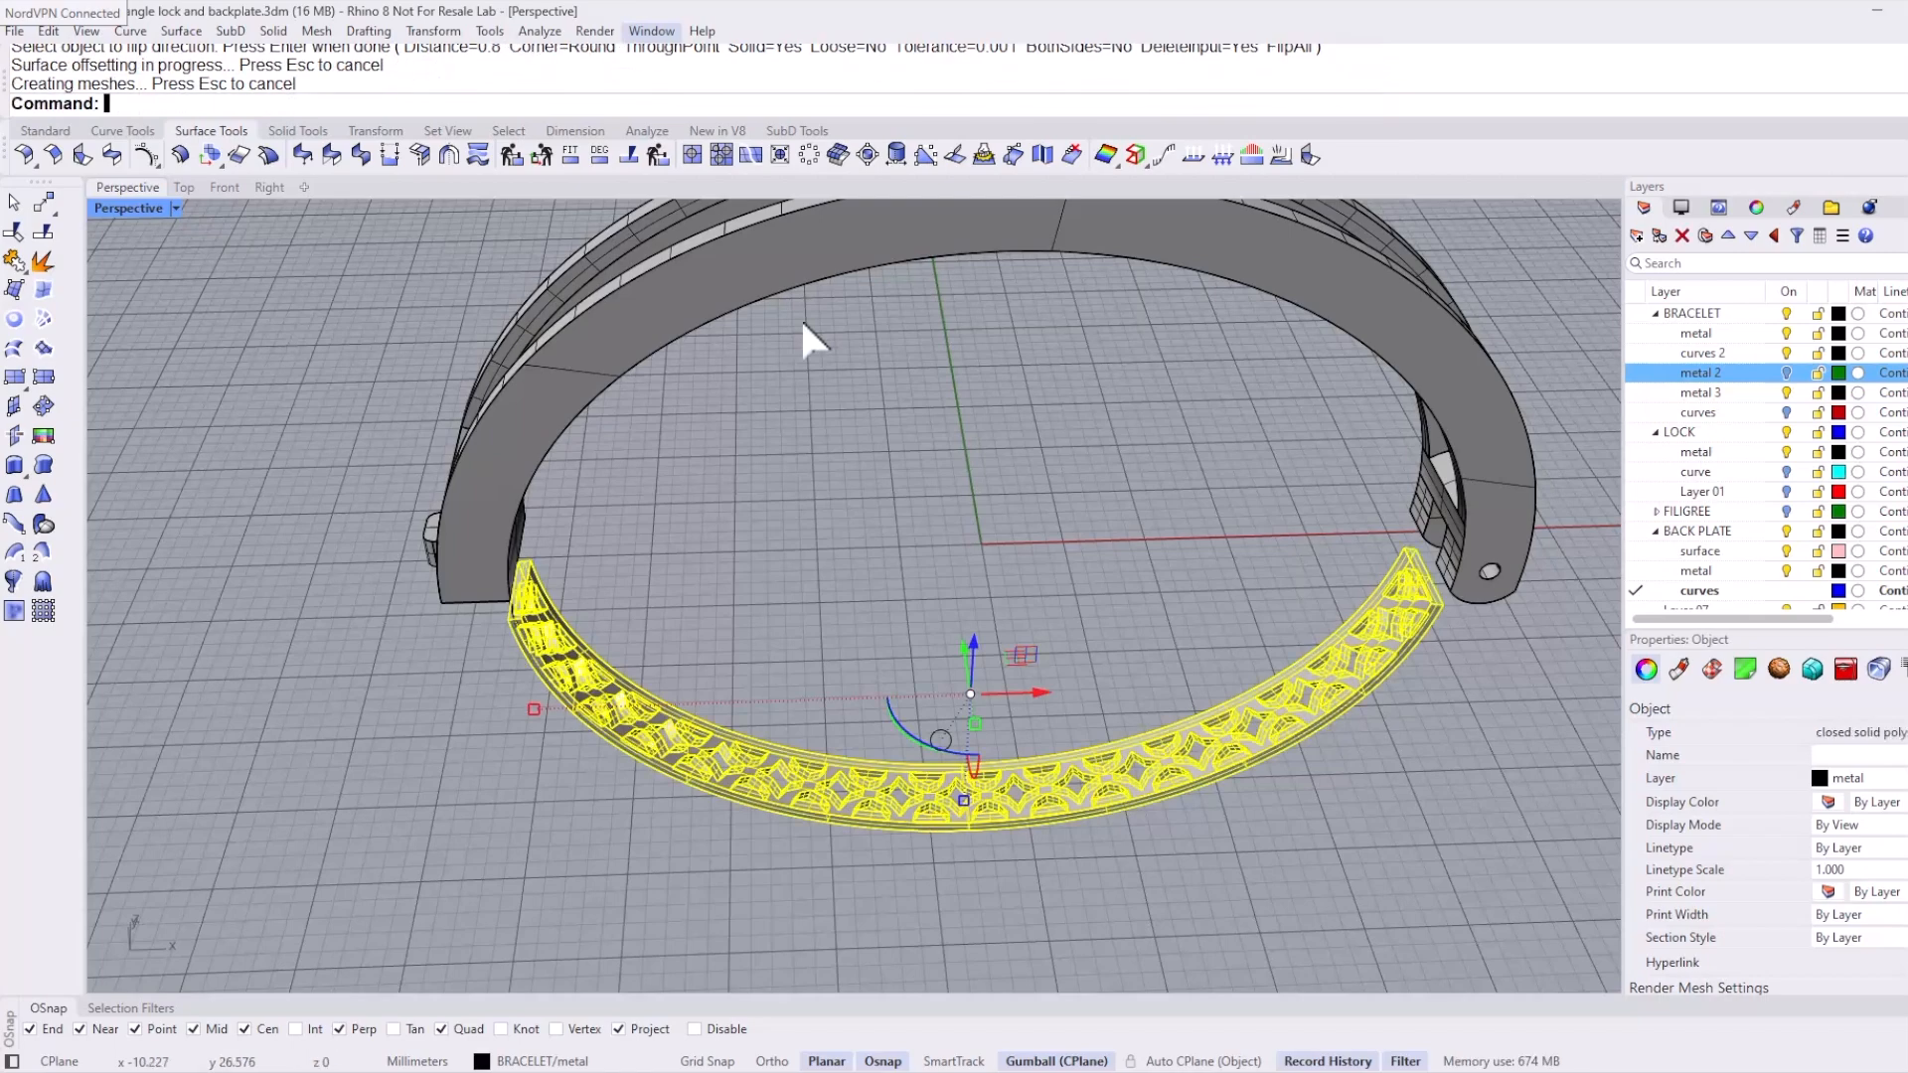
click(760, 479)
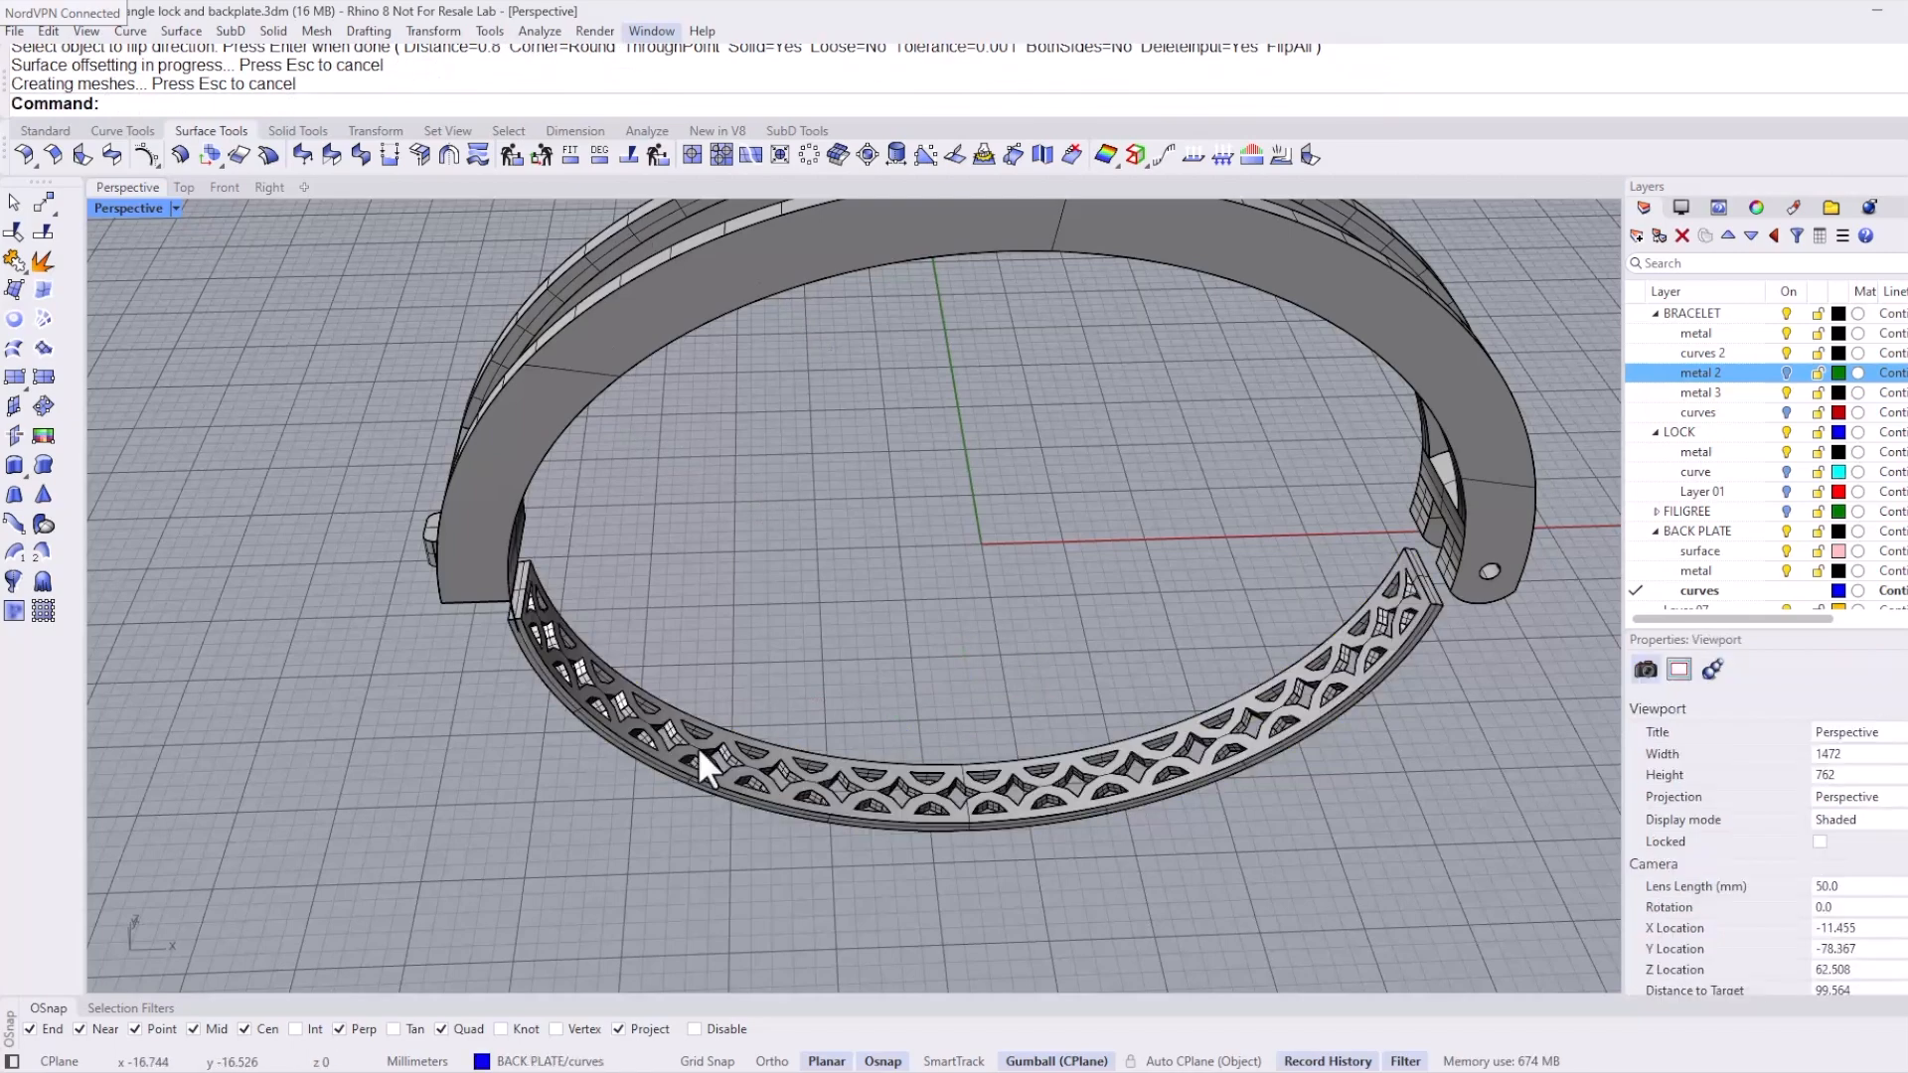
Step: Show the BRACELET metal 2 layer to inspect how the perforated plate fits inside the bracelet, and hide the layer again
click(1788, 372)
right_drag(894, 651, 664, 551)
scroll(724, 593, up, 8)
scroll(724, 593, down, 6)
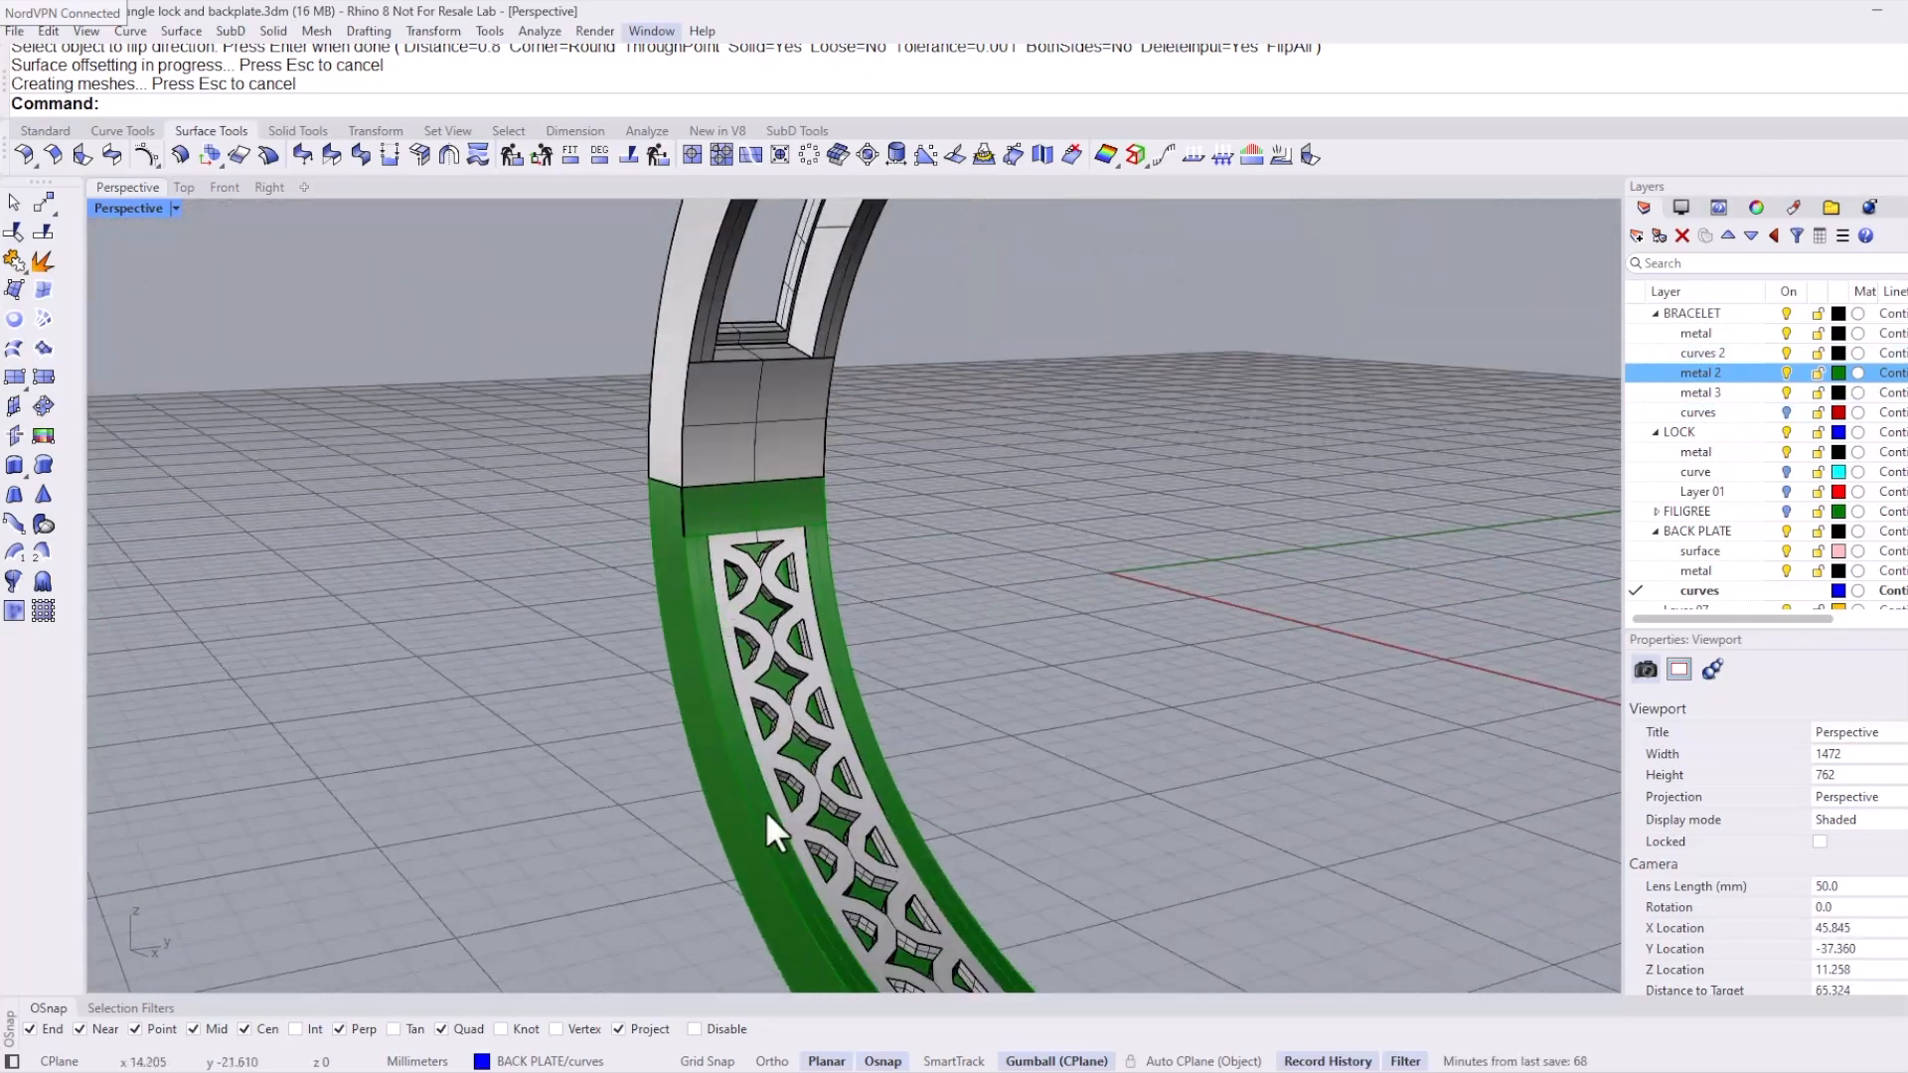
right_drag(765, 809, 895, 681)
scroll(894, 681, down, 5)
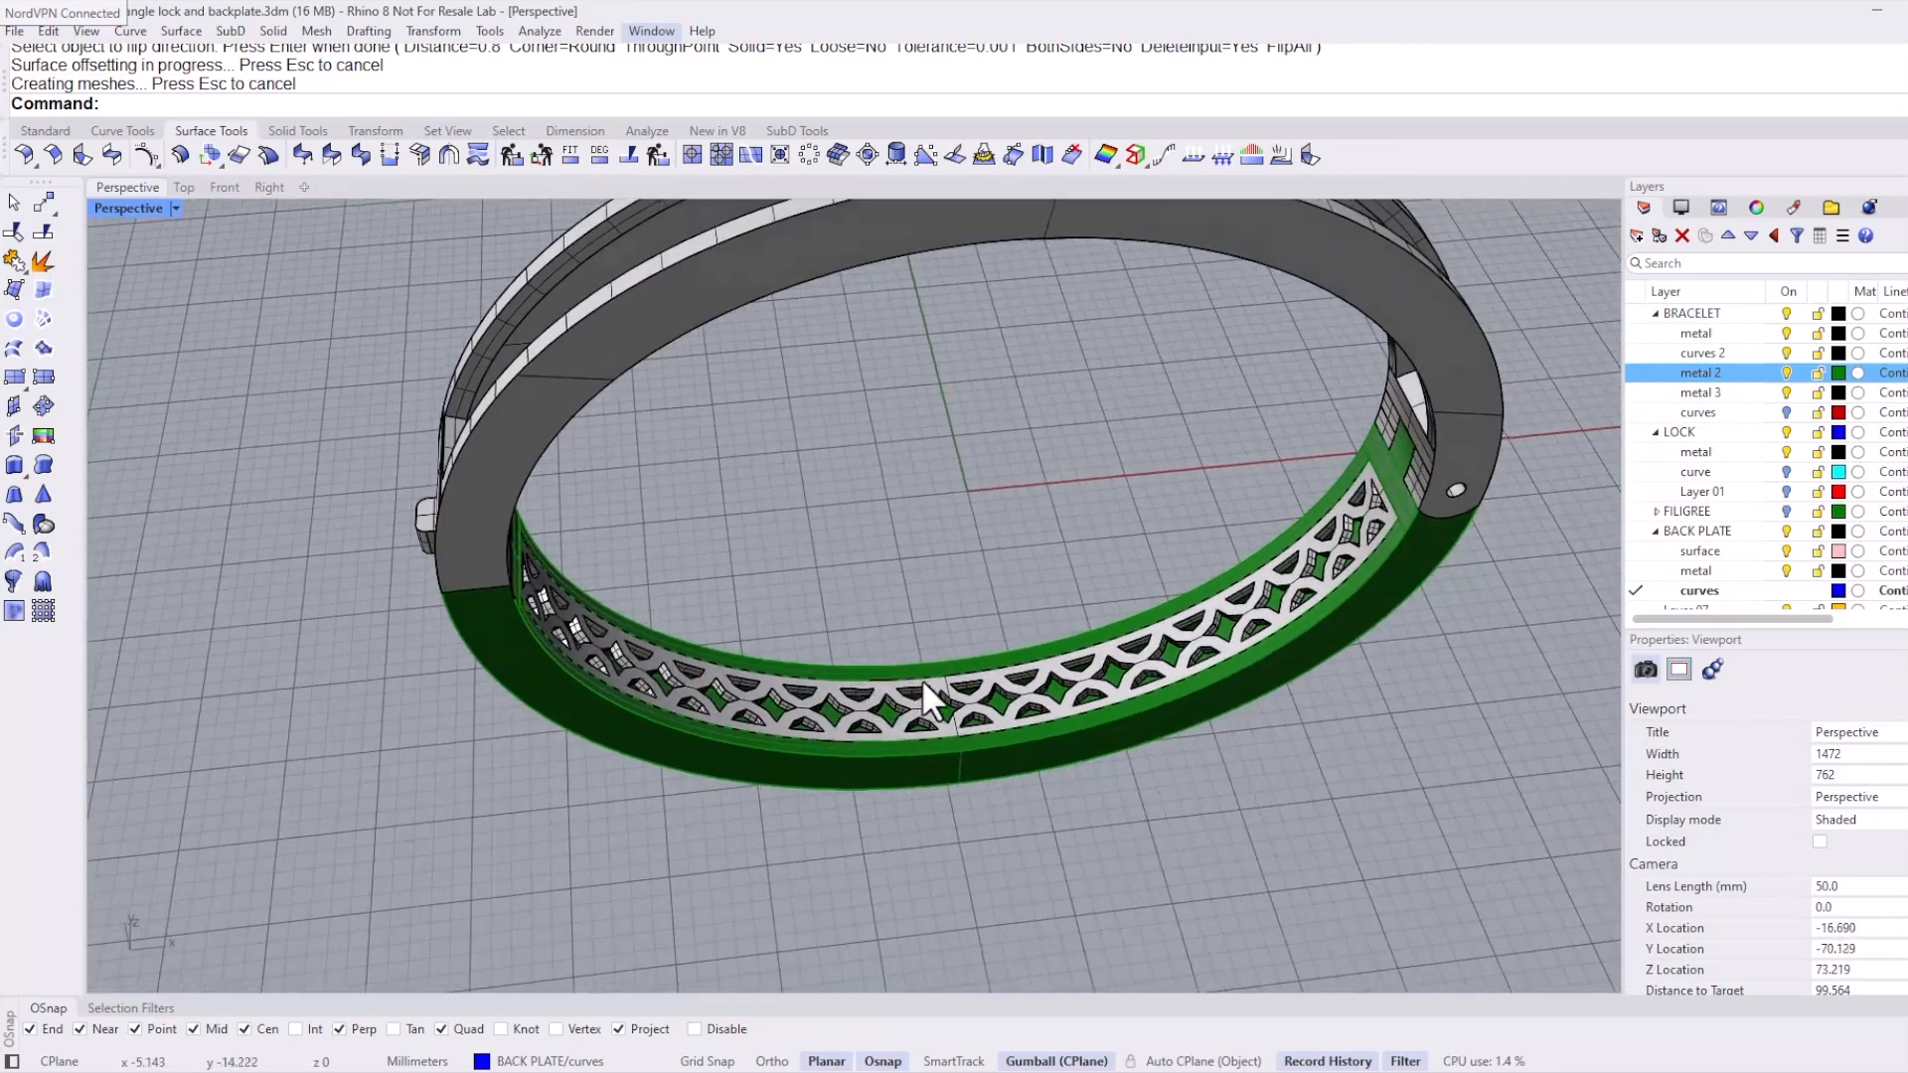
click(1786, 372)
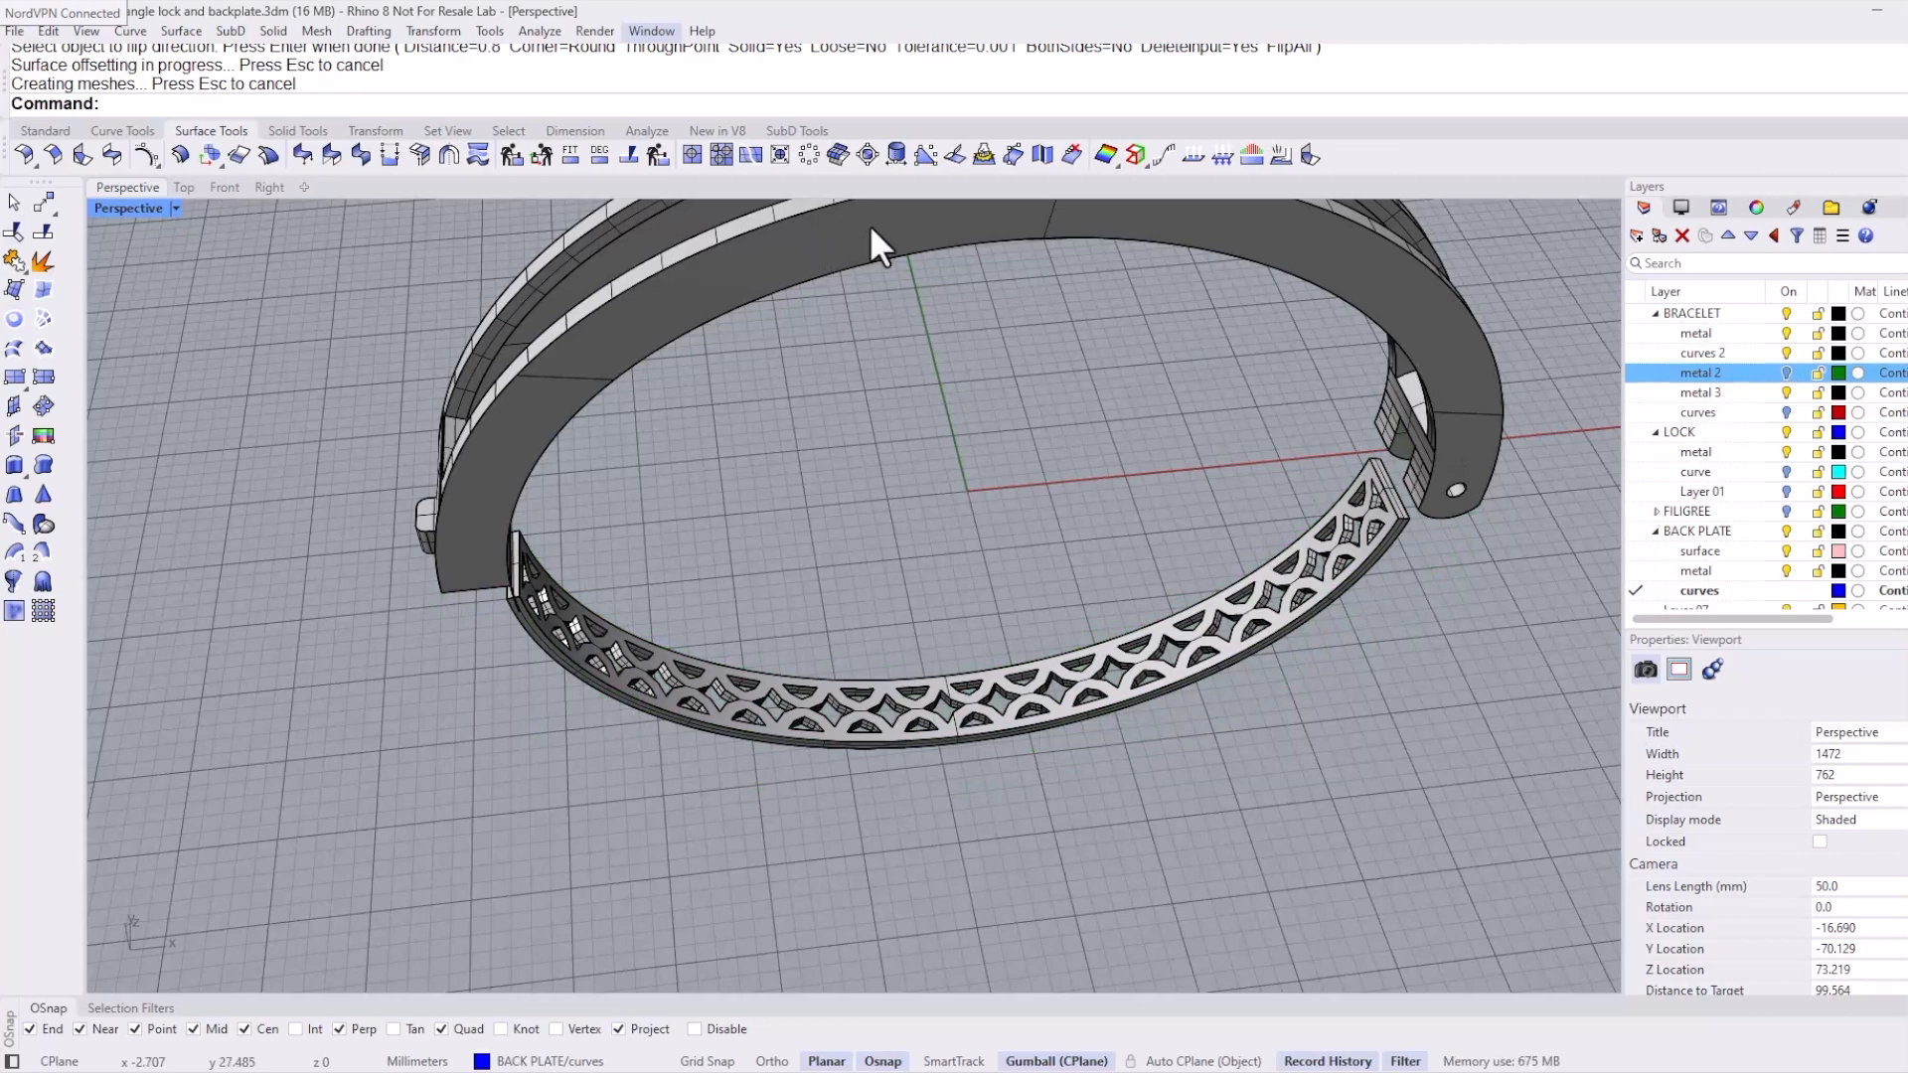
Step: Hide the upper bracelet body and the lock piece beside it, and delete the leftover open curve, leaving the plate isolated
click(1317, 240)
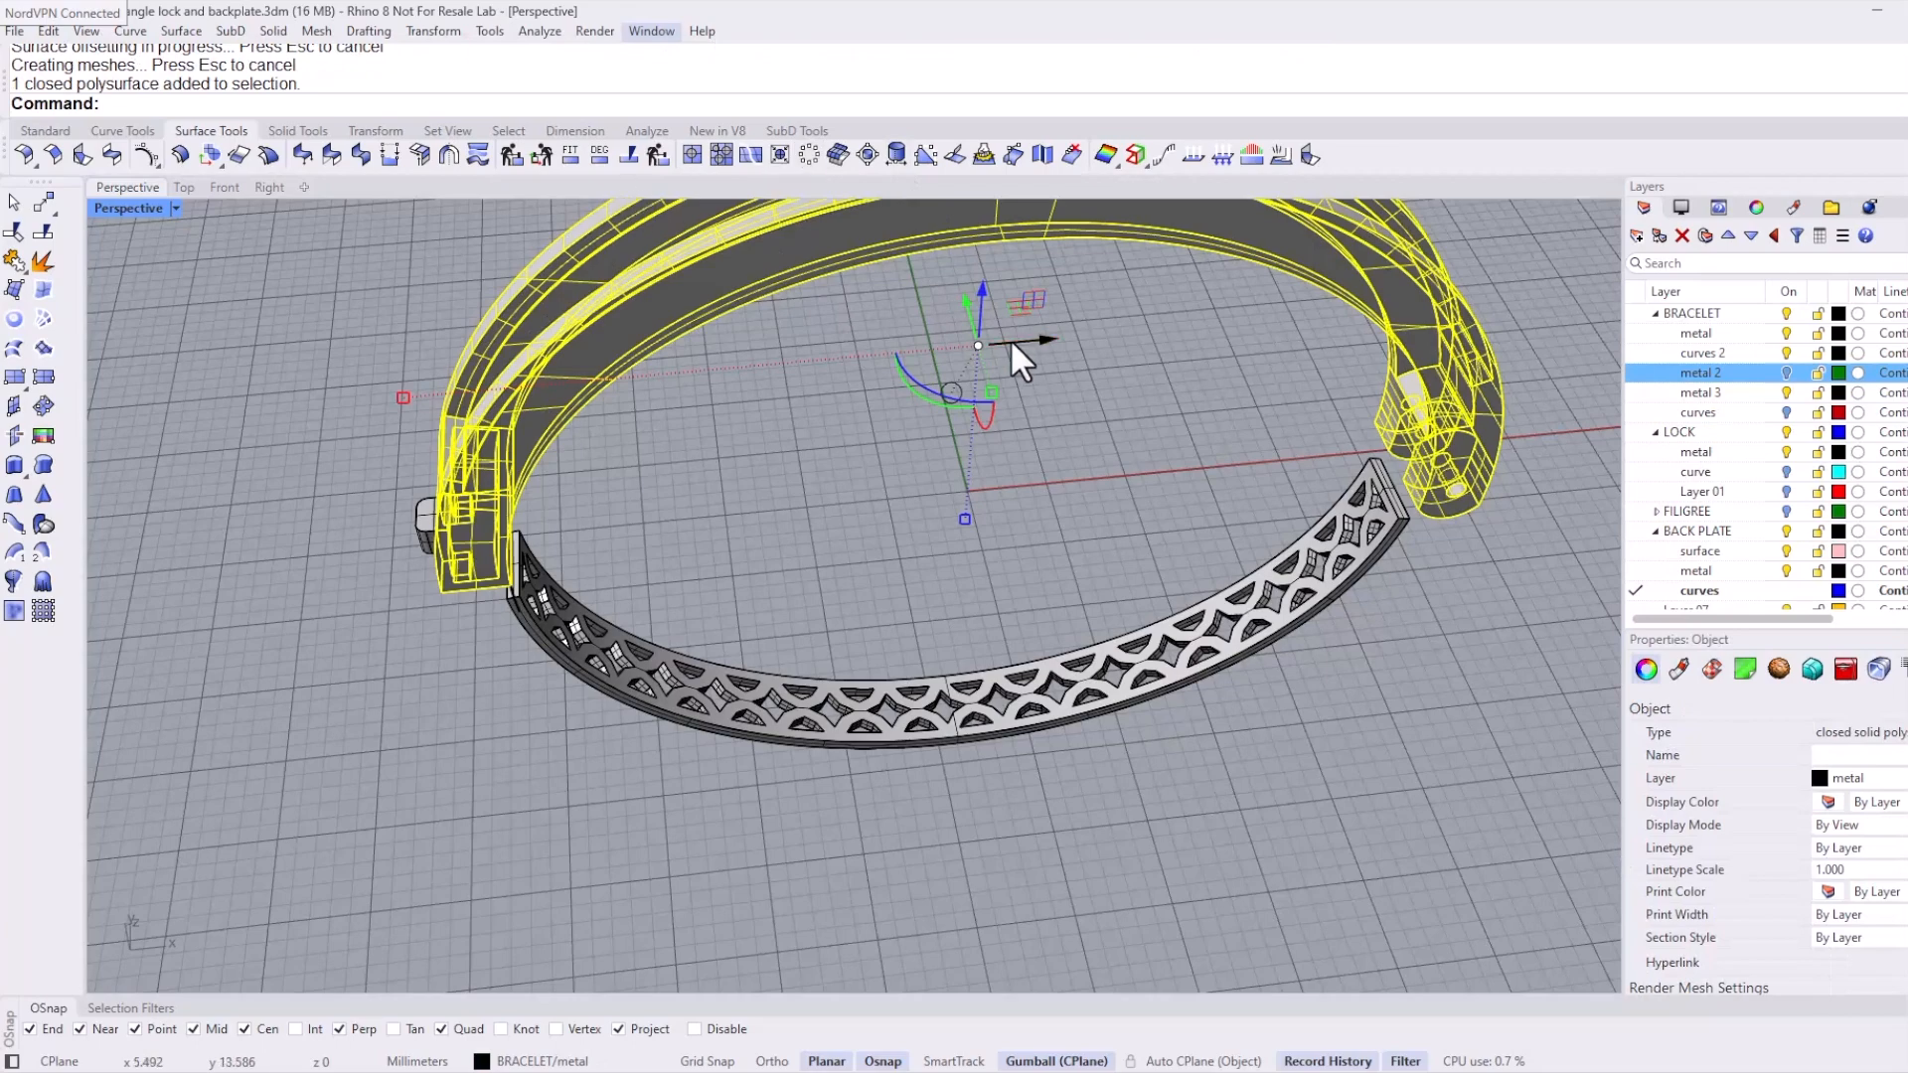
shift+click(427, 519)
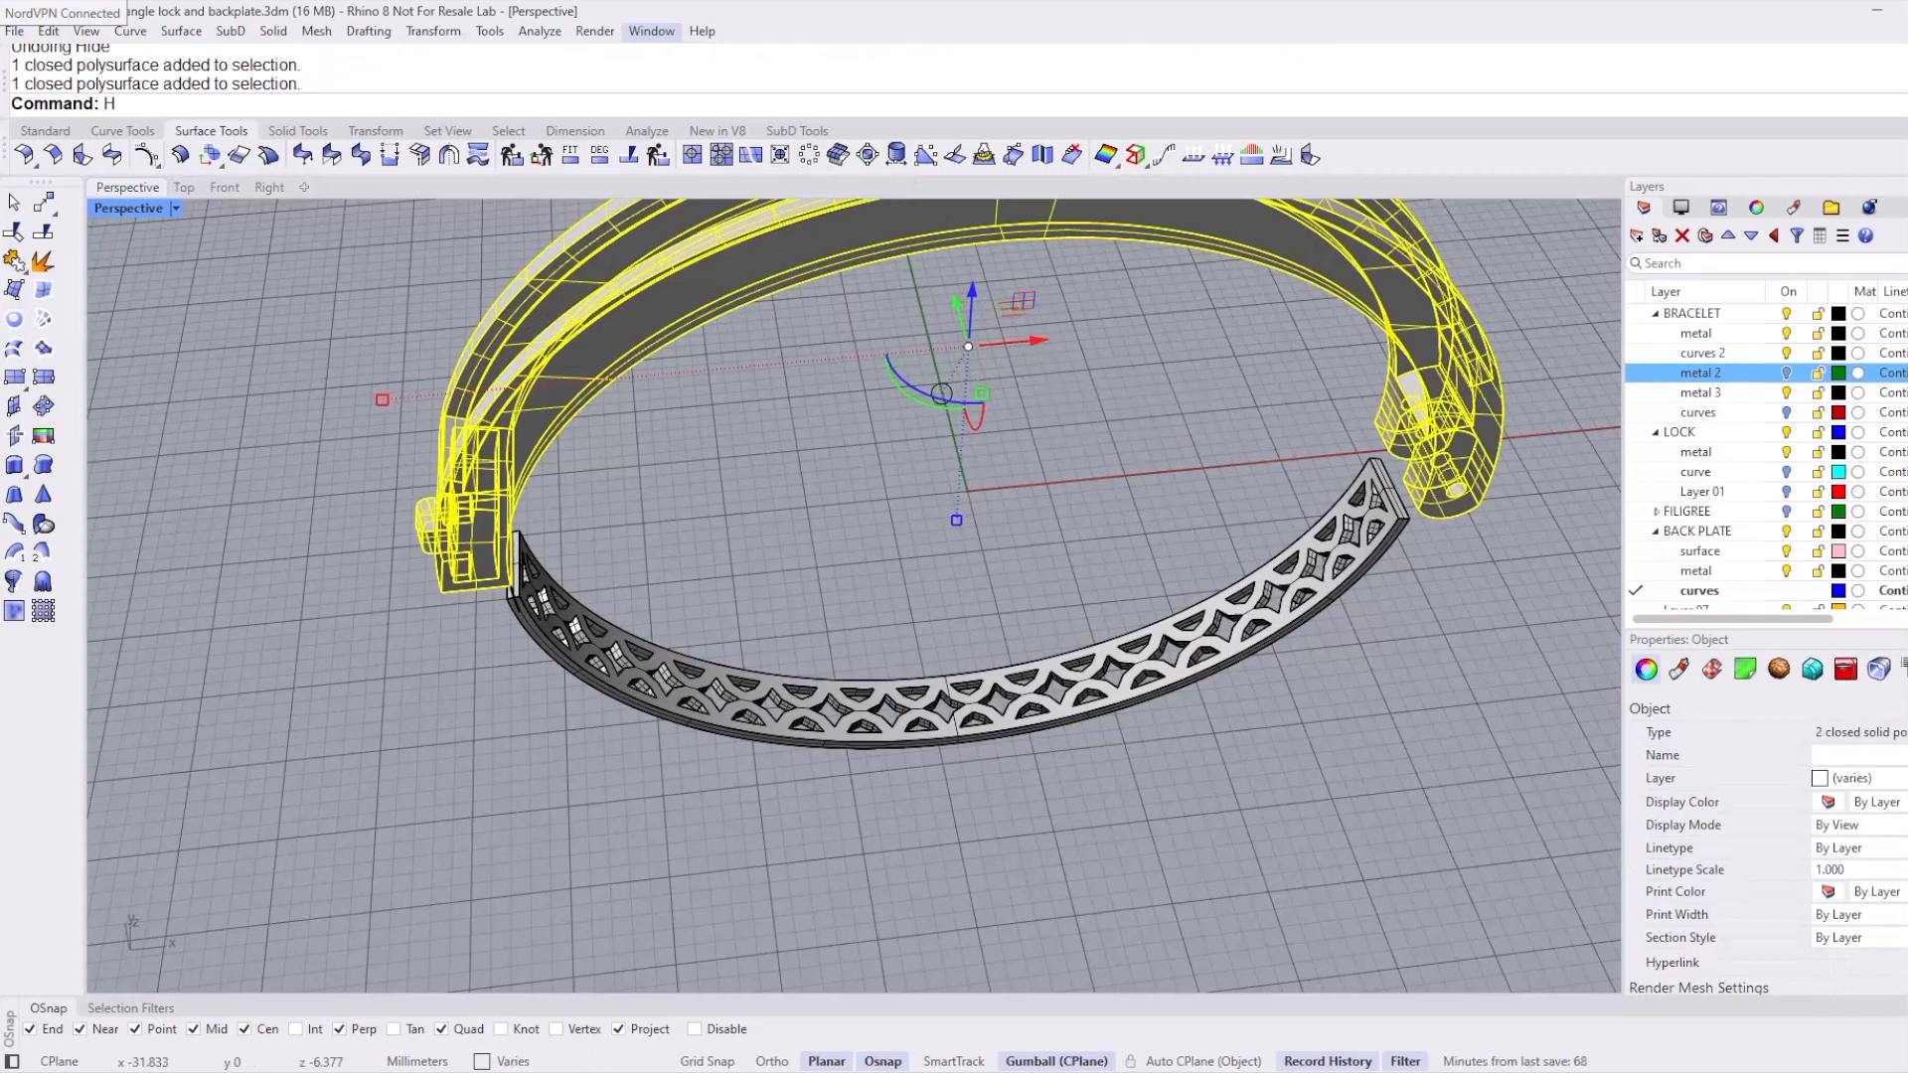
key(Return)
right_drag(825, 568, 903, 583)
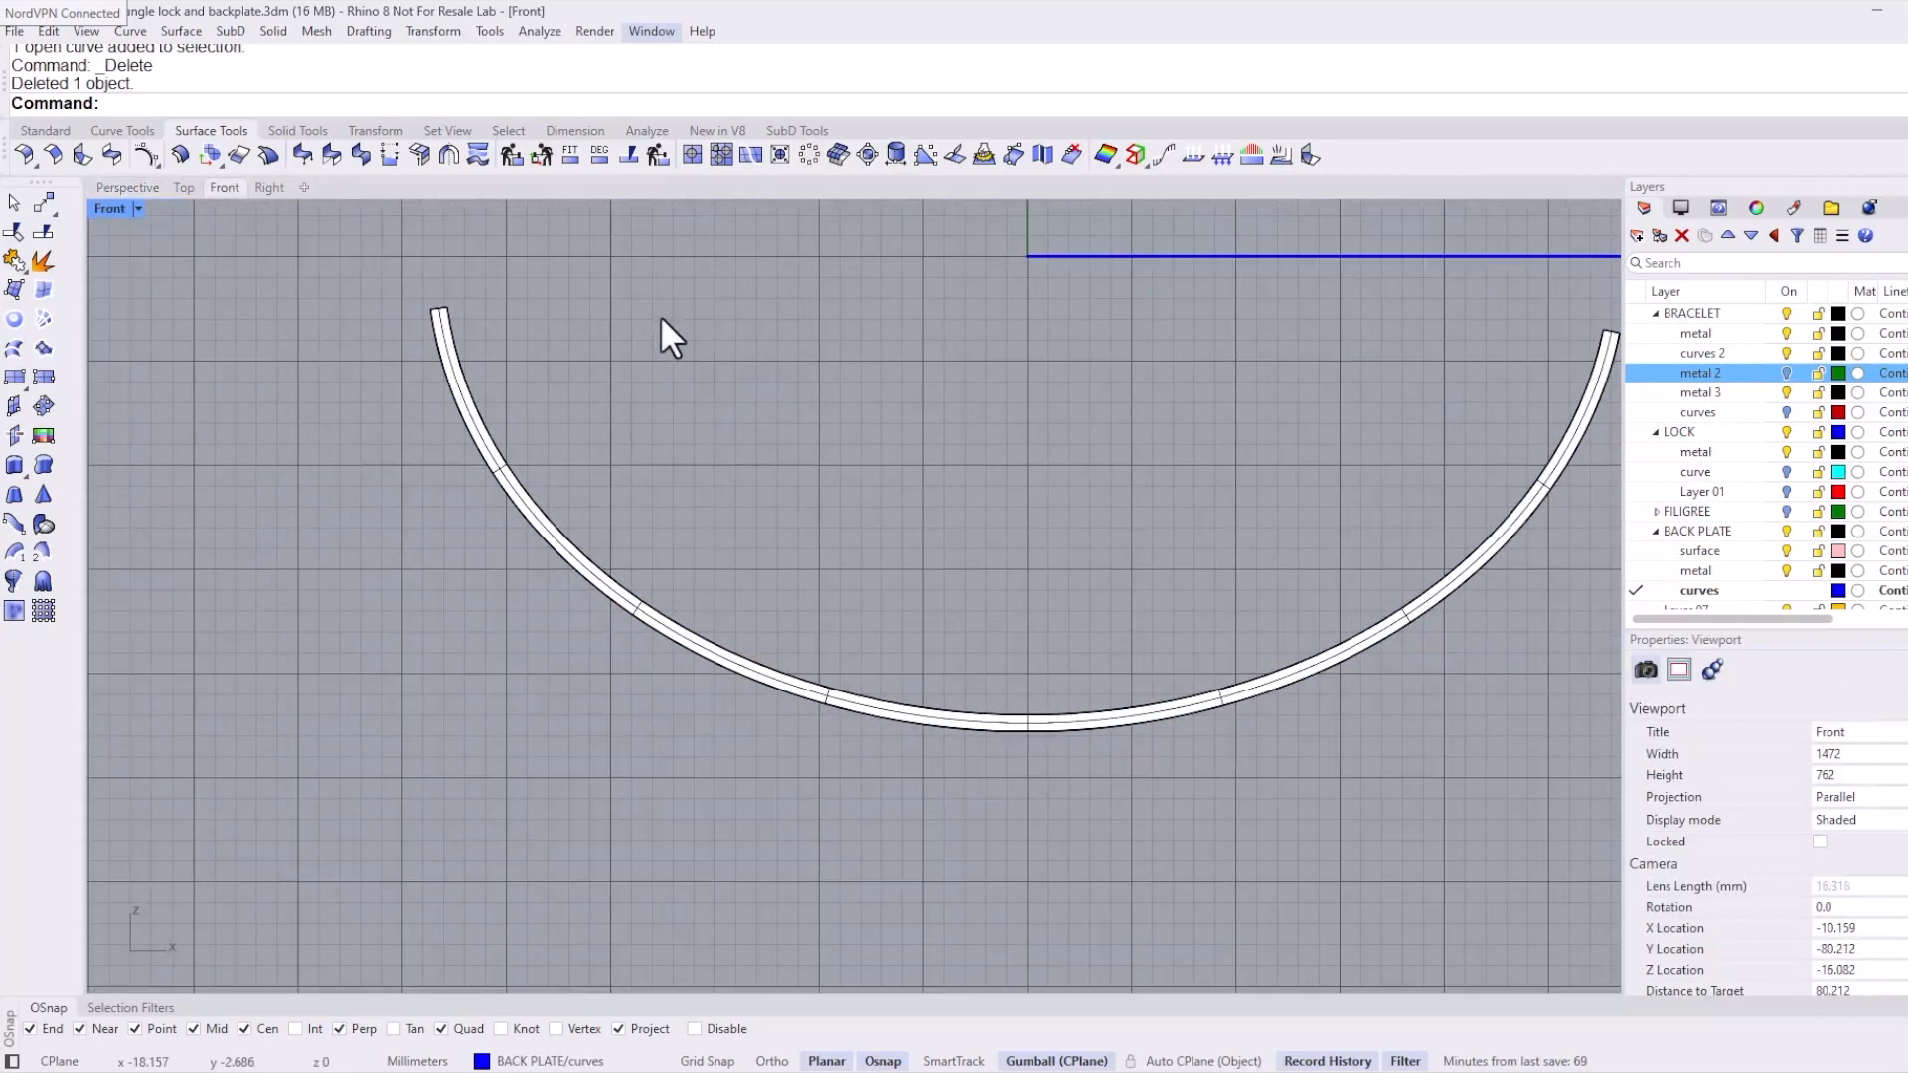
Step: Create a 0.8 × 0.8 × 0.8 mm box in the Front view with its first corner at the origin
right_drag(1142, 556, 864, 459)
scroll(894, 517, up, 4)
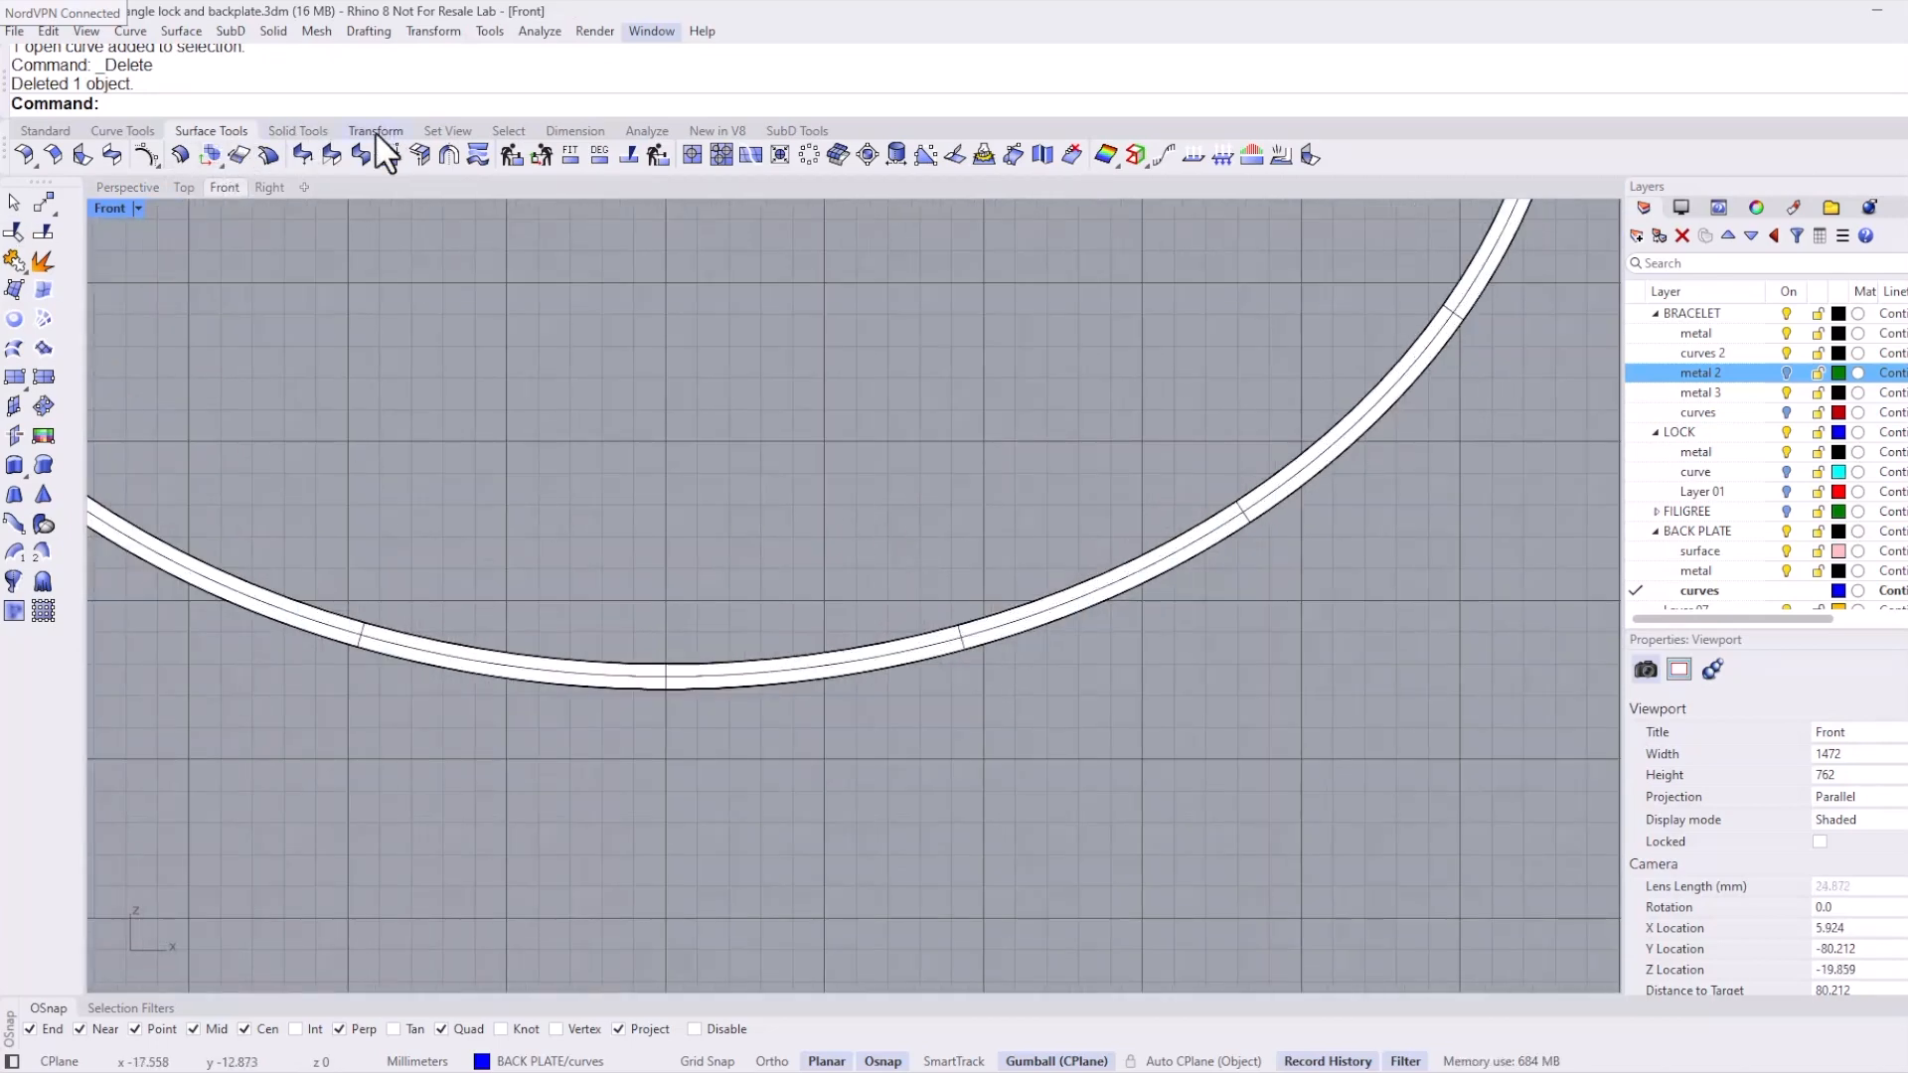
click(308, 130)
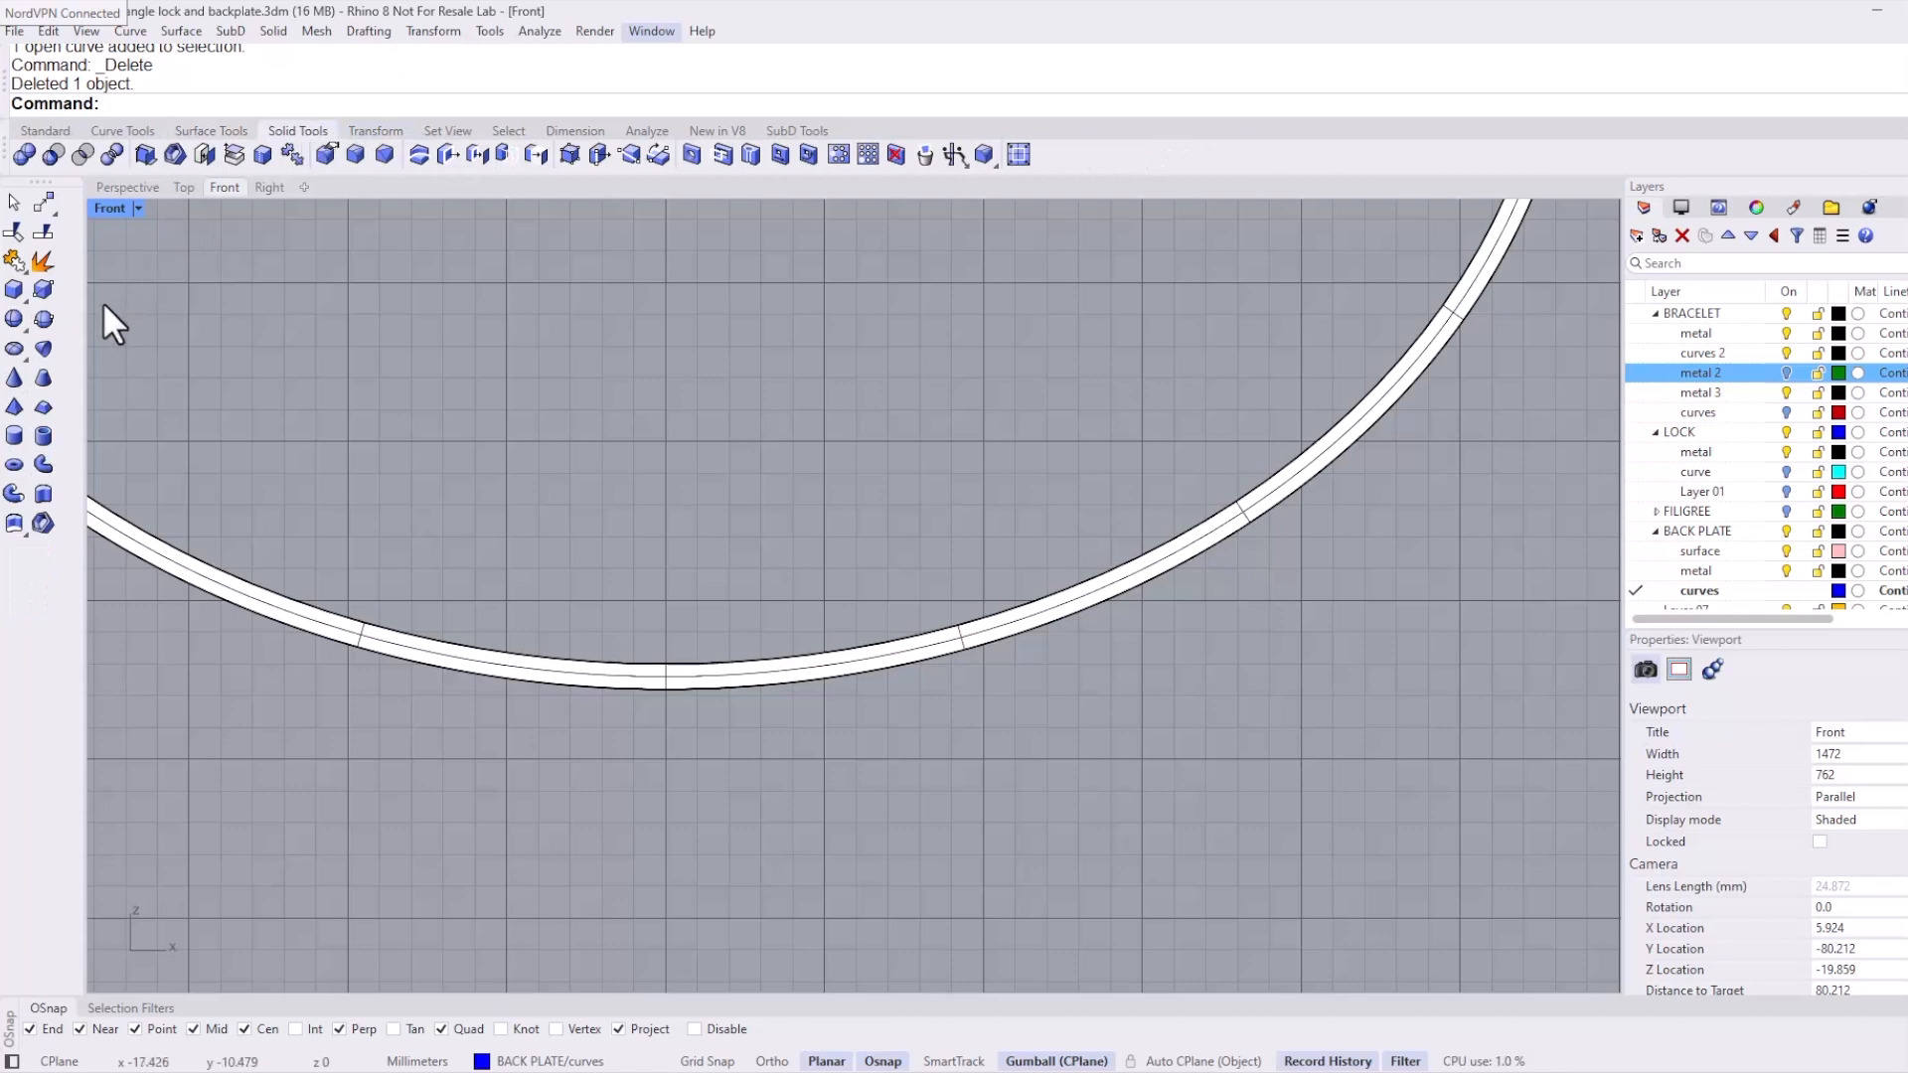
click(14, 290)
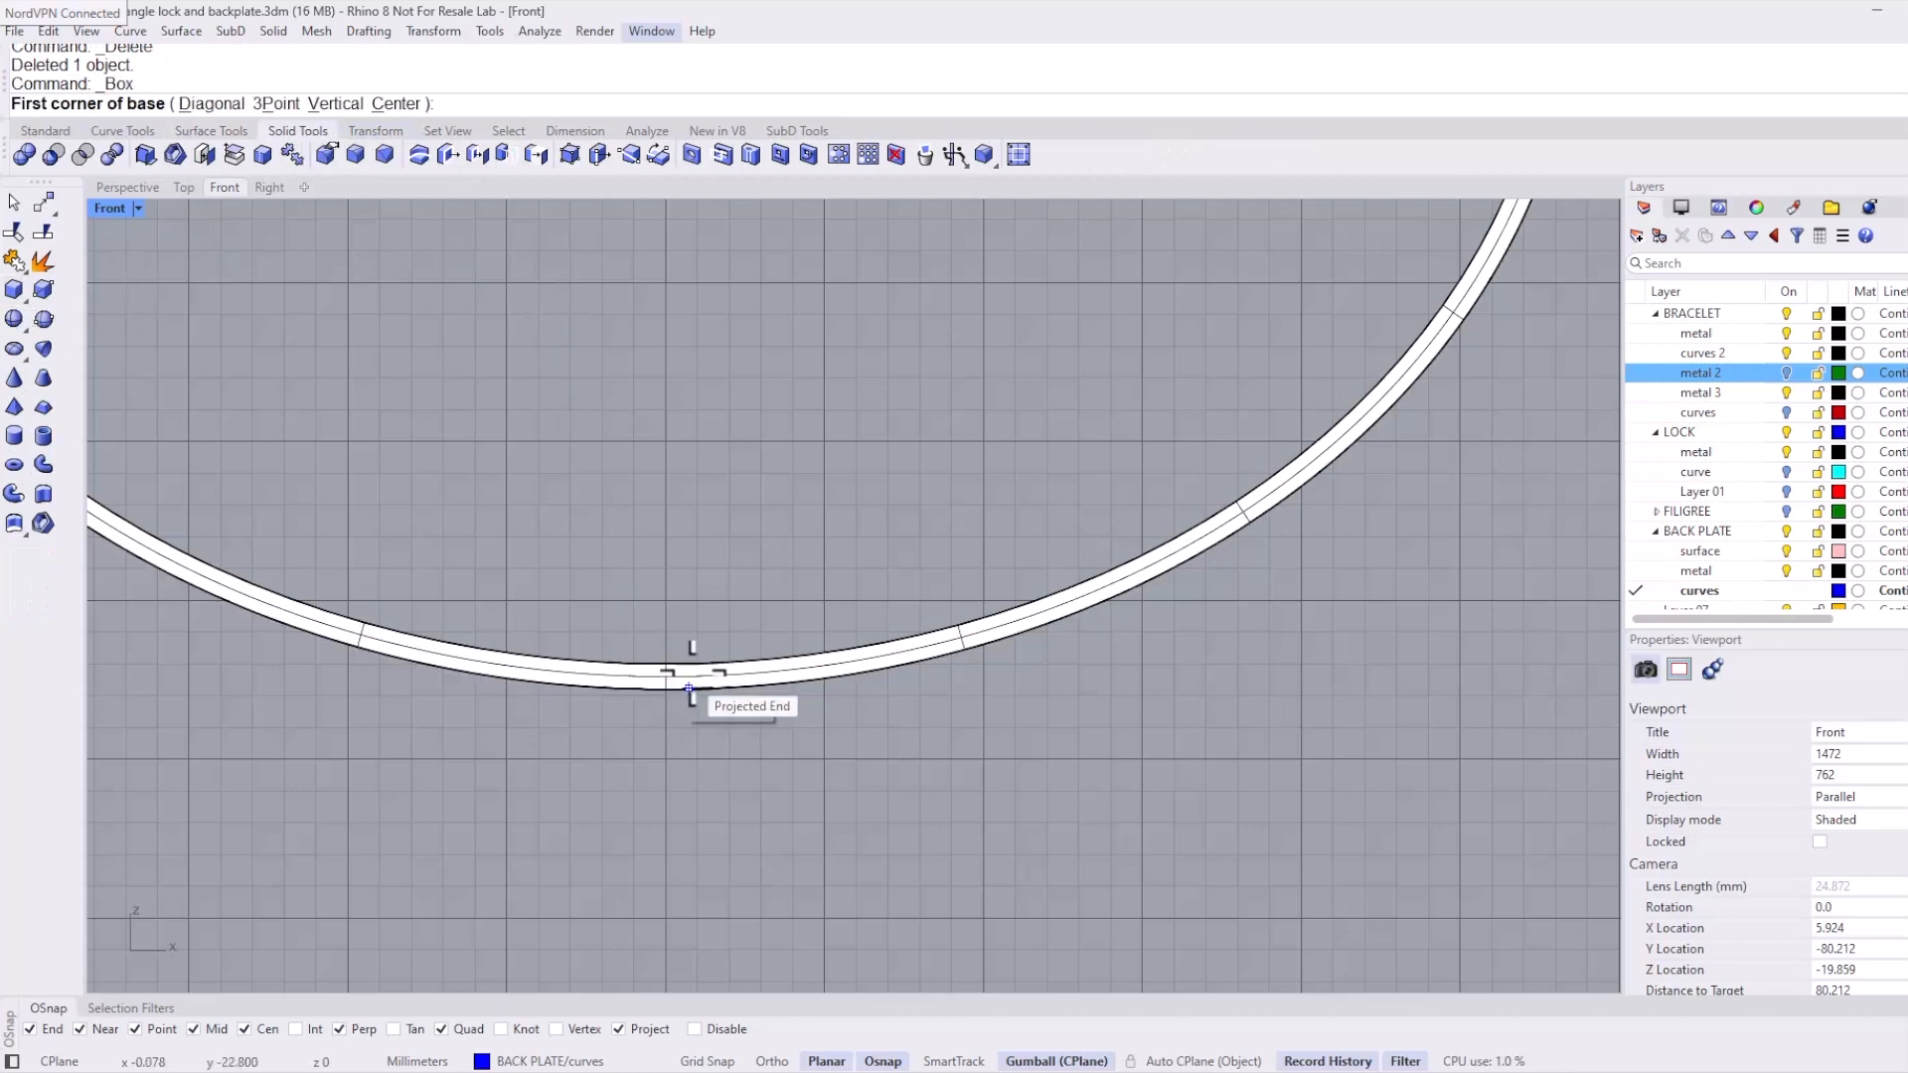
scroll(689, 687, down, 2)
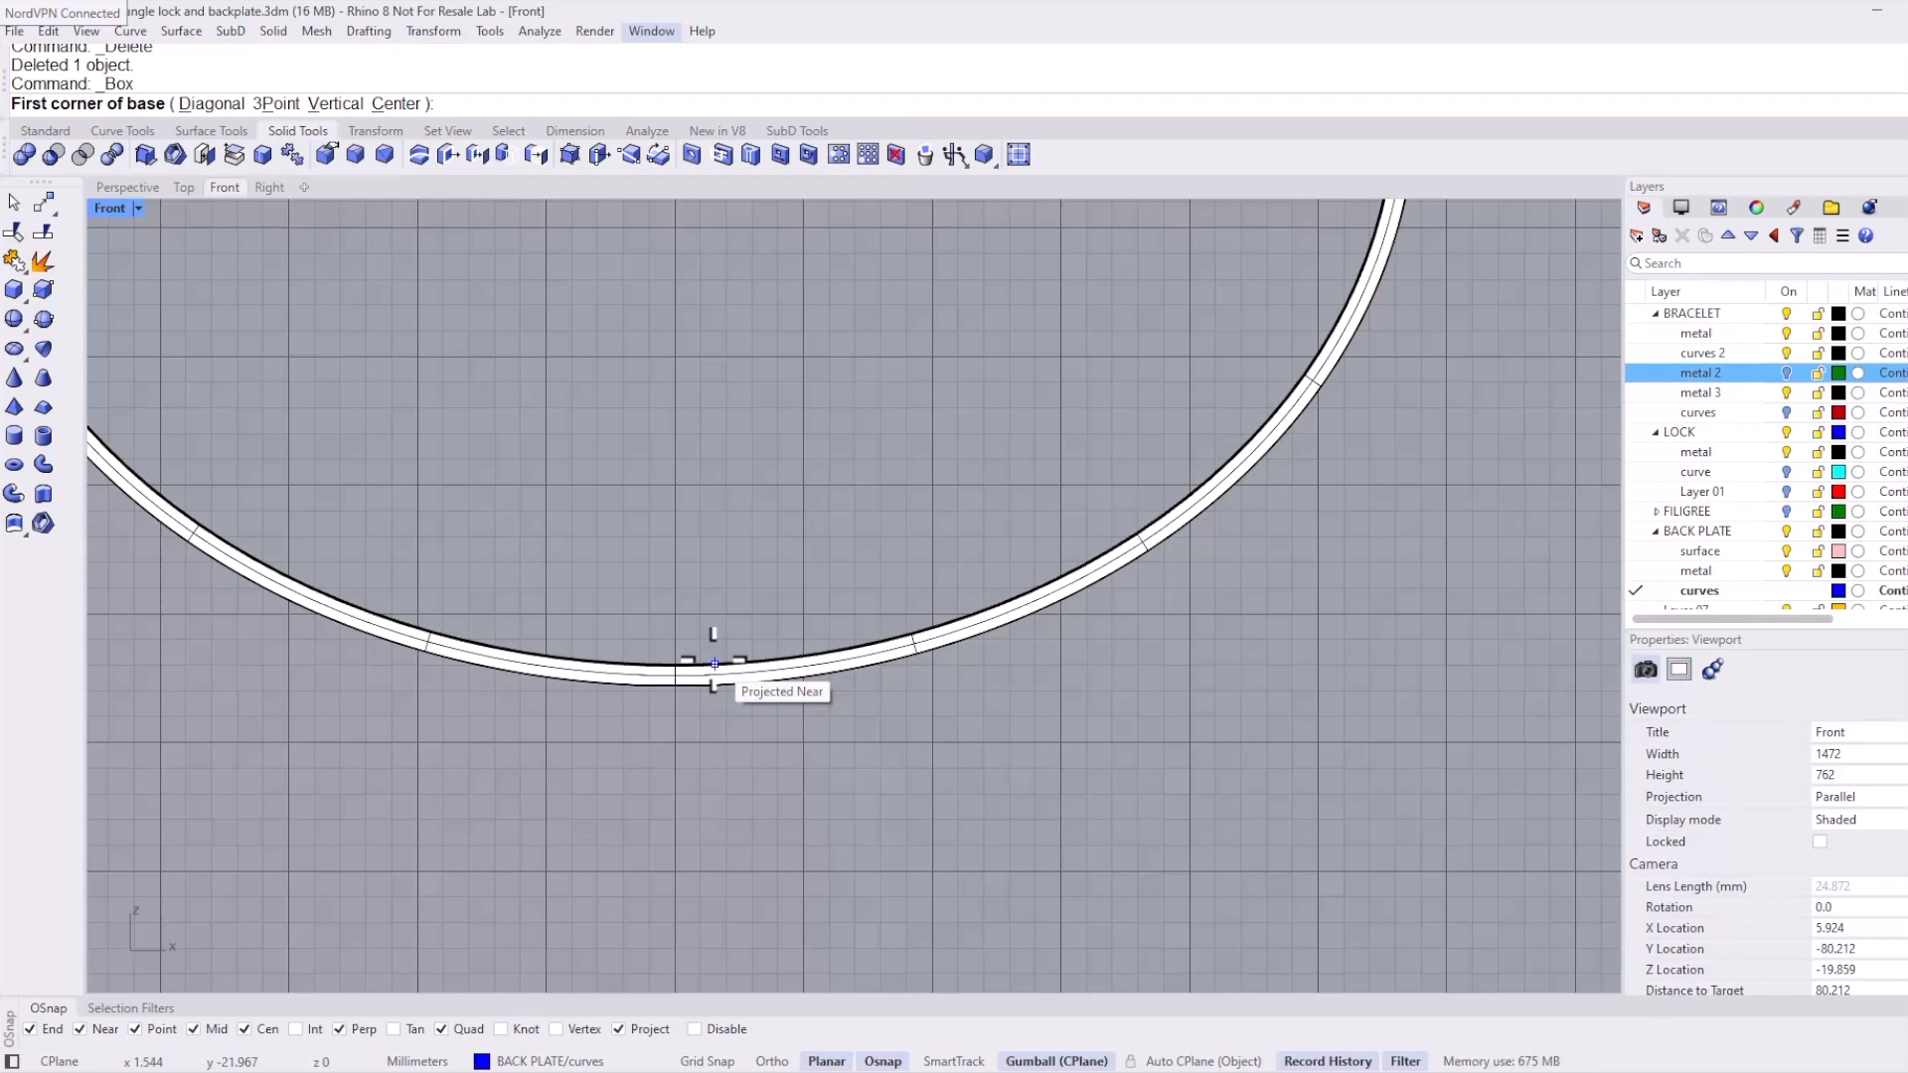
scroll(746, 573, down, 4)
right_drag(744, 502, 742, 542)
click(699, 305)
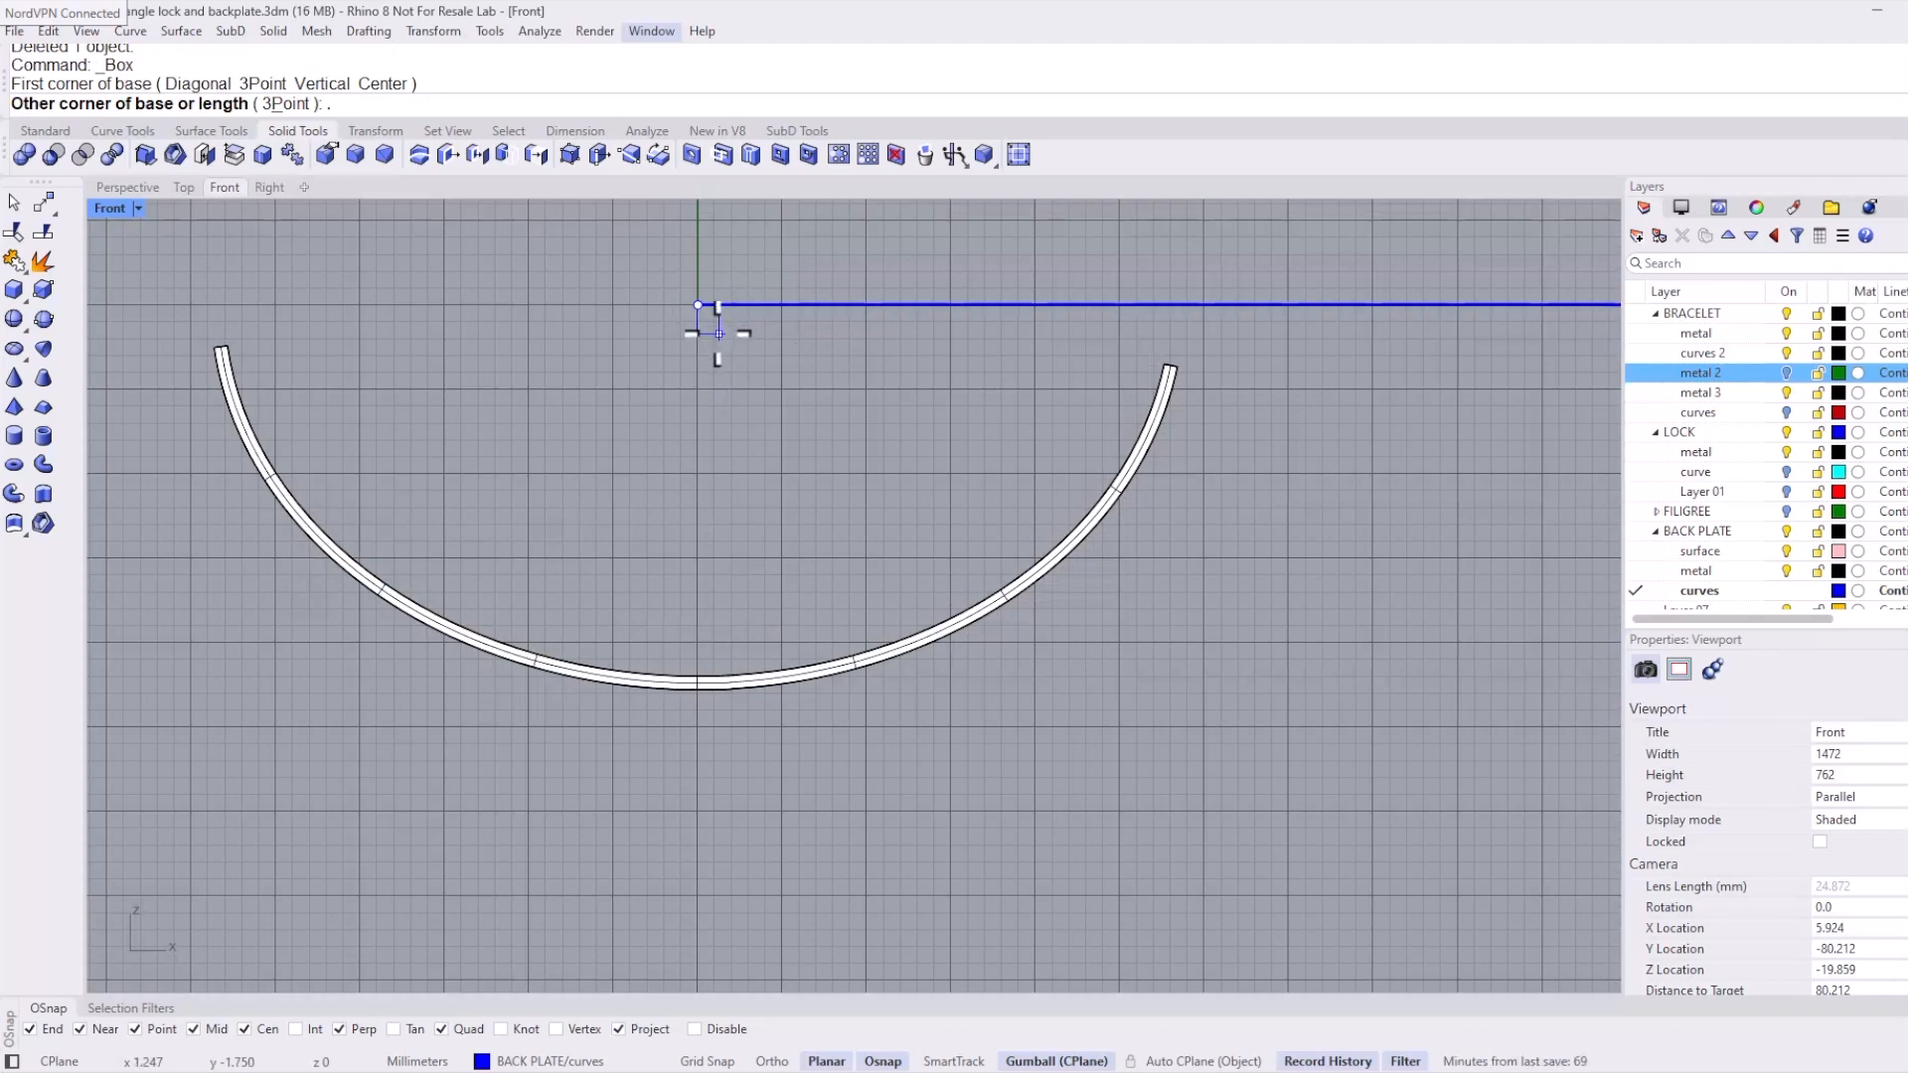
key(Return)
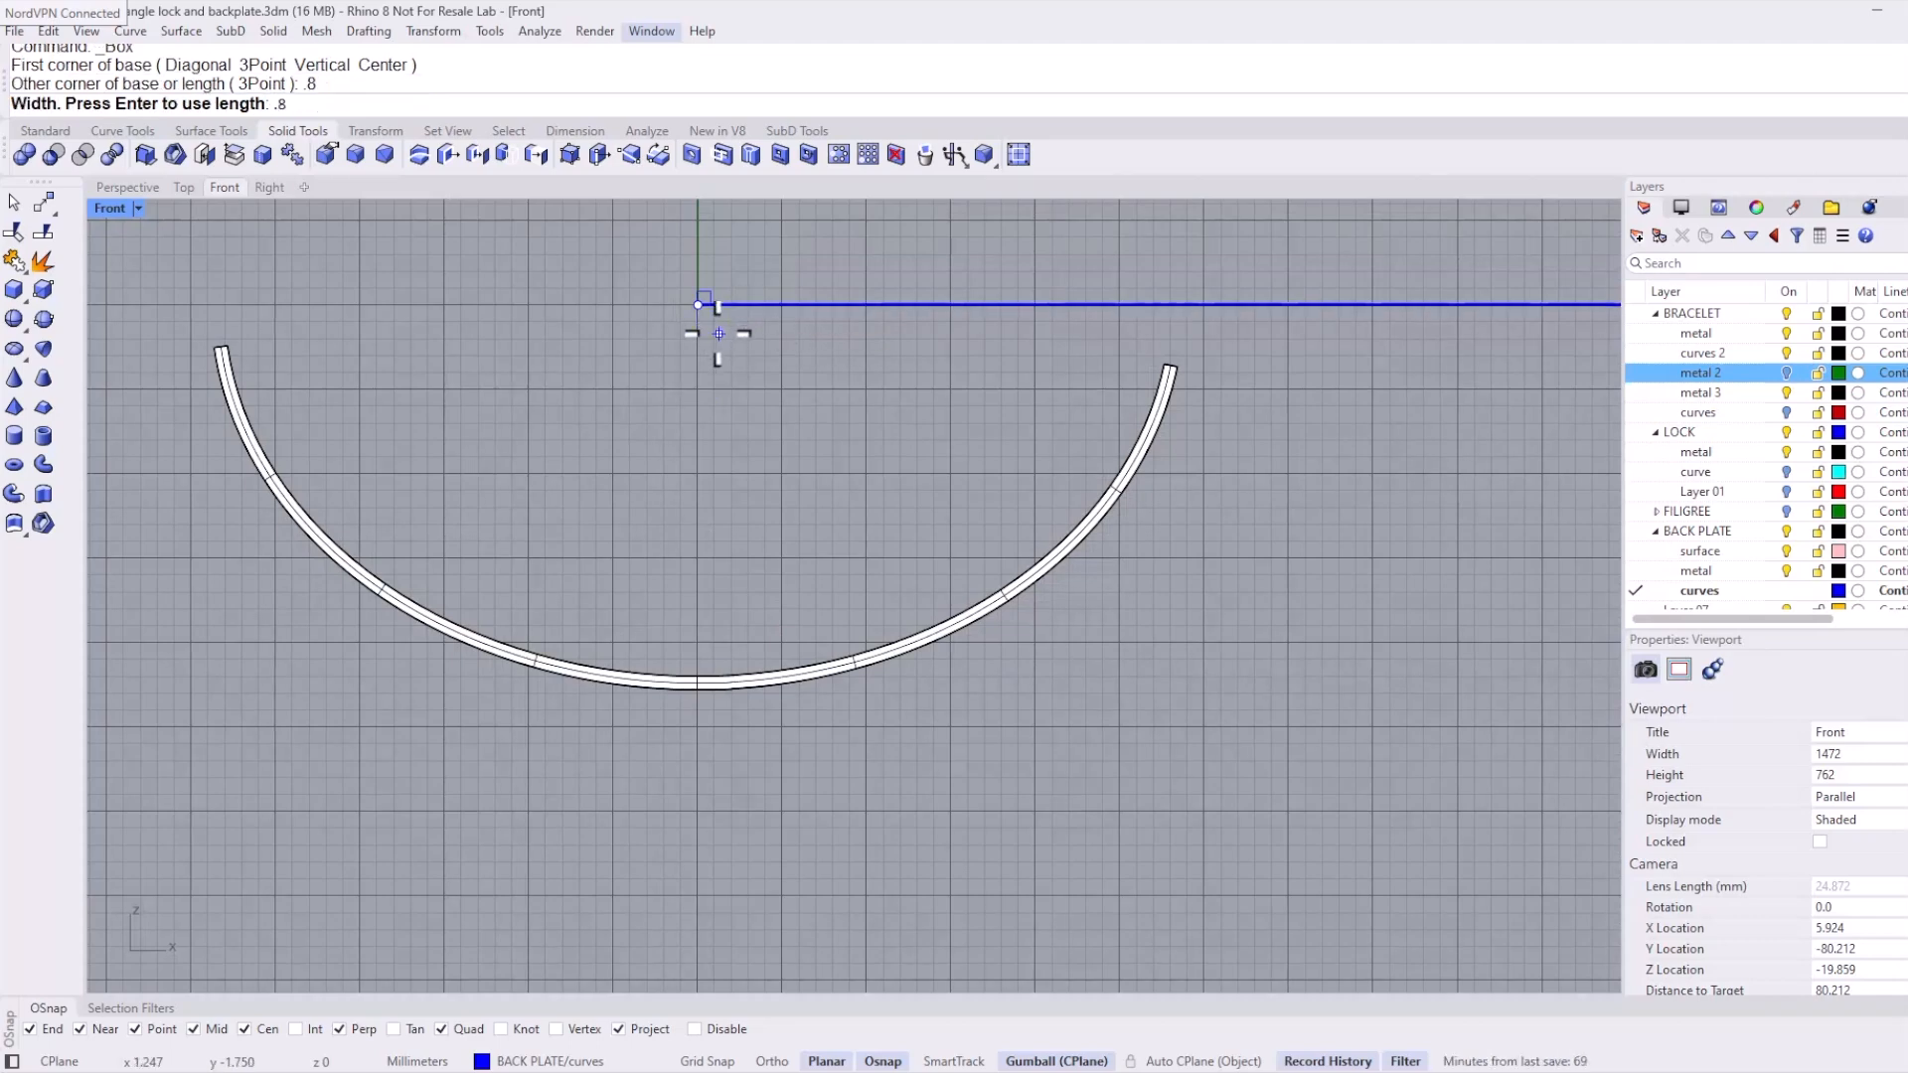
key(Return)
key(Return)
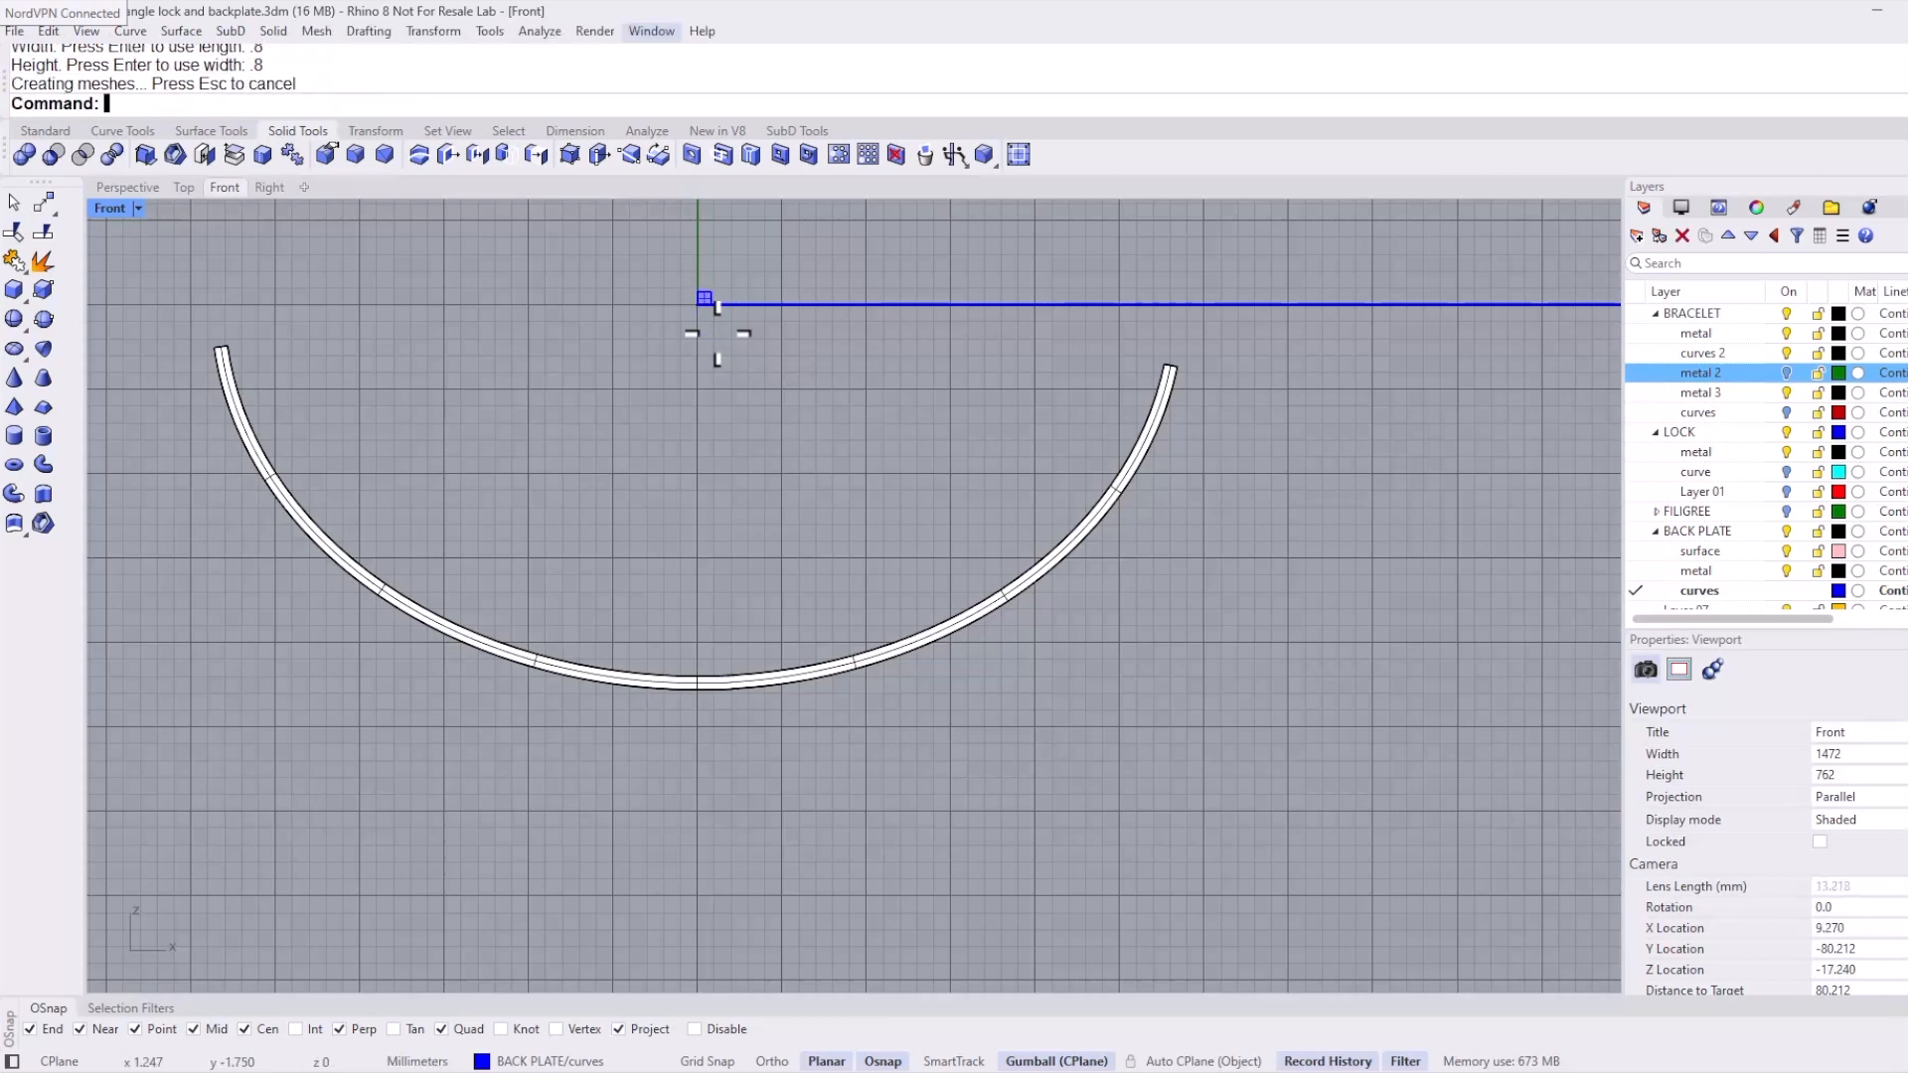
Step: Align the small cube by its vertical centre to the origin (0) in the Front view
scroll(710, 301, up, 10)
click(741, 304)
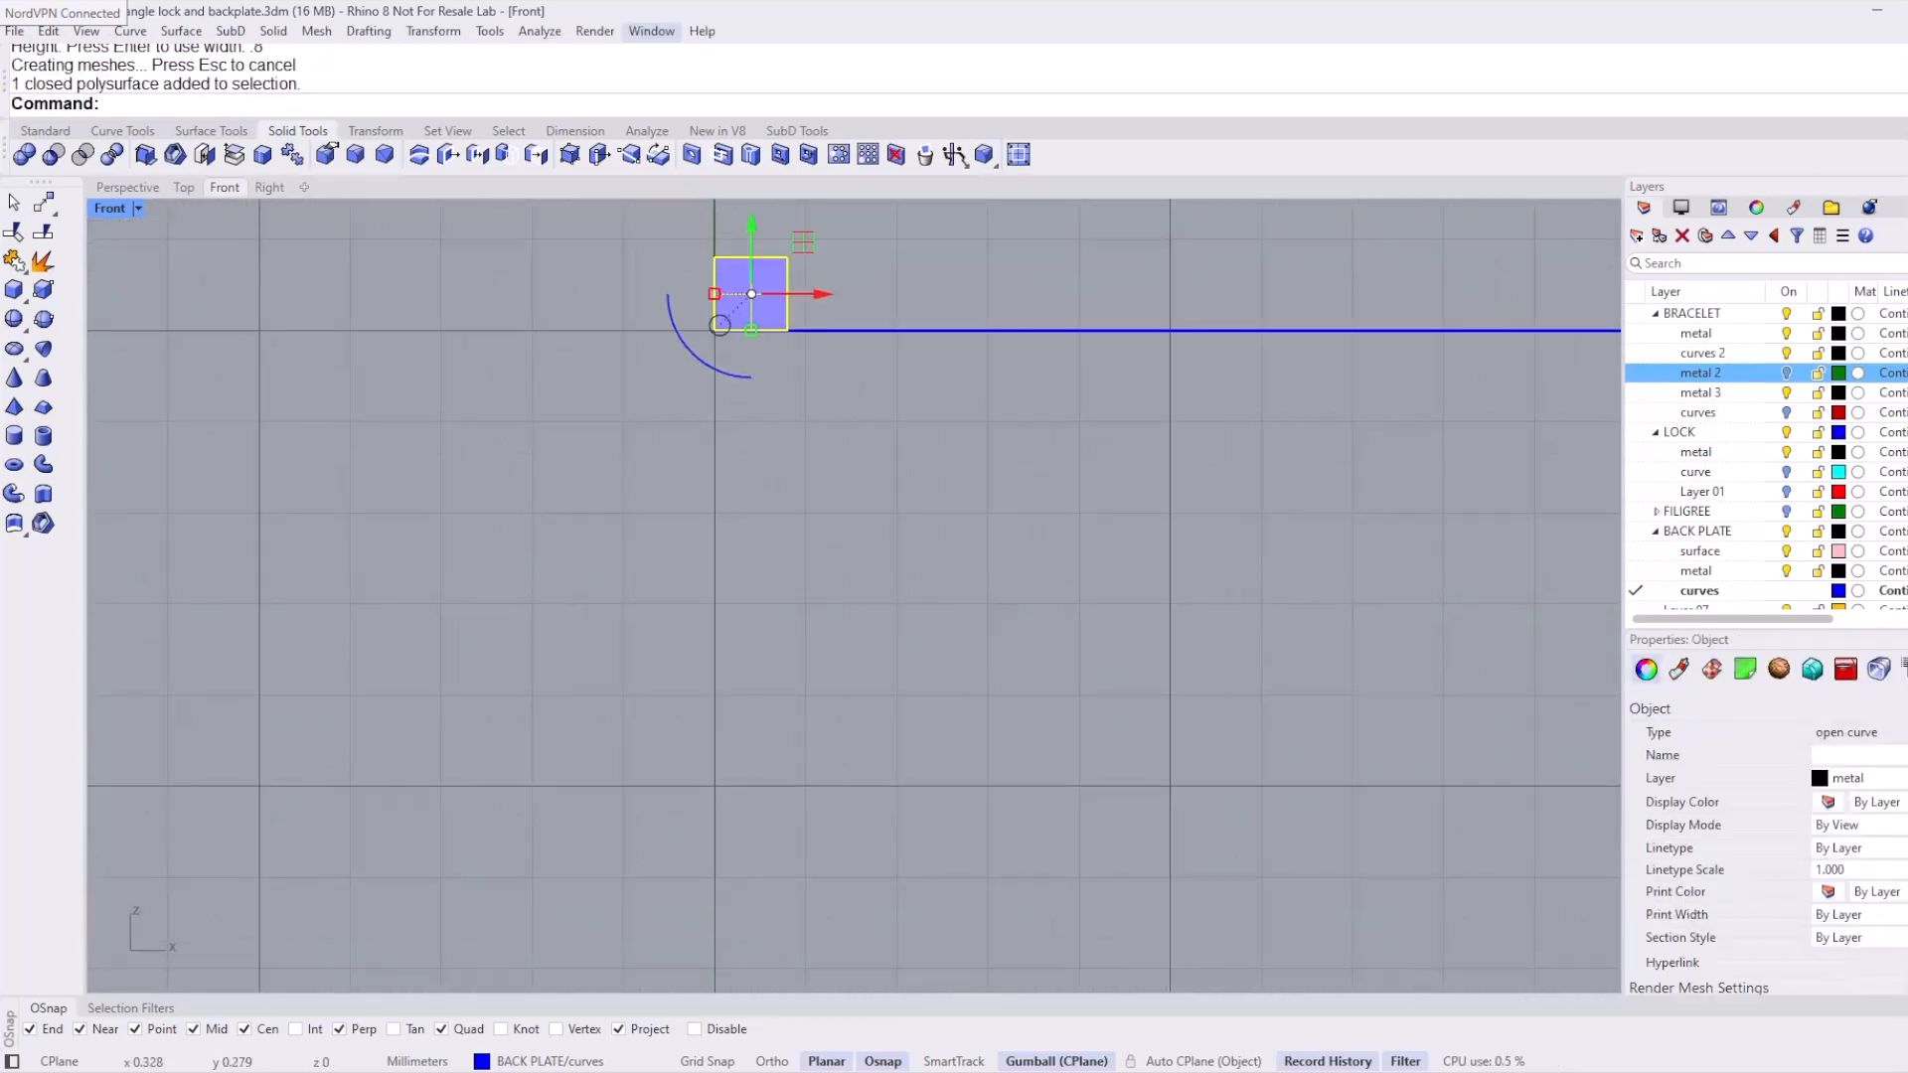
click(62, 132)
click(41, 639)
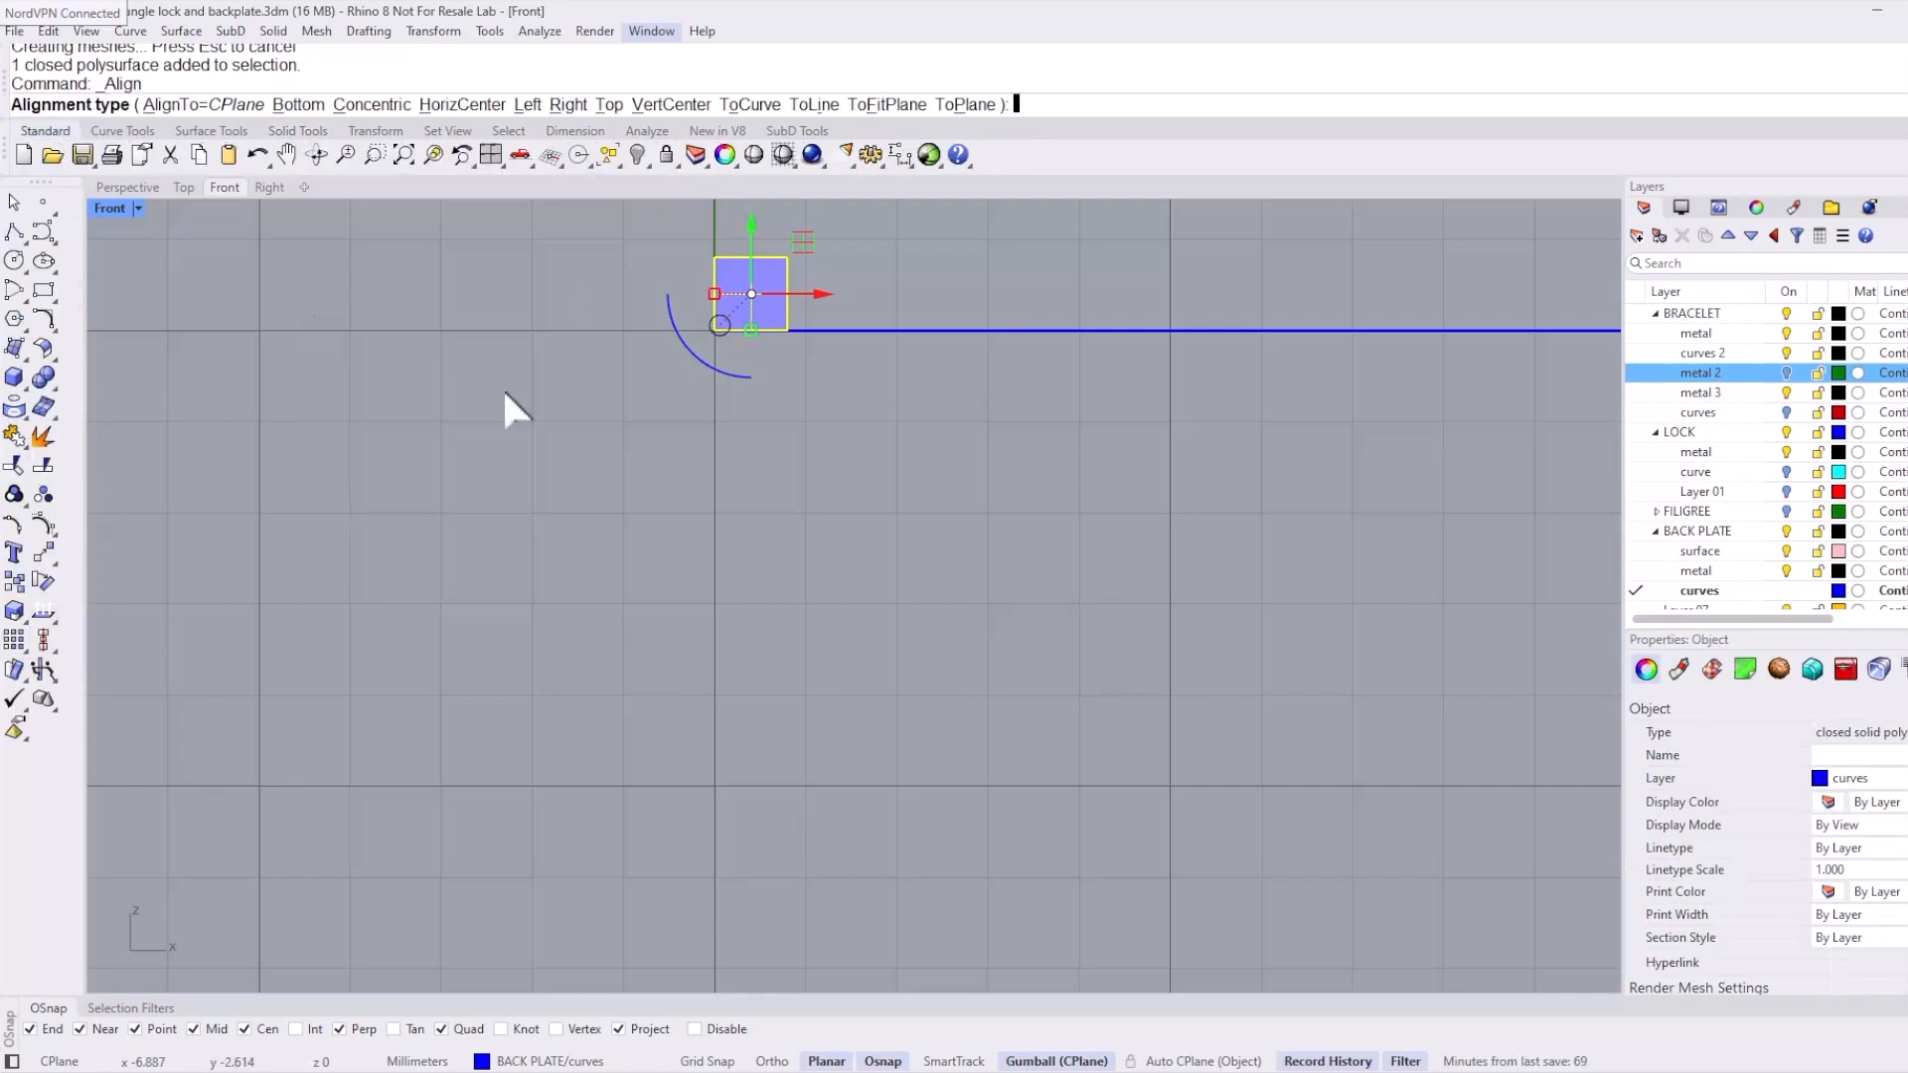
click(688, 104)
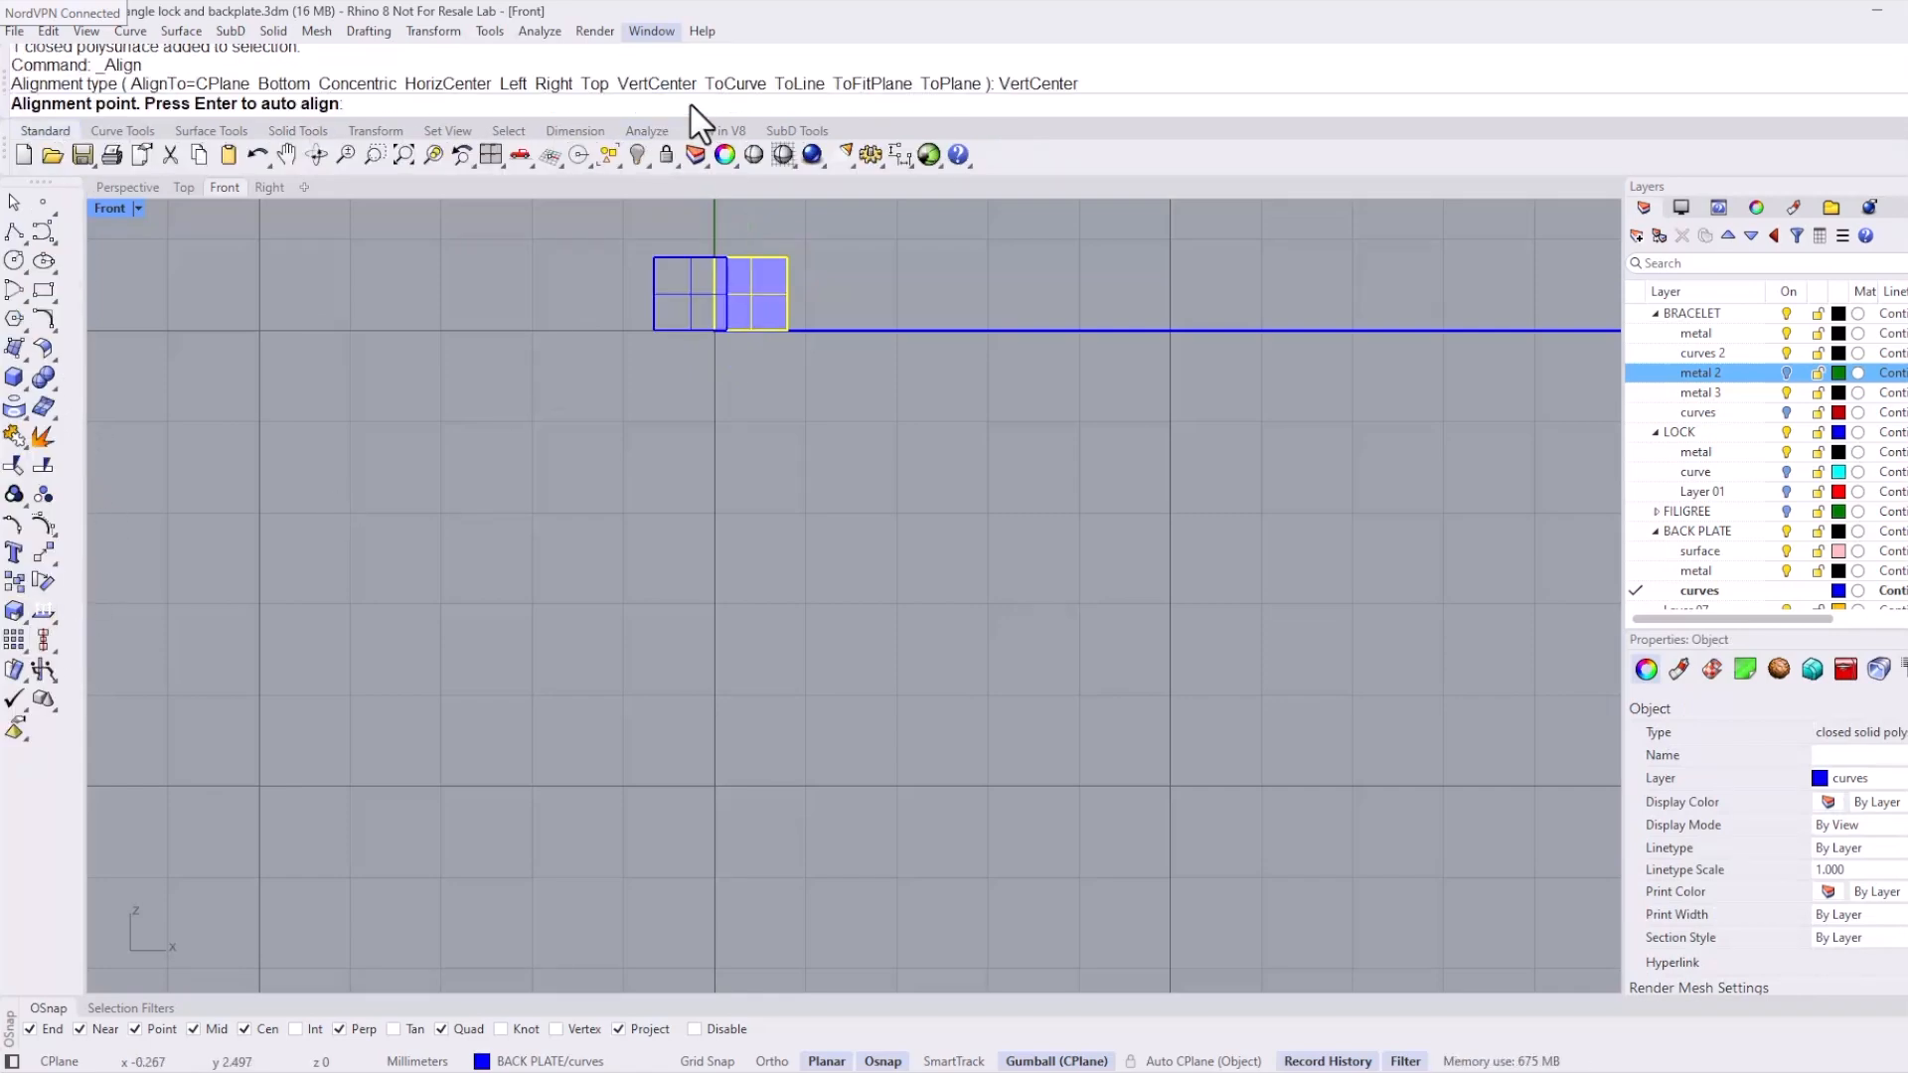
text(0)
key(Return)
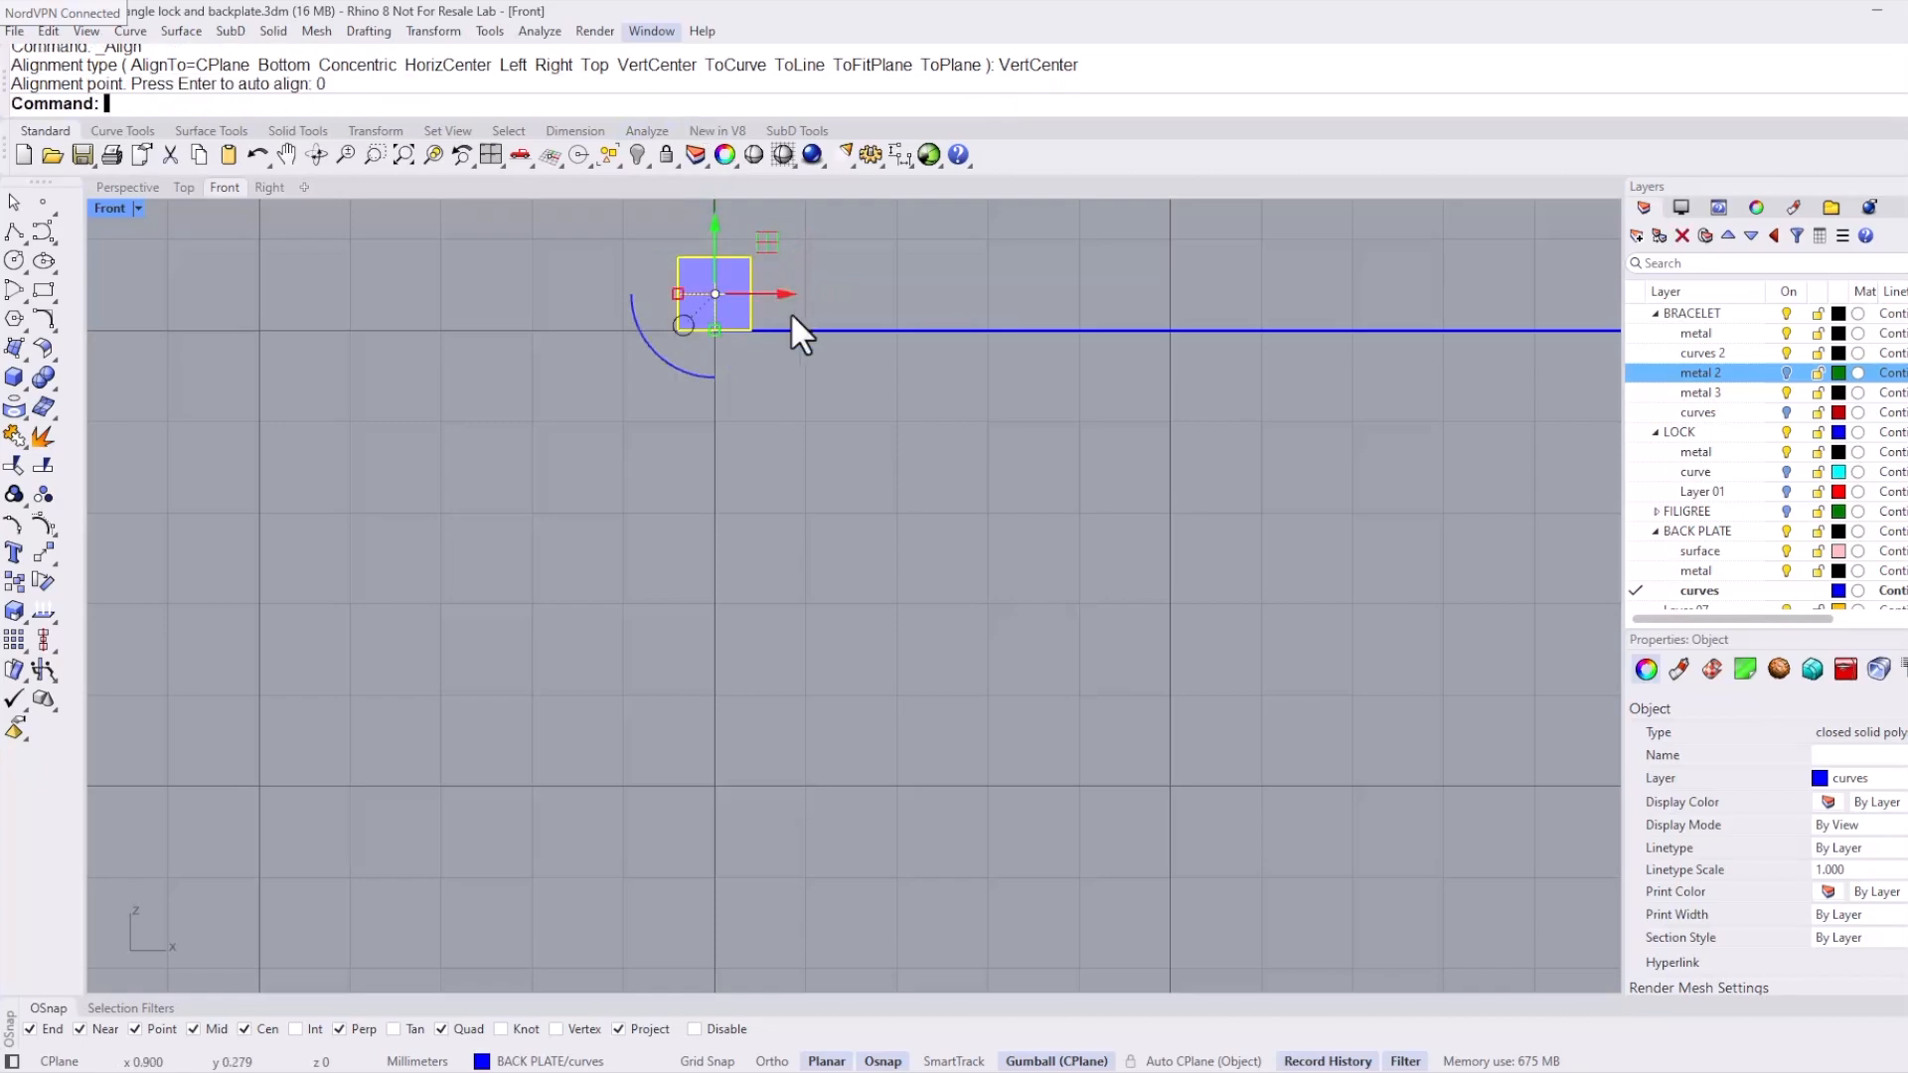
Step: Move the cube onto the lowest point of the curved plate, shift it toward the plate's front edge, and assign it to the surface layer
scroll(790, 312, down, 5)
drag(759, 235, 713, 584)
scroll(765, 690, up, 6)
scroll(756, 636, up, 2)
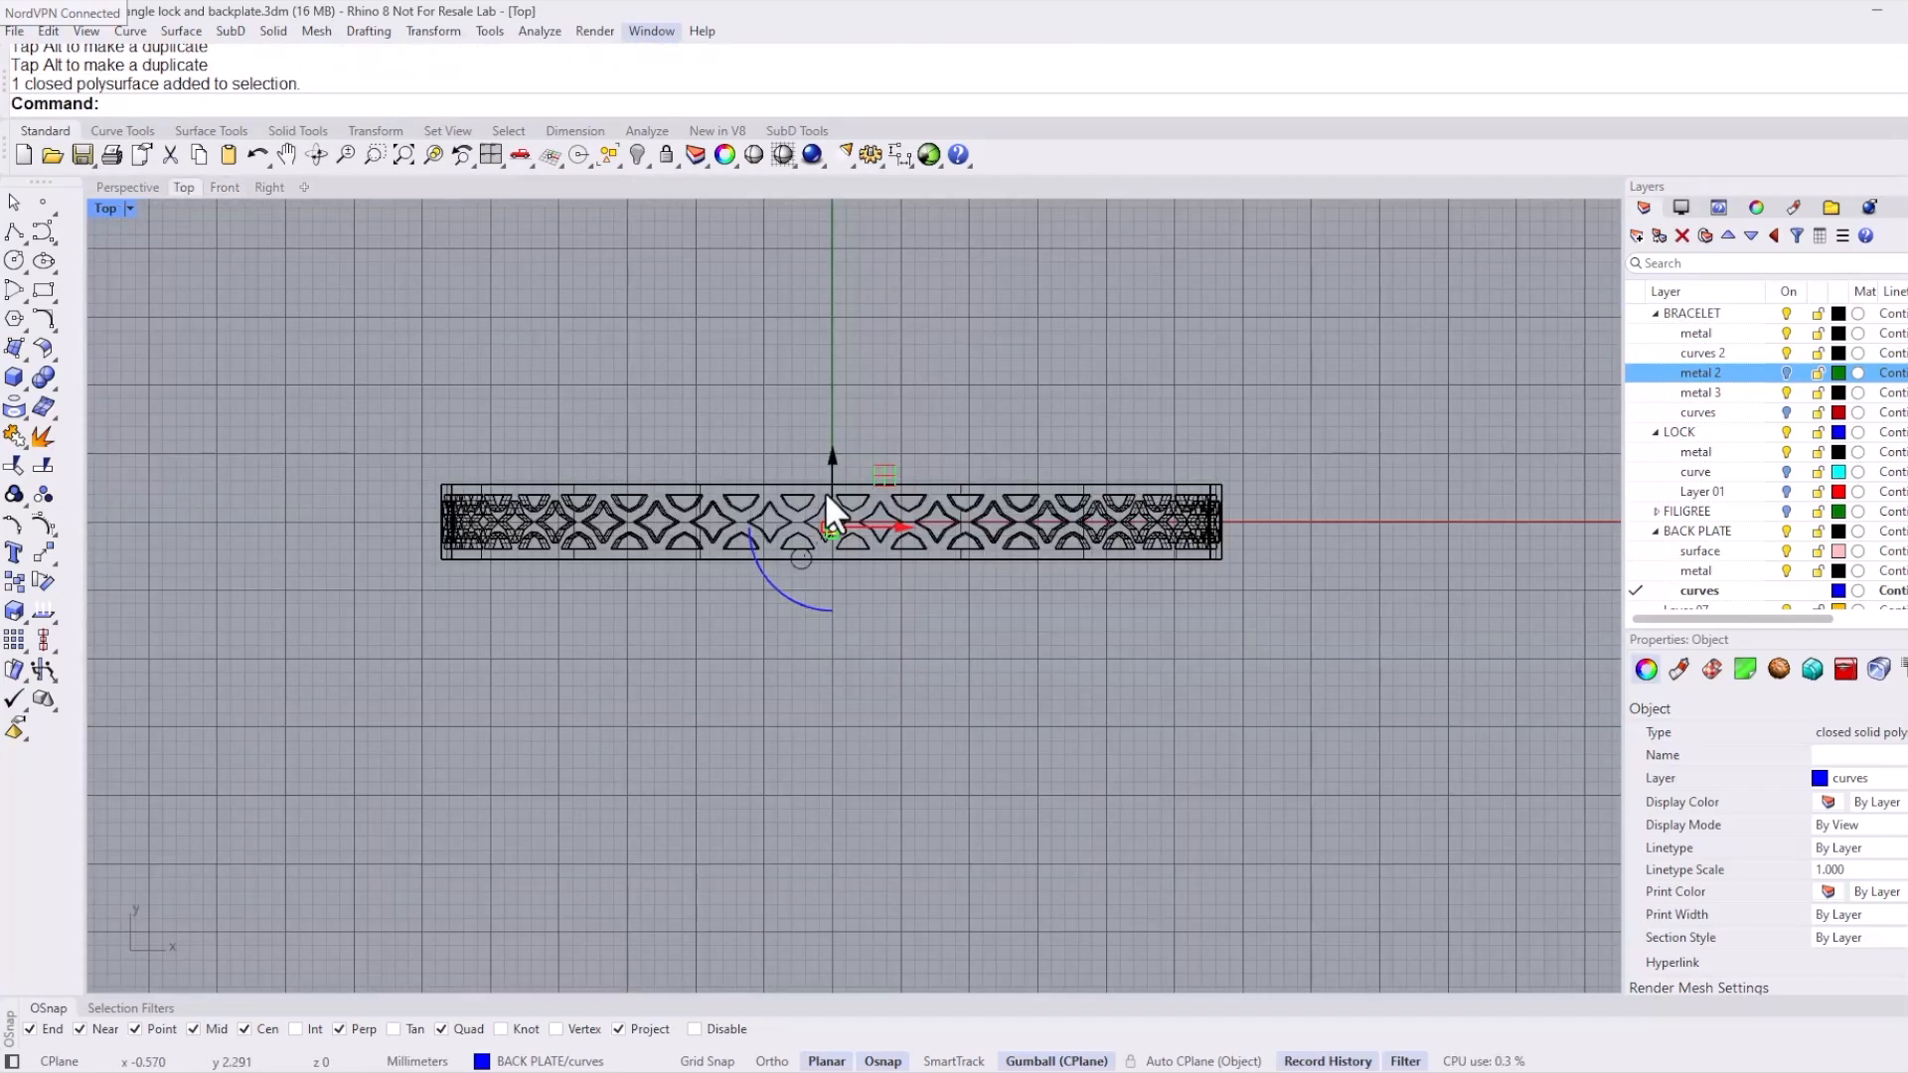
scroll(831, 503, up, 8)
drag(877, 584, 832, 689)
scroll(910, 725, up, 5)
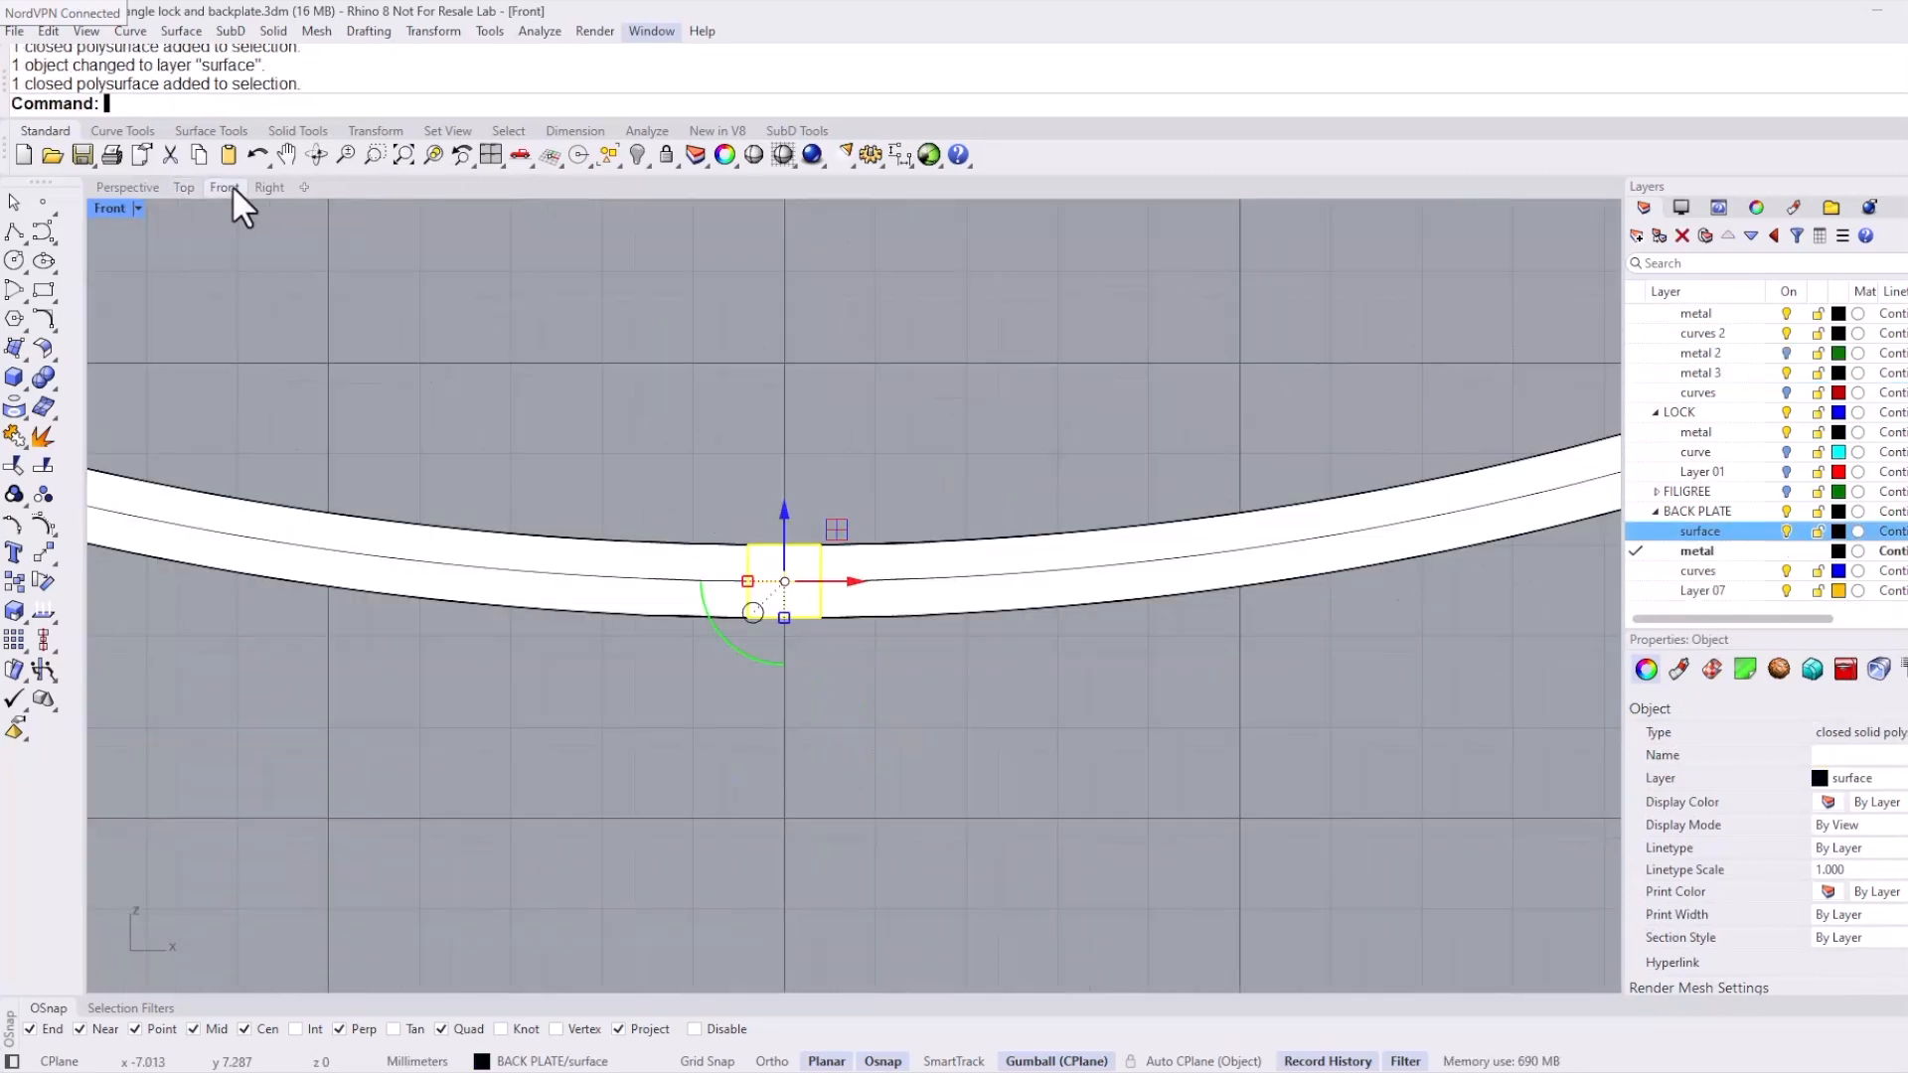
Step: Undo the cube's last gumball move and rotation
scroll(803, 607, down, 10)
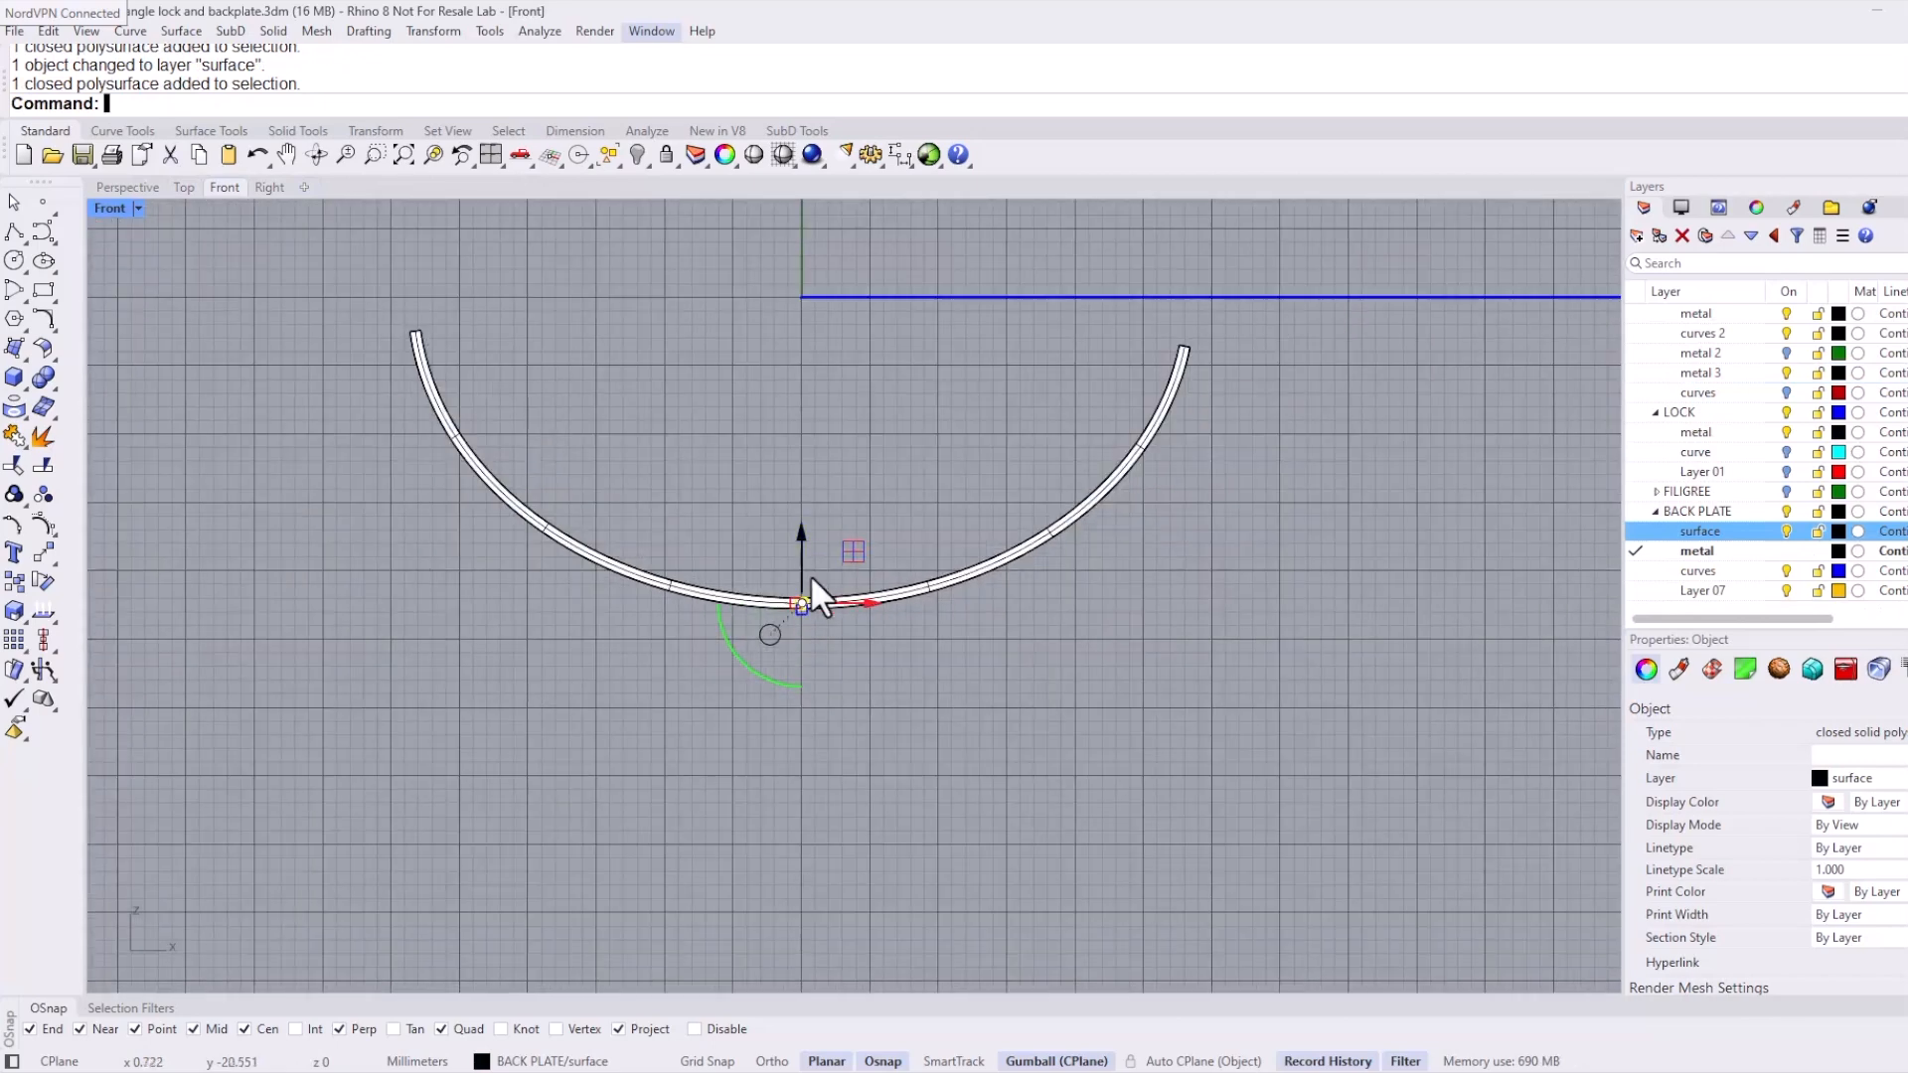
key(ctrl+z)
key(ctrl+z)
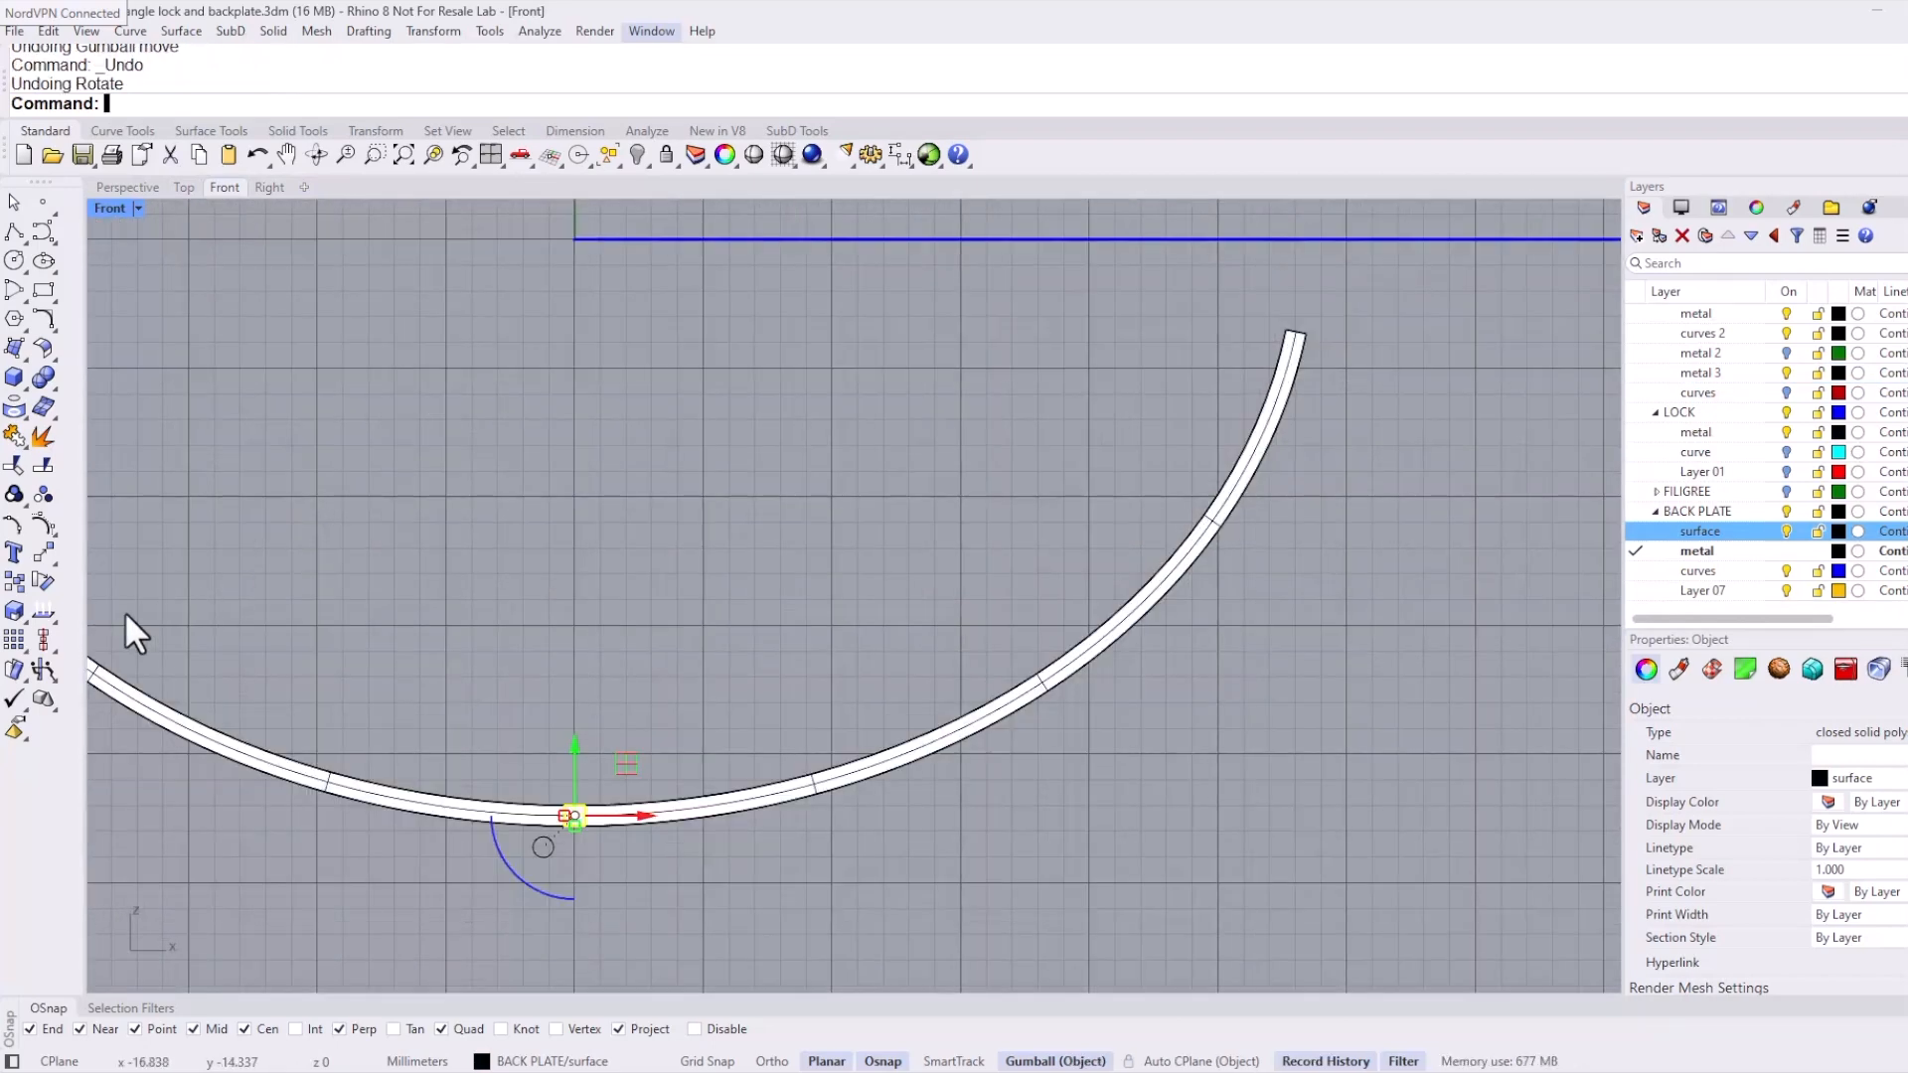
Step: Rotate the cube about the origin (0) in the Front view with Copy=Yes, placing two copies at about 55° and 83°
click(42, 580)
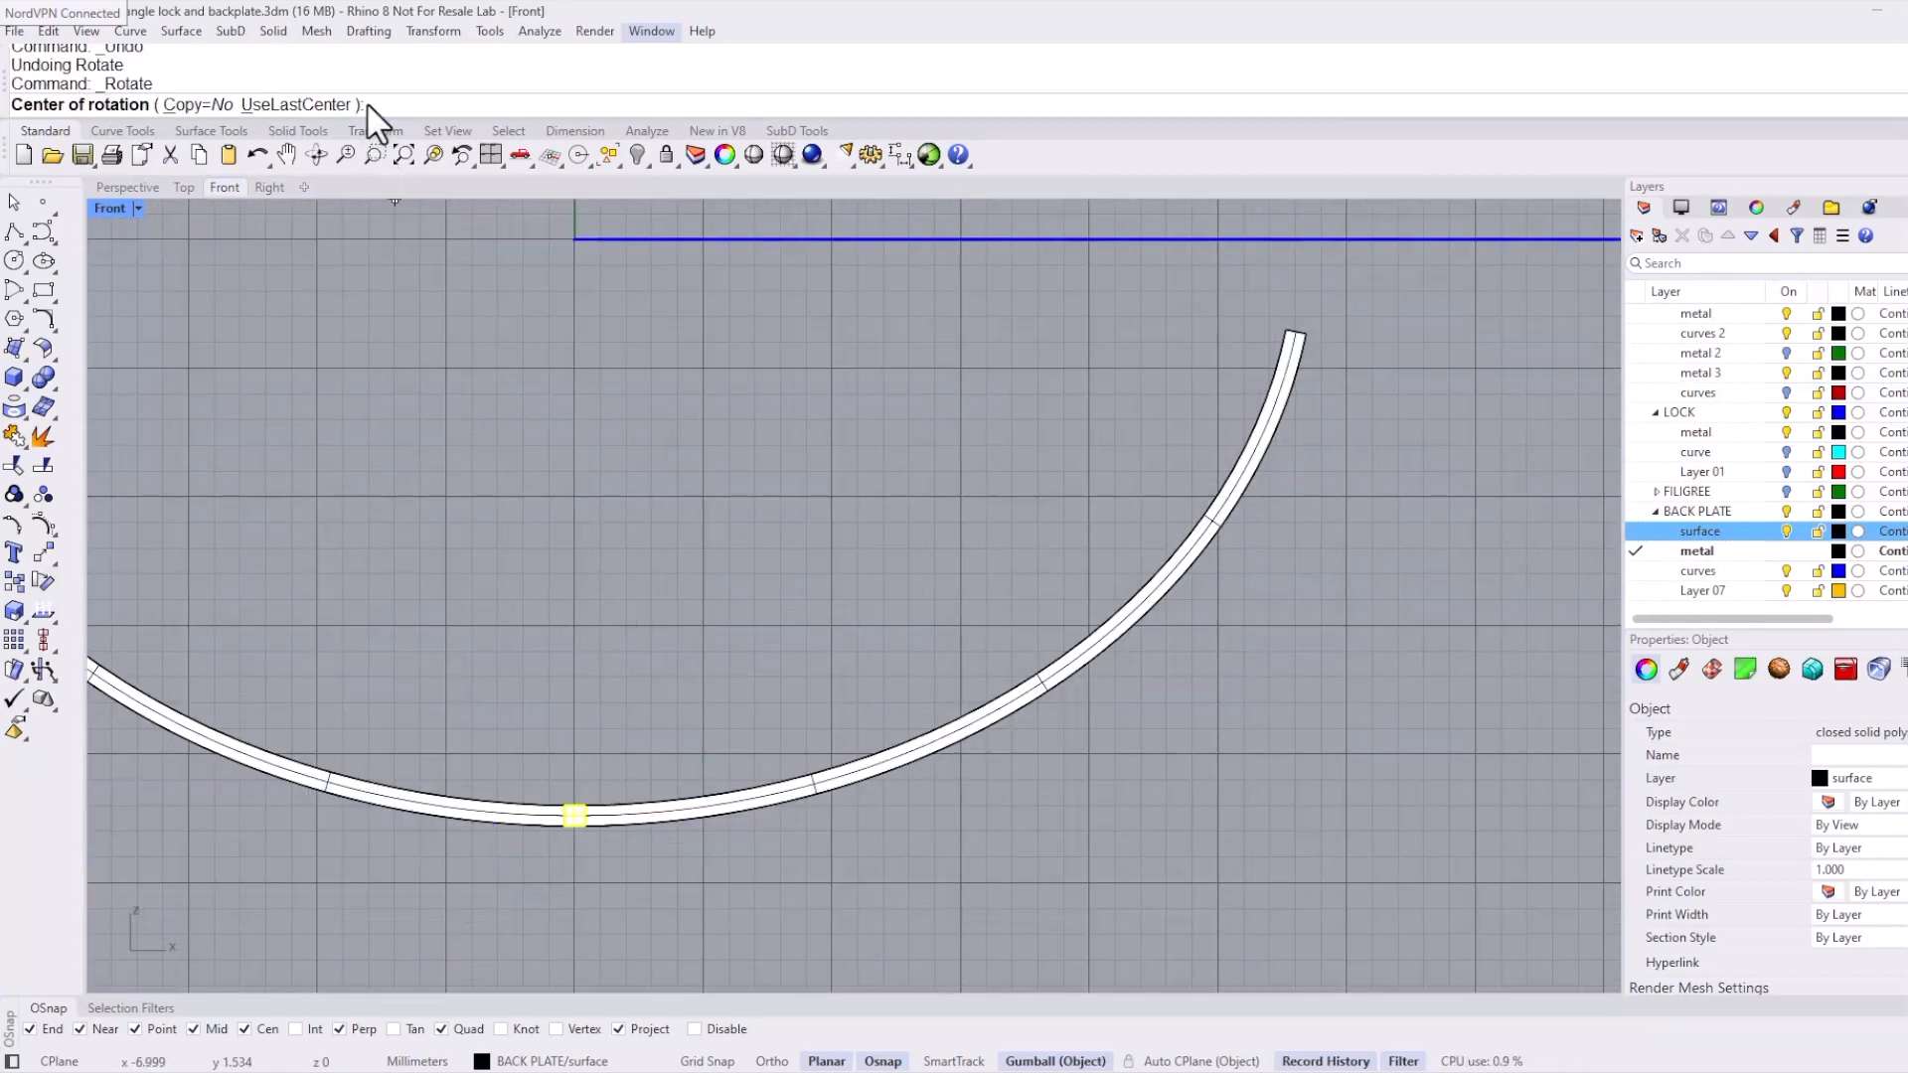
click(211, 107)
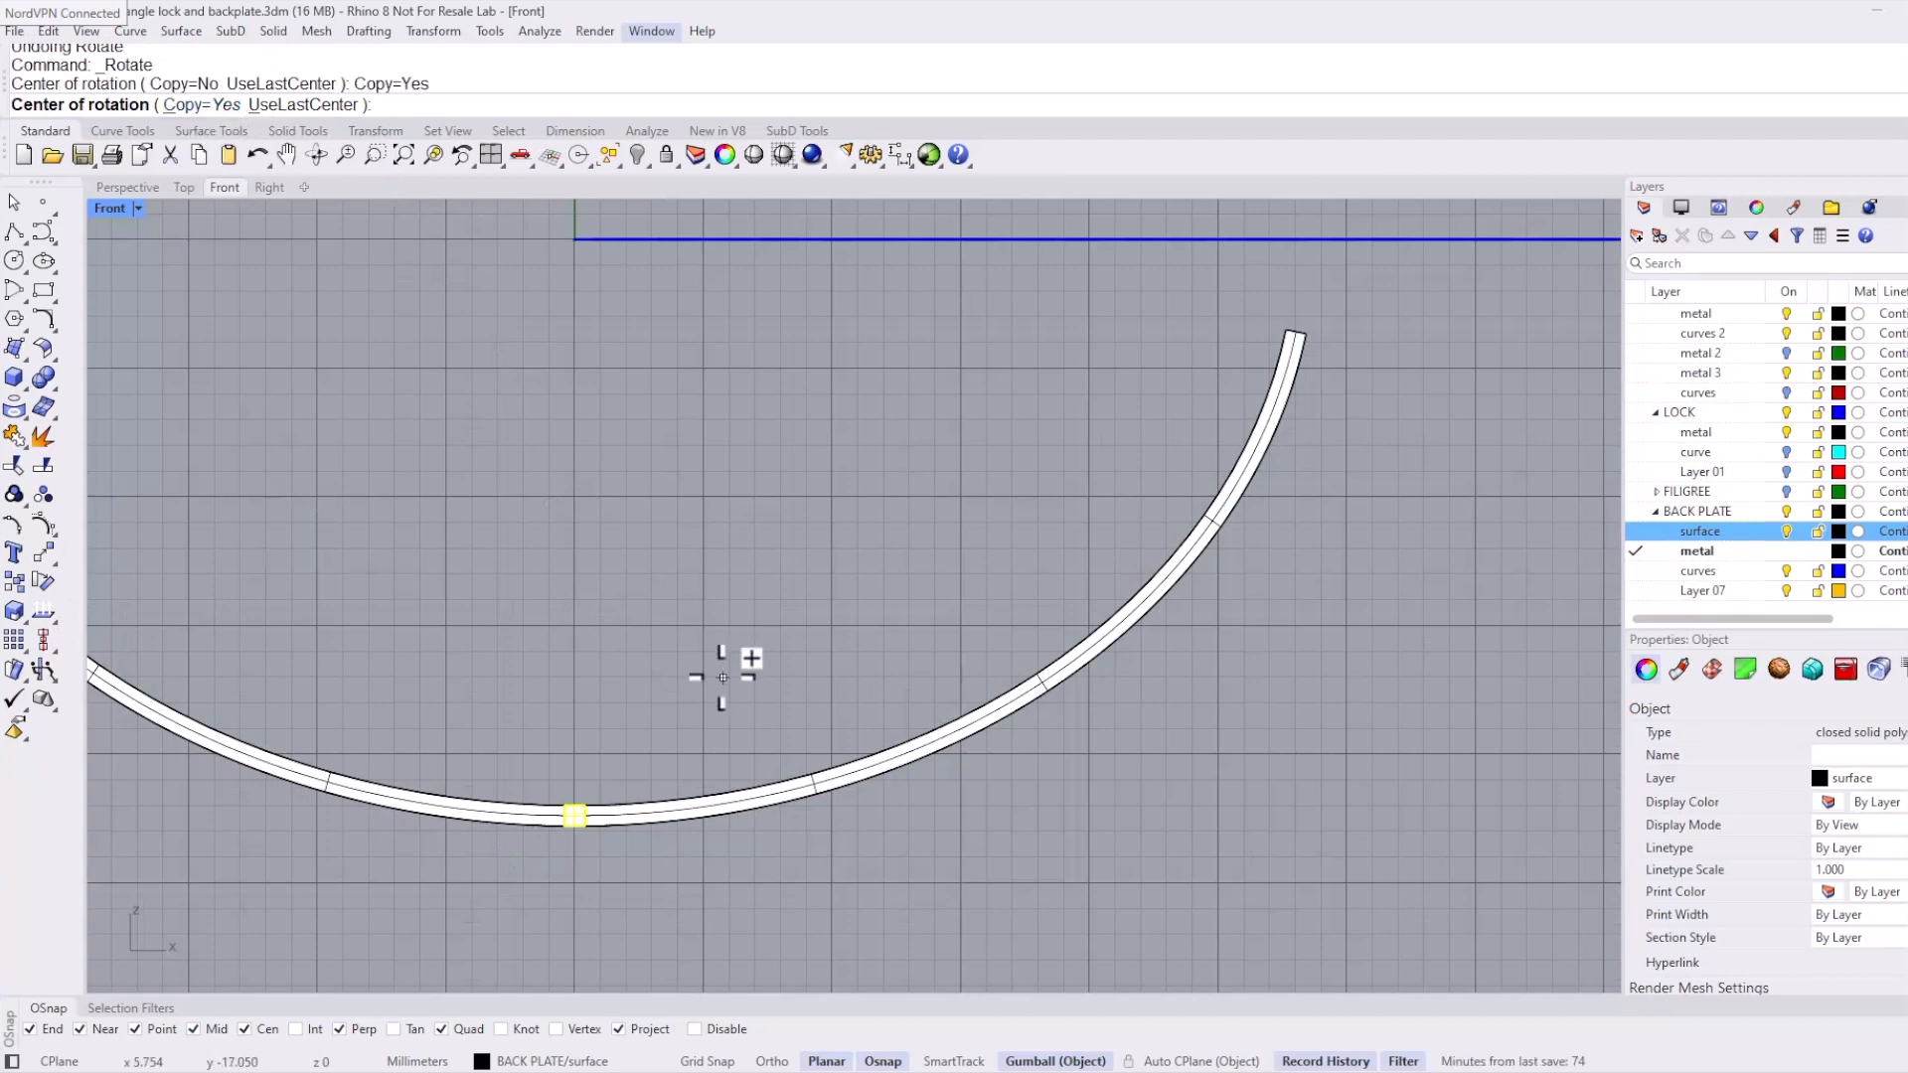
text(0)
key(Return)
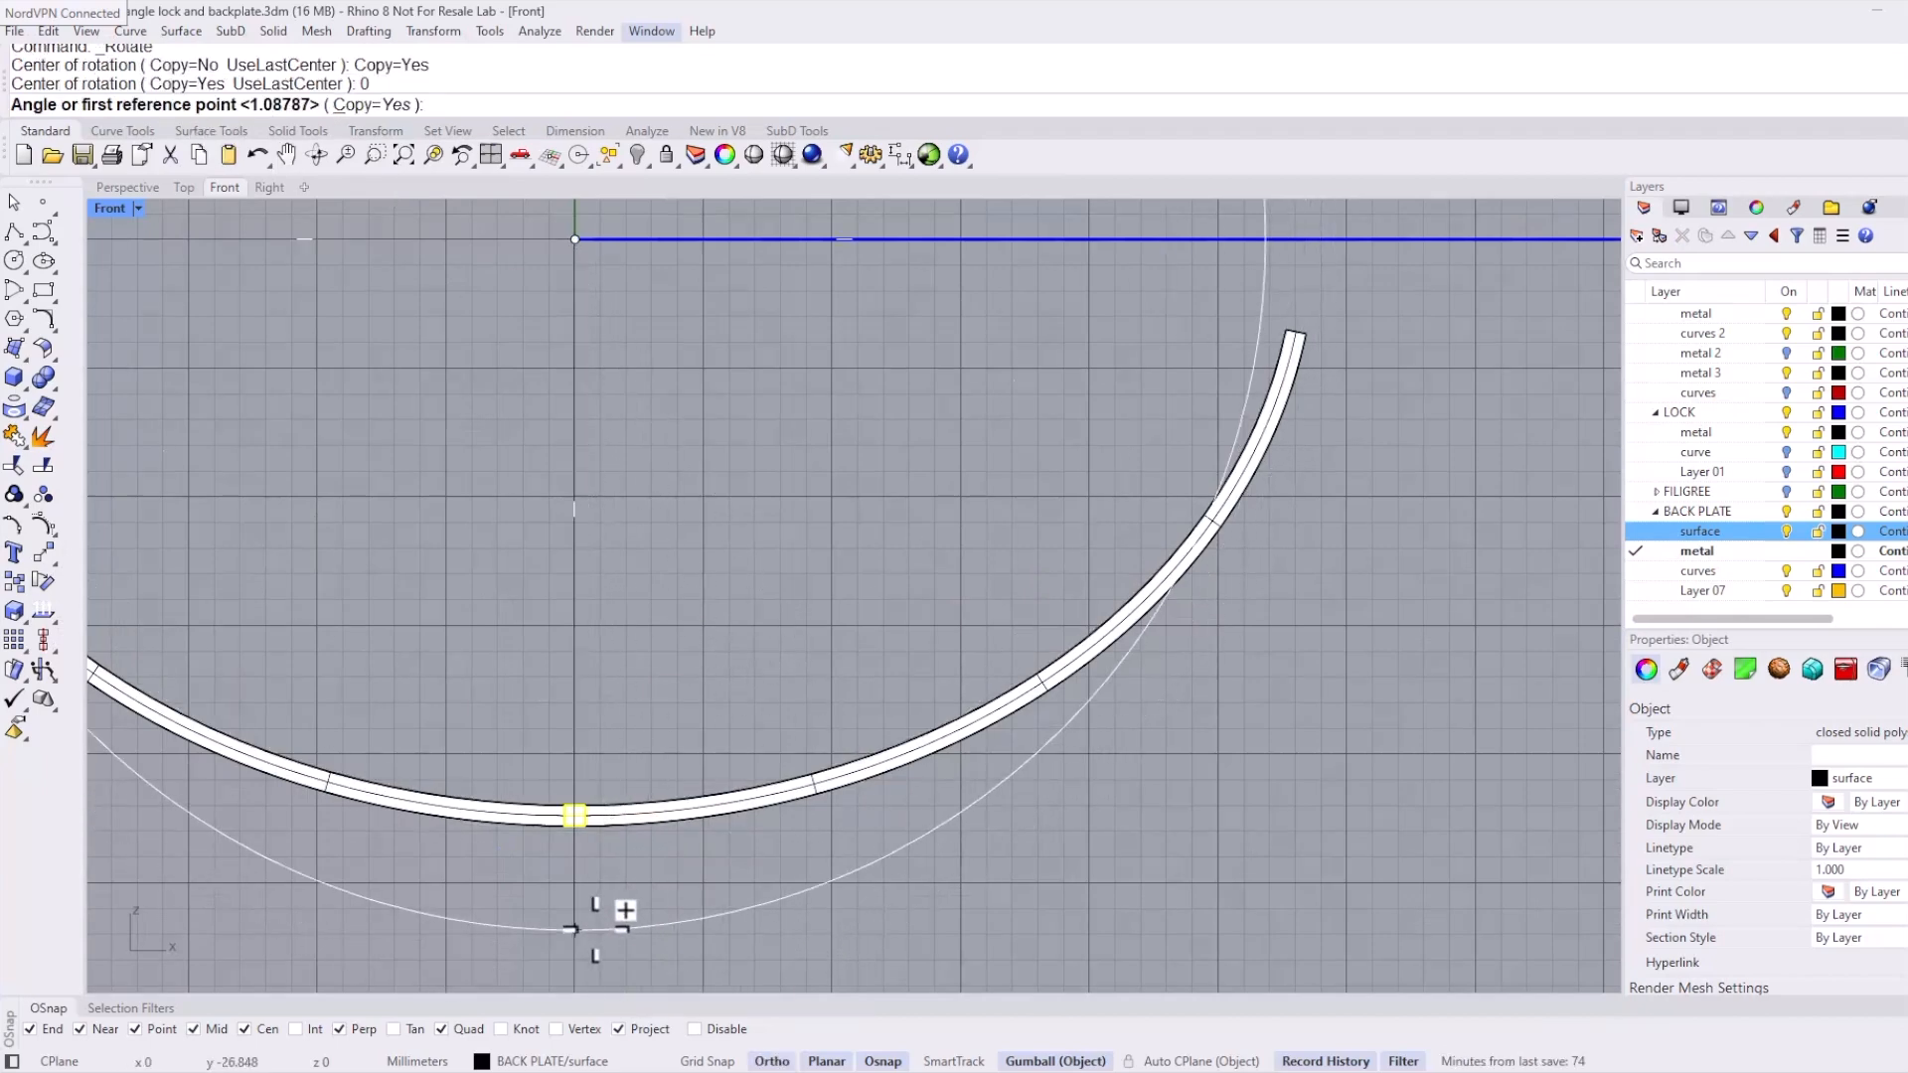
click(575, 921)
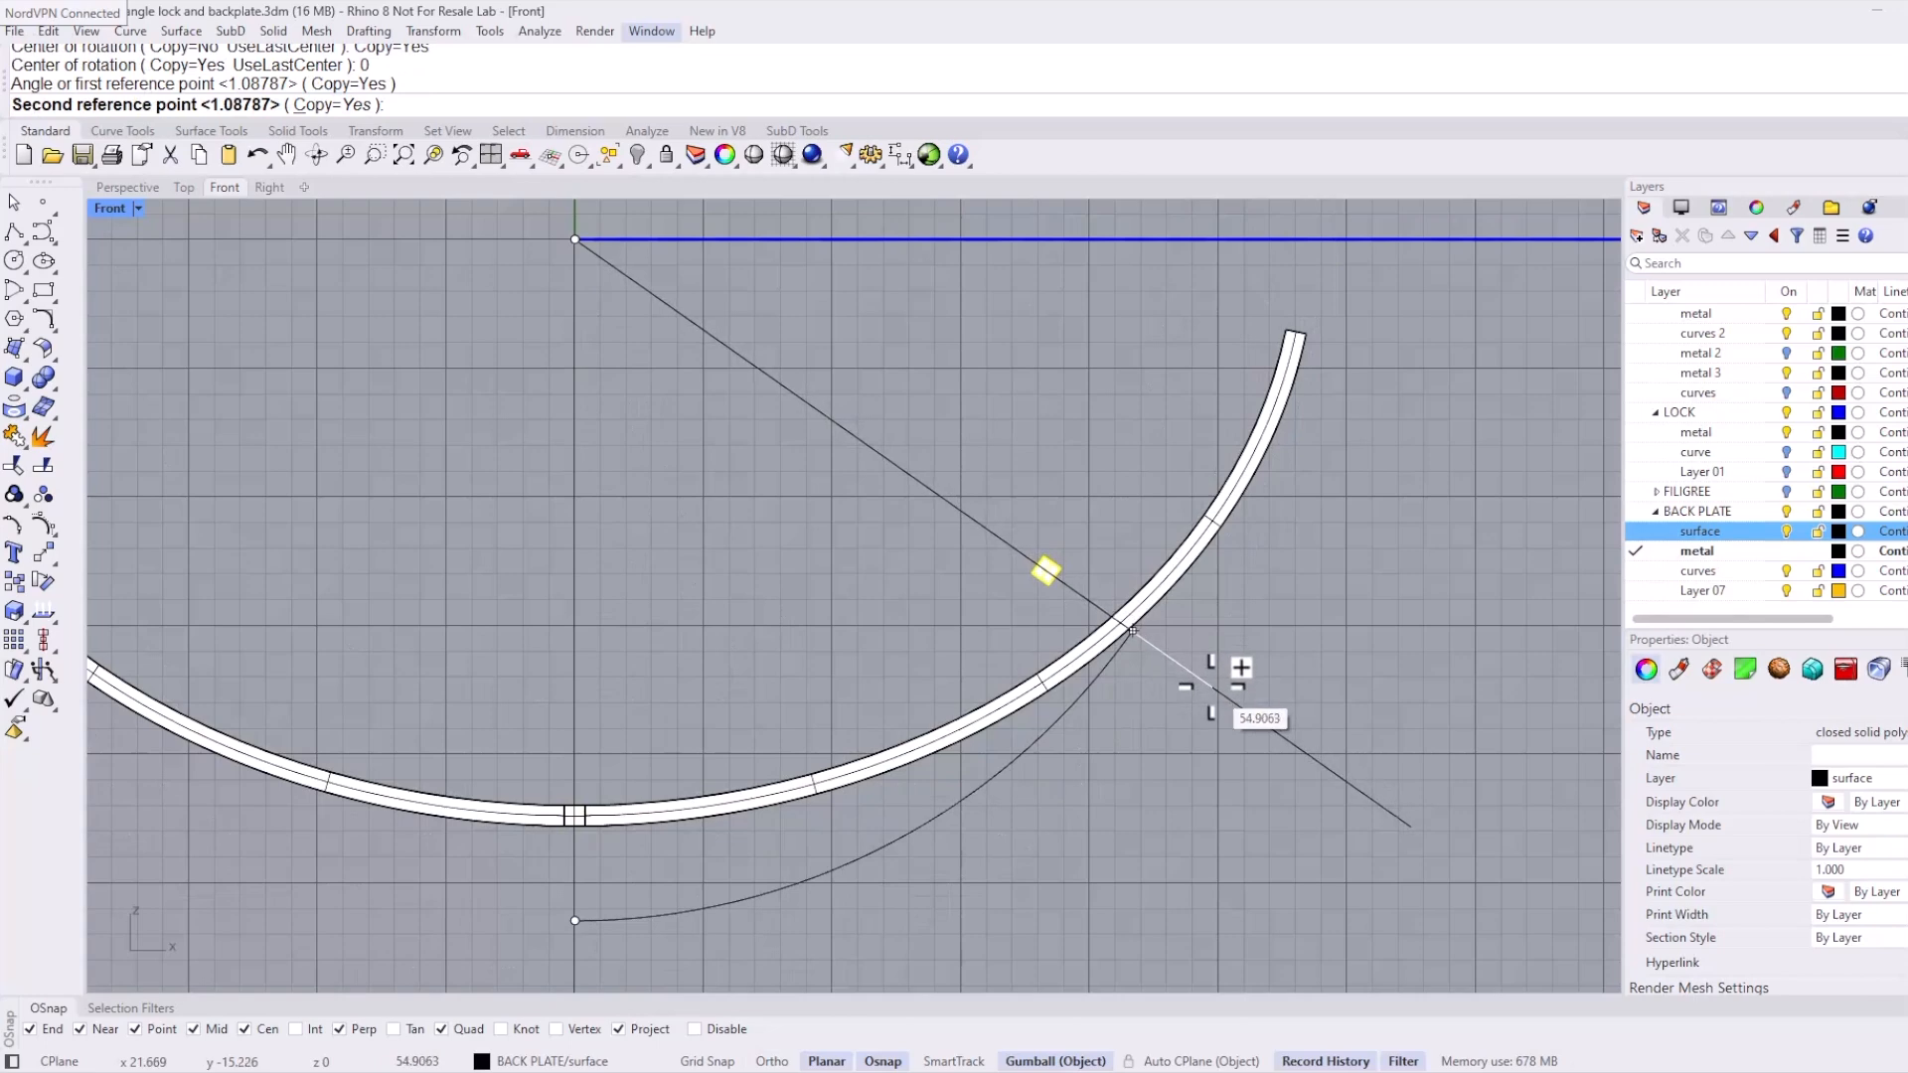
click(1212, 685)
scroll(1283, 487, up, 3)
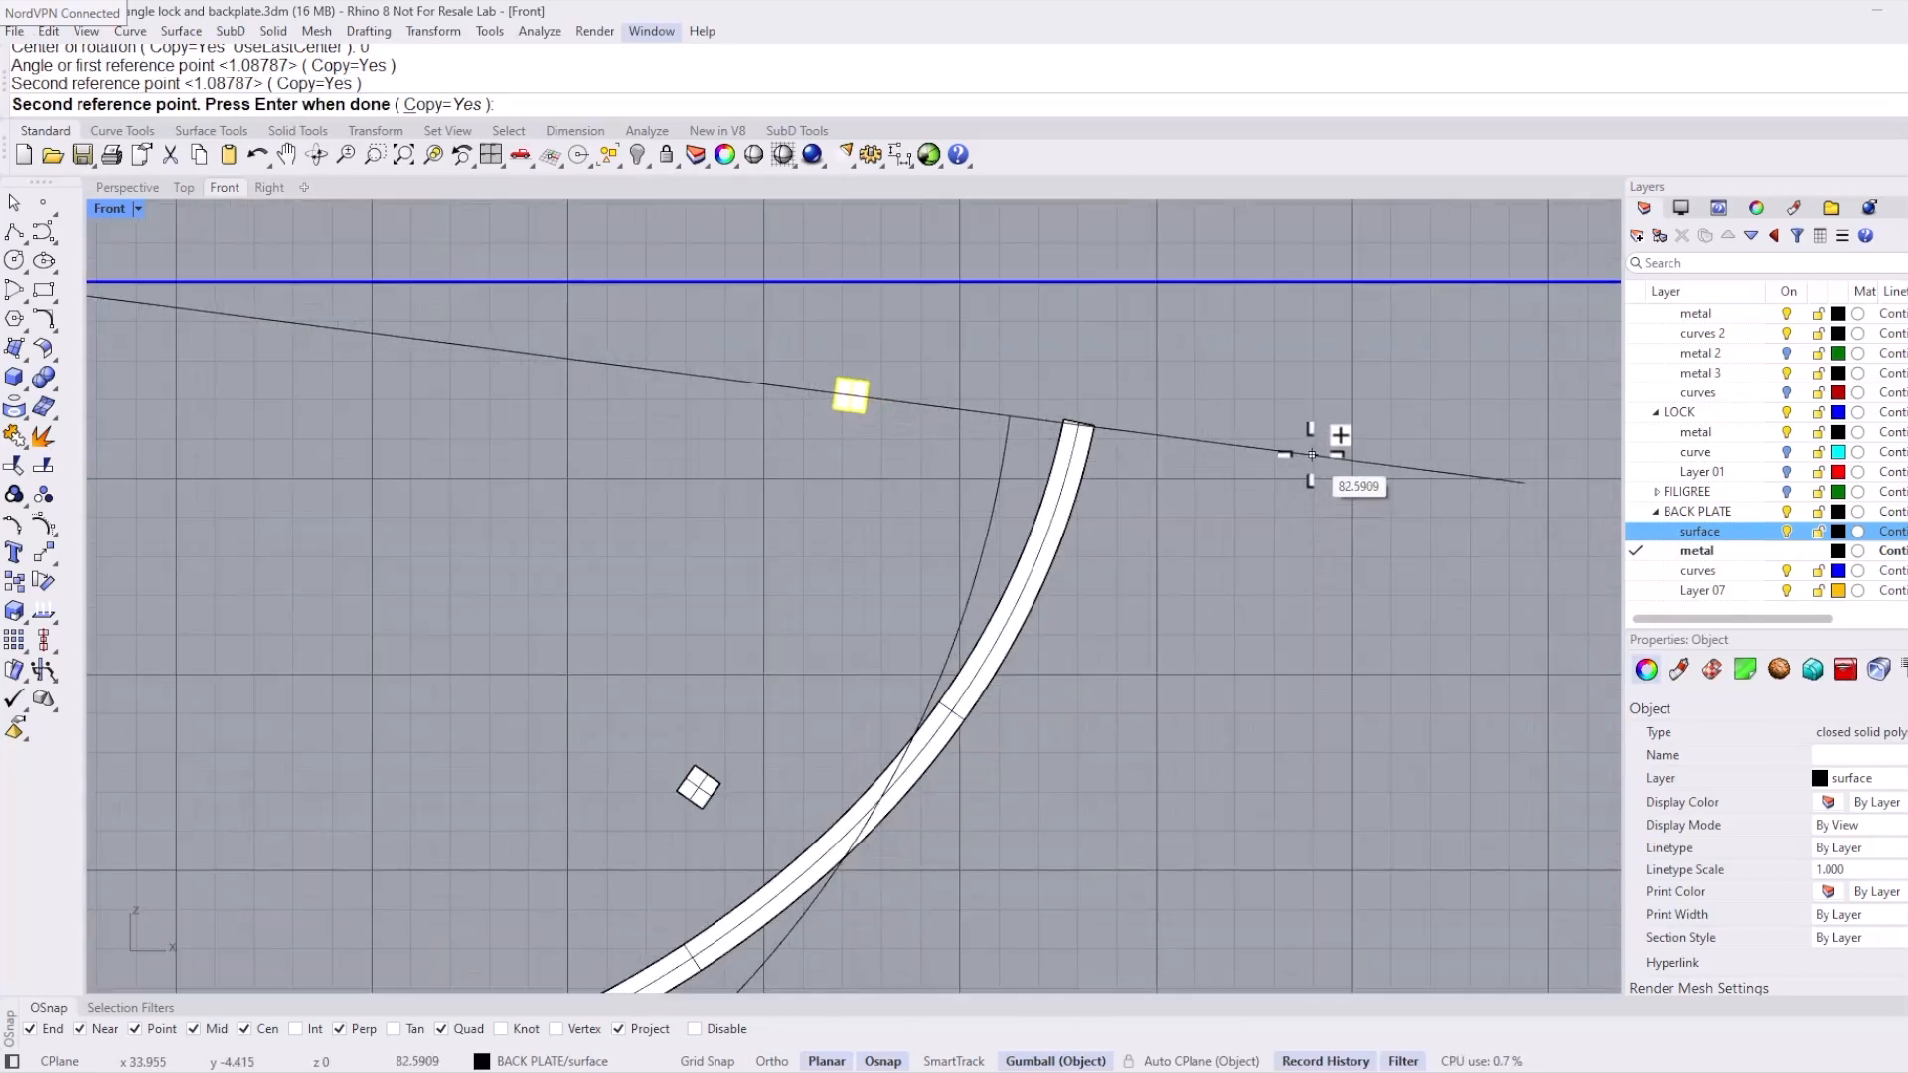
click(1312, 454)
key(Return)
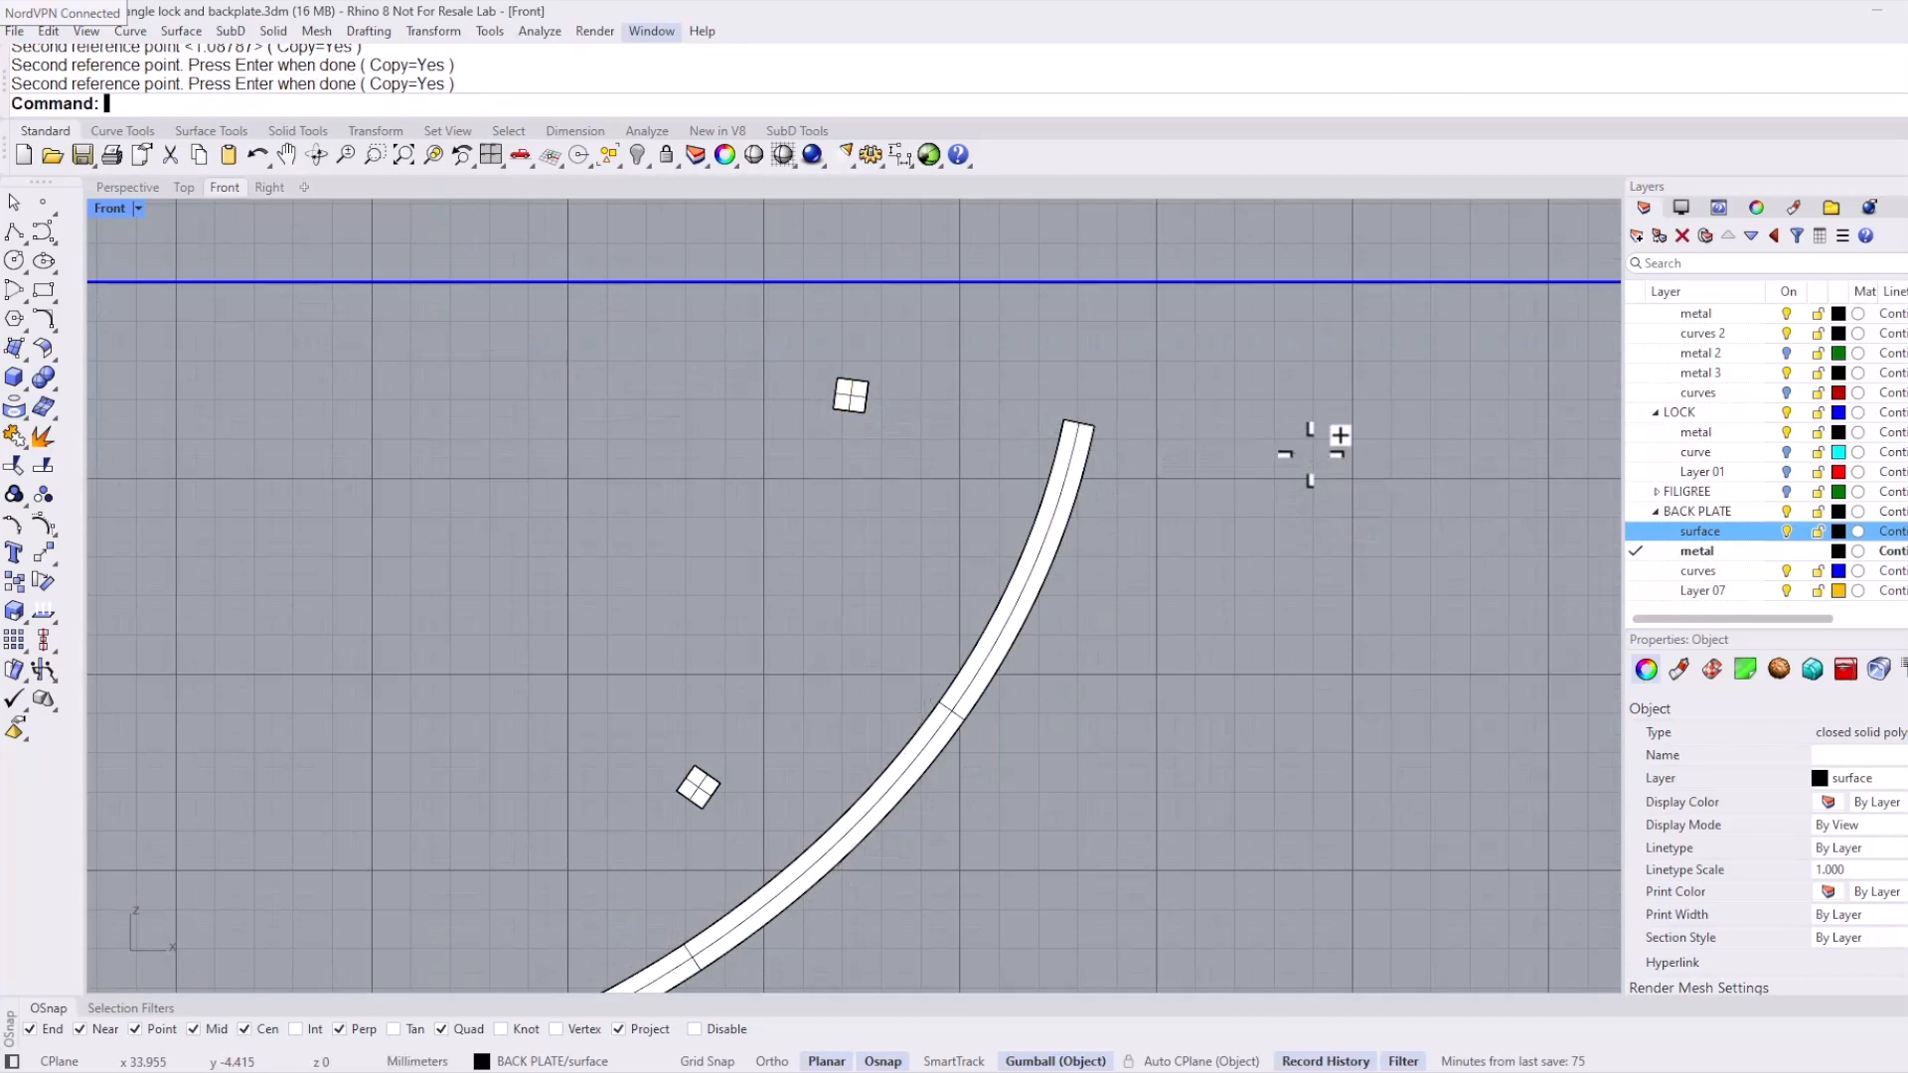
Step: Move the first rotated cube copy onto the right half of the curved plate, between its bottom and its right end
scroll(807, 780, down, 4)
scroll(750, 801, up, 6)
right_drag(751, 801, 762, 674)
scroll(762, 671, up, 3)
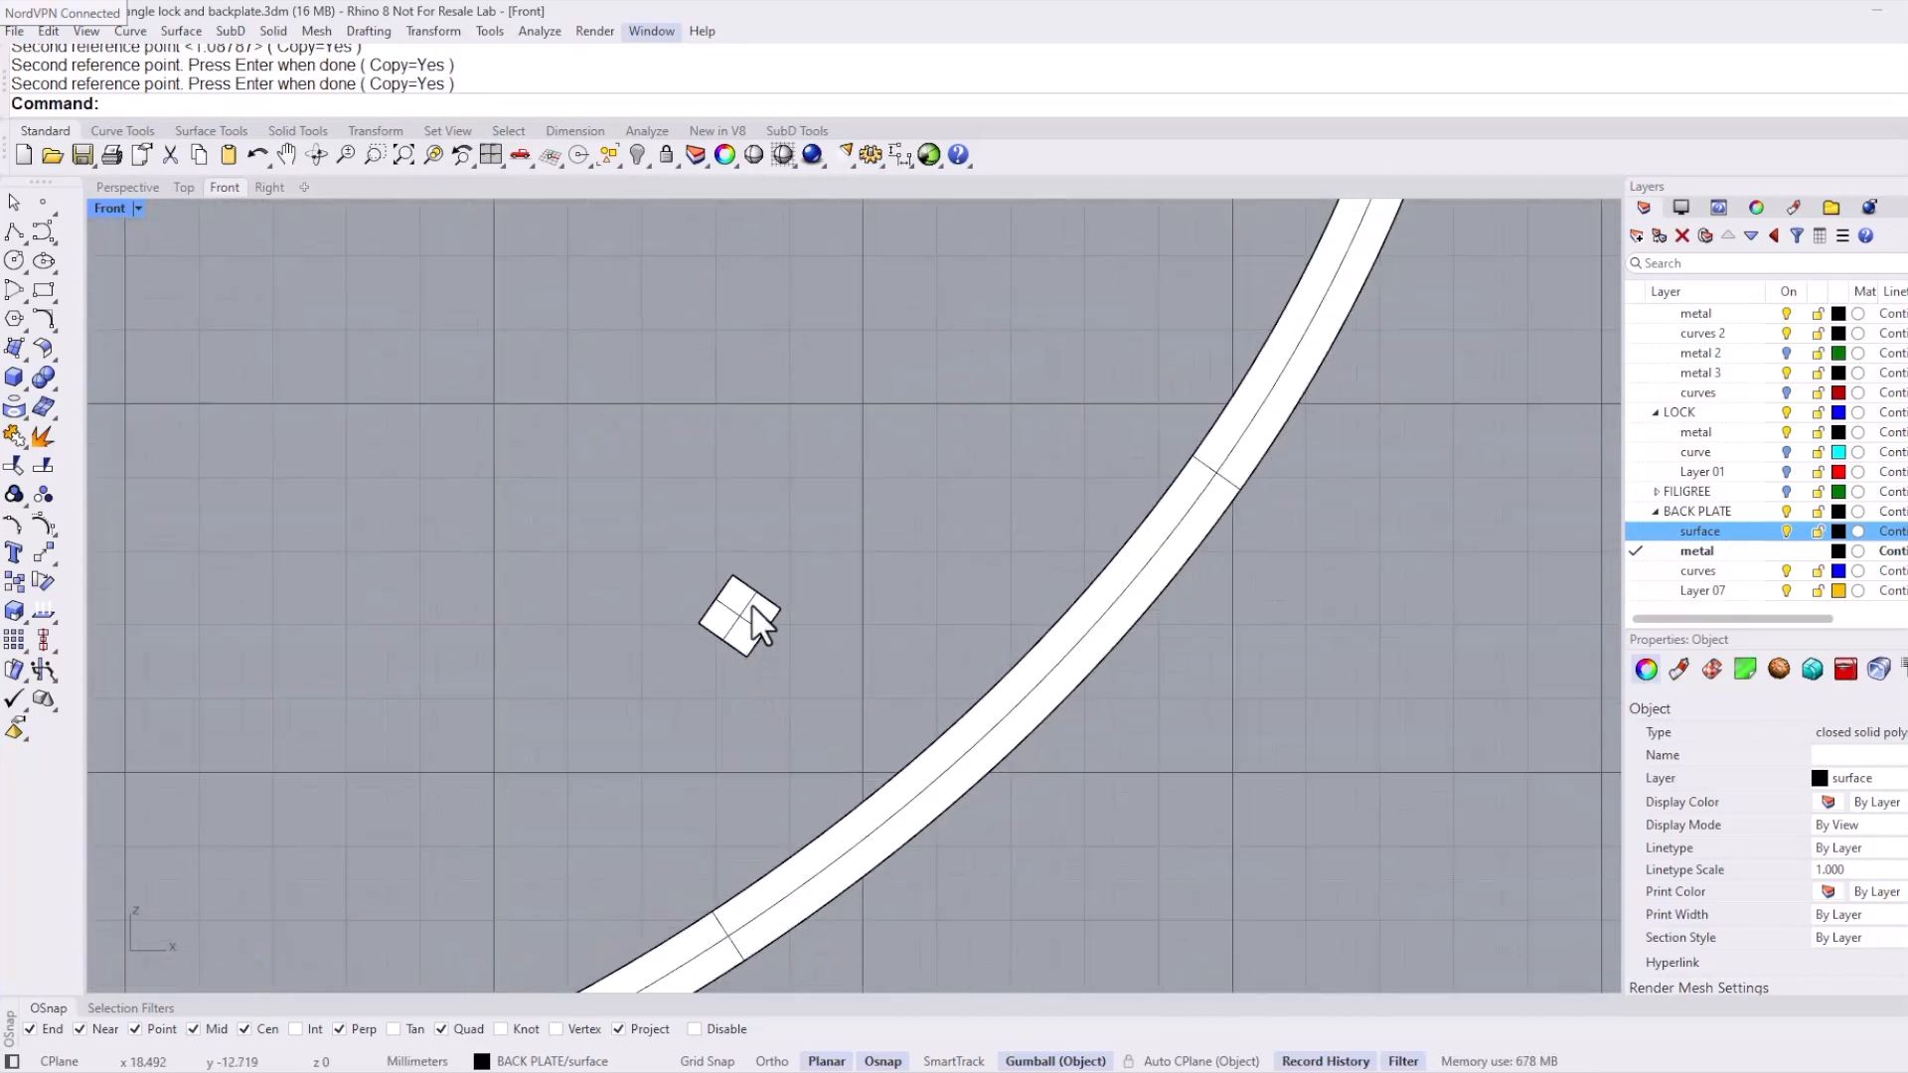
click(750, 624)
drag(795, 558, 900, 765)
scroll(974, 786, up, 3)
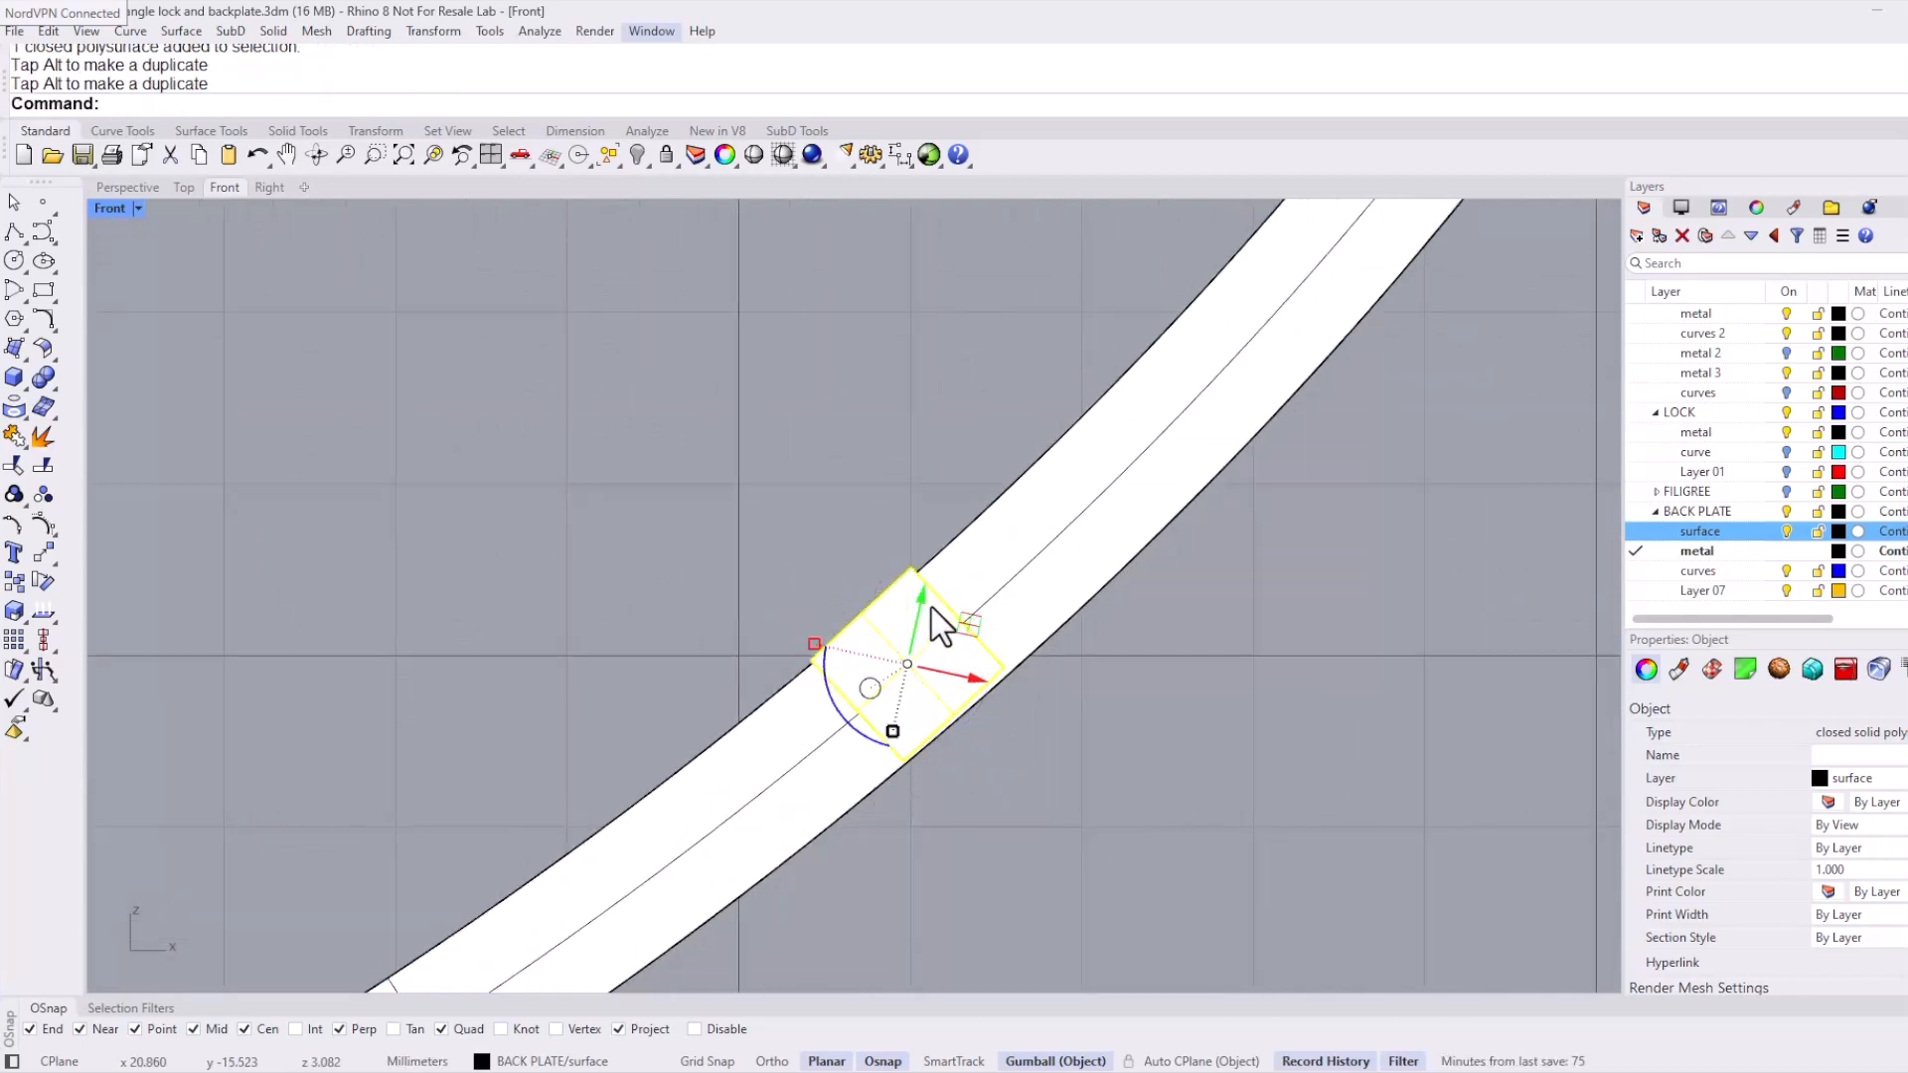
Step: Set the Front view to Wireframe display and adjust the cube so it spans the plate's thickness
middle_click(986, 658)
click(976, 653)
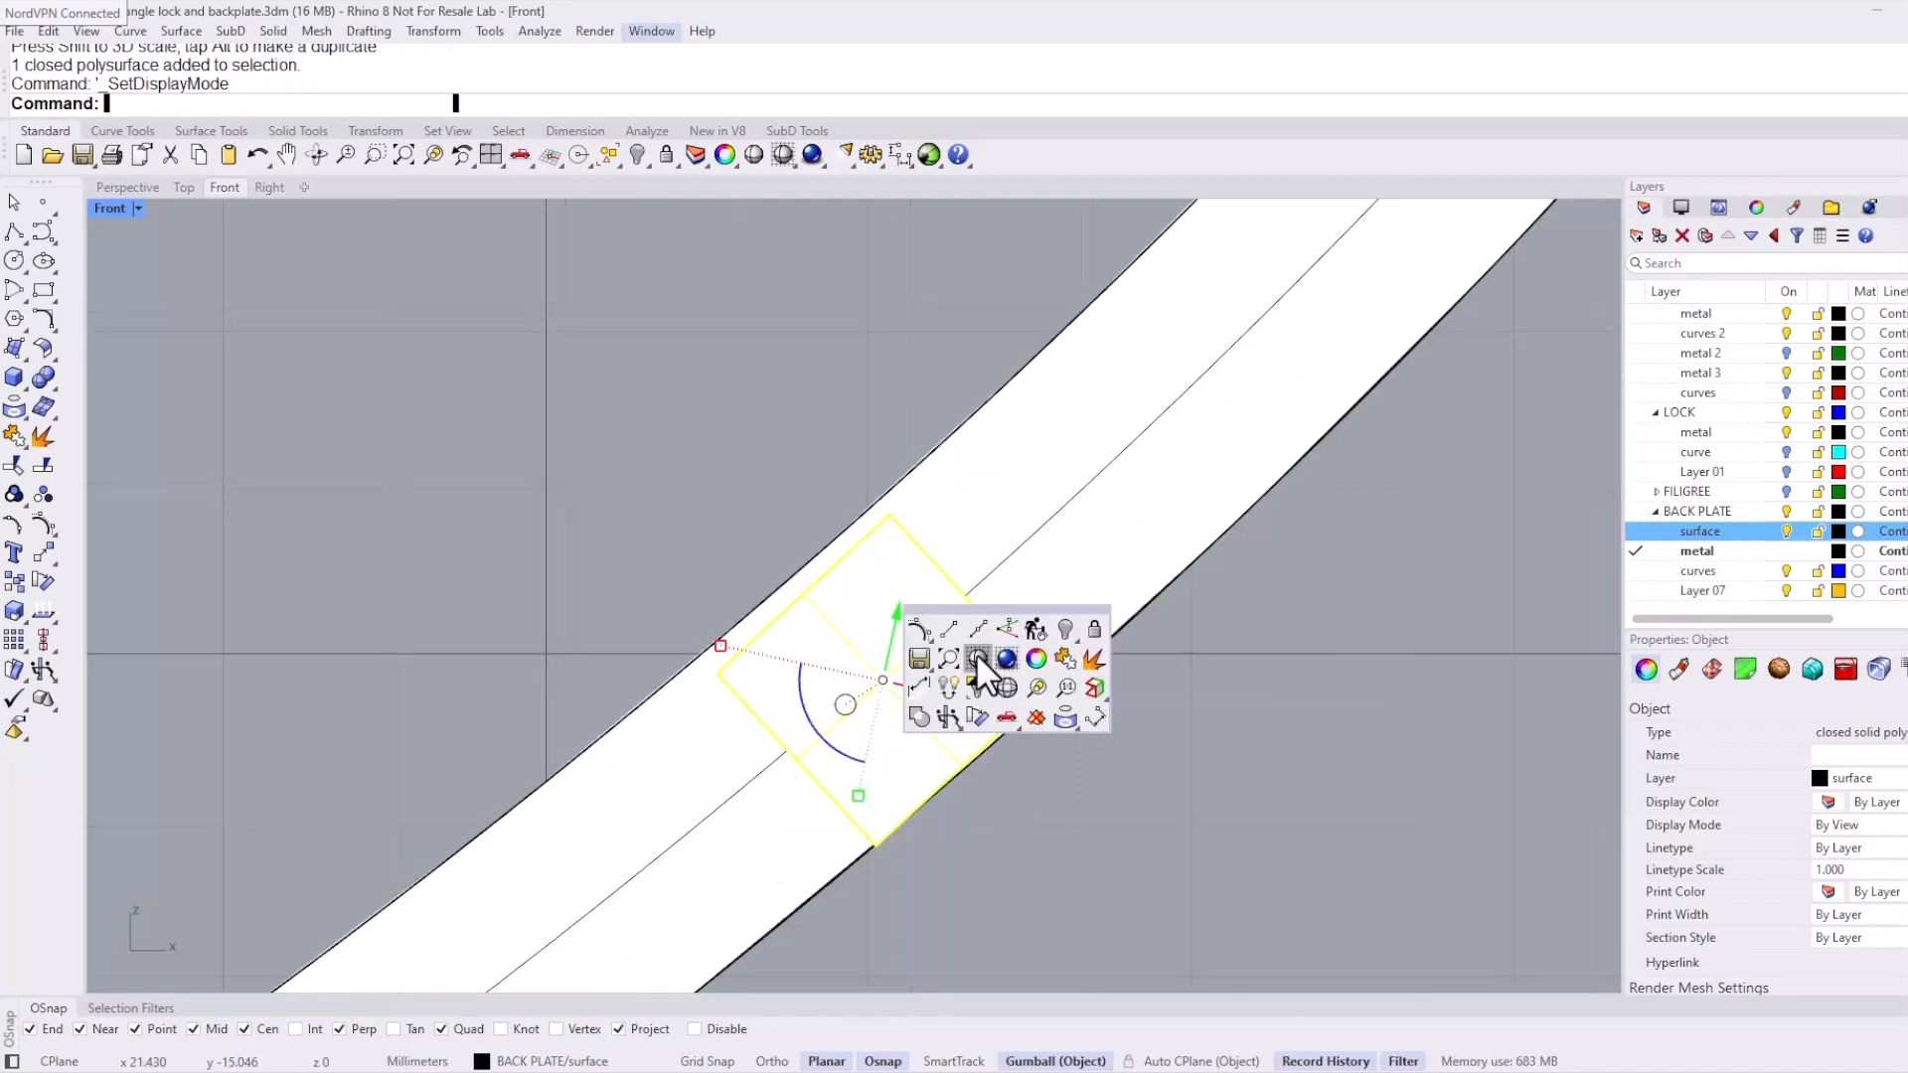
scroll(943, 646, up, 2)
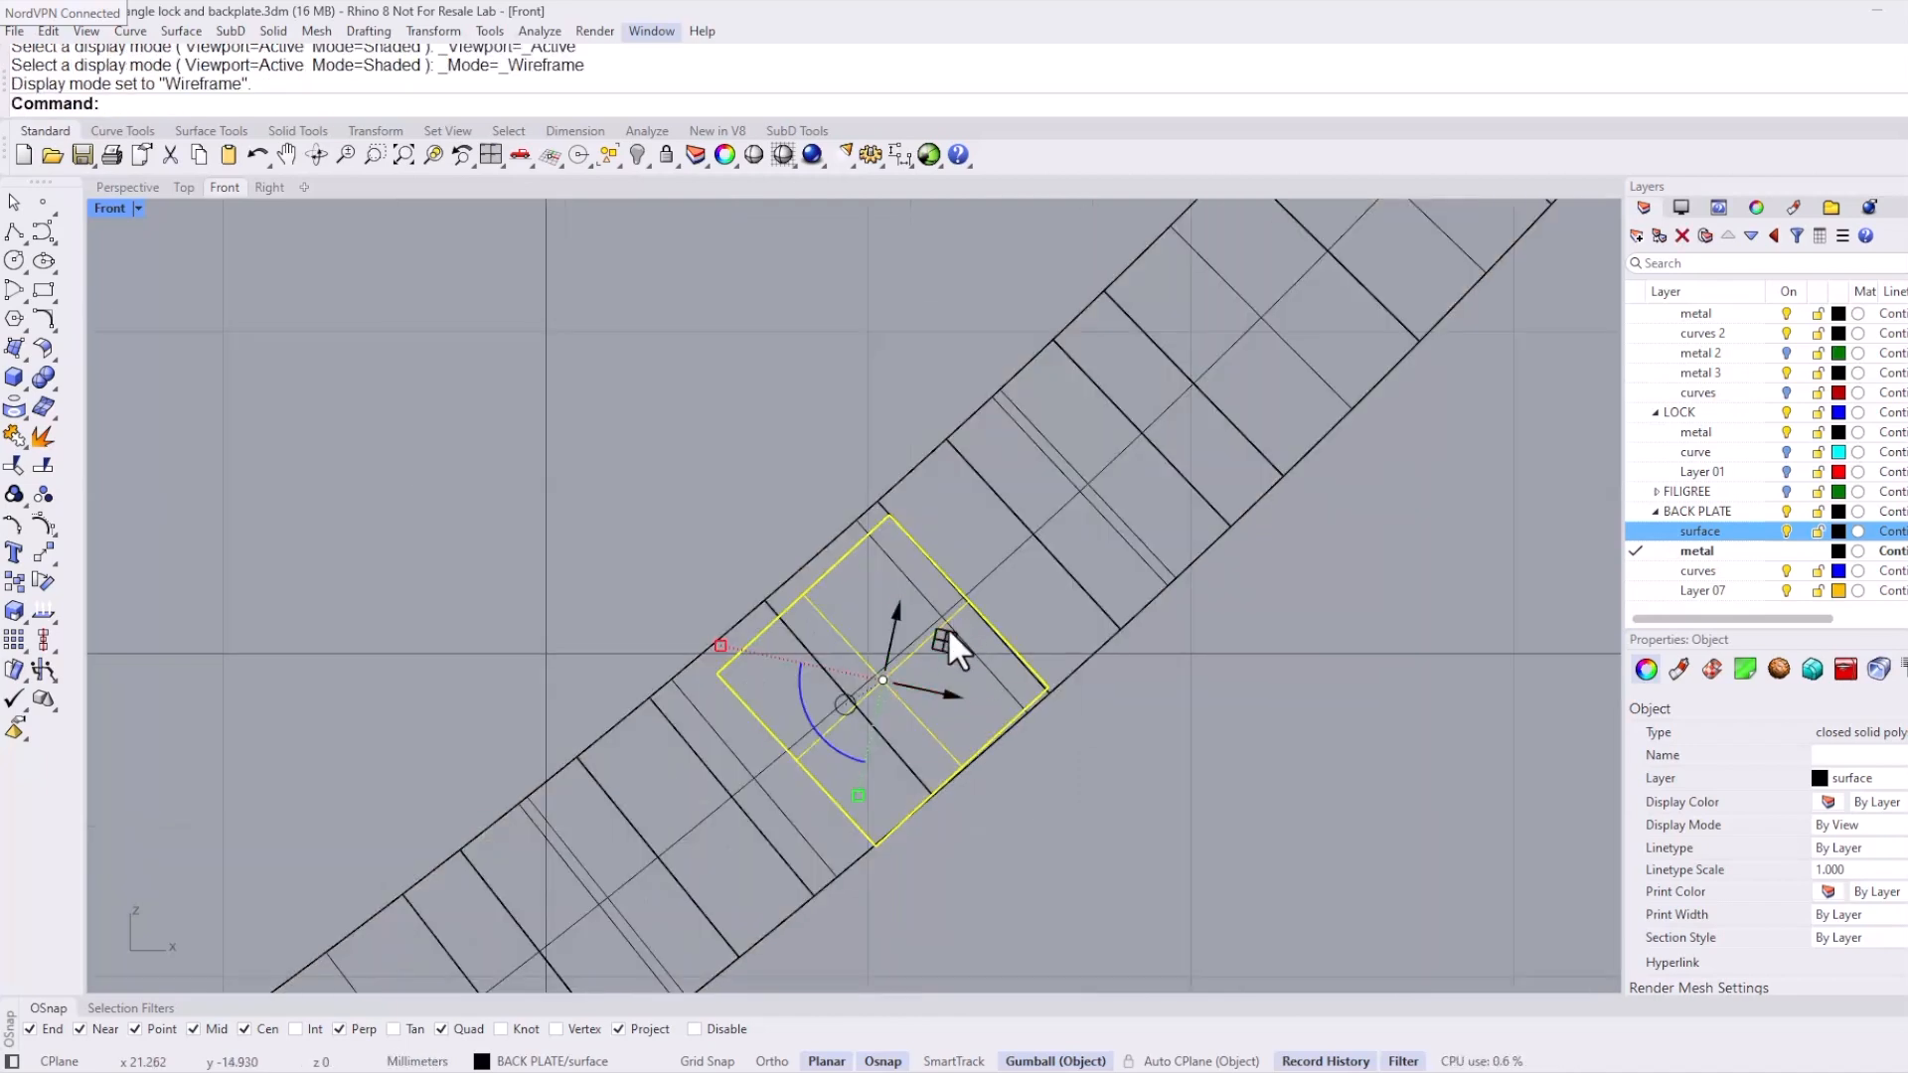
drag(949, 628, 942, 624)
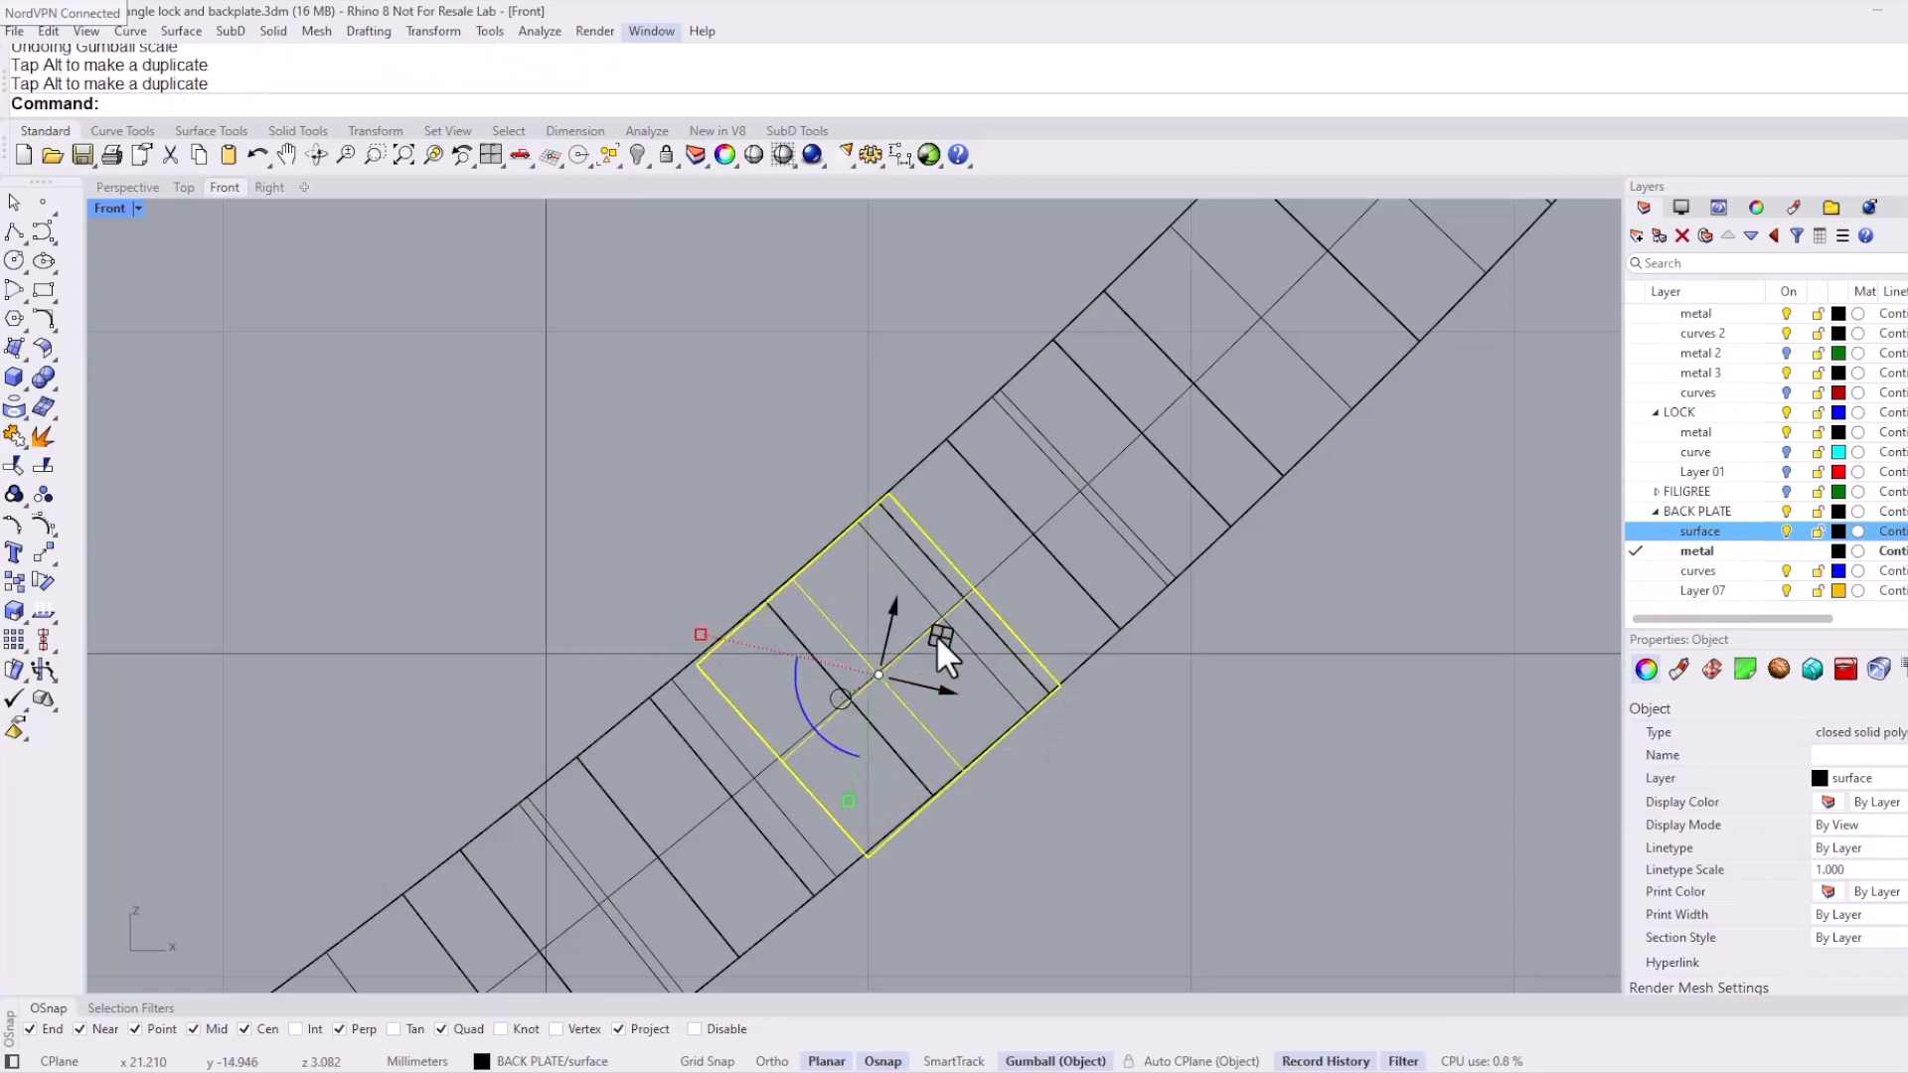
Step: Move the second cube copy to the plate's right end, align it there with a rotated copy and delete the original
scroll(937, 636, down, 14)
scroll(1024, 582, down, 8)
right_drag(1153, 512, 979, 730)
scroll(904, 526, up, 6)
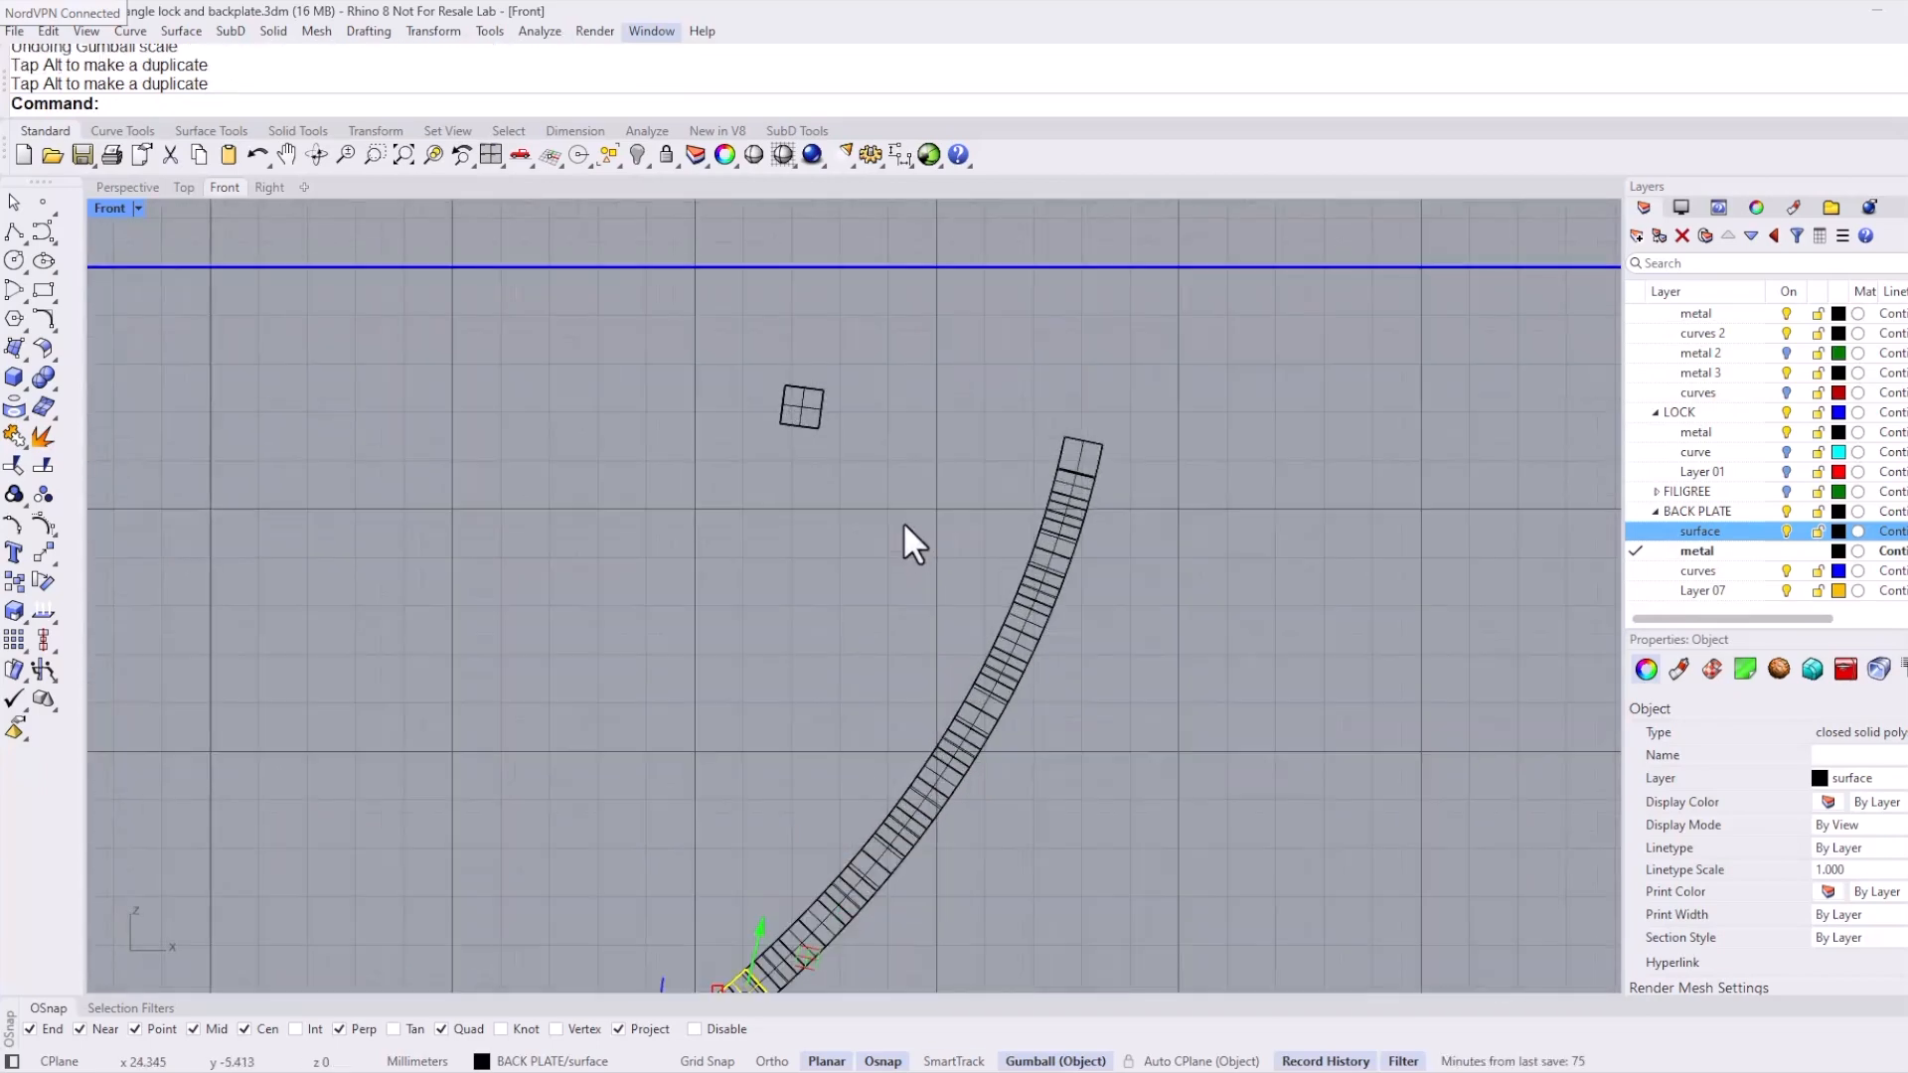
click(794, 375)
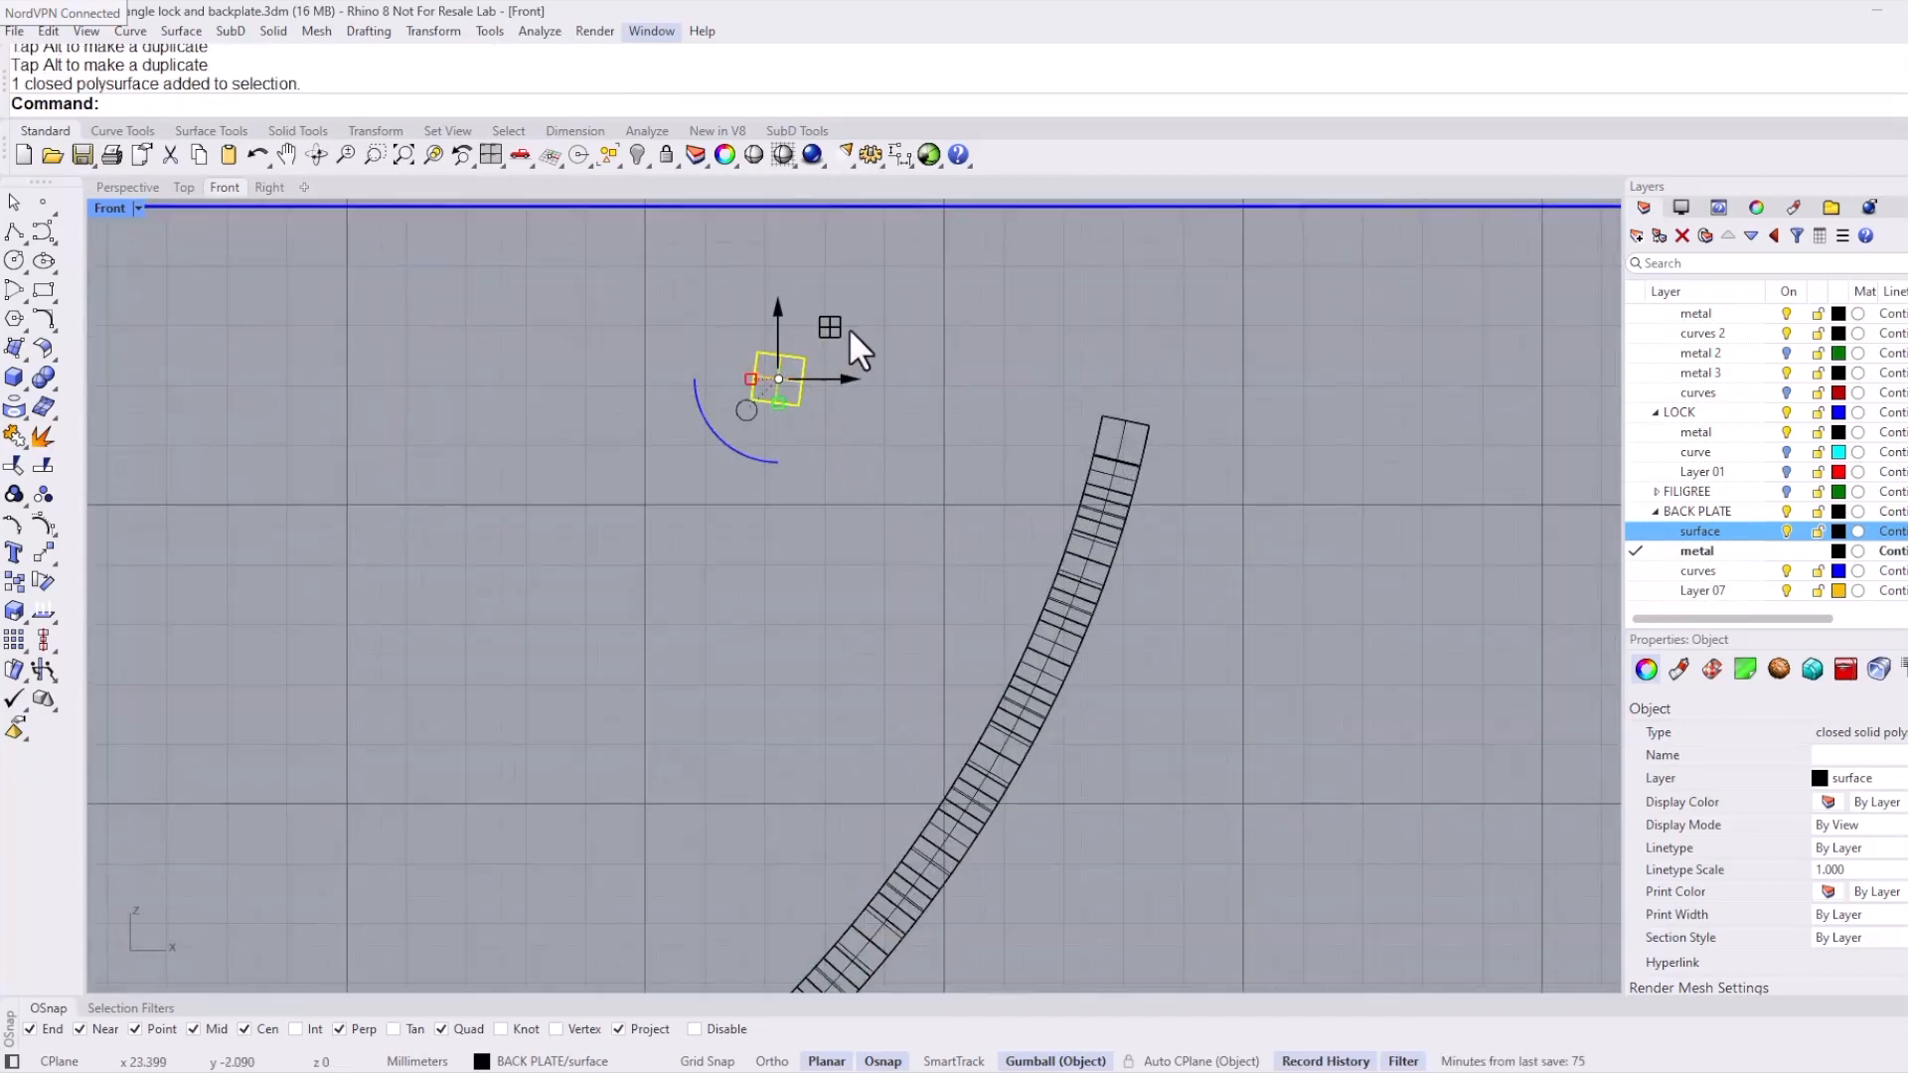
drag(840, 324, 1191, 338)
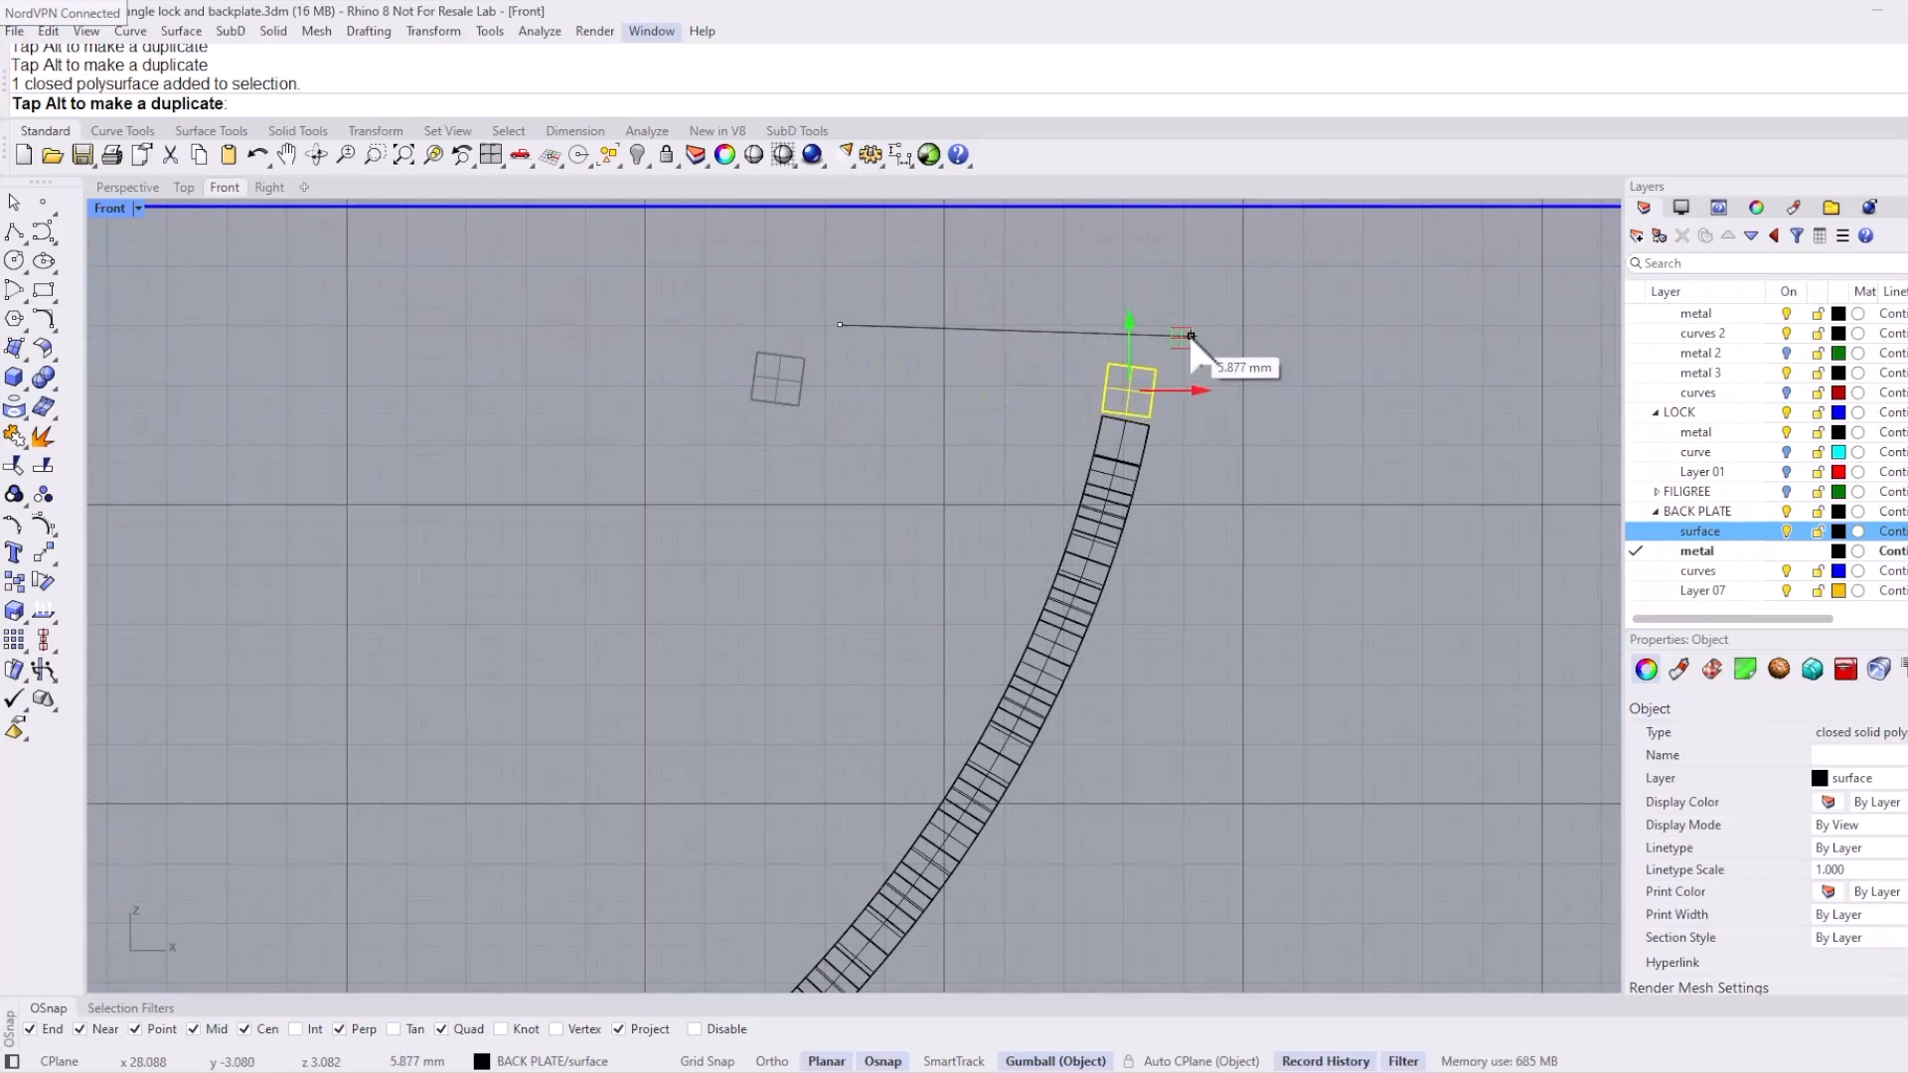
drag(1190, 336, 1190, 336)
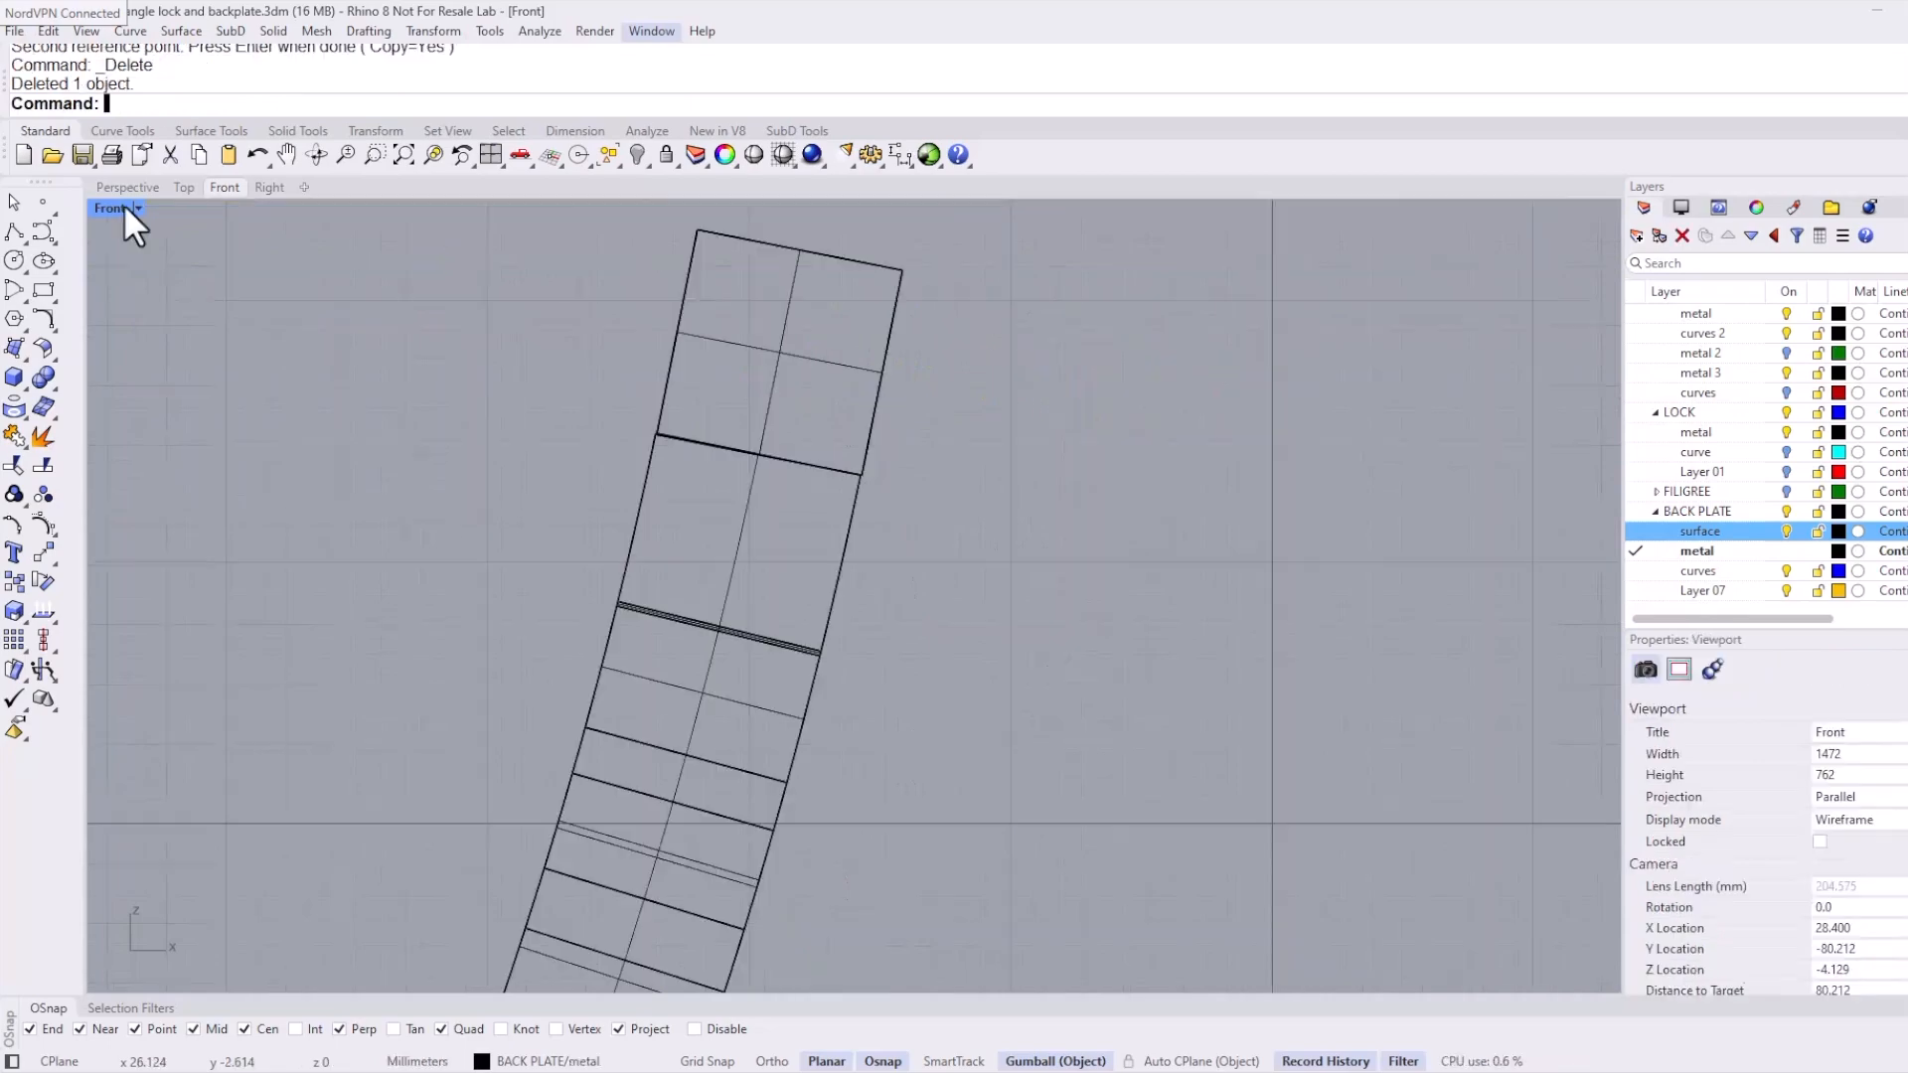
Step: In the Top view, move the end cube to the middle of the plate's width and mirror it across the Y axis
click(184, 187)
scroll(1072, 599, up, 8)
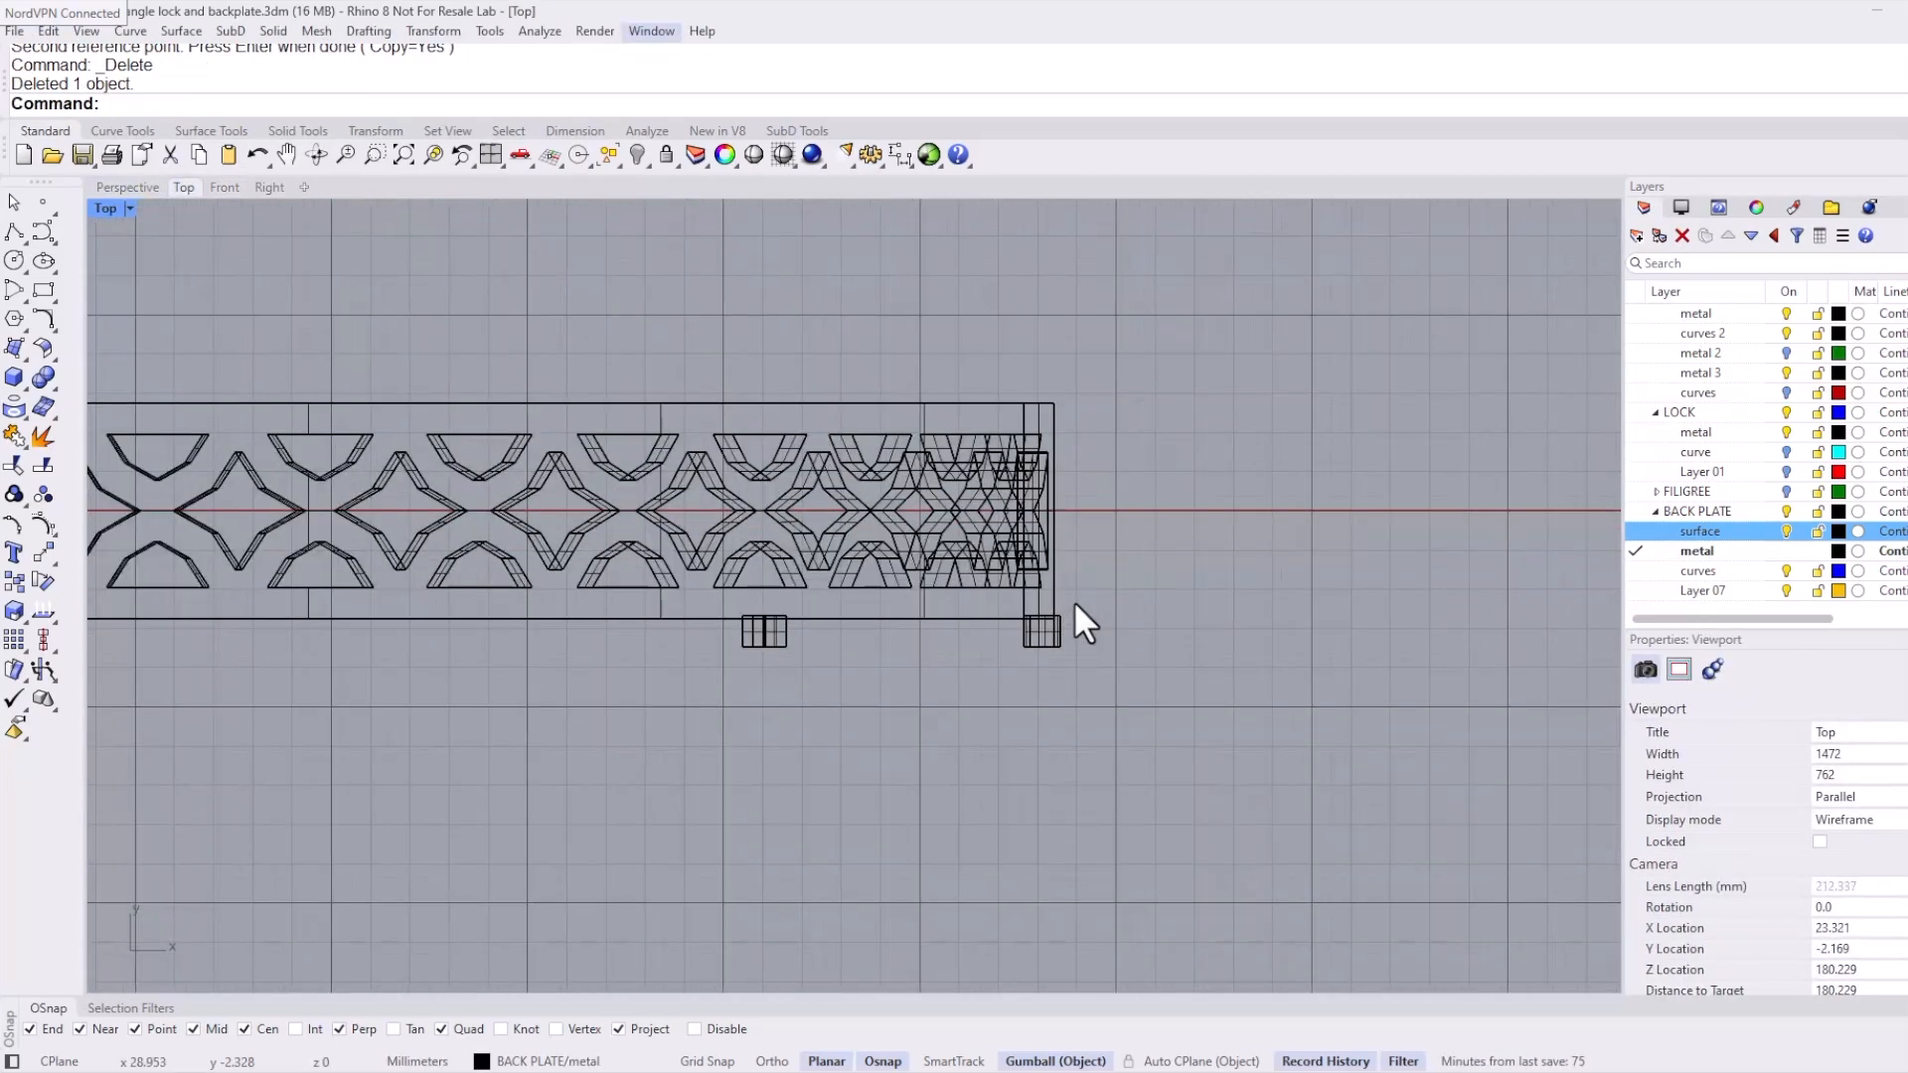
click(1020, 639)
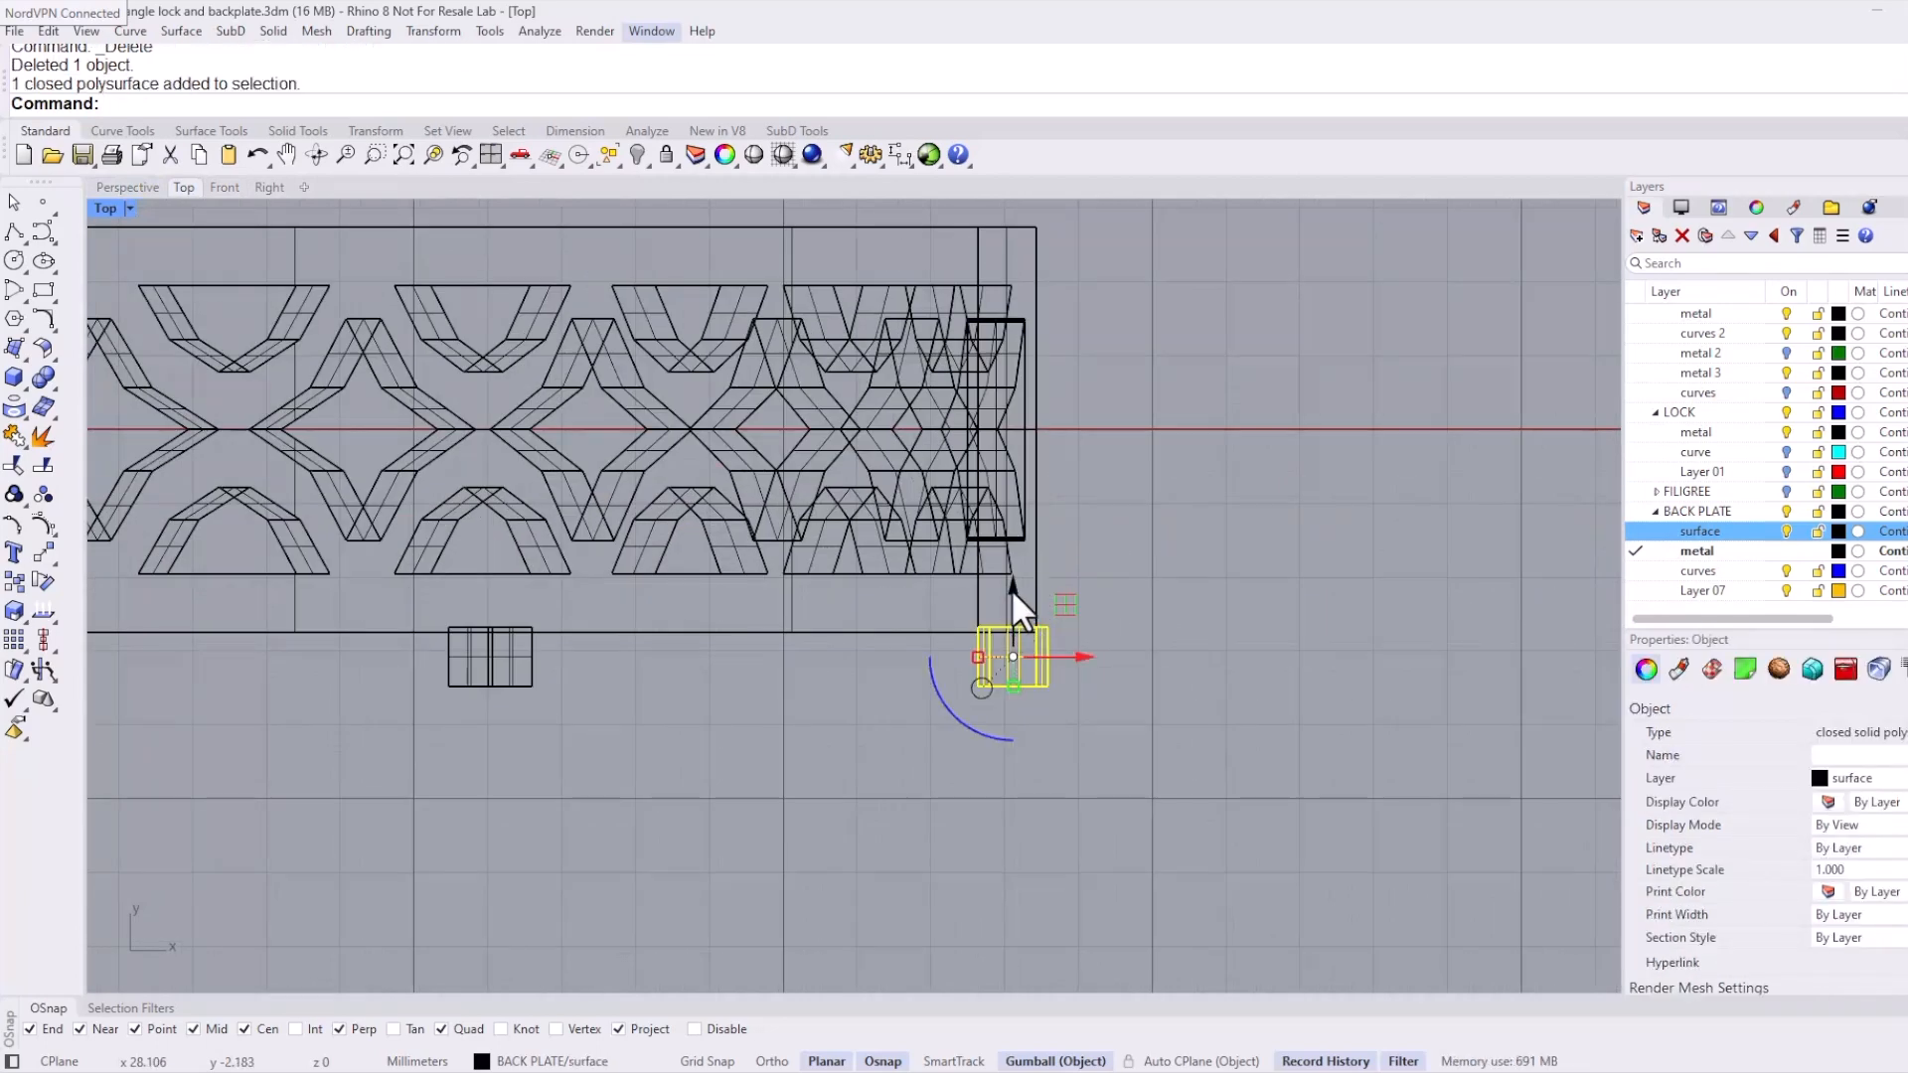
drag(1012, 586, 1050, 368)
scroll(1101, 408, down, 8)
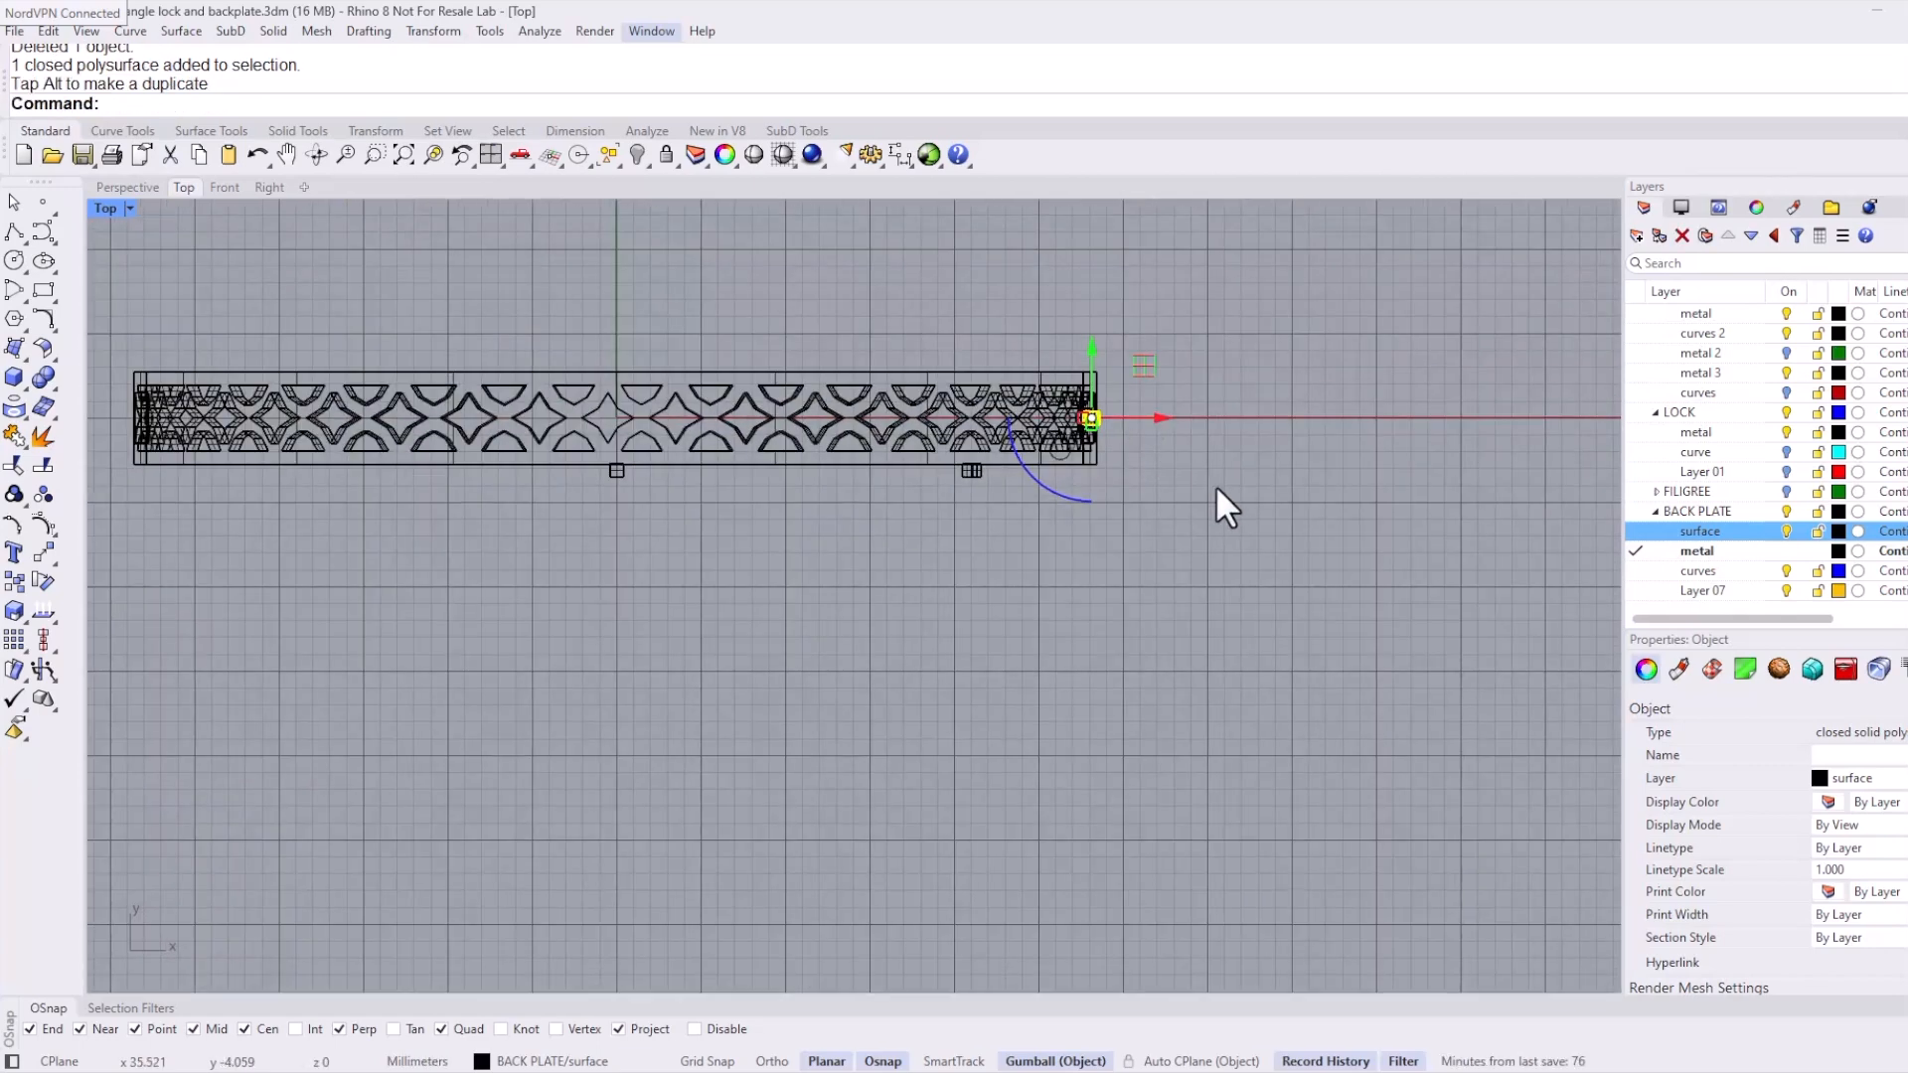
text(MH)
key(Return)
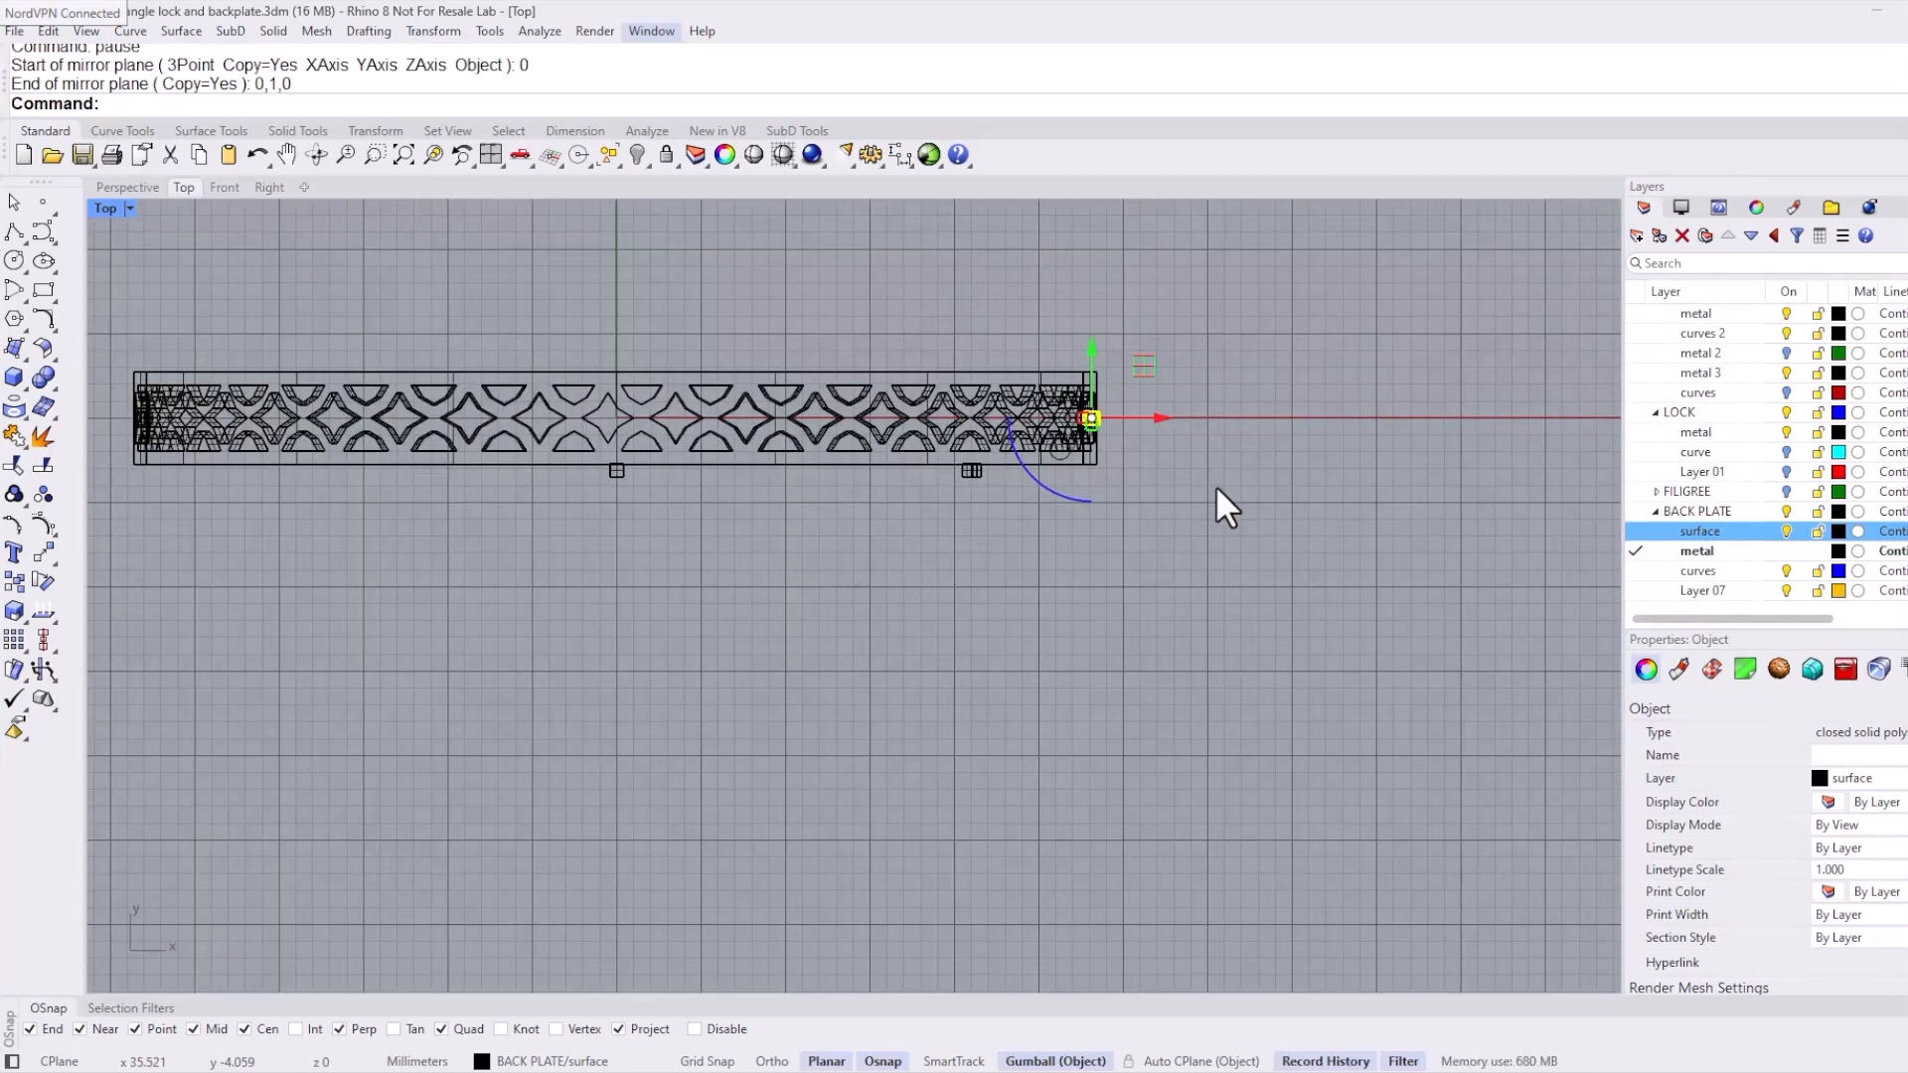
Step: Mirror the cube on the right half of the plate's front edge across the Y axis to the left half
click(1227, 445)
scroll(974, 481, up, 3)
click(972, 429)
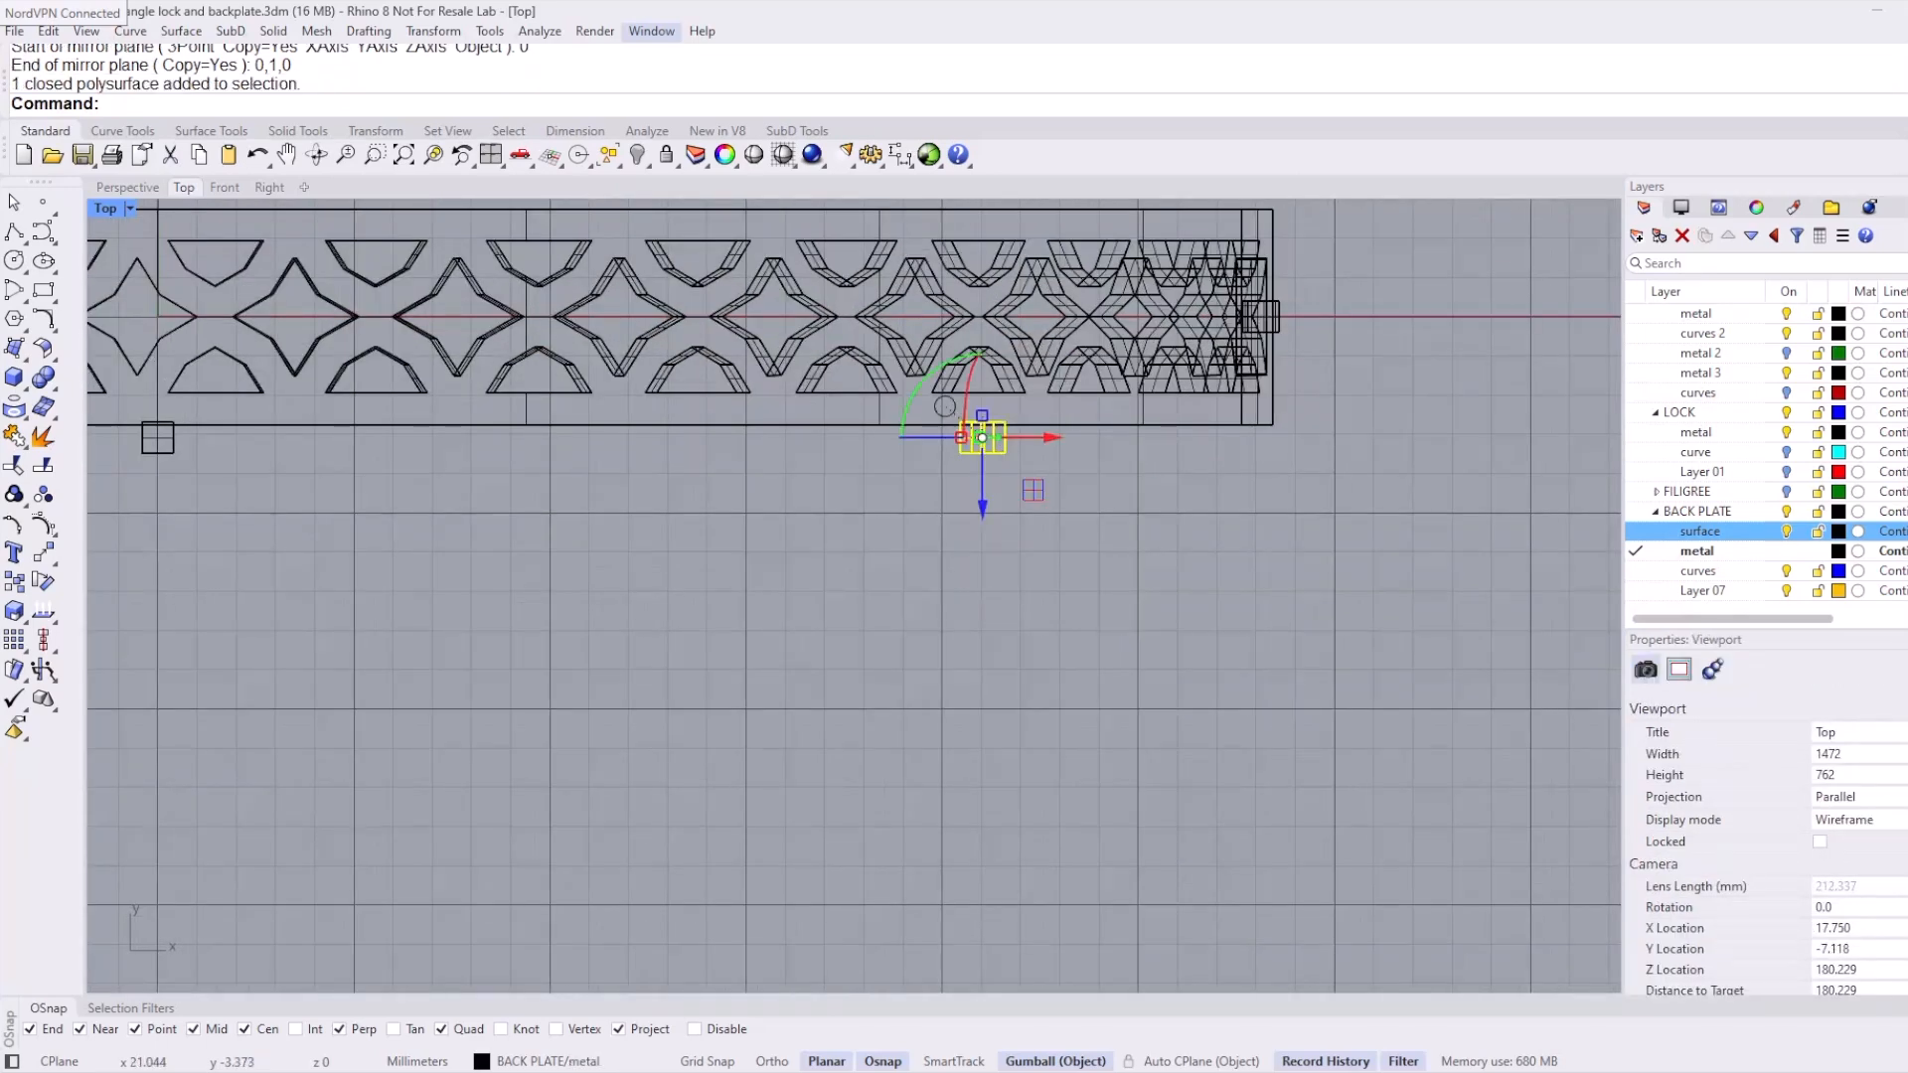
scroll(979, 447, down, 2)
shift+click(637, 457)
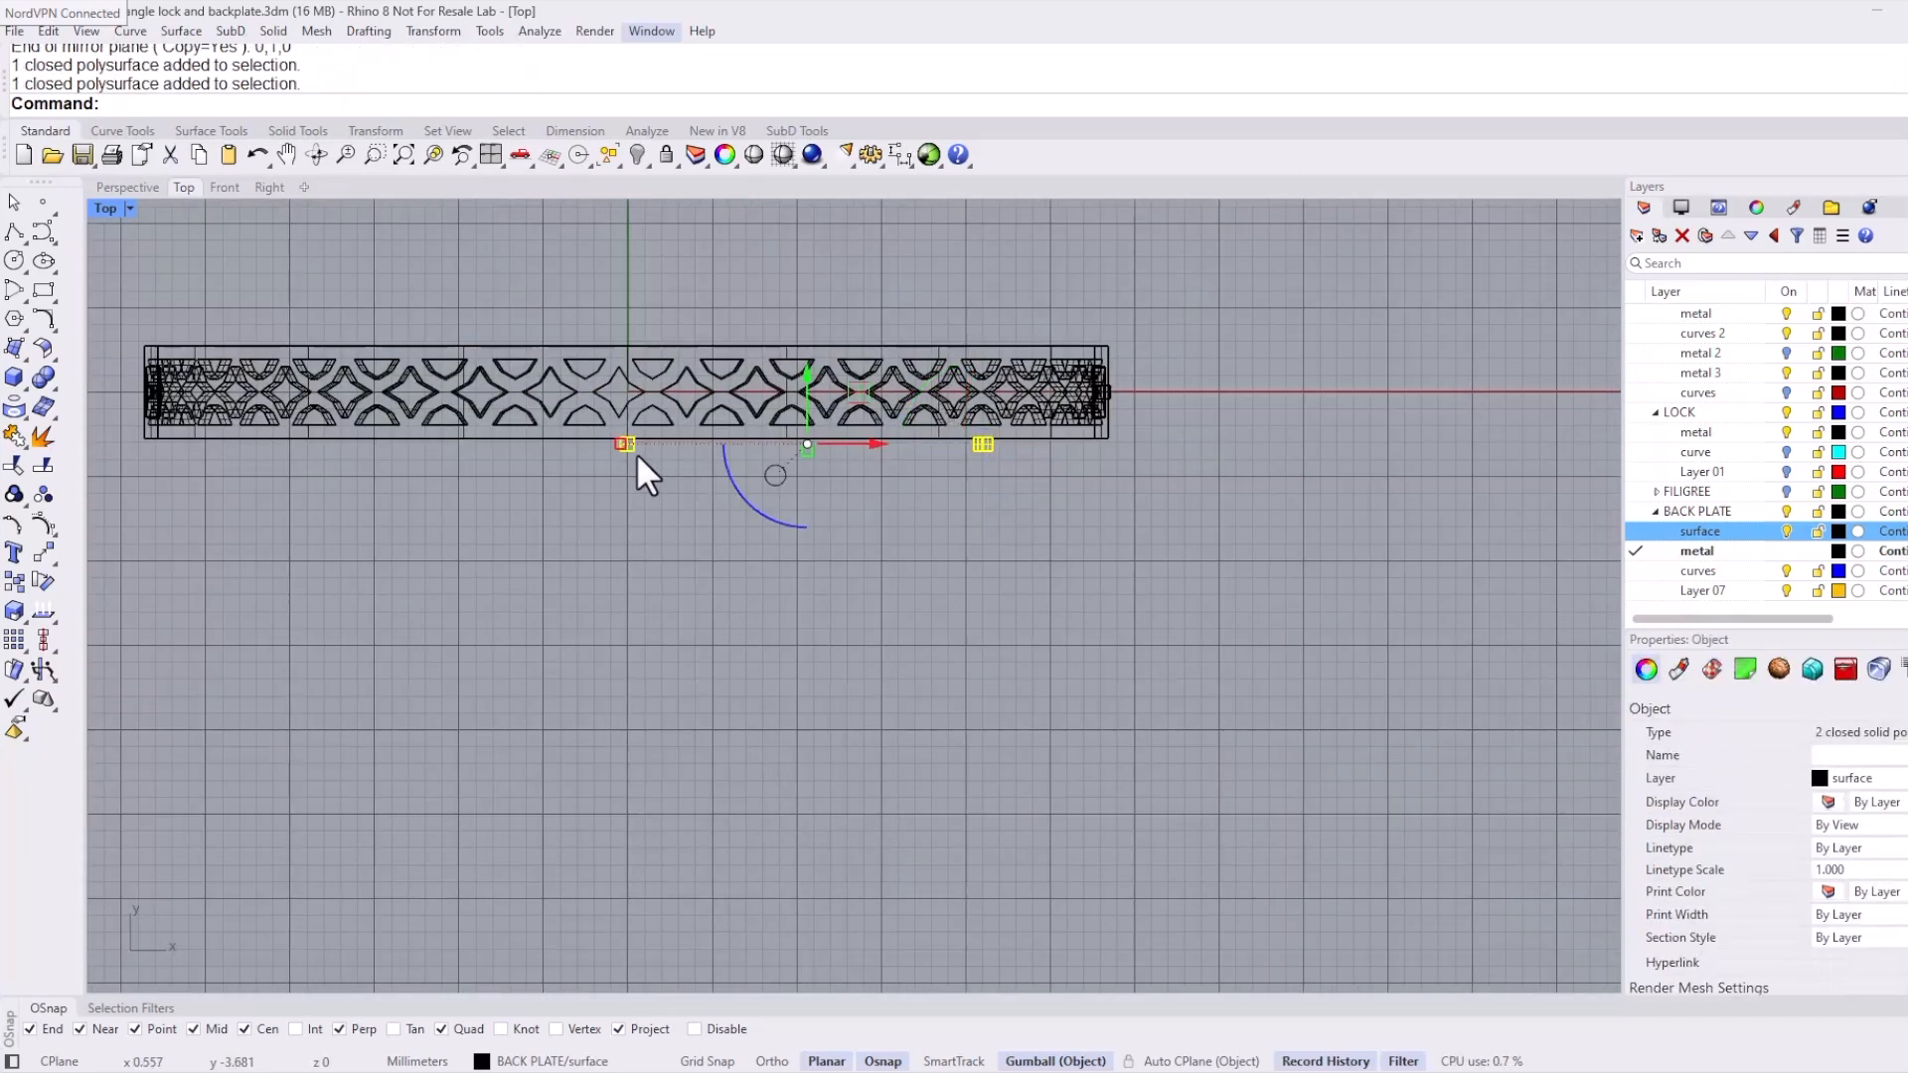
click(977, 471)
click(984, 438)
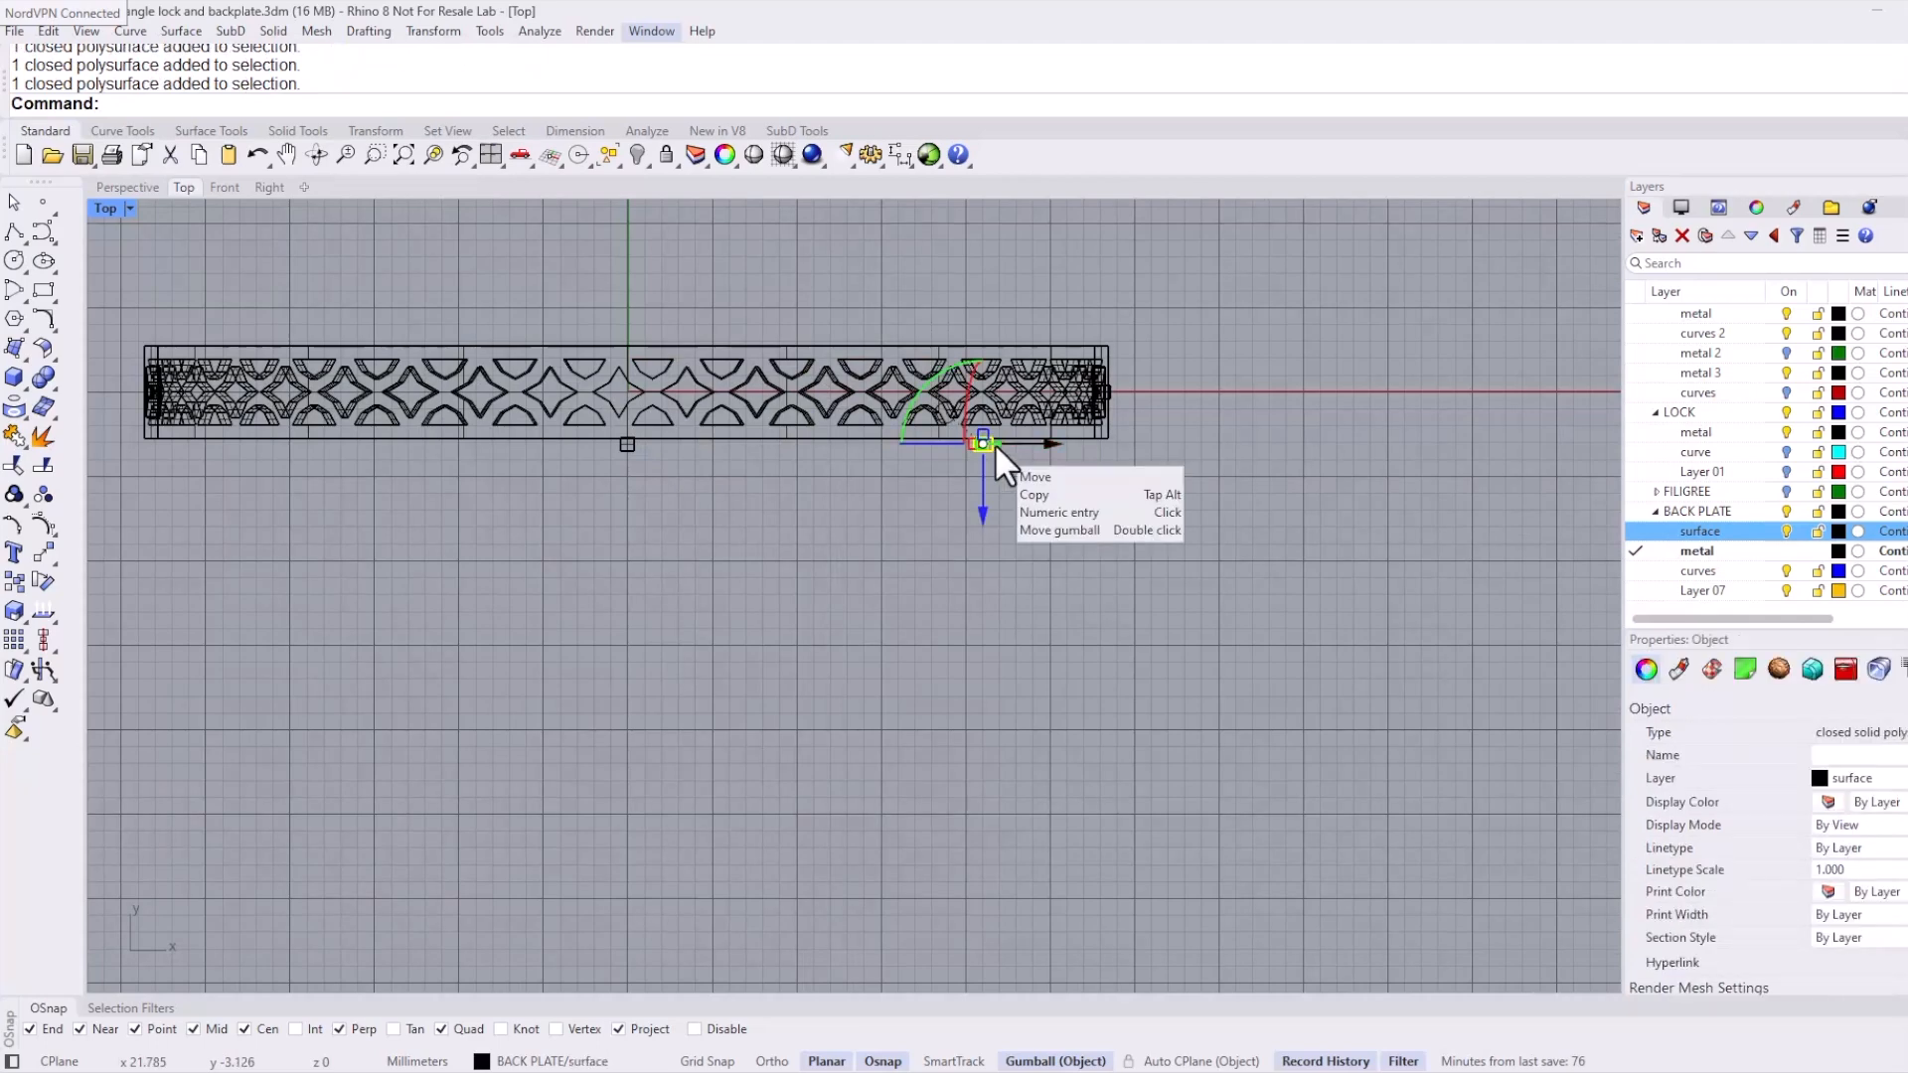
key(Return)
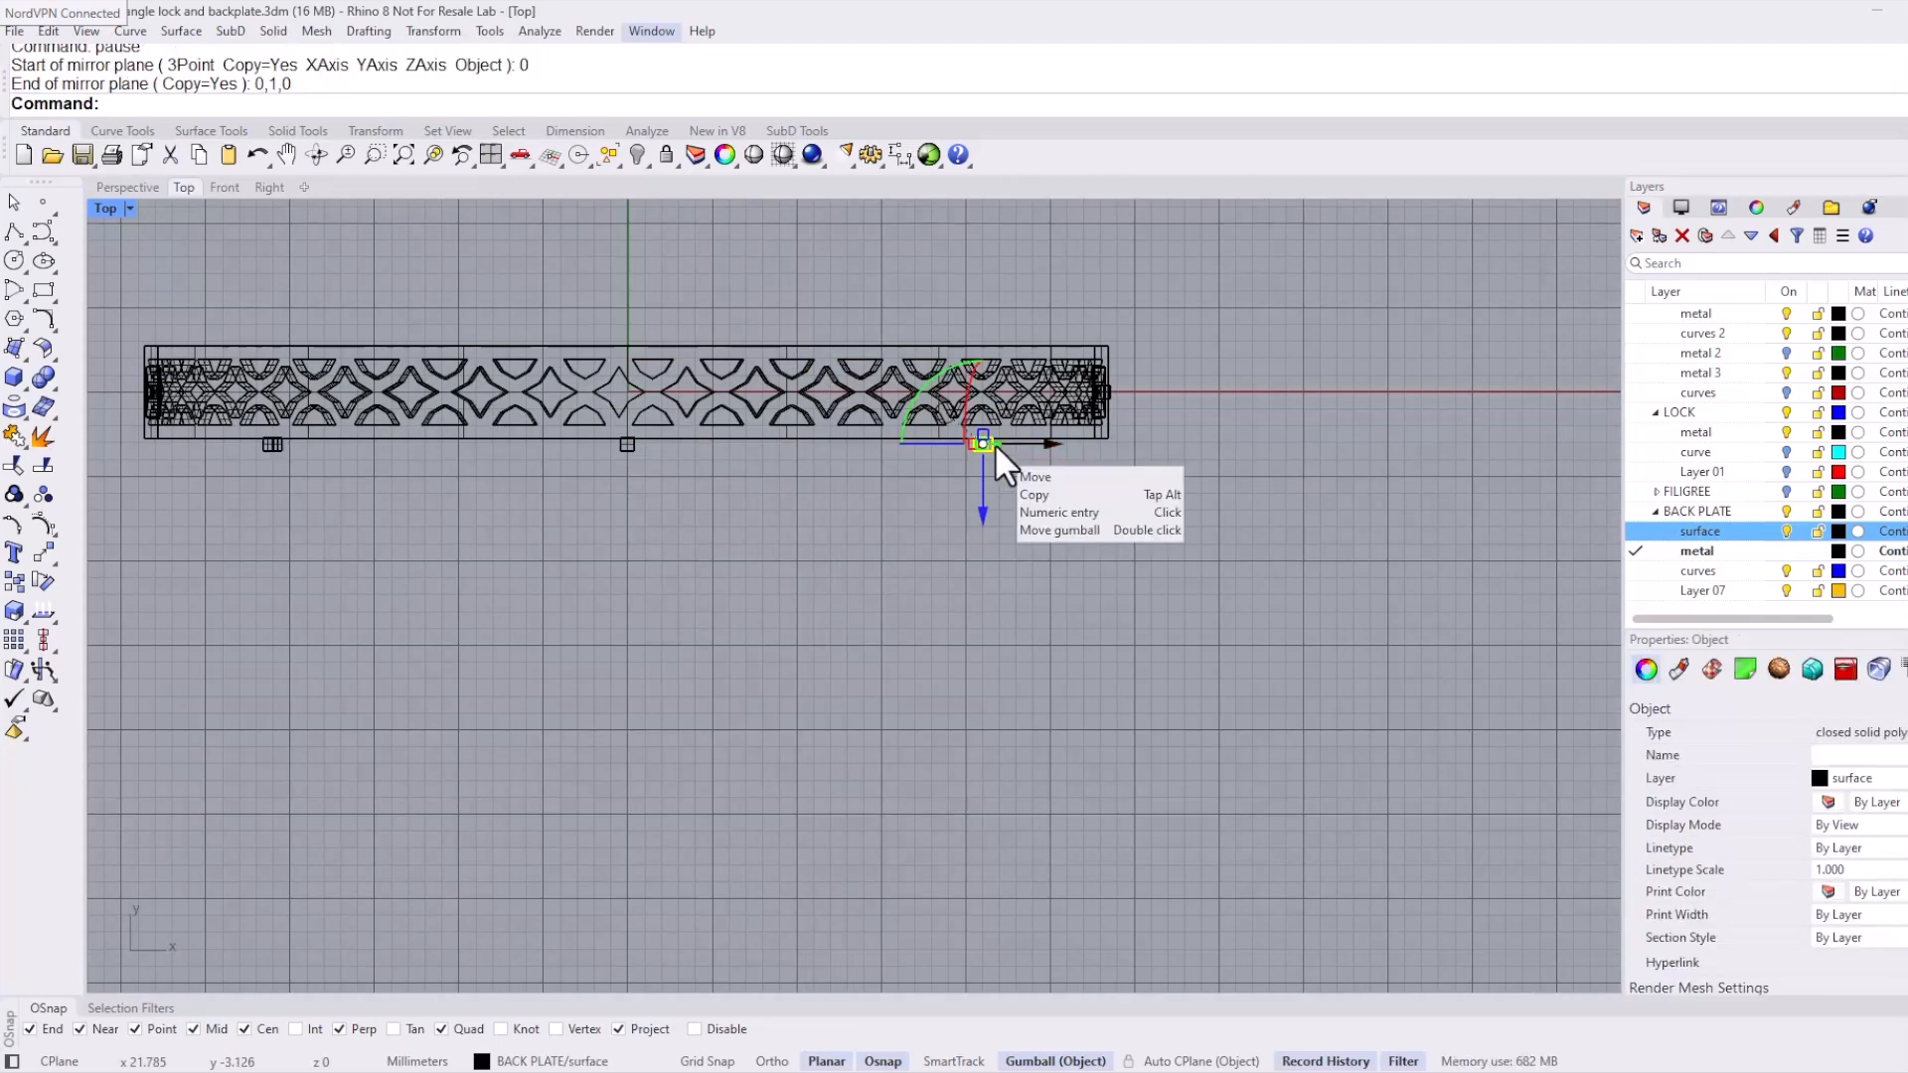
Step: Mirror the three cubes along the plate's front edge across the X axis onto its opposite edge
shift+click(618, 453)
shift+click(270, 452)
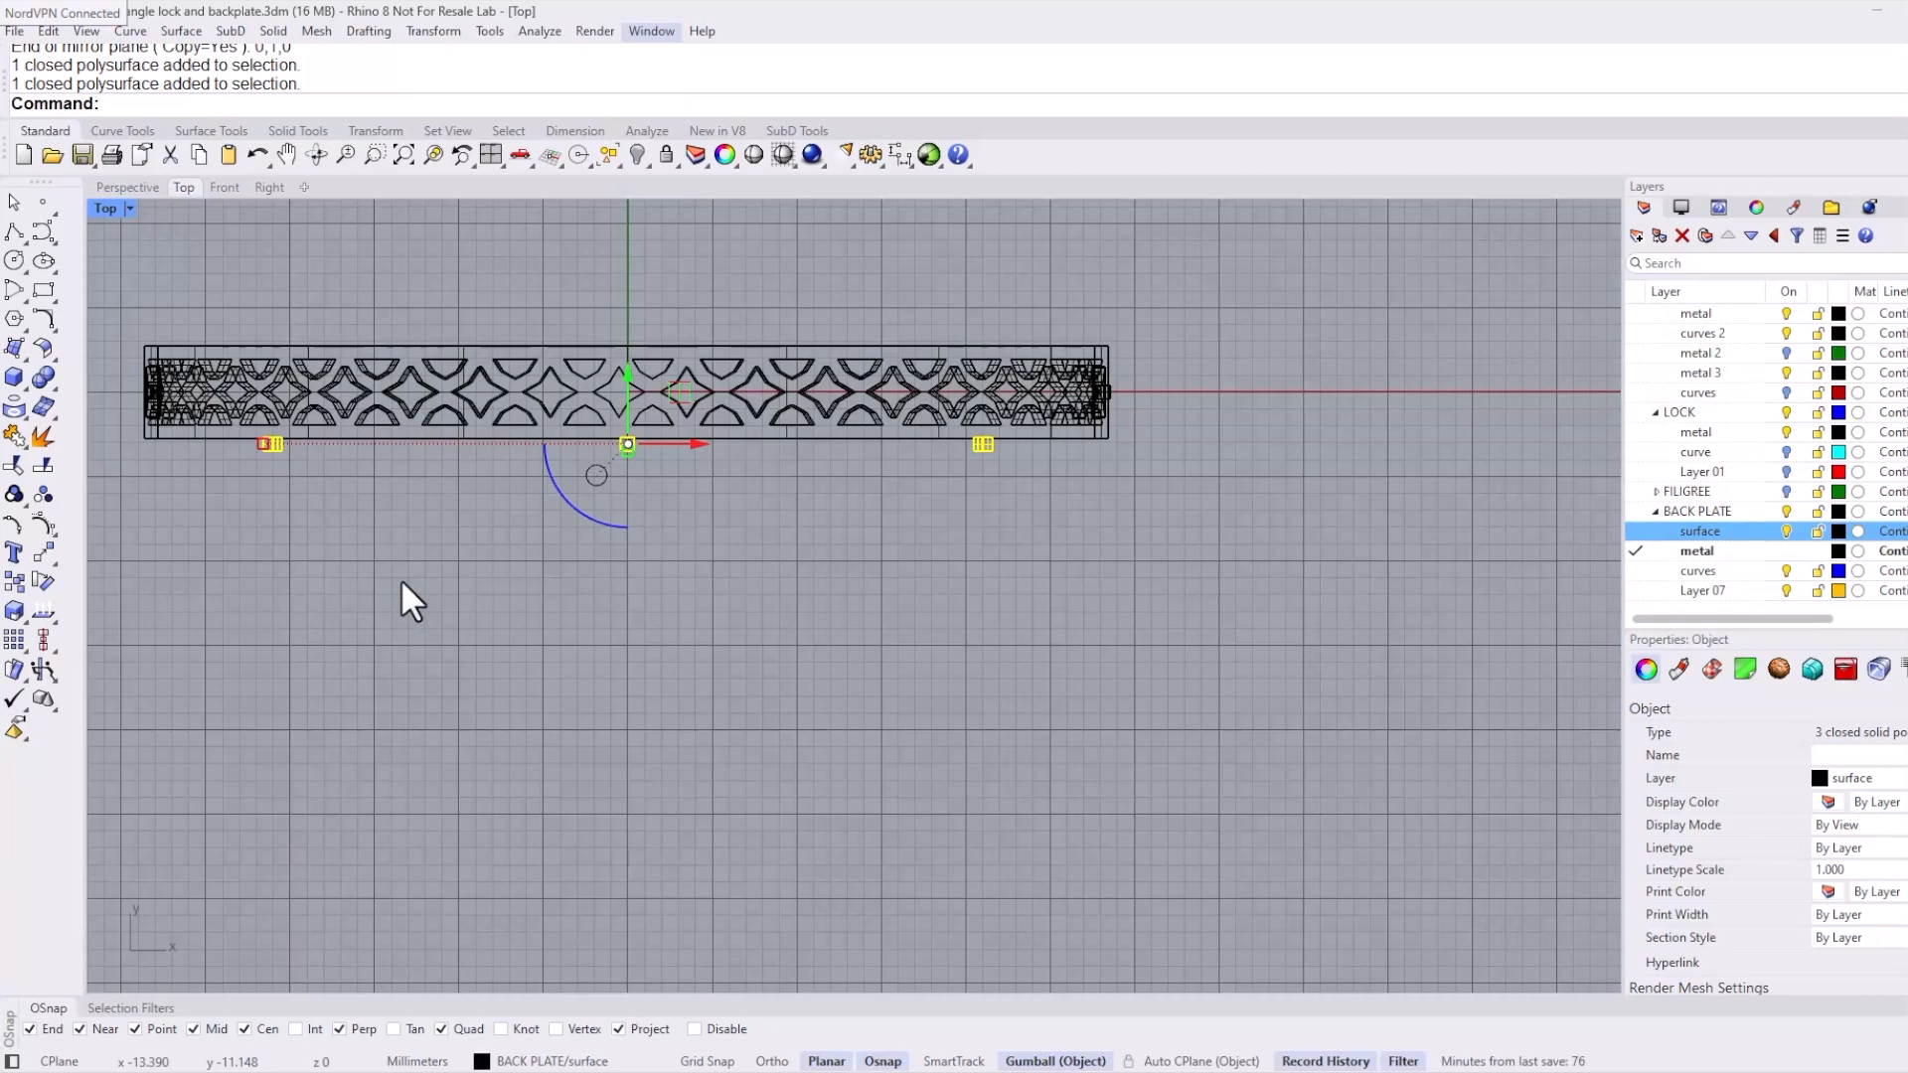
text(MM)
key(Return)
key(Escape)
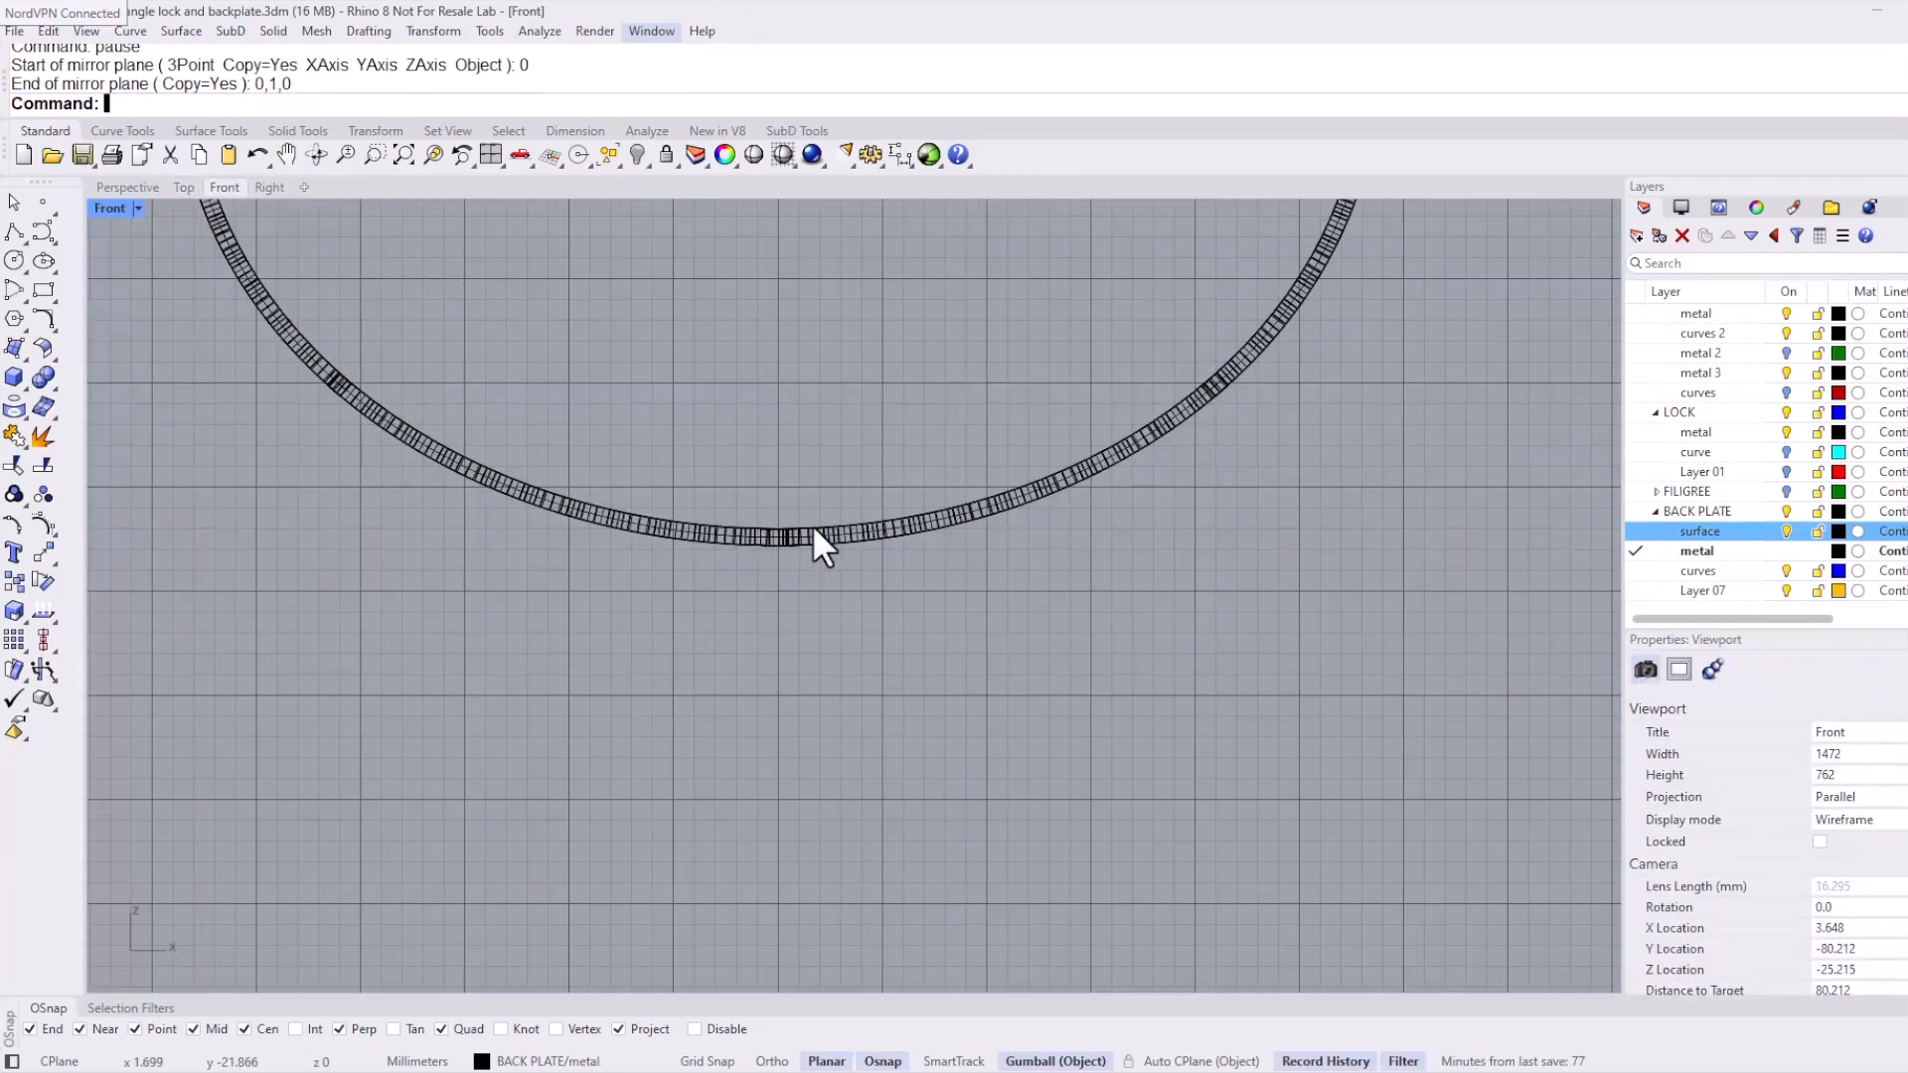
Step: In the Front view, rotate a copy of the two polysurfaces at the plate's left end into alignment and delete the originals
scroll(861, 511, down, 3)
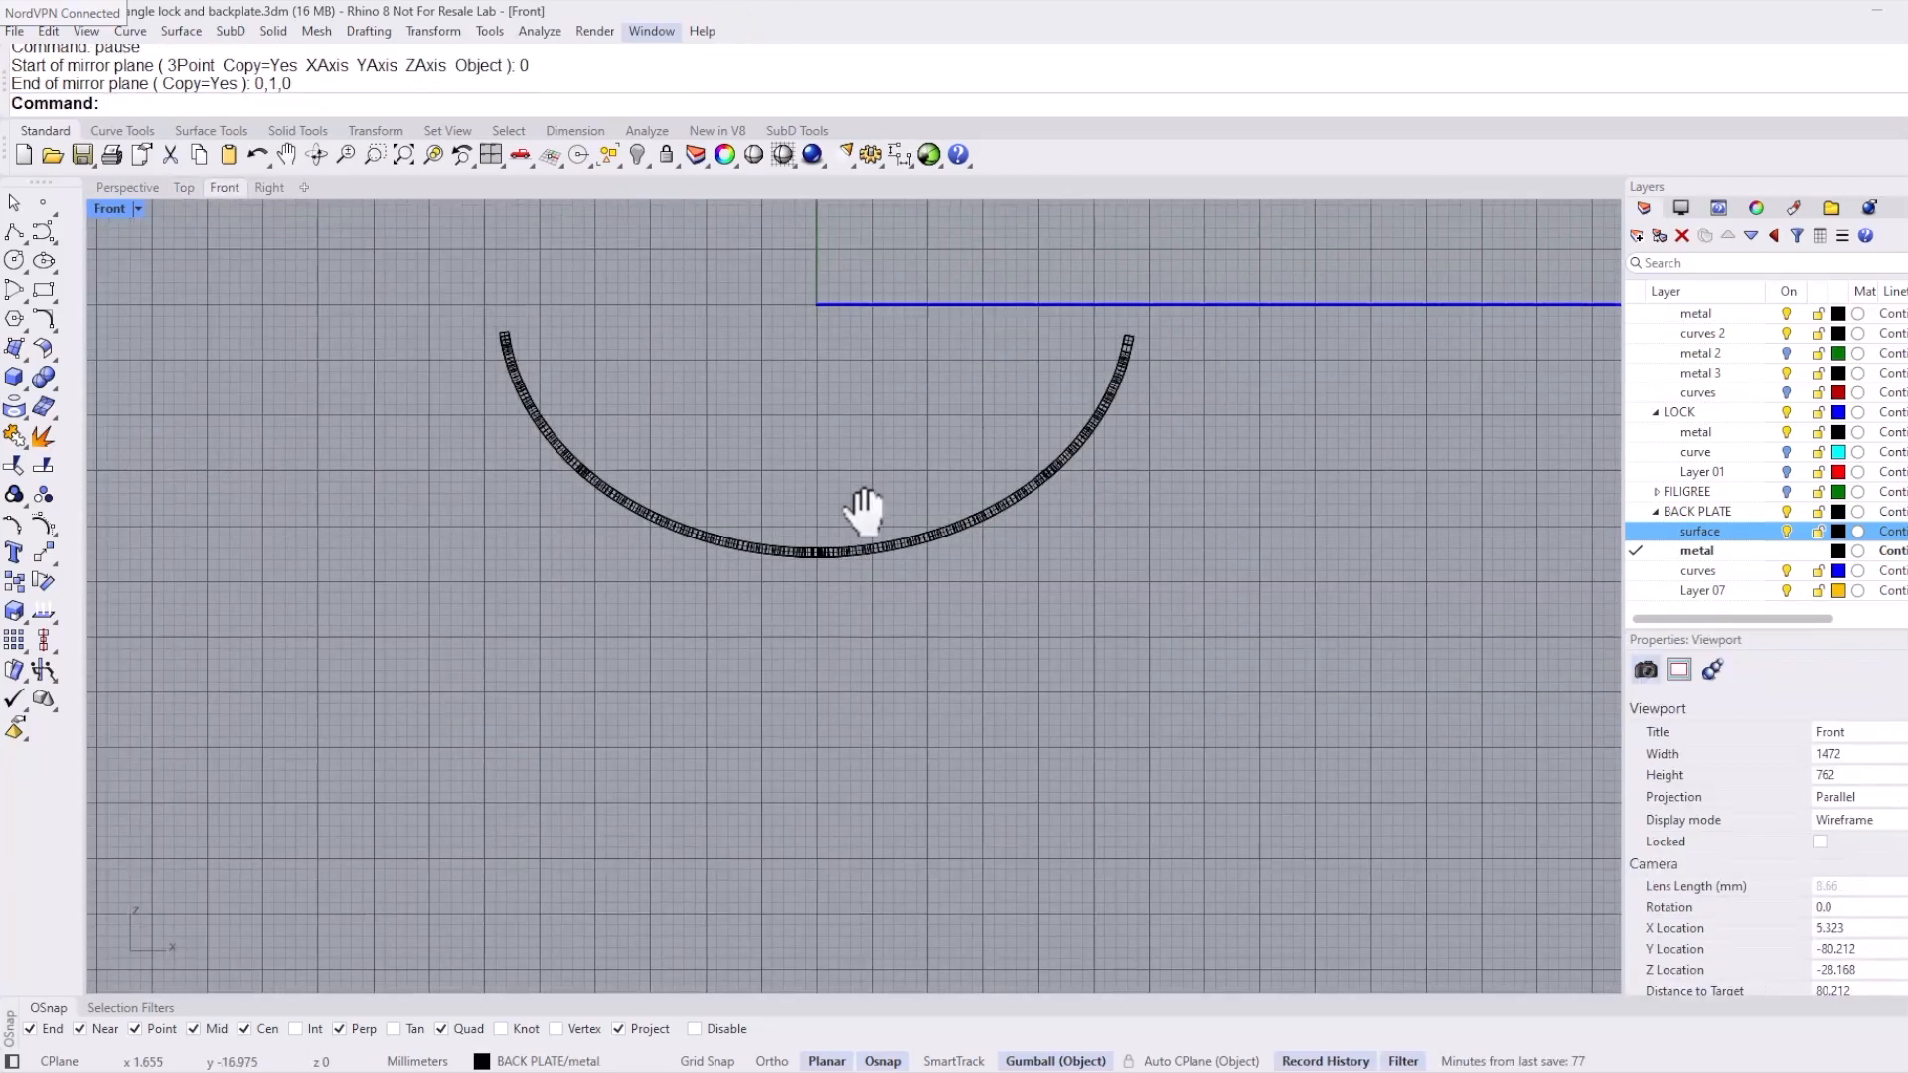
scroll(511, 401, up, 6)
drag(527, 360, 798, 553)
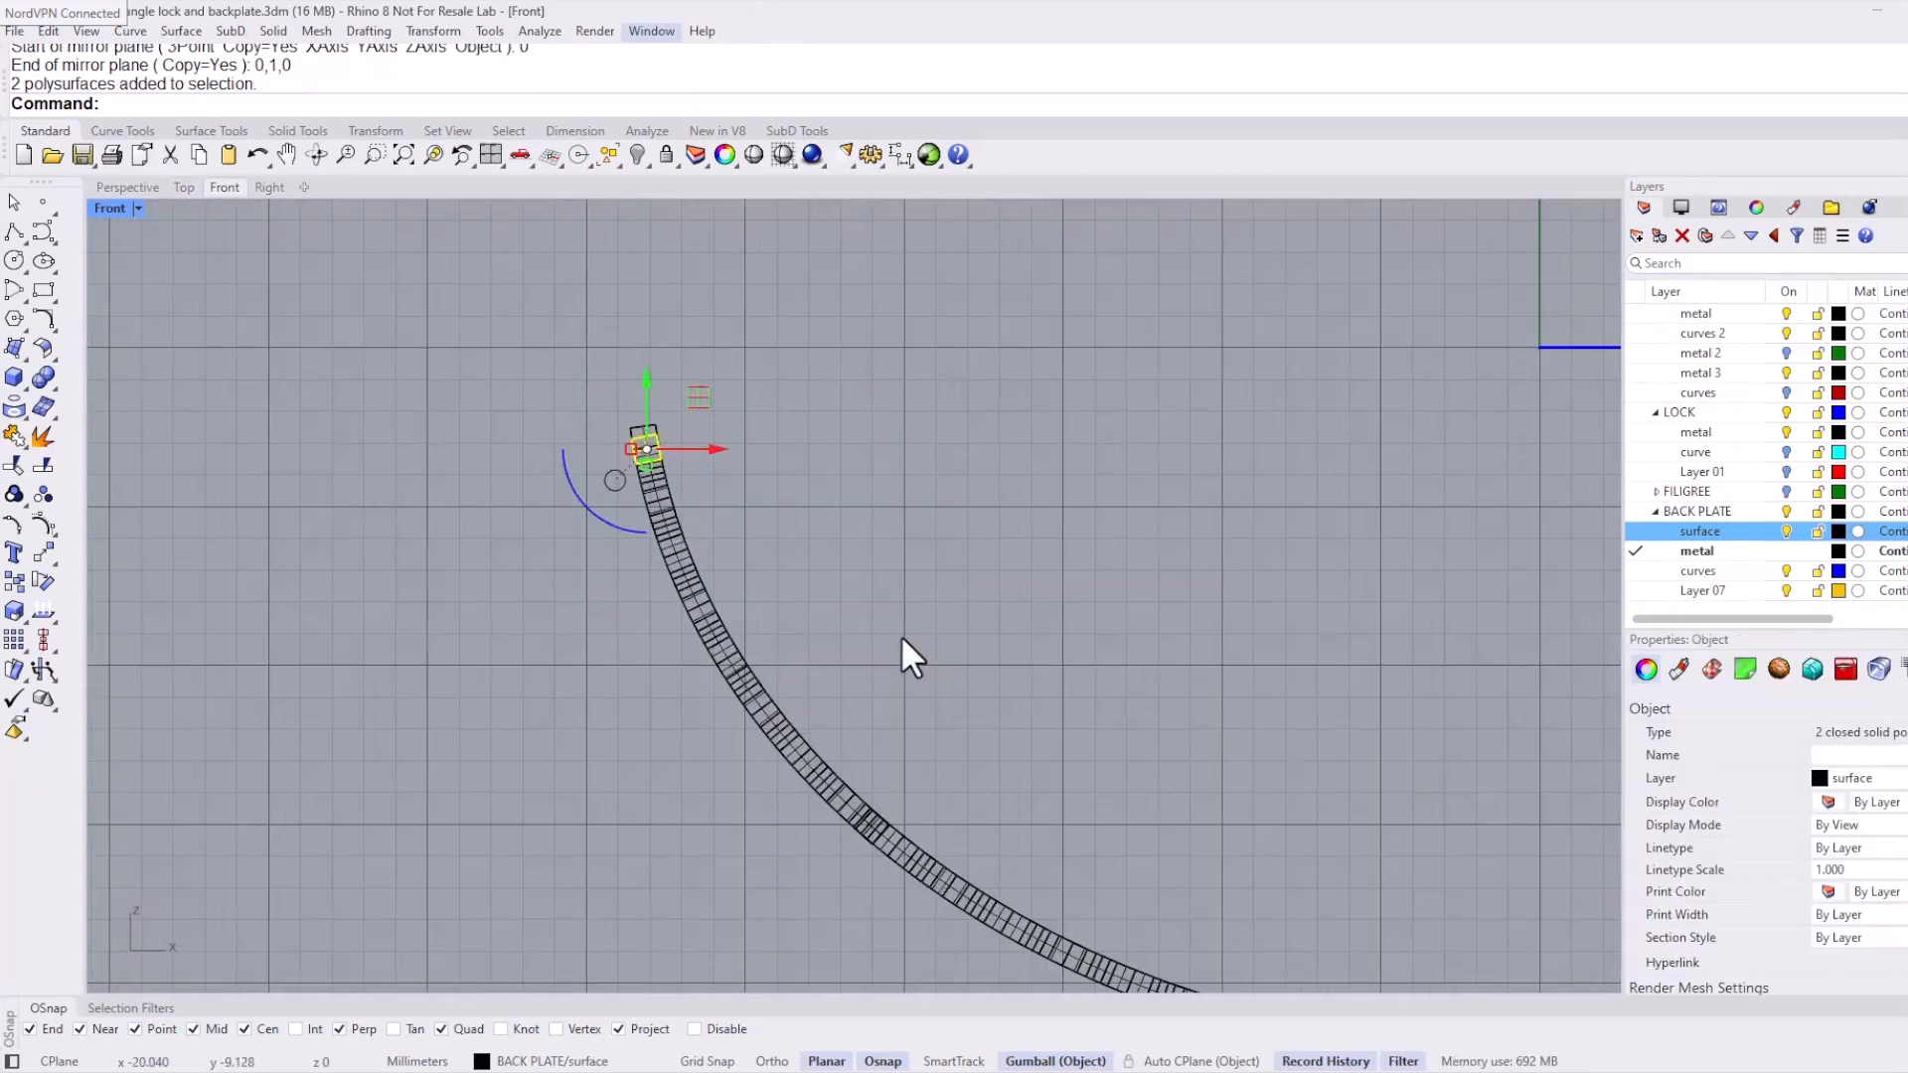
scroll(656, 449, up, 14)
scroll(634, 421, down, 5)
scroll(634, 418, up, 5)
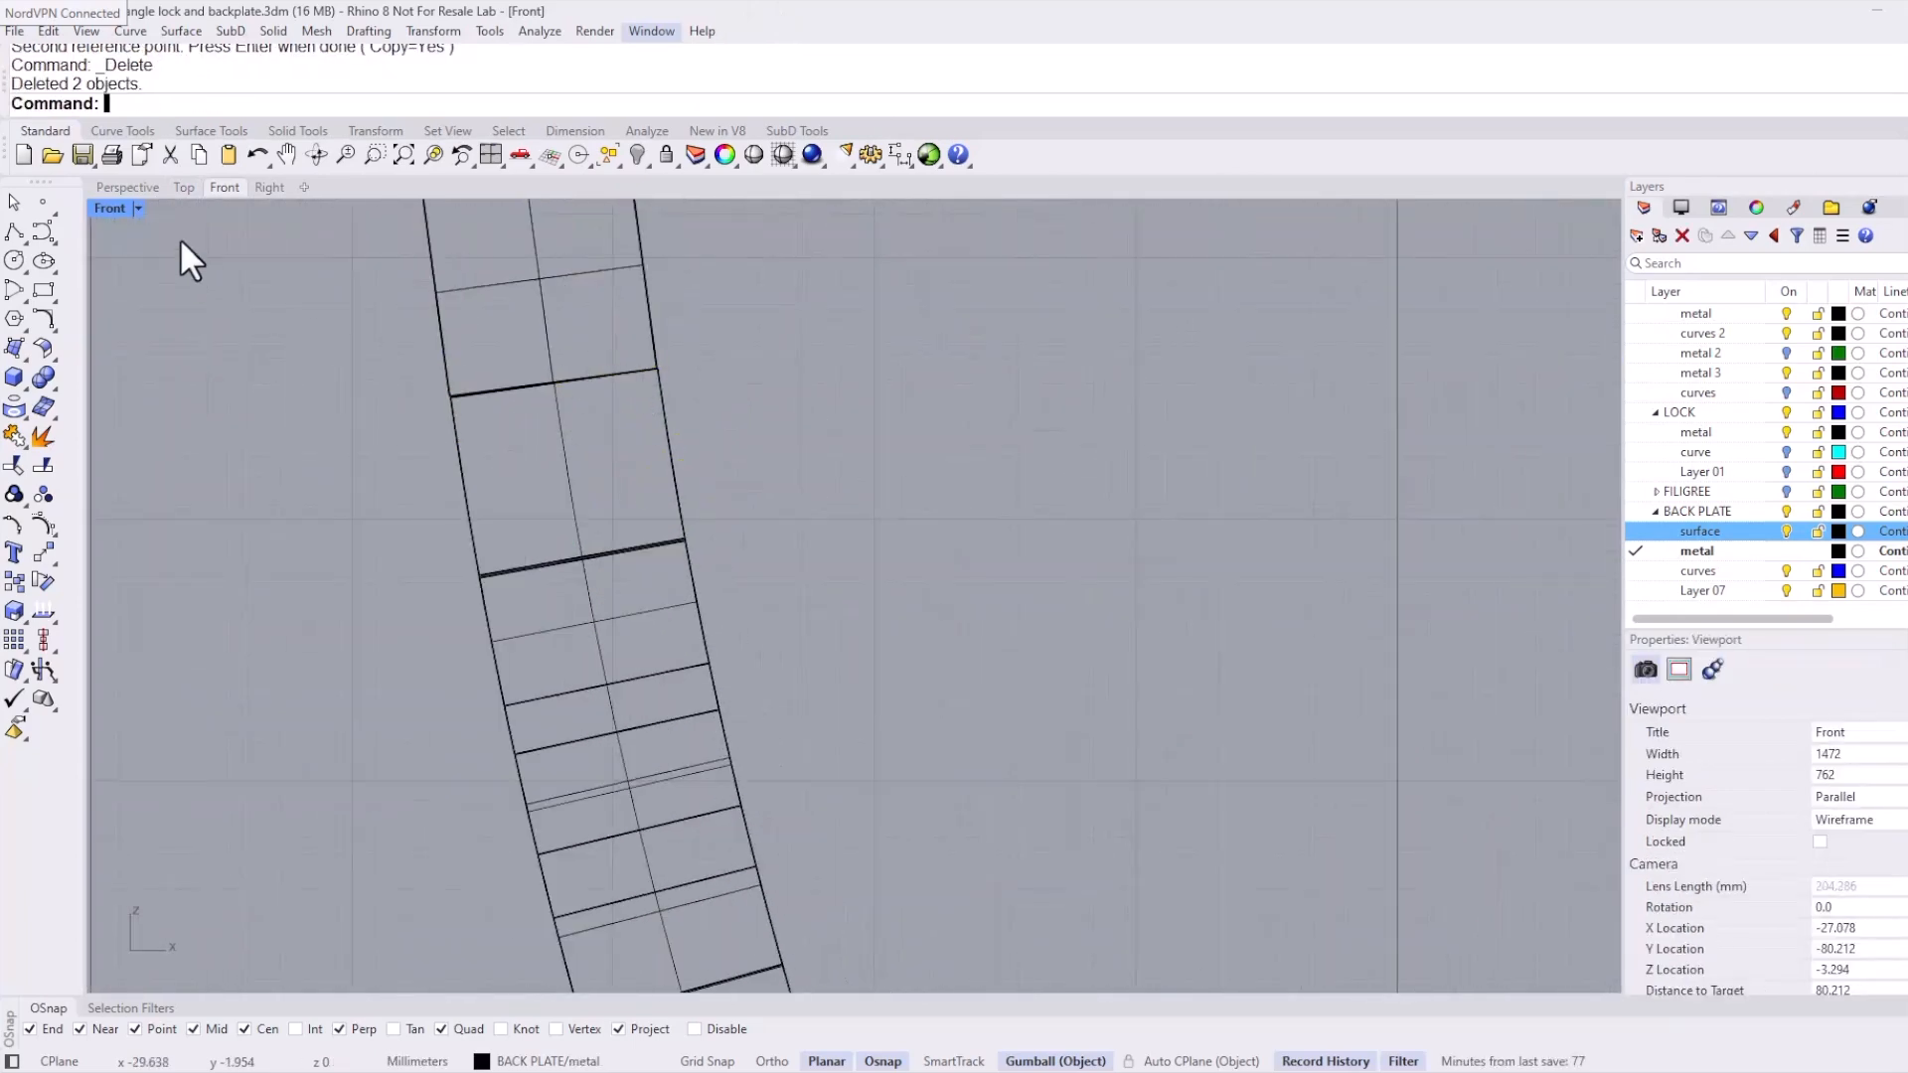
Step: Switch to the Perspective view and make Layer 07 under BACK PLATE the current layer
click(103, 187)
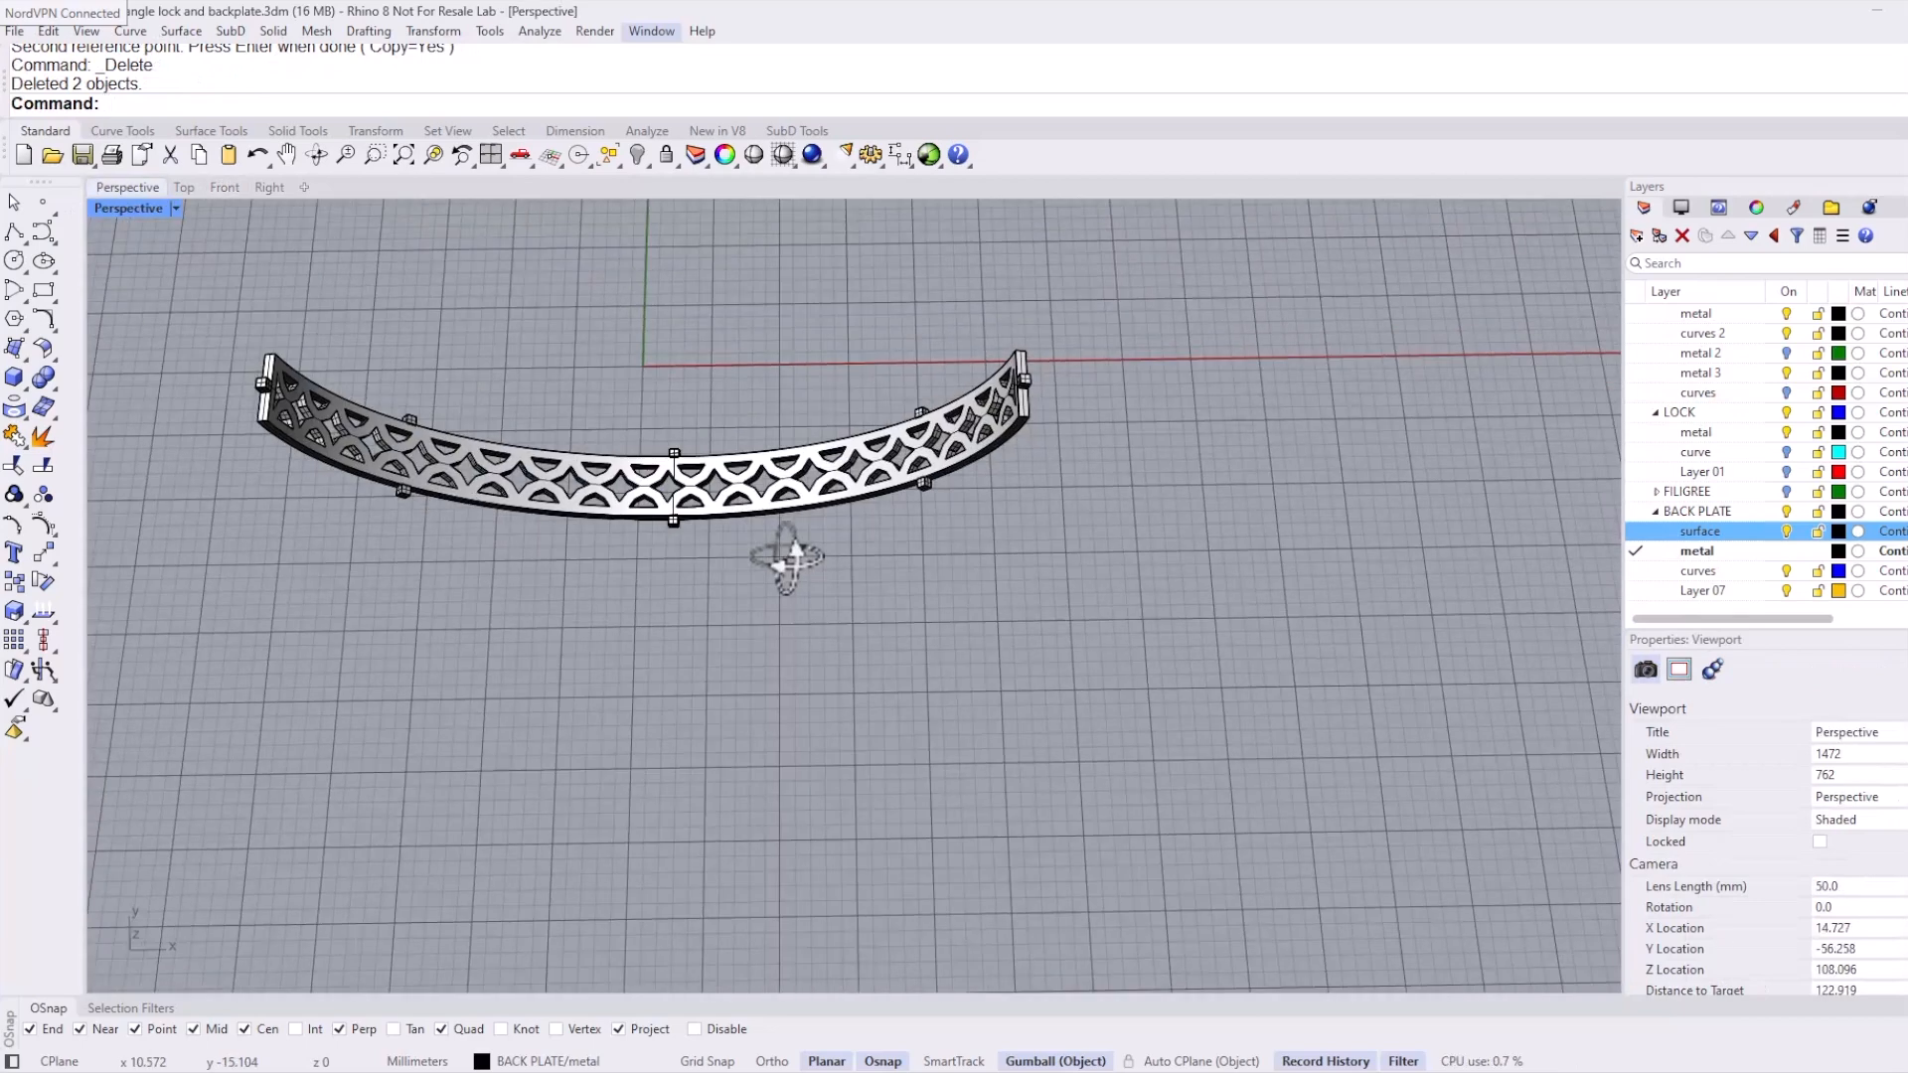
scroll(1018, 374, up, 3)
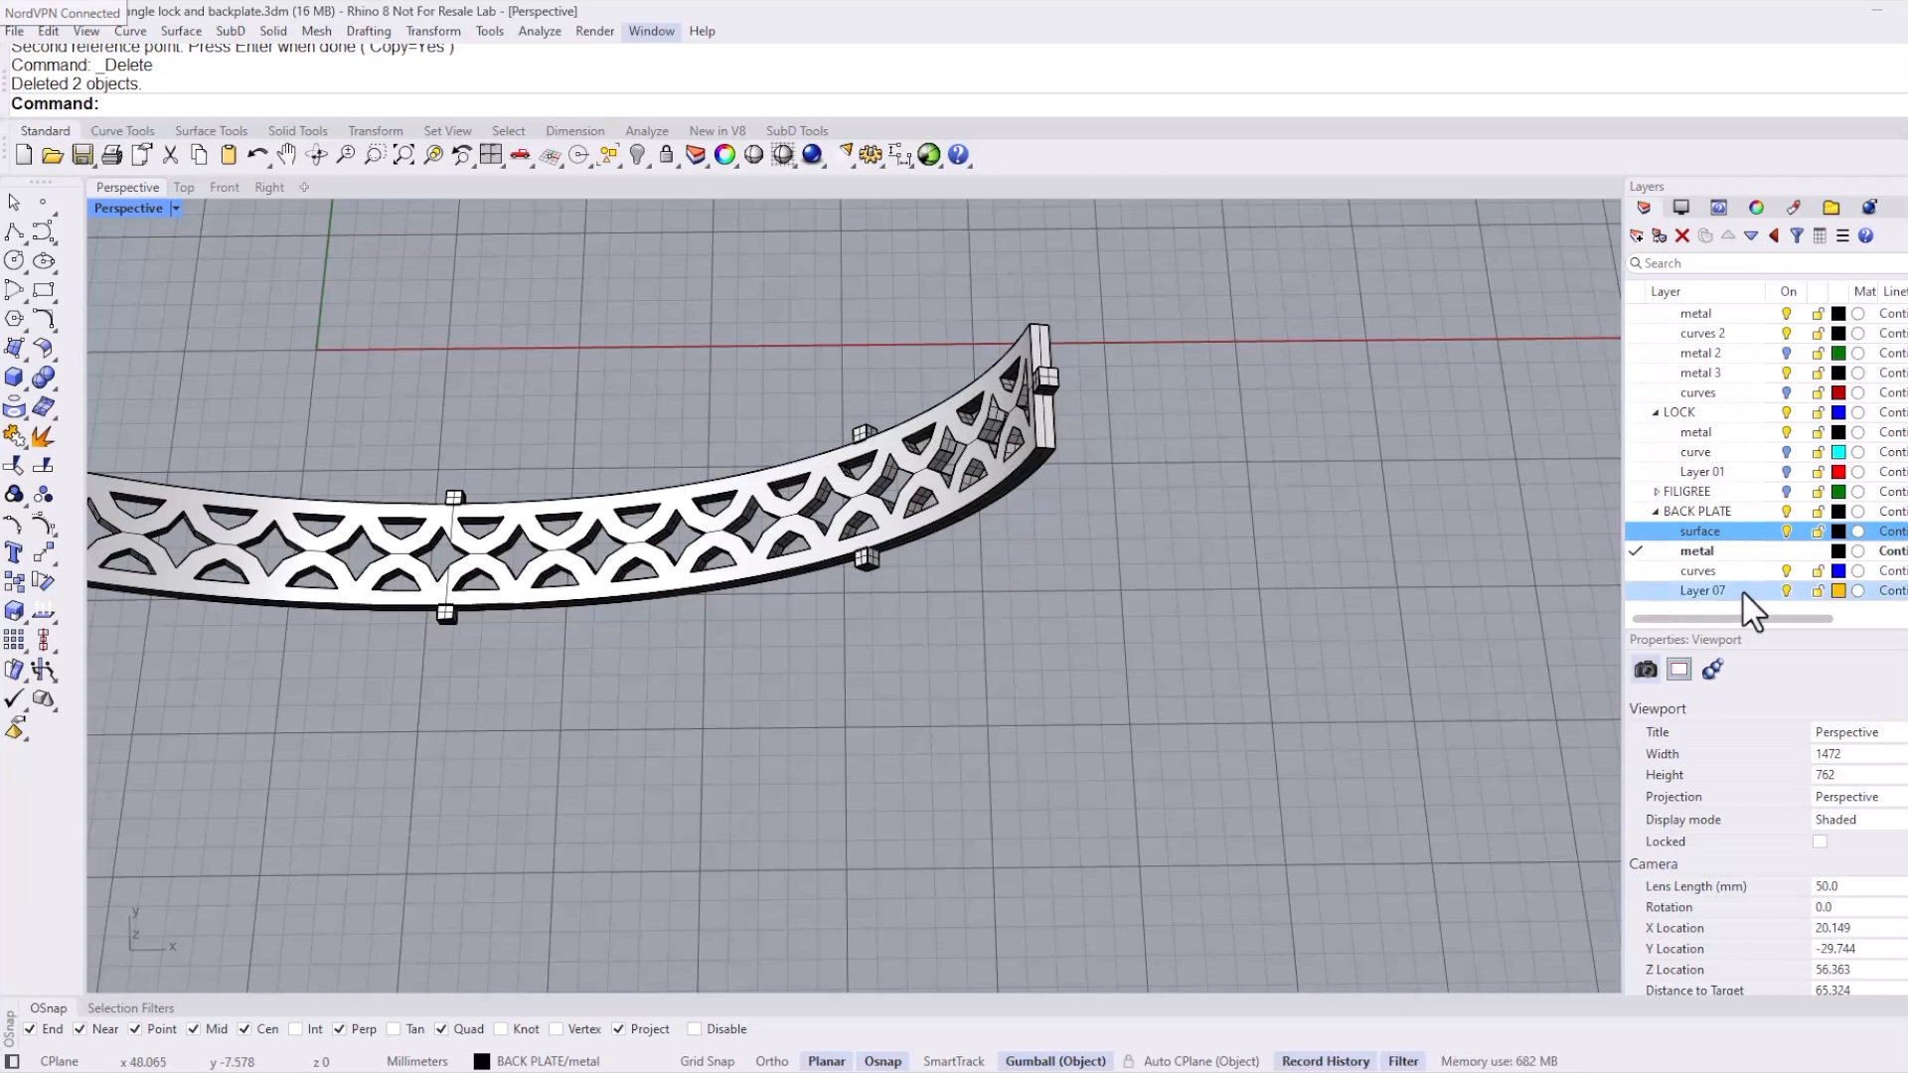
click(1638, 592)
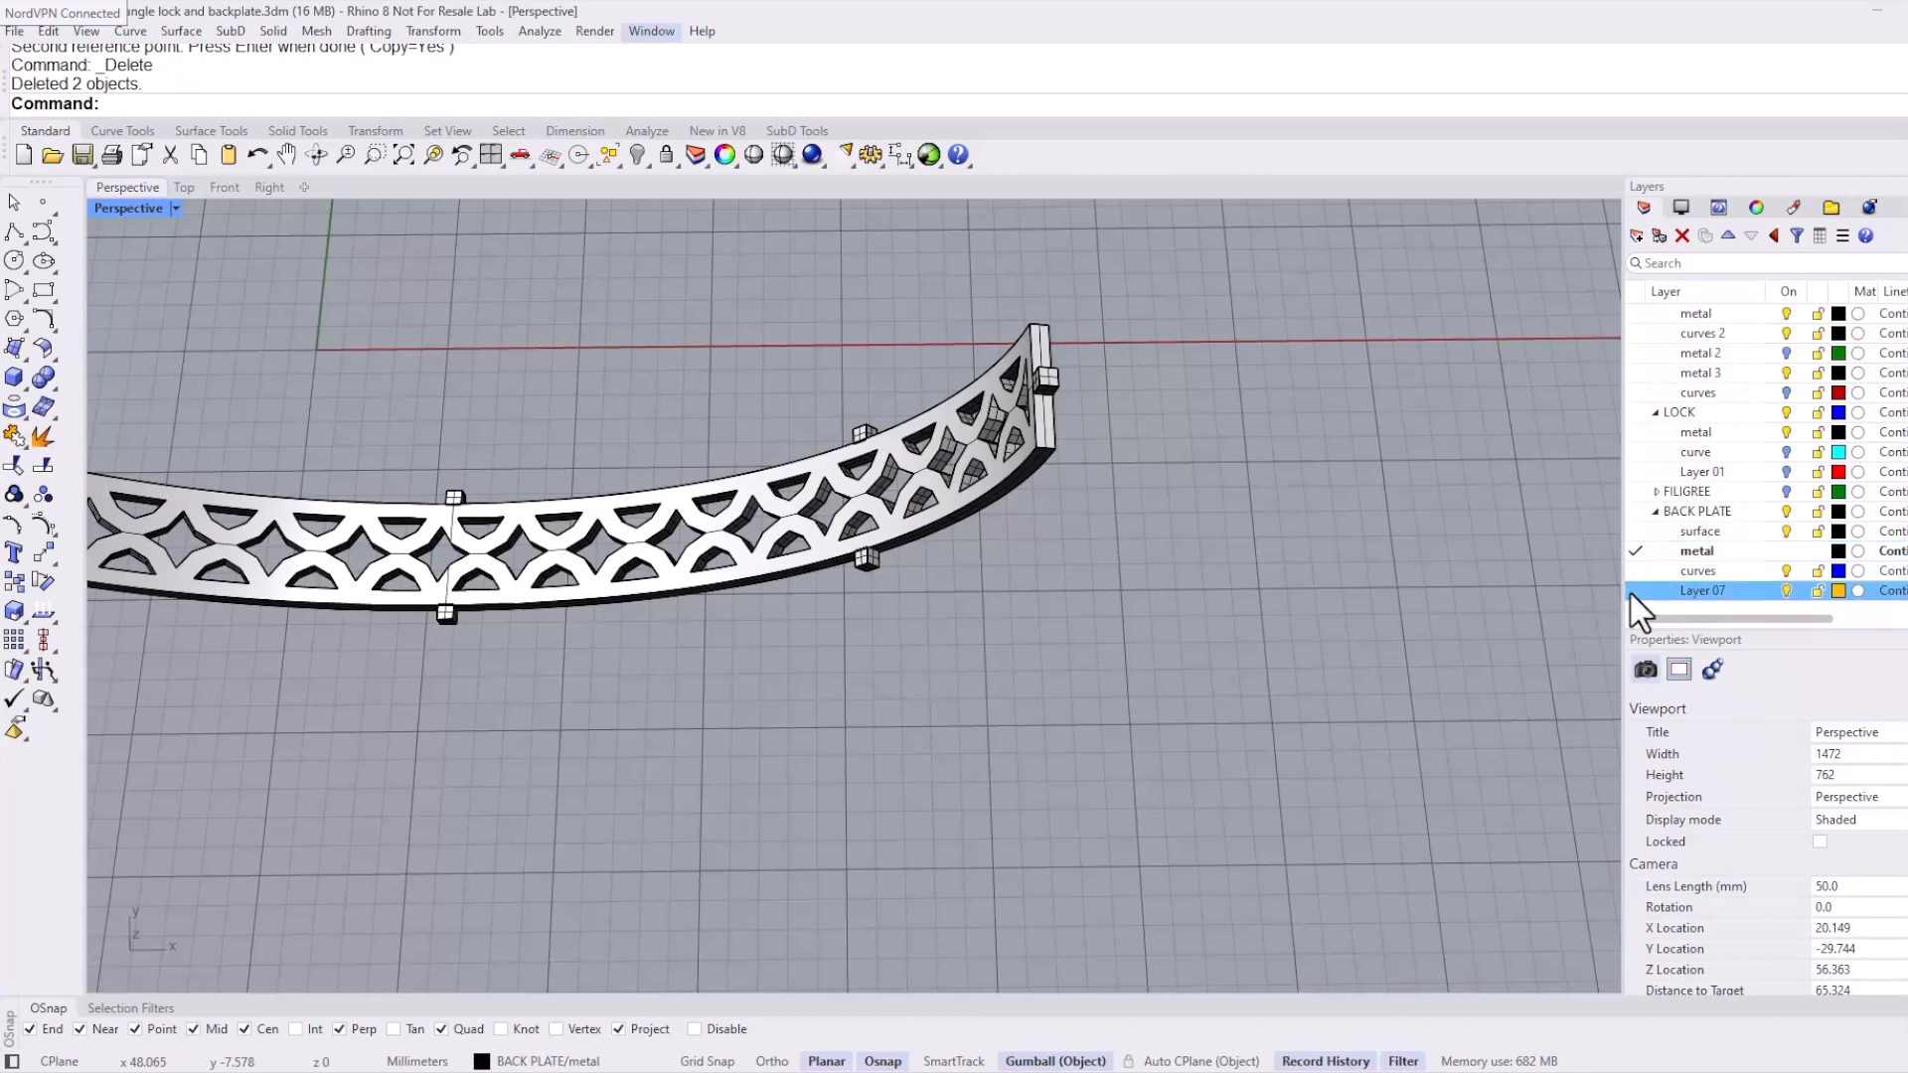
click(1636, 593)
Step: Scale the cube on the plate's right end by a factor of 1.1 in the x direction only
scroll(999, 410, up, 5)
click(1029, 388)
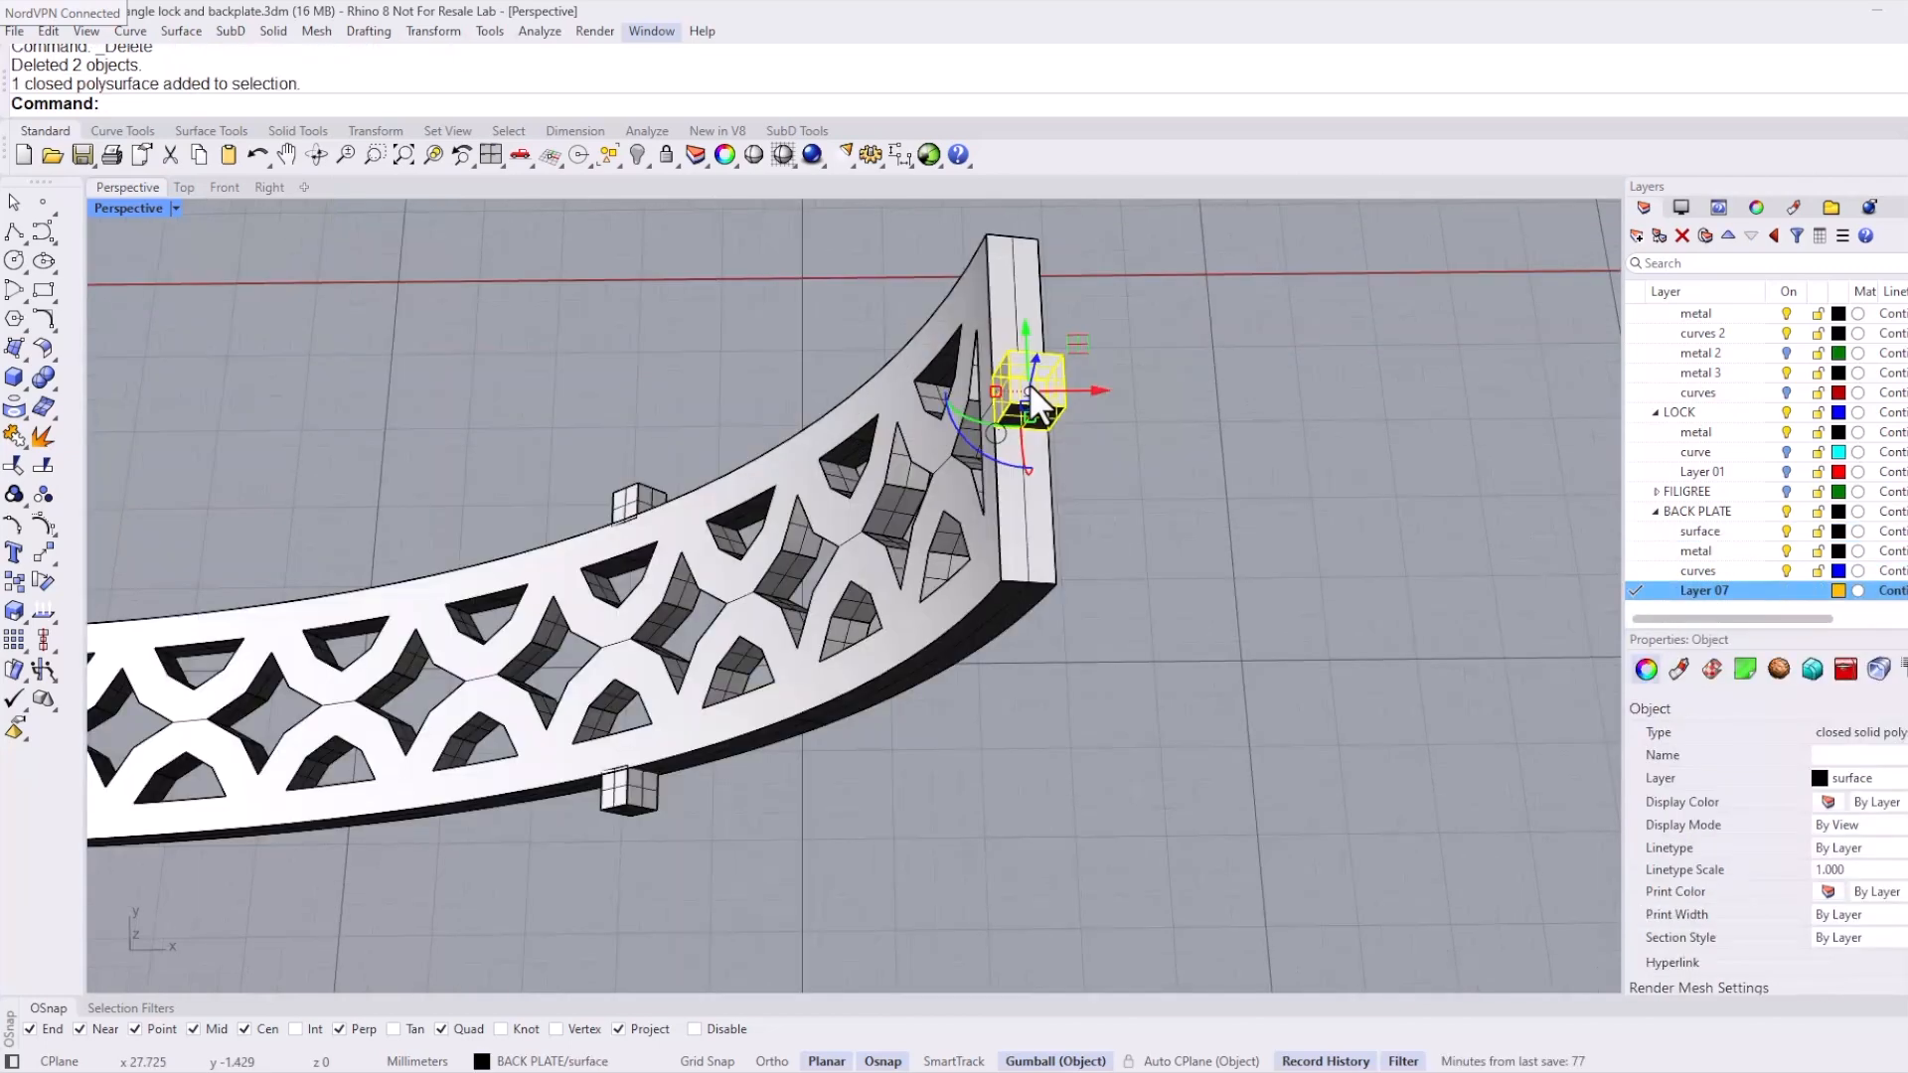
right_drag(1047, 392, 994, 430)
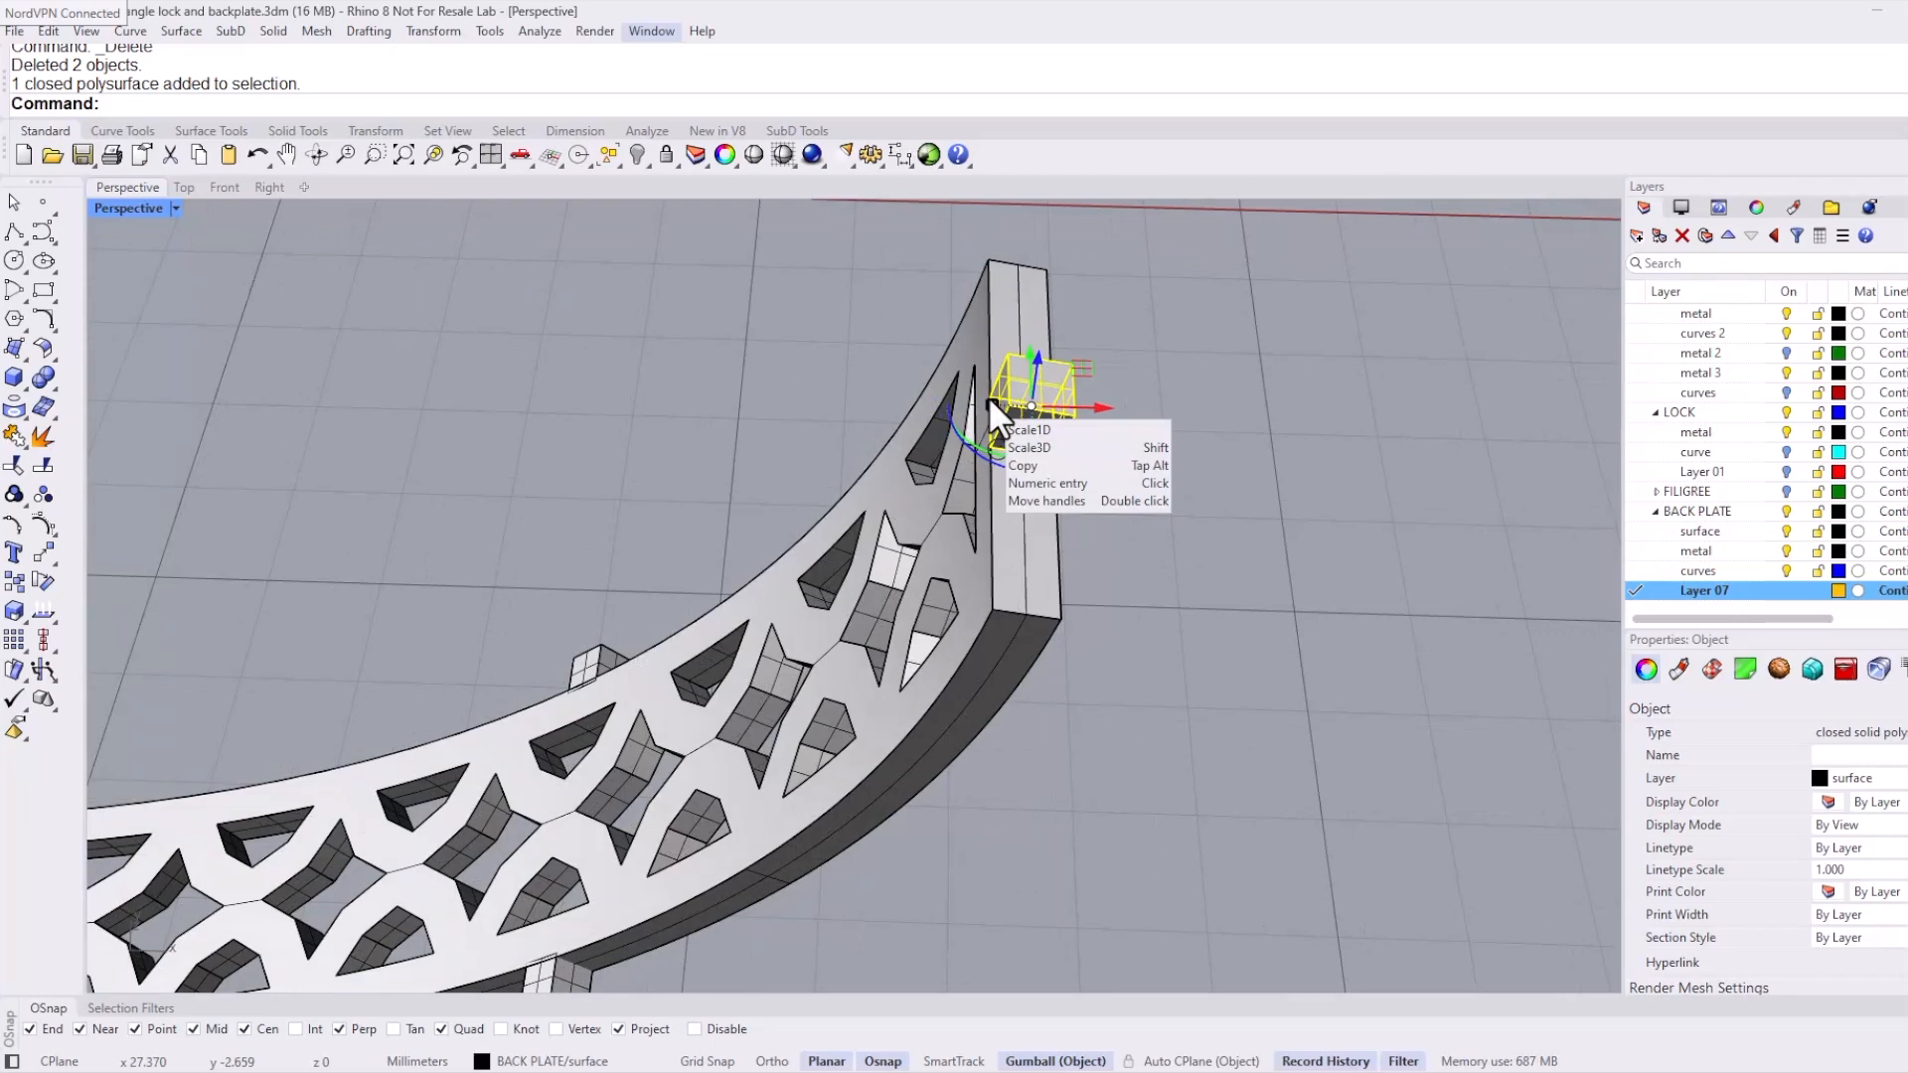
click(989, 400)
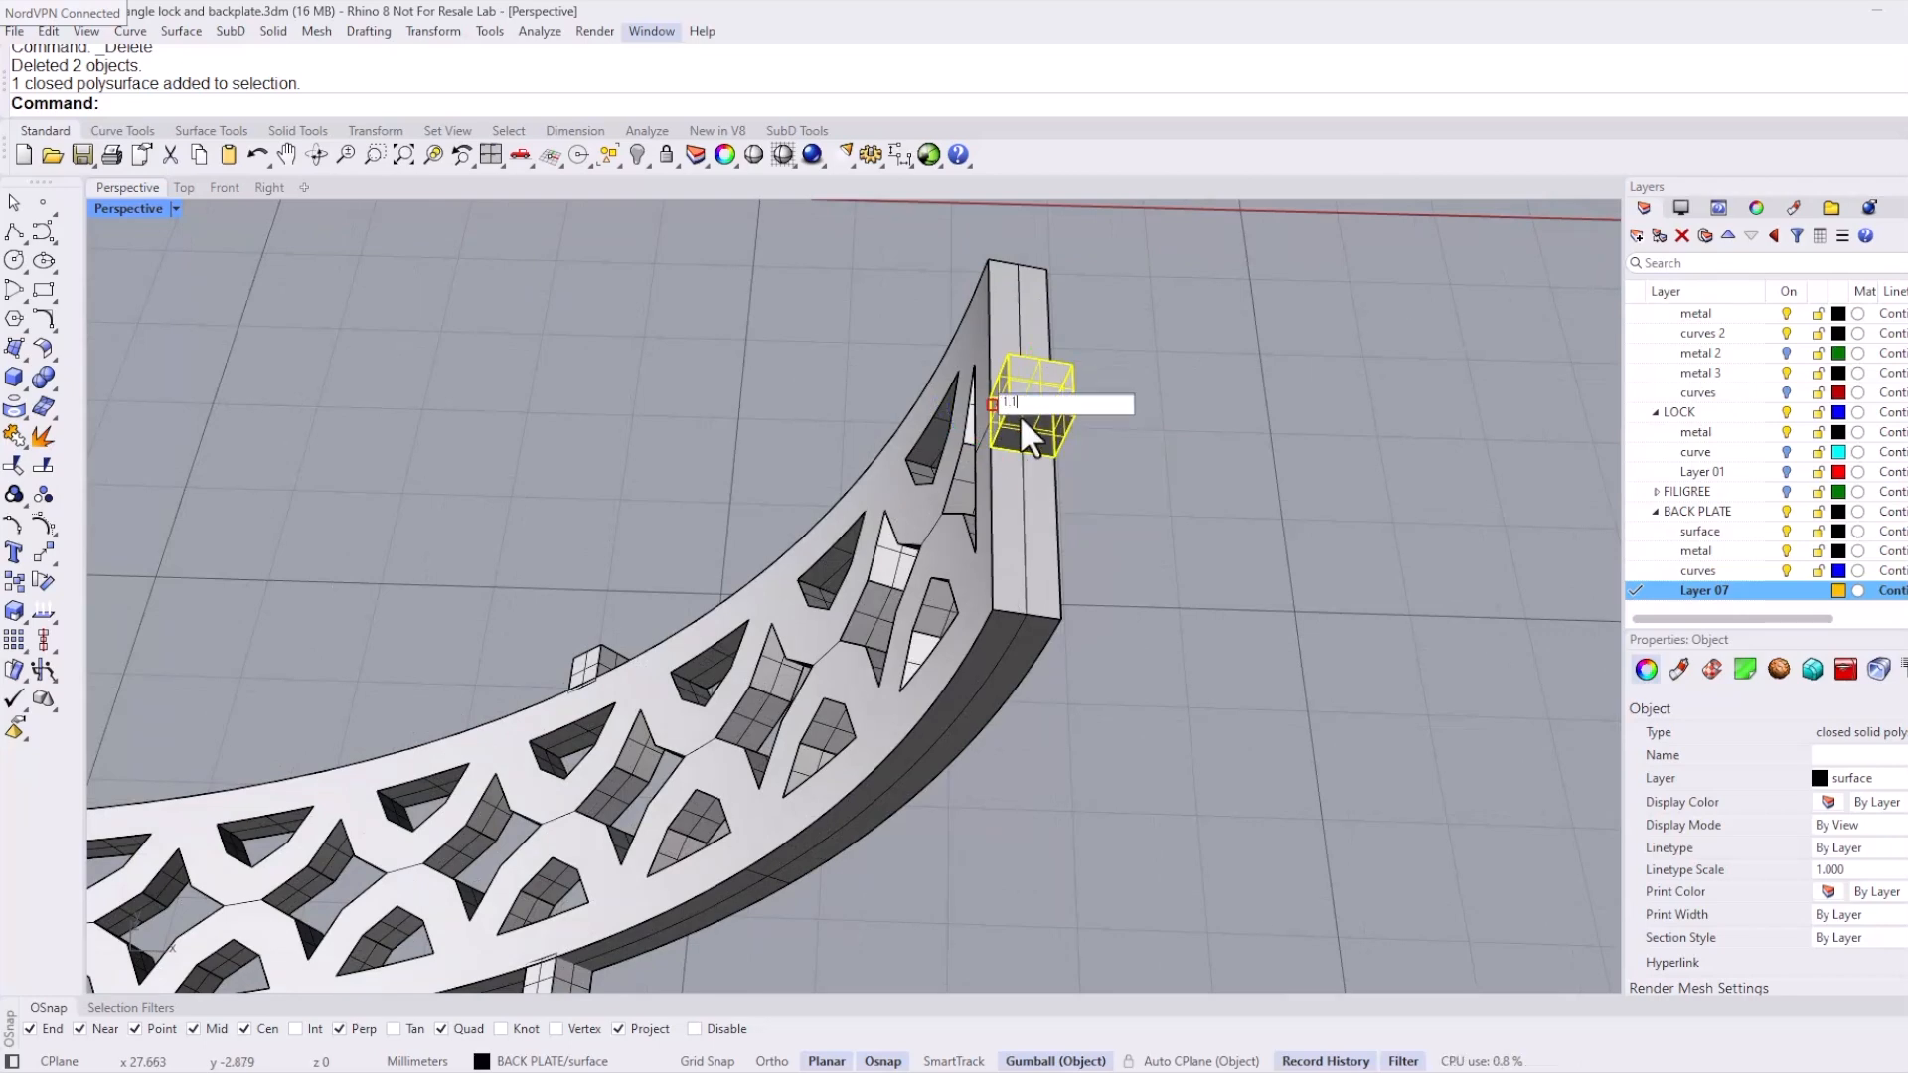
text(1.1)
key(Return)
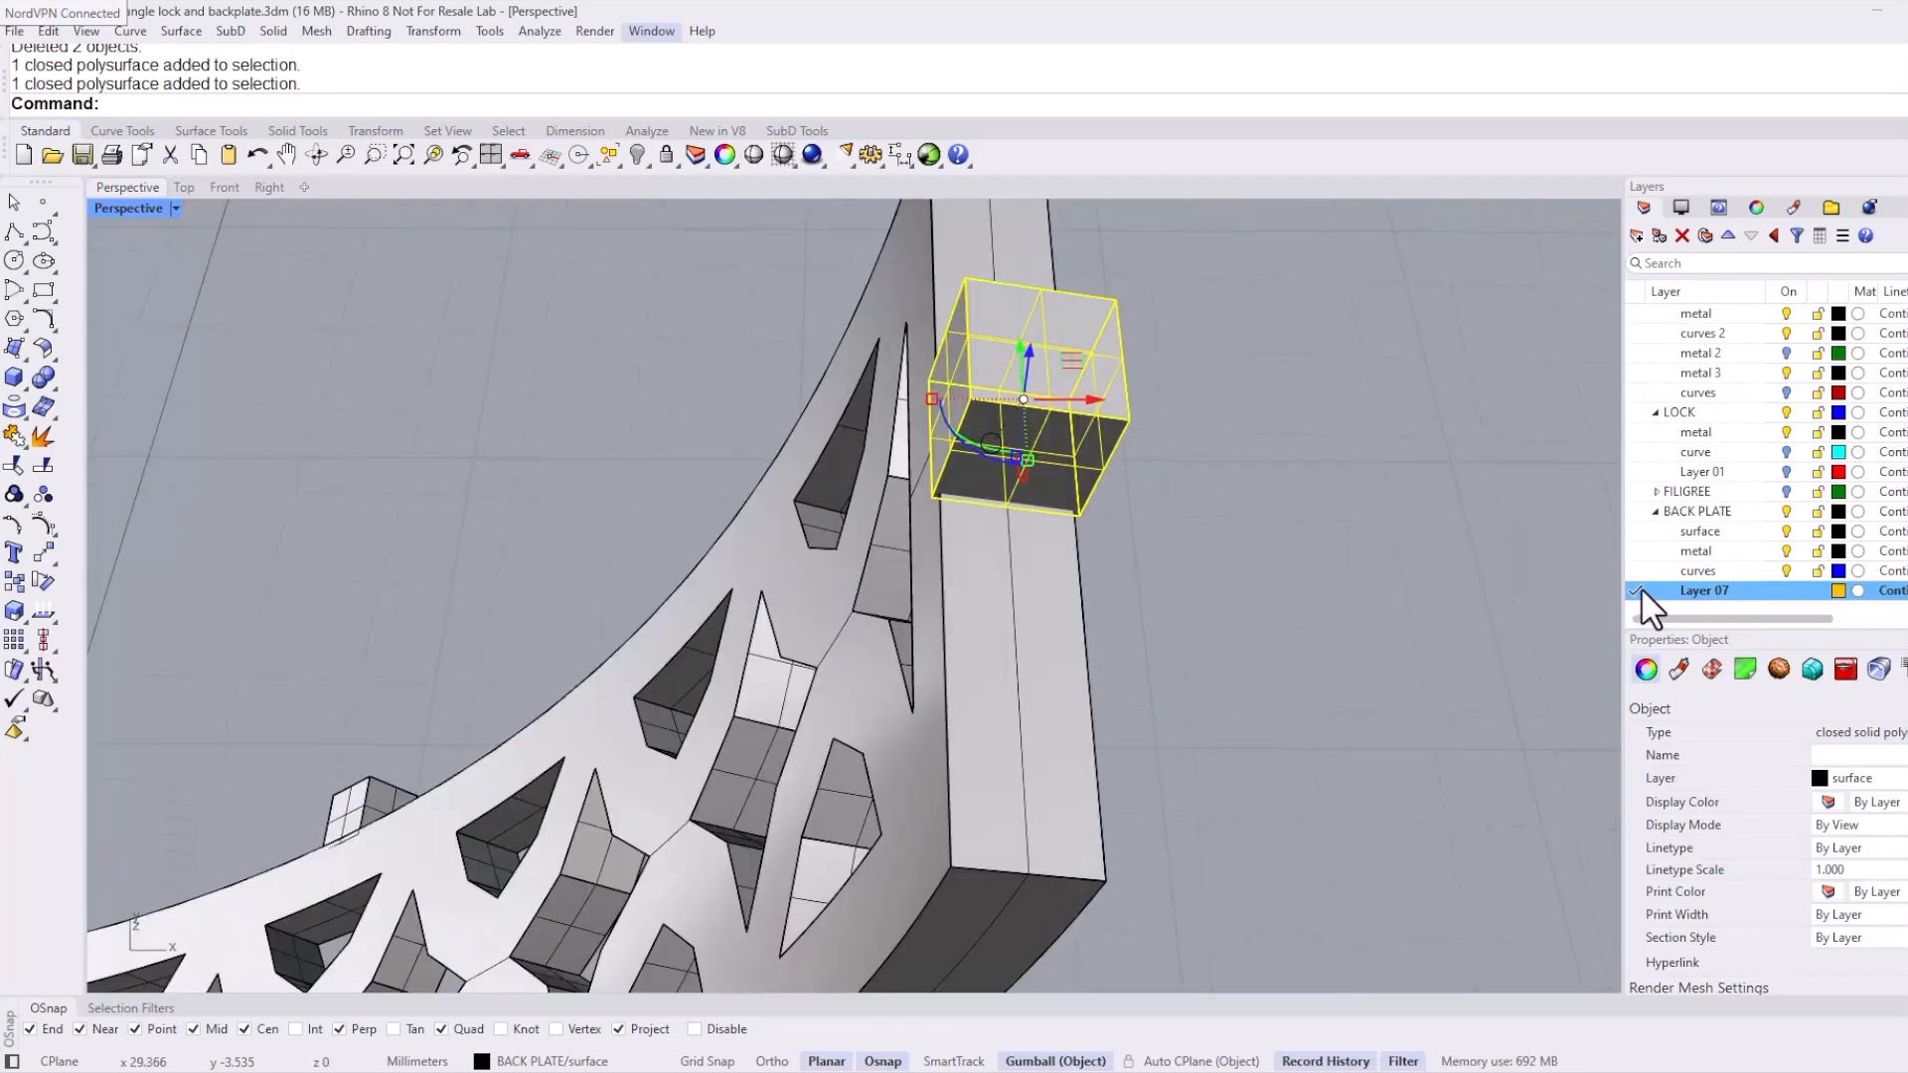
Step: Move the enlarged cube on the plate's right end to Layer 07
right_click(1649, 586)
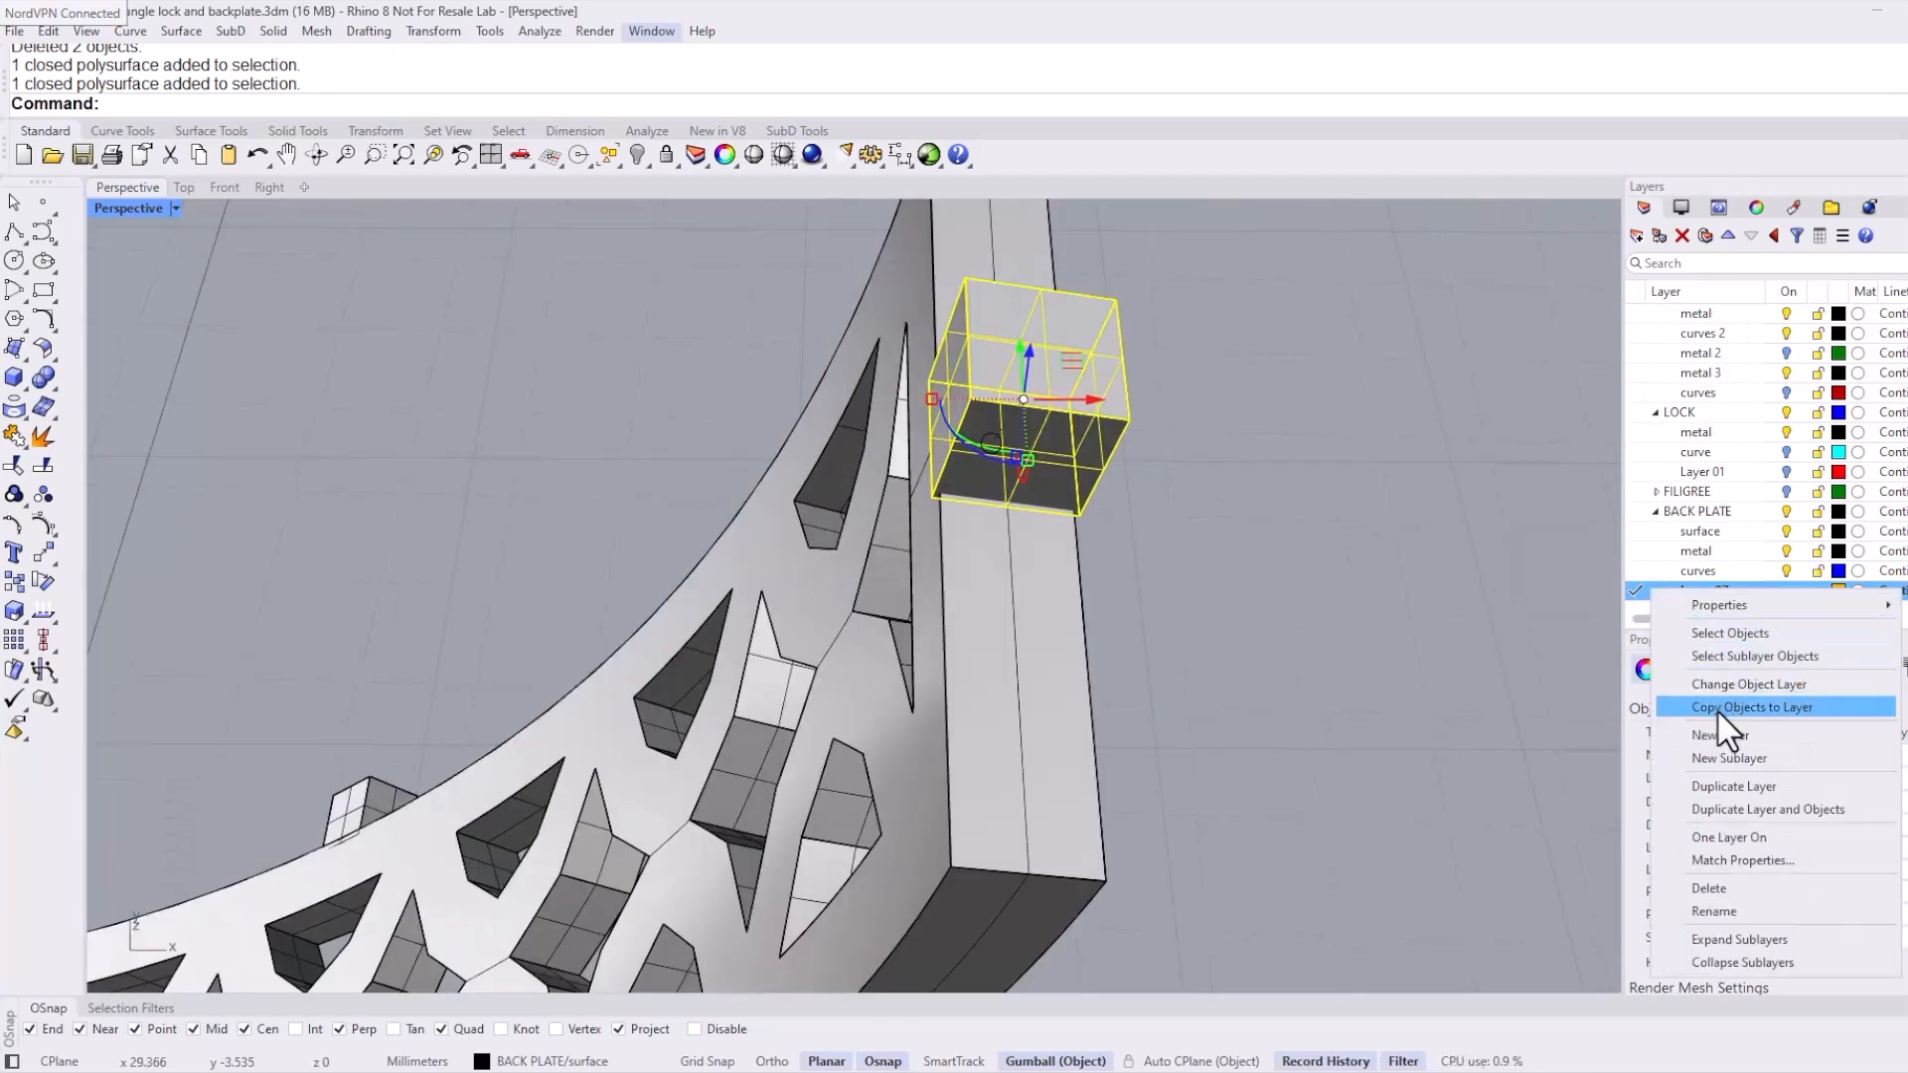
click(1705, 684)
key(Escape)
scroll(1322, 643, down, 5)
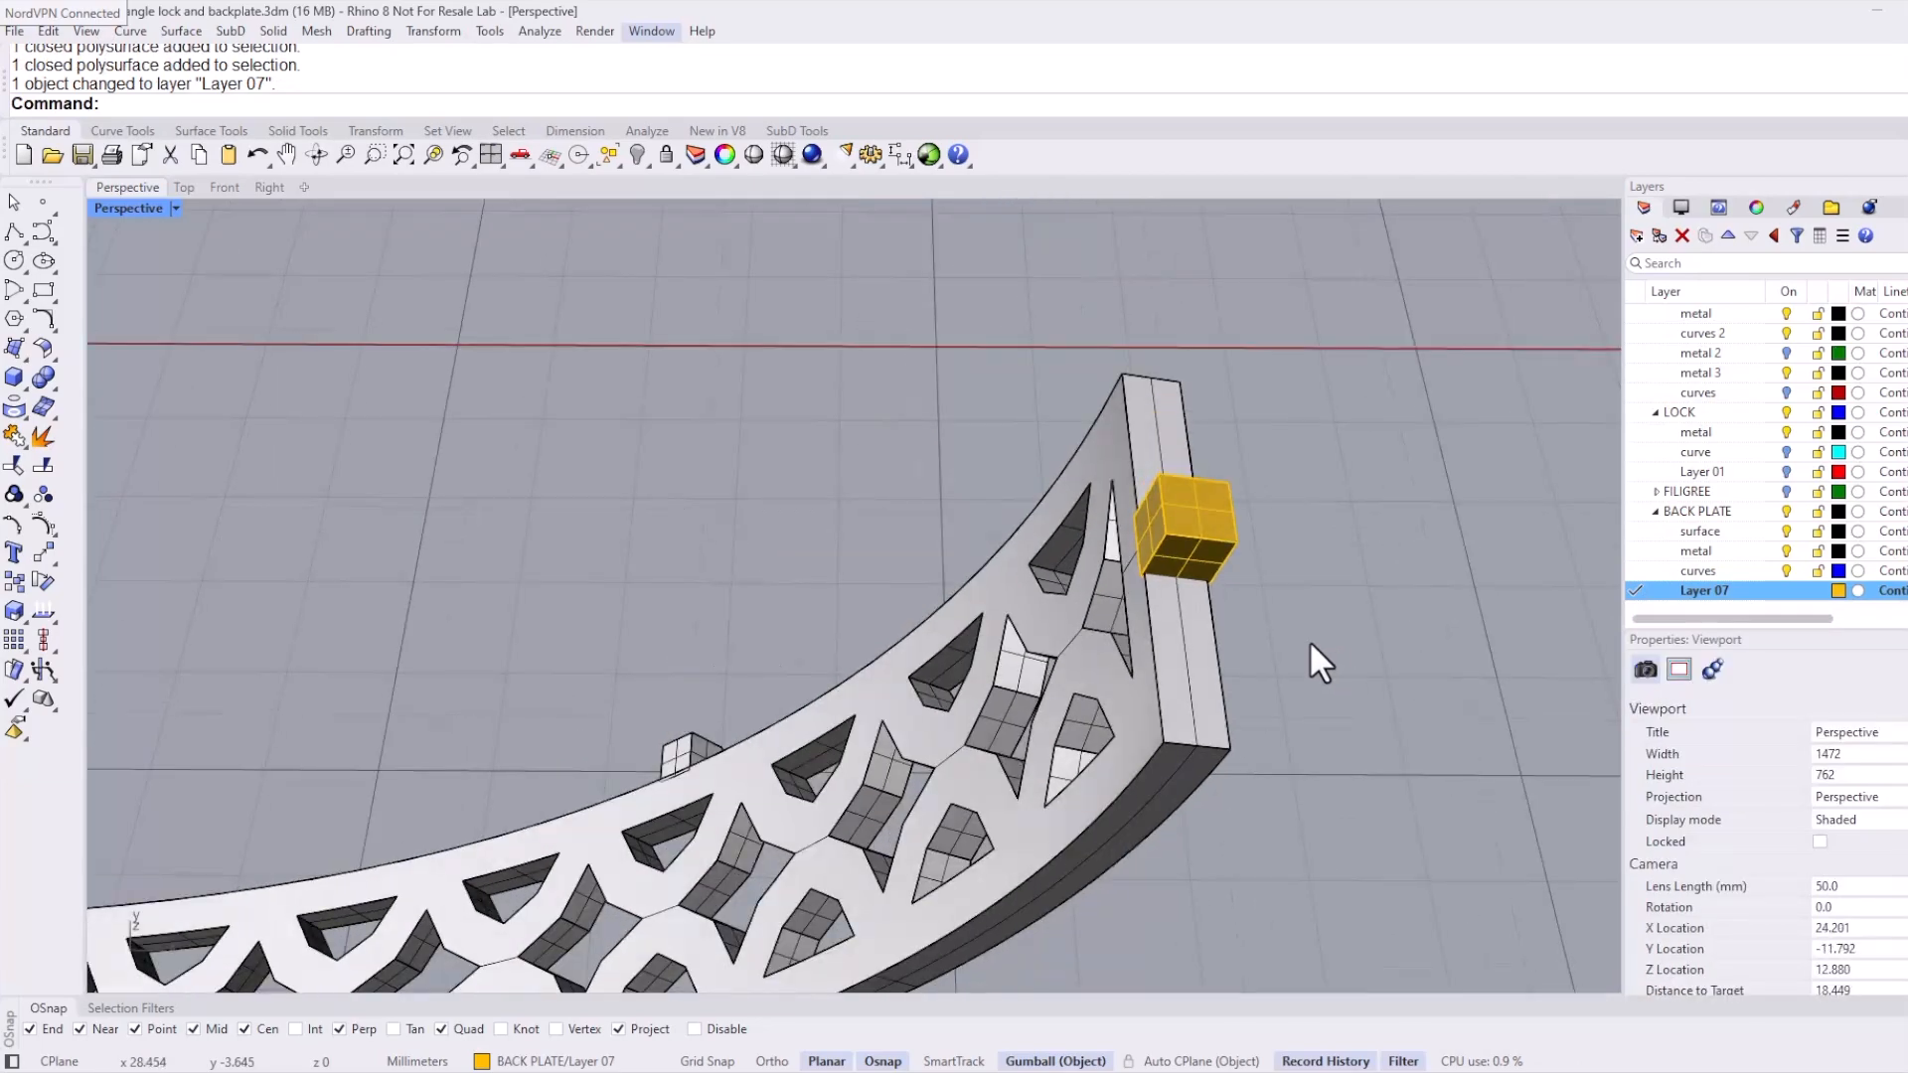
scroll(1309, 642, down, 5)
Step: Enlarge the back-edge connector cube nearest the plate's right end with a scaled copy
mouse_move(950, 738)
right_down()
mouse_move(908, 779)
mouse_move(974, 745)
right_up()
click(960, 492)
scroll(957, 499, up, 2)
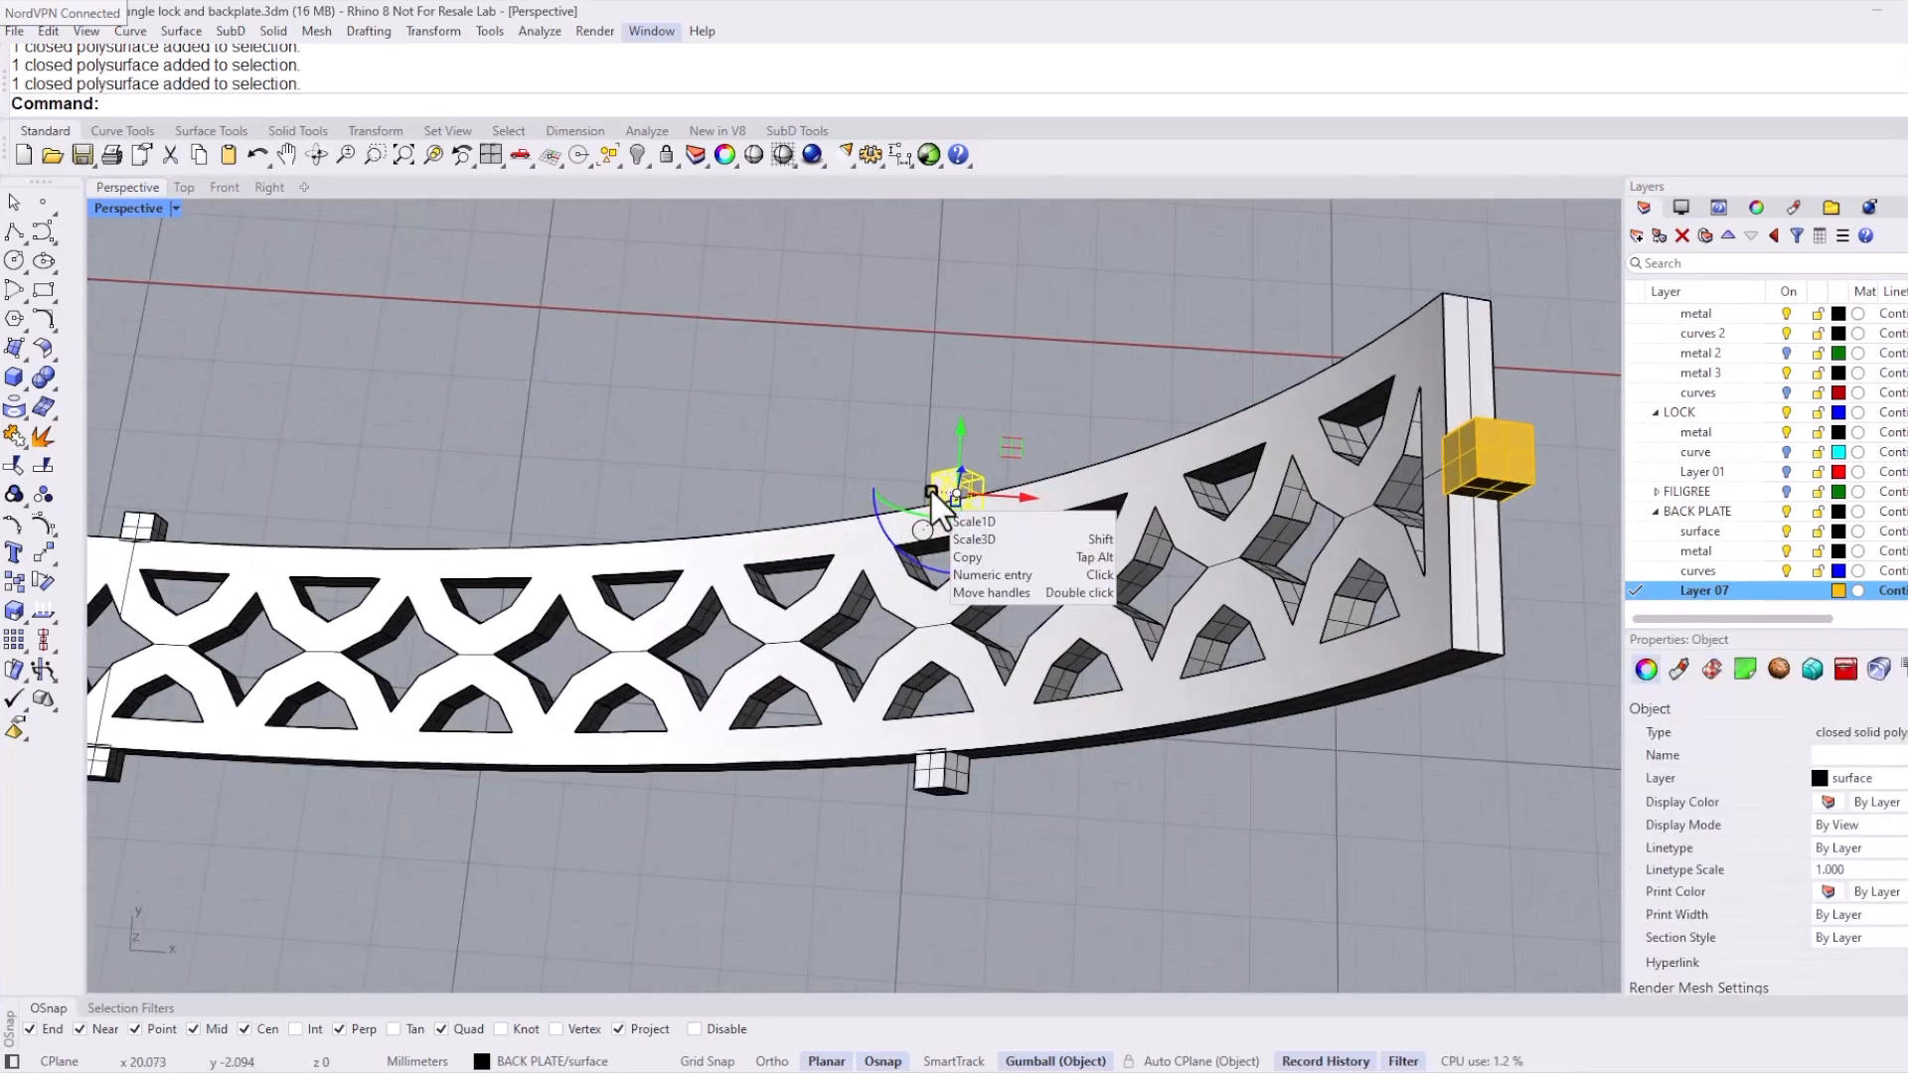
click(931, 494)
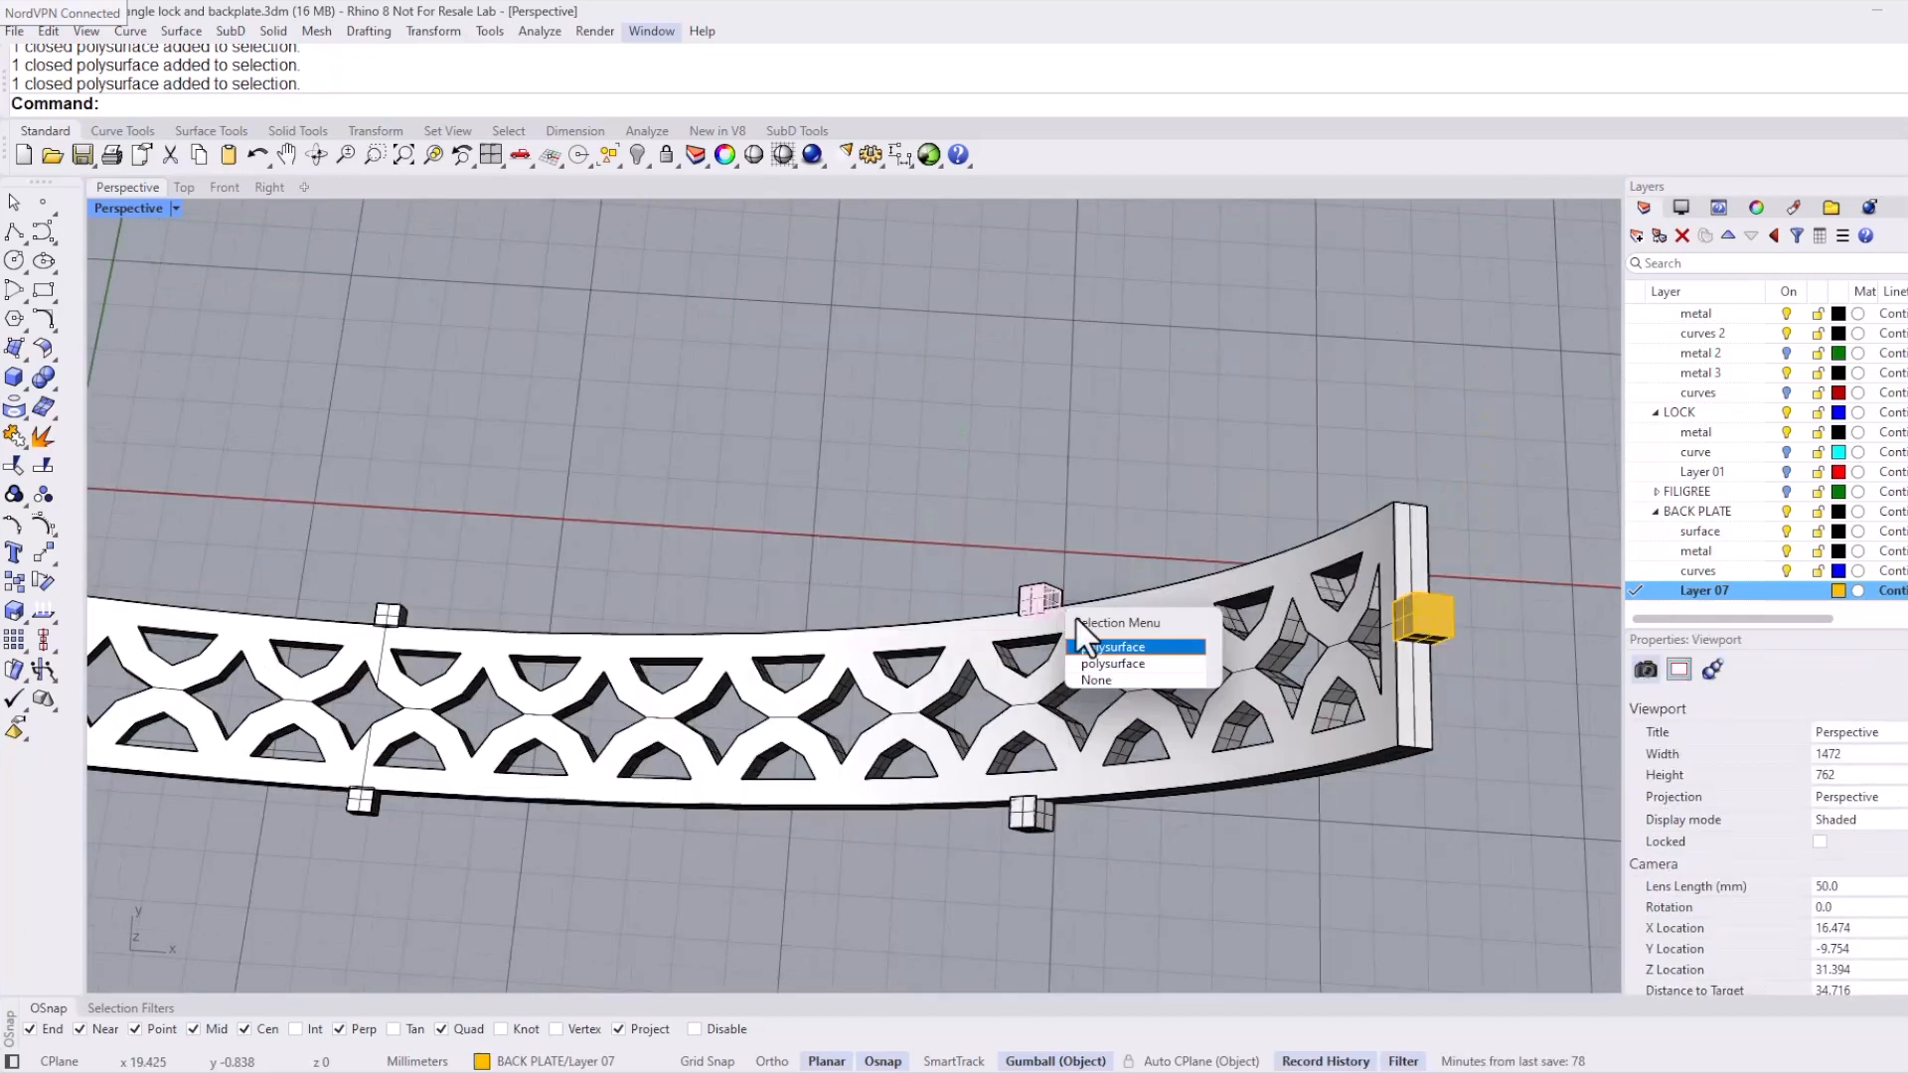
Step: Move the enlarged pair of cubes nearest the plate's right end, one on each long edge, to Layer 07
click(1092, 651)
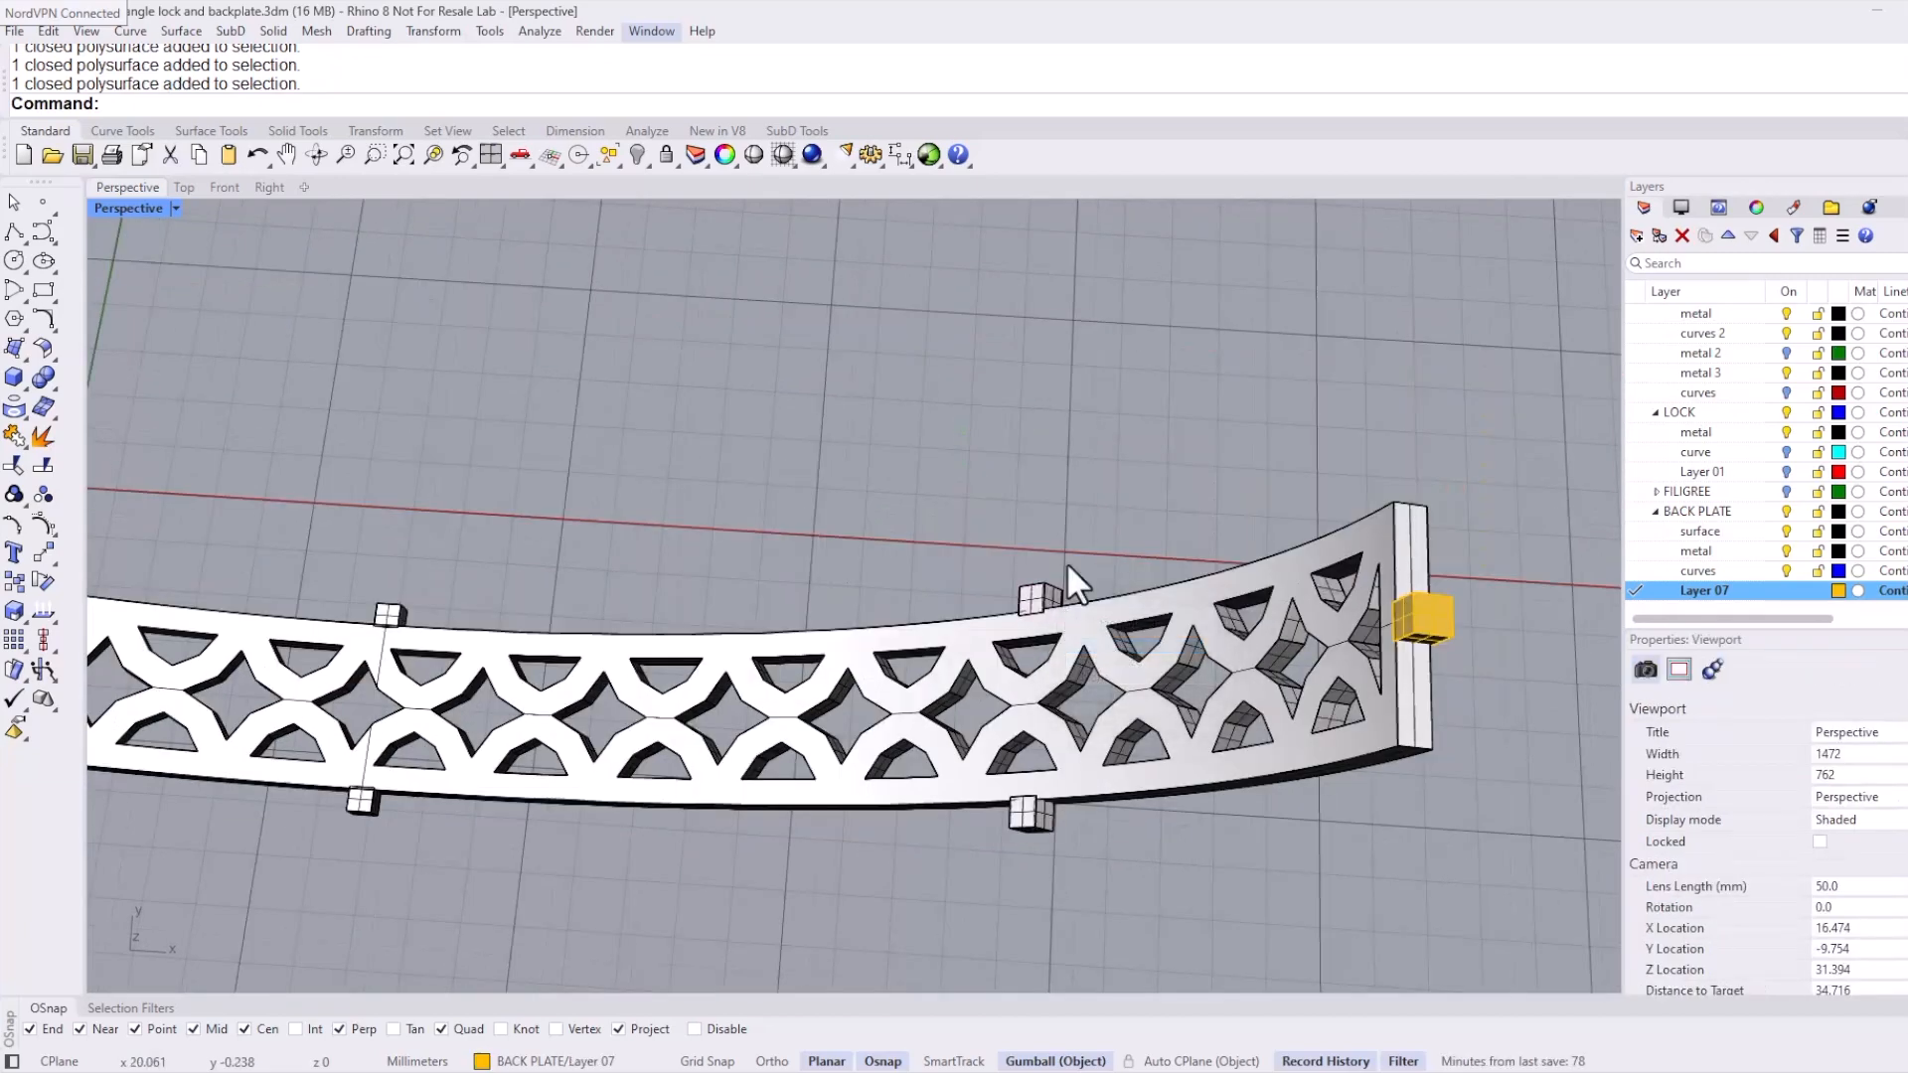
scroll(1043, 586, up, 4)
scroll(1024, 562, down, 2)
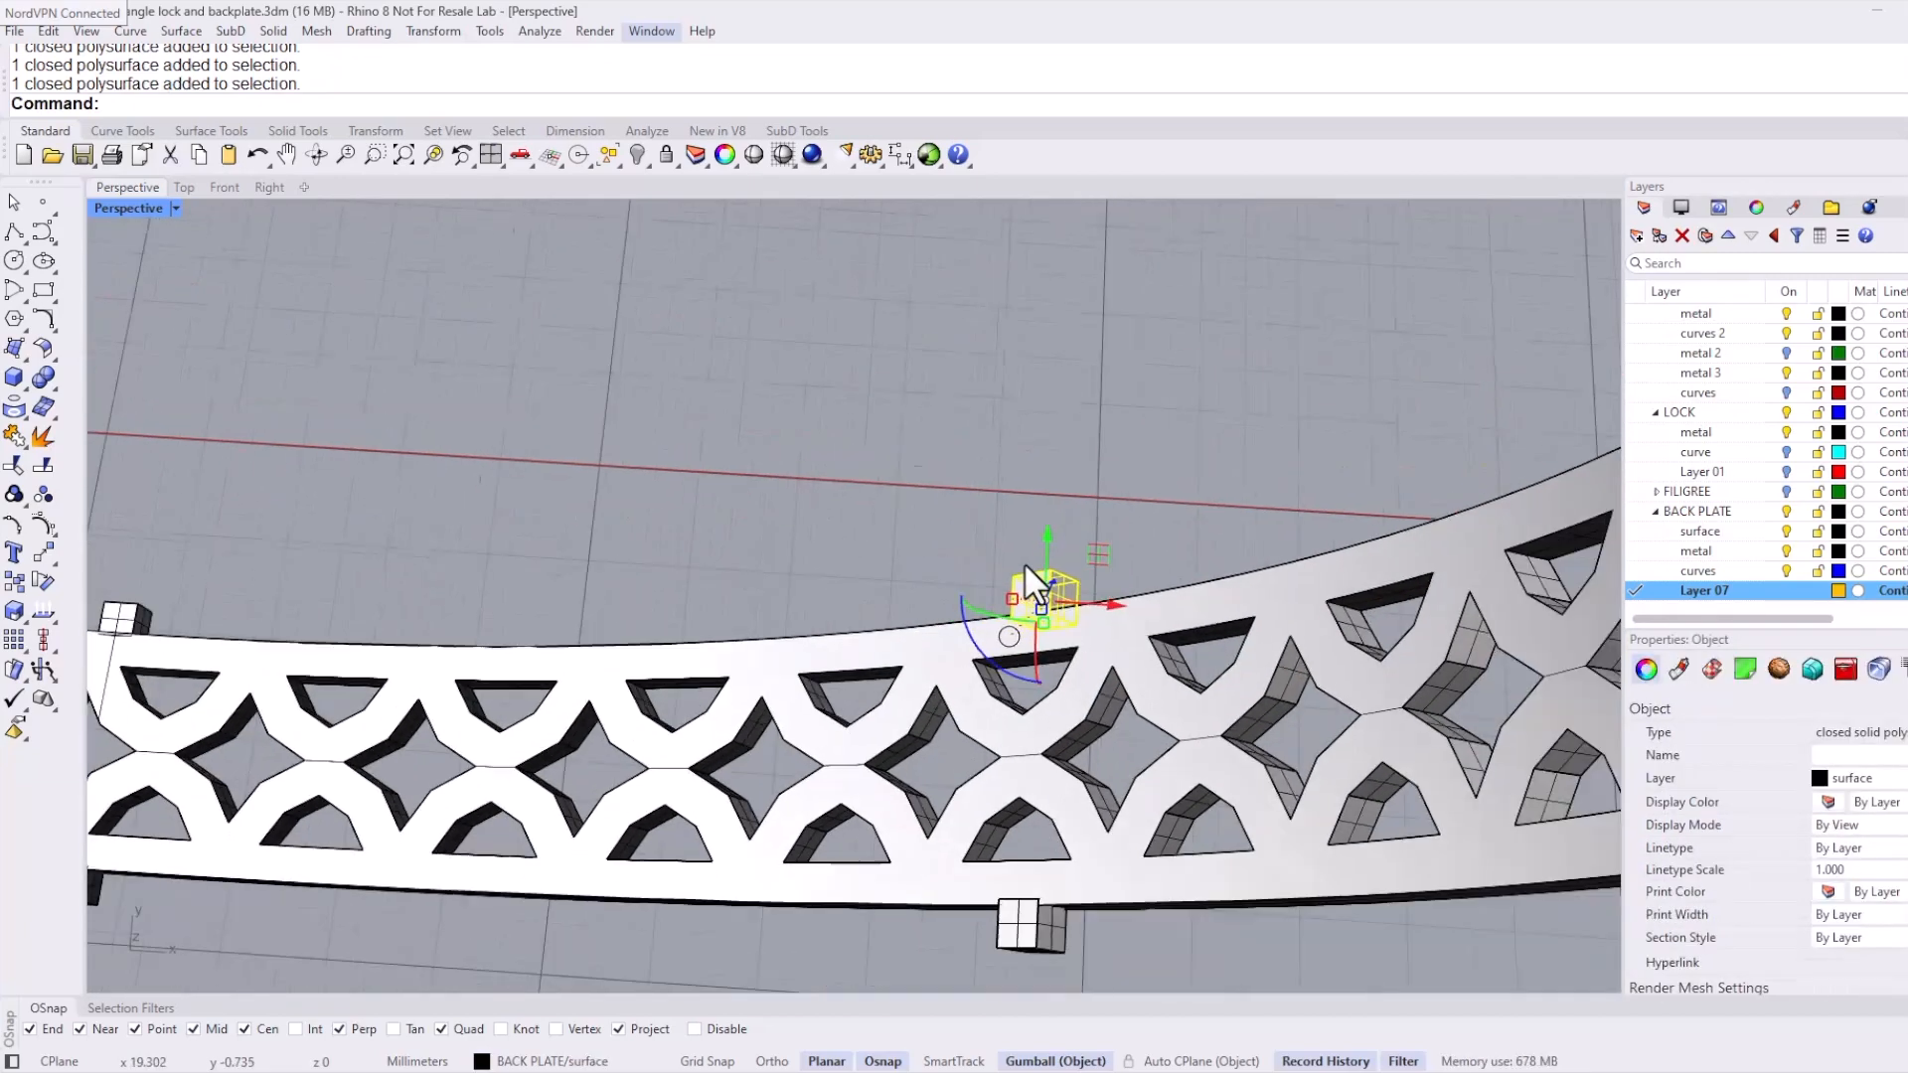
shift+click(1038, 938)
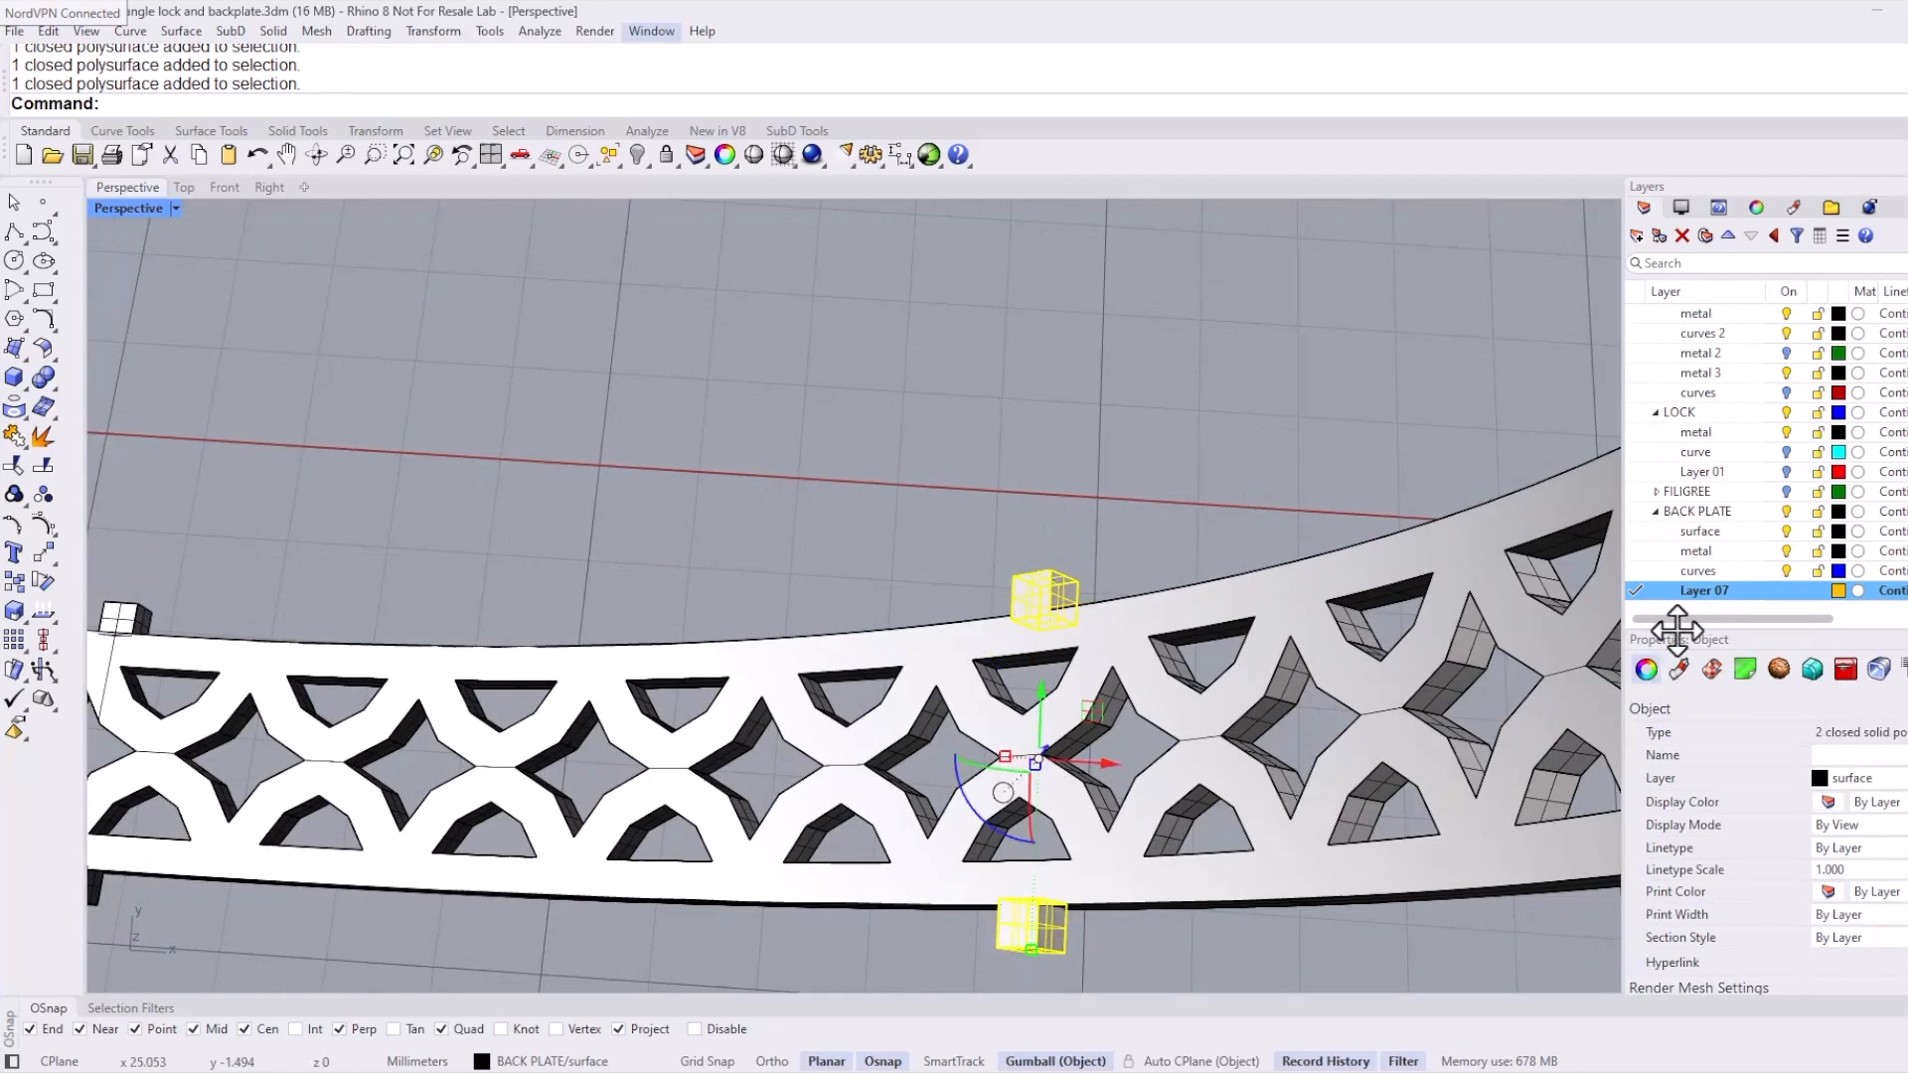
right_click(1705, 590)
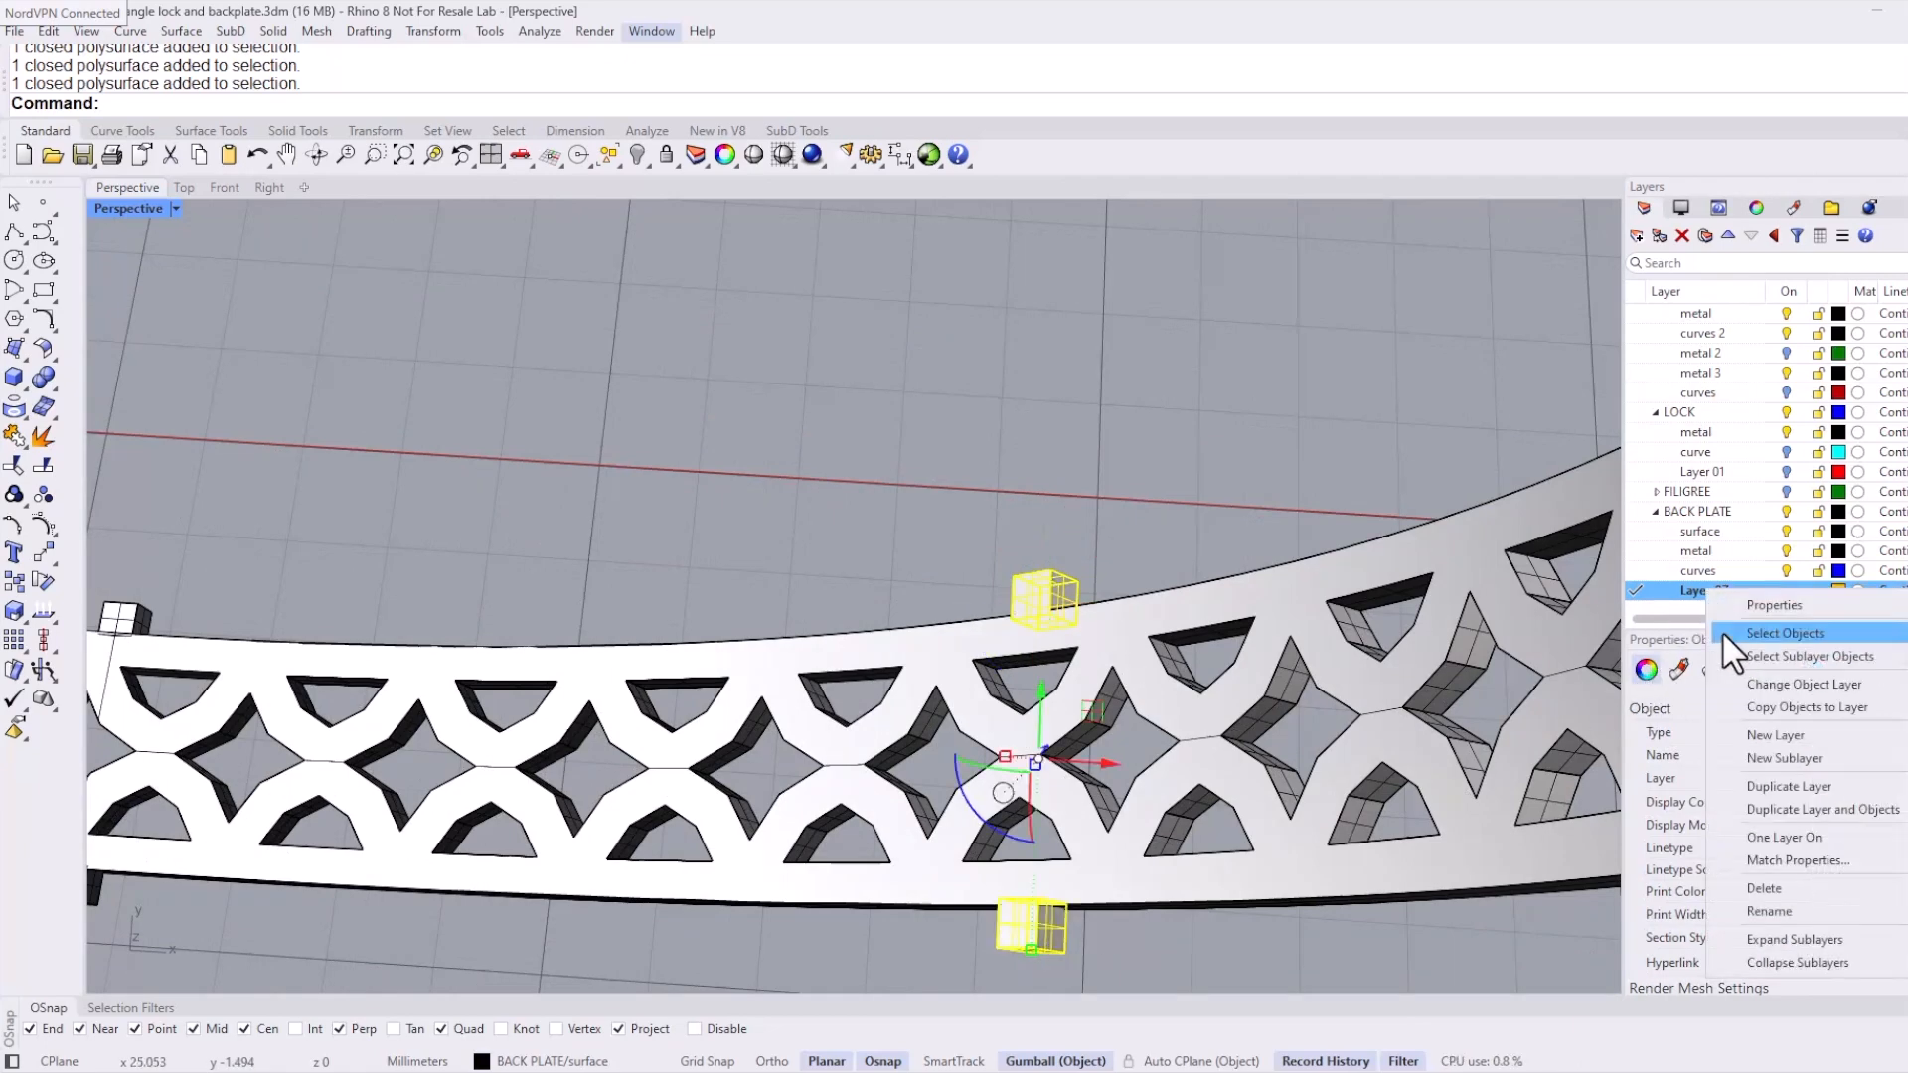
click(1768, 682)
click(1219, 483)
scroll(1196, 462, down, 3)
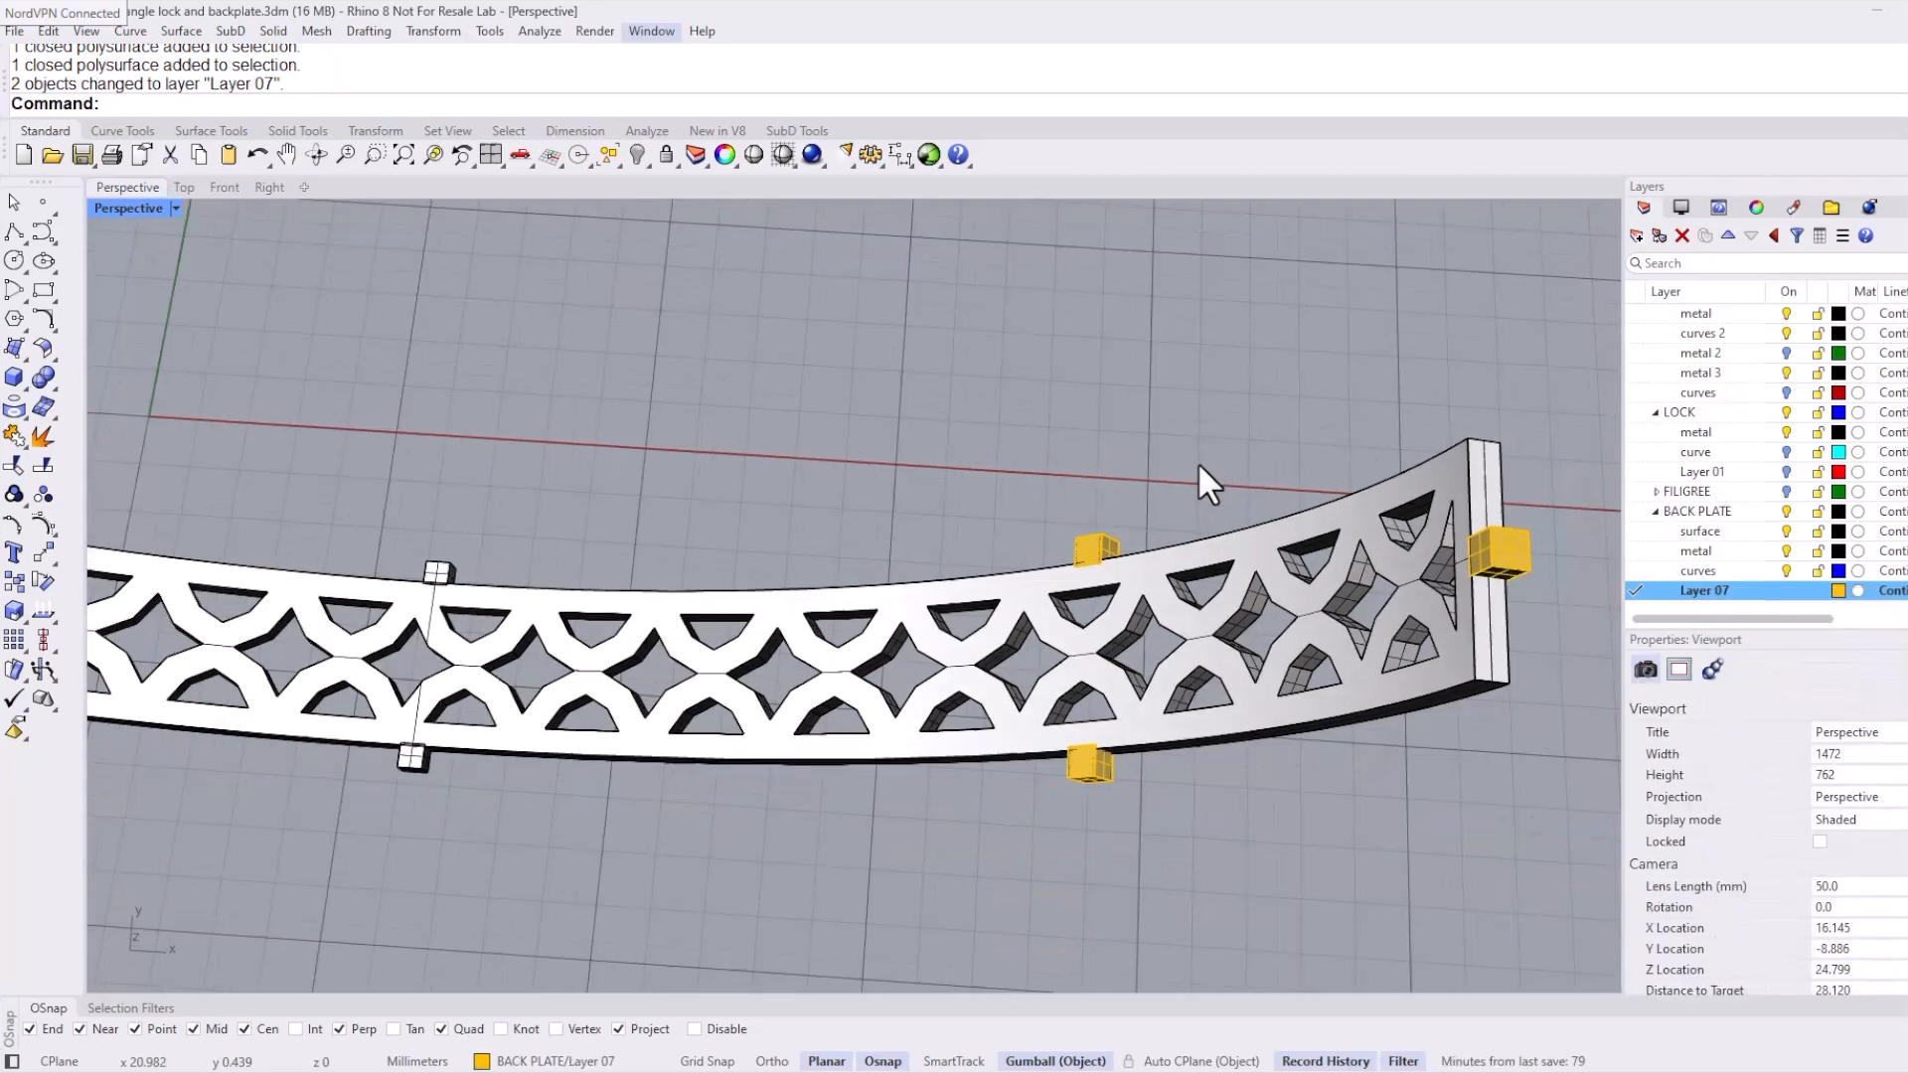
Step: Make enlarged copies of the two cubes at the middle of the plate's long edges with a scale factor of 1.1
scroll(822, 545, up, 5)
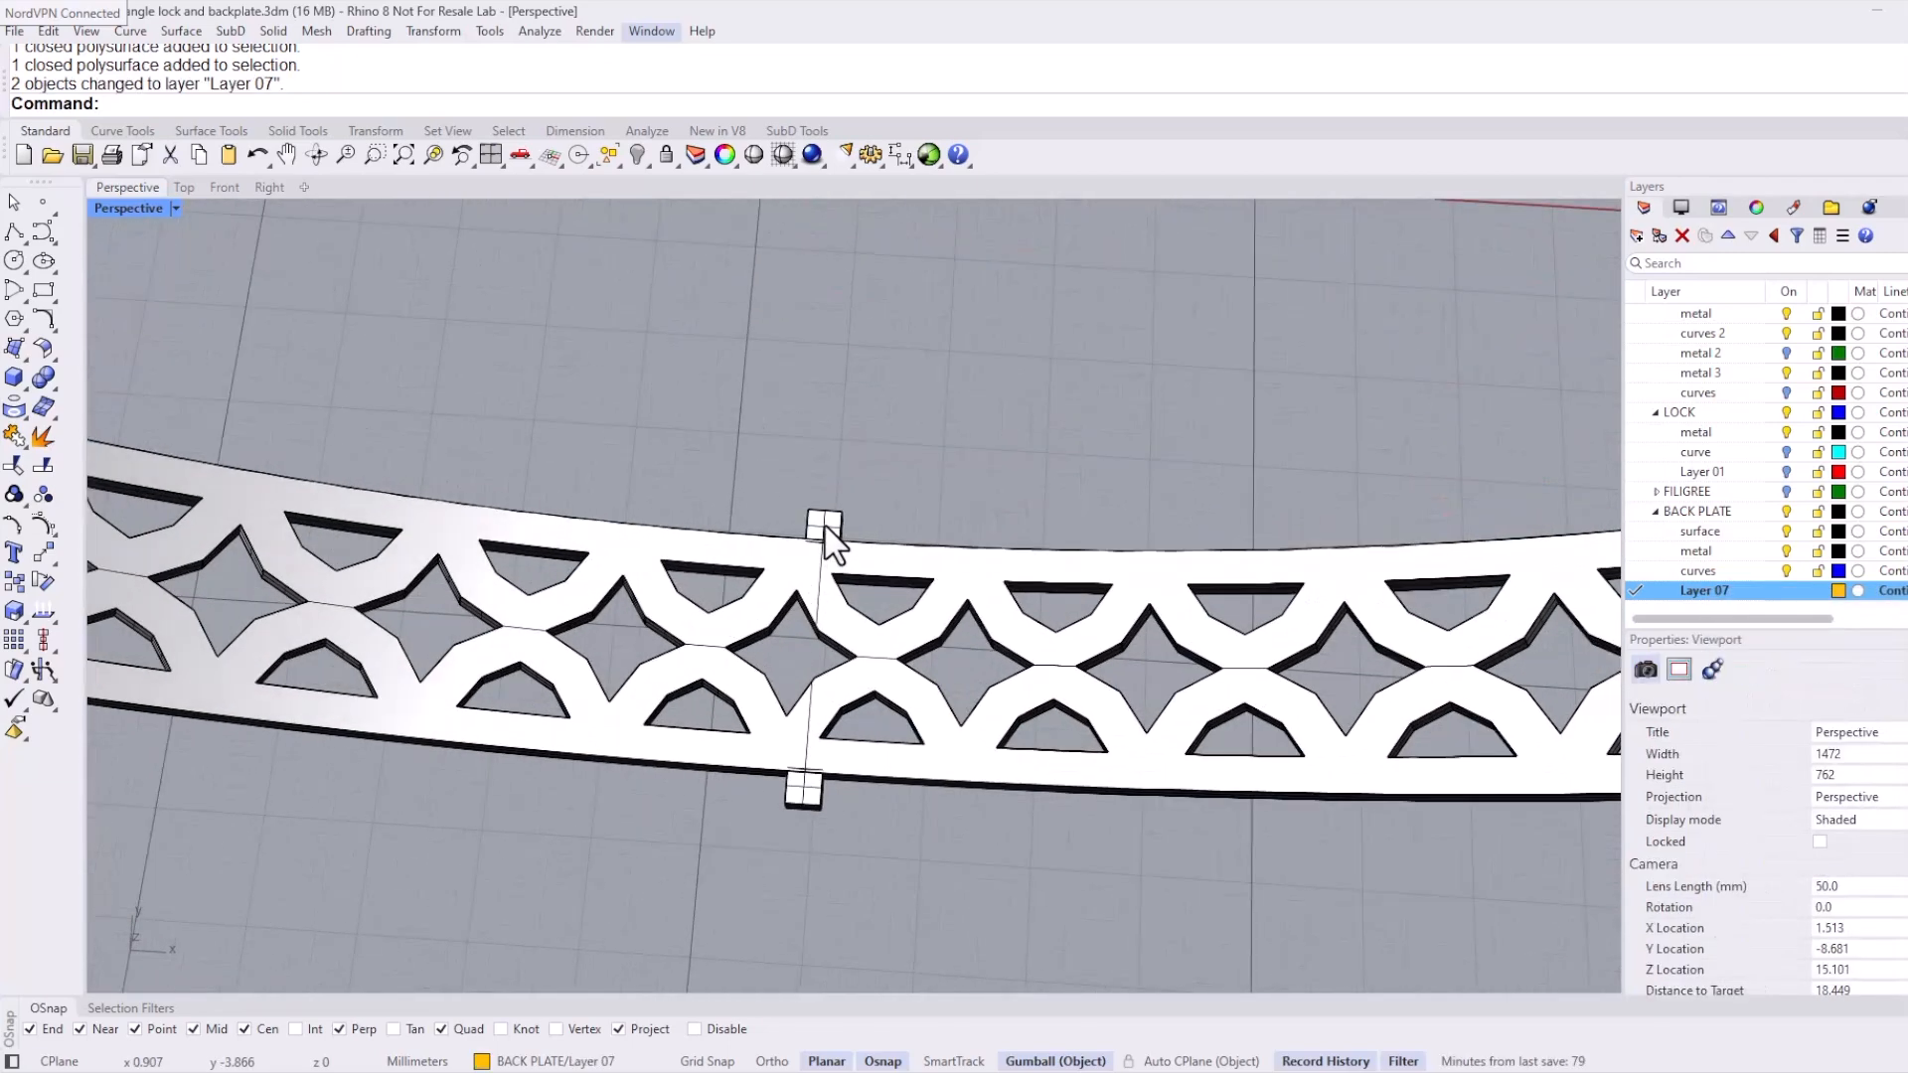
click(824, 533)
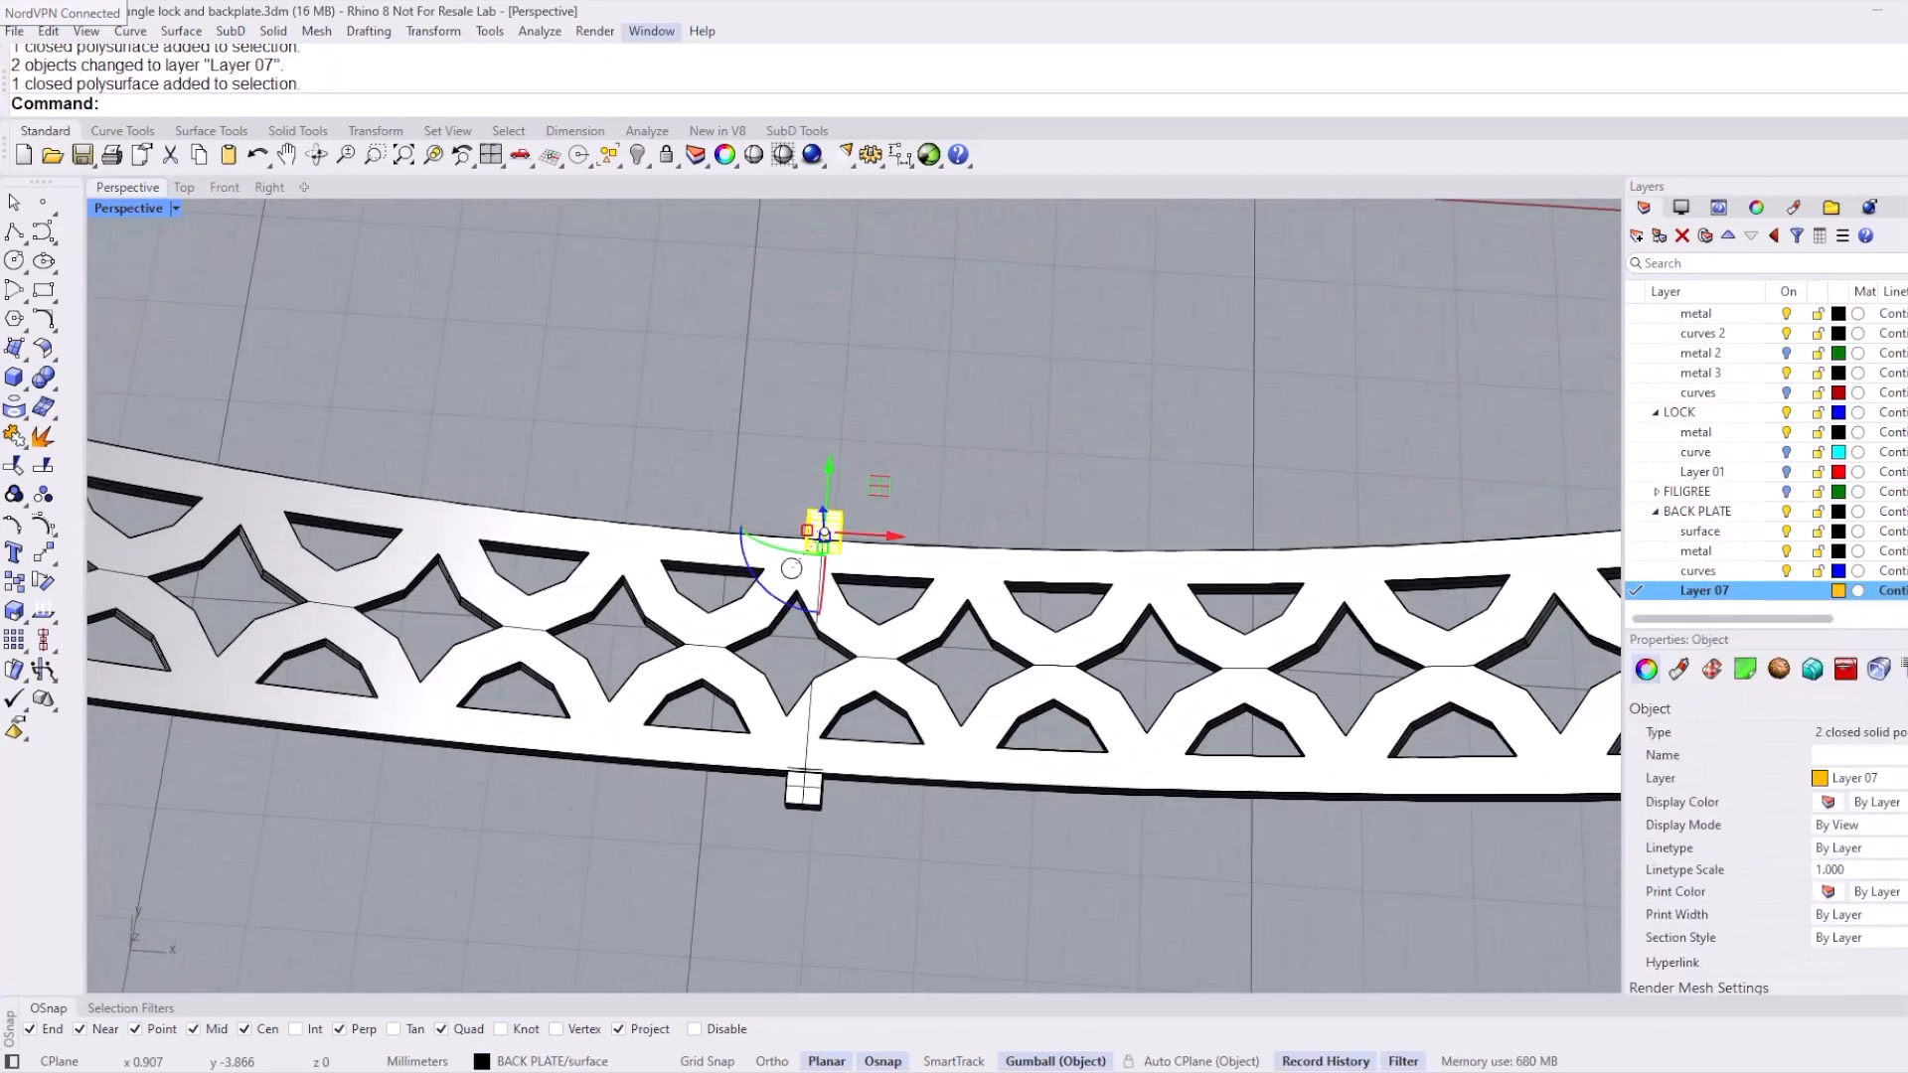
click(807, 531)
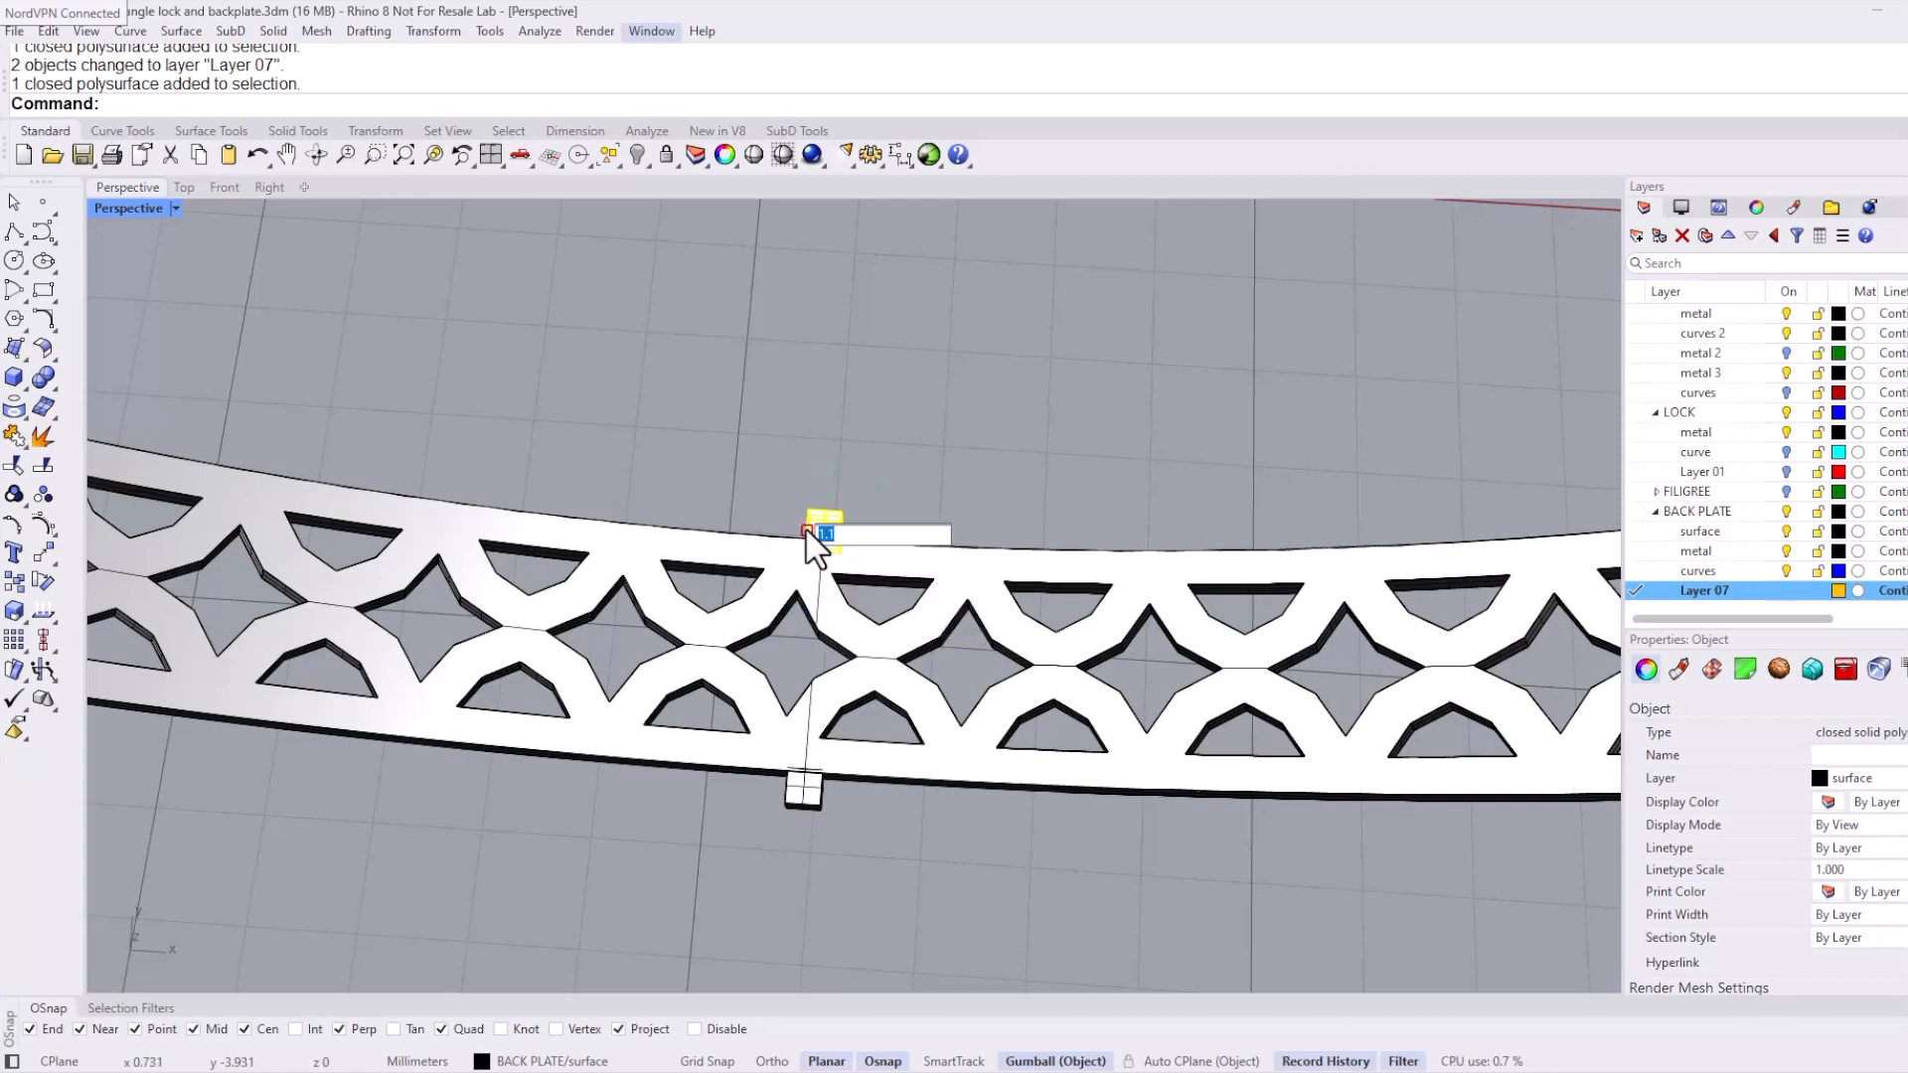
key(Return)
click(969, 477)
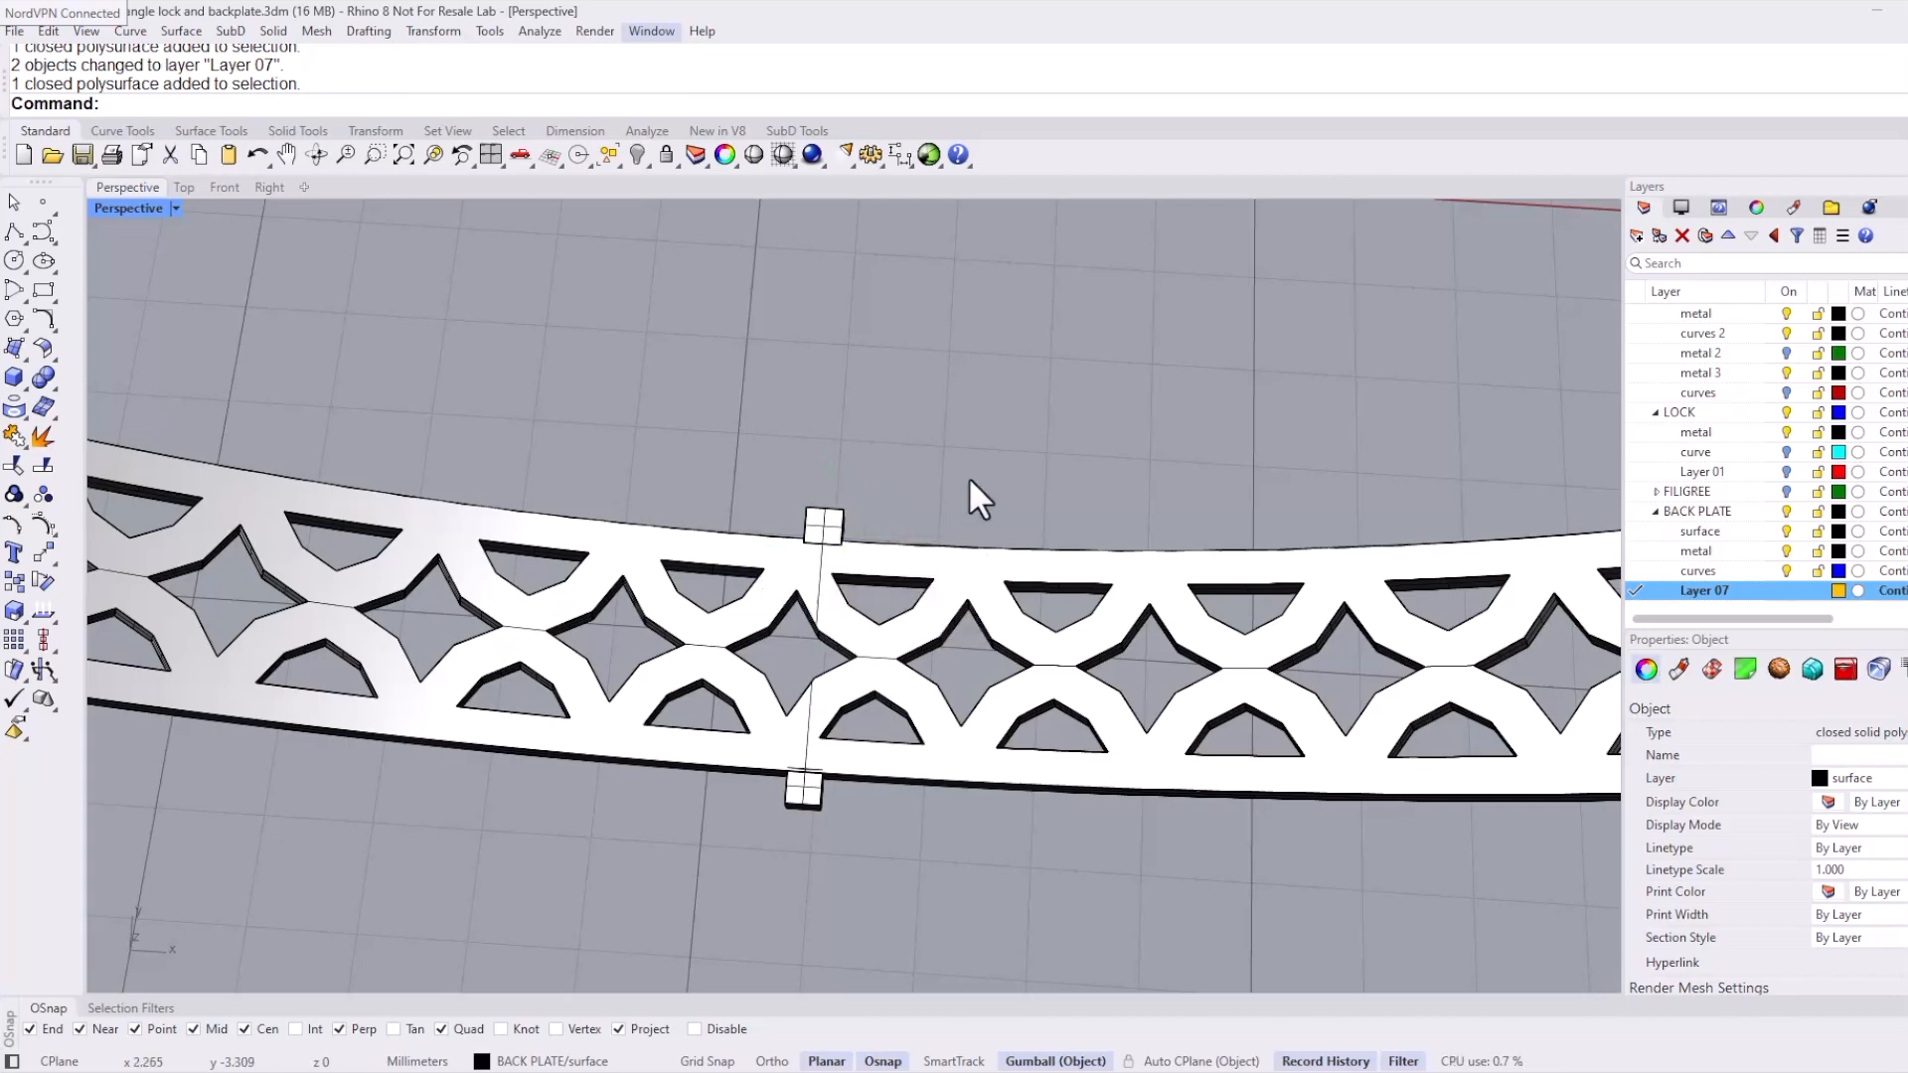
click(807, 799)
right_drag(795, 801, 857, 581)
scroll(892, 801, down, 5)
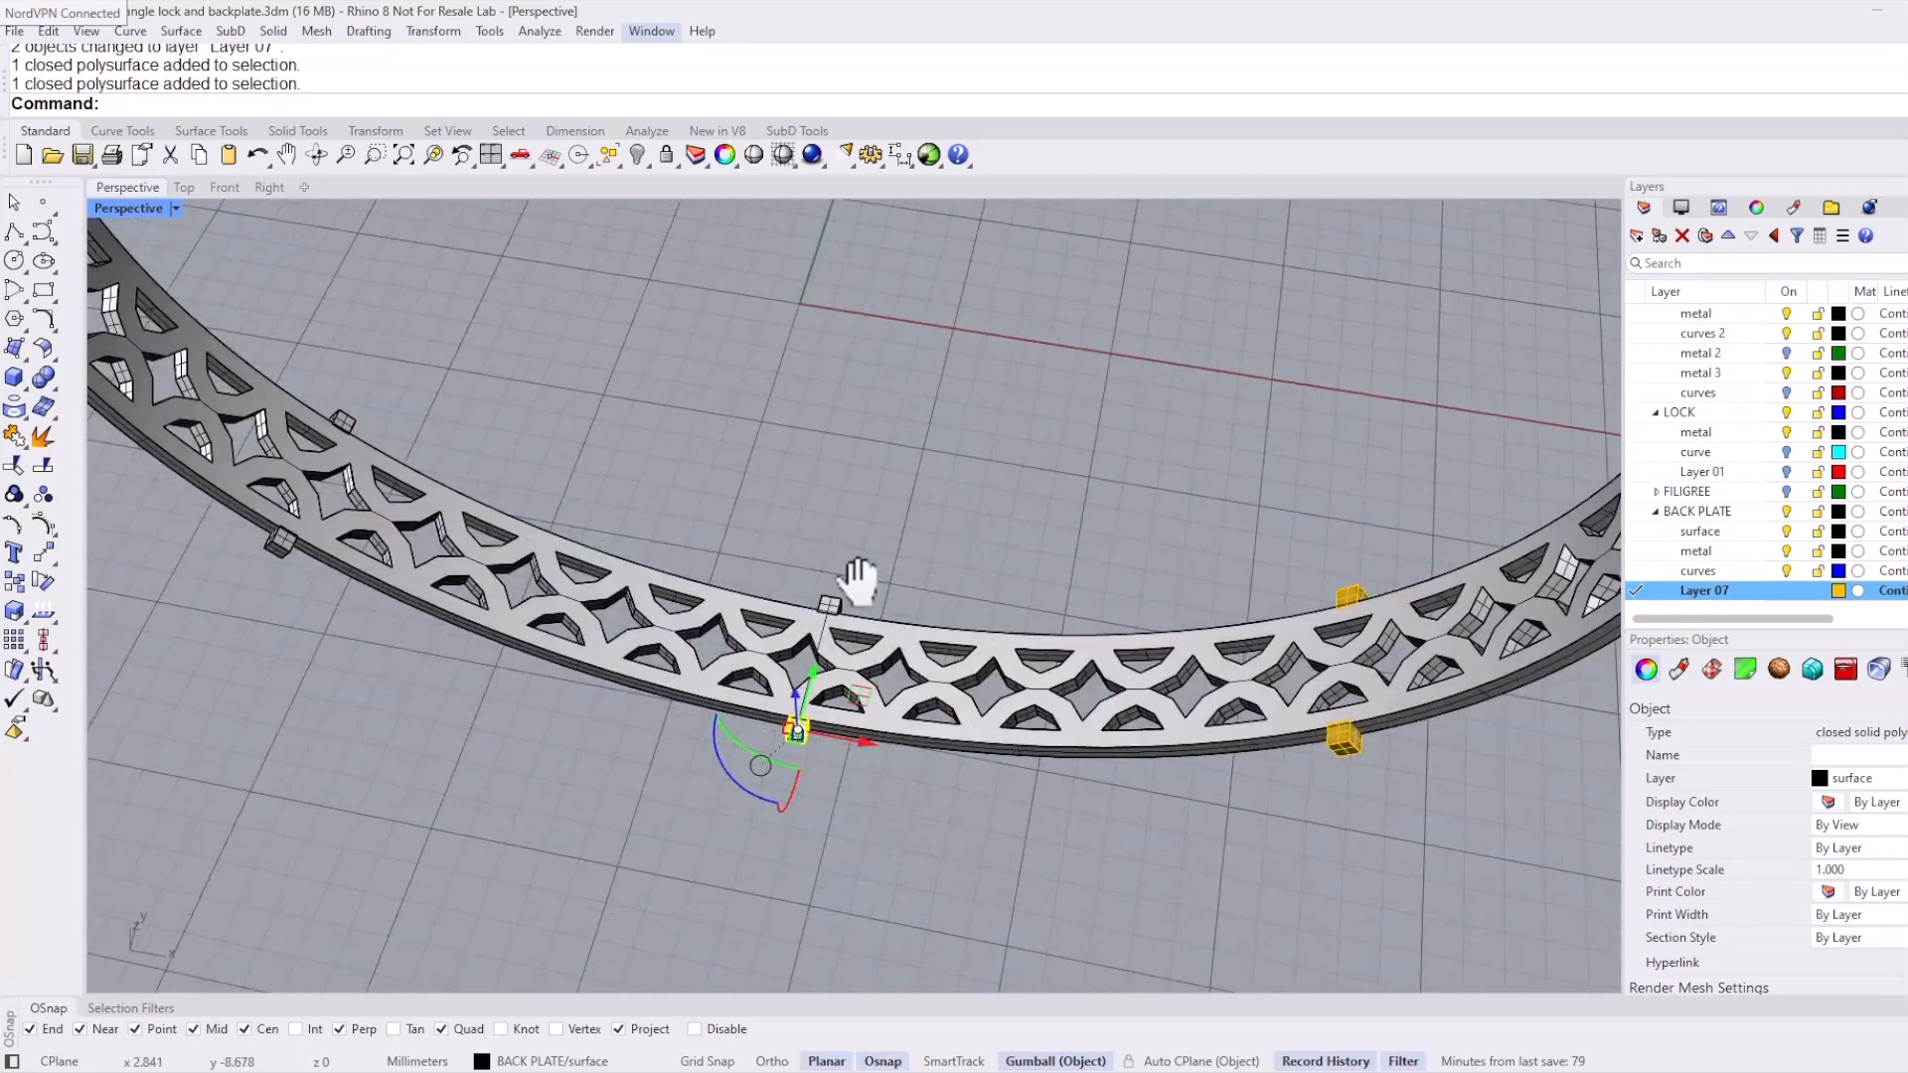
scroll(735, 735, up, 5)
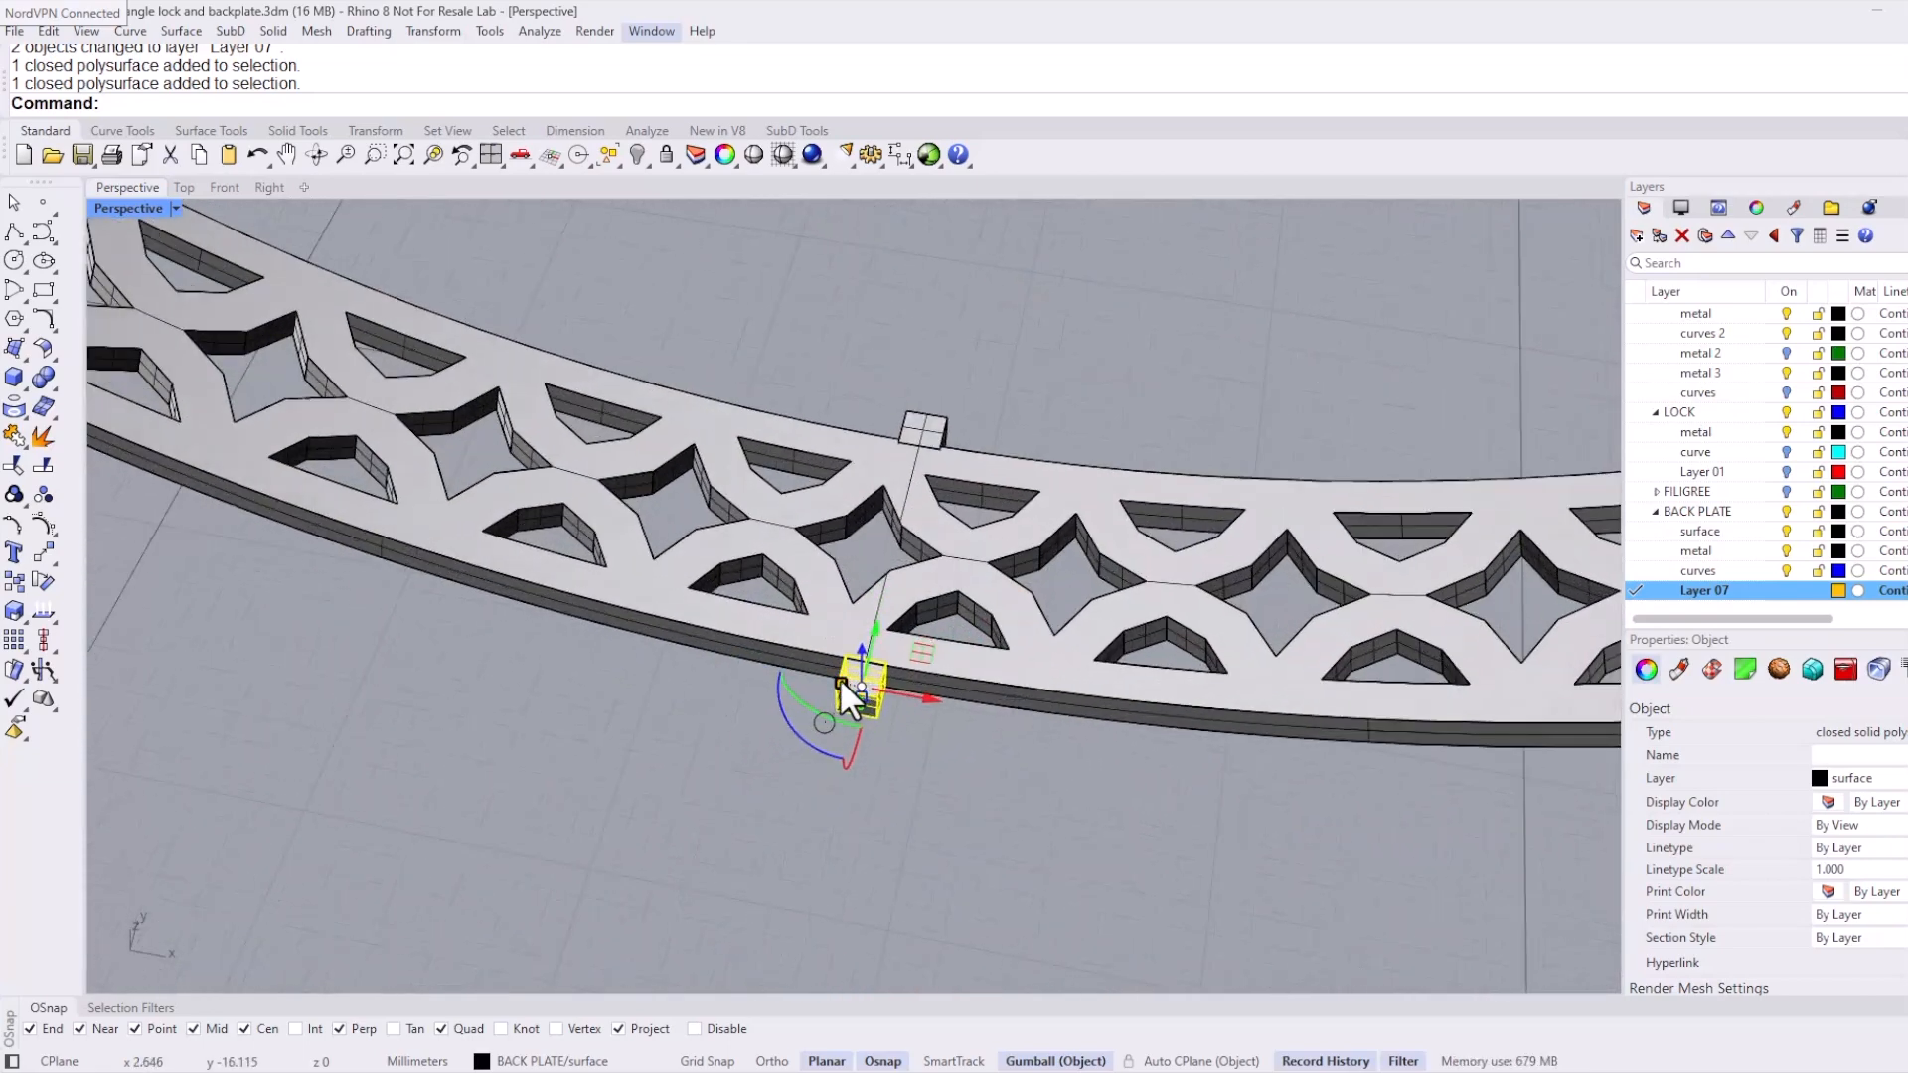
shift+click(840, 680)
key(Return)
Step: Move the enlarged pair of cubes at the plate's middle to Layer 07
shift+click(929, 432)
scroll(955, 377, up, 3)
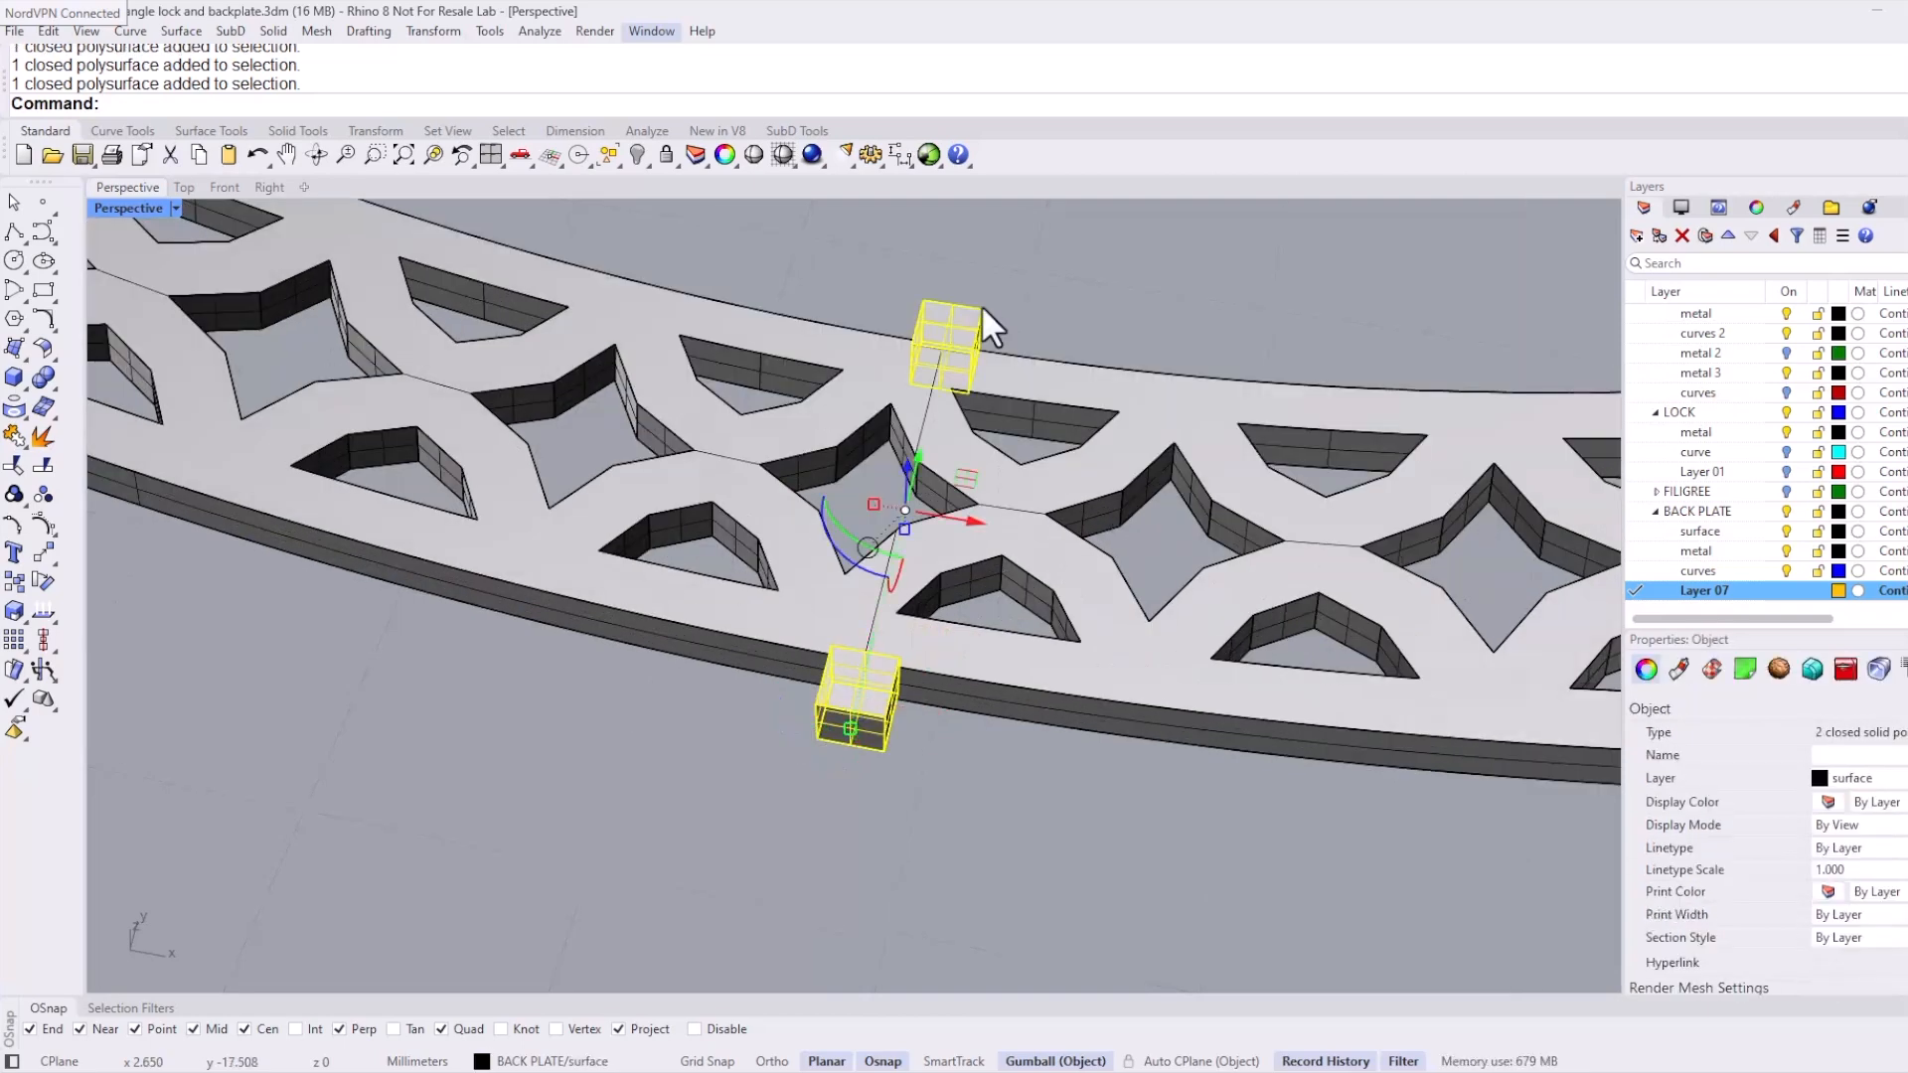
right_click(1658, 592)
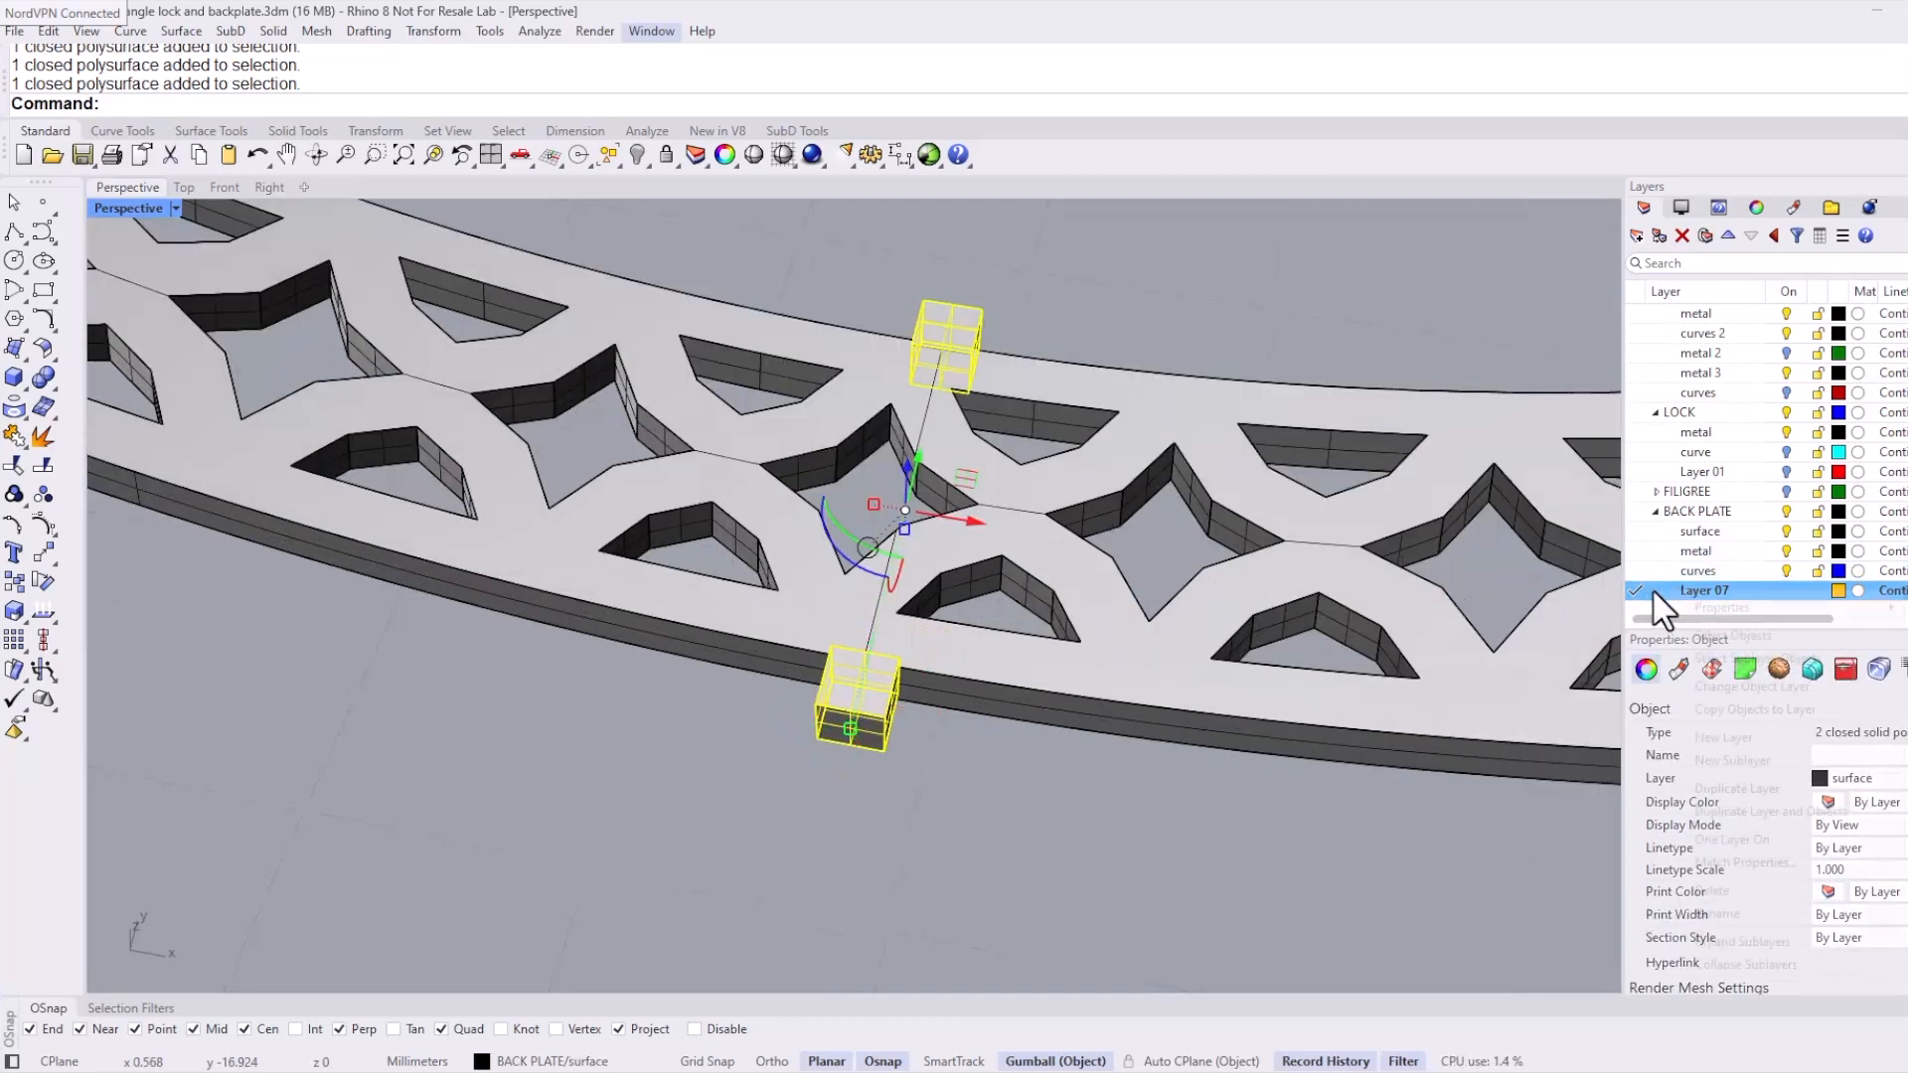
click(1709, 685)
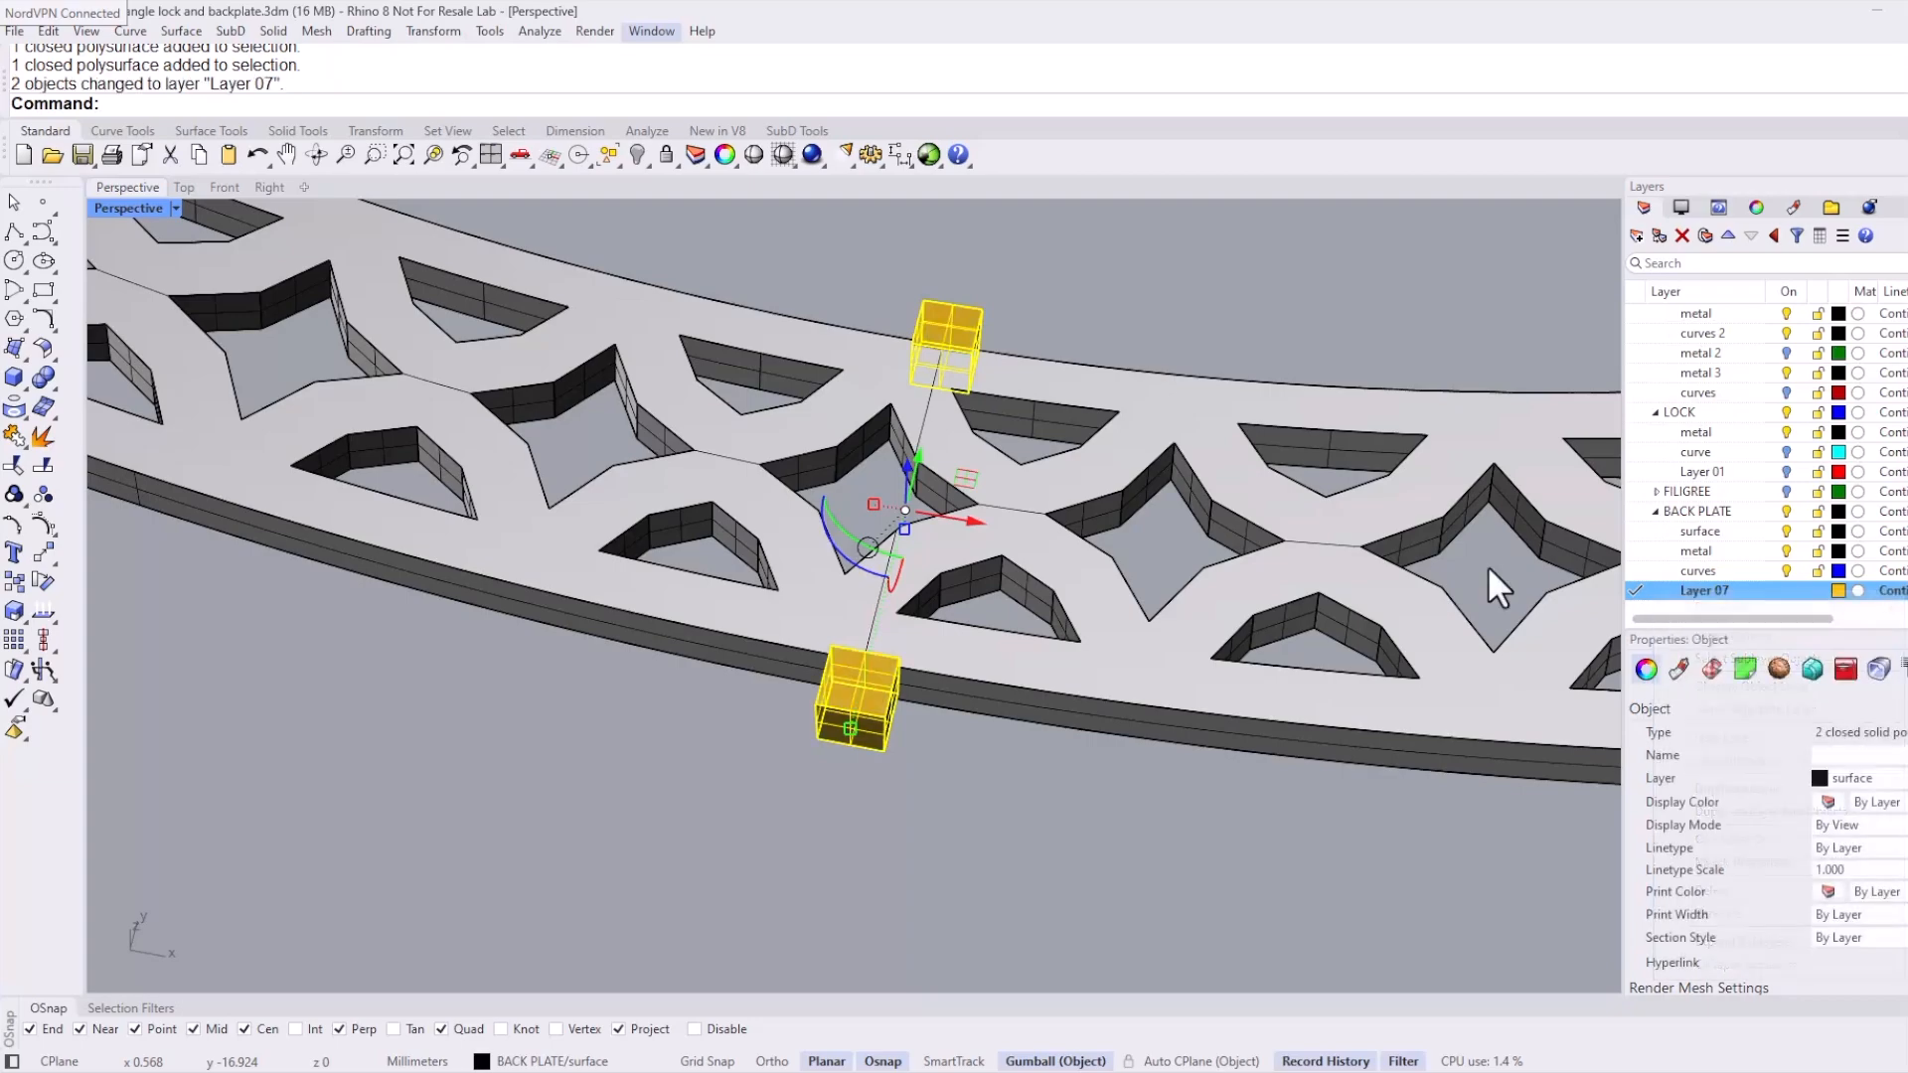
click(1270, 298)
Step: Make enlarged copies of the two edge cubes nearest the plate's left end with a scale factor of 1.1
scroll(940, 483, down, 5)
shift+right_drag(666, 552, 903, 682)
right_drag(388, 507, 787, 599)
scroll(786, 593, up, 3)
click(740, 545)
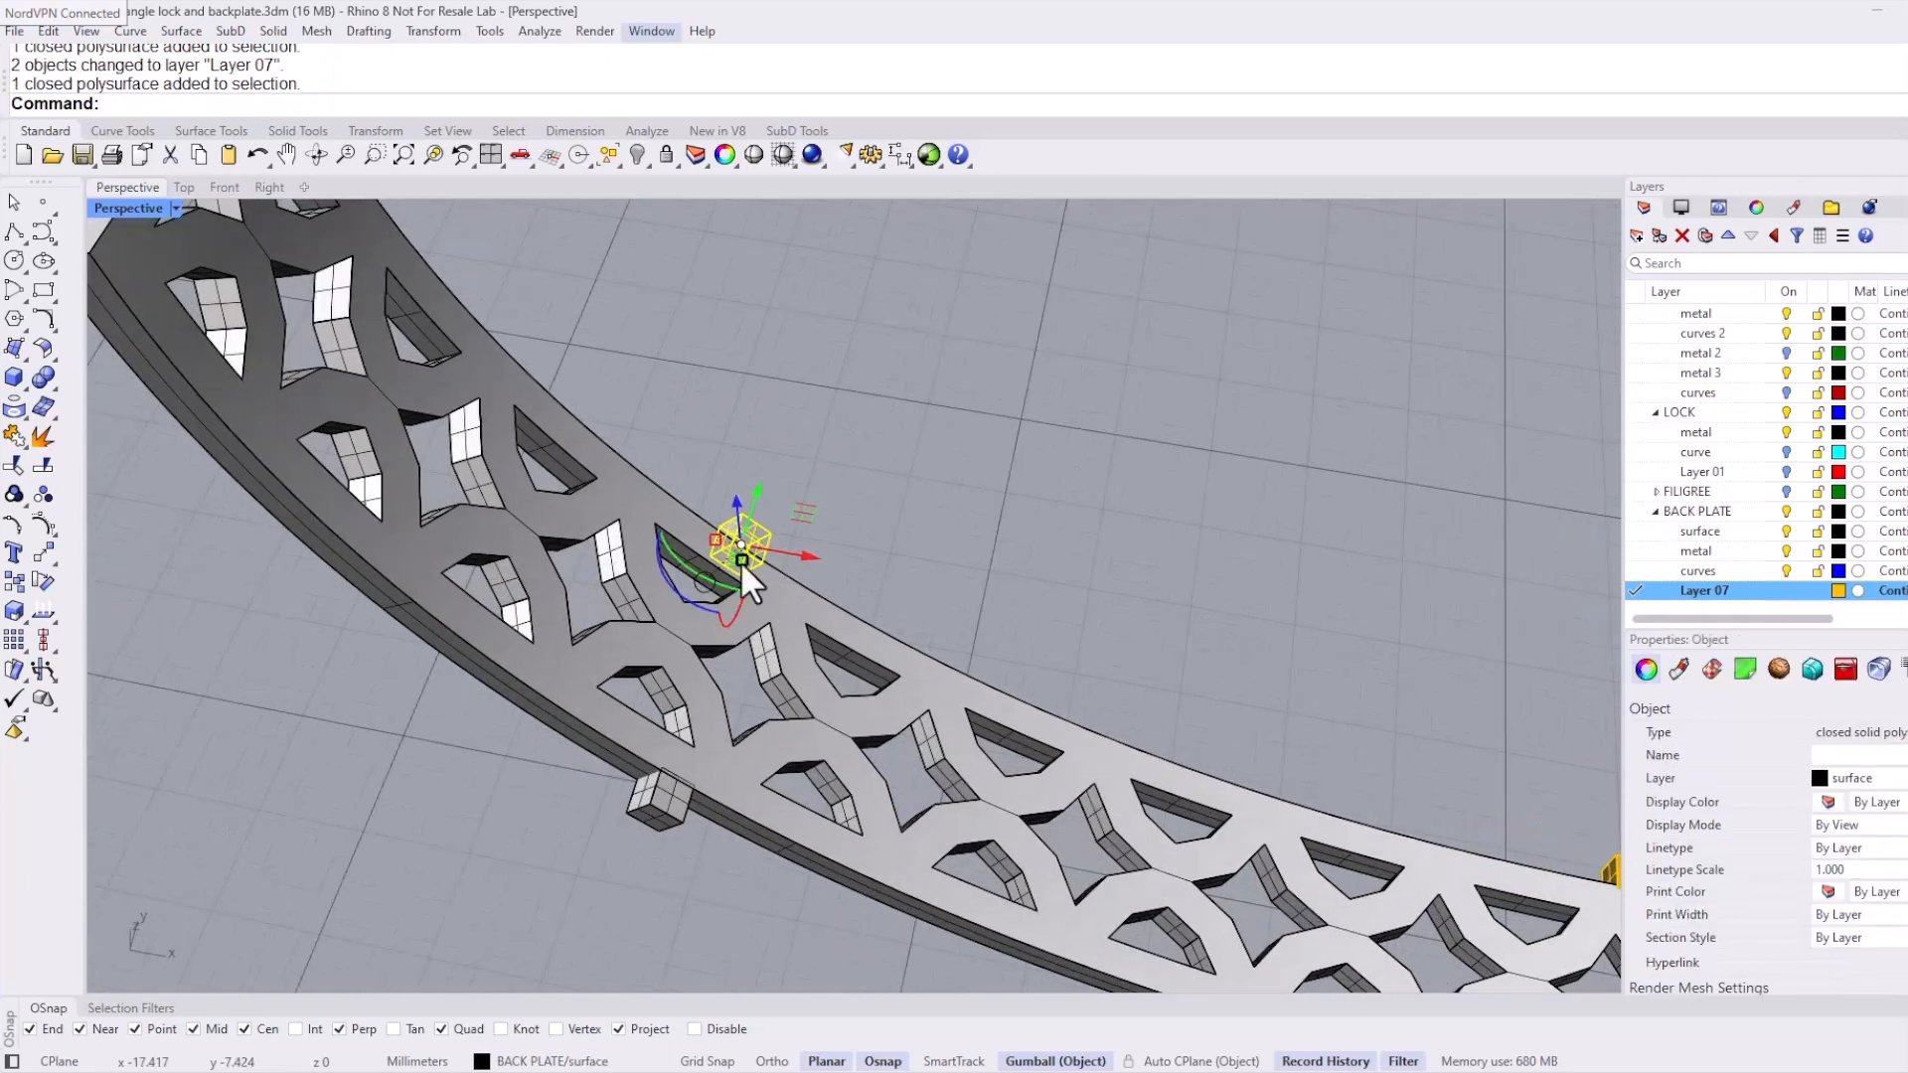
click(712, 539)
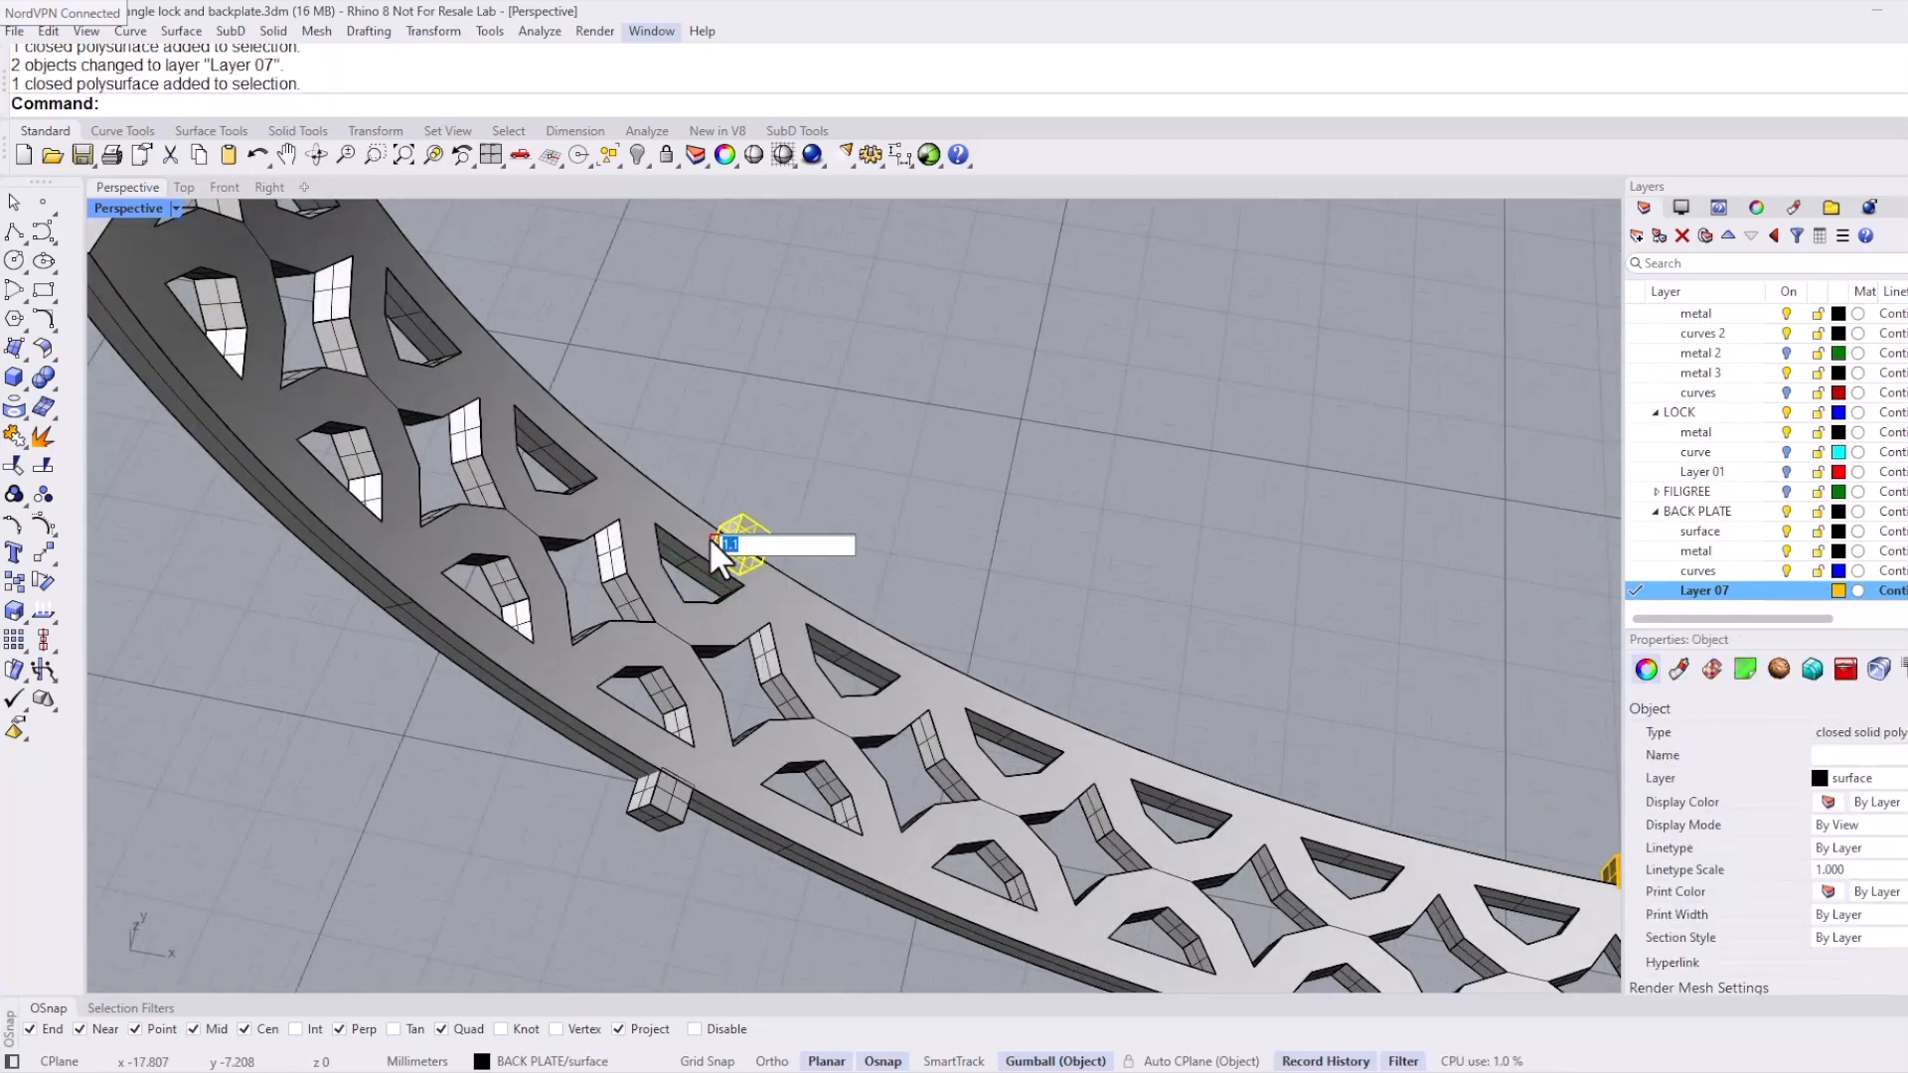
key(Escape)
click(651, 800)
click(630, 792)
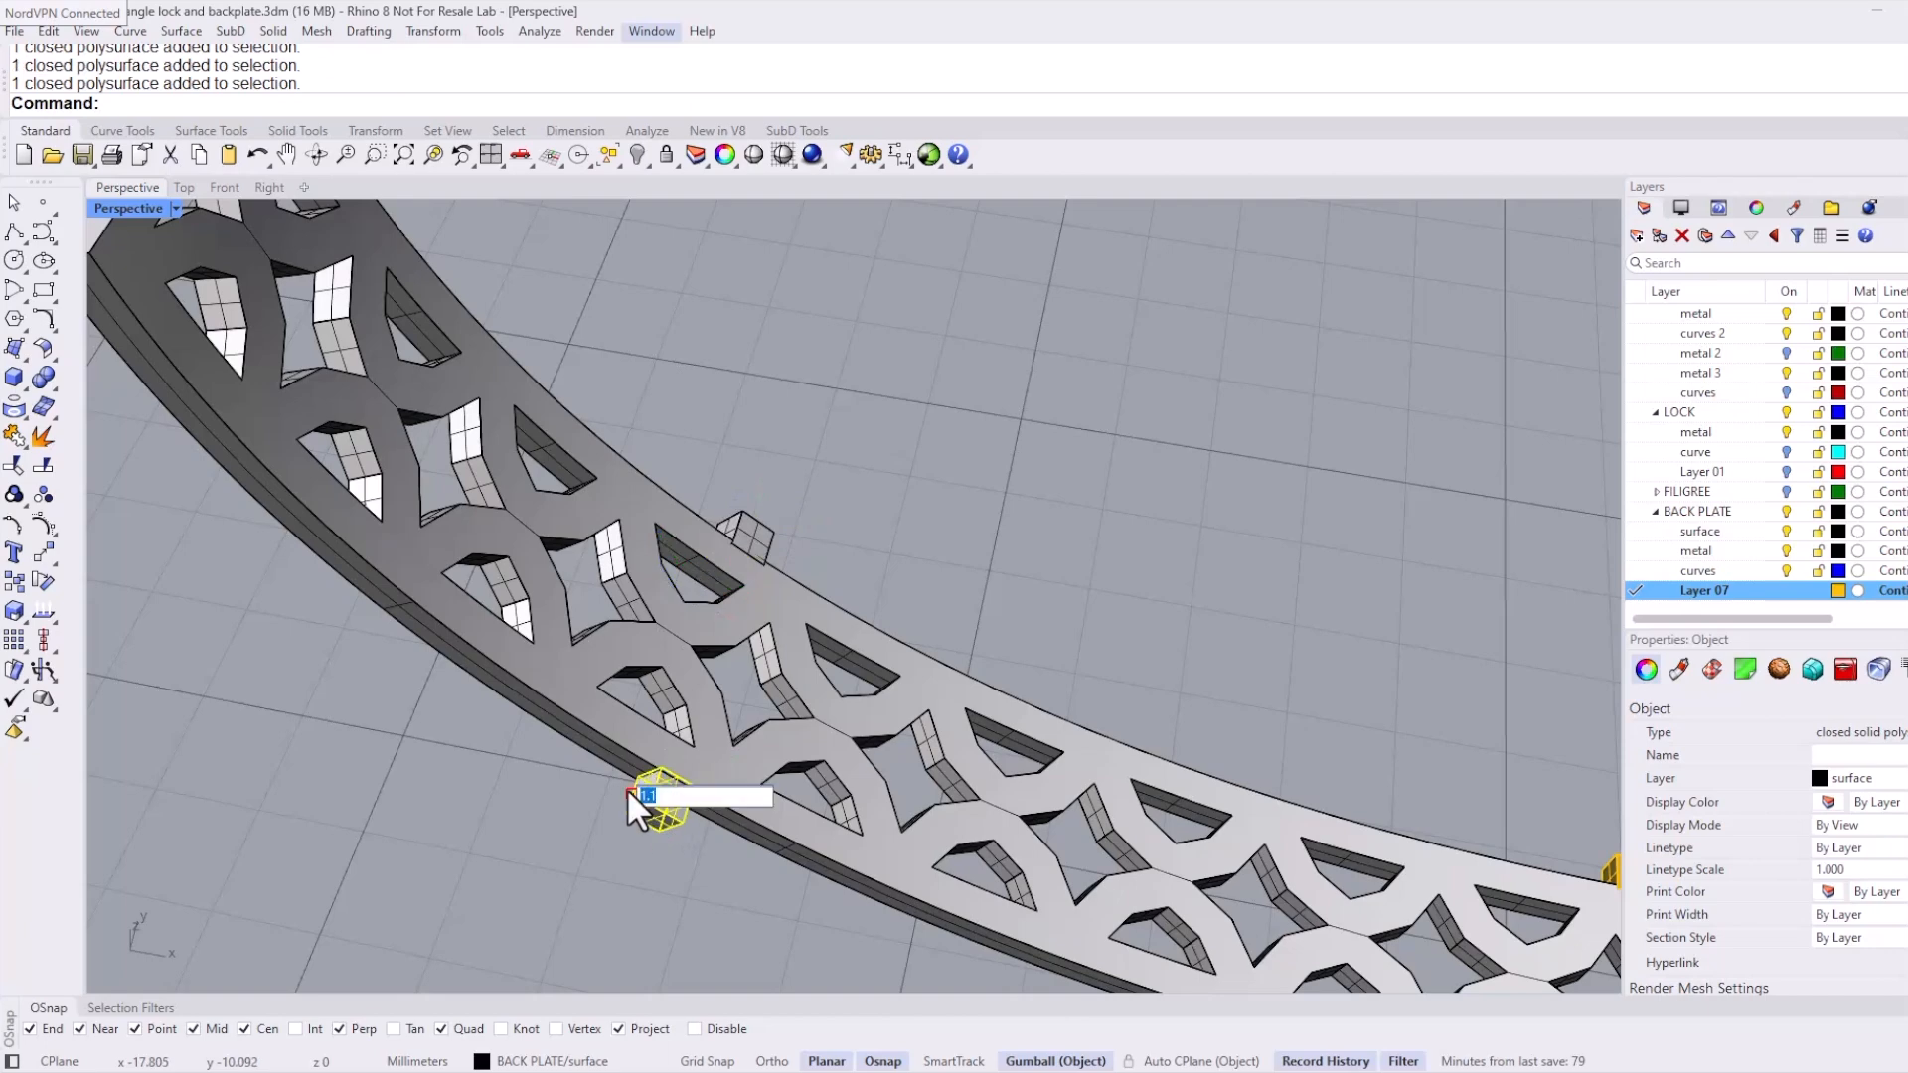
key(Return)
click(806, 531)
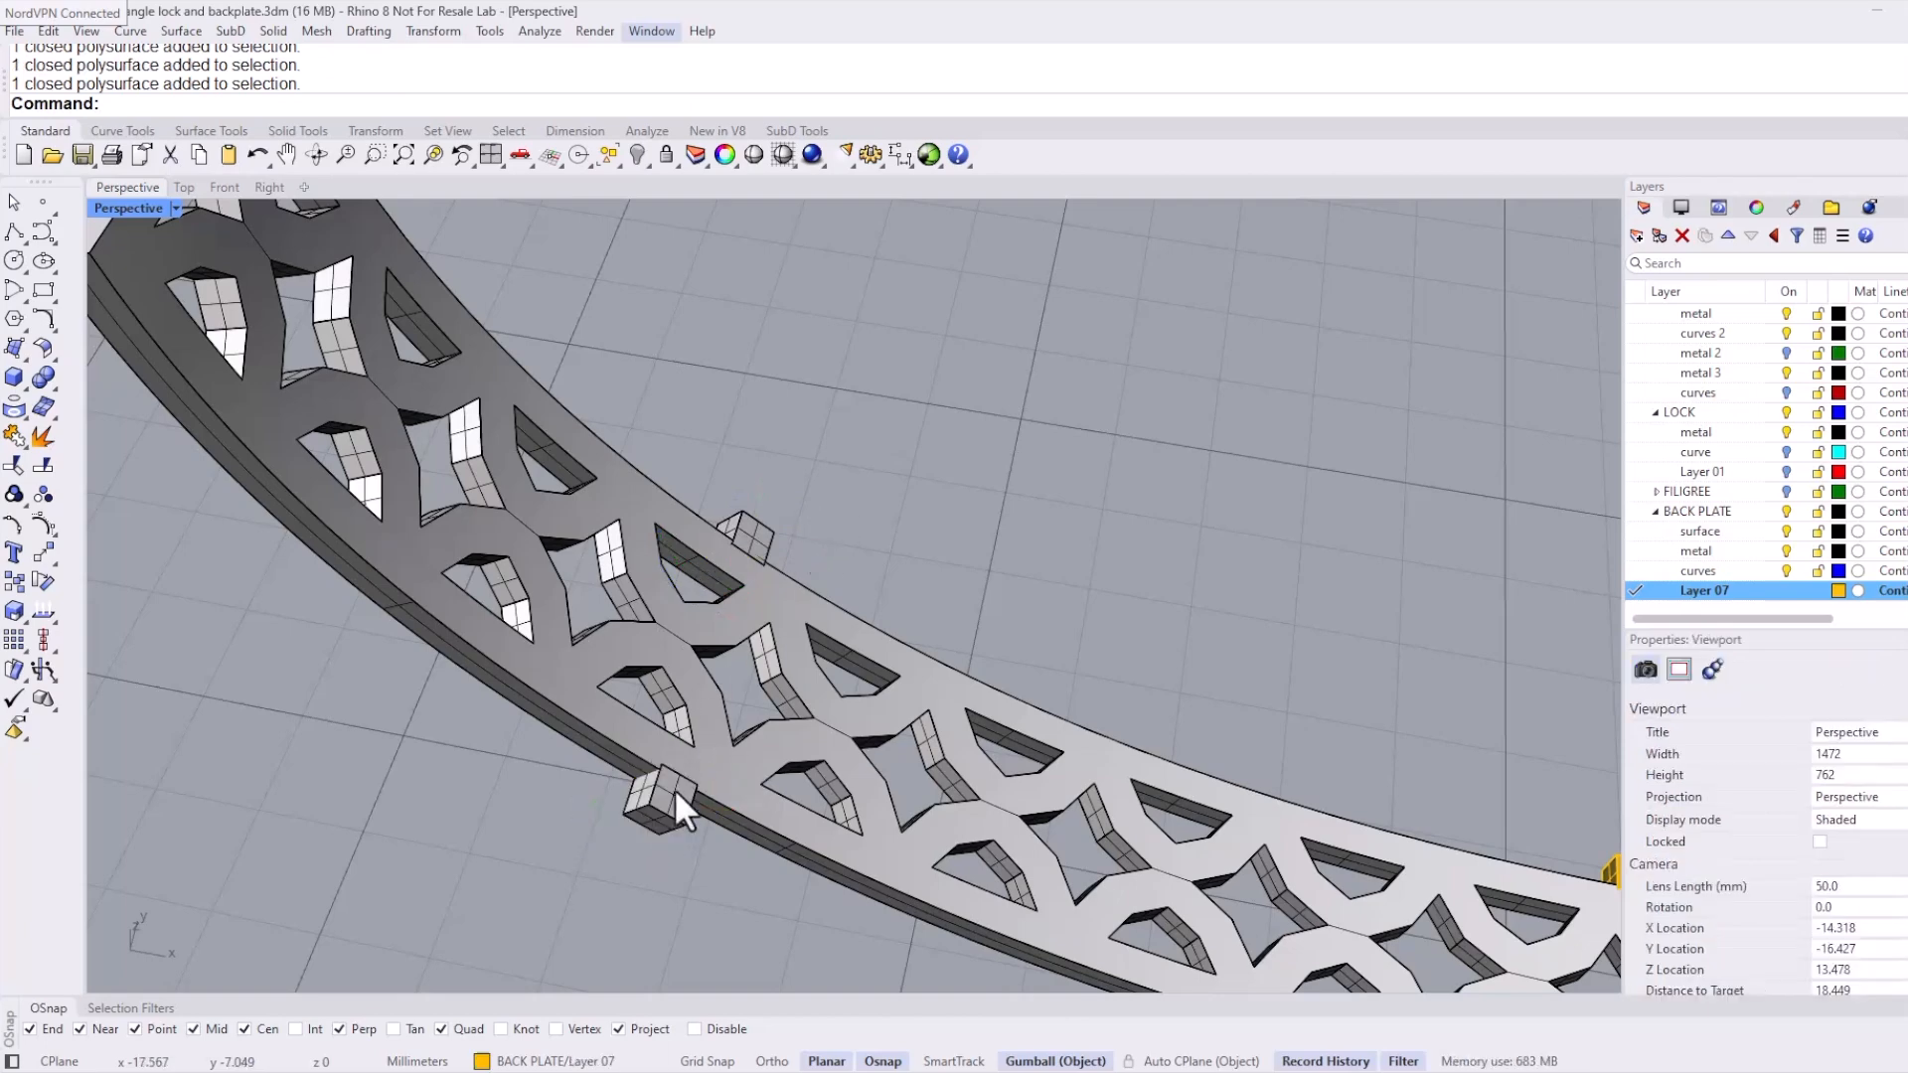
Step: Move the enlarged pair of edge cubes nearest the plate's left end to Layer 07
scroll(673, 823, up, 3)
click(676, 813)
shift+click(807, 420)
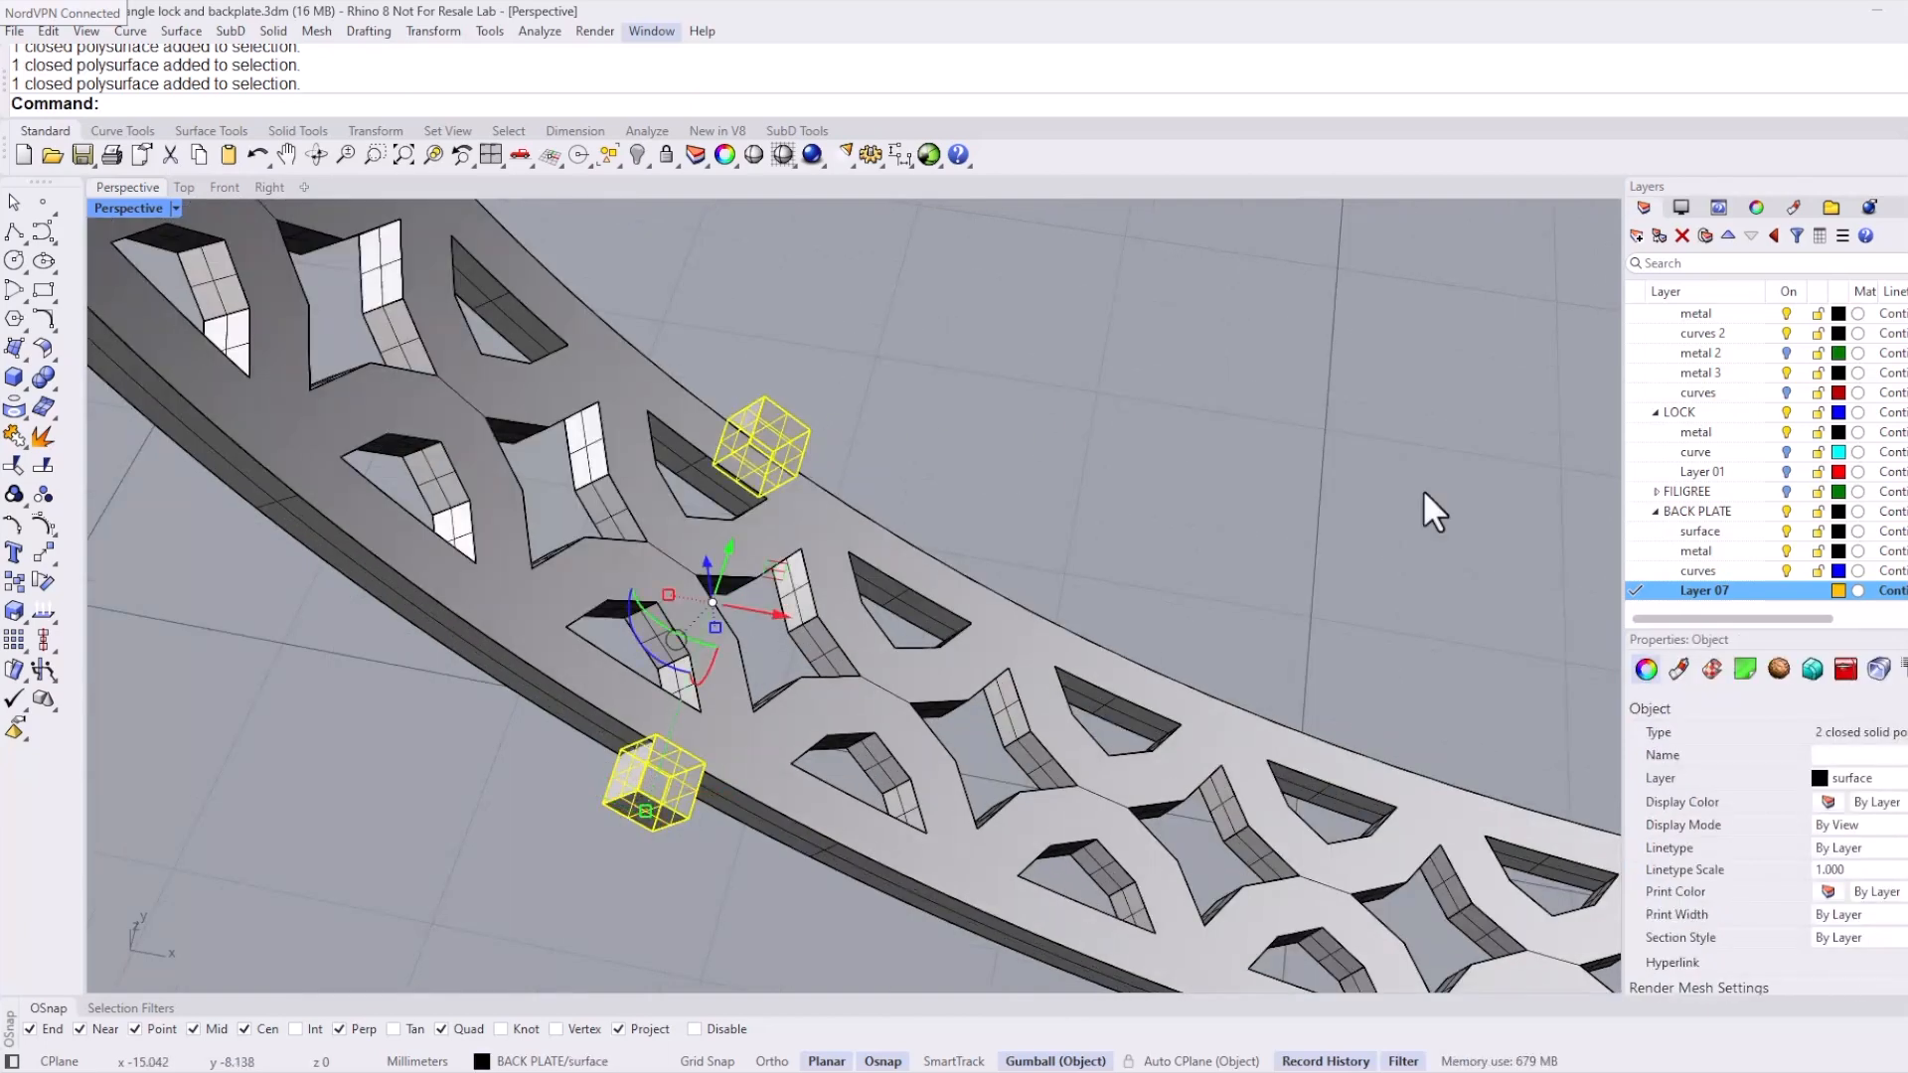
right_click(1733, 588)
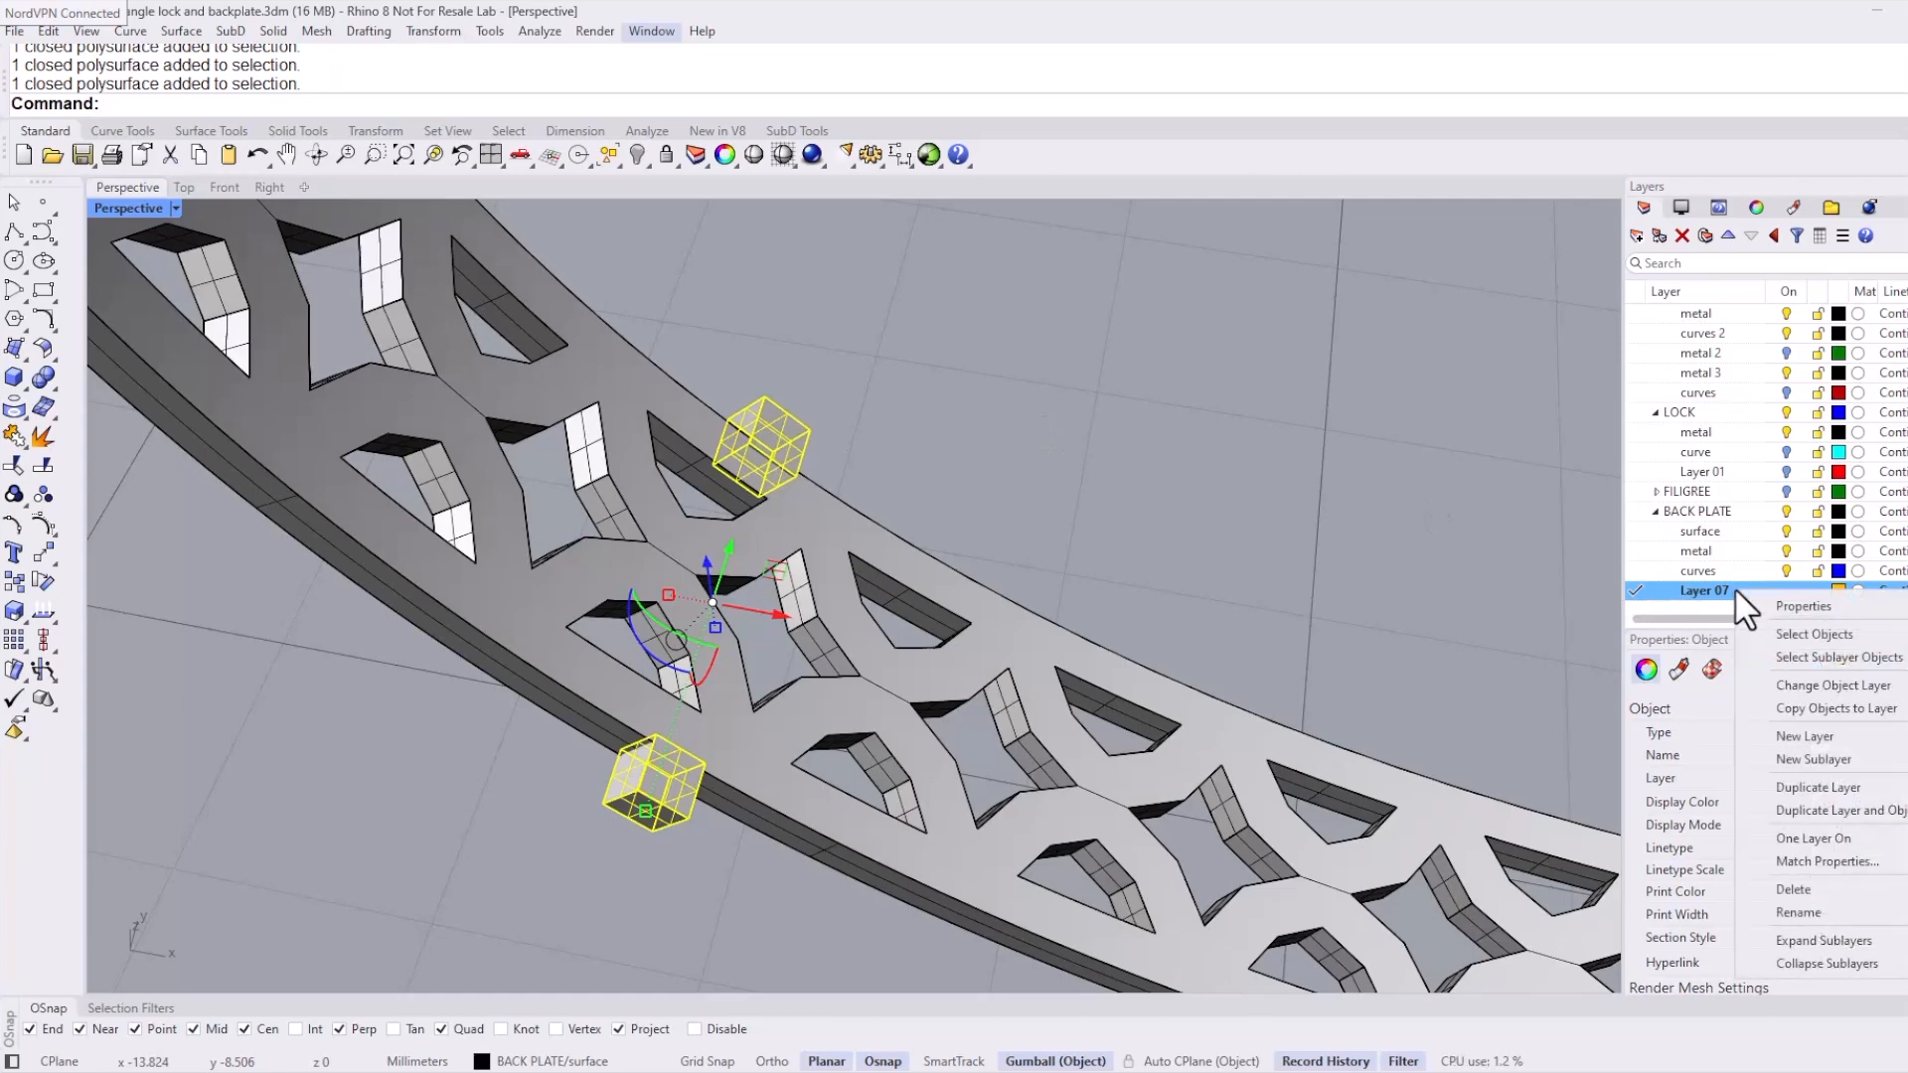
click(1801, 684)
click(1255, 527)
scroll(1254, 531, down, 6)
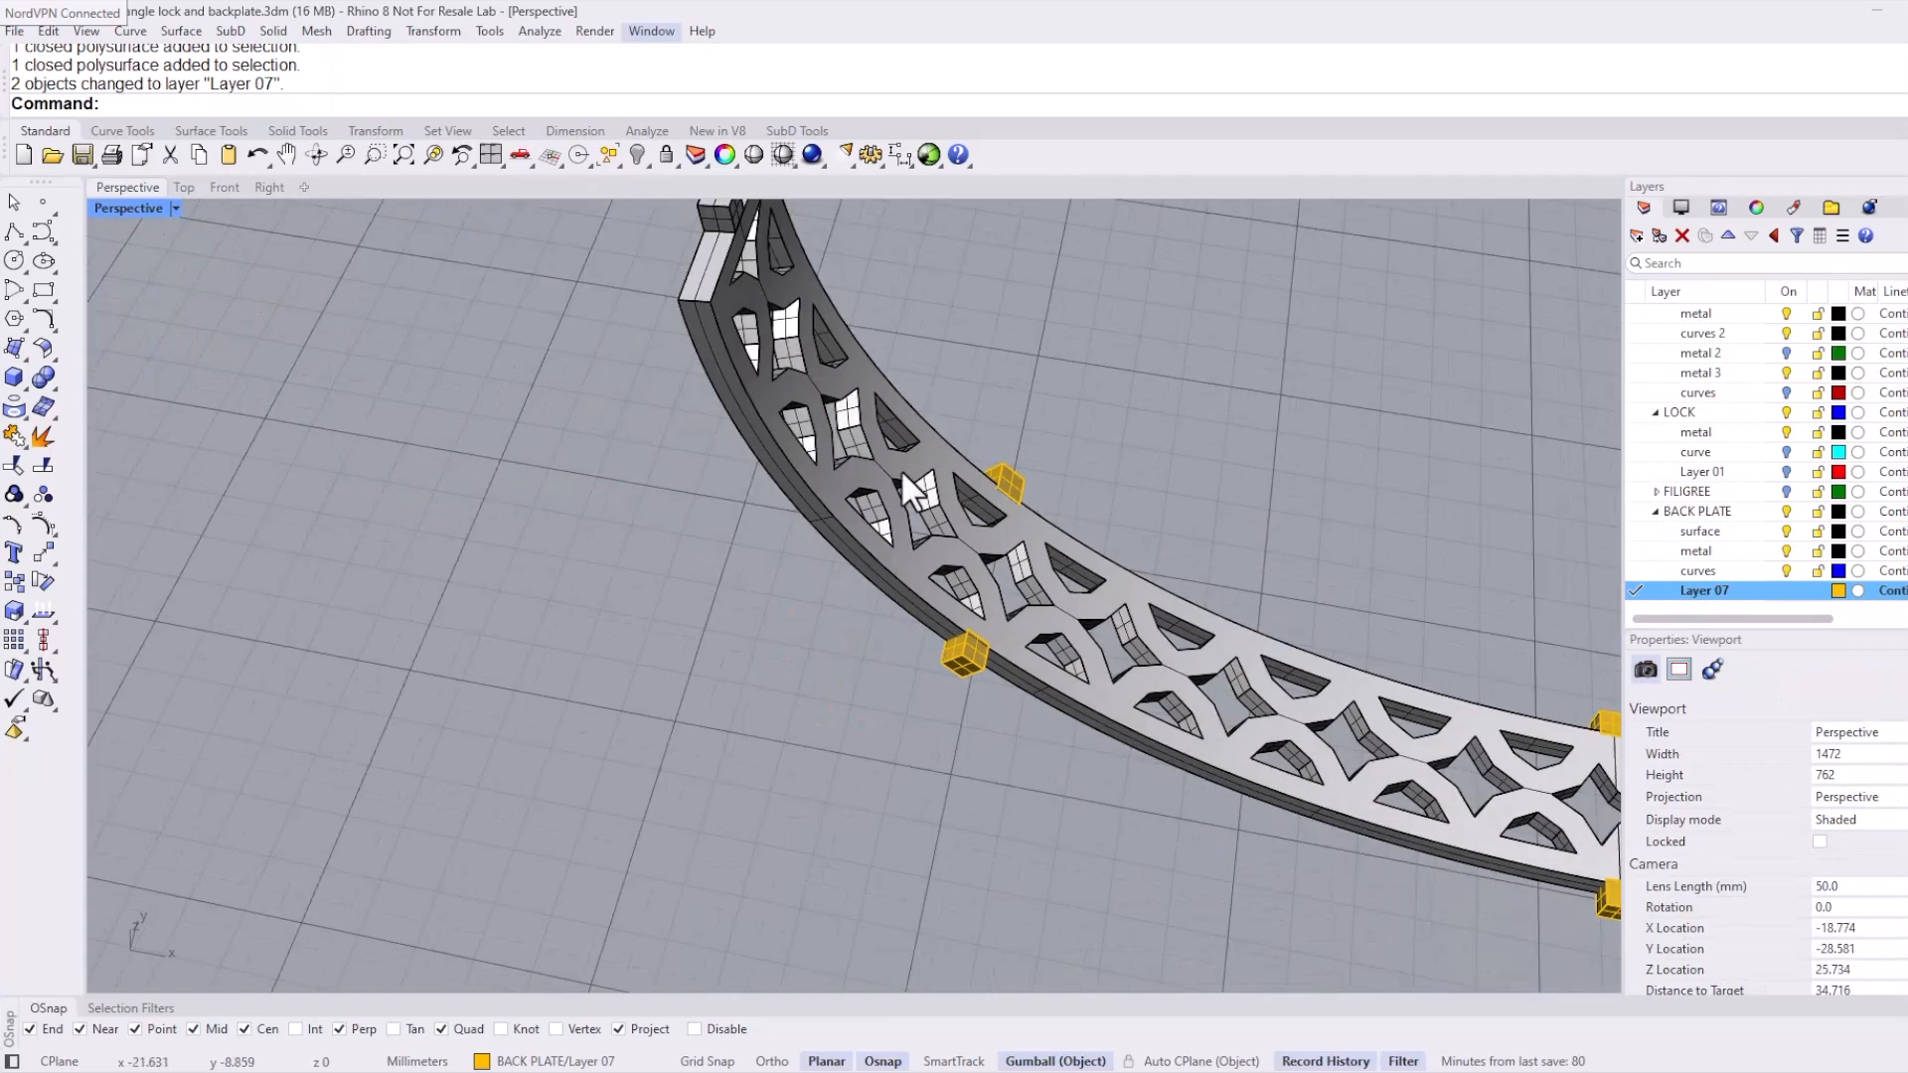
Step: Delete the duplicate of the overlapping connector cubes on the plate's left end face
shift+right_drag(793, 442, 789, 564)
scroll(724, 336, up, 4)
click(724, 332)
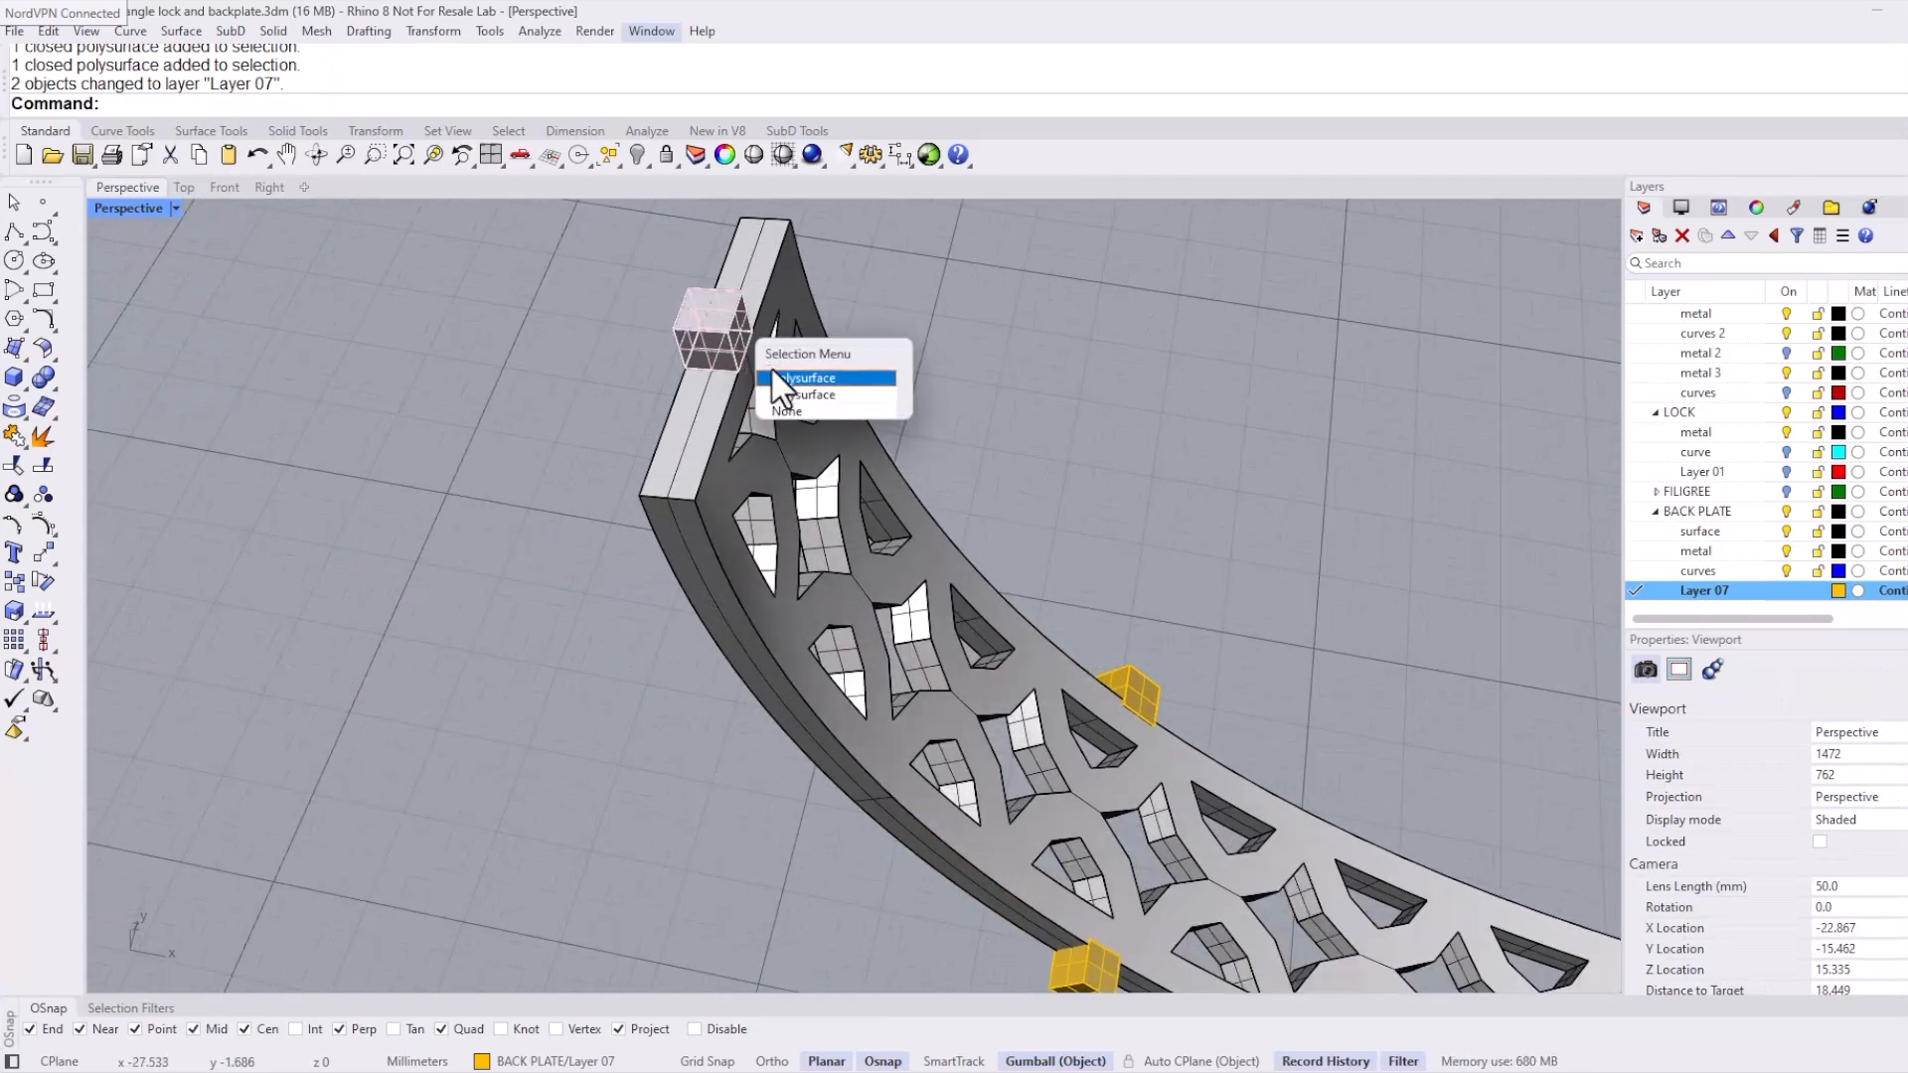
click(799, 379)
key(Delete)
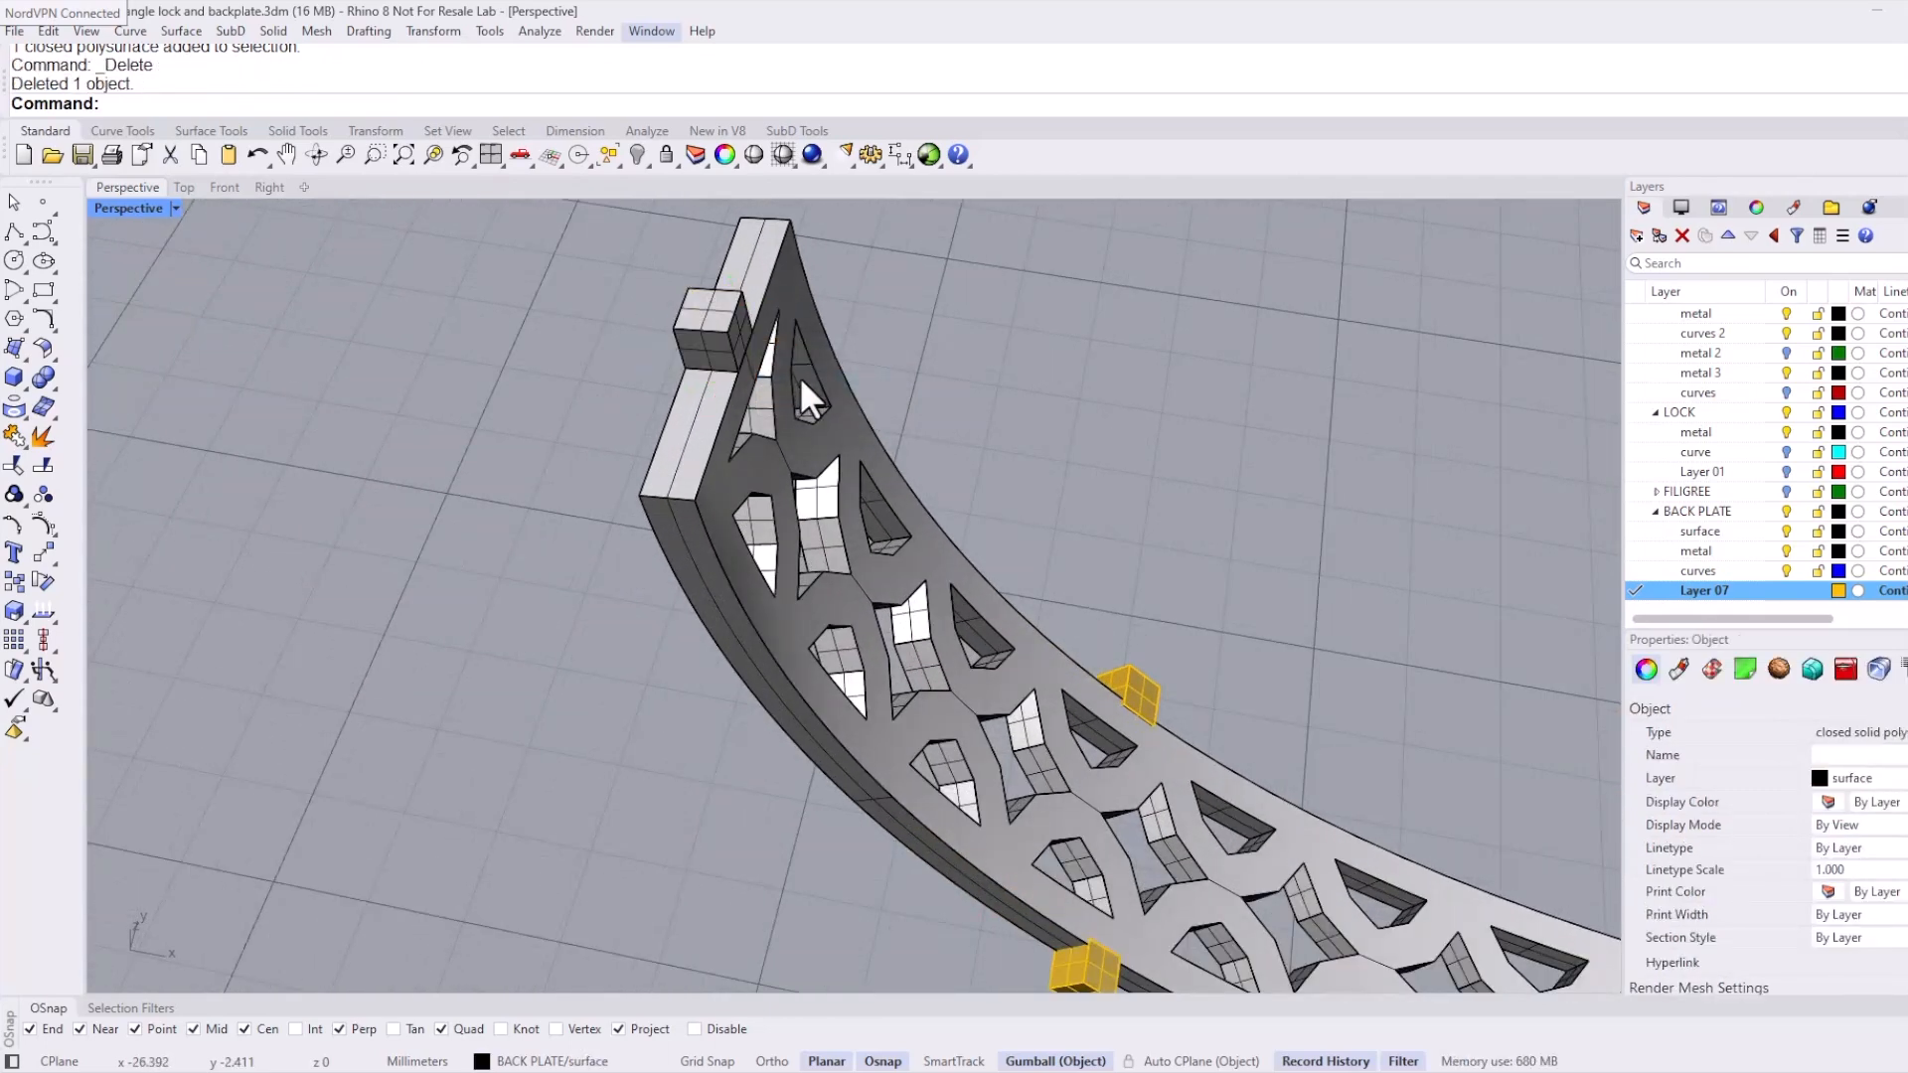
Step: Make an enlarged copy of the remaining cube on the plate's left end face with a scale factor of 1.1
click(701, 307)
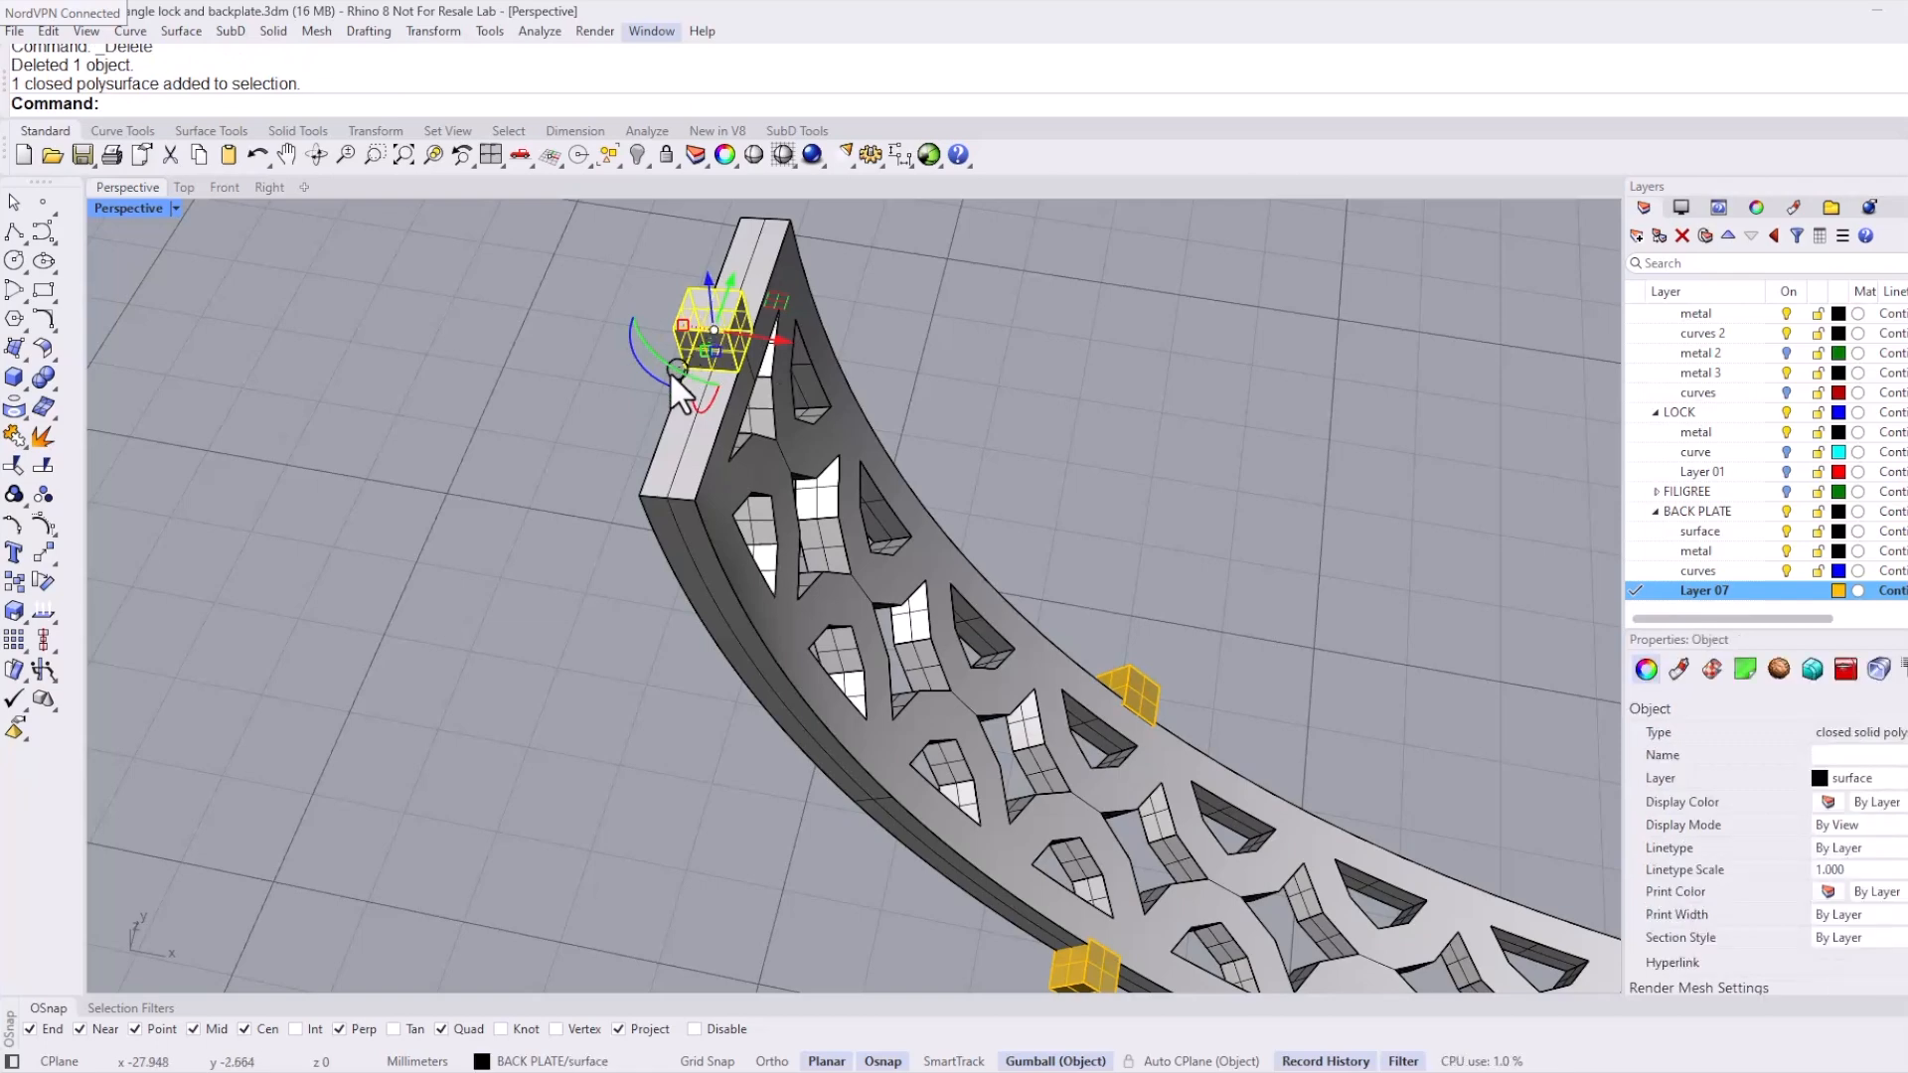
click(676, 320)
key(Return)
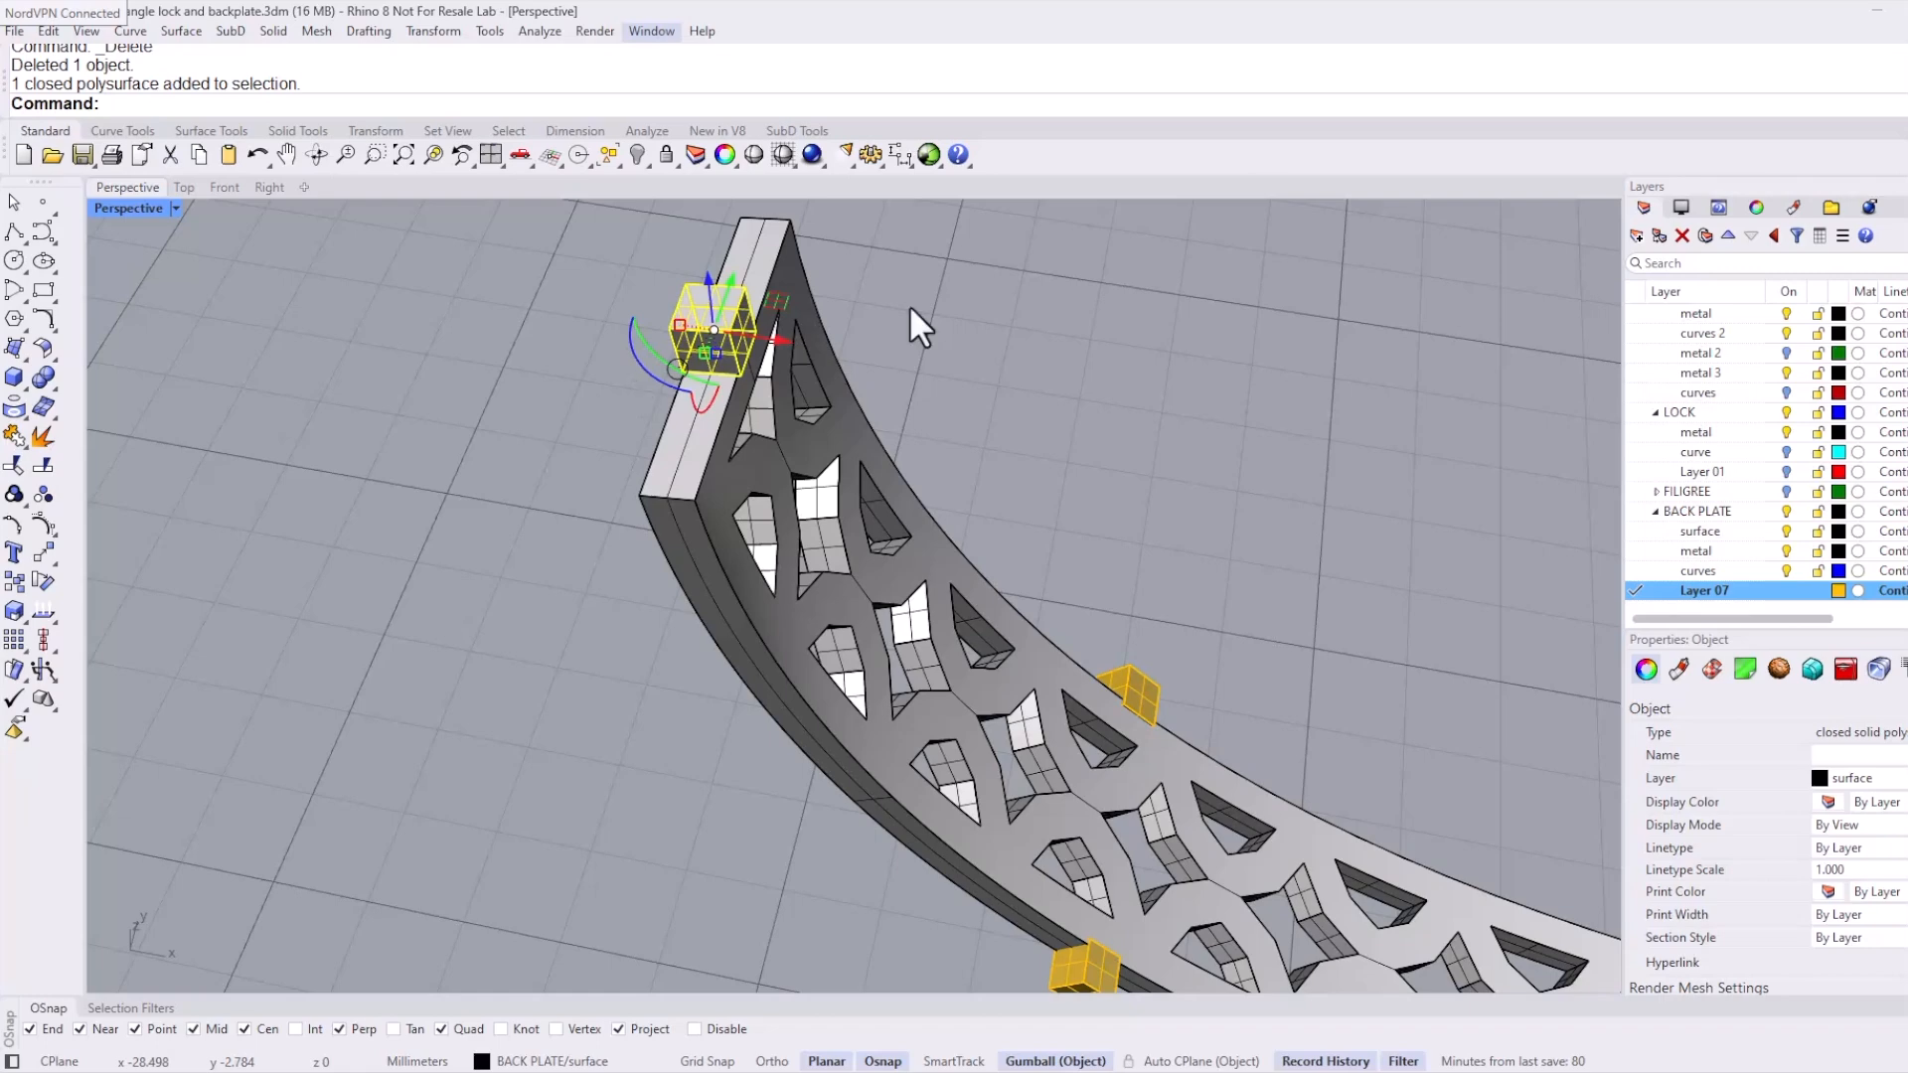
click(909, 306)
Step: Move the enlarged cube on the plate's left end face to Layer 07
click(729, 317)
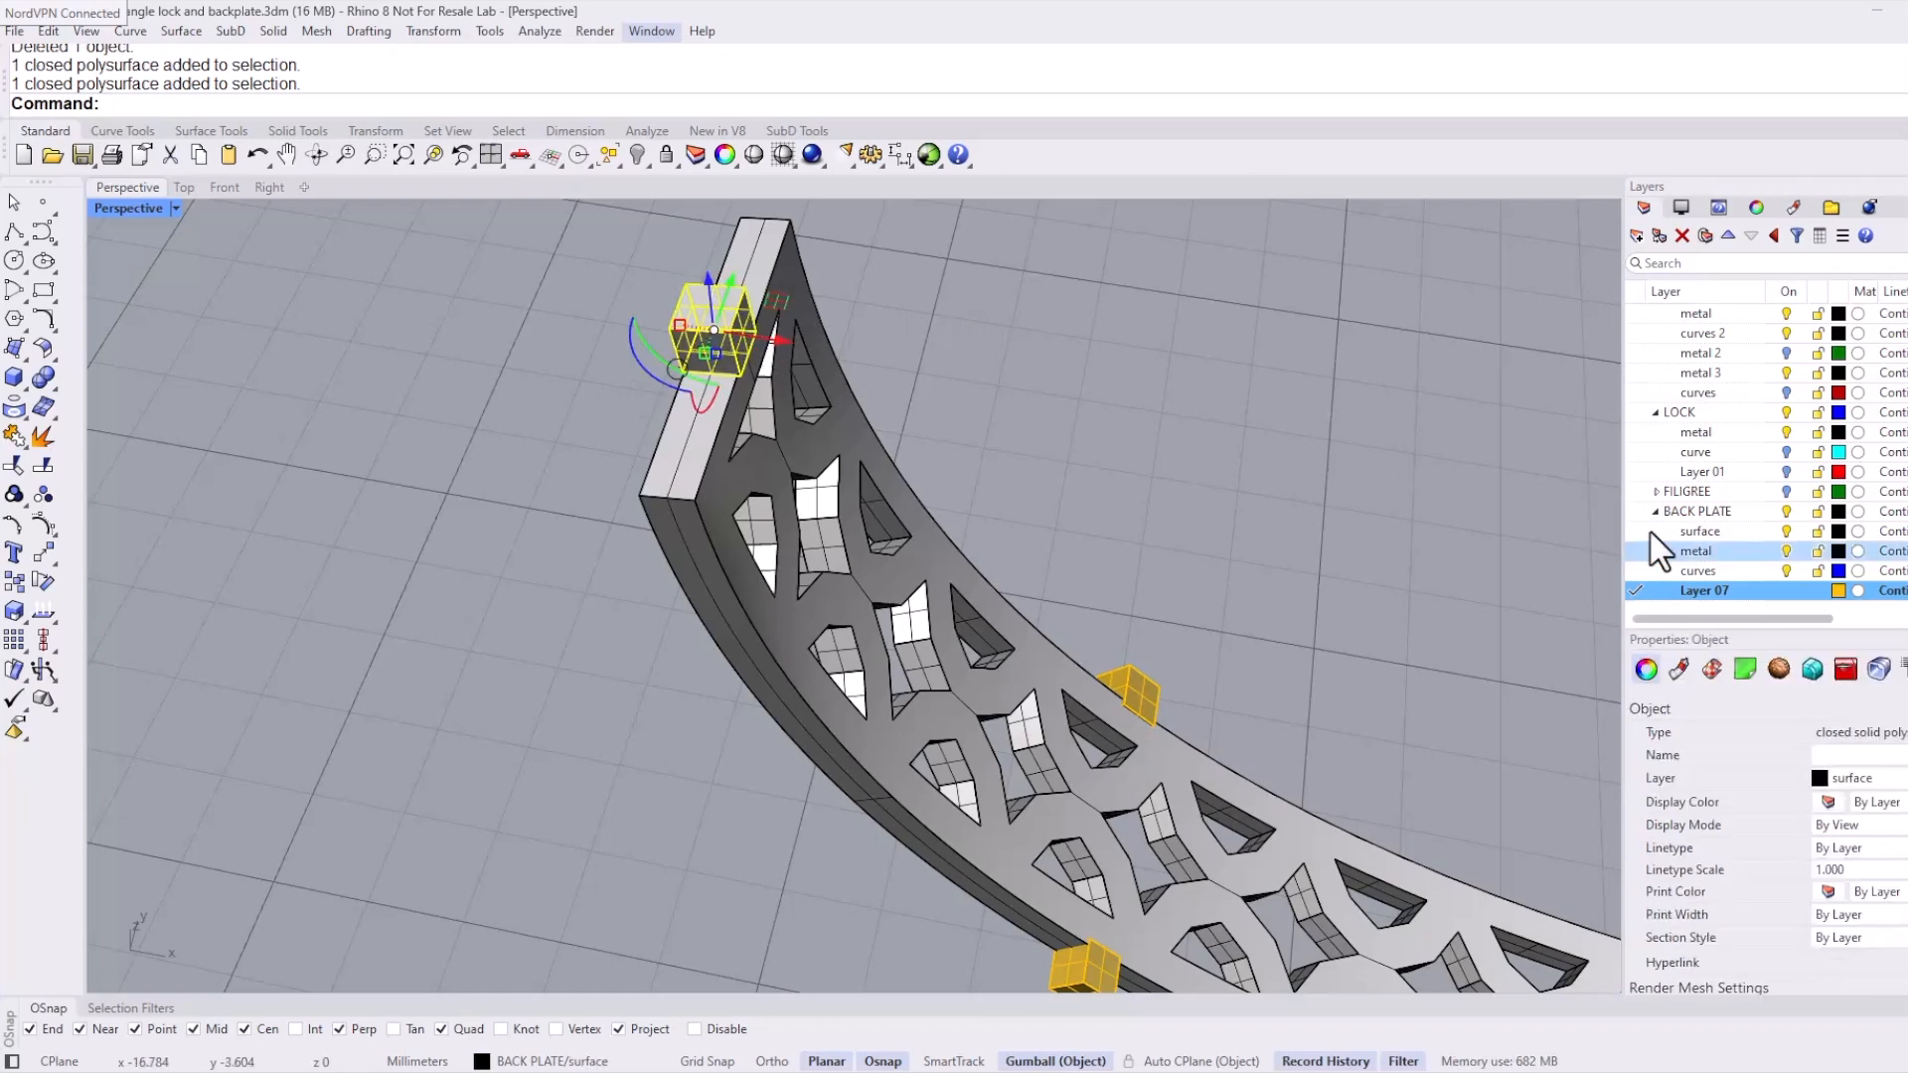
right_click(1686, 586)
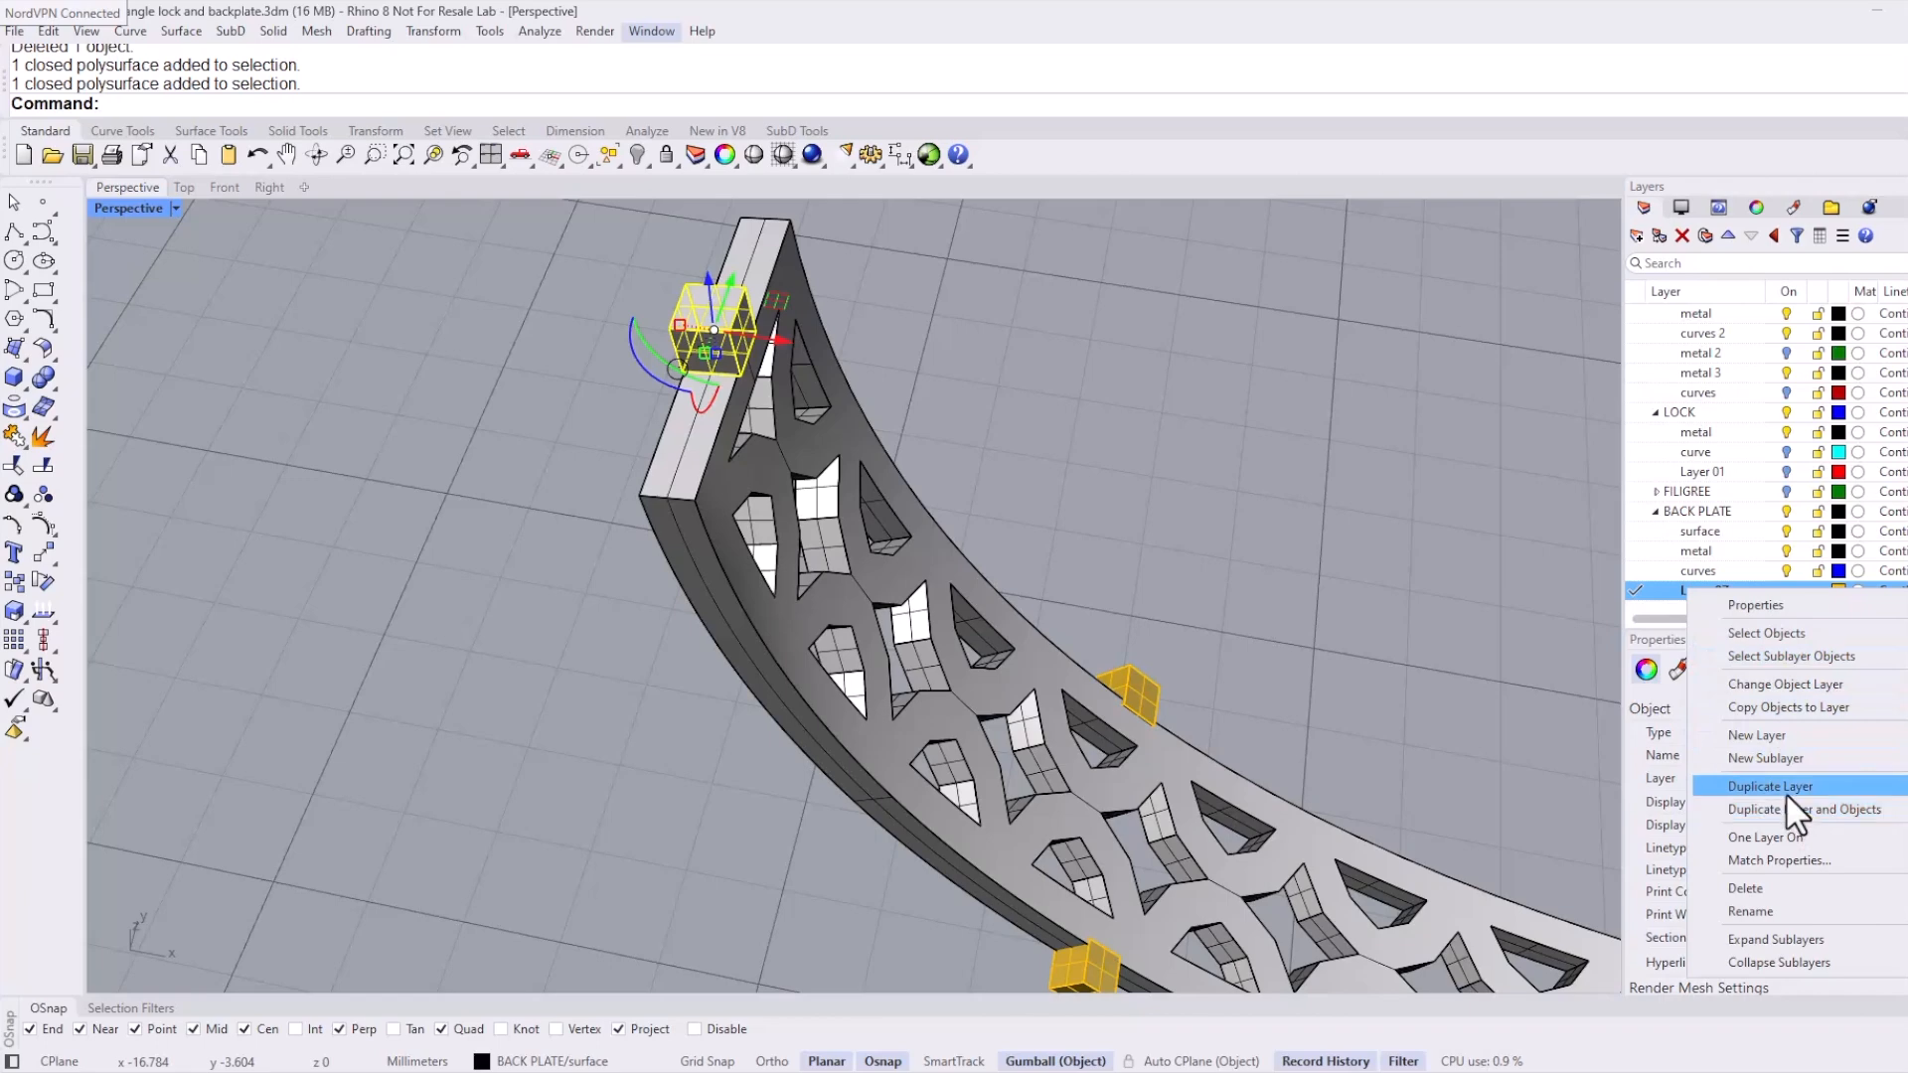
click(1773, 684)
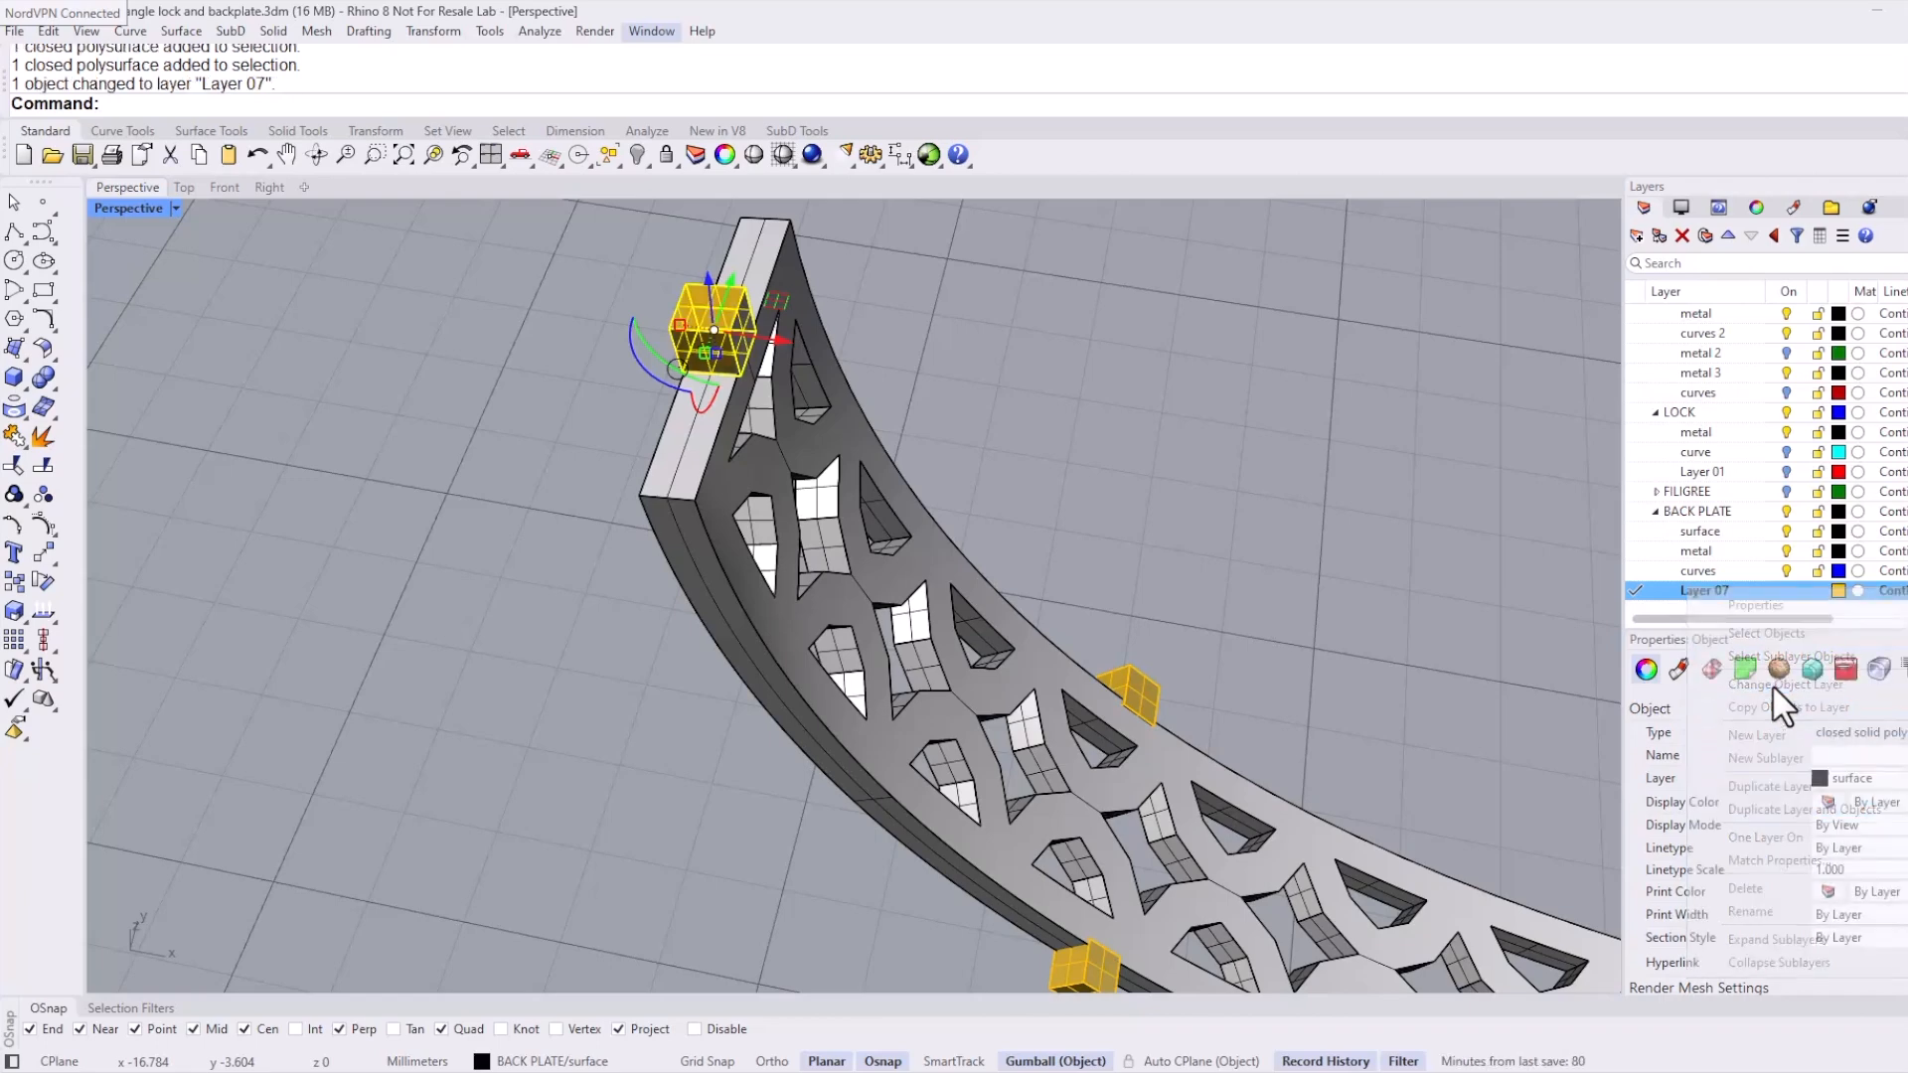
click(1350, 573)
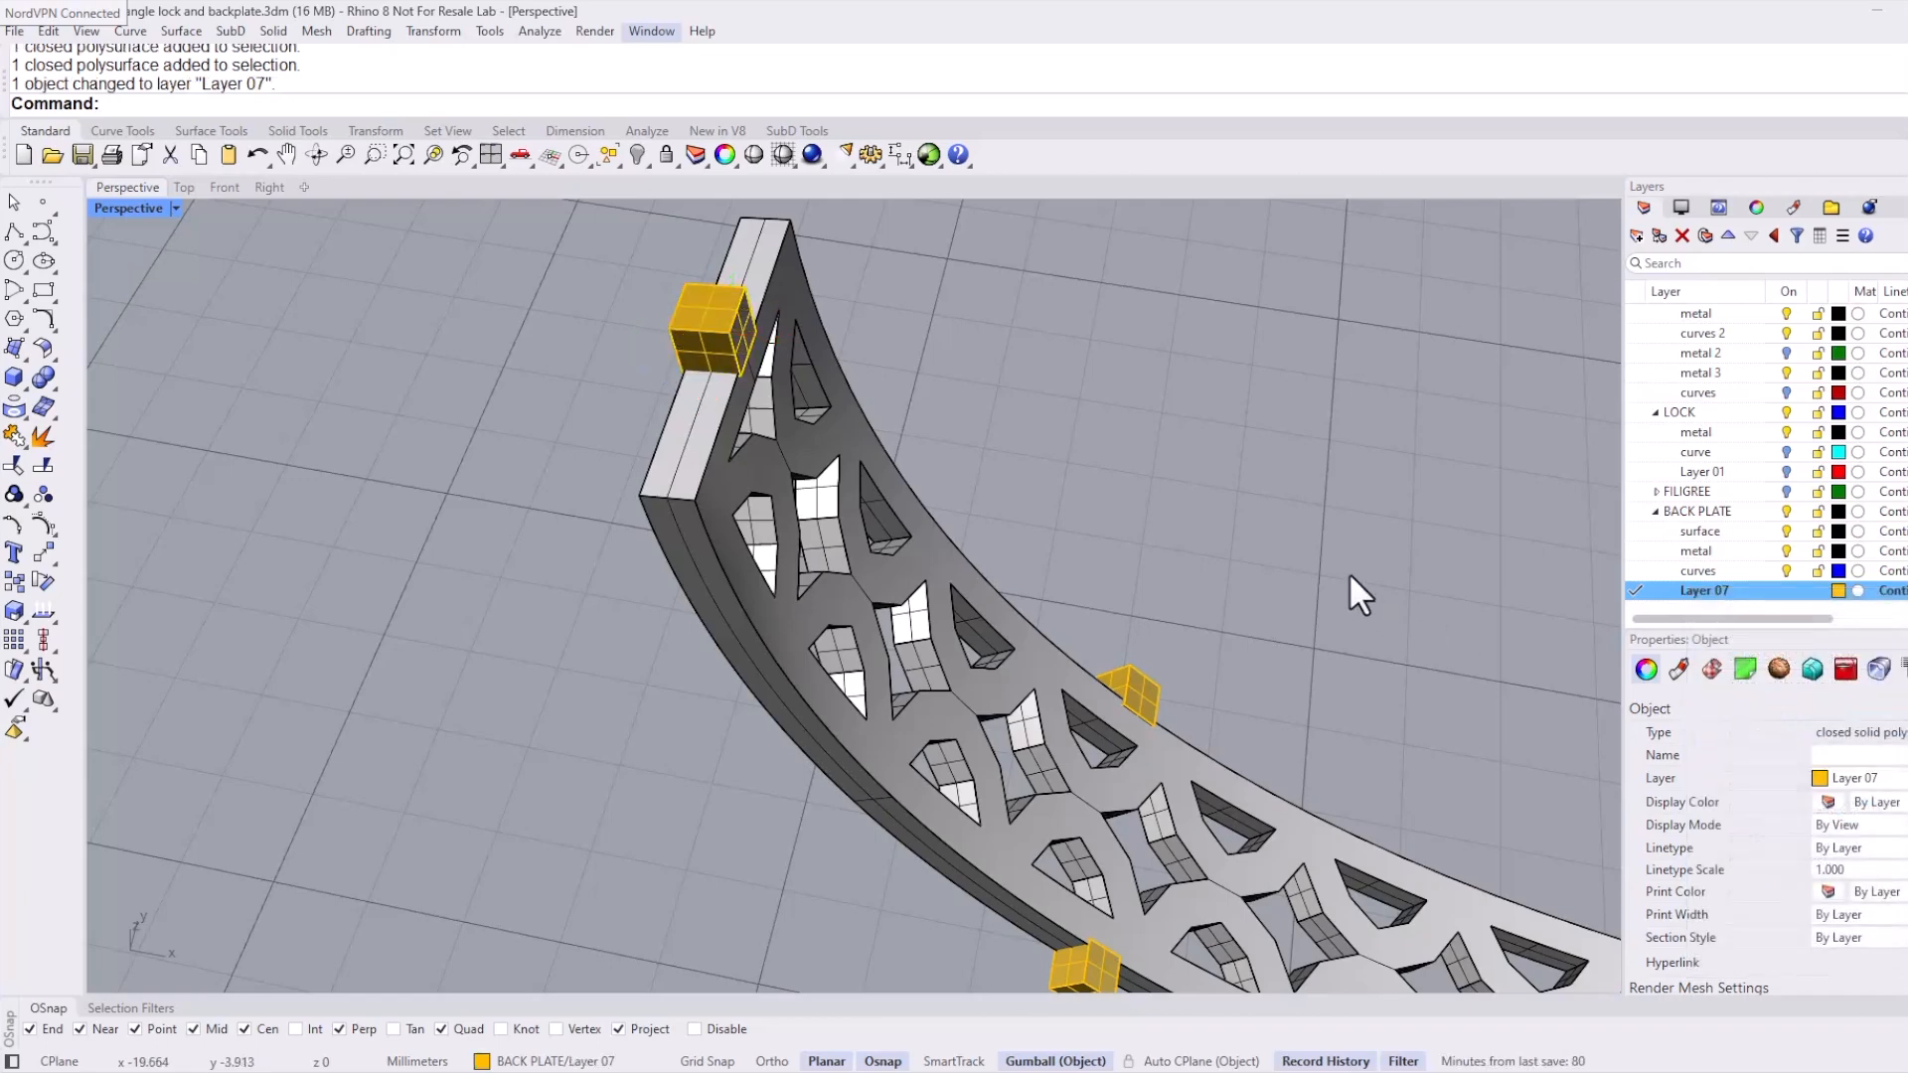
Step: Make the metal layer under BACK PLATE current and hide Layer 07
click(1638, 553)
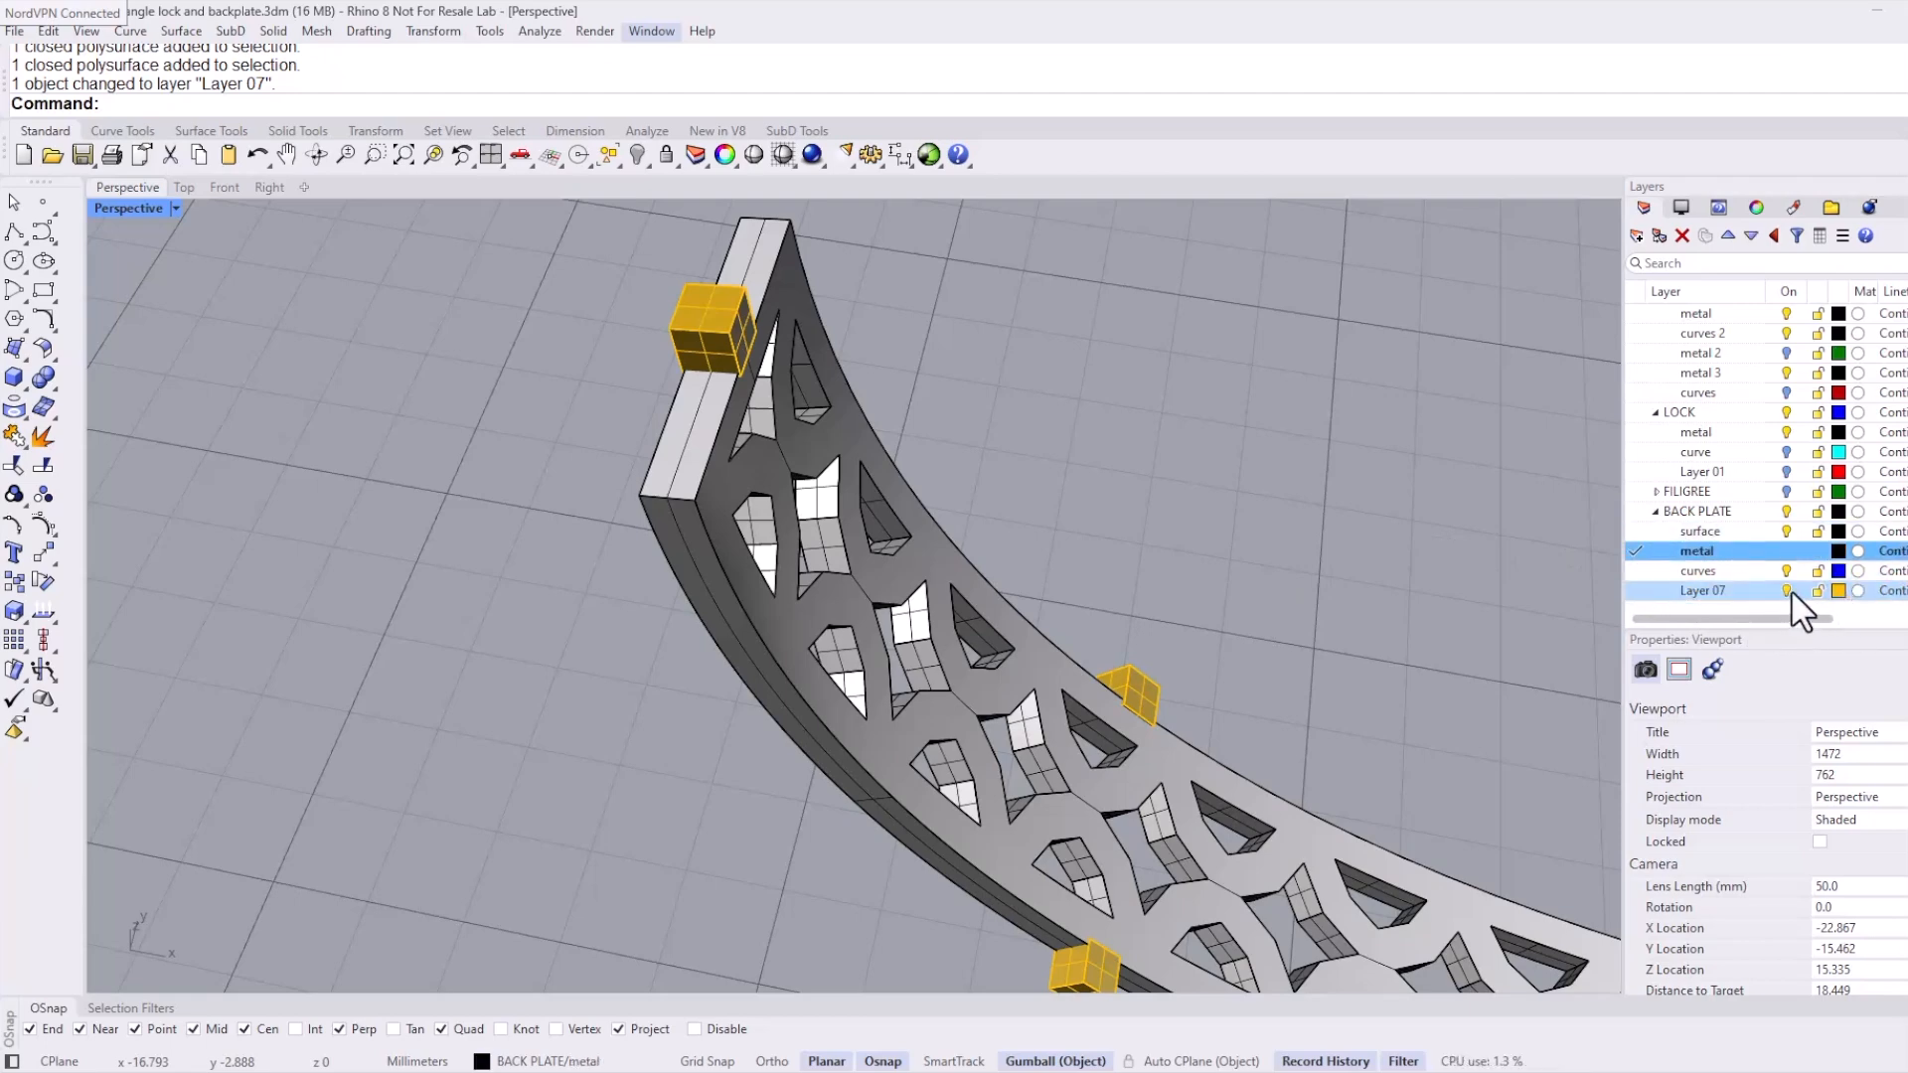
click(1789, 590)
scroll(1077, 526, down, 4)
scroll(1078, 525, down, 6)
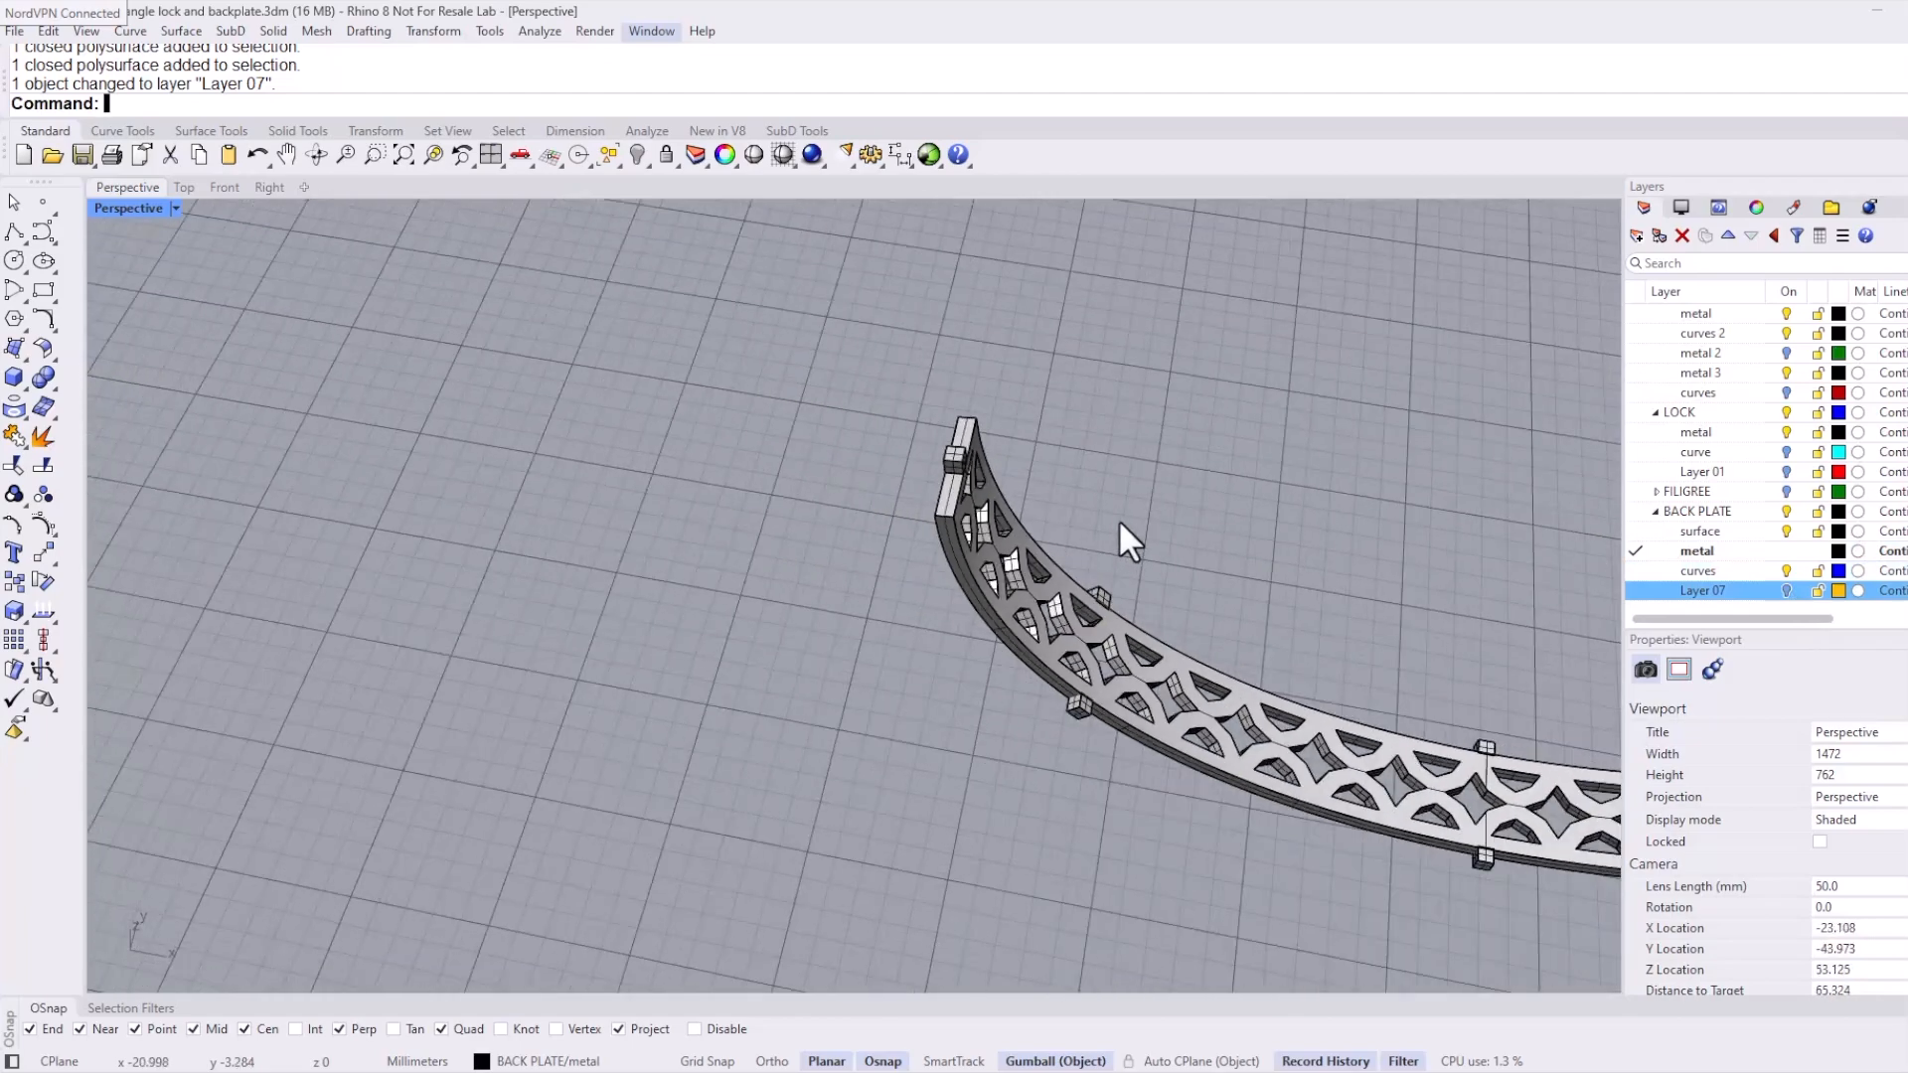
Step: Boolean-union the patterned back plate with the small connector cubes along its edges and on both end faces
shift+right_drag(825, 525, 512, 501)
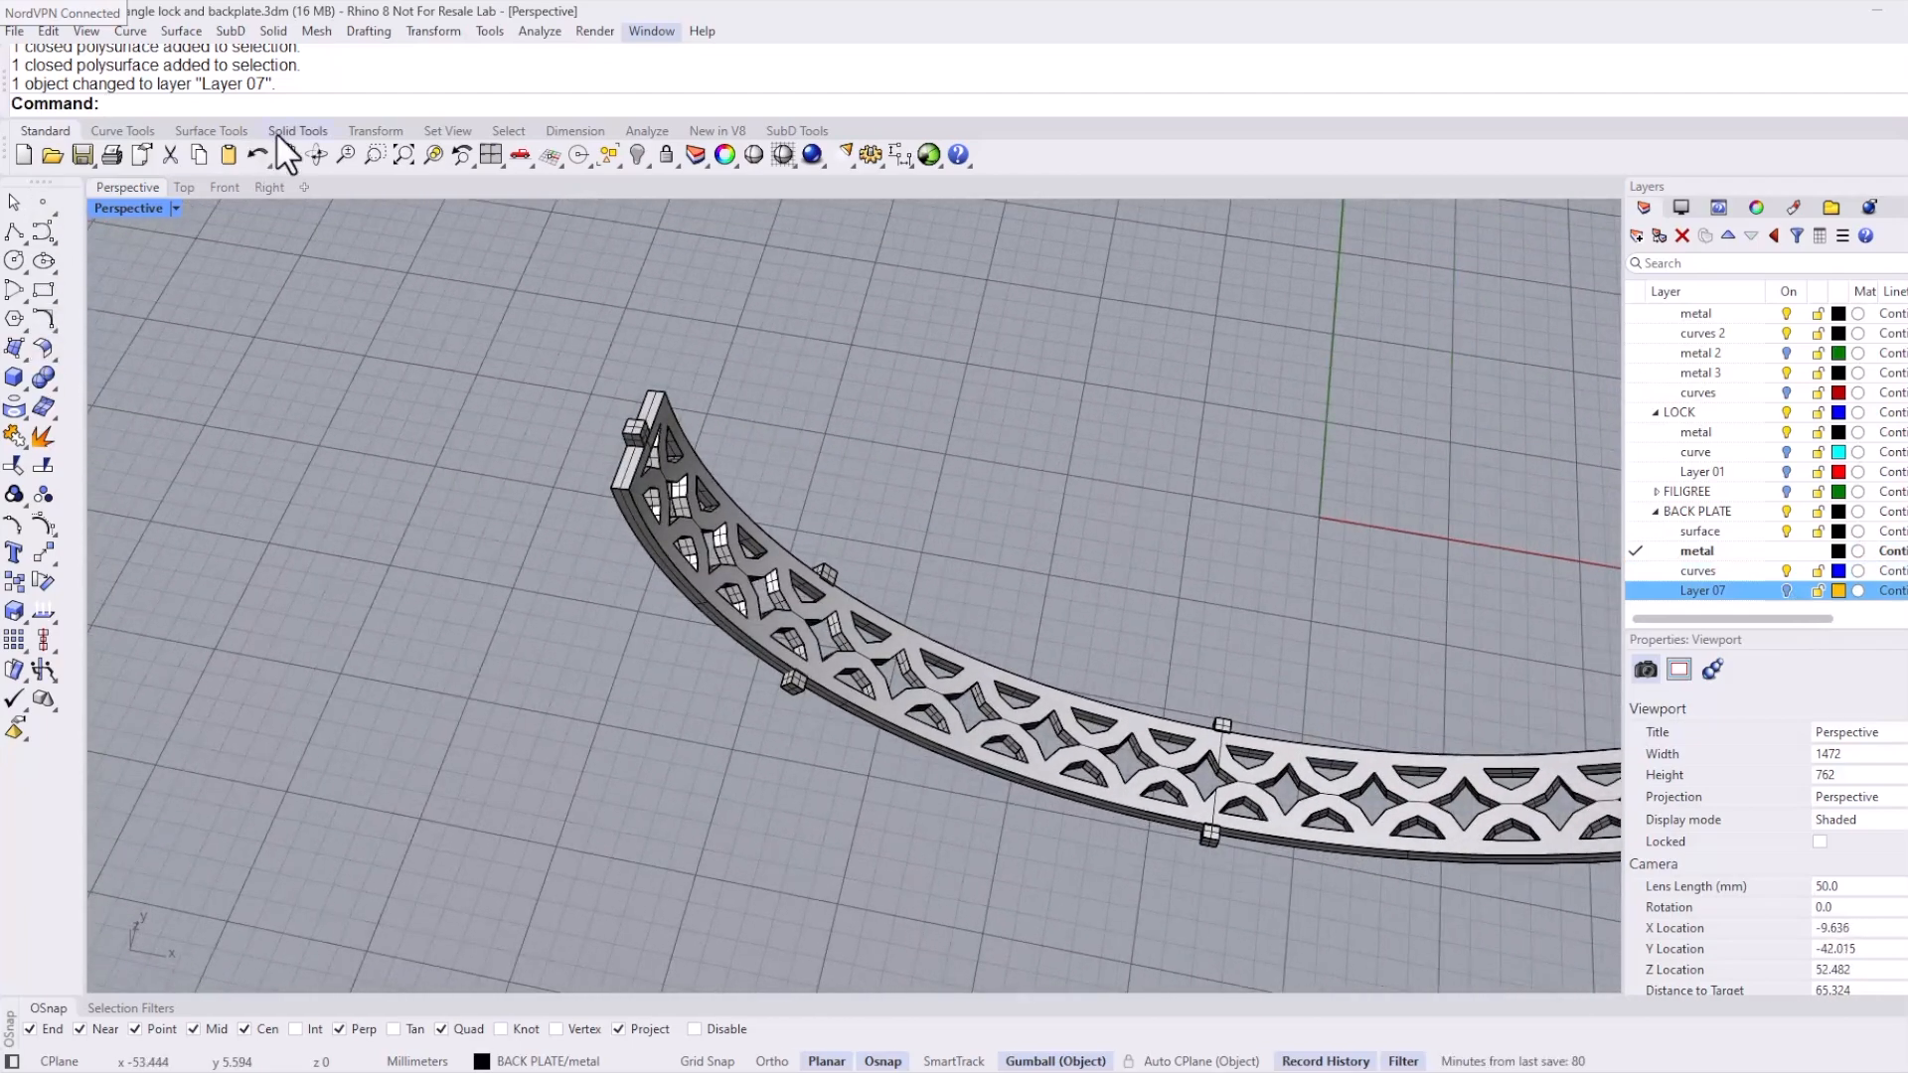
click(274, 130)
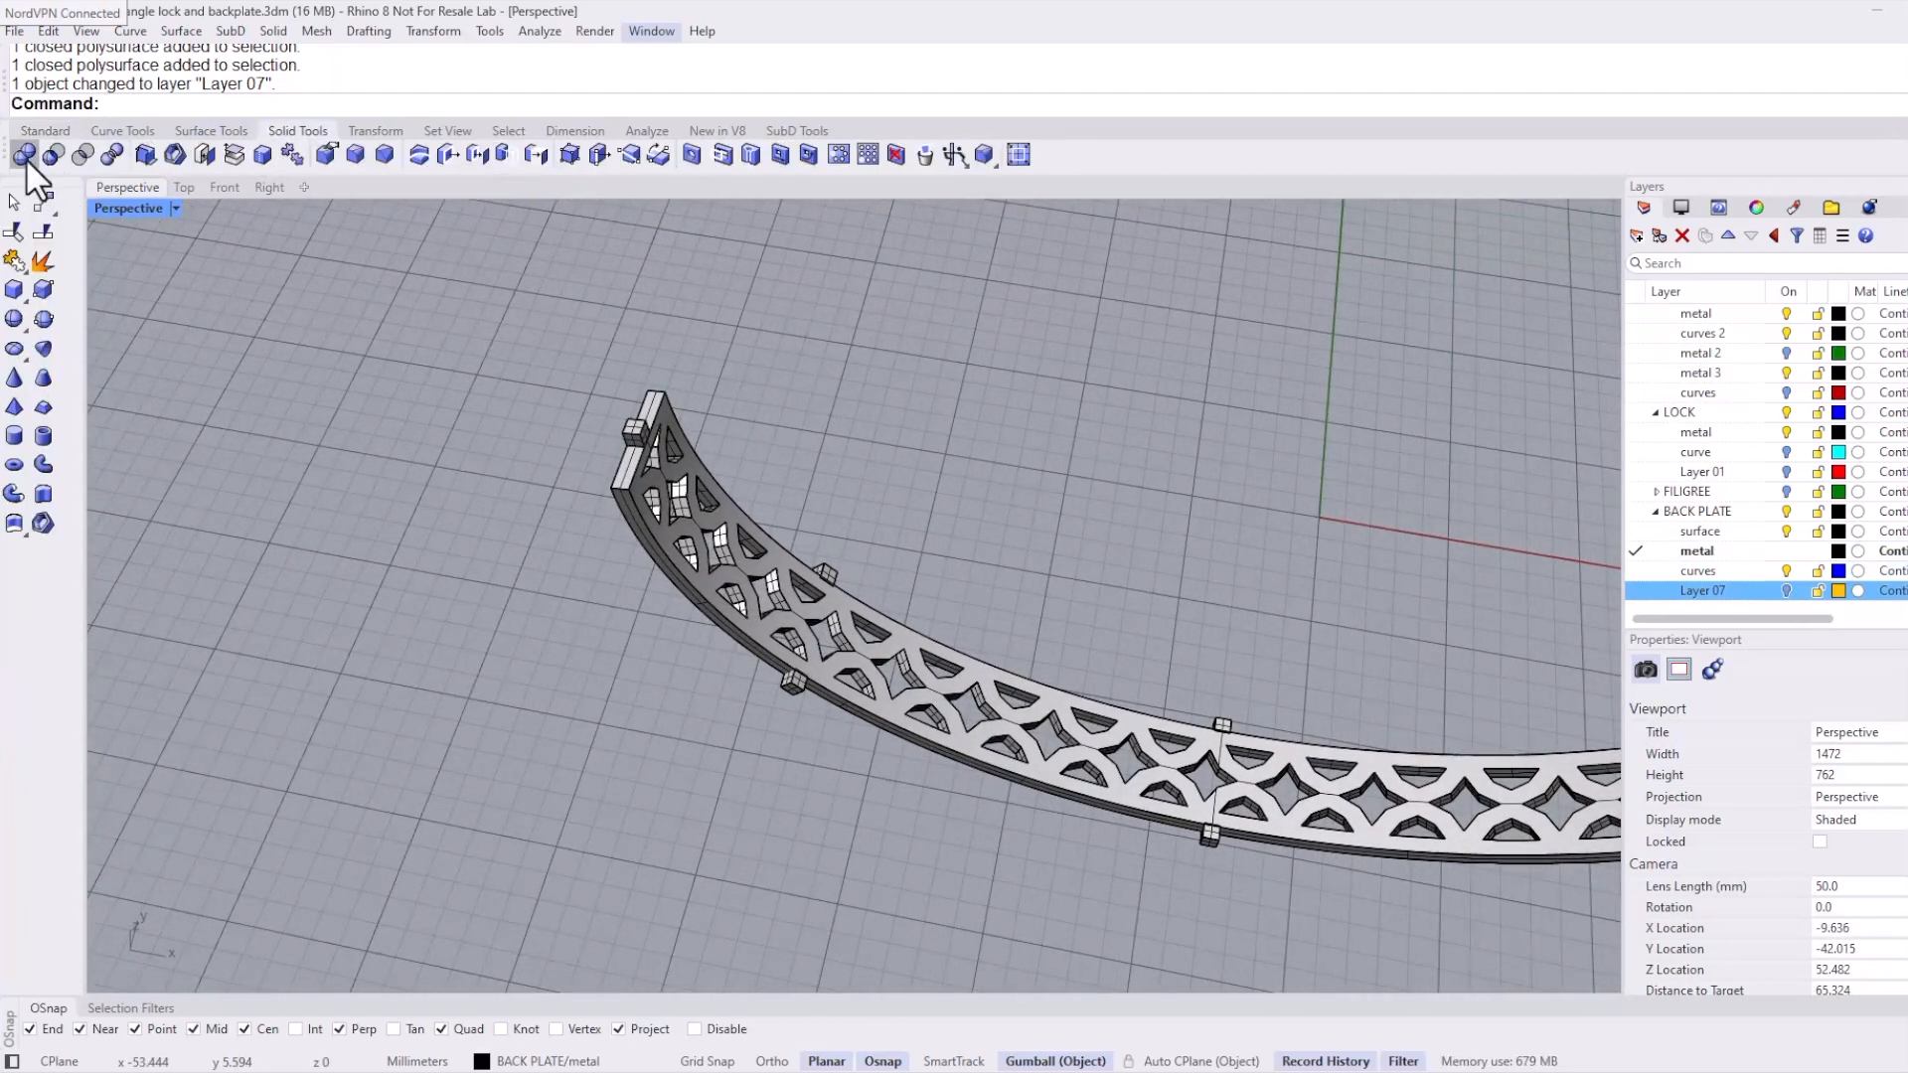
click(27, 162)
click(639, 488)
click(633, 434)
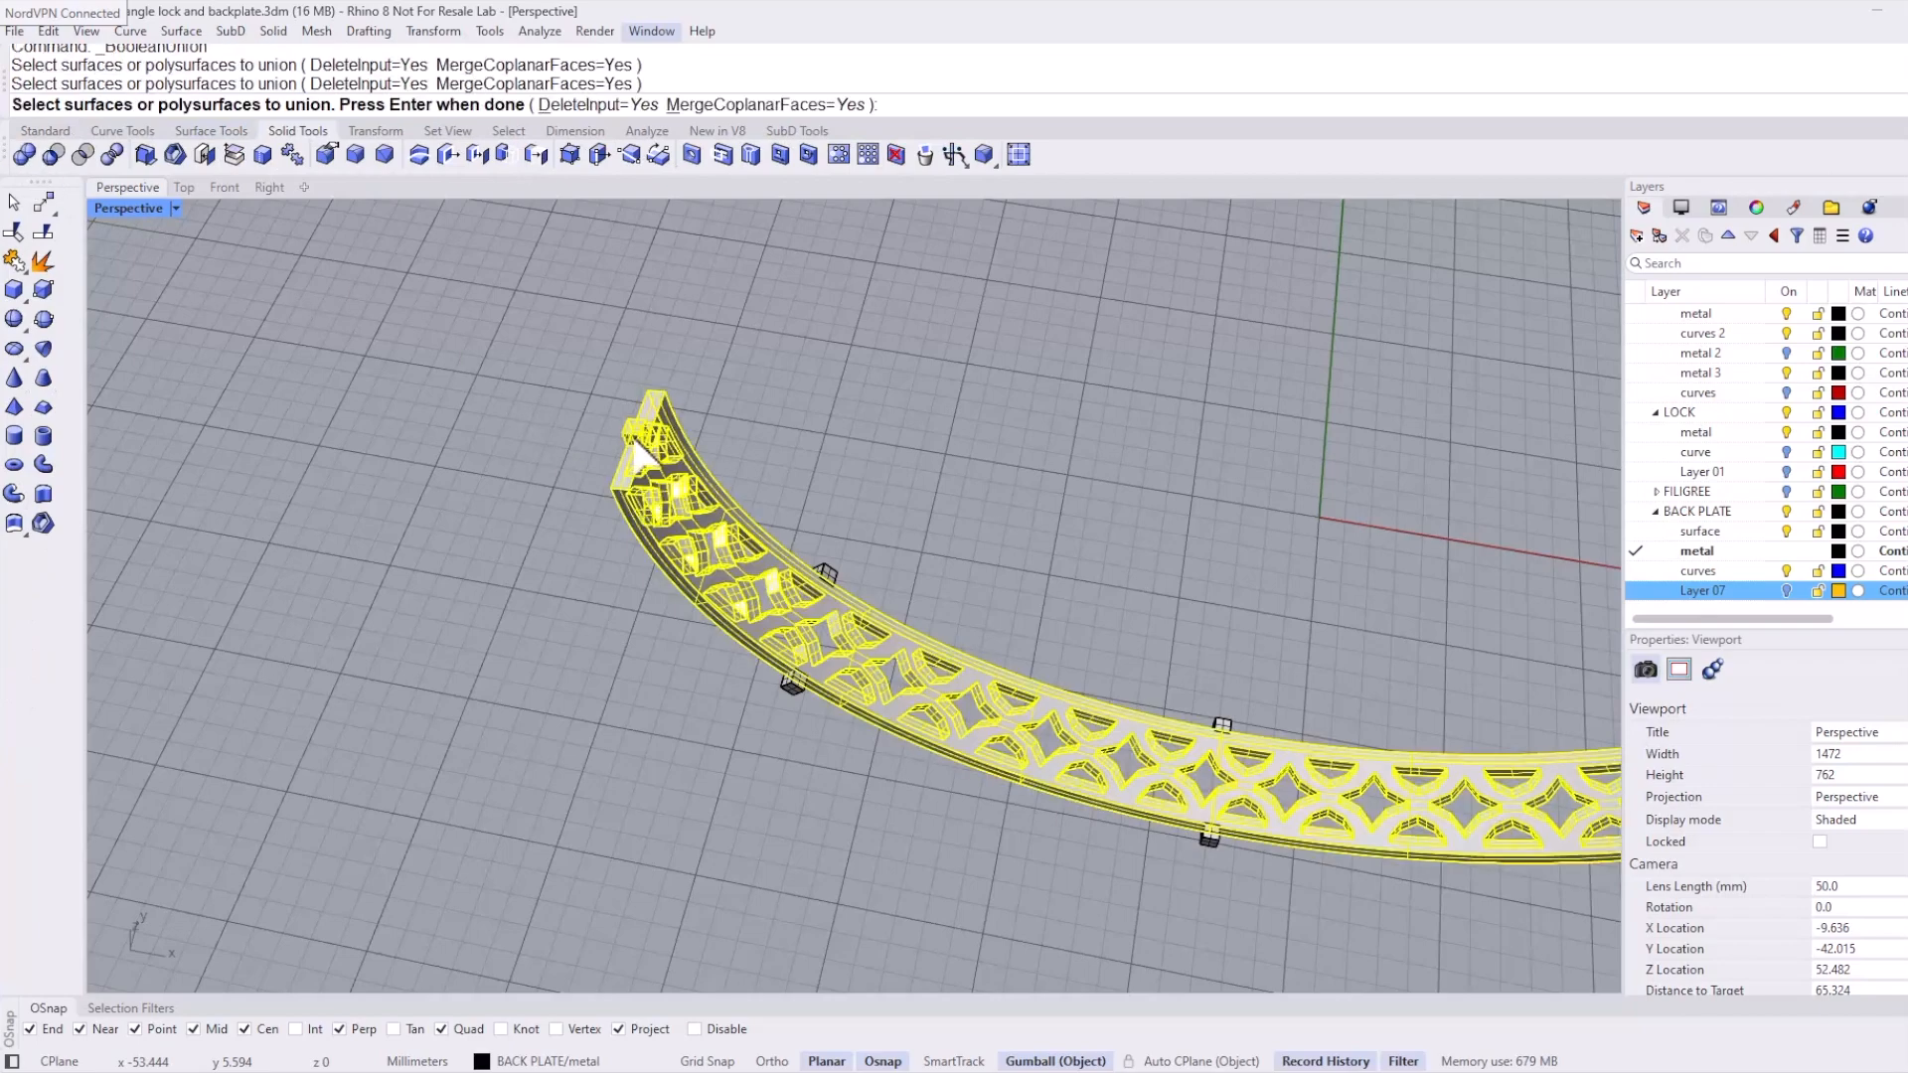
click(830, 565)
click(896, 627)
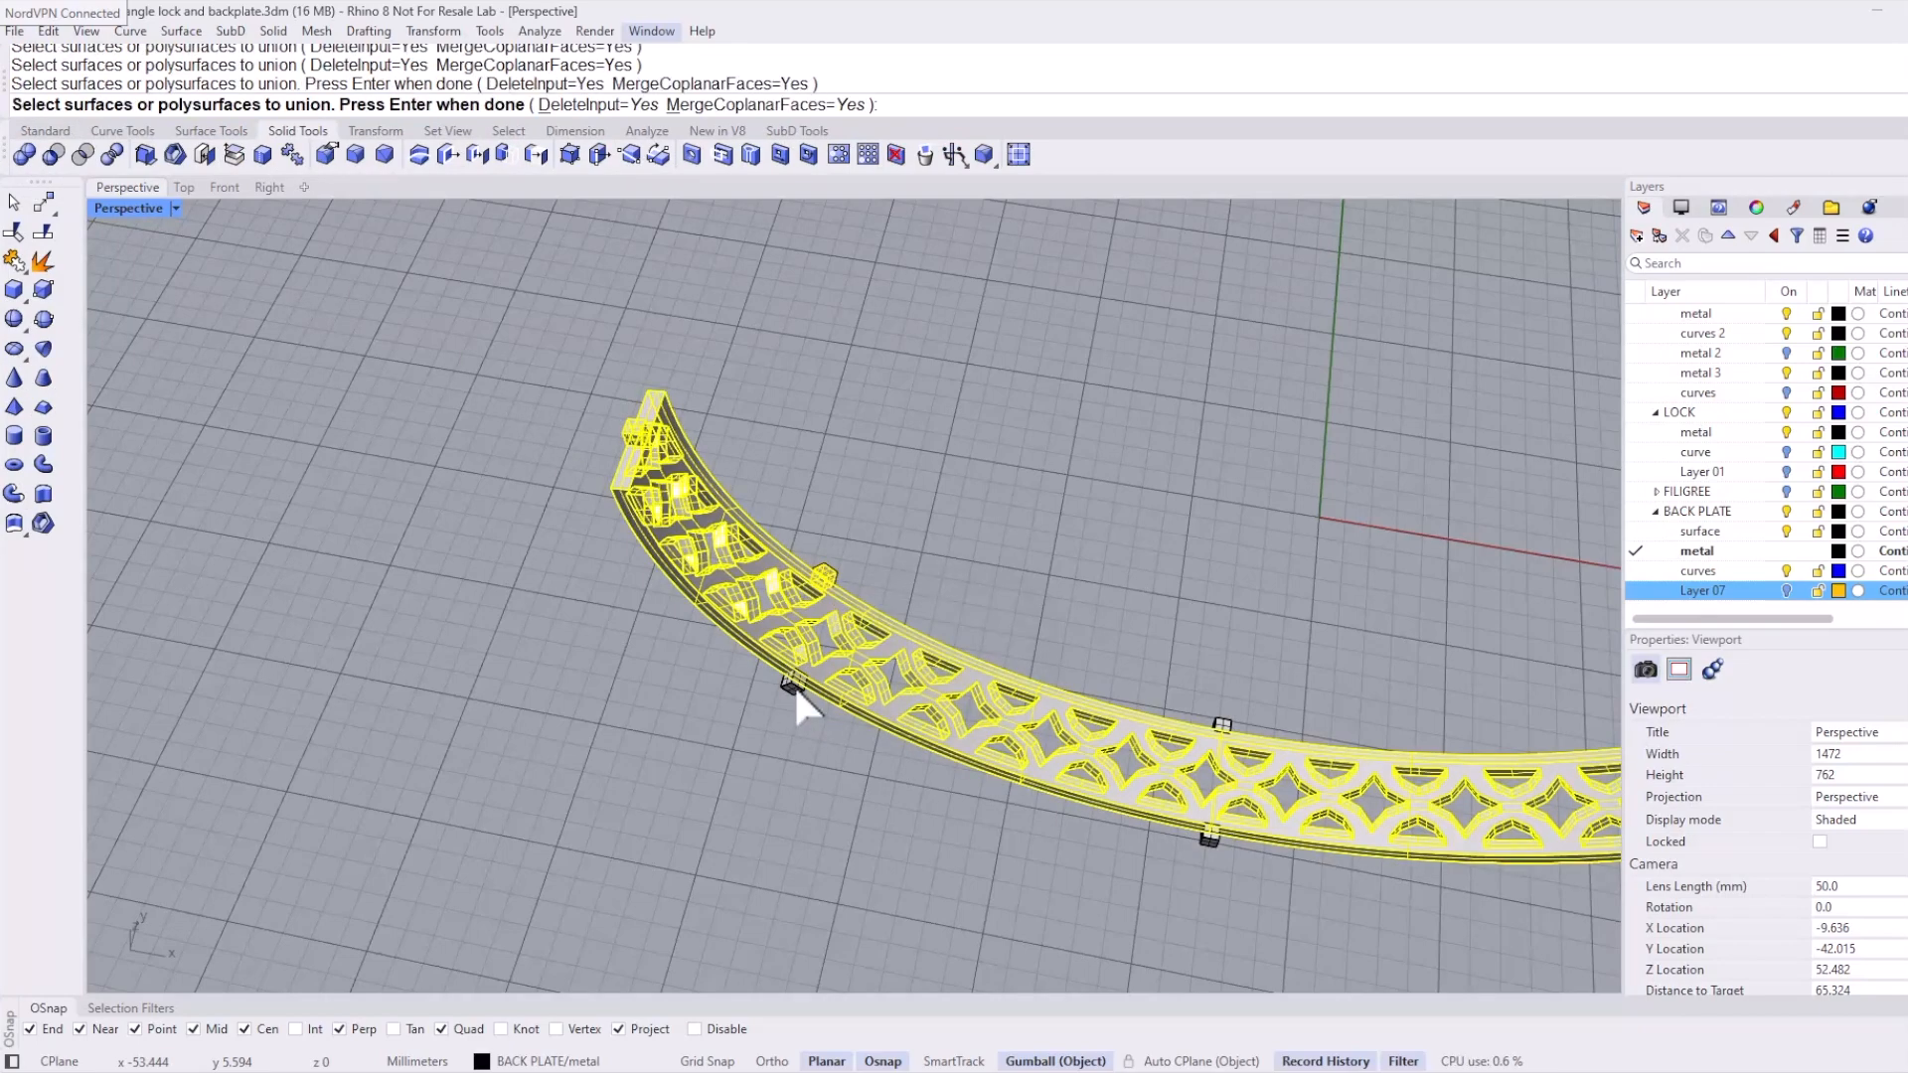
scroll(785, 681, down, 3)
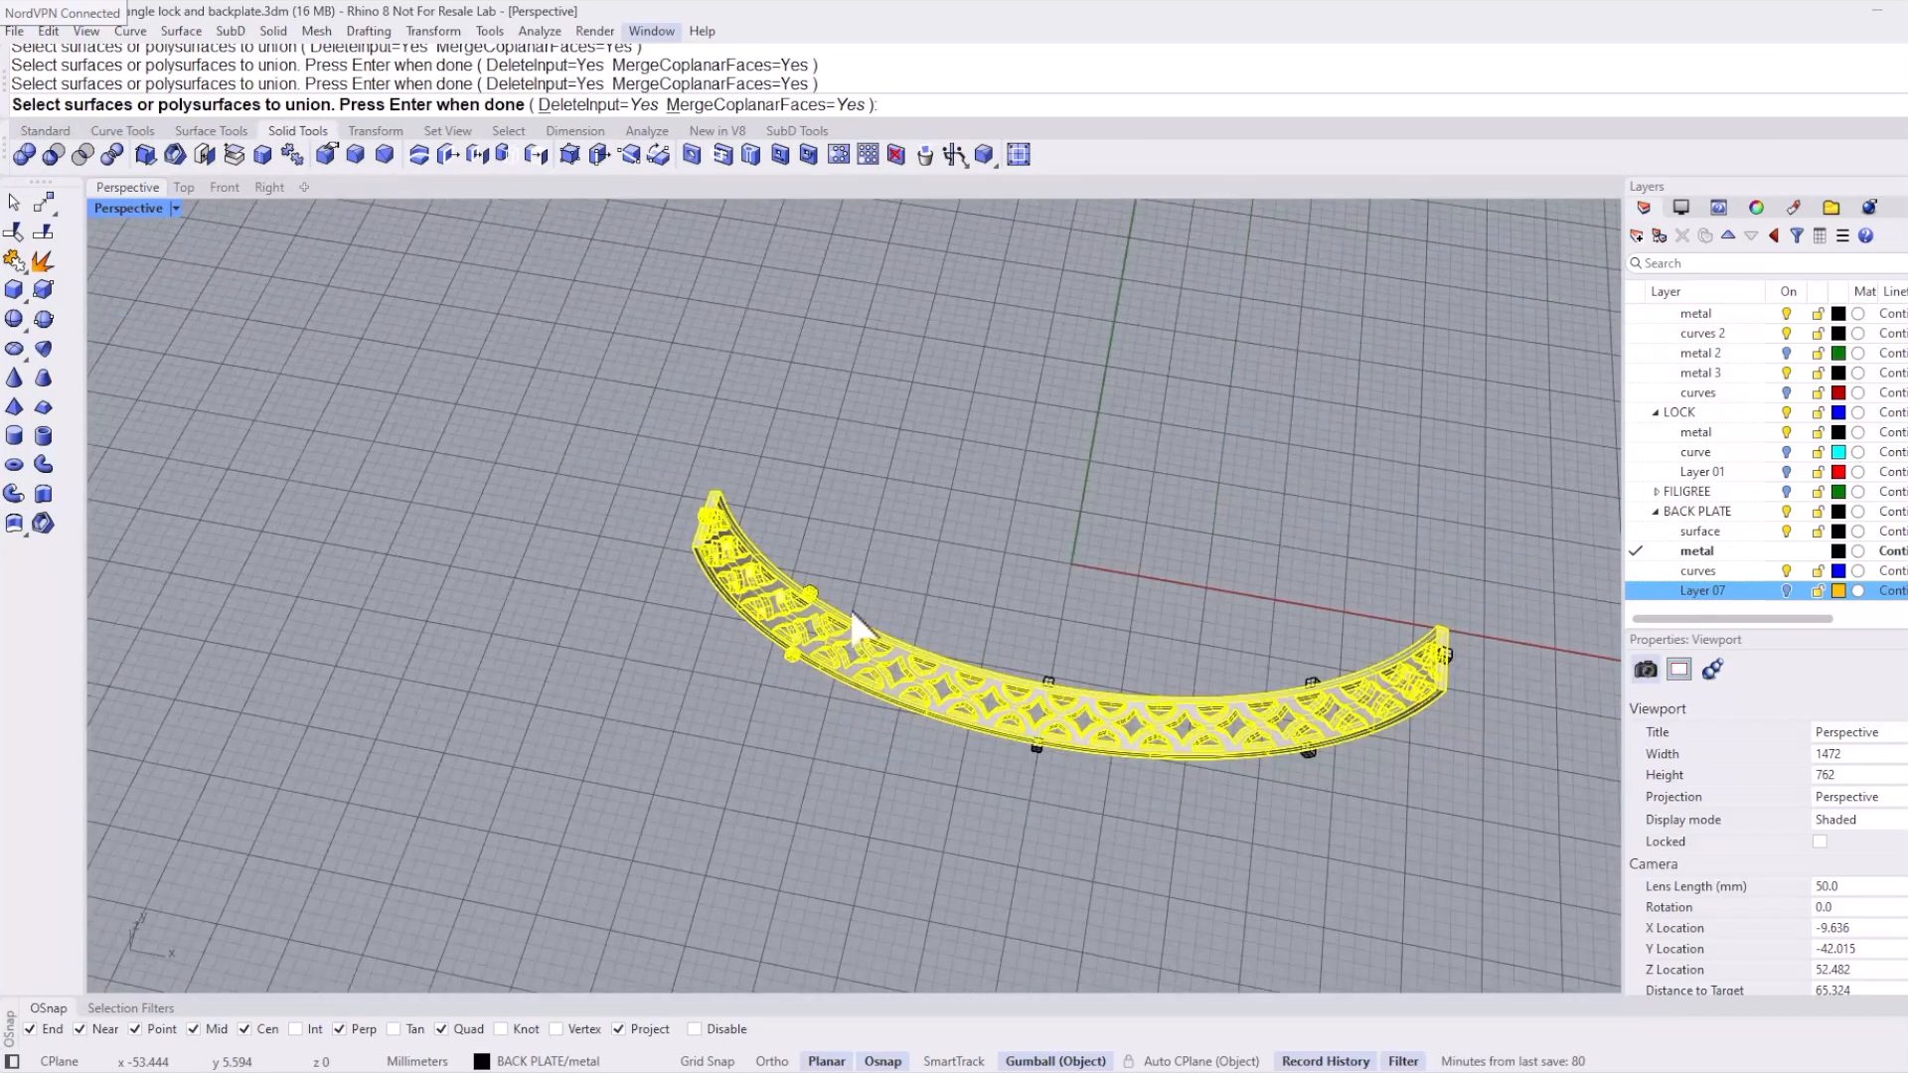
click(1052, 693)
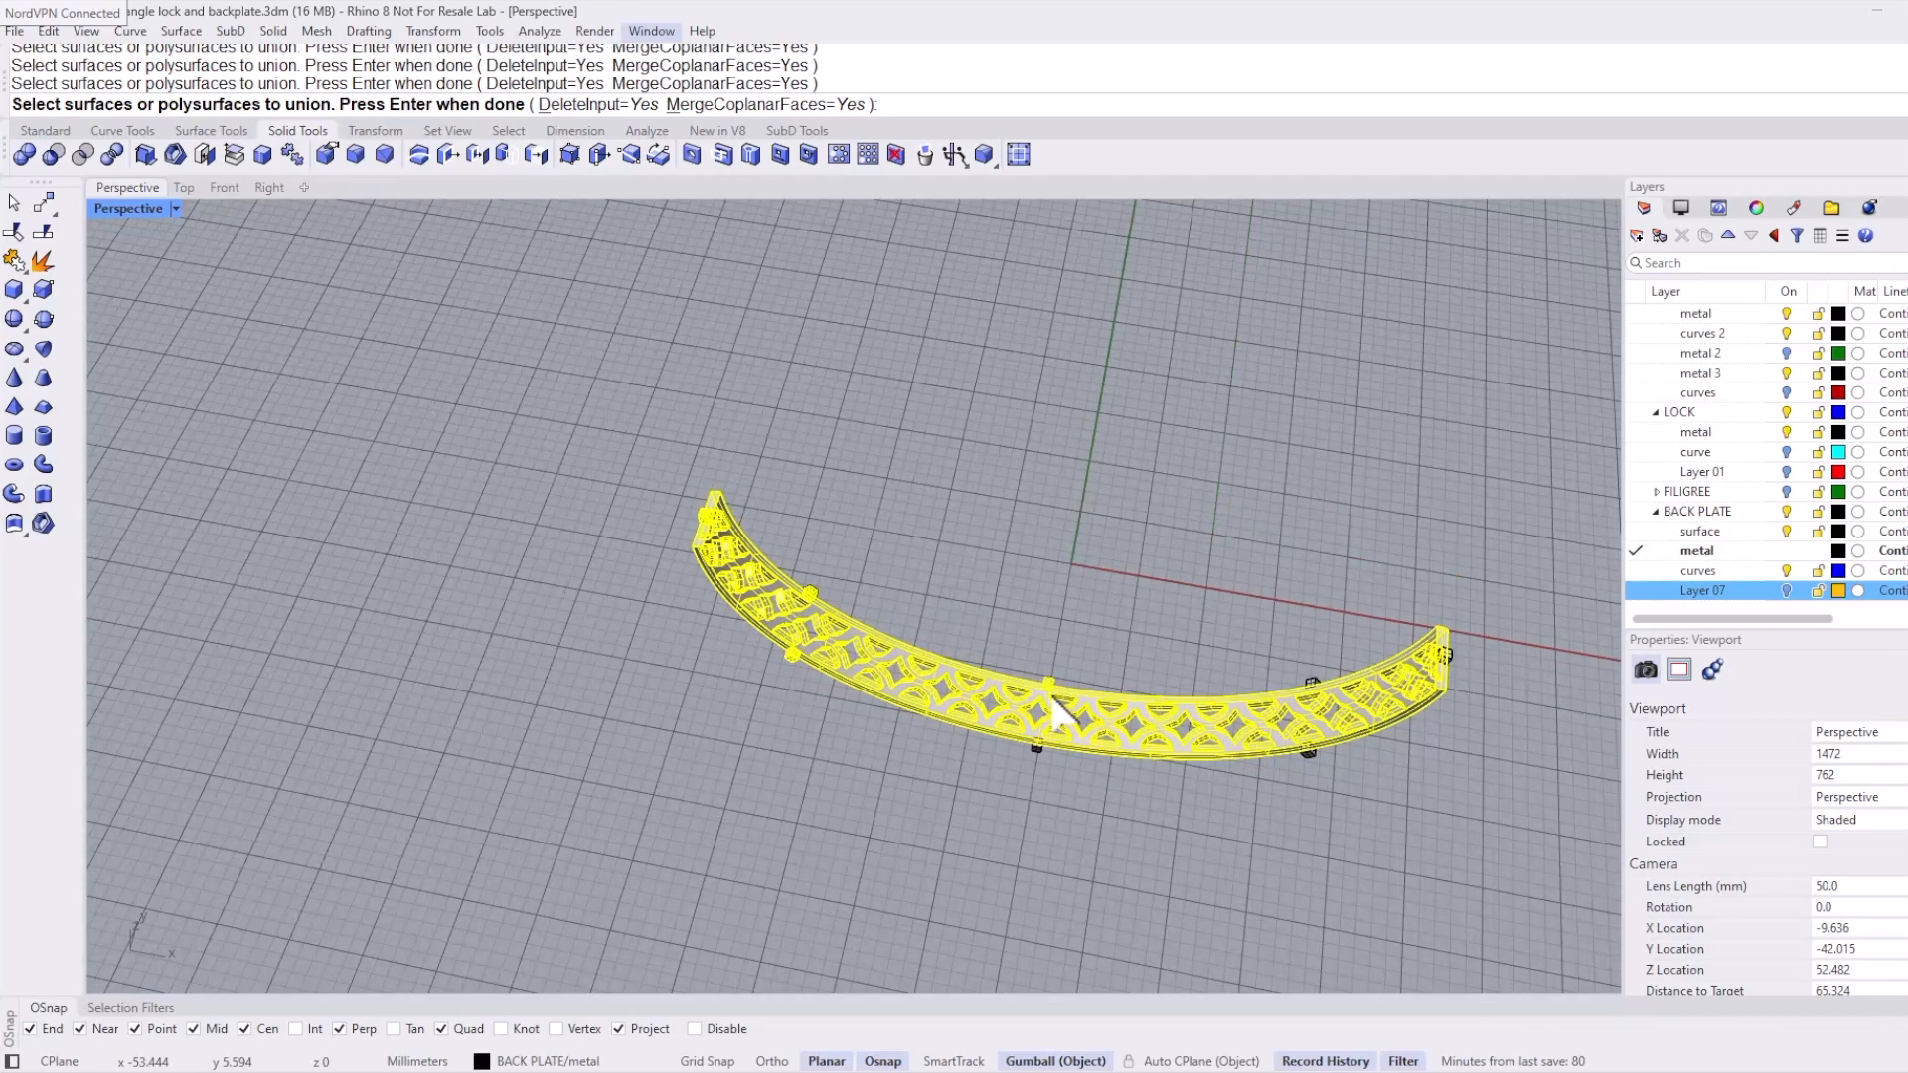
click(1306, 746)
click(1313, 685)
key(Return)
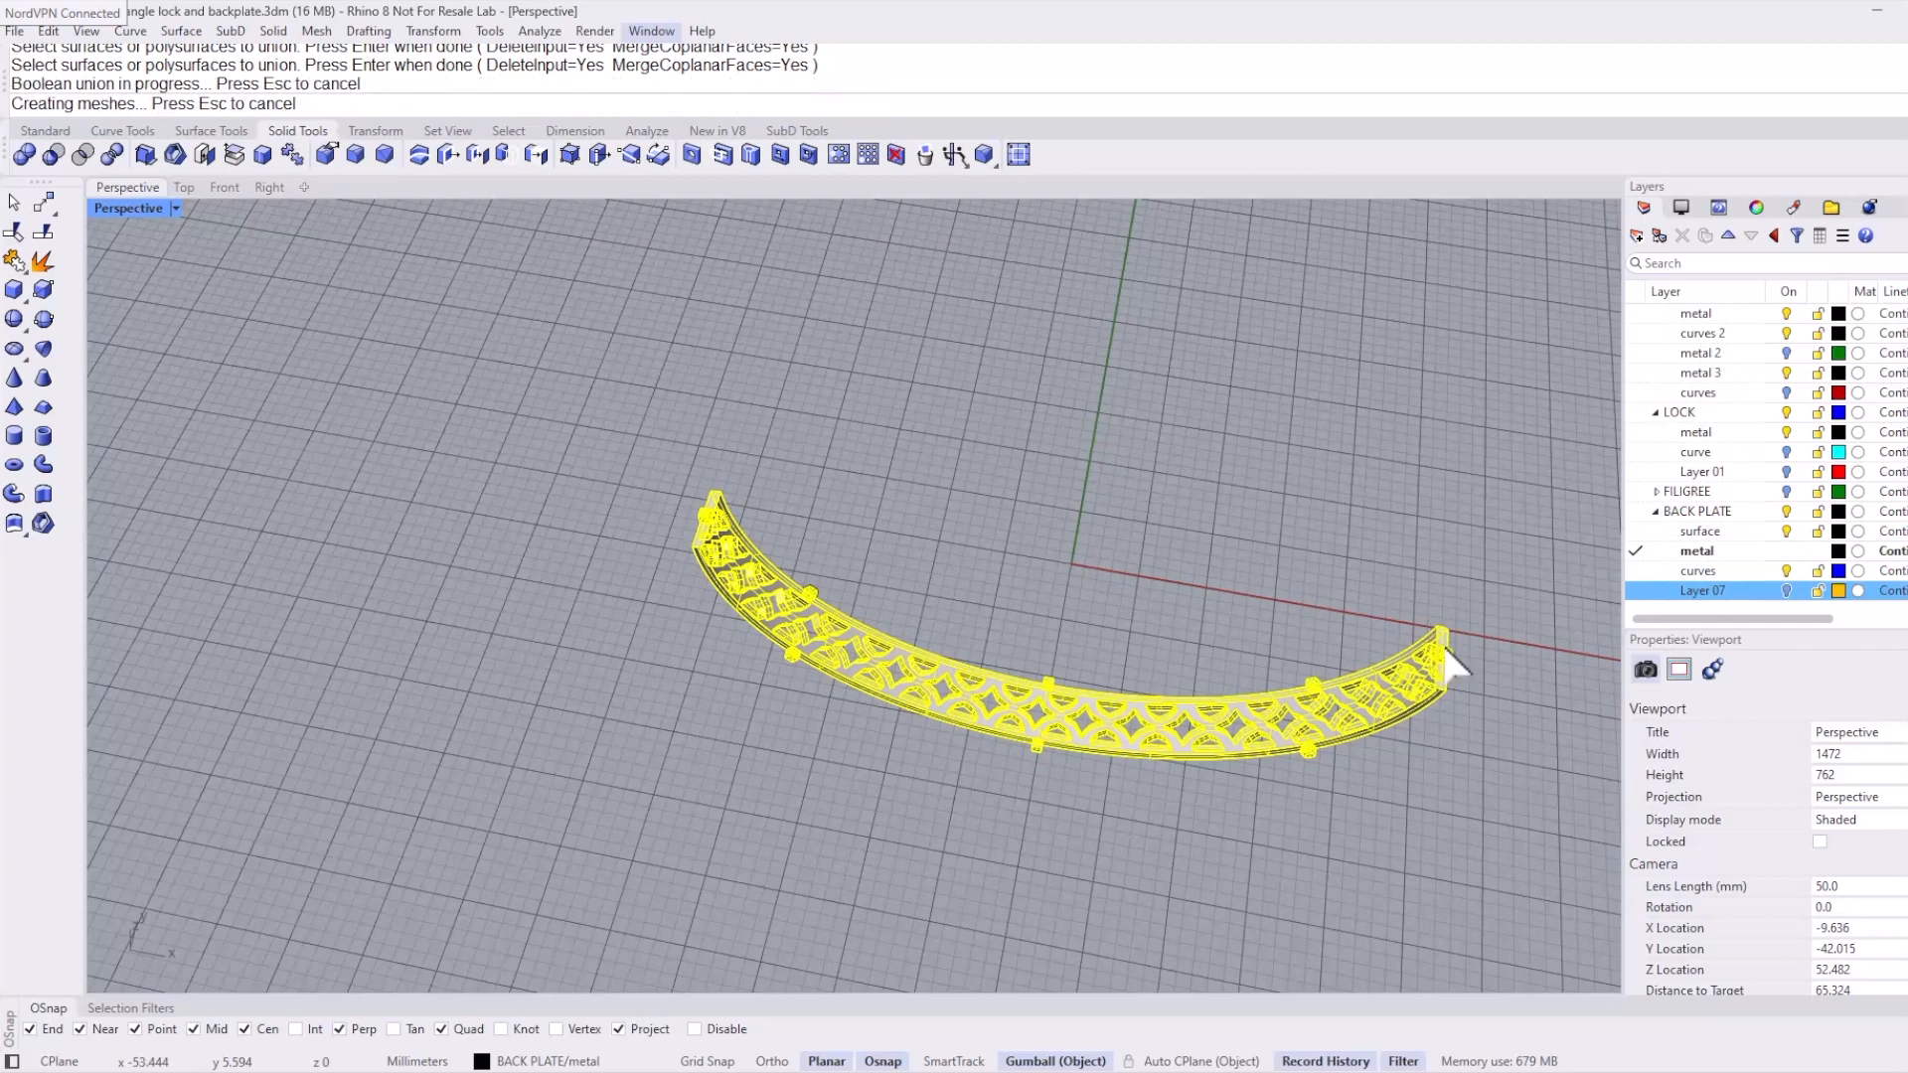
click(1428, 690)
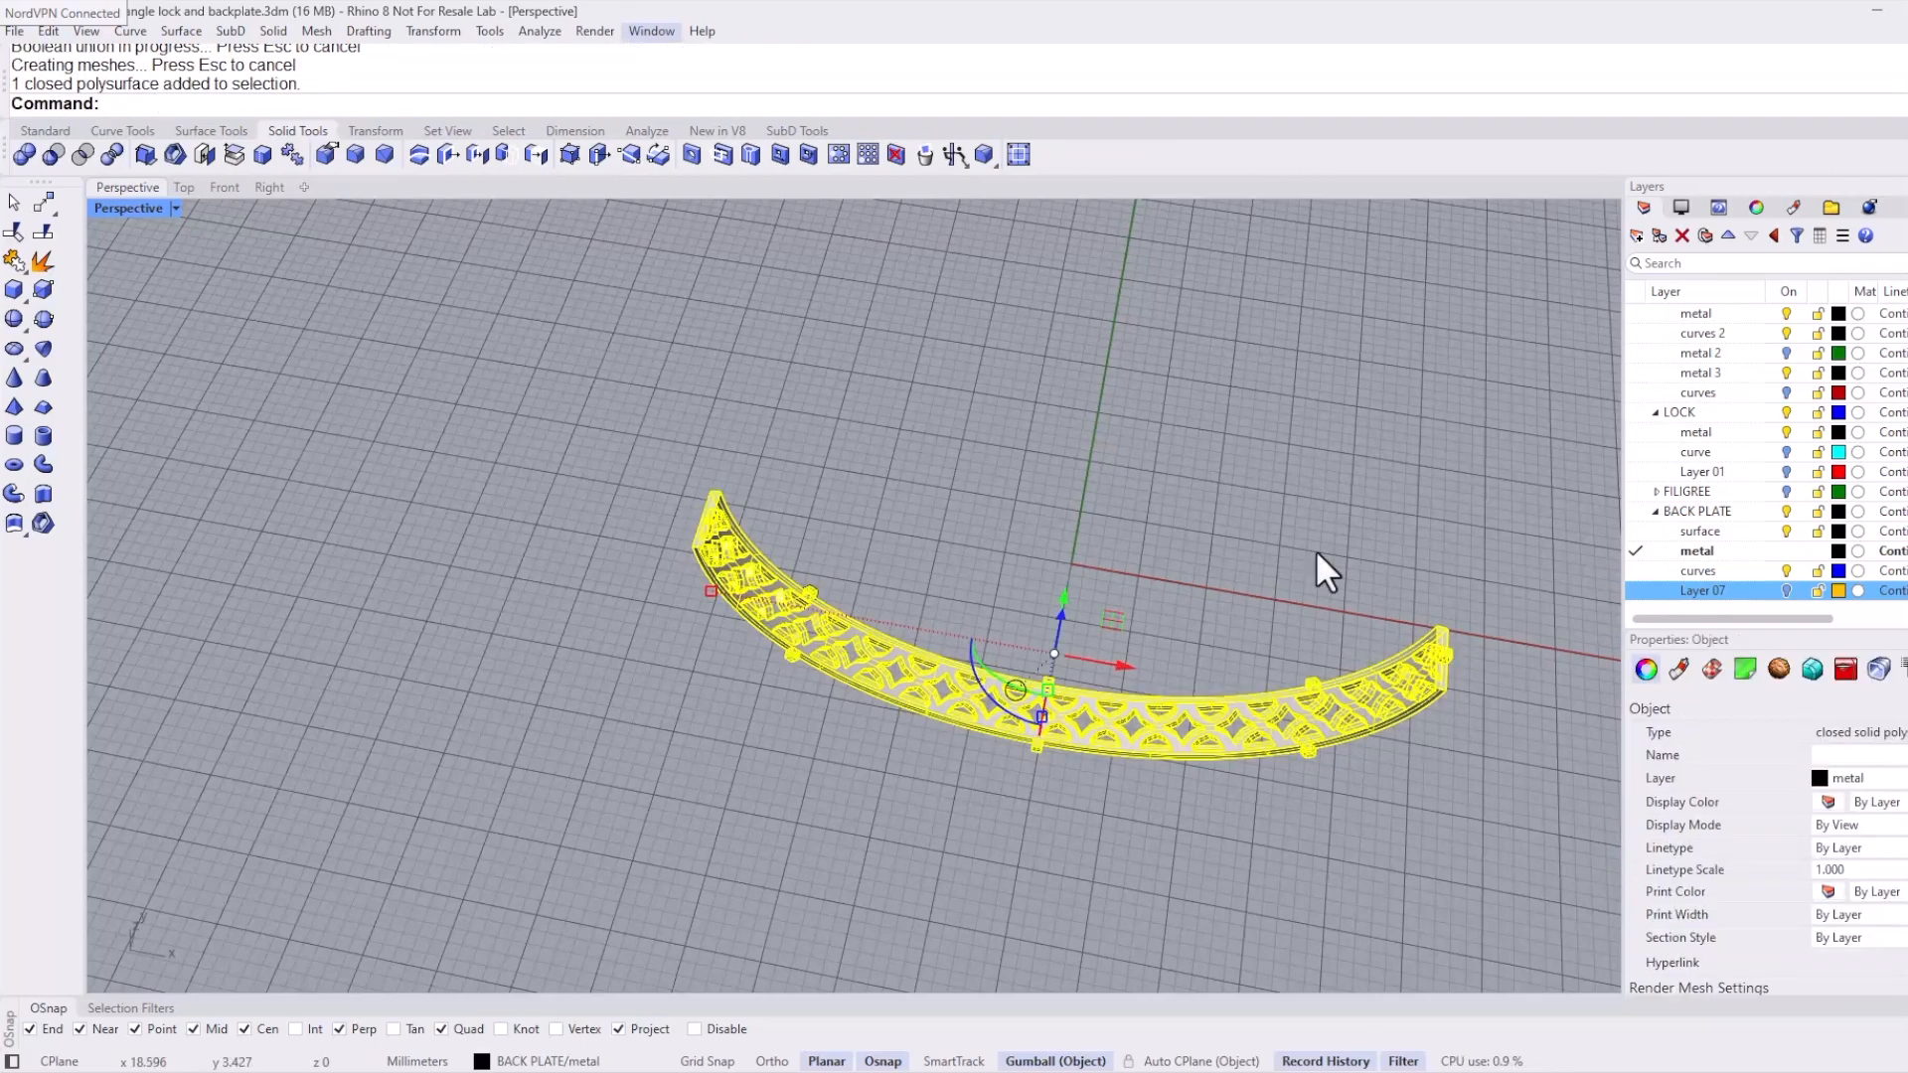
key(Escape)
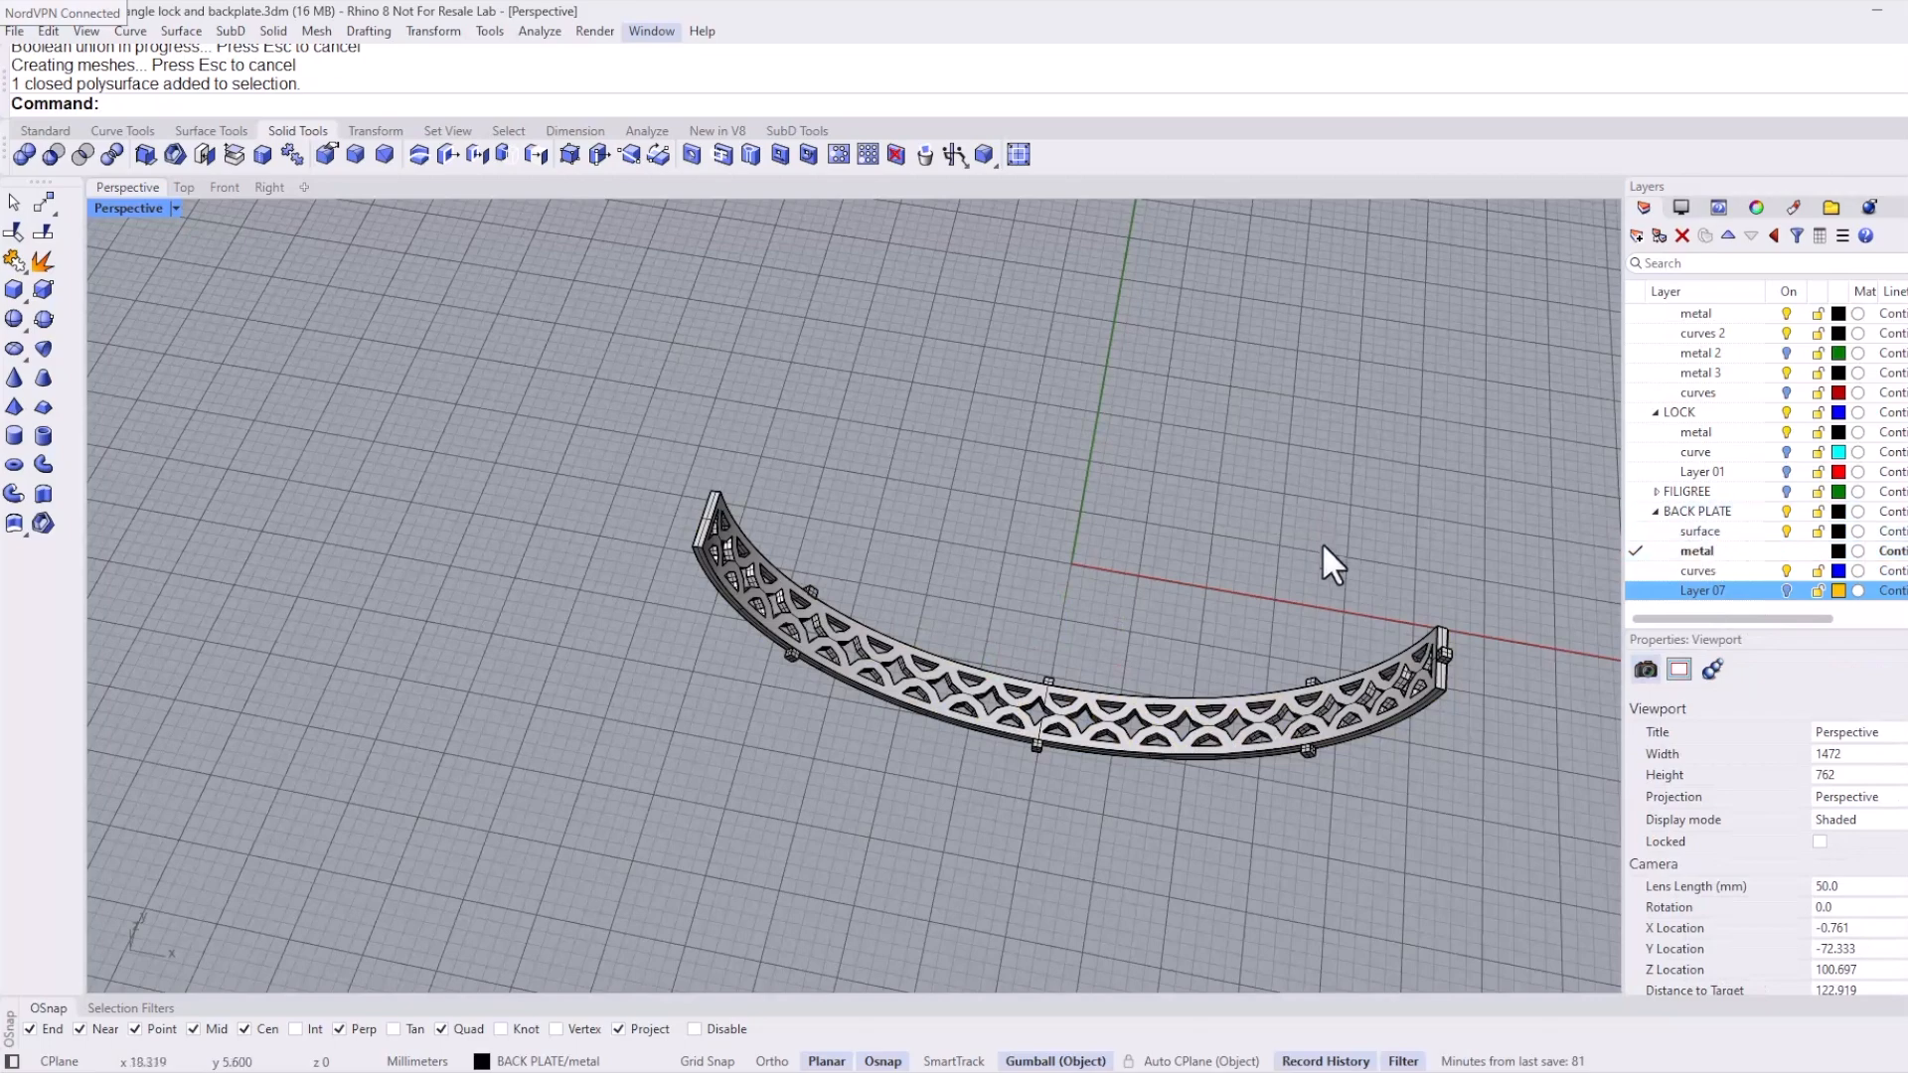
Step: Show metal 2 and Layer 07, make the BRACELET metal layer current, and hide the metal layer under BACK PLATE
click(1788, 353)
click(1788, 552)
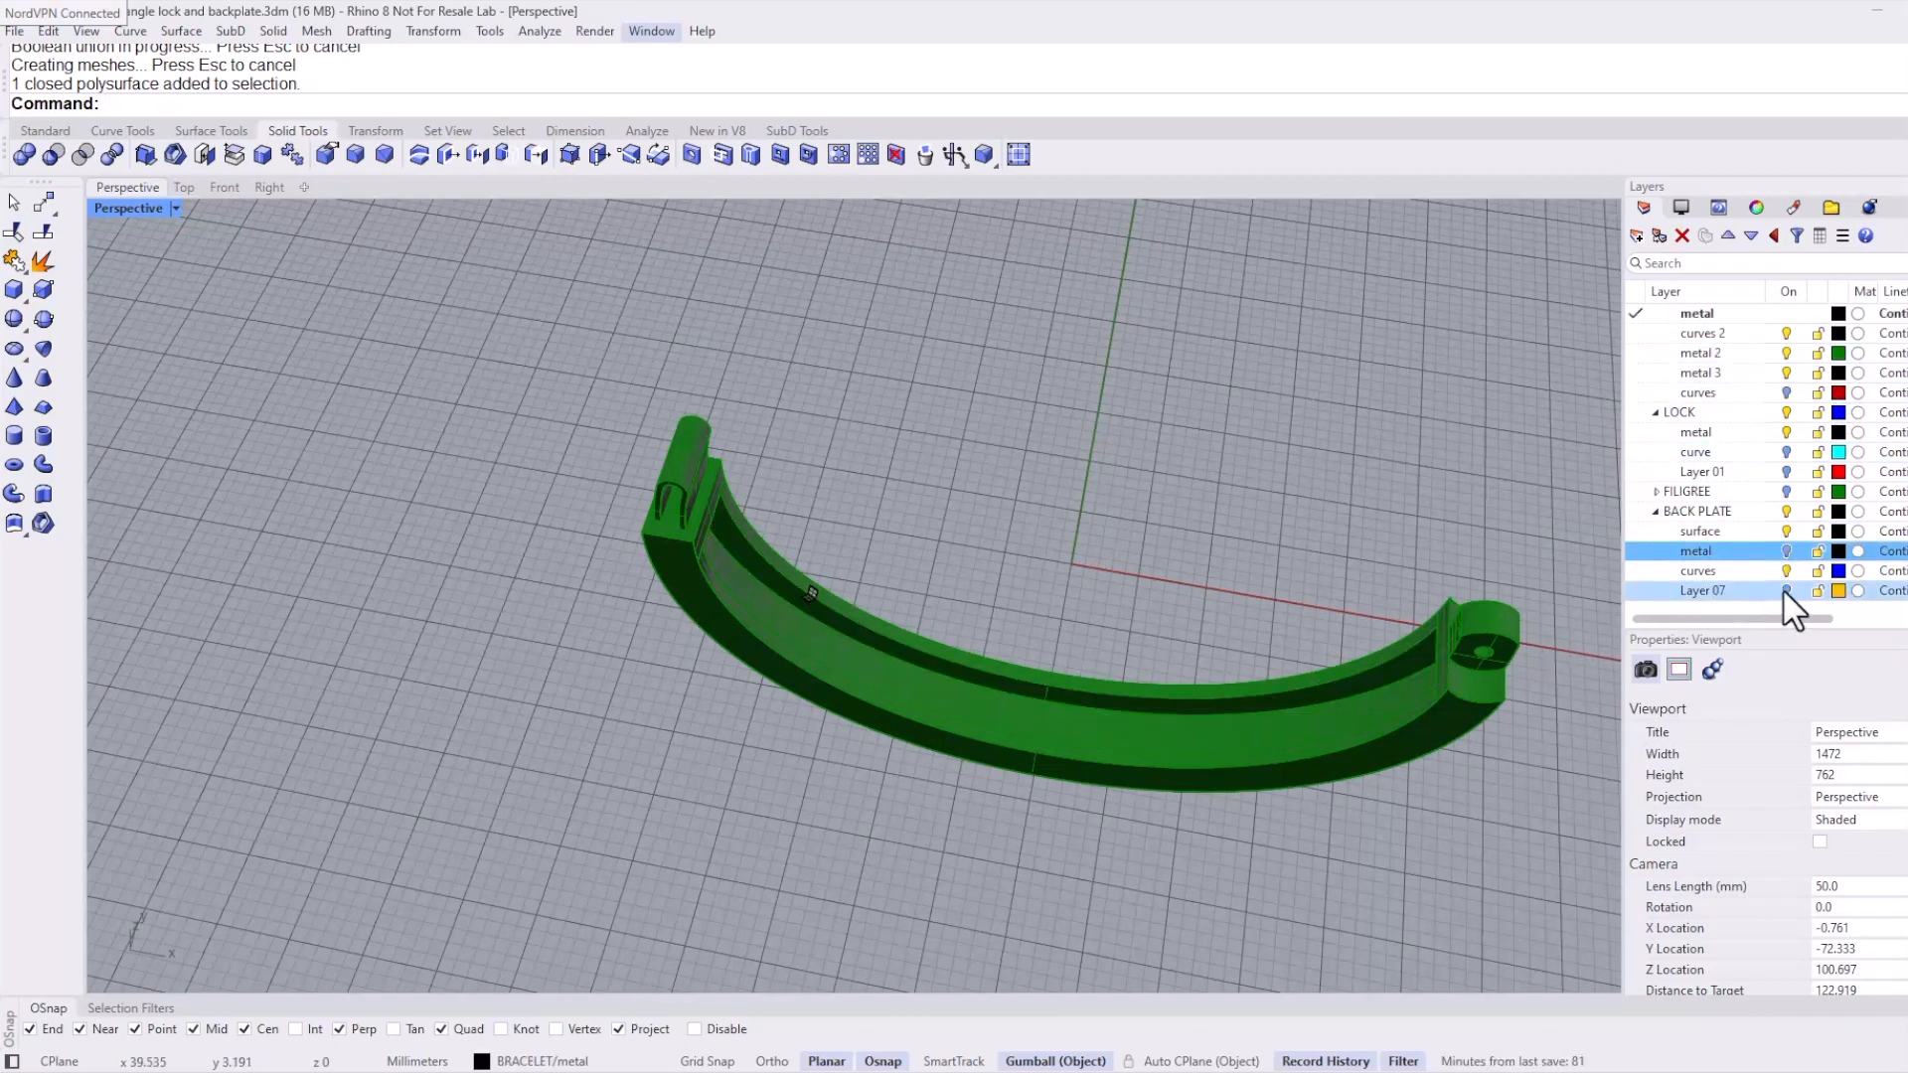
click(1786, 590)
Step: Subtract the enlarged connector cubes from the green bracelet half with Boolean Difference, keeping the cutters
right_drag(786, 728, 823, 576)
right_click(823, 575)
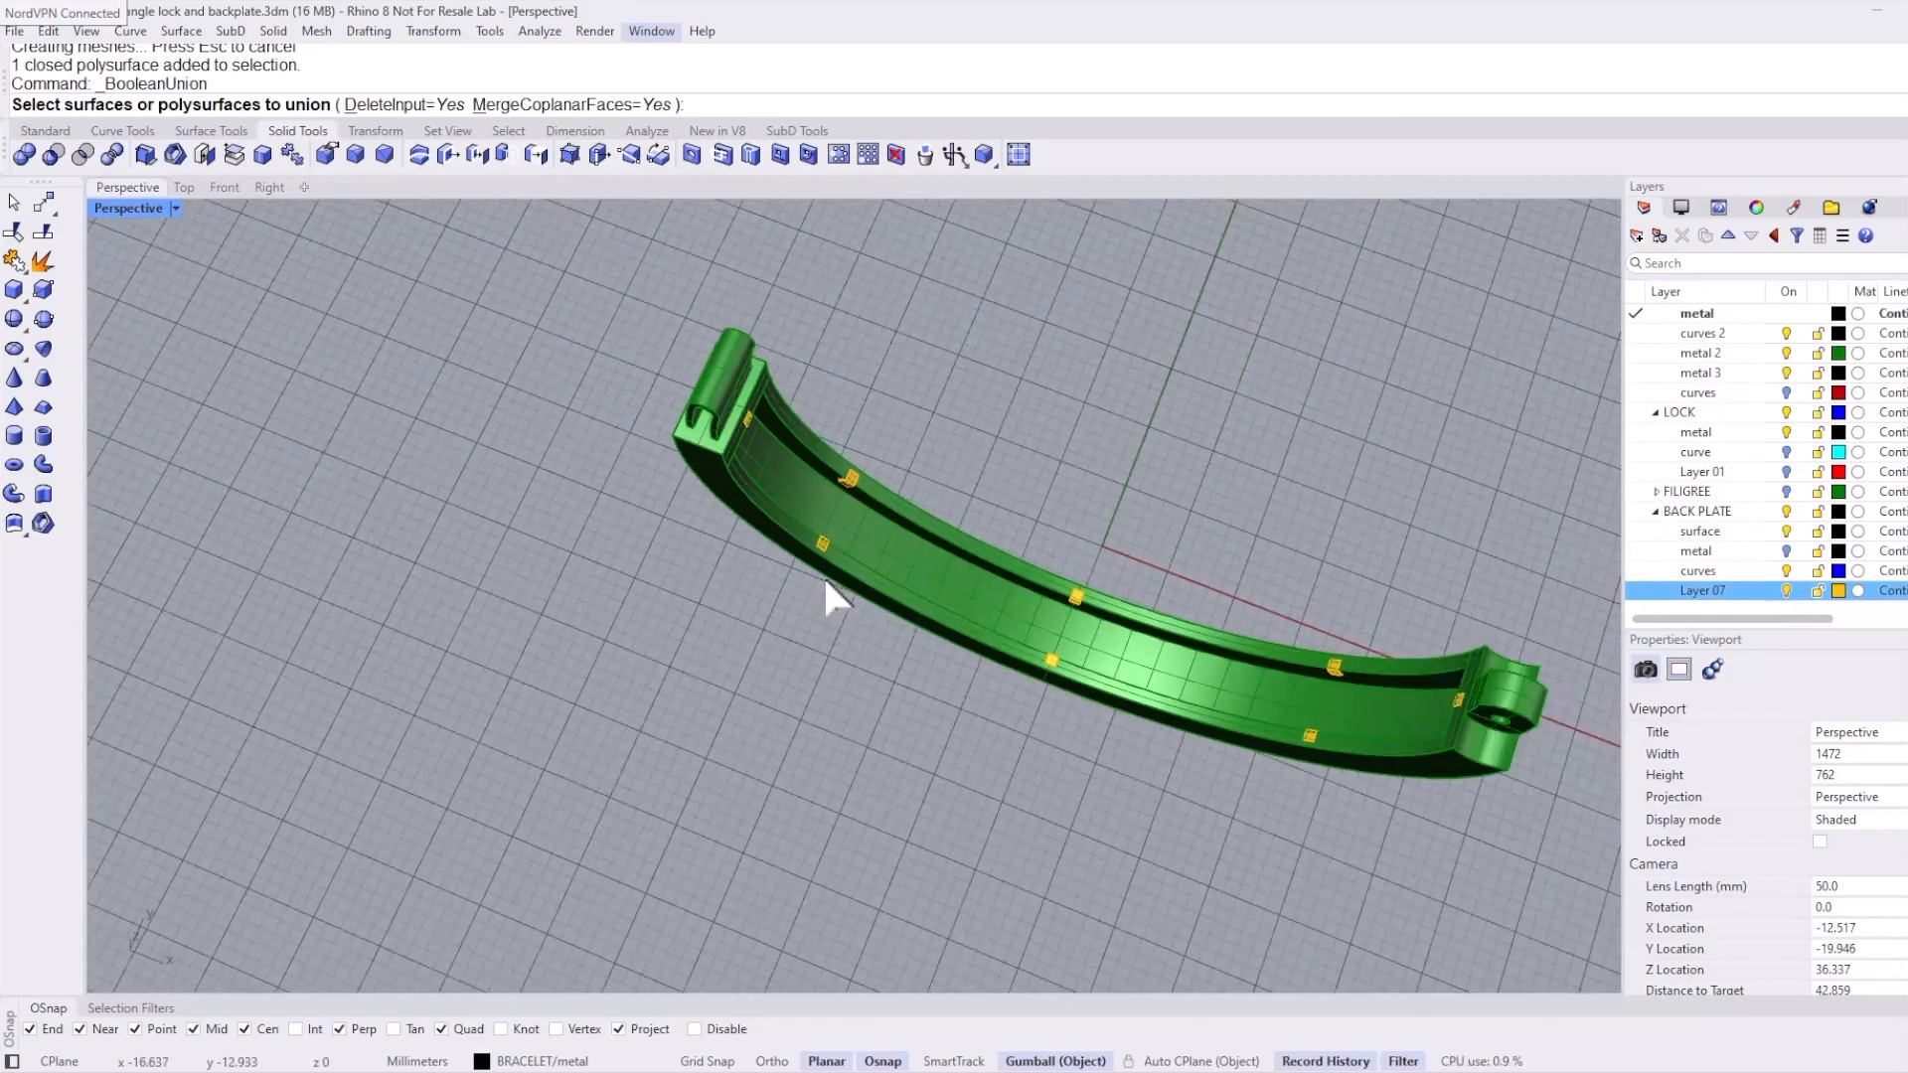
scroll(831, 487, up, 10)
scroll(853, 473, up, 5)
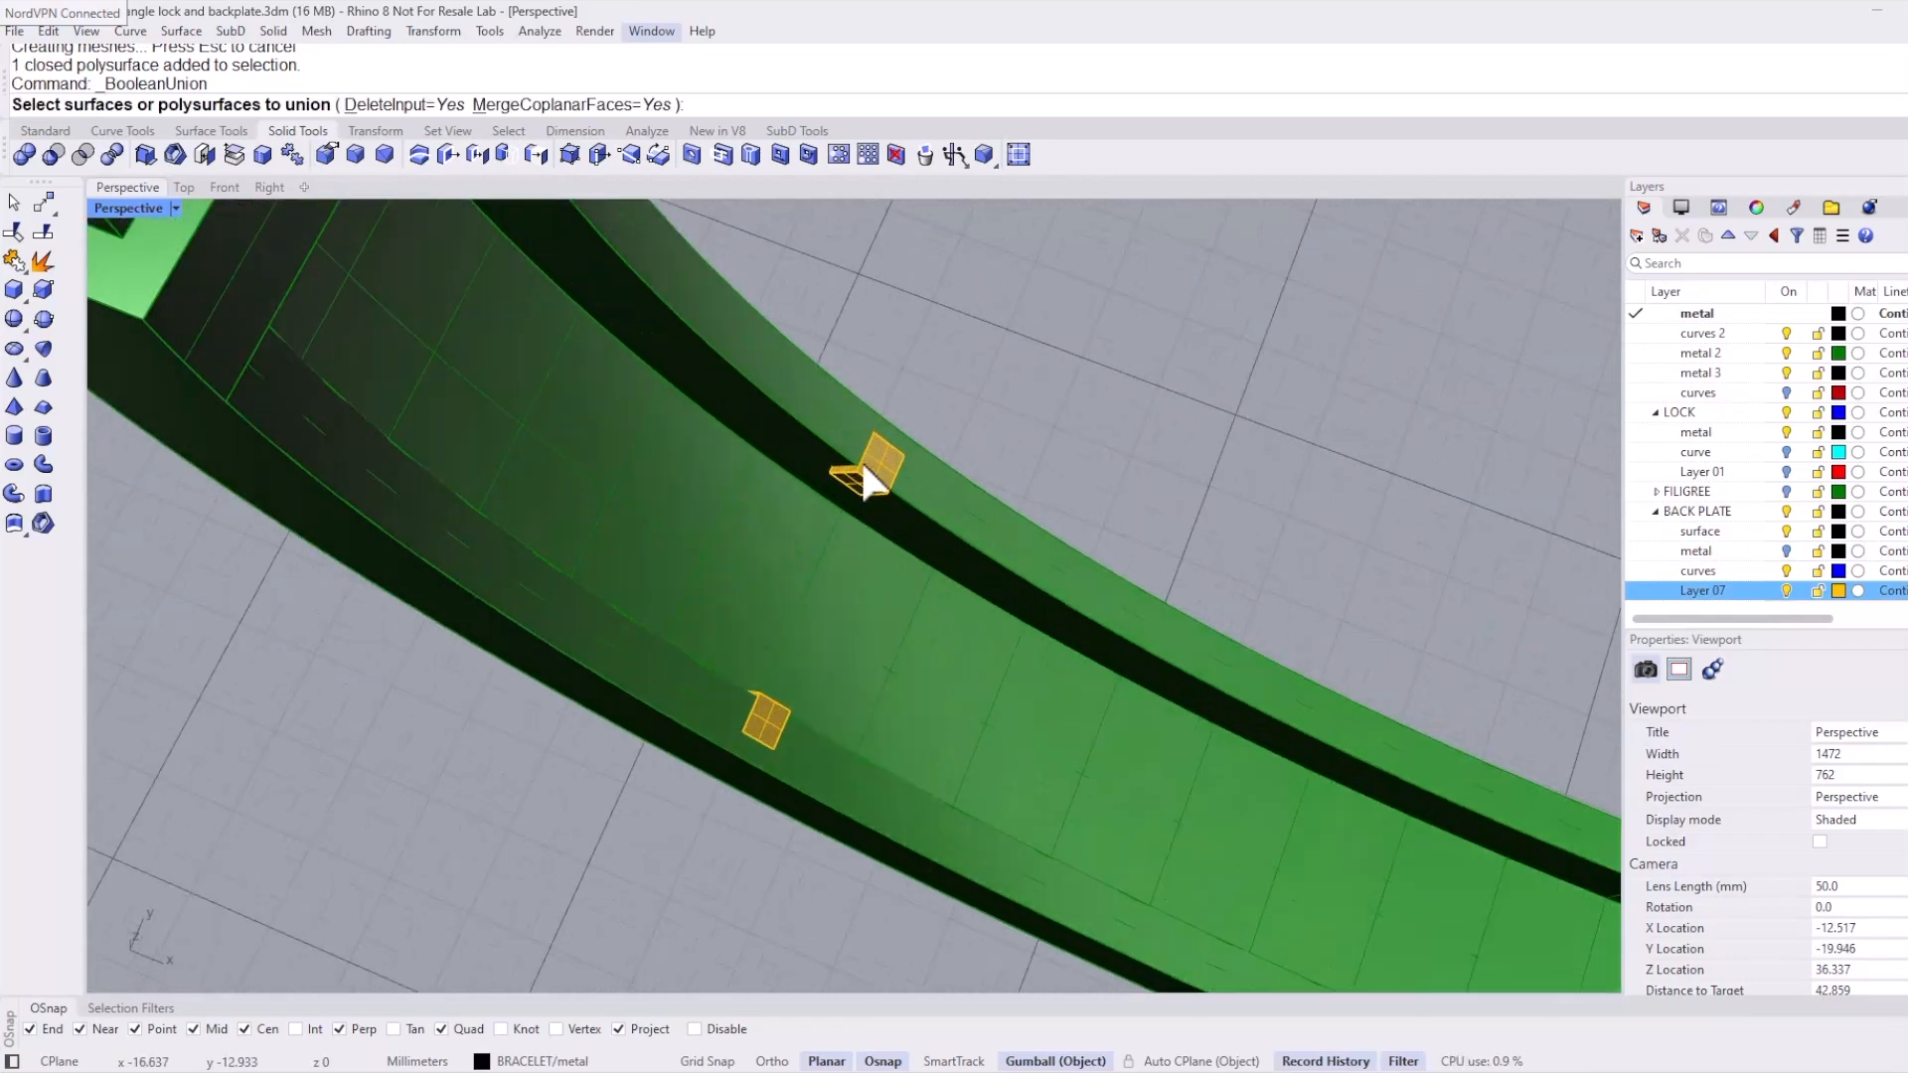
scroll(869, 477, down, 6)
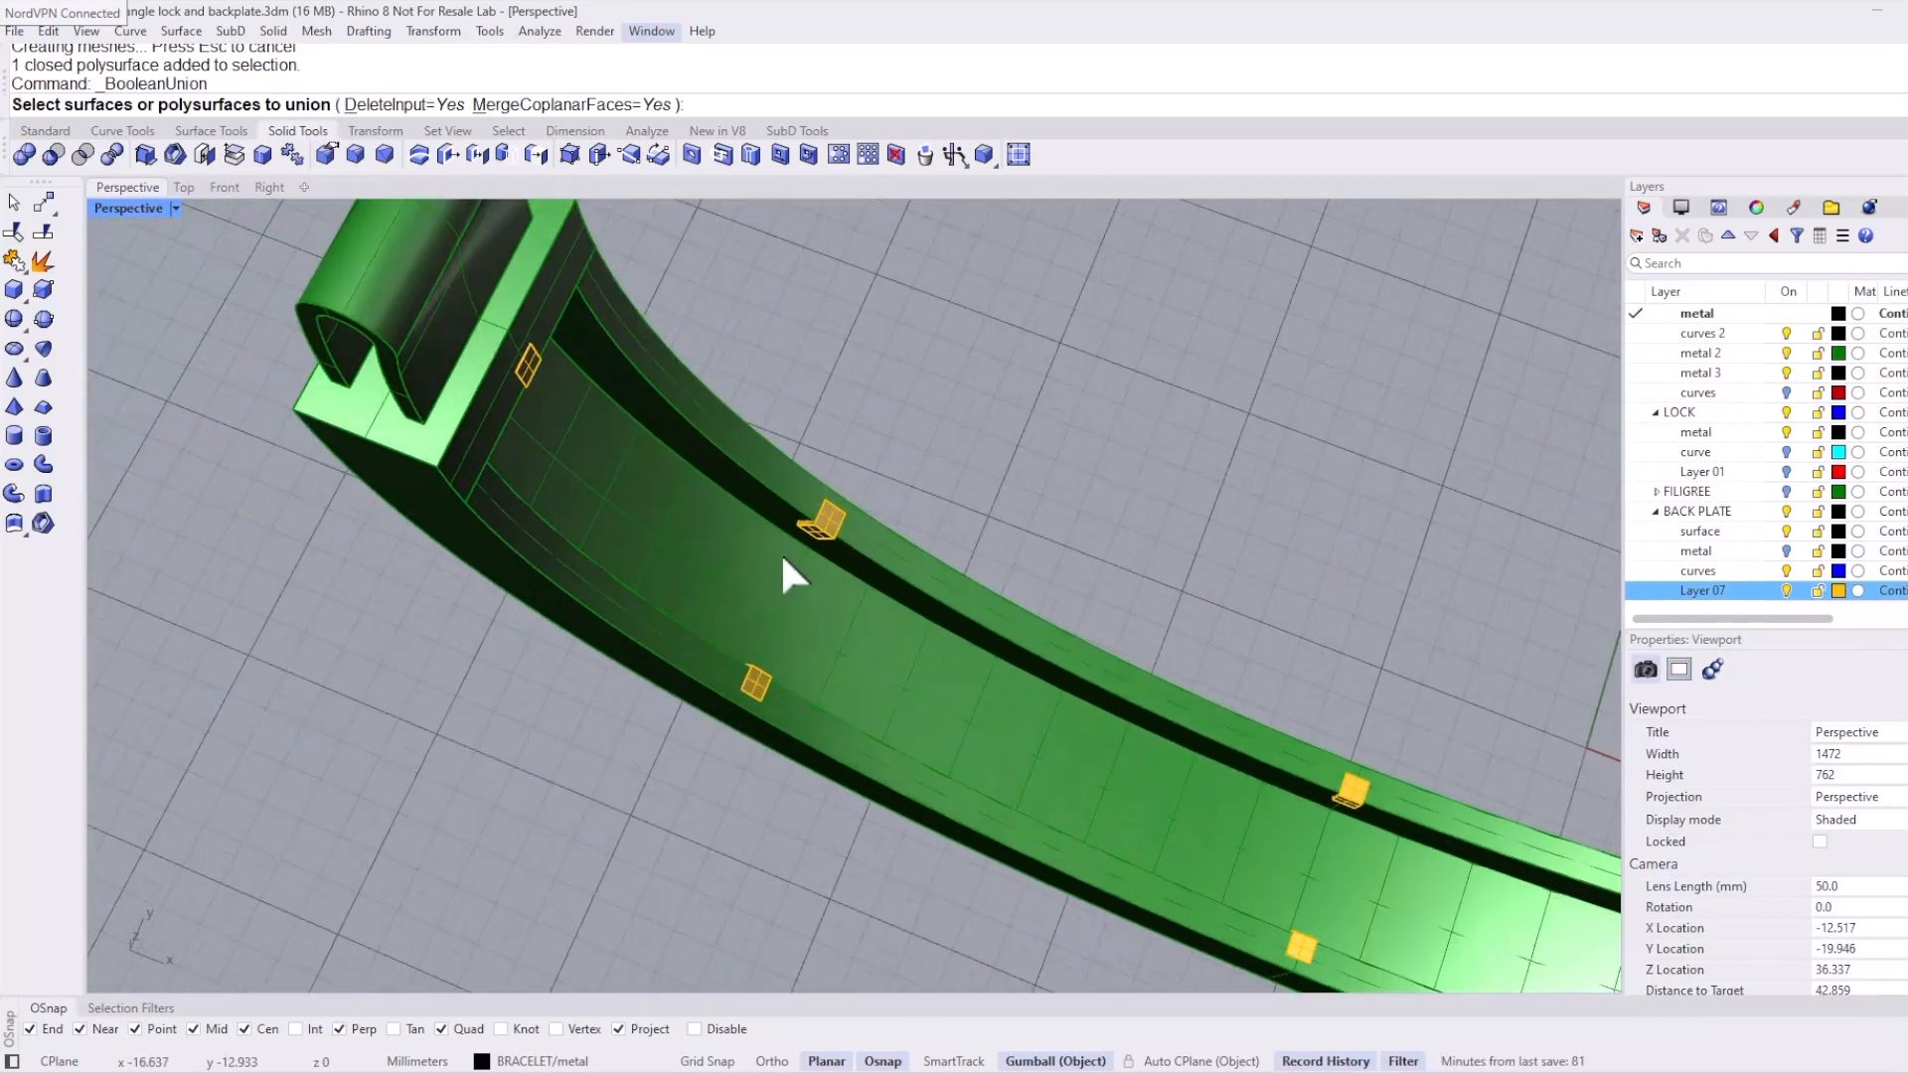
right_drag(534, 422, 533, 371)
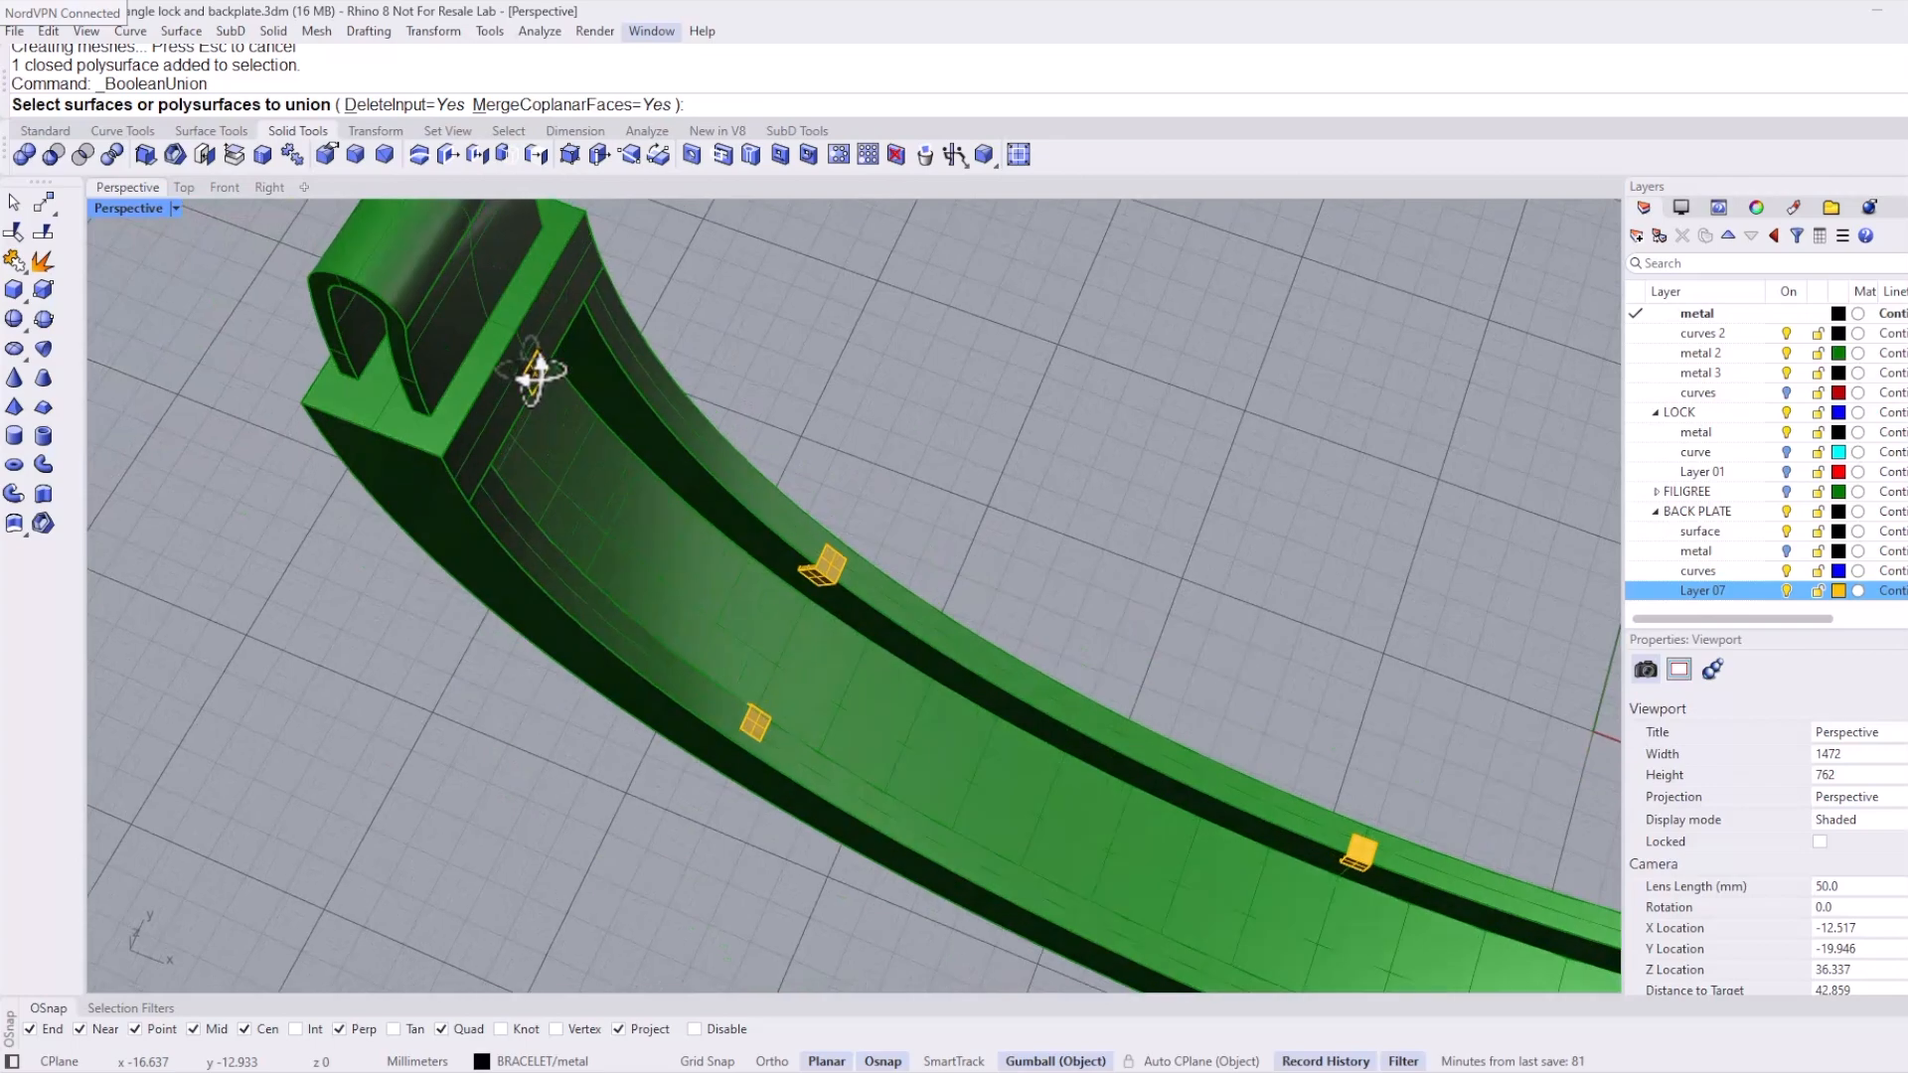
click(54, 154)
click(660, 426)
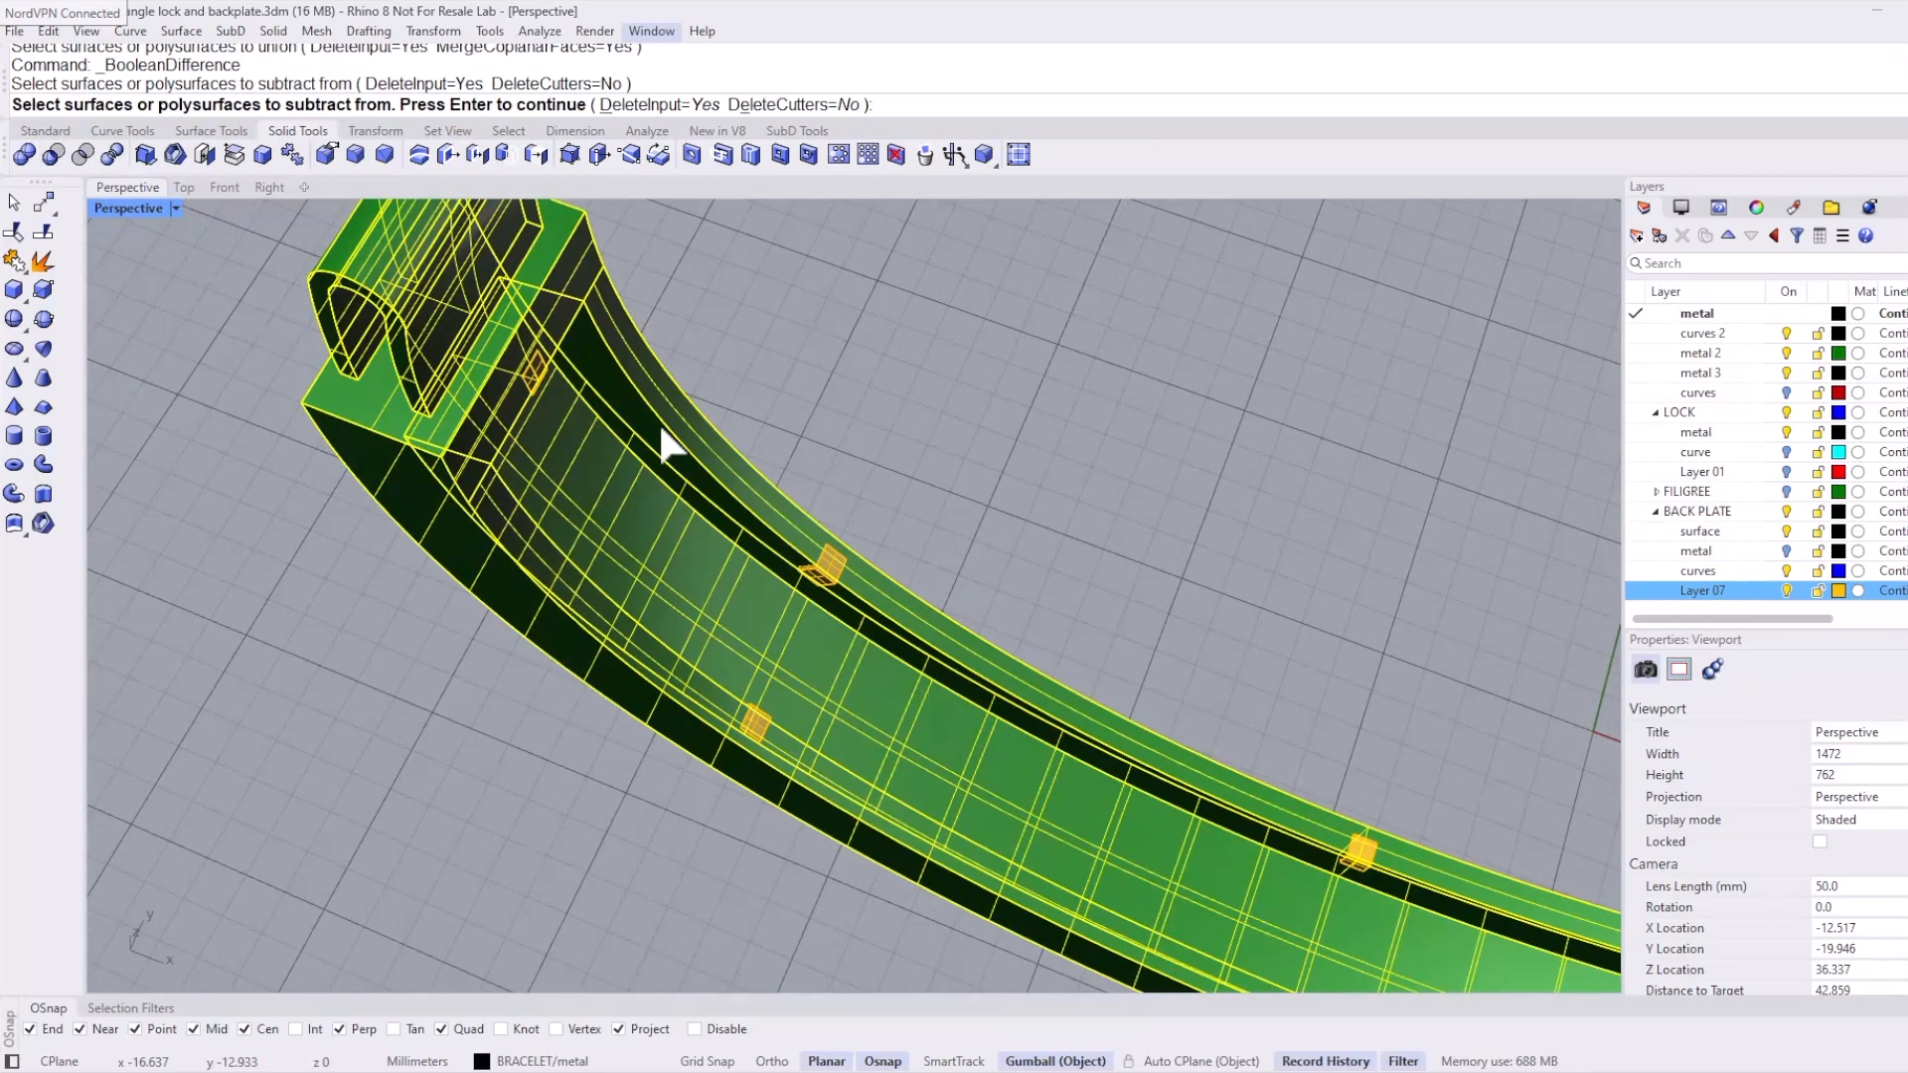
key(Return)
scroll(656, 420, down, 5)
drag(522, 310, 1161, 753)
key(Return)
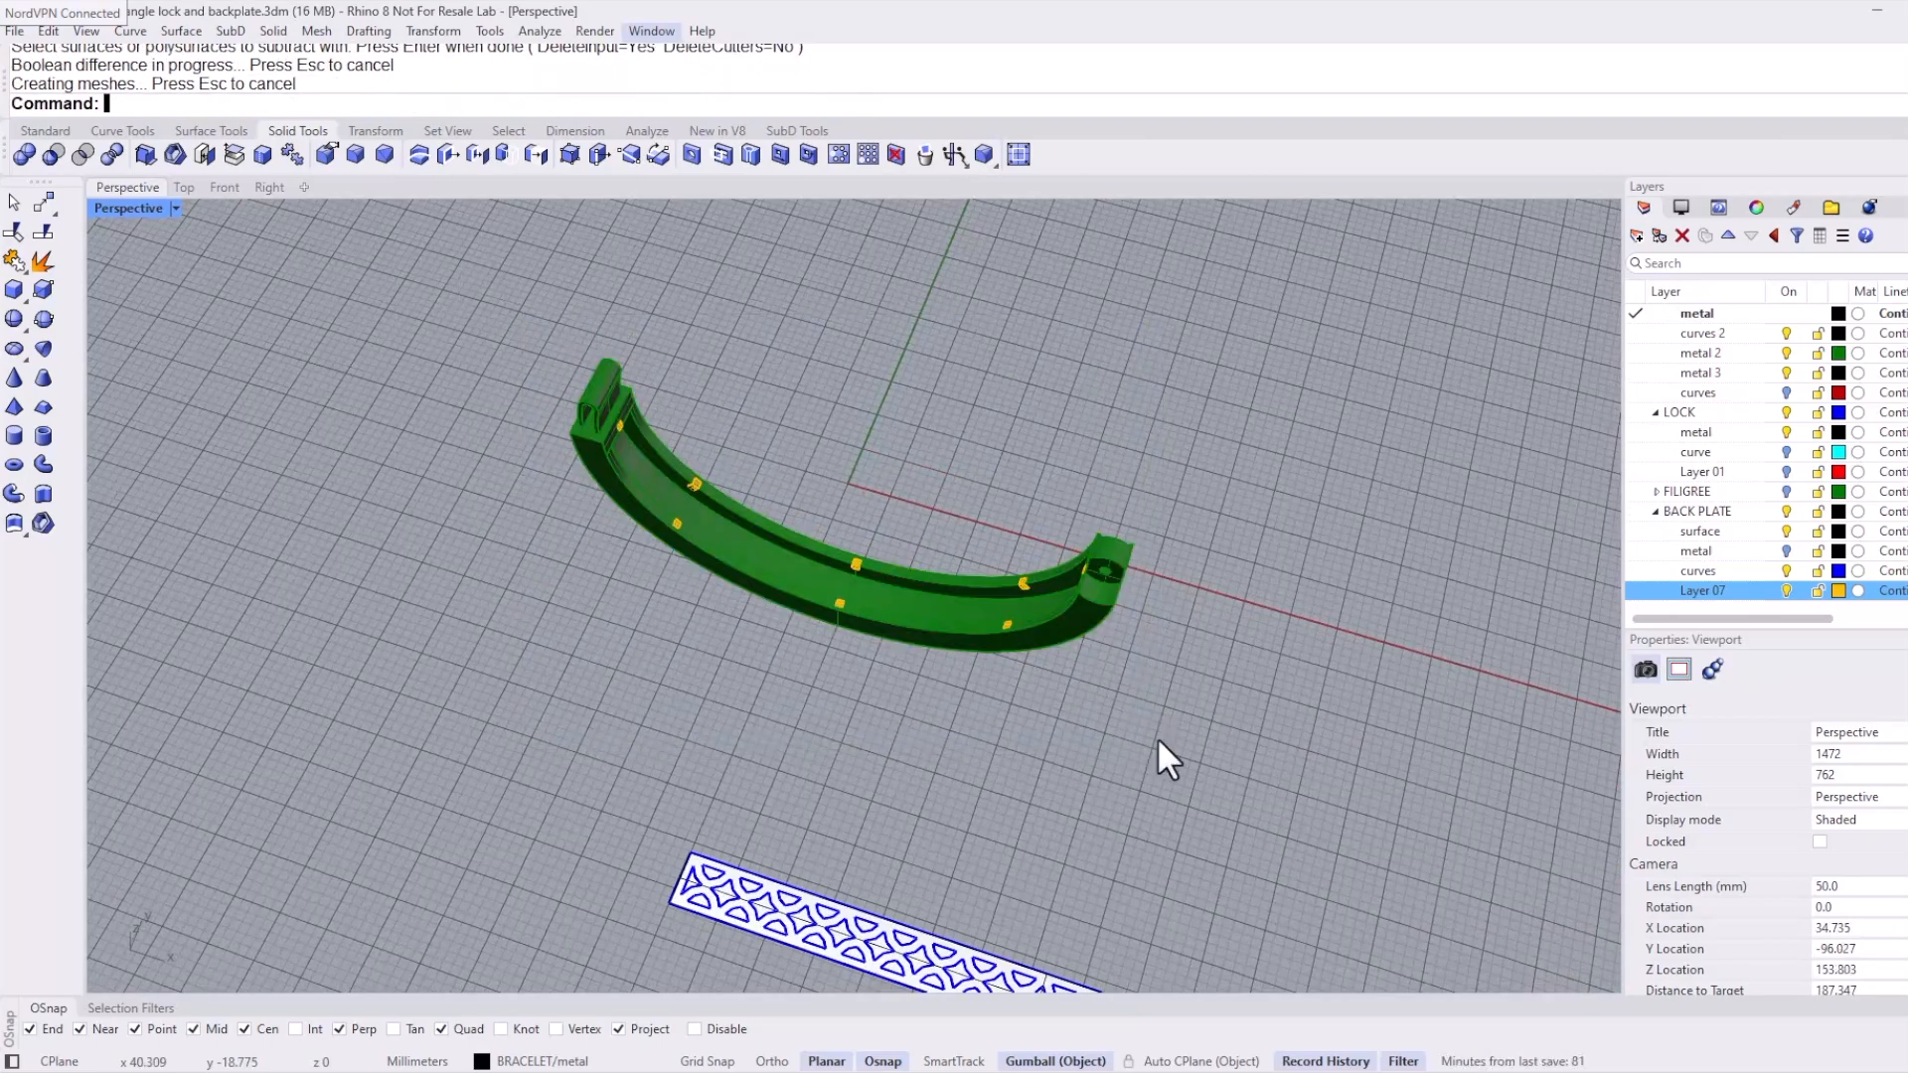
Step: Hide Layer 07, check the recesses cut into the green bracelet half, and show the metal layer under BACK PLATE
right_drag(785, 592, 851, 394)
scroll(737, 428, up, 12)
scroll(702, 511, down, 14)
right_drag(701, 511, 766, 579)
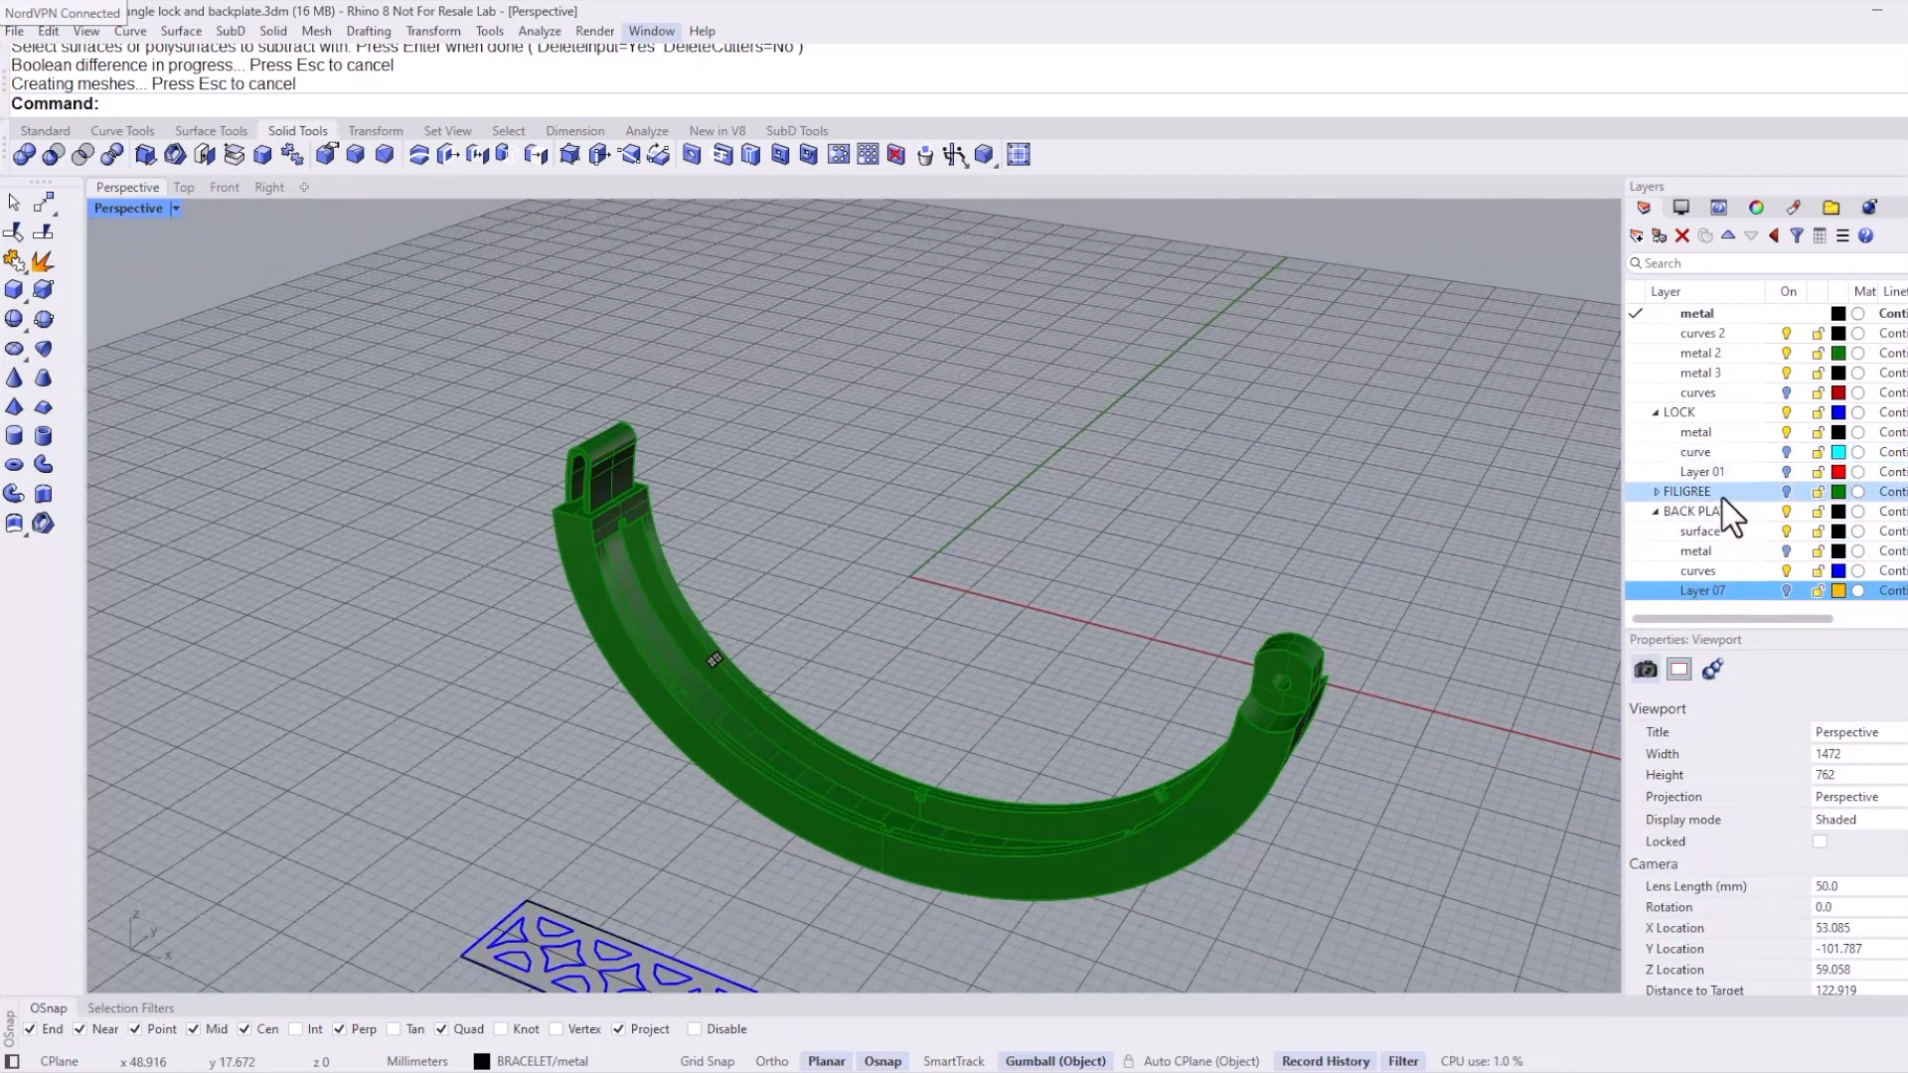
scroll(1142, 840, up, 10)
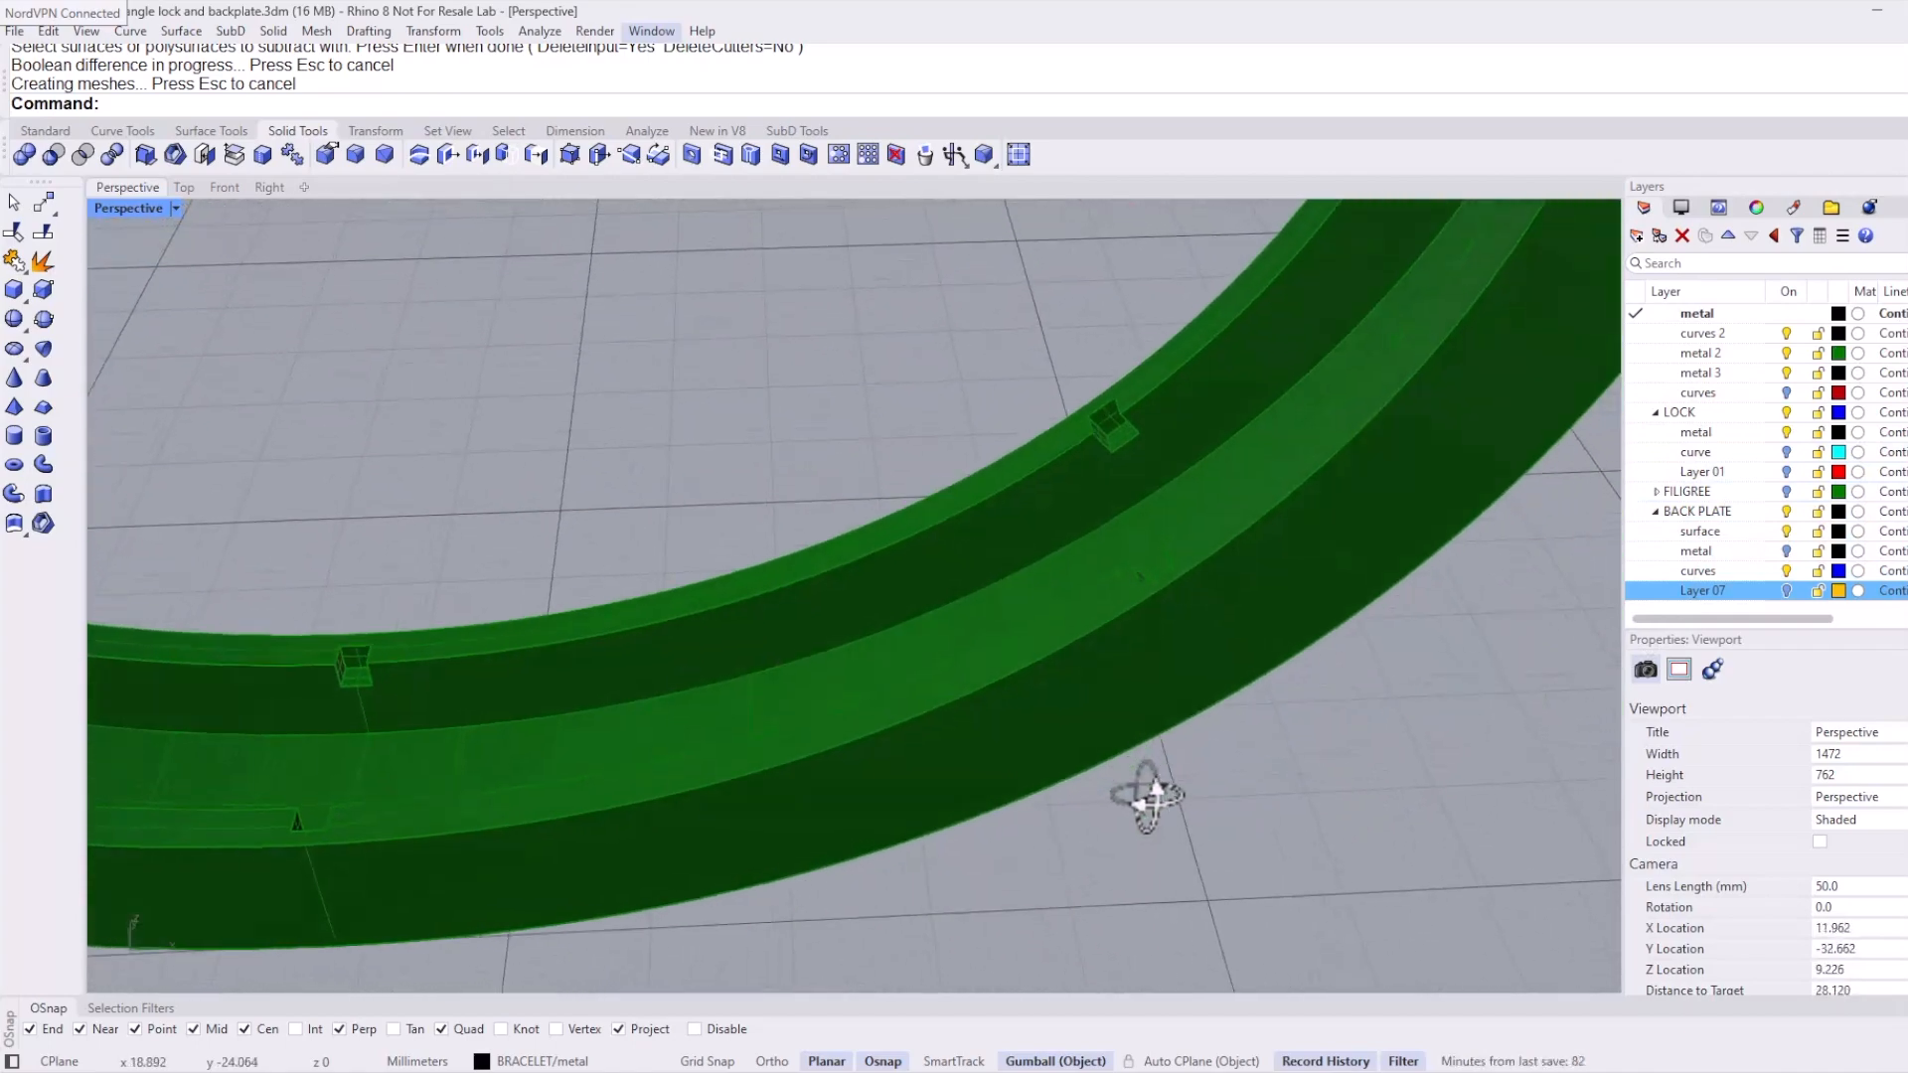
scroll(1119, 422, up, 6)
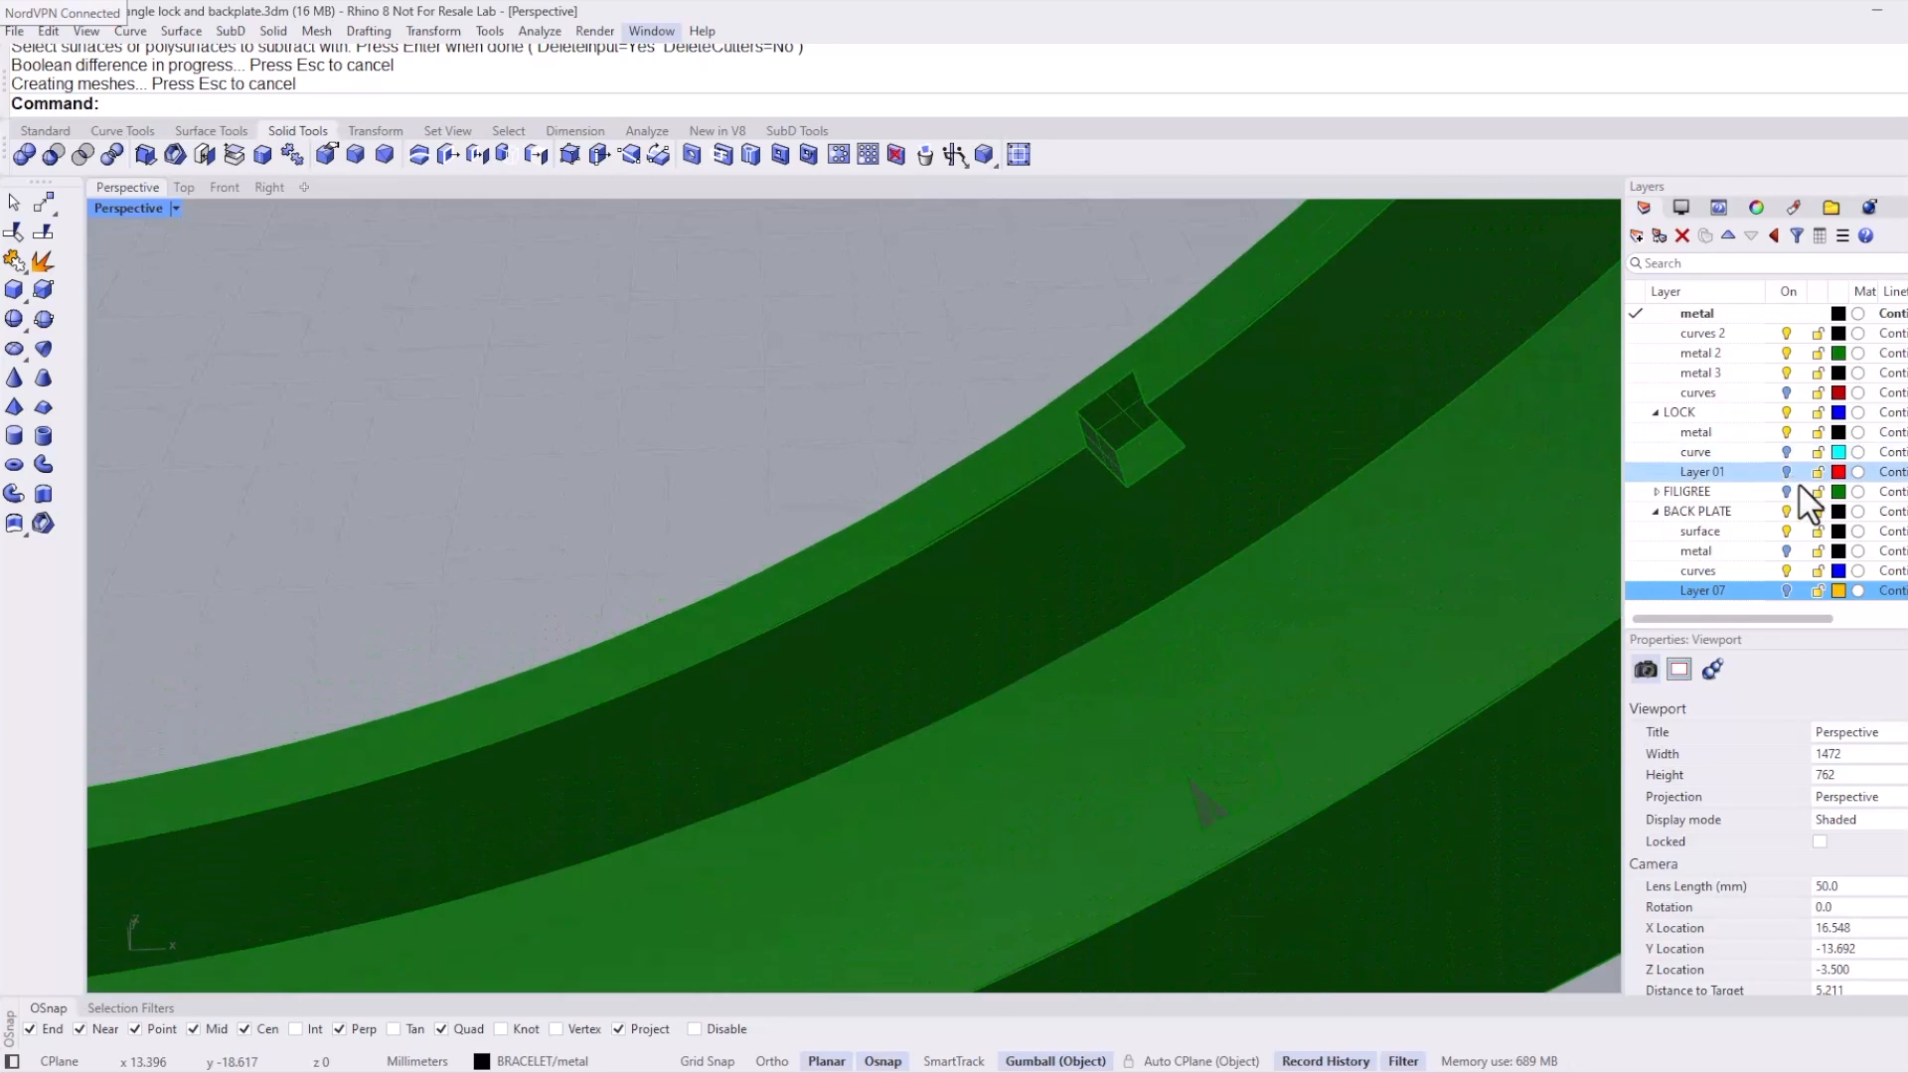
click(1789, 552)
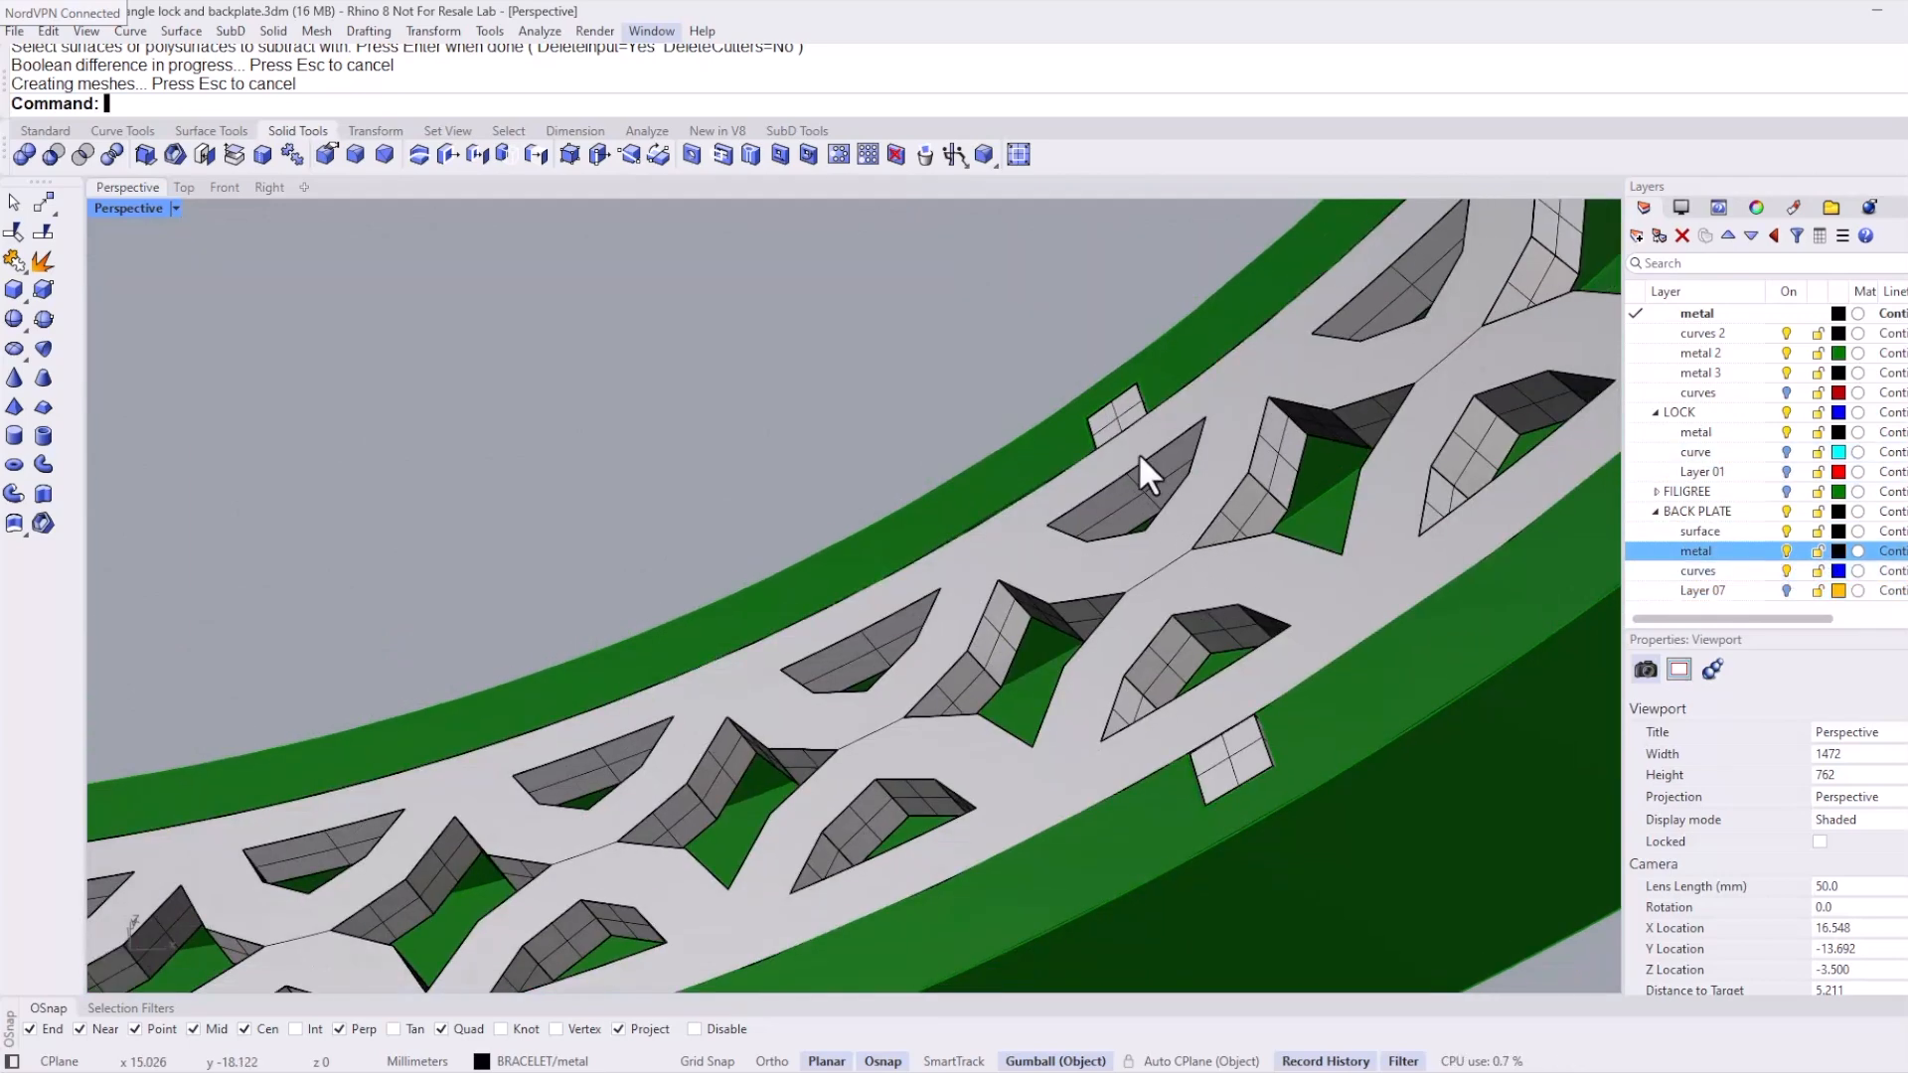
Step: Show the hidden filigree half of the bracelet and inspect the back plate's fit in the assembled bracelet
scroll(1137, 447, down, 3)
scroll(1137, 430, down, 7)
right_drag(1137, 429, 1104, 445)
scroll(1138, 423, up, 4)
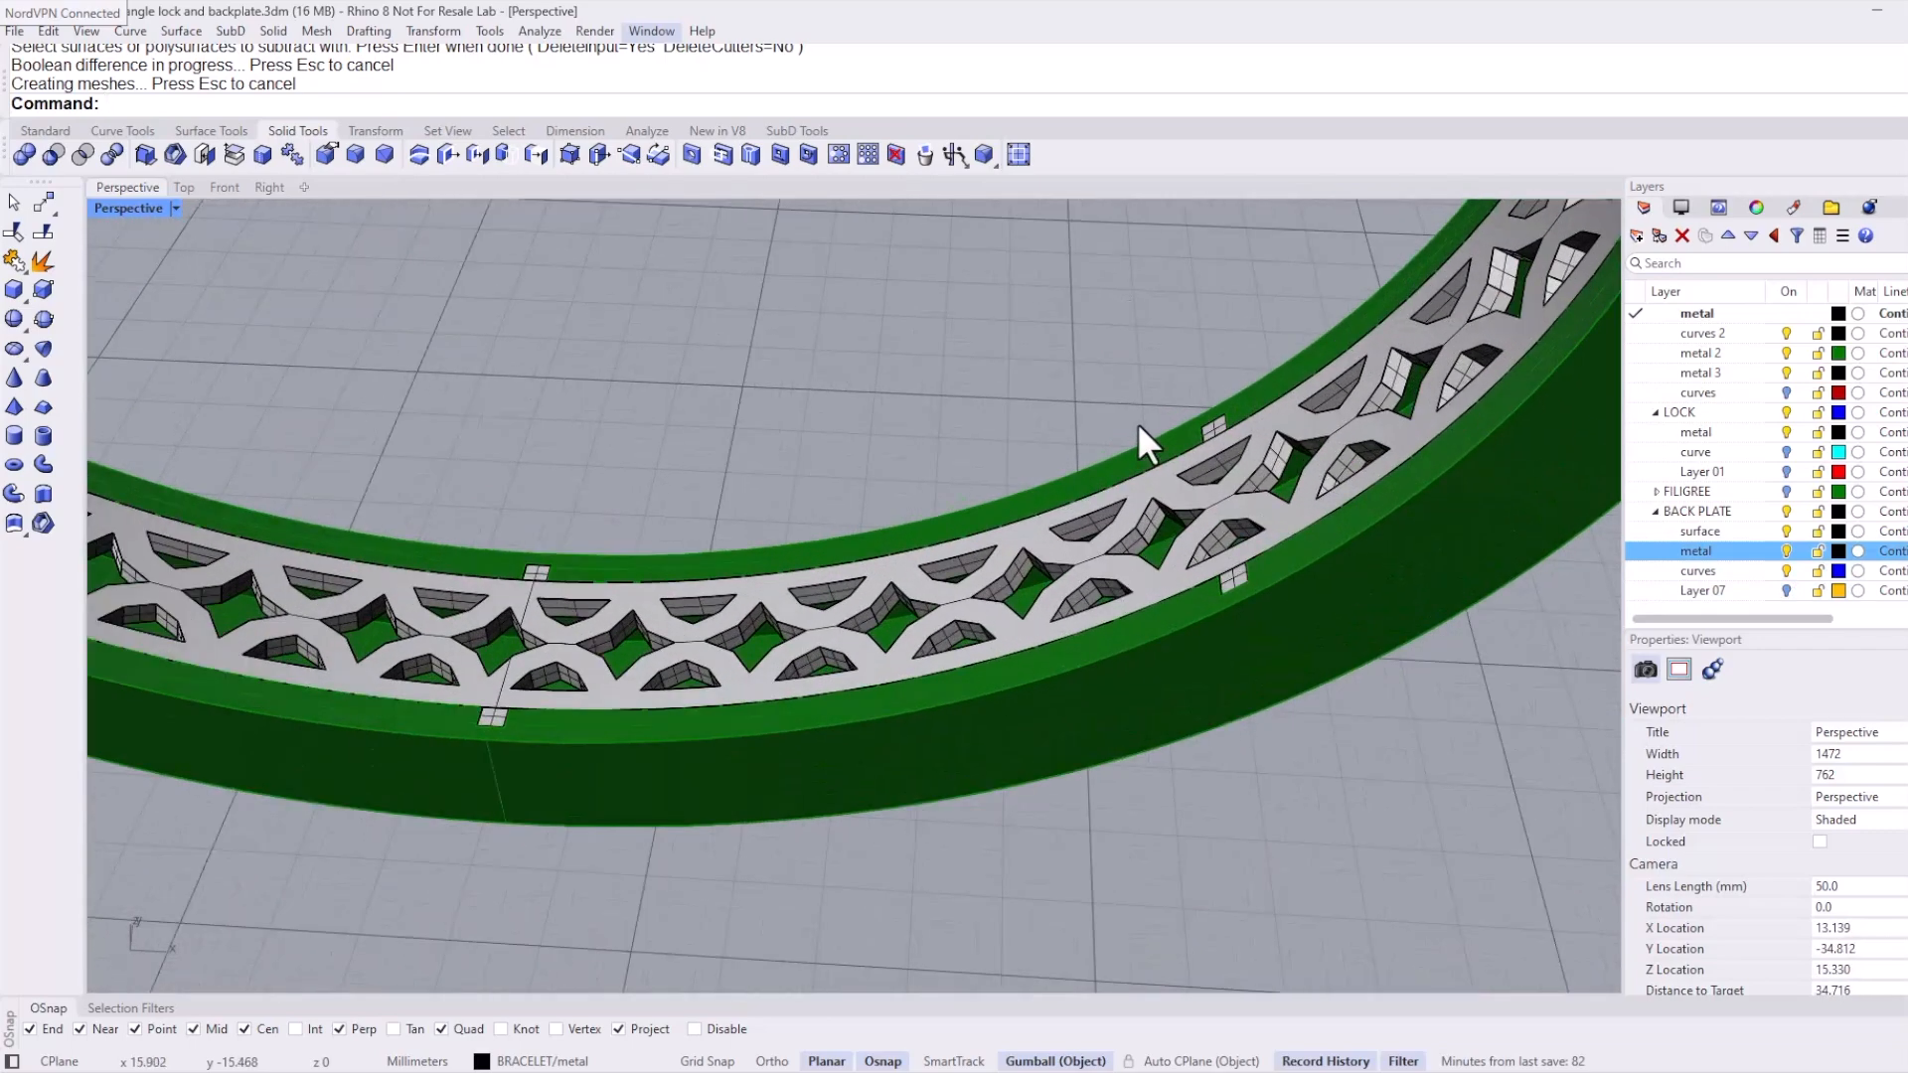
scroll(1185, 427, up, 3)
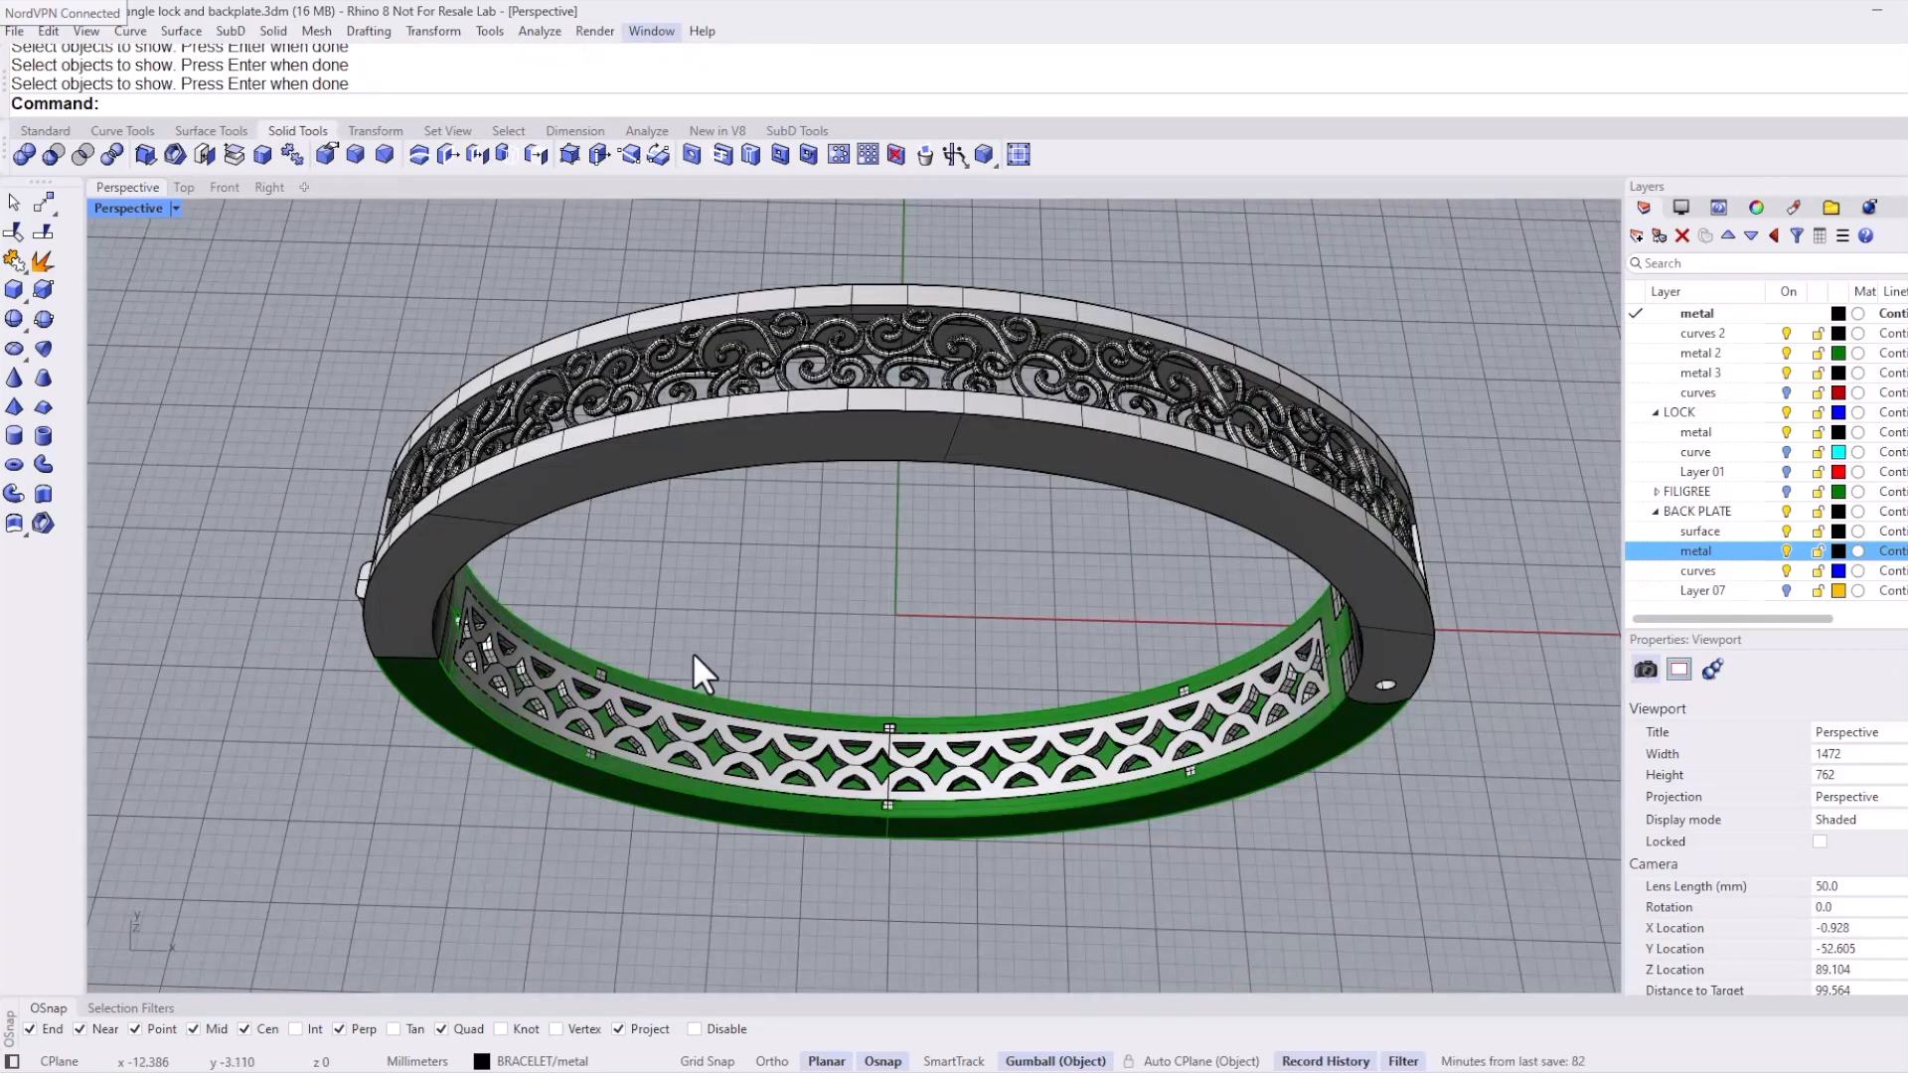
mouse_move(736, 648)
right_down()
mouse_move(725, 622)
mouse_move(746, 597)
mouse_move(752, 614)
right_up()
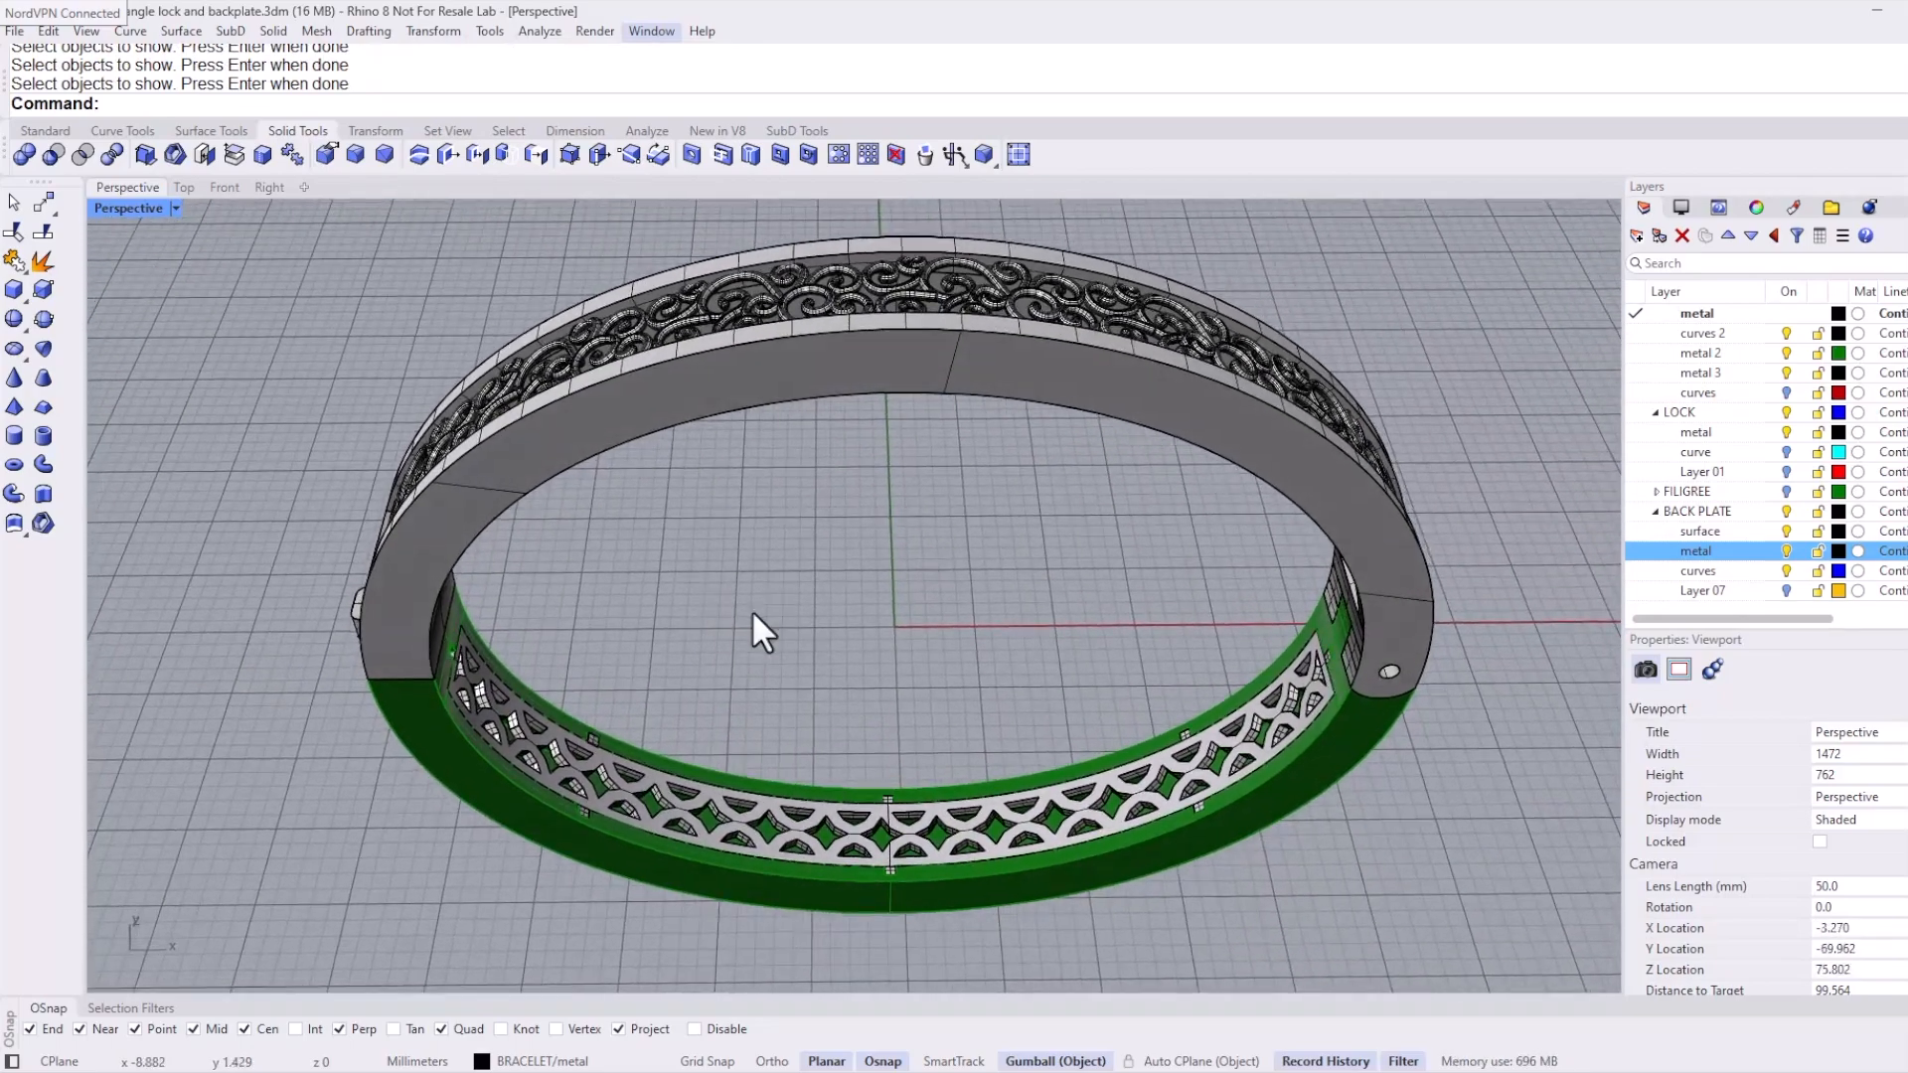